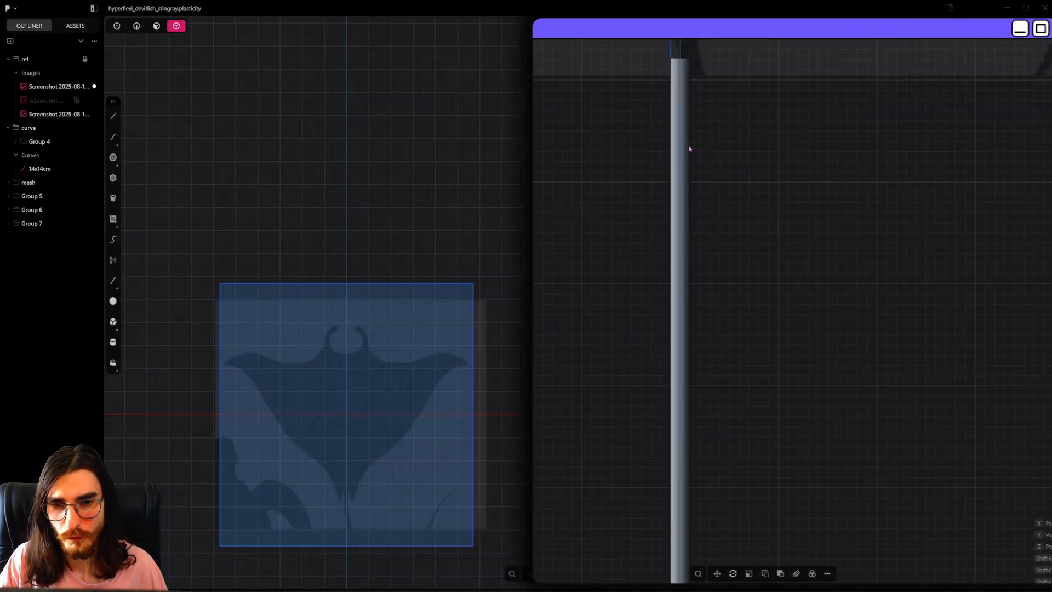
{"action": "scroll", "coordinate": [717, 253], "scroll_direction": "down", "scroll_amount": 2}
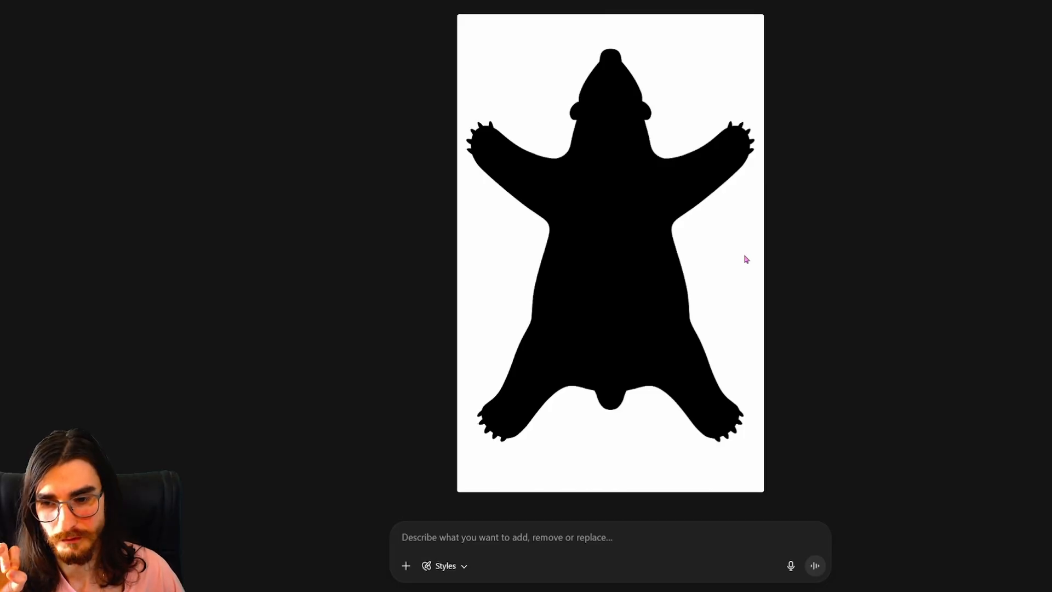
{"action": "left_click", "coordinate": [815, 169]}
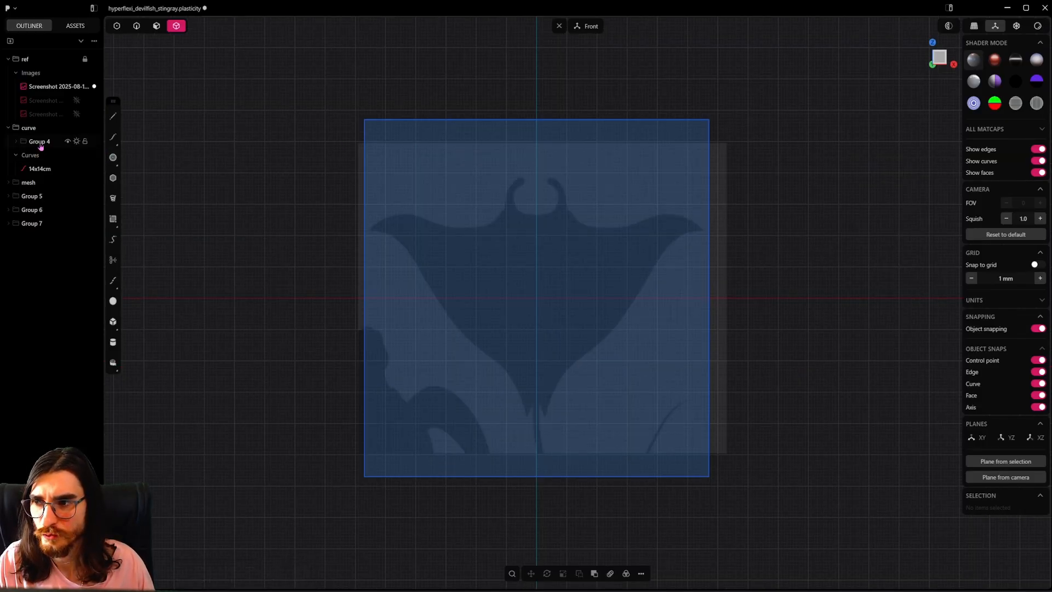
Step: Hide the 14x14cm curve and delete Group 4 from the curve group
{"action": "left_click", "coordinate": [41, 146]}
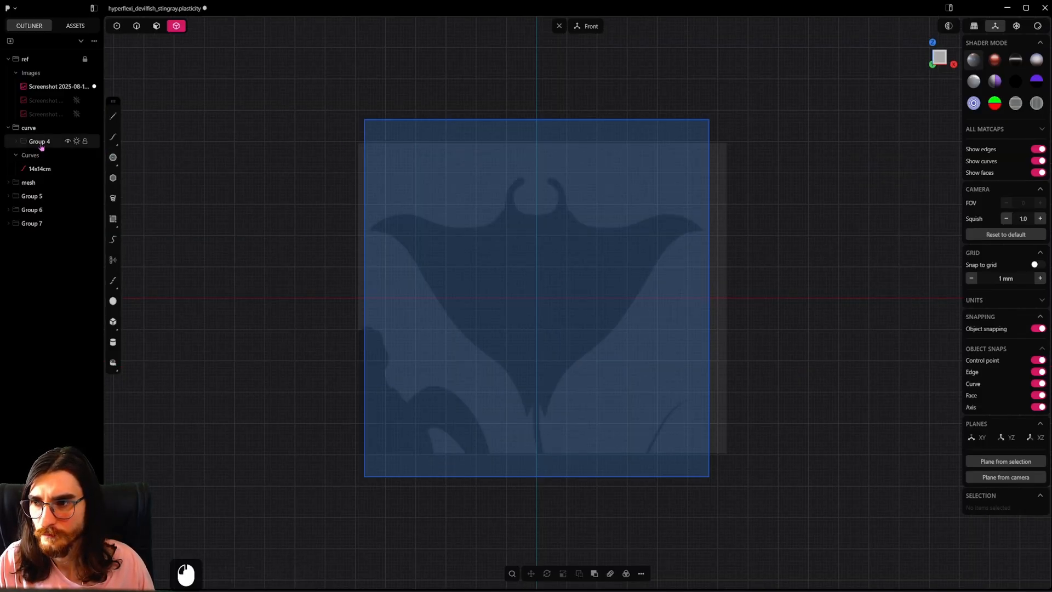
{"action": "double_click", "coordinate": [39, 170]}
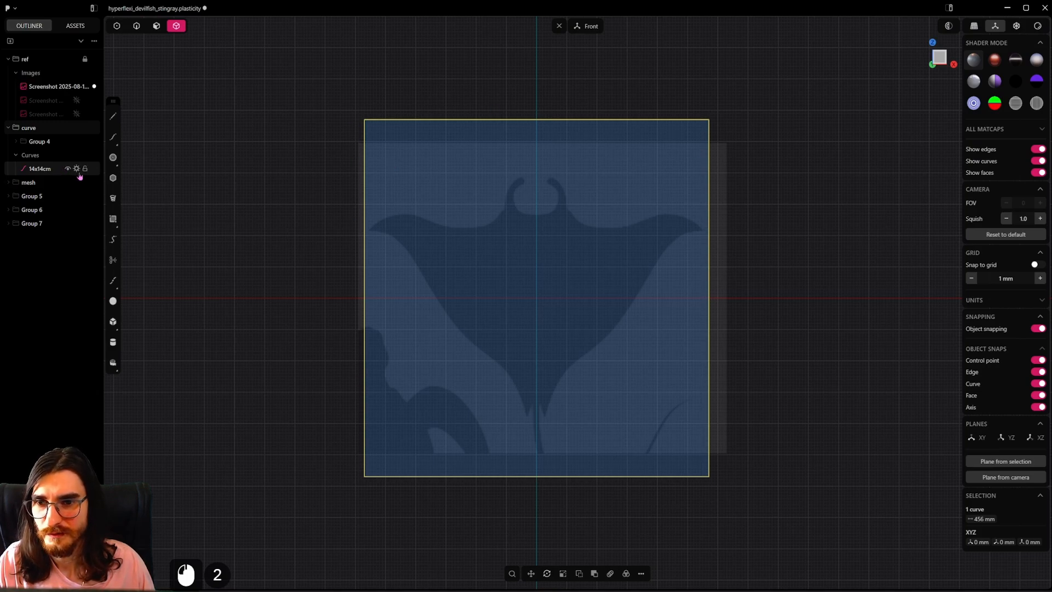
{"action": "left_click", "coordinate": [77, 170]}
{"action": "left_click", "coordinate": [39, 144]}
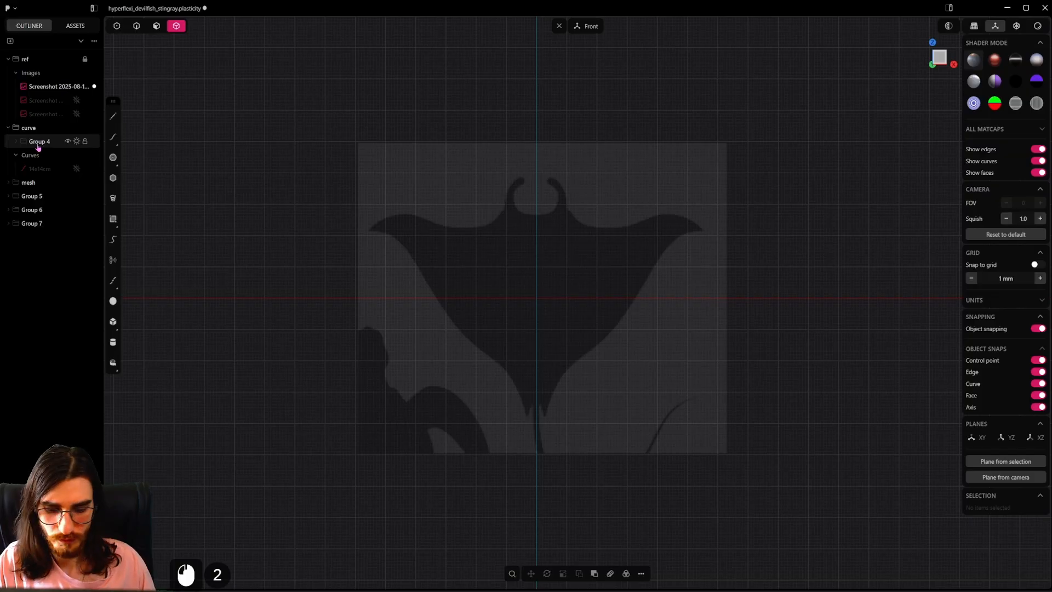
{"action": "key", "text": "Delete"}
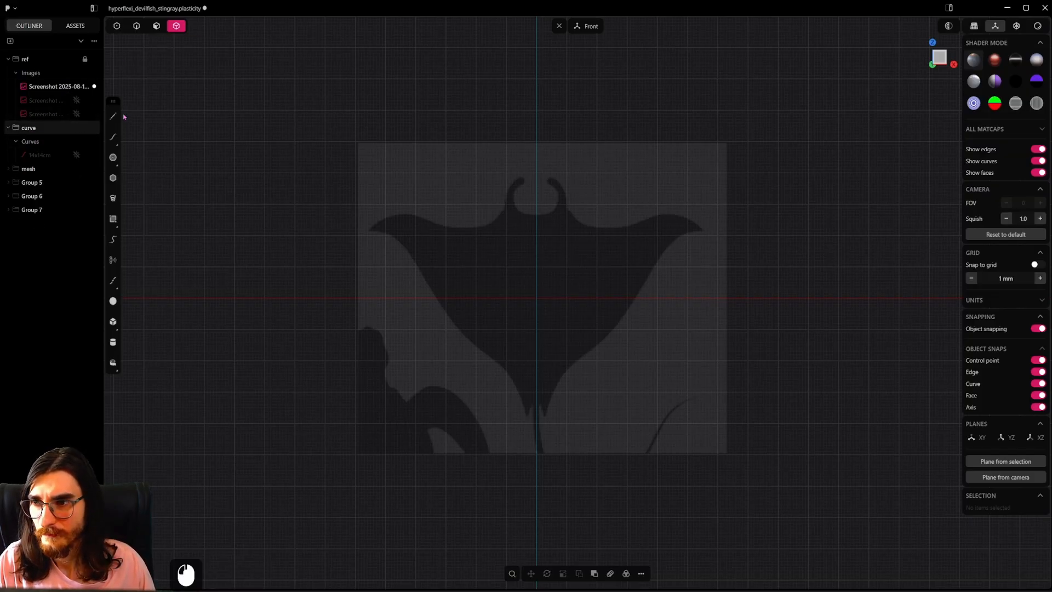
Step: Start a control-point curve on the vertical centre axis at the base of the notch between the horns, heading horizontally toward the left horn
{"action": "left_click", "coordinate": [113, 137]}
{"action": "left_click", "coordinate": [132, 152]}
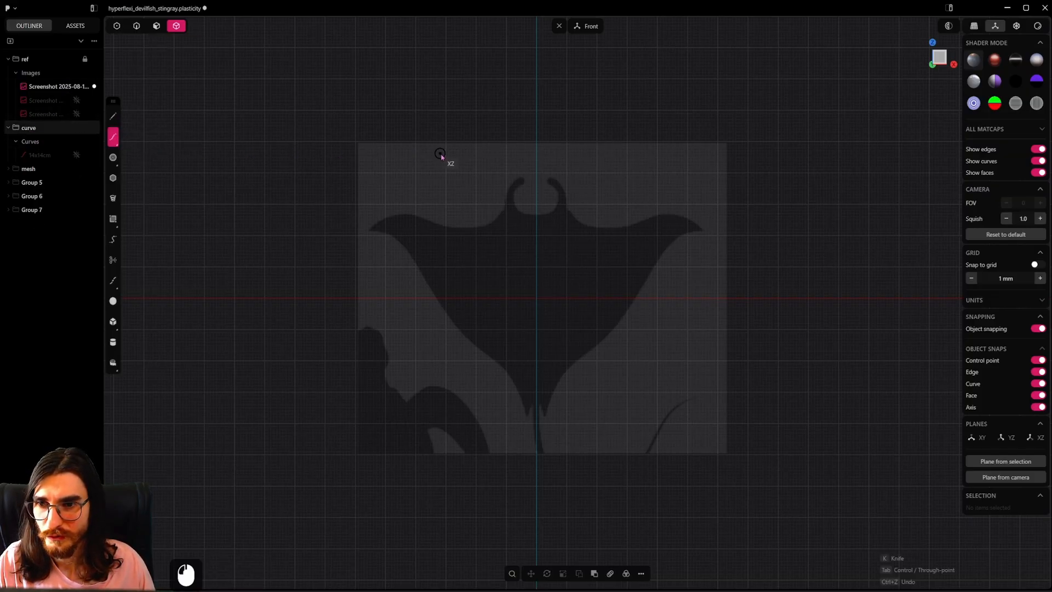
{"action": "scroll", "coordinate": [512, 193], "scroll_direction": "up", "scroll_amount": 20}
{"action": "scroll", "coordinate": [575, 288], "scroll_direction": "up", "scroll_amount": 7}
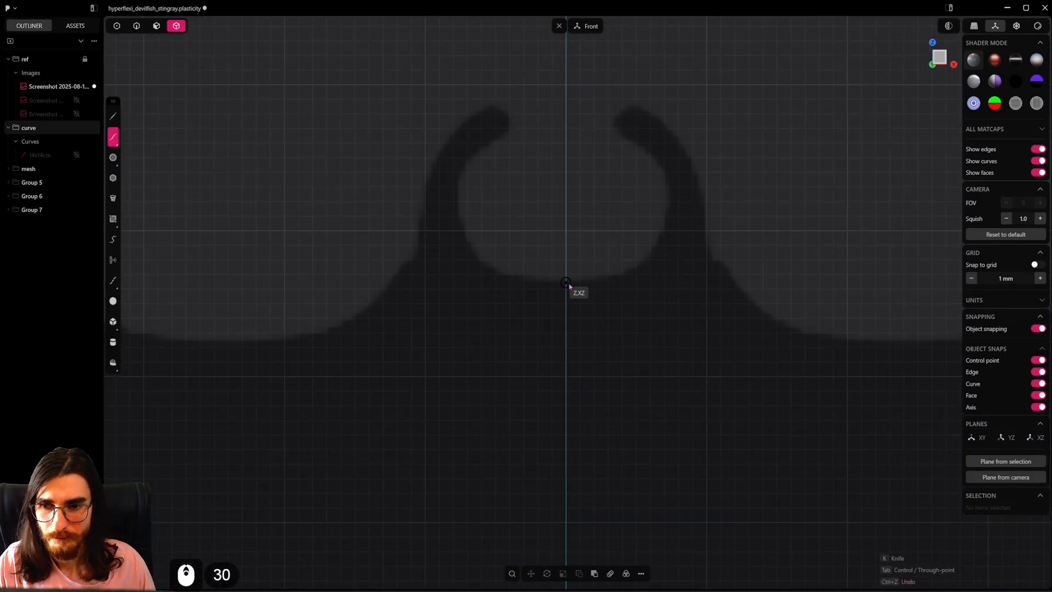
{"action": "left_click", "coordinate": [566, 283]}
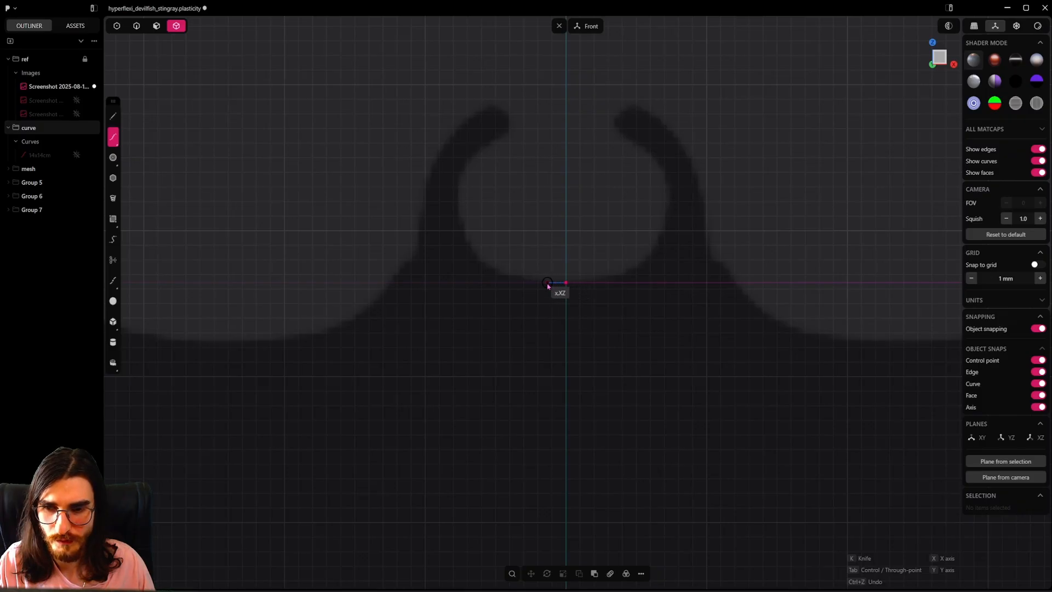
{"action": "left_click", "coordinate": [540, 282]}
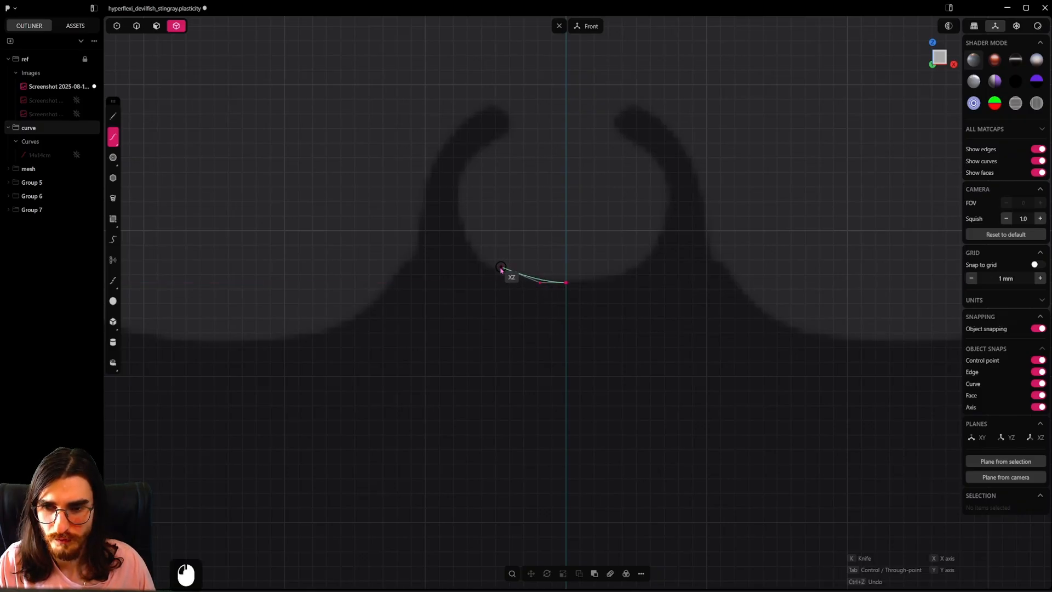
{"action": "scroll", "coordinate": [501, 274], "scroll_direction": "up", "scroll_amount": 3}
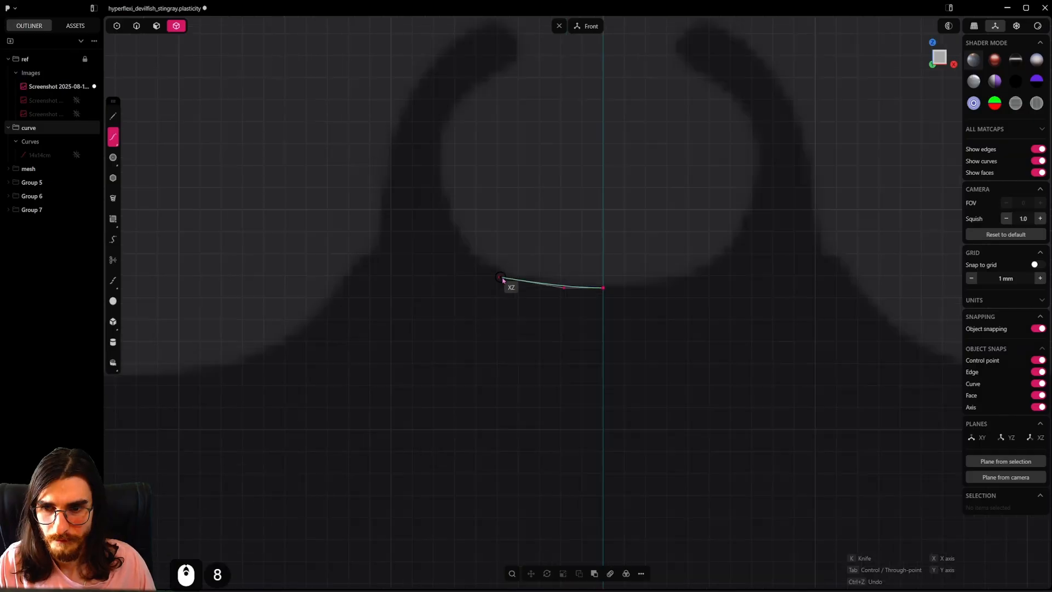
{"action": "left_click", "coordinate": [604, 288]}
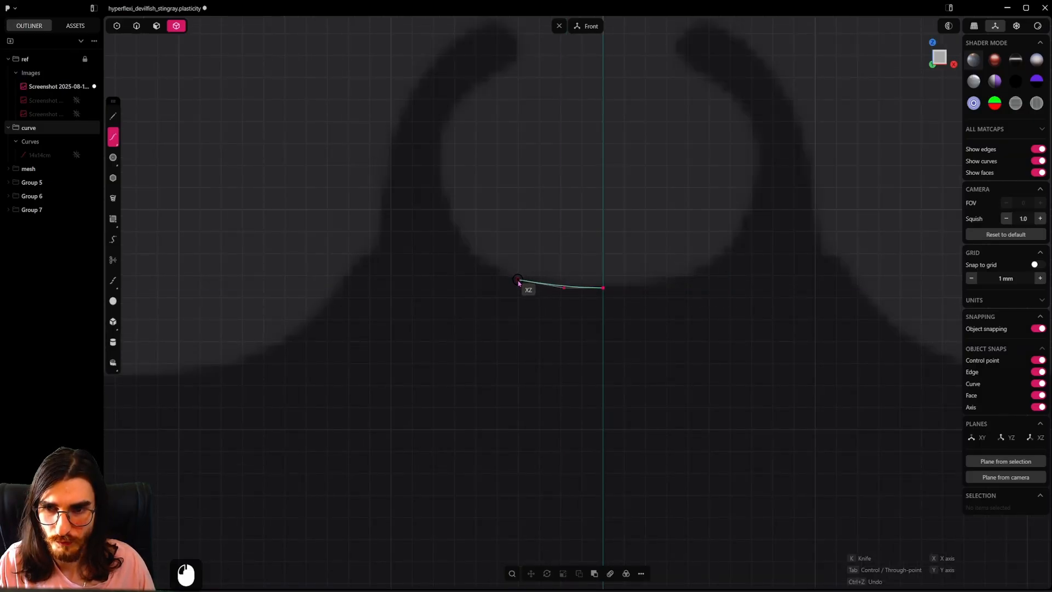
Step: Continue the curve up the left side of the notch and along the left horn's inner edge to near its tip
{"action": "left_click", "coordinate": [517, 280]}
{"action": "left_click", "coordinate": [476, 256]}
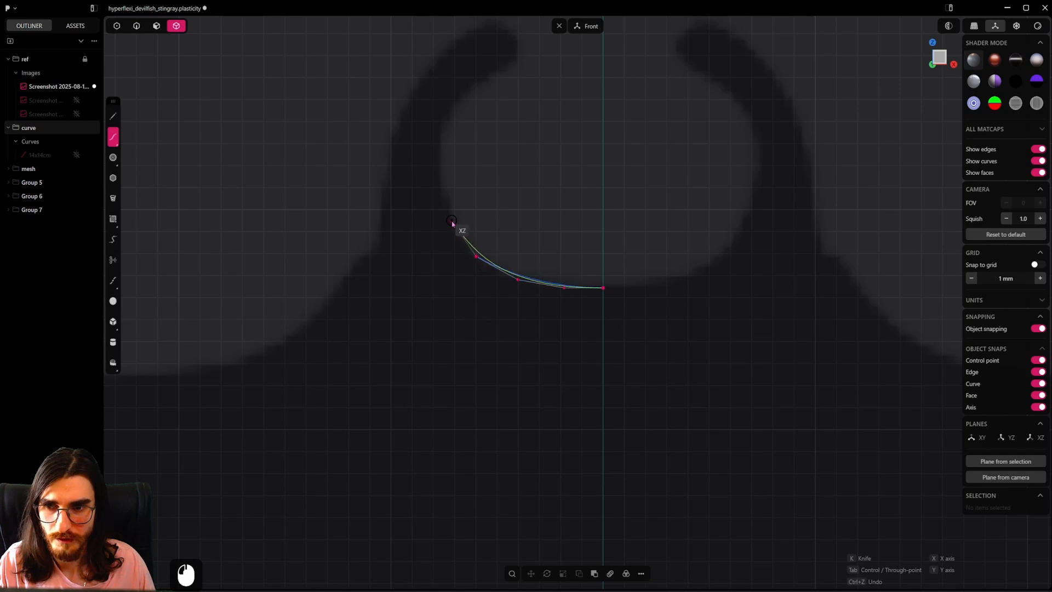
{"action": "left_click", "coordinate": [452, 220]}
{"action": "left_click", "coordinate": [441, 174]}
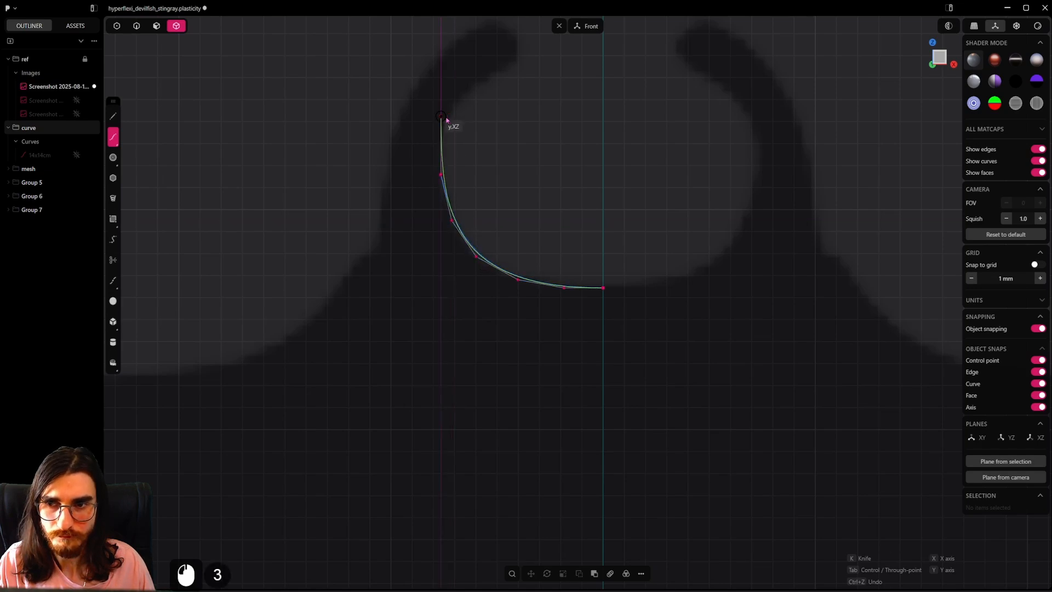
{"action": "middle_click_drag", "start_coordinate": [514, 56], "coordinate": [555, 194], "text": "shift"}
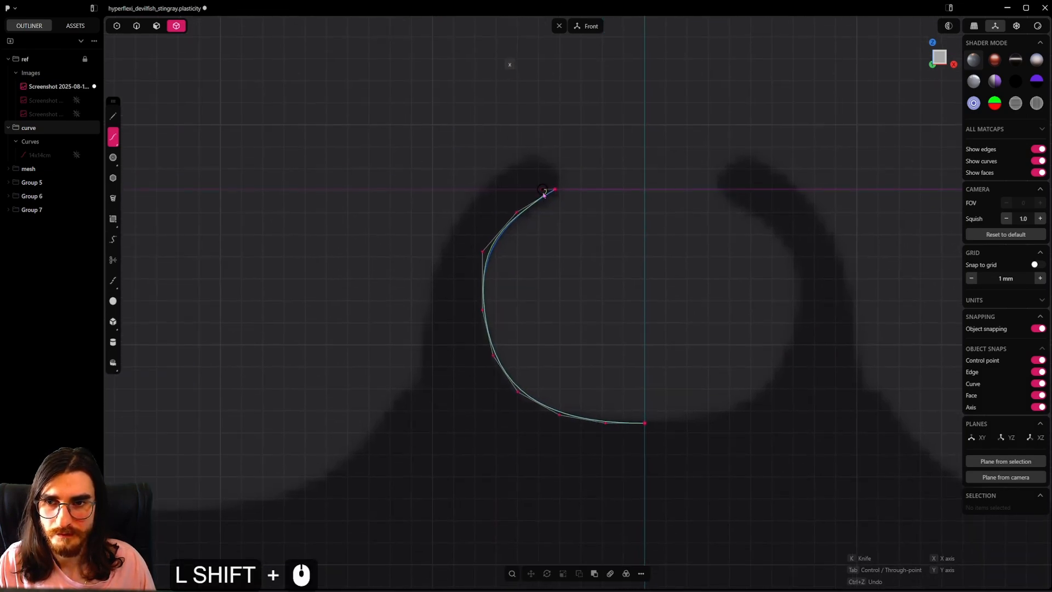
Step: Round the left horn's tip with curve points and trace its outer edge down to the horn's base
{"action": "left_click", "coordinate": [541, 157]}
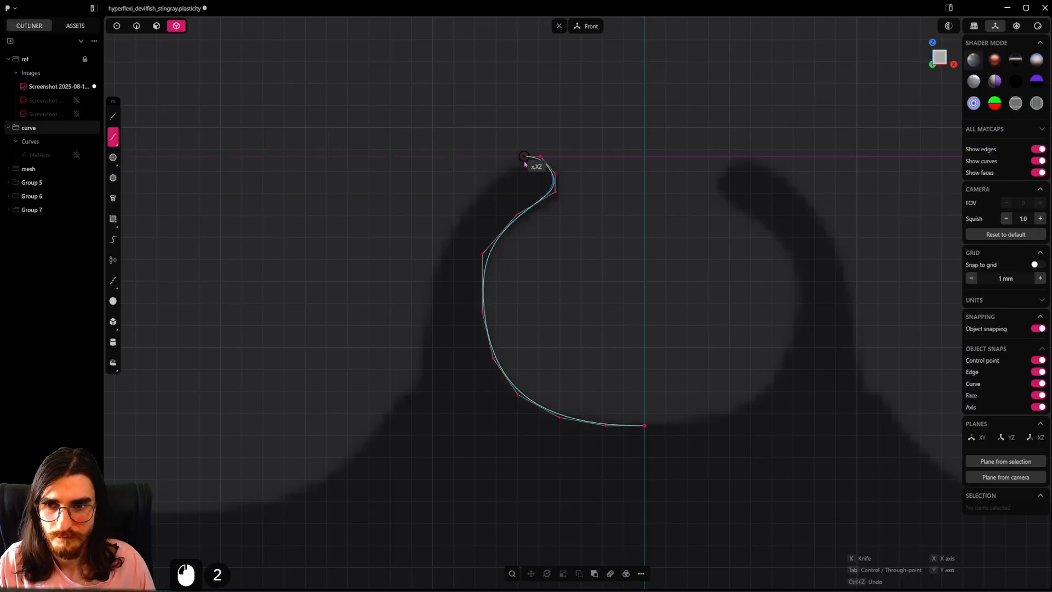
{"action": "left_click", "coordinate": [523, 166]}
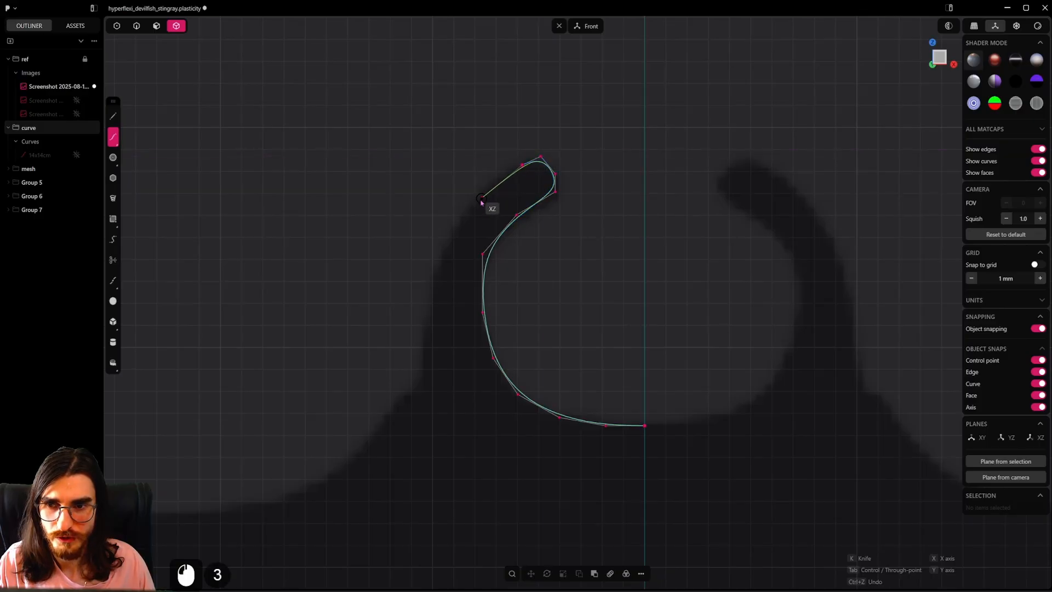
{"action": "left_click", "coordinate": [448, 251]}
{"action": "left_click", "coordinate": [419, 369]}
{"action": "left_click", "coordinate": [390, 414]}
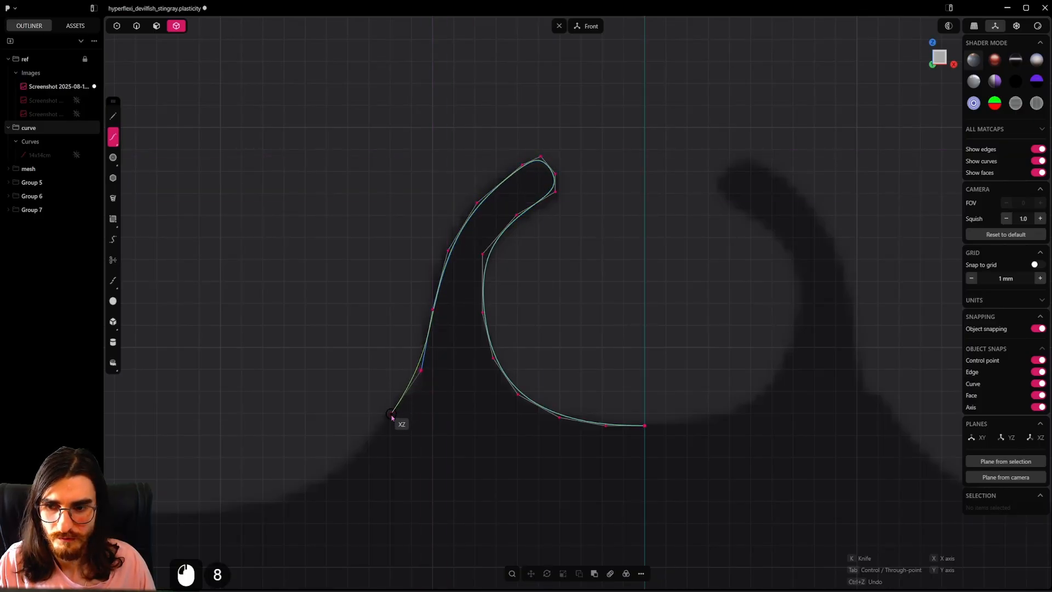
Step: Trace the curve from the horn's base through the concave shoulder and along the inner front edge of the left wing
{"action": "scroll", "coordinate": [396, 423], "scroll_direction": "down", "scroll_amount": 2}
{"action": "middle_click_drag", "start_coordinate": [397, 422], "coordinate": [570, 345], "text": "shift"}
{"action": "left_click", "coordinate": [561, 335]}
{"action": "left_click", "coordinate": [540, 351]}
{"action": "left_click", "coordinate": [498, 366]}
{"action": "left_click", "coordinate": [413, 373]}
{"action": "left_click", "coordinate": [318, 366]}
{"action": "middle_click_drag", "start_coordinate": [254, 358], "coordinate": [422, 364], "text": "shift"}
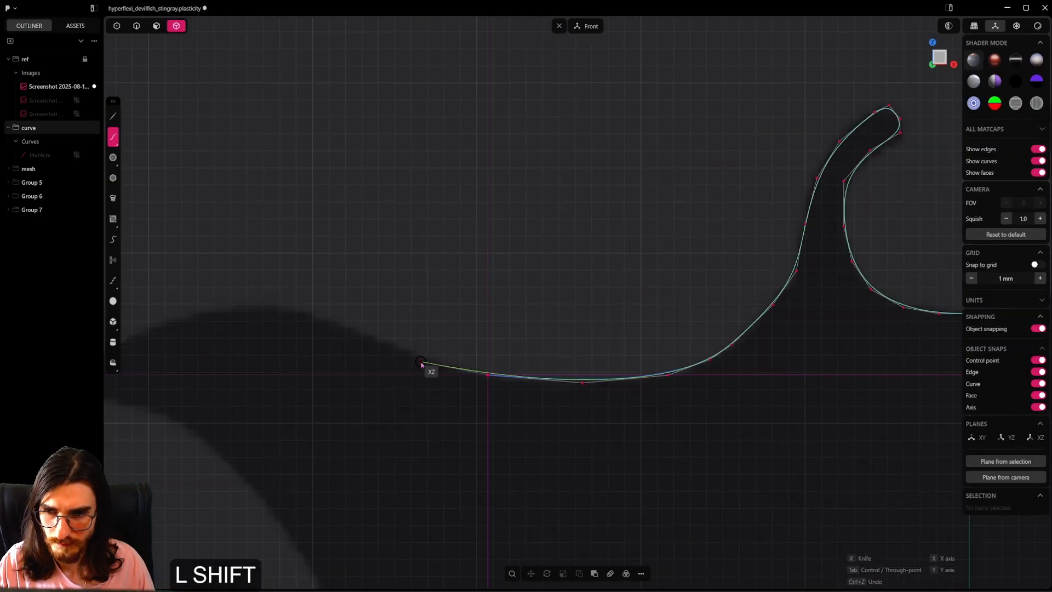
Step: Extend the curve over the hump of the left wing's front edge and down to the wing tip
{"action": "left_click", "coordinate": [414, 354]}
{"action": "left_click", "coordinate": [349, 328]}
{"action": "middle_click_drag", "start_coordinate": [234, 309], "coordinate": [379, 298], "text": "shift"}
{"action": "left_click", "coordinate": [376, 298], "text": "ctrl"}
{"action": "left_click", "coordinate": [320, 307], "text": "ctrl"}
{"action": "left_click", "coordinate": [250, 334], "text": "ctrl"}
{"action": "left_click", "coordinate": [208, 380], "text": "ctrl"}
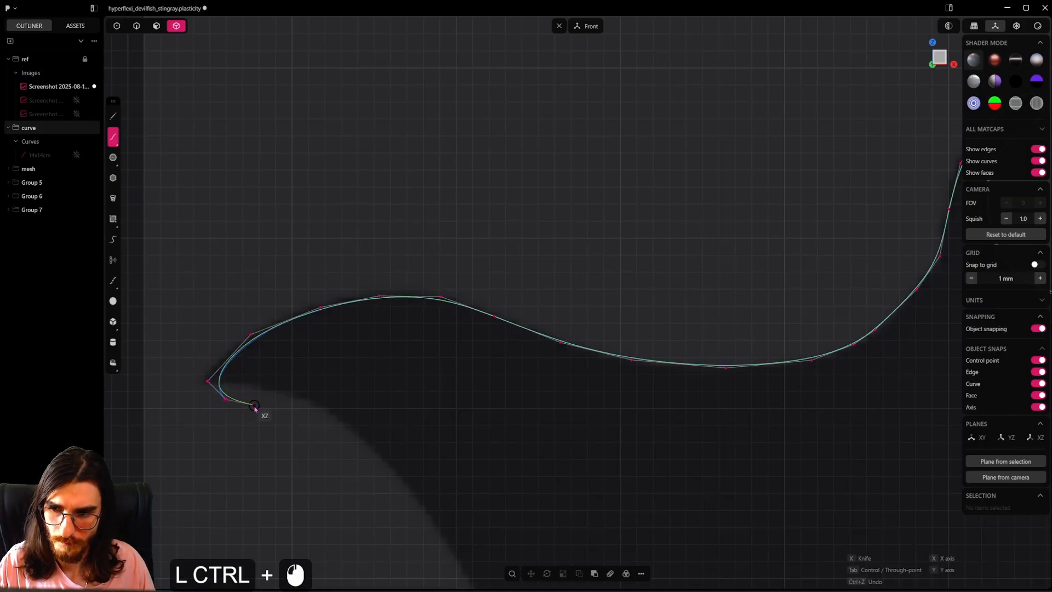
Step: Trace from the underside of the left wing tip down the upper part of the wing's trailing edge
{"action": "left_click", "coordinate": [302, 404], "text": "ctrl"}
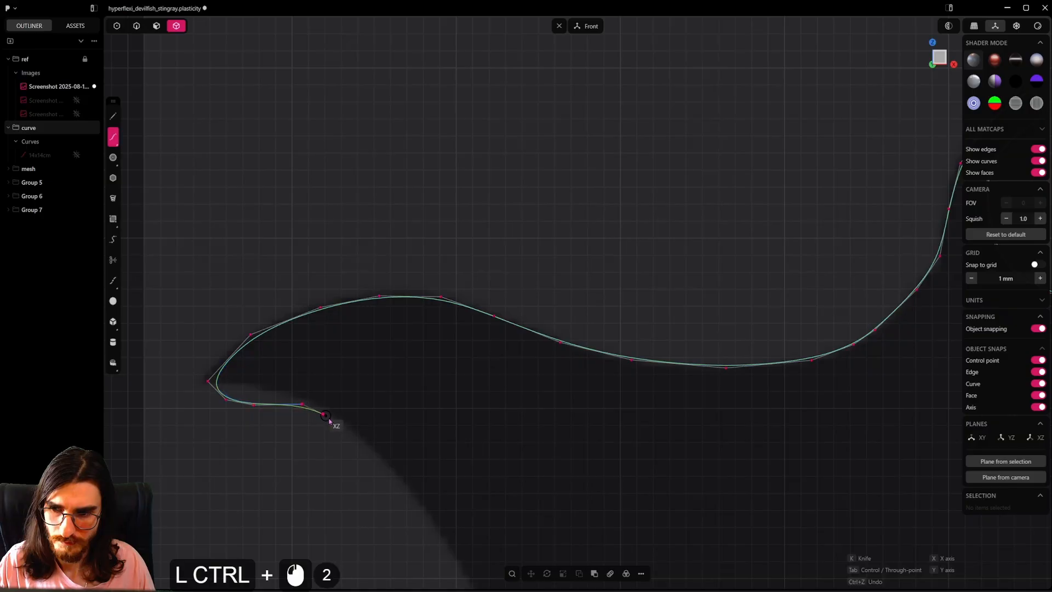
{"action": "scroll", "coordinate": [362, 448], "scroll_direction": "down", "scroll_amount": 6}
{"action": "middle_click_drag", "start_coordinate": [364, 439], "coordinate": [385, 242], "text": "shift"}
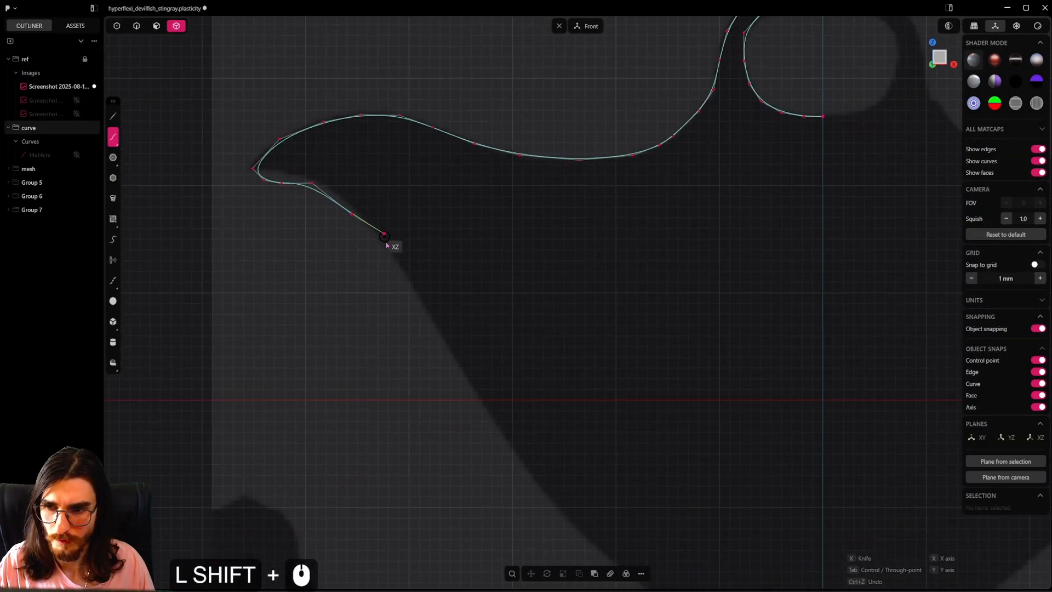
{"action": "left_click", "coordinate": [406, 285], "text": "ctrl"}
{"action": "left_click", "coordinate": [451, 357], "text": "ctrl"}
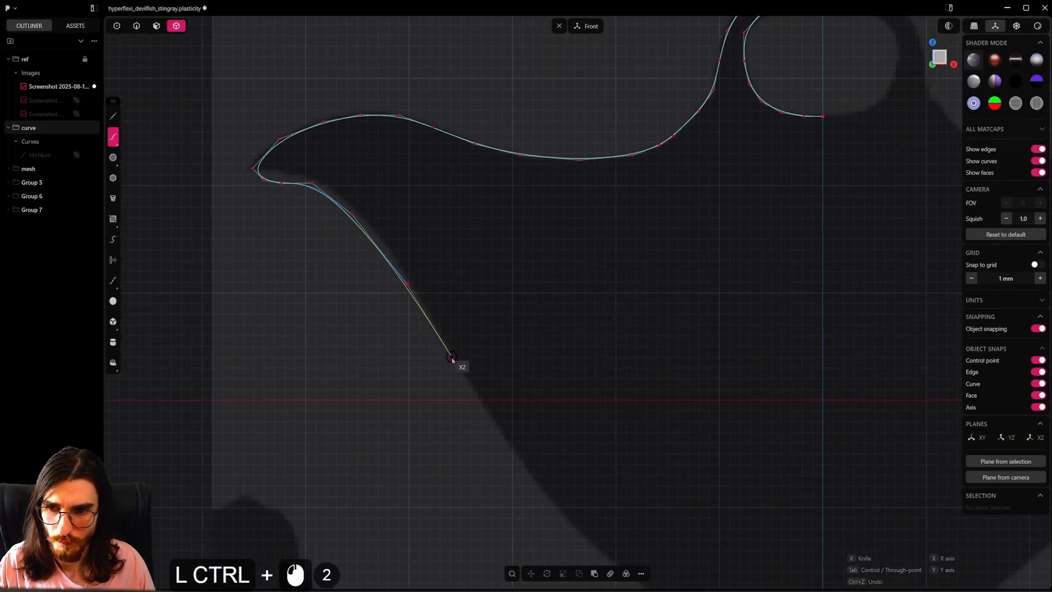
{"action": "left_click", "coordinate": [497, 433], "text": "ctrl"}
{"action": "middle_click_drag", "start_coordinate": [497, 433], "coordinate": [457, 236], "text": "shift"}
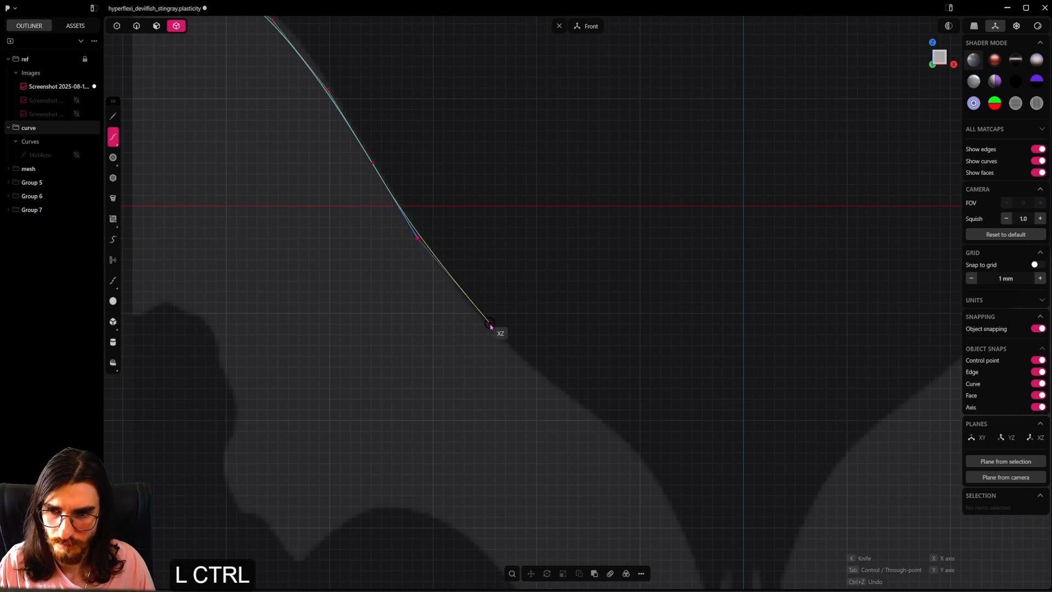
Step: Continue the curve down the lower trailing edge of the left wing toward the small fin beside the tail
{"action": "left_click", "coordinate": [478, 321], "text": "ctrl"}
{"action": "left_click", "coordinate": [553, 388], "text": "ctrl"}
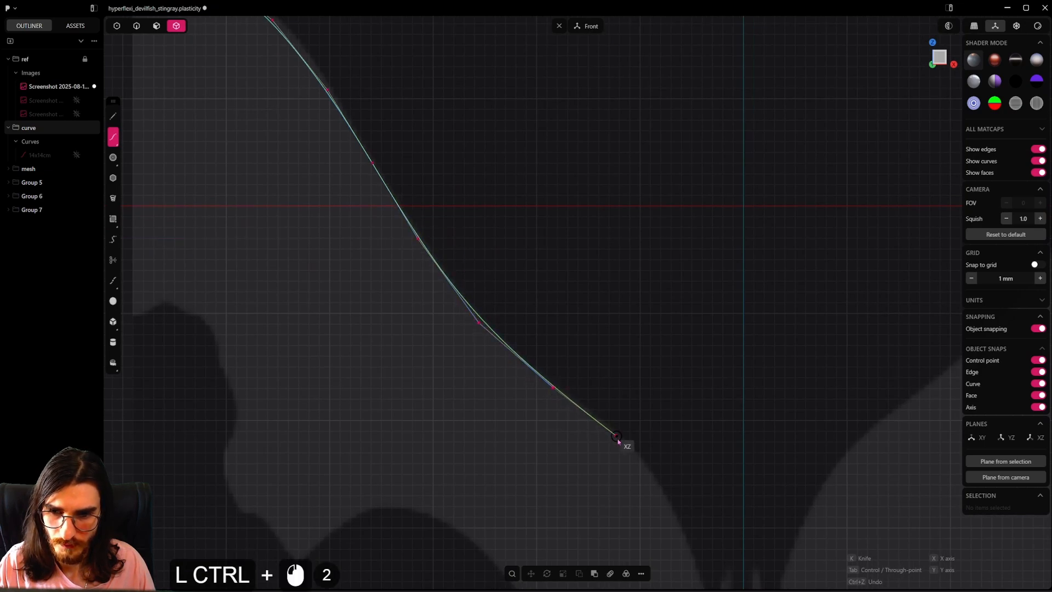
{"action": "left_click", "coordinate": [618, 439], "text": "ctrl"}
{"action": "middle_click_drag", "start_coordinate": [660, 470], "coordinate": [518, 358], "text": "shift"}
{"action": "left_click", "coordinate": [526, 364], "text": "ctrl"}
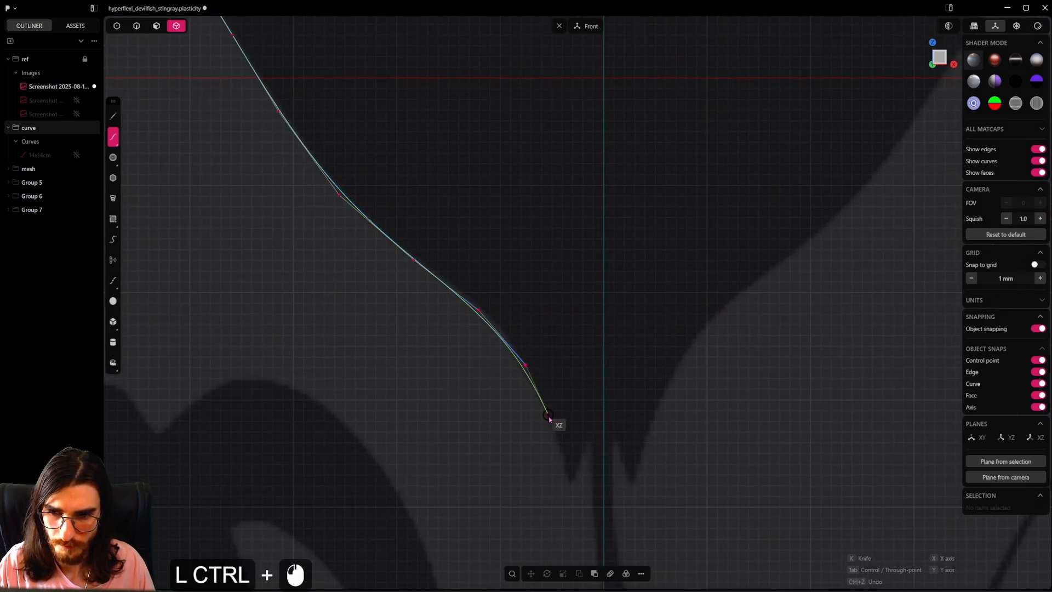
{"action": "left_click", "coordinate": [550, 417], "text": "ctrl"}
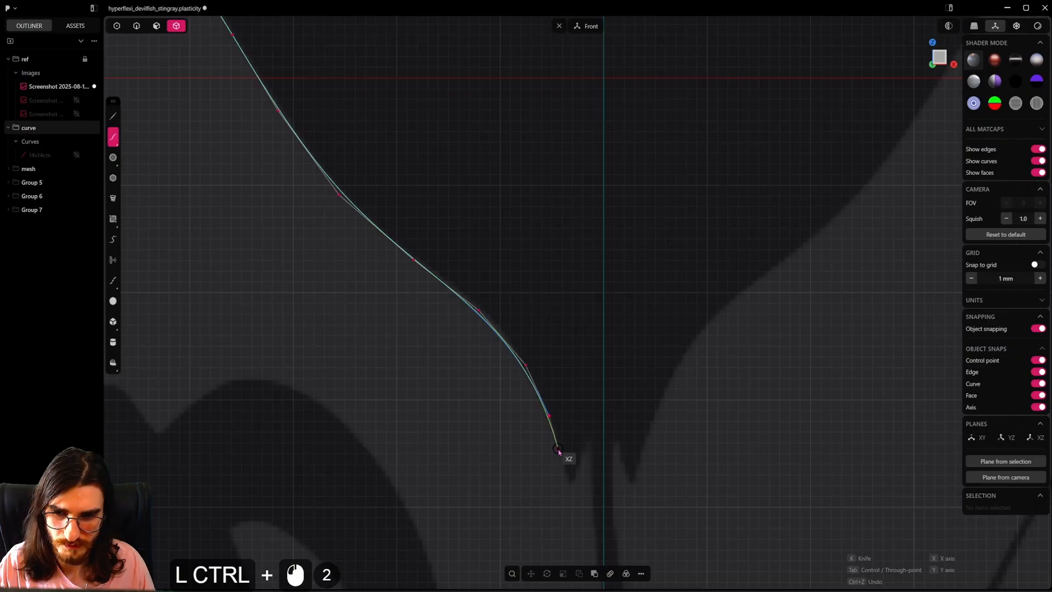
Step: Trace around the small left fin with smooth points up to the left side of the tail's base
{"action": "scroll", "coordinate": [559, 451], "scroll_direction": "down", "scroll_amount": 20}
{"action": "scroll", "coordinate": [570, 451], "scroll_direction": "up", "scroll_amount": 10}
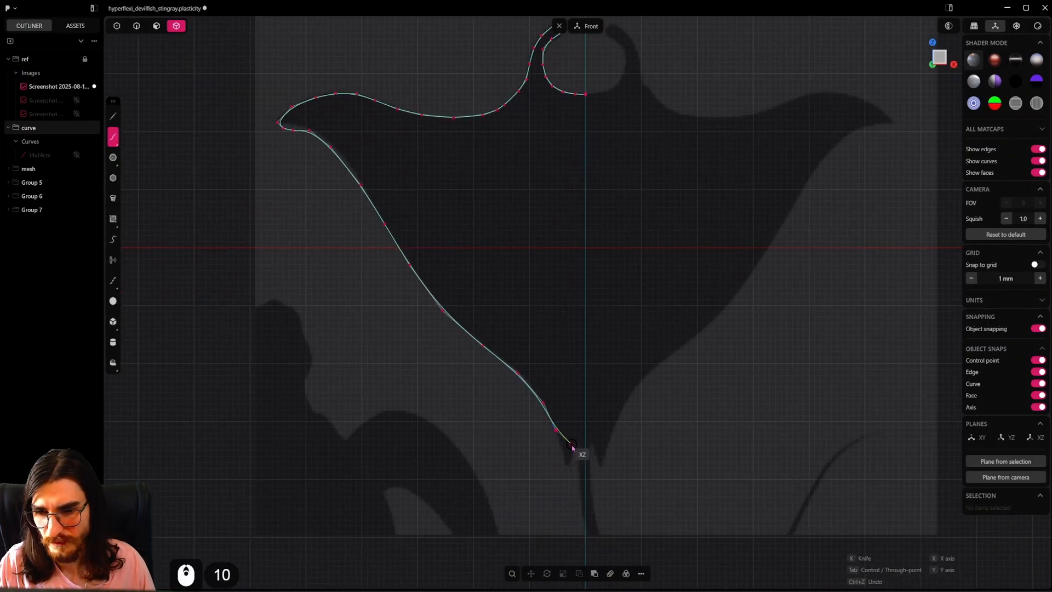
{"action": "scroll", "coordinate": [572, 448], "scroll_direction": "up", "scroll_amount": 15}
{"action": "key", "text": "ctrl"}
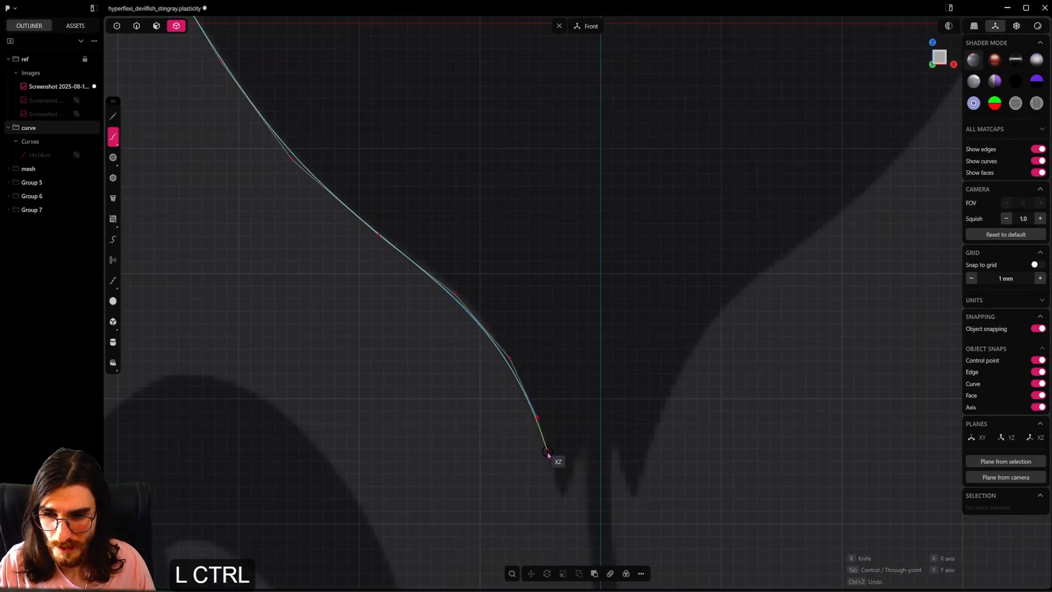
{"action": "left_click", "coordinate": [547, 452], "text": "ctrl"}
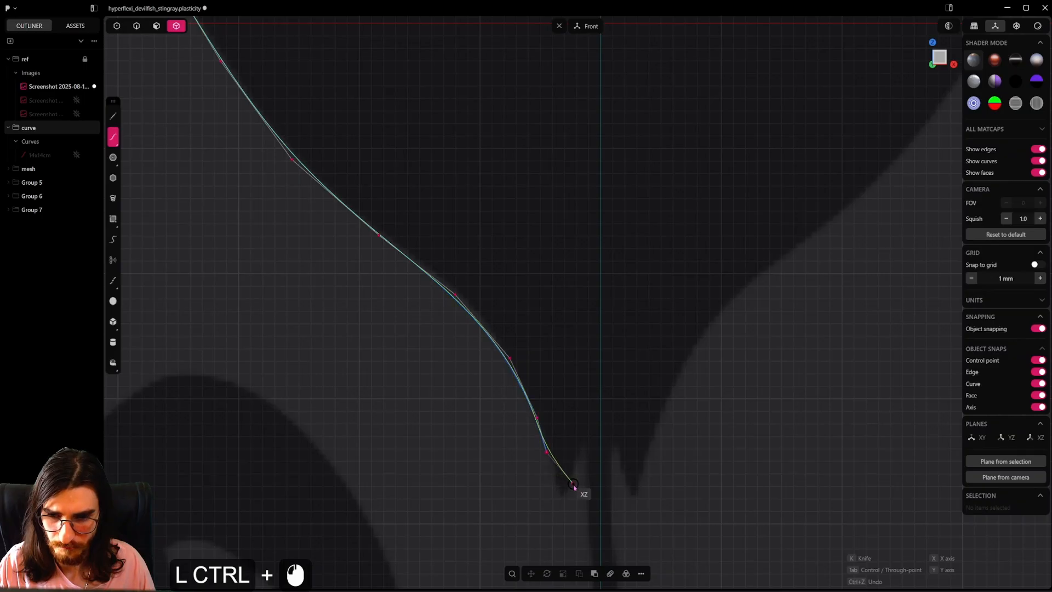
{"action": "left_click", "coordinate": [568, 477], "text": "ctrl"}
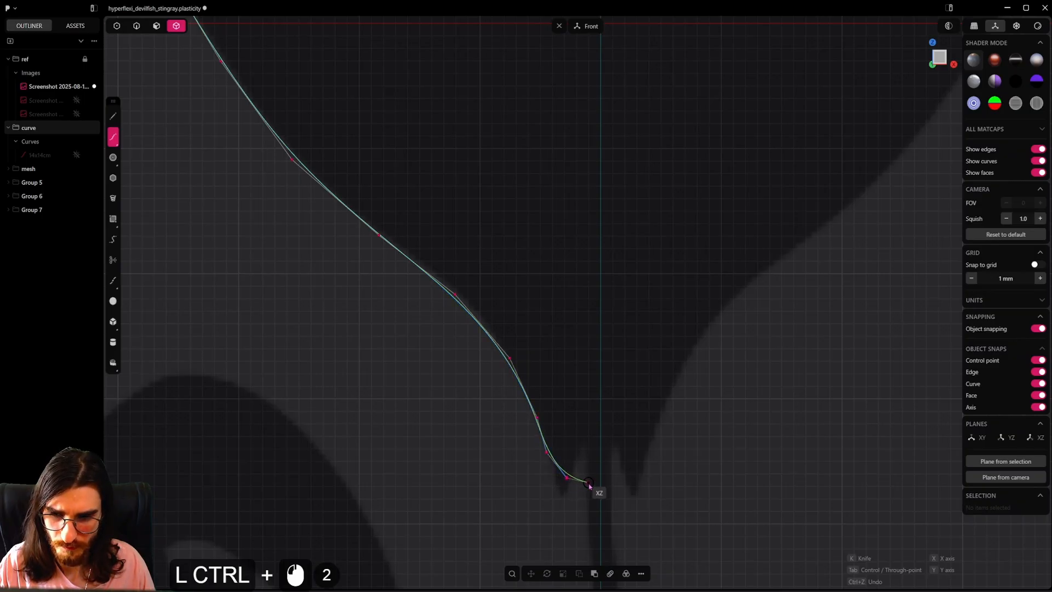
{"action": "left_click", "coordinate": [589, 485], "text": "ctrl"}
{"action": "scroll", "coordinate": [591, 487], "scroll_direction": "down", "scroll_amount": 2}
{"action": "middle_click_drag", "start_coordinate": [591, 490], "coordinate": [590, 392], "text": "shift"}
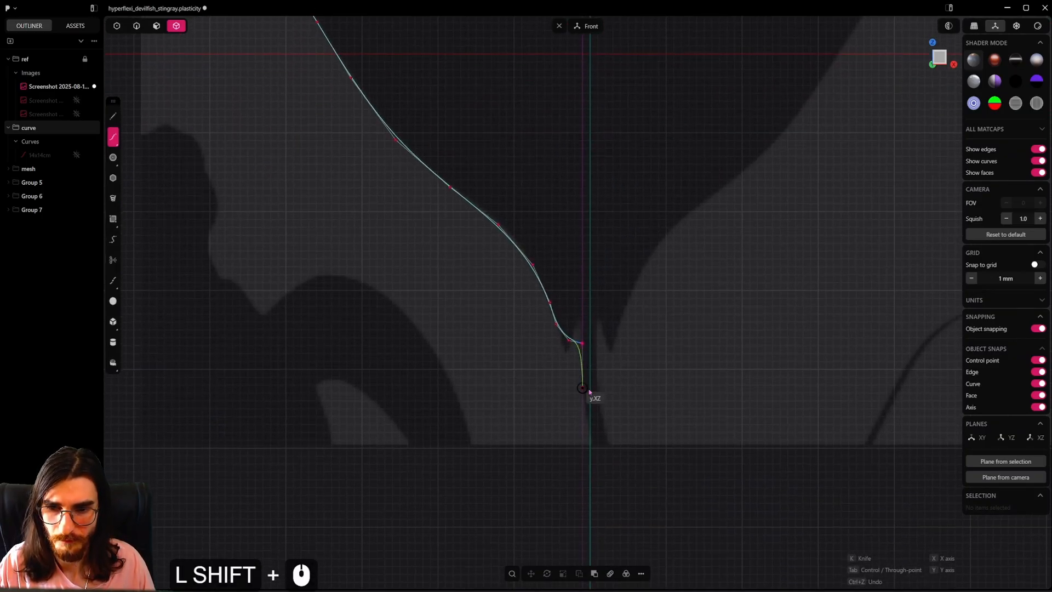
Step: Extend the curve straight down as a long tail past the reference image, and finish it on the vertical centre axis
{"action": "scroll", "coordinate": [589, 395], "scroll_direction": "down", "scroll_amount": 15}
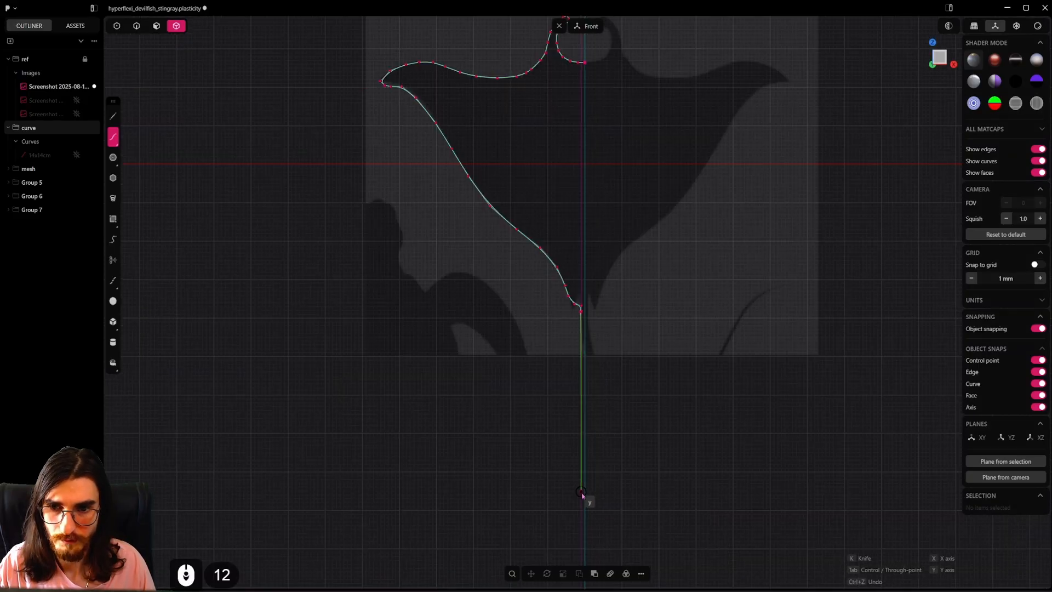
{"action": "left_click", "coordinate": [580, 413]}
{"action": "left_click", "coordinate": [588, 423]}
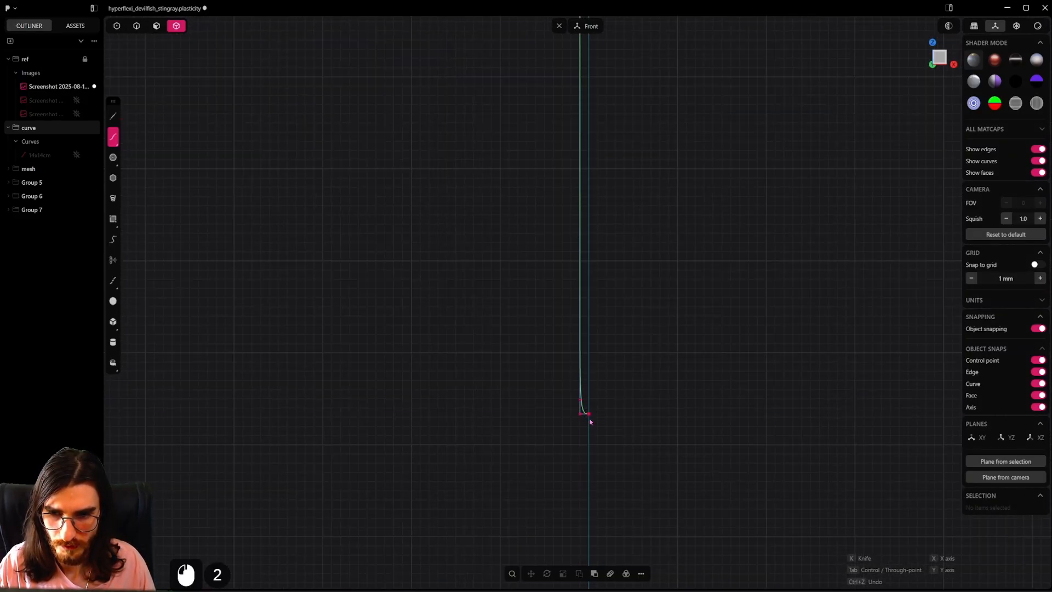
{"action": "scroll", "coordinate": [609, 390], "scroll_direction": "down", "scroll_amount": 8}
{"action": "scroll", "coordinate": [609, 390], "scroll_direction": "down", "scroll_amount": 20}
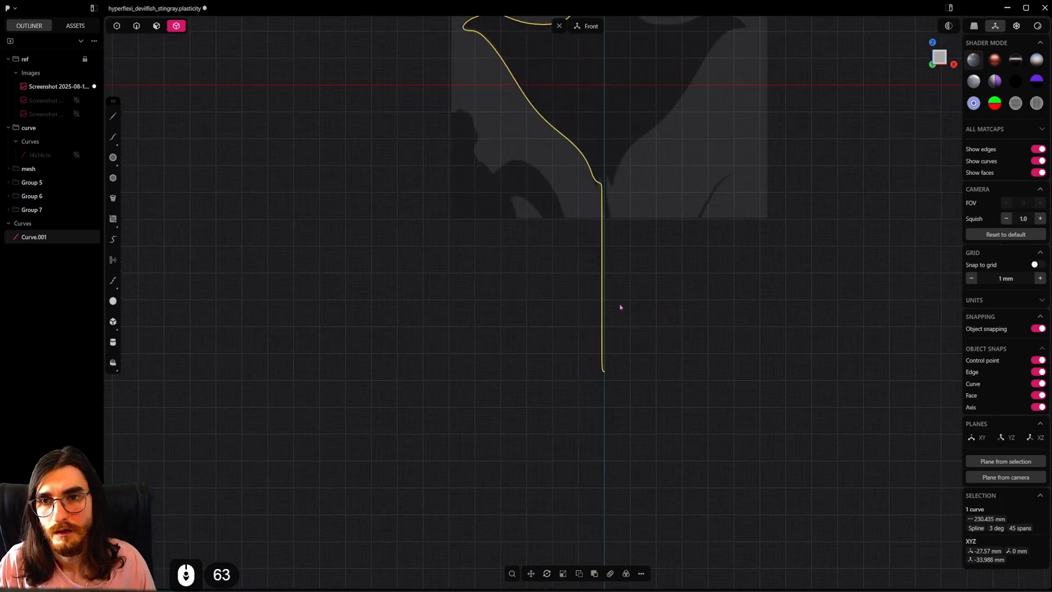
Step: Save the project with the finished half-outline curve
{"action": "scroll", "coordinate": [620, 305], "scroll_direction": "down", "scroll_amount": 6, "text": "shift"}
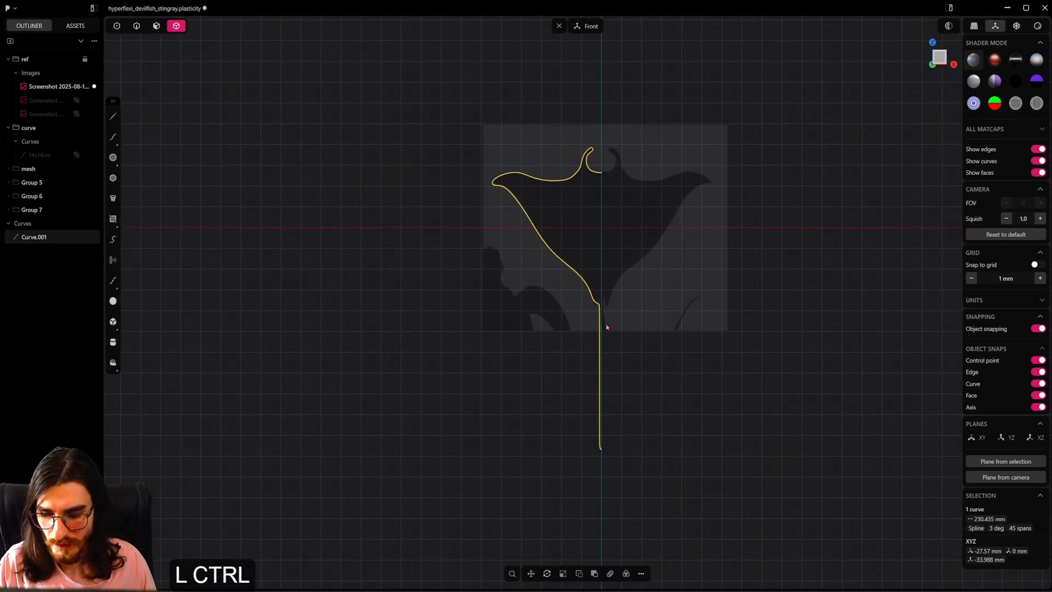
{"action": "key", "text": "ctrl+s"}
{"action": "scroll", "coordinate": [607, 327], "scroll_direction": "up", "scroll_amount": 3}
{"action": "middle_click_drag", "start_coordinate": [607, 327], "coordinate": [606, 427], "text": "shift"}
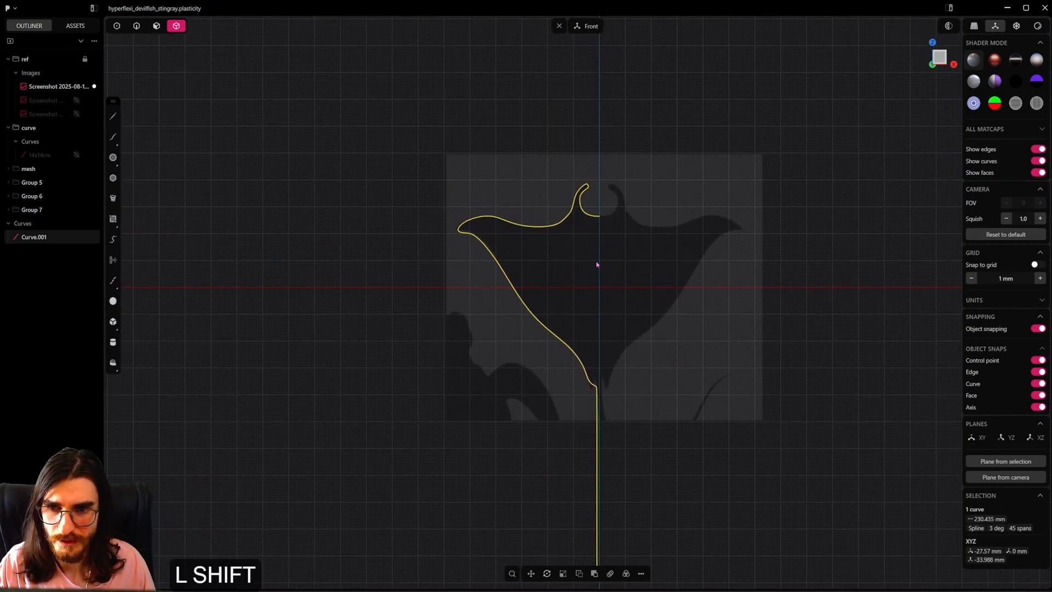
Step: Switch to control point editing and move the two points on the upper edge beside the left wing tip slightly outward
{"action": "scroll", "coordinate": [598, 263], "scroll_direction": "up", "scroll_amount": 2, "text": "shift"}
{"action": "scroll", "coordinate": [610, 270], "scroll_direction": "up", "scroll_amount": 11}
{"action": "middle_click_drag", "start_coordinate": [610, 270], "coordinate": [604, 241], "text": "shift"}
{"action": "scroll", "coordinate": [608, 263], "scroll_direction": "down", "scroll_amount": 7}
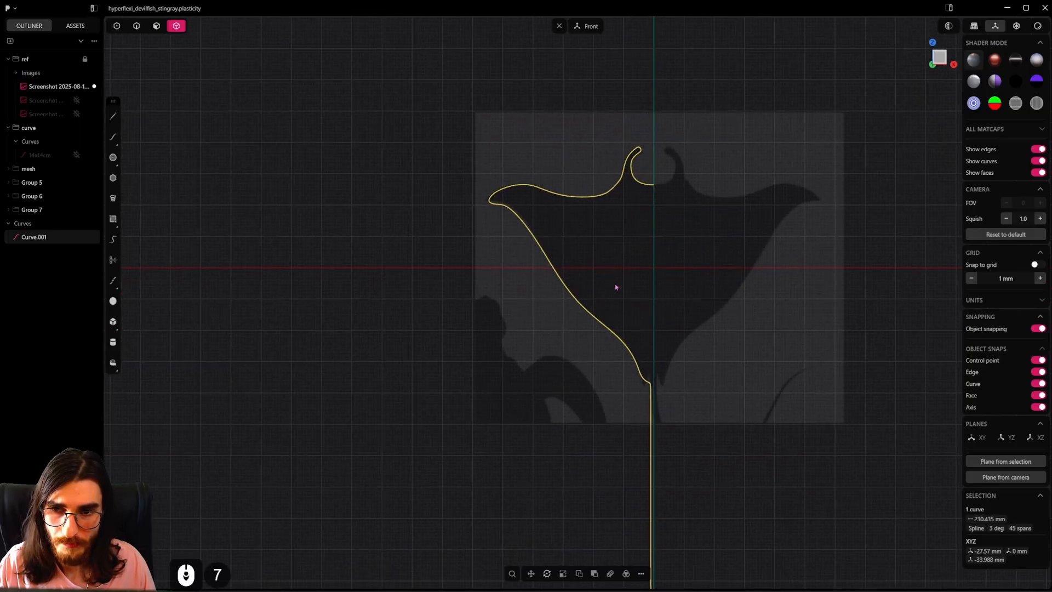
{"action": "middle_click_drag", "start_coordinate": [616, 286], "coordinate": [633, 303], "text": "shift"}
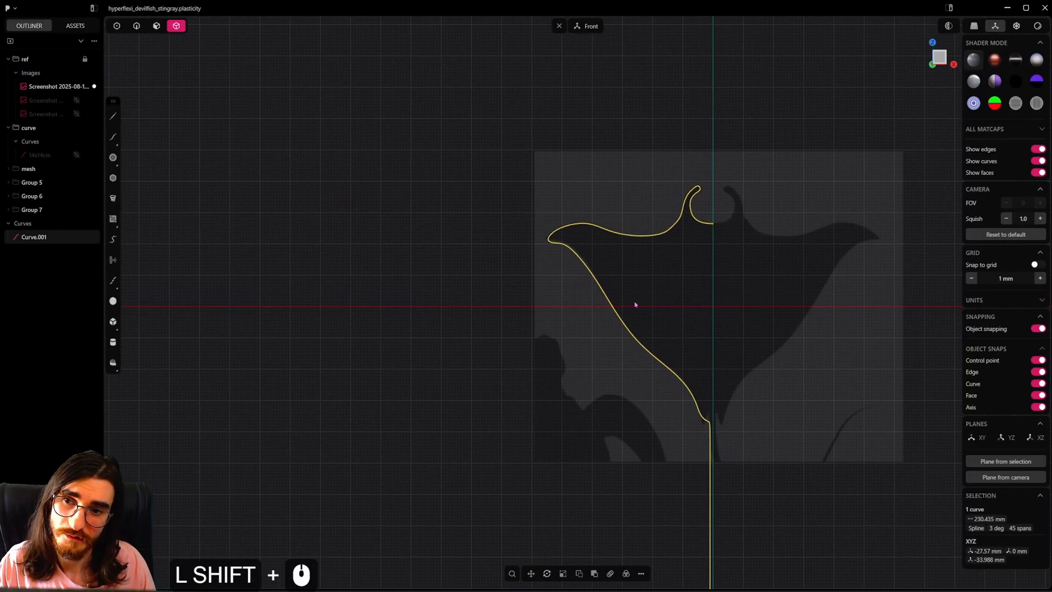
{"action": "scroll", "coordinate": [634, 303], "scroll_direction": "up", "scroll_amount": 3}
{"action": "key", "text": "1"}
{"action": "scroll", "coordinate": [597, 259], "scroll_direction": "up", "scroll_amount": 10}
{"action": "scroll", "coordinate": [597, 259], "scroll_direction": "up", "scroll_amount": 8}
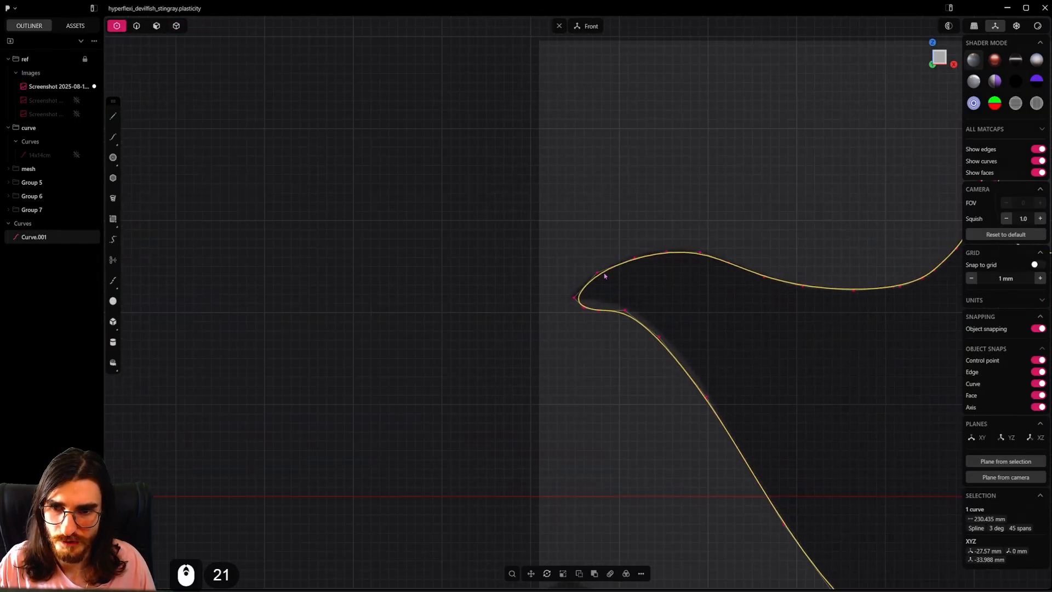
{"action": "left_click", "coordinate": [597, 273]}
{"action": "left_click", "coordinate": [635, 258], "text": "shift"}
{"action": "key", "text": "g"}
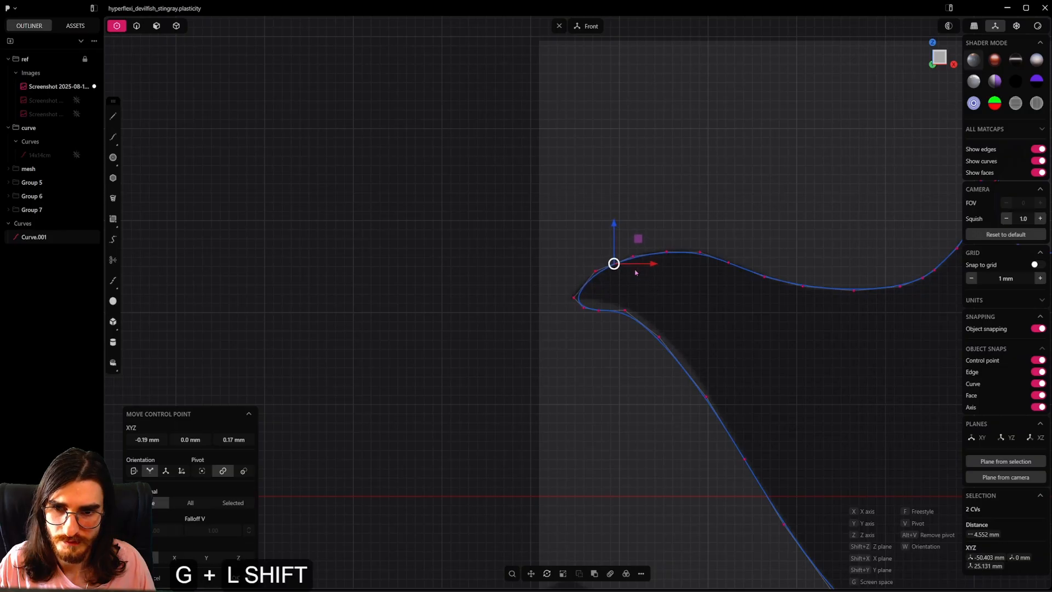
{"action": "left_click", "coordinate": [654, 283]}
Step: Delete the extra control point under the left wing tip and move the next two points down along the trailing edge
{"action": "left_click", "coordinate": [584, 307]}
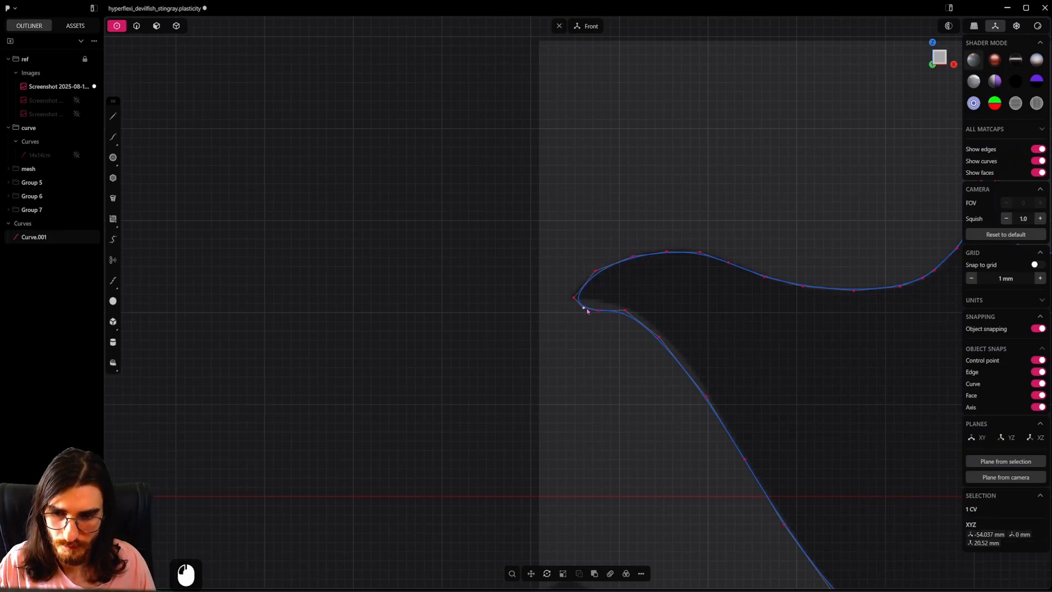
{"action": "key", "text": "x"}
{"action": "scroll", "coordinate": [597, 308], "scroll_direction": "up", "scroll_amount": 5}
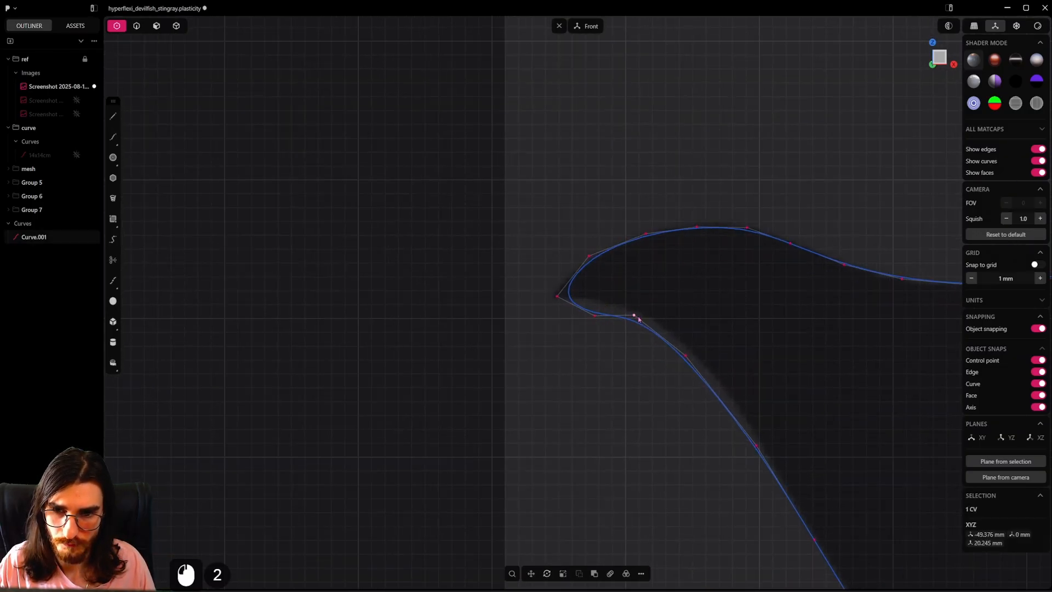
{"action": "key", "text": "g"}
{"action": "left_click", "coordinate": [749, 395], "text": "shift"}
{"action": "right_click", "coordinate": [747, 392]}
{"action": "left_click", "coordinate": [690, 361]}
{"action": "key", "text": "g"}
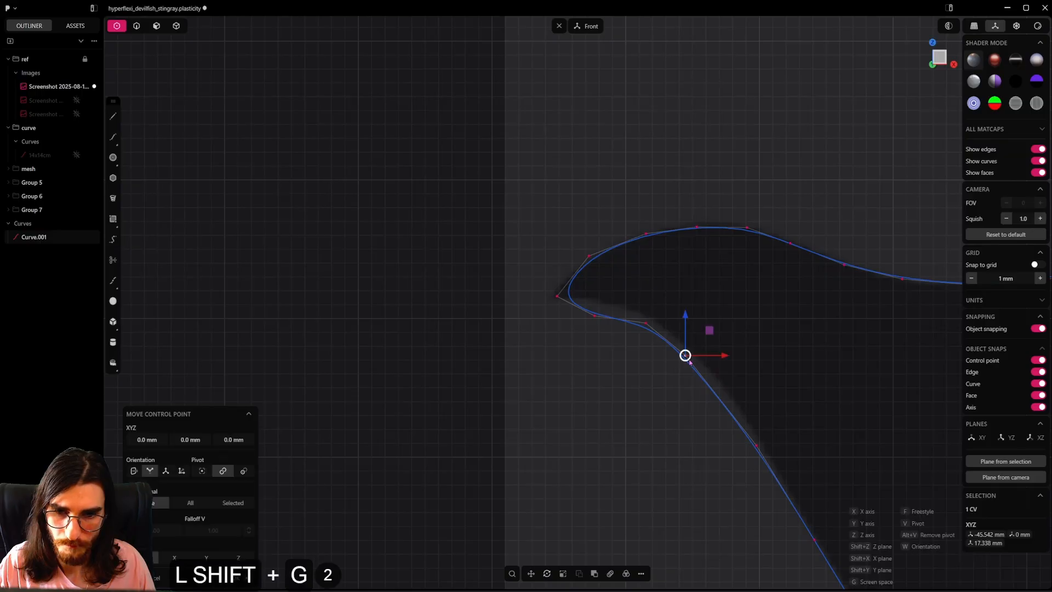
{"action": "left_click", "coordinate": [824, 465], "text": "shift"}
{"action": "right_click", "coordinate": [823, 465]}
Step: Move the control point beneath the left wing tip inward and up, and raise the outermost tip point slightly
{"action": "left_click", "coordinate": [593, 319]}
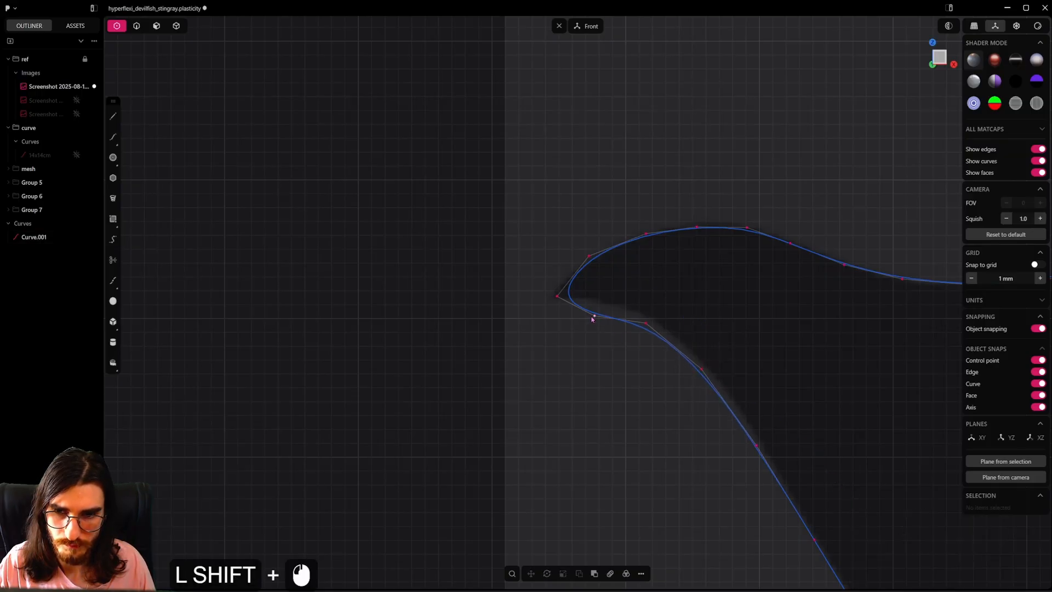
{"action": "key", "text": "g"}
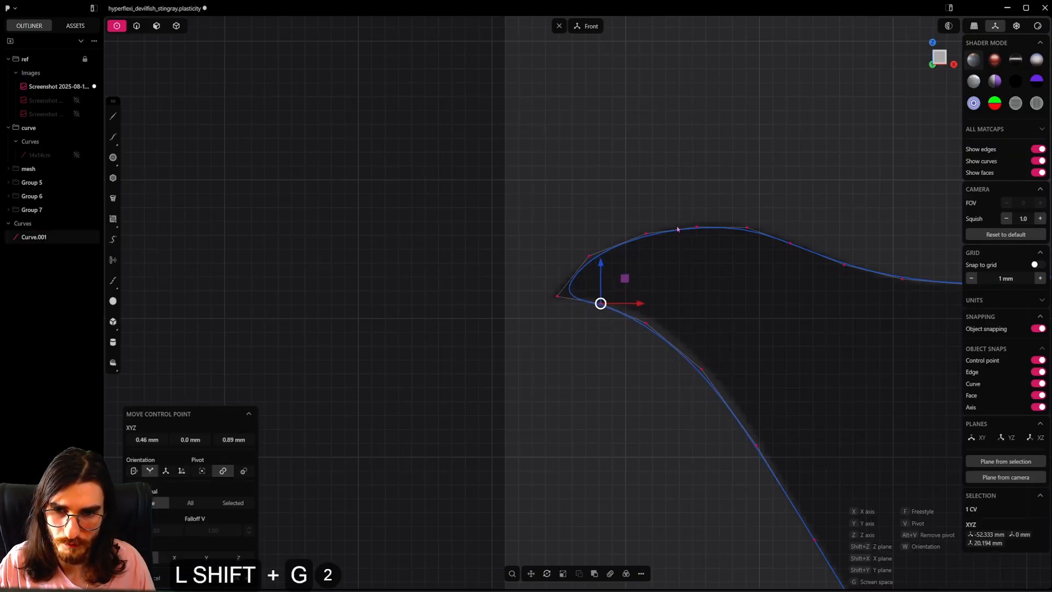
{"action": "left_click", "coordinate": [567, 306]}
{"action": "key", "text": "g"}
{"action": "key", "text": "g"}
{"action": "left_click", "coordinate": [566, 278], "text": "shift"}
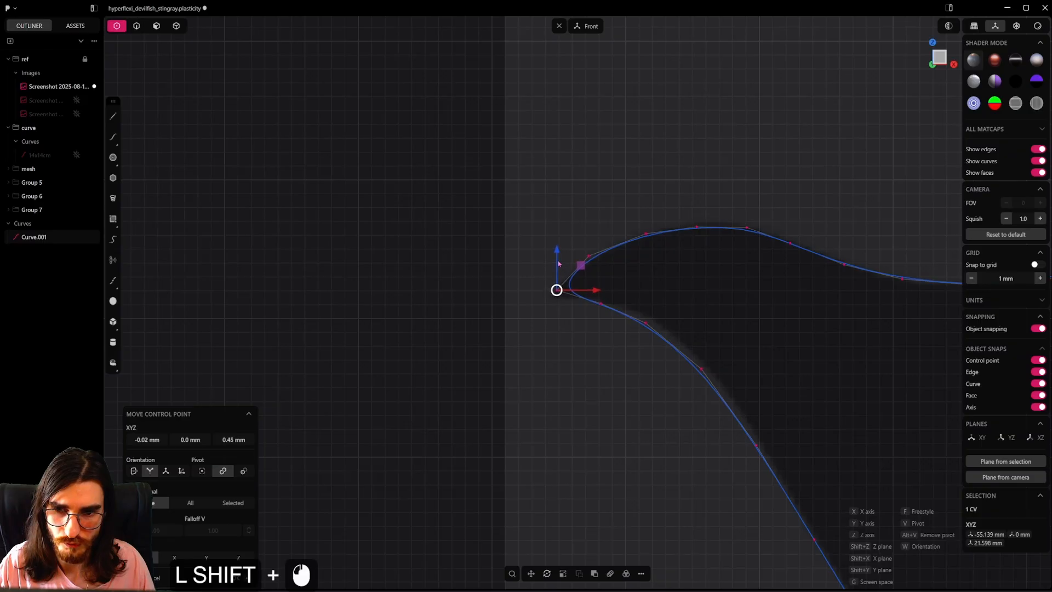
{"action": "right_click", "coordinate": [567, 279]}
Step: Fine-tune the two control points on the rounded upper part of the left trailing edge to match the silhouette
{"action": "left_click", "coordinate": [648, 325]}
{"action": "key", "text": "g"}
{"action": "key", "text": "g"}
{"action": "left_click", "coordinate": [683, 333], "text": "shift"}
{"action": "scroll", "coordinate": [683, 342], "scroll_direction": "down", "scroll_amount": 1}
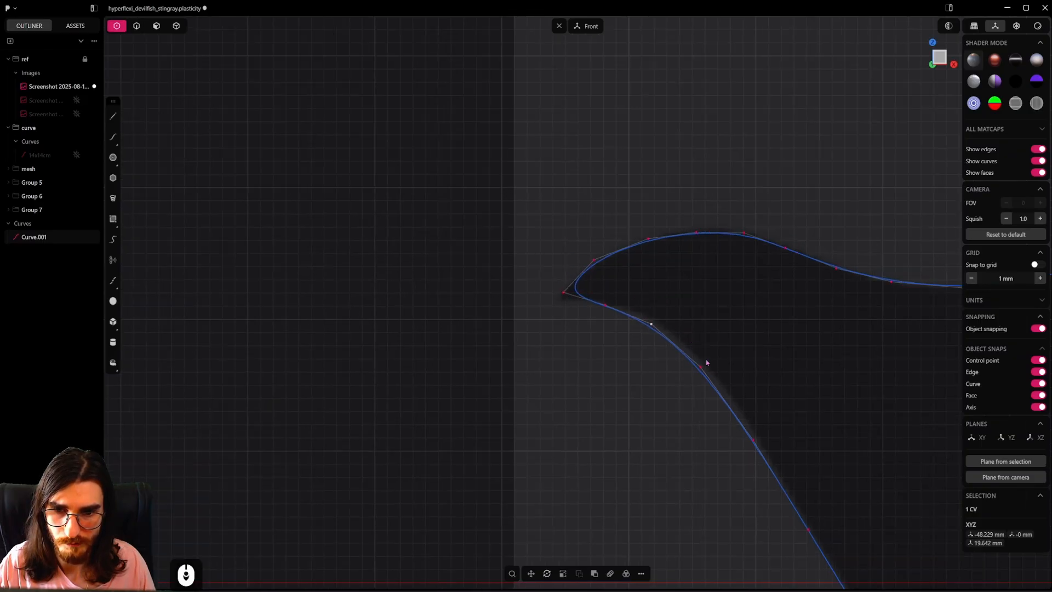
{"action": "left_click", "coordinate": [702, 370]}
{"action": "key", "text": "g"}
{"action": "key", "text": "g"}
{"action": "left_click", "coordinate": [724, 386], "text": "shift"}
Step: Examine the whole half outline against the reference image, from the wing tip to the end of the tail
{"action": "scroll", "coordinate": [724, 386], "scroll_direction": "down", "scroll_amount": 4}
{"action": "middle_click_drag", "start_coordinate": [740, 326], "coordinate": [613, 359], "text": "shift"}
{"action": "scroll", "coordinate": [609, 359], "scroll_direction": "down", "scroll_amount": 10}
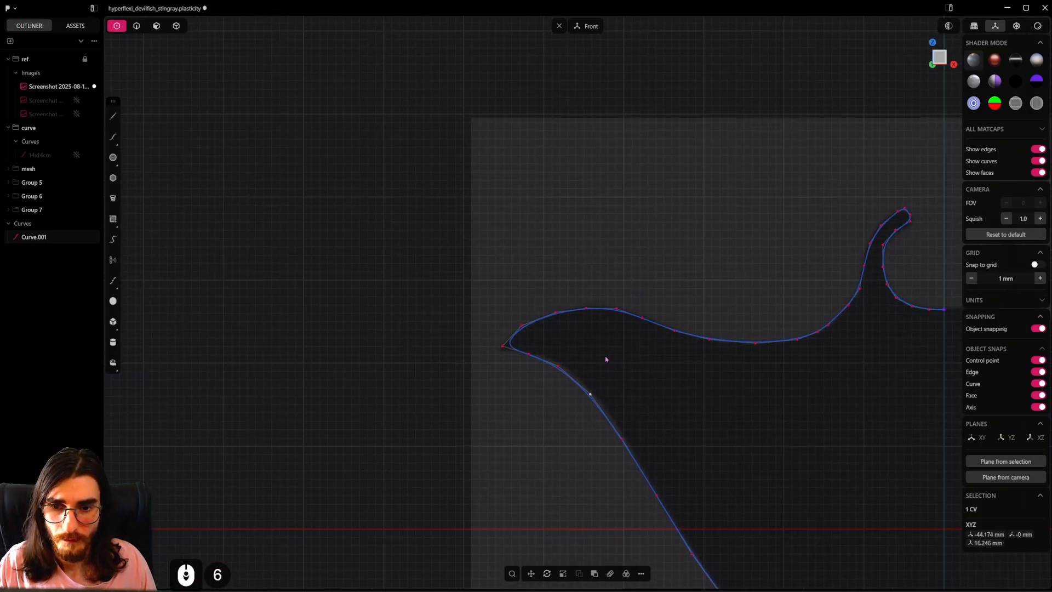
{"action": "middle_click_drag", "start_coordinate": [677, 370], "coordinate": [595, 304], "text": "shift"}
{"action": "scroll", "coordinate": [602, 303], "scroll_direction": "down", "scroll_amount": 7}
{"action": "scroll", "coordinate": [685, 332], "scroll_direction": "down", "scroll_amount": 17}
{"action": "middle_click_drag", "start_coordinate": [711, 337], "coordinate": [650, 256], "text": "shift"}
{"action": "scroll", "coordinate": [654, 306], "scroll_direction": "down", "scroll_amount": 3}
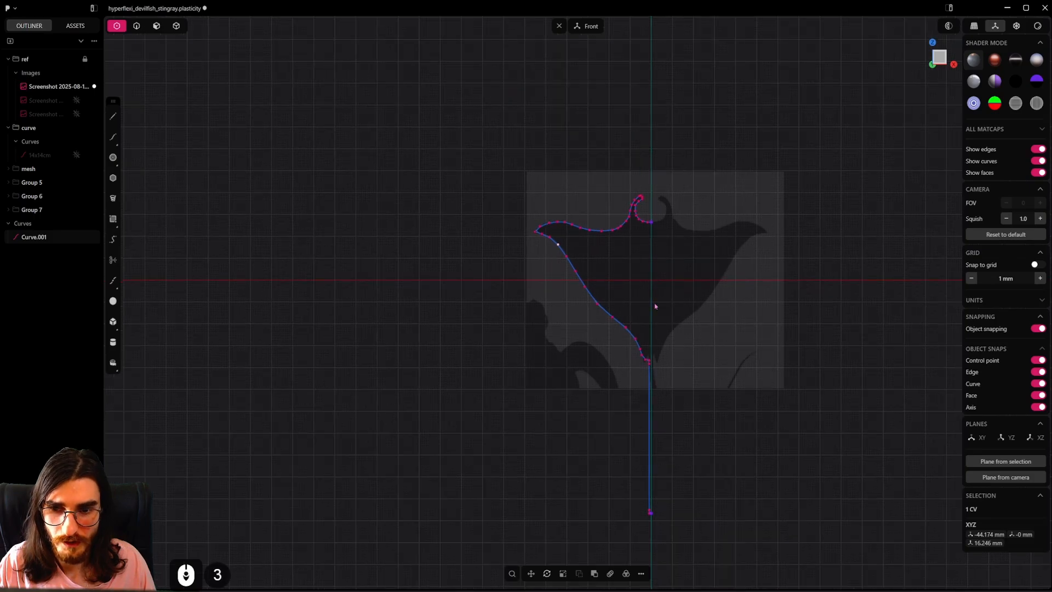
{"action": "scroll", "coordinate": [656, 307], "scroll_direction": "up", "scroll_amount": 5}
{"action": "scroll", "coordinate": [659, 312], "scroll_direction": "down", "scroll_amount": 11}
{"action": "scroll", "coordinate": [660, 313], "scroll_direction": "down", "scroll_amount": 8}
{"action": "middle_click_drag", "start_coordinate": [660, 314], "coordinate": [554, 272], "text": "shift"}
{"action": "scroll", "coordinate": [613, 247], "scroll_direction": "up", "scroll_amount": 20}
{"action": "scroll", "coordinate": [611, 245], "scroll_direction": "up", "scroll_amount": 5}
{"action": "scroll", "coordinate": [564, 262], "scroll_direction": "up", "scroll_amount": 6}
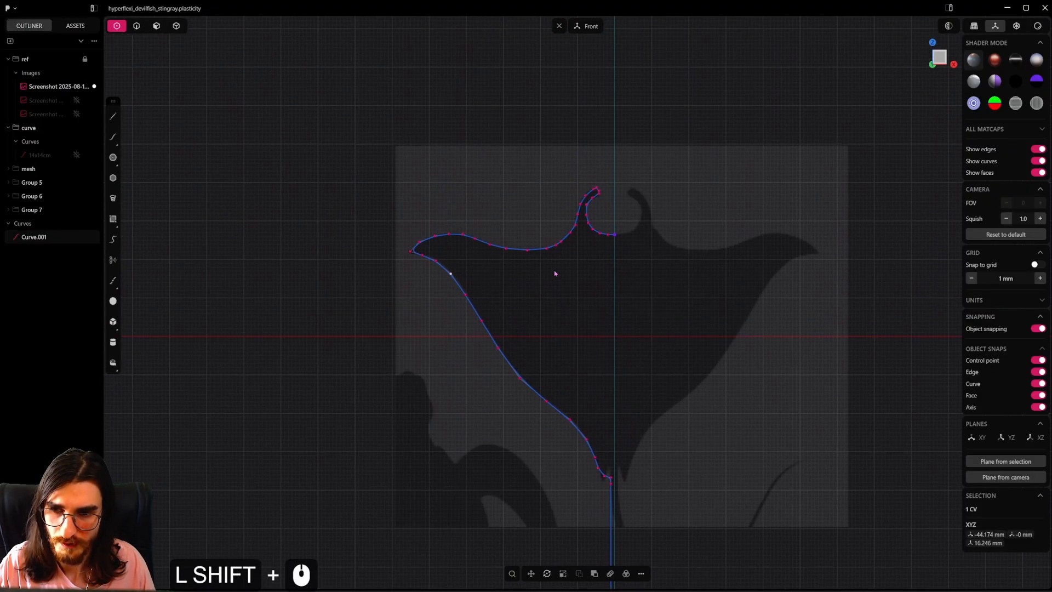
Step: Delete the extra control point on the left wing's leading edge near the horn and reposition the neighbouring point toward the wing tip
{"action": "scroll", "coordinate": [507, 241], "scroll_direction": "up", "scroll_amount": 5}
{"action": "middle_click_drag", "start_coordinate": [574, 336], "coordinate": [559, 250], "text": "shift"}
{"action": "middle_click_drag", "start_coordinate": [584, 285], "coordinate": [651, 349], "text": "shift"}
{"action": "scroll", "coordinate": [613, 213], "scroll_direction": "up", "scroll_amount": 13, "text": "shift"}
{"action": "left_click", "coordinate": [613, 264]}
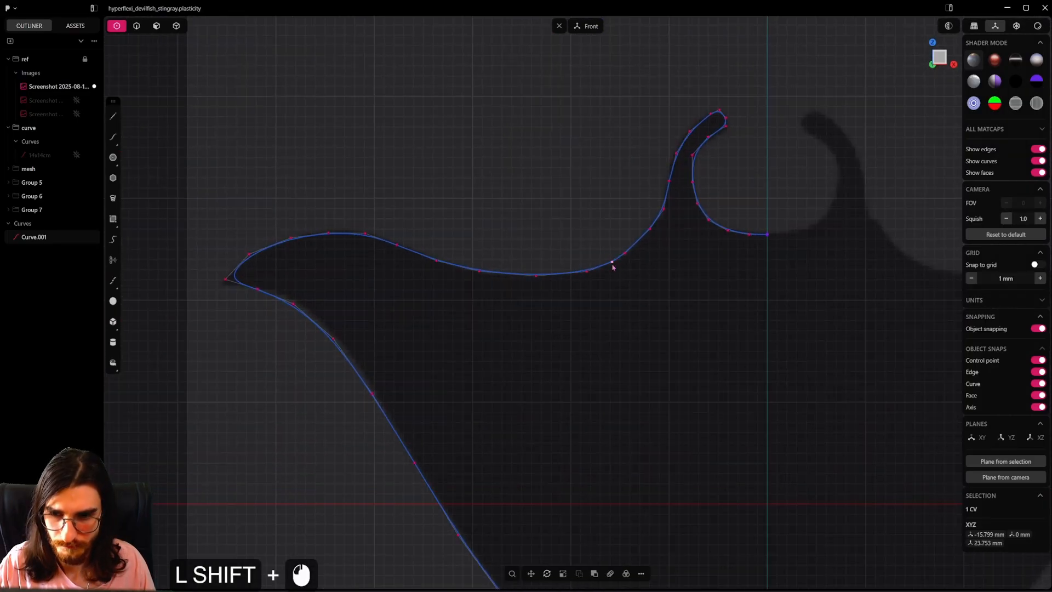
{"action": "key", "text": "x"}
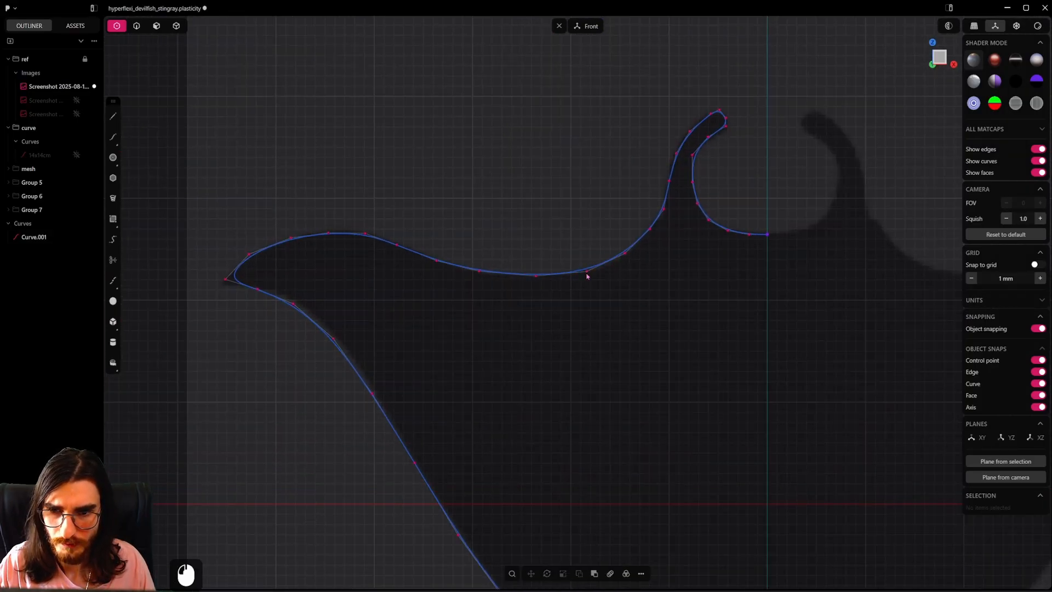
{"action": "left_click", "coordinate": [587, 274]}
{"action": "key", "text": "g"}
{"action": "left_click", "coordinate": [612, 301], "text": "shift"}
Step: Nudge the two control points on the rise toward the left horn's base to smooth the leading edge
{"action": "left_click", "coordinate": [624, 257]}
{"action": "key", "text": "g"}
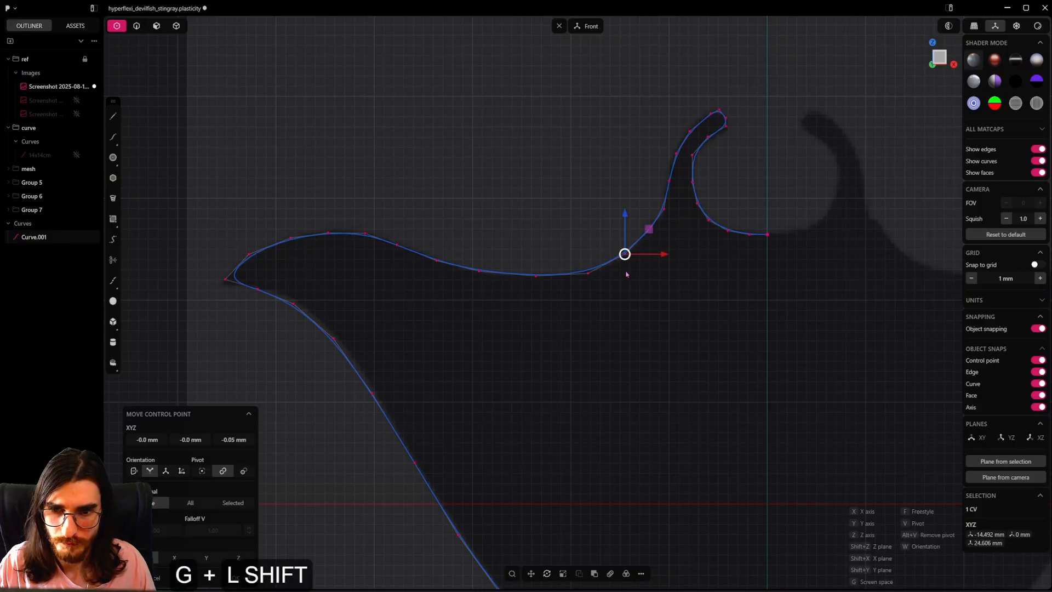
{"action": "left_click", "coordinate": [639, 286]}
{"action": "left_click", "coordinate": [648, 230]}
{"action": "key", "text": "g"}
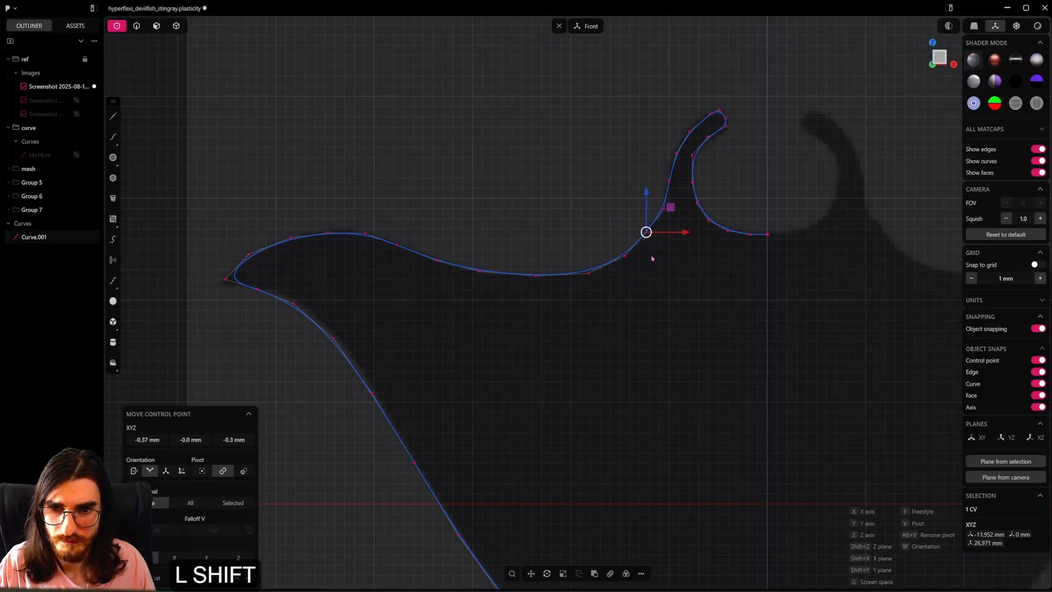
{"action": "left_click", "coordinate": [610, 273]}
Step: Adjust the control point in the dip of the left wing's leading edge, undoing the first move and placing it again
{"action": "left_click", "coordinate": [478, 272]}
{"action": "key", "text": "g"}
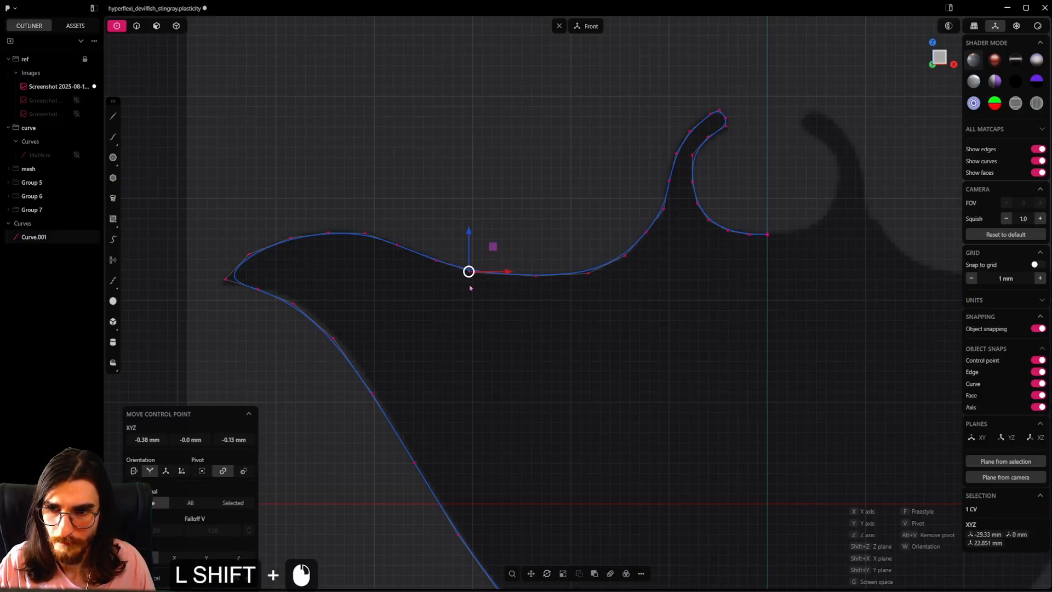
{"action": "key", "text": "ctrl+z"}
{"action": "key", "text": "g"}
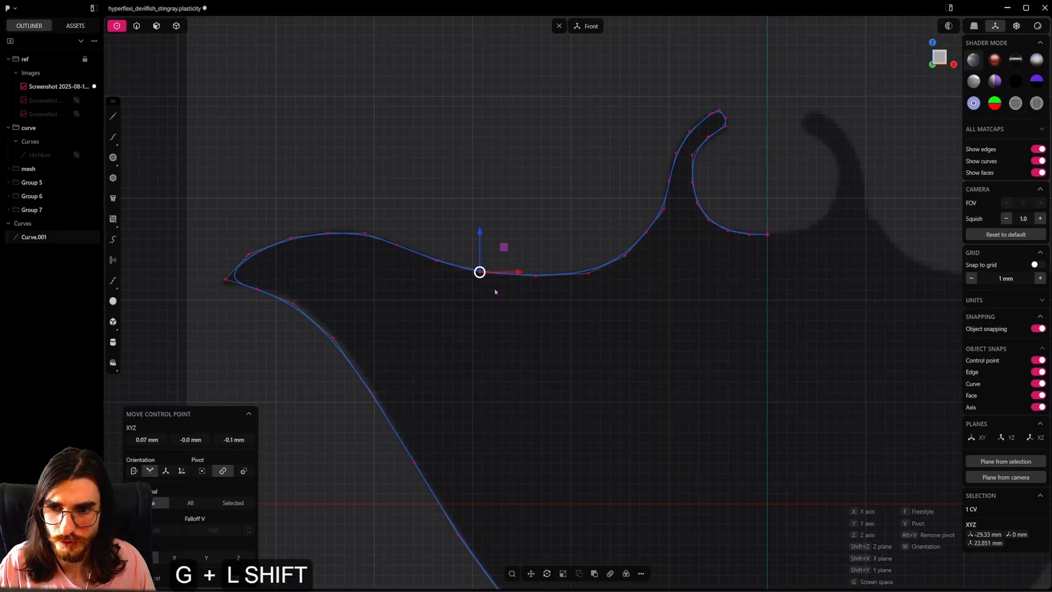
{"action": "left_click", "coordinate": [502, 294]}
Step: Examine the refined outline in the front view, from the horn down to the tail's end
{"action": "scroll", "coordinate": [502, 294], "scroll_direction": "down", "scroll_amount": 4}
{"action": "scroll", "coordinate": [503, 296], "scroll_direction": "down", "scroll_amount": 1}
{"action": "middle_click_drag", "start_coordinate": [612, 288], "coordinate": [584, 312], "text": "shift"}
{"action": "scroll", "coordinate": [585, 312], "scroll_direction": "down", "scroll_amount": 5}
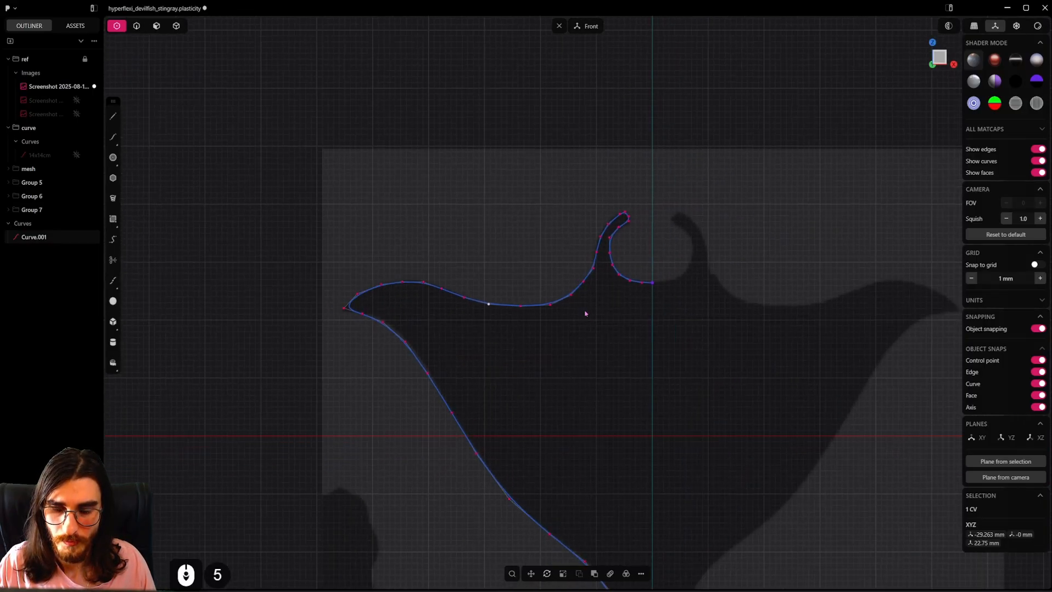
{"action": "middle_click_drag", "start_coordinate": [612, 356], "coordinate": [593, 245], "text": "shift"}
{"action": "middle_click_drag", "start_coordinate": [589, 442], "coordinate": [585, 150], "text": "shift"}
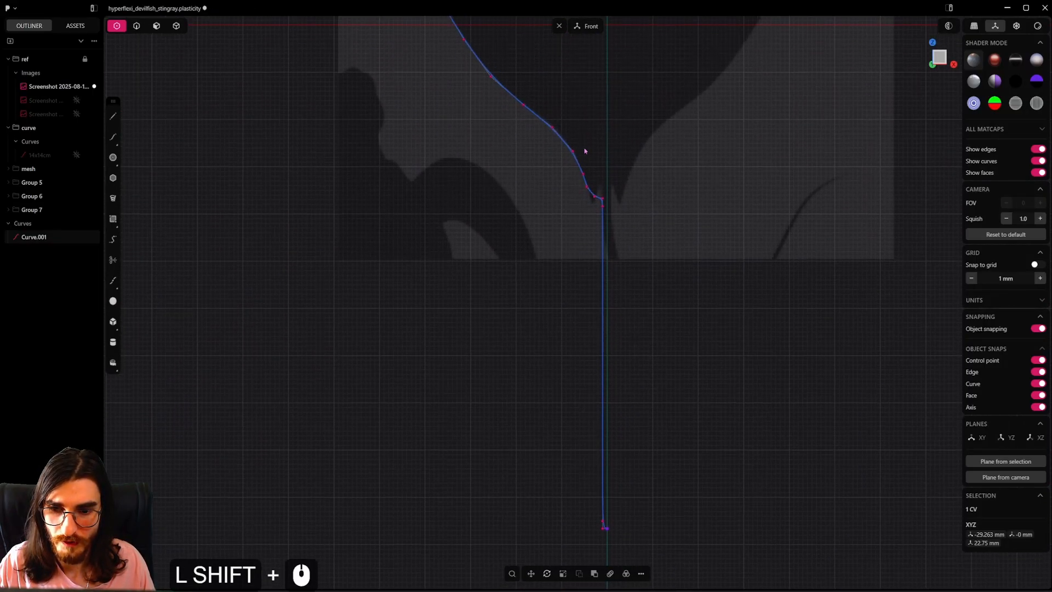
{"action": "middle_click_drag", "start_coordinate": [620, 250], "coordinate": [662, 291], "text": "shift"}
{"action": "scroll", "coordinate": [608, 400], "scroll_direction": "up", "scroll_amount": 7}
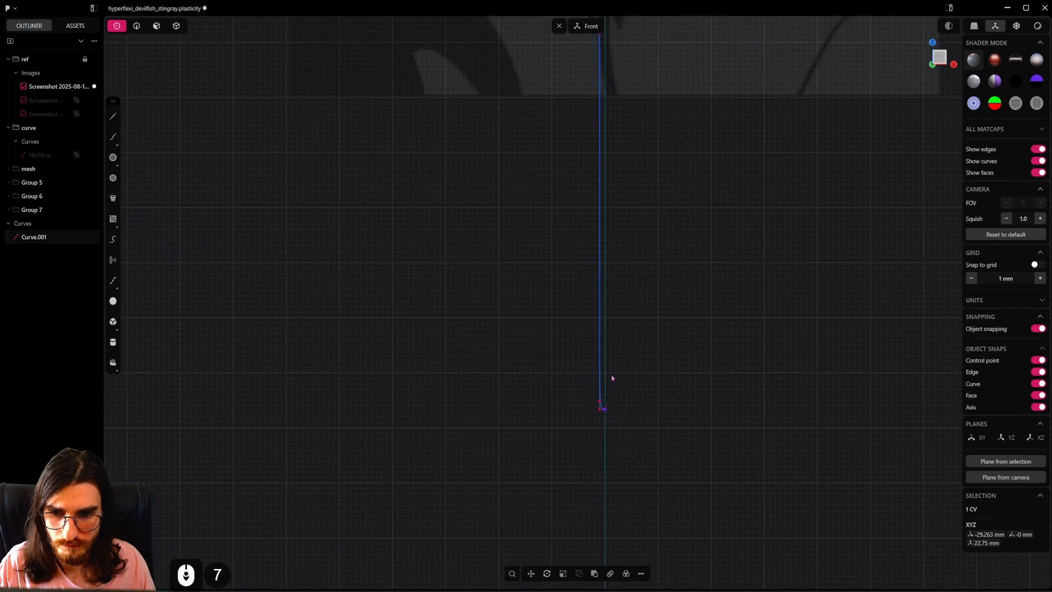
{"action": "middle_click_drag", "start_coordinate": [610, 376], "coordinate": [603, 452], "text": "shift"}
{"action": "scroll", "coordinate": [606, 392], "scroll_direction": "down", "scroll_amount": 6}
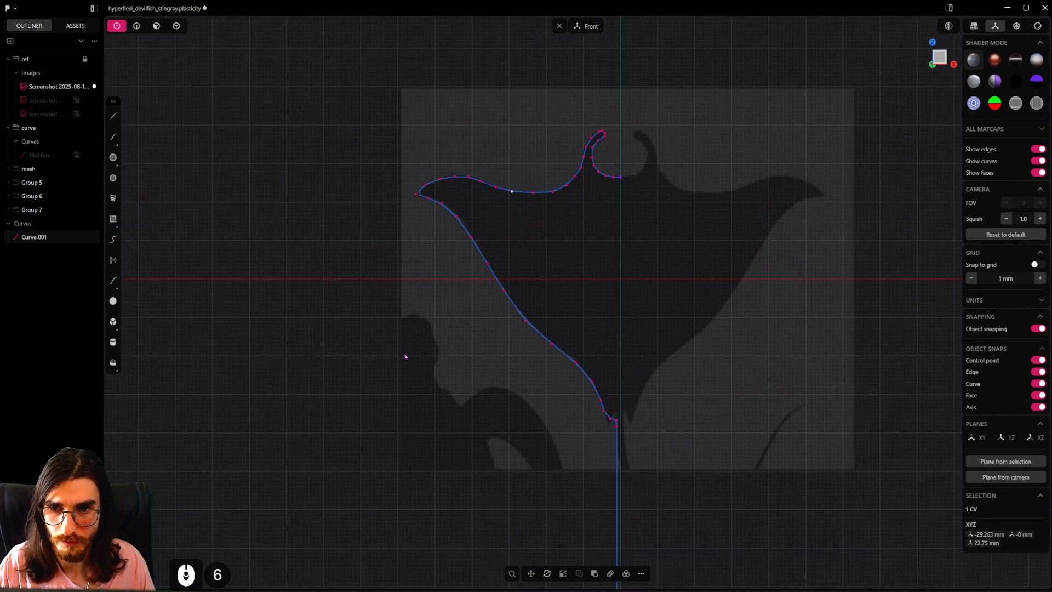
{"action": "middle_click_drag", "start_coordinate": [589, 246], "coordinate": [596, 256], "text": "shift"}
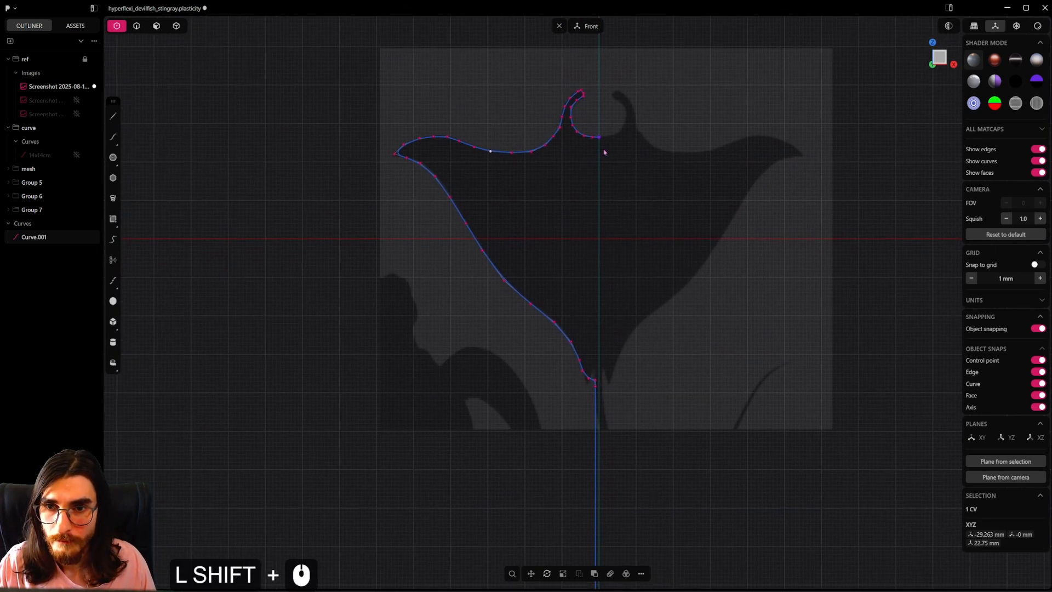
{"action": "middle_click_drag", "start_coordinate": [605, 152], "coordinate": [614, 301], "text": "shift"}
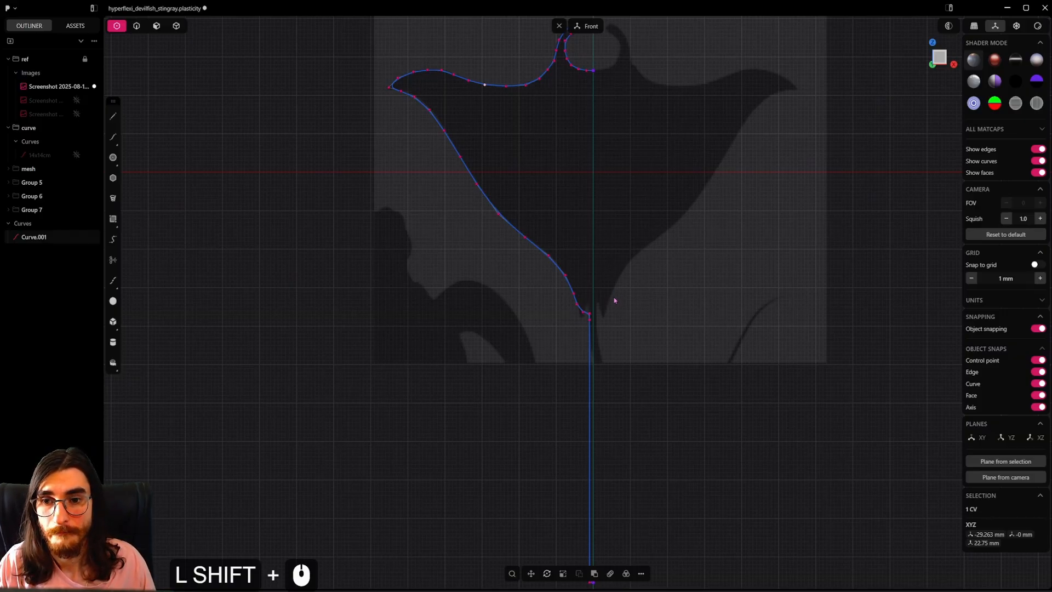
Step: Inspect the curve and reference image from several angles, and return to the front view
{"action": "middle_click_drag", "start_coordinate": [635, 242], "coordinate": [556, 329], "text": "shift"}
{"action": "middle_click_drag", "start_coordinate": [557, 162], "coordinate": [504, 393], "text": "shift"}
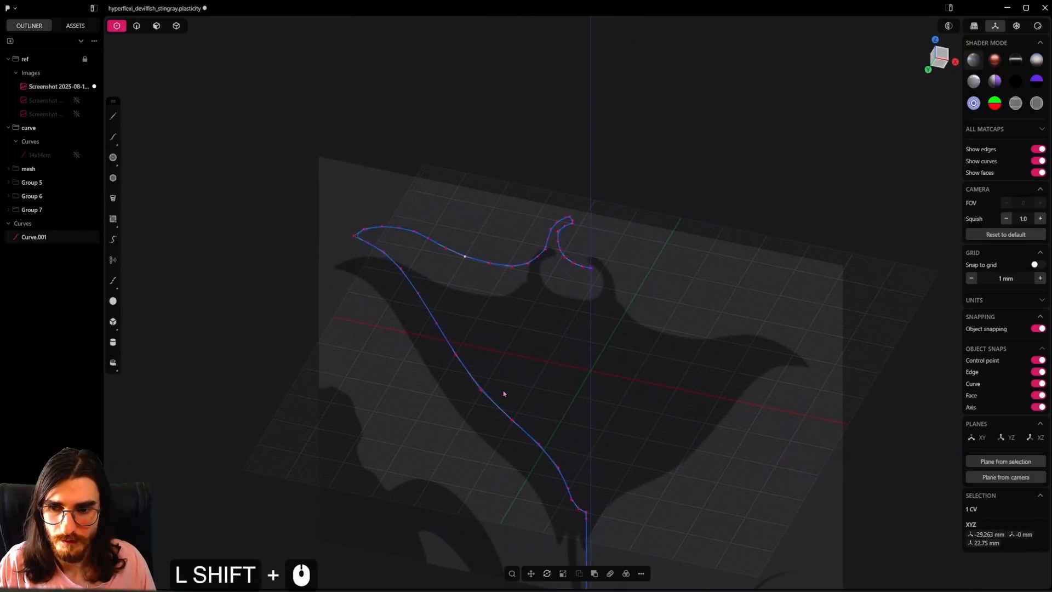
{"action": "middle_click_drag", "start_coordinate": [584, 516], "coordinate": [555, 407], "text": "shift"}
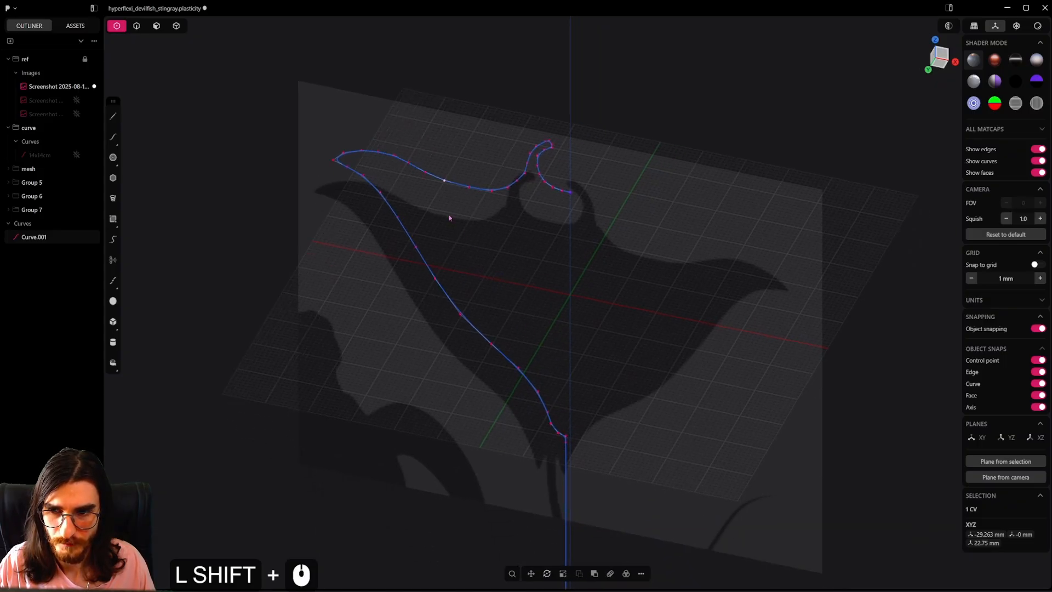
{"action": "middle_click_drag", "start_coordinate": [462, 229], "coordinate": [531, 350]}
{"action": "scroll", "coordinate": [603, 369], "scroll_direction": "up", "scroll_amount": 2}
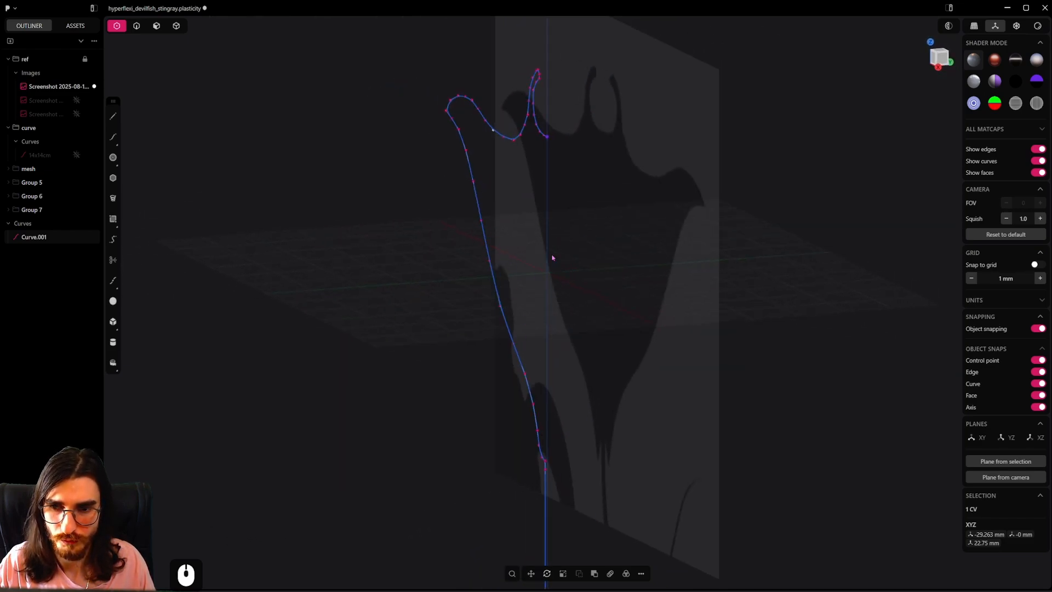
{"action": "middle_click_drag", "start_coordinate": [531, 176], "coordinate": [530, 244], "text": "shift"}
{"action": "middle_click_drag", "start_coordinate": [530, 280], "coordinate": [564, 304]}
{"action": "scroll", "coordinate": [594, 284], "scroll_direction": "down", "scroll_amount": 2}
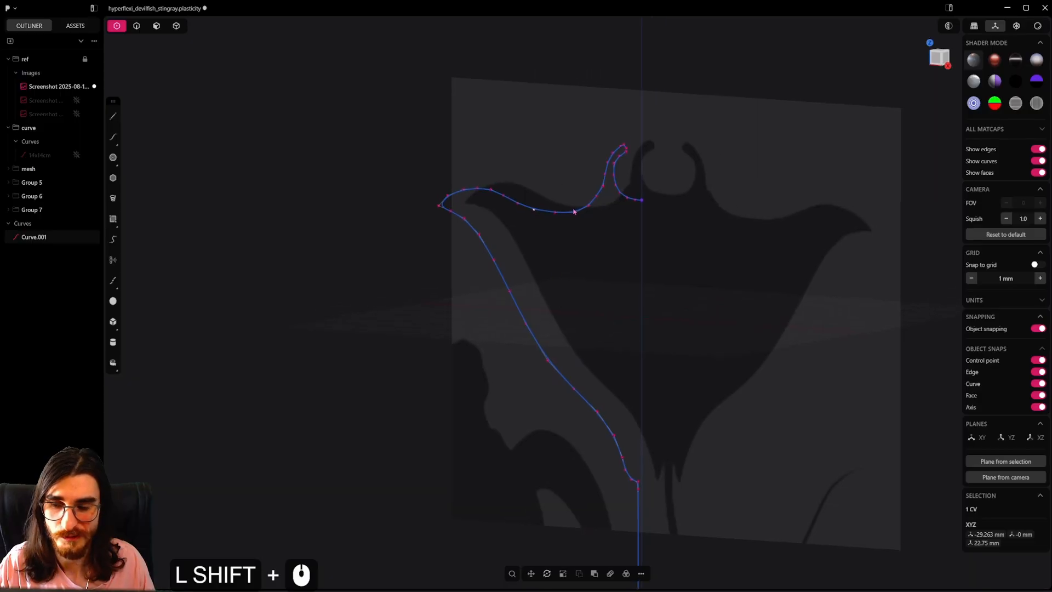
{"action": "middle_click_drag", "start_coordinate": [476, 205], "coordinate": [493, 246], "text": "shift"}
{"action": "middle_click_drag", "start_coordinate": [565, 303], "coordinate": [538, 250], "text": "shift"}
{"action": "scroll", "coordinate": [539, 255], "scroll_direction": "down", "scroll_amount": 3}
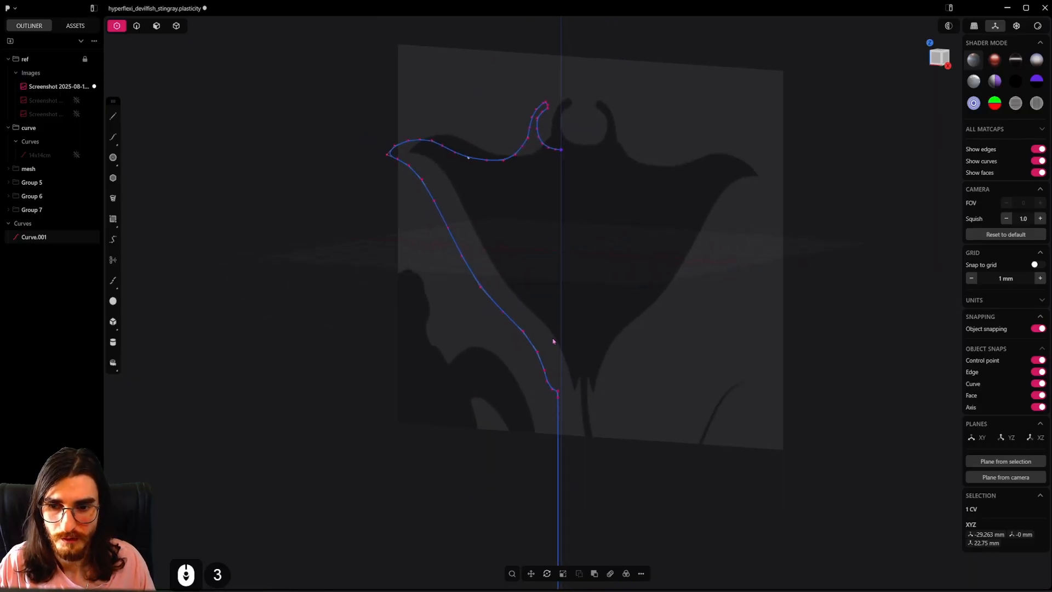
{"action": "middle_click_drag", "start_coordinate": [554, 343], "coordinate": [577, 268]}
{"action": "scroll", "coordinate": [606, 349], "scroll_direction": "down", "scroll_amount": 4}
{"action": "scroll", "coordinate": [578, 269], "scroll_direction": "down", "scroll_amount": 2}
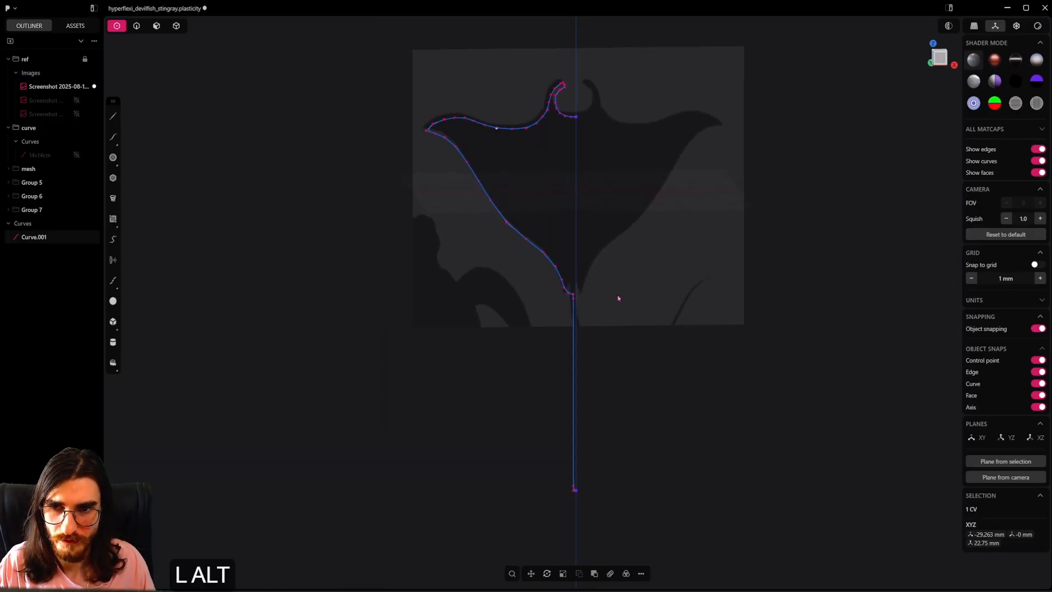
{"action": "middle_click_drag", "start_coordinate": [618, 298], "coordinate": [611, 337], "text": "alt"}
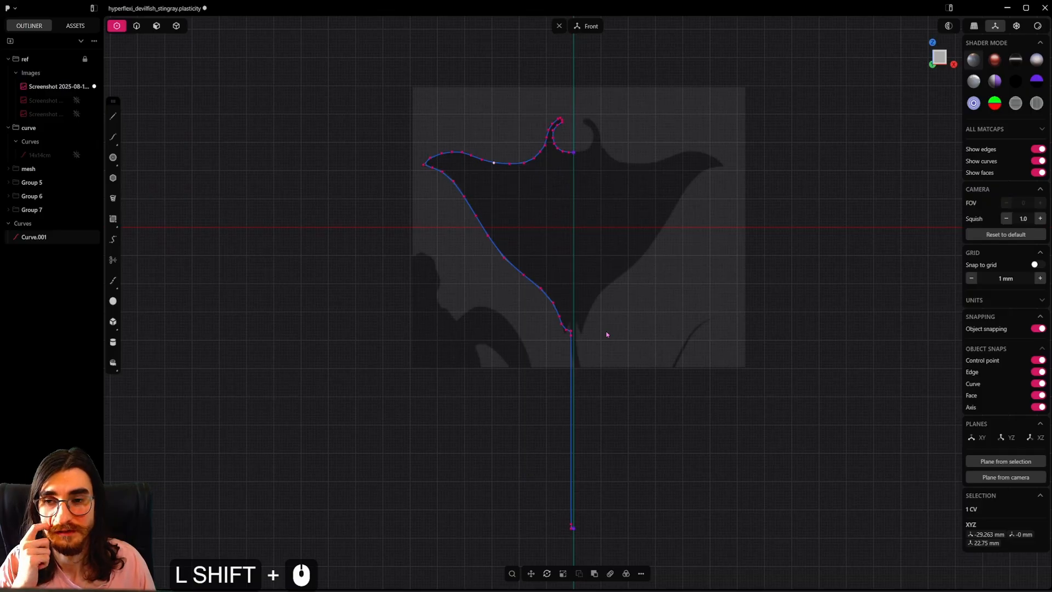
Step: Draw a straight line about 12 mm long from the end of the tail along the Y axis in the right view
{"action": "scroll", "coordinate": [582, 408], "scroll_direction": "up", "scroll_amount": 4}
{"action": "middle_click_drag", "start_coordinate": [583, 320], "coordinate": [580, 269], "text": "shift"}
{"action": "scroll", "coordinate": [592, 268], "scroll_direction": "down", "scroll_amount": 4}
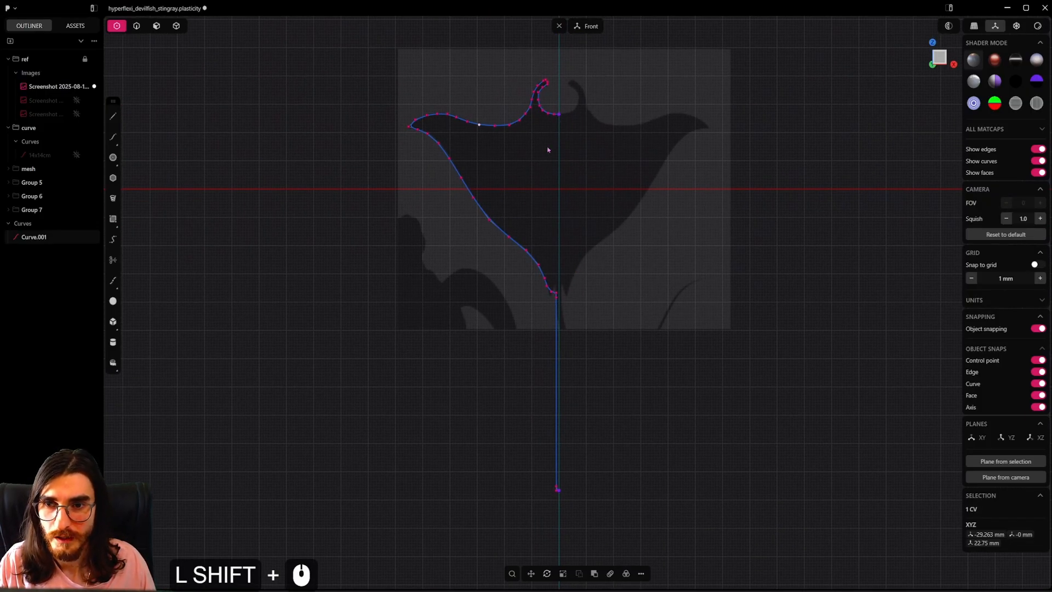
{"action": "left_click", "coordinate": [141, 27]}
{"action": "middle_click_drag", "start_coordinate": [551, 354], "coordinate": [601, 338], "text": "shift"}
{"action": "scroll", "coordinate": [570, 380], "scroll_direction": "up", "scroll_amount": 5}
{"action": "left_click", "coordinate": [113, 115]}
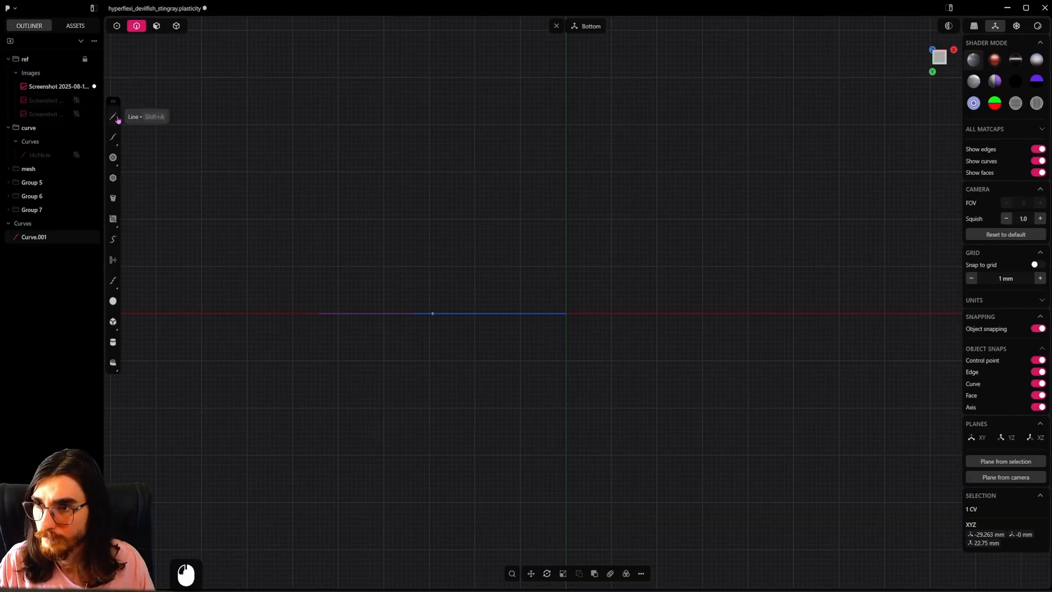
{"action": "middle_click_drag", "start_coordinate": [383, 328], "coordinate": [440, 372], "text": "alt"}
{"action": "scroll", "coordinate": [507, 366], "scroll_direction": "up", "scroll_amount": 12}
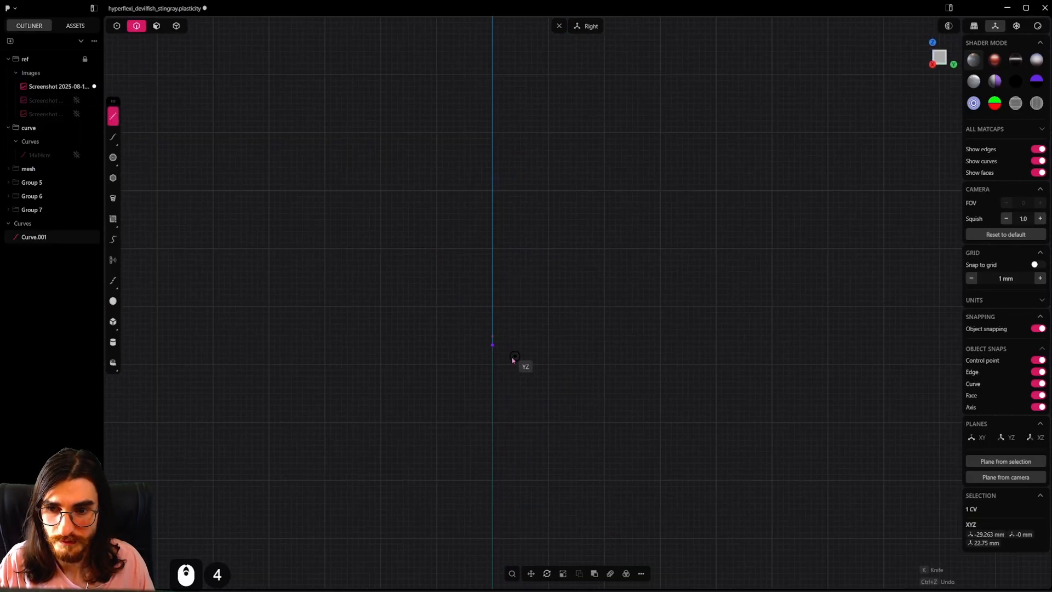
{"action": "left_click", "coordinate": [485, 340]}
{"action": "left_click", "coordinate": [589, 340]}
{"action": "scroll", "coordinate": [540, 350], "scroll_direction": "down", "scroll_amount": 2}
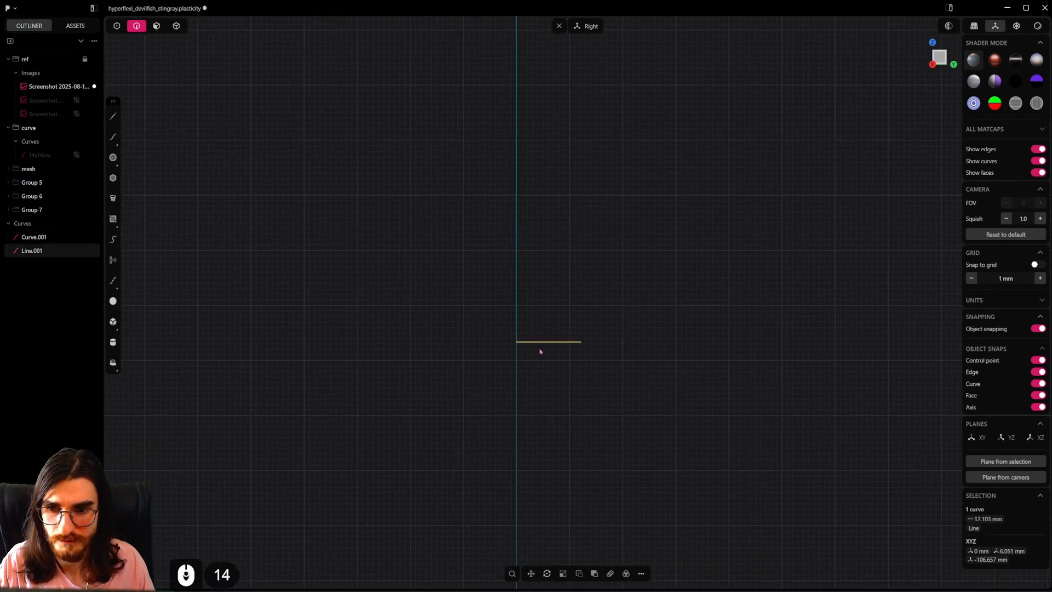
Step: Array the short line along the silhouette spline with the Curve Array command
{"action": "middle_click_drag", "start_coordinate": [540, 350], "coordinate": [657, 366], "text": "alt"}
{"action": "scroll", "coordinate": [627, 344], "scroll_direction": "down", "scroll_amount": 10}
{"action": "scroll", "coordinate": [603, 381], "scroll_direction": "down", "scroll_amount": 6}
{"action": "middle_click_drag", "start_coordinate": [613, 317], "coordinate": [634, 390], "text": "shift"}
{"action": "scroll", "coordinate": [596, 430], "scroll_direction": "up", "scroll_amount": 8}
{"action": "scroll", "coordinate": [593, 429], "scroll_direction": "up", "scroll_amount": 7}
{"action": "scroll", "coordinate": [635, 438], "scroll_direction": "down", "scroll_amount": 3}
{"action": "scroll", "coordinate": [635, 433], "scroll_direction": "down", "scroll_amount": 3}
{"action": "key", "text": "f"}
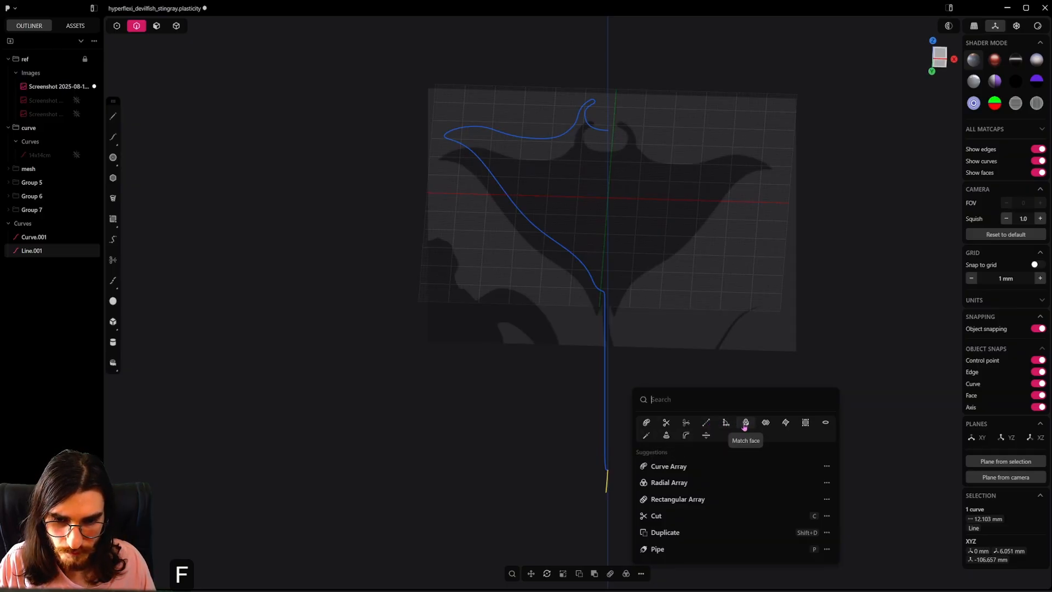
{"action": "left_click", "coordinate": [690, 472]}
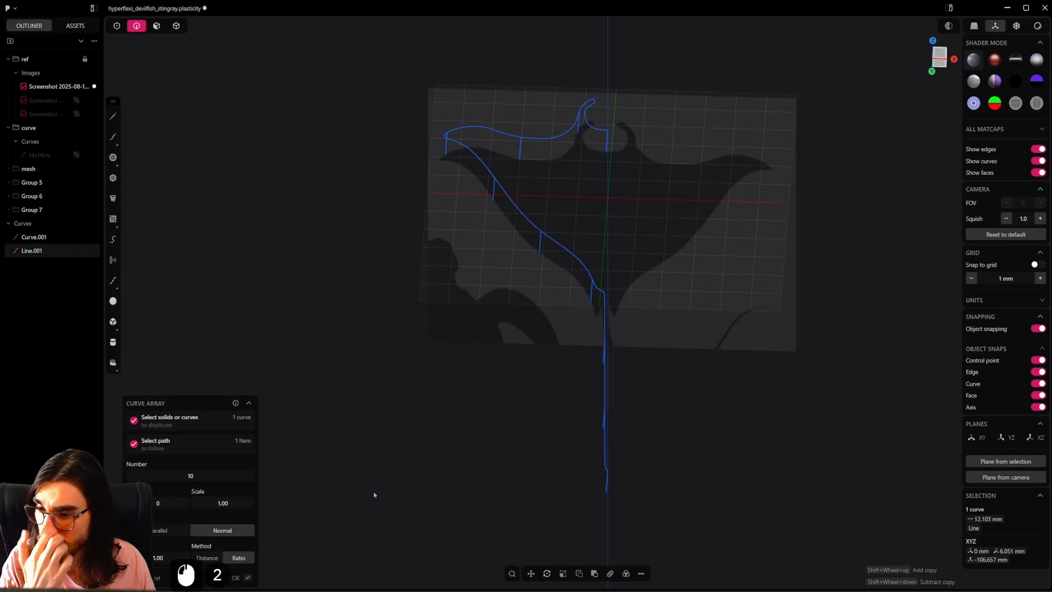
Step: Set the number of array copies to 71 and inspect their spacing along the wing and tail
{"action": "left_click_drag", "start_coordinate": [210, 473], "coordinate": [230, 473]}
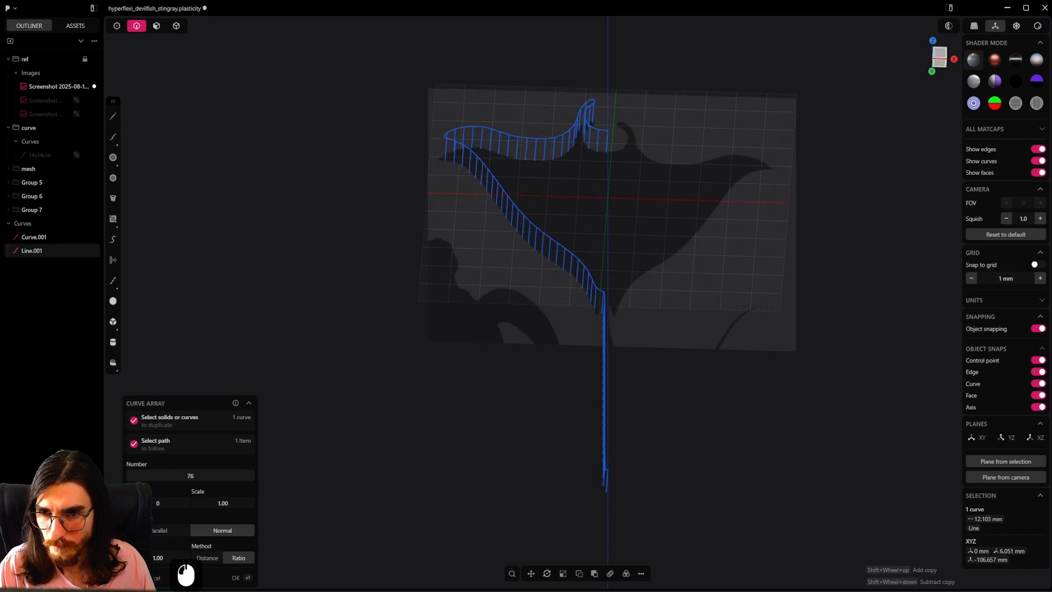
{"action": "left_click_drag", "start_coordinate": [191, 476], "coordinate": [191, 476]}
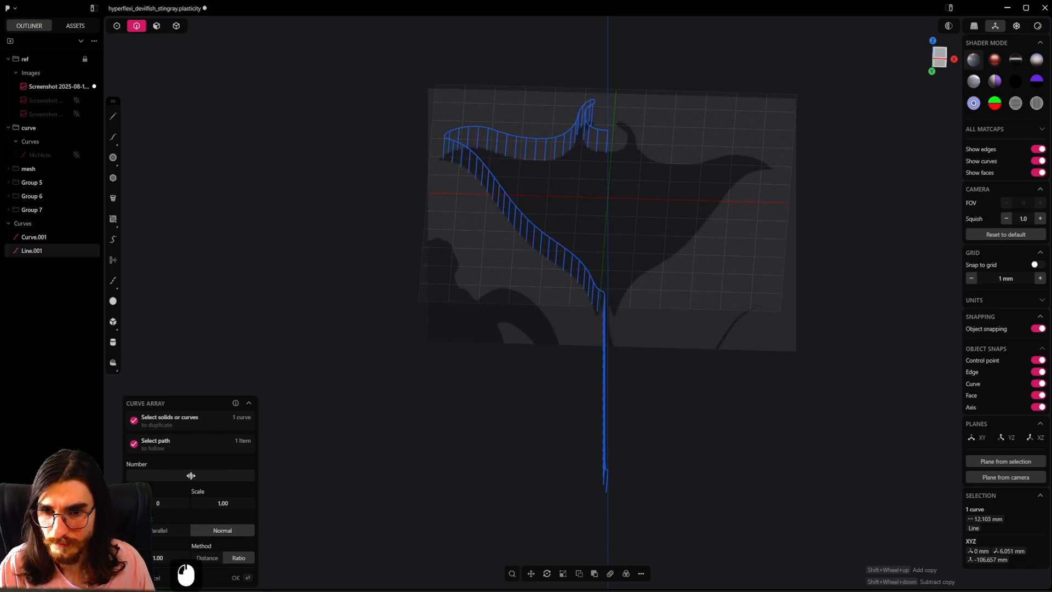
{"action": "middle_click_drag", "start_coordinate": [530, 300], "coordinate": [523, 338]}
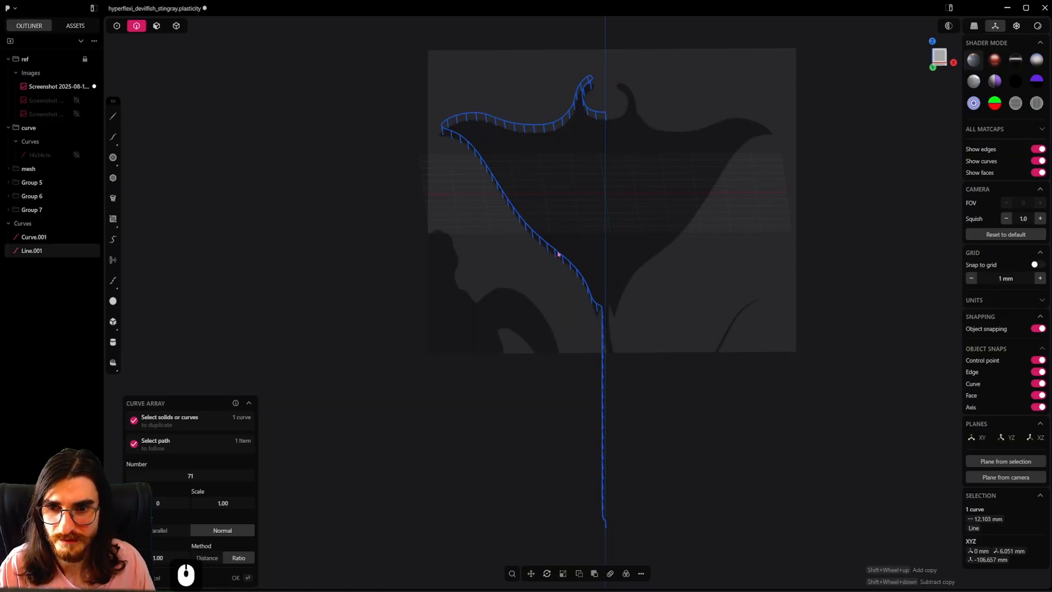
{"action": "mouse_move", "coordinate": [612, 297]}
{"action": "middle_mouse_down", "text": "alt"}
{"action": "mouse_move", "coordinate": [603, 307]}
{"action": "mouse_move", "coordinate": [618, 317]}
{"action": "middle_mouse_up", "text": "alt"}
{"action": "scroll", "coordinate": [602, 307], "scroll_direction": "up", "scroll_amount": 7}
{"action": "middle_click_drag", "start_coordinate": [602, 279], "coordinate": [600, 286]}
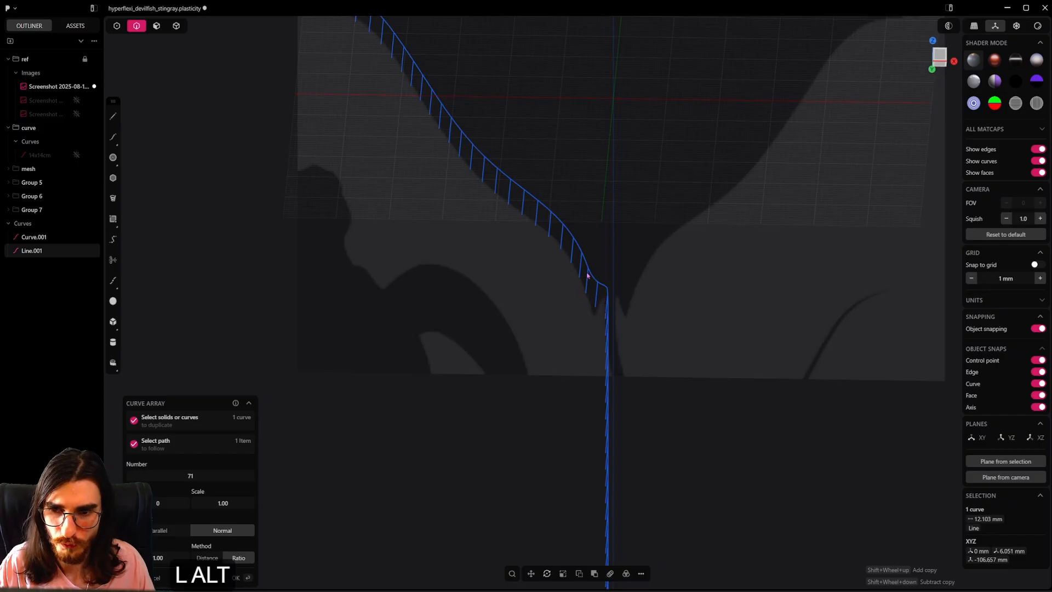
{"action": "middle_click_drag", "start_coordinate": [594, 277], "coordinate": [649, 241], "text": "alt"}
{"action": "scroll", "coordinate": [583, 297], "scroll_direction": "down", "scroll_amount": 12}
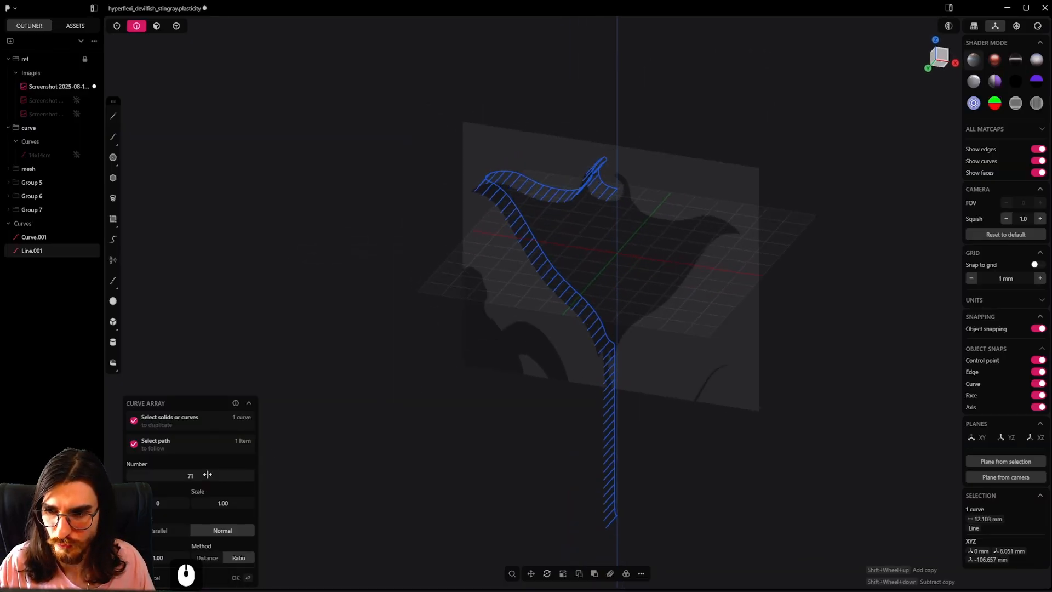
Step: Set the number of array copies to 32, check their distribution along the outline and confirm the curve array
{"action": "left_click_drag", "start_coordinate": [207, 474], "coordinate": [186, 474]}
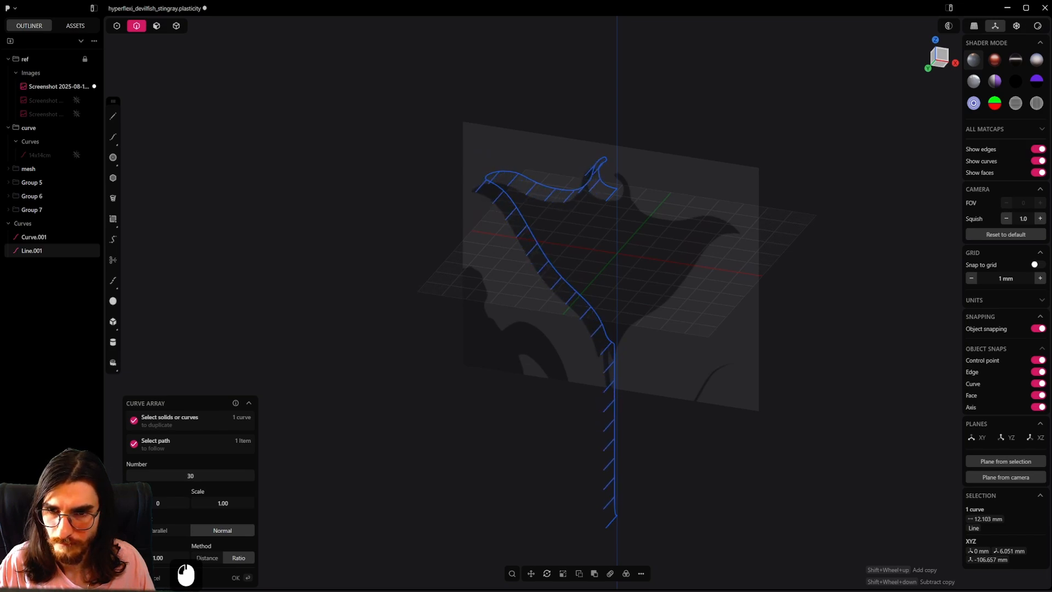
{"action": "middle_click_drag", "start_coordinate": [613, 263], "coordinate": [587, 206]}
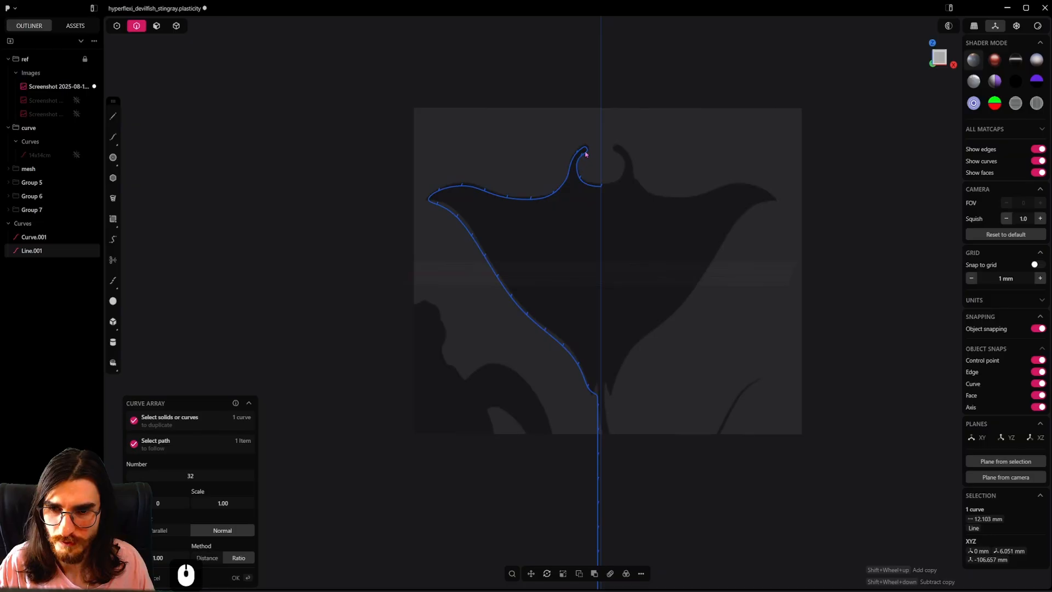
{"action": "scroll", "coordinate": [585, 155], "scroll_direction": "up", "scroll_amount": 5}
{"action": "scroll", "coordinate": [592, 192], "scroll_direction": "down", "scroll_amount": 2}
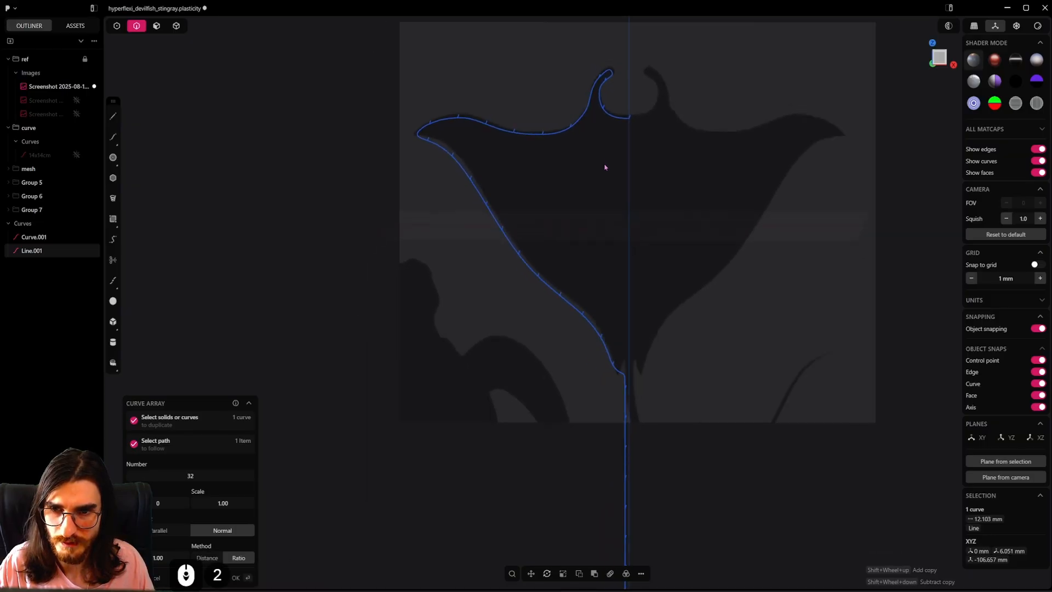
{"action": "middle_click_drag", "start_coordinate": [604, 165], "coordinate": [573, 213]}
{"action": "middle_click_drag", "start_coordinate": [611, 102], "coordinate": [524, 365]}
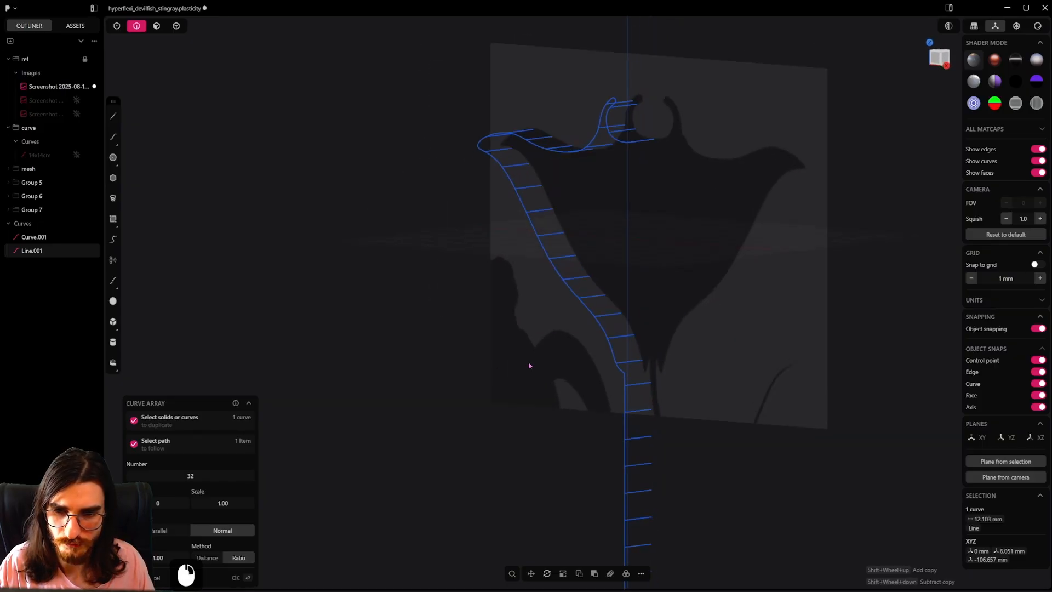
{"action": "right_click", "coordinate": [529, 366]}
Step: Group the arrayed lines and rename the group as bridge_lines
{"action": "middle_click_drag", "start_coordinate": [612, 374], "coordinate": [619, 280], "text": "shift"}
{"action": "scroll", "coordinate": [620, 285], "scroll_direction": "down", "scroll_amount": 5}
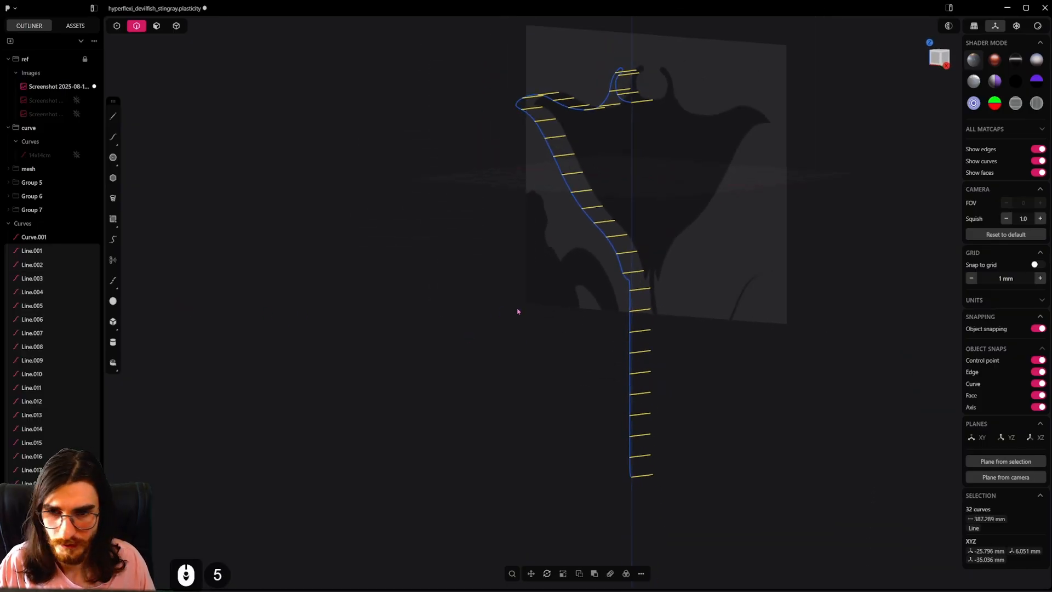
{"action": "key", "text": "ctrl+g"}
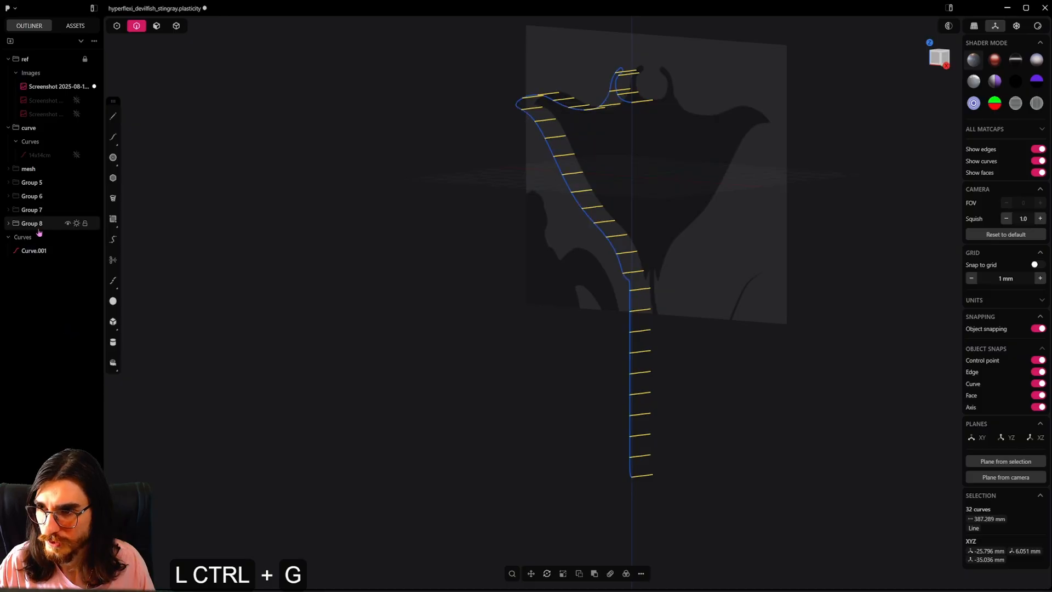
{"action": "double_click", "coordinate": [59, 224]}
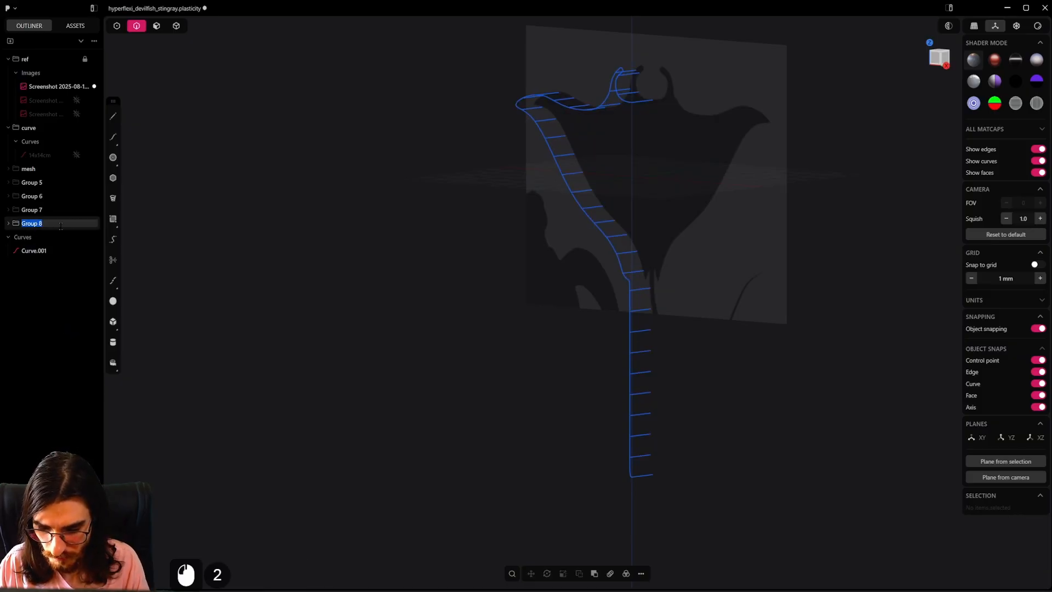
{"action": "type", "text": "bridge_lines"}
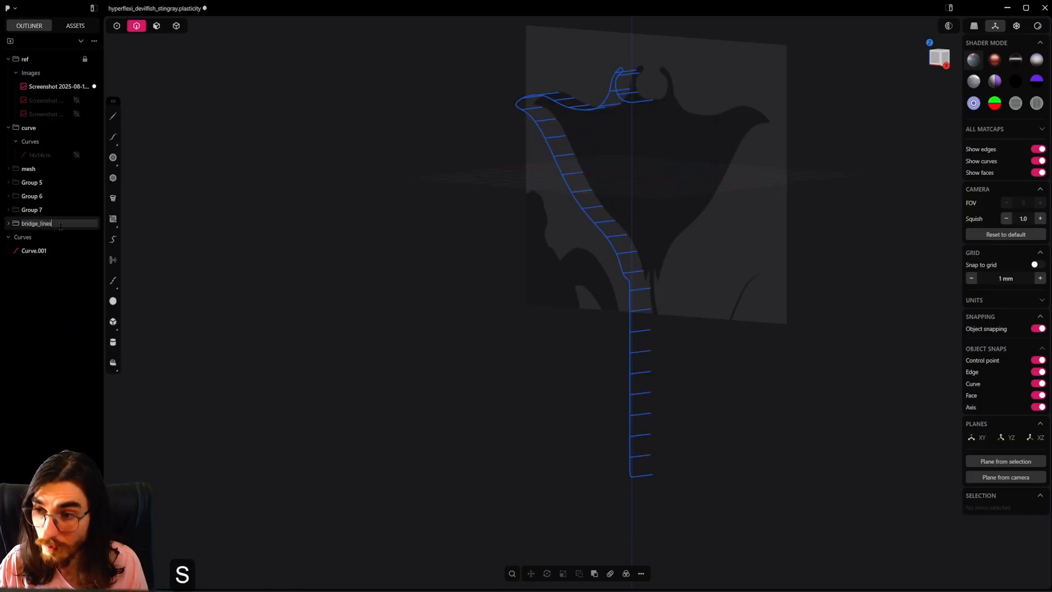
{"action": "key", "text": "Return"}
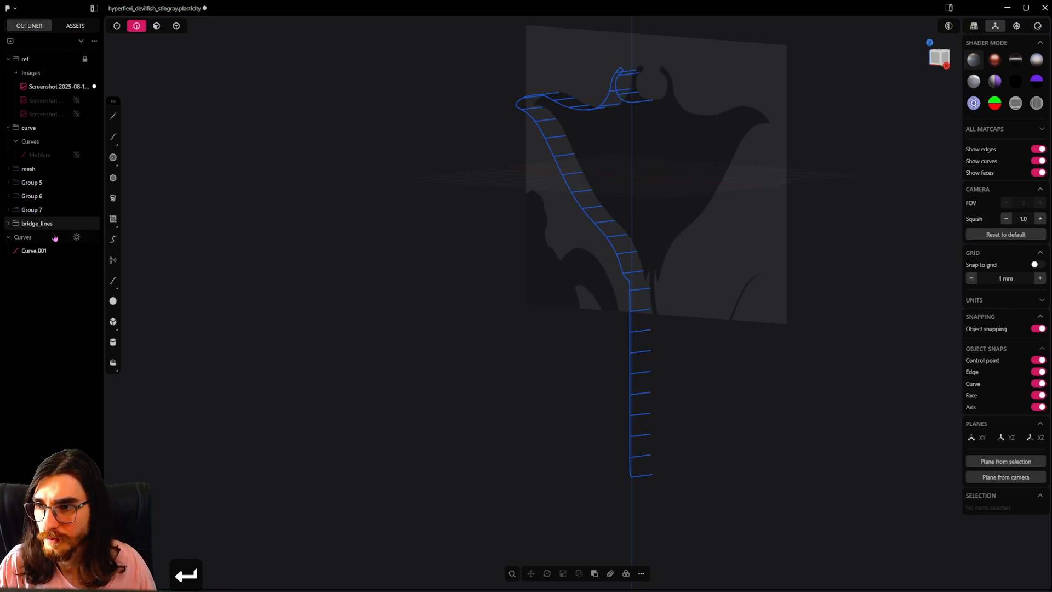
Step: Move the bridge_lines group into the curve group and the silhouette spline into Group 5
{"action": "left_click", "coordinate": [31, 257]}
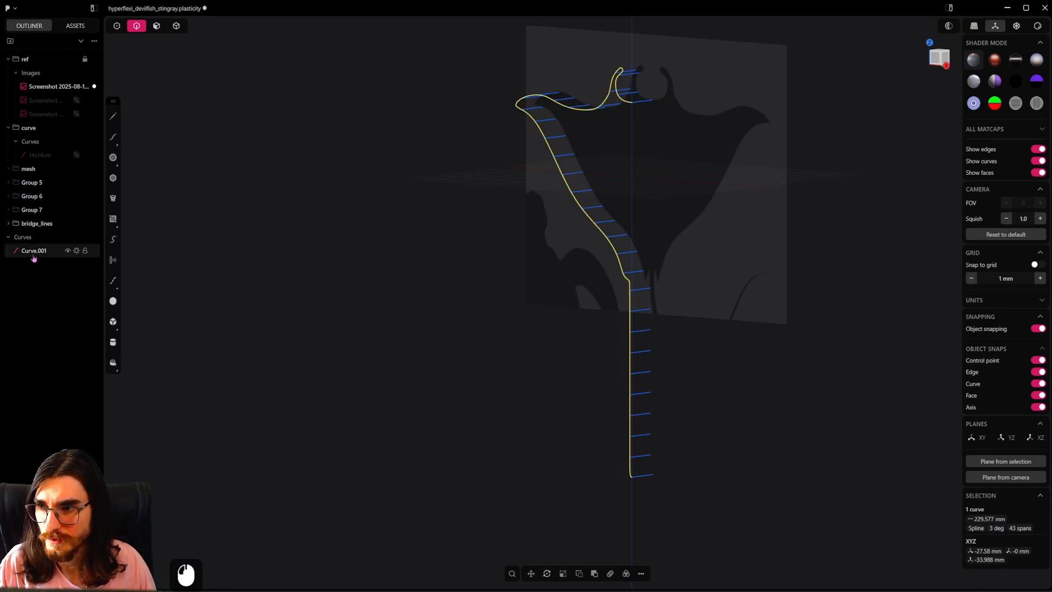
{"action": "left_click_drag", "start_coordinate": [31, 258], "coordinate": [31, 140]}
{"action": "left_click", "coordinate": [8, 128]}
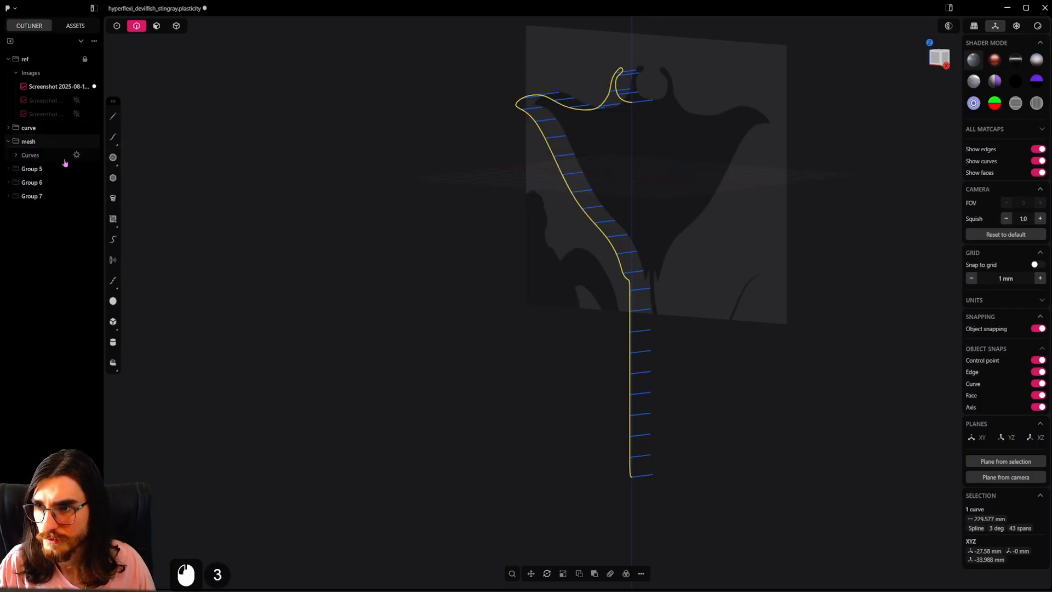
{"action": "left_click", "coordinate": [42, 161]}
{"action": "left_click_drag", "start_coordinate": [38, 160], "coordinate": [17, 175]}
{"action": "left_click", "coordinate": [8, 155]}
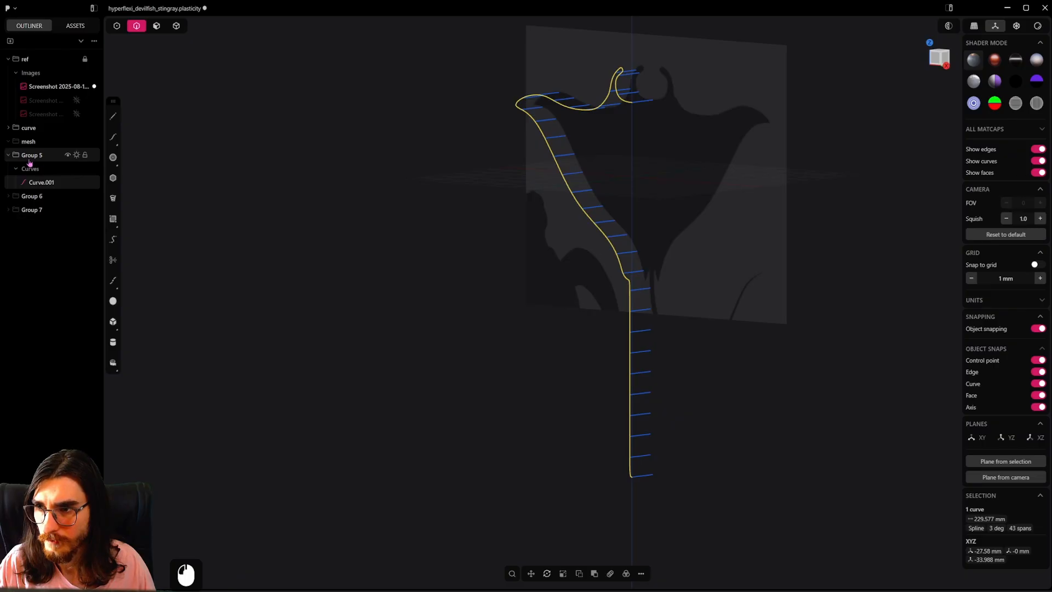
Step: Rename Group 5 as main_profile and nest it inside the curve group
{"action": "double_click", "coordinate": [32, 156]}
{"action": "type", "text": "ma"}
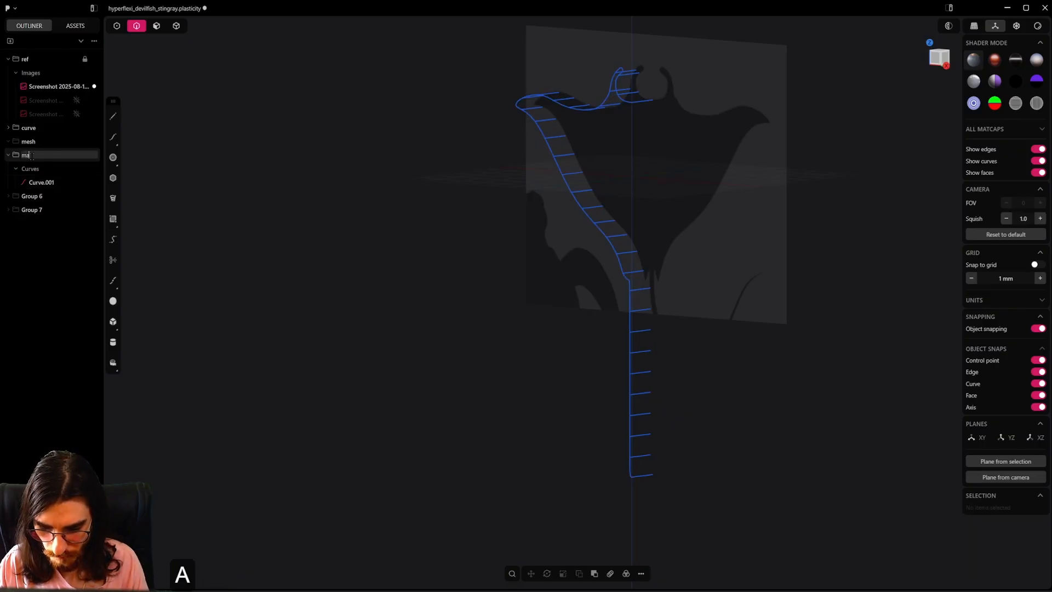
{"action": "type", "text": "in_profile"}
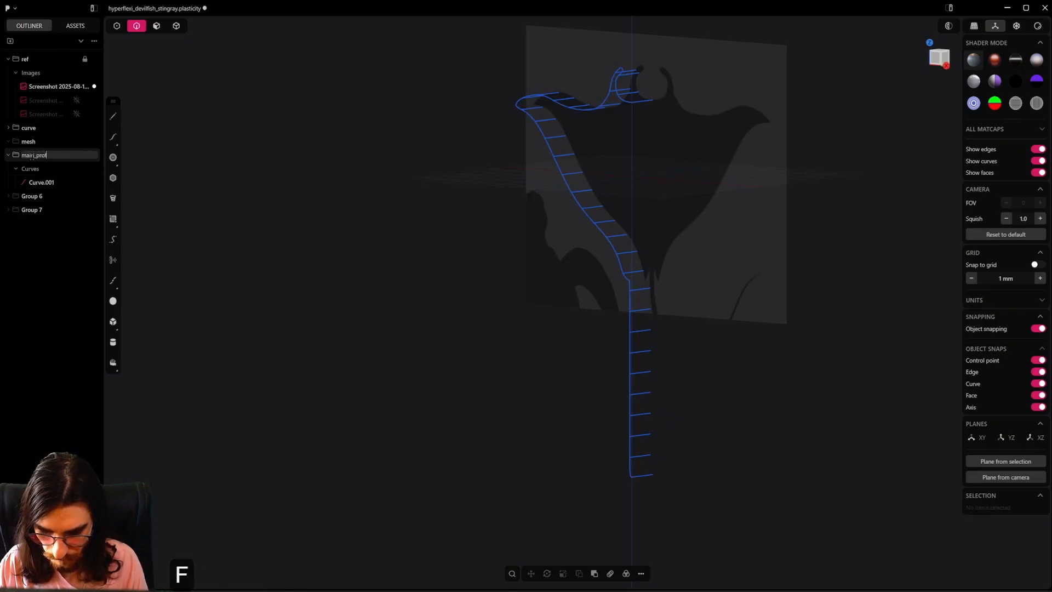
{"action": "key", "text": "Return"}
{"action": "left_click_drag", "start_coordinate": [32, 157], "coordinate": [48, 133]}
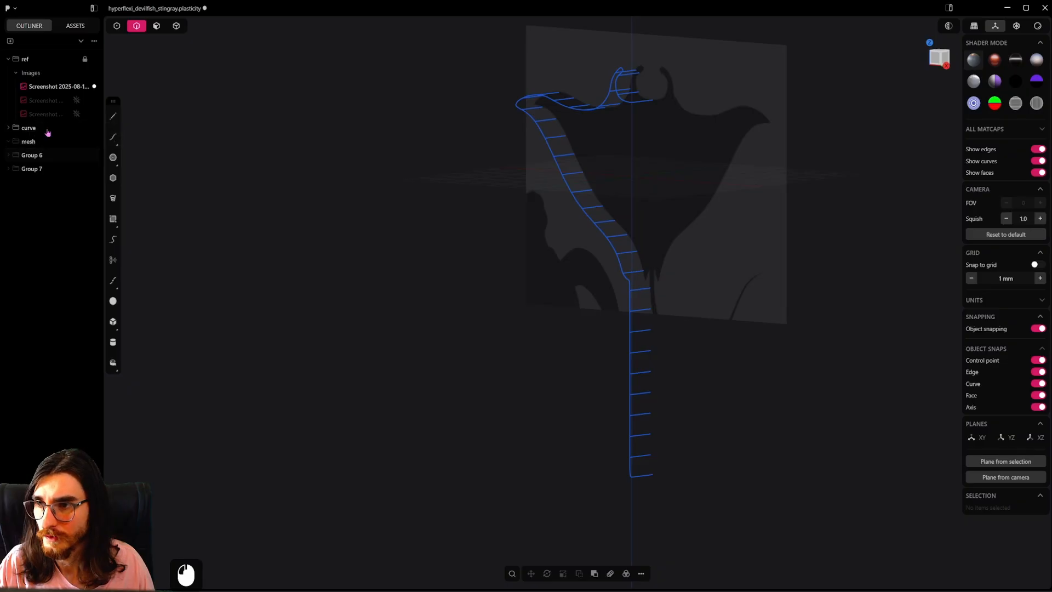
Step: Delete the unused groups Group 6 and Group 7
{"action": "left_click", "coordinate": [34, 158]}
{"action": "left_click", "coordinate": [36, 170], "text": "shift"}
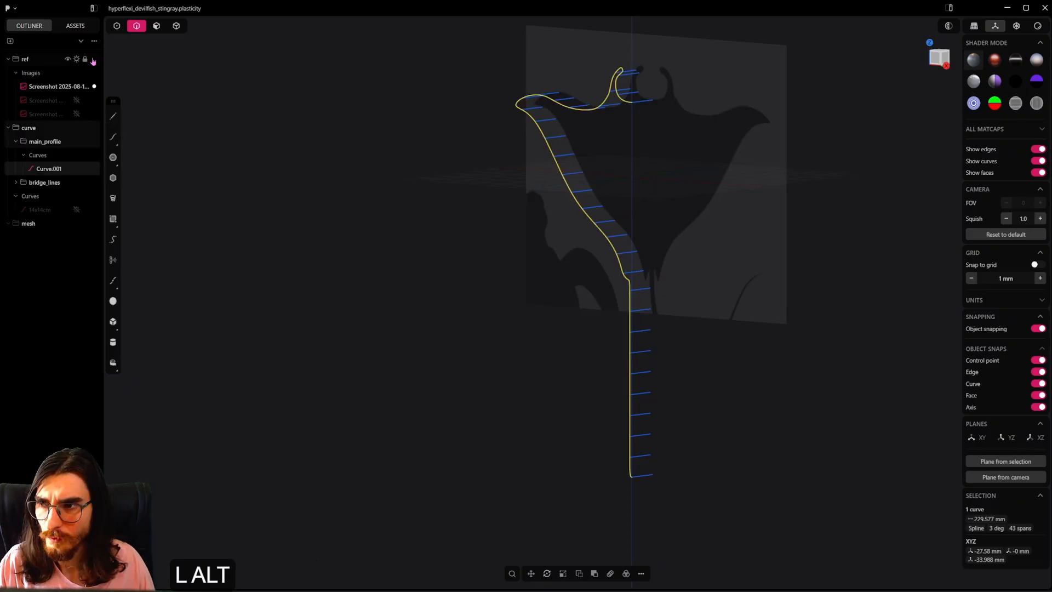
{"action": "left_click", "coordinate": [87, 60]}
{"action": "key", "text": "2"}
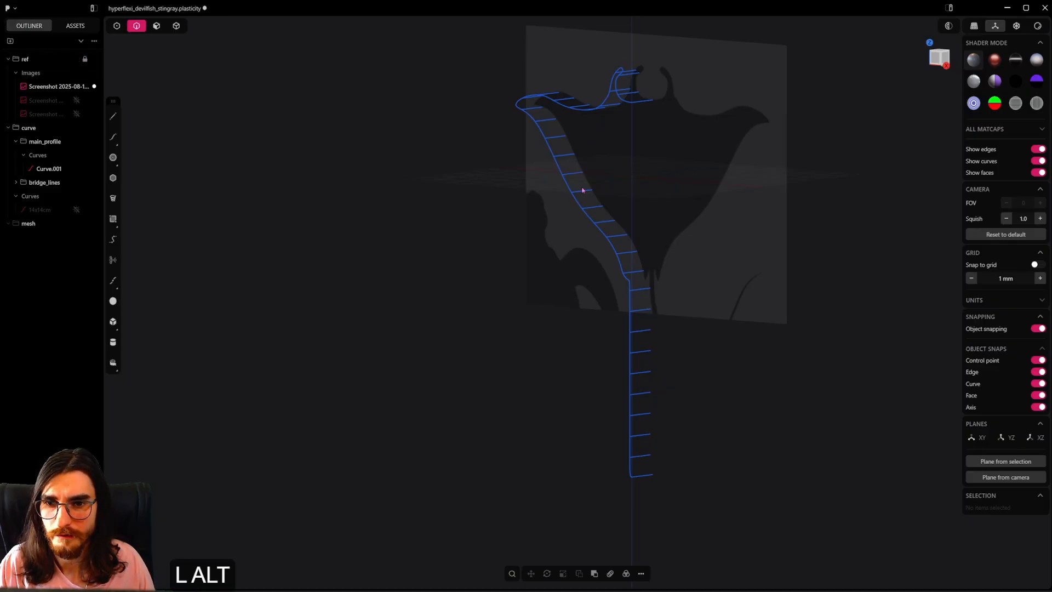
Step: Examine the main profile spline, its control points and the bridge lines from the front and at an angle
{"action": "middle_click_drag", "start_coordinate": [583, 188], "coordinate": [626, 277], "text": "alt"}
{"action": "scroll", "coordinate": [625, 277], "scroll_direction": "up", "scroll_amount": 7}
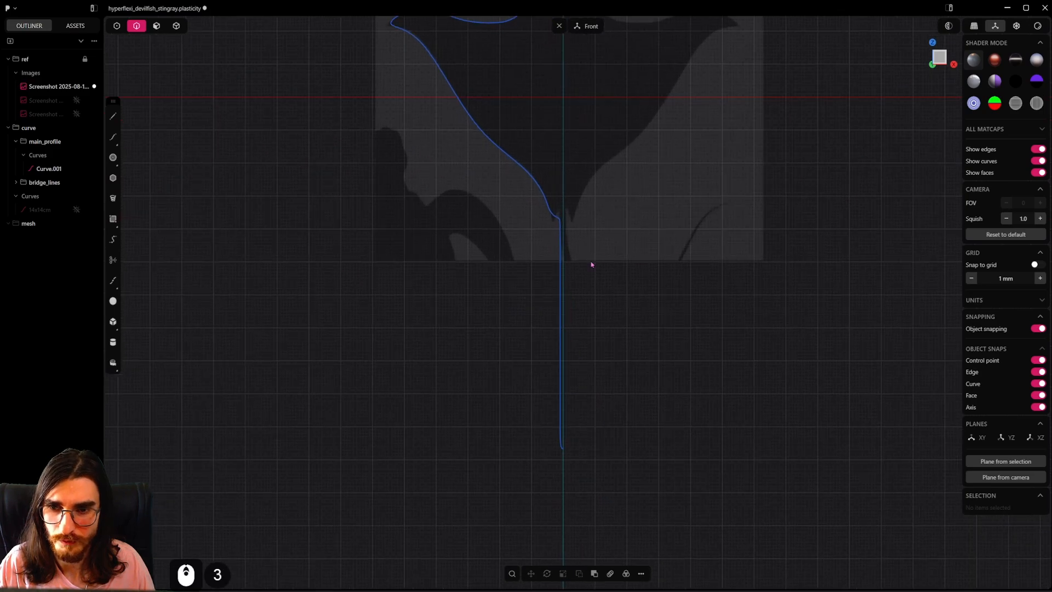
{"action": "left_click", "coordinate": [537, 218]}
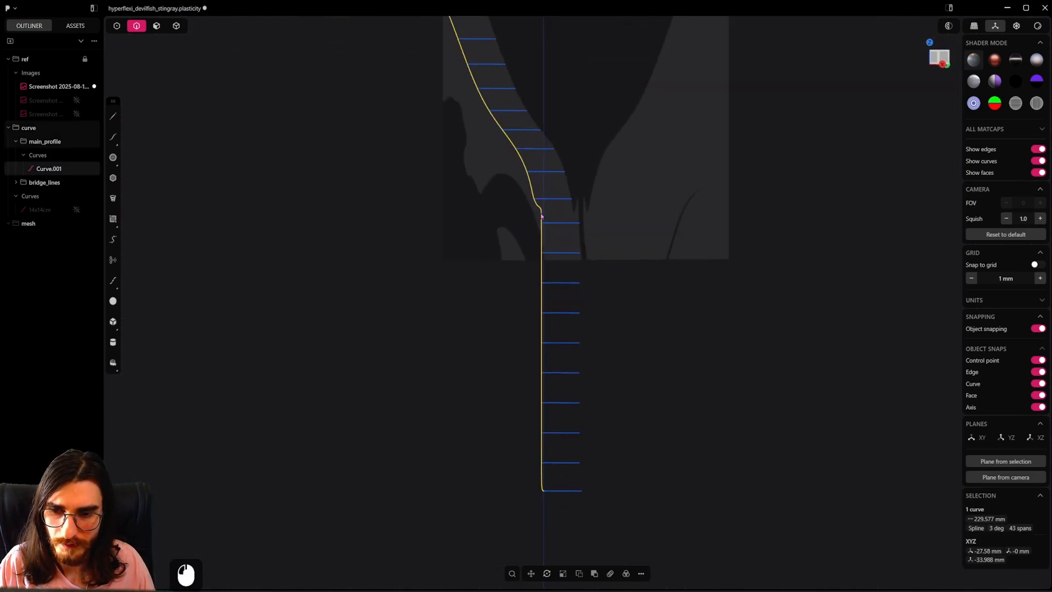
{"action": "middle_click_drag", "start_coordinate": [493, 359], "coordinate": [660, 340], "text": "alt"}
{"action": "scroll", "coordinate": [594, 347], "scroll_direction": "down", "scroll_amount": 5}
{"action": "scroll", "coordinate": [594, 346], "scroll_direction": "down", "scroll_amount": 1}
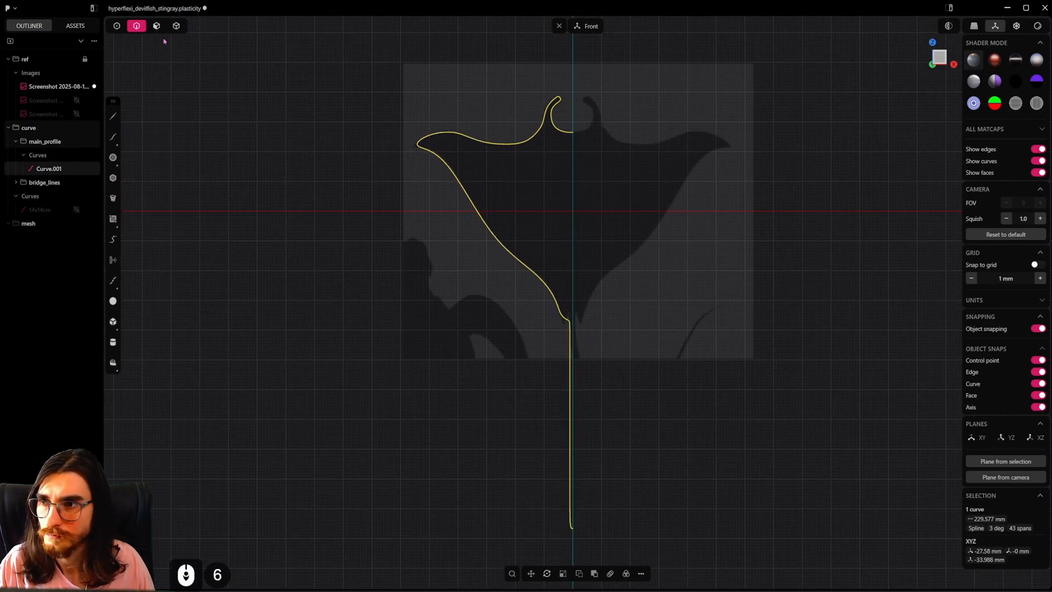
{"action": "left_click", "coordinate": [117, 26]}
{"action": "scroll", "coordinate": [584, 344], "scroll_direction": "down", "scroll_amount": 4}
{"action": "middle_click_drag", "start_coordinate": [584, 344], "coordinate": [573, 240], "text": "shift"}
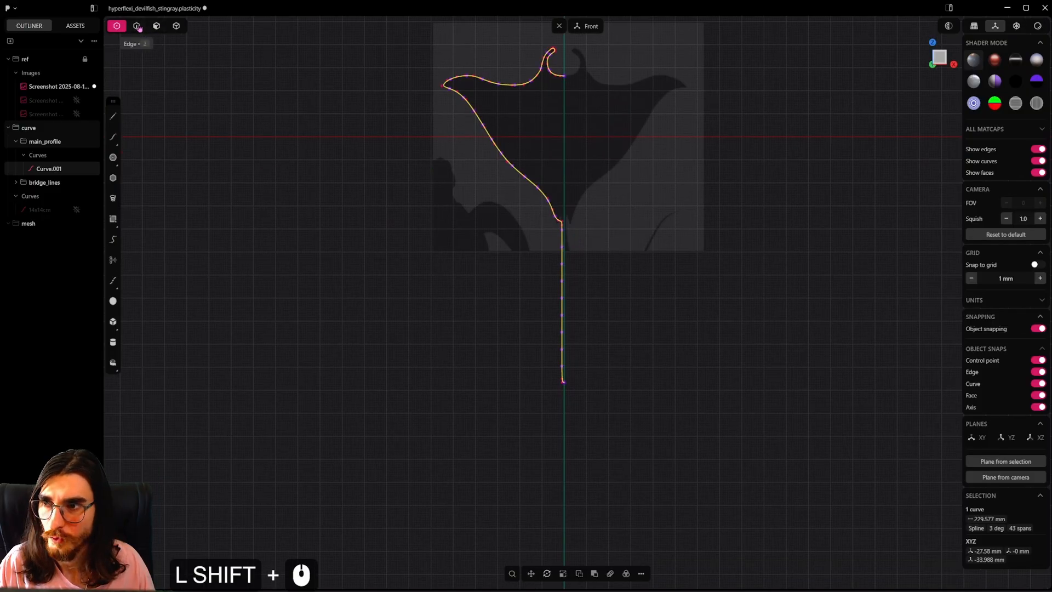
{"action": "scroll", "coordinate": [573, 364], "scroll_direction": "up", "scroll_amount": 8}
{"action": "middle_click_drag", "start_coordinate": [591, 377], "coordinate": [596, 321]}
{"action": "scroll", "coordinate": [596, 322], "scroll_direction": "down", "scroll_amount": 3}
Step: Clear the selection of the profile curve and return to edge selection mode in the front view
{"action": "left_click", "coordinate": [176, 25]}
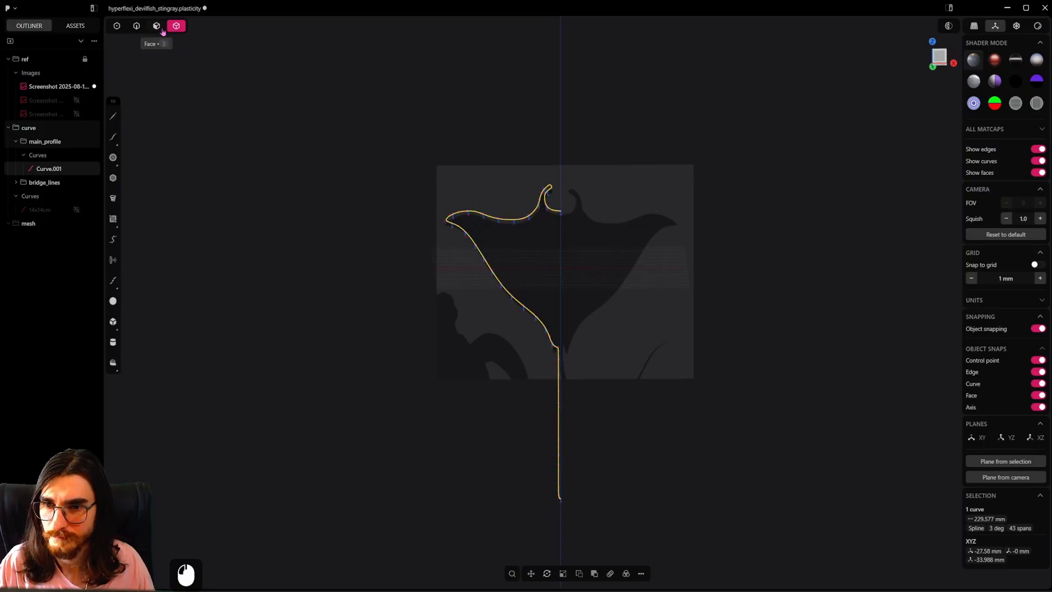
{"action": "middle_click_drag", "start_coordinate": [530, 274], "coordinate": [462, 298], "text": "shift"}
{"action": "scroll", "coordinate": [618, 145], "scroll_direction": "down", "scroll_amount": 1}
{"action": "left_click_drag", "start_coordinate": [650, 66], "coordinate": [434, 463]}
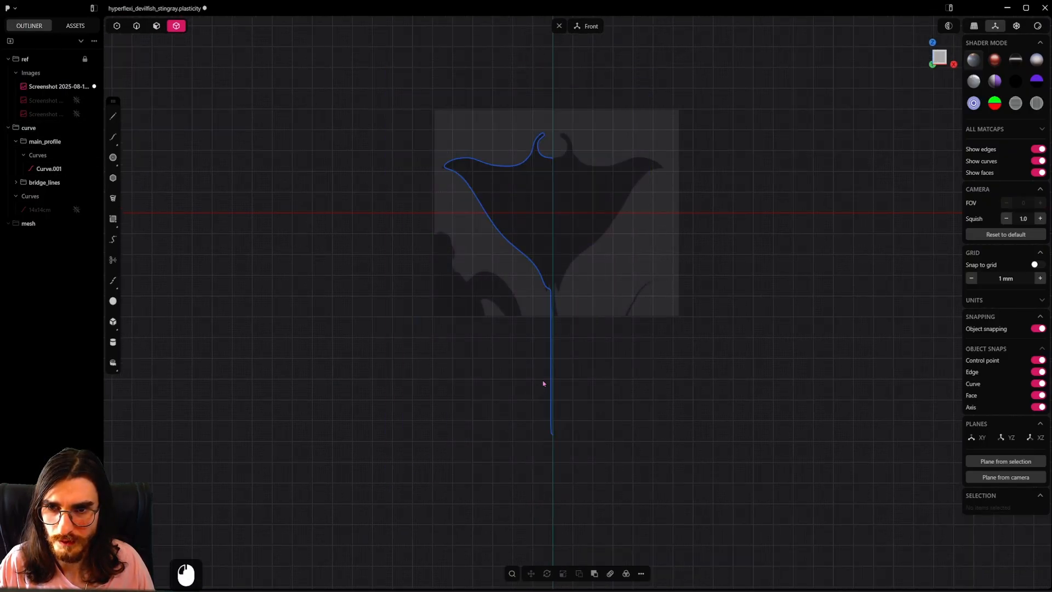
{"action": "left_click", "coordinate": [137, 27]}
{"action": "key", "text": "2"}
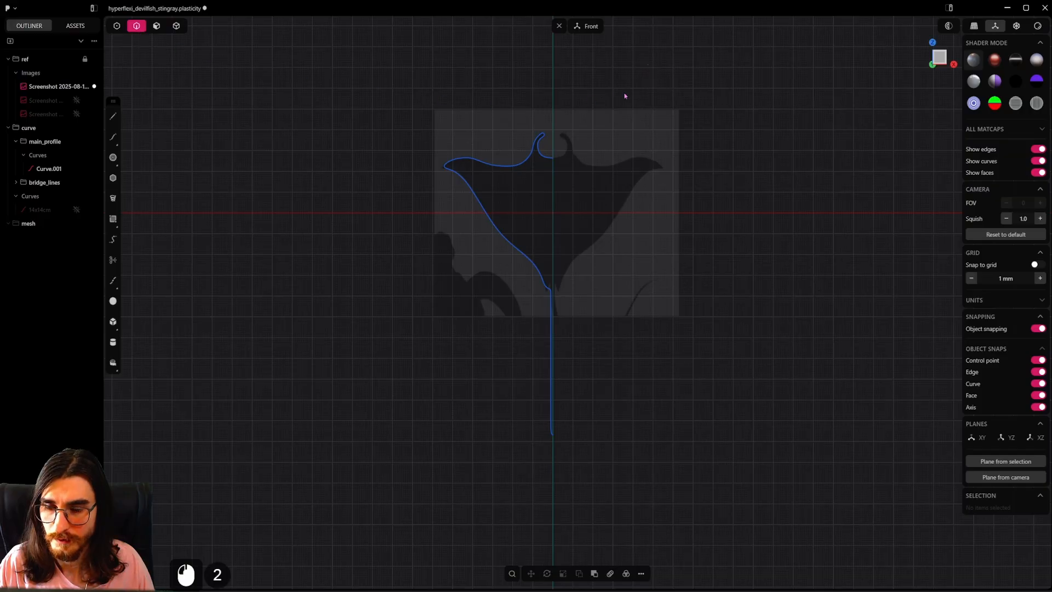
Step: Mirror the half-profile spline and all its bridge lines across the centre plane along X to complete the stingray outline
{"action": "left_click_drag", "start_coordinate": [646, 95], "coordinate": [472, 425]}
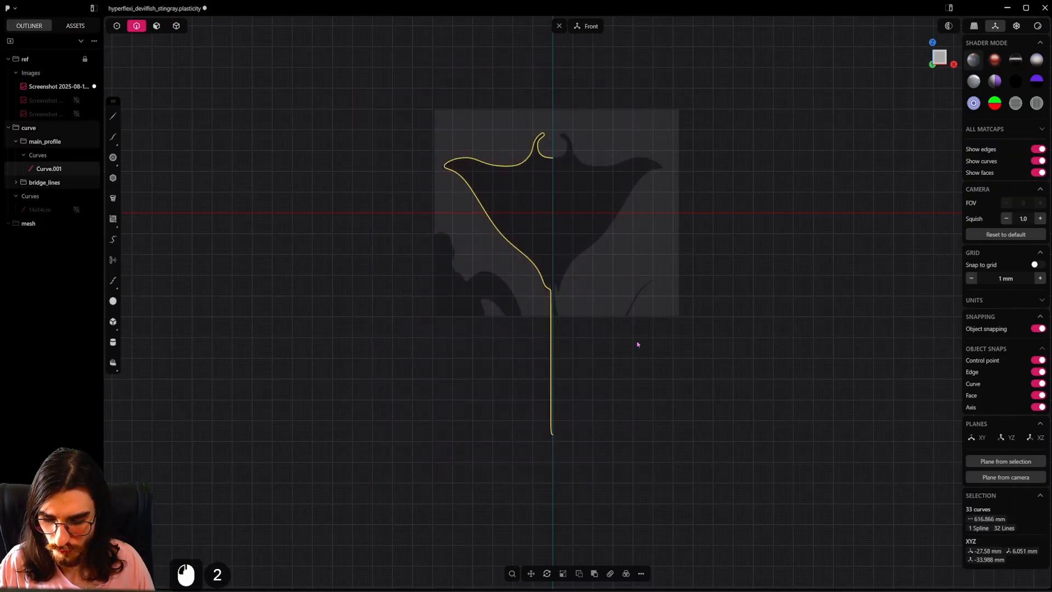
{"action": "key", "text": "alt+x"}
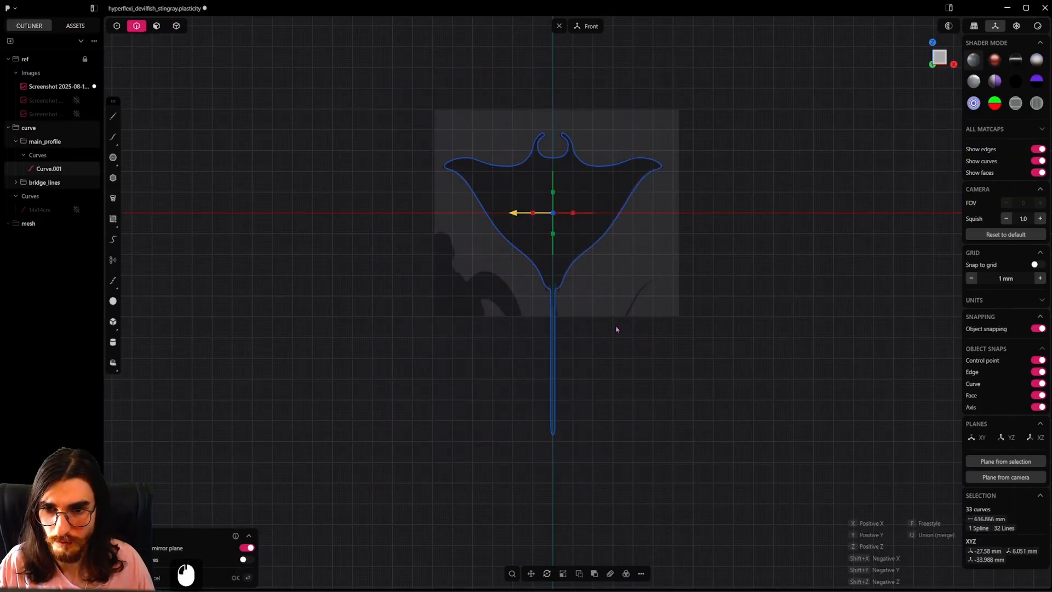
{"action": "right_click", "coordinate": [617, 330]}
{"action": "key", "text": "2"}
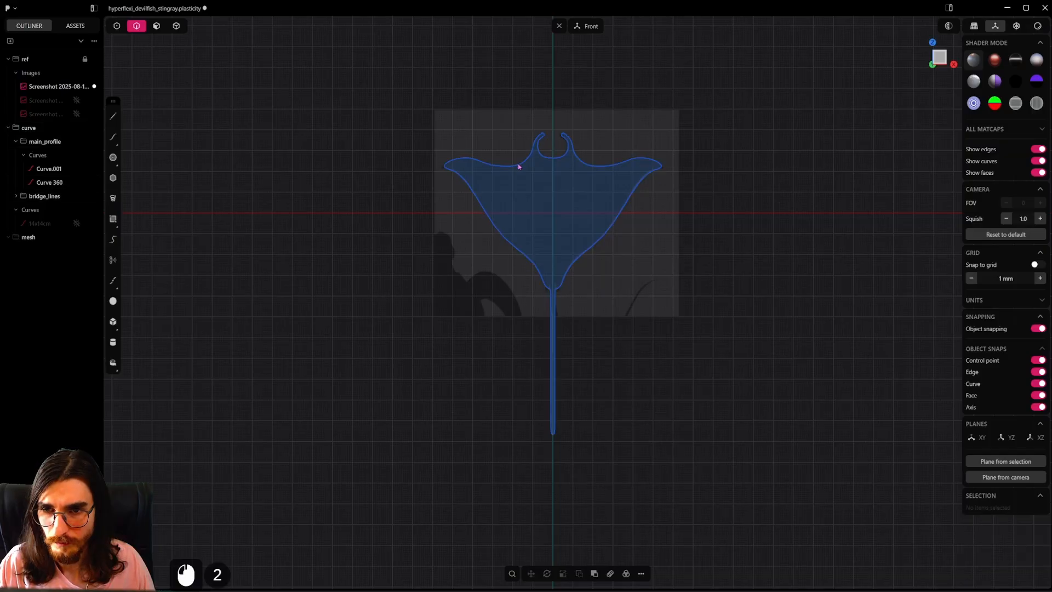
Step: Hide the main_profile group with both profile splines and show the tail's bridge-line vertices for selection in the front view
{"action": "left_click", "coordinate": [518, 165]}
{"action": "middle_click_drag", "start_coordinate": [537, 245], "coordinate": [596, 245]}
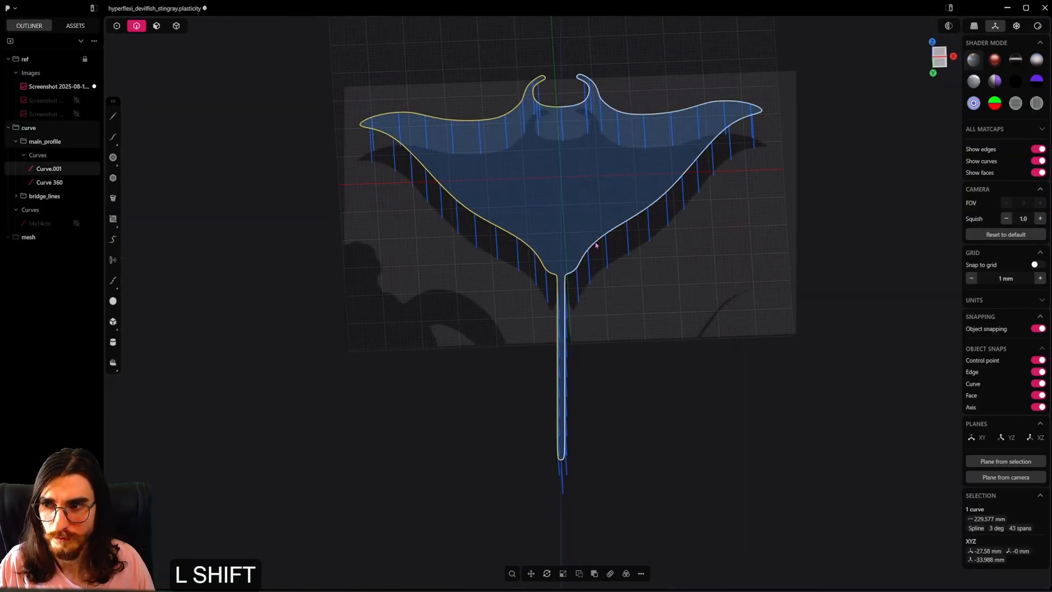
{"action": "left_click", "coordinate": [596, 245], "text": "shift"}
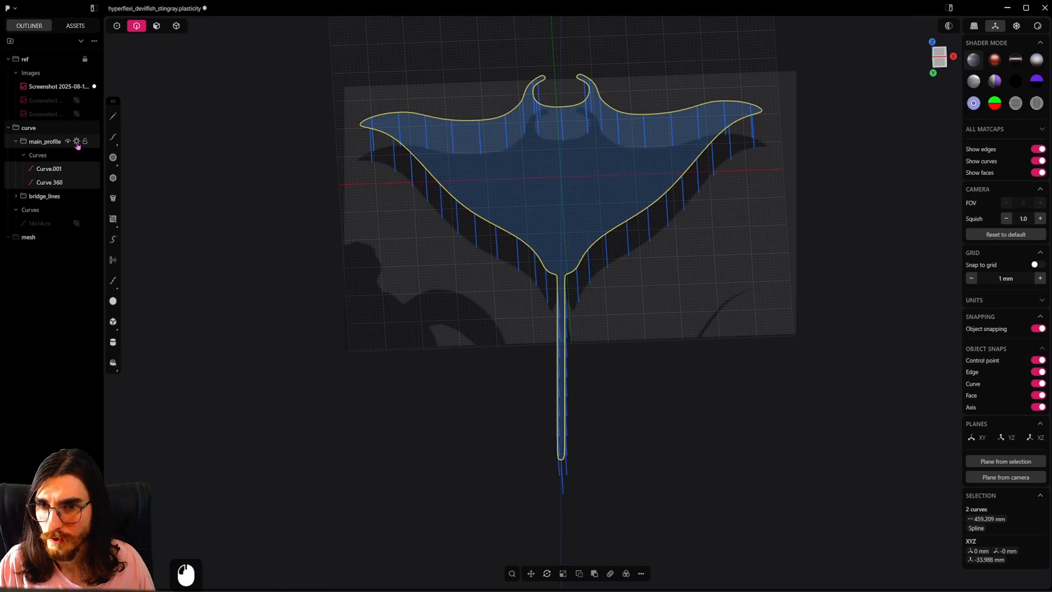
{"action": "left_click", "coordinate": [76, 142]}
{"action": "middle_click_drag", "start_coordinate": [565, 377], "coordinate": [588, 197], "text": "alt"}
{"action": "left_click", "coordinate": [116, 26]}
{"action": "scroll", "coordinate": [566, 457], "scroll_direction": "up", "scroll_amount": 5}
{"action": "scroll", "coordinate": [565, 456], "scroll_direction": "up", "scroll_amount": 2}
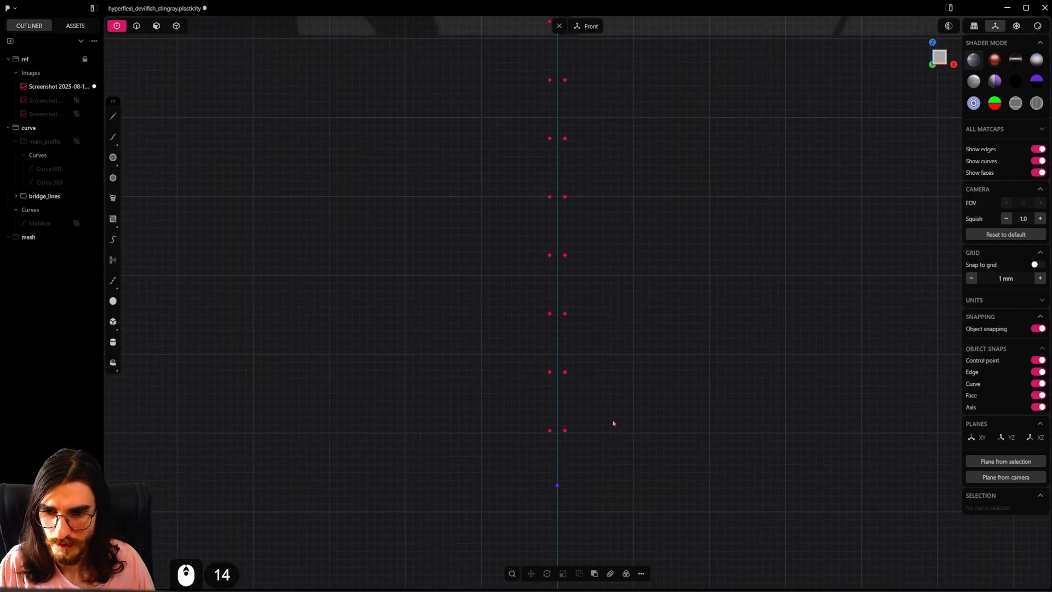
Step: Bridge the Y 0 end vertices of the first line pair above the tail tip with G1 continuity at both ends
{"action": "left_click_drag", "start_coordinate": [612, 425], "coordinate": [527, 446]}
{"action": "middle_click_drag", "start_coordinate": [607, 432], "coordinate": [511, 422], "text": "alt"}
{"action": "left_click", "coordinate": [520, 402]}
{"action": "scroll", "coordinate": [489, 406], "scroll_direction": "down", "scroll_amount": 1}
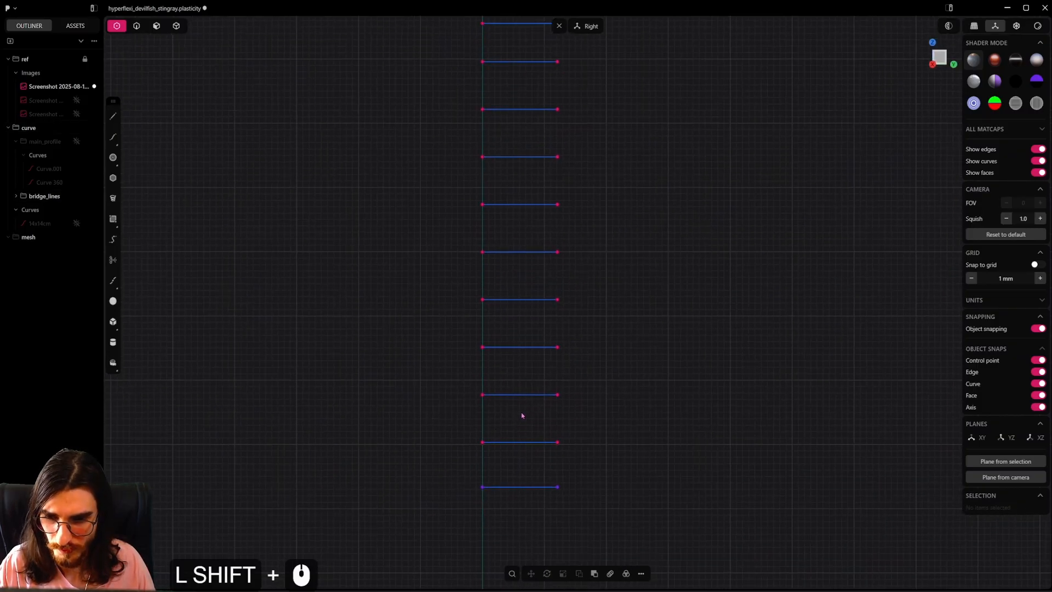
{"action": "left_click_drag", "start_coordinate": [522, 416], "coordinate": [405, 481]}
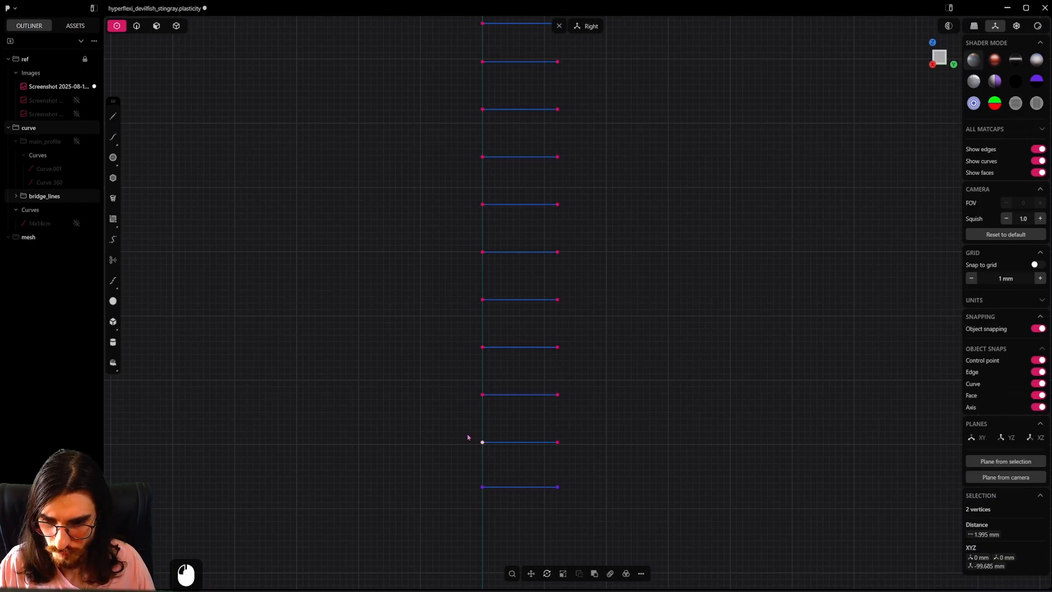
{"action": "key", "text": "shift+b"}
{"action": "mouse_move", "coordinate": [507, 429]}
{"action": "middle_mouse_down"}
{"action": "mouse_move", "coordinate": [493, 432]}
{"action": "mouse_move", "coordinate": [555, 456]}
{"action": "mouse_move", "coordinate": [651, 442]}
{"action": "mouse_move", "coordinate": [648, 324]}
{"action": "mouse_move", "coordinate": [688, 322]}
{"action": "mouse_move", "coordinate": [512, 439]}
{"action": "middle_mouse_up"}
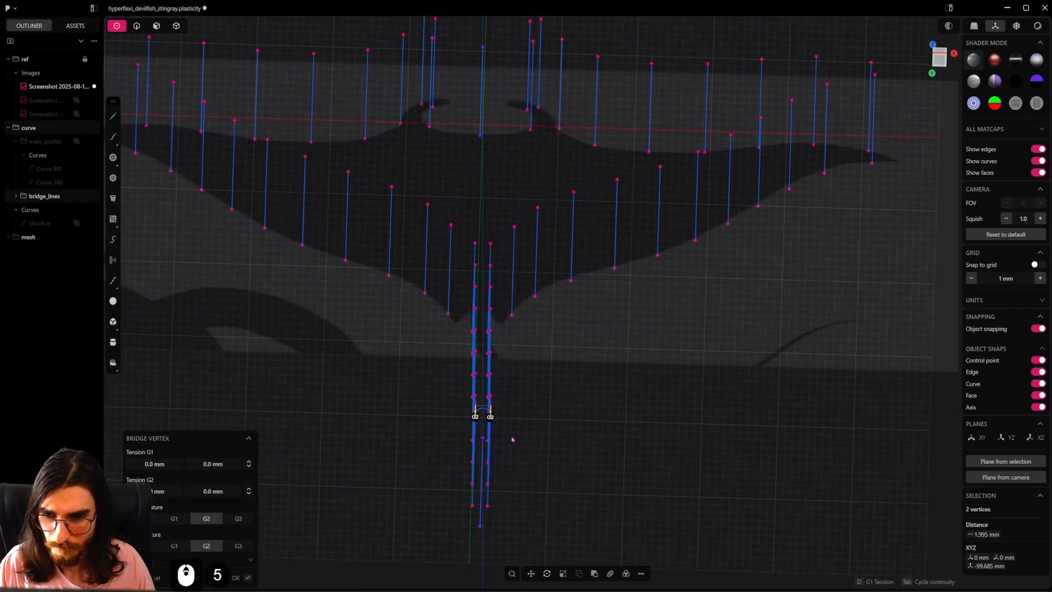
{"action": "scroll", "coordinate": [512, 439], "scroll_direction": "up", "scroll_amount": 2}
{"action": "key", "text": "Tab"}
{"action": "key", "text": "Tab"}
{"action": "scroll", "coordinate": [513, 437], "scroll_direction": "up", "scroll_amount": 8}
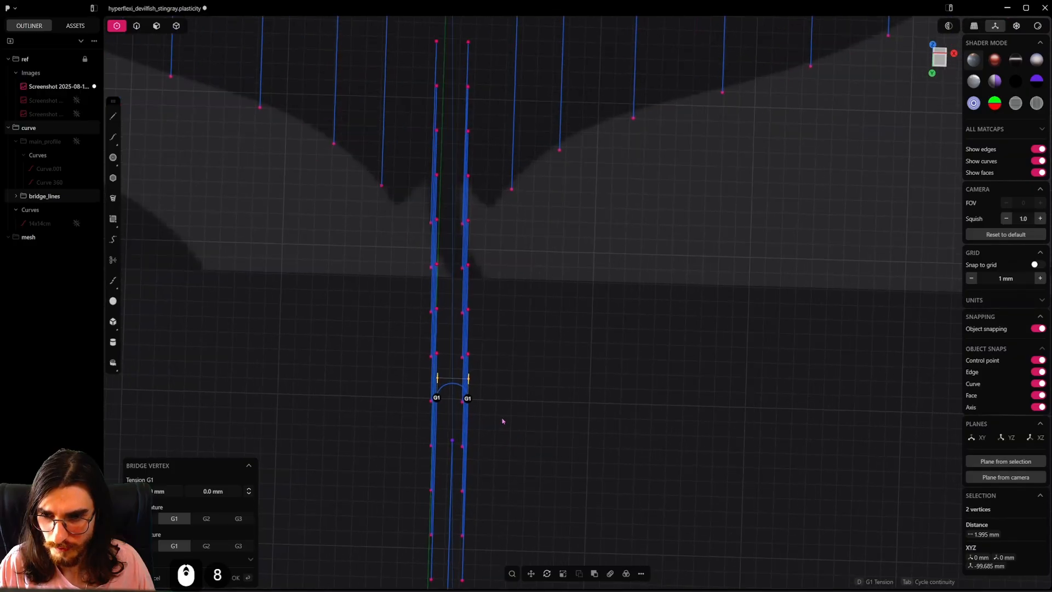
{"action": "key", "text": "Tab"}
{"action": "key", "text": "Tab"}
{"action": "key", "text": "Tab"}
{"action": "key", "text": "Tab"}
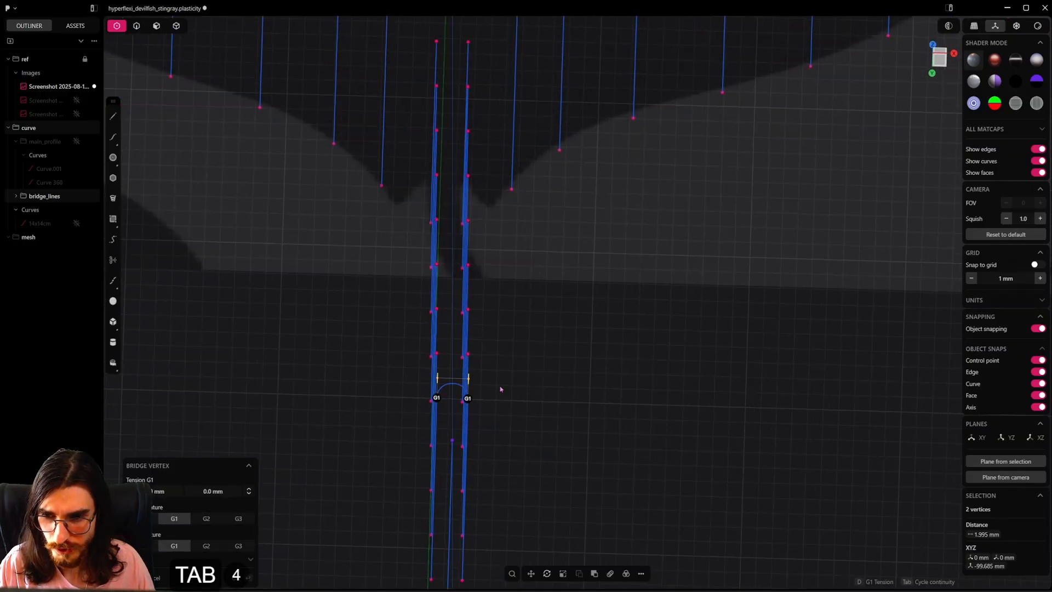
{"action": "middle_click_drag", "start_coordinate": [500, 389], "coordinate": [428, 401]}
{"action": "right_click", "coordinate": [424, 373]}
{"action": "scroll", "coordinate": [424, 368], "scroll_direction": "down", "scroll_amount": 5}
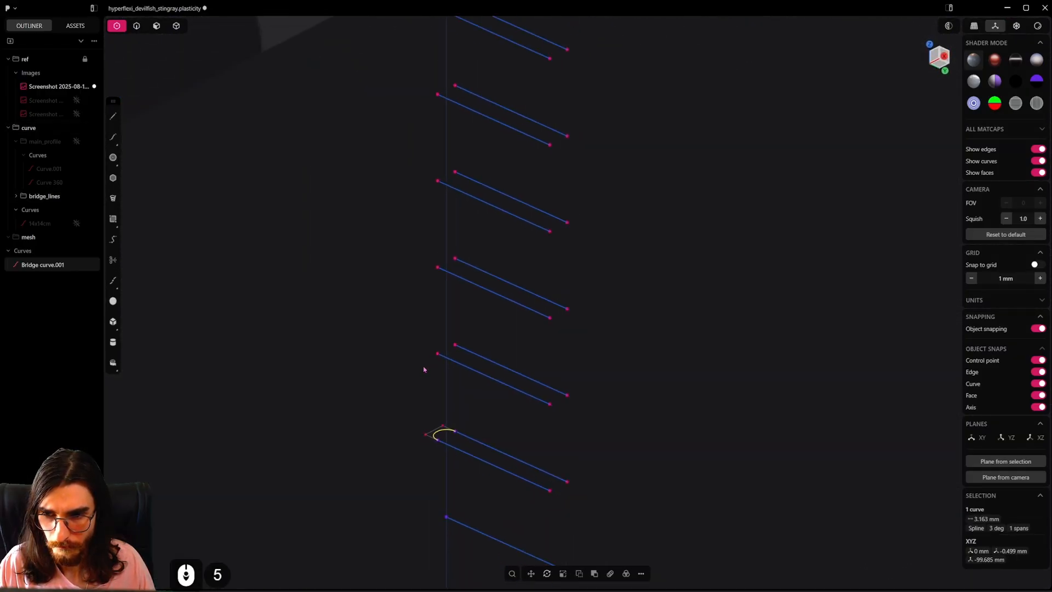
Step: Bridge the Y 0 end vertices of the second line pair up from the tail tip with G1 continuity
{"action": "left_click_drag", "start_coordinate": [462, 335], "coordinate": [387, 400]}
{"action": "middle_click_drag", "start_coordinate": [387, 399], "coordinate": [475, 350], "text": "shift"}
{"action": "key", "text": "3"}
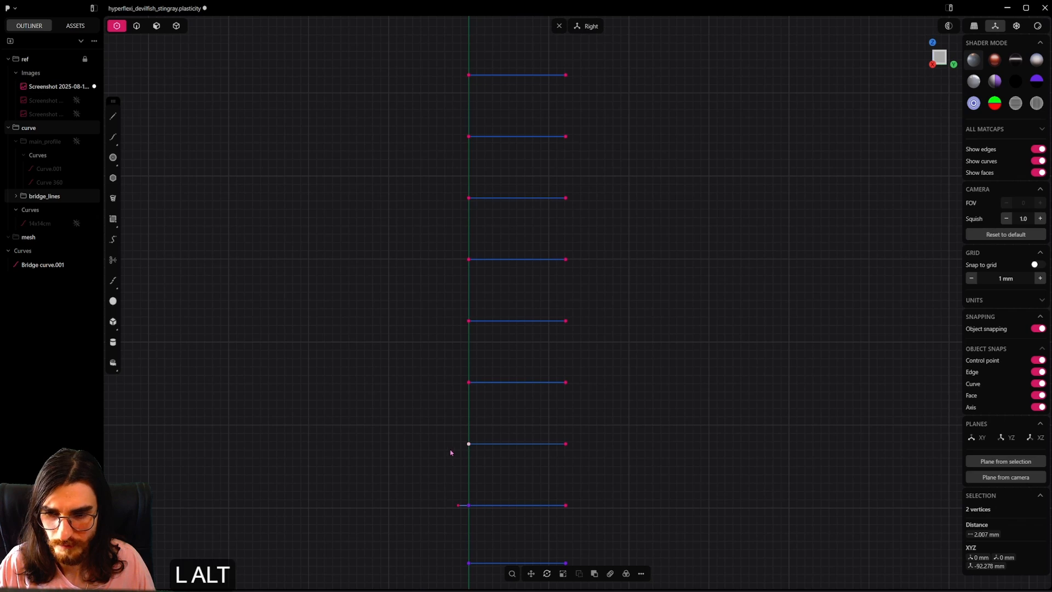
{"action": "middle_click_drag", "start_coordinate": [714, 446], "coordinate": [500, 404], "text": "alt"}
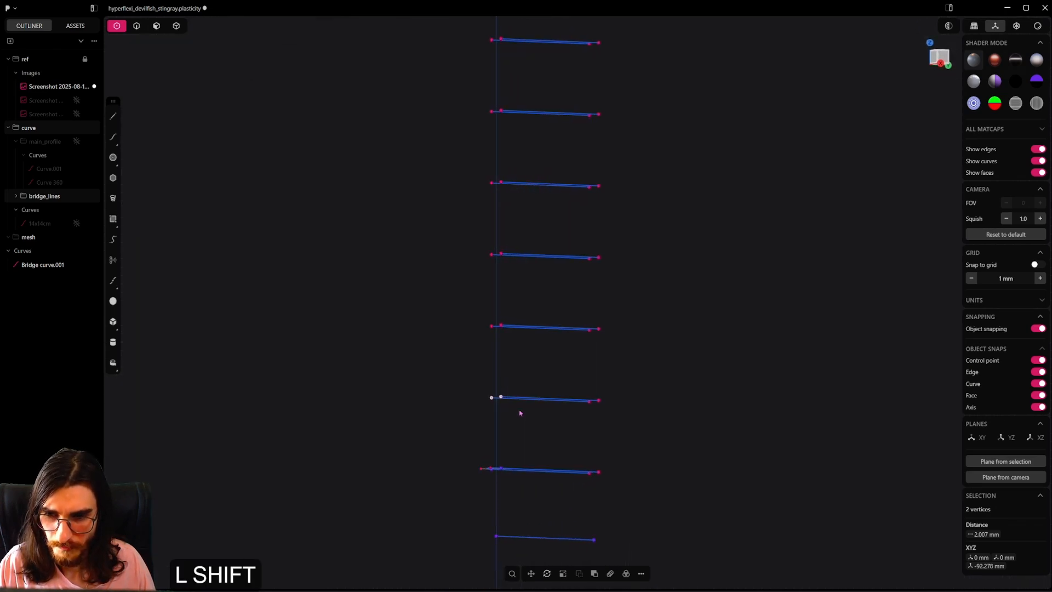
{"action": "key", "text": "shift+b"}
{"action": "key", "text": "Tab"}
{"action": "key", "text": "Tab"}
{"action": "key", "text": "Tab"}
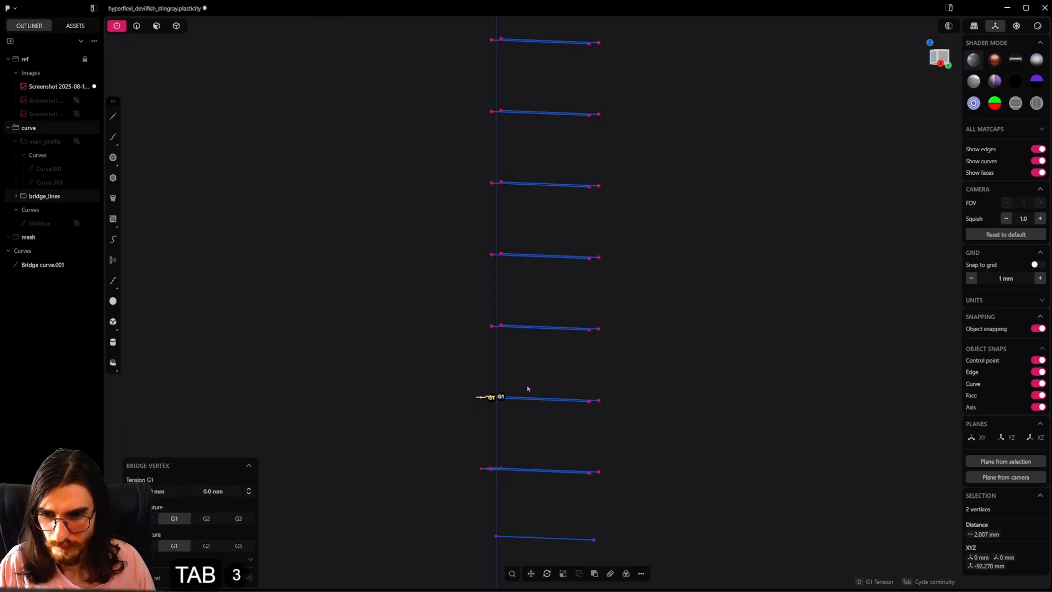
{"action": "left_click", "coordinate": [515, 376], "text": "shift"}
Step: Bridge the Y 0 end vertices of the third tail line pair with G1 continuity at both ends
{"action": "middle_click_drag", "start_coordinate": [514, 376], "coordinate": [413, 426]}
{"action": "key", "text": "shift+b"}
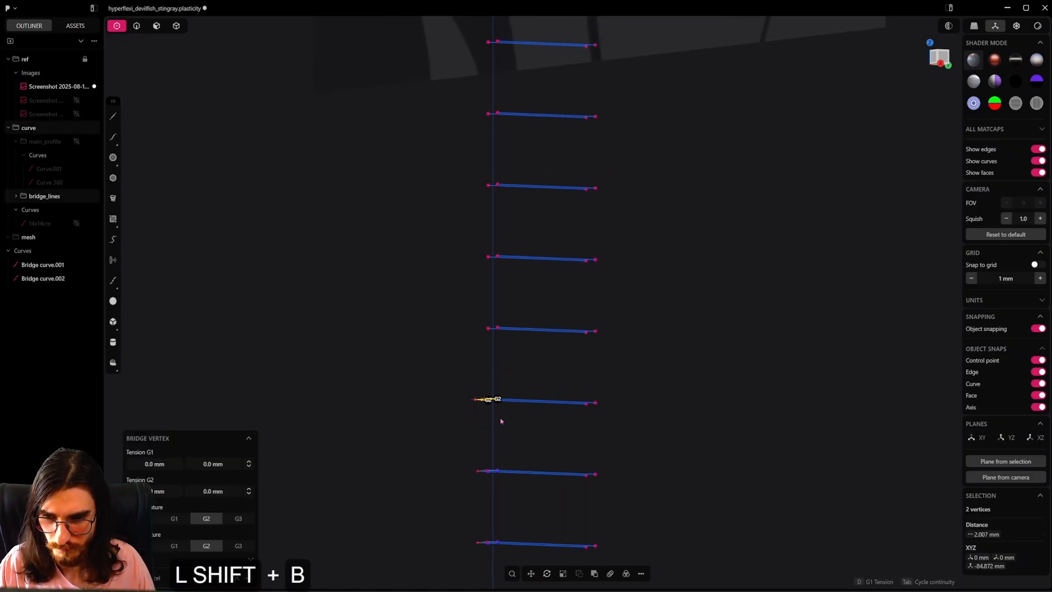
{"action": "key", "text": "Tab"}
{"action": "key", "text": "Tab"}
{"action": "left_click", "coordinate": [500, 420]}
Step: Bridge the Y 0 end vertices of the fourth tail line pair with G1 continuity at both ends
{"action": "middle_click_drag", "start_coordinate": [504, 321], "coordinate": [495, 388], "text": "shift"}
{"action": "left_click_drag", "start_coordinate": [498, 385], "coordinate": [432, 425]}
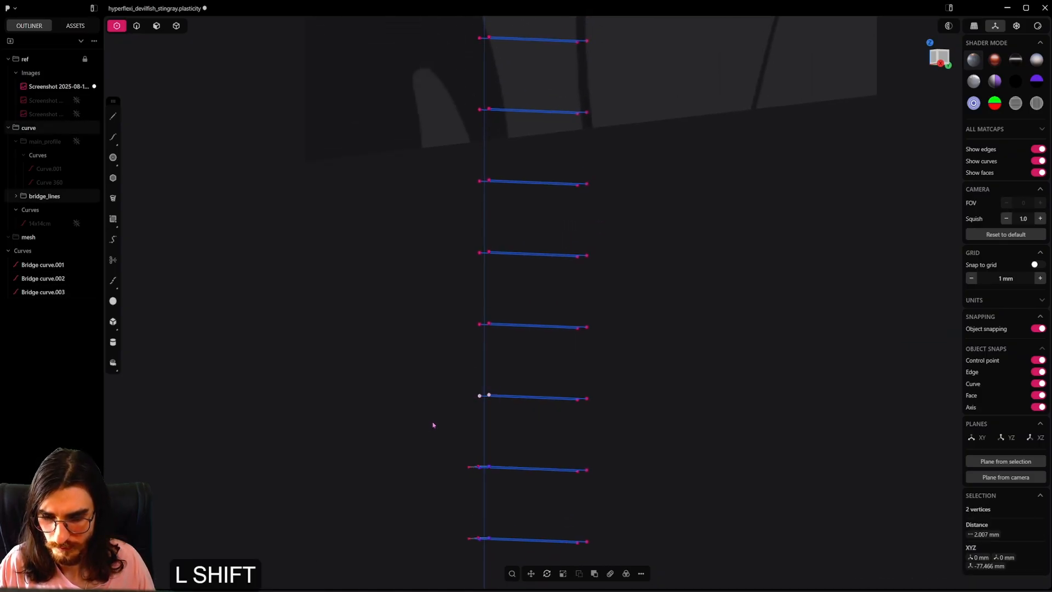
{"action": "key", "text": "shift+b"}
{"action": "key", "text": "Tab"}
{"action": "key", "text": "Tab"}
{"action": "key", "text": "Tab"}
{"action": "right_click", "coordinate": [431, 425]}
Step: Bridge the Y 0 end vertices of the fifth tail line pair with G1 continuity at both ends
{"action": "middle_click_drag", "start_coordinate": [497, 391], "coordinate": [486, 458], "text": "shift"}
{"action": "left_click_drag", "start_coordinate": [490, 372], "coordinate": [416, 425]}
{"action": "key", "text": "shift+b"}
{"action": "key", "text": "Tab"}
{"action": "key", "text": "Tab"}
{"action": "key", "text": "Tab"}
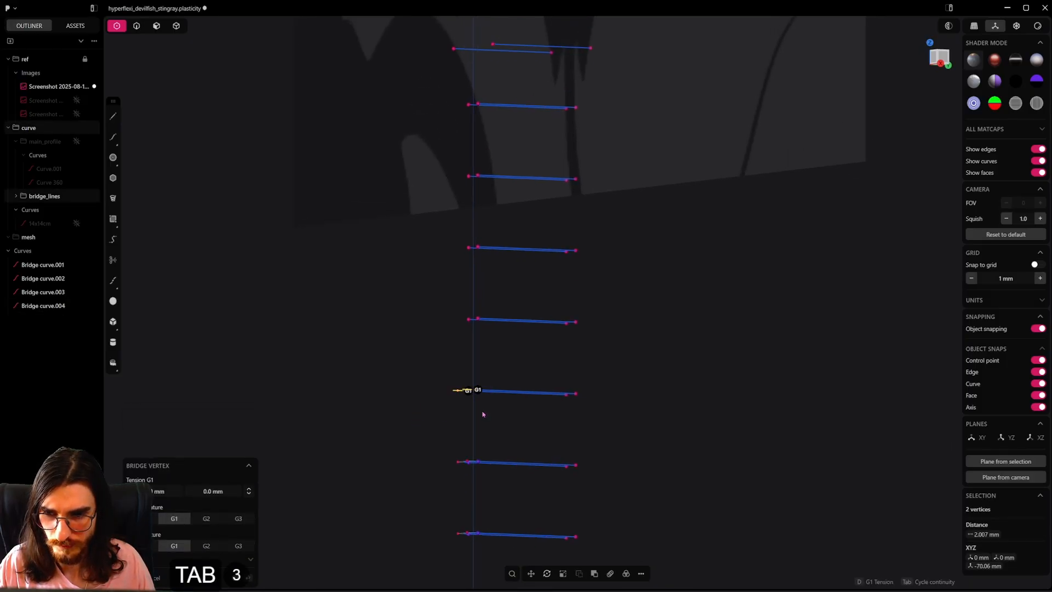
{"action": "right_click", "coordinate": [483, 414]}
Step: Bridge the Y 0 end vertices of the sixth and seventh tail line pairs with G1 continuity
{"action": "left_click_drag", "start_coordinate": [495, 306], "coordinate": [438, 340]}
{"action": "middle_click_drag", "start_coordinate": [500, 359], "coordinate": [481, 408], "text": "shift"}
{"action": "key", "text": "shift+b"}
{"action": "key", "text": "Tab"}
{"action": "key", "text": "Tab"}
{"action": "key", "text": "Tab"}
{"action": "middle_click_drag", "start_coordinate": [486, 340], "coordinate": [481, 410], "text": "shift"}
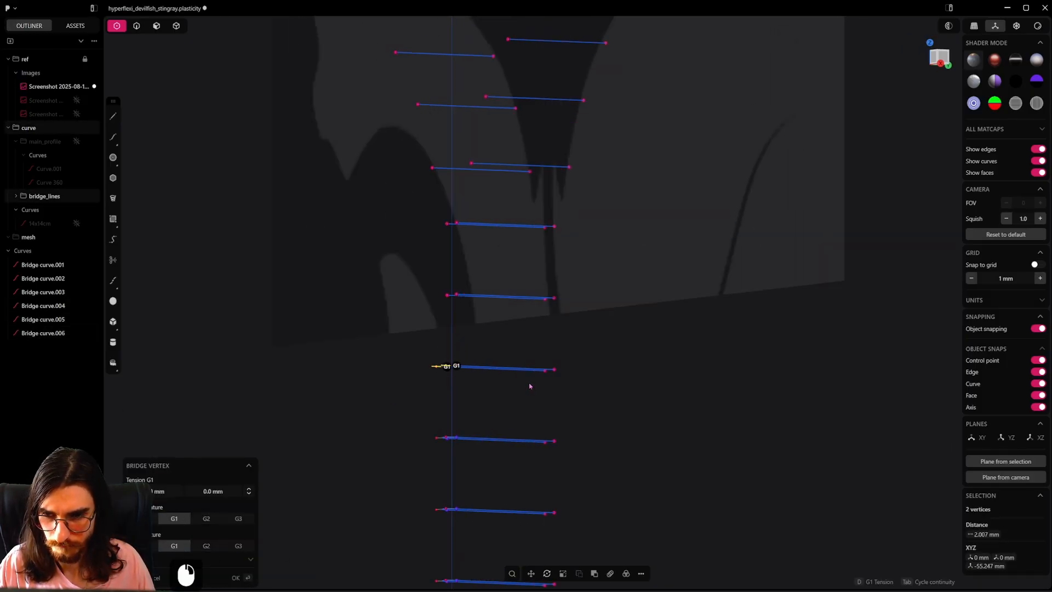
Step: Bridge the Y 0 end vertices of the eighth tail line pair with G1 continuity at both ends
{"action": "middle_click_drag", "start_coordinate": [530, 328], "coordinate": [525, 410], "text": "shift"}
{"action": "key", "text": "shift+b"}
{"action": "key", "text": "Tab"}
{"action": "key", "text": "Tab"}
{"action": "key", "text": "Tab"}
{"action": "right_click", "coordinate": [582, 352]}
Step: Bridge the Y 0 end vertices of the ninth line pair, the uppermost on the narrow tail, with G1 continuity
{"action": "left_click_drag", "start_coordinate": [484, 225], "coordinate": [404, 269]}
{"action": "middle_click_drag", "start_coordinate": [466, 268], "coordinate": [373, 430], "text": "shift"}
{"action": "key", "text": "shift+b"}
{"action": "key", "text": "Tab"}
{"action": "key", "text": "Tab"}
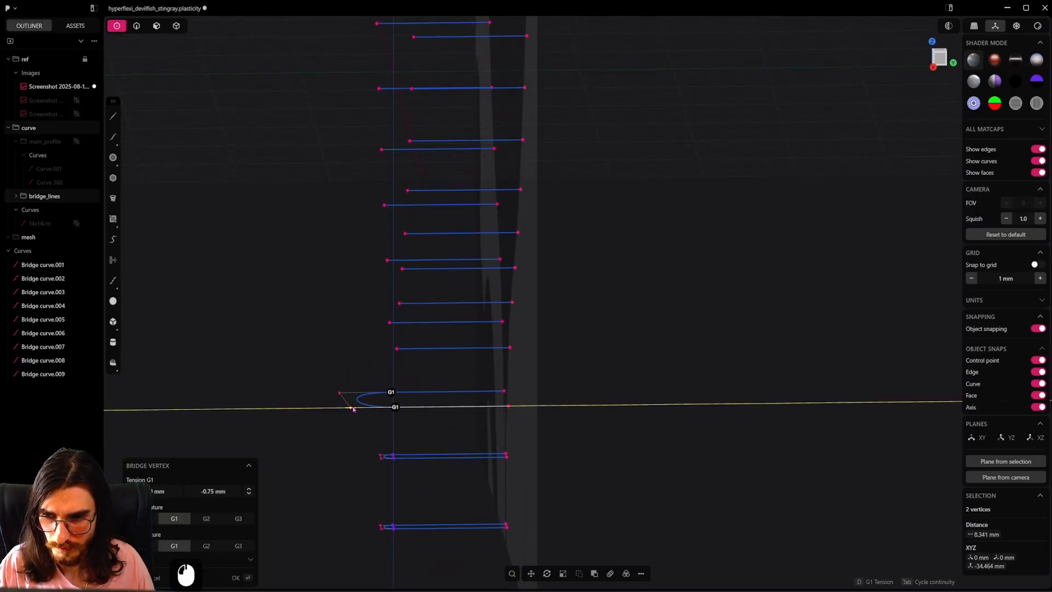
Step: Redo the bridge on the lowest body line pair with G1 continuity, linking both tensions and shortening the handles
{"action": "key", "text": "ctrl+z"}
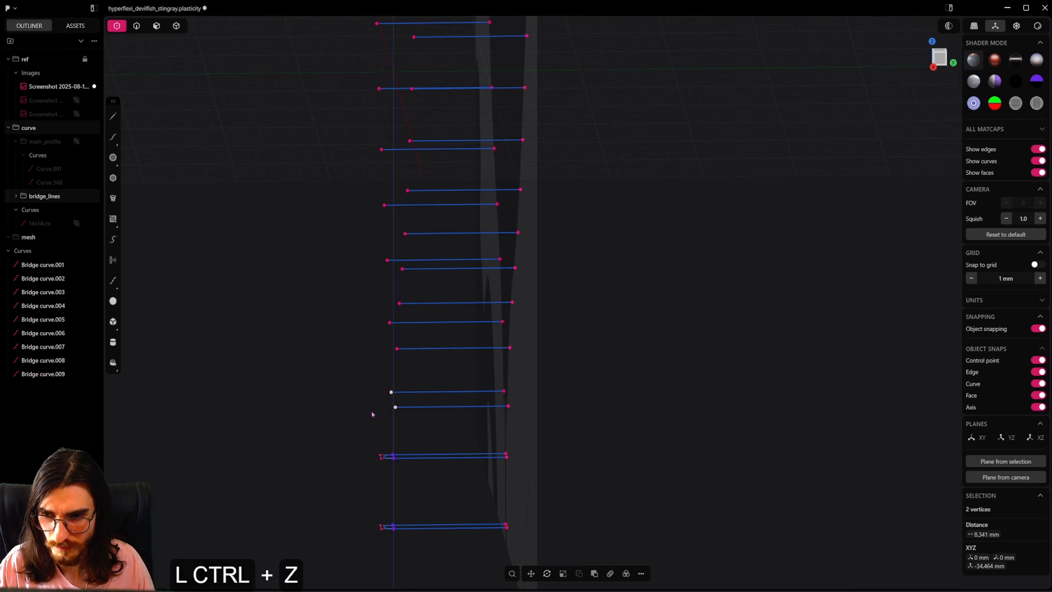
{"action": "key", "text": "shift+b"}
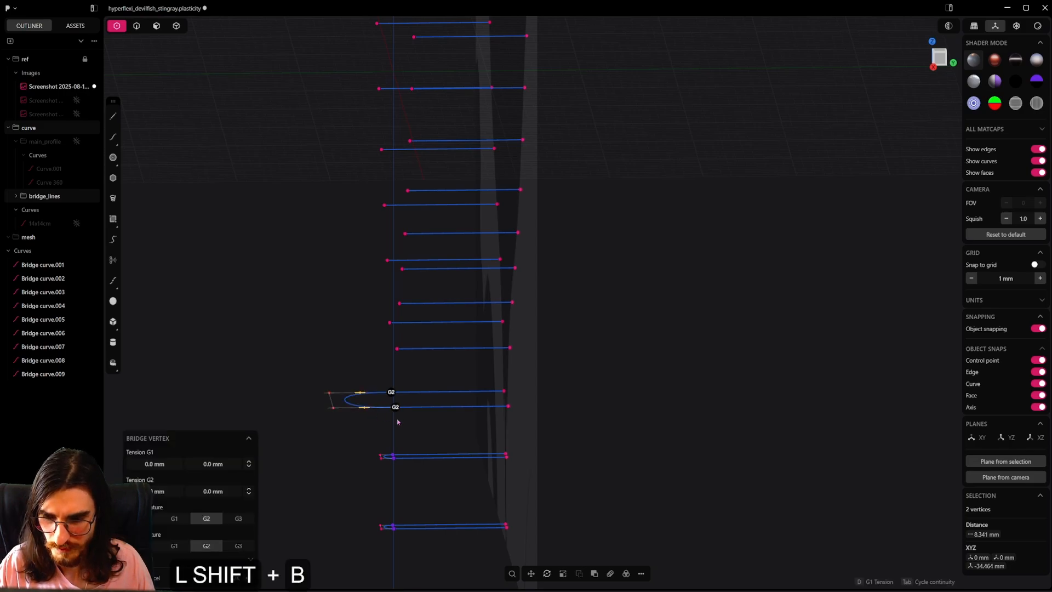
{"action": "left_click", "coordinate": [249, 490]}
{"action": "left_click_drag", "start_coordinate": [333, 408], "coordinate": [343, 410]}
{"action": "key", "text": "Tab"}
{"action": "key", "text": "Tab"}
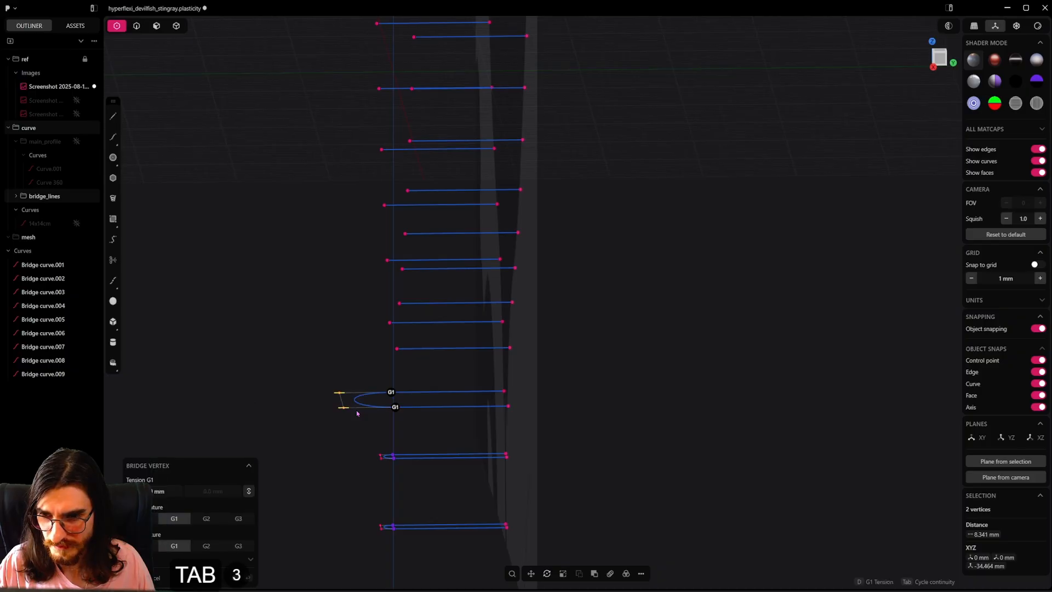
{"action": "middle_click_drag", "start_coordinate": [345, 408], "coordinate": [415, 444]}
{"action": "right_click", "coordinate": [412, 438]}
Step: Bridge the Y 0 end vertices of the second body line pair above the tail with G1 continuity and slightly reduced tension
{"action": "left_click", "coordinate": [401, 403]}
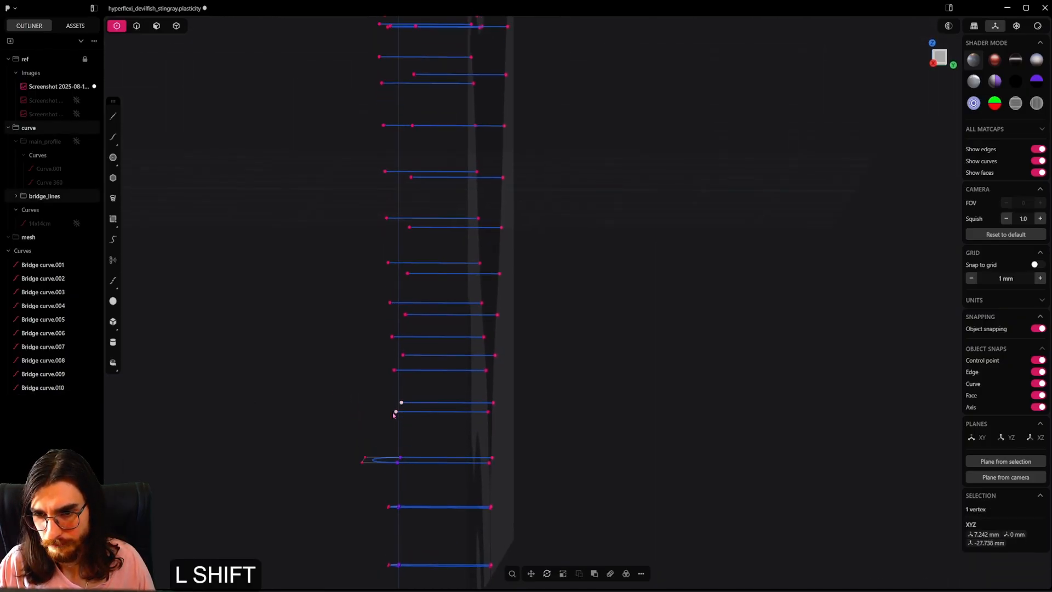
{"action": "left_click", "coordinate": [395, 412], "text": "shift"}
{"action": "key", "text": "shift+b"}
{"action": "key", "text": "Tab"}
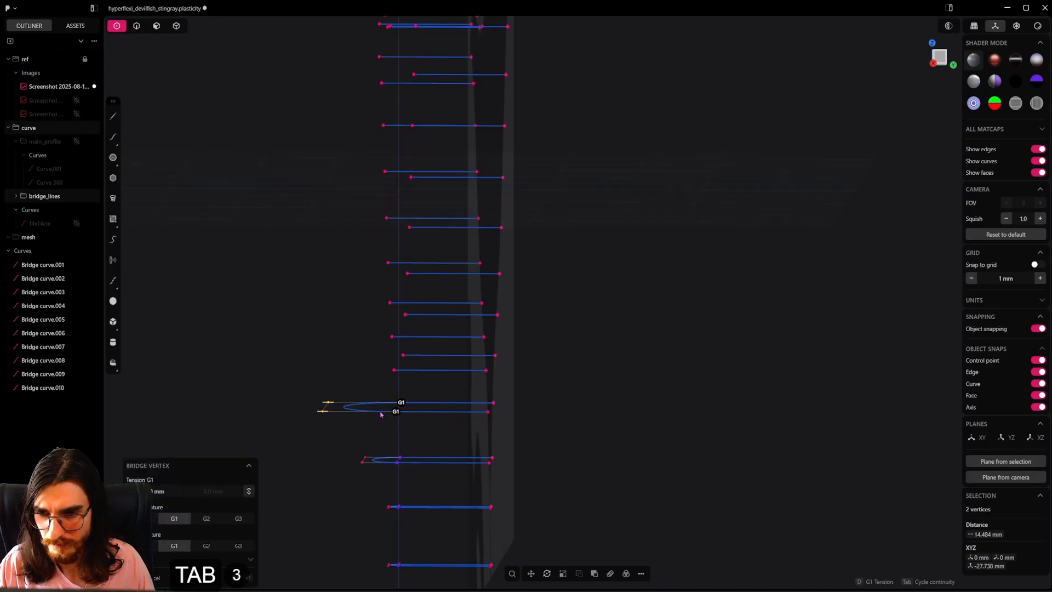
{"action": "middle_click_drag", "start_coordinate": [383, 415], "coordinate": [359, 388]}
{"action": "left_click", "coordinate": [348, 381]}
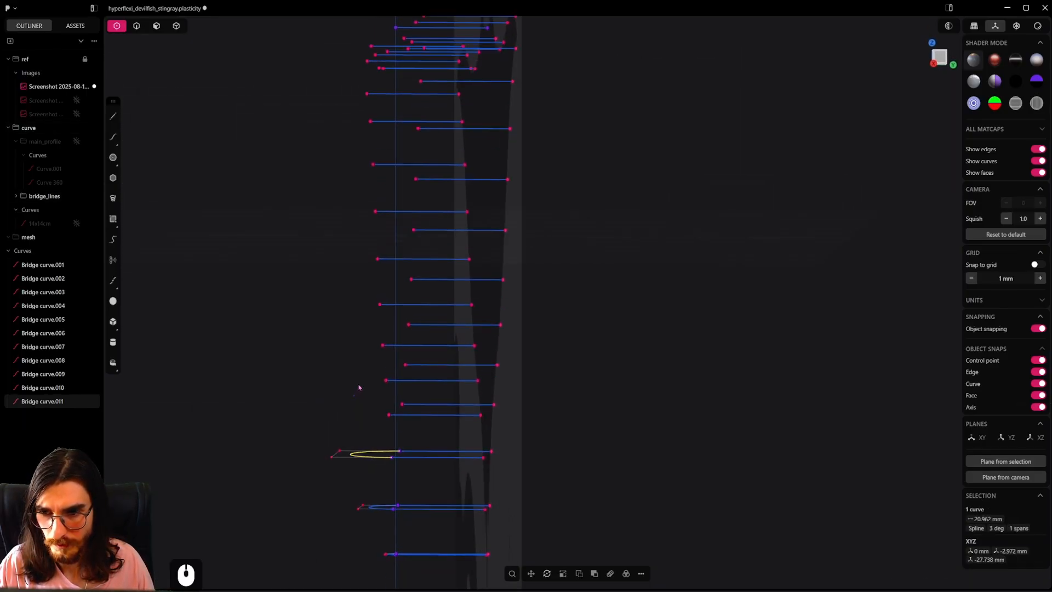
Step: Bridge the third body line pair above the tail with G1 continuity and shorten its linked tension handles
{"action": "left_click", "coordinate": [401, 403]}
{"action": "left_click", "coordinate": [388, 414], "text": "shift"}
{"action": "key", "text": "shift+b"}
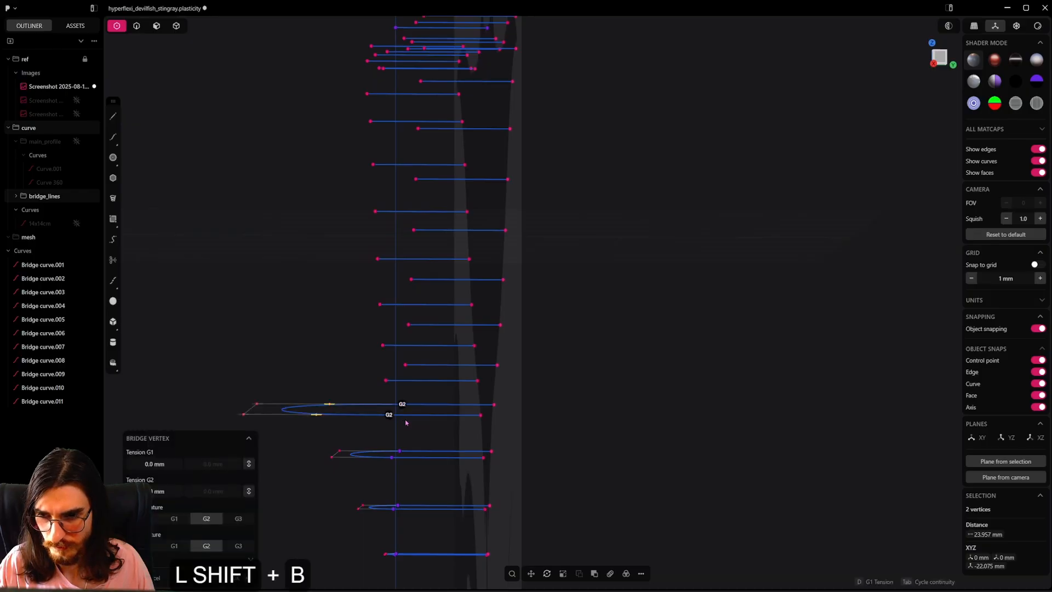
{"action": "key", "text": "Tab"}
{"action": "key", "text": "Tab"}
{"action": "key", "text": "Tab"}
{"action": "left_click_drag", "start_coordinate": [282, 403], "coordinate": [292, 406]}
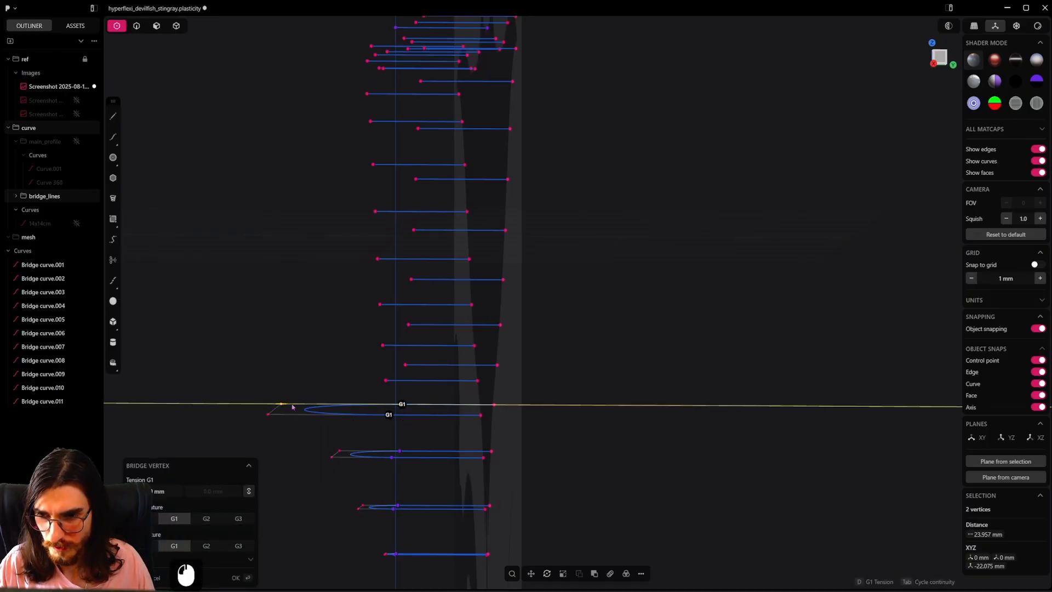
{"action": "middle_click_drag", "start_coordinate": [300, 410], "coordinate": [302, 418]}
{"action": "key", "text": "Return"}
Step: Bridge the fourth body line pair above the tail with G1 continuity and shorten its handles to suit the curves below
{"action": "middle_click_drag", "start_coordinate": [322, 364], "coordinate": [458, 421]}
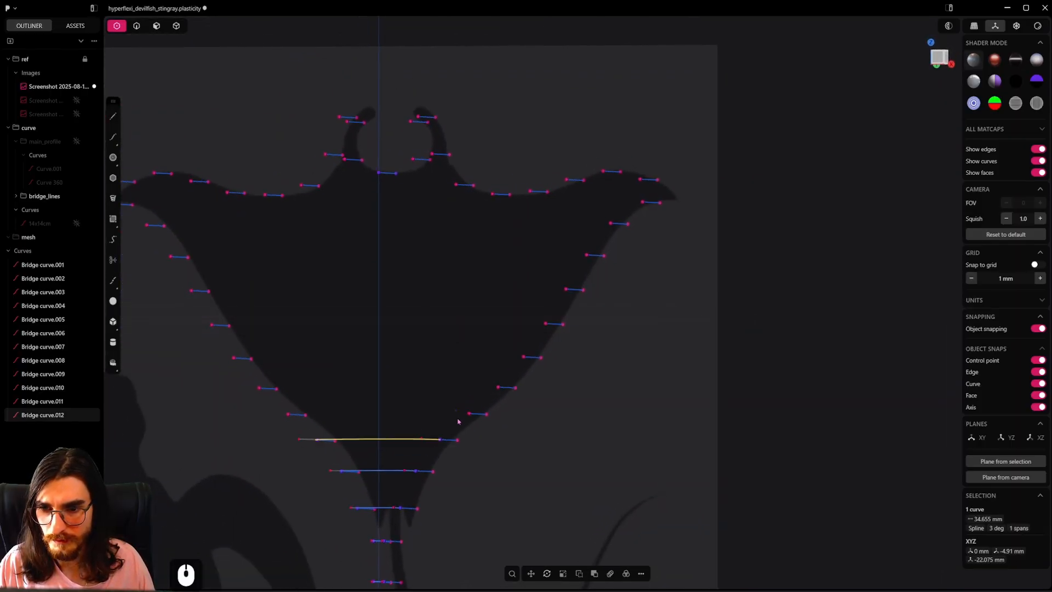
{"action": "middle_click_drag", "start_coordinate": [332, 428], "coordinate": [298, 408]}
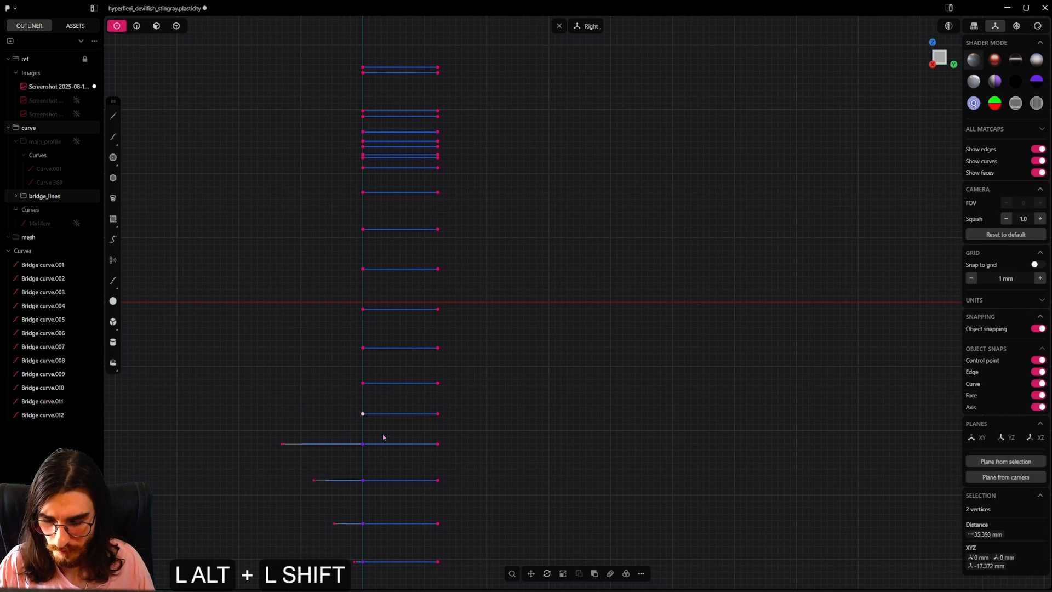
{"action": "key", "text": "alt+shift+b"}
{"action": "key", "text": "alt+Tab"}
{"action": "key", "text": "alt+Tab"}
{"action": "key", "text": "alt+Tab"}
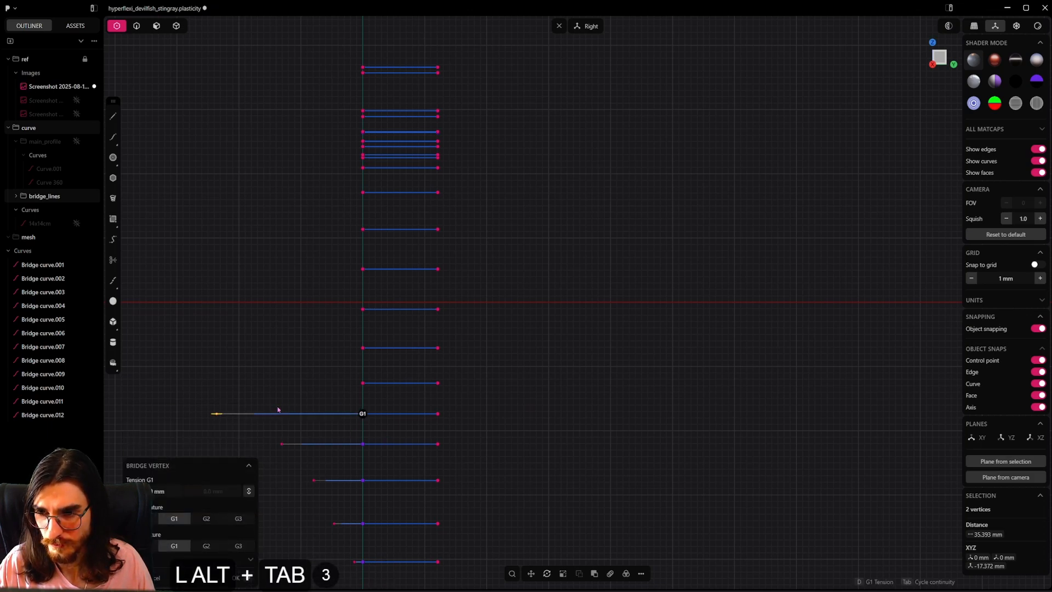
{"action": "middle_click_drag", "start_coordinate": [260, 411], "coordinate": [395, 433], "text": "alt"}
{"action": "middle_click_drag", "start_coordinate": [370, 193], "coordinate": [395, 121], "text": "shift"}
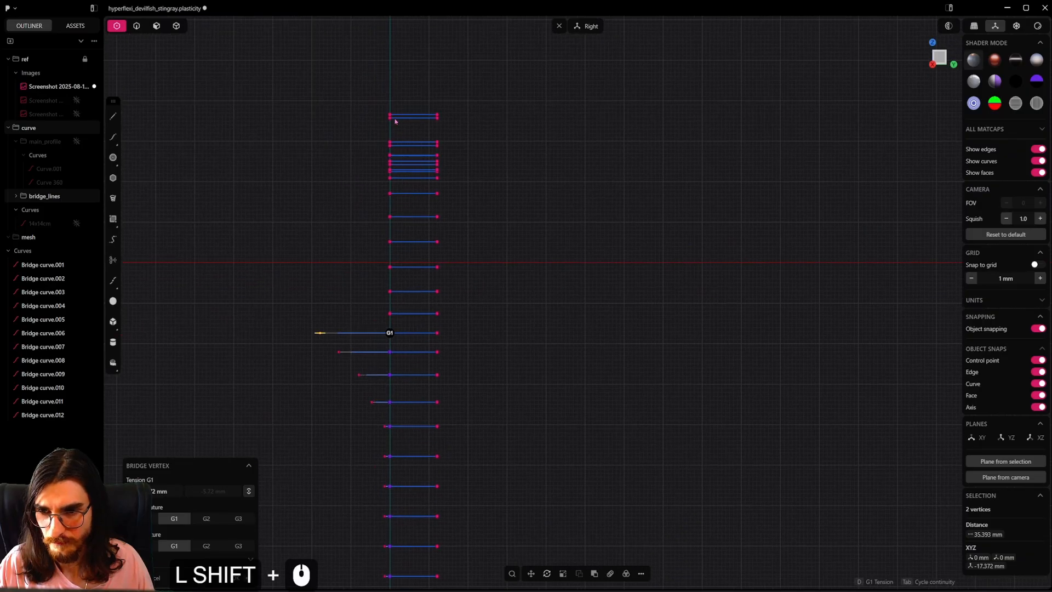
{"action": "scroll", "coordinate": [331, 324], "scroll_direction": "up", "scroll_amount": 10}
{"action": "left_click_drag", "start_coordinate": [317, 337], "coordinate": [335, 339]}
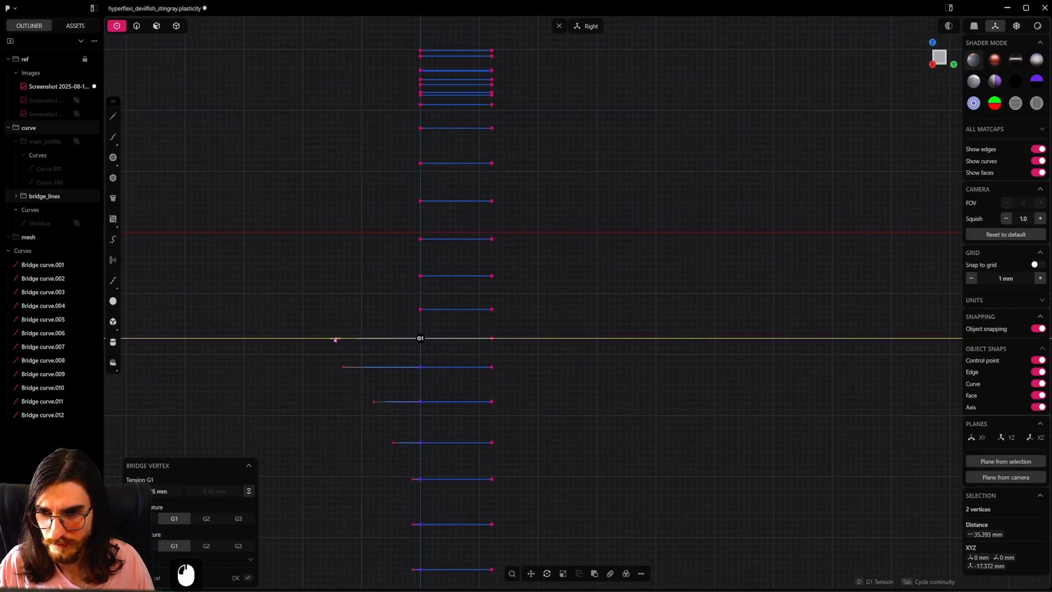
{"action": "scroll", "coordinate": [340, 356], "scroll_direction": "down", "scroll_amount": 6}
{"action": "left_click", "coordinate": [430, 326]}
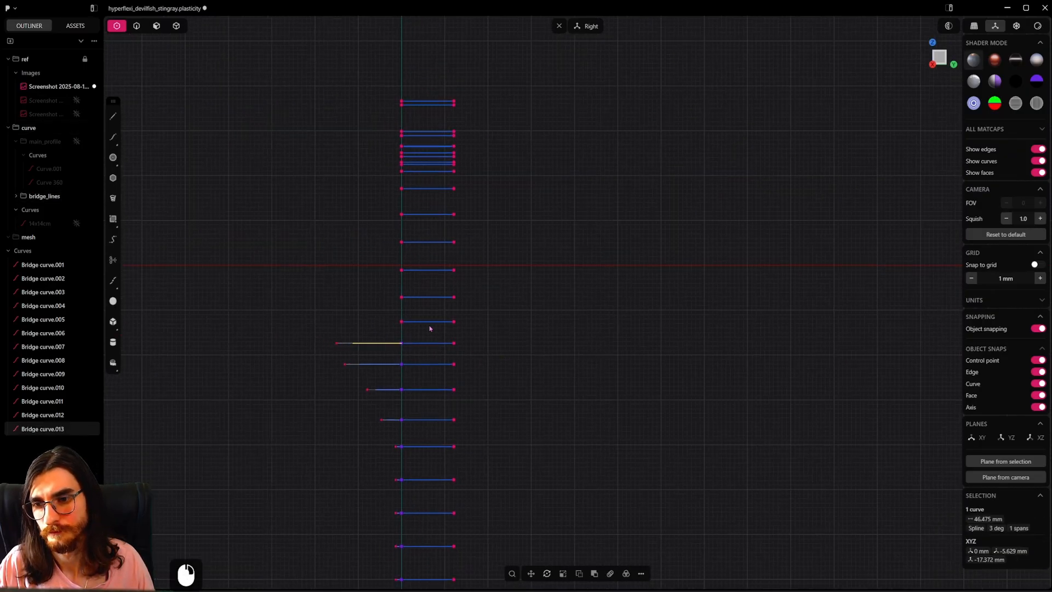
Step: Bridge the Y 0 end vertices of the fifth body line pair above the tail with G1 continuity and matching tension
{"action": "middle_click_drag", "start_coordinate": [430, 327], "coordinate": [391, 385], "text": "shift"}
{"action": "scroll", "coordinate": [384, 392], "scroll_direction": "up", "scroll_amount": 4}
{"action": "left_click", "coordinate": [332, 432]}
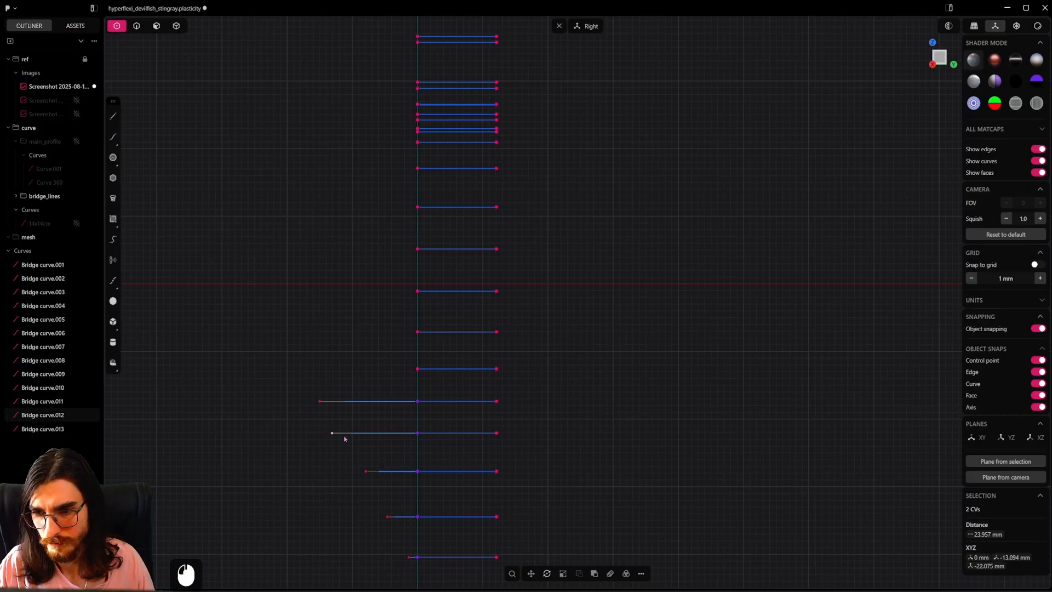
{"action": "middle_click_drag", "start_coordinate": [344, 439], "coordinate": [390, 378]}
{"action": "key", "text": "Escape"}
{"action": "left_click", "coordinate": [384, 375]}
{"action": "scroll", "coordinate": [385, 375], "scroll_direction": "up", "scroll_amount": 2}
{"action": "left_click", "coordinate": [421, 422], "text": "shift"}
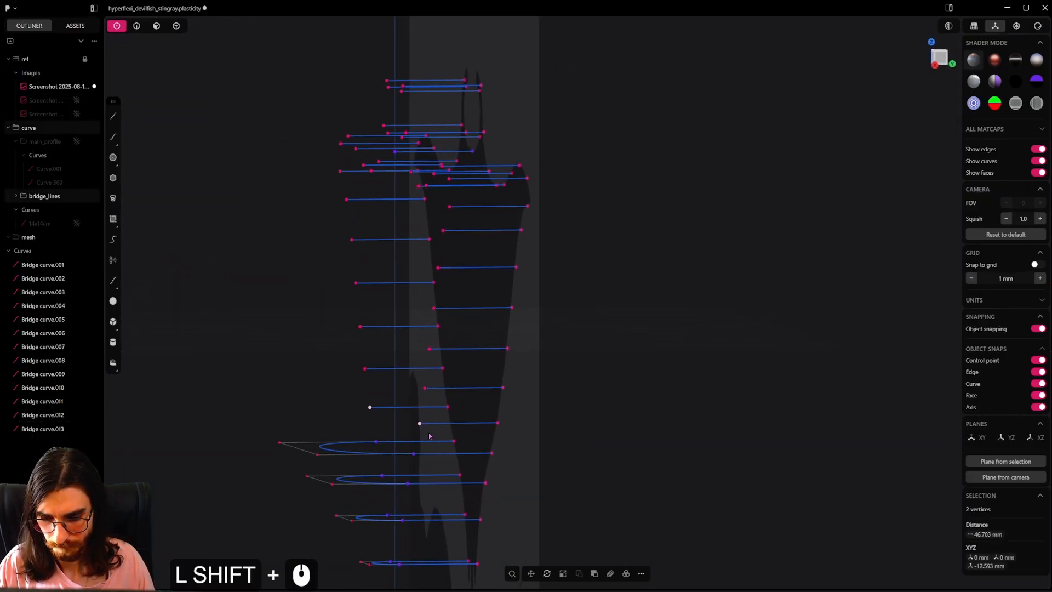
{"action": "key", "text": "b"}
{"action": "key", "text": "KP_3"}
{"action": "key", "text": "Return"}
Step: Bridge the sixth and seventh body line pairs above the tail with G1 continuity, linking their tensions
{"action": "key", "text": "b"}
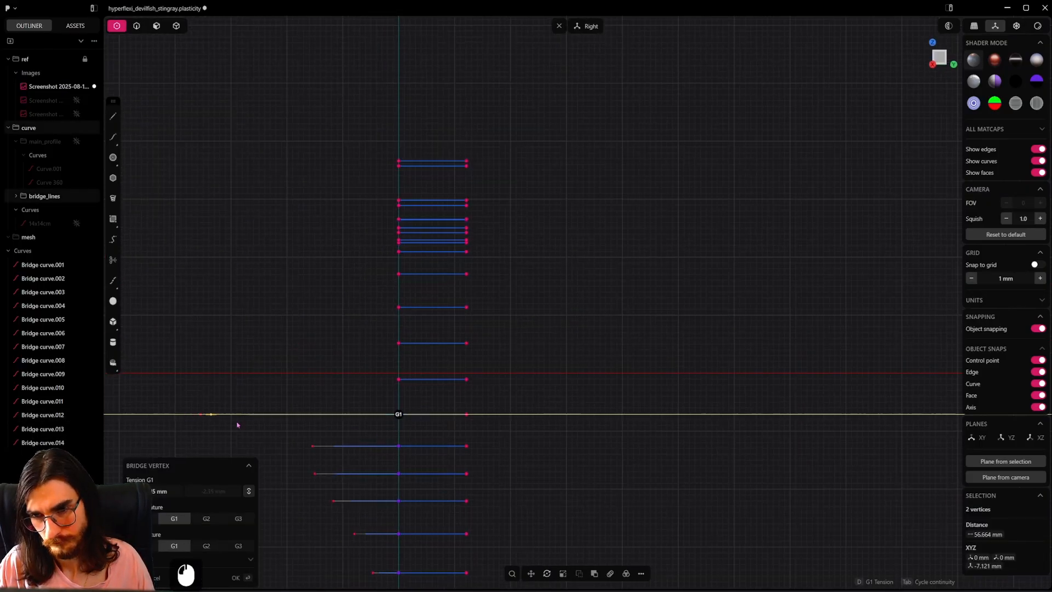
{"action": "middle_click_drag", "start_coordinate": [237, 425], "coordinate": [234, 366]}
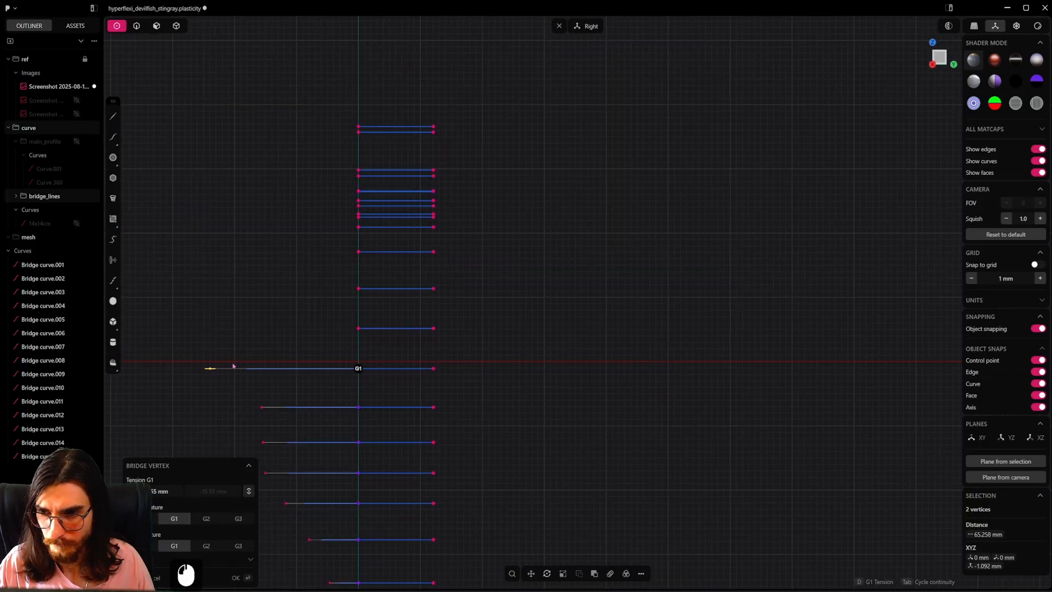
{"action": "right_click", "coordinate": [273, 337]}
{"action": "scroll", "coordinate": [291, 324], "scroll_direction": "down", "scroll_amount": 8}
{"action": "left_click", "coordinate": [291, 324]}
Step: Examine the bridged body cross-sections and the remaining unbridged outline points on the wings and head from the front
{"action": "middle_click_drag", "start_coordinate": [291, 324], "coordinate": [448, 373], "text": "alt"}
{"action": "scroll", "coordinate": [438, 336], "scroll_direction": "down", "scroll_amount": 4}
{"action": "scroll", "coordinate": [442, 312], "scroll_direction": "up", "scroll_amount": 4}
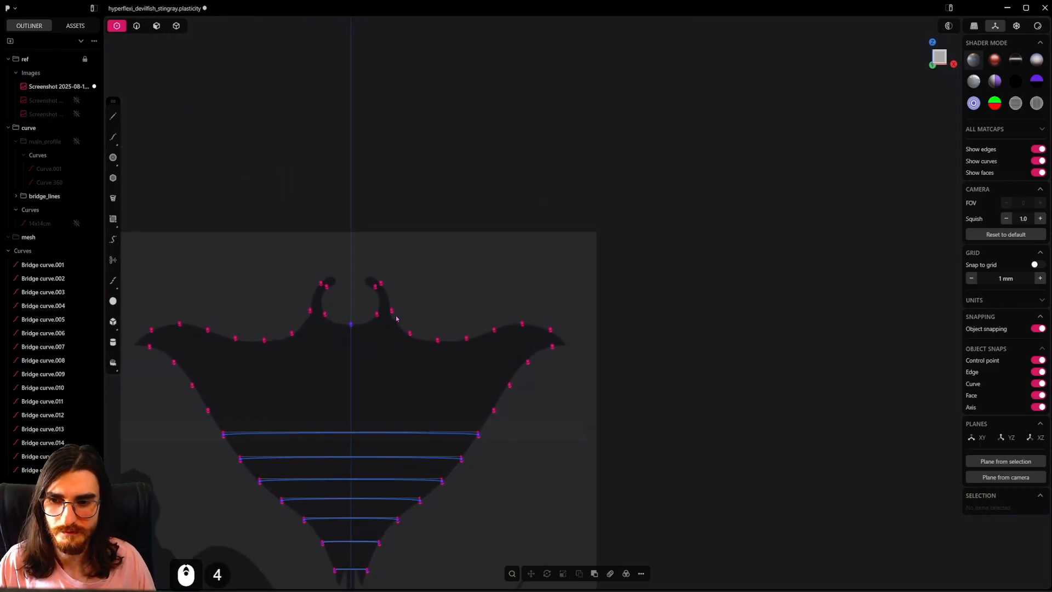
{"action": "middle_click_drag", "start_coordinate": [396, 318], "coordinate": [390, 310]}
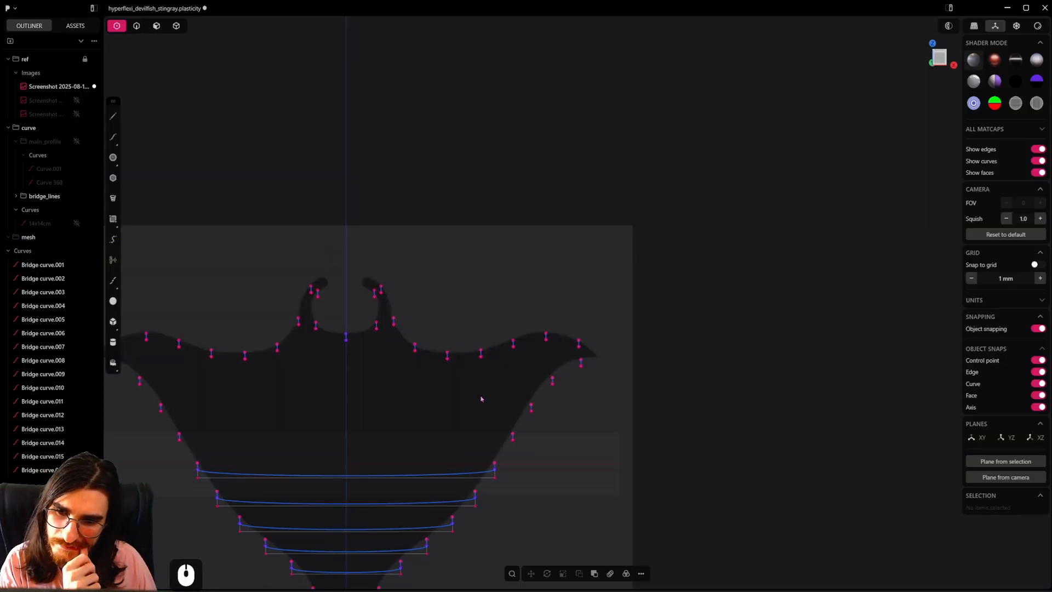
{"action": "middle_click_drag", "start_coordinate": [481, 399], "coordinate": [474, 378], "text": "alt"}
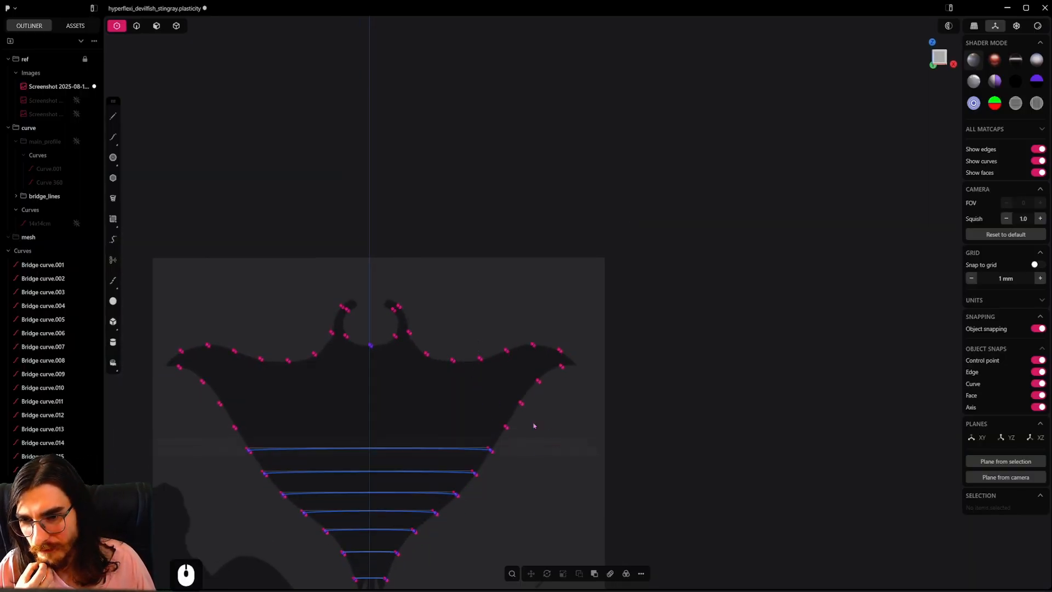
{"action": "scroll", "coordinate": [469, 406], "scroll_direction": "down", "scroll_amount": 4}
{"action": "scroll", "coordinate": [465, 406], "scroll_direction": "up", "scroll_amount": 4}
{"action": "scroll", "coordinate": [463, 410], "scroll_direction": "down", "scroll_amount": 12}
{"action": "scroll", "coordinate": [464, 412], "scroll_direction": "up", "scroll_amount": 2}
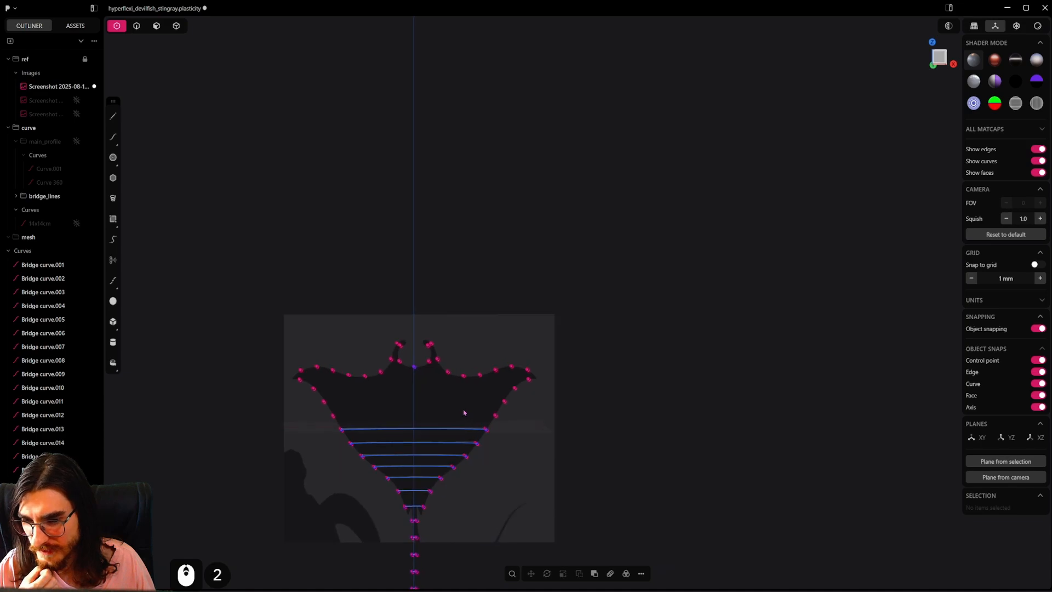
{"action": "scroll", "coordinate": [463, 413], "scroll_direction": "up", "scroll_amount": 8}
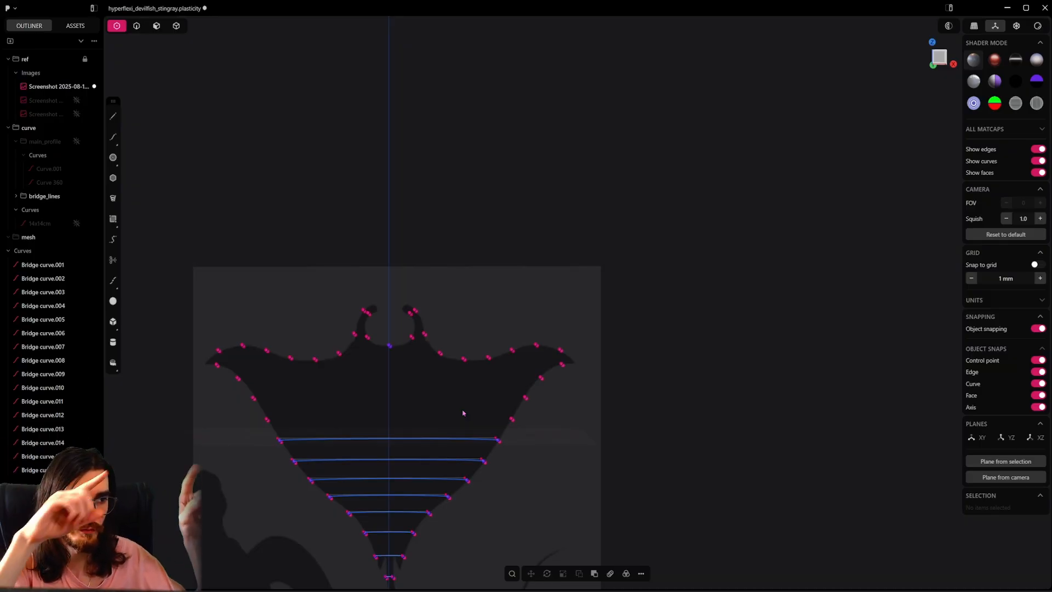
{"action": "scroll", "coordinate": [532, 419], "scroll_direction": "down", "scroll_amount": 2}
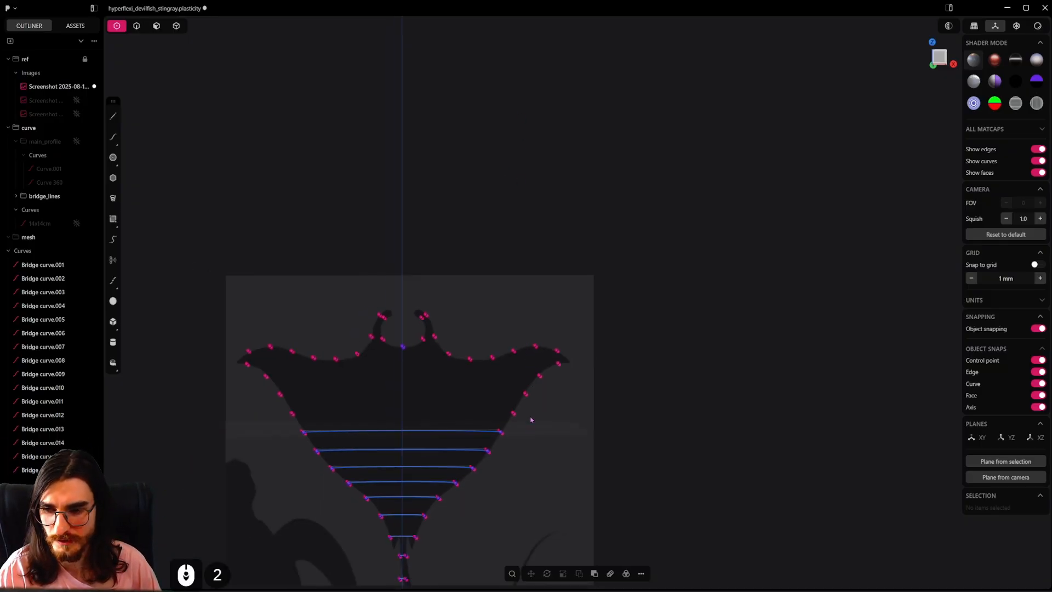
{"action": "middle_click_drag", "start_coordinate": [531, 418], "coordinate": [501, 440]}
{"action": "scroll", "coordinate": [515, 433], "scroll_direction": "up", "scroll_amount": 2}
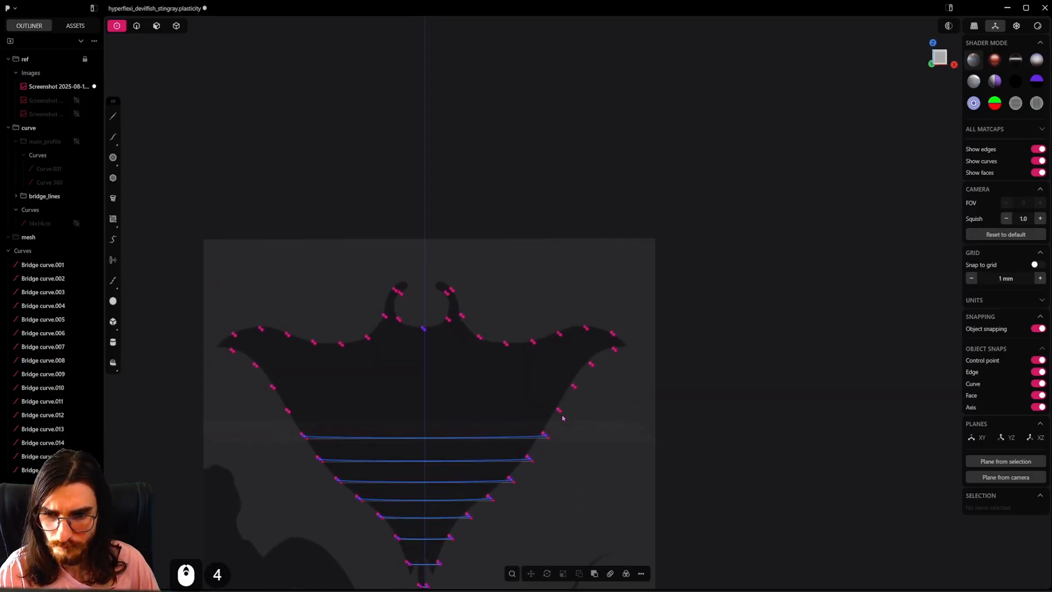
{"action": "middle_click_drag", "start_coordinate": [576, 359], "coordinate": [431, 373]}
{"action": "left_click", "coordinate": [113, 116]}
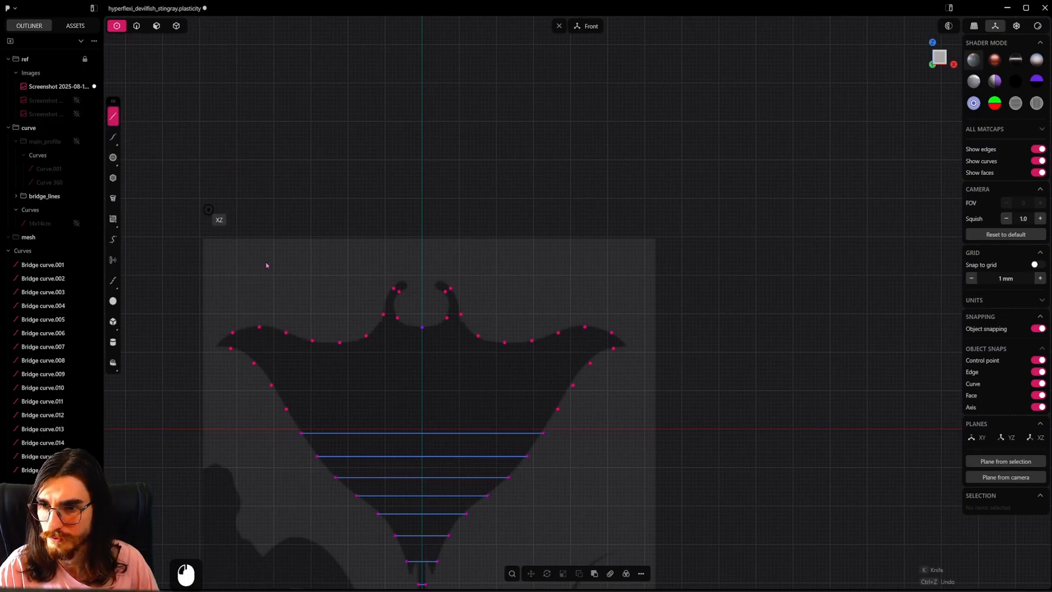
{"action": "left_click", "coordinate": [340, 343]}
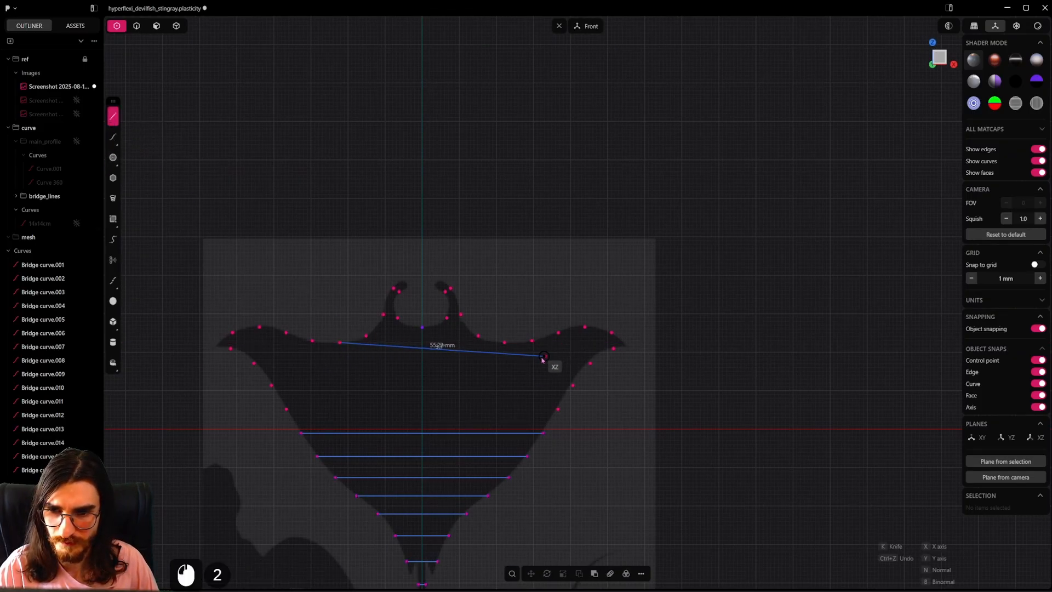
{"action": "key", "text": "Escape"}
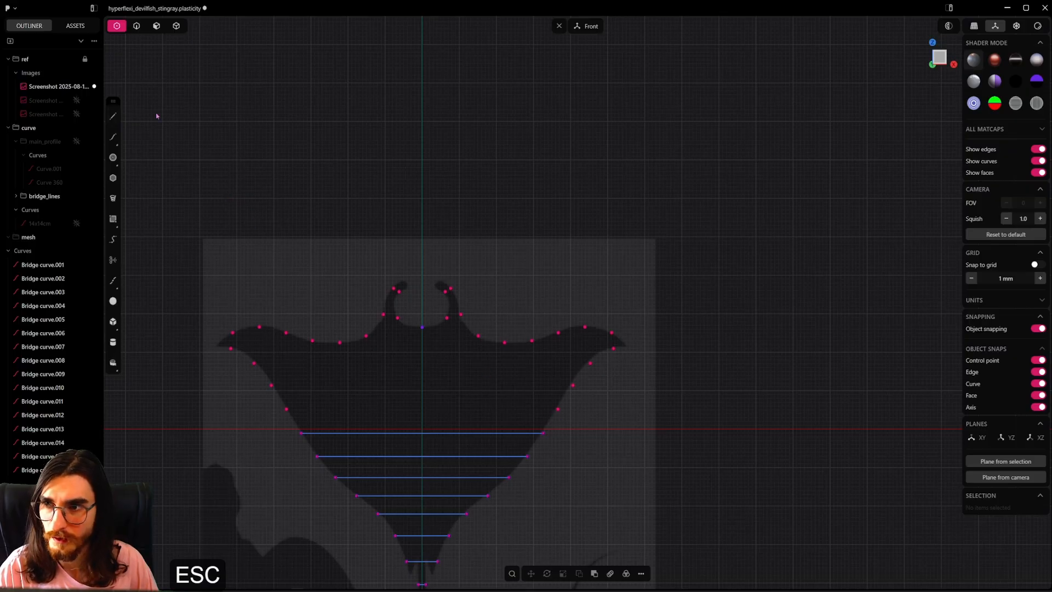
{"action": "left_click", "coordinate": [113, 116]}
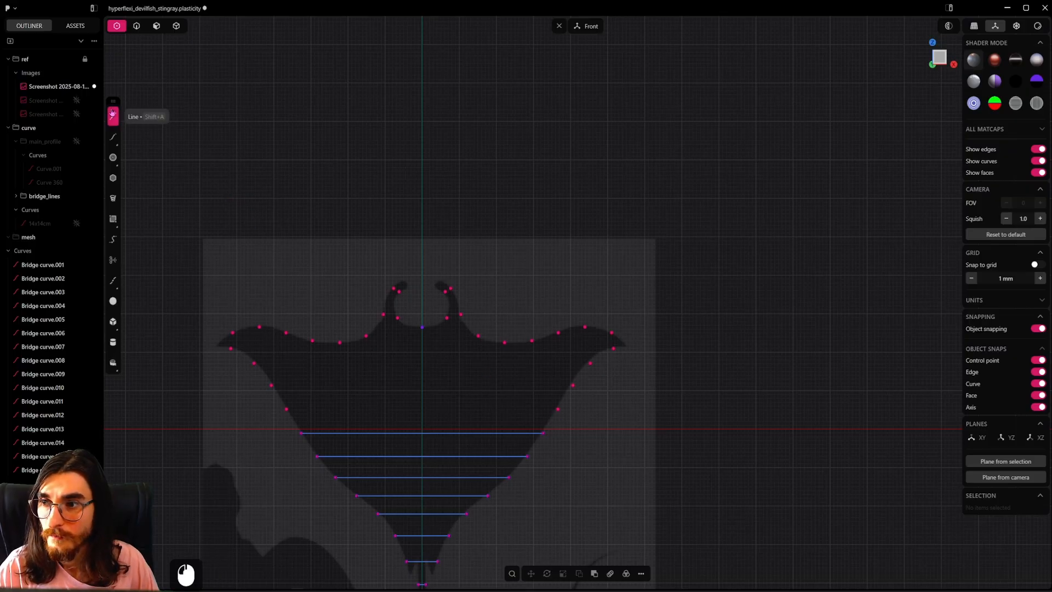
{"action": "left_click", "coordinate": [613, 348]}
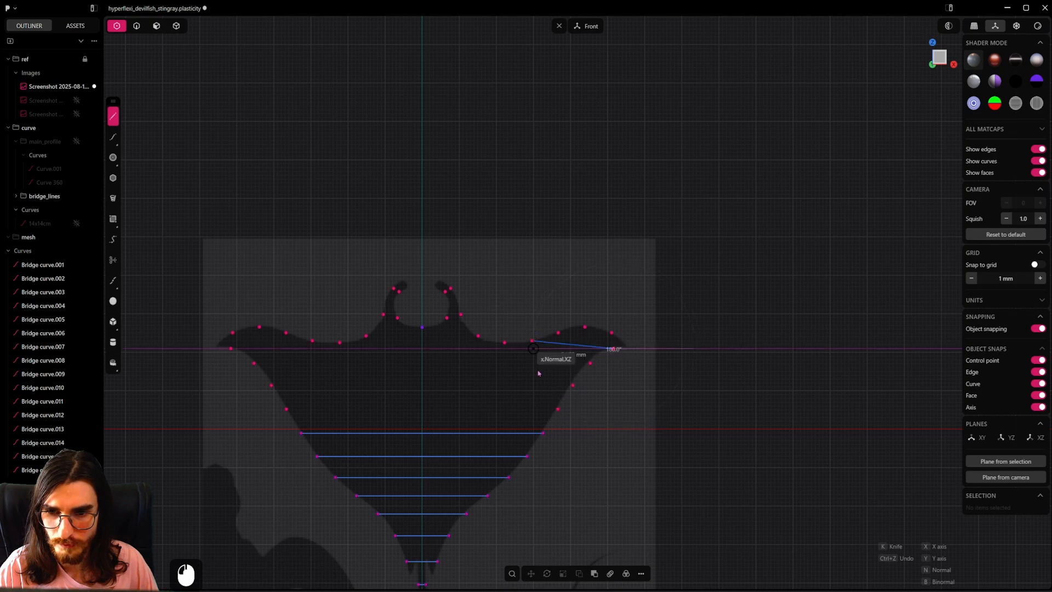
{"action": "key", "text": "Escape"}
Step: Try a straight line from the right wing's front-edge dip to the end of the uppermost body bridge curve, and undo it
{"action": "left_click", "coordinate": [112, 116]}
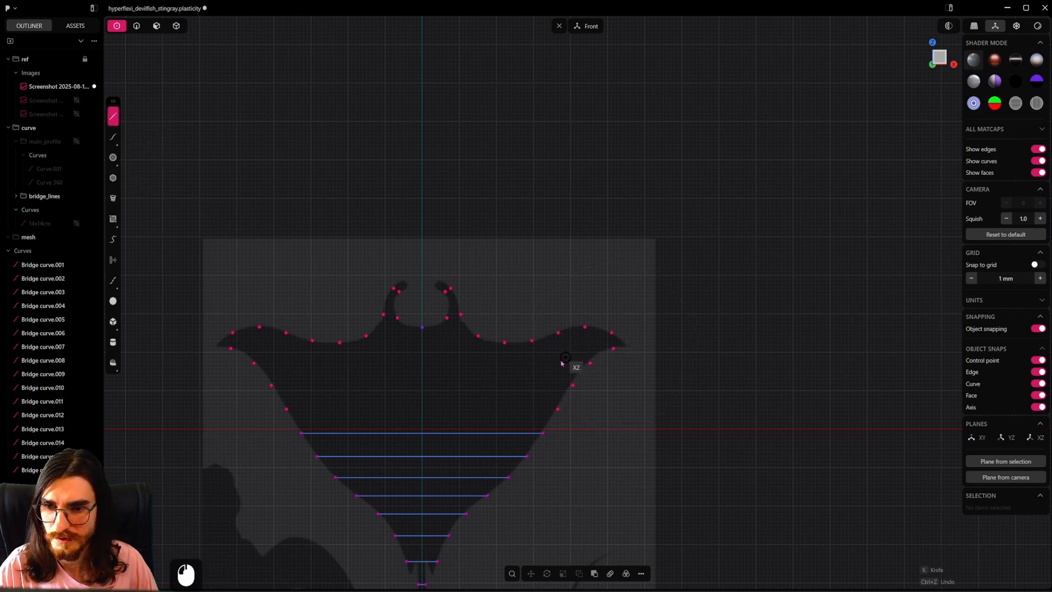
{"action": "left_click", "coordinate": [507, 347]}
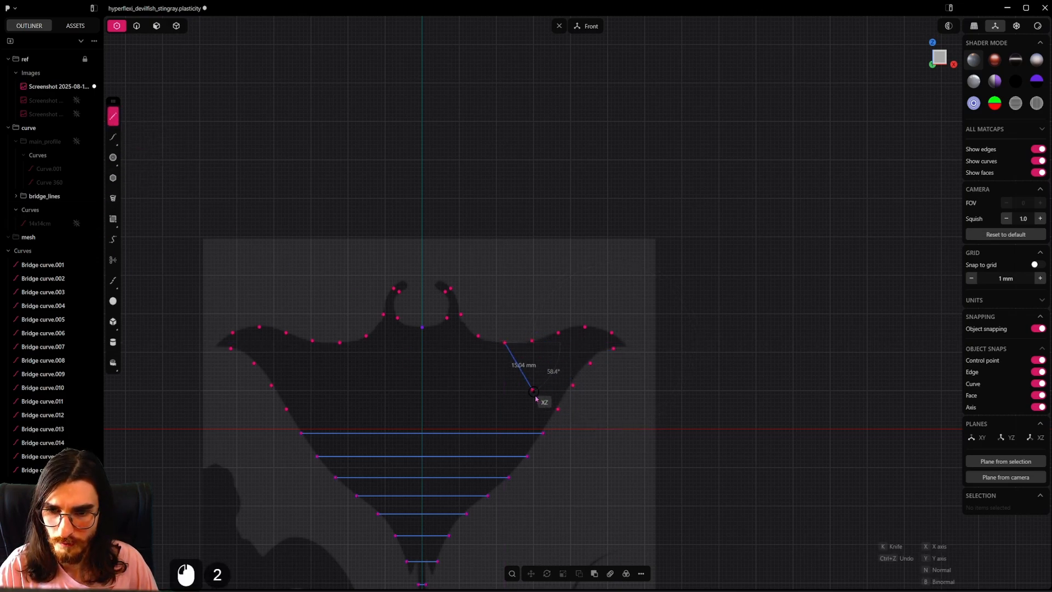
{"action": "left_click", "coordinate": [542, 433]}
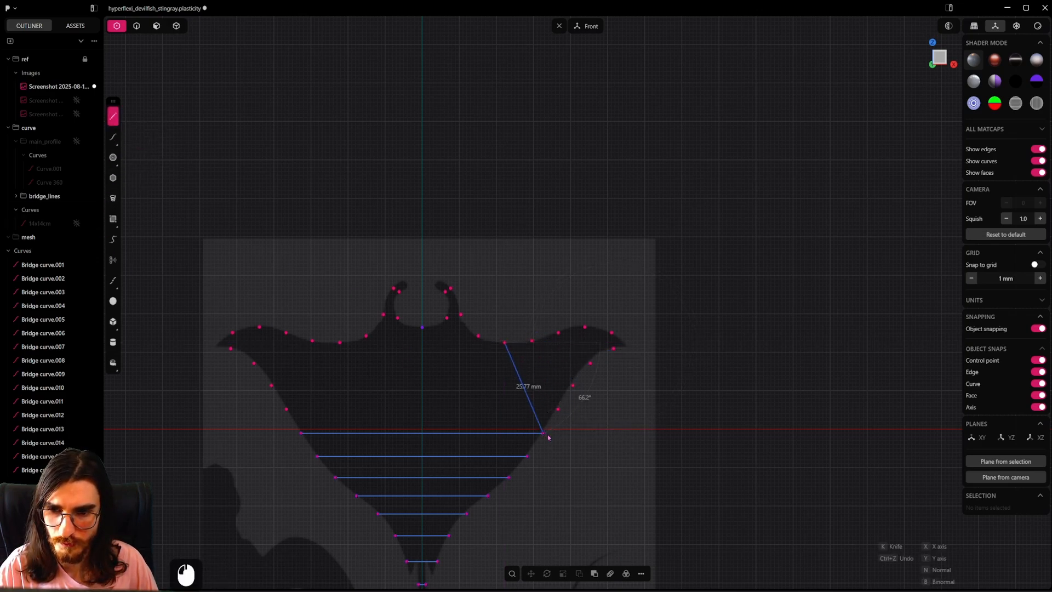
{"action": "right_click", "coordinate": [579, 447]}
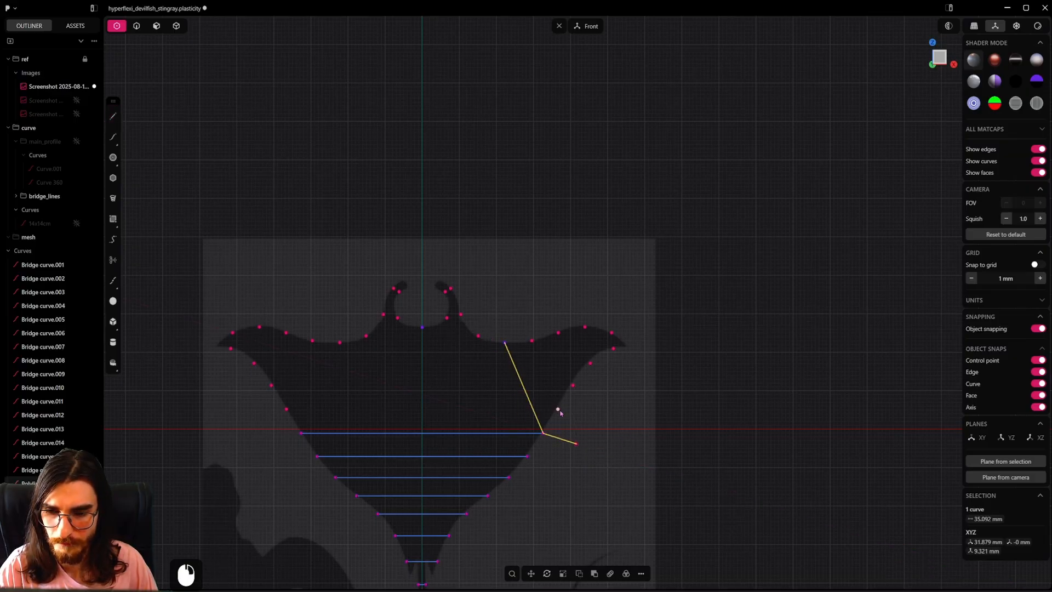
{"action": "key", "text": "ctrl+z"}
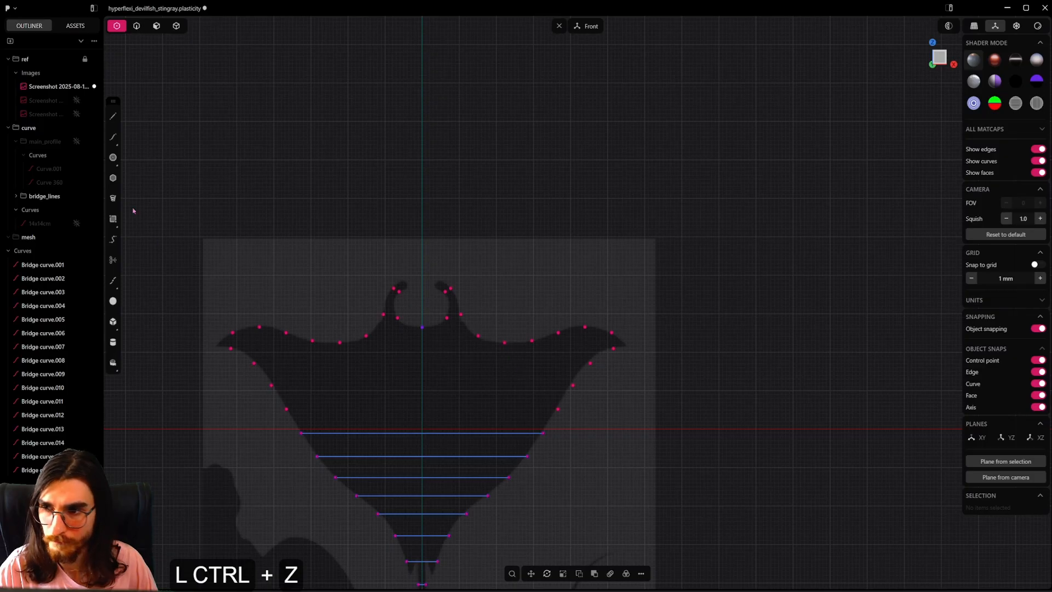
Step: Draw a three-point control curve from the right wing's front-edge dip to the outline point just above the uppermost body bridge curve
{"action": "left_click", "coordinate": [112, 137]}
{"action": "left_click", "coordinate": [504, 342]}
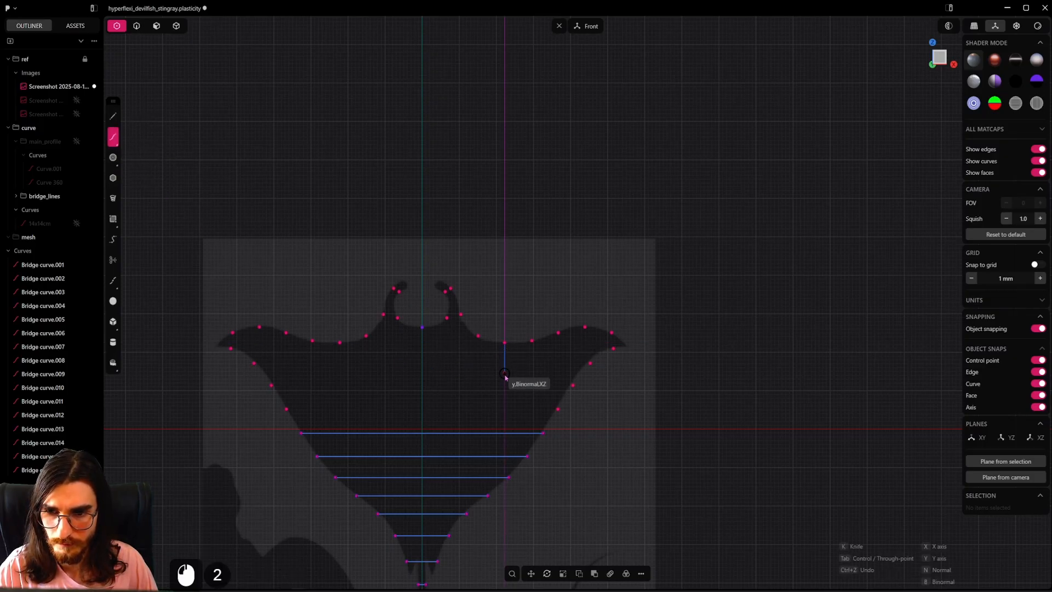
{"action": "left_click", "coordinate": [505, 374]}
{"action": "left_click", "coordinate": [558, 409]}
{"action": "right_click", "coordinate": [606, 435]}
{"action": "left_click", "coordinate": [518, 344]}
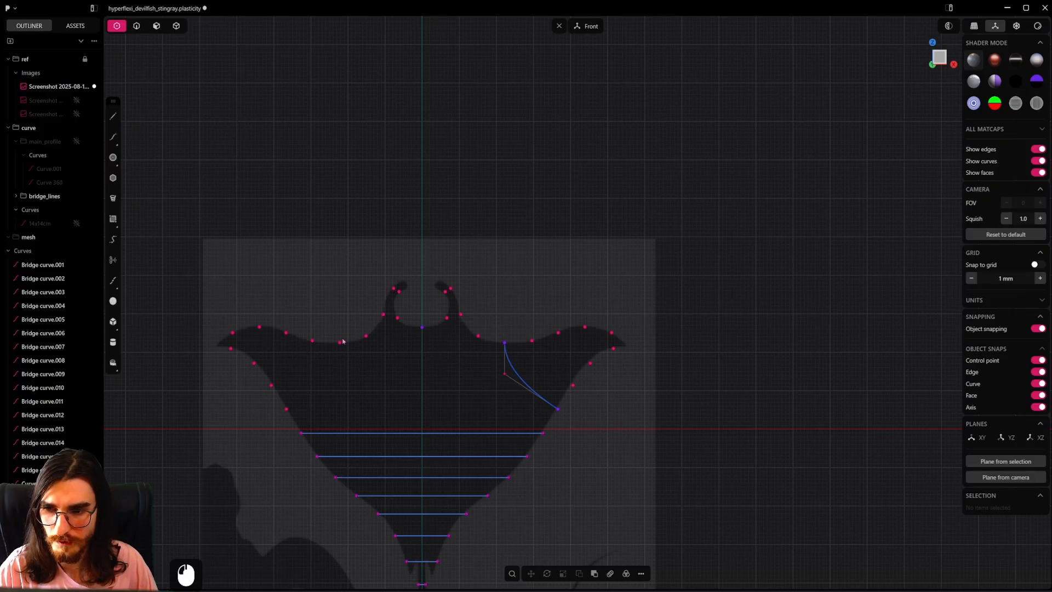
Step: Bridge the Y 0 end vertices of the line pair at the outer base of the two horns
{"action": "middle_click_drag", "start_coordinate": [428, 387], "coordinate": [507, 386], "text": "shift"}
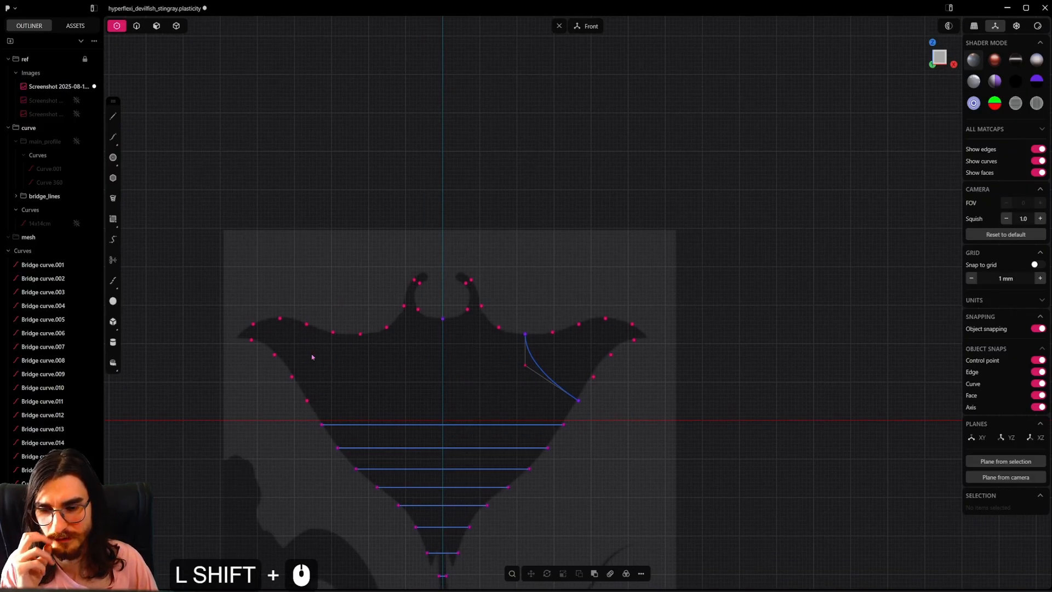
{"action": "scroll", "coordinate": [534, 378], "scroll_direction": "up", "scroll_amount": 4}
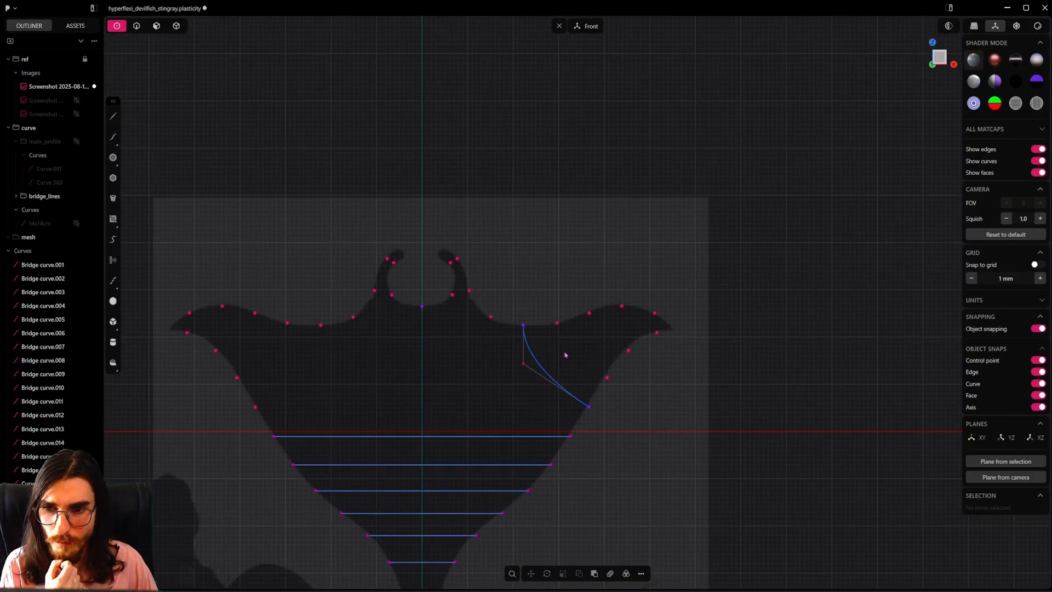
{"action": "left_click", "coordinate": [353, 319]}
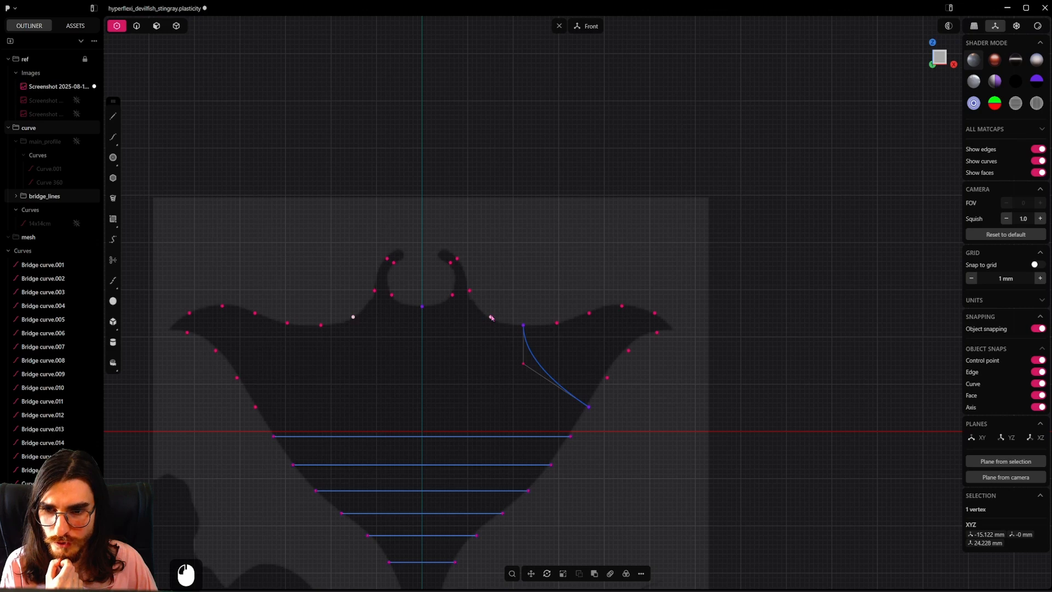
{"action": "left_click", "coordinate": [491, 317]}
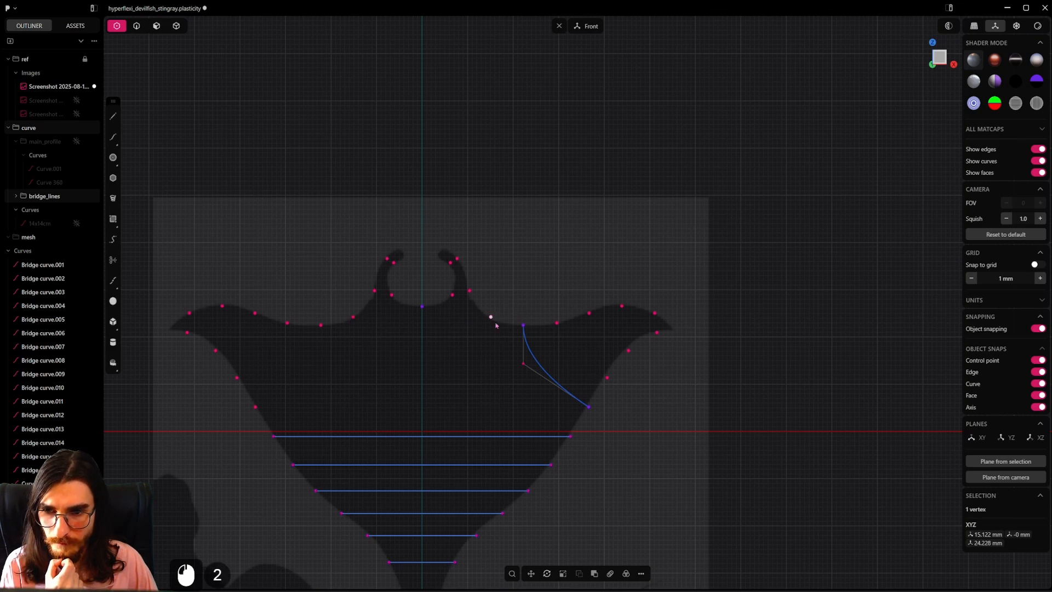
{"action": "middle_click_drag", "start_coordinate": [485, 329], "coordinate": [446, 327]}
{"action": "left_click", "coordinate": [111, 38]}
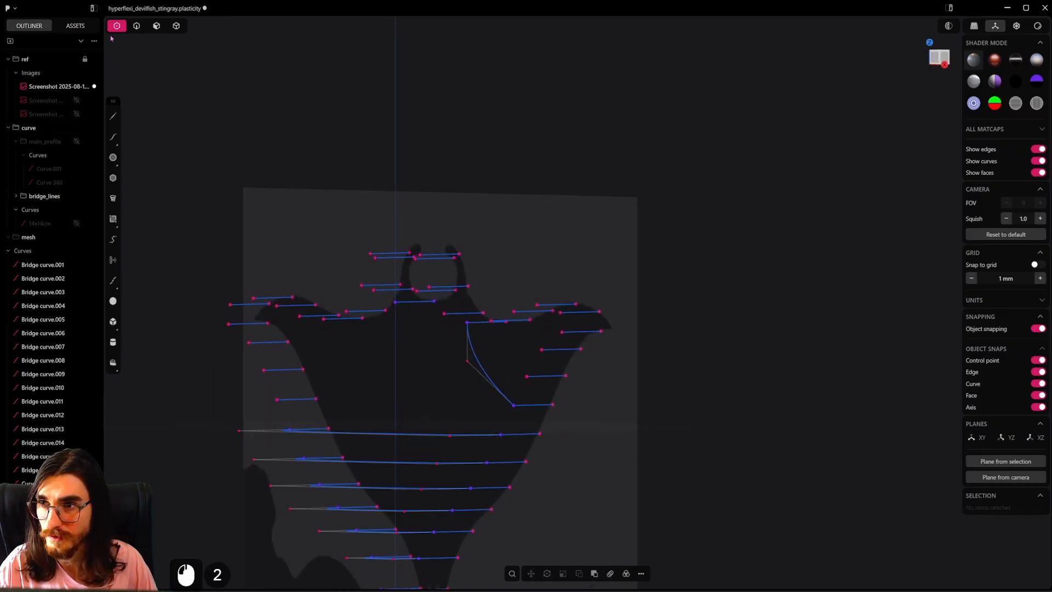
{"action": "left_click", "coordinate": [442, 313]}
{"action": "middle_click_drag", "start_coordinate": [441, 312], "coordinate": [356, 322]}
{"action": "left_click", "coordinate": [351, 318], "text": "shift"}
{"action": "key", "text": "shift+b"}
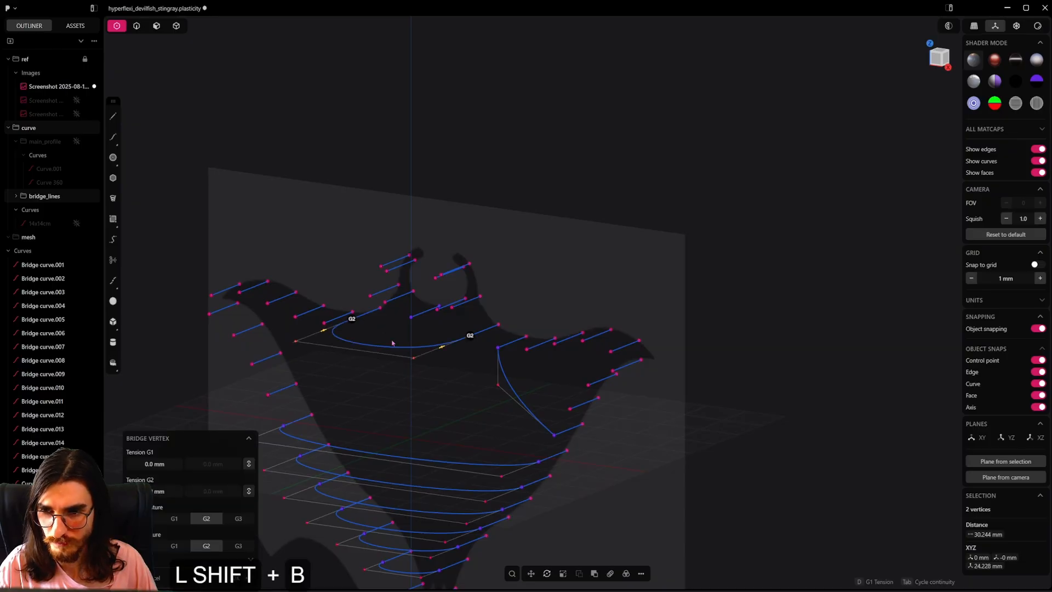
Step: Set the head bridge to G1 continuity and shorten its tension handles to suit the body curves
{"action": "middle_click_drag", "start_coordinate": [500, 357], "coordinate": [388, 334], "text": "alt"}
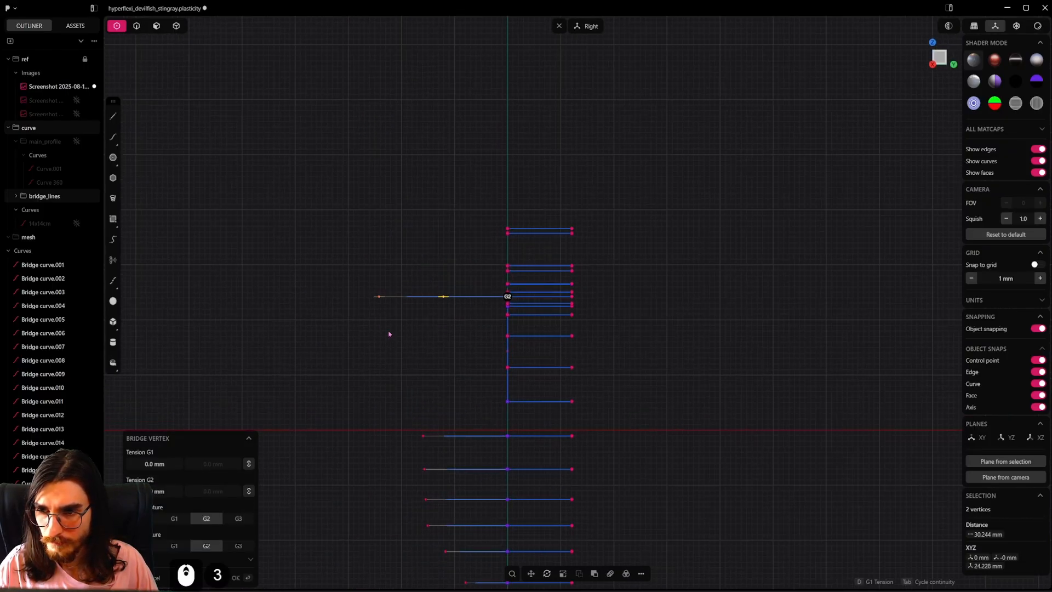
{"action": "key", "text": "Tab"}
{"action": "left_click_drag", "start_coordinate": [401, 297], "coordinate": [445, 301]}
{"action": "scroll", "coordinate": [422, 312], "scroll_direction": "down", "scroll_amount": 2}
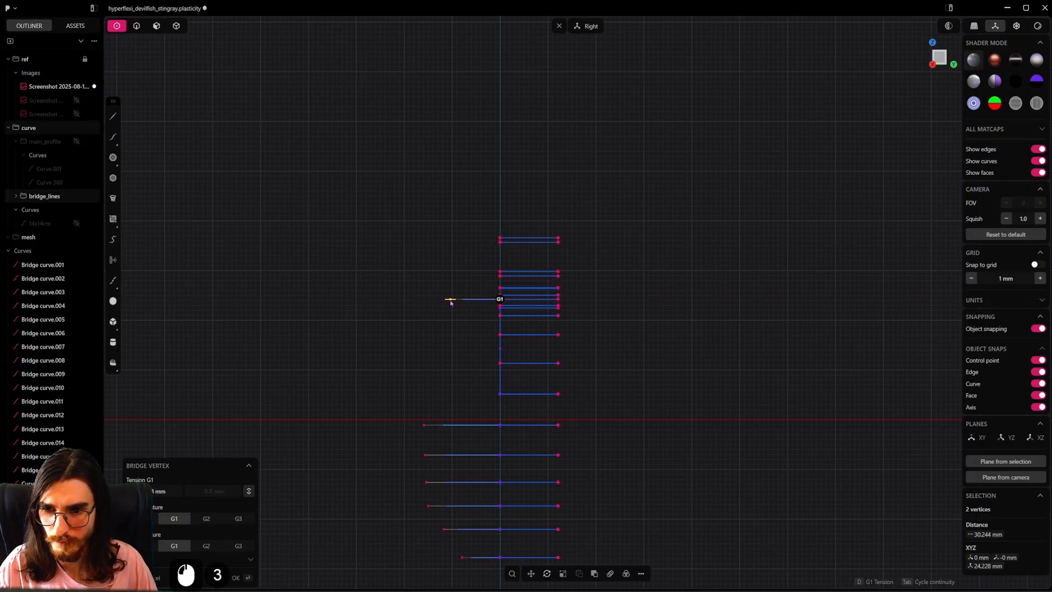
{"action": "scroll", "coordinate": [450, 302], "scroll_direction": "down", "scroll_amount": 1}
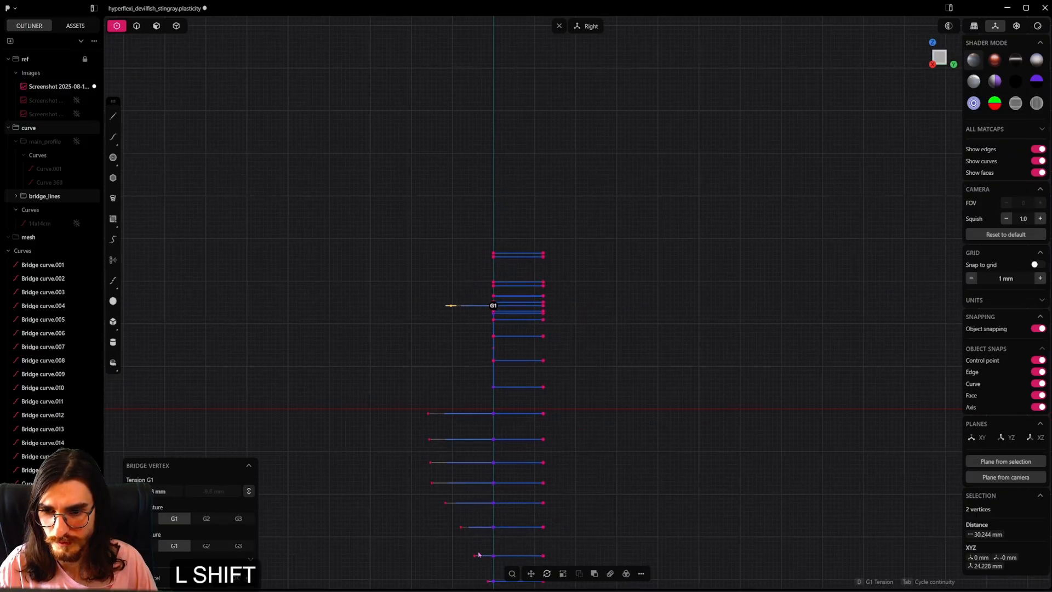
{"action": "right_click", "coordinate": [643, 289]}
Step: Draw a three-point control curve about 5 mm long across the base of the right horn, from its inner to its outer outline point
{"action": "scroll", "coordinate": [644, 289], "scroll_direction": "down", "scroll_amount": 2}
{"action": "middle_click_drag", "start_coordinate": [500, 343], "coordinate": [589, 336]}
{"action": "scroll", "coordinate": [550, 318], "scroll_direction": "up", "scroll_amount": 7}
{"action": "scroll", "coordinate": [554, 312], "scroll_direction": "up", "scroll_amount": 7}
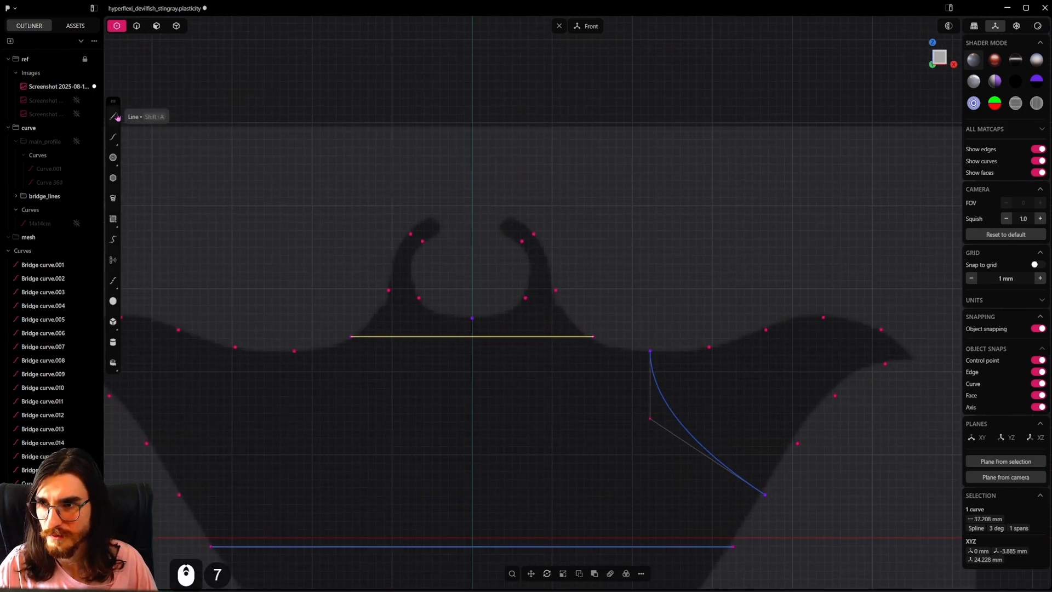
{"action": "left_click", "coordinate": [113, 137]}
{"action": "left_click", "coordinate": [525, 299]}
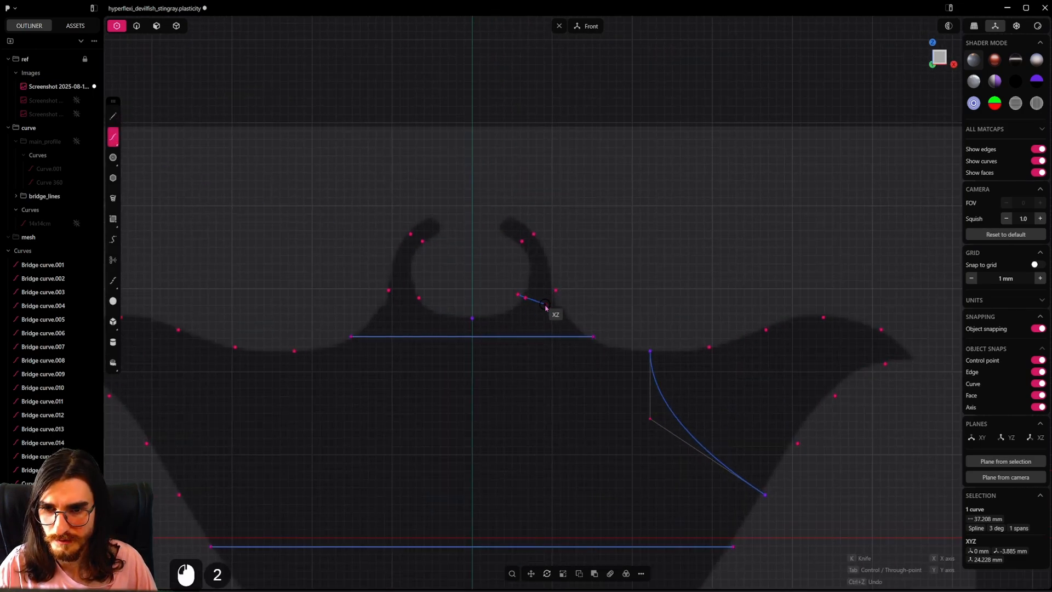
{"action": "left_click", "coordinate": [540, 304]}
{"action": "left_click", "coordinate": [555, 291]}
{"action": "right_click", "coordinate": [555, 291]}
{"action": "scroll", "coordinate": [554, 293], "scroll_direction": "down", "scroll_amount": 6}
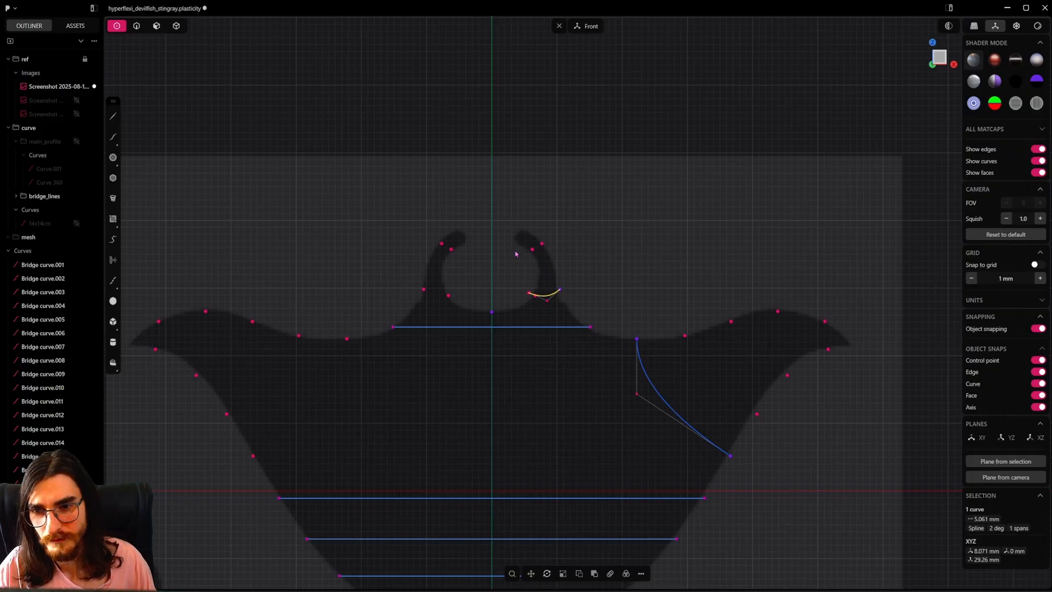
Step: Examine the bridge curves from the horns down the body and tail against the reference silhouette
{"action": "scroll", "coordinate": [516, 254], "scroll_direction": "down", "scroll_amount": 18}
{"action": "middle_click_drag", "start_coordinate": [535, 400], "coordinate": [554, 176], "text": "shift"}
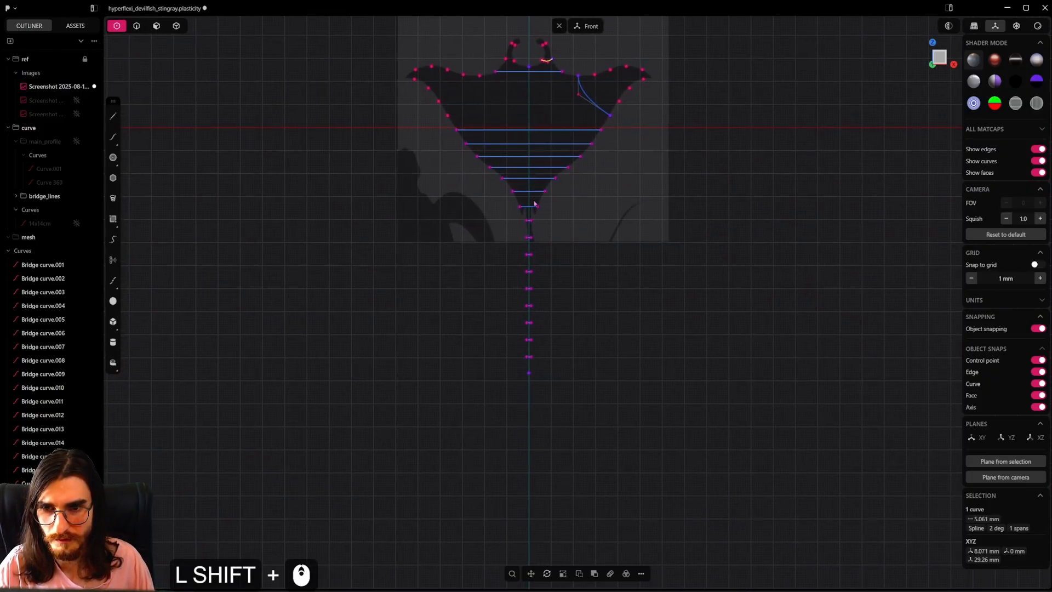
{"action": "scroll", "coordinate": [534, 211], "scroll_direction": "up", "scroll_amount": 10, "text": "shift"}
{"action": "scroll", "coordinate": [533, 225], "scroll_direction": "up", "scroll_amount": 4}
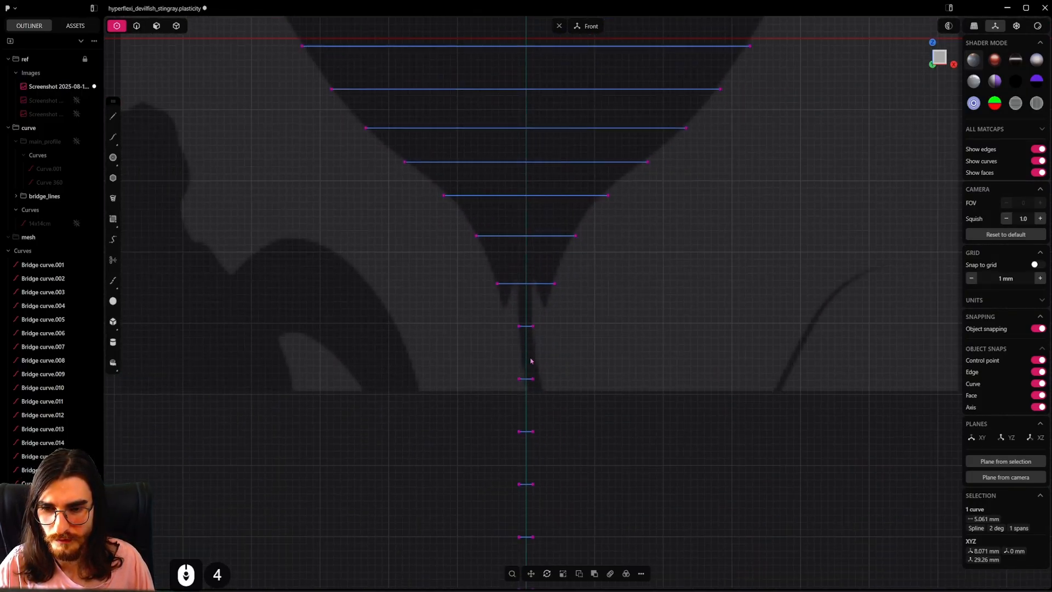
{"action": "scroll", "coordinate": [530, 361], "scroll_direction": "down", "scroll_amount": 9}
{"action": "middle_click_drag", "start_coordinate": [528, 367], "coordinate": [528, 436], "text": "shift"}
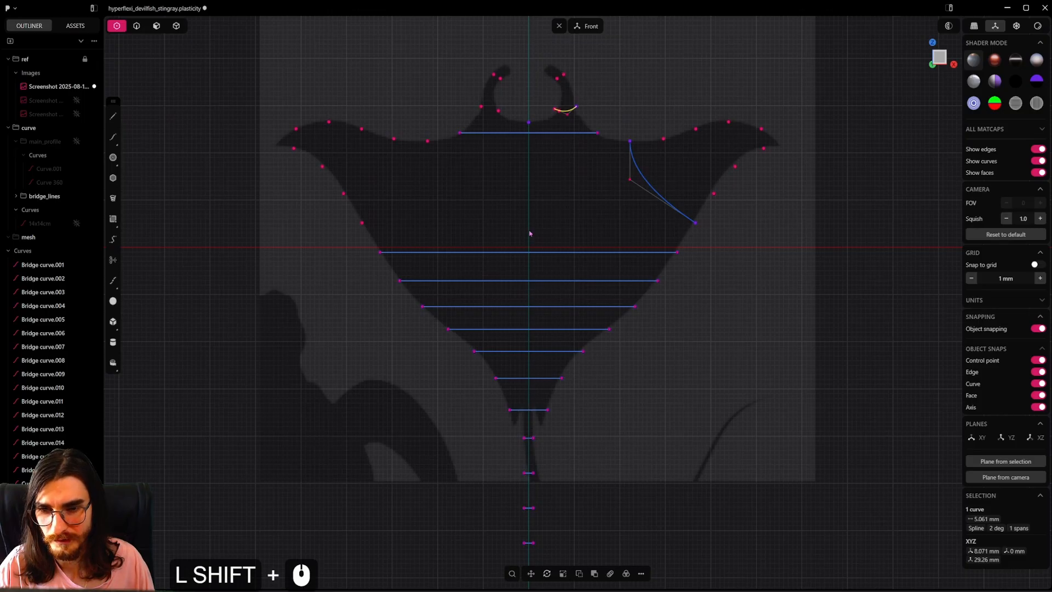
{"action": "middle_click_drag", "start_coordinate": [526, 392], "coordinate": [521, 415], "text": "shift"}
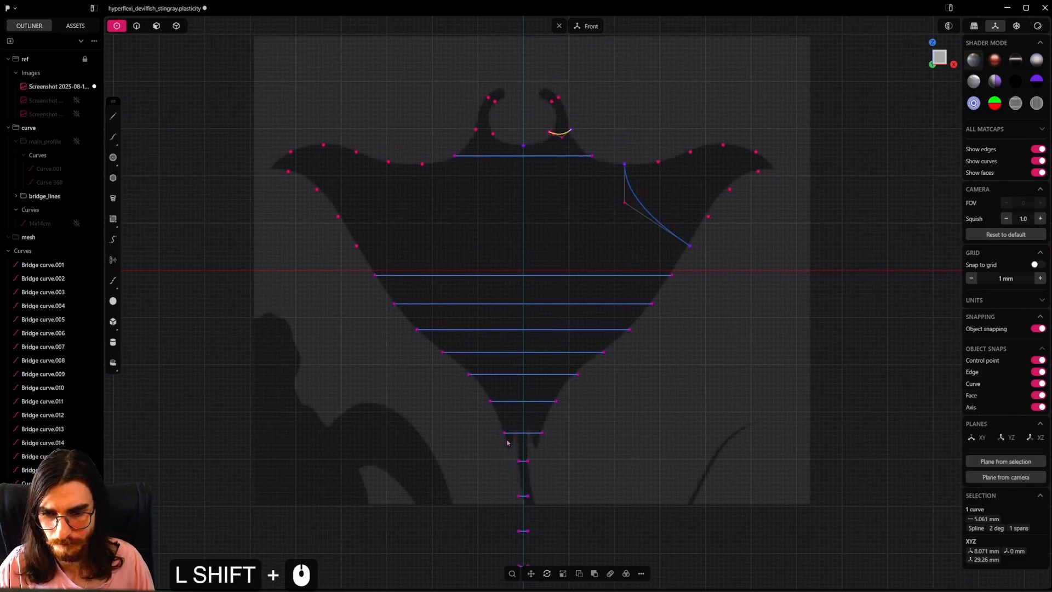
{"action": "scroll", "coordinate": [519, 424], "scroll_direction": "down", "scroll_amount": 5}
{"action": "middle_click_drag", "start_coordinate": [539, 446], "coordinate": [547, 327], "text": "shift"}
{"action": "scroll", "coordinate": [550, 299], "scroll_direction": "up", "scroll_amount": 5}
{"action": "scroll", "coordinate": [544, 328], "scroll_direction": "up", "scroll_amount": 2}
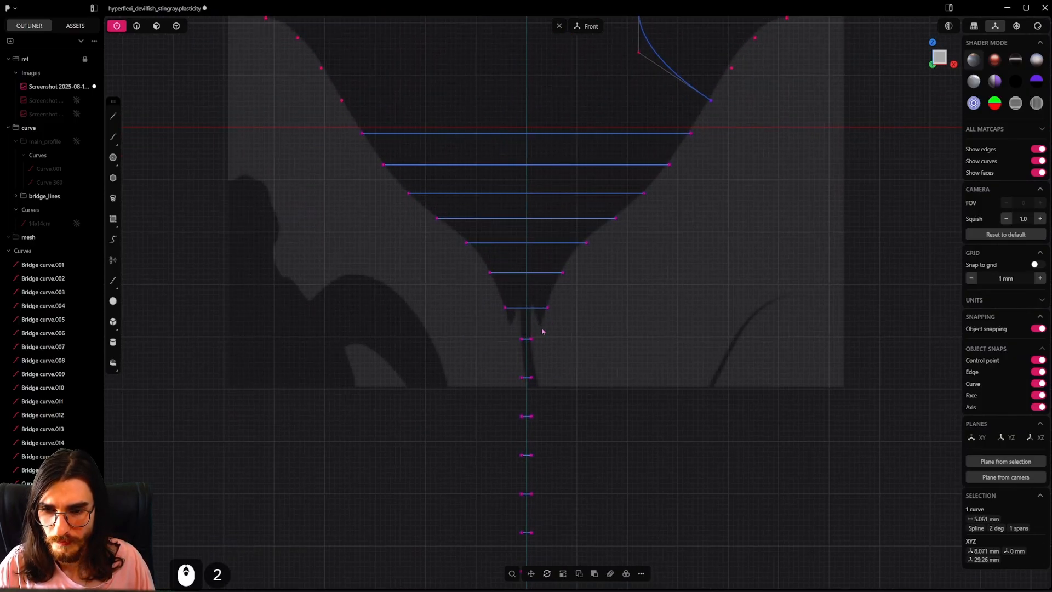
{"action": "scroll", "coordinate": [541, 328], "scroll_direction": "down", "scroll_amount": 5}
{"action": "middle_click_drag", "start_coordinate": [542, 287], "coordinate": [556, 357], "text": "shift"}
{"action": "scroll", "coordinate": [570, 228], "scroll_direction": "up", "scroll_amount": 7}
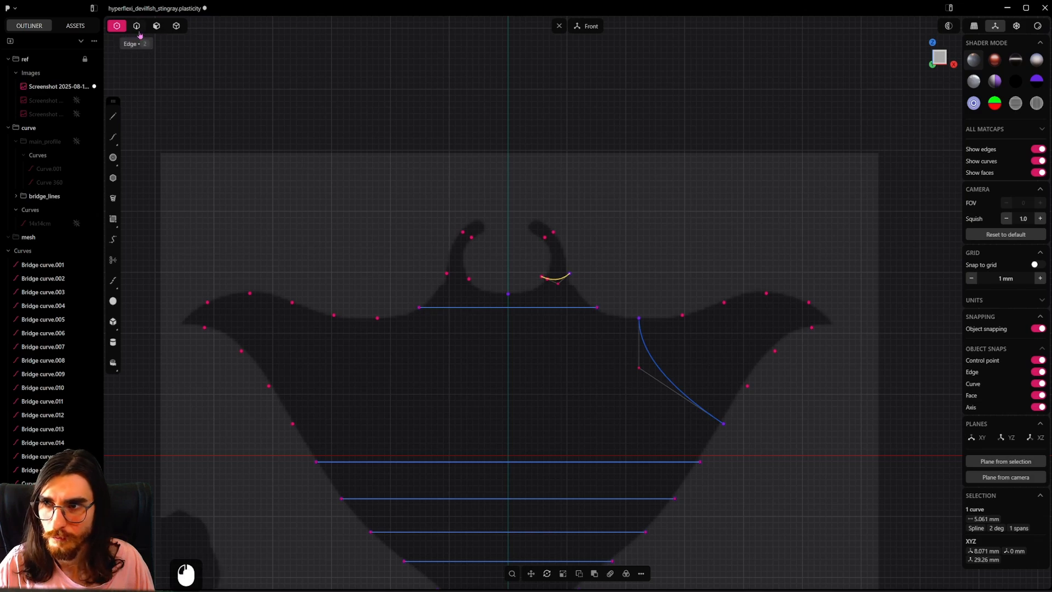
Step: Delete the two control curves across the right horn's base and the right wing's base
{"action": "left_click", "coordinate": [138, 32]}
{"action": "left_click", "coordinate": [578, 230]}
{"action": "left_click", "coordinate": [560, 280]}
{"action": "left_click", "coordinate": [653, 365], "text": "shift"}
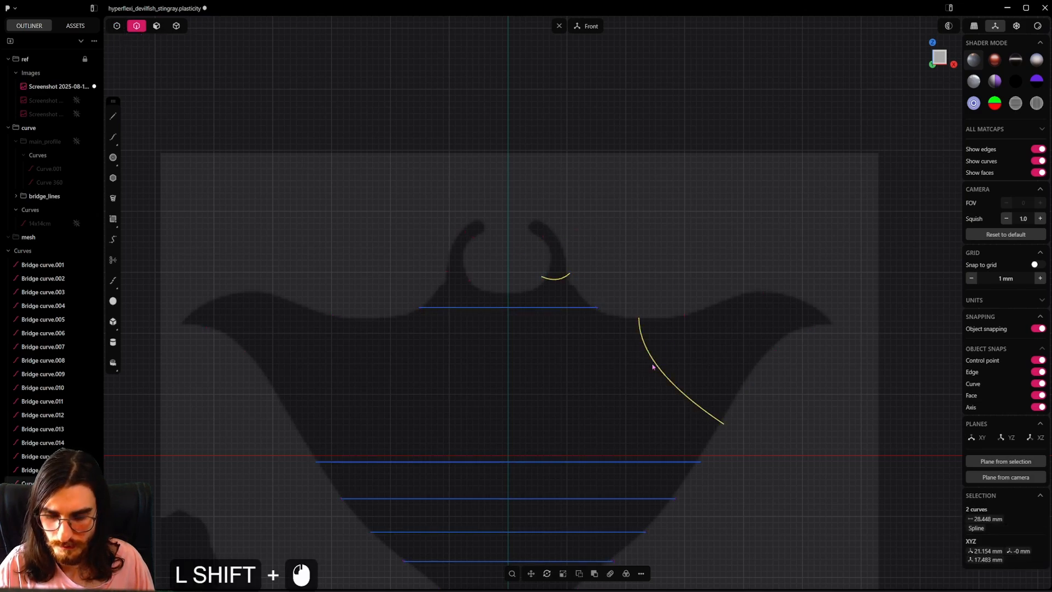
{"action": "key", "text": "x"}
{"action": "scroll", "coordinate": [548, 307], "scroll_direction": "down", "scroll_amount": 4}
{"action": "left_click", "coordinate": [120, 30]}
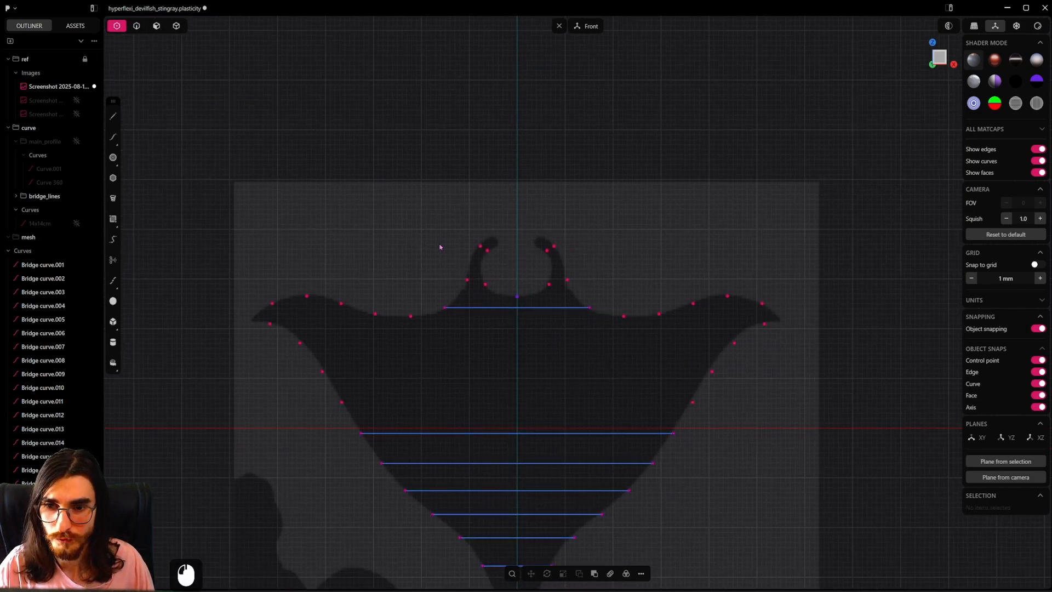
Step: Delete the head bridge curve that spans the outer bases of the two horns
{"action": "scroll", "coordinate": [511, 265], "scroll_direction": "up", "scroll_amount": 4}
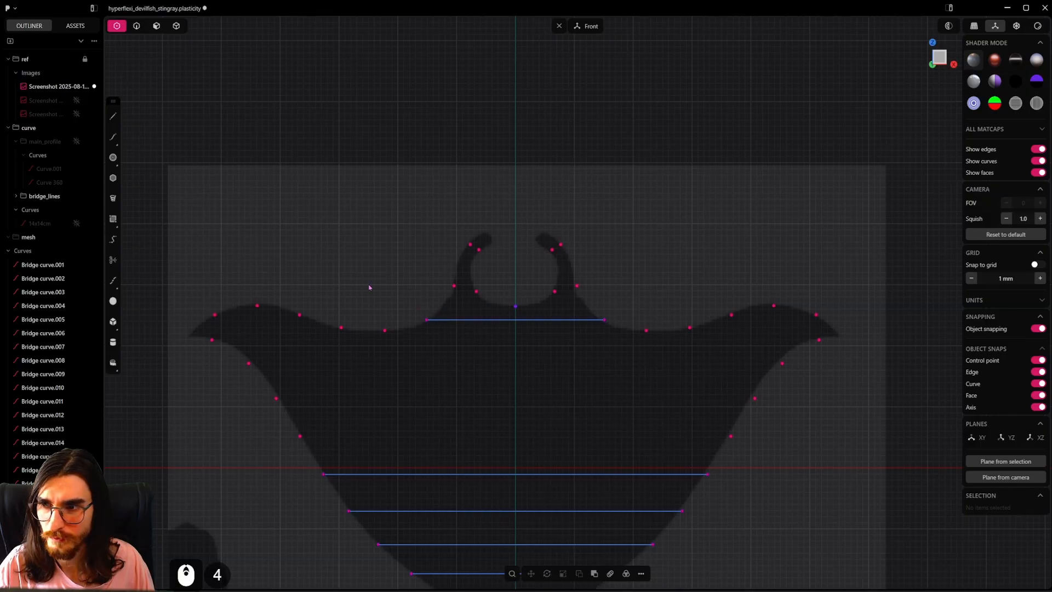
{"action": "scroll", "coordinate": [403, 309], "scroll_direction": "up", "scroll_amount": 4}
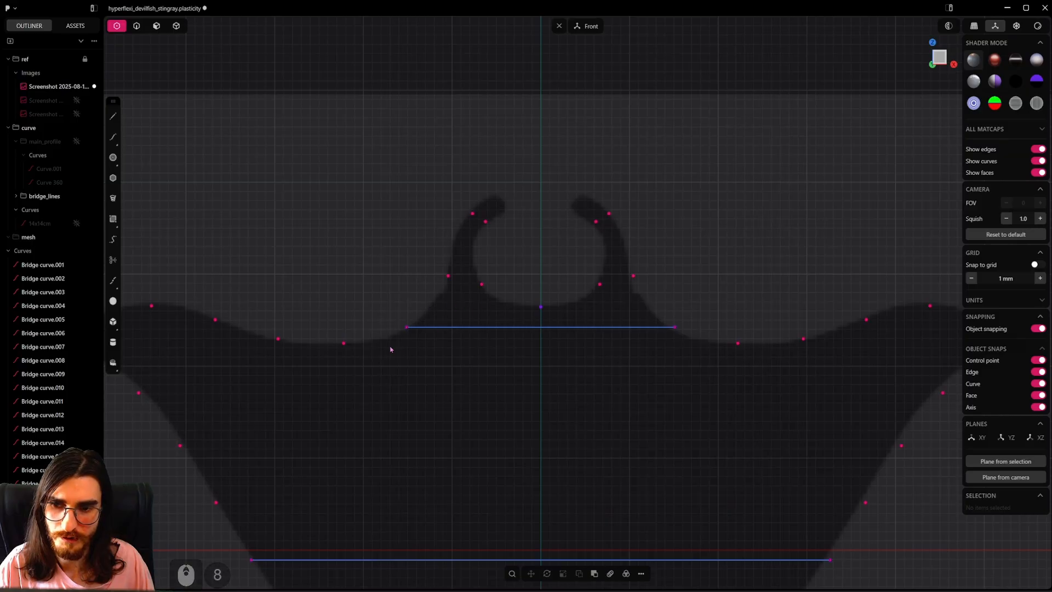
{"action": "scroll", "coordinate": [660, 333], "scroll_direction": "down", "scroll_amount": 3}
{"action": "middle_click_drag", "start_coordinate": [661, 333], "coordinate": [560, 299], "text": "shift"}
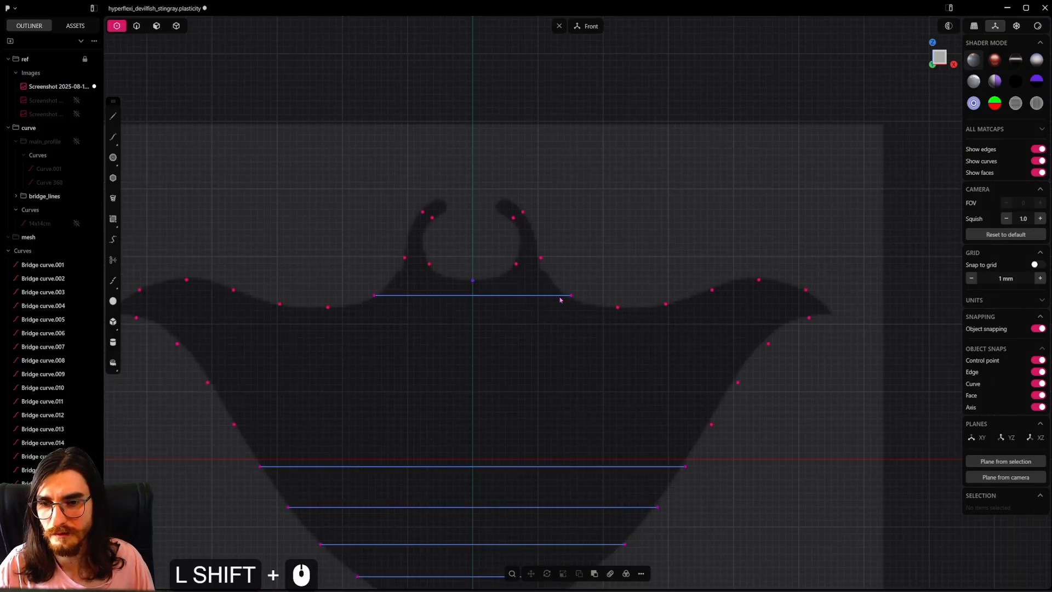
{"action": "left_click", "coordinate": [136, 26]}
{"action": "left_click", "coordinate": [497, 295]}
{"action": "key", "text": "x"}
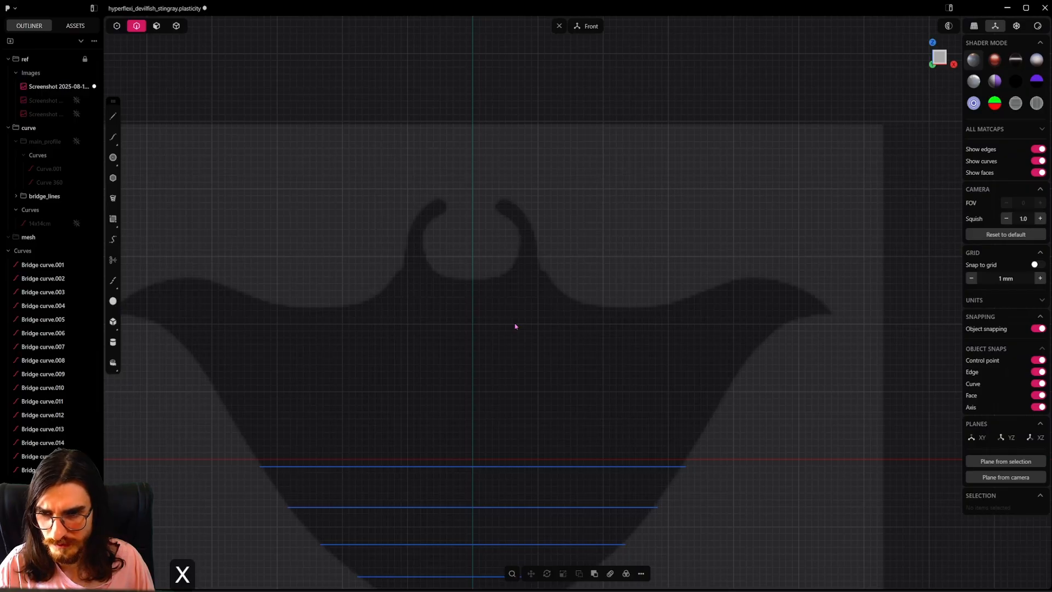
Step: Show the main_profile outline curves over the reference image
{"action": "left_click", "coordinate": [116, 26]}
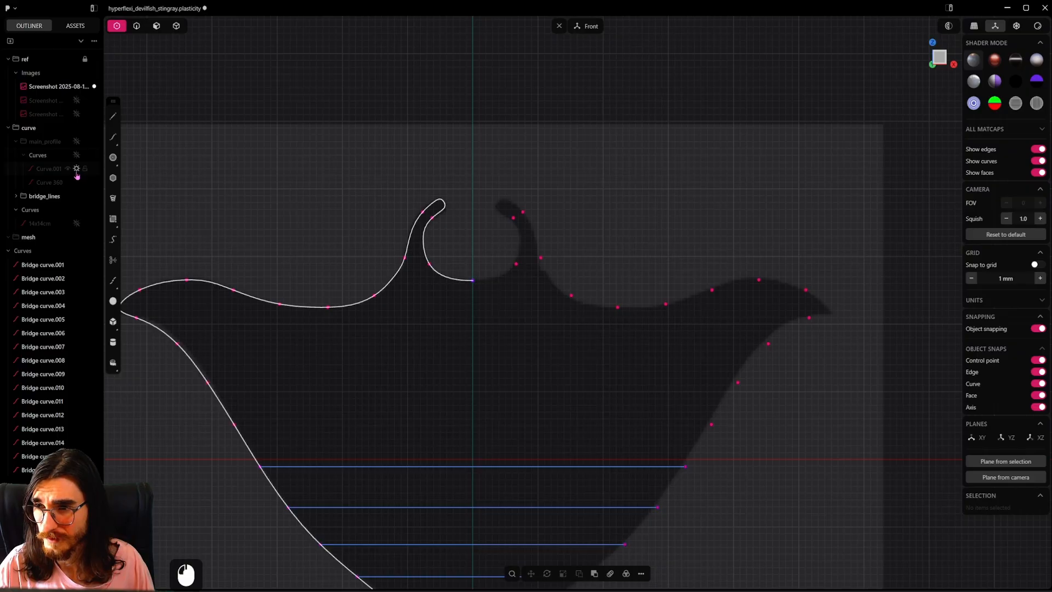
{"action": "left_click", "coordinate": [76, 168]}
{"action": "scroll", "coordinate": [466, 257], "scroll_direction": "up", "scroll_amount": 18}
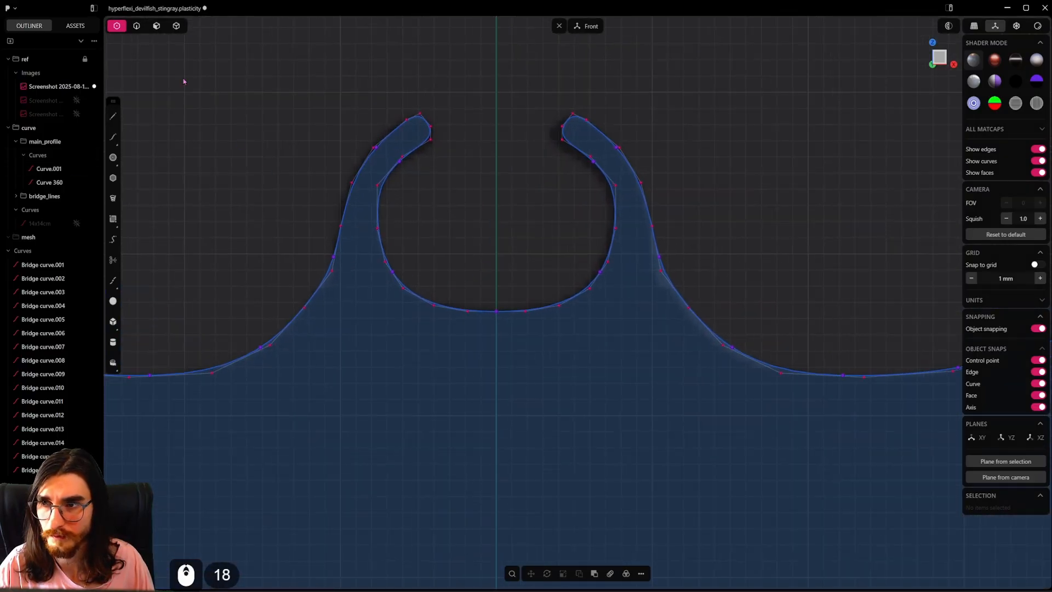
Step: Select the construction line at the right horn's outer base, with point and edge selection both enabled, and view it from the right side
{"action": "left_click", "coordinate": [136, 25]}
{"action": "scroll", "coordinate": [457, 298], "scroll_direction": "down", "scroll_amount": 7}
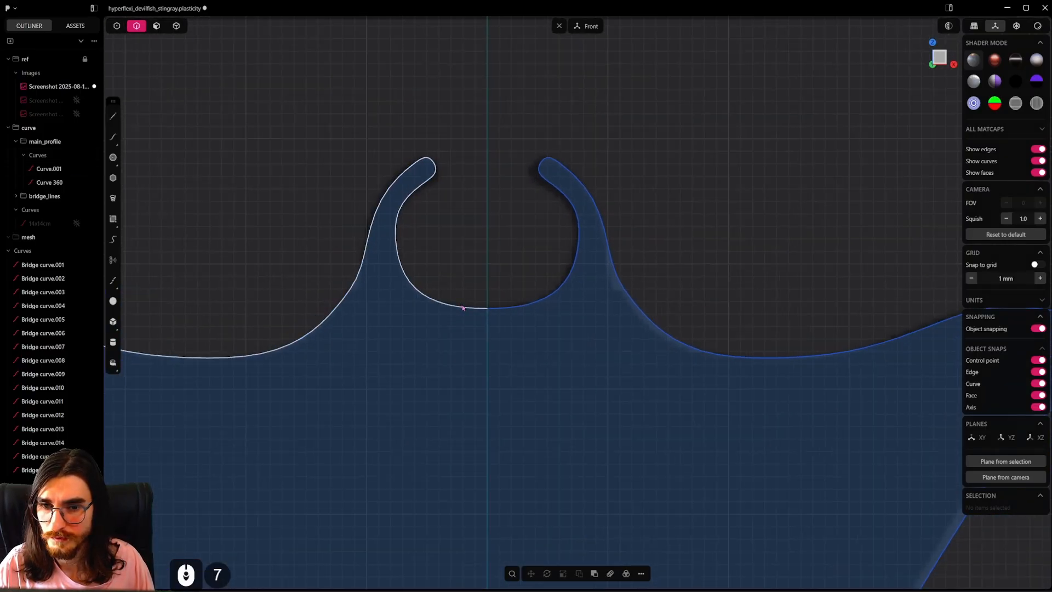
{"action": "middle_click_drag", "start_coordinate": [687, 330], "coordinate": [543, 314], "text": "alt"}
{"action": "left_click", "coordinate": [561, 352]}
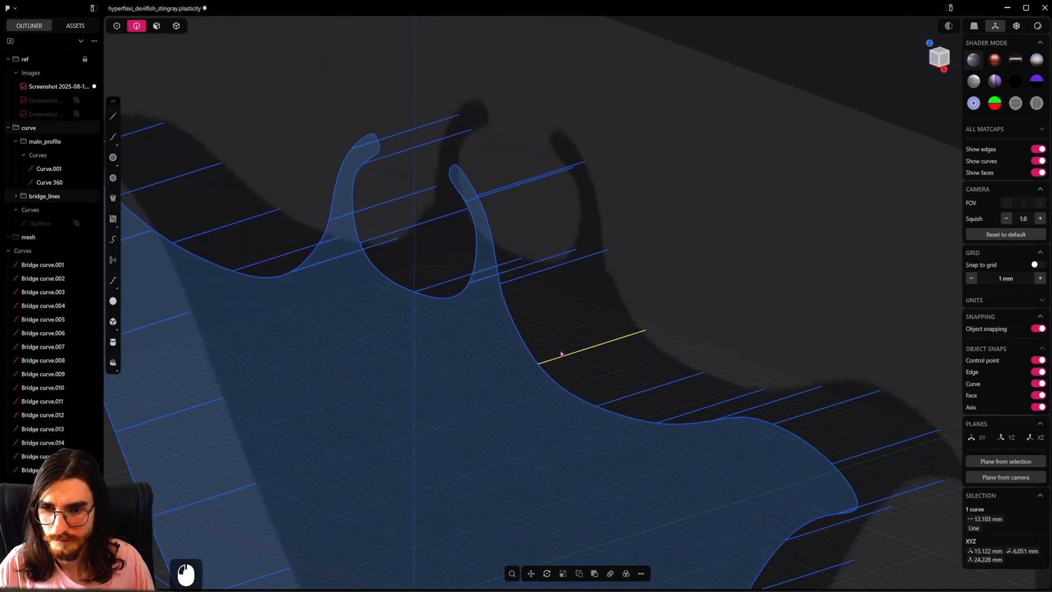
{"action": "left_click", "coordinate": [117, 26], "text": "shift"}
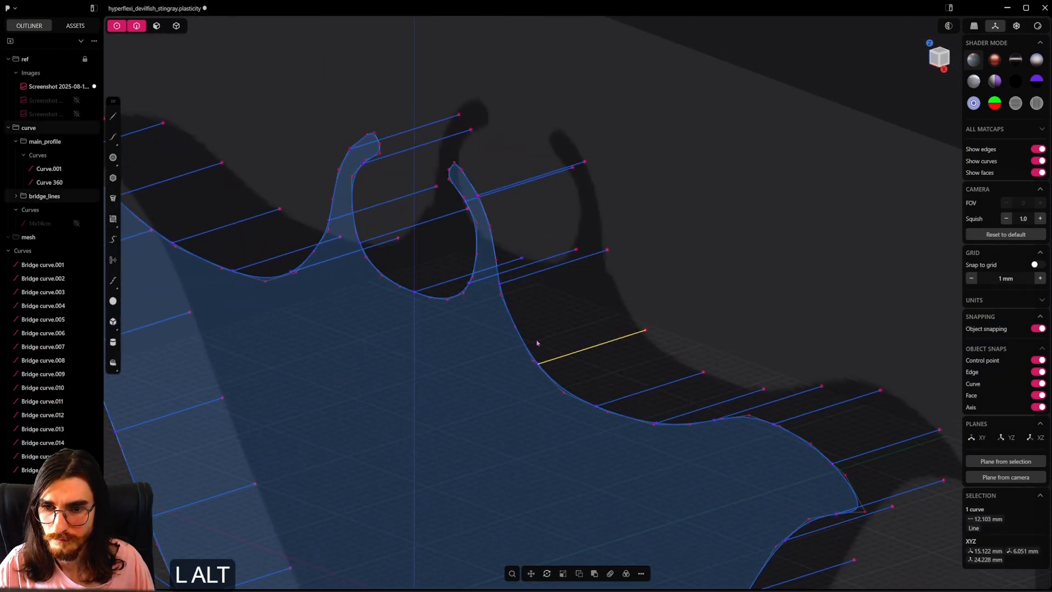
{"action": "middle_click_drag", "start_coordinate": [537, 345], "coordinate": [658, 352], "text": "alt"}
{"action": "middle_click_drag", "start_coordinate": [663, 353], "coordinate": [823, 366], "text": "alt"}
{"action": "middle_click_drag", "start_coordinate": [609, 358], "coordinate": [648, 378], "text": "shift"}
{"action": "left_click", "coordinate": [541, 378]}
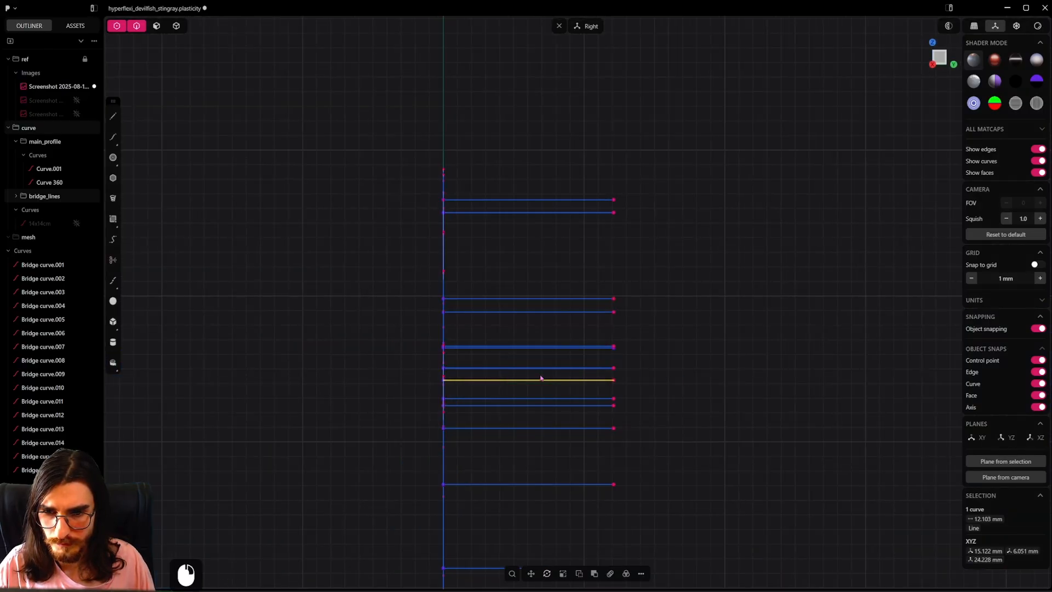
Step: Try to set the selected line's move pivot at its end on the profile outline
{"action": "scroll", "coordinate": [536, 392], "scroll_direction": "up", "scroll_amount": 7}
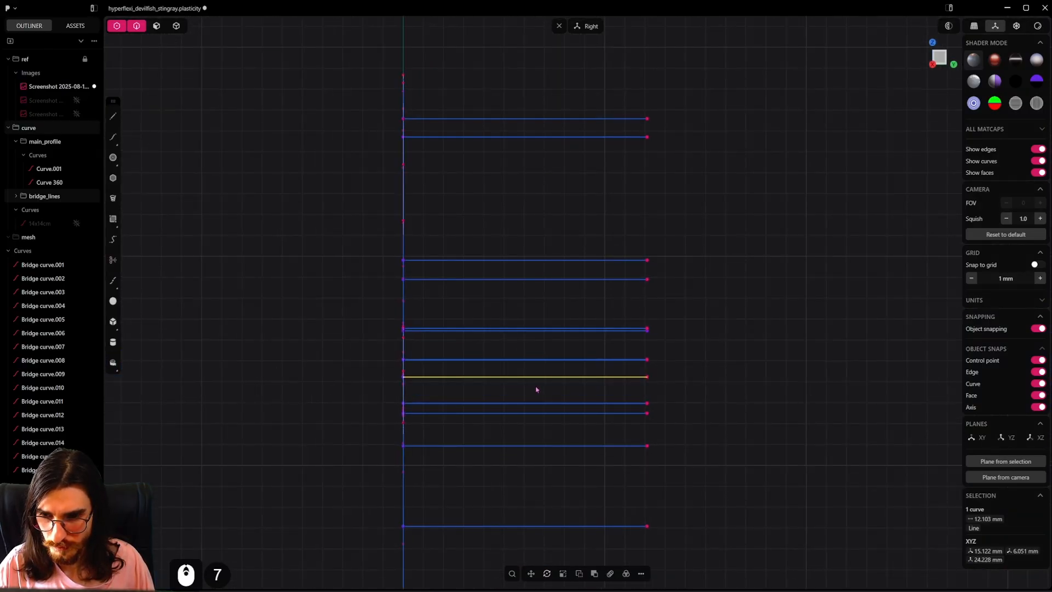
{"action": "key", "text": "g"}
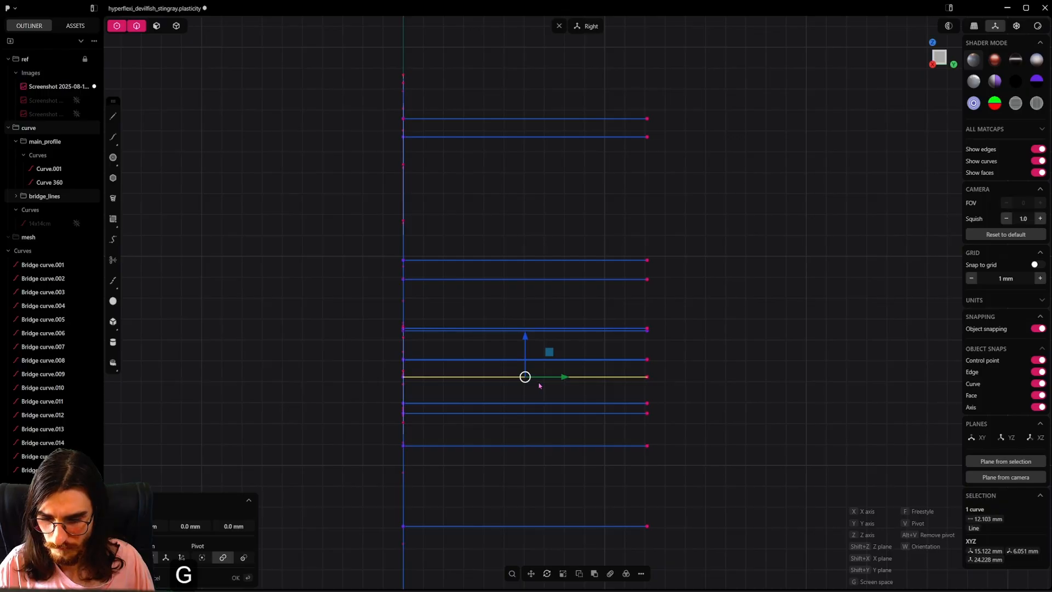
{"action": "key", "text": "v"}
{"action": "left_click", "coordinate": [403, 377]}
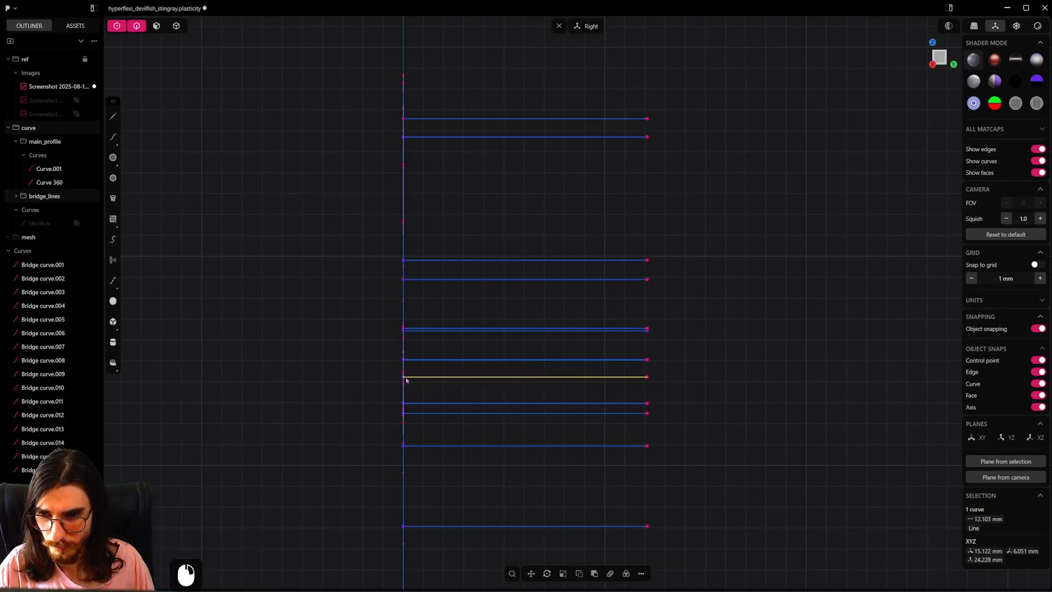
{"action": "scroll", "coordinate": [439, 381], "scroll_direction": "down", "scroll_amount": 6}
{"action": "key", "text": "g"}
{"action": "left_click", "coordinate": [433, 382]}
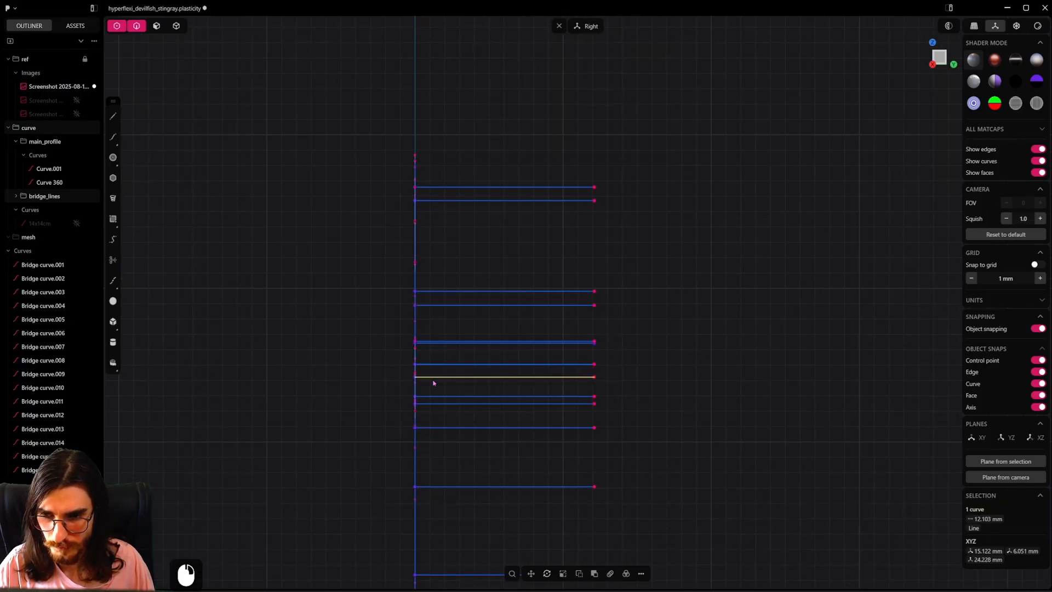
Step: In the front view, duplicate the selected line and snap the copy onto the right outline slightly higher, at about X 13.1 mm, Z 25.9 mm
{"action": "middle_click_drag", "start_coordinate": [400, 387], "coordinate": [598, 387], "text": "alt"}
{"action": "scroll", "coordinate": [600, 389], "scroll_direction": "up", "scroll_amount": 5, "text": "alt"}
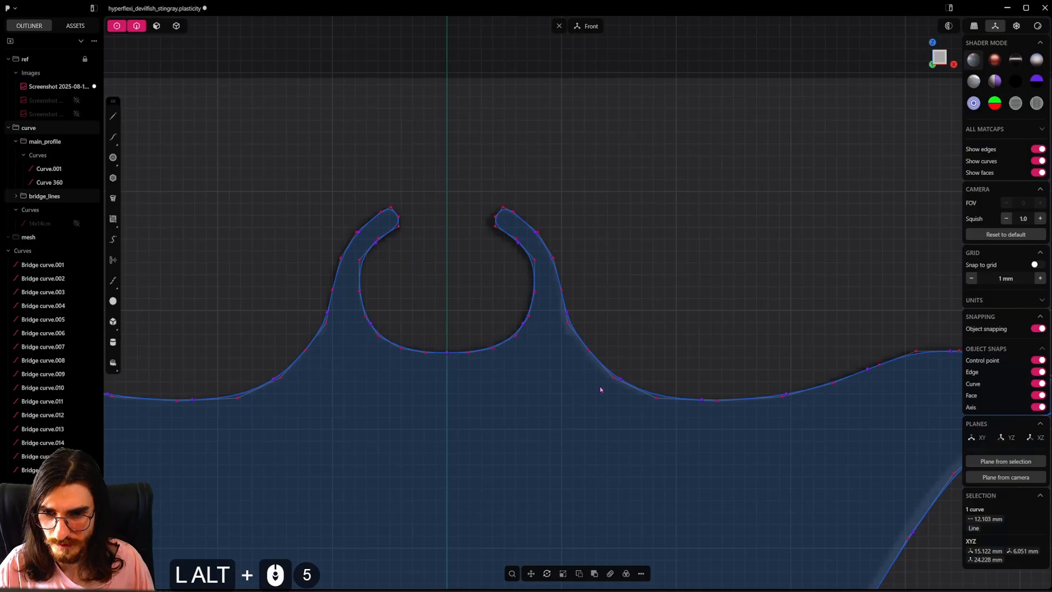
{"action": "left_click", "coordinate": [117, 26]}
{"action": "scroll", "coordinate": [650, 322], "scroll_direction": "down", "scroll_amount": 5, "text": "alt"}
{"action": "middle_click_drag", "start_coordinate": [624, 334], "coordinate": [723, 376], "text": "alt"}
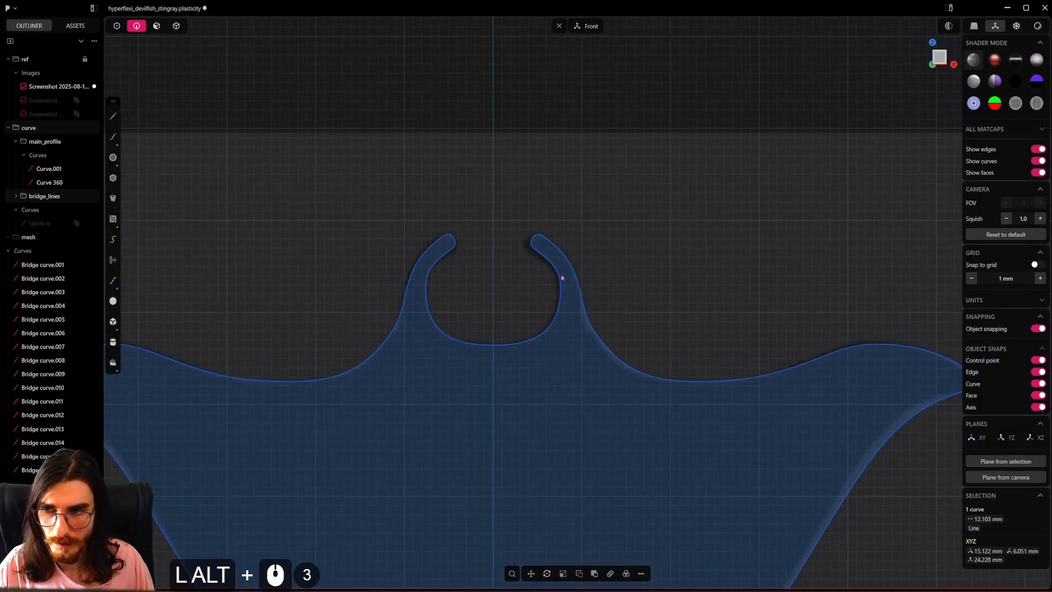
{"action": "key", "text": "1"}
{"action": "scroll", "coordinate": [638, 323], "scroll_direction": "up", "scroll_amount": 2}
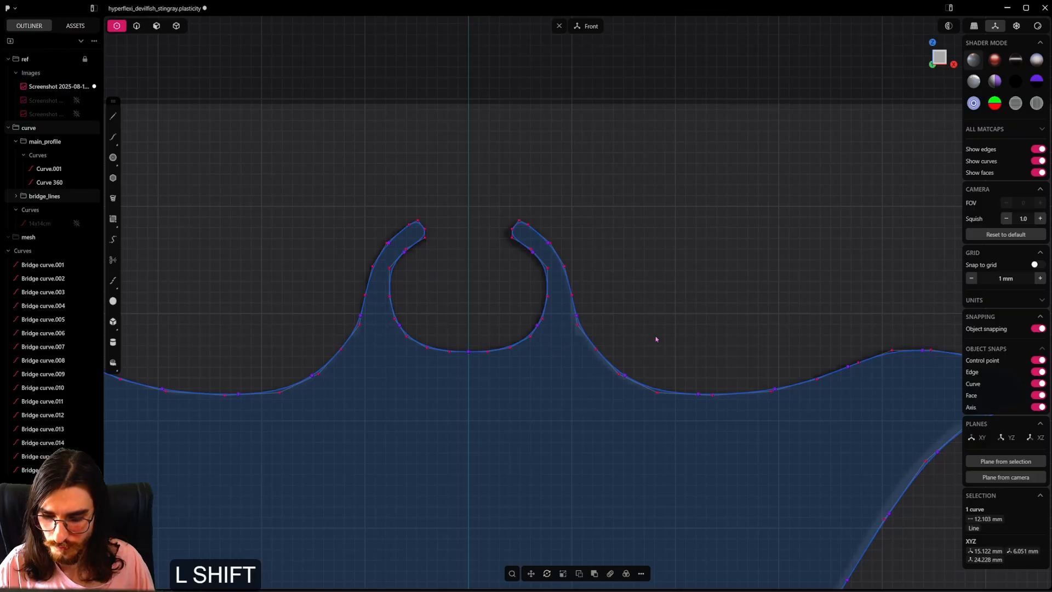
{"action": "key", "text": "shift+d"}
{"action": "key", "text": "g"}
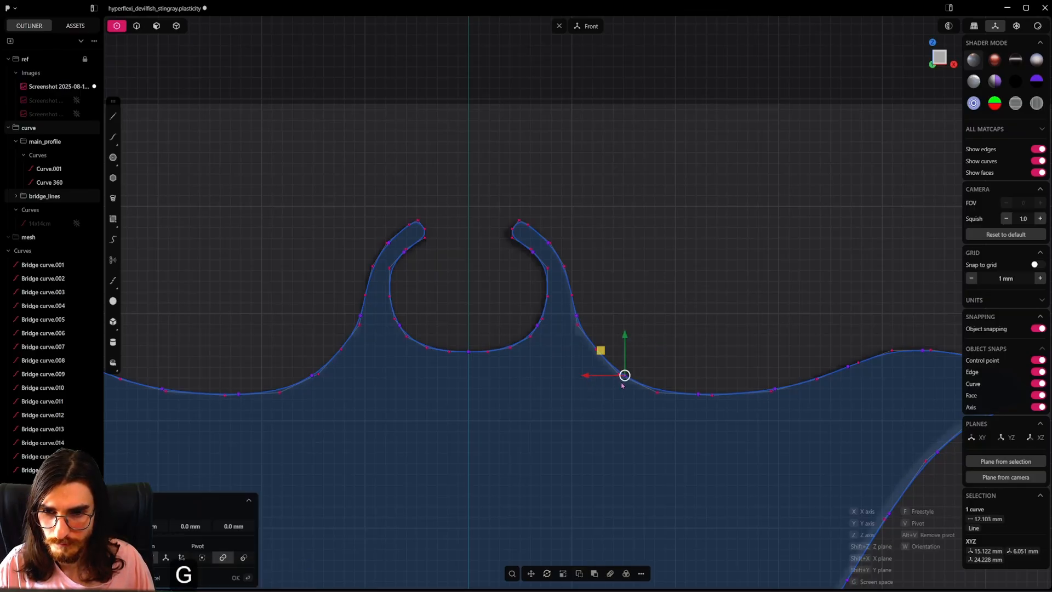
{"action": "key", "text": "g"}
{"action": "key", "text": "ctrl"}
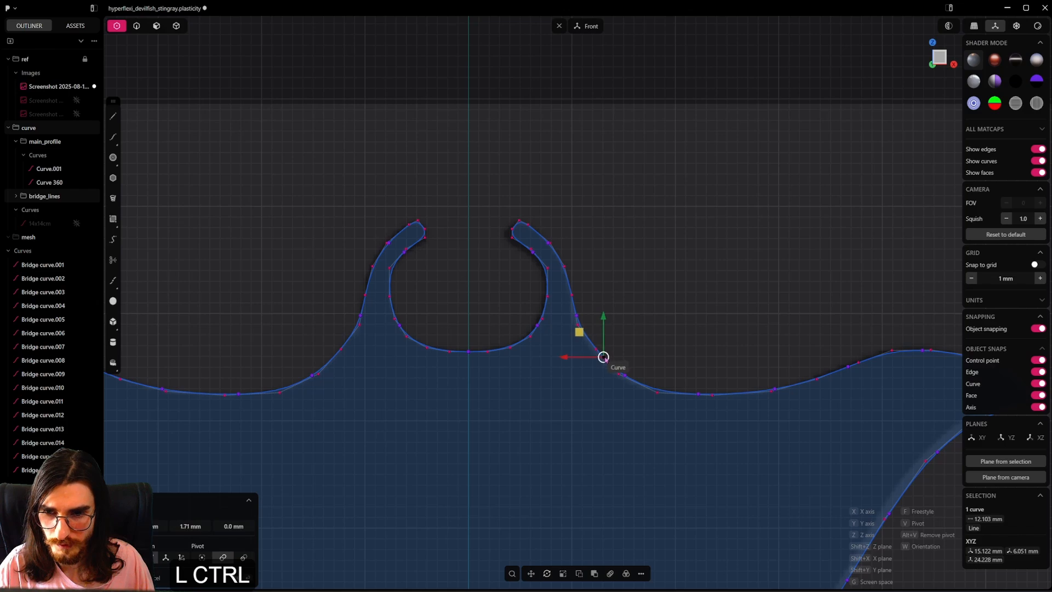
{"action": "left_click", "coordinate": [603, 358], "text": "ctrl"}
Step: Duplicate the line again and snap the copy onto the outline toward the right wing, at about X 17.5 mm, Z 23.1 mm
{"action": "key", "text": "ctrl+shift+d"}
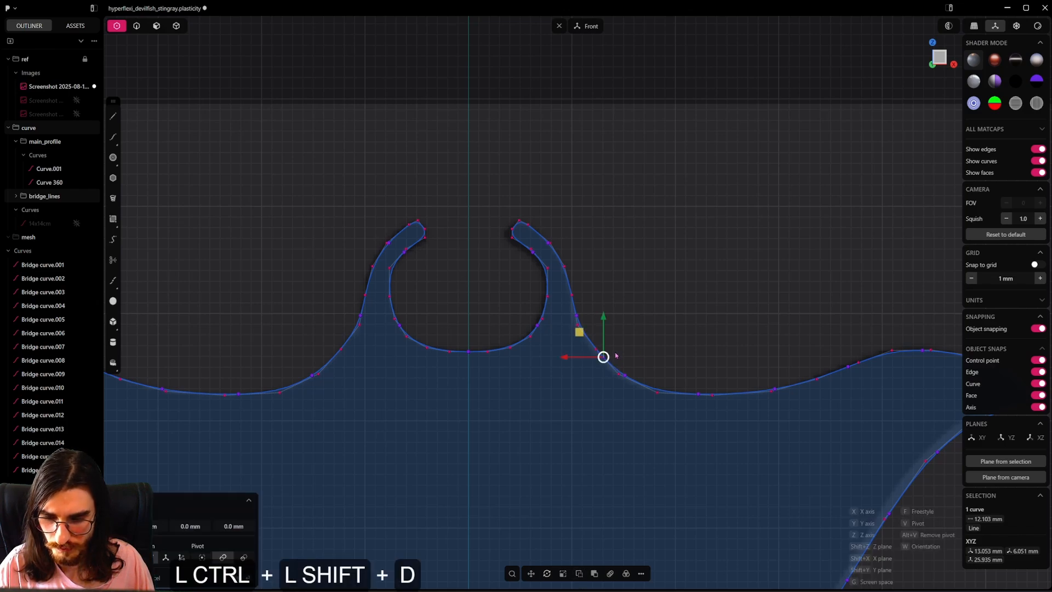
{"action": "key", "text": "ctrl+g"}
{"action": "key", "text": "ctrl+g"}
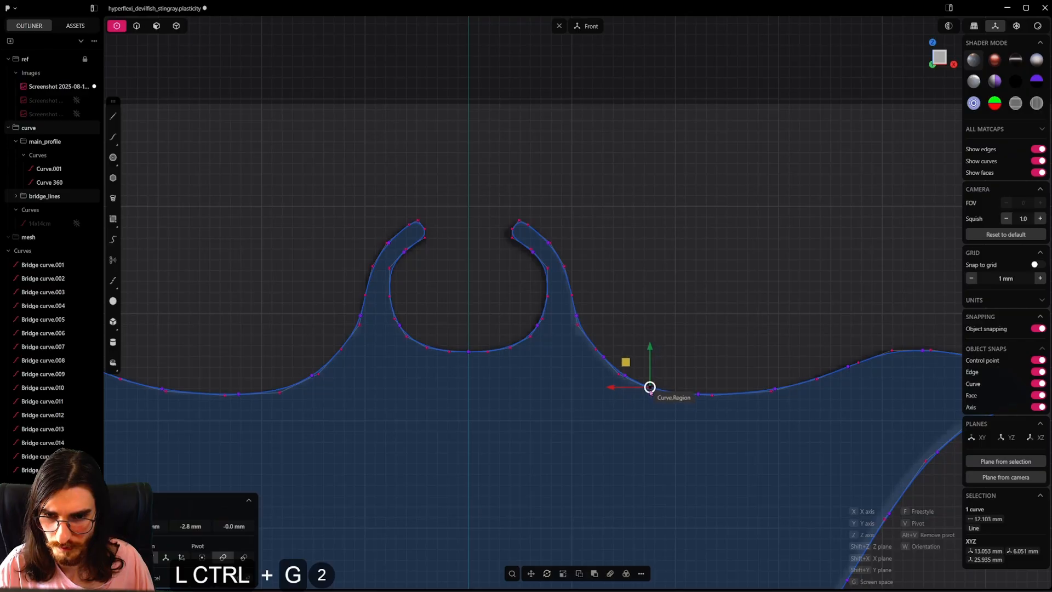
{"action": "left_click", "coordinate": [649, 388], "text": "ctrl"}
Step: Duplicate the line once more and snap the copy onto the outline near the right horn's base, at about X 11.7 mm, Z 27.5 mm
{"action": "scroll", "coordinate": [683, 334], "scroll_direction": "down", "scroll_amount": 8}
{"action": "scroll", "coordinate": [632, 343], "scroll_direction": "up", "scroll_amount": 9}
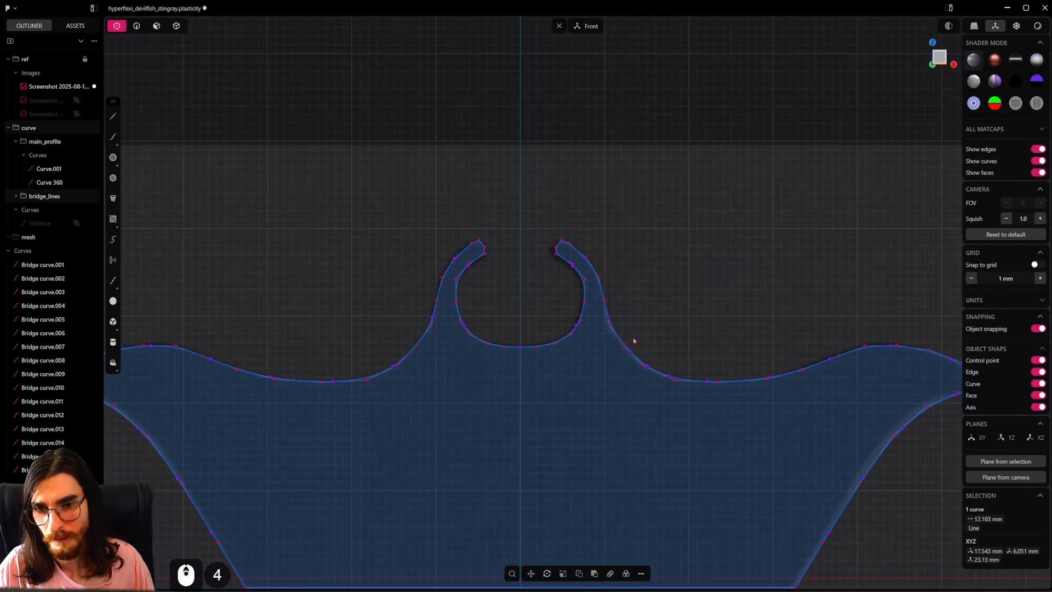
{"action": "key", "text": "shift+d"}
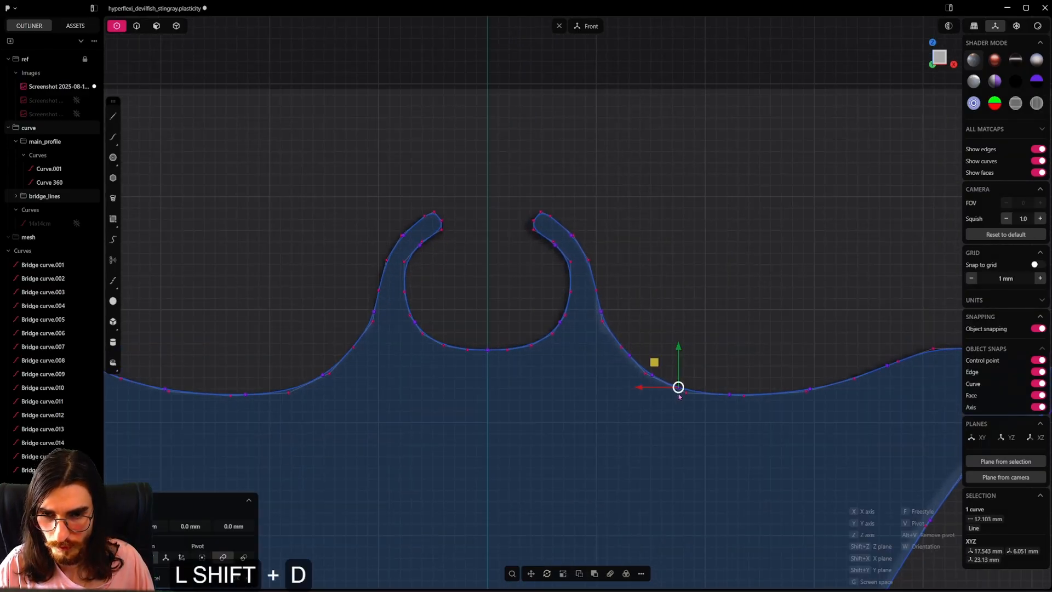
{"action": "left_click", "coordinate": [614, 343], "text": "ctrl"}
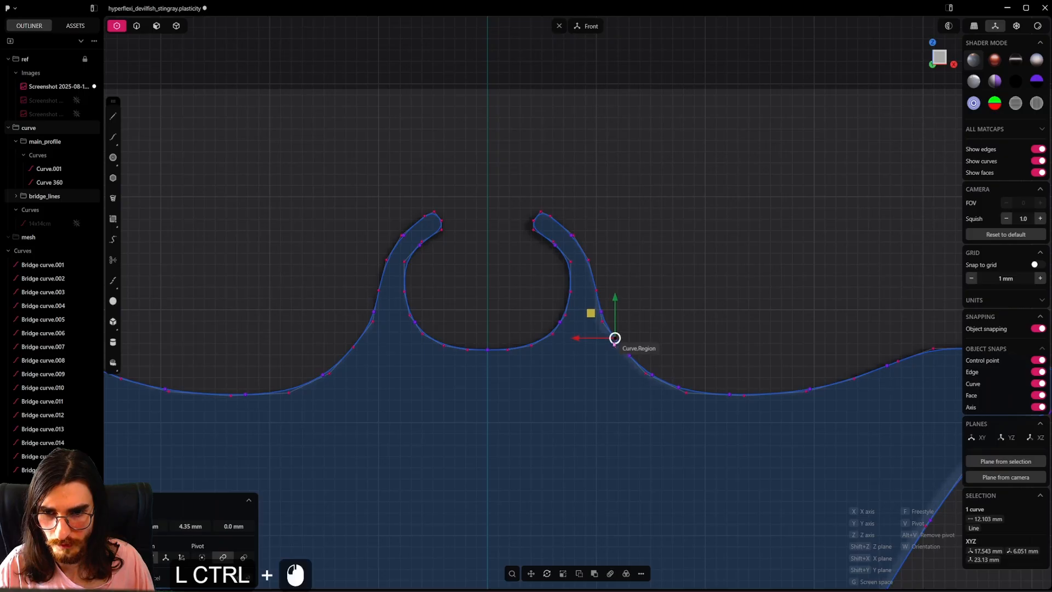
Step: Switch to edge selection and hide the main_profile outline curves
{"action": "scroll", "coordinate": [634, 312], "scroll_direction": "down", "scroll_amount": 5}
{"action": "key", "text": "2"}
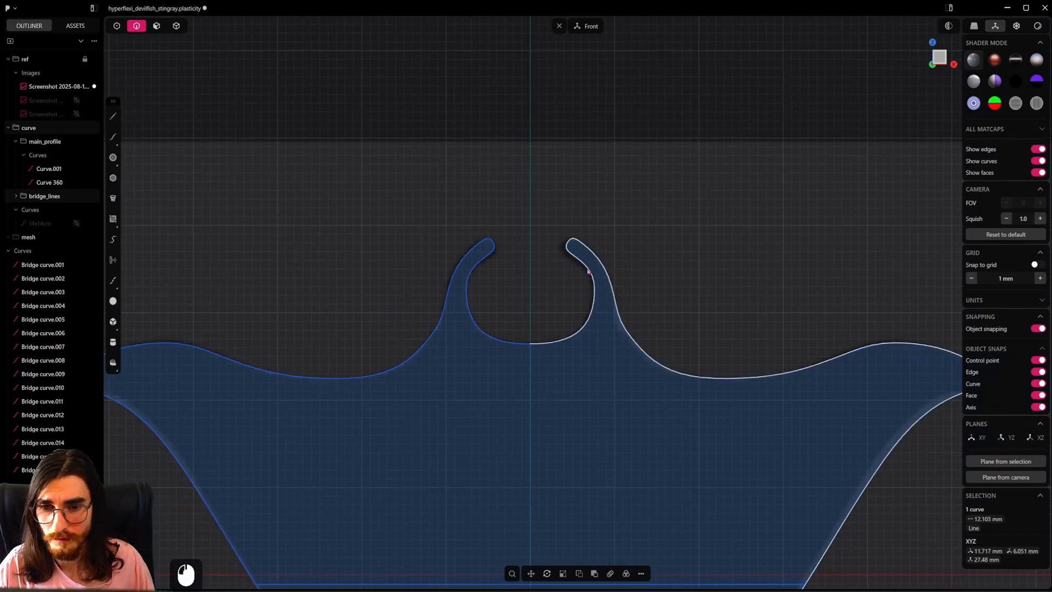
{"action": "double_click", "coordinate": [625, 323]}
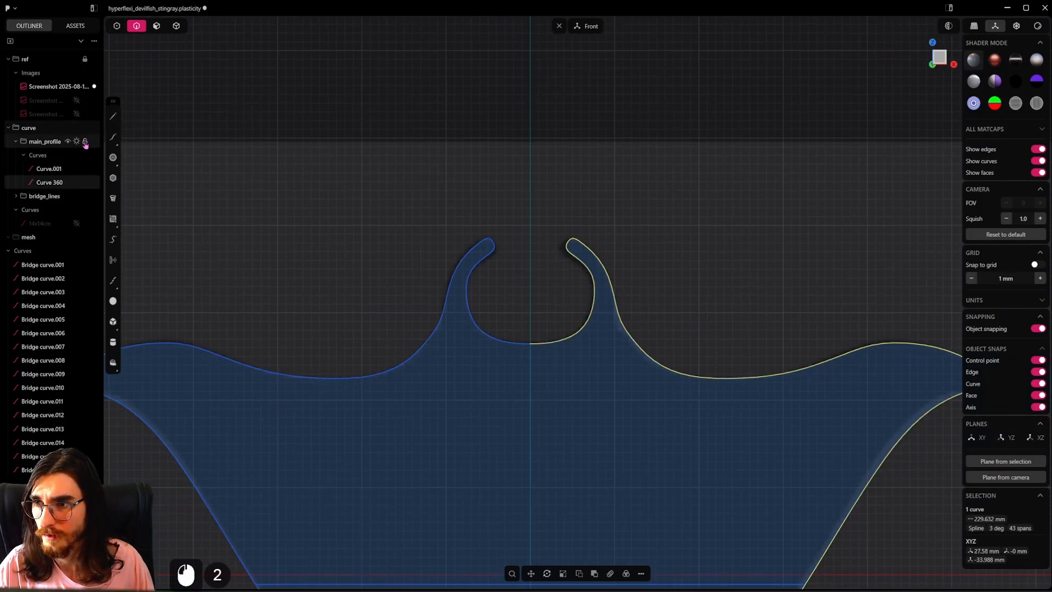
{"action": "left_click", "coordinate": [77, 142]}
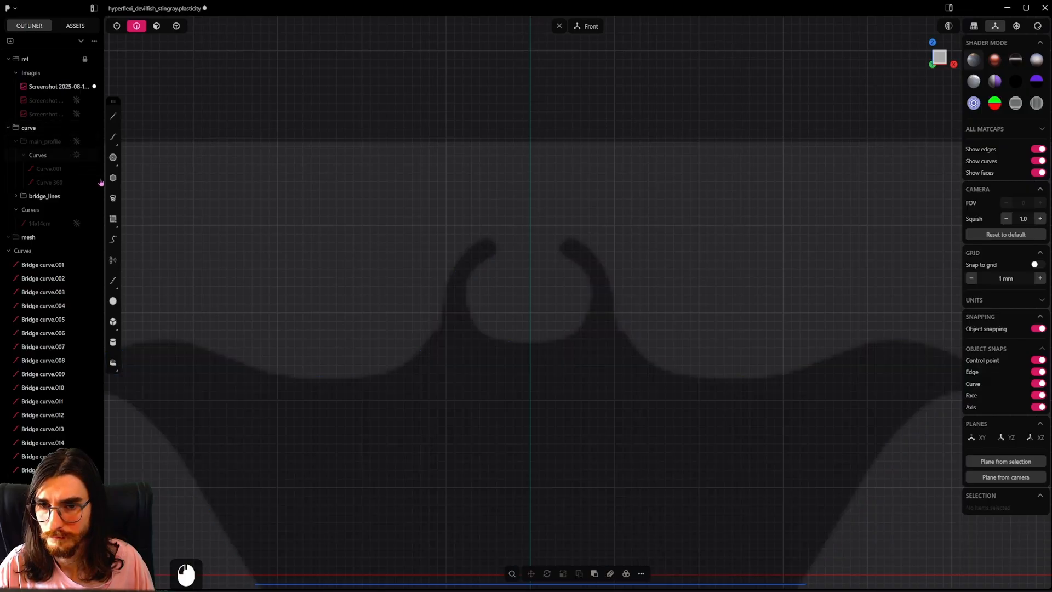
Step: In control point selection, select the front endpoints of the three extra construction lines beside the right horn's base
{"action": "key", "text": "1"}
{"action": "key", "text": "2"}
{"action": "scroll", "coordinate": [652, 337], "scroll_direction": "down", "scroll_amount": 9}
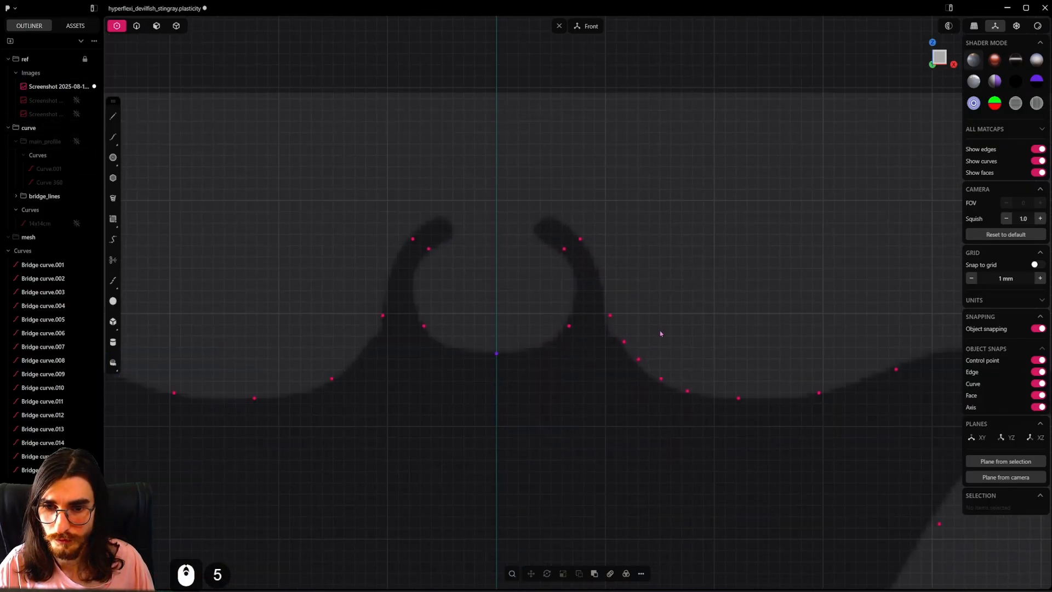
{"action": "left_click", "coordinate": [637, 341]}
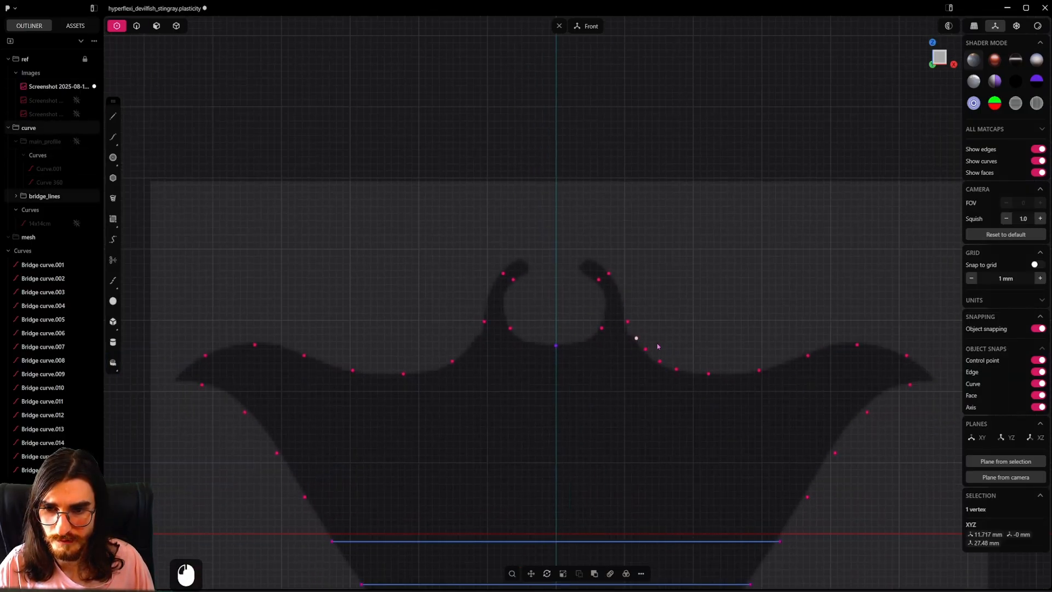
{"action": "left_click", "coordinate": [646, 349], "text": "shift"}
{"action": "left_click", "coordinate": [677, 369], "text": "shift"}
{"action": "left_click", "coordinate": [677, 369], "text": "shift"}
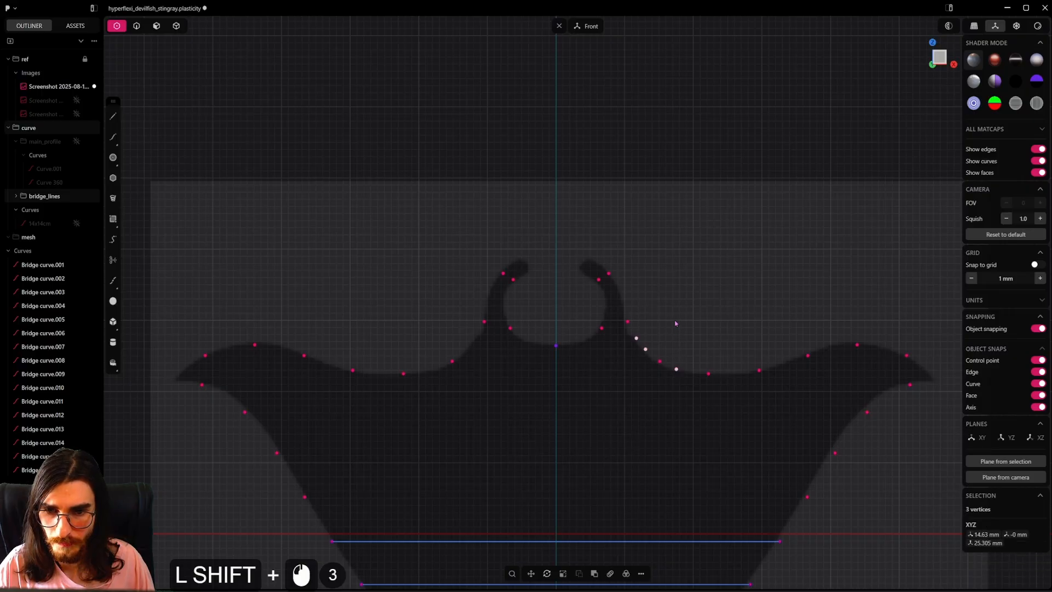
Step: Convert the endpoint selection to its three construction lines and mirror them across the X plane to the left side
{"action": "scroll", "coordinate": [672, 332], "scroll_direction": "down", "scroll_amount": 10}
{"action": "key", "text": "alt"}
{"action": "left_click", "coordinate": [137, 25]}
{"action": "scroll", "coordinate": [679, 306], "scroll_direction": "up", "scroll_amount": 15}
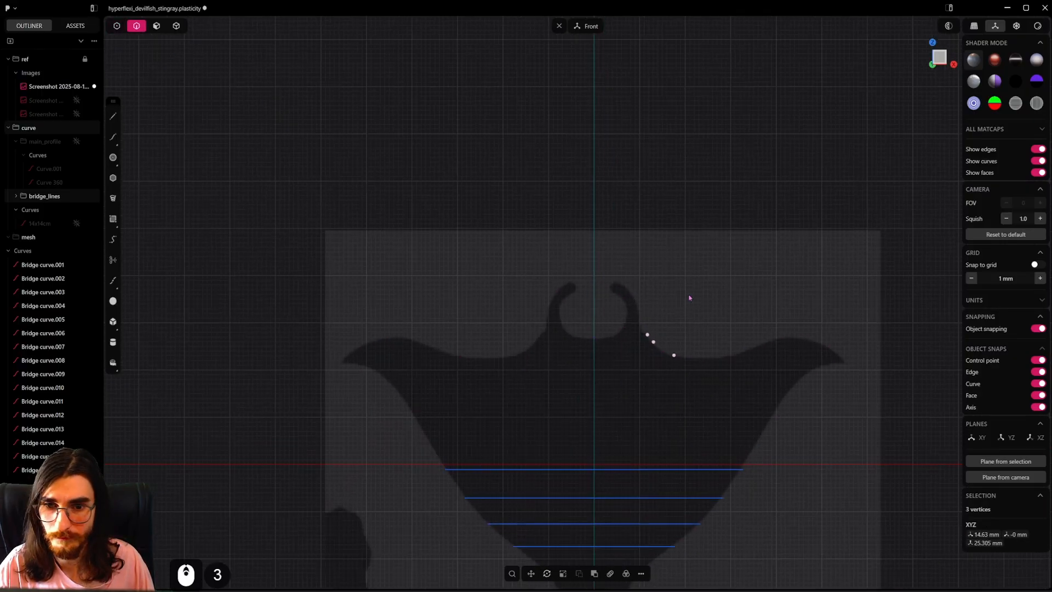
{"action": "left_click", "coordinate": [691, 385]}
{"action": "left_click", "coordinate": [679, 403], "text": "shift"}
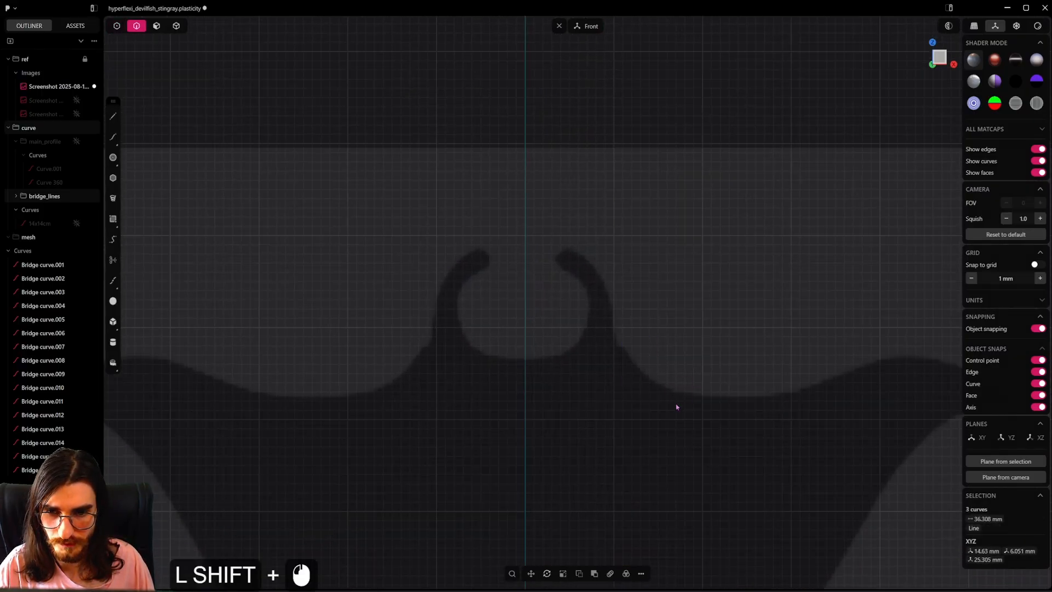
{"action": "middle_click_drag", "start_coordinate": [679, 404], "coordinate": [848, 360]}
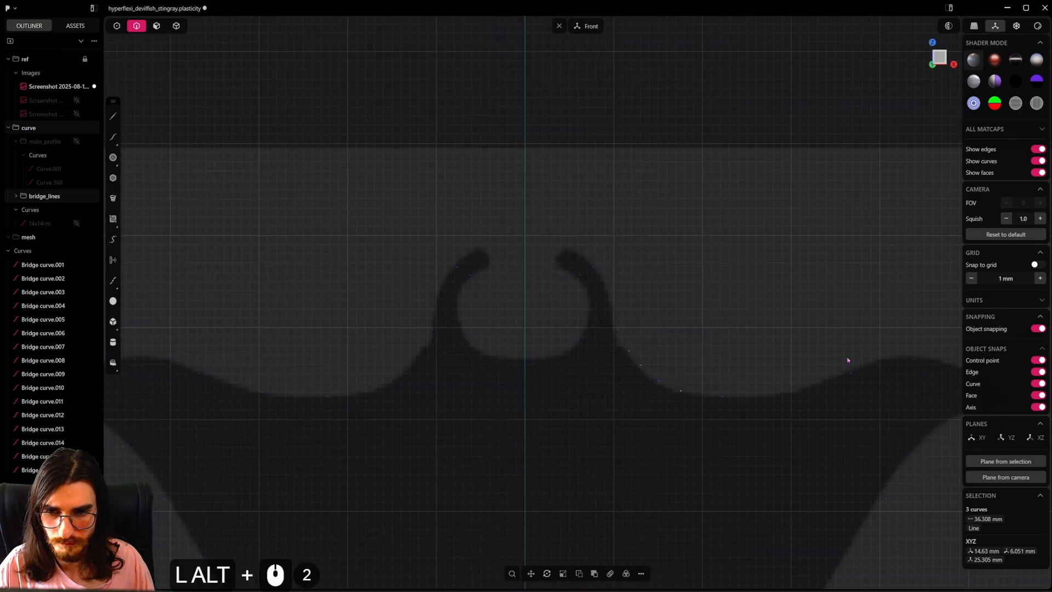
{"action": "scroll", "coordinate": [697, 355], "scroll_direction": "down", "scroll_amount": 7}
{"action": "key", "text": "alt+x"}
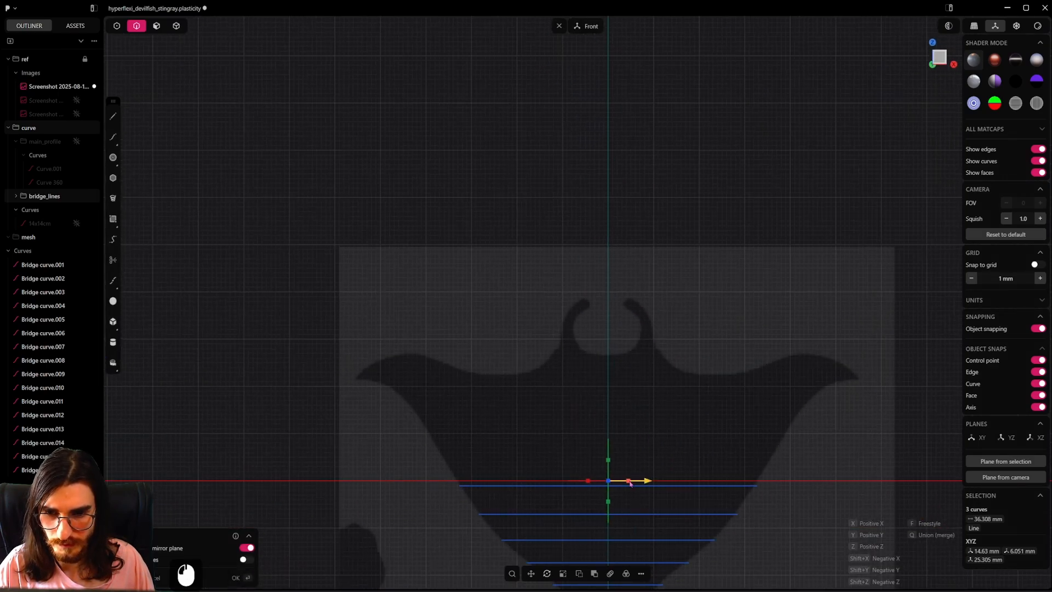
{"action": "left_click", "coordinate": [625, 371]}
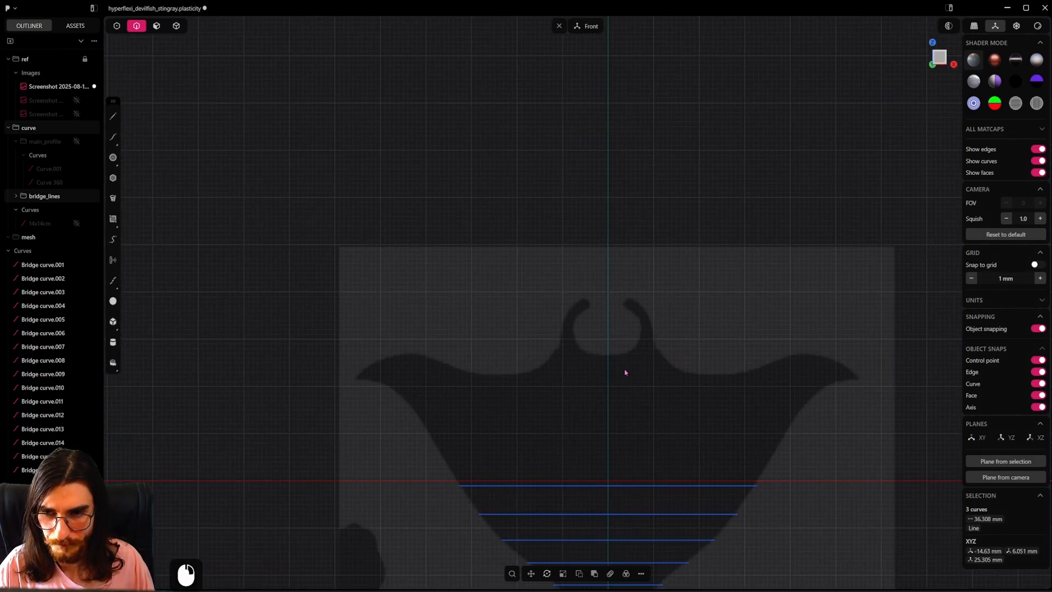
Step: Bridge the mirrored pair of line endpoints below the horns, at about Z 24.2 mm, with G1 continuity at both ends
{"action": "scroll", "coordinate": [624, 371], "scroll_direction": "up", "scroll_amount": 5}
{"action": "left_click", "coordinate": [117, 25]}
{"action": "scroll", "coordinate": [592, 368], "scroll_direction": "up", "scroll_amount": 7}
{"action": "mouse_move", "coordinate": [592, 369]}
{"action": "middle_mouse_down", "text": "shift"}
{"action": "mouse_move", "coordinate": [645, 343]}
{"action": "mouse_move", "coordinate": [526, 352]}
{"action": "mouse_move", "coordinate": [564, 307]}
{"action": "mouse_move", "coordinate": [598, 315]}
{"action": "mouse_move", "coordinate": [597, 362]}
{"action": "middle_mouse_up", "text": "shift"}
{"action": "scroll", "coordinate": [594, 350], "scroll_direction": "down", "scroll_amount": 3}
{"action": "left_click", "coordinate": [600, 368]}
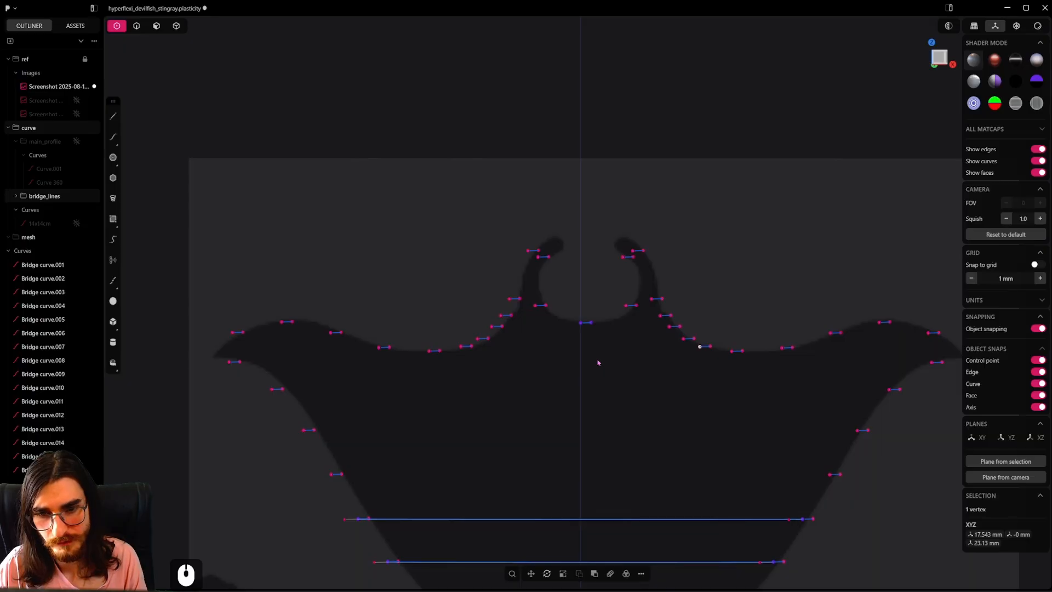
{"action": "left_click", "coordinate": [683, 339]}
{"action": "left_click", "coordinate": [479, 339], "text": "shift"}
{"action": "key", "text": "2"}
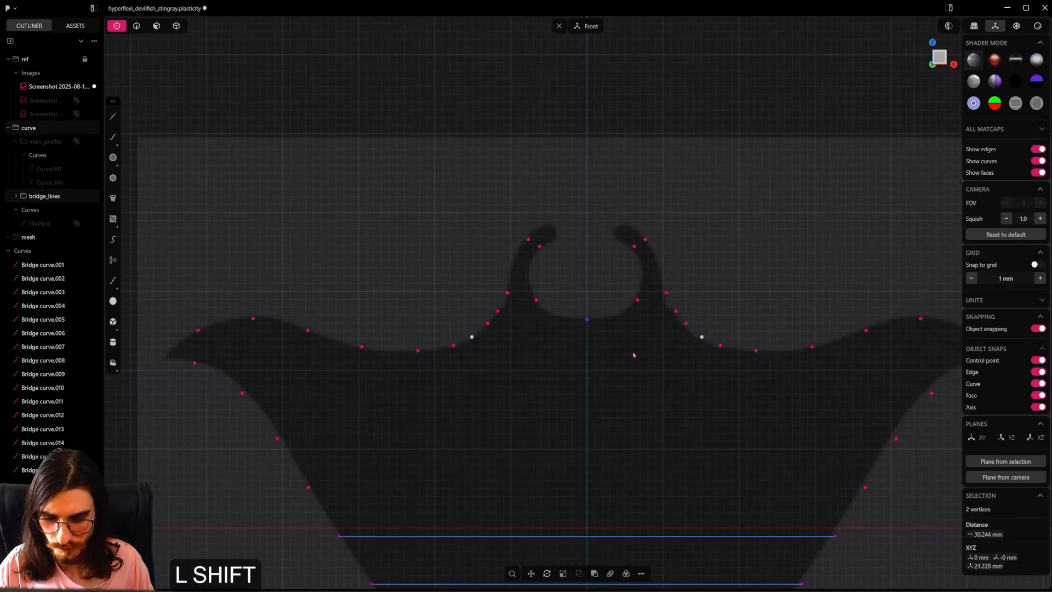
{"action": "key", "text": "shift+b"}
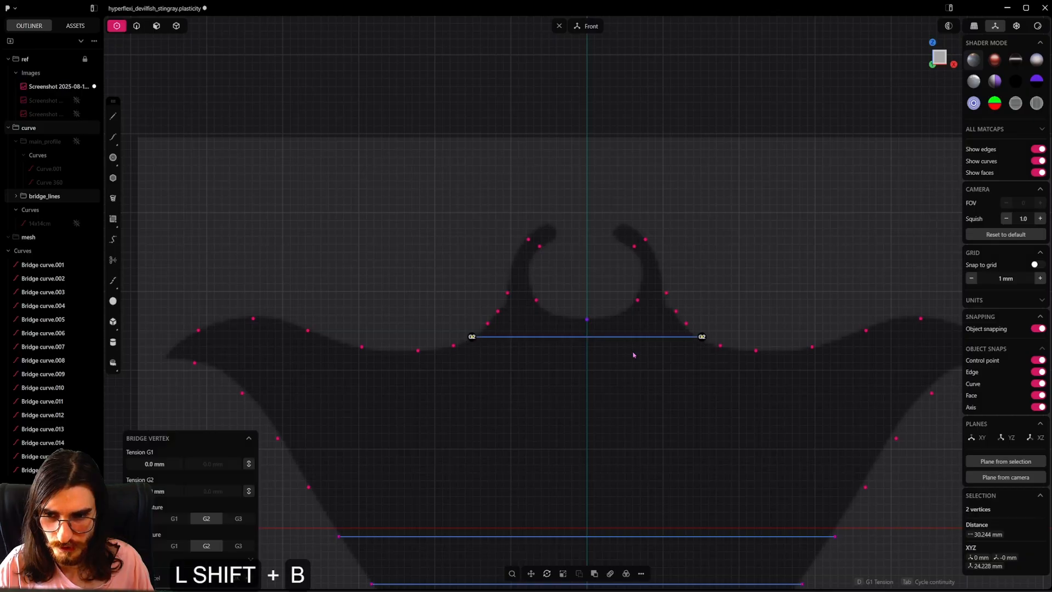
{"action": "key", "text": "Tab"}
{"action": "key", "text": "Tab"}
{"action": "key", "text": "Tab"}
{"action": "middle_click_drag", "start_coordinate": [648, 354], "coordinate": [387, 388], "text": "alt"}
{"action": "key", "text": "g"}
{"action": "left_click", "coordinate": [445, 345]}
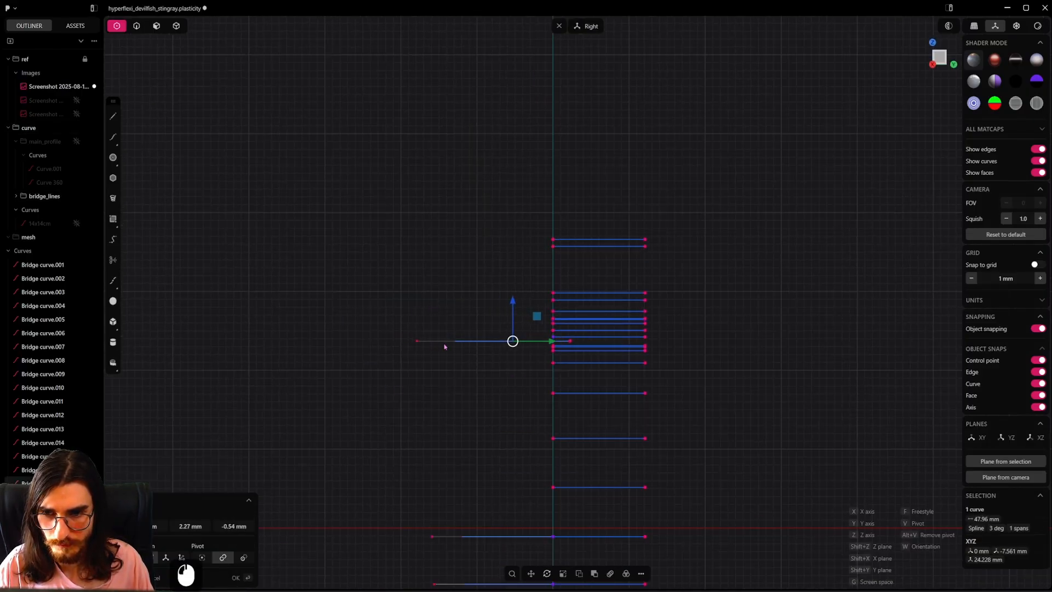
{"action": "key", "text": "ctrl+z"}
Step: In the right view, move the new bridge curve's two inner control points to about Y -13.4 mm
{"action": "left_click_drag", "start_coordinate": [416, 329], "coordinate": [409, 364]}
{"action": "key", "text": "g"}
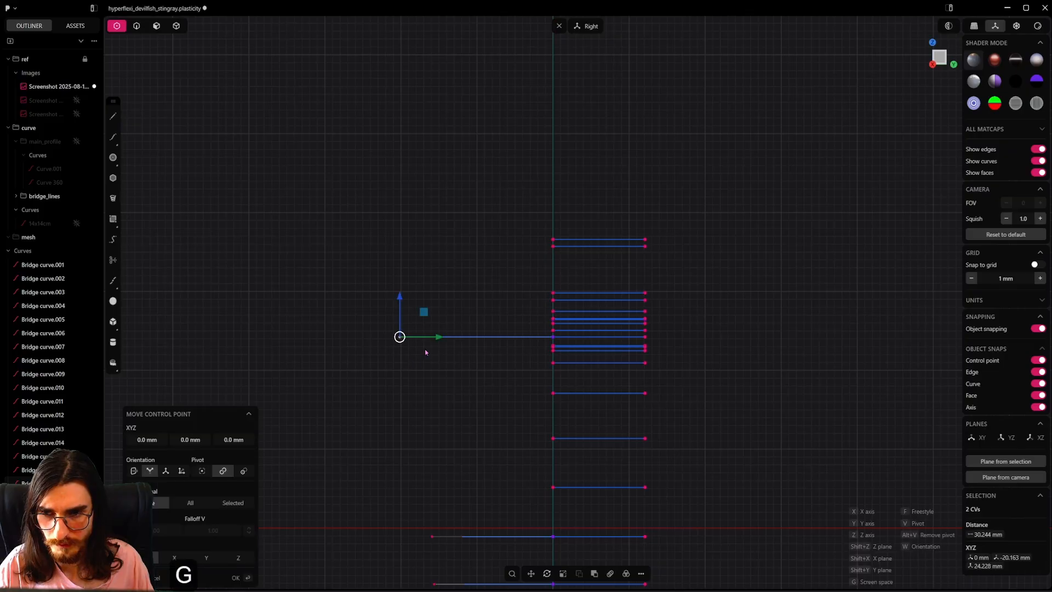
{"action": "left_click", "coordinate": [488, 347]}
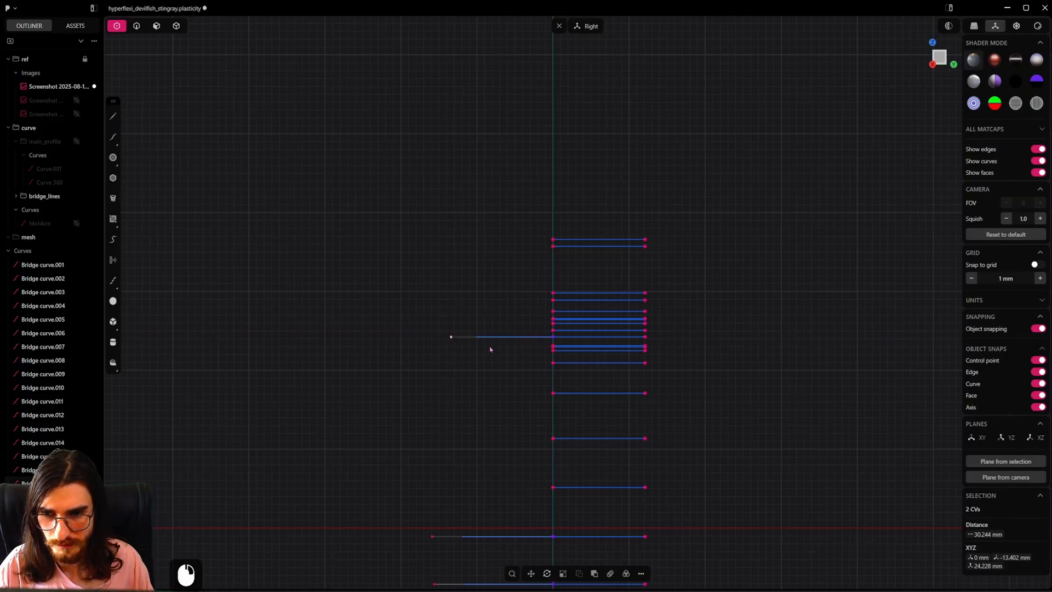
Step: Bridge the next mirrored pair of line endpoints up, at about Z 25.9 mm, with G1 continuity at both ends
{"action": "middle_click_drag", "start_coordinate": [488, 346], "coordinate": [625, 344], "text": "alt"}
{"action": "scroll", "coordinate": [625, 343], "scroll_direction": "up", "scroll_amount": 4}
{"action": "left_click", "coordinate": [538, 325]}
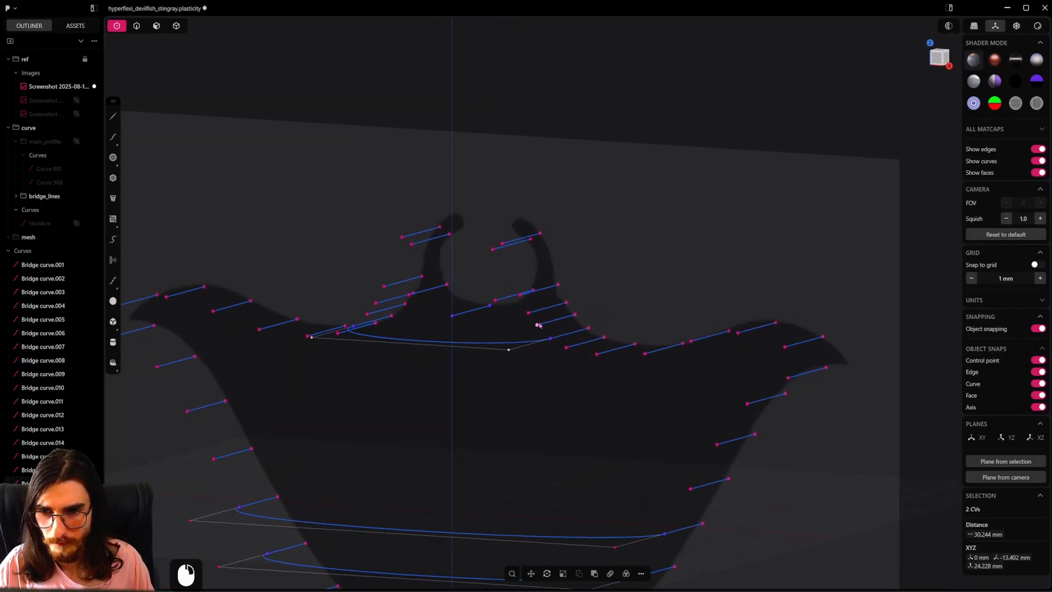
{"action": "left_click", "coordinate": [366, 316], "text": "shift"}
{"action": "middle_click_drag", "start_coordinate": [366, 317], "coordinate": [345, 361], "text": "alt"}
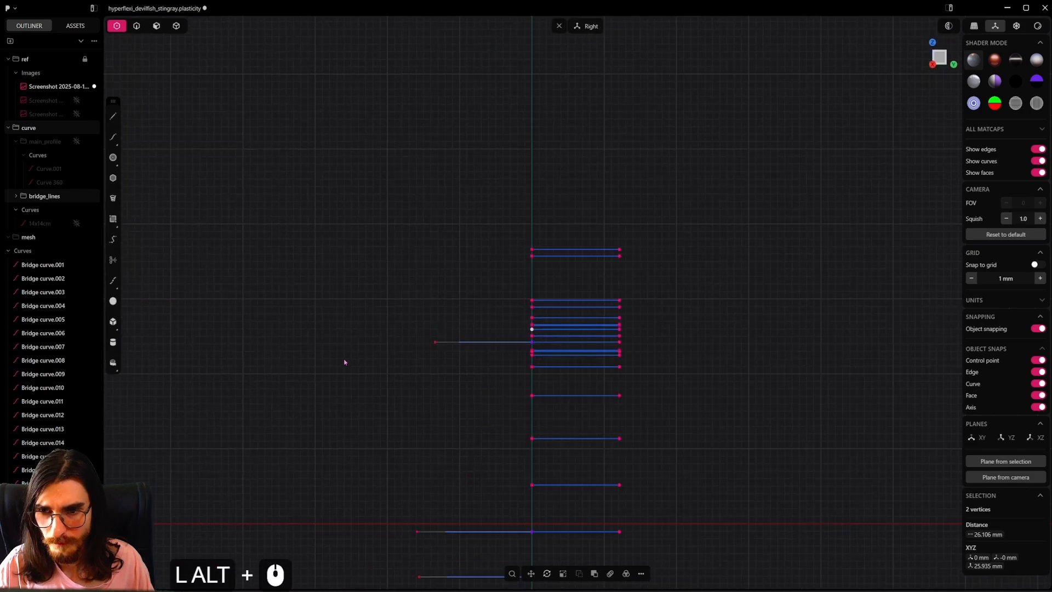
{"action": "scroll", "coordinate": [484, 335], "scroll_direction": "up", "scroll_amount": 3}
{"action": "middle_click_drag", "start_coordinate": [493, 324], "coordinate": [464, 336], "text": "shift"}
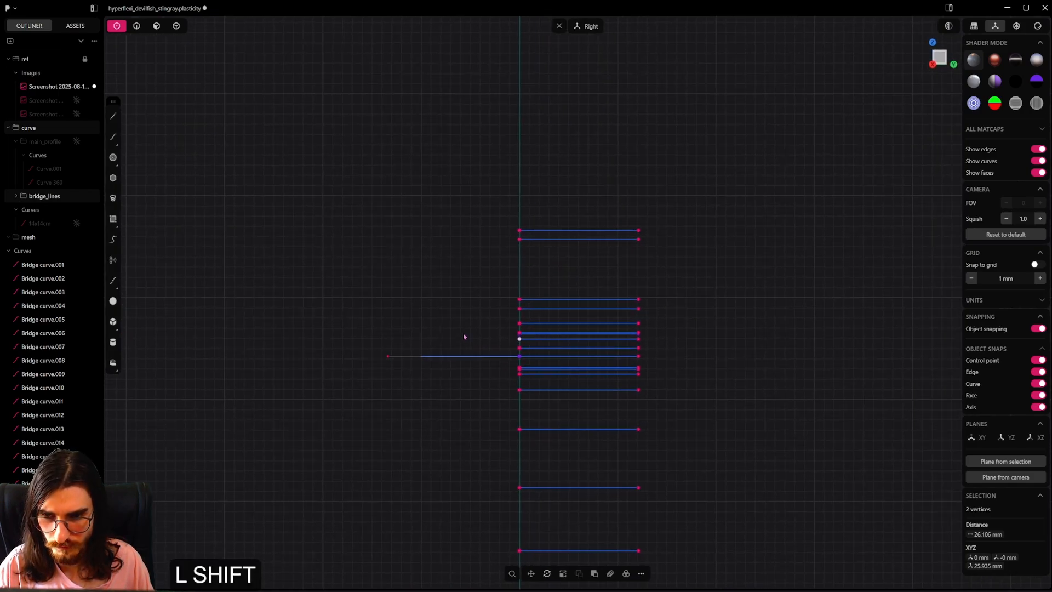
{"action": "key", "text": "shift+b"}
{"action": "key", "text": "Tab"}
{"action": "key", "text": "Tab"}
{"action": "key", "text": "Tab"}
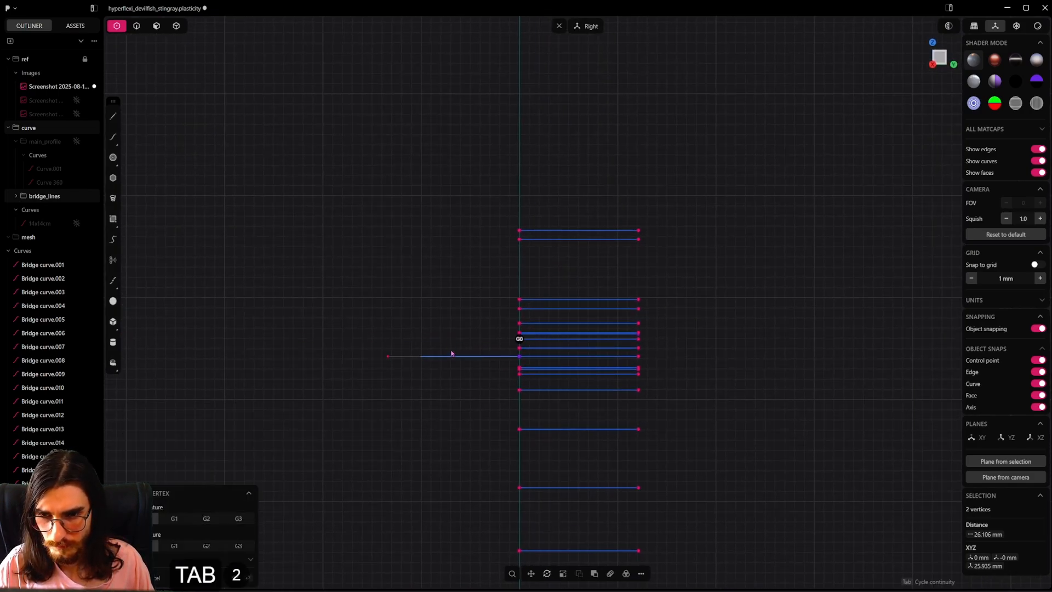
{"action": "left_click_drag", "start_coordinate": [353, 343], "coordinate": [434, 343]}
{"action": "right_click", "coordinate": [451, 283]}
Step: In the right view, move the upper bridge curve's two inner control points outward along Y, stopping short of the lower bridge's points
{"action": "scroll", "coordinate": [451, 285], "scroll_direction": "down", "scroll_amount": 6}
{"action": "middle_click_drag", "start_coordinate": [451, 284], "coordinate": [653, 305]}
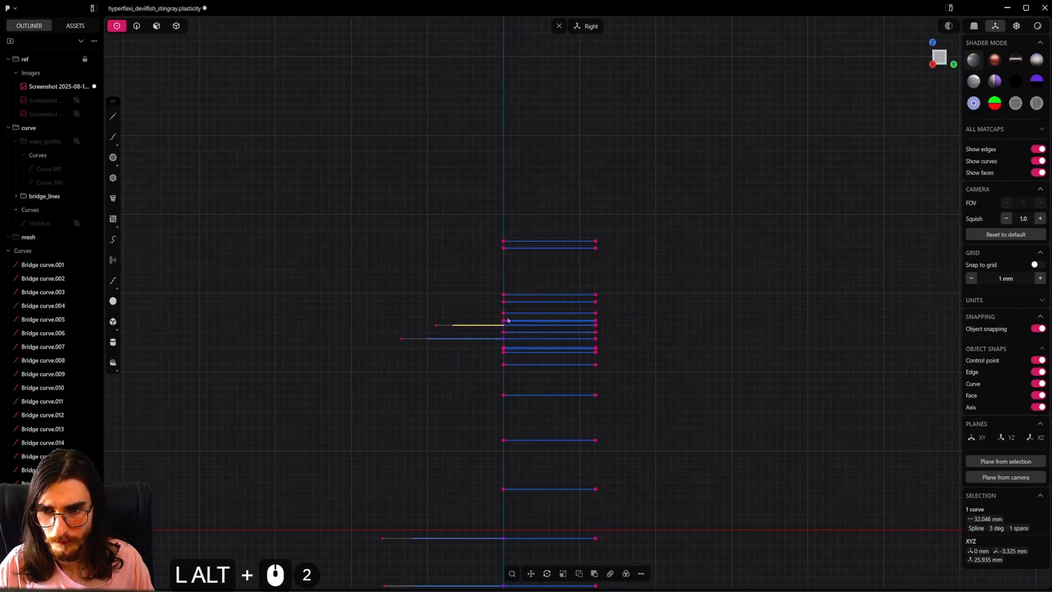
{"action": "scroll", "coordinate": [448, 317], "scroll_direction": "up", "scroll_amount": 2}
{"action": "left_click_drag", "start_coordinate": [450, 313], "coordinate": [458, 282]}
{"action": "key", "text": "g"}
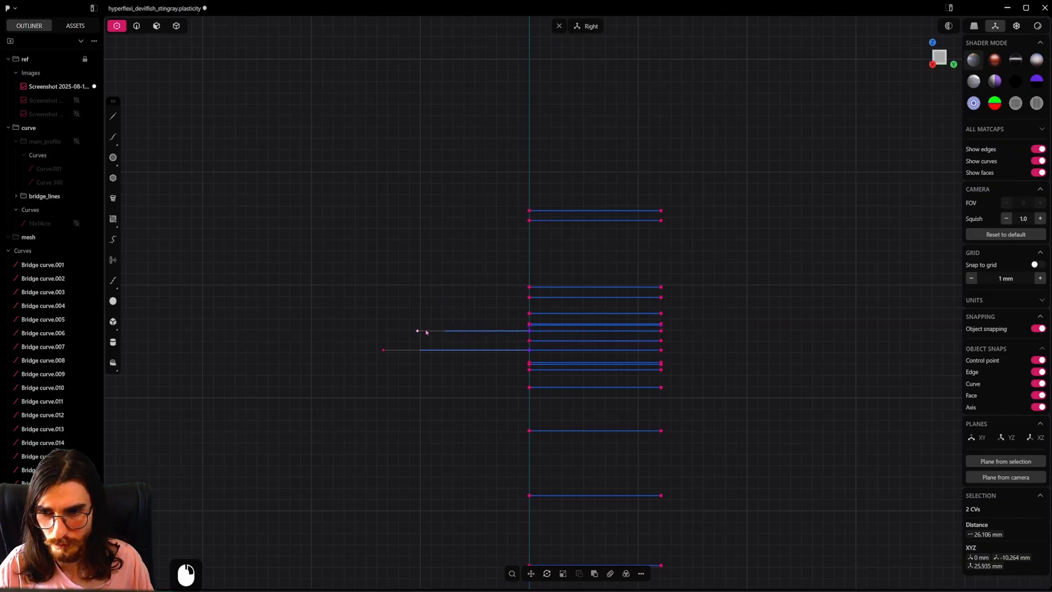
{"action": "key", "text": "g"}
{"action": "left_click_drag", "start_coordinate": [457, 331], "coordinate": [449, 330]}
{"action": "right_click", "coordinate": [468, 303]}
{"action": "scroll", "coordinate": [468, 303], "scroll_direction": "down", "scroll_amount": 2}
Step: Return to the front view and unhide the main_profile outline curves around the horns
{"action": "middle_click_drag", "start_coordinate": [461, 303], "coordinate": [582, 362]}
{"action": "key", "text": "KP_1"}
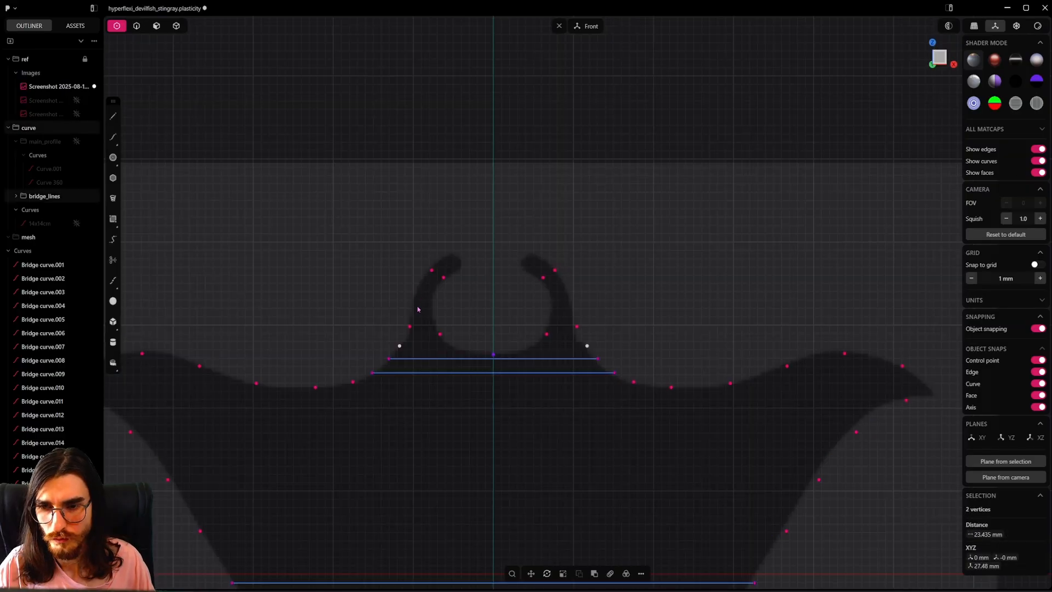
{"action": "middle_click_drag", "start_coordinate": [420, 297], "coordinate": [485, 300], "text": "shift"}
{"action": "scroll", "coordinate": [482, 291], "scroll_direction": "up", "scroll_amount": 3}
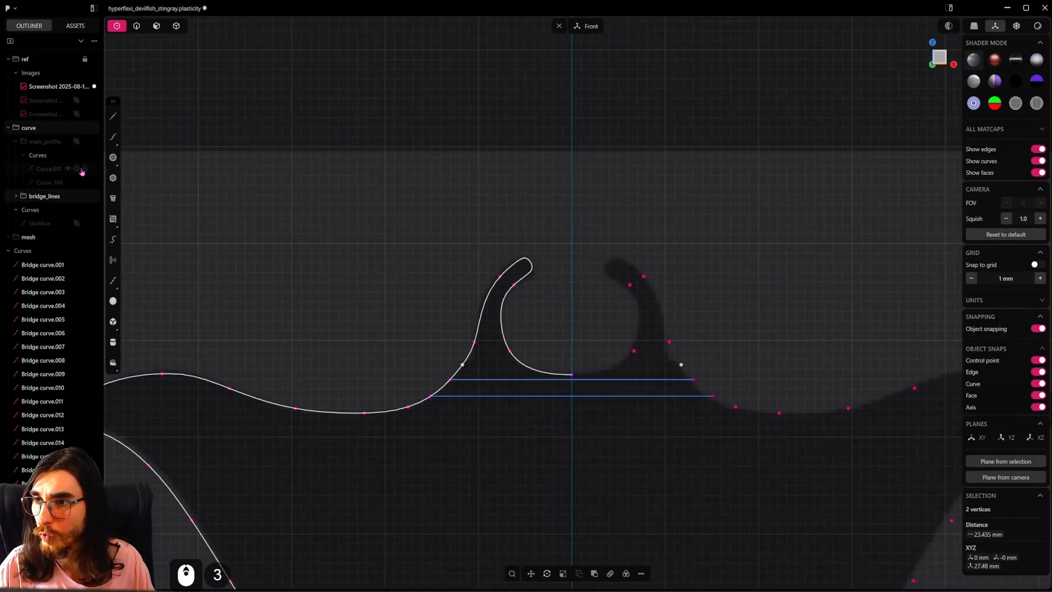
{"action": "left_click", "coordinate": [76, 141]}
{"action": "scroll", "coordinate": [507, 313], "scroll_direction": "up", "scroll_amount": 3}
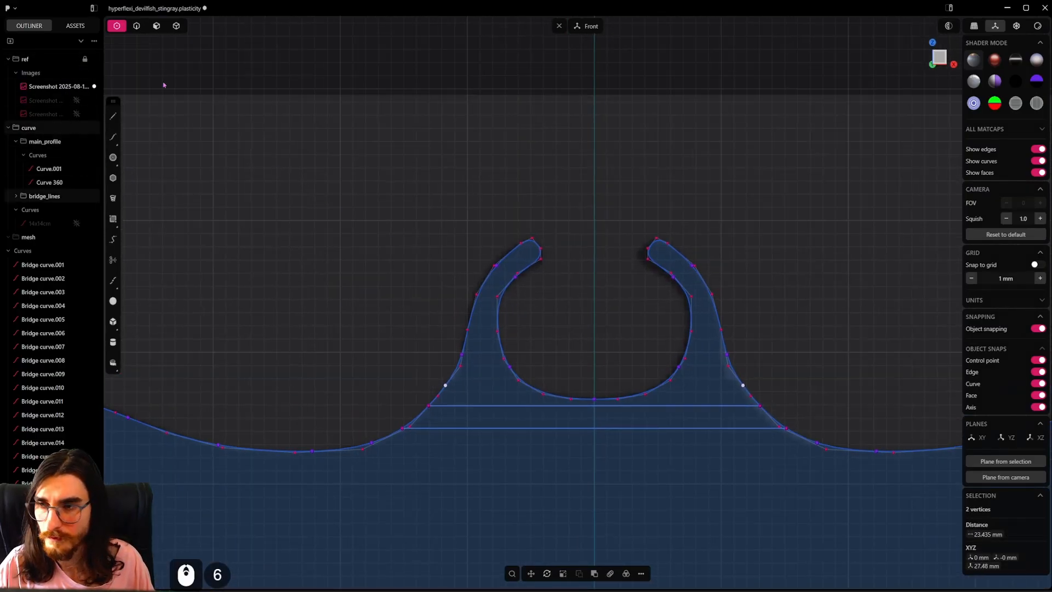
Step: Select the construction line inside the left horn's base as an edge, and enable control point selection alongside edge selection
{"action": "left_click", "coordinate": [137, 25]}
{"action": "left_click", "coordinate": [260, 223]}
{"action": "key", "text": "2"}
{"action": "middle_click_drag", "start_coordinate": [513, 365], "coordinate": [484, 389]}
{"action": "left_click", "coordinate": [483, 380]}
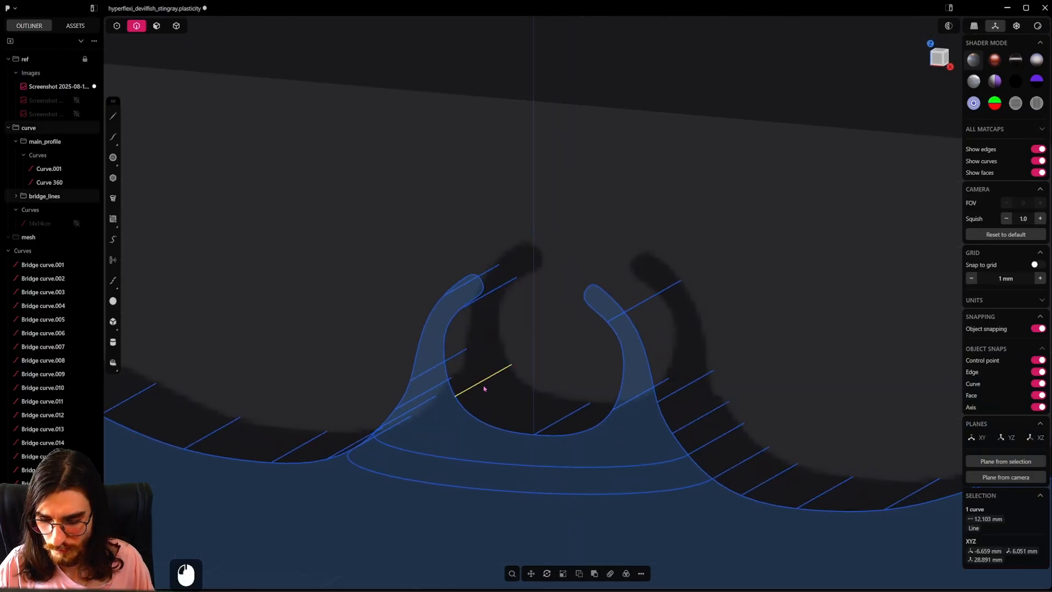
{"action": "scroll", "coordinate": [485, 387], "scroll_direction": "down", "scroll_amount": 4}
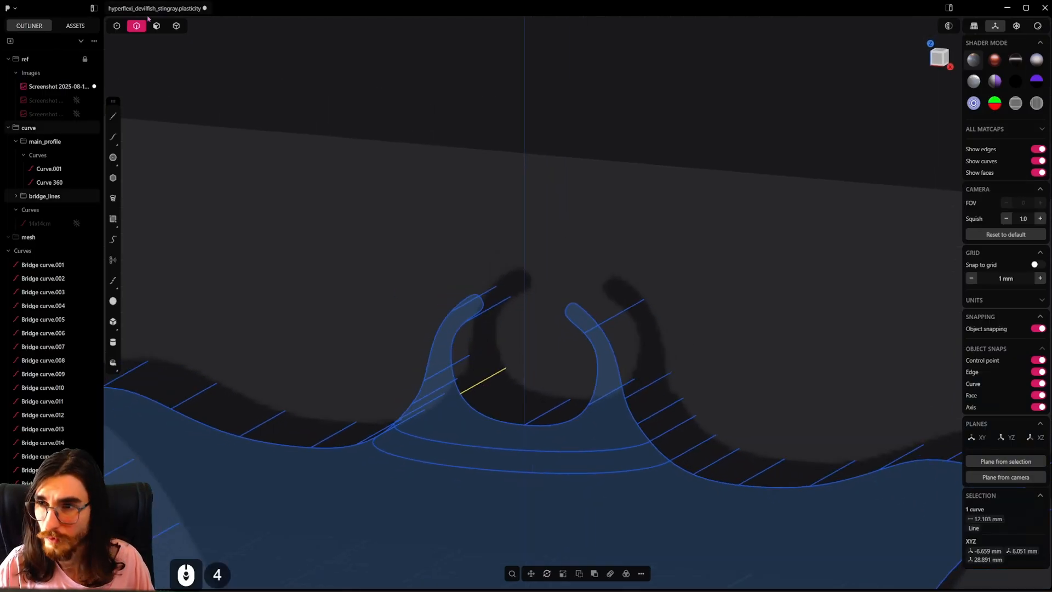
{"action": "left_click", "coordinate": [117, 25]}
{"action": "middle_click_drag", "start_coordinate": [482, 291], "coordinate": [464, 239], "text": "shift"}
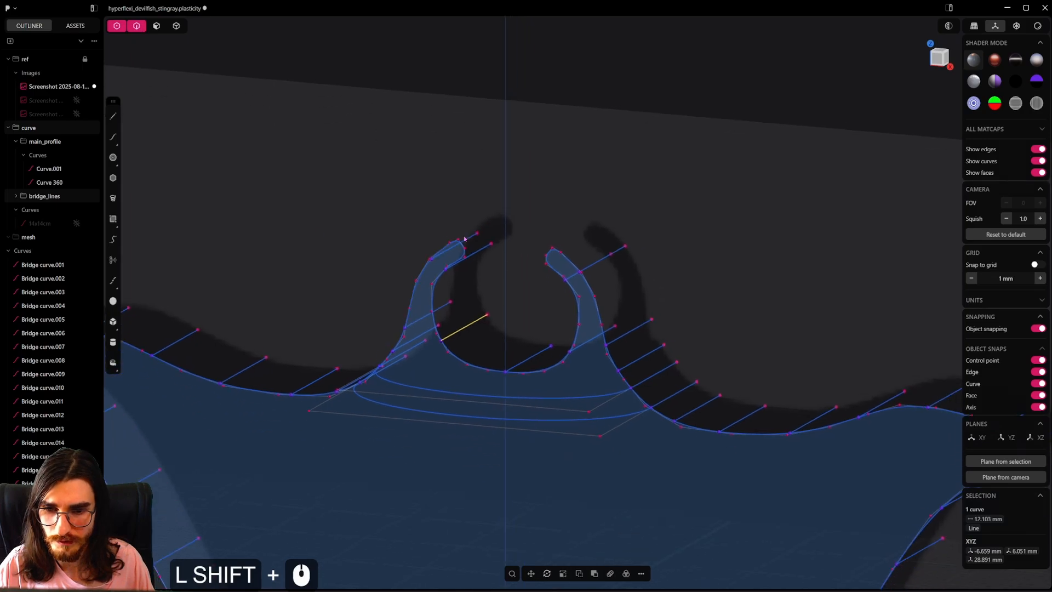
Step: In the front view, duplicate the construction line at the right horn's outer base and snap the copy onto the left horn's inner outline
{"action": "middle_click_drag", "start_coordinate": [489, 343], "coordinate": [638, 373], "text": "alt"}
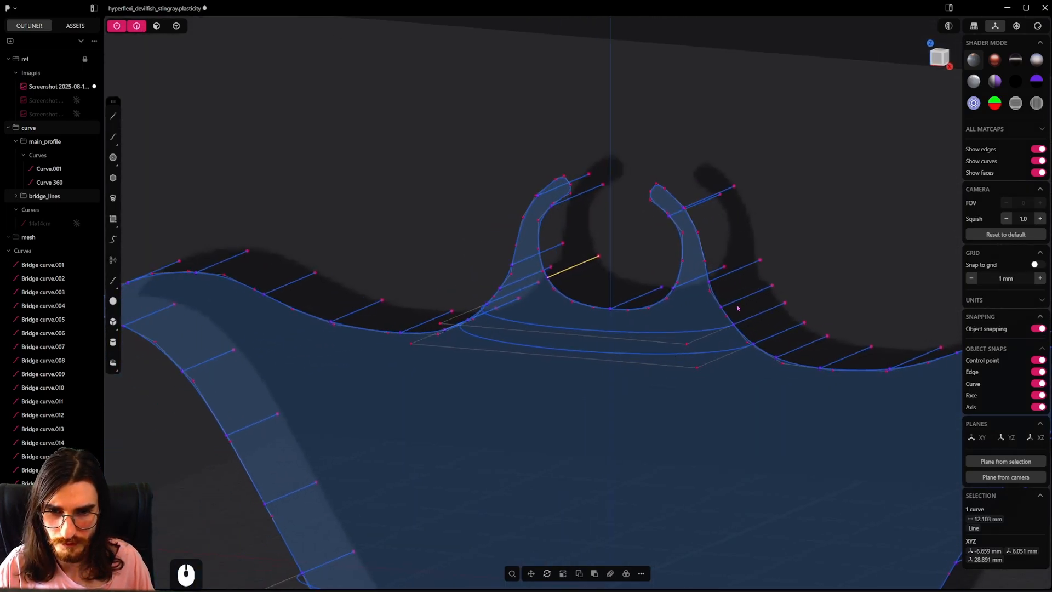
{"action": "middle_click_drag", "start_coordinate": [728, 301], "coordinate": [785, 366], "text": "alt"}
{"action": "key", "text": "alt+shift+d"}
{"action": "key", "text": "alt+g"}
{"action": "key", "text": "alt+g"}
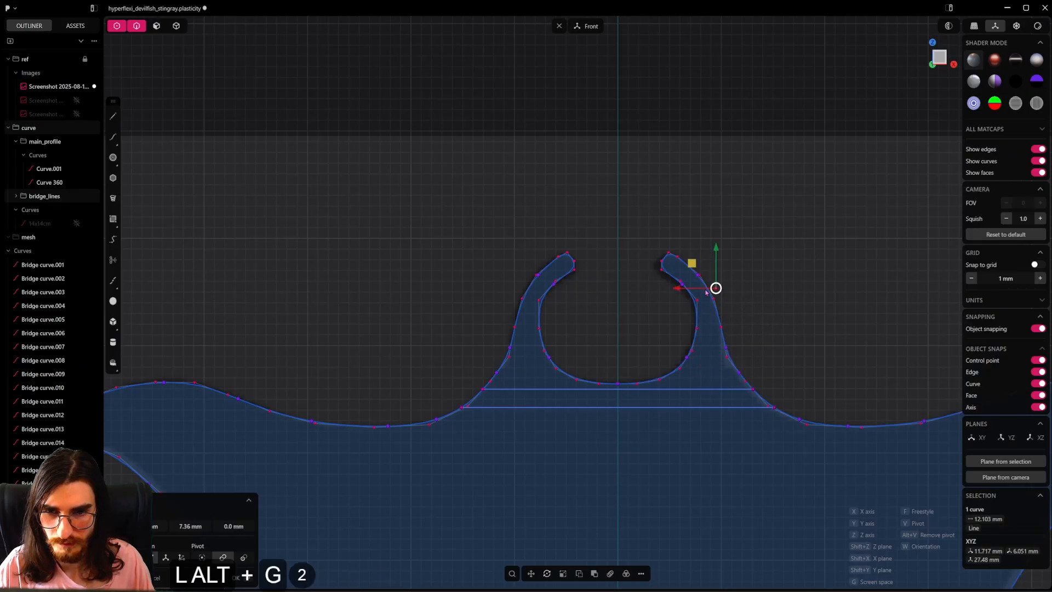
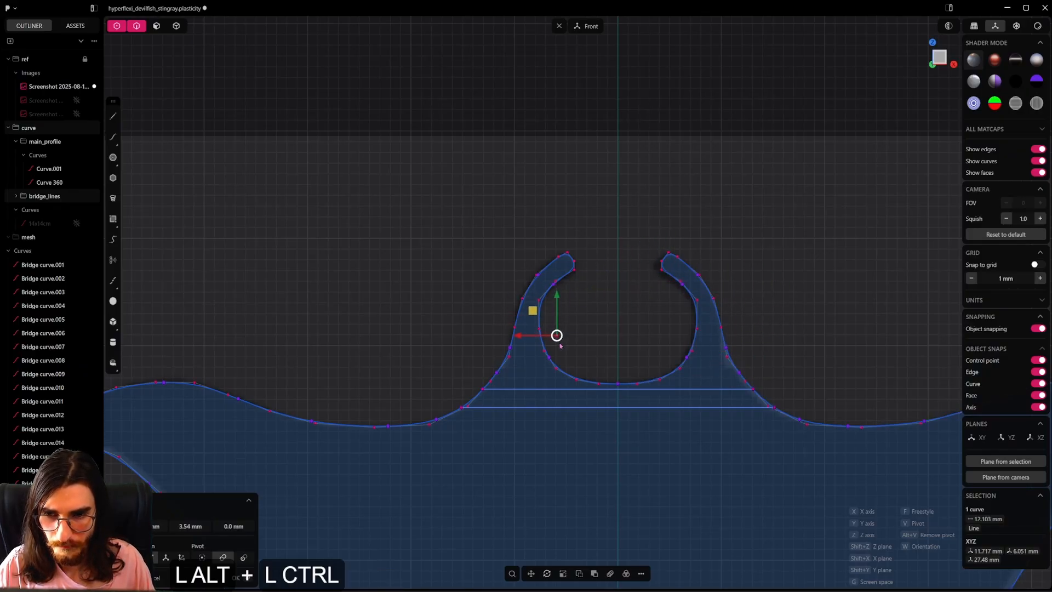
{"action": "left_click", "coordinate": [541, 339], "text": "ctrl+alt"}
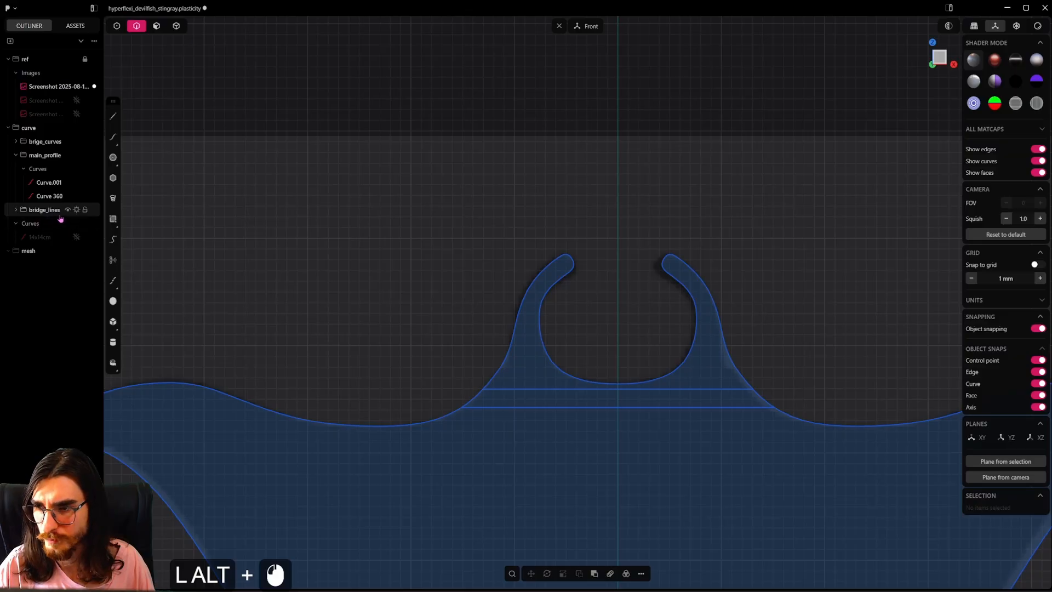
Step: Hide the bridge_lines group and return to edge selection with the whole head and wing outline in view
{"action": "left_click", "coordinate": [76, 210]}
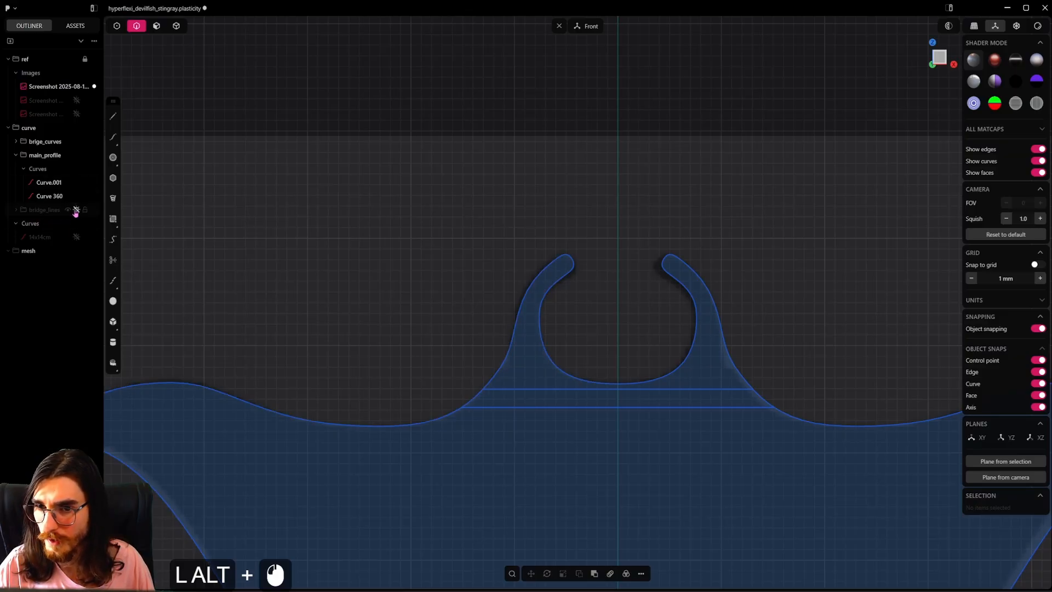
{"action": "key", "text": "2"}
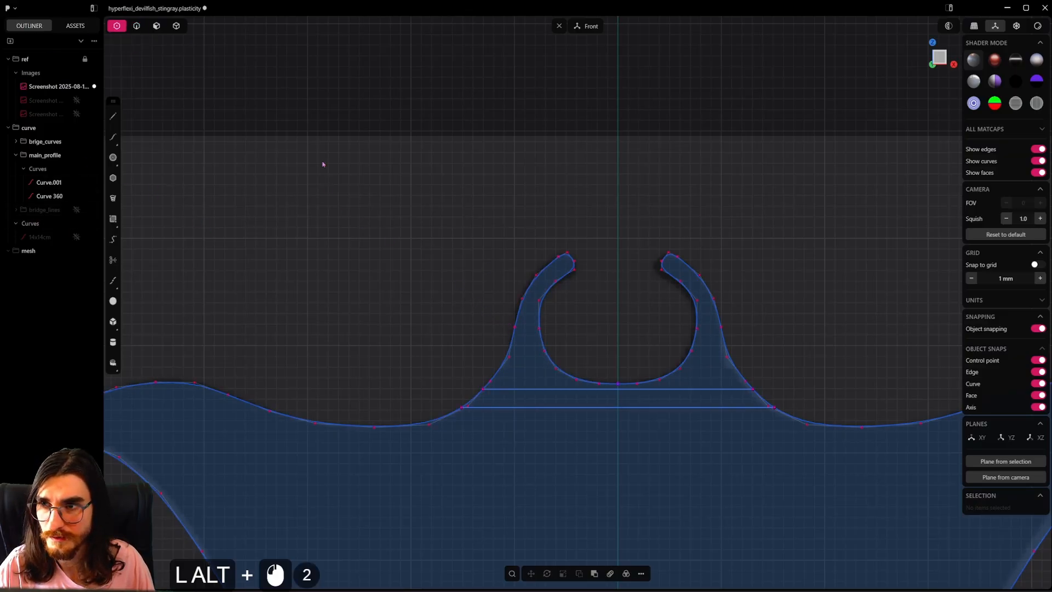
{"action": "scroll", "coordinate": [323, 164], "scroll_direction": "down", "scroll_amount": 7, "text": "alt"}
{"action": "key", "text": "2"}
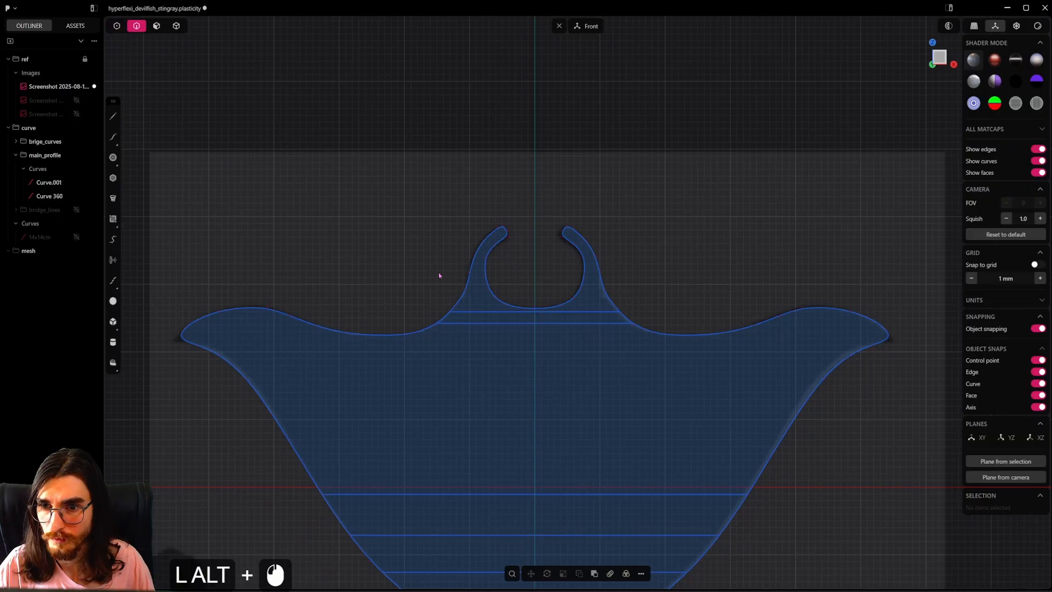
Step: Select the left and right main_profile curves one at a time and examine their control points around the horns
{"action": "left_click", "coordinate": [466, 277]}
{"action": "key", "text": "1"}
{"action": "scroll", "coordinate": [513, 216], "scroll_direction": "up", "scroll_amount": 2}
{"action": "key", "text": "f"}
{"action": "left_click", "coordinate": [689, 250]}
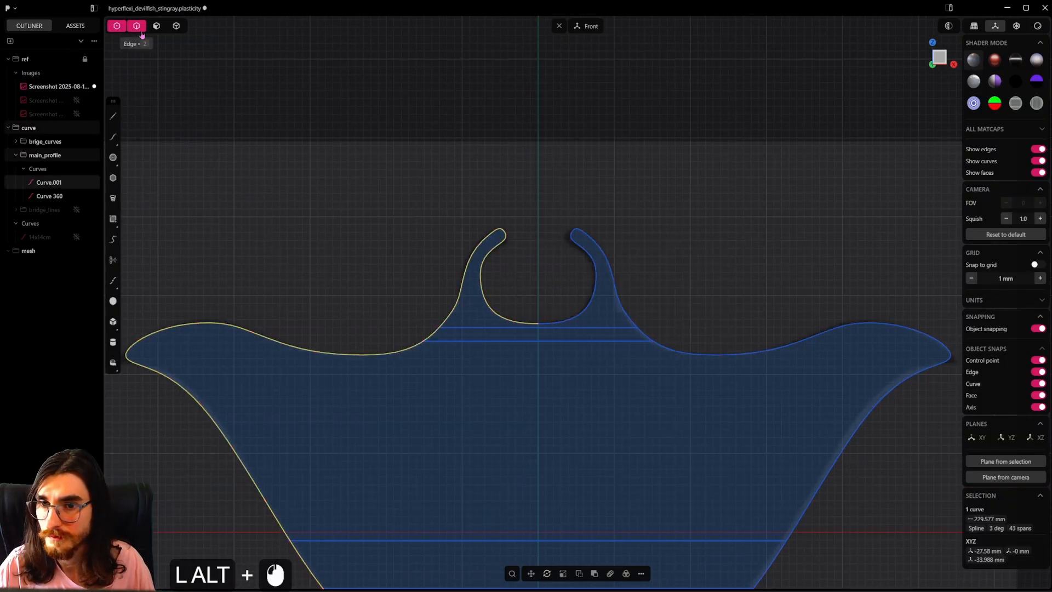
{"action": "left_click", "coordinate": [136, 26]}
{"action": "left_click", "coordinate": [586, 278]}
{"action": "left_click", "coordinate": [117, 26], "text": "alt"}
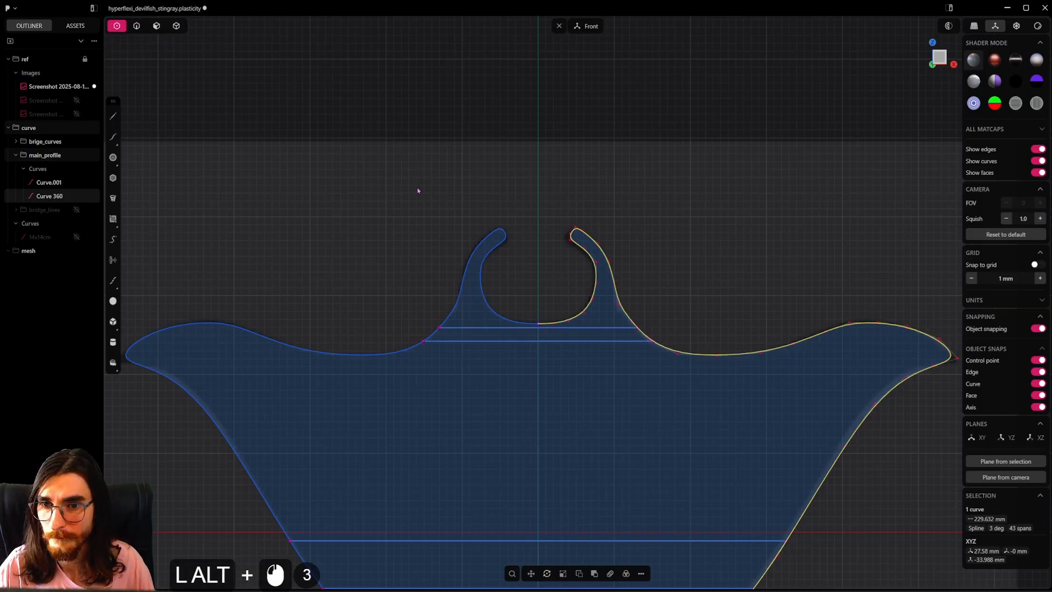
{"action": "key", "text": "alt+f"}
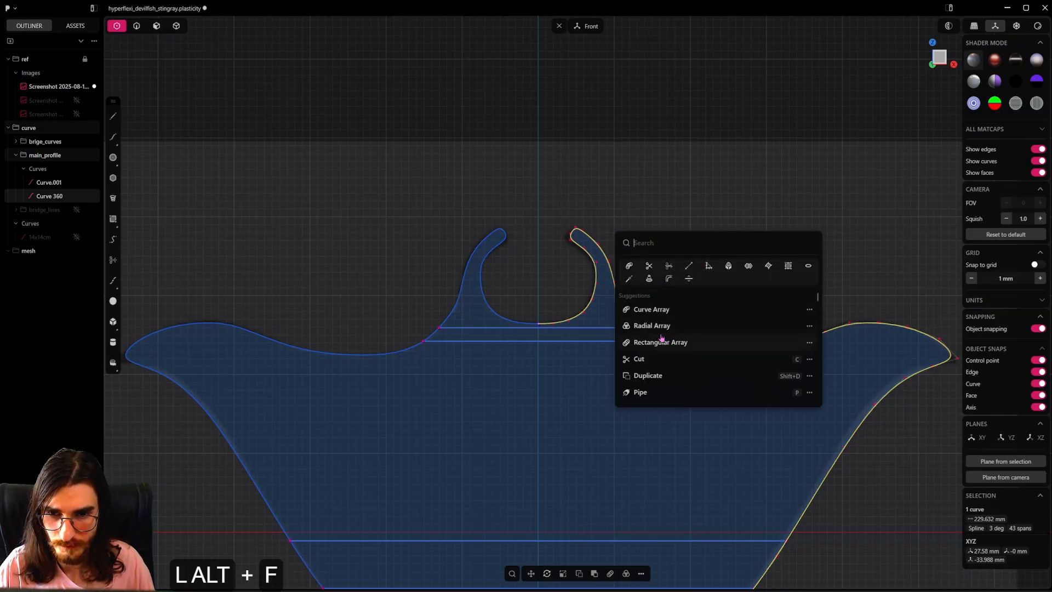
{"action": "left_click", "coordinate": [785, 272], "text": "alt"}
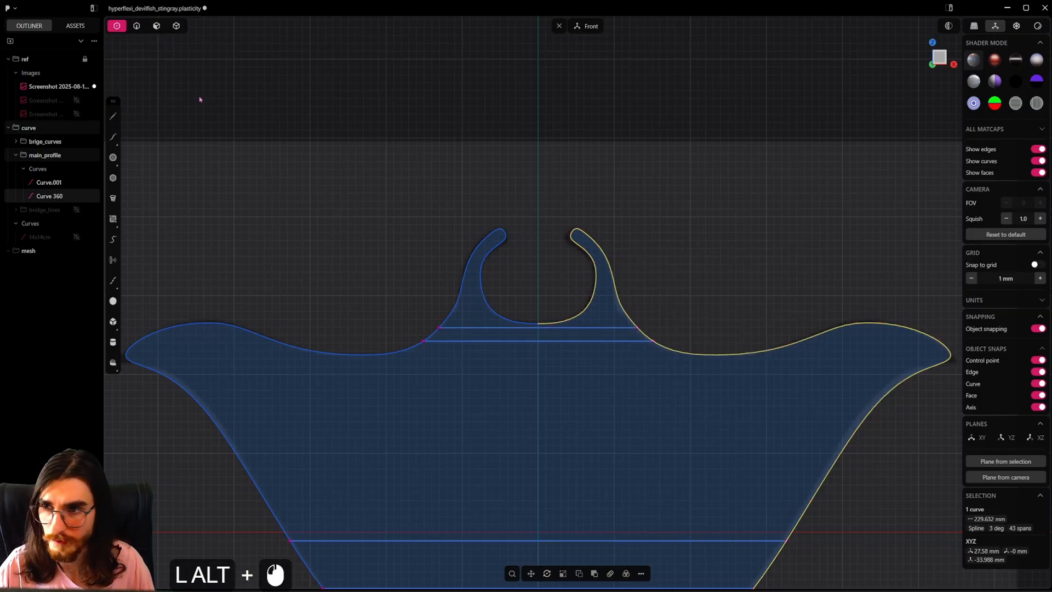
Step: Unhide the bridge_lines group and duplicate the construction line at the right horn's outer base, snapping the copy onto the left horn's outer outline
{"action": "left_click", "coordinate": [257, 156], "text": "alt"}
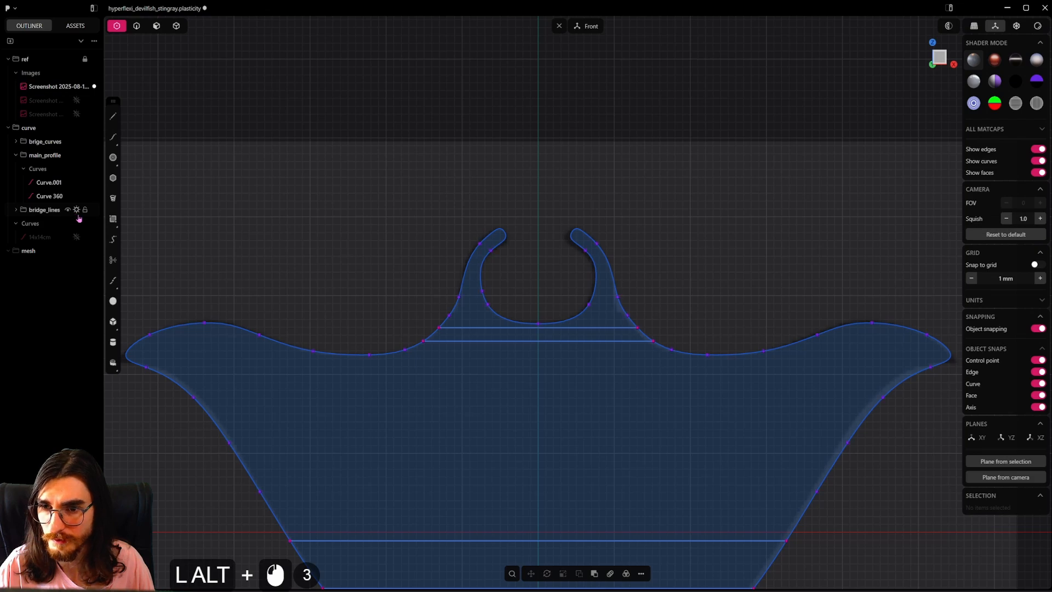
{"action": "scroll", "coordinate": [624, 285], "scroll_direction": "up", "scroll_amount": 4, "text": "alt"}
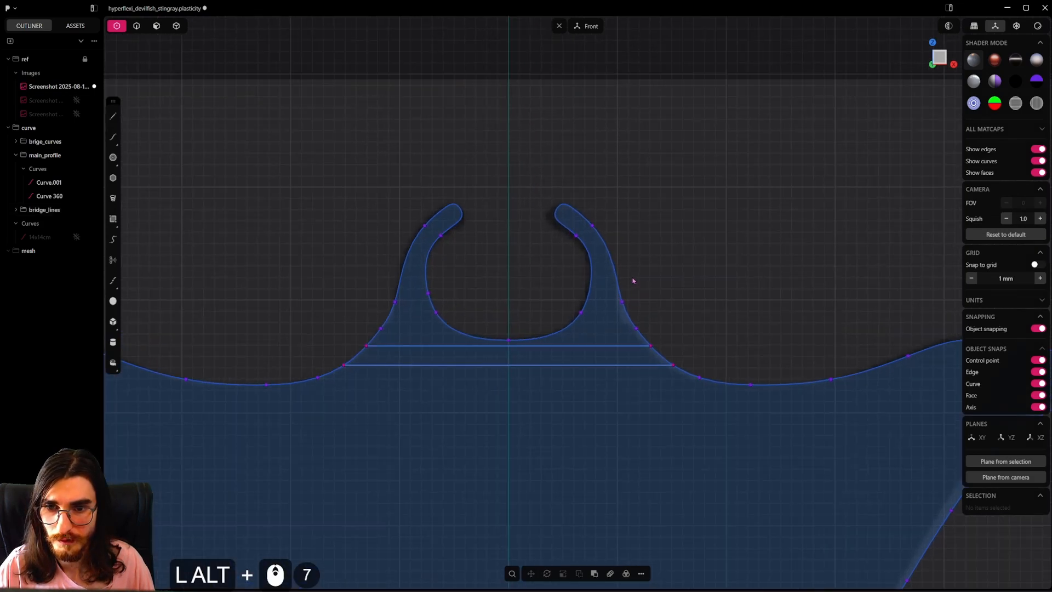
{"action": "left_click", "coordinate": [139, 29]}
{"action": "middle_click_drag", "start_coordinate": [568, 302], "coordinate": [645, 394]}
{"action": "left_click", "coordinate": [563, 364]}
{"action": "left_click", "coordinate": [116, 27]}
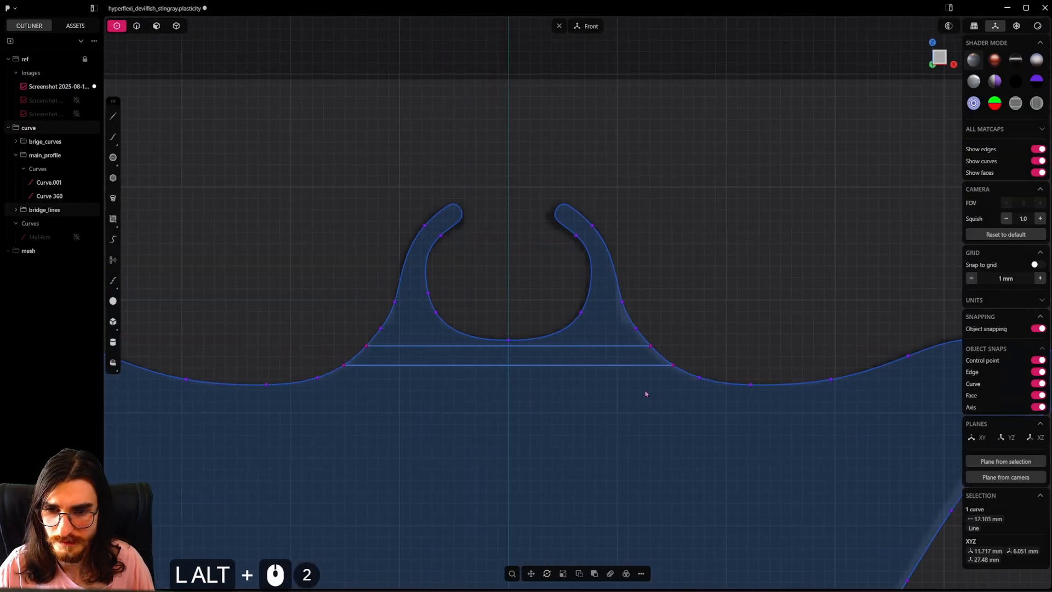
{"action": "key", "text": "shift+d"}
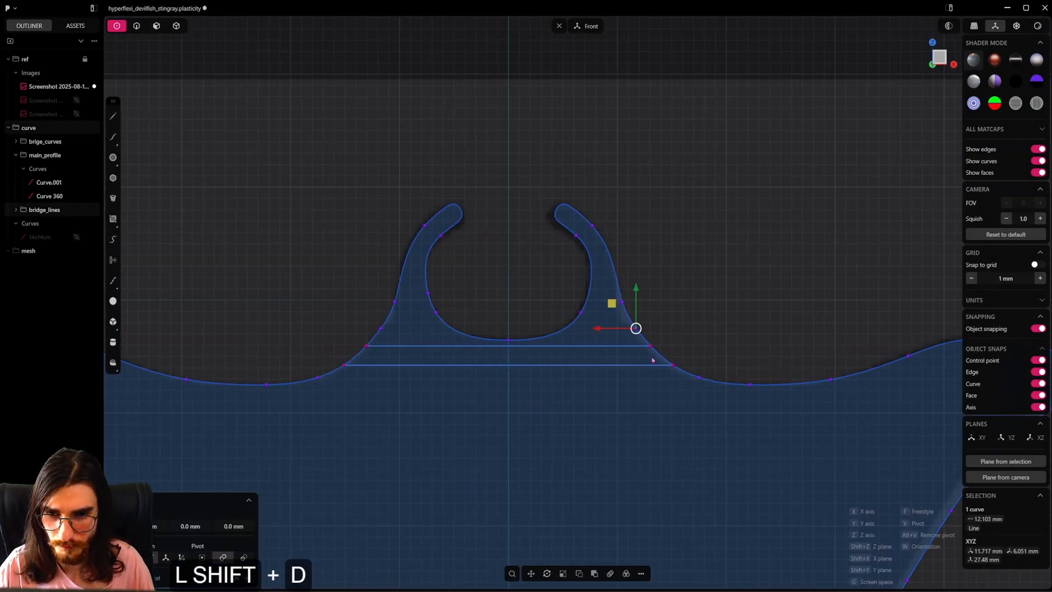
{"action": "key", "text": "g"}
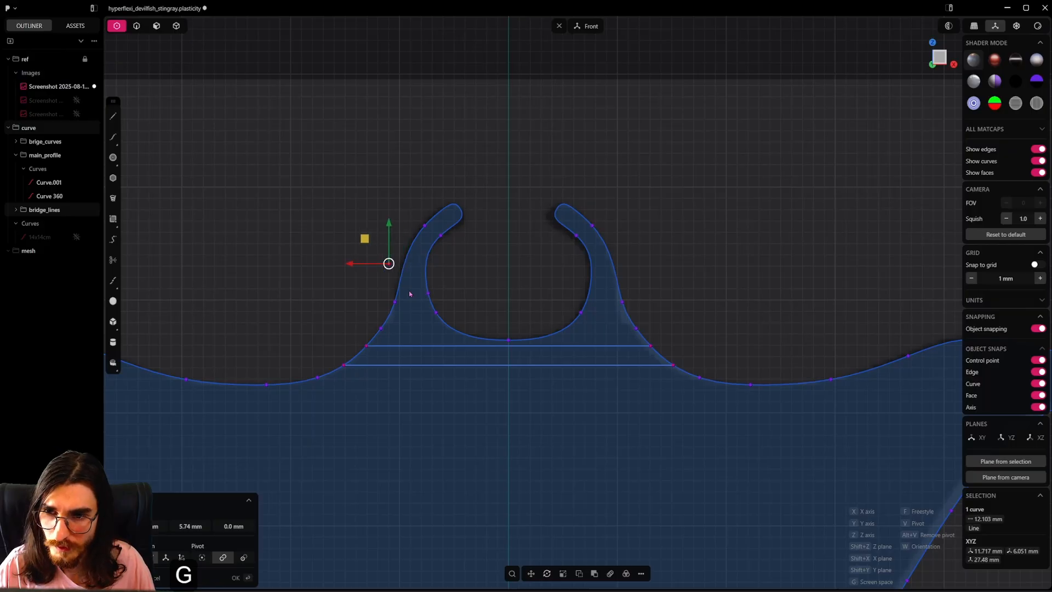
{"action": "key", "text": "ctrl"}
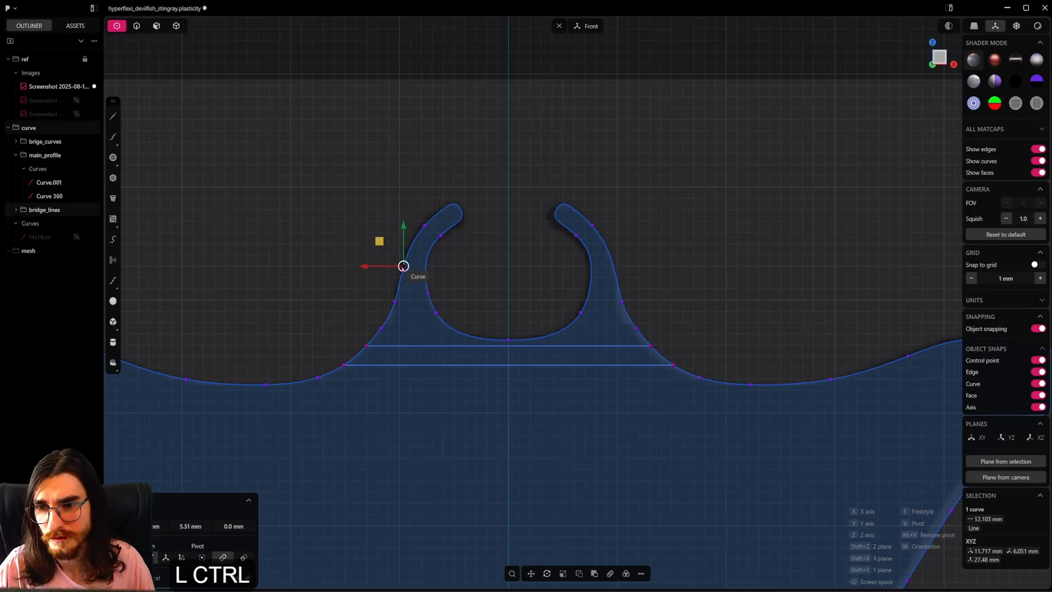
{"action": "left_click", "coordinate": [405, 261], "text": "ctrl"}
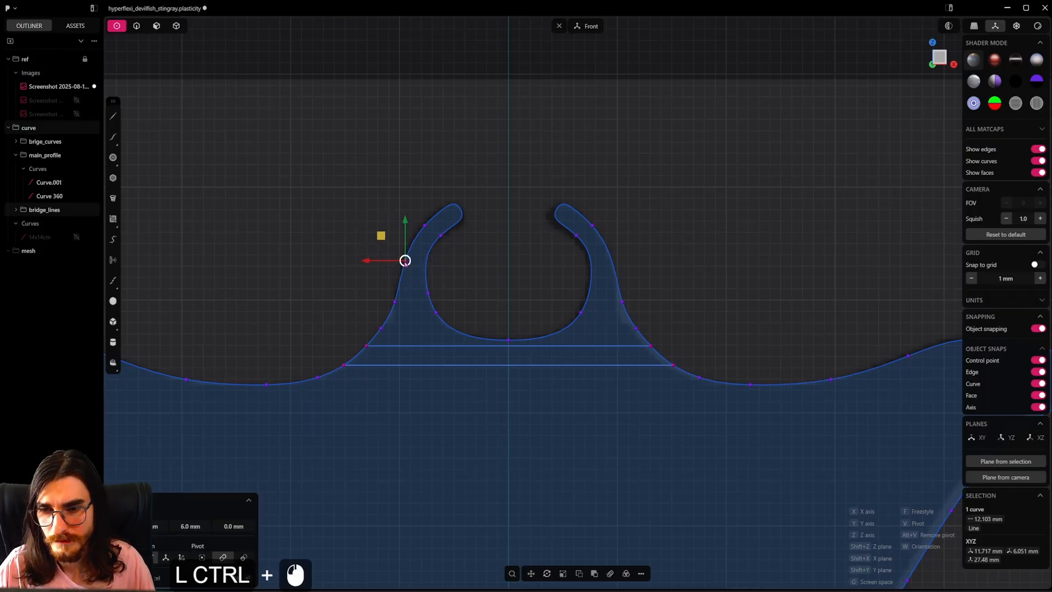
Step: Duplicate the new construction line twice, snapping one copy onto the left horn's inner outline and the other to the inner side of its tip
{"action": "key", "text": "shift+d"}
{"action": "key", "text": "g"}
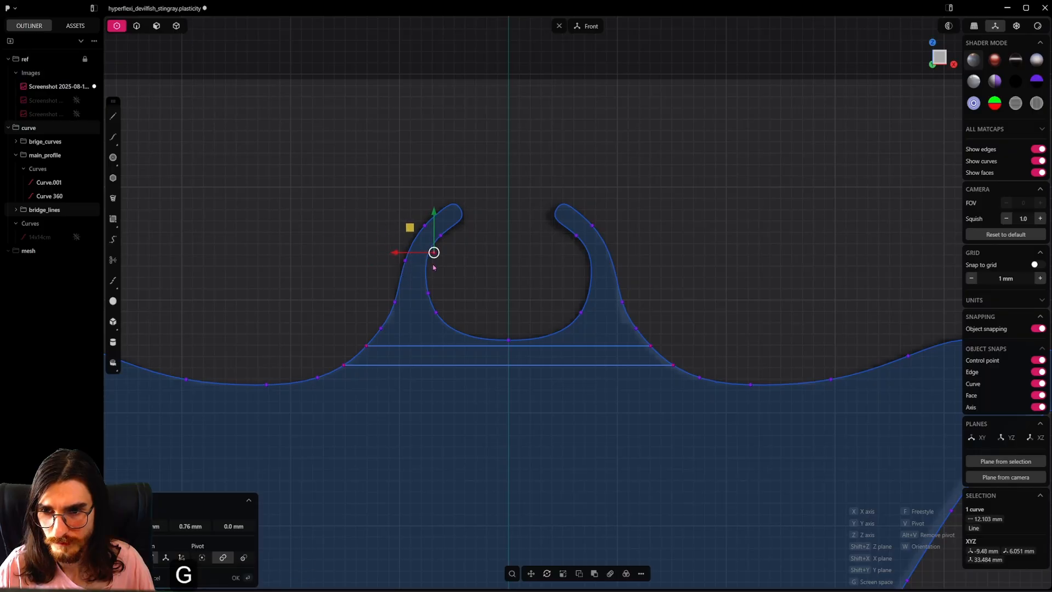
{"action": "key", "text": "ctrl"}
{"action": "left_click", "coordinate": [426, 266], "text": "ctrl"}
{"action": "key", "text": "shift+d"}
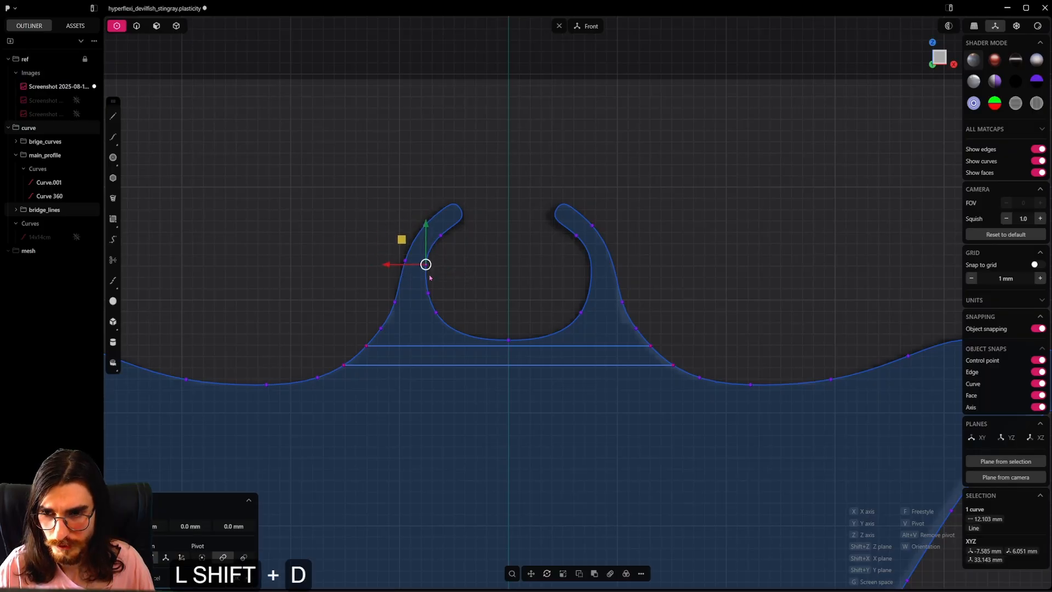
{"action": "left_click", "coordinate": [462, 222], "text": "ctrl"}
Step: Duplicate the tip's construction line and snap the copy onto the left horn's outer outline just below the tip
{"action": "key", "text": "shift+d"}
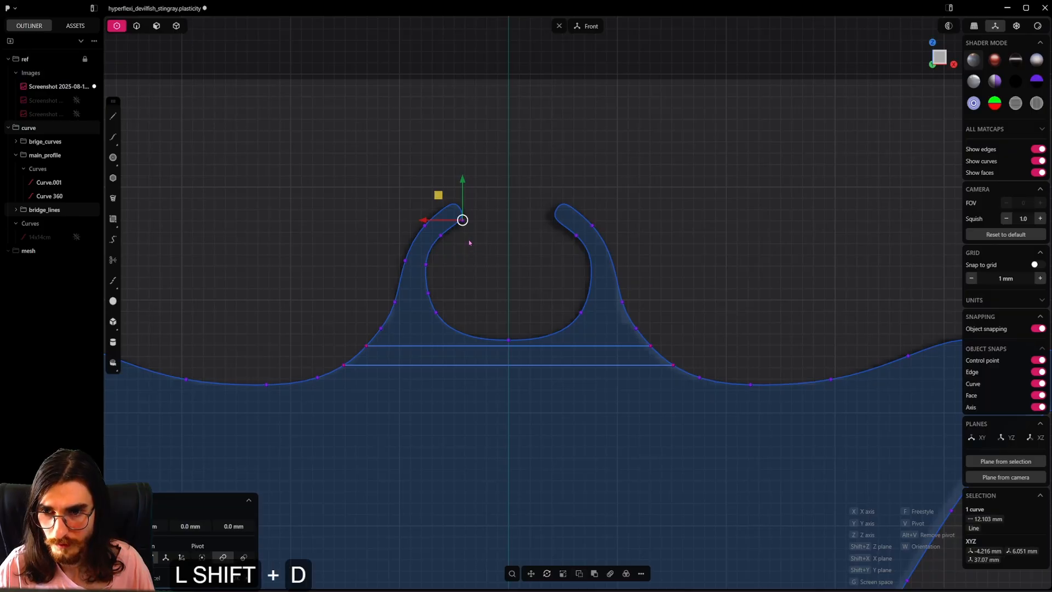
{"action": "key", "text": "g"}
{"action": "left_click", "coordinate": [418, 147], "text": "ctrl"}
{"action": "scroll", "coordinate": [433, 165], "scroll_direction": "up", "scroll_amount": 18}
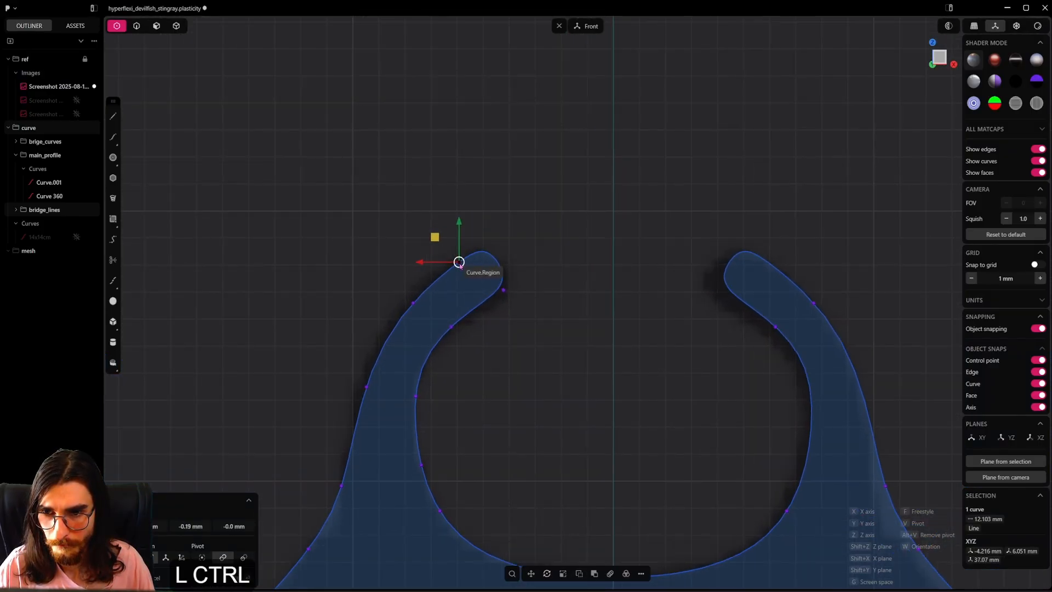
{"action": "left_click", "coordinate": [505, 292], "text": "ctrl"}
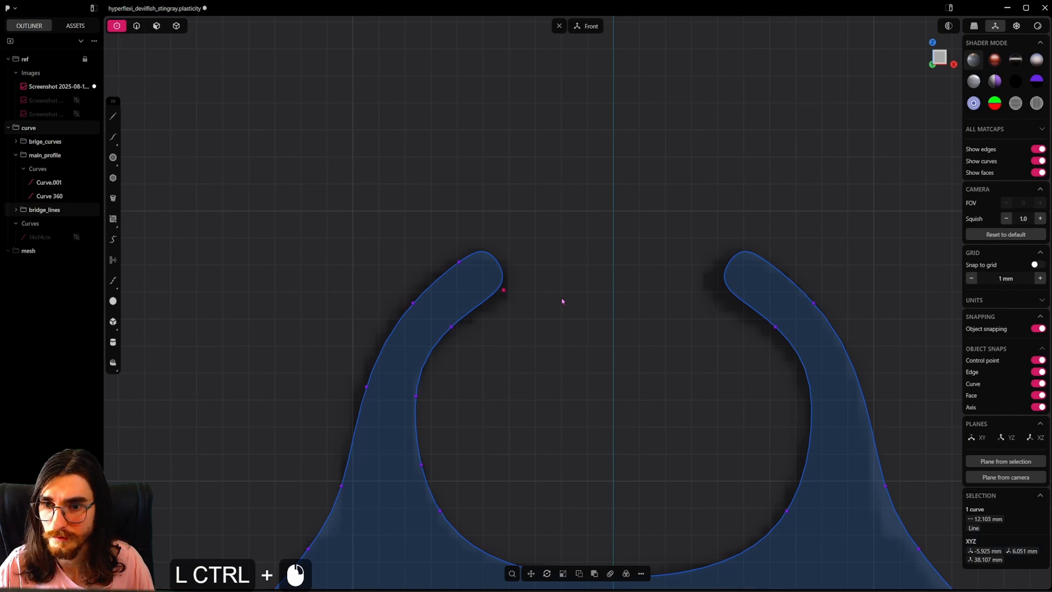
Step: Move both end control points of the line at the left horn's inner tip onto the horn's inner outline
{"action": "left_click_drag", "start_coordinate": [501, 299], "coordinate": [501, 301]}
{"action": "key", "text": "g"}
{"action": "key", "text": "g"}
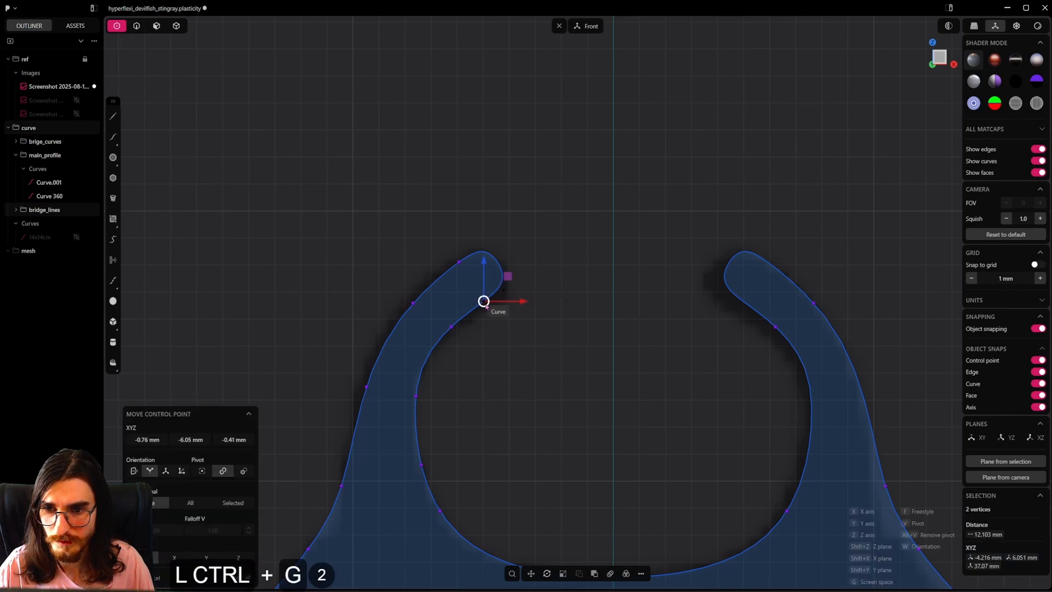
{"action": "left_click", "coordinate": [487, 299], "text": "ctrl"}
{"action": "scroll", "coordinate": [495, 298], "scroll_direction": "down", "scroll_amount": 12}
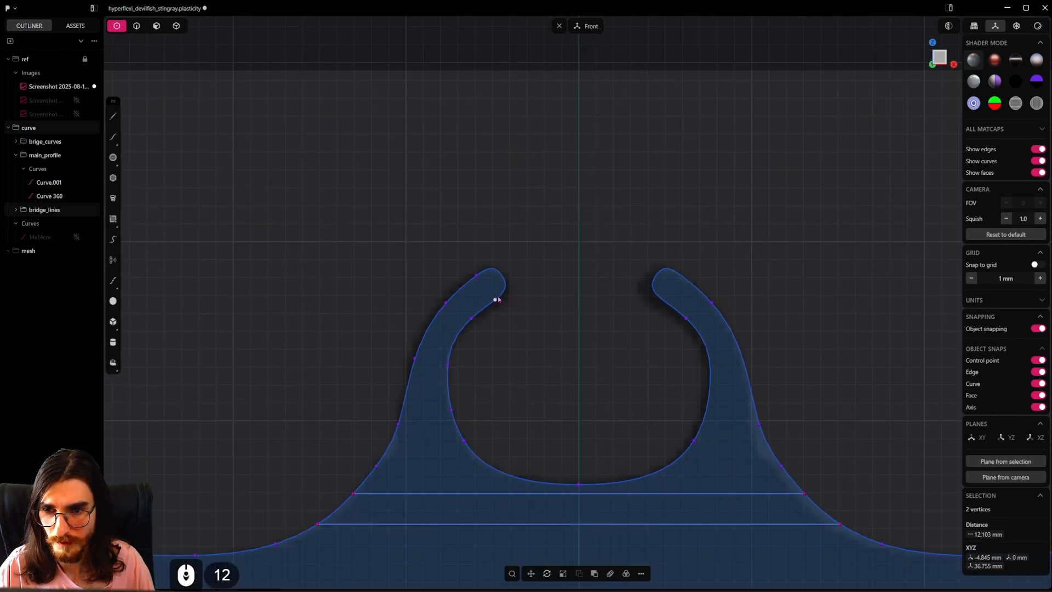
Step: In the right view, move the displaced horn-tip line 6.05 mm sideways from an endpoint pivot so its end snaps to the profile plane
{"action": "middle_click_drag", "start_coordinate": [495, 298], "coordinate": [386, 311]}
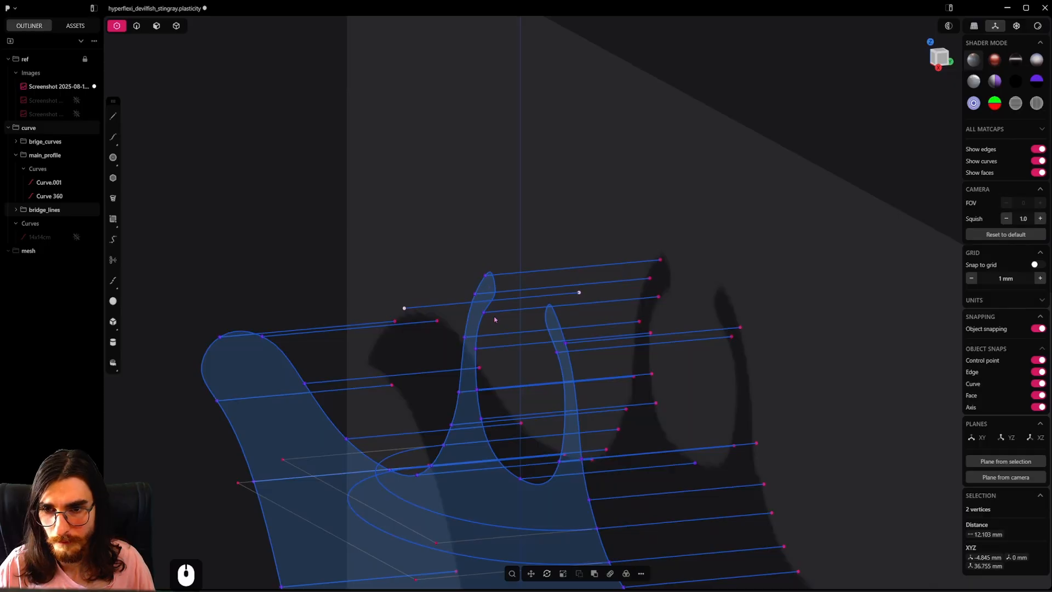
{"action": "middle_click_drag", "start_coordinate": [494, 318], "coordinate": [521, 305], "text": "alt"}
{"action": "scroll", "coordinate": [402, 302], "scroll_direction": "up", "scroll_amount": 4}
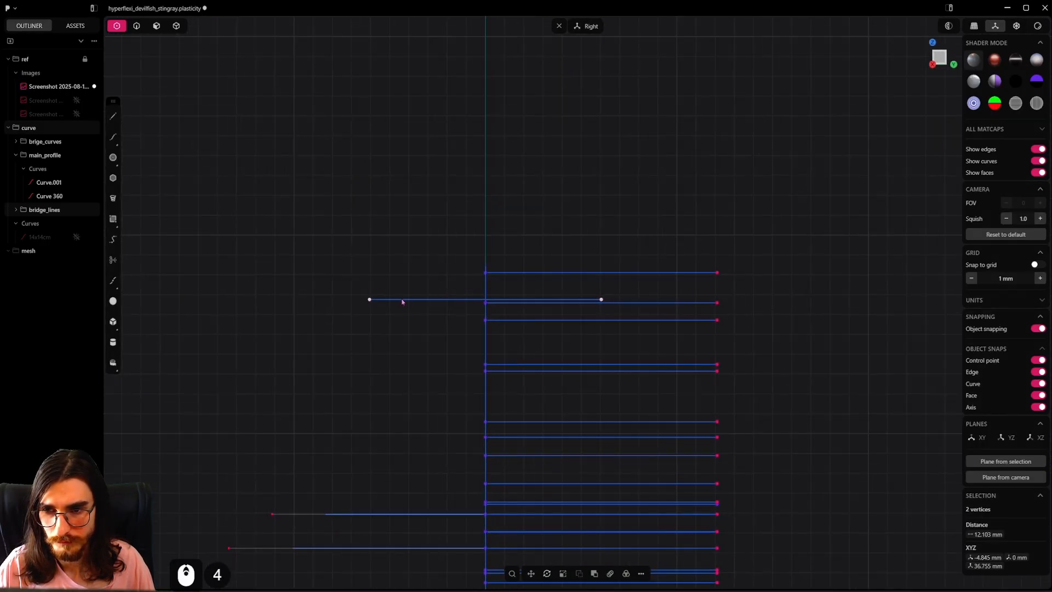
{"action": "key", "text": "2"}
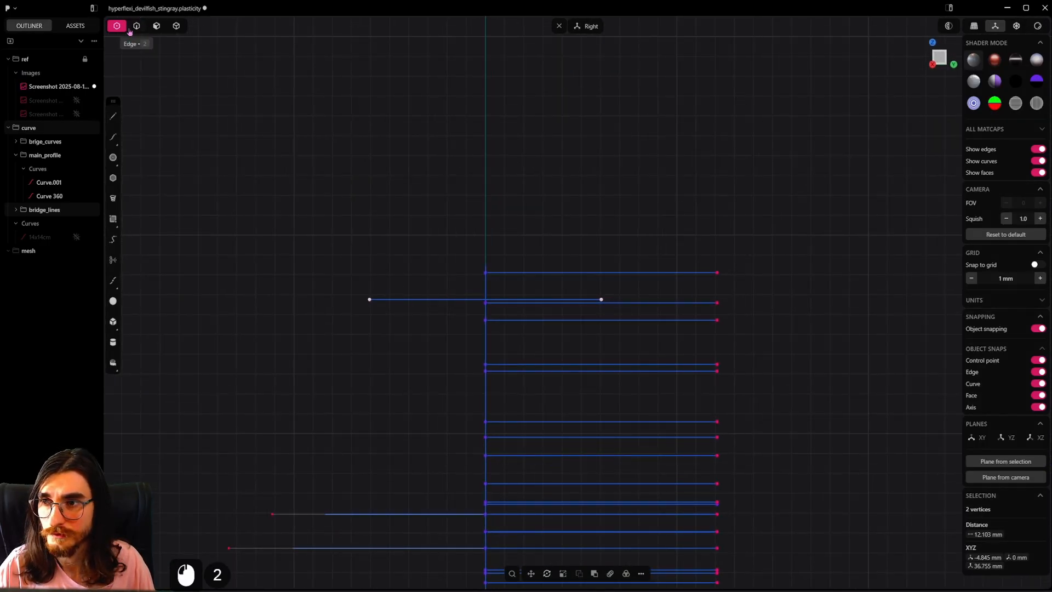
{"action": "left_click", "coordinate": [399, 300]}
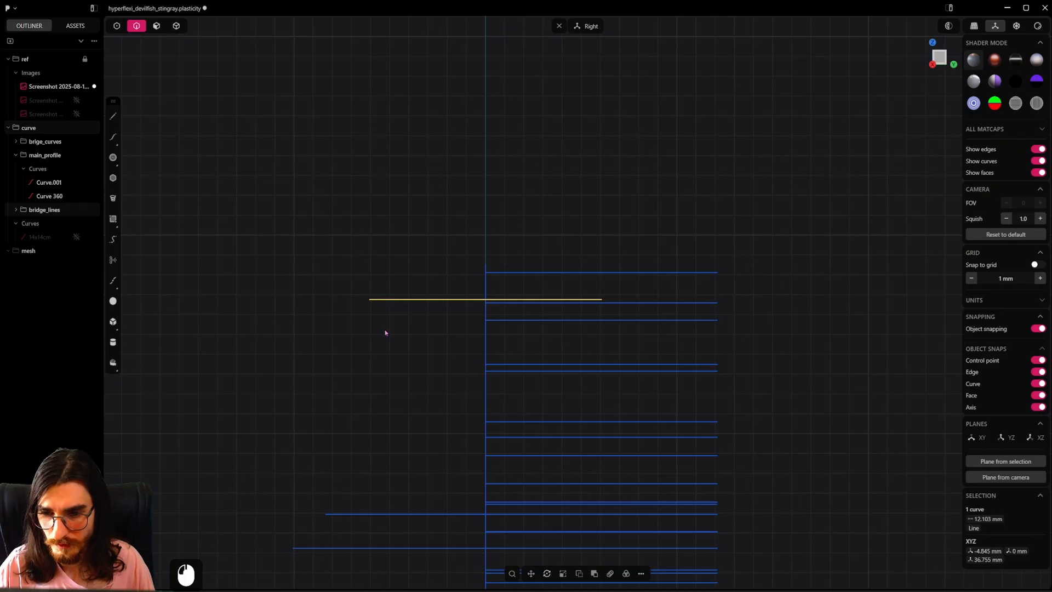
{"action": "key", "text": "g"}
{"action": "key", "text": "y"}
{"action": "key", "text": "x"}
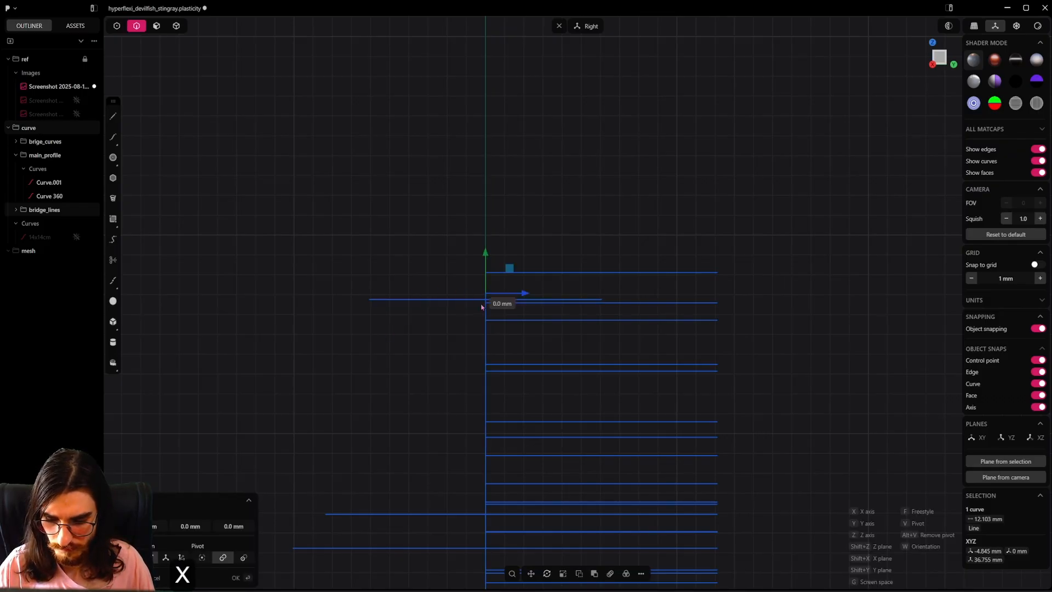
{"action": "key", "text": "g"}
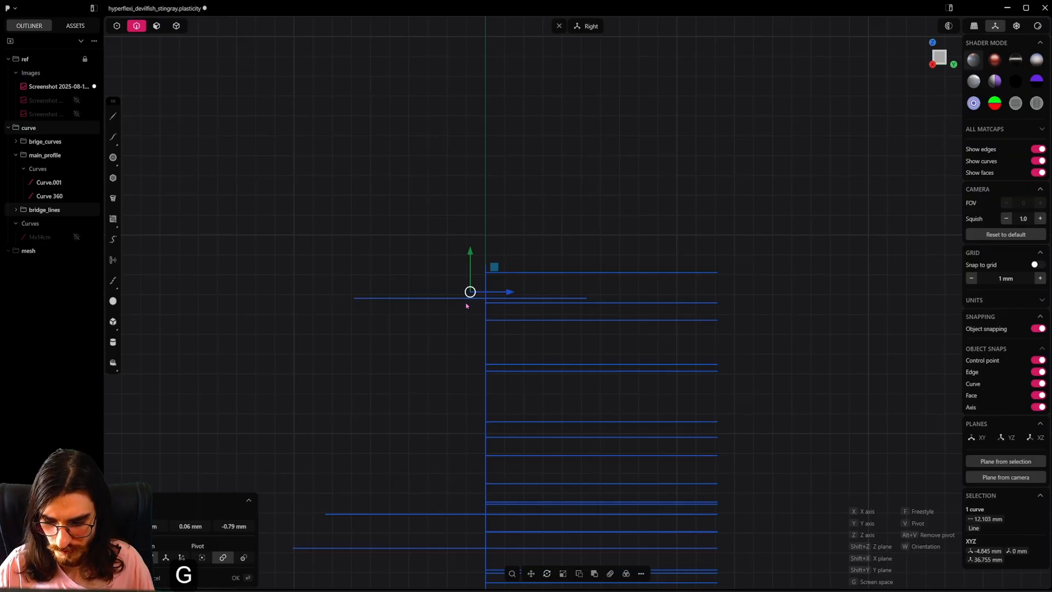
{"action": "key", "text": "v"}
{"action": "left_click", "coordinate": [370, 300]}
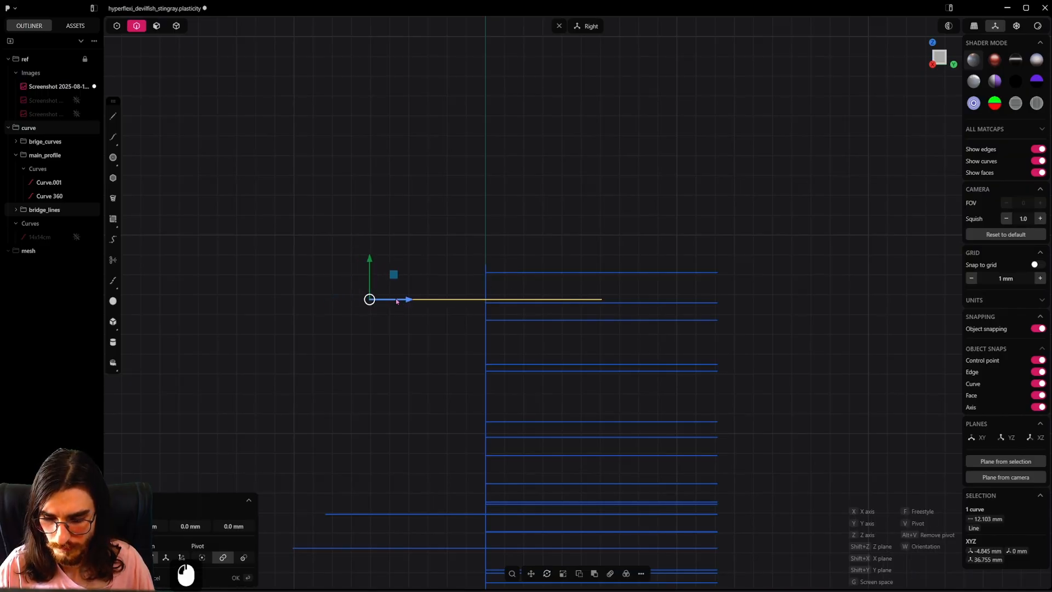
{"action": "key", "text": "z"}
{"action": "left_click", "coordinate": [508, 272], "text": "ctrl"}
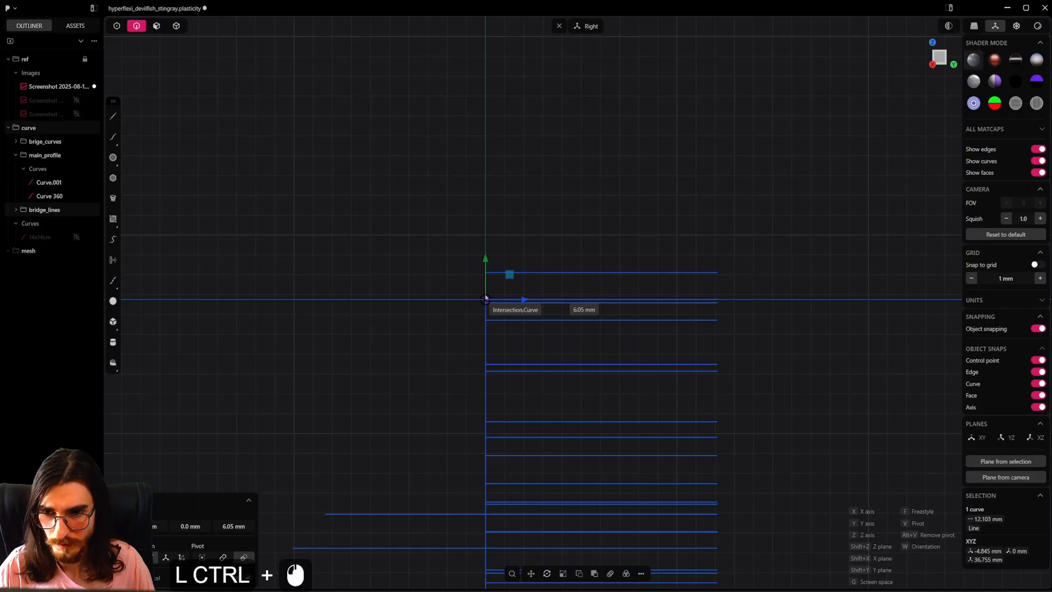
Step: Select the four existing construction lines along the right horn and delete them
{"action": "middle_click_drag", "start_coordinate": [537, 287], "coordinate": [719, 285]}
{"action": "middle_click_drag", "start_coordinate": [657, 274], "coordinate": [667, 364], "text": "alt"}
{"action": "left_click", "coordinate": [664, 364], "text": "shift"}
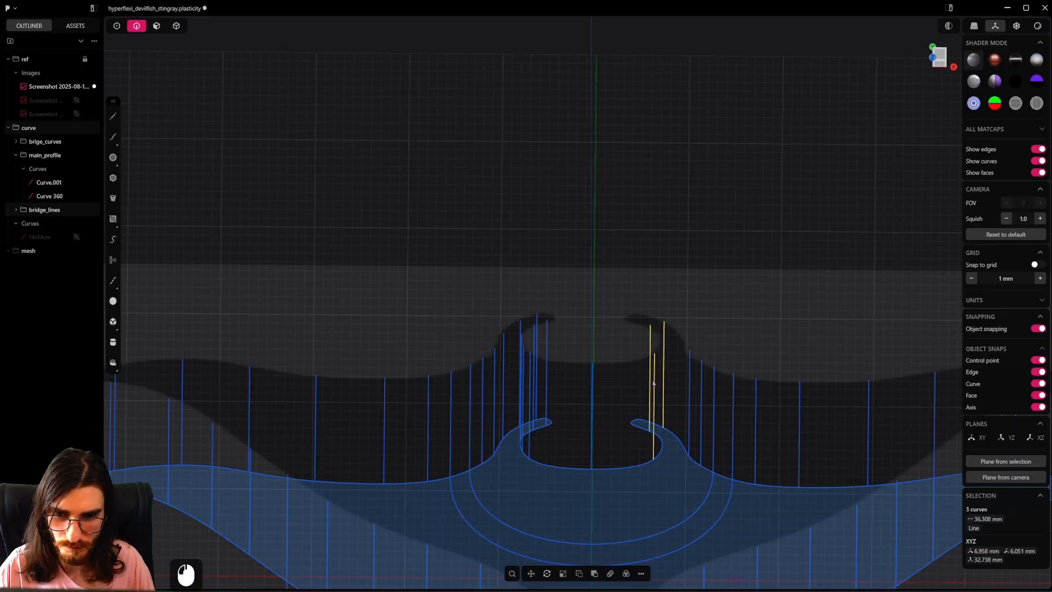
{"action": "left_click", "coordinate": [693, 392], "text": "shift"}
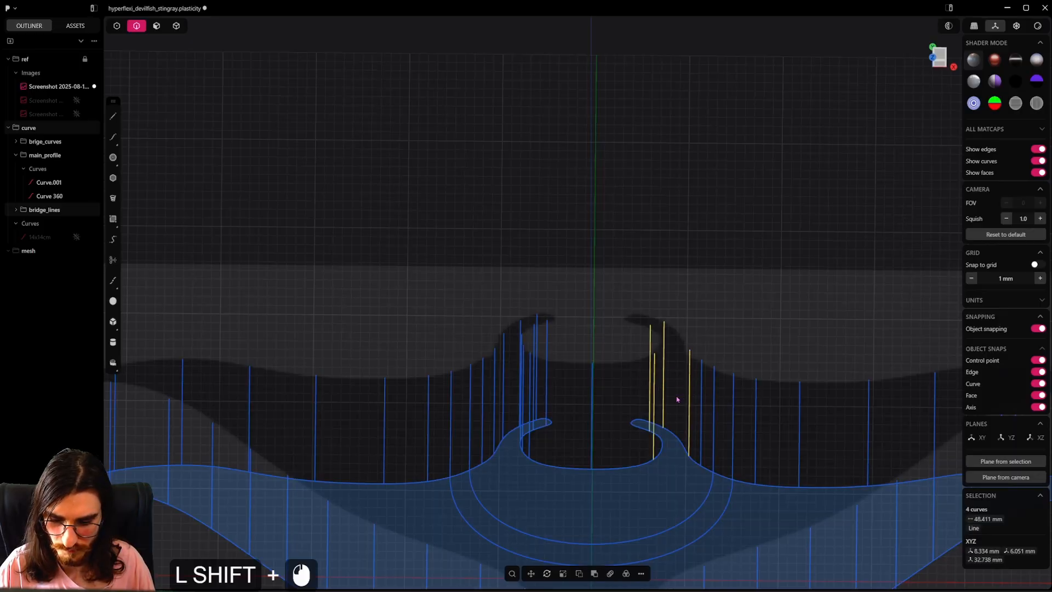
{"action": "left_click", "coordinate": [677, 399], "text": "shift"}
Step: Select the eight construction lines around the left horn and mirror them across the centre plane onto the right horn
{"action": "middle_click_drag", "start_coordinate": [559, 394], "coordinate": [618, 391], "text": "shift"}
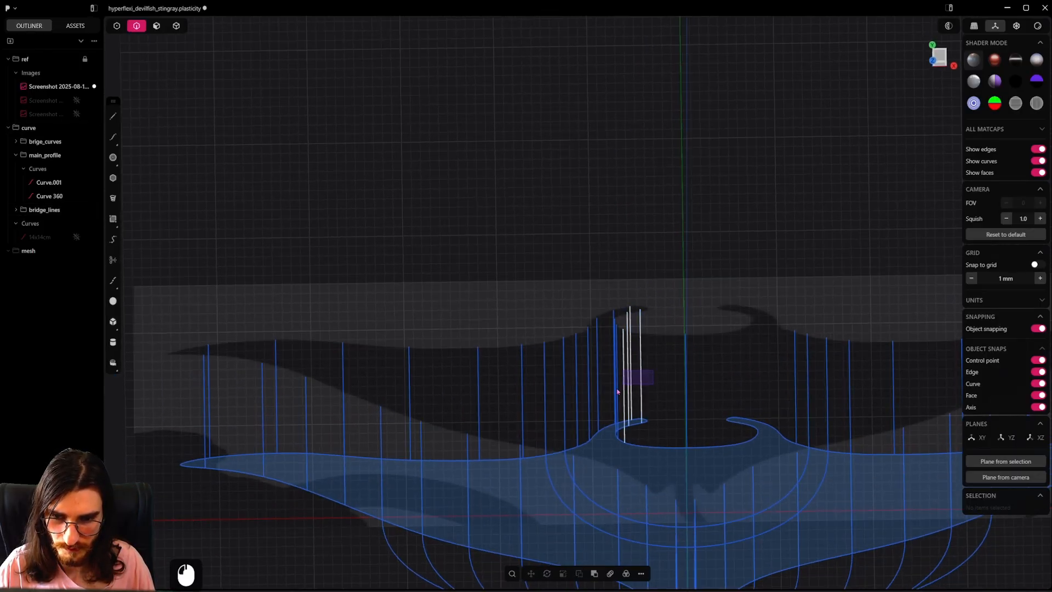
{"action": "left_click_drag", "start_coordinate": [596, 402], "coordinate": [596, 402]}
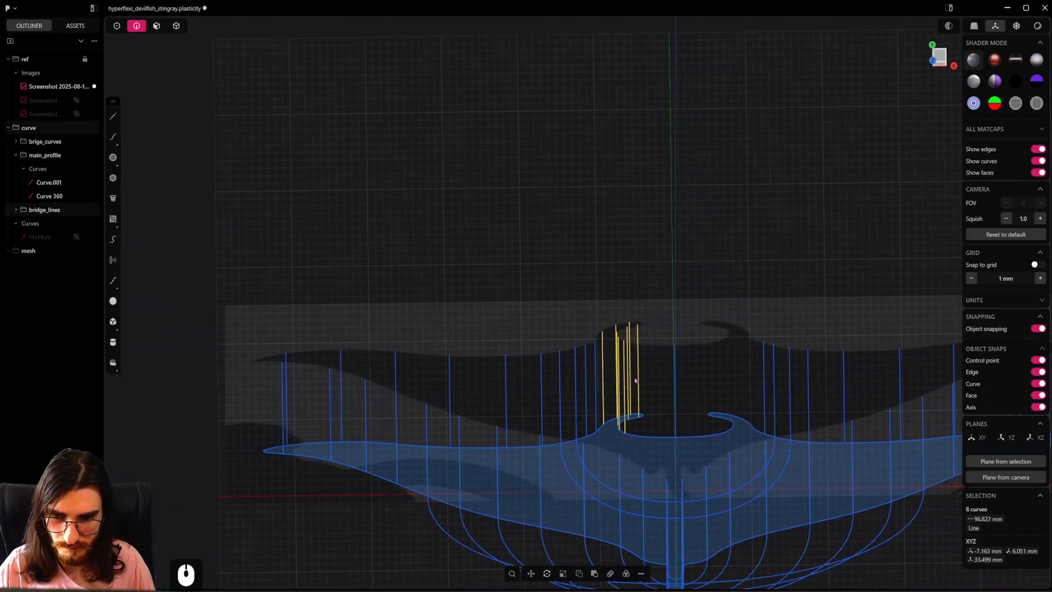
{"action": "middle_click_drag", "start_coordinate": [596, 402], "coordinate": [630, 315]}
{"action": "key", "text": "alt+x"}
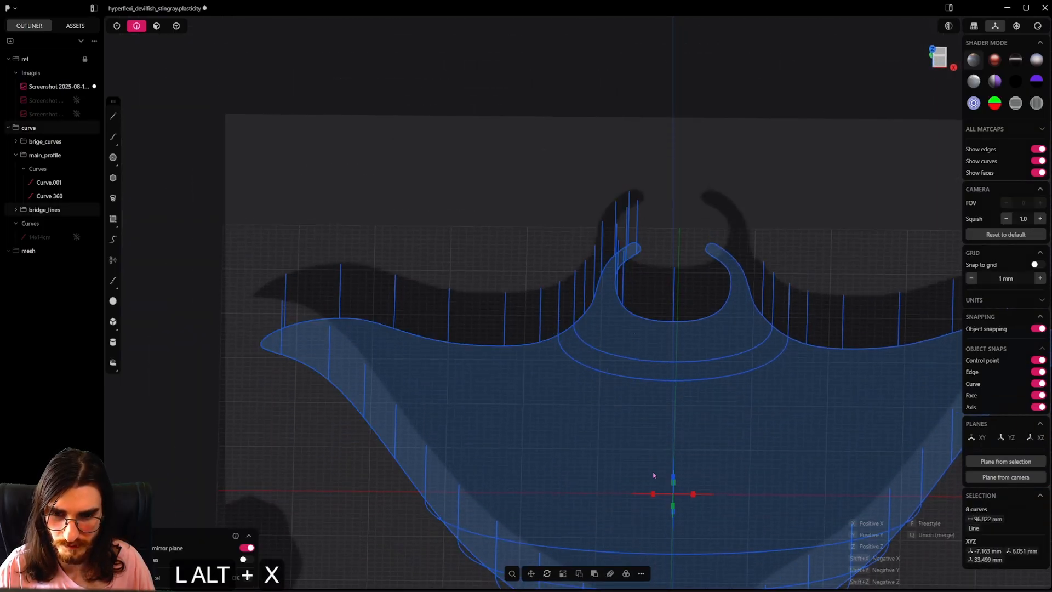
{"action": "left_click", "coordinate": [754, 210]}
{"action": "scroll", "coordinate": [754, 210], "scroll_direction": "up", "scroll_amount": 5}
{"action": "middle_click_drag", "start_coordinate": [754, 210], "coordinate": [673, 279]}
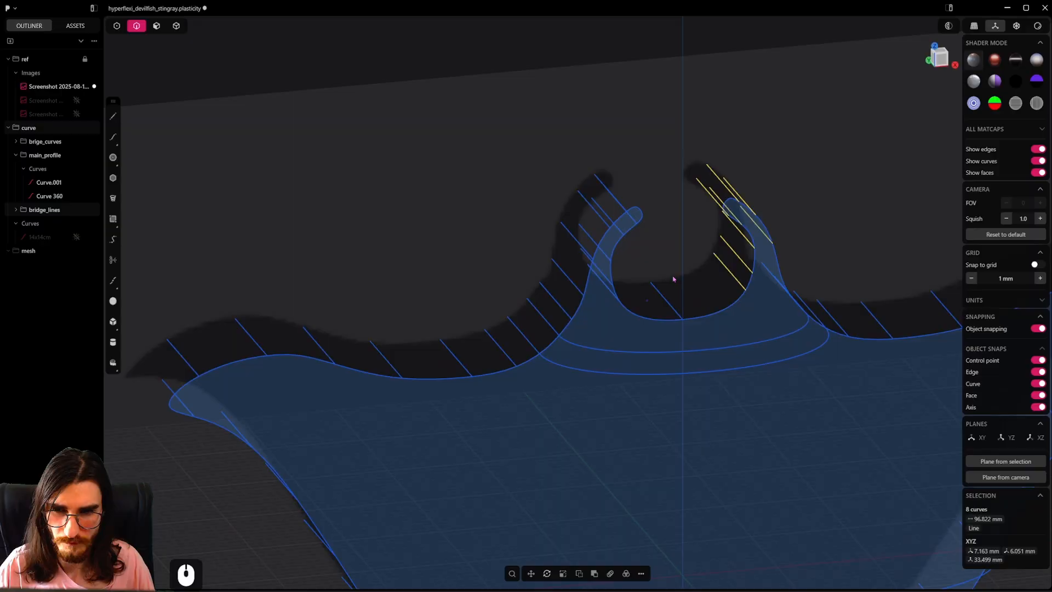
Step: Mirror the remaining construction line at the left horn's outer base across the X axis to the right side
{"action": "left_click", "coordinate": [579, 292]}
{"action": "key", "text": "alt+x"}
{"action": "left_click", "coordinate": [665, 581]}
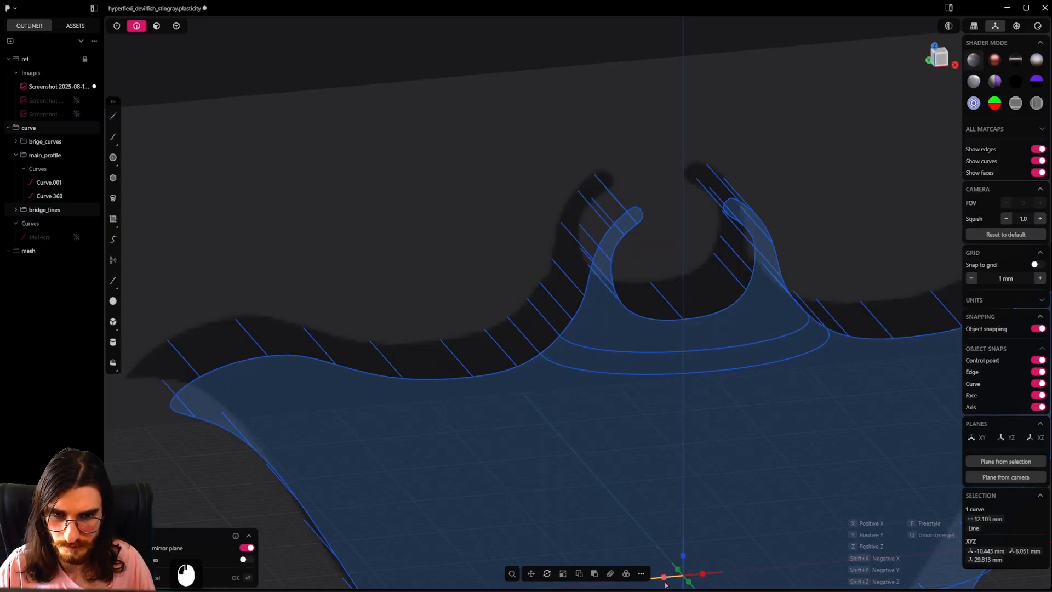
{"action": "left_click", "coordinate": [667, 386]}
Step: Enable control point selection and examine the construction lines along the horns and right wing from an angled view
{"action": "key", "text": "3"}
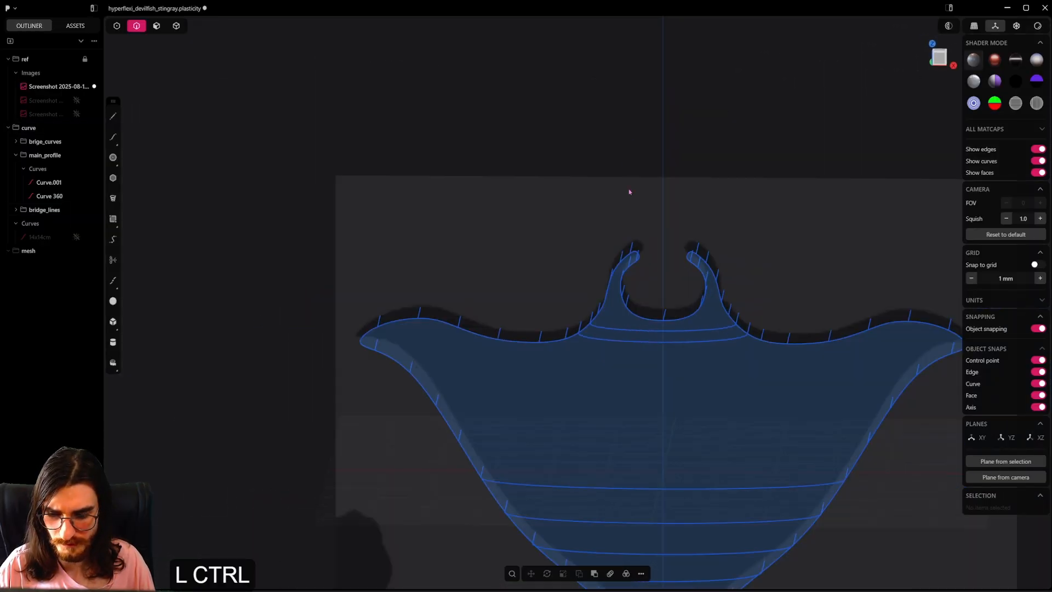
{"action": "key", "text": "7"}
{"action": "scroll", "coordinate": [673, 315], "scroll_direction": "down", "scroll_amount": 3}
{"action": "mouse_move", "coordinate": [674, 316]}
{"action": "middle_mouse_down", "text": "alt"}
{"action": "mouse_move", "coordinate": [545, 322]}
{"action": "mouse_move", "coordinate": [664, 371]}
{"action": "mouse_move", "coordinate": [654, 209]}
{"action": "mouse_move", "coordinate": [679, 287]}
{"action": "mouse_move", "coordinate": [652, 294]}
{"action": "mouse_move", "coordinate": [660, 302]}
{"action": "middle_mouse_up", "text": "alt"}
{"action": "scroll", "coordinate": [698, 288], "scroll_direction": "up", "scroll_amount": 2, "text": "alt+shift"}
{"action": "scroll", "coordinate": [696, 286], "scroll_direction": "up", "scroll_amount": 2, "text": "alt"}
{"action": "left_click", "coordinate": [117, 26]}
{"action": "middle_click_drag", "start_coordinate": [383, 219], "coordinate": [697, 359], "text": "alt"}
{"action": "scroll", "coordinate": [757, 278], "scroll_direction": "up", "scroll_amount": 4}
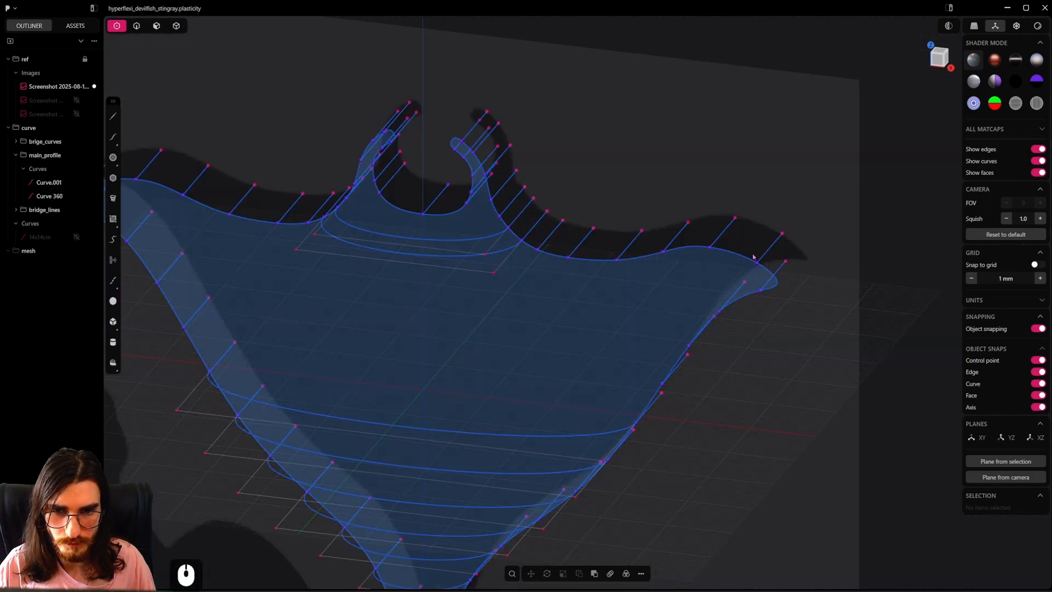
Step: Bridge the upper and lower construction line endpoints nearest the right wing's tip with a G1-continuity curve
{"action": "left_click_drag", "start_coordinate": [753, 256], "coordinate": [766, 314]}
{"action": "key", "text": "shift+b"}
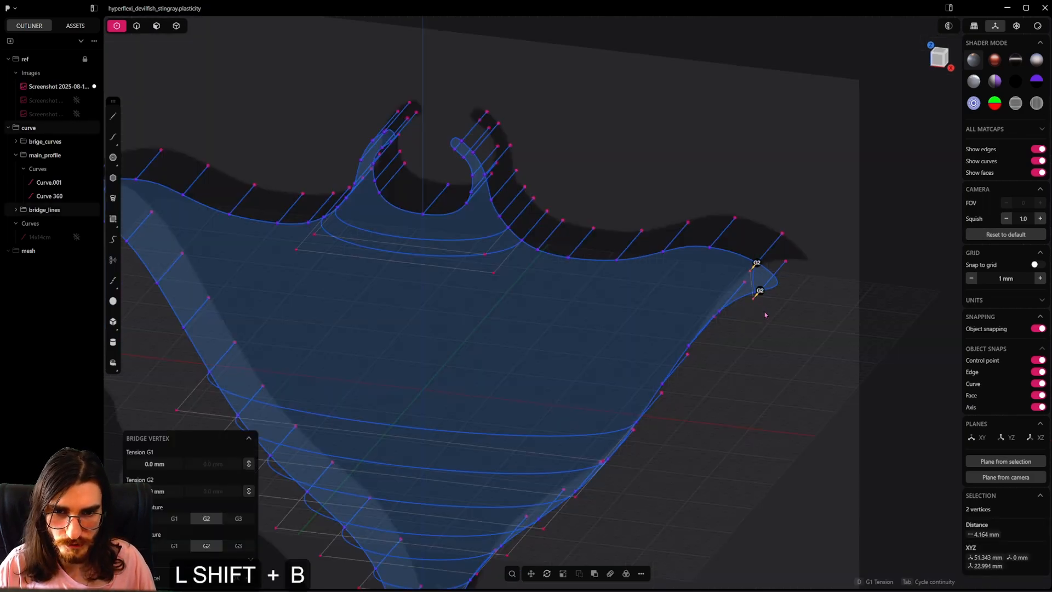
{"action": "key", "text": "Tab"}
{"action": "key", "text": "Tab"}
{"action": "key", "text": "Tab"}
{"action": "left_click", "coordinate": [711, 295]}
{"action": "middle_click_drag", "start_coordinate": [711, 296], "coordinate": [716, 269], "text": "alt"}
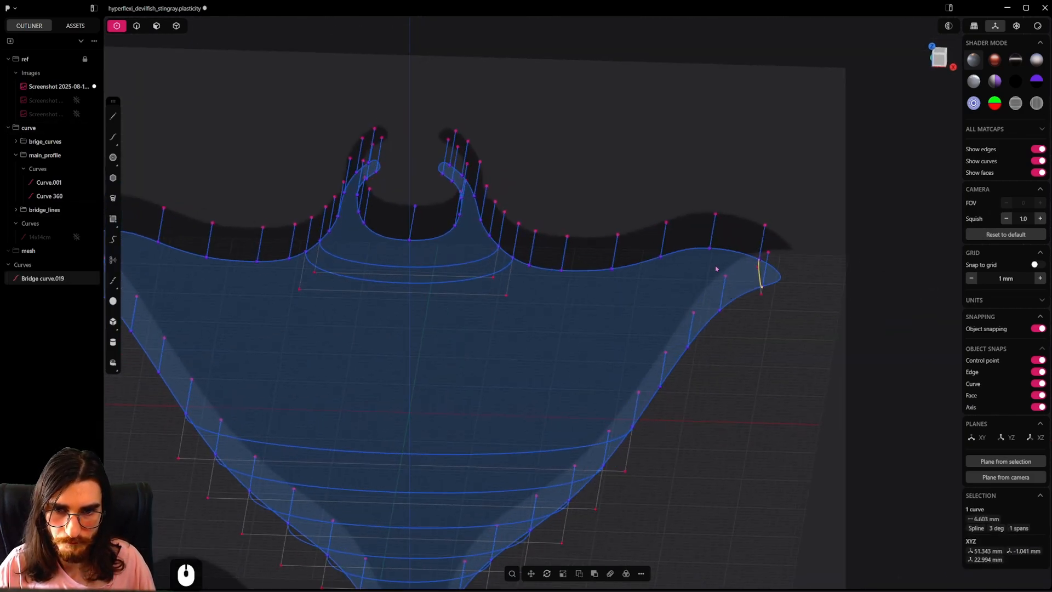
Step: Bridge the second pair of construction line endpoints inward from the right wing's tip with G1 continuity
{"action": "left_click", "coordinate": [709, 248]}
{"action": "left_click", "coordinate": [719, 311], "text": "shift"}
{"action": "key", "text": "shift+b"}
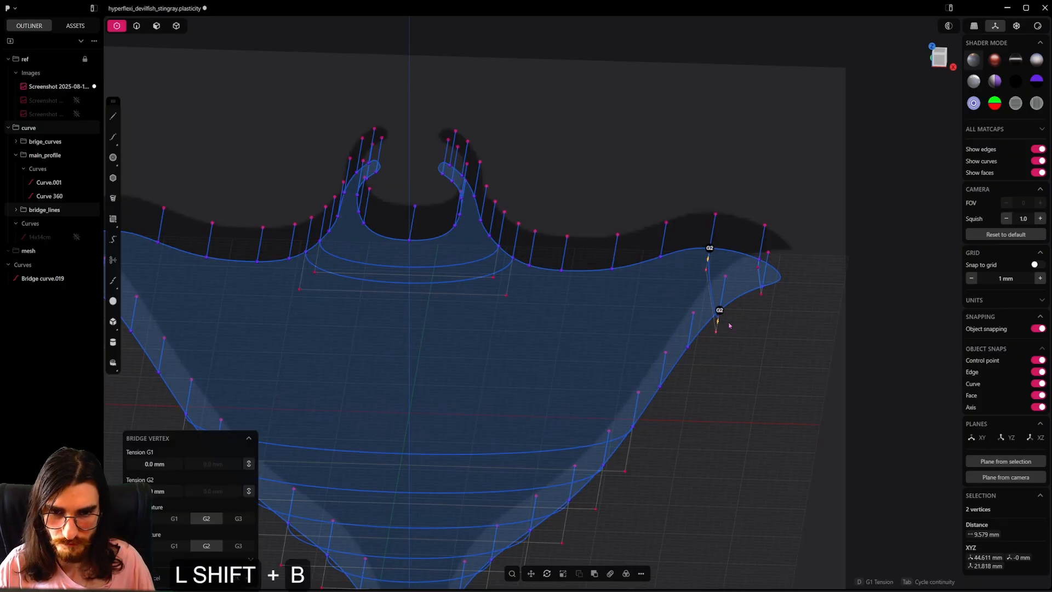
{"action": "key", "text": "Tab"}
{"action": "key", "text": "Tab"}
{"action": "key", "text": "Tab"}
{"action": "left_click", "coordinate": [723, 320]}
{"action": "middle_click_drag", "start_coordinate": [723, 320], "coordinate": [699, 344]}
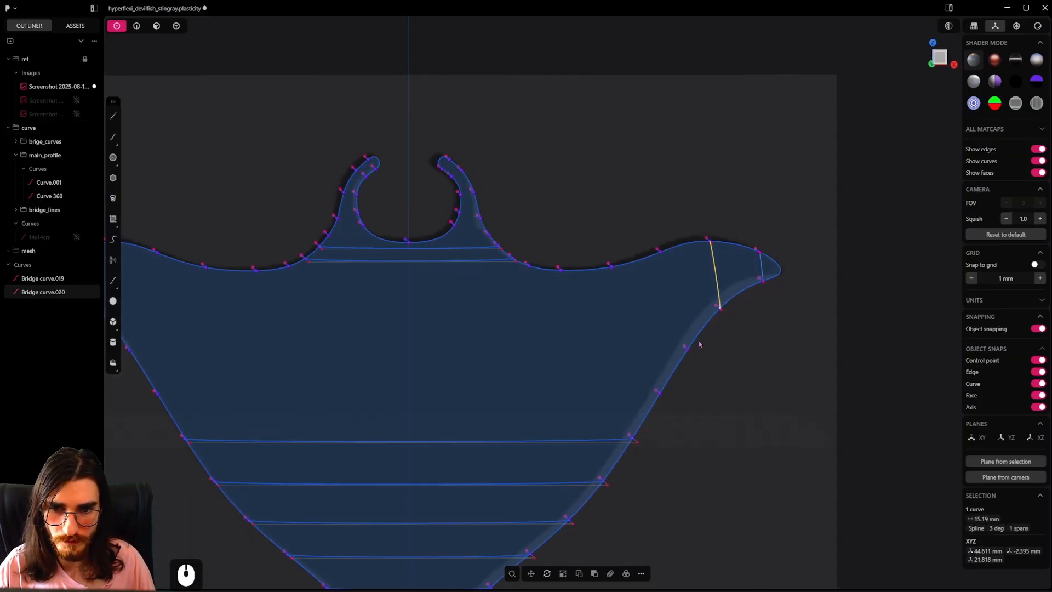
Step: Bridge the third pair of endpoints inward from the right wing's tip with G1 continuity
{"action": "left_click", "coordinate": [688, 349]}
{"action": "left_click", "coordinate": [660, 253], "text": "shift"}
{"action": "key", "text": "shift+b"}
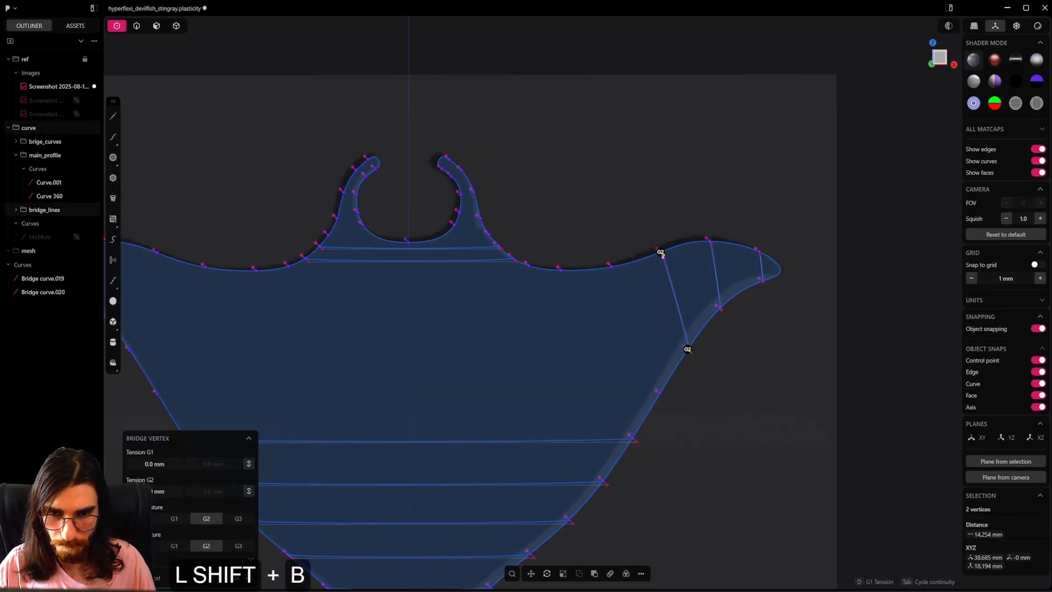
{"action": "key", "text": "Tab"}
{"action": "key", "text": "Tab"}
{"action": "key", "text": "Tab"}
{"action": "left_click", "coordinate": [688, 354]}
{"action": "middle_click_drag", "start_coordinate": [687, 354], "coordinate": [668, 239]}
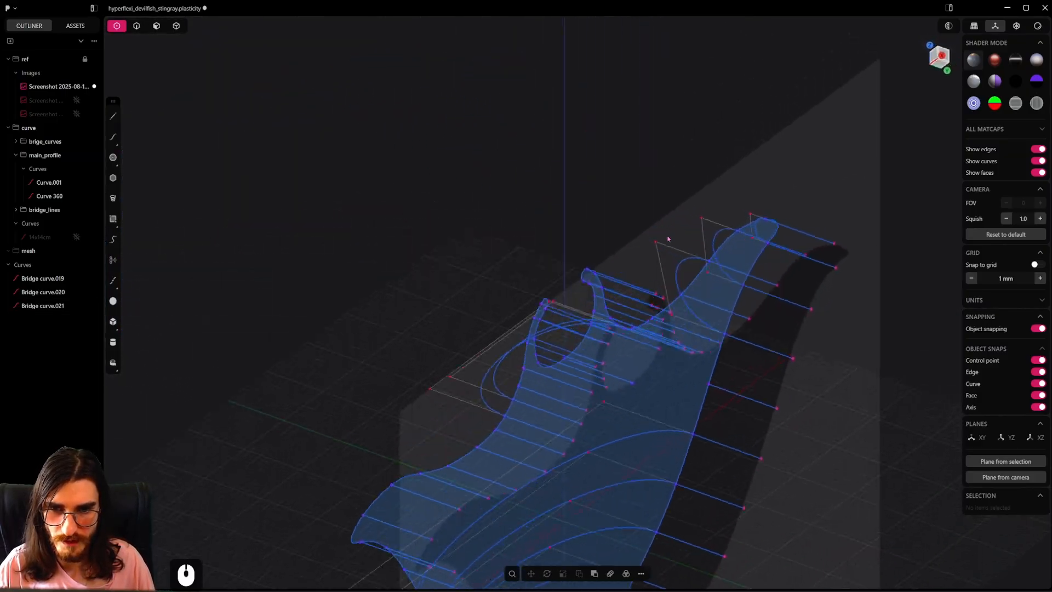
Step: Try a curve running from the wing-tip bridge across the other wing bridges to the topmost body bridge, and undo it
{"action": "key", "text": "KP_7"}
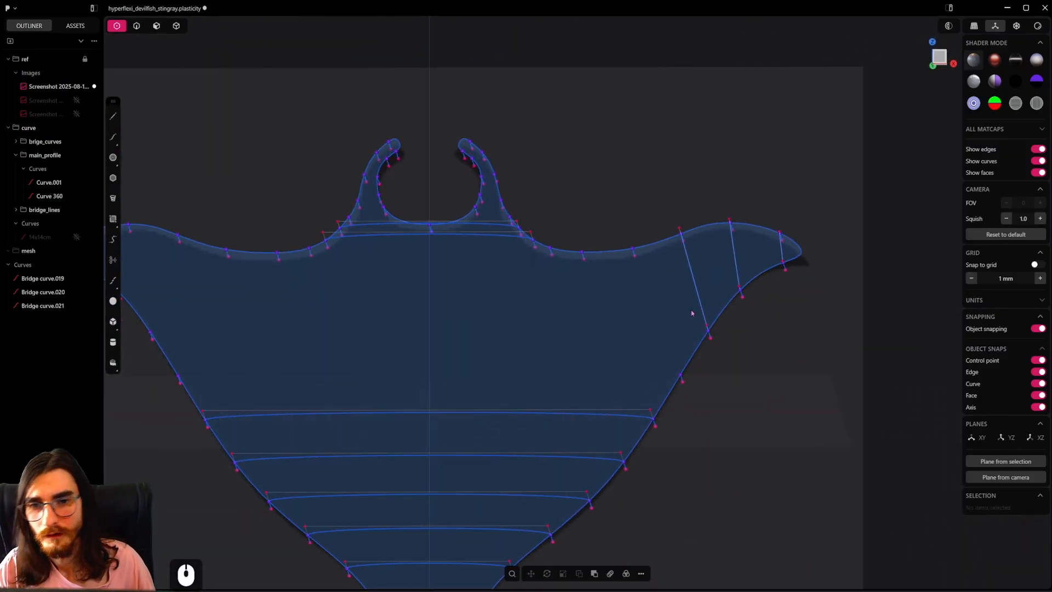
{"action": "middle_click_drag", "start_coordinate": [680, 287], "coordinate": [138, 200]}
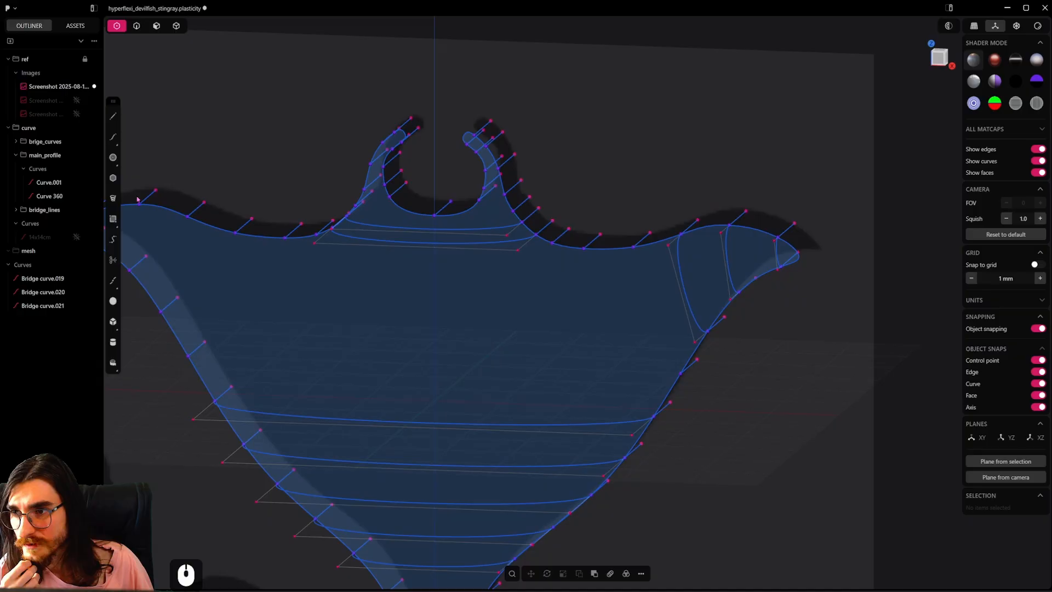
{"action": "left_click", "coordinate": [111, 138]}
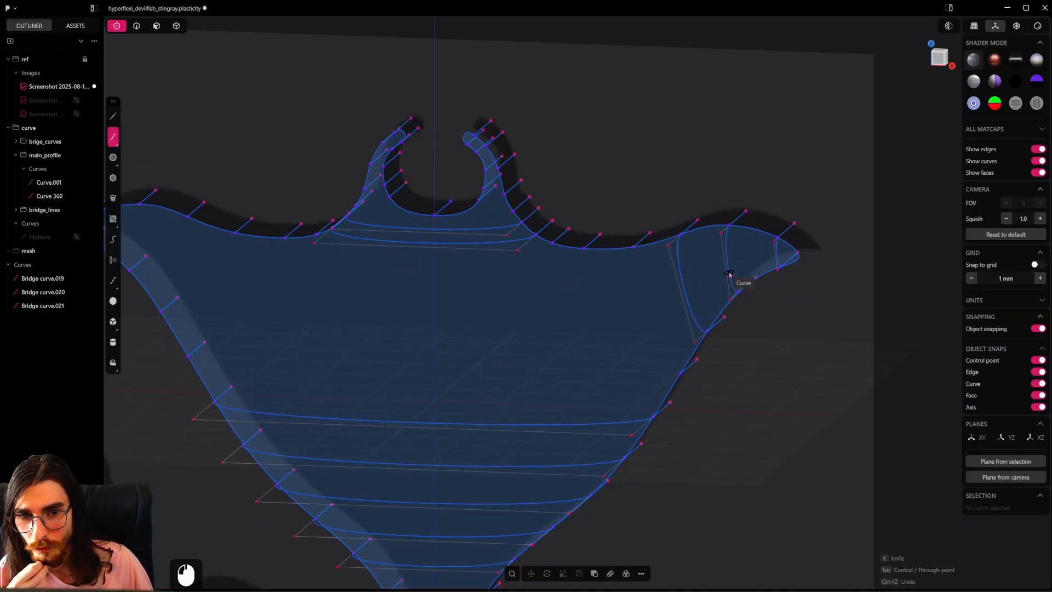
{"action": "left_click", "coordinate": [776, 262]}
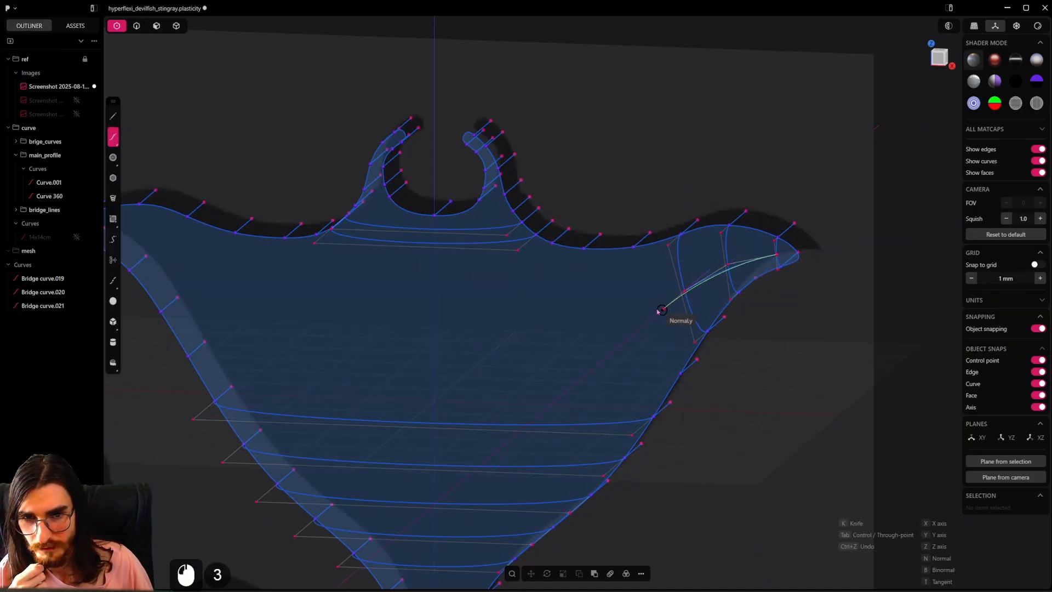
{"action": "left_click", "coordinate": [632, 425]}
{"action": "right_click", "coordinate": [638, 420]}
{"action": "middle_click_drag", "start_coordinate": [639, 420], "coordinate": [674, 291]}
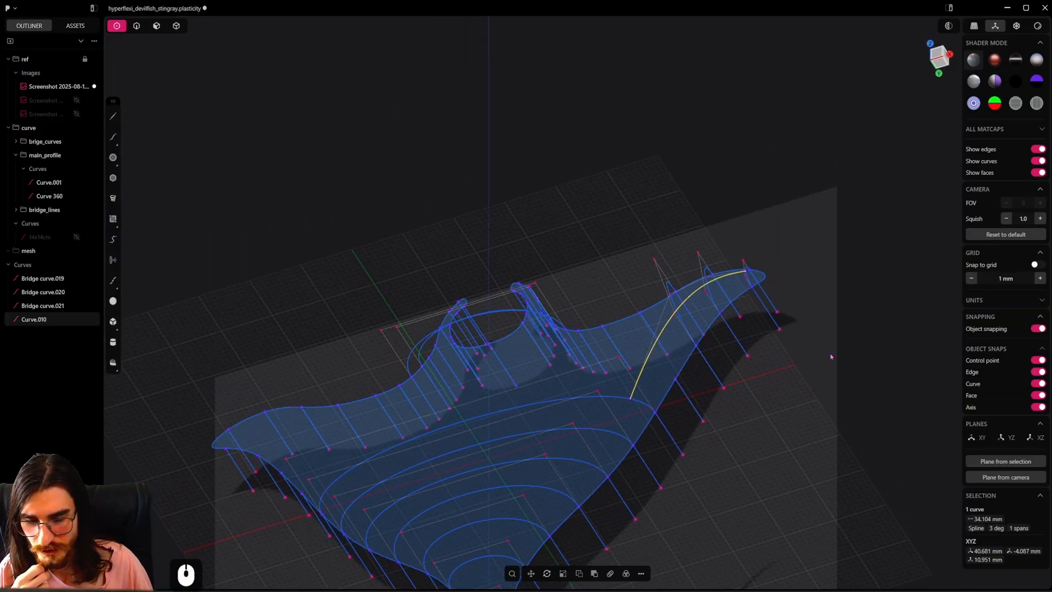
{"action": "key", "text": "ctrl+z"}
Step: Bridge the fourth pair of endpoints inward from the right wing's tip with G1 continuity
{"action": "middle_click_drag", "start_coordinate": [794, 384], "coordinate": [629, 430]}
{"action": "key", "text": "shift+b"}
{"action": "key", "text": "Tab"}
{"action": "key", "text": "Tab"}
{"action": "key", "text": "Tab"}
{"action": "left_click", "coordinate": [681, 412]}
{"action": "key", "text": "5"}
{"action": "middle_click_drag", "start_coordinate": [629, 429], "coordinate": [684, 332], "text": "shift"}
{"action": "scroll", "coordinate": [671, 387], "scroll_direction": "up", "scroll_amount": 3}
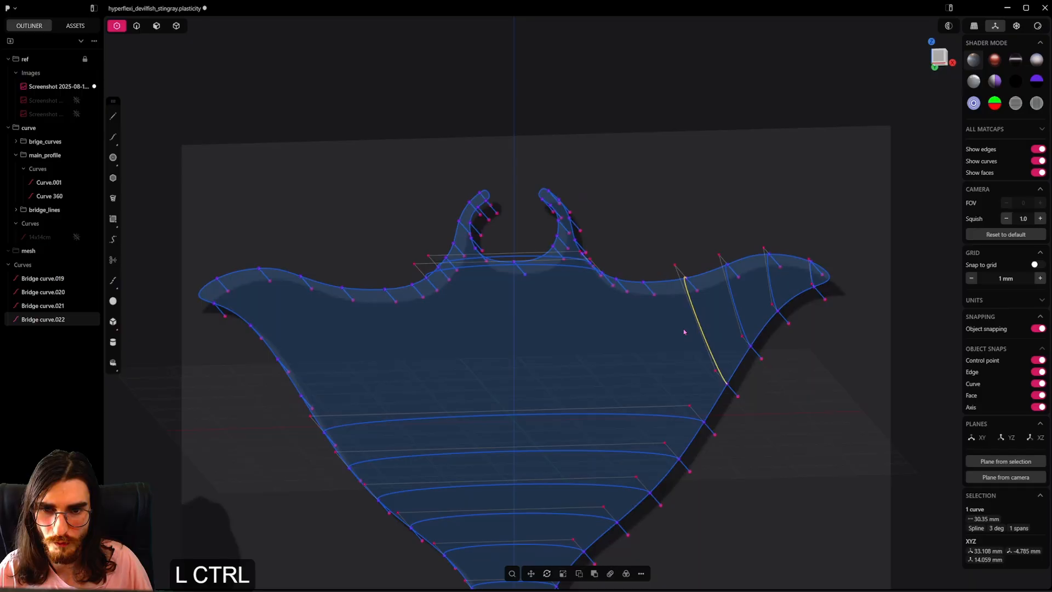
Step: Enable edge and curve selection and examine the spacing of the right wing's bridge curves and construction lines
{"action": "left_click", "coordinate": [136, 25]}
{"action": "scroll", "coordinate": [768, 429], "scroll_direction": "up", "scroll_amount": 4}
{"action": "middle_click_drag", "start_coordinate": [705, 336], "coordinate": [658, 387]}
{"action": "left_click", "coordinate": [650, 396]}
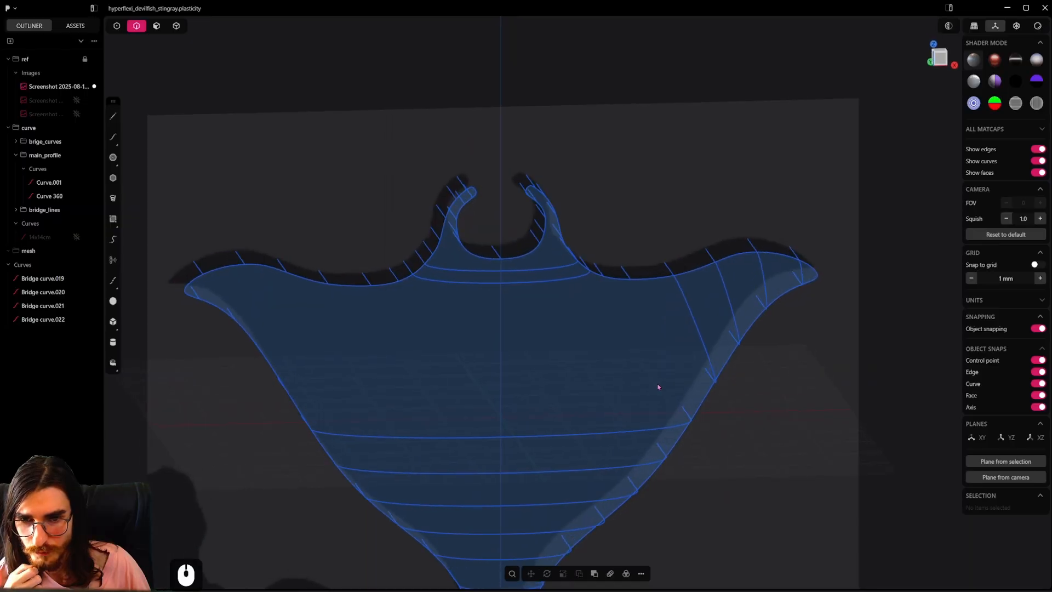
{"action": "scroll", "coordinate": [658, 387], "scroll_direction": "down", "scroll_amount": 13}
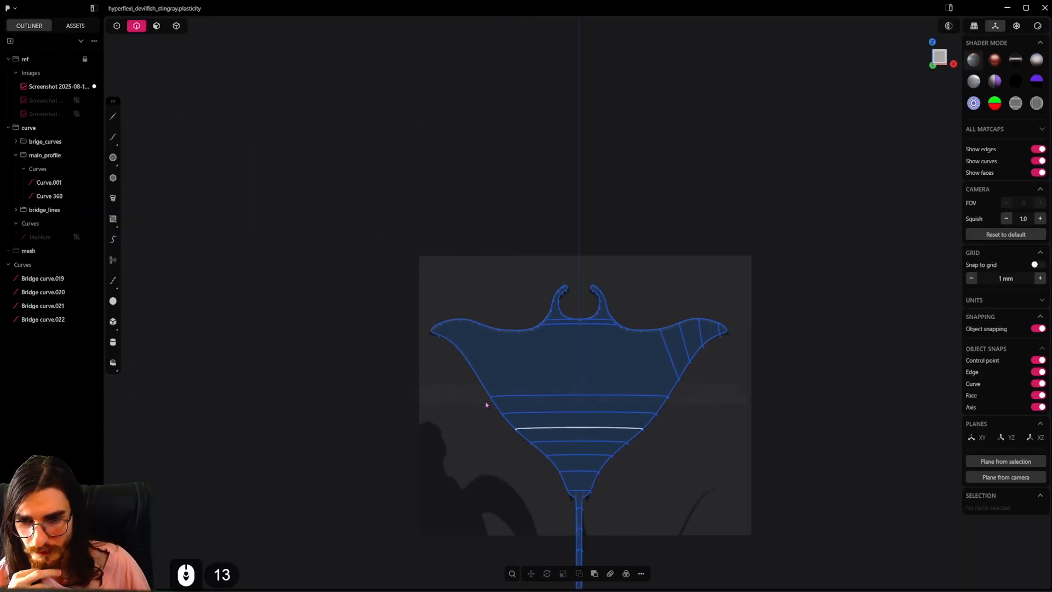
{"action": "scroll", "coordinate": [552, 349], "scroll_direction": "up", "scroll_amount": 9}
{"action": "scroll", "coordinate": [726, 337], "scroll_direction": "up", "scroll_amount": 8}
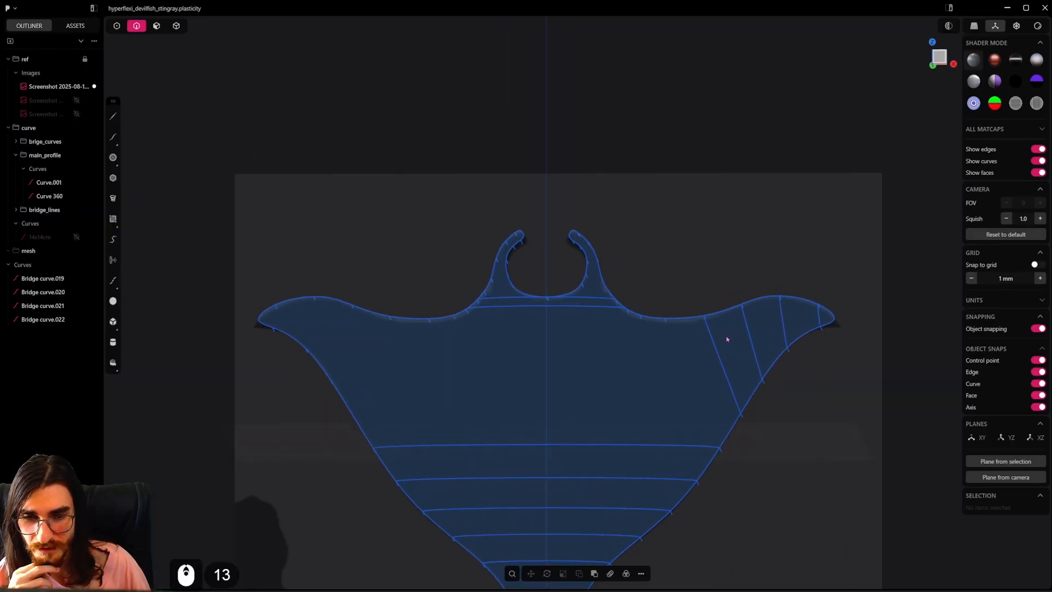
{"action": "middle_click_drag", "start_coordinate": [636, 419], "coordinate": [649, 308]}
{"action": "scroll", "coordinate": [608, 377], "scroll_direction": "up", "scroll_amount": 2}
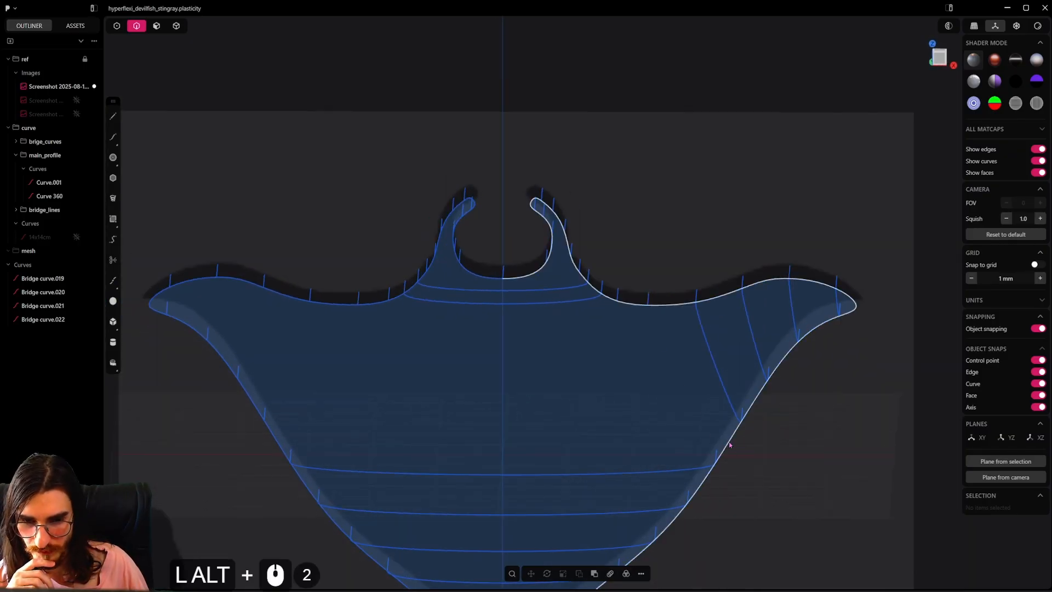
Step: Duplicate the construction line on the right wing's front edge and snap the copy onto the rear edge, between the wing and body bridges
{"action": "middle_click_drag", "start_coordinate": [594, 369], "coordinate": [622, 294], "text": "alt"}
{"action": "left_click", "coordinate": [623, 296]}
{"action": "middle_click_drag", "start_coordinate": [620, 330], "coordinate": [639, 368], "text": "alt"}
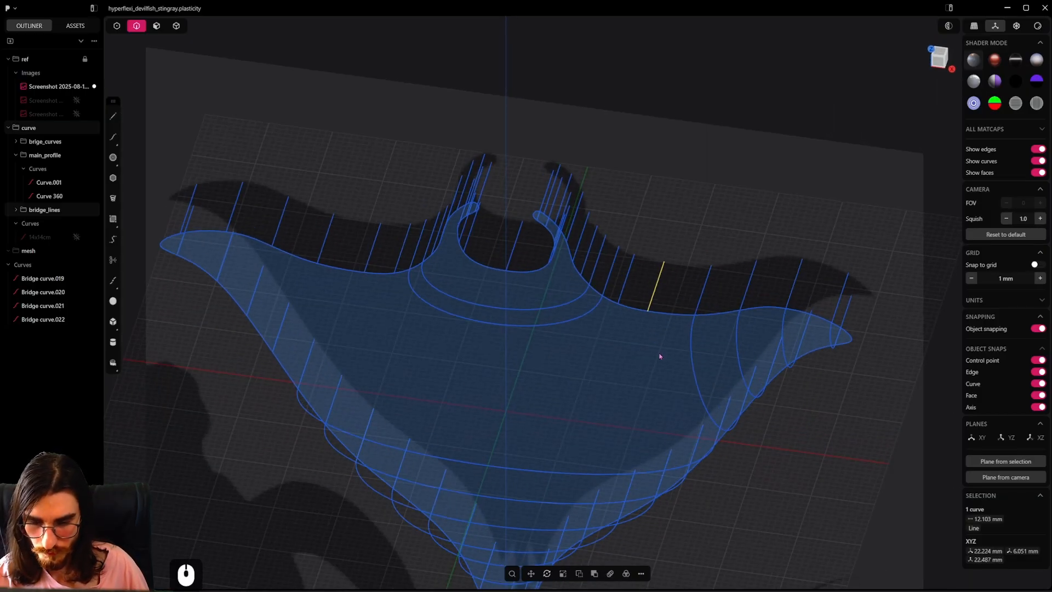
{"action": "key", "text": "v"}
{"action": "left_click", "coordinate": [659, 321]}
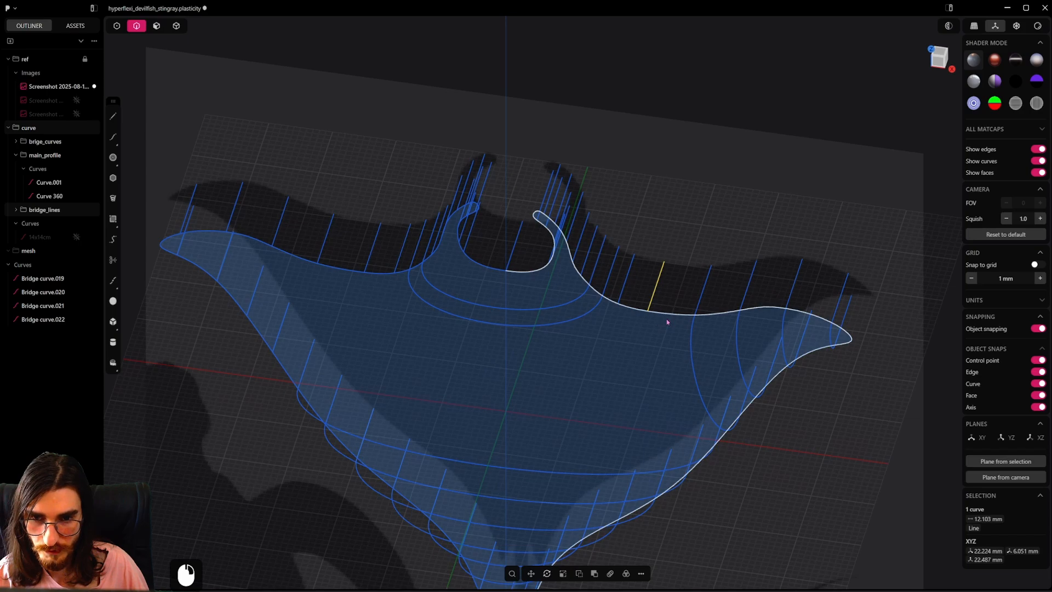
{"action": "middle_click_drag", "start_coordinate": [667, 322], "coordinate": [580, 311], "text": "alt"}
{"action": "key", "text": "shift+d"}
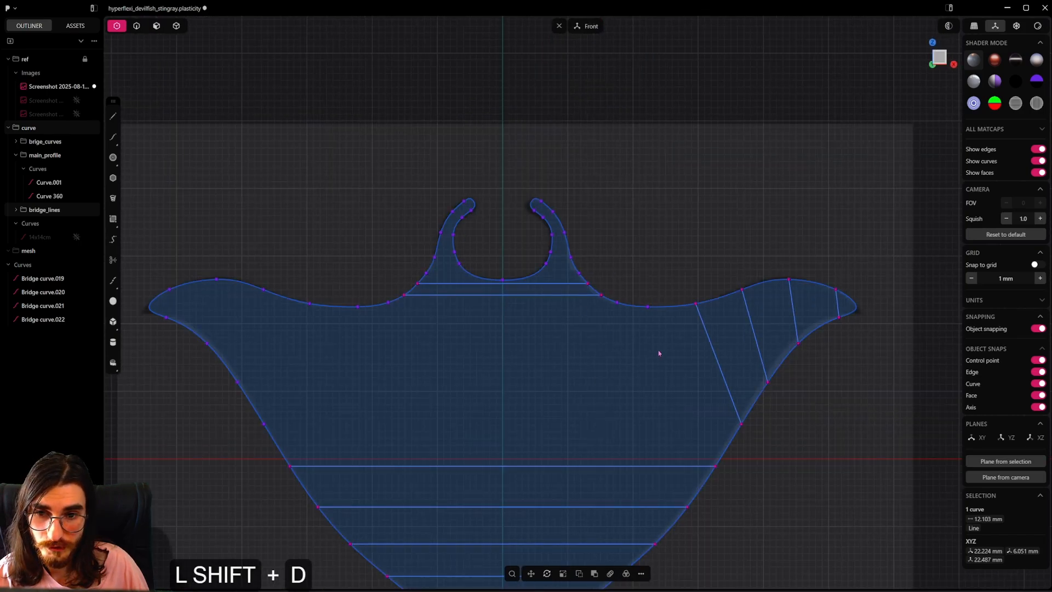
{"action": "key", "text": "g"}
{"action": "key", "text": "ctrl"}
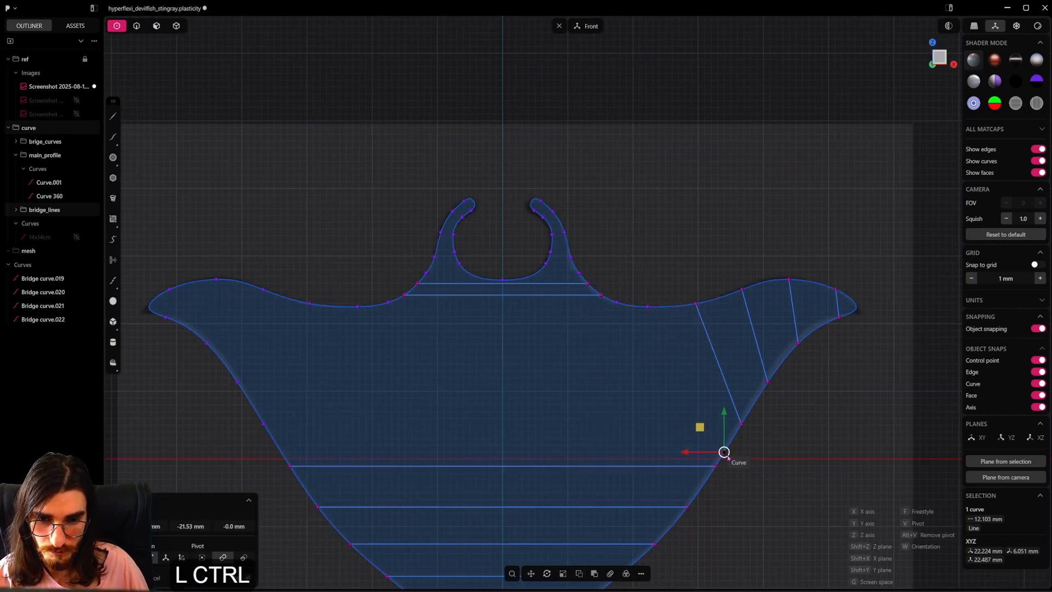
{"action": "left_click", "coordinate": [726, 450], "text": "ctrl"}
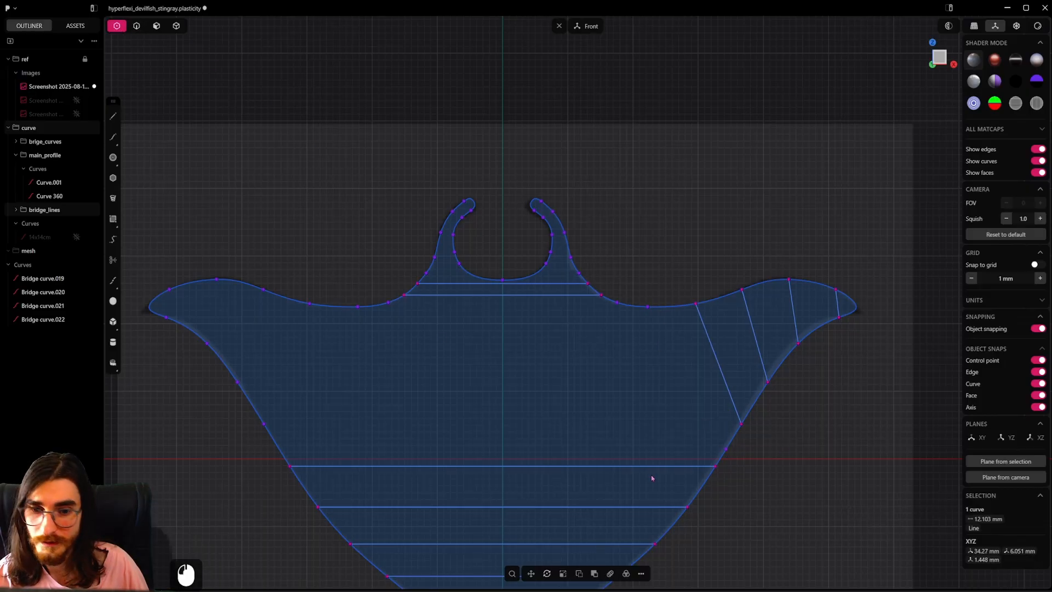
Step: Bridge the copied line's endpoint to the matching point on the wing's front edge with G1 continuity and save the file
{"action": "left_click", "coordinate": [725, 449]}
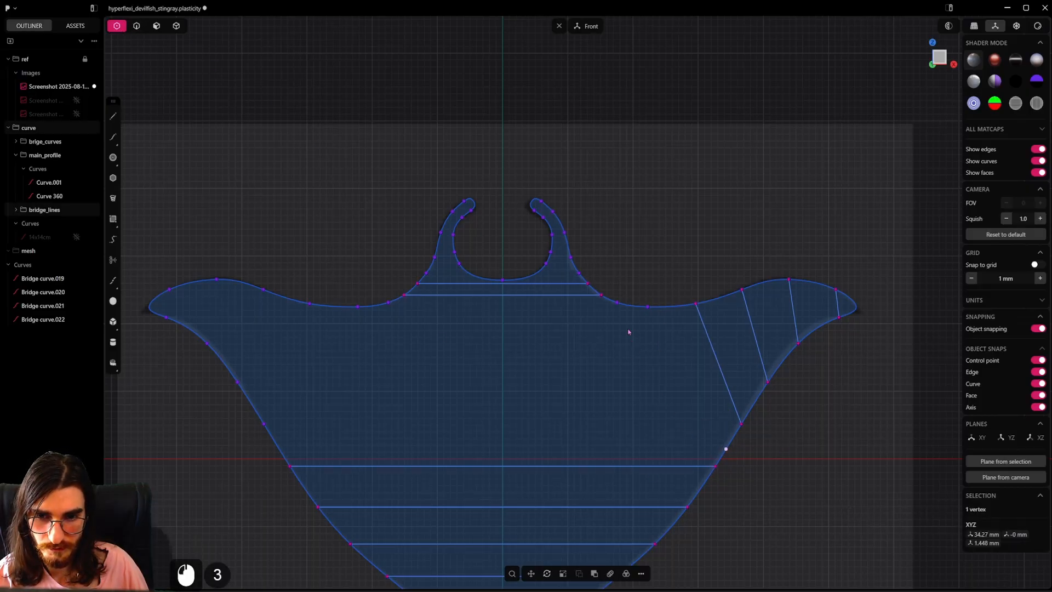
{"action": "left_click", "coordinate": [648, 307], "text": "shift"}
{"action": "key", "text": "shift+b"}
{"action": "key", "text": "Tab"}
{"action": "key", "text": "Tab"}
{"action": "key", "text": "Tab"}
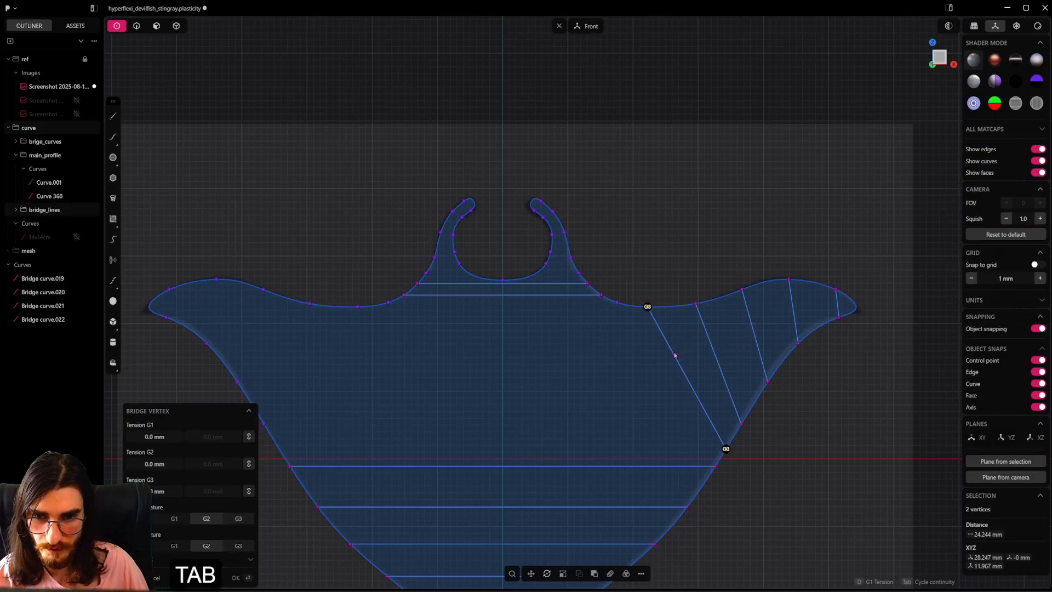
{"action": "middle_click_drag", "start_coordinate": [698, 380], "coordinate": [666, 351]}
{"action": "key", "text": "ctrl+s"}
{"action": "key", "text": "x"}
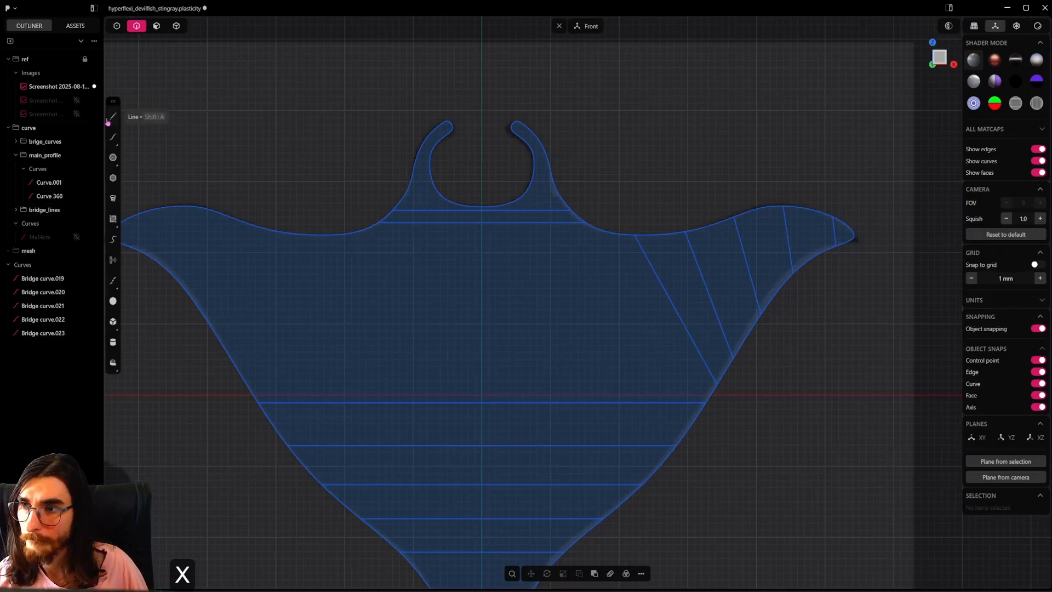
Step: Draw a short line about 1.7 mm long from the lower head bridge's right end up along the outline
{"action": "left_click", "coordinate": [112, 116]}
{"action": "scroll", "coordinate": [547, 204], "scroll_direction": "up", "scroll_amount": 15}
{"action": "left_click", "coordinate": [601, 240]}
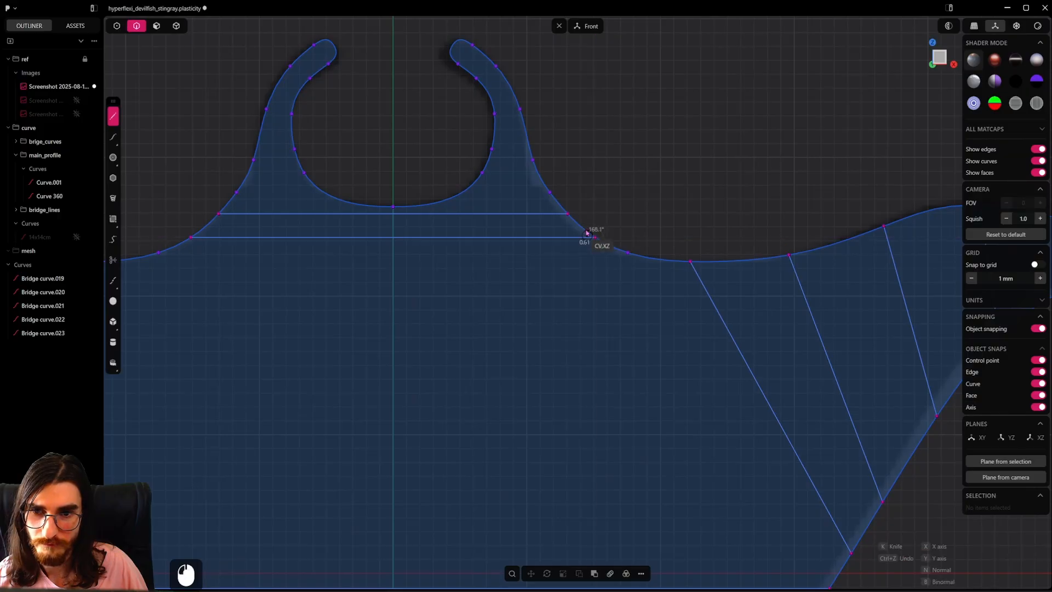
{"action": "left_click", "coordinate": [578, 226]}
{"action": "right_click", "coordinate": [582, 226]}
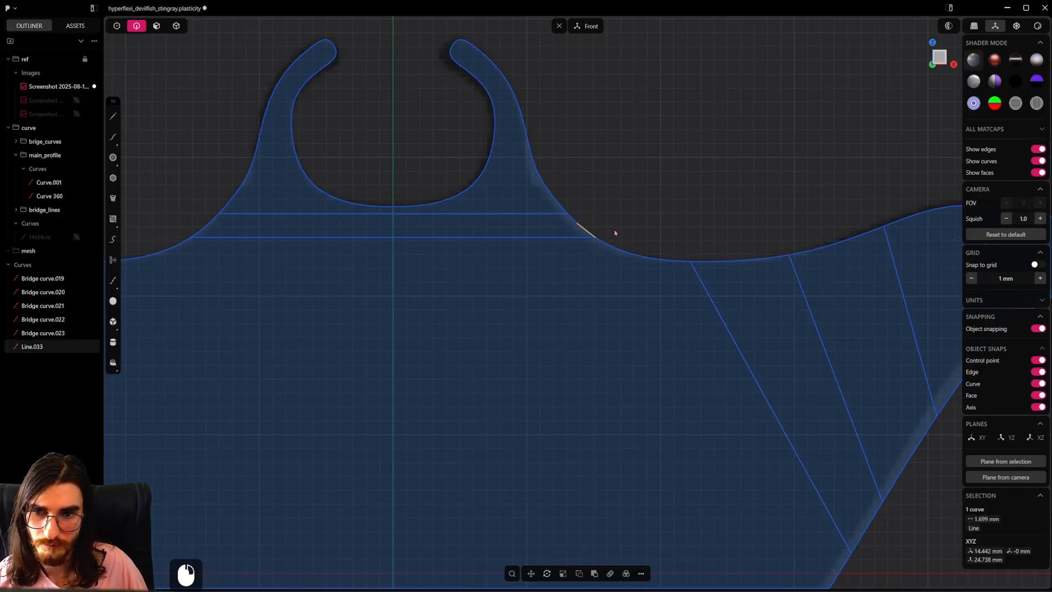
{"action": "scroll", "coordinate": [615, 232], "scroll_direction": "down", "scroll_amount": 5}
{"action": "middle_click_drag", "start_coordinate": [667, 351], "coordinate": [607, 292], "text": "shift"}
Step: Draw a short line about 2.3 mm long from the topmost body bridge's right end down along the outline
{"action": "left_click", "coordinate": [113, 116]}
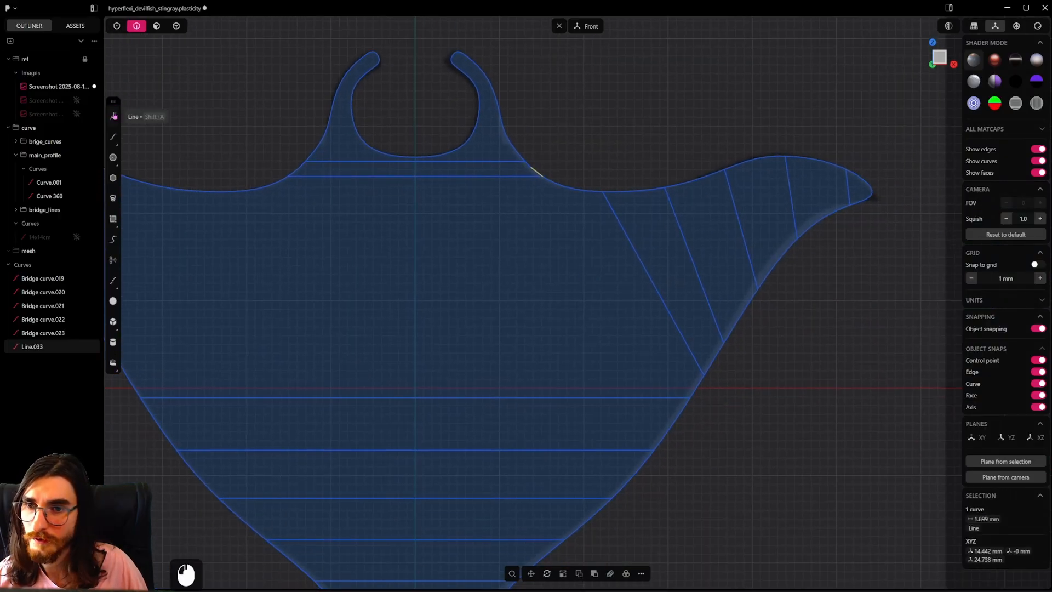
{"action": "scroll", "coordinate": [691, 401], "scroll_direction": "up", "scroll_amount": 7}
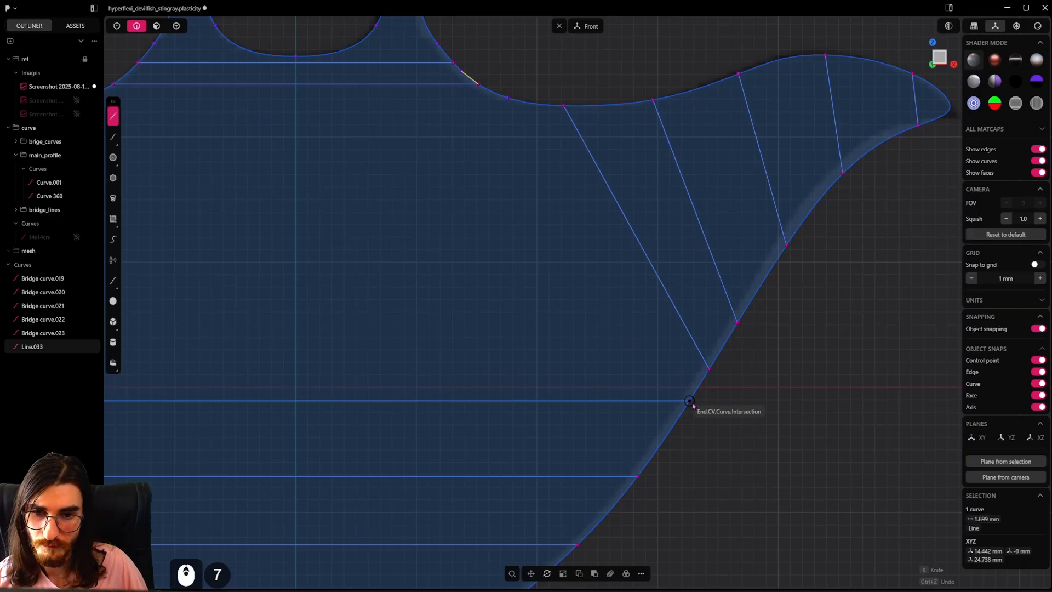
{"action": "scroll", "coordinate": [691, 401], "scroll_direction": "down", "scroll_amount": 11}
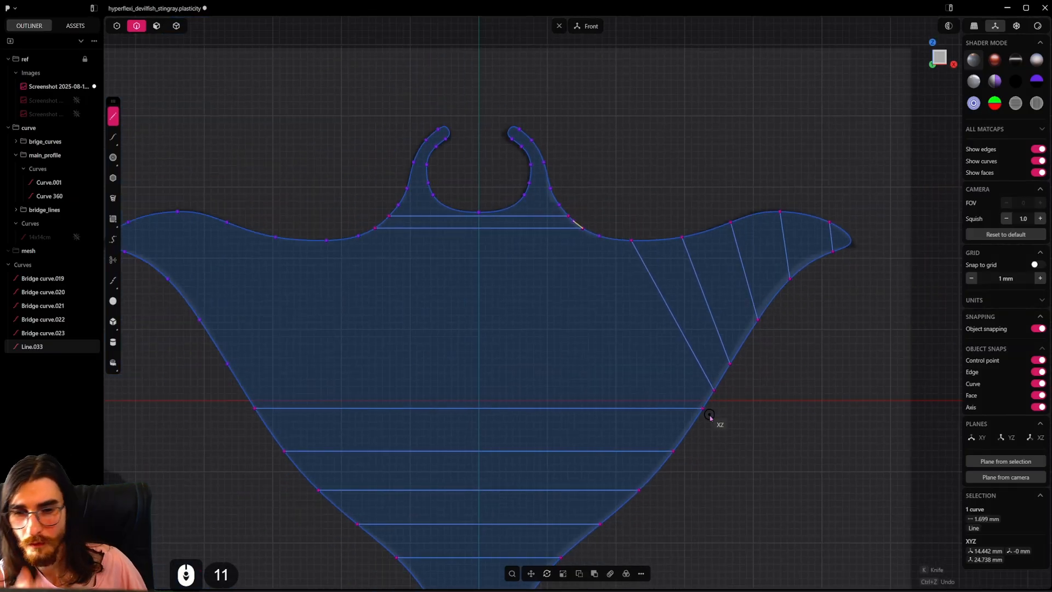
{"action": "left_click", "coordinate": [702, 408]}
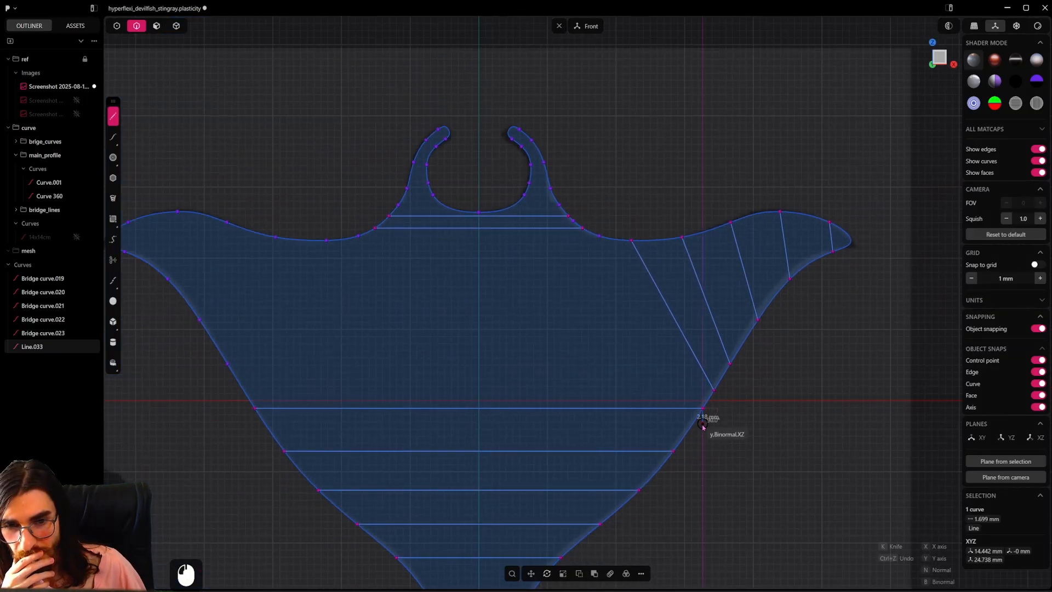
{"action": "left_click", "coordinate": [694, 429]}
{"action": "scroll", "coordinate": [638, 304], "scroll_direction": "up", "scroll_amount": 4}
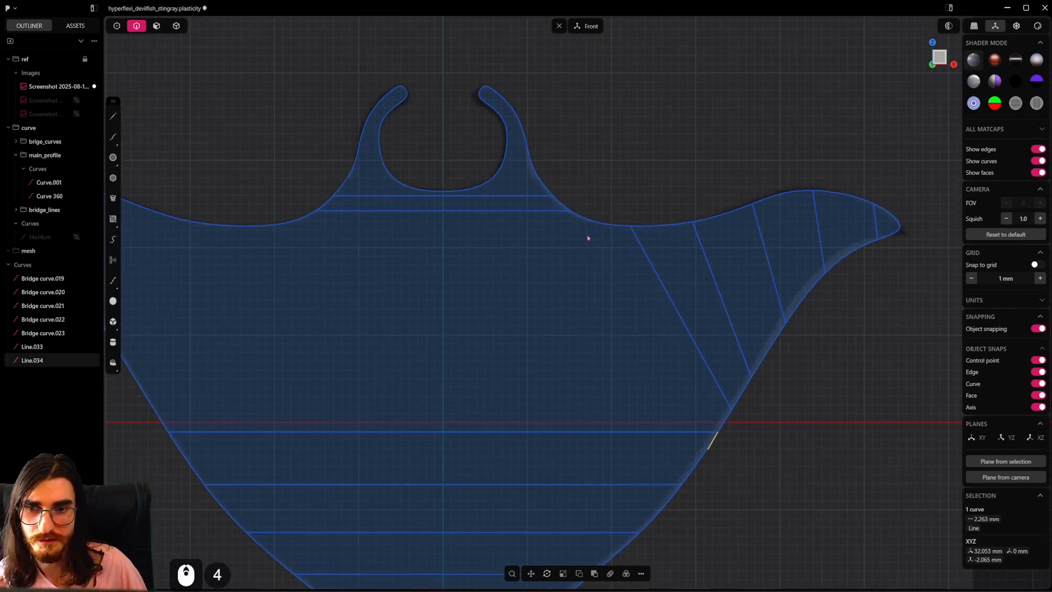
Step: Isolate the two short guide lines by hiding everything else and enable control point selection
{"action": "left_click", "coordinate": [565, 208], "text": "shift"}
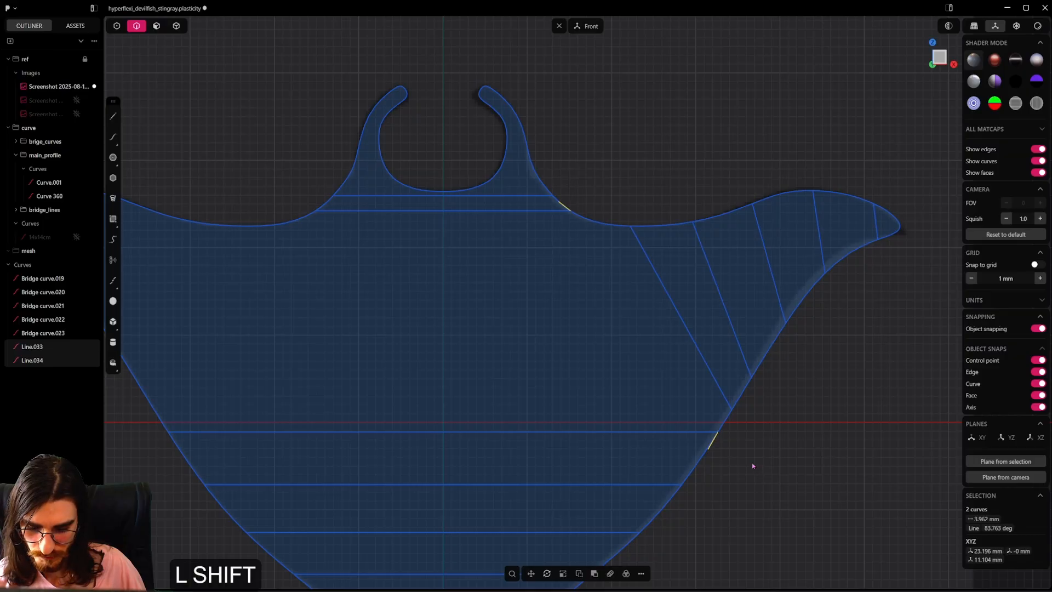
{"action": "key", "text": "shift+h"}
{"action": "left_click", "coordinate": [117, 26]}
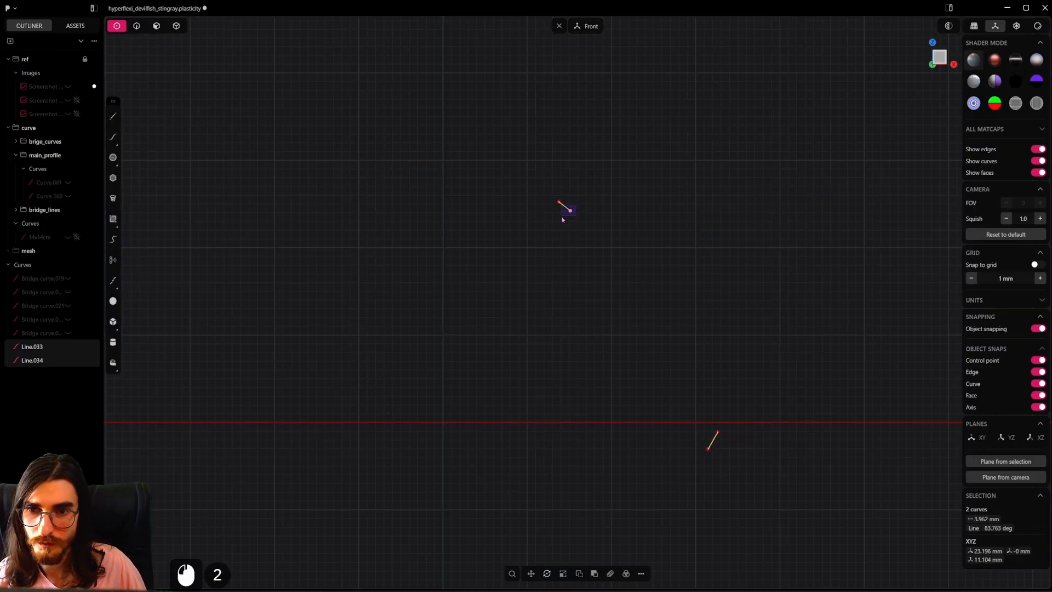
Step: Bridge the facing endpoints of the two short guide lines with G1 continuity at both ends and adjust the curve's tension
{"action": "left_click", "coordinate": [715, 433], "text": "shift"}
{"action": "key", "text": "shift+b"}
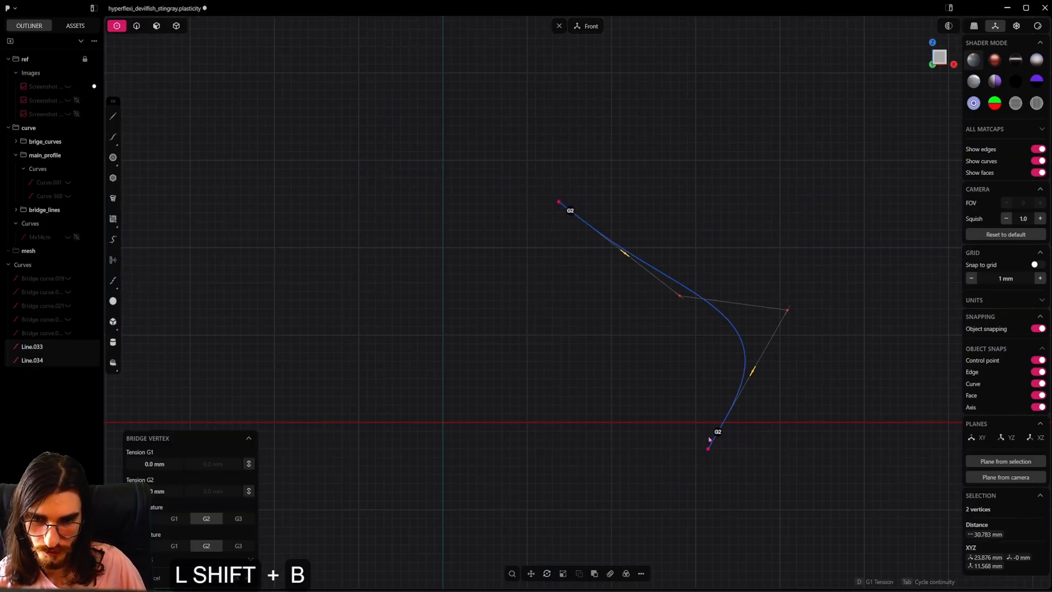
{"action": "key", "text": "Tab"}
{"action": "key", "text": "Tab"}
{"action": "key", "text": "Tab"}
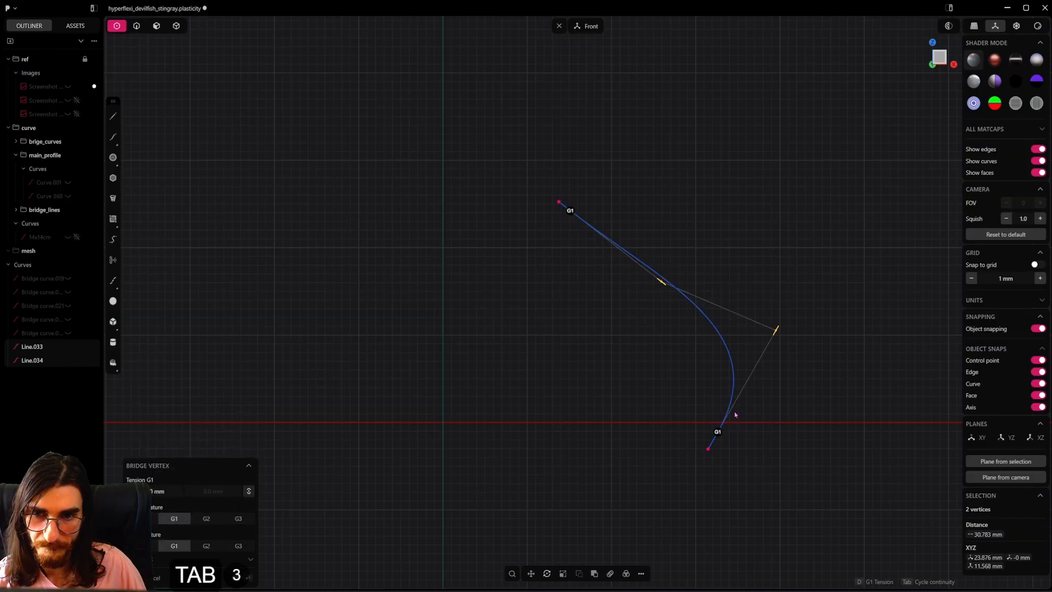
{"action": "left_click_drag", "start_coordinate": [661, 285], "coordinate": [676, 292]}
{"action": "left_click_drag", "start_coordinate": [758, 364], "coordinate": [762, 333]}
{"action": "right_click", "coordinate": [790, 376]}
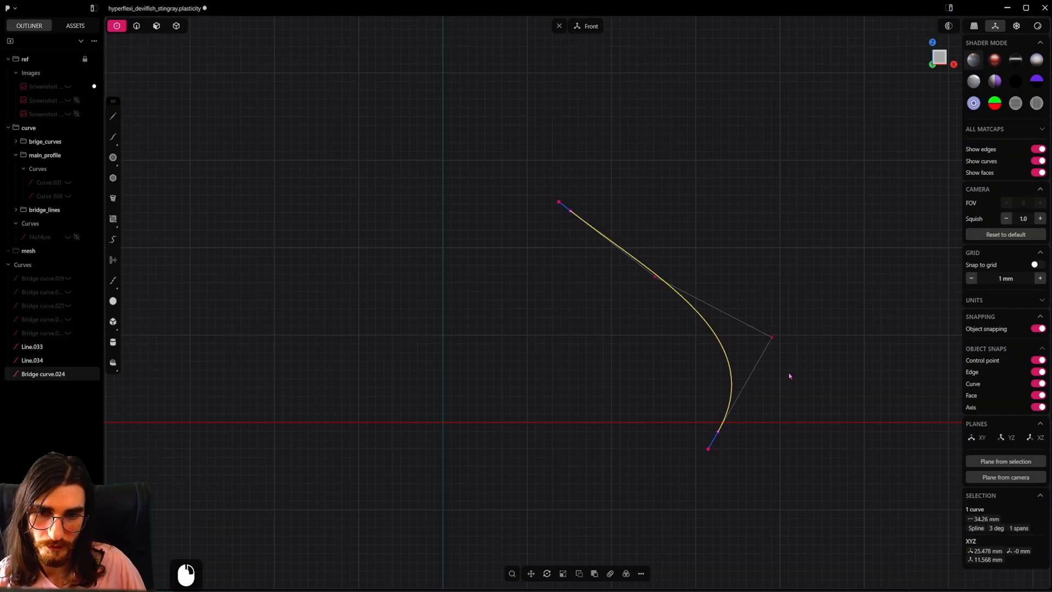
{"action": "left_click", "coordinate": [789, 376]}
Step: Show all hidden objects and delete the short guide line at the topmost body bridge's right end
{"action": "key", "text": "2"}
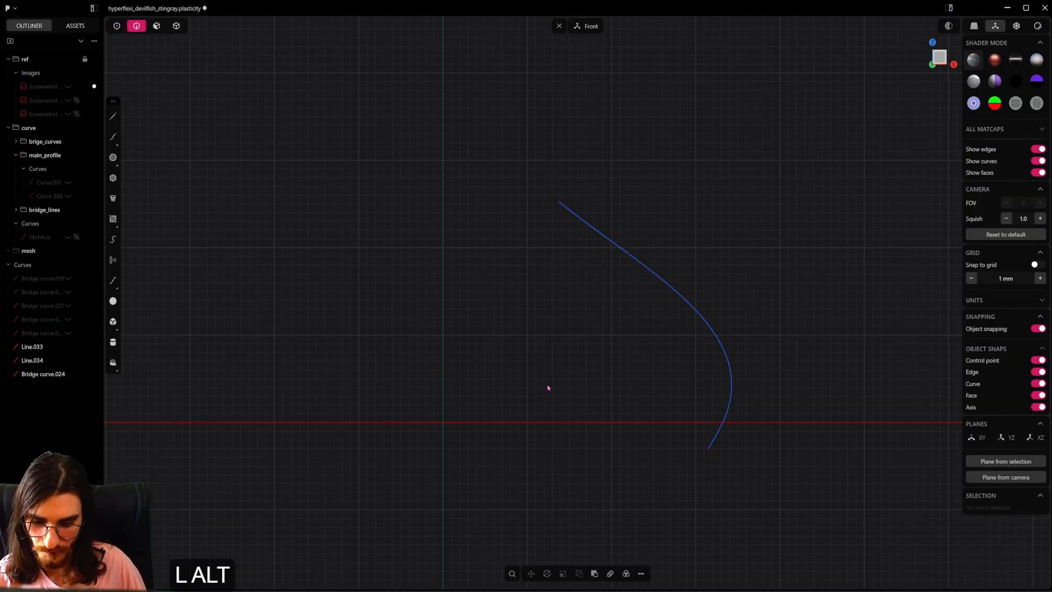
{"action": "key", "text": "alt+h"}
{"action": "scroll", "coordinate": [559, 384], "scroll_direction": "down", "scroll_amount": 1}
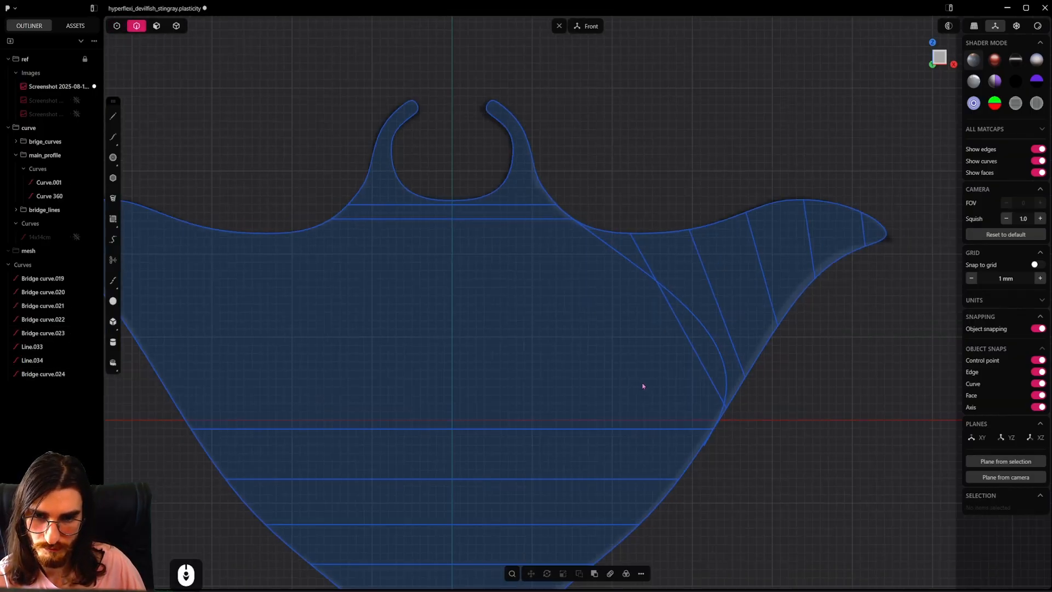
{"action": "left_click", "coordinate": [710, 440]}
{"action": "scroll", "coordinate": [719, 439], "scroll_direction": "up", "scroll_amount": 20}
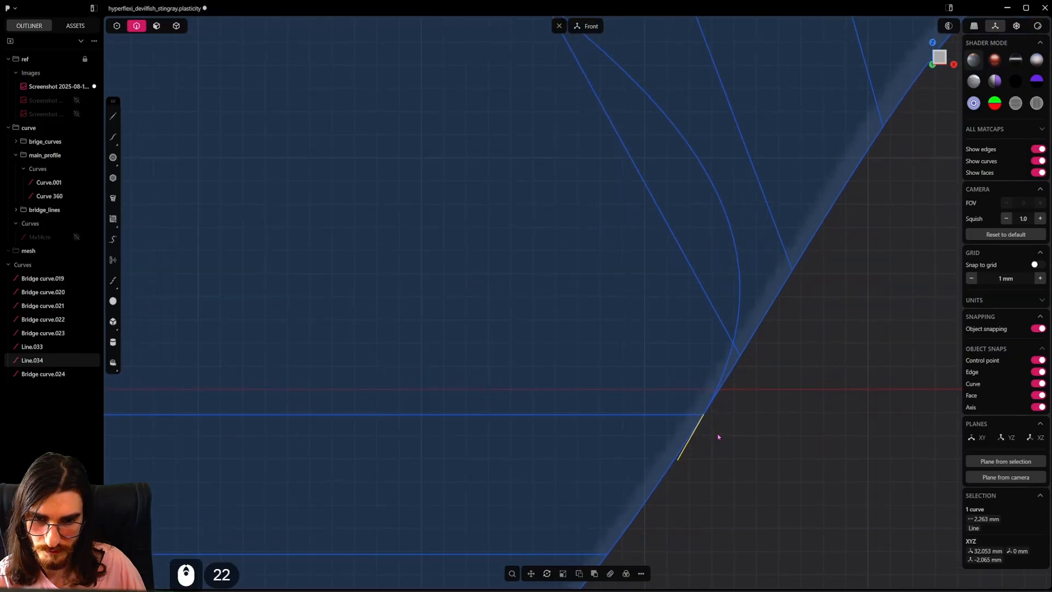
{"action": "key", "text": "x"}
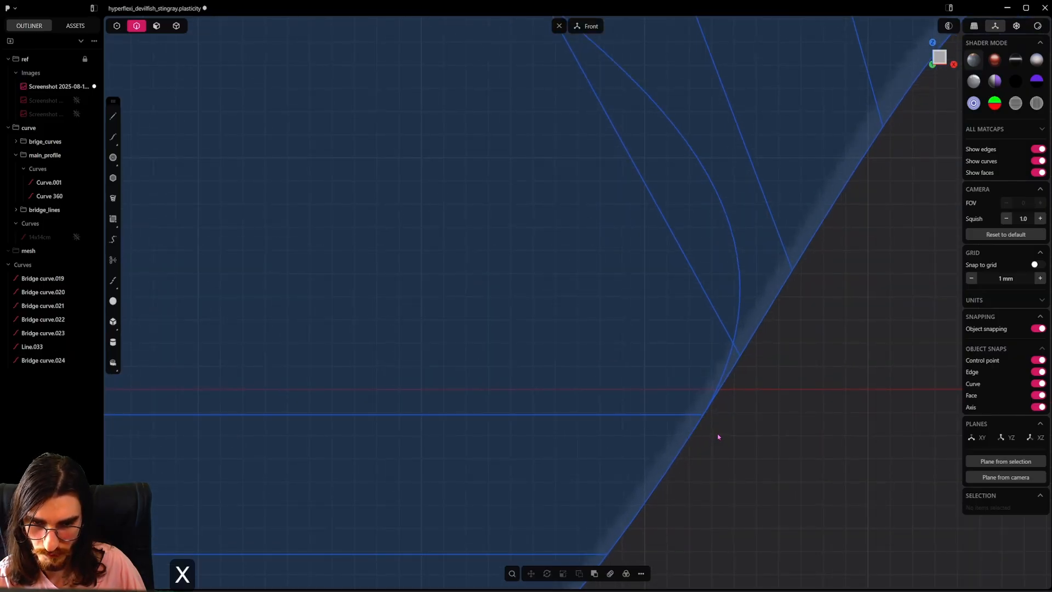
Step: Duplicate the construction line at the innermost wing bridge's rear end and move the copy onto the new curve, with control points and curves selectable
{"action": "scroll", "coordinate": [695, 416], "scroll_direction": "down", "scroll_amount": 12}
{"action": "left_click", "coordinate": [711, 300]}
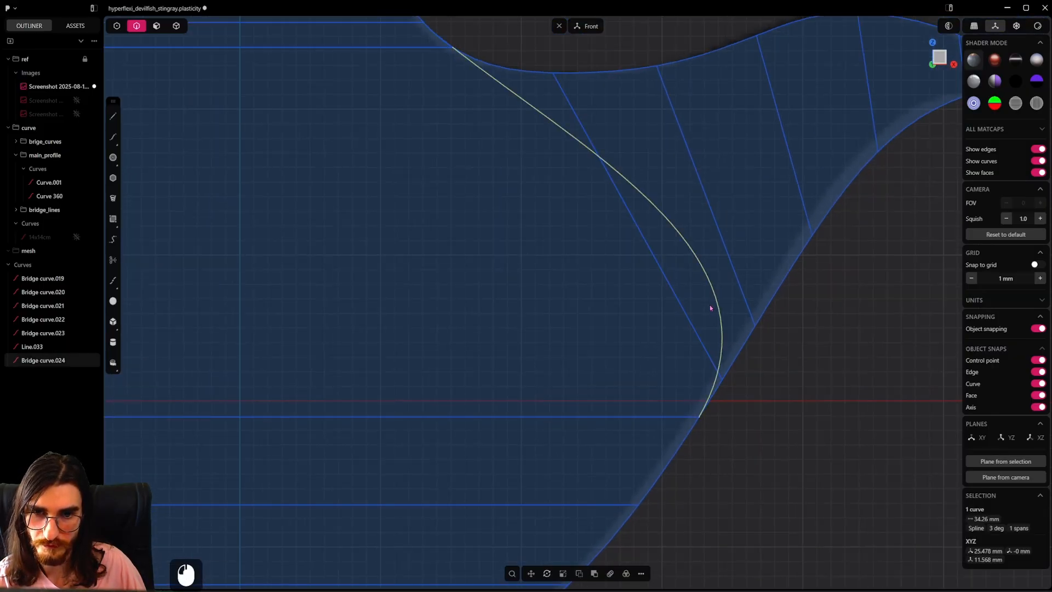
{"action": "scroll", "coordinate": [659, 324], "scroll_direction": "down", "scroll_amount": 14}
{"action": "scroll", "coordinate": [657, 324], "scroll_direction": "down", "scroll_amount": 3}
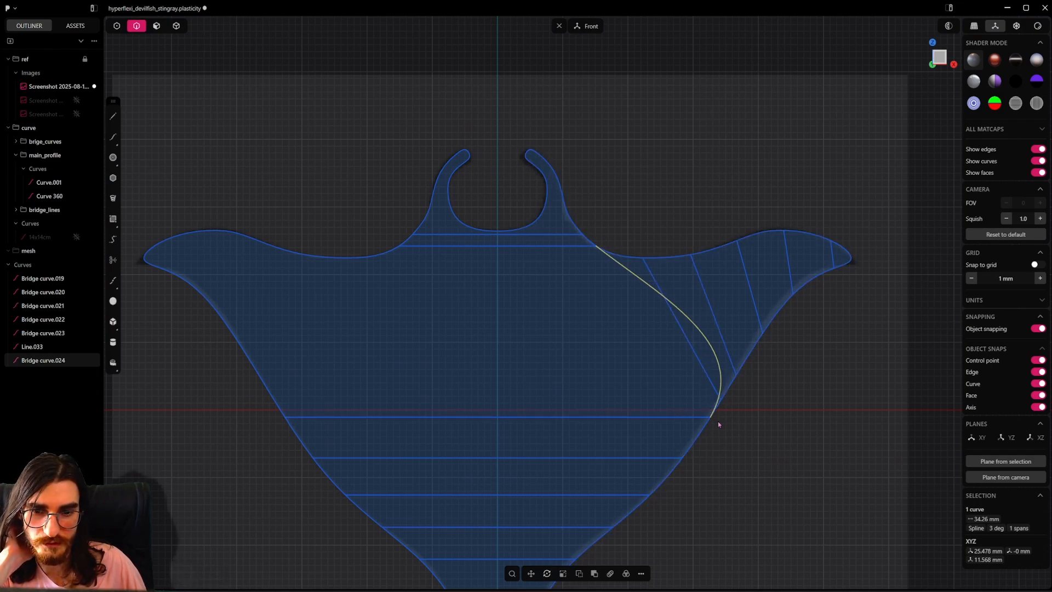
{"action": "middle_click_drag", "start_coordinate": [714, 373], "coordinate": [645, 357]}
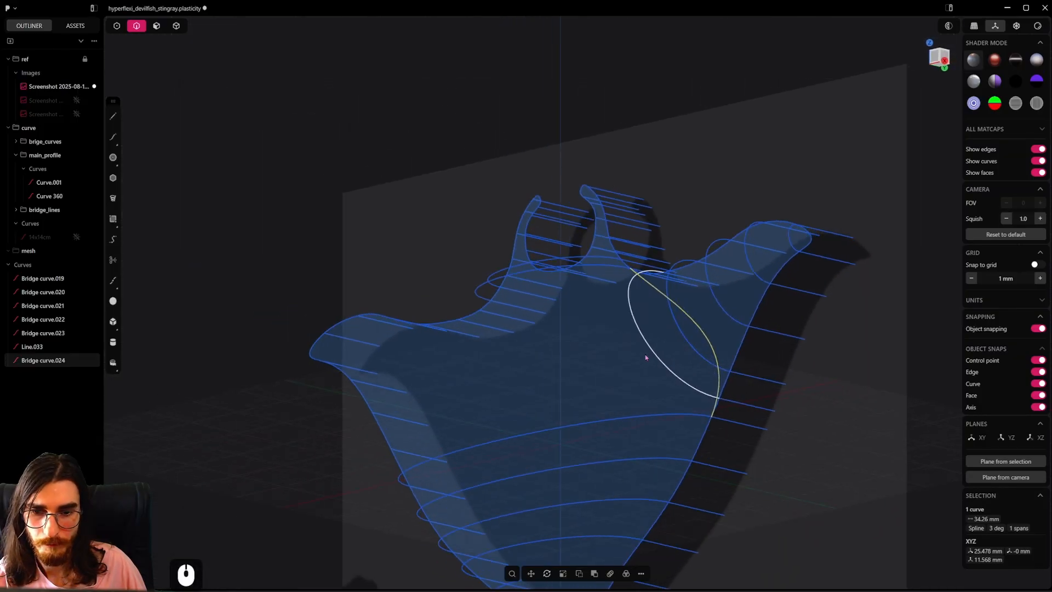
{"action": "left_click", "coordinate": [744, 402]}
{"action": "middle_click_drag", "start_coordinate": [739, 422], "coordinate": [814, 425], "text": "alt"}
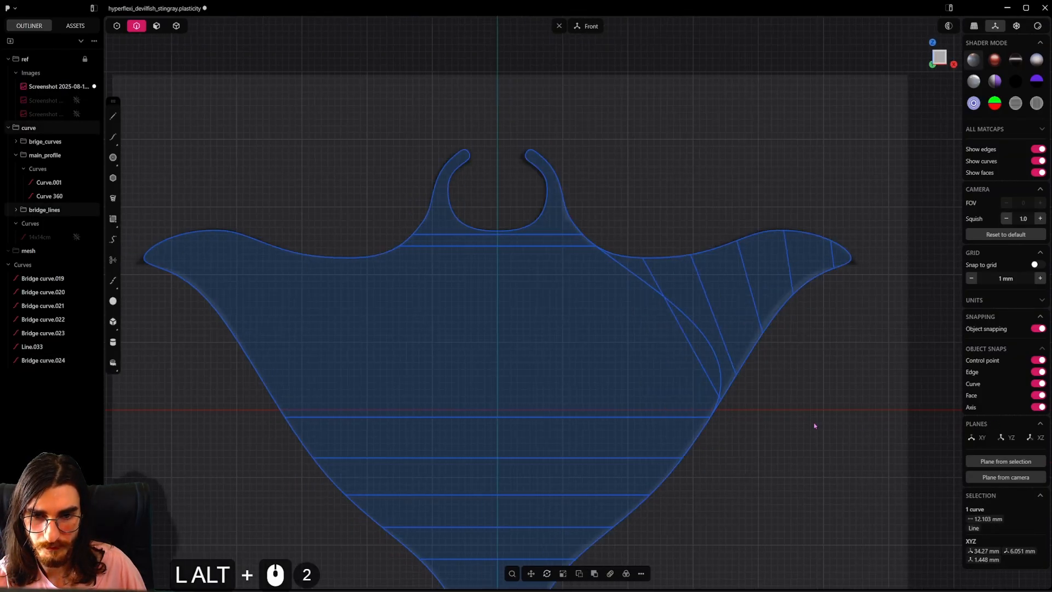
{"action": "scroll", "coordinate": [739, 419], "scroll_direction": "up", "scroll_amount": 3}
{"action": "middle_click_drag", "start_coordinate": [749, 427], "coordinate": [761, 459], "text": "shift"}
{"action": "left_click", "coordinate": [117, 26], "text": "shift"}
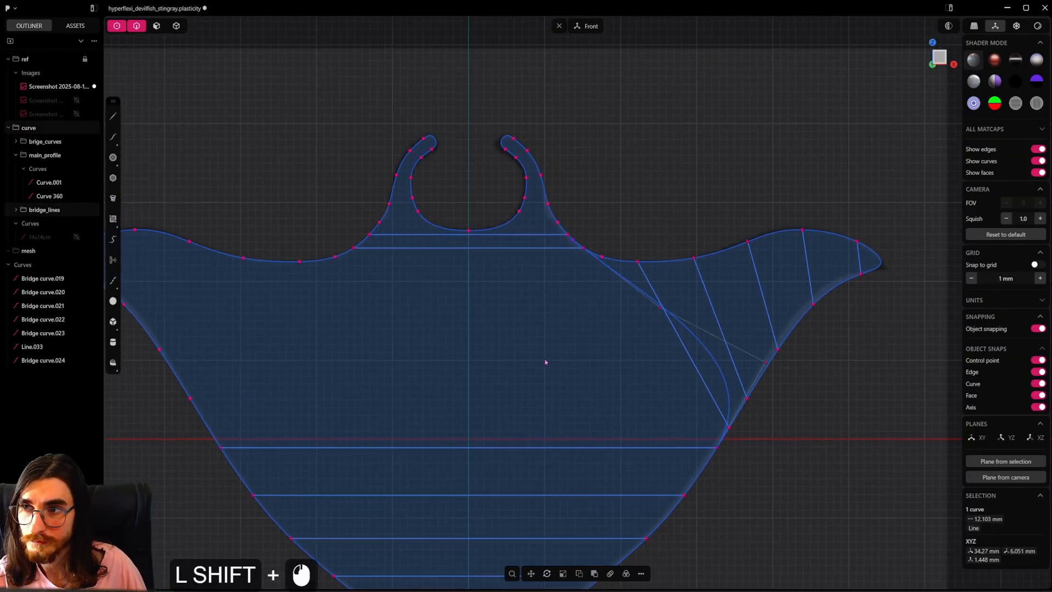
{"action": "scroll", "coordinate": [750, 445], "scroll_direction": "up", "scroll_amount": 3}
{"action": "key", "text": "shift+d"}
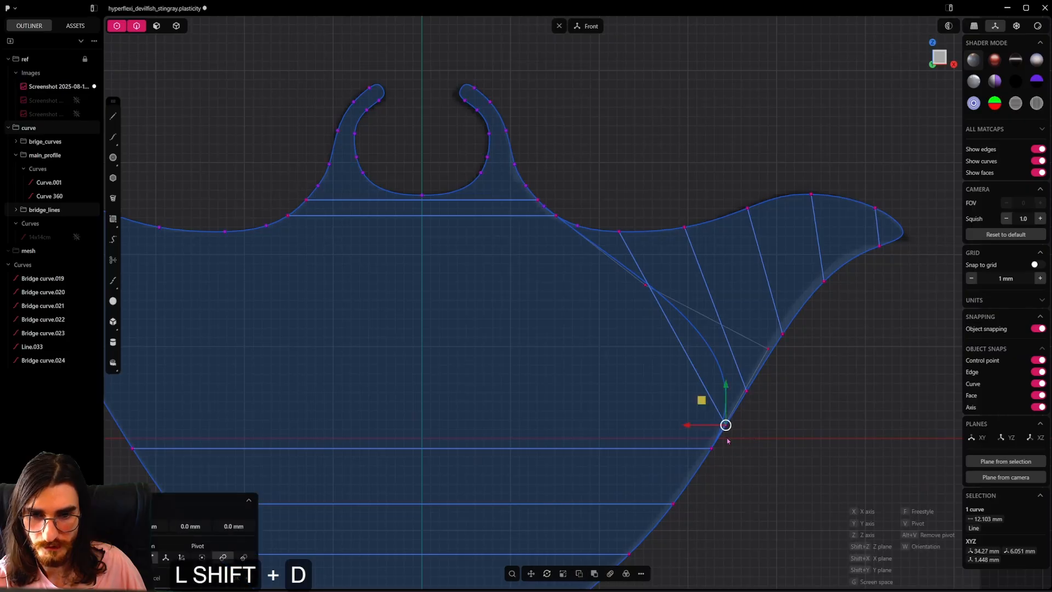
{"action": "key", "text": "g"}
{"action": "left_click", "coordinate": [718, 376], "text": "ctrl"}
{"action": "middle_click_drag", "start_coordinate": [718, 375], "coordinate": [866, 395]}
{"action": "middle_click_drag", "start_coordinate": [690, 391], "coordinate": [753, 441], "text": "shift"}
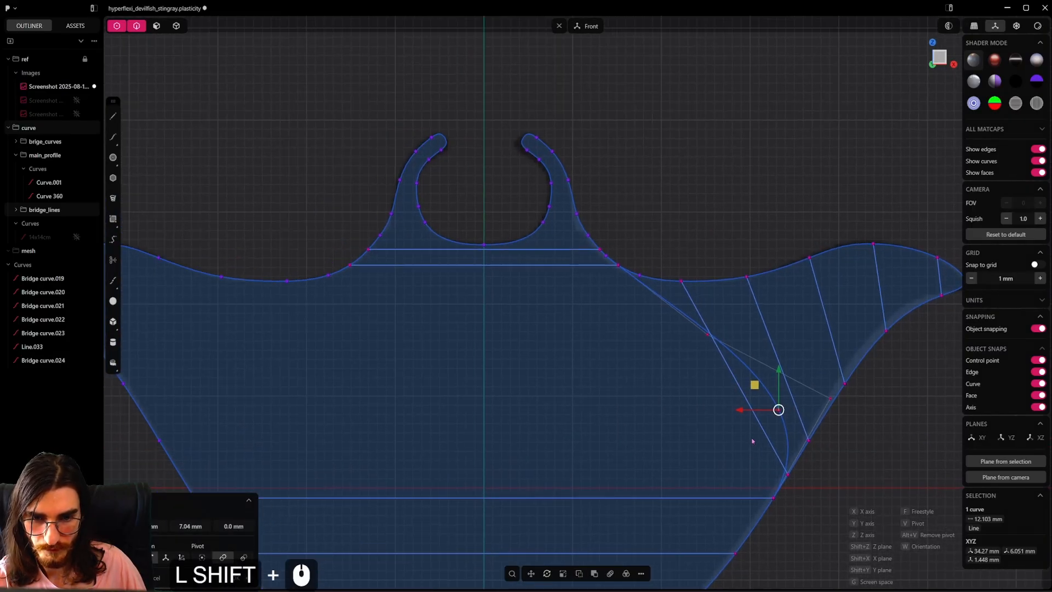
Step: Place three more copies of the straight depth line along the right wing's inner curve, two higher up and one near its lower end
{"action": "key", "text": "shift+d"}
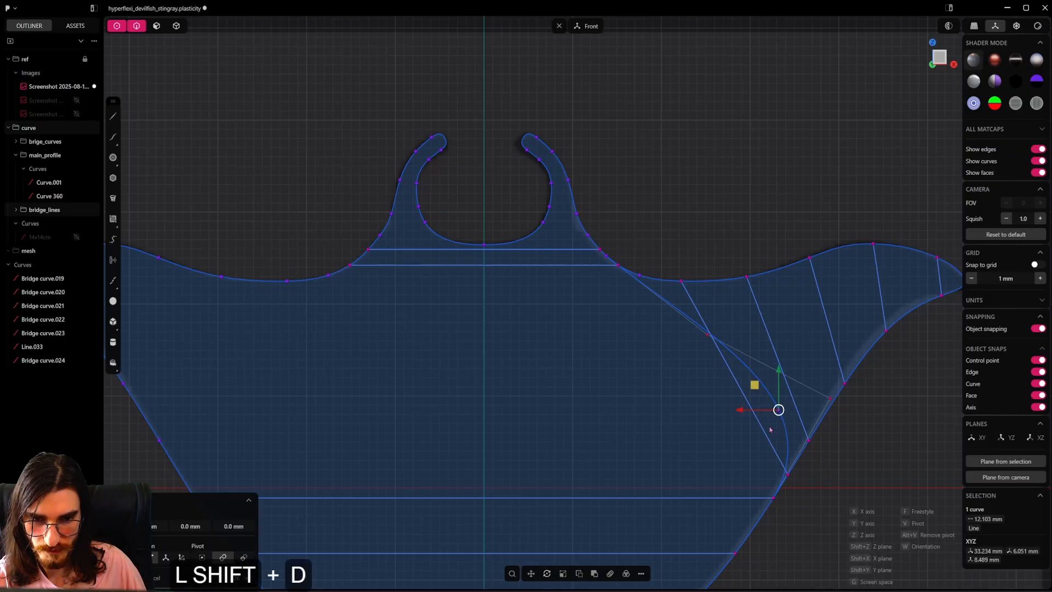
{"action": "key", "text": "g"}
{"action": "left_click", "coordinate": [724, 352], "text": "ctrl"}
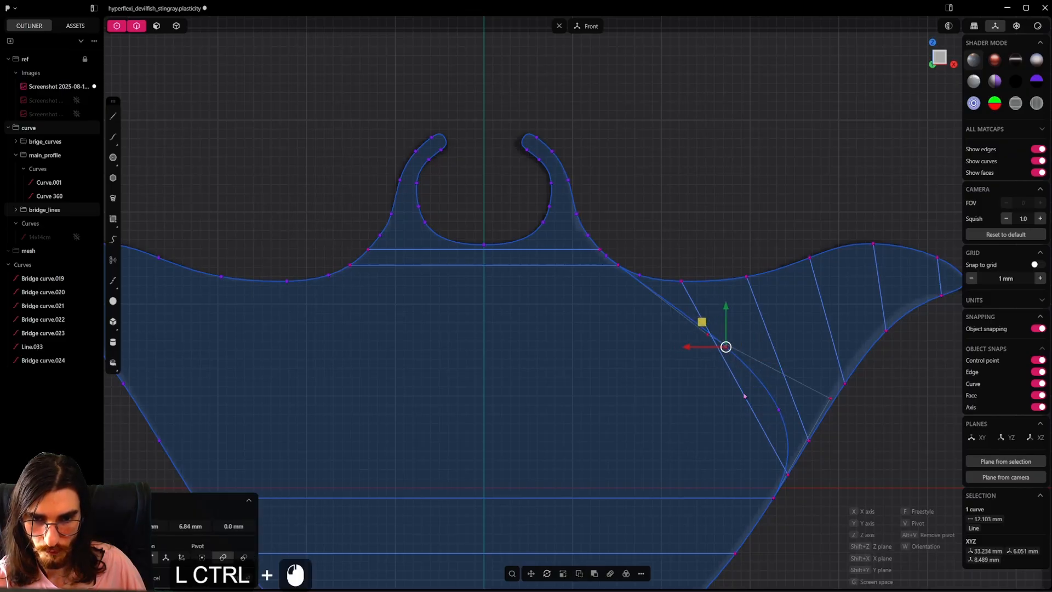
{"action": "key", "text": "shift+d"}
{"action": "key", "text": "g"}
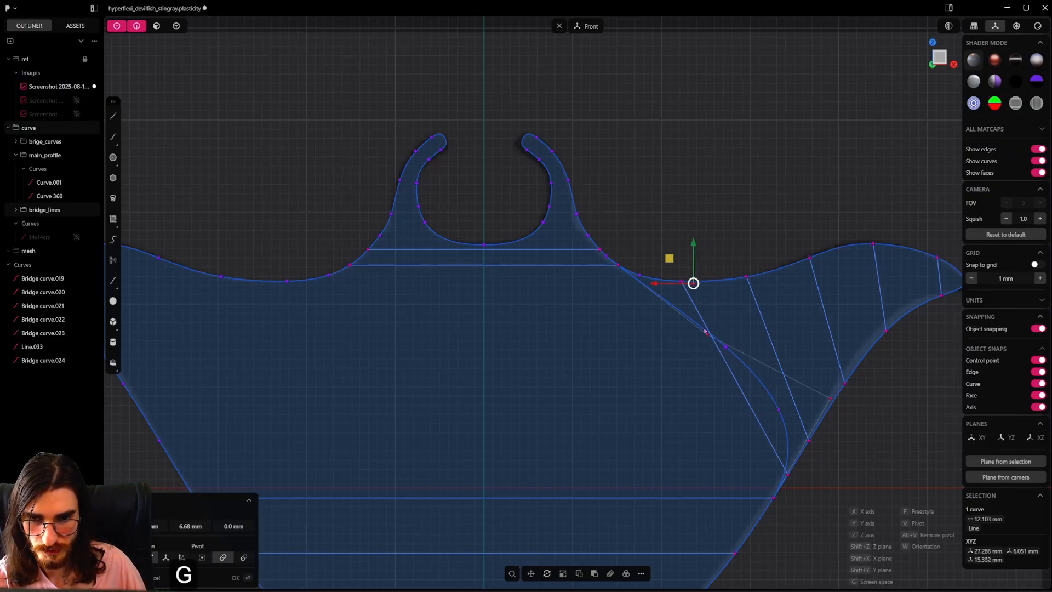
{"action": "left_click", "coordinate": [667, 301], "text": "ctrl"}
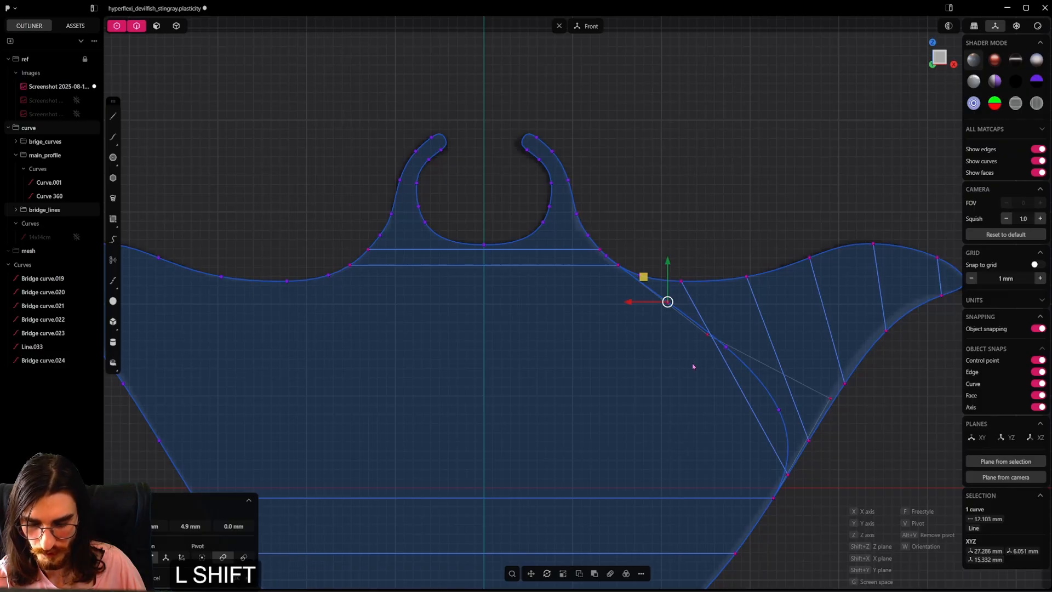
{"action": "key", "text": "shift+d"}
{"action": "key", "text": "g"}
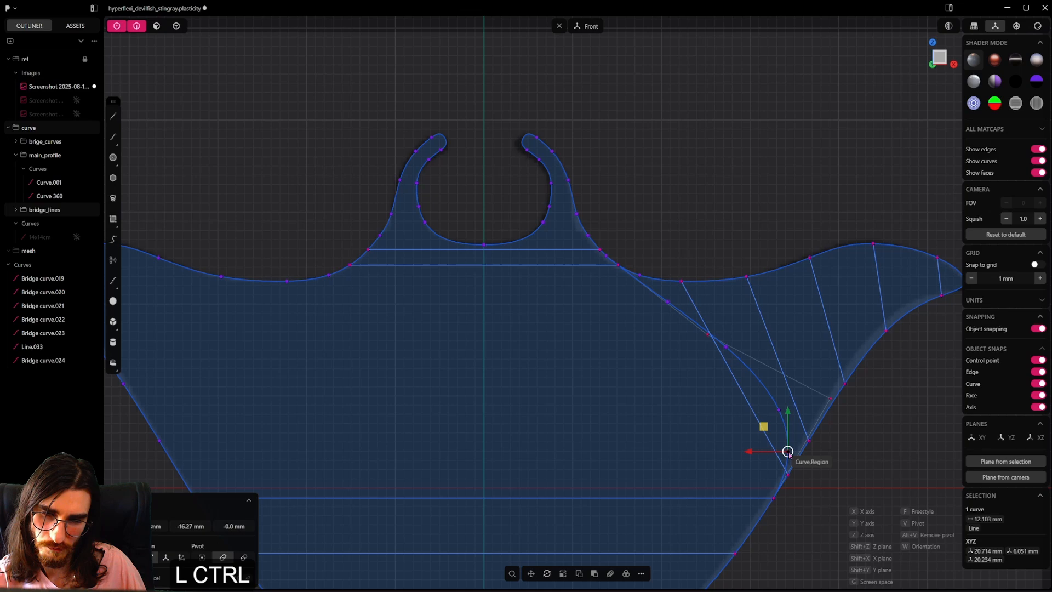
{"action": "left_click", "coordinate": [787, 451], "text": "ctrl"}
{"action": "scroll", "coordinate": [792, 455], "scroll_direction": "down", "scroll_amount": 3}
{"action": "middle_click_drag", "start_coordinate": [799, 462], "coordinate": [745, 459]}
{"action": "middle_click_drag", "start_coordinate": [748, 463], "coordinate": [615, 366], "text": "shift"}
{"action": "scroll", "coordinate": [652, 399], "scroll_direction": "up", "scroll_amount": 5}
{"action": "middle_click_drag", "start_coordinate": [733, 415], "coordinate": [705, 423]}
{"action": "middle_click_drag", "start_coordinate": [176, 218], "coordinate": [202, 213]}
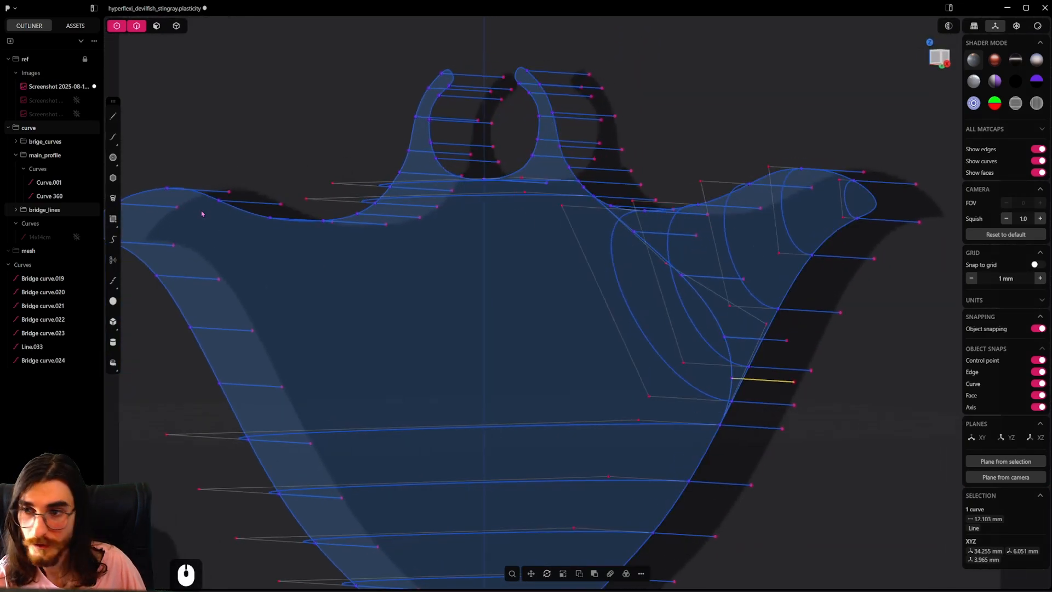
{"action": "left_click", "coordinate": [732, 378]}
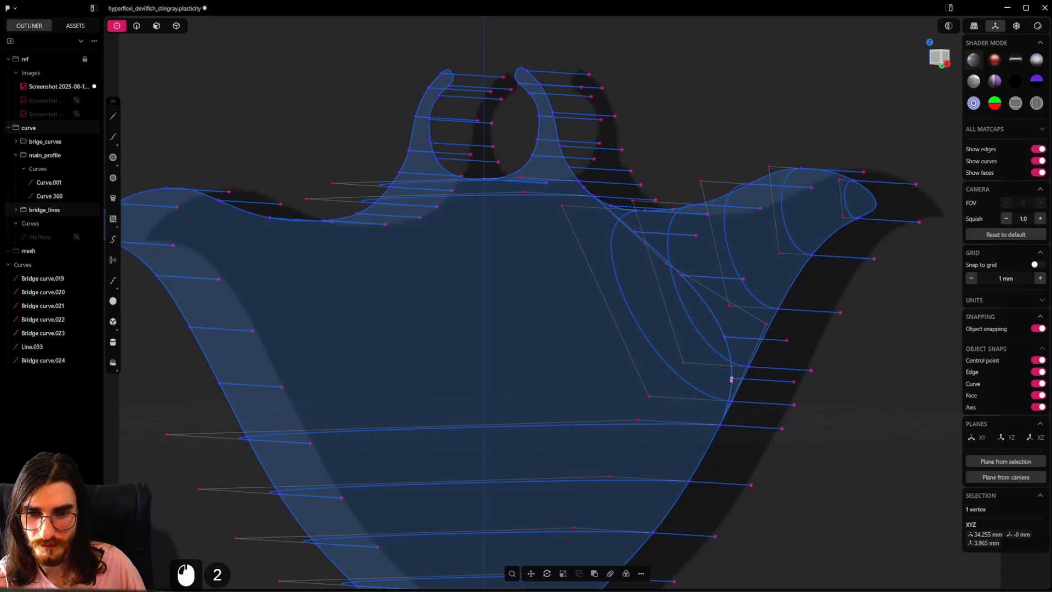
{"action": "scroll", "coordinate": [730, 380], "scroll_direction": "down", "scroll_amount": 3}
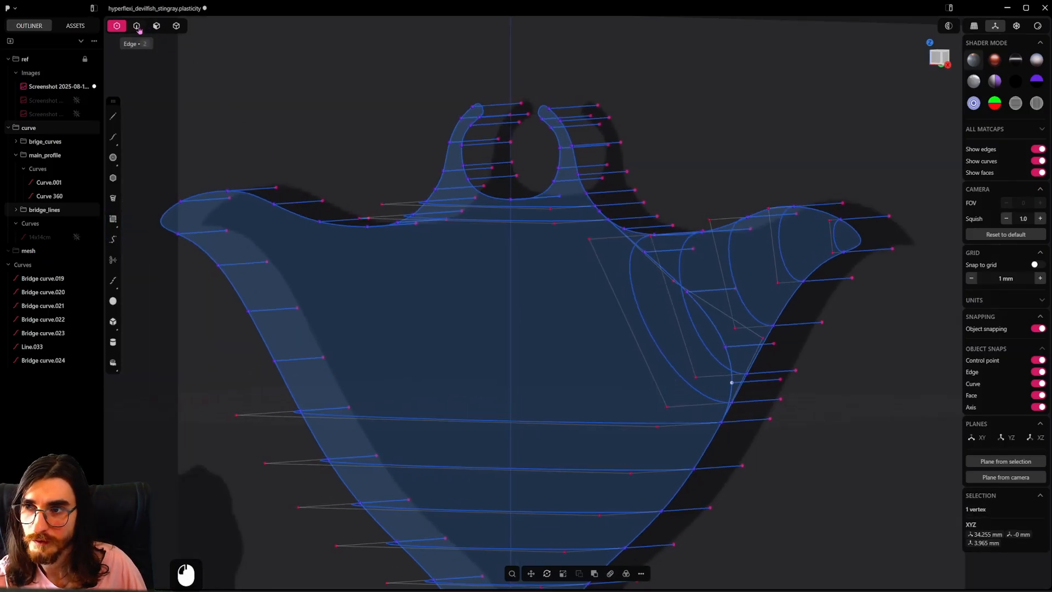
Step: Mirror the right wing's inner curve together with its four depth lines across the body's vertical centre plane
{"action": "key", "text": "2"}
{"action": "middle_click_drag", "start_coordinate": [761, 399], "coordinate": [765, 356]}
{"action": "middle_click_drag", "start_coordinate": [778, 374], "coordinate": [711, 333]}
{"action": "left_click", "coordinate": [744, 307], "text": "shift"}
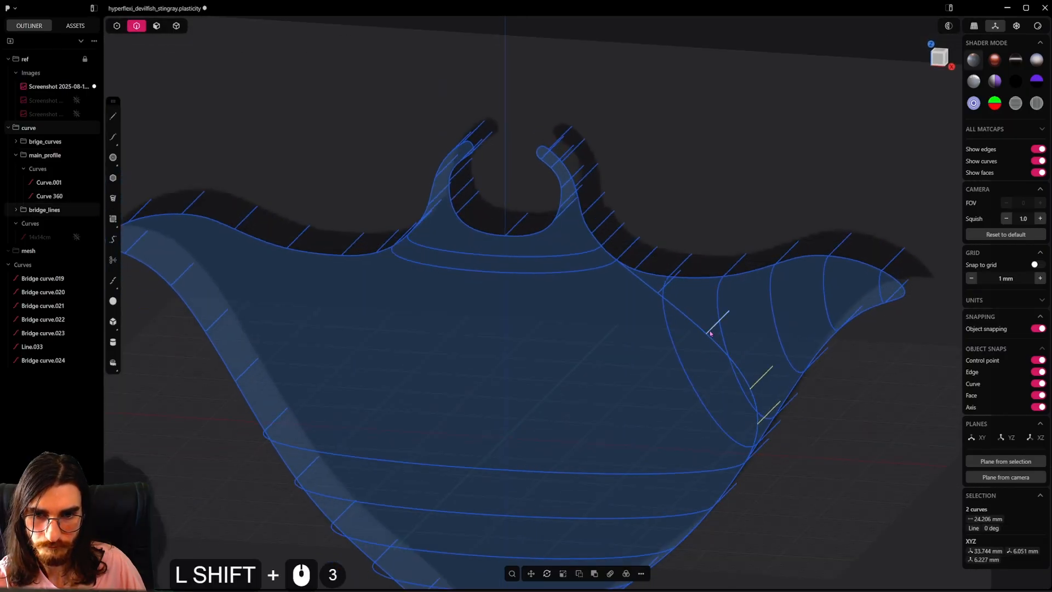
{"action": "middle_click_drag", "start_coordinate": [647, 278], "coordinate": [669, 263]}
{"action": "left_click", "coordinate": [650, 286], "text": "shift"}
{"action": "scroll", "coordinate": [680, 366], "scroll_direction": "down", "scroll_amount": 5}
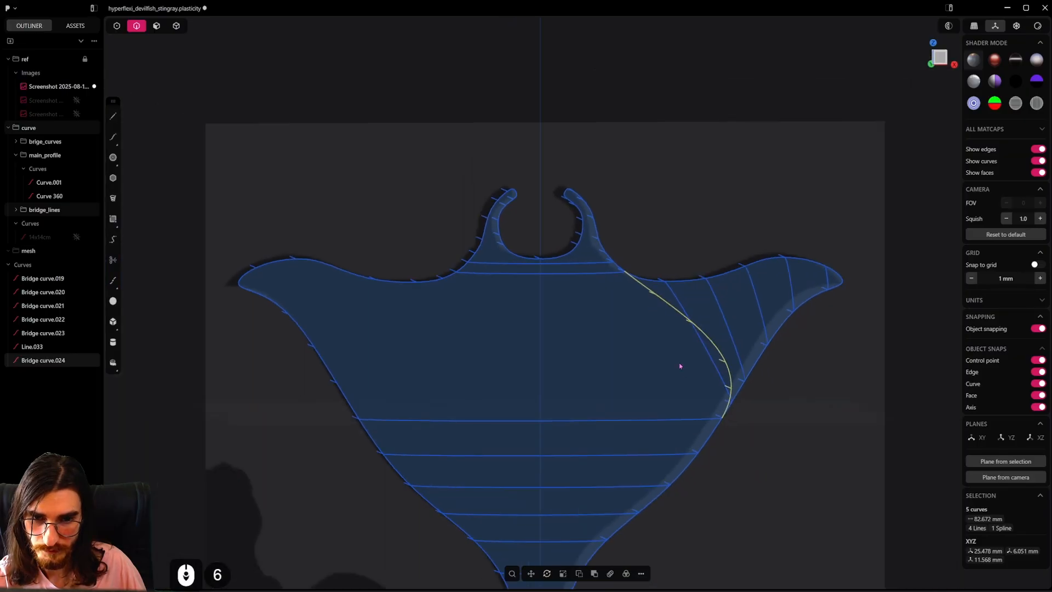
{"action": "middle_click_drag", "start_coordinate": [680, 366], "coordinate": [751, 418]}
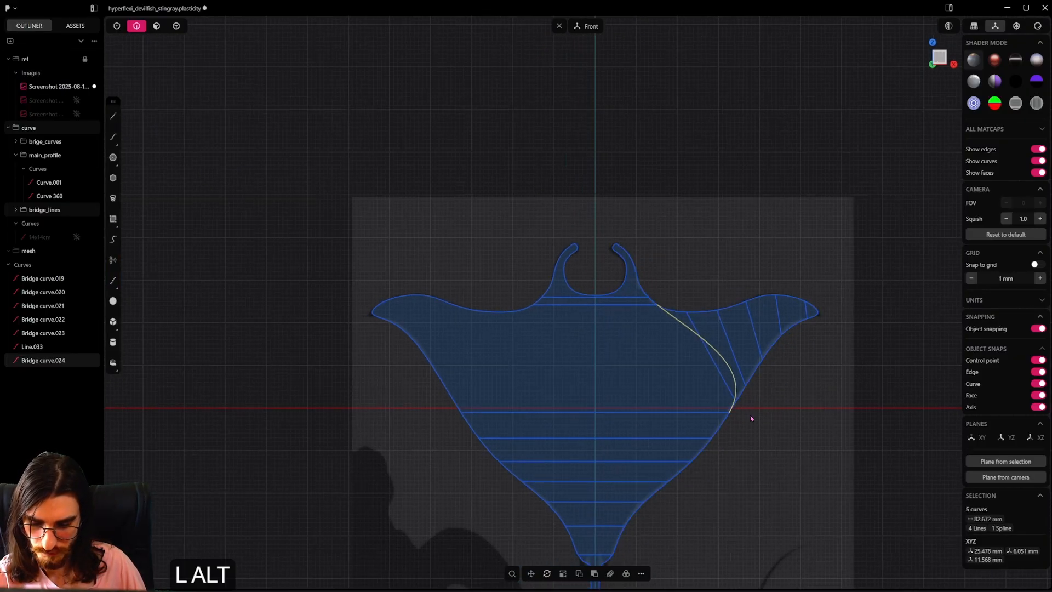
{"action": "key", "text": "alt+x"}
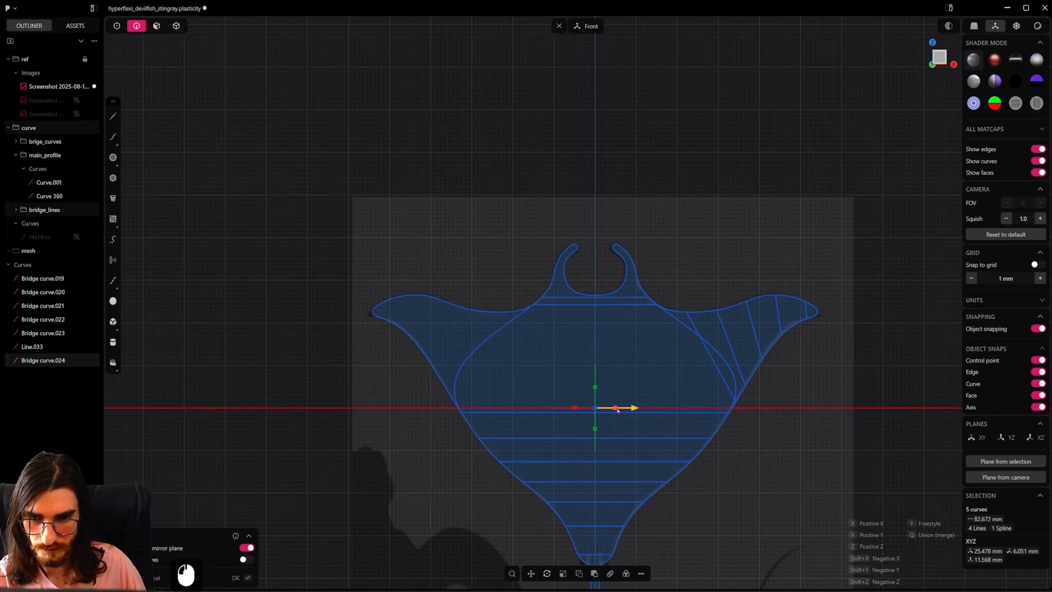
{"action": "key", "text": "Return"}
{"action": "middle_click_drag", "start_coordinate": [616, 418], "coordinate": [584, 410]}
{"action": "scroll", "coordinate": [718, 369], "scroll_direction": "up", "scroll_amount": 7}
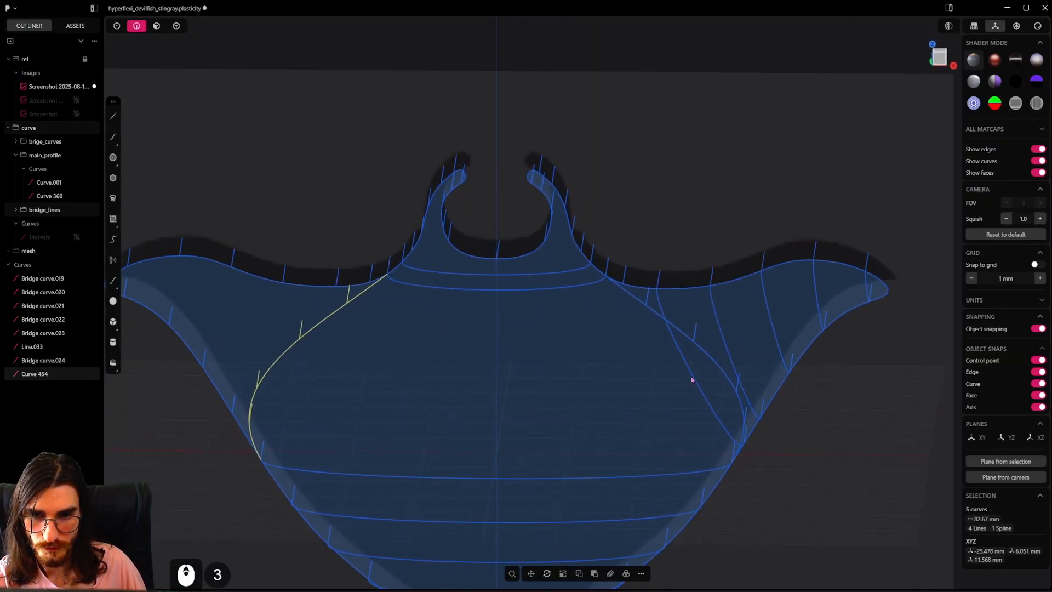
{"action": "middle_click_drag", "start_coordinate": [690, 378], "coordinate": [700, 344]}
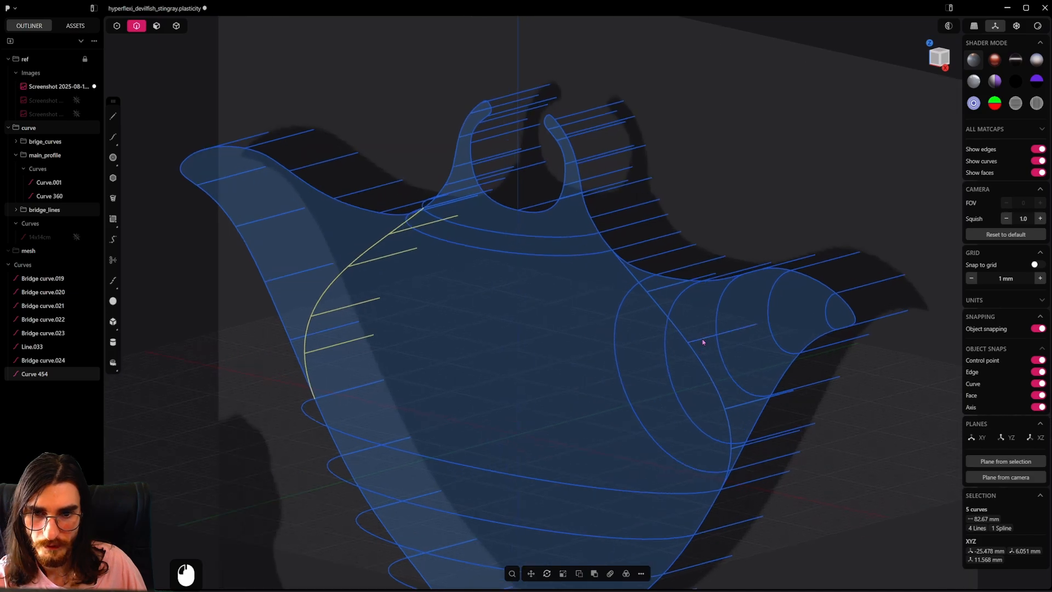
{"action": "left_click", "coordinate": [689, 354]}
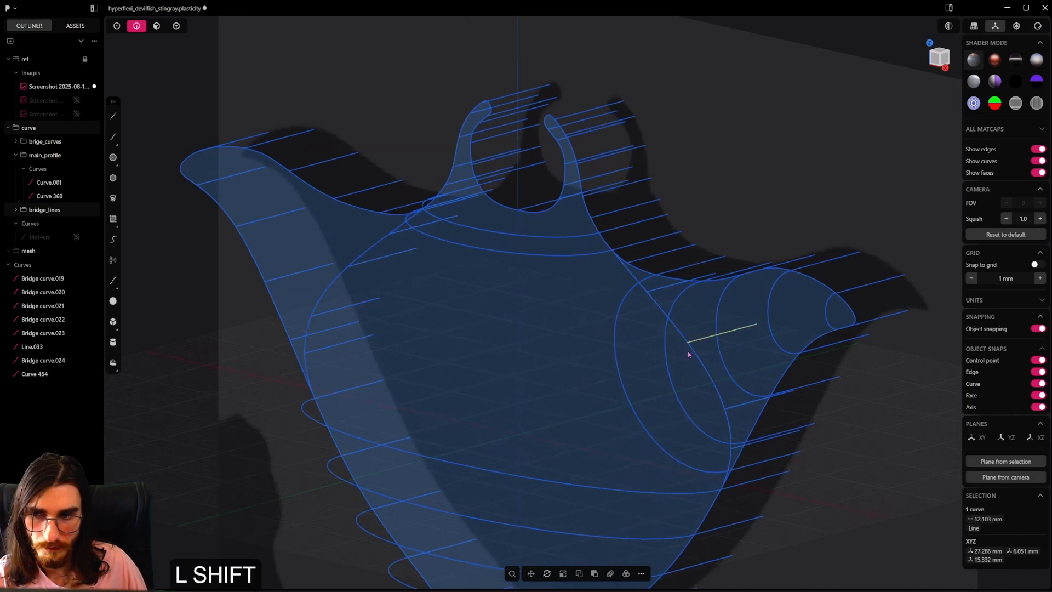
{"action": "left_click", "coordinate": [413, 253], "text": "shift"}
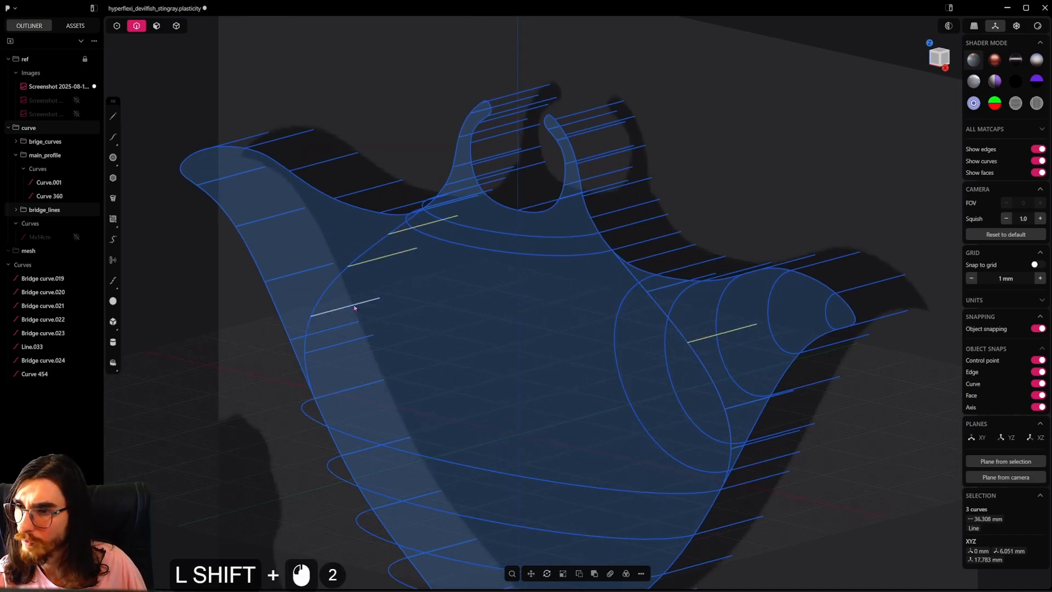
{"action": "left_click", "coordinate": [38, 374]}
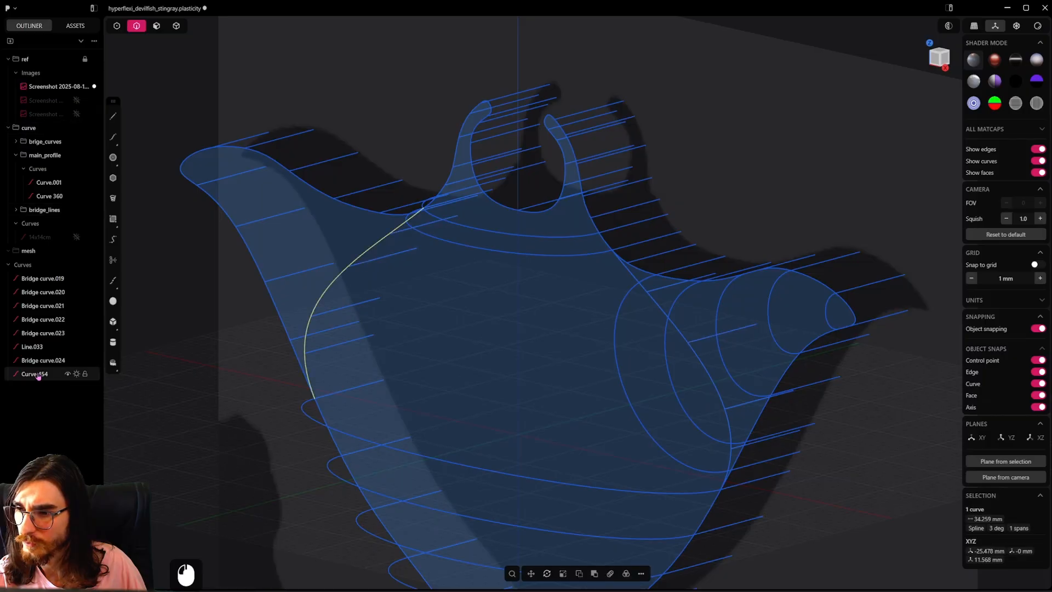
Step: Move Bridge curve.019 to Bridge curve.023 and both inner wing curves into the brige_curves group
{"action": "left_click", "coordinate": [36, 282]}
{"action": "left_click", "coordinate": [42, 332], "text": "shift"}
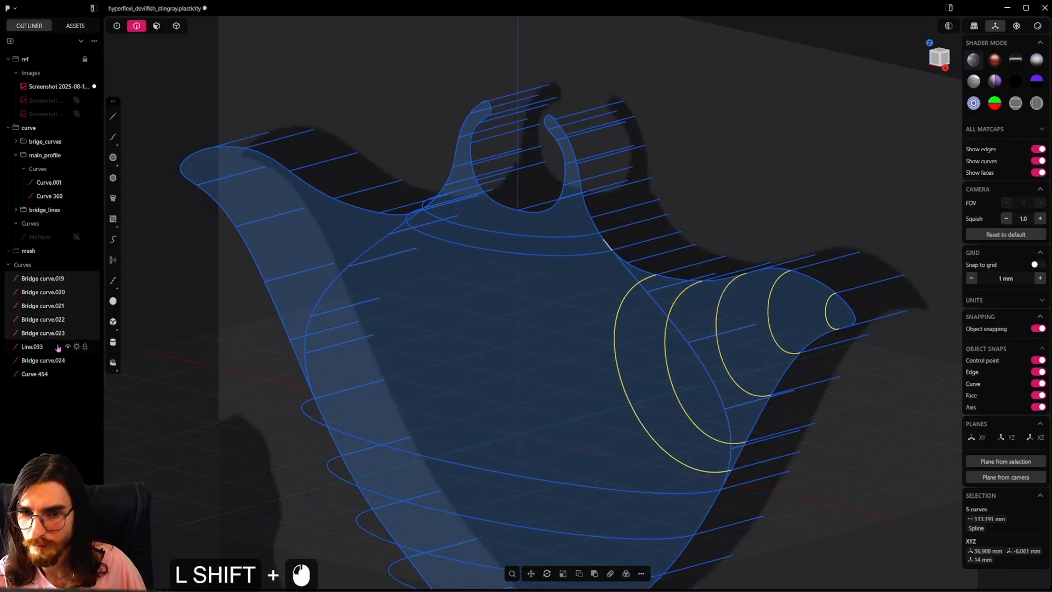
{"action": "left_click_drag", "start_coordinate": [45, 280], "coordinate": [58, 148]}
{"action": "left_click", "coordinate": [51, 296]}
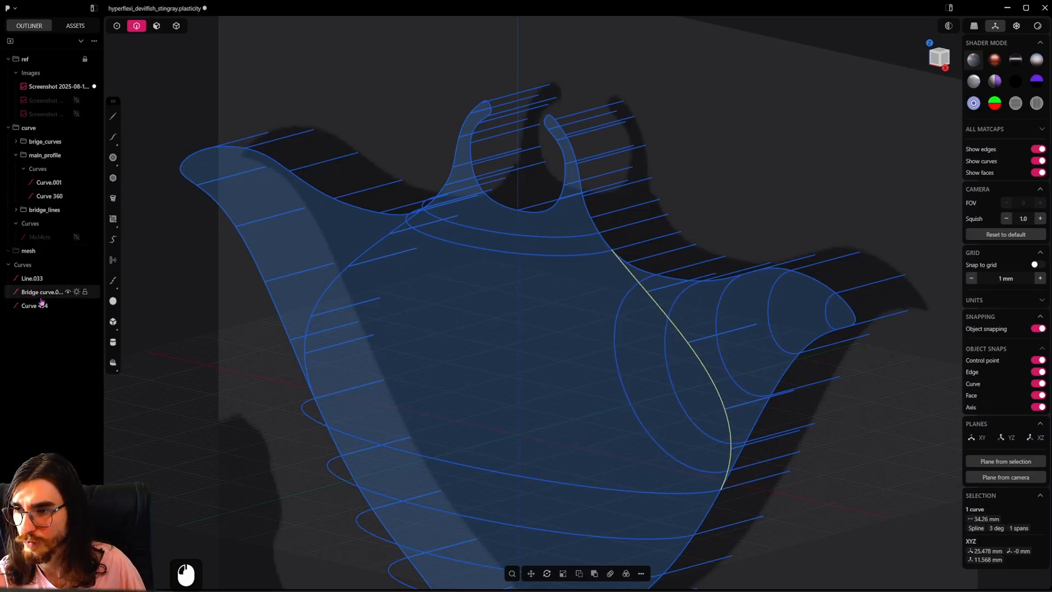
{"action": "left_click", "coordinate": [38, 306], "text": "shift"}
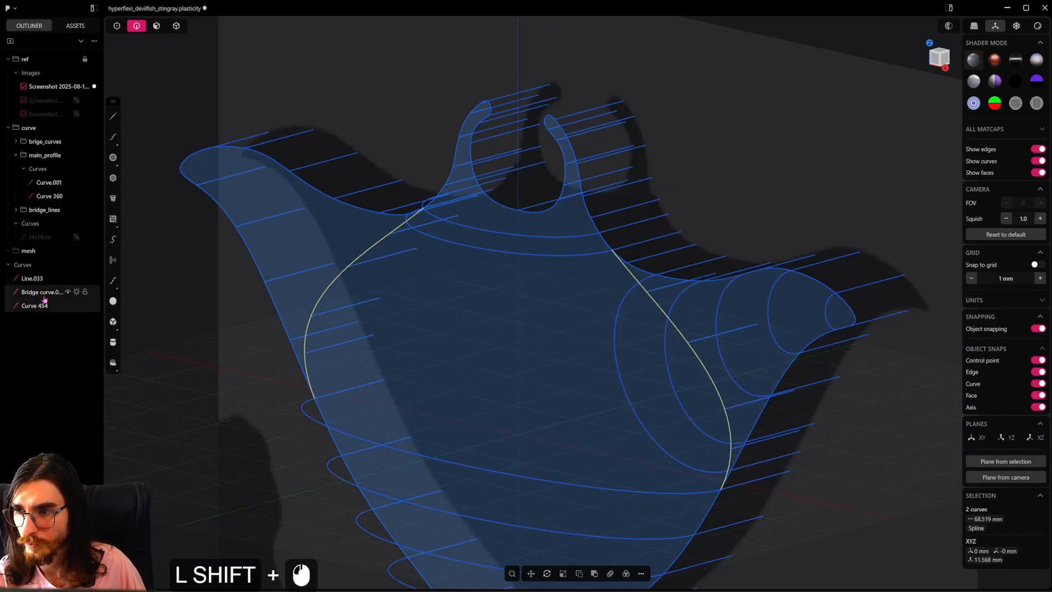
{"action": "left_click_drag", "start_coordinate": [36, 292], "coordinate": [58, 142]}
Step: Delete the leftover short line Line.033 at the upper end of the right inner wing curve
{"action": "left_click", "coordinate": [43, 281]}
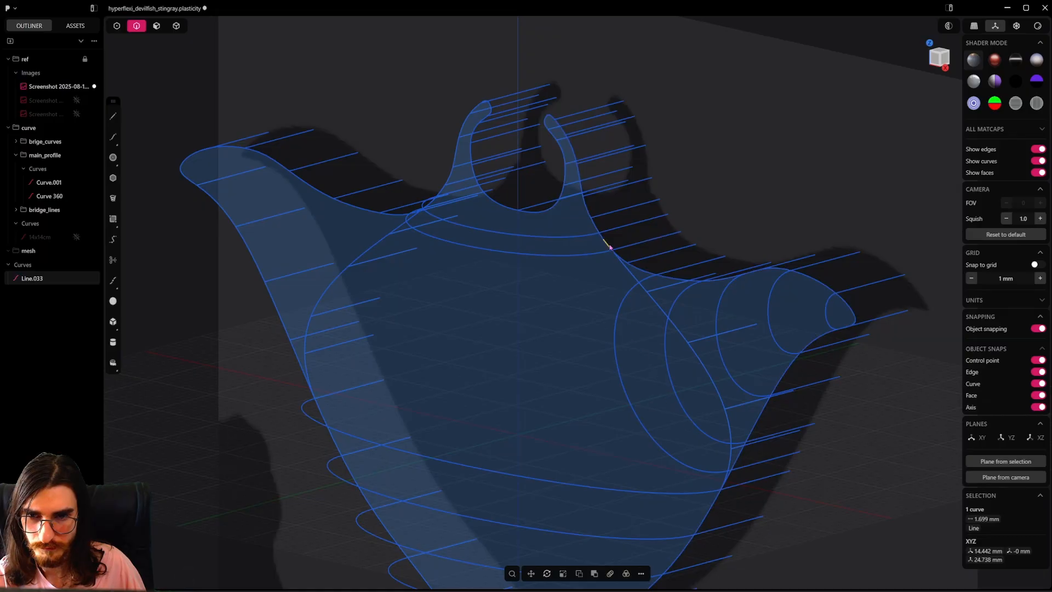
{"action": "key", "text": "x"}
{"action": "middle_click_drag", "start_coordinate": [603, 265], "coordinate": [679, 309]}
{"action": "mouse_move", "coordinate": [610, 310]}
{"action": "middle_mouse_down"}
{"action": "mouse_move", "coordinate": [578, 387]}
{"action": "mouse_move", "coordinate": [735, 362]}
{"action": "mouse_move", "coordinate": [636, 321]}
{"action": "mouse_move", "coordinate": [617, 327]}
{"action": "middle_mouse_up"}
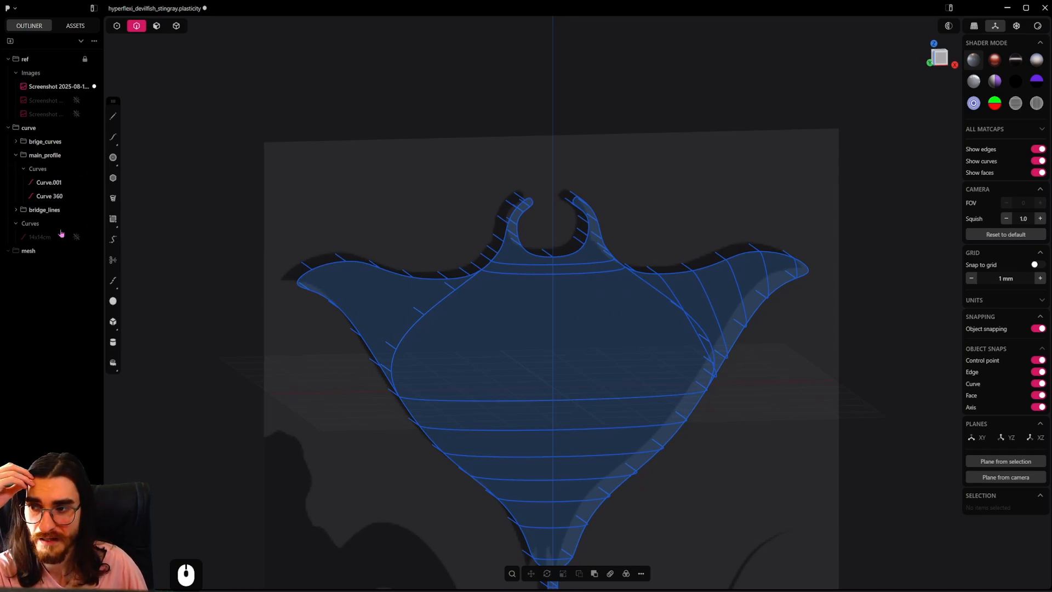
Step: Switch the selection mode to control points only
{"action": "scroll", "coordinate": [645, 391], "scroll_direction": "up", "scroll_amount": 3}
{"action": "middle_click_drag", "start_coordinate": [648, 354], "coordinate": [759, 353]}
{"action": "left_click", "coordinate": [767, 350]}
{"action": "scroll", "coordinate": [748, 356], "scroll_direction": "up", "scroll_amount": 4}
{"action": "left_click", "coordinate": [117, 25]}
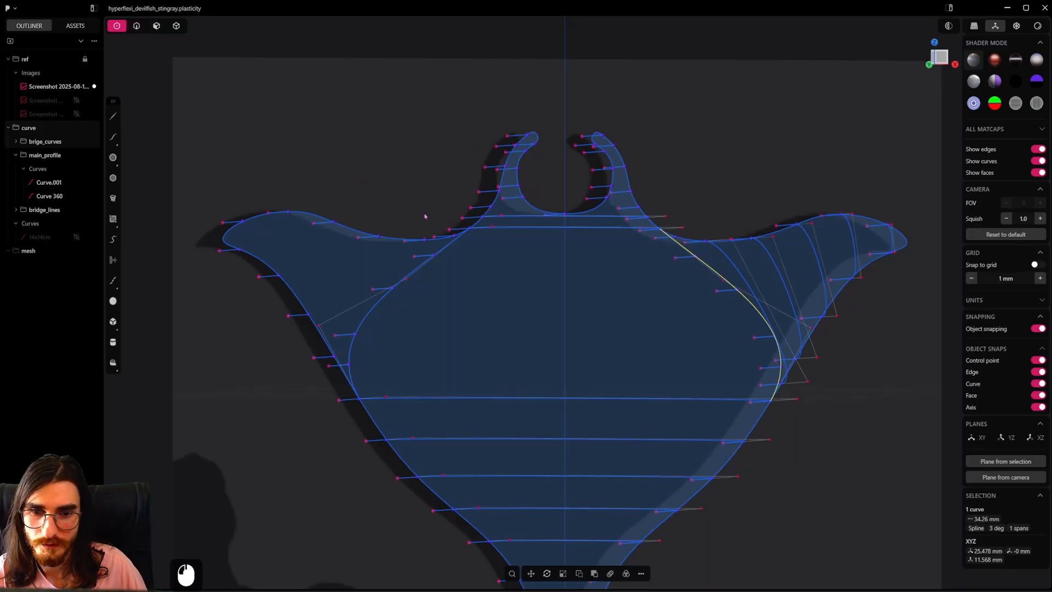
{"action": "scroll", "coordinate": [716, 364], "scroll_direction": "up", "scroll_amount": 3}
{"action": "middle_click_drag", "start_coordinate": [686, 368], "coordinate": [844, 397], "text": "alt"}
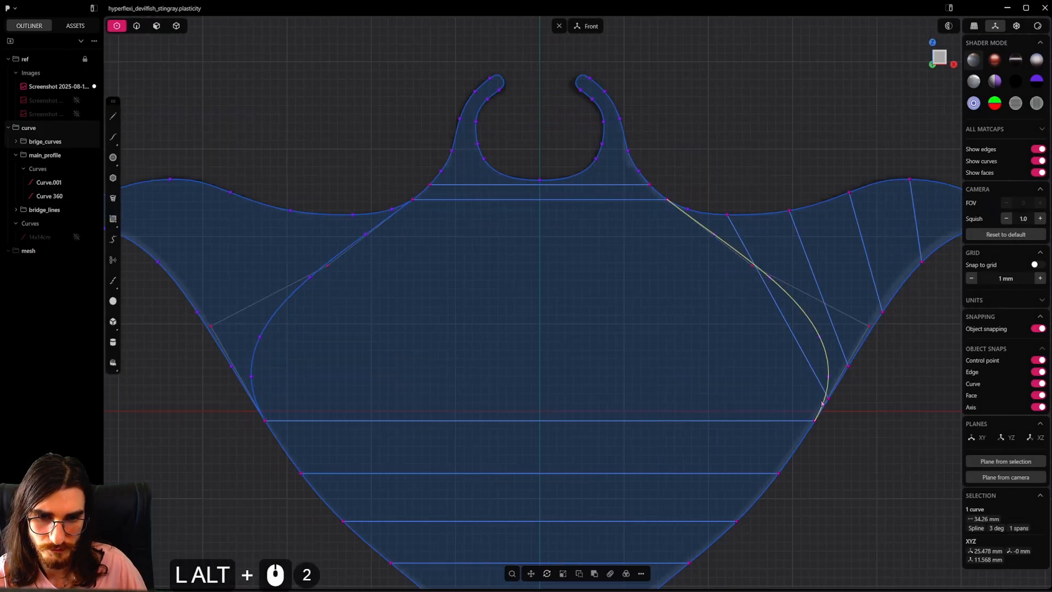
{"action": "scroll", "coordinate": [859, 401], "scroll_direction": "up", "scroll_amount": 3}
Step: Bridge the lowest depth-line points of both inner wing curves with G1 continuity, reducing the tension to match the depth of the body curves below
{"action": "left_click", "coordinate": [830, 372]}
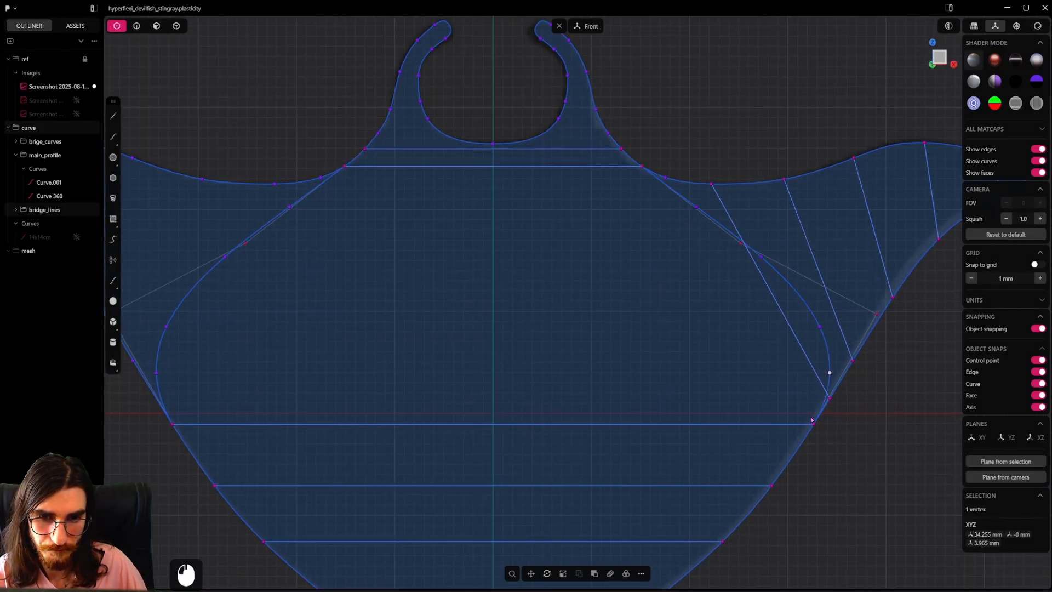
{"action": "left_click", "coordinate": [157, 373], "text": "shift"}
{"action": "scroll", "coordinate": [421, 378], "scroll_direction": "down", "scroll_amount": 2}
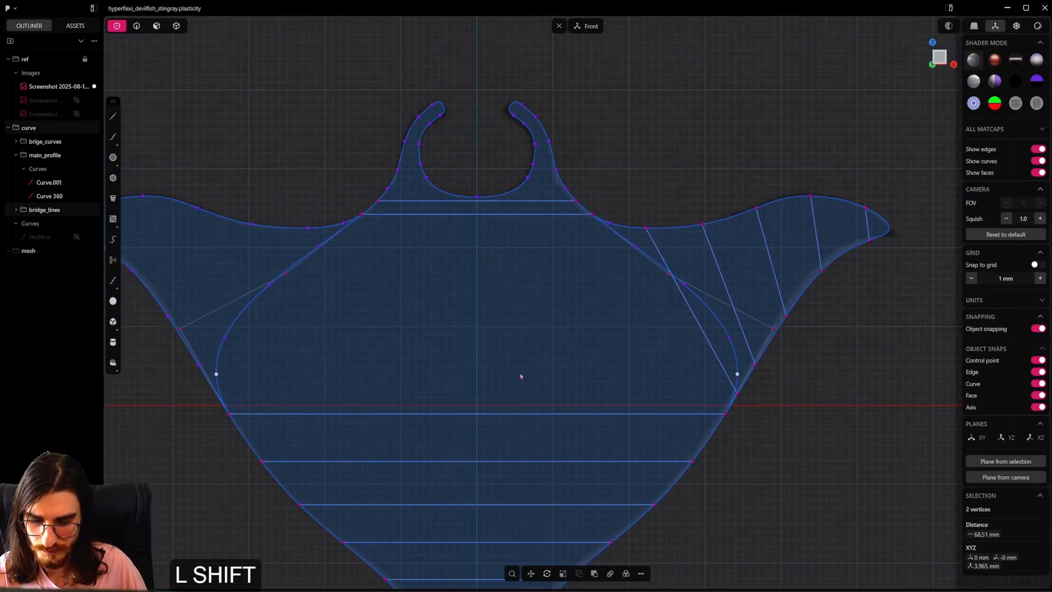
{"action": "key", "text": "shift+b"}
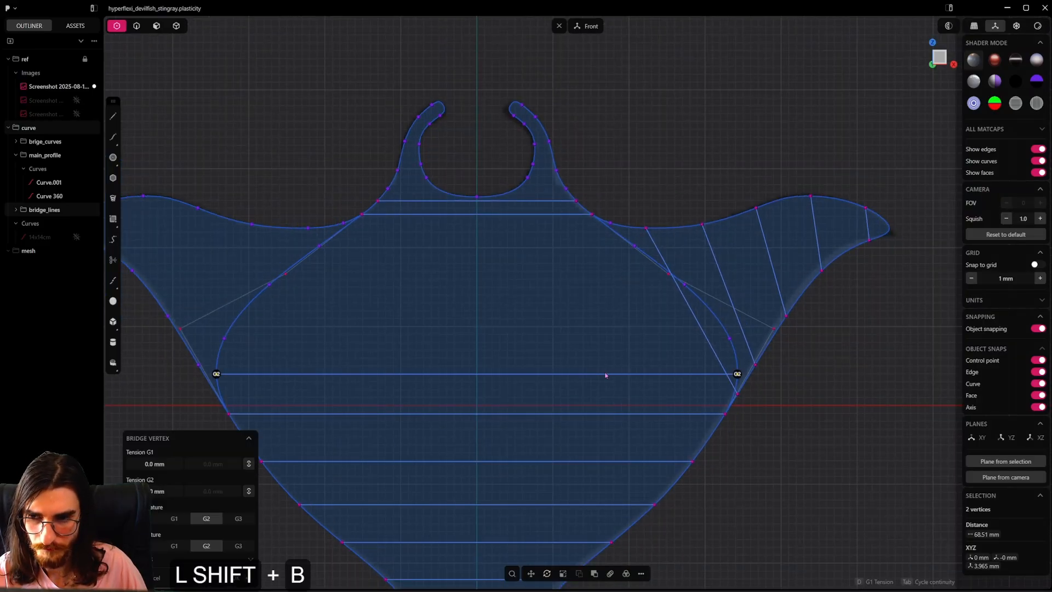
{"action": "key", "text": "Tab"}
{"action": "key", "text": "Tab"}
{"action": "key", "text": "Tab"}
{"action": "middle_click_drag", "start_coordinate": [665, 383], "coordinate": [613, 395], "text": "alt"}
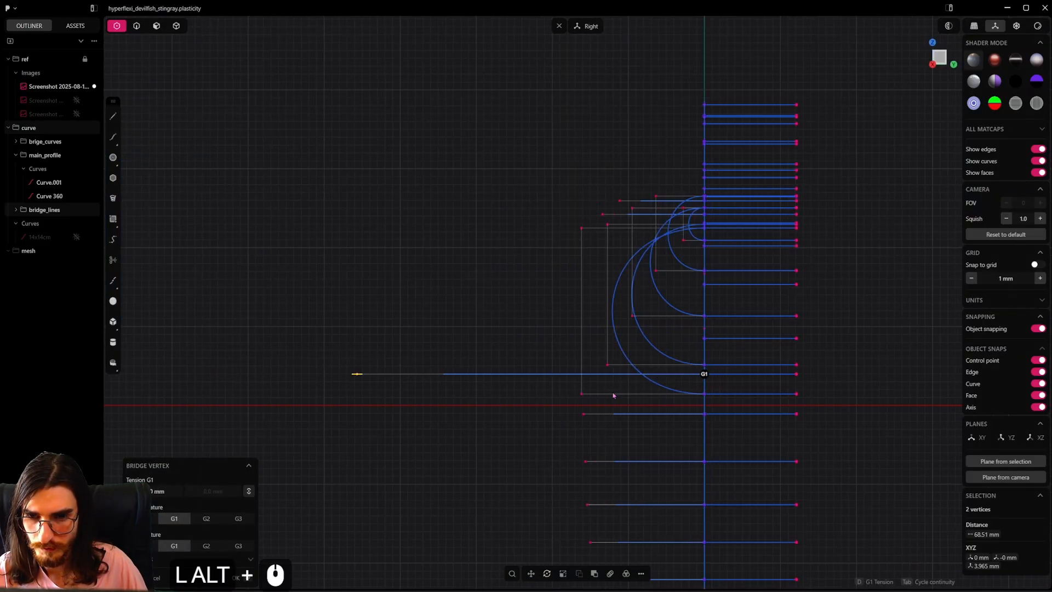
{"action": "left_click_drag", "start_coordinate": [370, 376], "coordinate": [378, 378]}
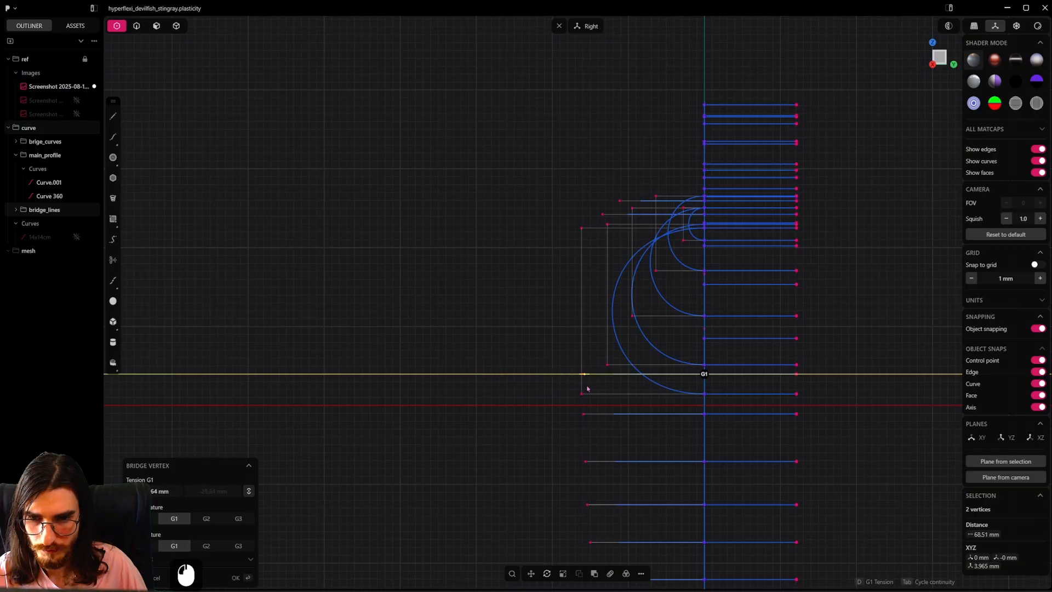
{"action": "left_click", "coordinate": [558, 404]}
Step: Bridge the second-lowest depth-line points of both inner wing curves with G1 continuity and a tension giving a slightly shallower arc
{"action": "middle_click_drag", "start_coordinate": [559, 404], "coordinate": [638, 374], "text": "alt"}
{"action": "left_click", "coordinate": [699, 338]}
{"action": "middle_click_drag", "start_coordinate": [660, 340], "coordinate": [565, 330]}
{"action": "left_click", "coordinate": [579, 339], "text": "shift"}
{"action": "key", "text": "shift+b"}
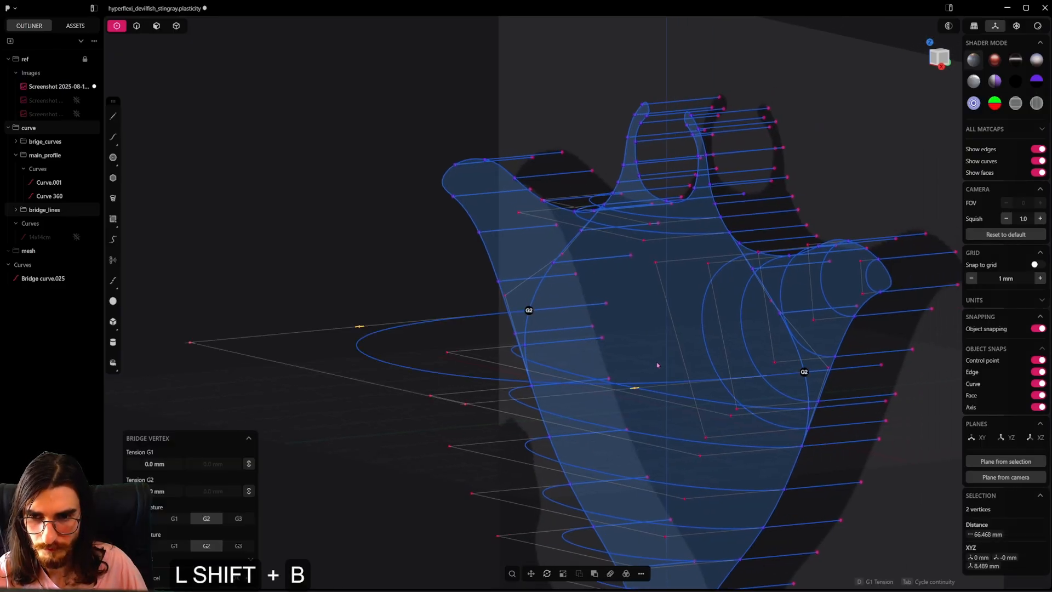
{"action": "mouse_move", "coordinate": [657, 365]}
{"action": "middle_mouse_down", "text": "alt"}
{"action": "mouse_move", "coordinate": [516, 376]}
{"action": "mouse_move", "coordinate": [669, 363]}
{"action": "middle_mouse_up", "text": "alt"}
{"action": "key", "text": "Tab"}
{"action": "key", "text": "Tab"}
{"action": "key", "text": "Tab"}
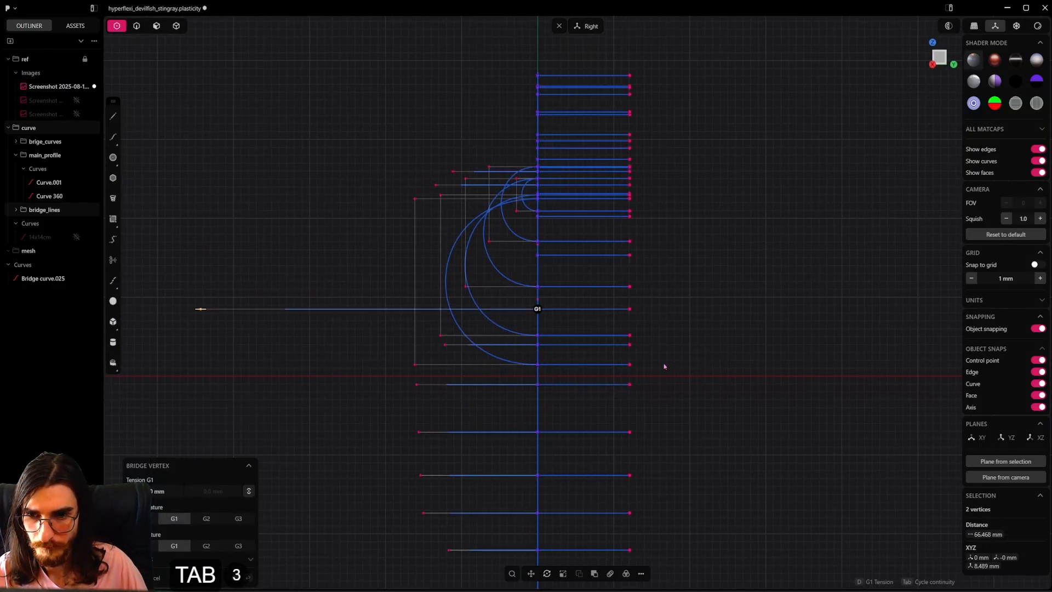
{"action": "left_click_drag", "start_coordinate": [201, 310], "coordinate": [371, 318]}
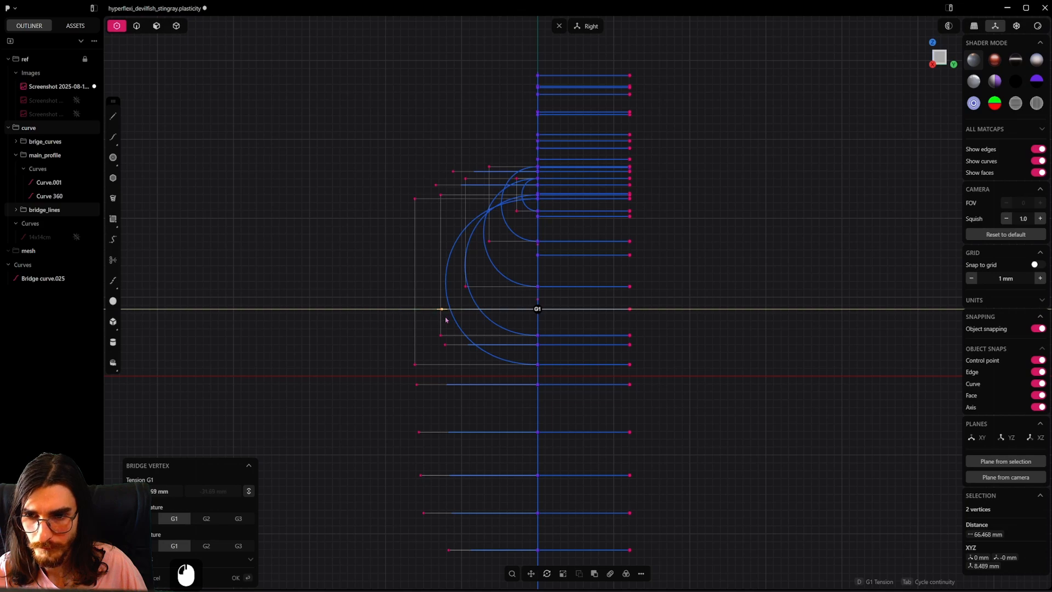
{"action": "scroll", "coordinate": [452, 317], "scroll_direction": "up", "scroll_amount": 7}
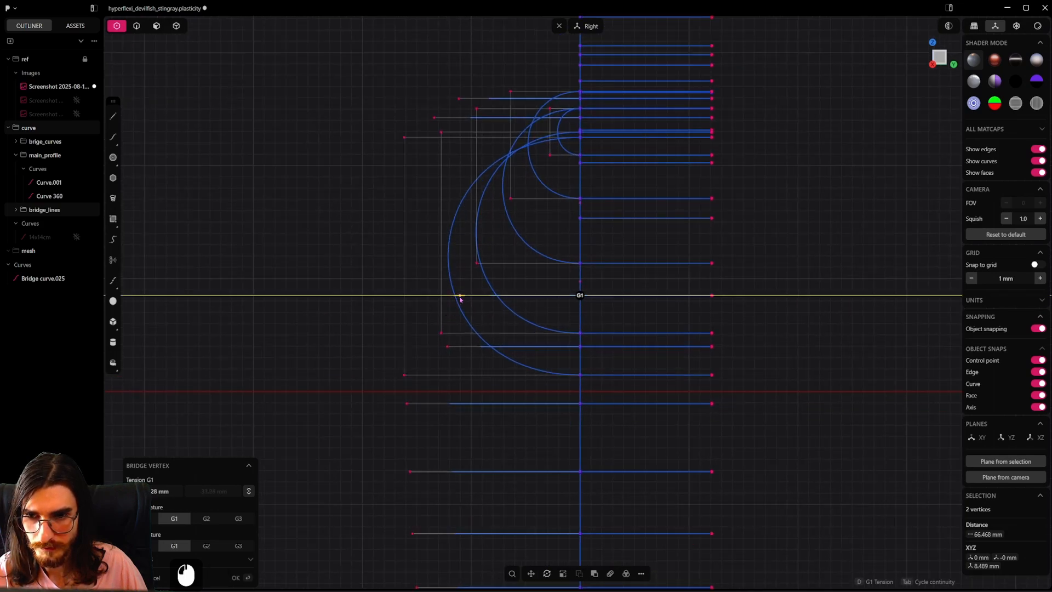
{"action": "right_click", "coordinate": [418, 315]}
{"action": "scroll", "coordinate": [418, 314], "scroll_direction": "down", "scroll_amount": 7}
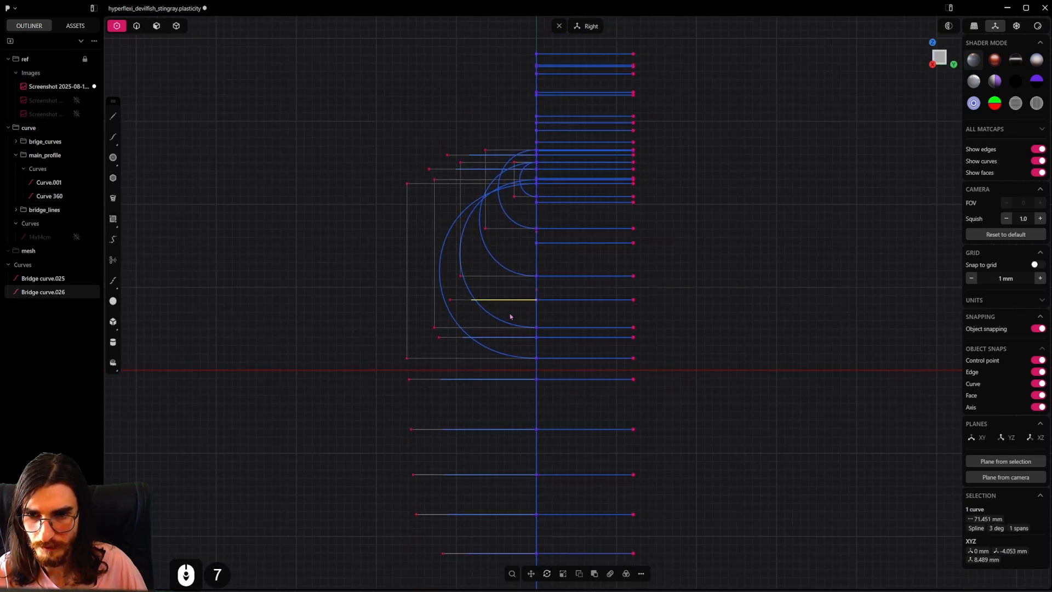
Step: Bridge the third-lowest depth-line points of both inner wing curves with G1 continuity
{"action": "middle_click_drag", "start_coordinate": [512, 314], "coordinate": [548, 325]}
{"action": "middle_click_drag", "start_coordinate": [548, 324], "coordinate": [667, 356], "text": "shift"}
{"action": "scroll", "coordinate": [484, 352], "scroll_direction": "up", "scroll_amount": 2}
{"action": "left_click", "coordinate": [632, 343]}
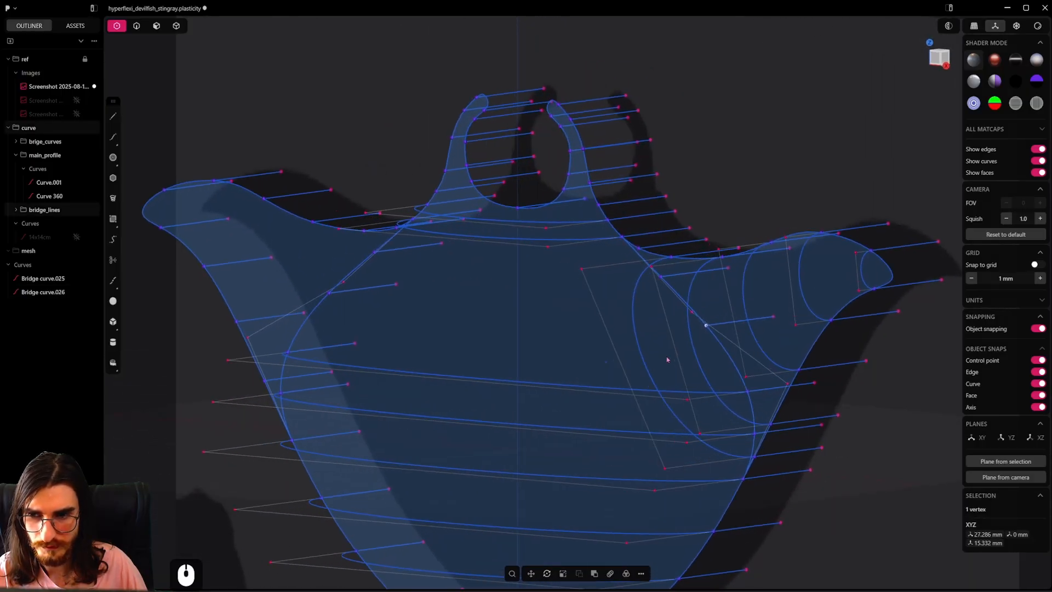
{"action": "left_click", "coordinate": [329, 293], "text": "shift"}
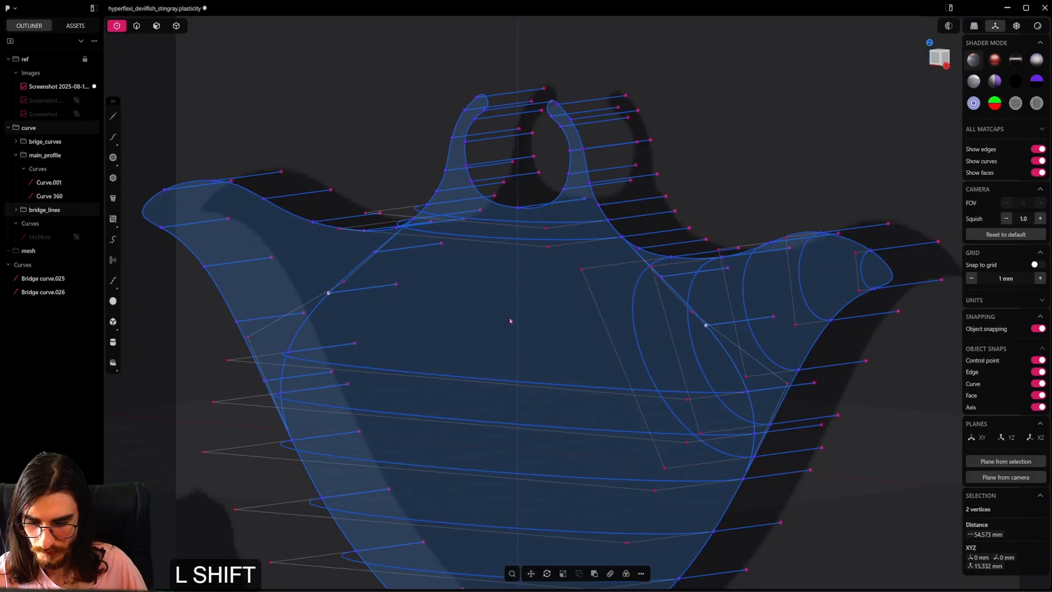
{"action": "key", "text": "shift+b"}
{"action": "key", "text": "Tab"}
{"action": "key", "text": "Tab"}
{"action": "key", "text": "Tab"}
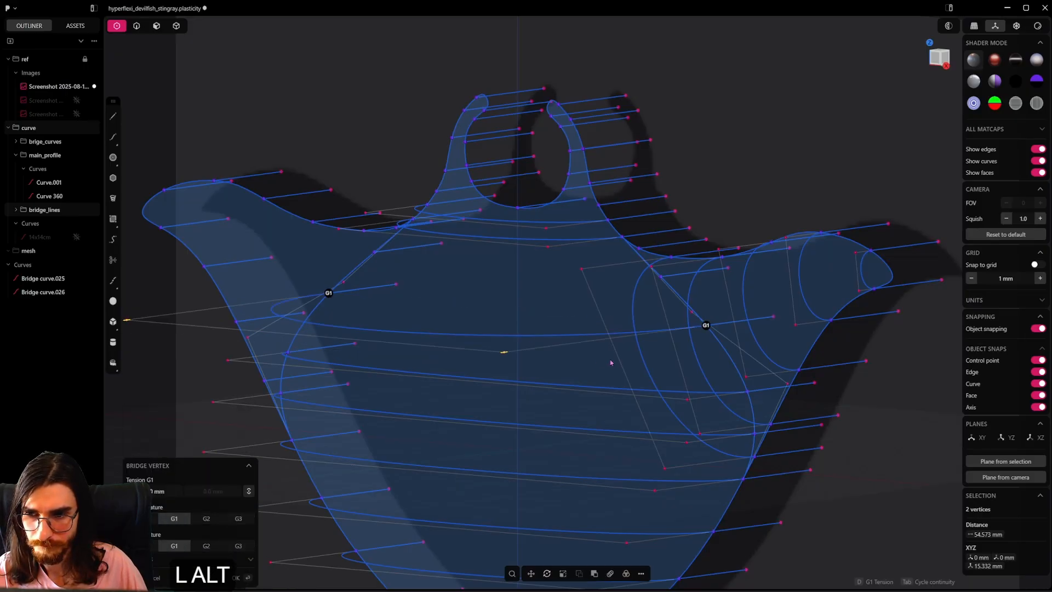
{"action": "middle_click_drag", "start_coordinate": [611, 362], "coordinate": [335, 345], "text": "alt"}
{"action": "key", "text": "g"}
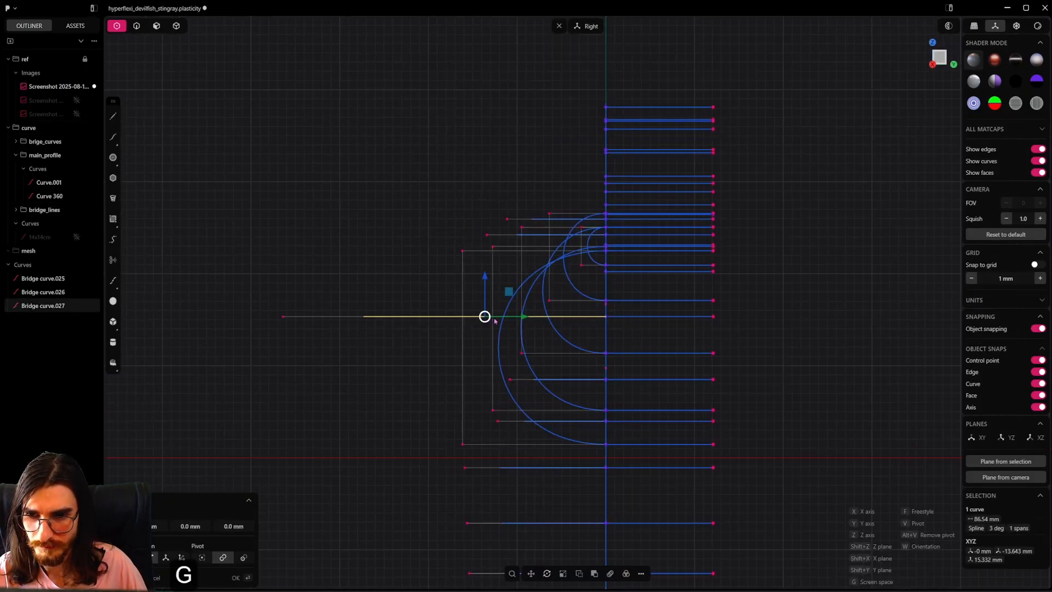
{"action": "key", "text": "ctrl+z"}
{"action": "key", "text": "ctrl+z"}
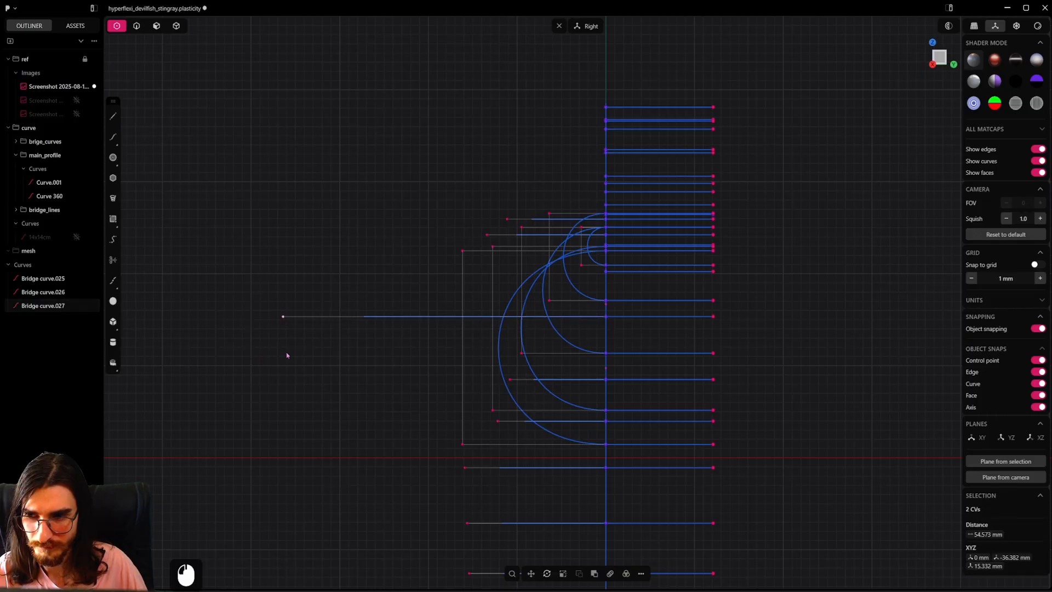
Step: Move the new bridge's two outer control points along Y to about -9.9 mm to blend its depth with the neighbouring body curves
{"action": "key", "text": "g"}
{"action": "left_click_drag", "start_coordinate": [314, 339], "coordinate": [513, 314]}
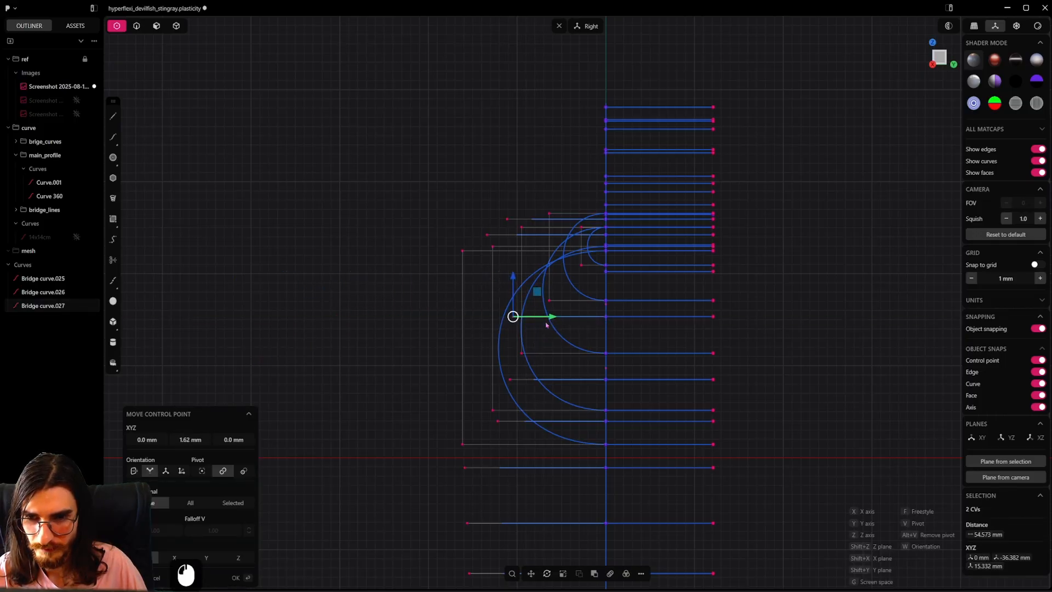
{"action": "middle_click_drag", "start_coordinate": [515, 315], "coordinate": [540, 329]}
{"action": "middle_click_drag", "start_coordinate": [540, 329], "coordinate": [533, 371], "text": "shift"}
{"action": "scroll", "coordinate": [513, 348], "scroll_direction": "up", "scroll_amount": 3}
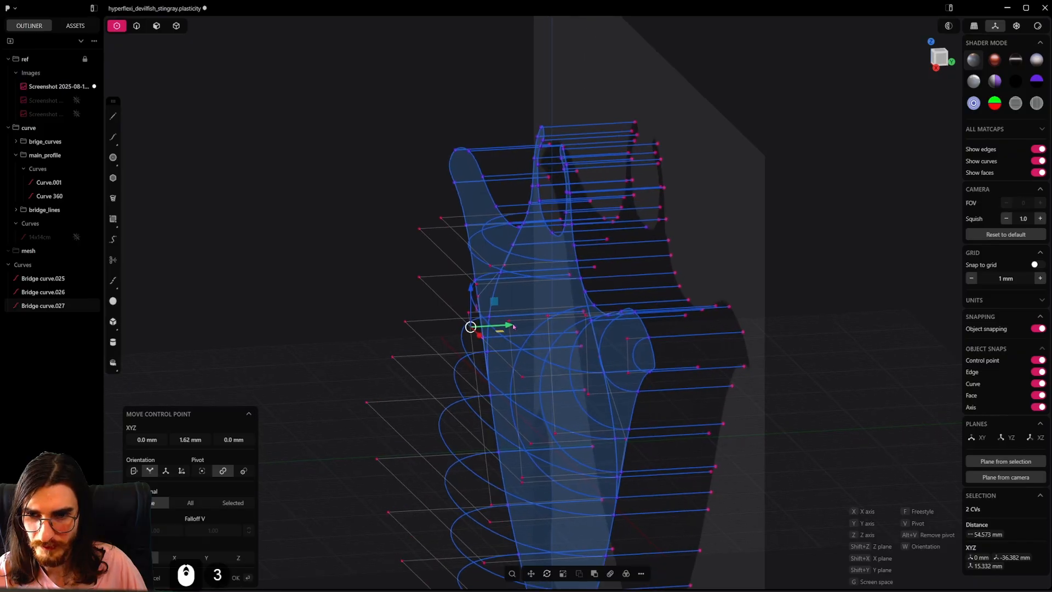
{"action": "left_click_drag", "start_coordinate": [508, 325], "coordinate": [551, 321], "text": "shift"}
{"action": "right_click", "coordinate": [403, 305]}
{"action": "scroll", "coordinate": [404, 305], "scroll_direction": "down", "scroll_amount": 6}
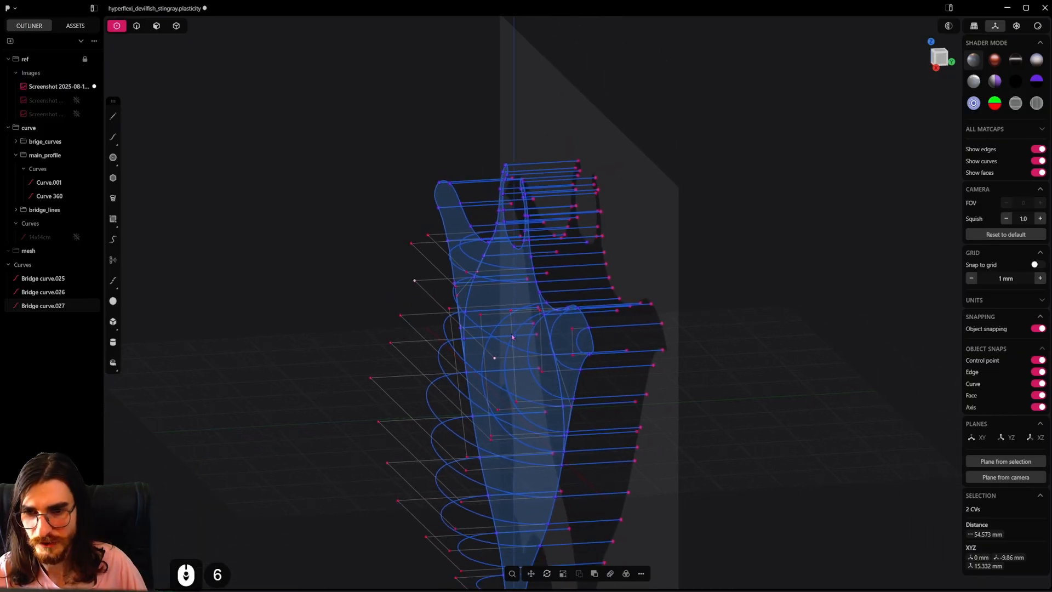
Step: Move the two outer control points of the second-uppermost cross-body curve about 1.7 mm along Y to make it shallower
{"action": "middle_click_drag", "start_coordinate": [511, 336], "coordinate": [566, 354]}
{"action": "middle_click_drag", "start_coordinate": [395, 310], "coordinate": [496, 329], "text": "shift"}
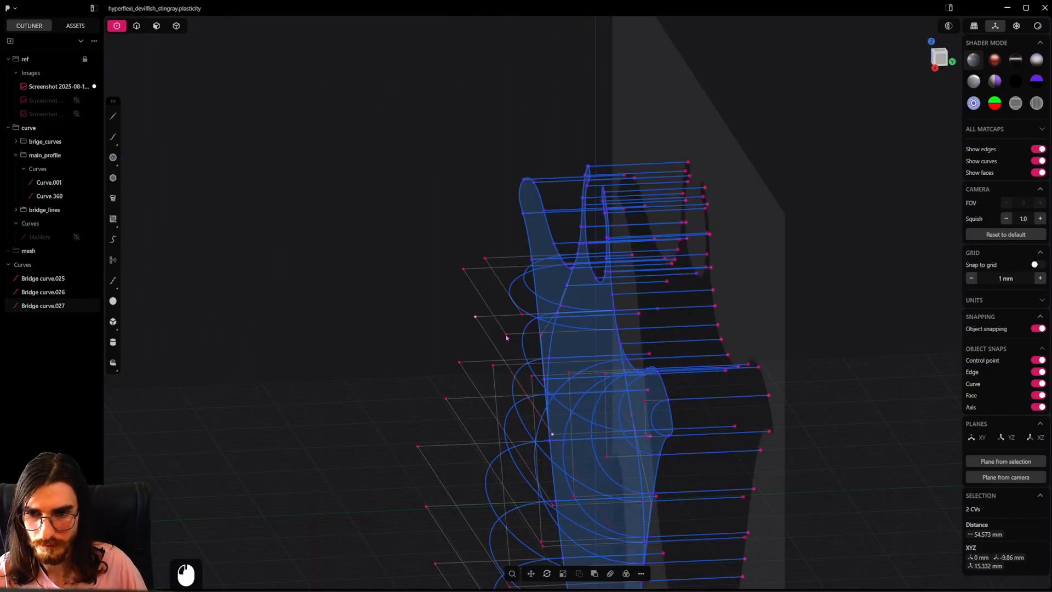
{"action": "key", "text": "g"}
{"action": "key", "text": "y"}
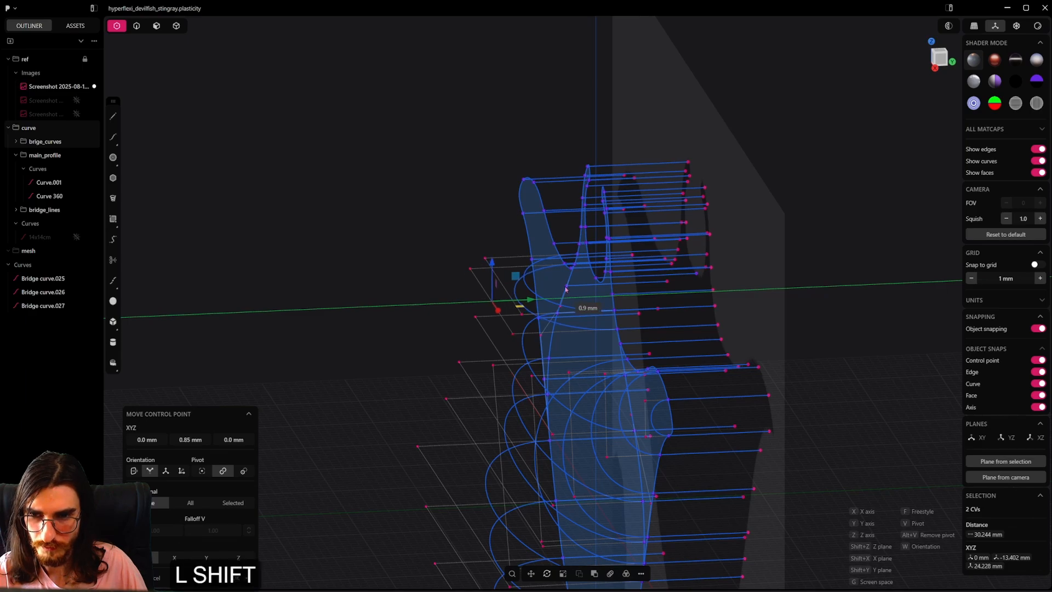
{"action": "left_click", "coordinate": [629, 285], "text": "shift"}
{"action": "right_click", "coordinate": [624, 309]}
Step: Move the outer control points of the two uppermost cross-body curves together along Y to reduce their depth
{"action": "middle_click_drag", "start_coordinate": [550, 307], "coordinate": [536, 351]}
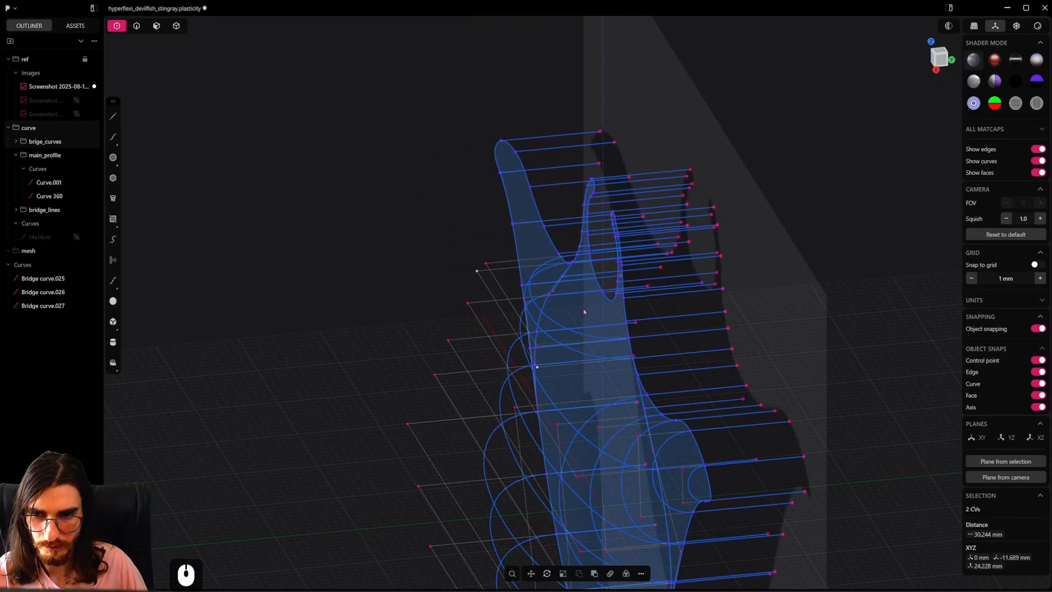
{"action": "left_click", "coordinate": [533, 347], "text": "shift"}
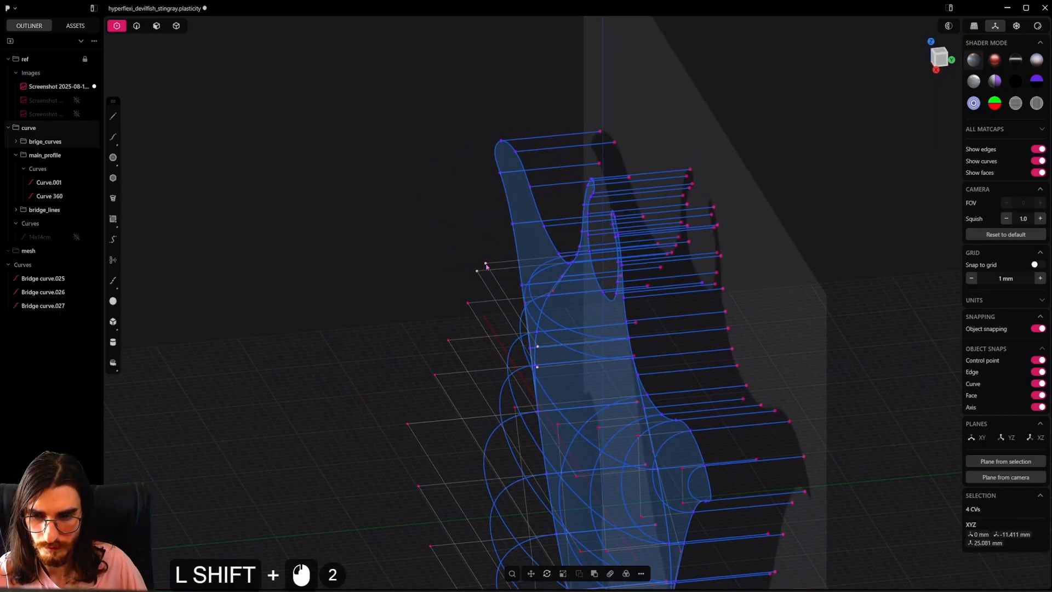
{"action": "key", "text": "g"}
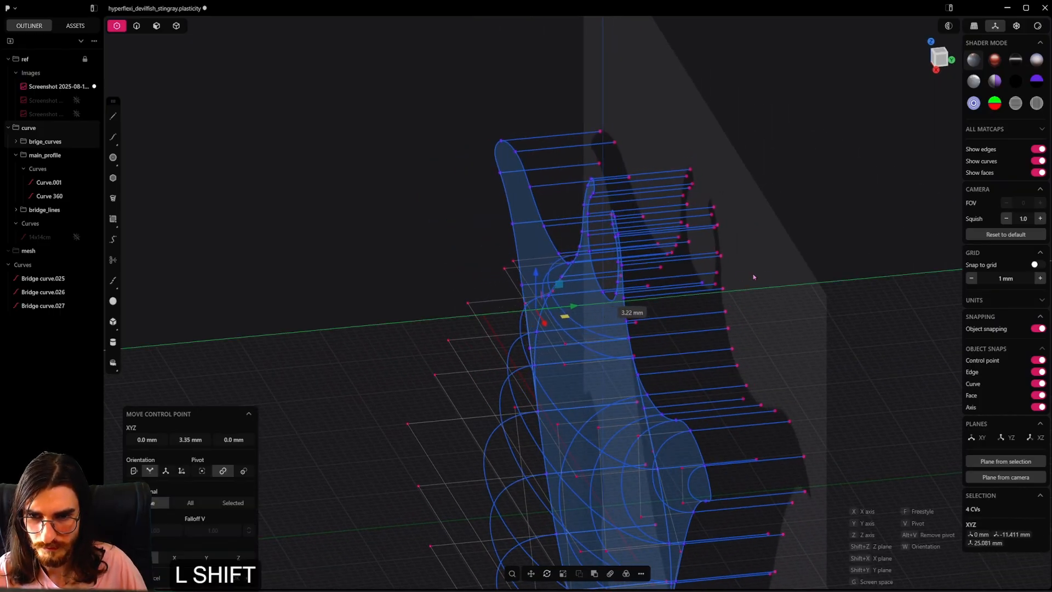
{"action": "middle_click_drag", "start_coordinate": [535, 306], "coordinate": [536, 279]}
{"action": "left_click_drag", "start_coordinate": [580, 280], "coordinate": [580, 280], "text": "shift"}
{"action": "middle_click_drag", "start_coordinate": [580, 280], "coordinate": [668, 322]}
{"action": "left_click", "coordinate": [580, 277]}
Step: Bridge the fourth-lowest depth-line points of both inner wing curves with G1 continuity
{"action": "middle_click_drag", "start_coordinate": [668, 322], "coordinate": [512, 349], "text": "shift"}
{"action": "scroll", "coordinate": [650, 310], "scroll_direction": "up", "scroll_amount": 4}
{"action": "left_click", "coordinate": [659, 295], "text": "shift"}
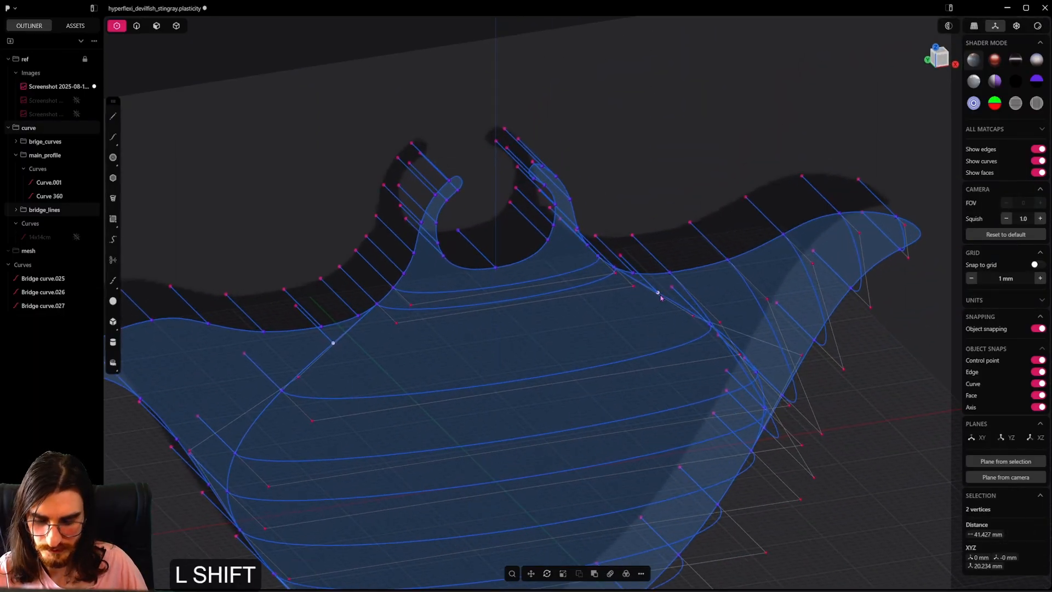
{"action": "key", "text": "shift+b"}
{"action": "key", "text": "Tab"}
{"action": "key", "text": "3"}
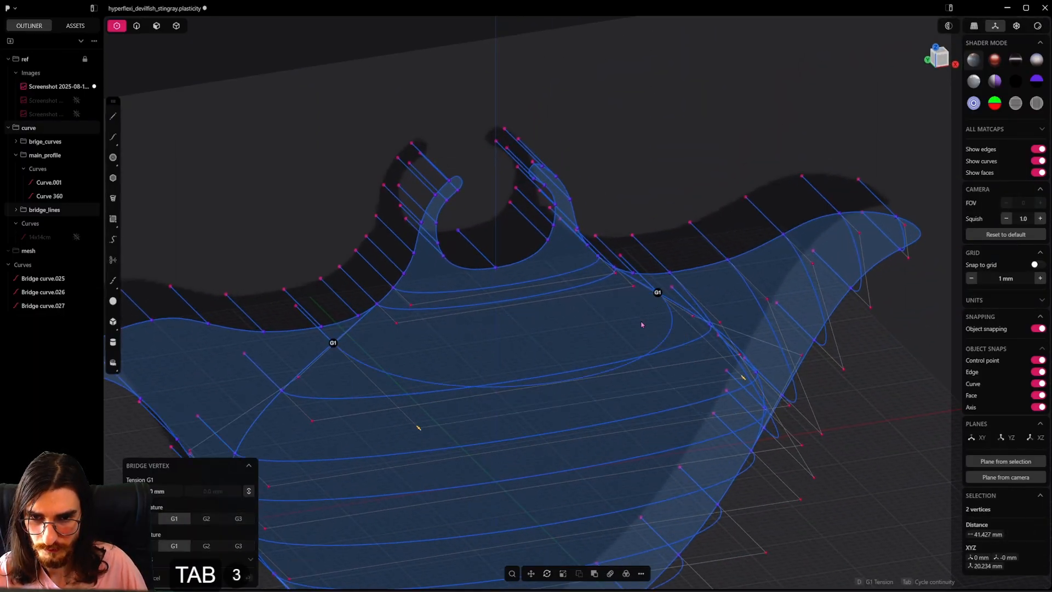
Step: Reduce the bridge's G1 tension until its depth falls between the neighbouring cross-body curves, and finish the bridge
{"action": "middle_click_drag", "start_coordinate": [653, 371], "coordinate": [528, 401], "text": "alt"}
{"action": "left_click_drag", "start_coordinate": [444, 341], "coordinate": [459, 340]}
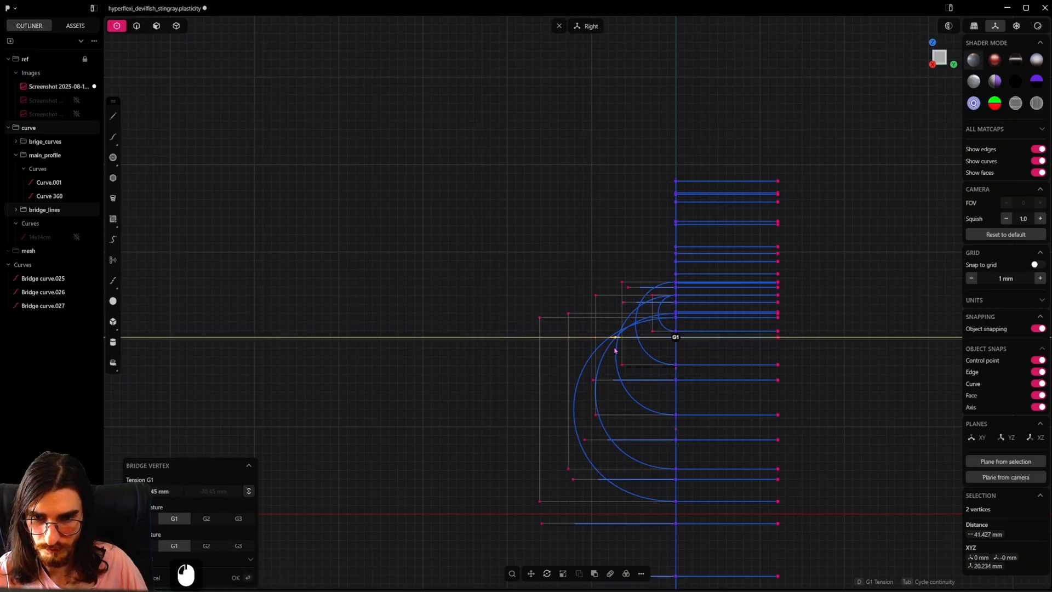
{"action": "middle_click_drag", "start_coordinate": [614, 350], "coordinate": [632, 384]}
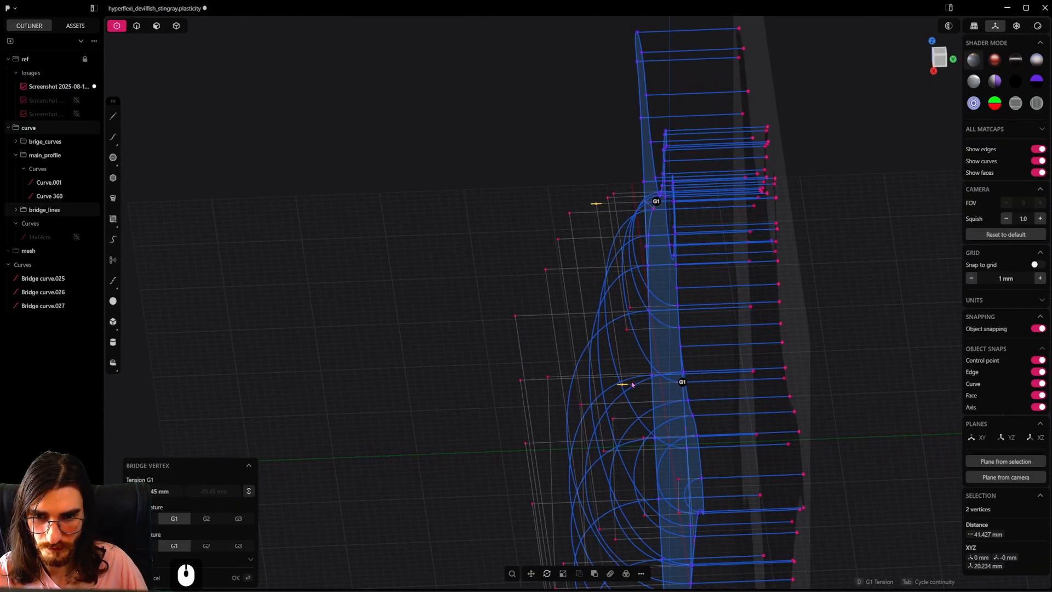
{"action": "left_click_drag", "start_coordinate": [623, 385], "coordinate": [622, 386]}
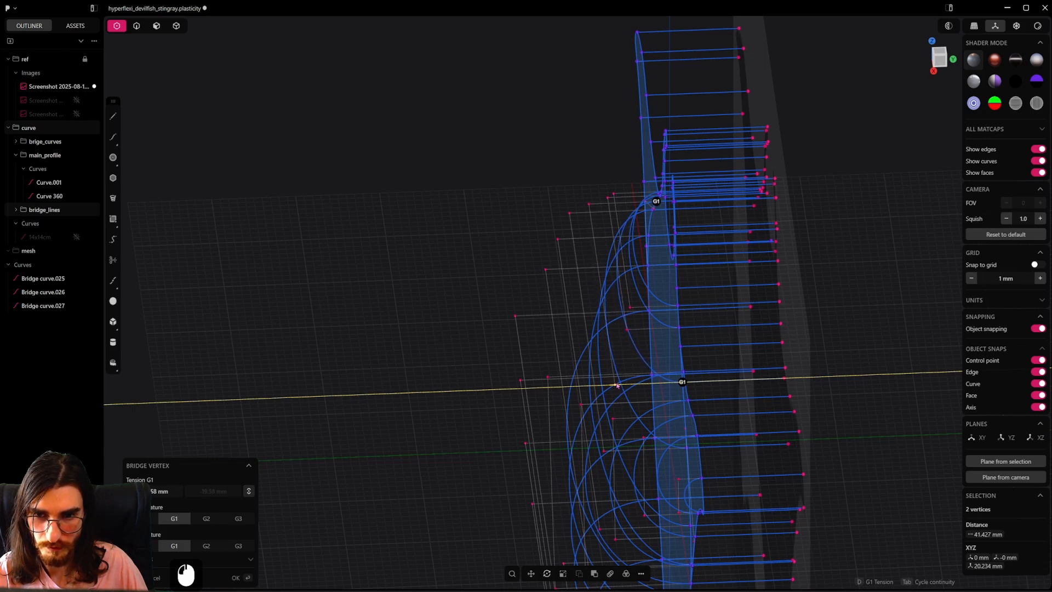
{"action": "left_click_drag", "start_coordinate": [617, 386], "coordinate": [616, 386]}
{"action": "right_click", "coordinate": [496, 267]}
{"action": "middle_click_drag", "start_coordinate": [495, 268], "coordinate": [493, 293]}
{"action": "left_click", "coordinate": [493, 294]}
{"action": "scroll", "coordinate": [513, 312], "scroll_direction": "down", "scroll_amount": 2}
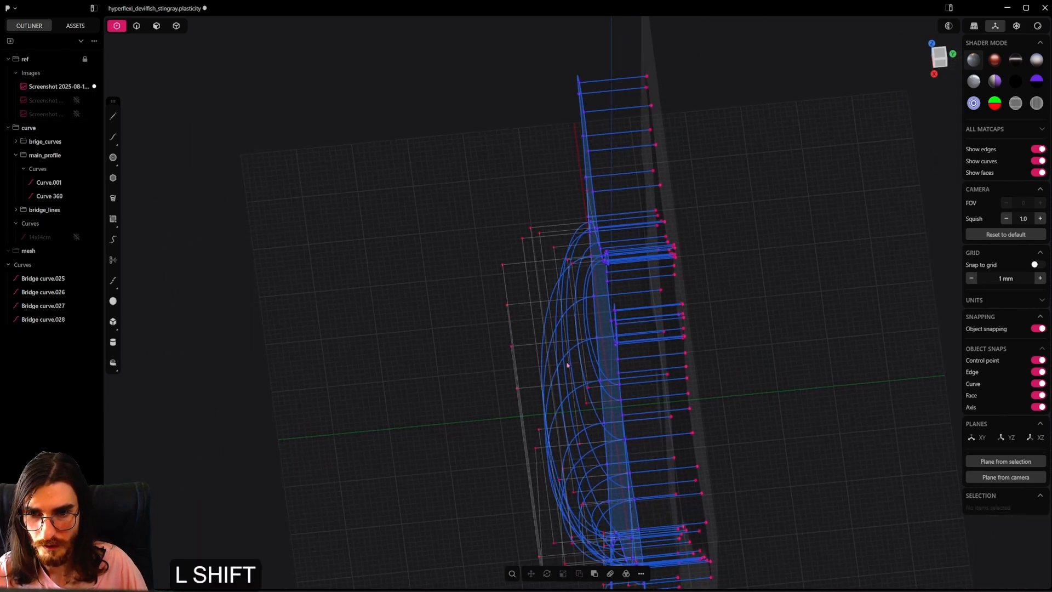
Step: Check the bridged body curves from the front and save the file
{"action": "middle_click_drag", "start_coordinate": [567, 364], "coordinate": [542, 145]}
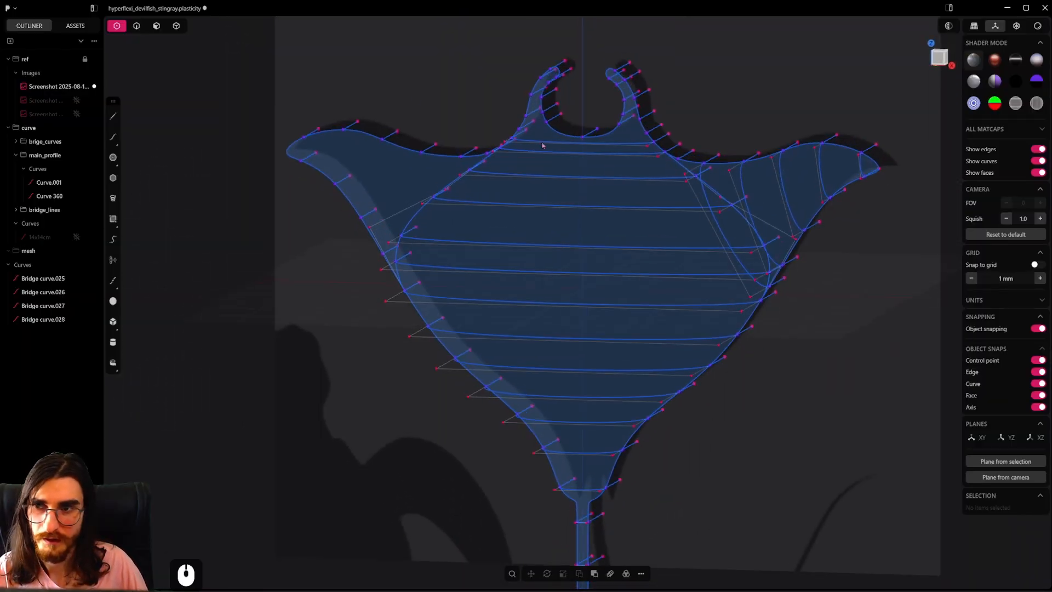
{"action": "key", "text": "2"}
{"action": "middle_click_drag", "start_coordinate": [281, 99], "coordinate": [599, 131]}
{"action": "key", "text": "ctrl+s"}
{"action": "key", "text": "5"}
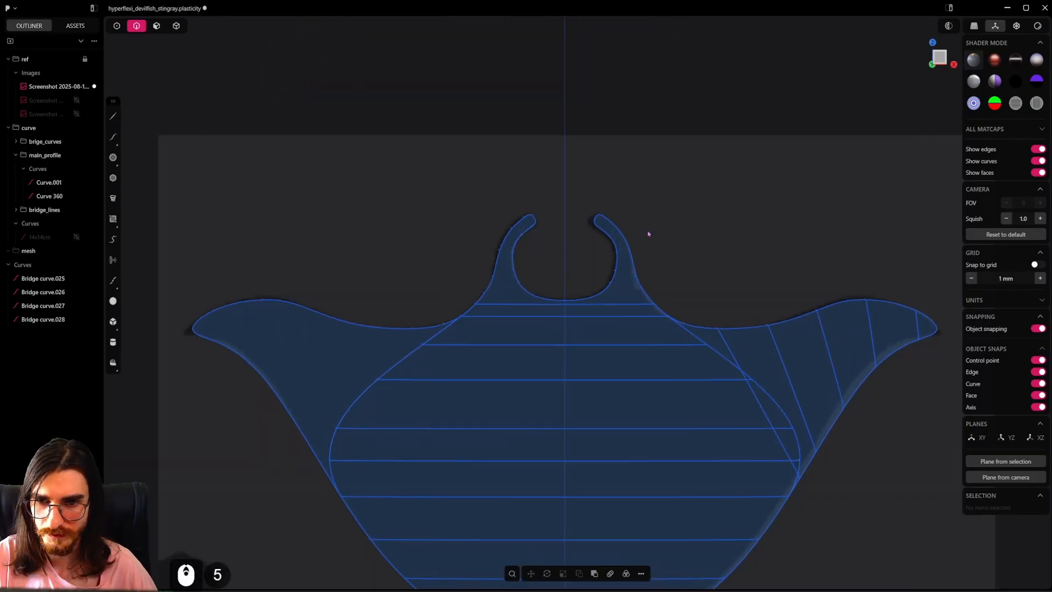
Step: Bridge the inner and outer depth-line points at the base of the right horn with G1 continuity, adjusting the tension
{"action": "left_click", "coordinate": [111, 32]}
{"action": "scroll", "coordinate": [616, 277], "scroll_direction": "up", "scroll_amount": 7}
{"action": "left_click", "coordinate": [641, 292]}
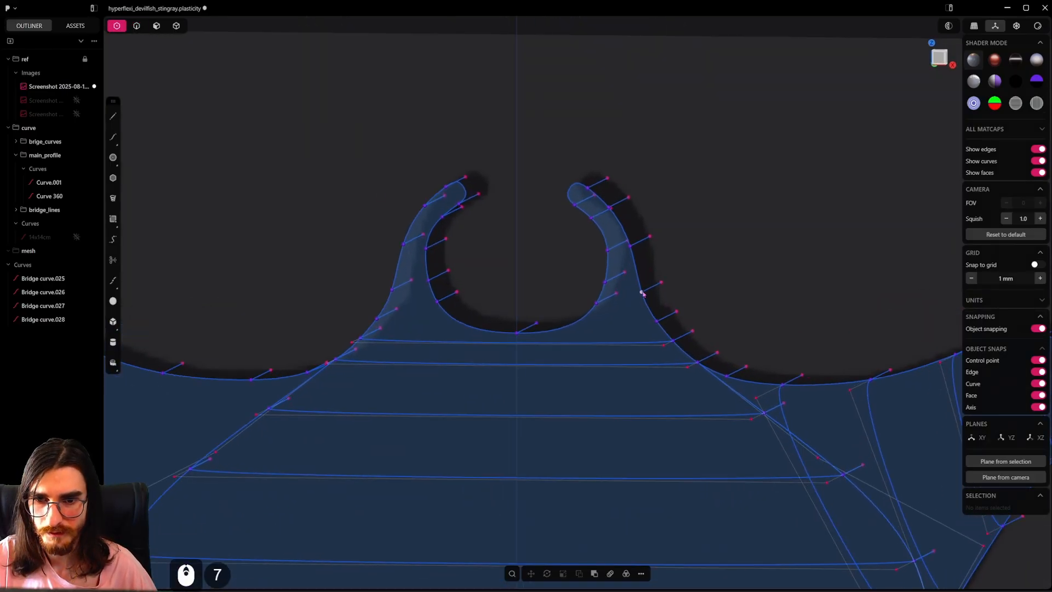
{"action": "left_click", "coordinate": [596, 303], "text": "shift"}
{"action": "key", "text": "3"}
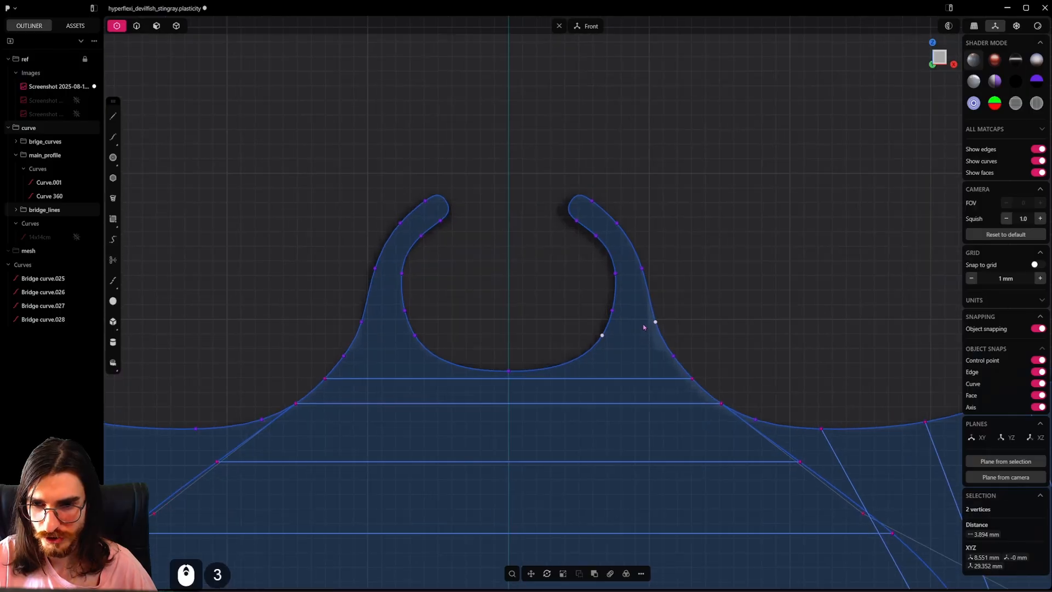
{"action": "key", "text": "shift"}
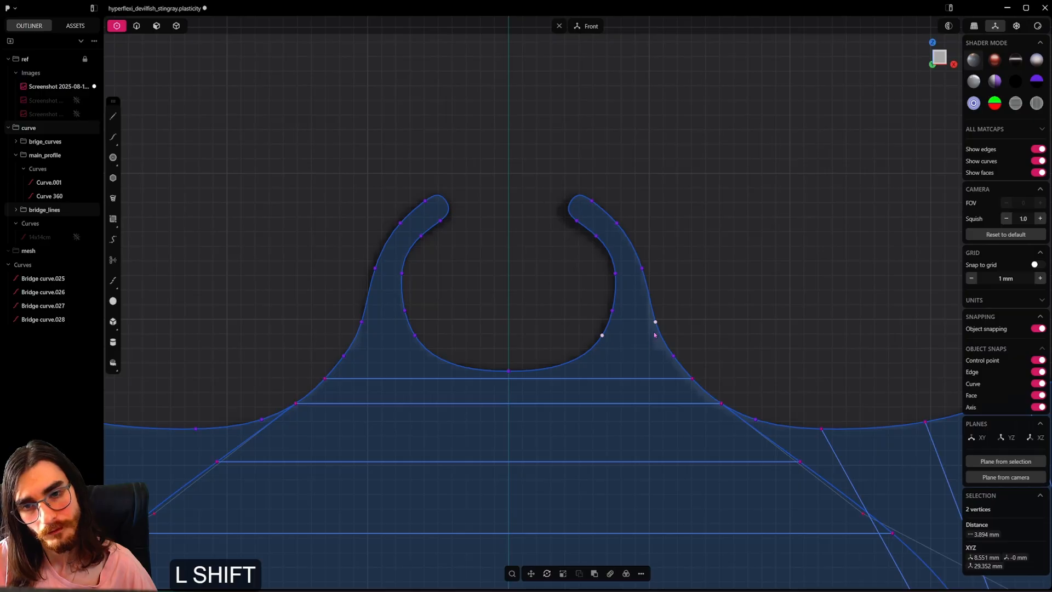
{"action": "key", "text": "shift+b"}
{"action": "key", "text": "Tab"}
{"action": "key", "text": "Tab"}
{"action": "key", "text": "Tab"}
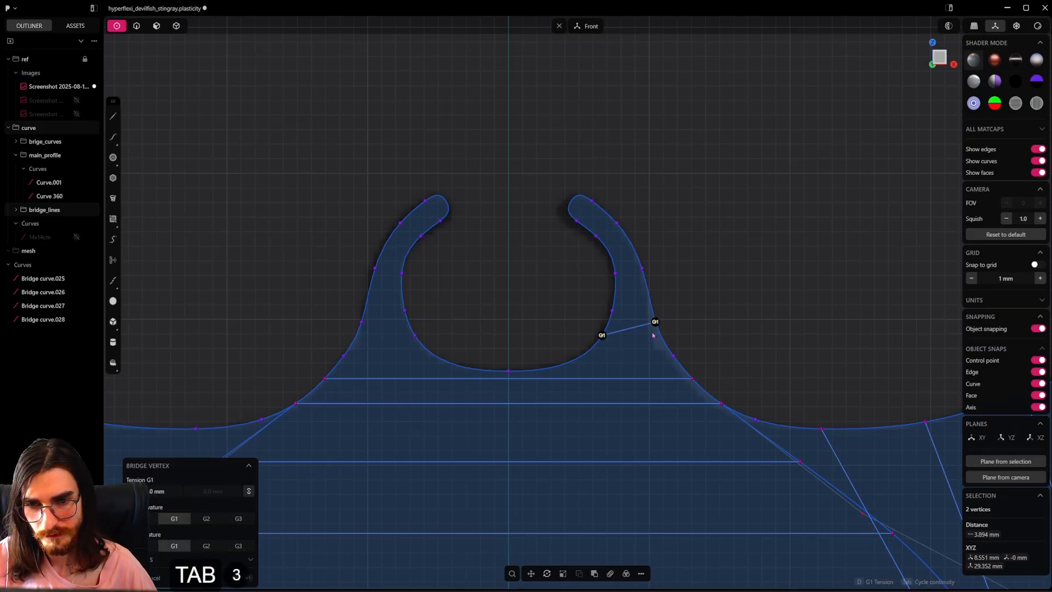
{"action": "middle_click_drag", "start_coordinate": [653, 330], "coordinate": [524, 386]}
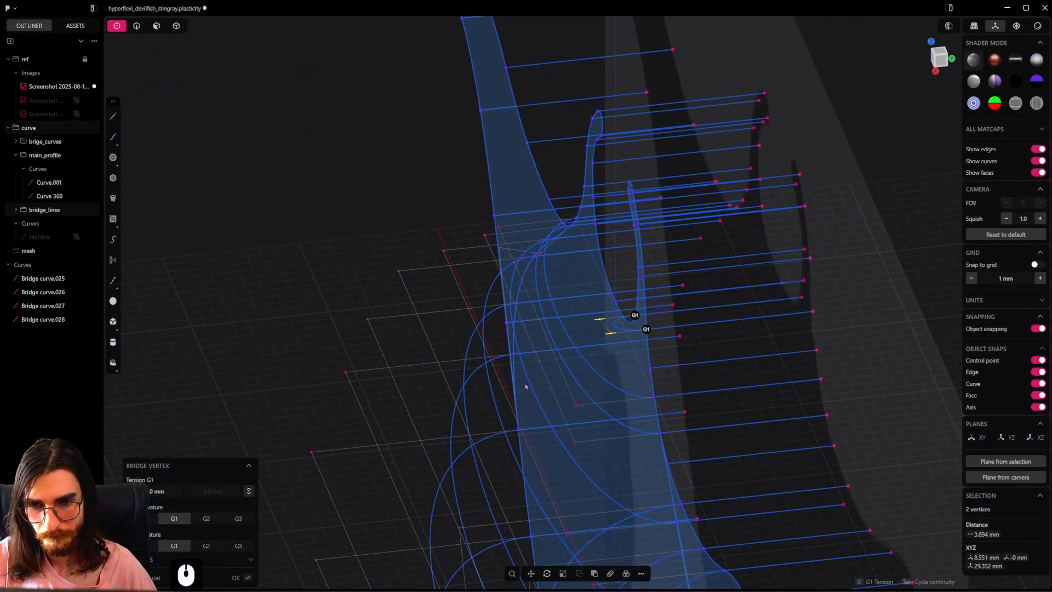
{"action": "key", "text": "d"}
{"action": "left_click", "coordinate": [599, 341]}
{"action": "right_click", "coordinate": [617, 298]}
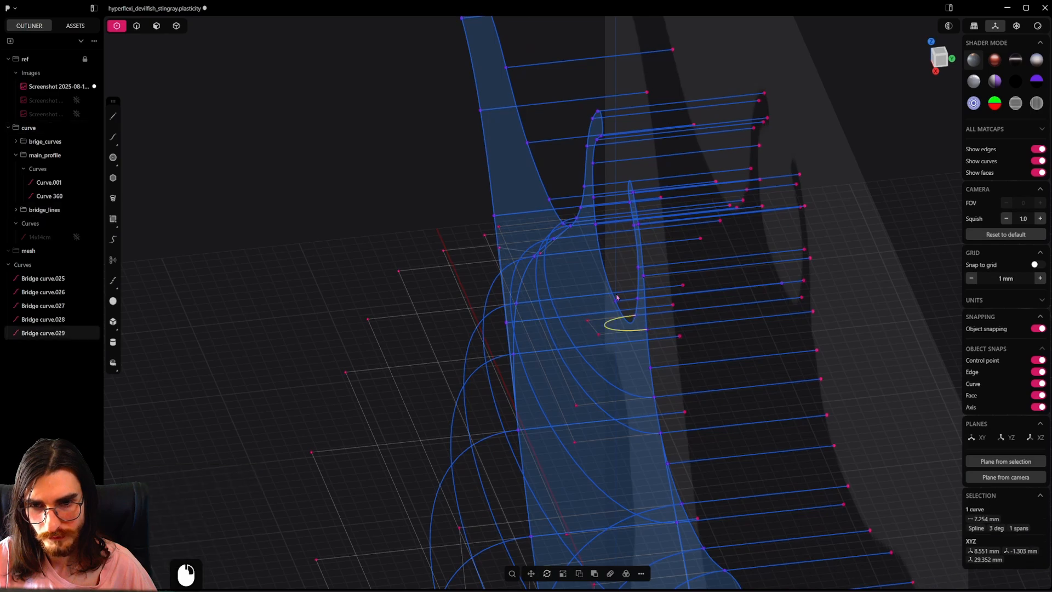
Step: Bridge the next inner and outer point pair up the right horn with G1 continuity, adjusting the tension to a rounded arc
{"action": "mouse_move", "coordinate": [617, 299]}
{"action": "middle_mouse_down"}
{"action": "mouse_move", "coordinate": [734, 307]}
{"action": "mouse_move", "coordinate": [620, 300]}
{"action": "middle_mouse_up"}
{"action": "scroll", "coordinate": [729, 327], "scroll_direction": "up", "scroll_amount": 3}
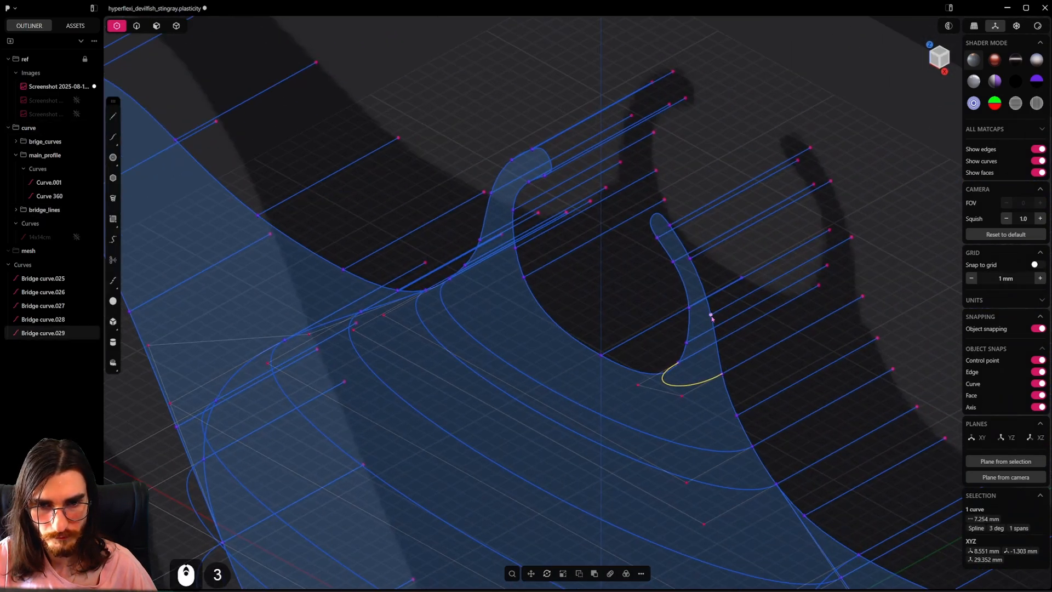
{"action": "left_click", "coordinate": [710, 315]}
{"action": "left_click", "coordinate": [689, 308], "text": "shift"}
{"action": "middle_click_drag", "start_coordinate": [688, 308], "coordinate": [668, 340]}
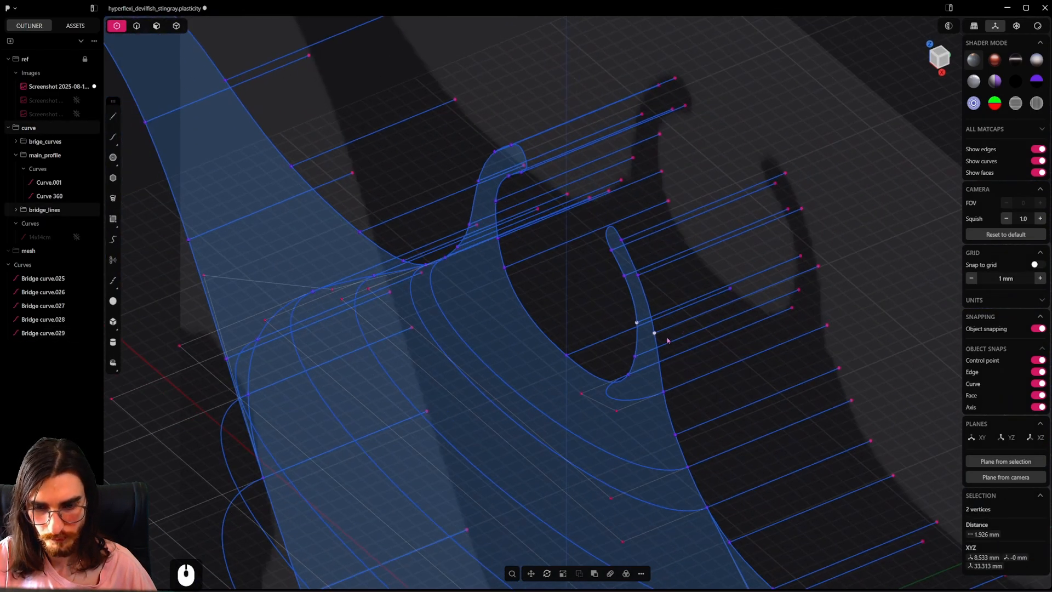
{"action": "key", "text": "shift+b"}
{"action": "key", "text": "Tab"}
{"action": "key", "text": "Tab"}
{"action": "key", "text": "Tab"}
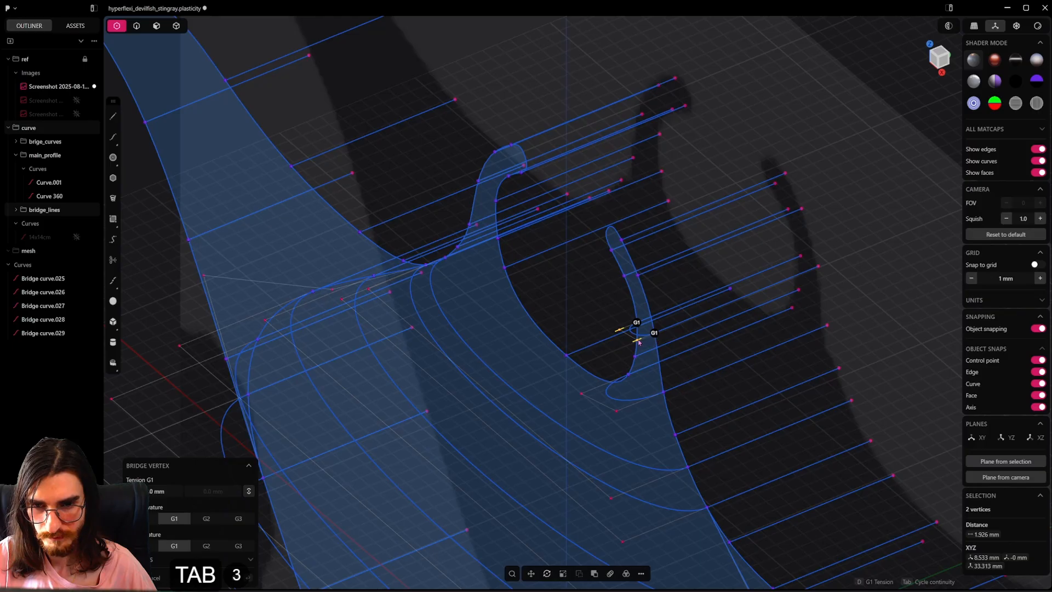
{"action": "left_click_drag", "start_coordinate": [639, 341], "coordinate": [630, 346]}
{"action": "right_click", "coordinate": [631, 345]}
Step: Bridge the third pair of inner and outer points up the right horn with G1 continuity
{"action": "middle_click_drag", "start_coordinate": [651, 288], "coordinate": [656, 325], "text": "shift"}
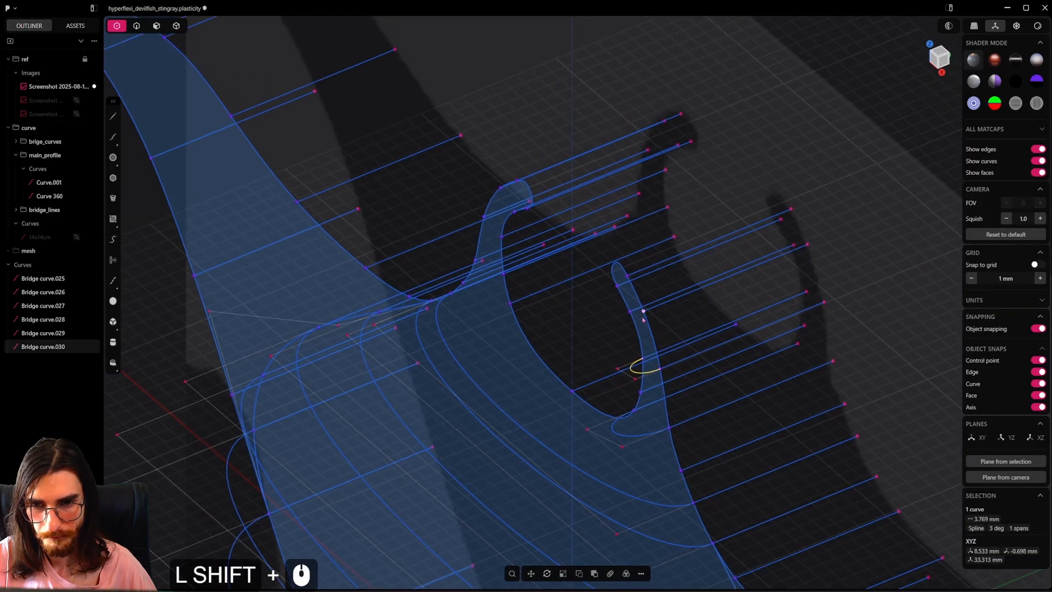
{"action": "left_click", "coordinate": [643, 312]}
{"action": "left_click", "coordinate": [633, 312], "text": "shift"}
{"action": "key", "text": "shift+b"}
{"action": "key", "text": "Tab"}
{"action": "key", "text": "Tab"}
{"action": "key", "text": "Tab"}
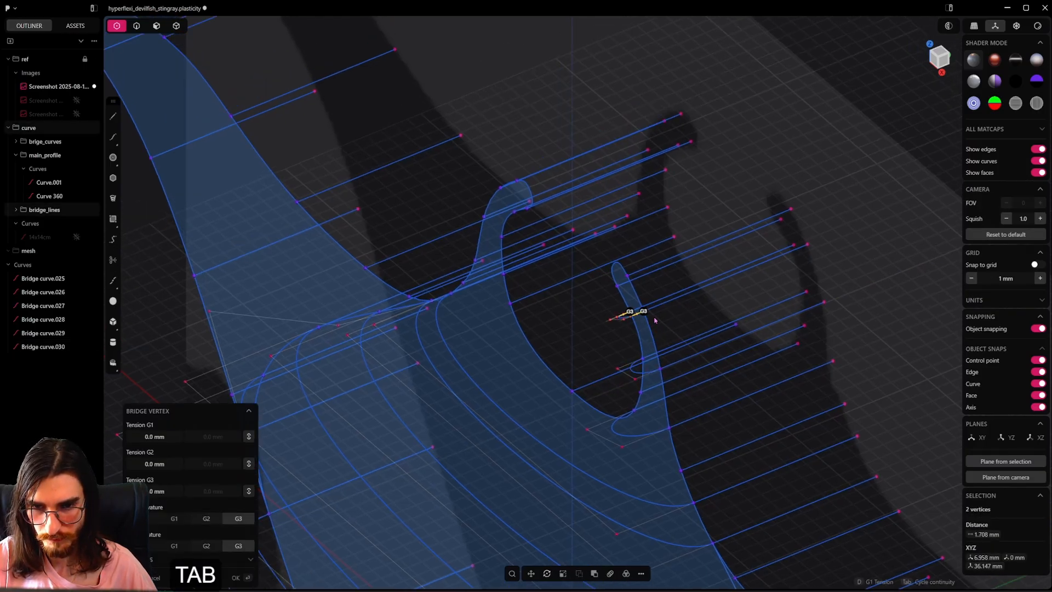
{"action": "right_click", "coordinate": [654, 319]}
Step: Bridge the last inner and outer point pair below the right horn's tip with G1 continuity
{"action": "left_click", "coordinate": [626, 276]}
{"action": "left_click", "coordinate": [618, 284], "text": "shift"}
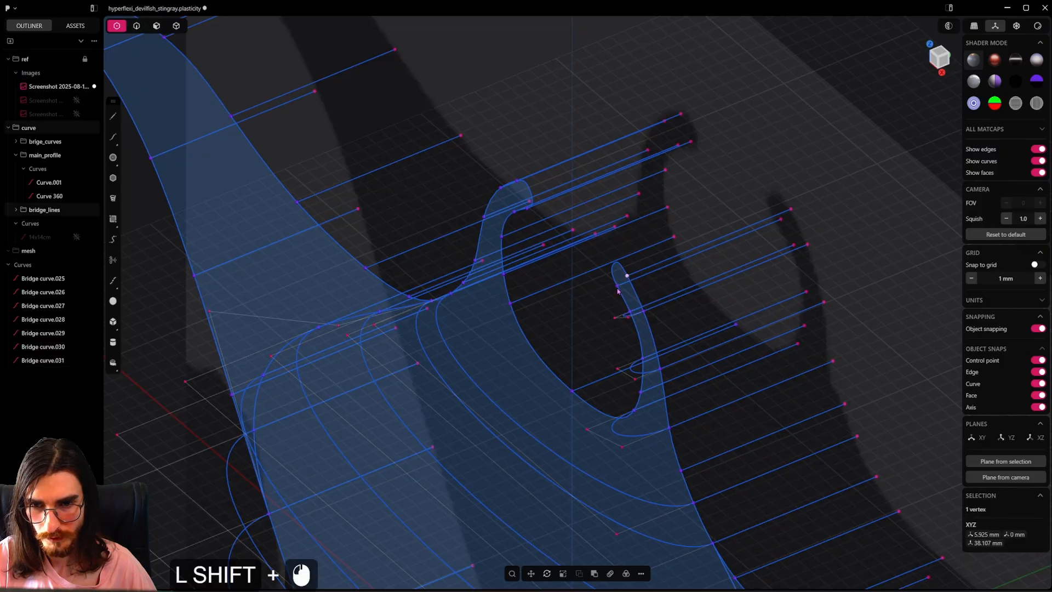
{"action": "key", "text": "shift+b"}
{"action": "key", "text": "Tab"}
{"action": "key", "text": "Tab"}
{"action": "key", "text": "Tab"}
{"action": "right_click", "coordinate": [630, 293]}
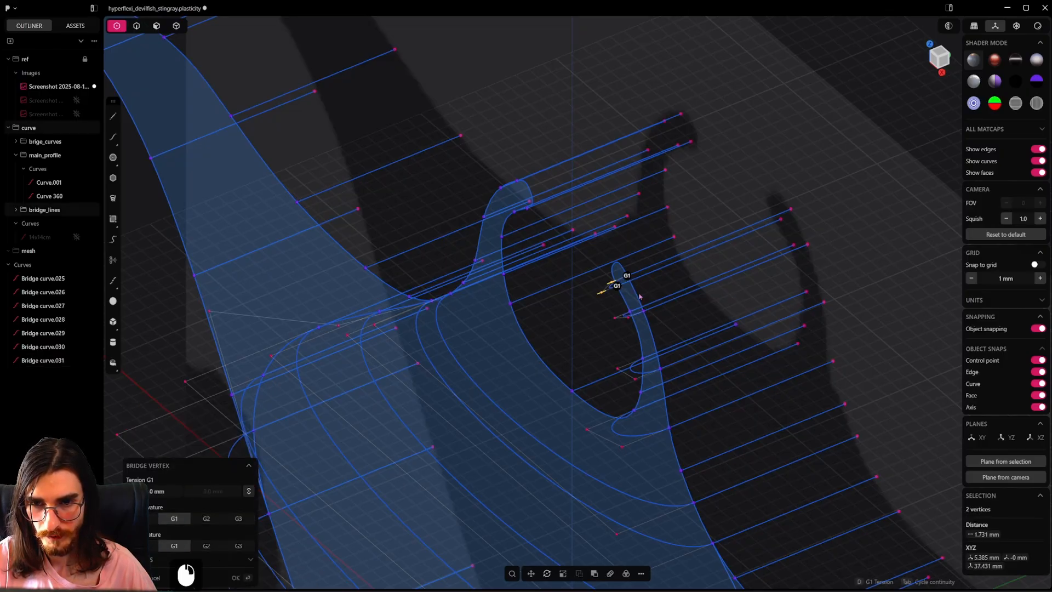
Step: Move the outer control points of the three wing cross-sections nearest the body along Y to make their arcs shallower
{"action": "middle_click_drag", "start_coordinate": [630, 293], "coordinate": [673, 202]}
{"action": "key", "text": "4"}
{"action": "left_click", "coordinate": [564, 168]}
{"action": "middle_click_drag", "start_coordinate": [592, 176], "coordinate": [598, 222], "text": "shift"}
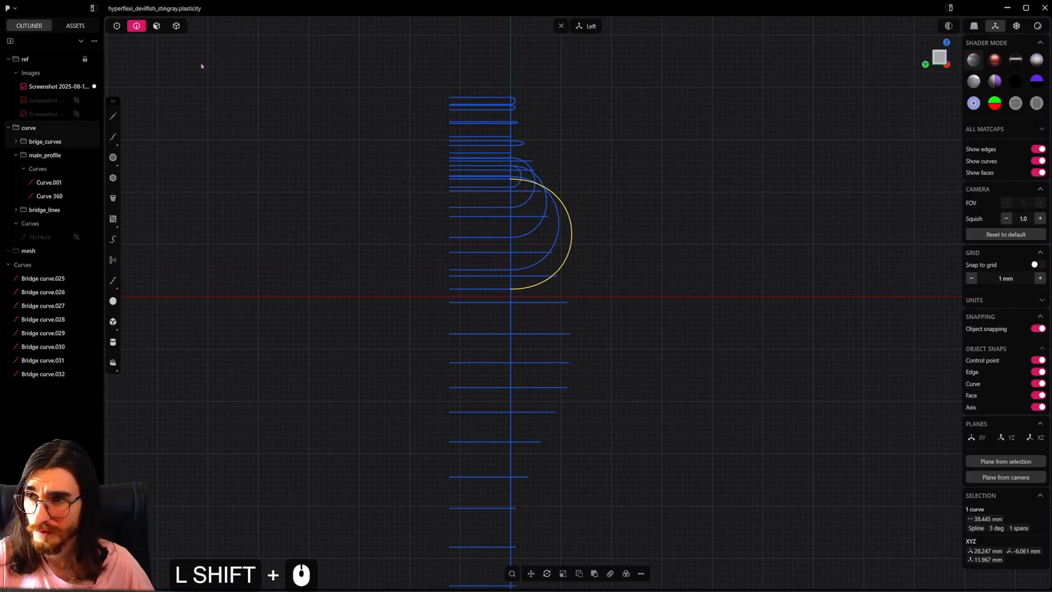
{"action": "left_click", "coordinate": [118, 27]}
{"action": "scroll", "coordinate": [580, 164], "scroll_direction": "up", "scroll_amount": 6}
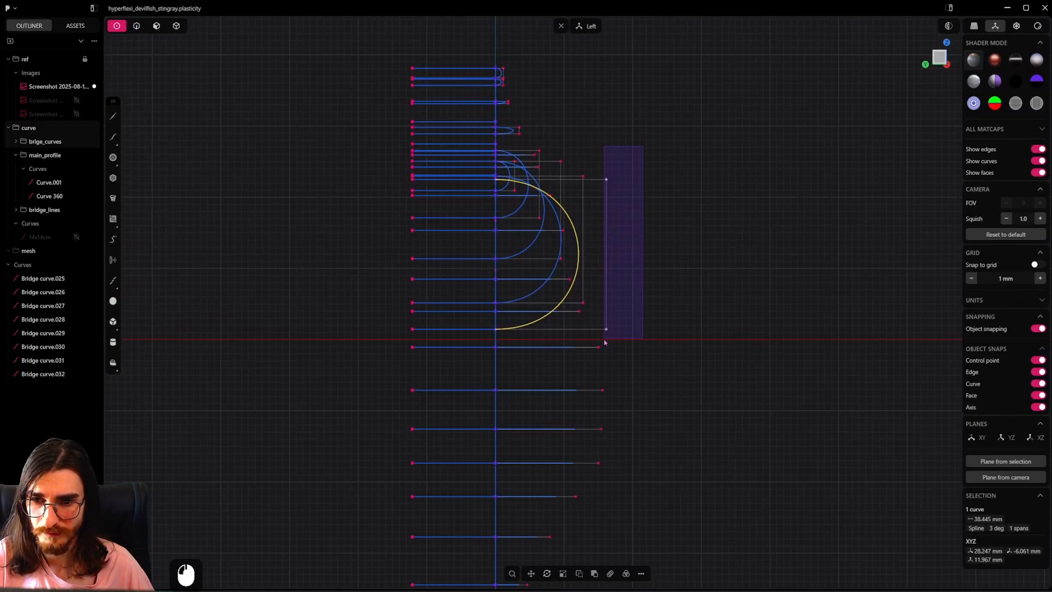
{"action": "left_click_drag", "start_coordinate": [604, 342], "coordinate": [604, 343]}
{"action": "middle_click_drag", "start_coordinate": [634, 291], "coordinate": [620, 161]}
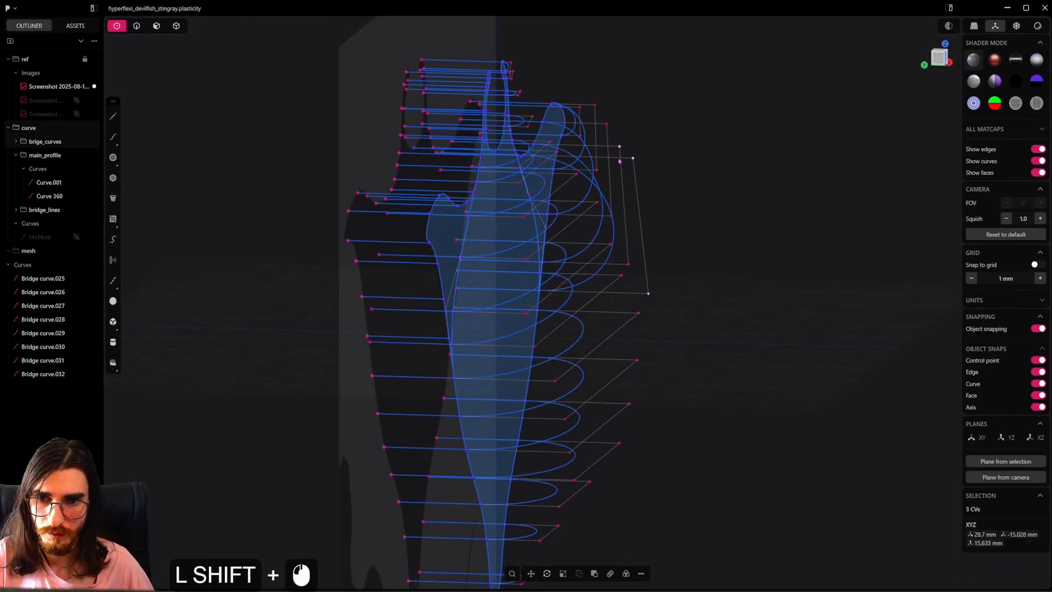
{"action": "left_click", "coordinate": [613, 217], "text": "shift"}
{"action": "middle_click_drag", "start_coordinate": [661, 197], "coordinate": [403, 221]}
{"action": "scroll", "coordinate": [576, 249], "scroll_direction": "up", "scroll_amount": 3}
{"action": "key", "text": "t"}
{"action": "key", "text": "y"}
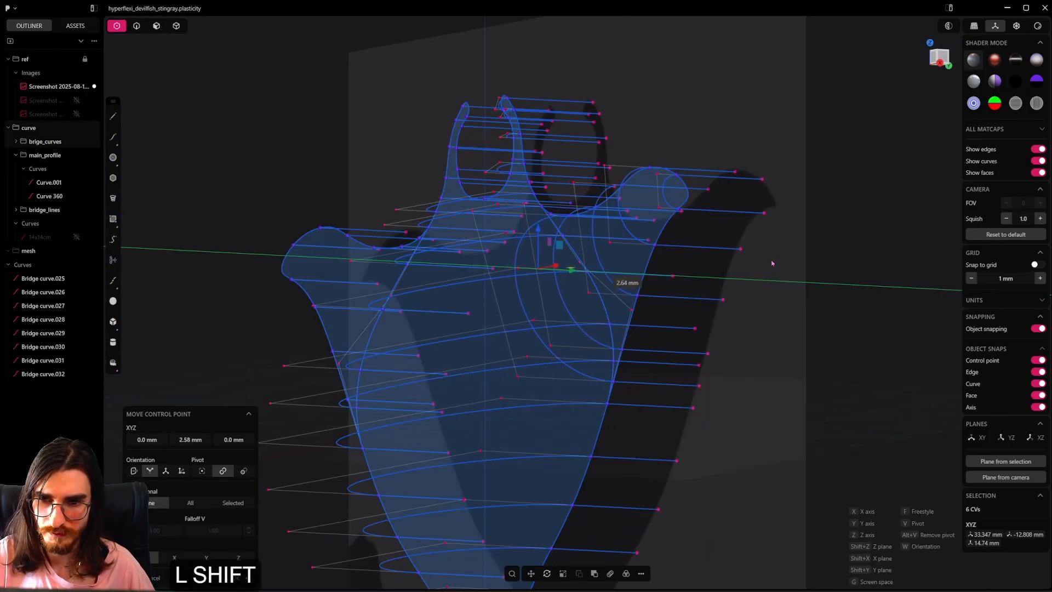
Step: Move the two outer control points of the fourth wing cross-section about 1.9 mm along Y towards the profile
{"action": "middle_click_drag", "start_coordinate": [907, 250], "coordinate": [634, 193]}
{"action": "middle_click_drag", "start_coordinate": [644, 266], "coordinate": [621, 258]}
{"action": "left_click", "coordinate": [630, 324], "text": "shift"}
{"action": "key", "text": "g"}
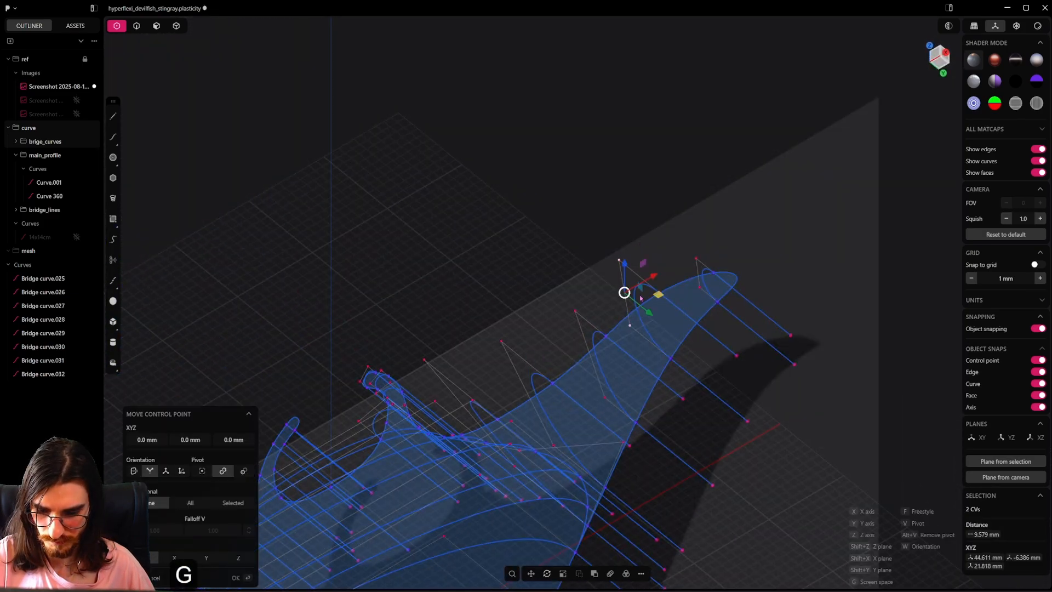
{"action": "left_click", "coordinate": [801, 347]}
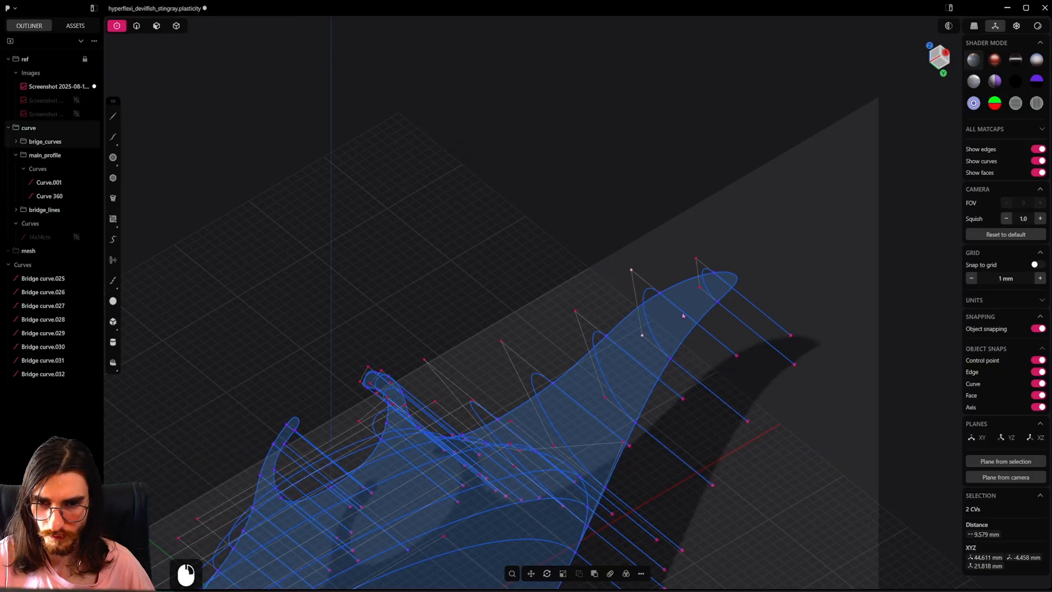
Step: Move the two outer control points of the wing-root cross-section slightly closer to the profile along Y
{"action": "middle_click_drag", "start_coordinate": [801, 347], "coordinate": [521, 432]}
{"action": "left_click", "coordinate": [531, 433]}
{"action": "left_click", "coordinate": [609, 401], "text": "shift"}
{"action": "key", "text": "g"}
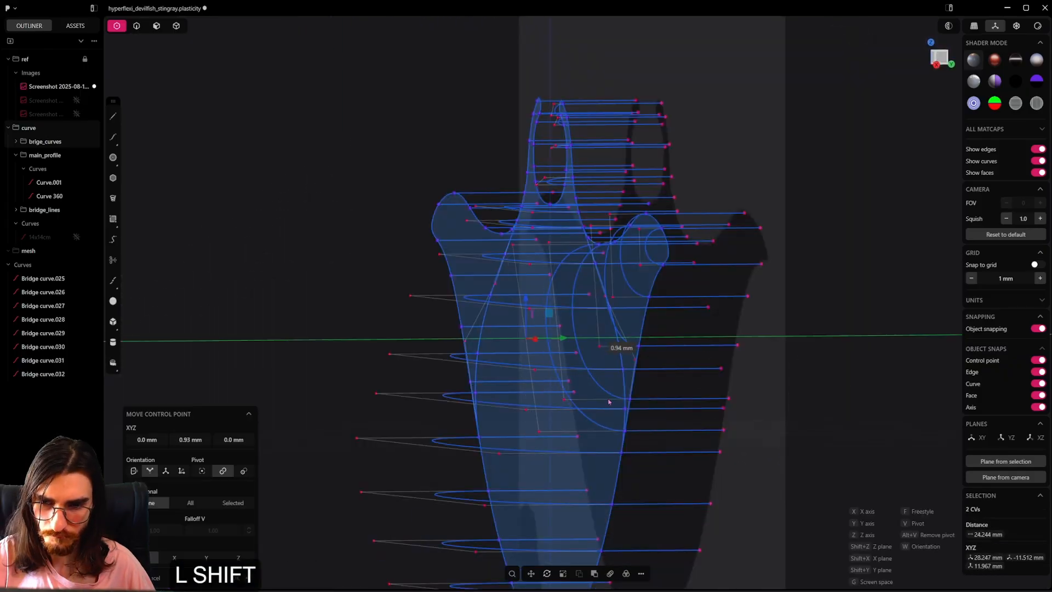
{"action": "left_click", "coordinate": [629, 396]}
Step: Examine the body, wing and horn cross-section curves of the framework from several angles
{"action": "scroll", "coordinate": [555, 403], "scroll_direction": "down", "scroll_amount": 5}
{"action": "middle_click_drag", "start_coordinate": [554, 404], "coordinate": [570, 263]}
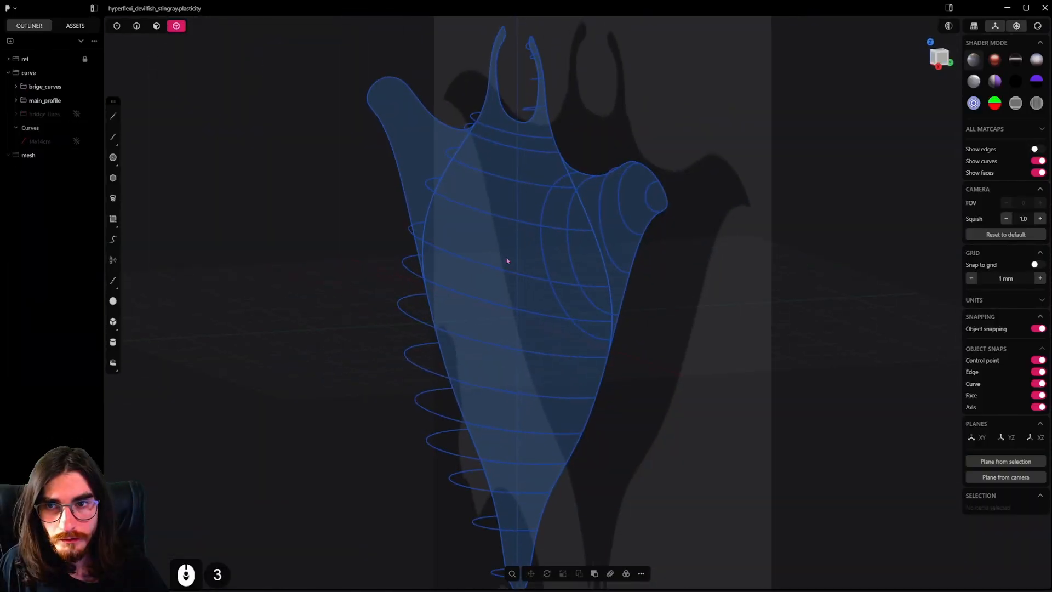
{"action": "middle_click_drag", "start_coordinate": [508, 258], "coordinate": [616, 253]}
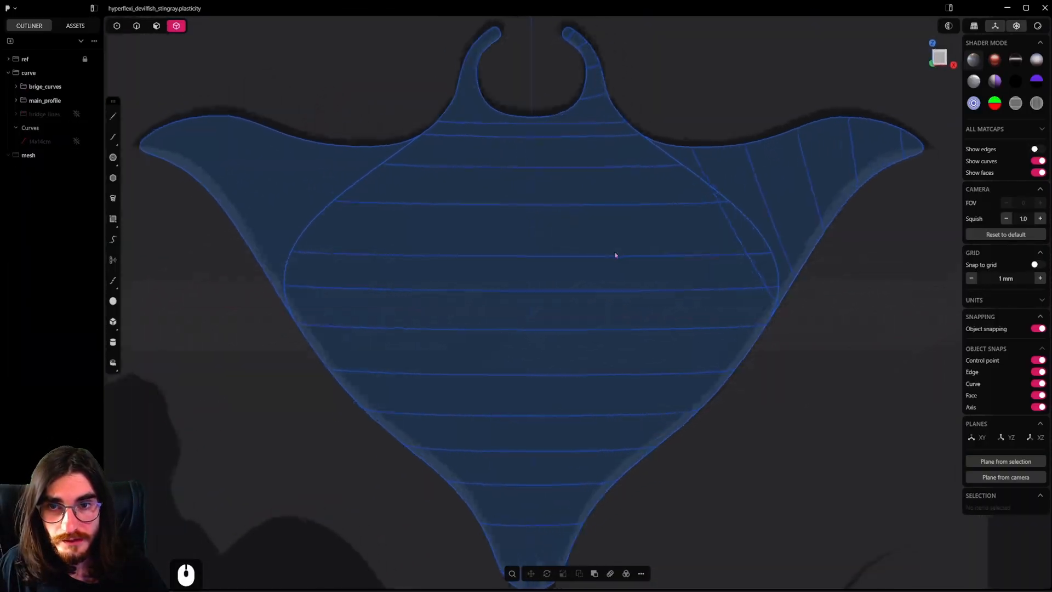
{"action": "scroll", "coordinate": [696, 250], "scroll_direction": "down", "scroll_amount": 2}
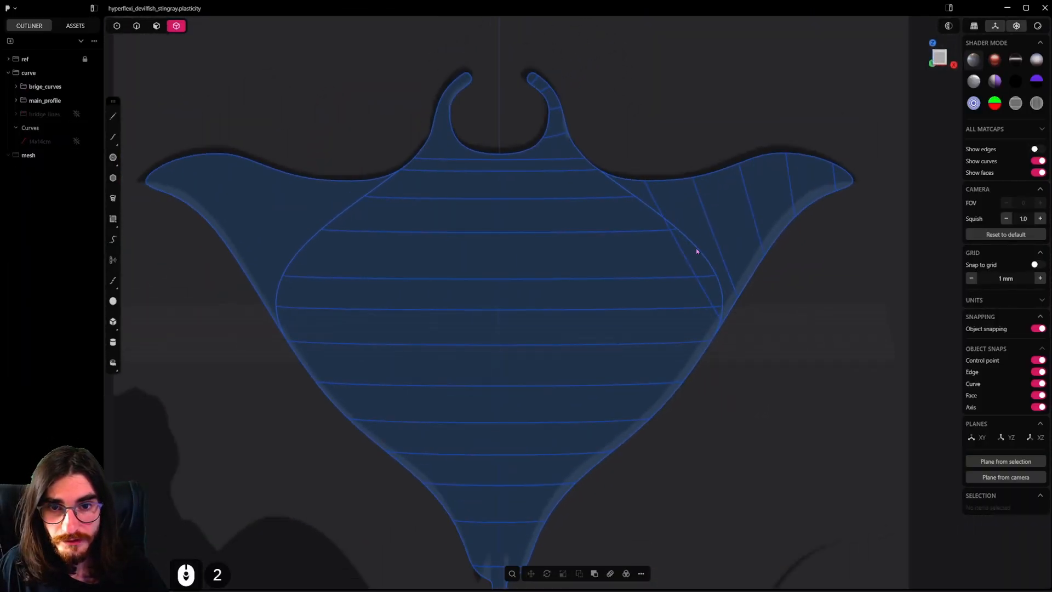
{"action": "left_click", "coordinate": [136, 26]}
{"action": "middle_click_drag", "start_coordinate": [710, 171], "coordinate": [650, 181], "text": "shift"}
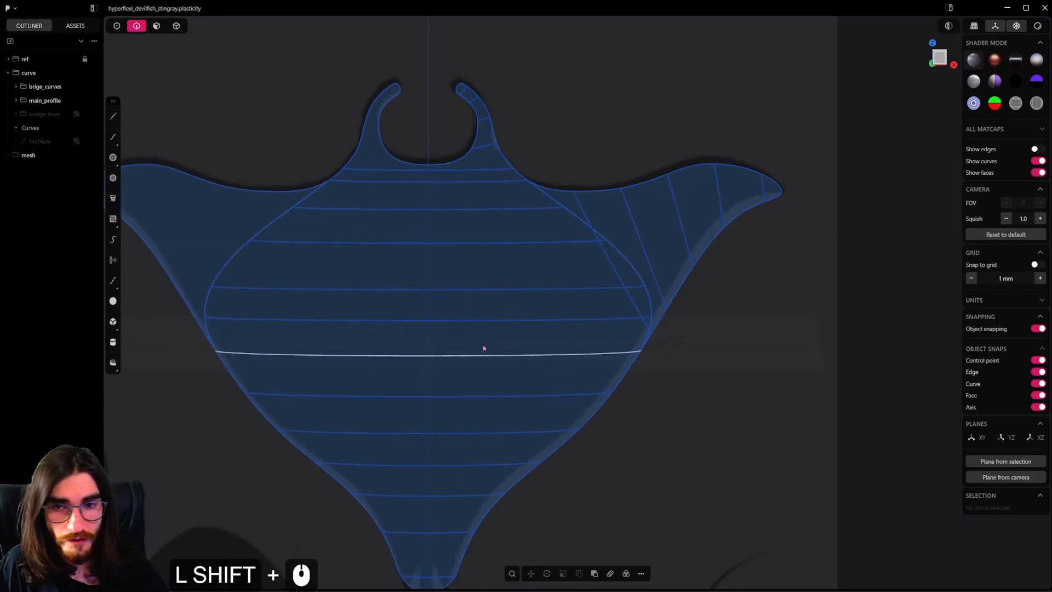
{"action": "middle_click_drag", "start_coordinate": [483, 348], "coordinate": [557, 272]}
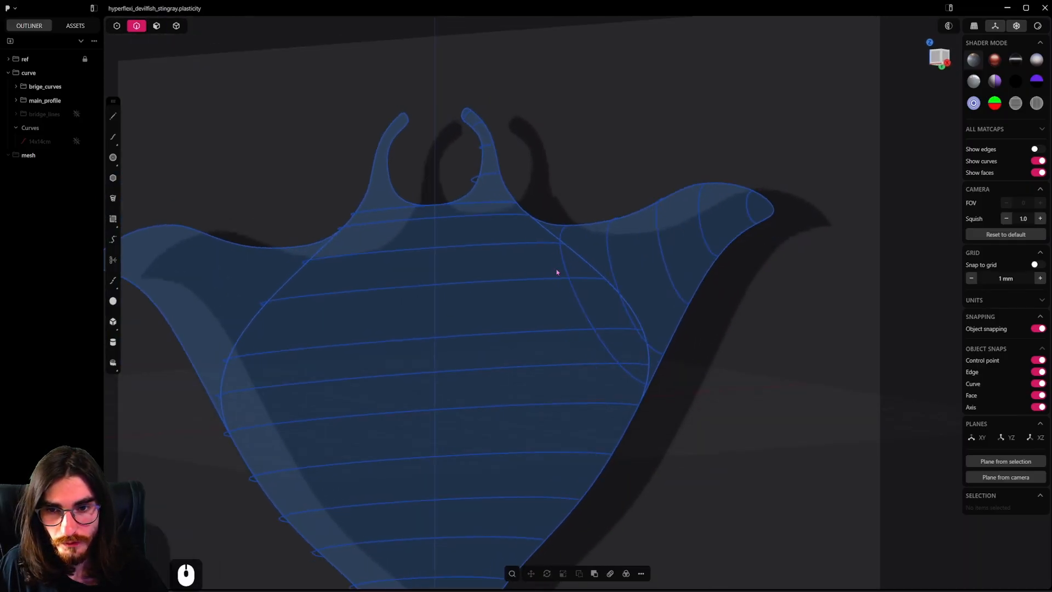
{"action": "middle_click_drag", "start_coordinate": [539, 227], "coordinate": [571, 285]}
{"action": "key", "text": "5"}
{"action": "key", "text": "7"}
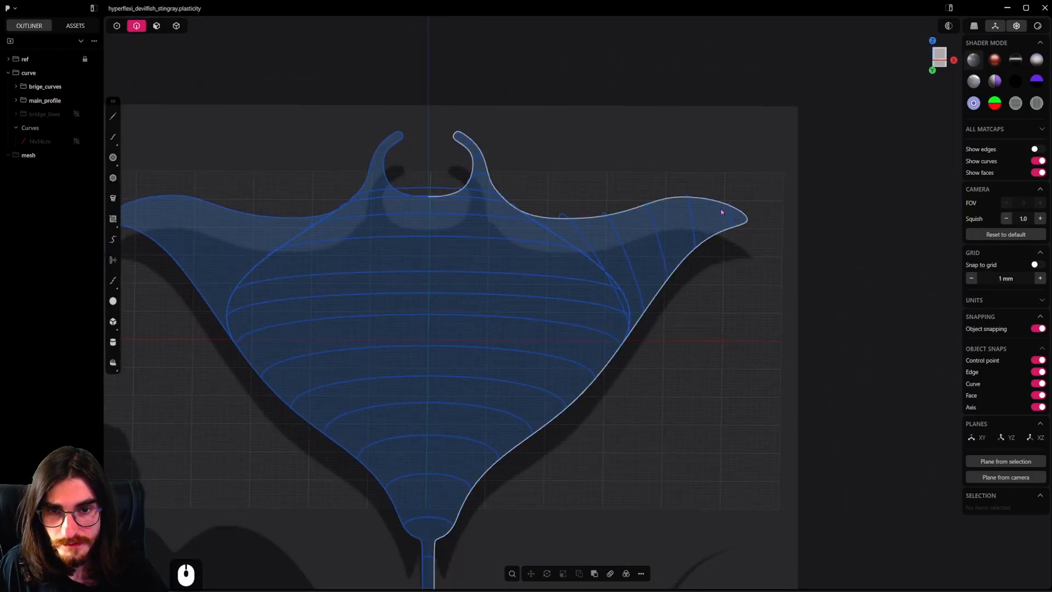
{"action": "middle_click_drag", "start_coordinate": [418, 512], "coordinate": [485, 293], "text": "shift"}
{"action": "scroll", "coordinate": [704, 204], "scroll_direction": "up", "scroll_amount": 16}
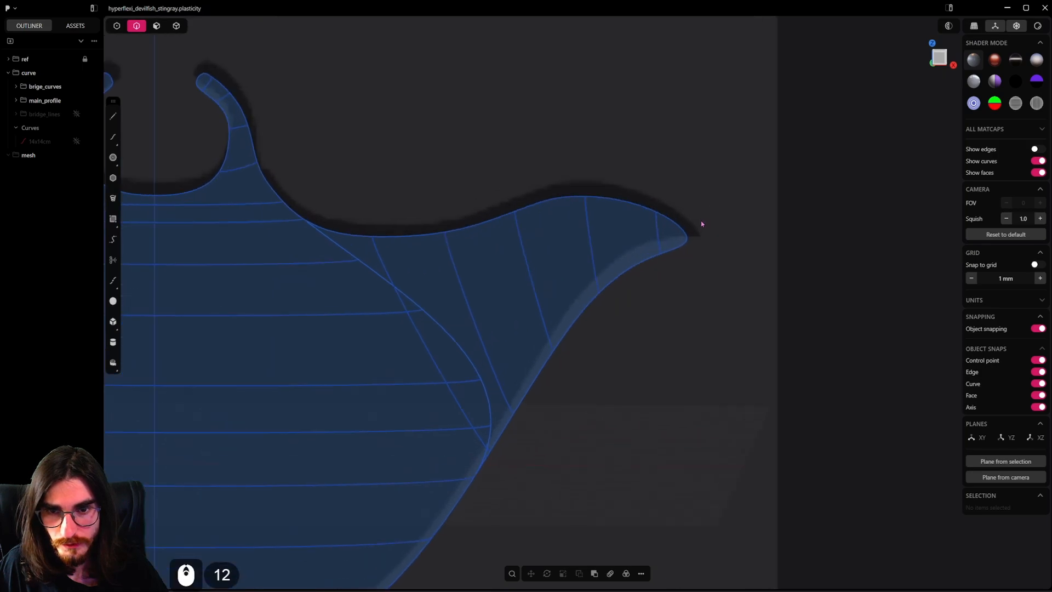
Step: Try to loft through the five right wing cross-sections and check the preview's outline from below
{"action": "middle_click_drag", "start_coordinate": [407, 362], "coordinate": [367, 360]}
{"action": "left_click", "coordinate": [355, 360]}
{"action": "left_click", "coordinate": [423, 345], "text": "shift"}
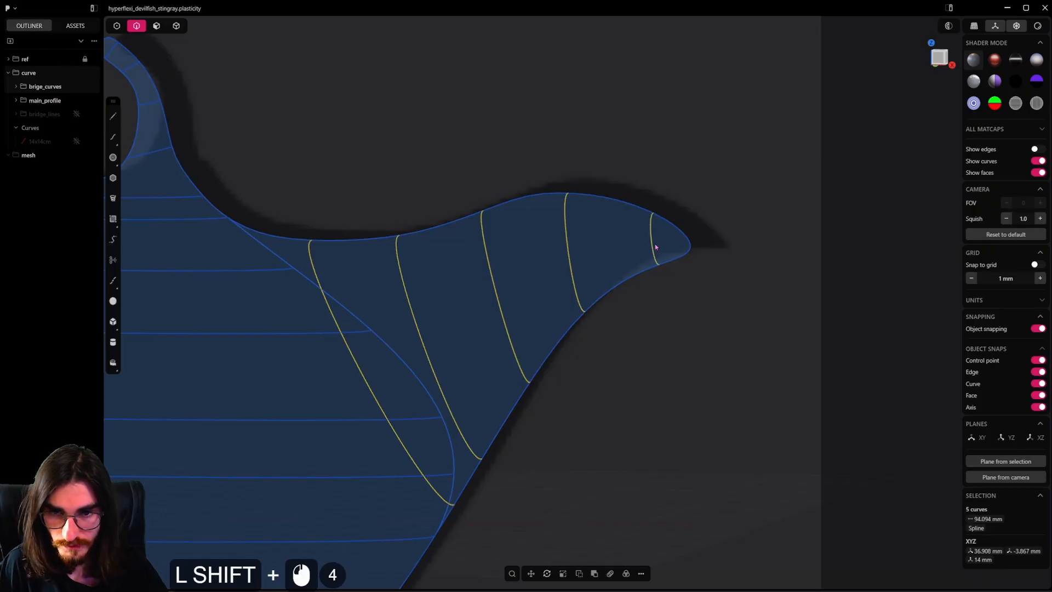
{"action": "key", "text": "l"}
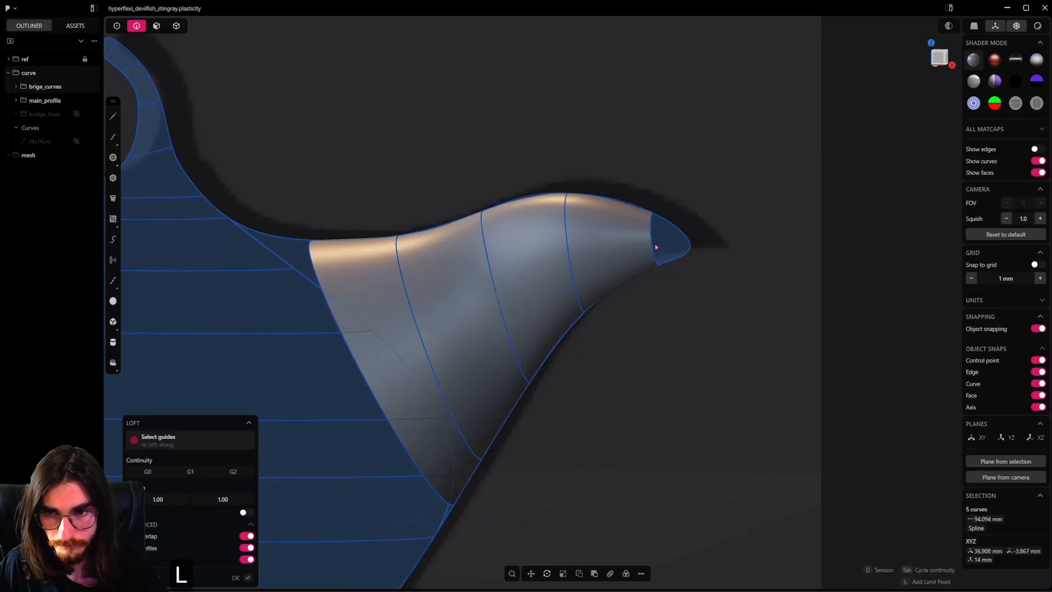
{"action": "middle_click_drag", "start_coordinate": [656, 247], "coordinate": [562, 224]}
{"action": "scroll", "coordinate": [561, 224], "scroll_direction": "up", "scroll_amount": 5}
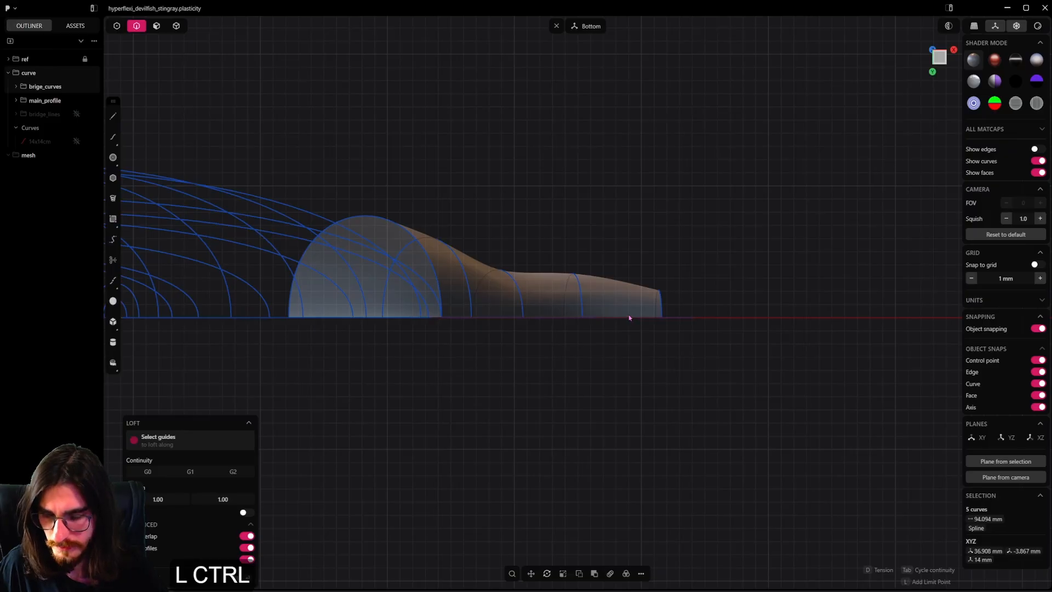
{"action": "key", "text": "ctrl+z"}
Step: Scale the middle wing cross-section taller along Y, using a pivot on its base line
{"action": "left_click", "coordinate": [518, 289]}
{"action": "scroll", "coordinate": [530, 265], "scroll_direction": "up", "scroll_amount": 4}
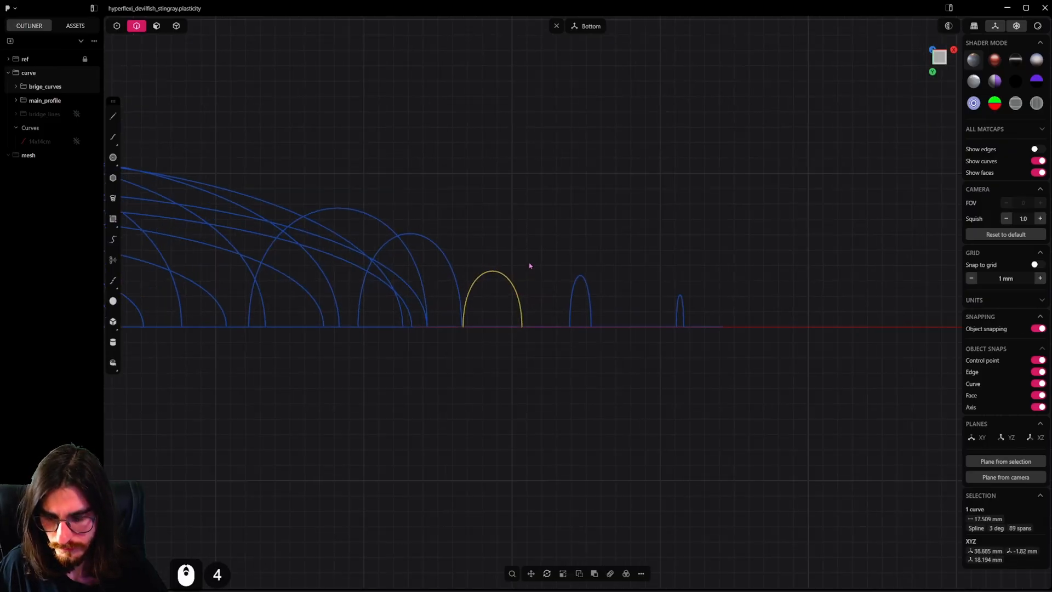
{"action": "key", "text": "s"}
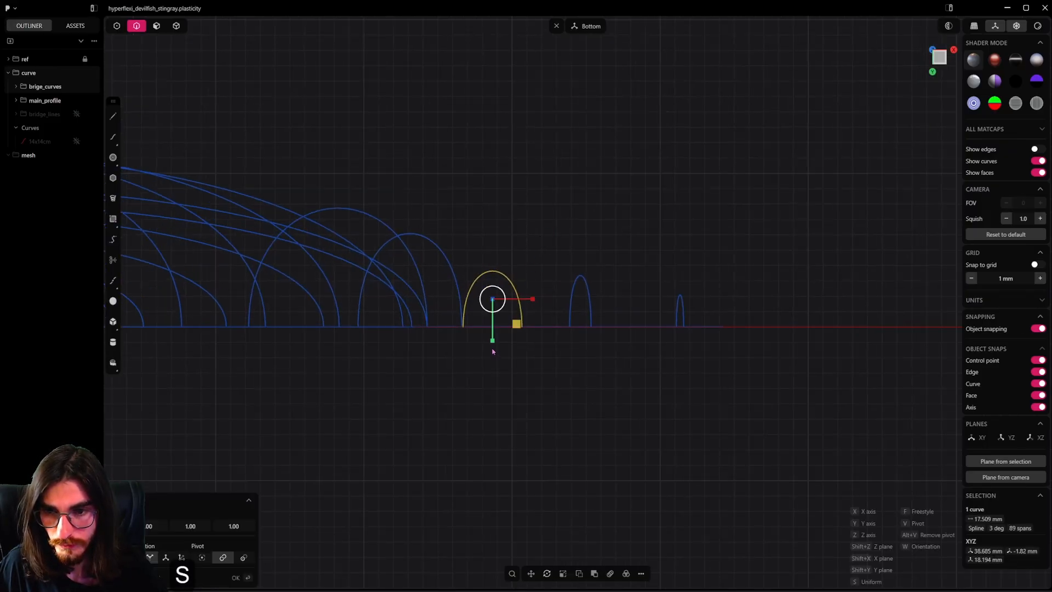
{"action": "scroll", "coordinate": [553, 307], "scroll_direction": "up", "scroll_amount": 3}
{"action": "key", "text": "v"}
{"action": "left_click", "coordinate": [511, 333]}
{"action": "left_click_drag", "start_coordinate": [511, 293], "coordinate": [511, 278]}
{"action": "left_click", "coordinate": [606, 259]}
{"action": "scroll", "coordinate": [556, 246], "scroll_direction": "down", "scroll_amount": 14}
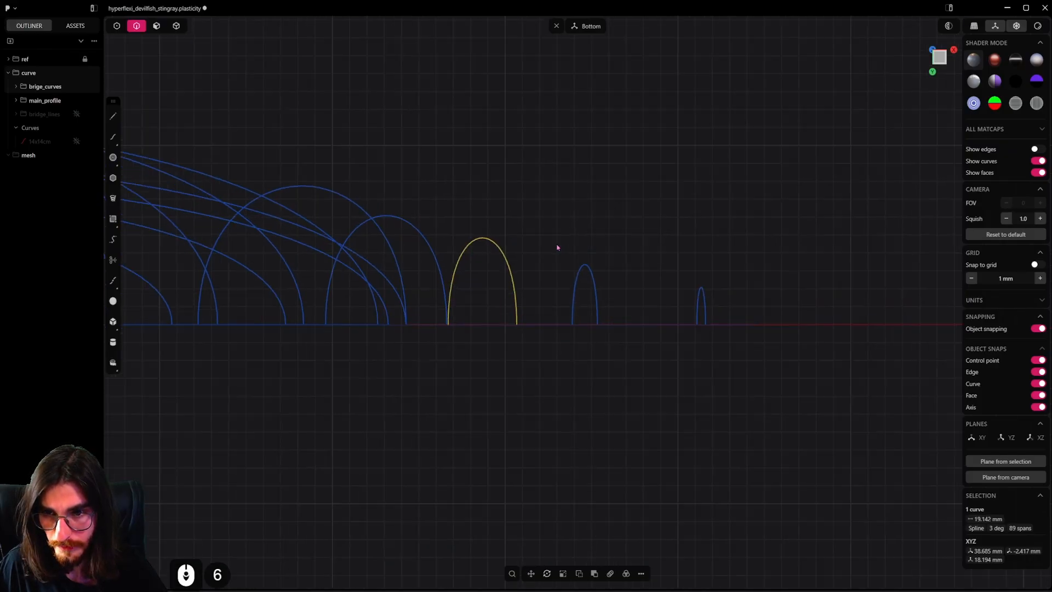
Step: Loft a surface through all five right wing cross-sections from the wing root towards the tip
{"action": "middle_click_drag", "start_coordinate": [557, 246], "coordinate": [521, 314]}
{"action": "scroll", "coordinate": [419, 246], "scroll_direction": "up", "scroll_amount": 3}
{"action": "left_click", "coordinate": [412, 246]}
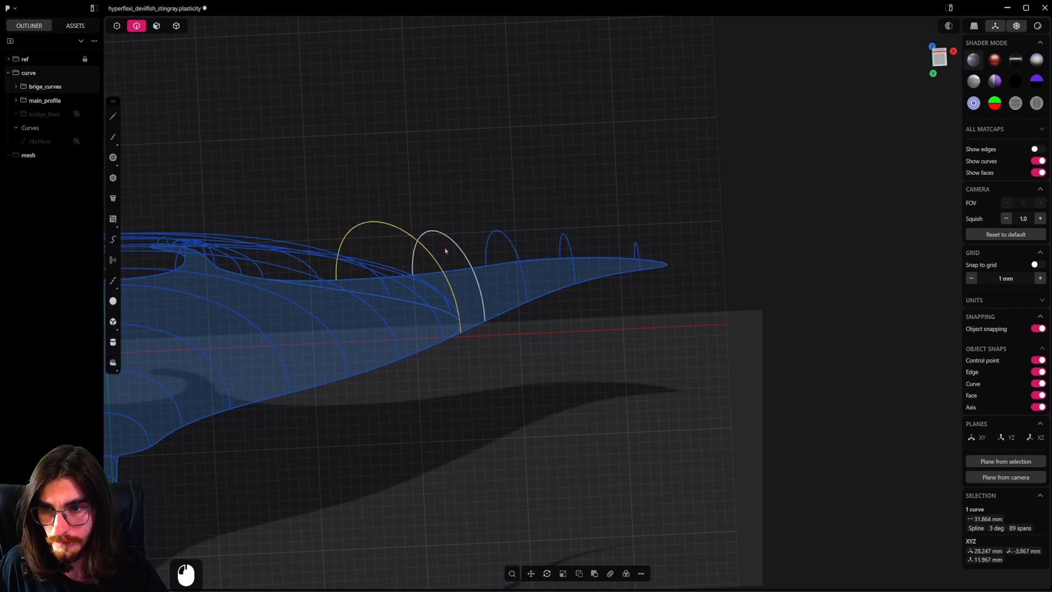
{"action": "left_click", "coordinate": [466, 247], "text": "shift"}
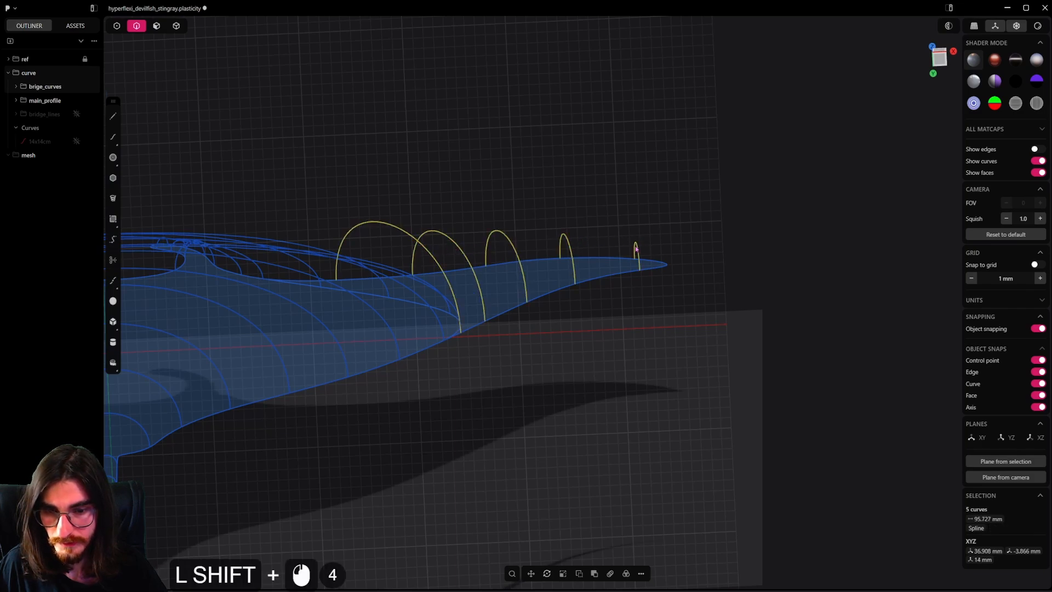
{"action": "key", "text": "l"}
{"action": "middle_click_drag", "start_coordinate": [521, 204], "coordinate": [649, 215]}
{"action": "scroll", "coordinate": [531, 261], "scroll_direction": "up", "scroll_amount": 7}
{"action": "scroll", "coordinate": [596, 237], "scroll_direction": "down", "scroll_amount": 4}
{"action": "scroll", "coordinate": [610, 307], "scroll_direction": "up", "scroll_amount": 3}
{"action": "scroll", "coordinate": [585, 361], "scroll_direction": "down", "scroll_amount": 5}
{"action": "scroll", "coordinate": [614, 272], "scroll_direction": "down", "scroll_amount": 3}
{"action": "scroll", "coordinate": [673, 213], "scroll_direction": "down", "scroll_amount": 3}
{"action": "scroll", "coordinate": [649, 217], "scroll_direction": "up", "scroll_amount": 4}
{"action": "scroll", "coordinate": [639, 257], "scroll_direction": "down", "scroll_amount": 1}
{"action": "middle_click_drag", "start_coordinate": [631, 274], "coordinate": [779, 206], "text": "shift"}
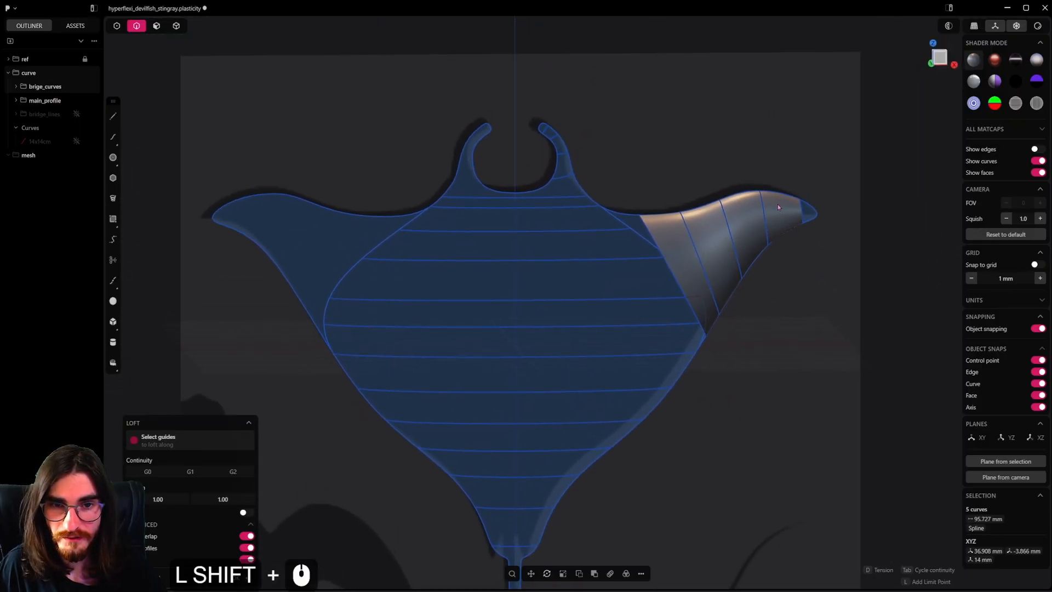
{"action": "scroll", "coordinate": [751, 238], "scroll_direction": "up", "scroll_amount": 3}
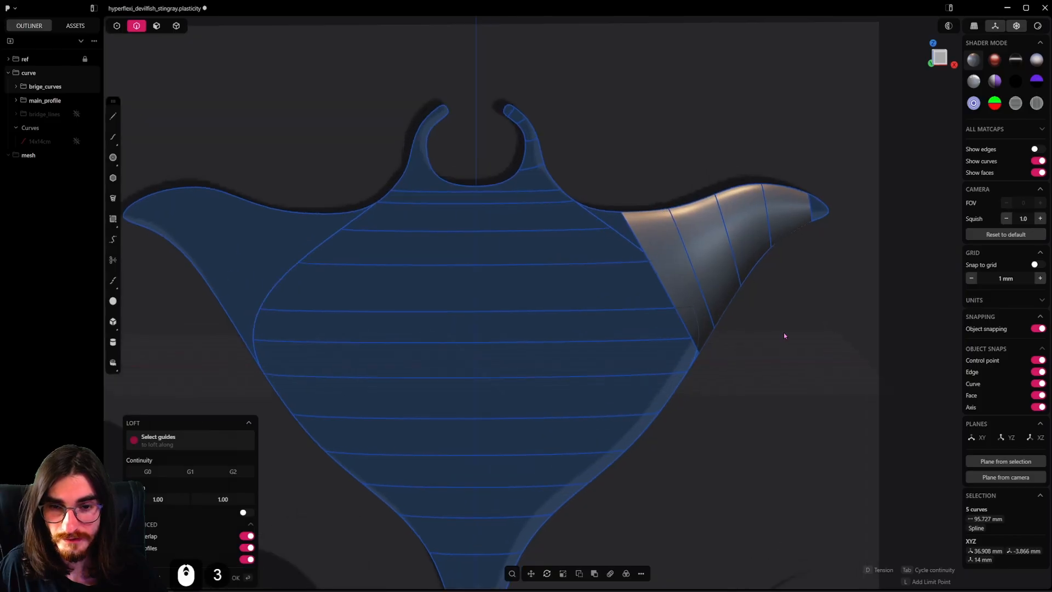
{"action": "right_click", "coordinate": [761, 293]}
{"action": "scroll", "coordinate": [668, 252], "scroll_direction": "down", "scroll_amount": 3}
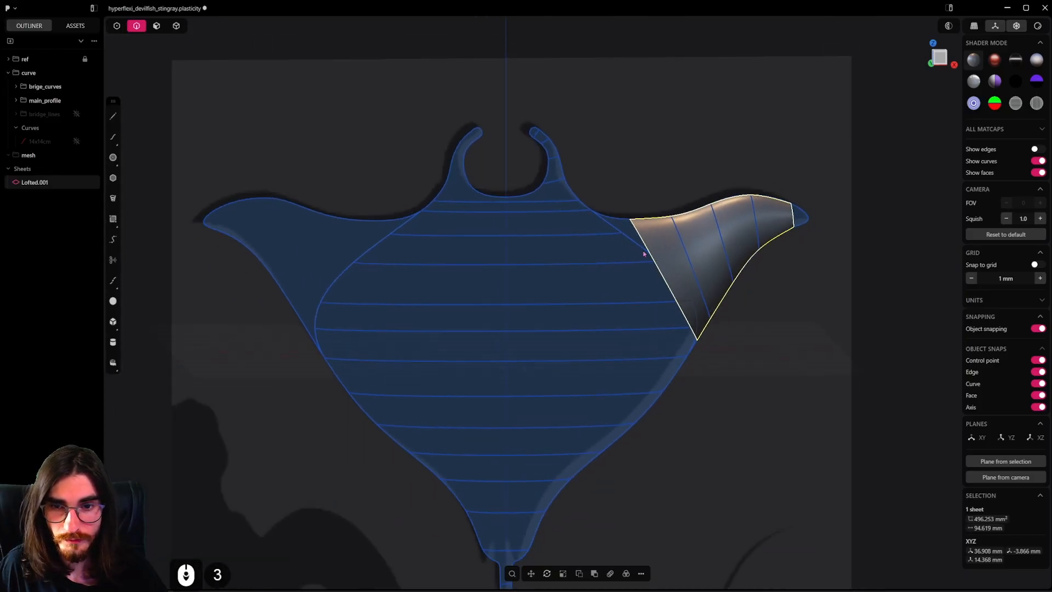
Step: Loft a surface through the 13 body cross-sections from below the horns down to the tail base
{"action": "middle_click_drag", "start_coordinate": [646, 252], "coordinate": [594, 225]}
{"action": "left_click", "coordinate": [550, 203]}
{"action": "left_click", "coordinate": [551, 209]}
{"action": "left_click", "coordinate": [549, 234]}
{"action": "middle_click_drag", "start_coordinate": [512, 246], "coordinate": [624, 259], "text": "shift"}
{"action": "scroll", "coordinate": [625, 266], "scroll_direction": "up", "scroll_amount": 15}
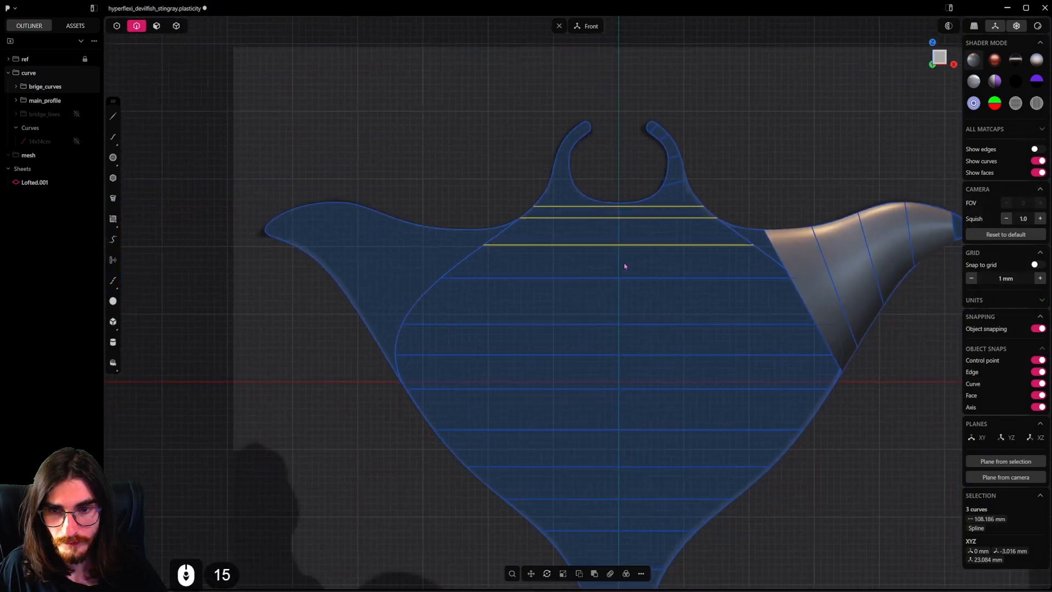
{"action": "left_click", "coordinate": [644, 211]}
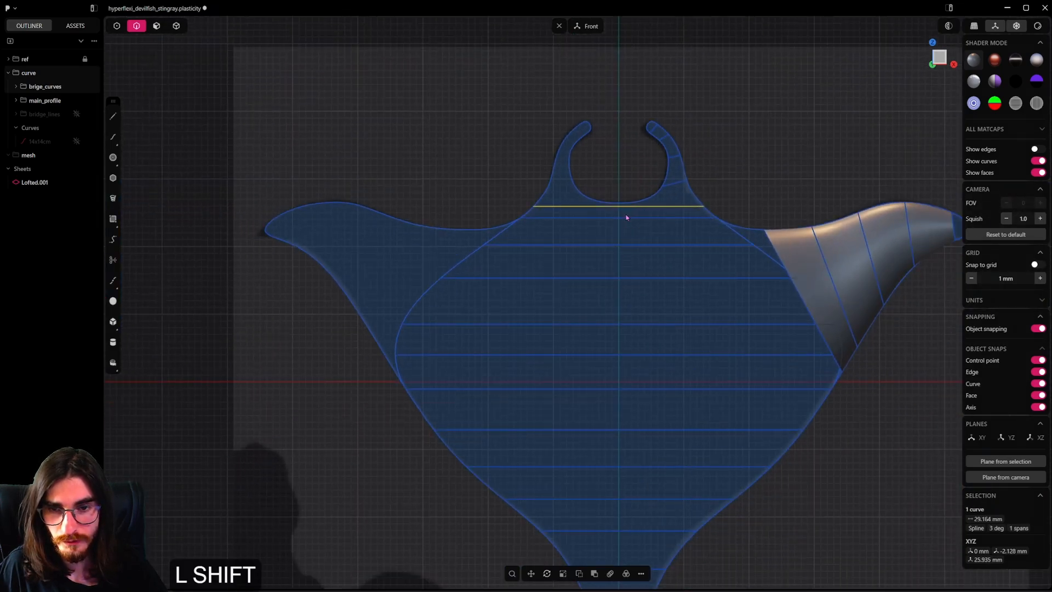
{"action": "left_click_drag", "start_coordinate": [627, 213], "coordinate": [573, 488], "text": "shift"}
{"action": "left_click_drag", "start_coordinate": [575, 542], "coordinate": [575, 542], "text": "shift"}
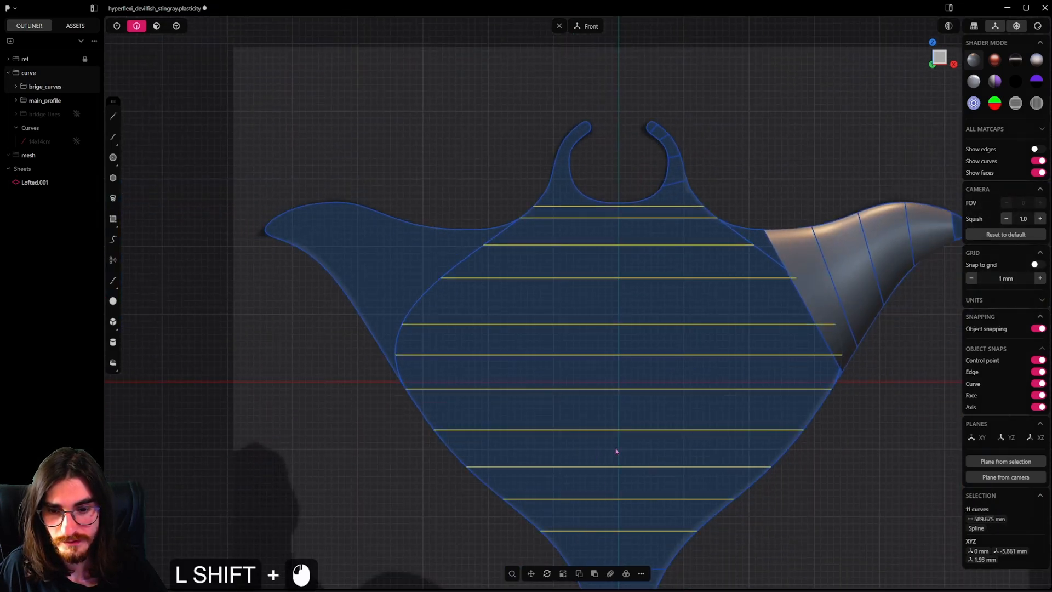
{"action": "middle_click_drag", "start_coordinate": [615, 445], "coordinate": [643, 234], "text": "shift"}
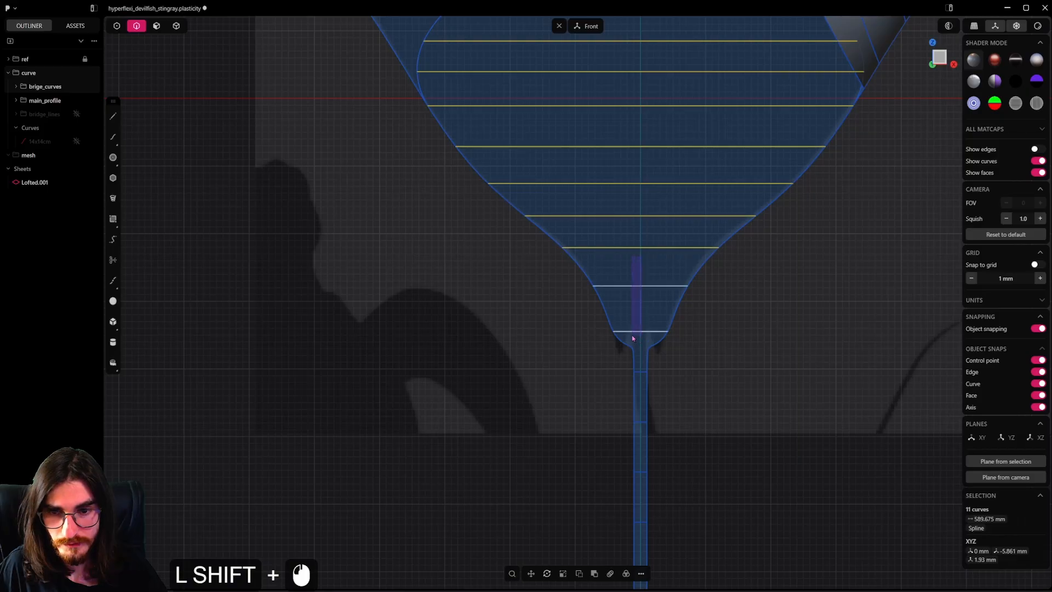
{"action": "left_click_drag", "start_coordinate": [632, 334], "coordinate": [632, 334], "text": "shift"}
{"action": "scroll", "coordinate": [691, 286], "scroll_direction": "down", "scroll_amount": 4}
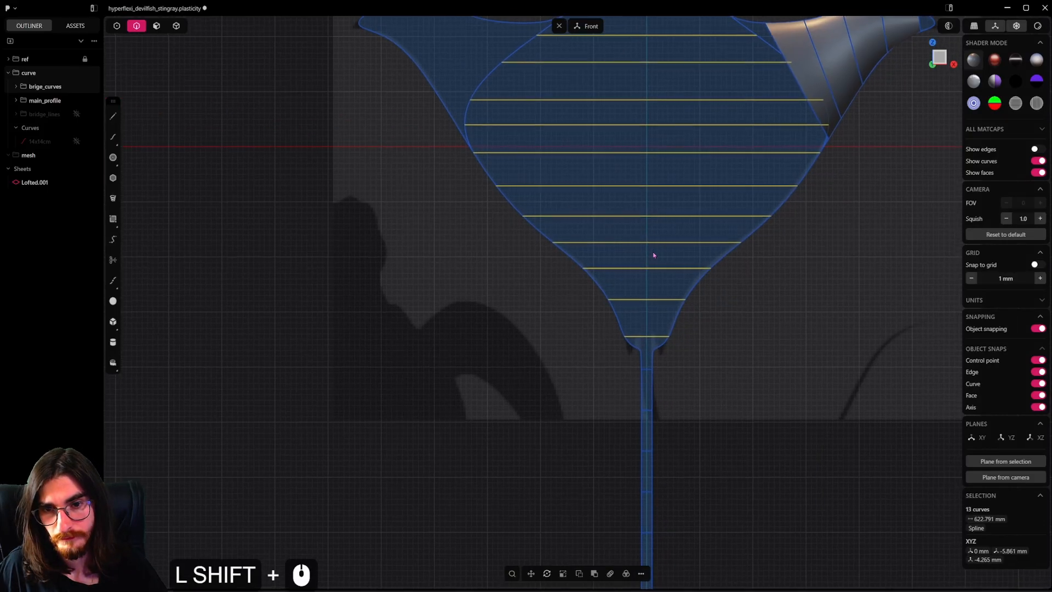
{"action": "scroll", "coordinate": [653, 256], "scroll_direction": "up", "scroll_amount": 11}
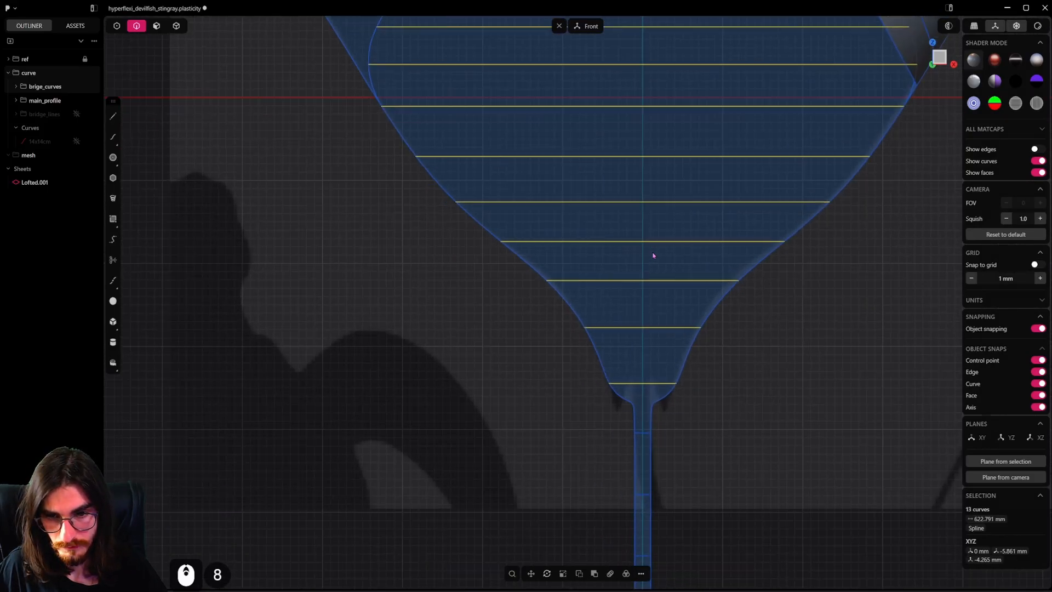
{"action": "key", "text": "l"}
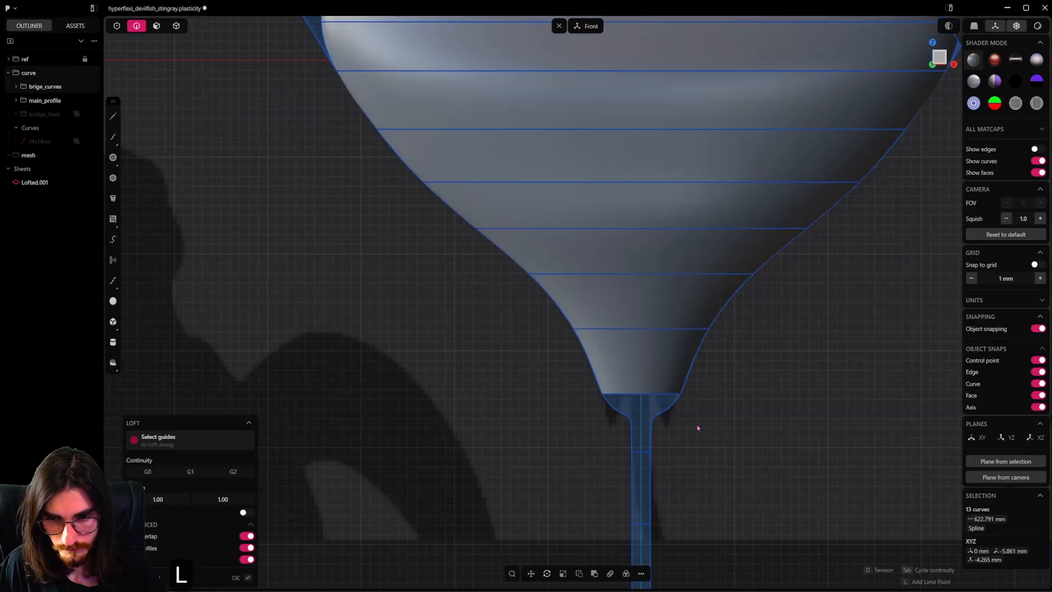
{"action": "scroll", "coordinate": [636, 274], "scroll_direction": "down", "scroll_amount": 12}
{"action": "middle_click_drag", "start_coordinate": [607, 378], "coordinate": [607, 125], "text": "shift"}
{"action": "middle_click_drag", "start_coordinate": [623, 324], "coordinate": [622, 209], "text": "shift"}
{"action": "right_click", "coordinate": [705, 247]}
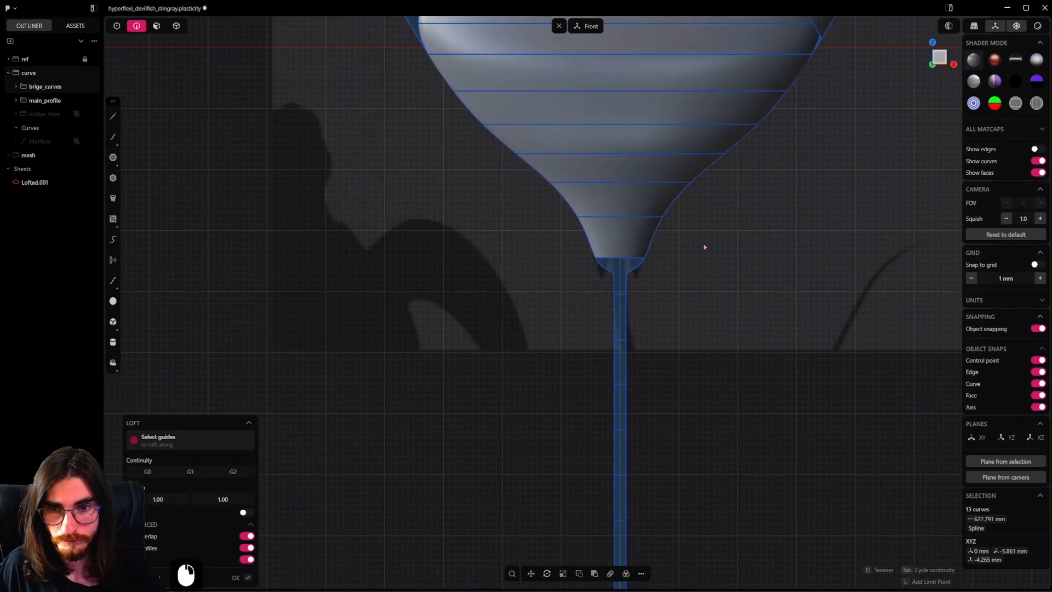
Step: Check the body loft's profile in the right side view and undo the loft
{"action": "middle_click_drag", "start_coordinate": [680, 258], "coordinate": [675, 355], "text": "shift"}
{"action": "middle_click_drag", "start_coordinate": [642, 300], "coordinate": [554, 329]}
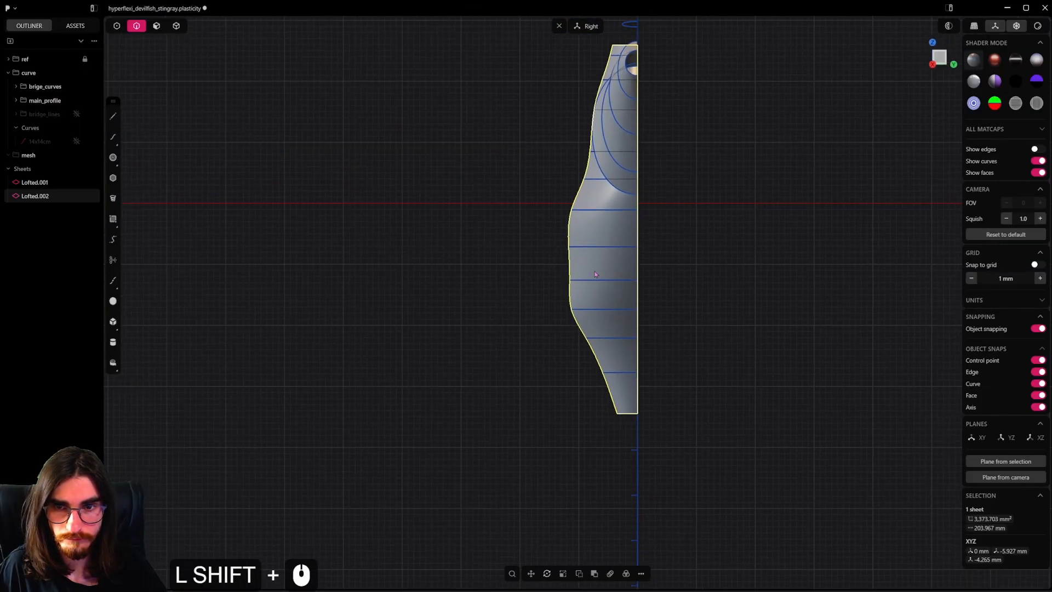
{"action": "scroll", "coordinate": [607, 229], "scroll_direction": "up", "scroll_amount": 4}
{"action": "key", "text": "ctrl+z"}
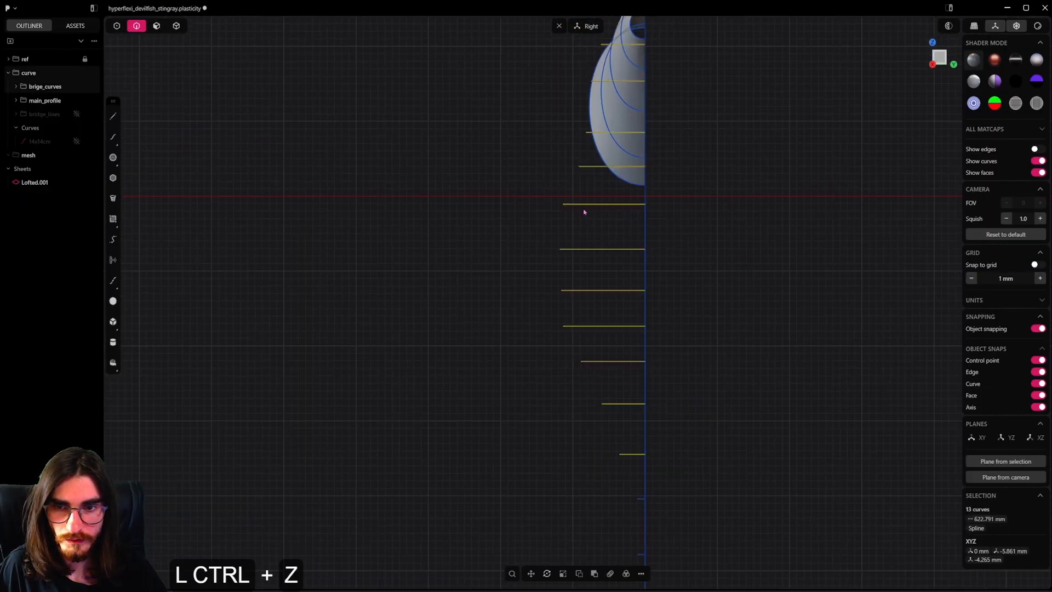
Step: Redo the body loft to recheck its side profile, and undo it again
{"action": "key", "text": "ctrl+shift+z"}
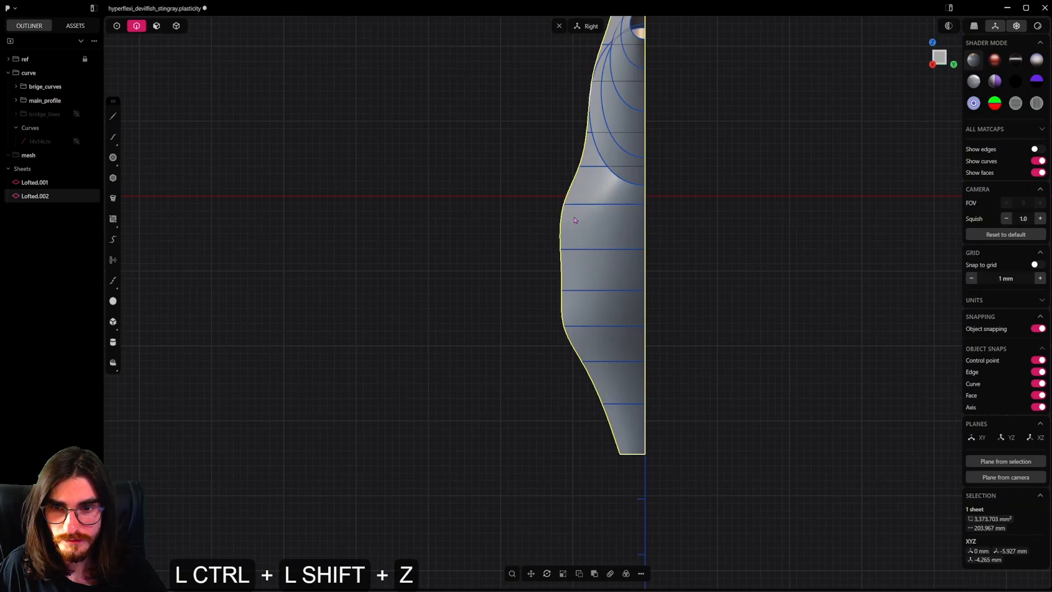
{"action": "key", "text": "ctrl+z"}
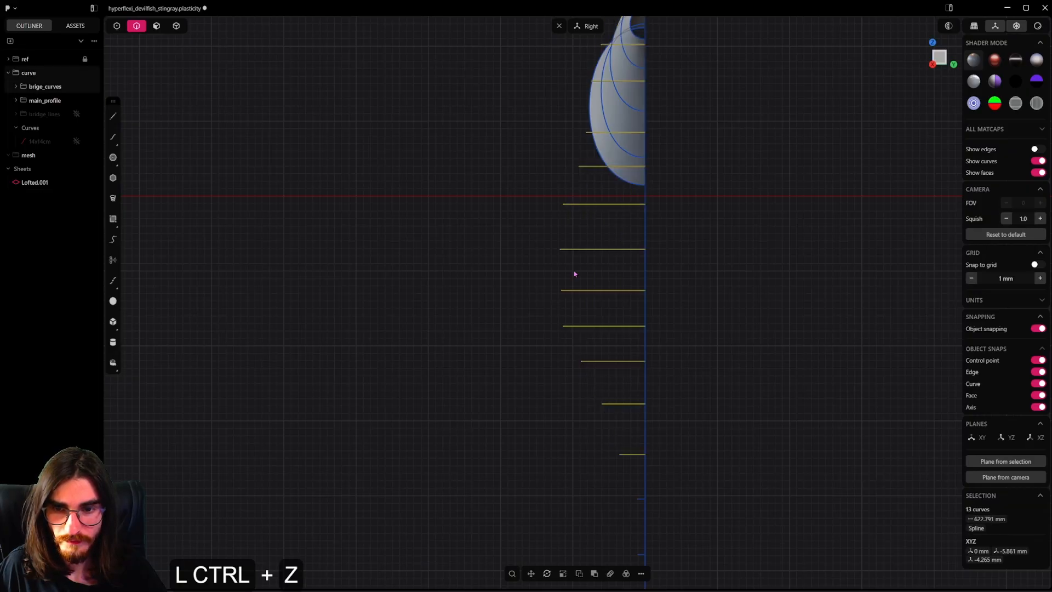
Step: Move the outer control points of the third and fourth body cross-sections below the origin slightly inward along Y
{"action": "left_click", "coordinate": [582, 326]}
{"action": "scroll", "coordinate": [609, 327], "scroll_direction": "up", "scroll_amount": 7}
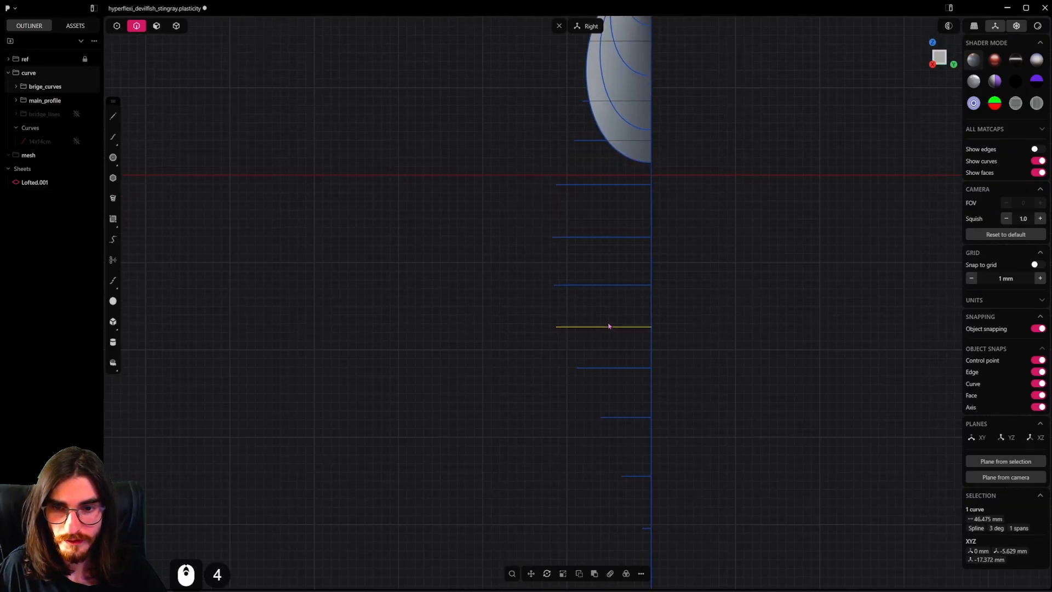
{"action": "left_click", "coordinate": [590, 277], "text": "shift"}
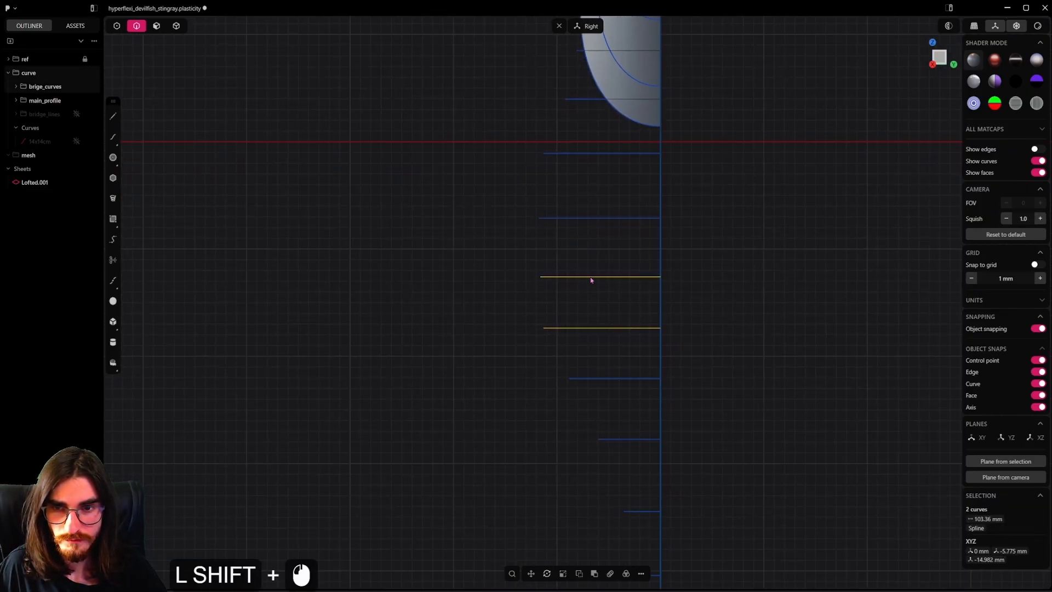
{"action": "key", "text": "Tab"}
{"action": "left_click_drag", "start_coordinate": [483, 143], "coordinate": [531, 342]}
{"action": "key", "text": "g"}
{"action": "left_click_drag", "start_coordinate": [544, 245], "coordinate": [555, 244]}
{"action": "right_click", "coordinate": [498, 225]}
Step: Move the outer control points of the first body cross-section below the origin about 0.23 mm inward along Y
{"action": "key", "text": "2"}
{"action": "left_click", "coordinate": [559, 154]}
{"action": "middle_click_drag", "start_coordinate": [561, 159], "coordinate": [556, 212]}
{"action": "key", "text": "6"}
{"action": "key", "text": "1"}
{"action": "key", "text": "g"}
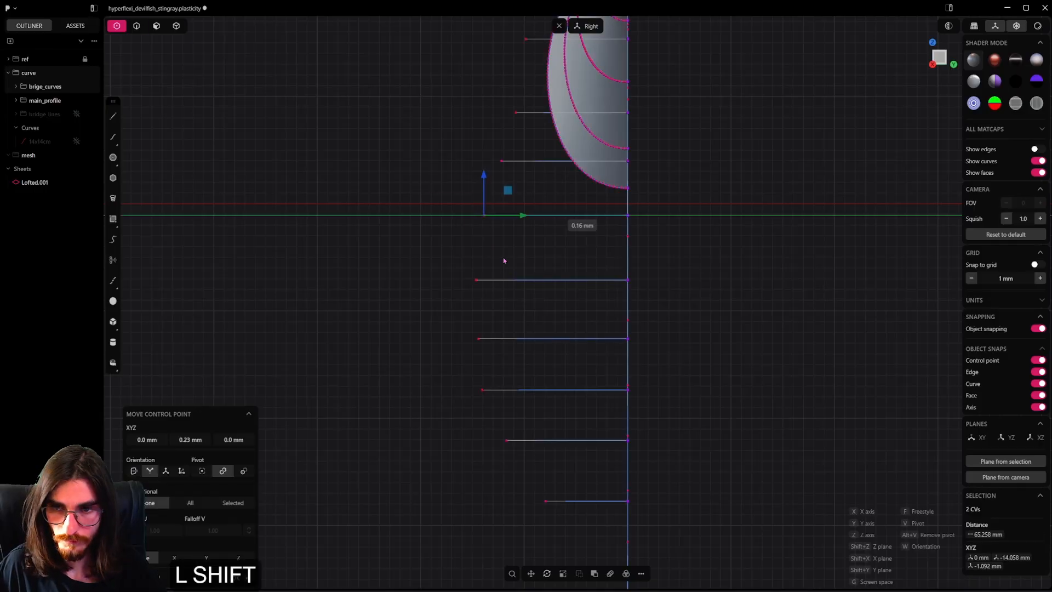
{"action": "scroll", "coordinate": [473, 262], "scroll_direction": "down", "scroll_amount": 6}
Step: Shift the outer control points of the third body cross-section below the origin slightly inward to even out the profile
{"action": "key", "text": "2"}
{"action": "left_click", "coordinate": [521, 354]}
{"action": "key", "text": "1"}
{"action": "scroll", "coordinate": [485, 351], "scroll_direction": "up", "scroll_amount": 7}
{"action": "key", "text": "g"}
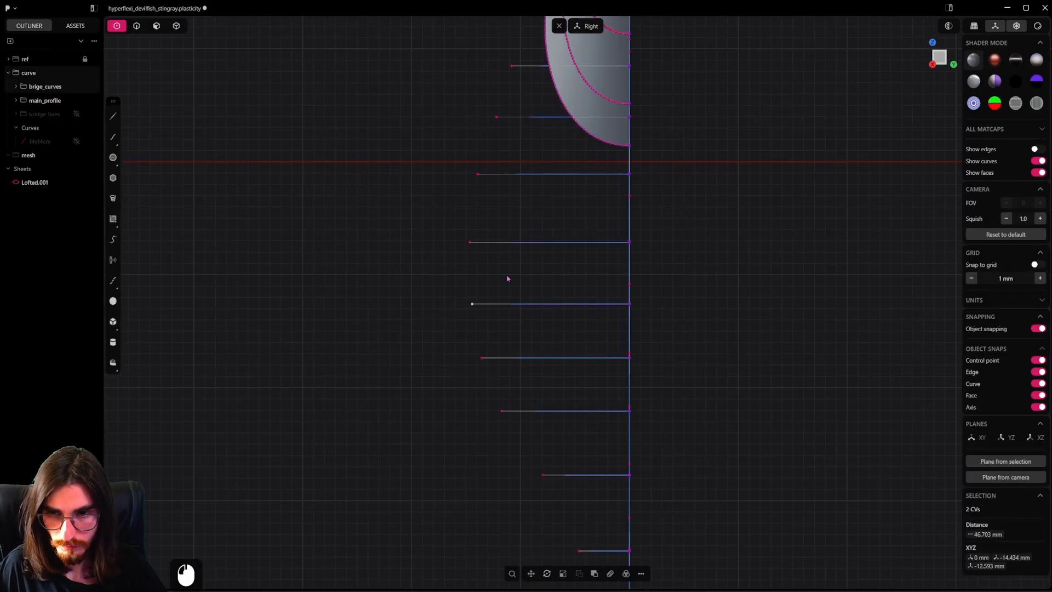
{"action": "key", "text": "2"}
{"action": "left_click", "coordinate": [519, 242]}
{"action": "left_click", "coordinate": [521, 305], "text": "shift"}
{"action": "key", "text": "1"}
{"action": "key", "text": "g"}
{"action": "left_click", "coordinate": [469, 328]}
Step: Shift the outer control points of the fourth body cross-section below the origin slightly inward along Y
{"action": "key", "text": "2"}
{"action": "left_click", "coordinate": [549, 357]}
{"action": "key", "text": "1"}
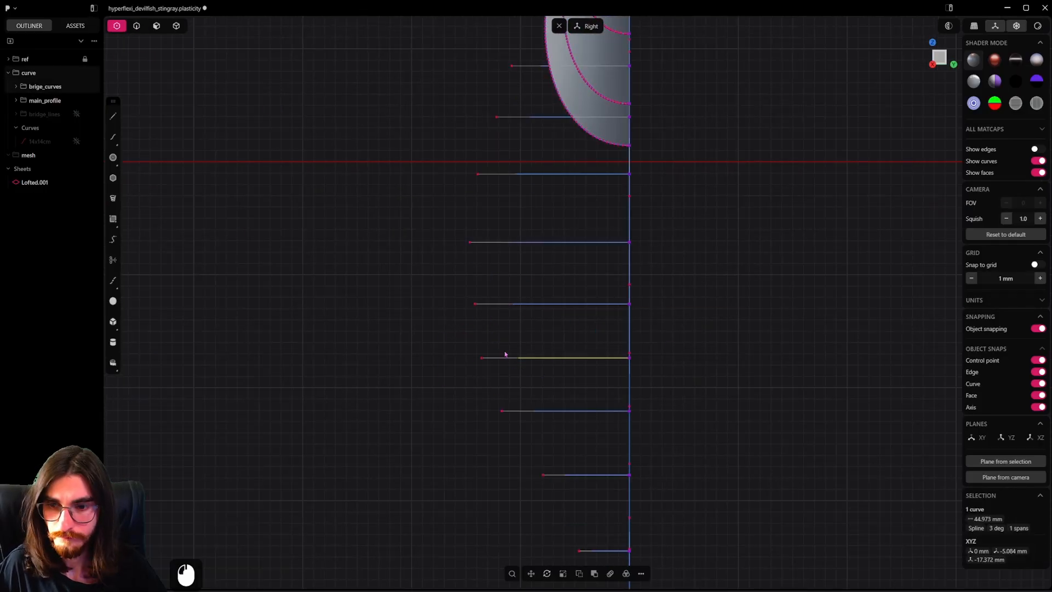
{"action": "left_click_drag", "start_coordinate": [500, 346], "coordinate": [463, 374]}
{"action": "key", "text": "g"}
{"action": "scroll", "coordinate": [452, 375], "scroll_direction": "down", "scroll_amount": 6}
{"action": "left_click", "coordinate": [474, 362]}
Step: Preview a loft through 14 cross-sections from below the horns to the first tail section, check its left profile, and cancel it
{"action": "key", "text": "2"}
{"action": "key", "text": "5"}
{"action": "left_click", "coordinate": [479, 191]}
{"action": "key", "text": "h"}
{"action": "left_click", "coordinate": [518, 213]}
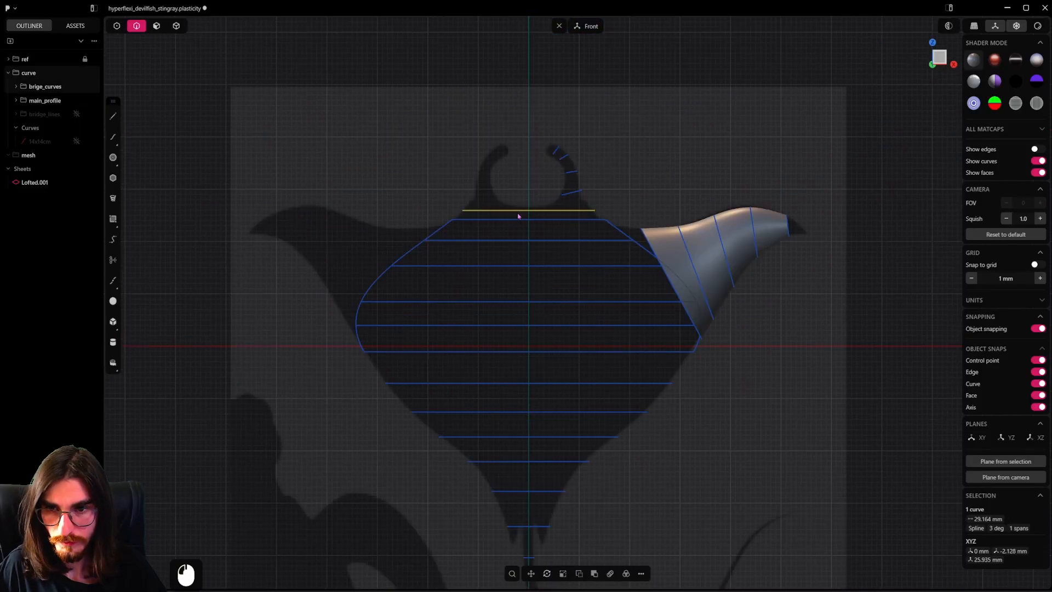
{"action": "left_click_drag", "start_coordinate": [518, 215], "coordinate": [534, 542], "text": "shift"}
{"action": "middle_click_drag", "start_coordinate": [535, 552], "coordinate": [629, 339], "text": "shift"}
{"action": "left_click", "coordinate": [554, 389], "text": "shift"}
{"action": "key", "text": "l"}
{"action": "scroll", "coordinate": [576, 330], "scroll_direction": "up", "scroll_amount": 10}
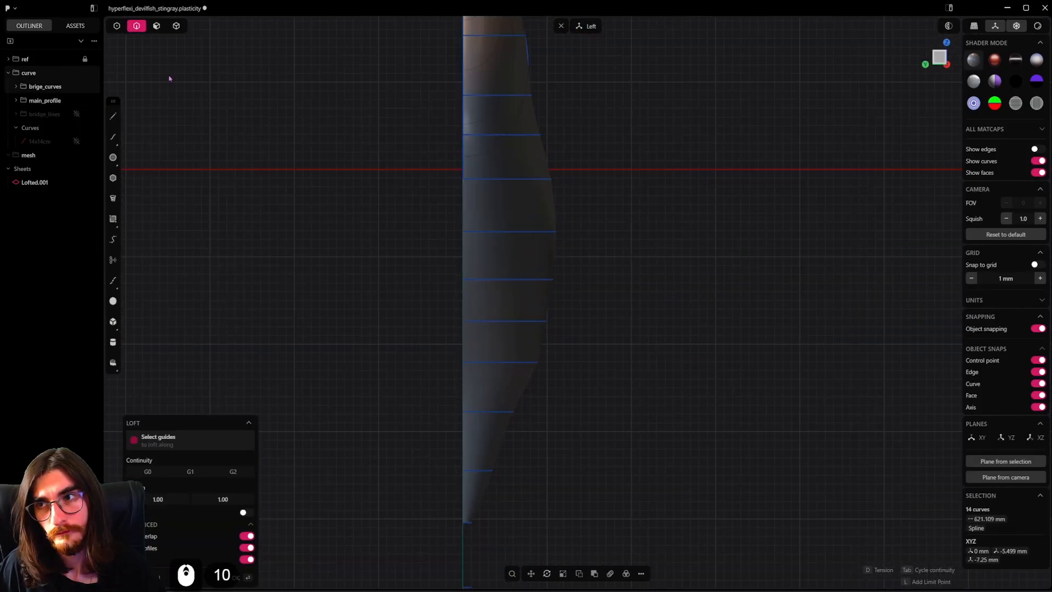
{"action": "key", "text": "Escape"}
Step: Pull the outer control points of the fifth body cross-section below the origin slightly inward to smooth the profile
{"action": "left_click", "coordinate": [513, 359]}
{"action": "key", "text": "1"}
{"action": "left_click_drag", "start_coordinate": [515, 343], "coordinate": [594, 387]}
{"action": "key", "text": "g"}
{"action": "left_click", "coordinate": [603, 398]}
{"action": "key", "text": "2"}
{"action": "left_click", "coordinate": [542, 323]}
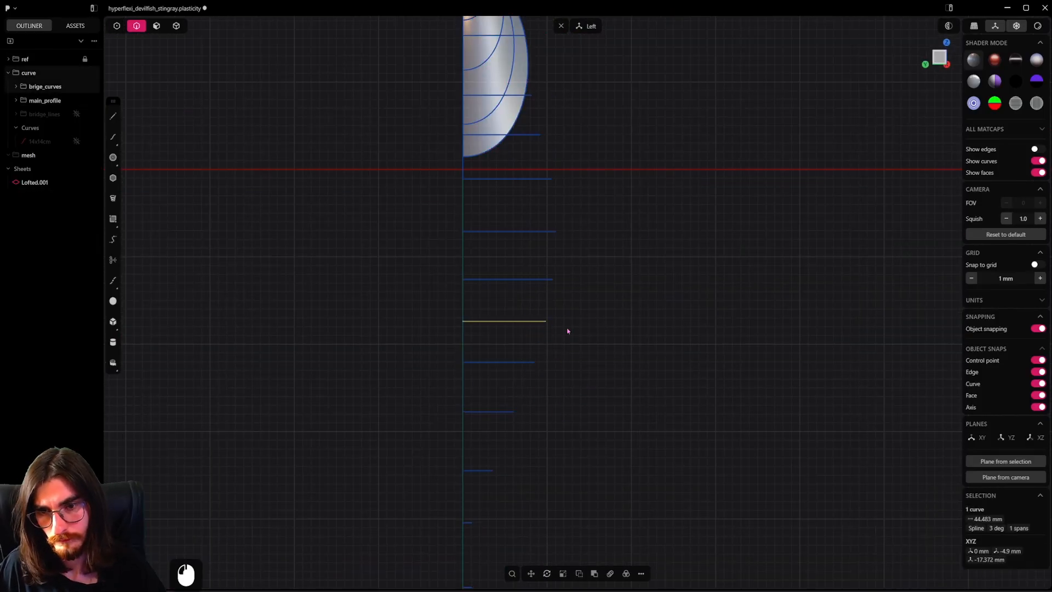
{"action": "key", "text": "1"}
{"action": "left_click_drag", "start_coordinate": [571, 343], "coordinate": [549, 376]}
{"action": "key", "text": "2"}
Step: Loft a body surface through the 14 cross-sections from below the horns to the first narrow tail section
{"action": "middle_click_drag", "start_coordinate": [616, 389], "coordinate": [547, 361], "text": "alt"}
{"action": "scroll", "coordinate": [542, 211], "scroll_direction": "down", "scroll_amount": 6}
{"action": "left_click", "coordinate": [540, 56]}
{"action": "left_click_drag", "start_coordinate": [540, 60], "coordinate": [549, 376], "text": "shift"}
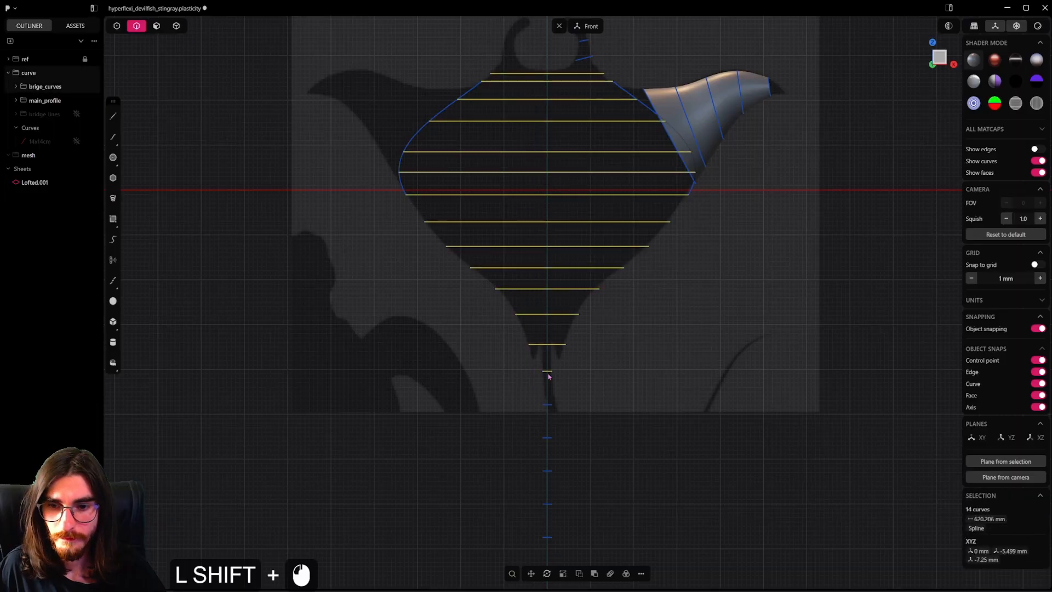
{"action": "middle_click_drag", "start_coordinate": [548, 377], "coordinate": [620, 345], "text": "alt"}
{"action": "key", "text": "l"}
{"action": "scroll", "coordinate": [558, 380], "scroll_direction": "down", "scroll_amount": 2}
{"action": "middle_click_drag", "start_coordinate": [558, 380], "coordinate": [591, 325], "text": "shift"}
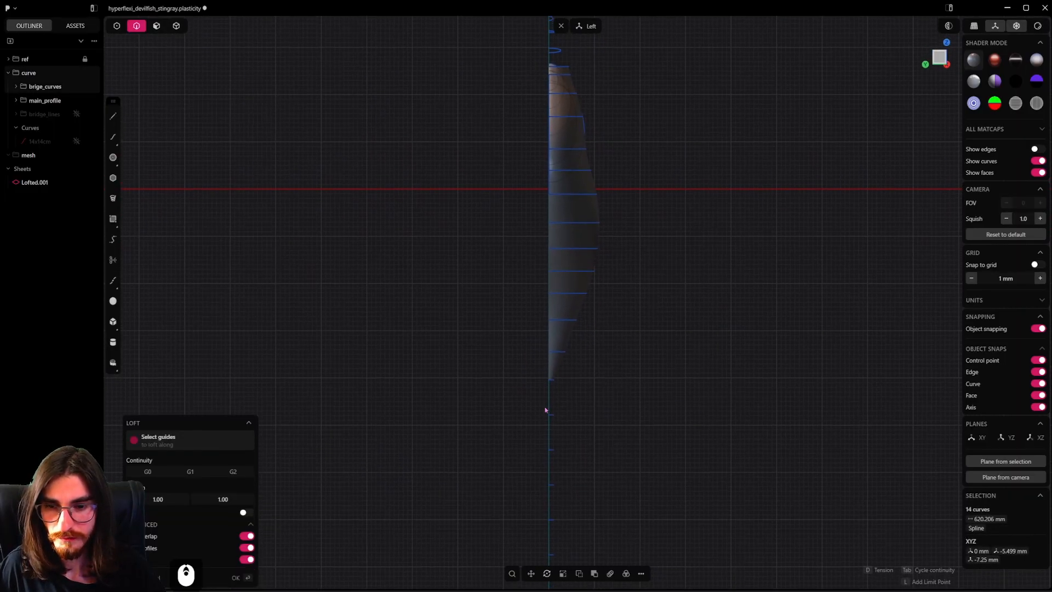
{"action": "scroll", "coordinate": [545, 400], "scroll_direction": "up", "scroll_amount": 12}
{"action": "middle_click_drag", "start_coordinate": [584, 366], "coordinate": [585, 326], "text": "alt"}
{"action": "right_click", "coordinate": [575, 362]}
Step: Try lofting the tail through 10 cross-sections, starting from the last wide body section, and cancel the loft
{"action": "scroll", "coordinate": [596, 349], "scroll_direction": "down", "scroll_amount": 20}
{"action": "left_click", "coordinate": [573, 383]}
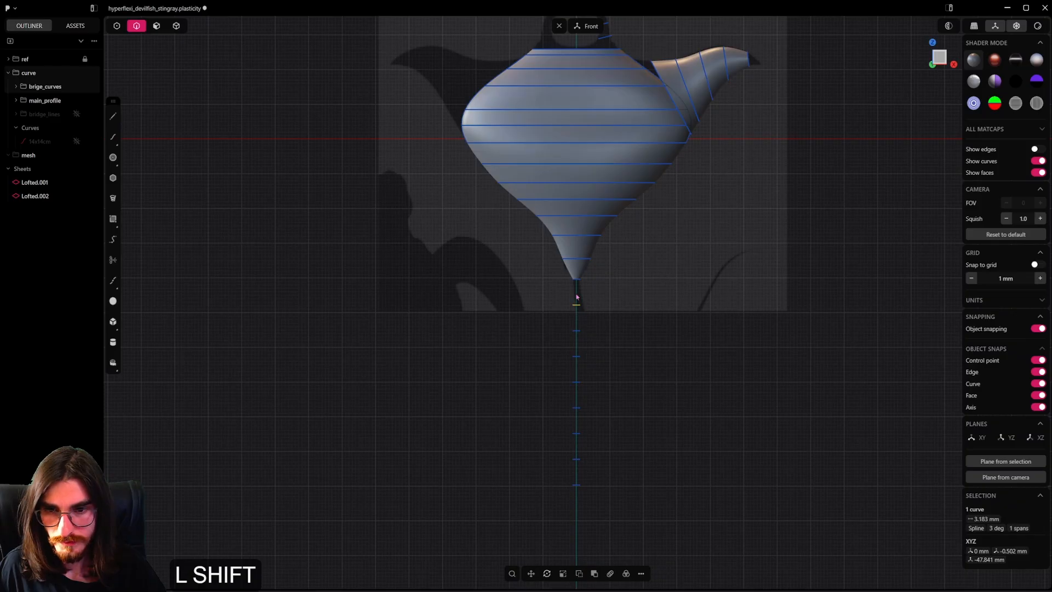
{"action": "scroll", "coordinate": [576, 294], "scroll_direction": "up", "scroll_amount": 14}
{"action": "scroll", "coordinate": [583, 296], "scroll_direction": "down", "scroll_amount": 4}
{"action": "middle_click_drag", "start_coordinate": [586, 308], "coordinate": [597, 271], "text": "shift"}
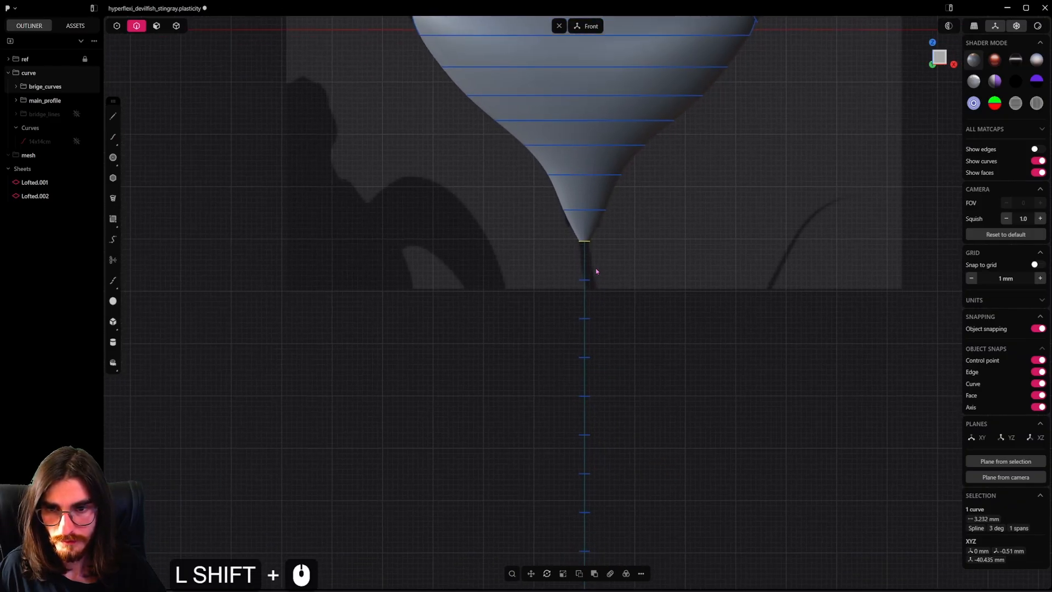
{"action": "left_click_drag", "start_coordinate": [576, 240], "coordinate": [612, 512], "text": "shift"}
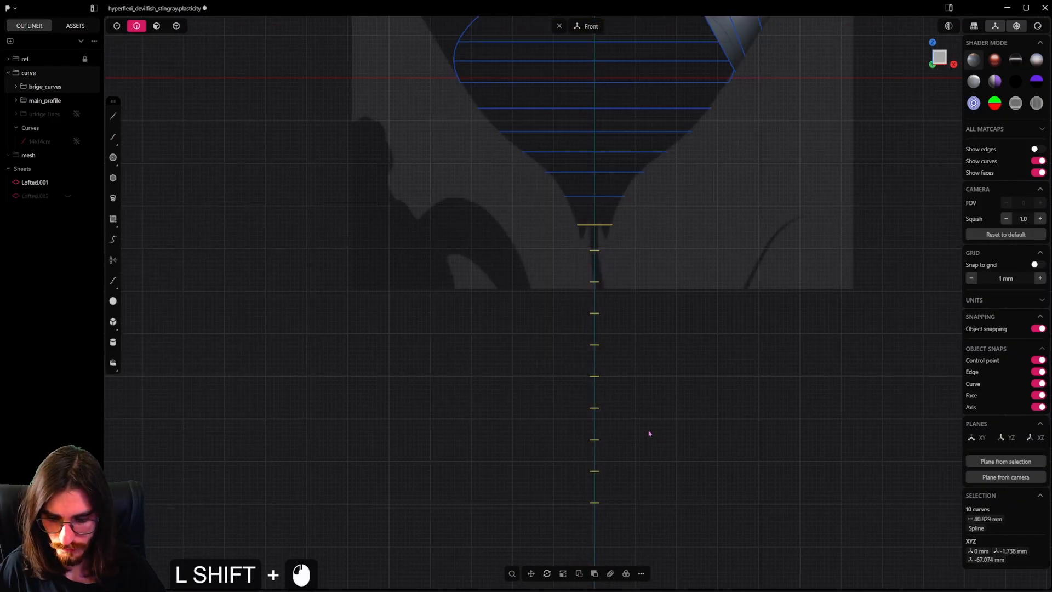
{"action": "key", "text": "l"}
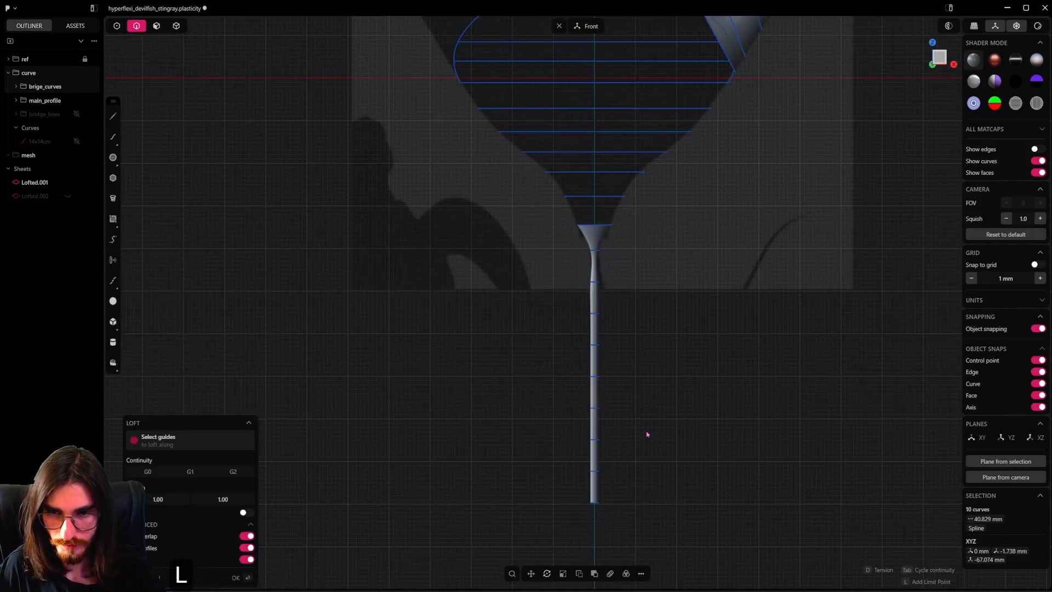
{"action": "scroll", "coordinate": [621, 248], "scroll_direction": "up", "scroll_amount": 20}
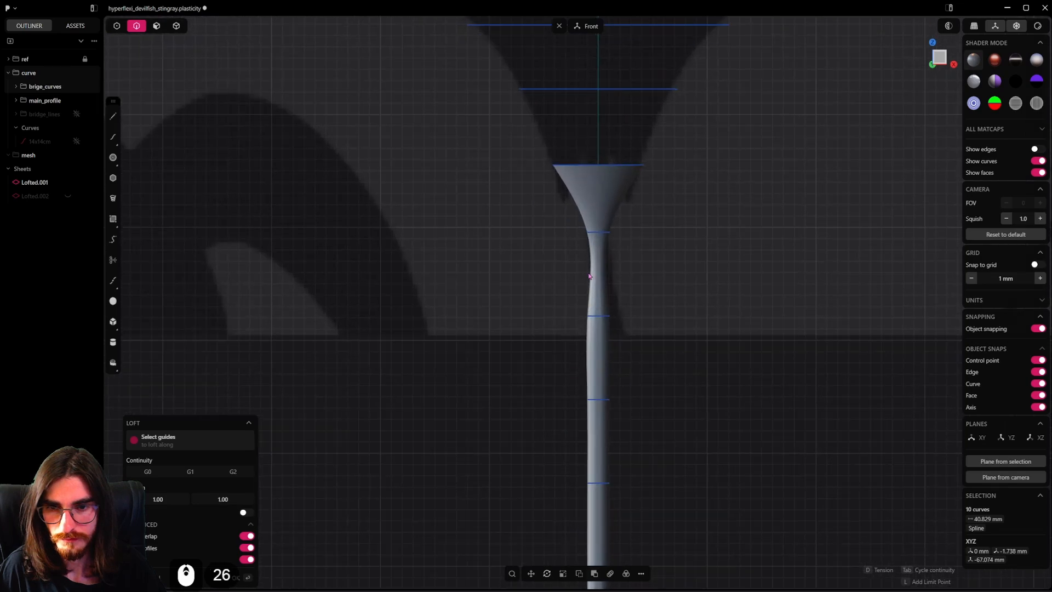
{"action": "key", "text": "Escape"}
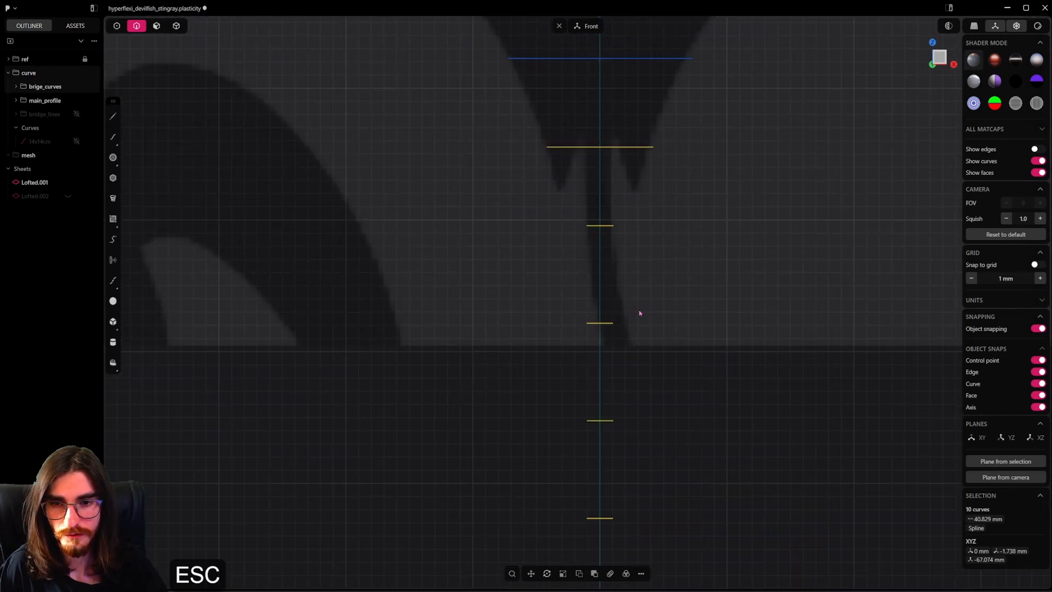
Step: Loft a tail surface through the eight lower tail cross-sections and unhide the body surface
{"action": "left_click", "coordinate": [611, 323]}
{"action": "scroll", "coordinate": [627, 334], "scroll_direction": "down", "scroll_amount": 20}
{"action": "middle_click_drag", "start_coordinate": [626, 333], "coordinate": [624, 273], "text": "shift"}
{"action": "left_click_drag", "start_coordinate": [628, 208], "coordinate": [587, 454], "text": "shift"}
{"action": "key", "text": "l"}
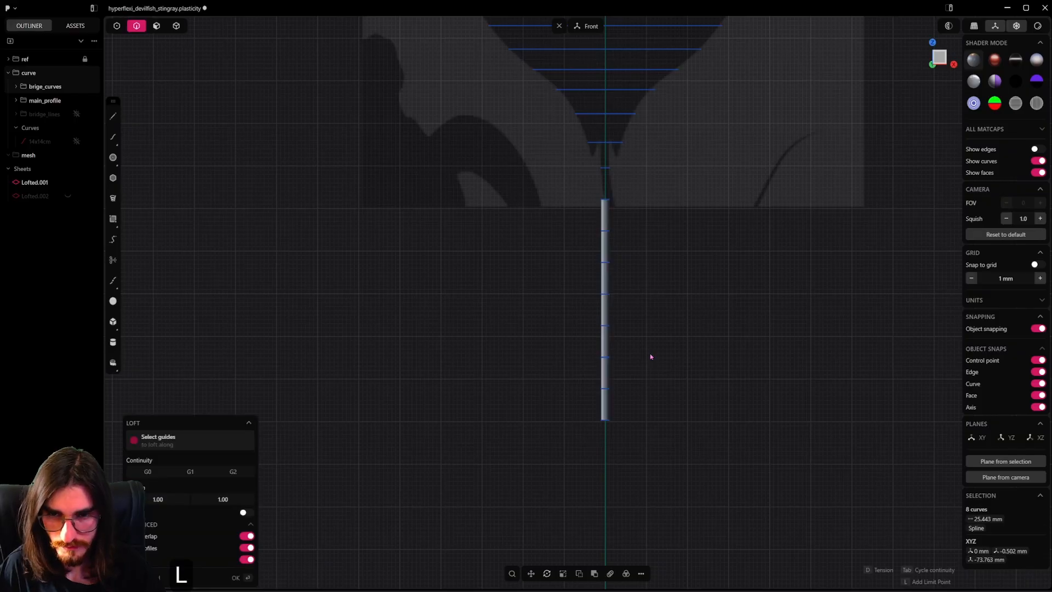
{"action": "scroll", "coordinate": [627, 362], "scroll_direction": "up", "scroll_amount": 8}
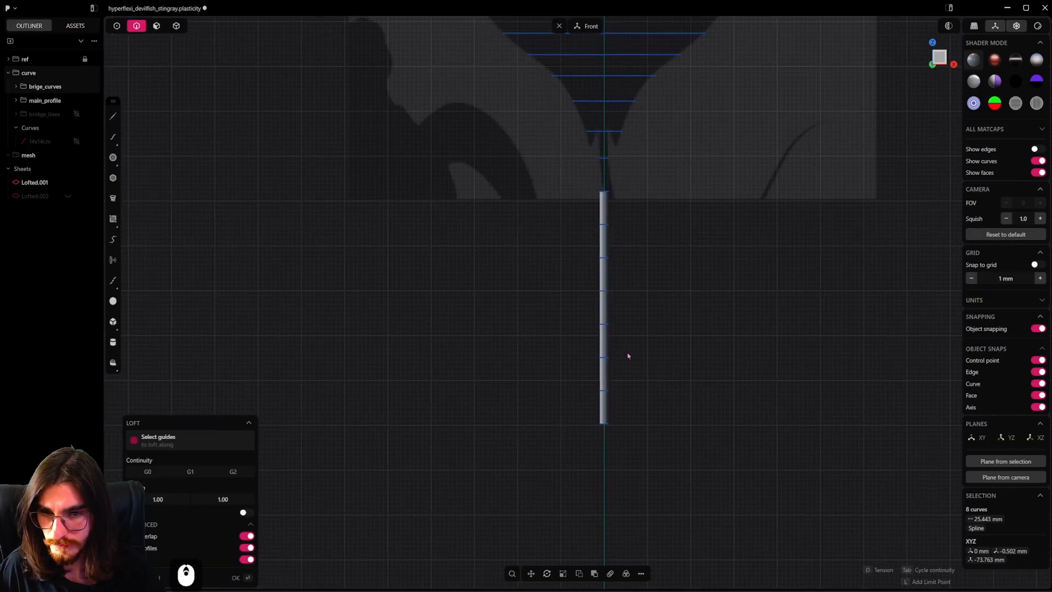
{"action": "key", "text": "Return"}
{"action": "key", "text": "alt+h"}
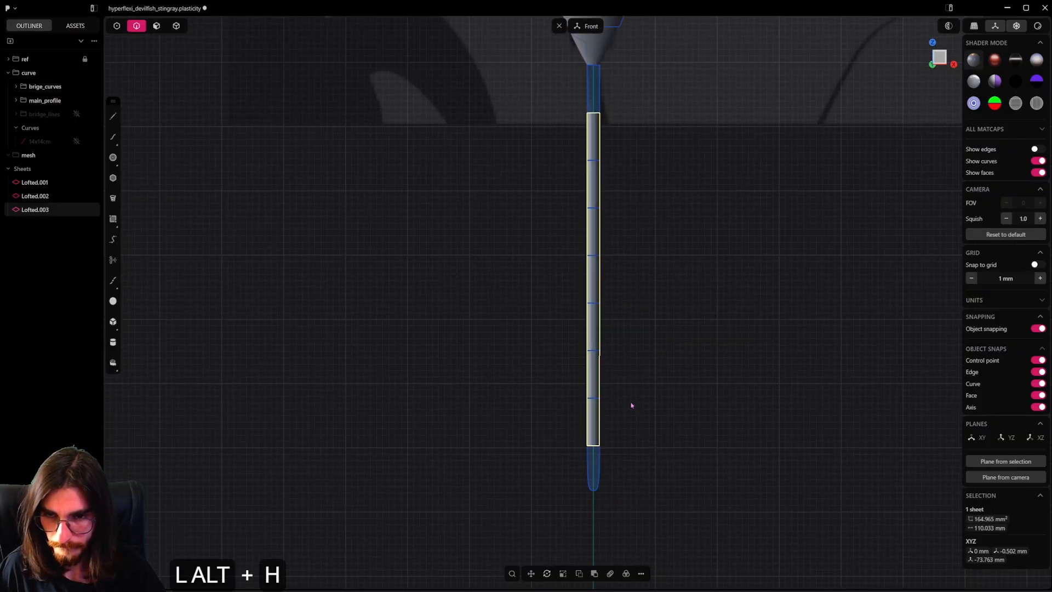
Step: Try to loft across the gap between the body's lower end edge and the tail's upper edge
{"action": "scroll", "coordinate": [630, 403], "scroll_direction": "down", "scroll_amount": 7}
{"action": "middle_click_drag", "start_coordinate": [624, 395], "coordinate": [623, 428], "text": "shift"}
{"action": "scroll", "coordinate": [609, 477], "scroll_direction": "up", "scroll_amount": 11}
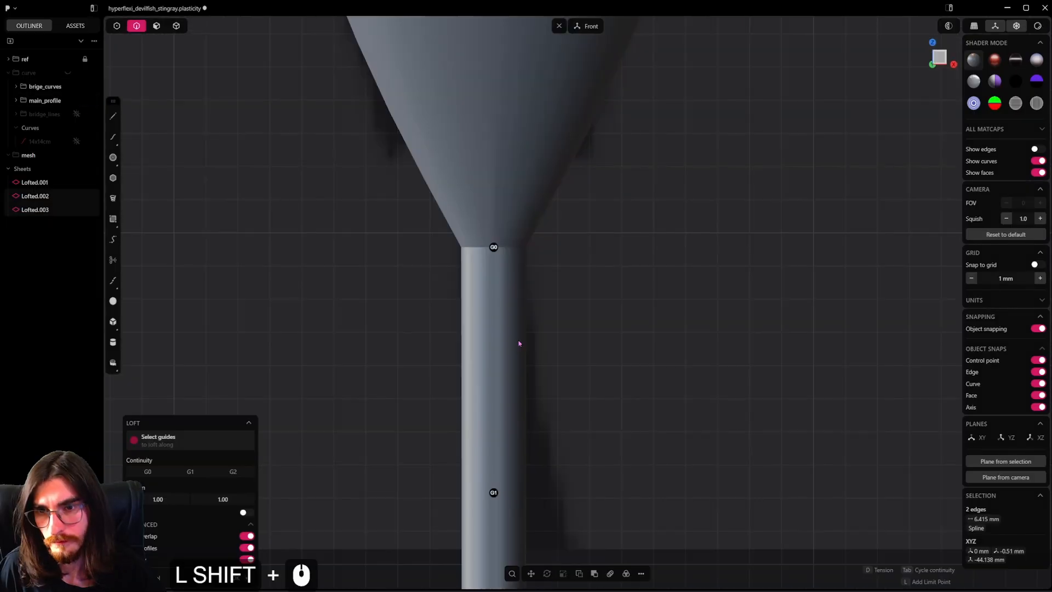
{"action": "key", "text": "Escape"}
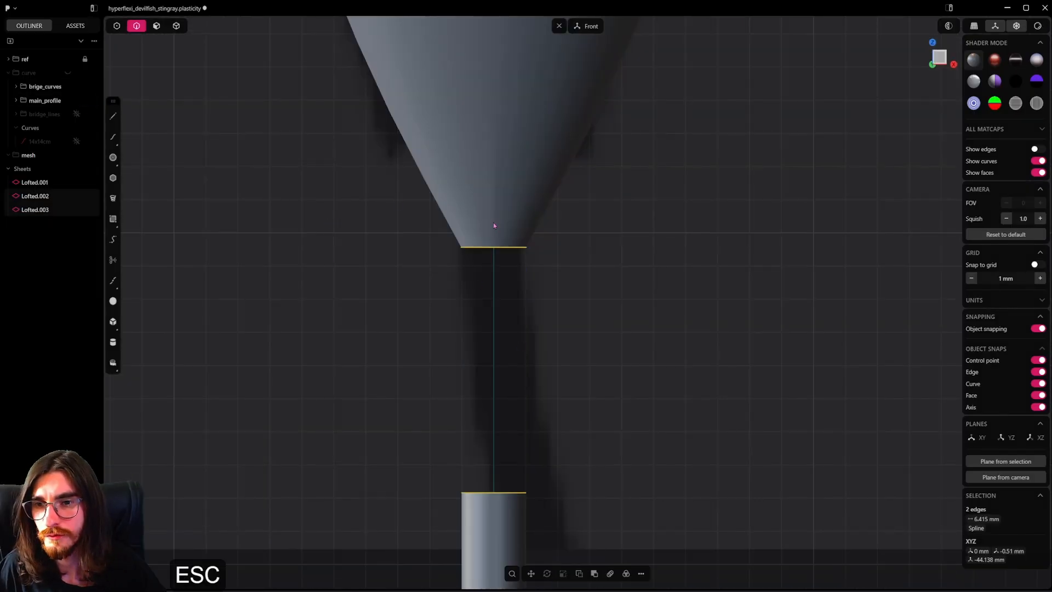
Step: Draw a horizontal line about 5.34 mm long just above the body's lower end and cut the body sheet with it
{"action": "left_click", "coordinate": [112, 117]}
{"action": "left_click", "coordinate": [418, 221]}
{"action": "left_click", "coordinate": [590, 226]}
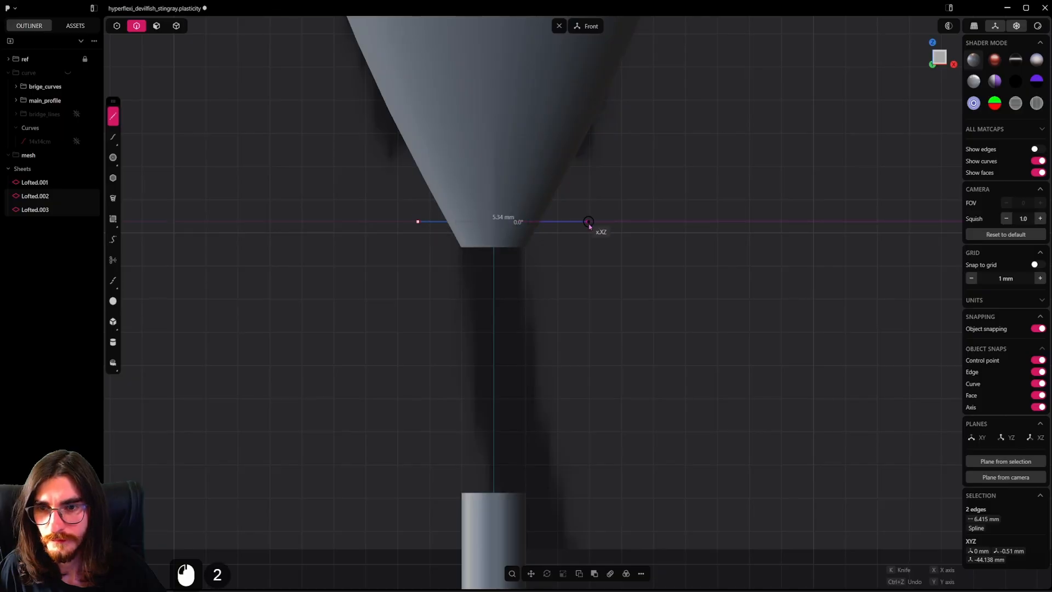
{"action": "key", "text": "c"}
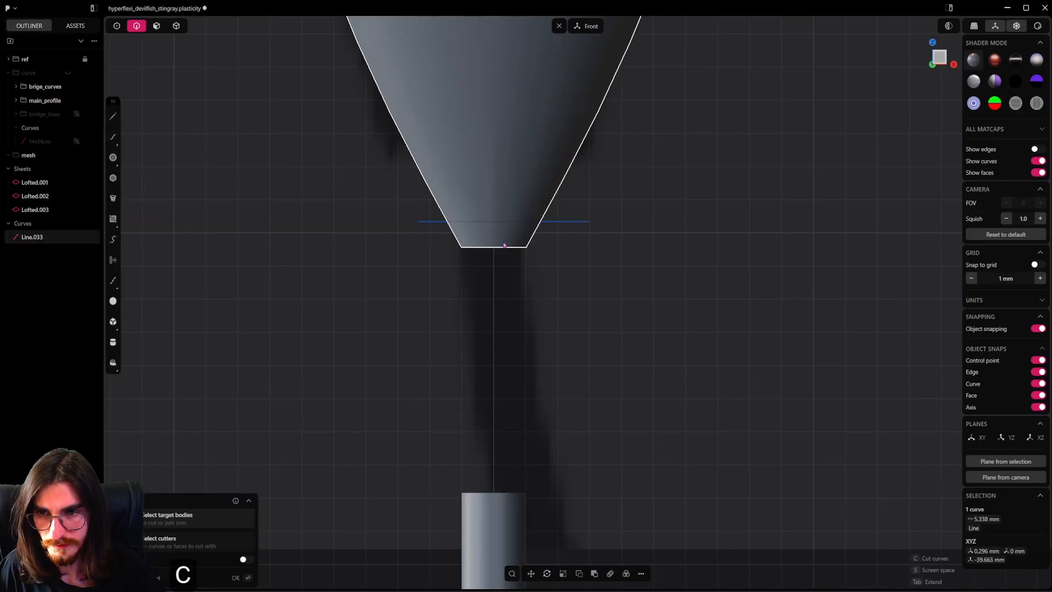
{"action": "left_click", "coordinate": [497, 243]}
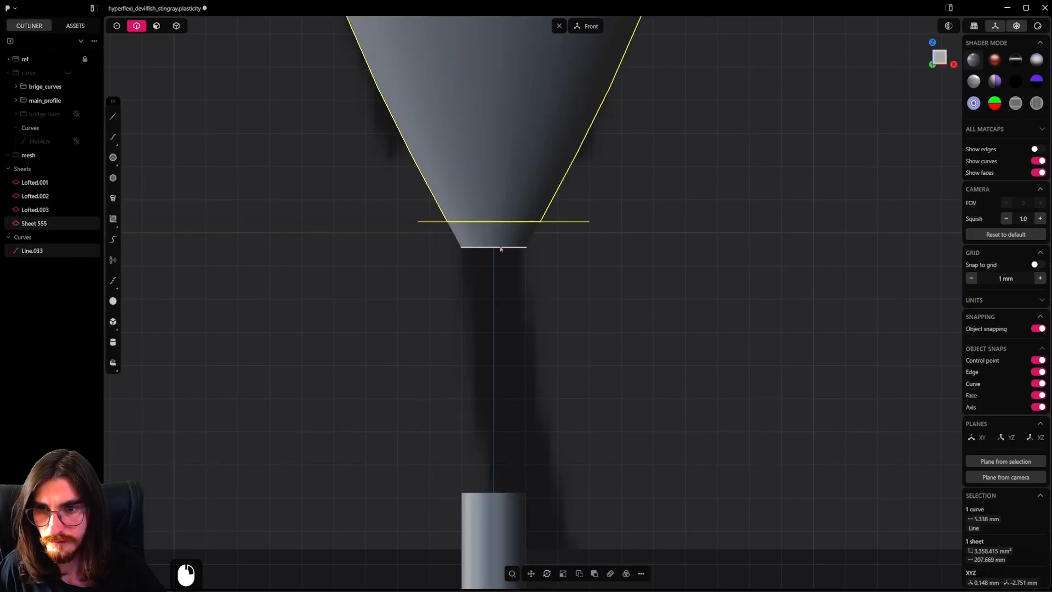
Step: Delete the cutting line and the small trimmed strip at the body's lower end
{"action": "left_click", "coordinate": [568, 223]}
{"action": "key", "text": "x"}
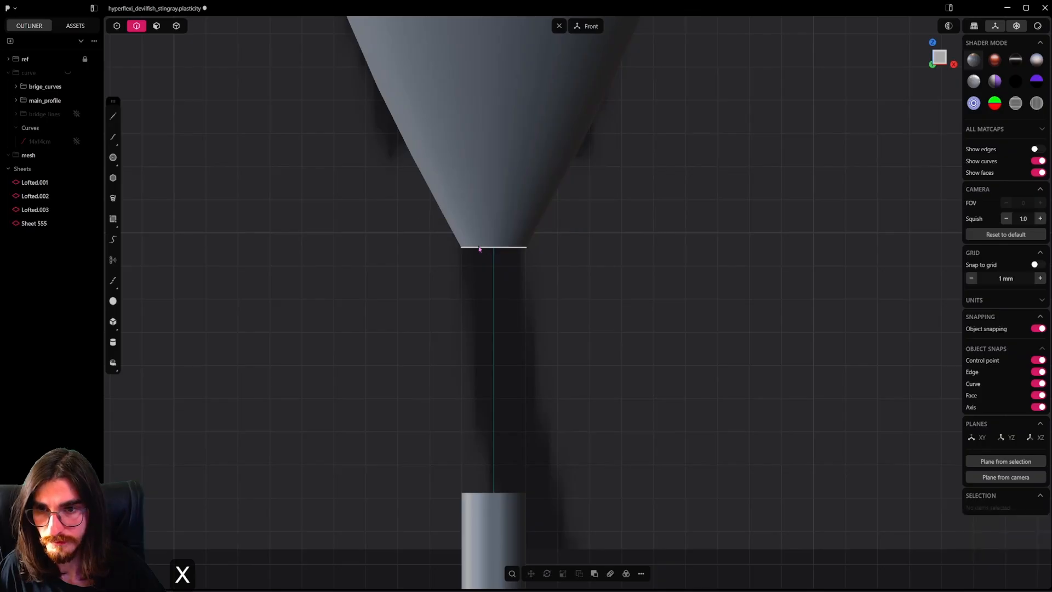
{"action": "left_click", "coordinate": [176, 26]}
{"action": "left_click", "coordinate": [483, 229]}
{"action": "key", "text": "x"}
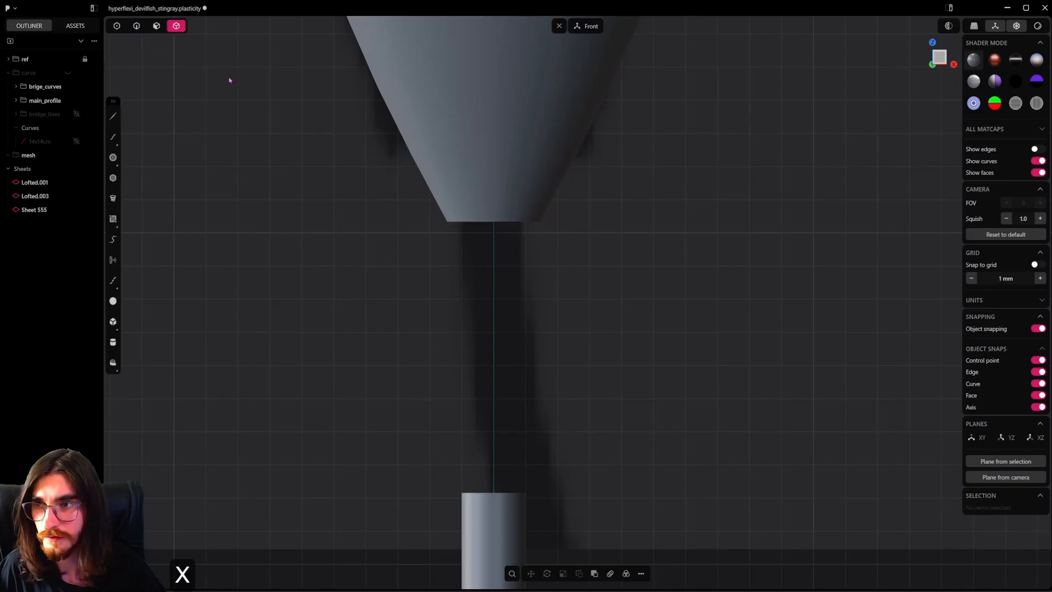
Step: Try to loft between the trimmed body edge and the tail's upper edge, testing different continuity at the body end
{"action": "left_click", "coordinate": [490, 222]}
{"action": "left_click", "coordinate": [494, 493], "text": "shift"}
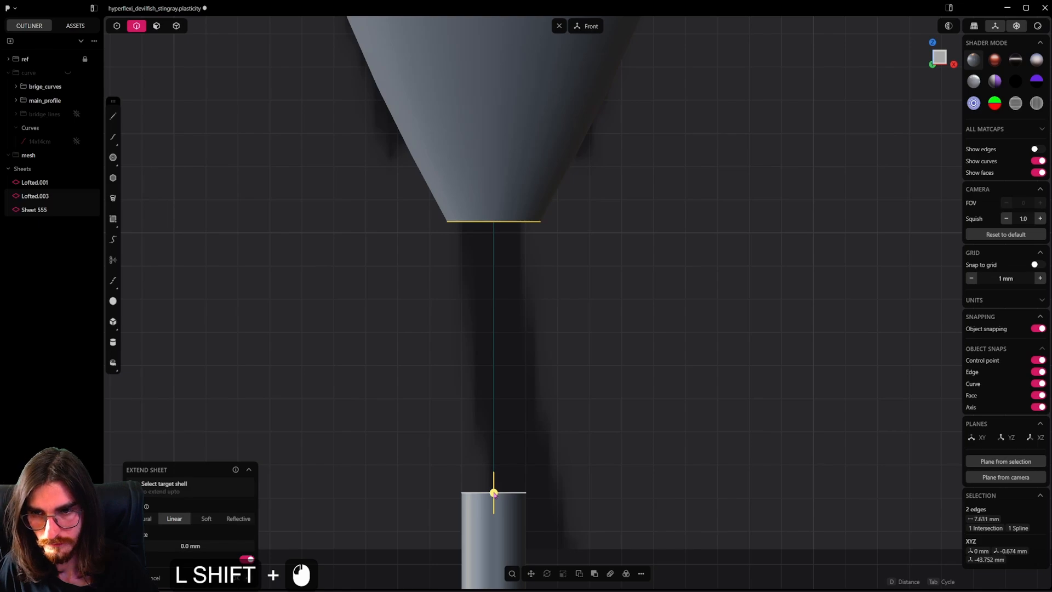
{"action": "key", "text": "l"}
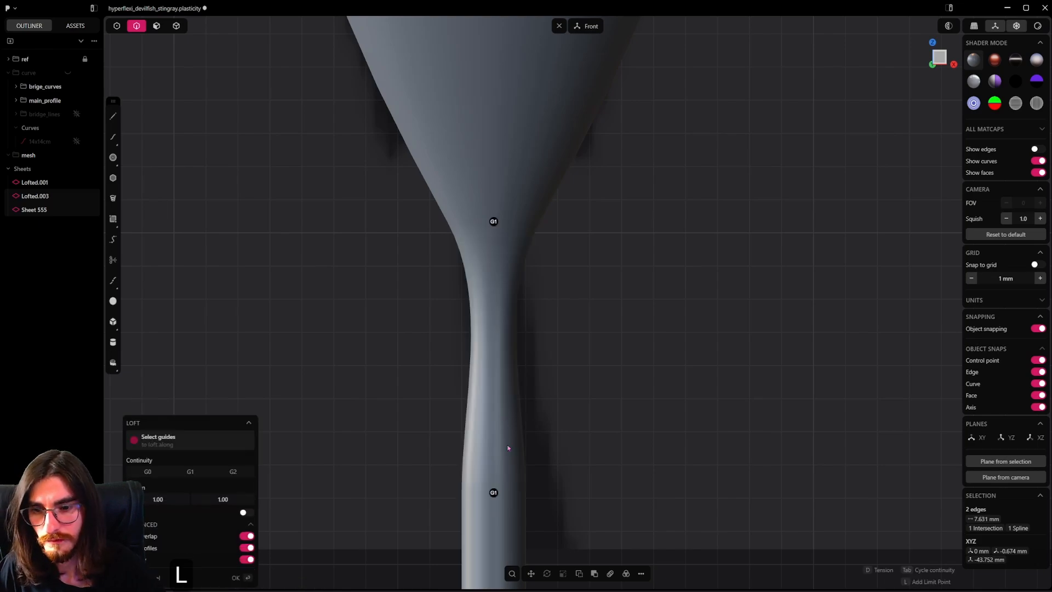
{"action": "key", "text": "2"}
{"action": "key", "text": "3"}
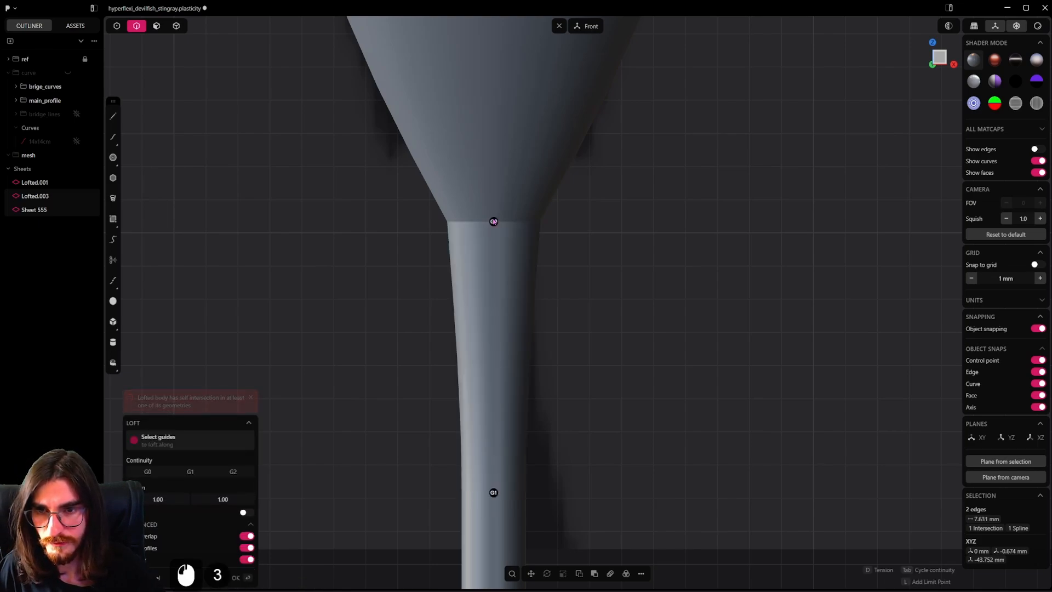
{"action": "key", "text": "Escape"}
{"action": "scroll", "coordinate": [554, 313], "scroll_direction": "down", "scroll_amount": 3}
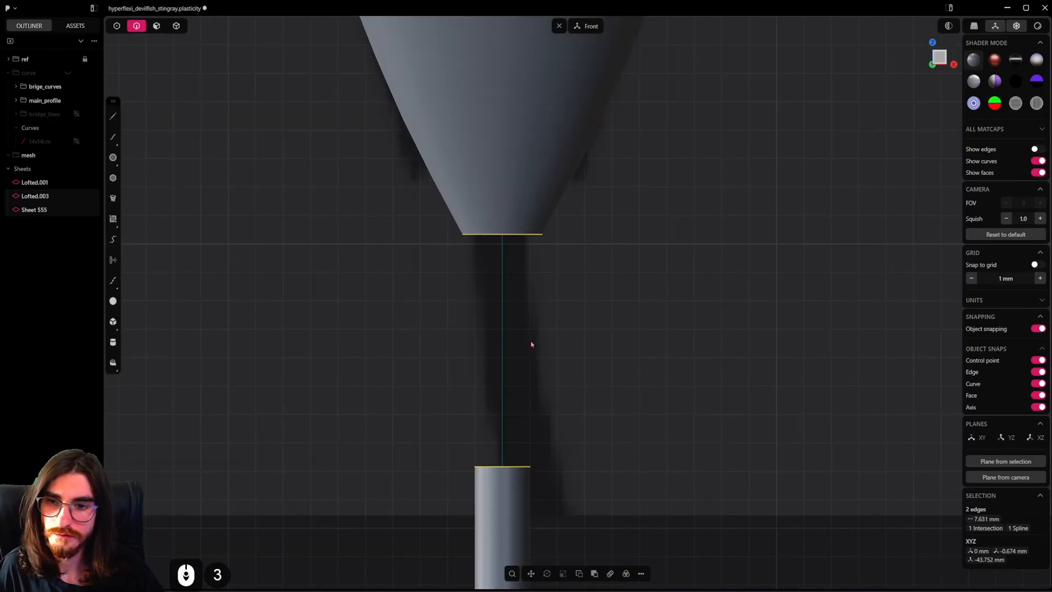
Step: Start a G2 bridge curve across the gap between the body's left side edge and the tail's left side edge
{"action": "left_click", "coordinate": [454, 232]}
{"action": "middle_click_drag", "start_coordinate": [507, 231], "coordinate": [558, 230]}
{"action": "left_click", "coordinate": [442, 224]}
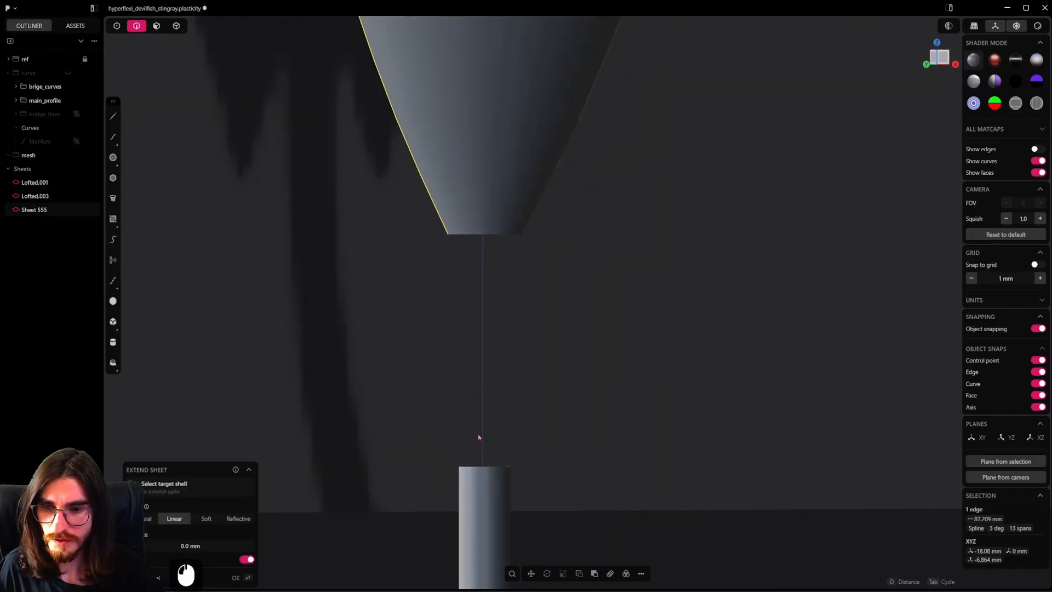
{"action": "left_click", "coordinate": [460, 496], "text": "shift"}
{"action": "key", "text": "grave"}
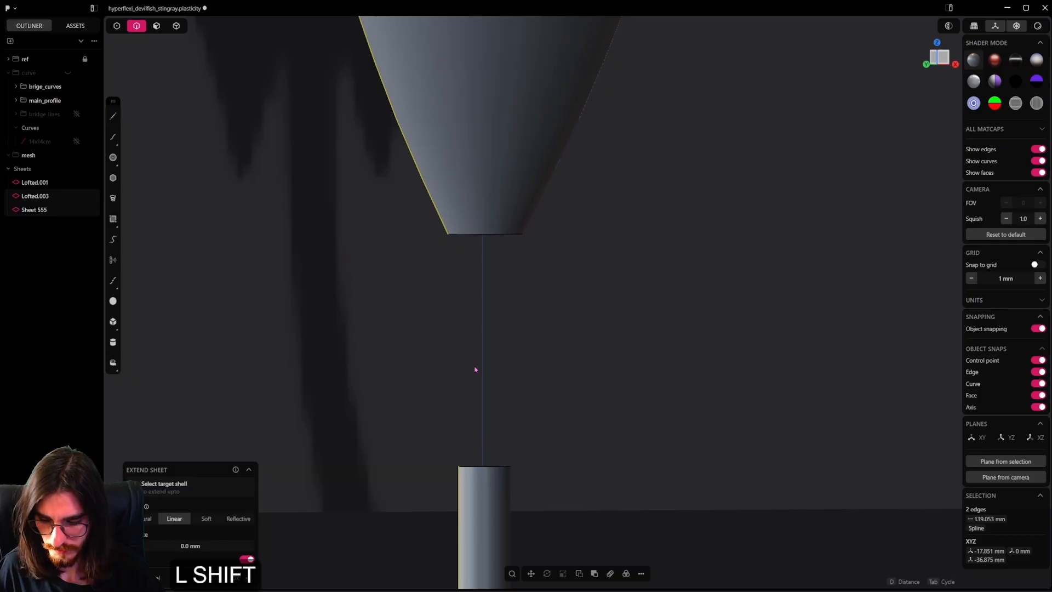
{"action": "key", "text": "shift+b"}
{"action": "middle_click_drag", "start_coordinate": [475, 369], "coordinate": [457, 371], "text": "alt"}
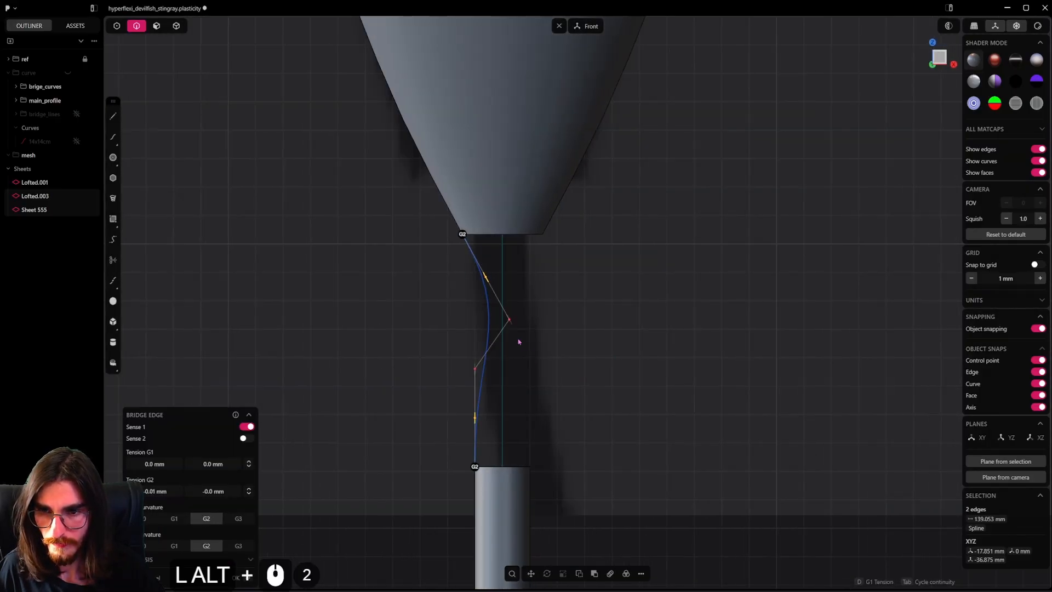
Step: Shorten the bridge curve's handles at the body end, with a G1 tension of about -1.02 mm, and create the curve
{"action": "scroll", "coordinate": [515, 333], "scroll_direction": "up", "scroll_amount": 4}
{"action": "left_click_drag", "start_coordinate": [508, 317], "coordinate": [505, 311]}
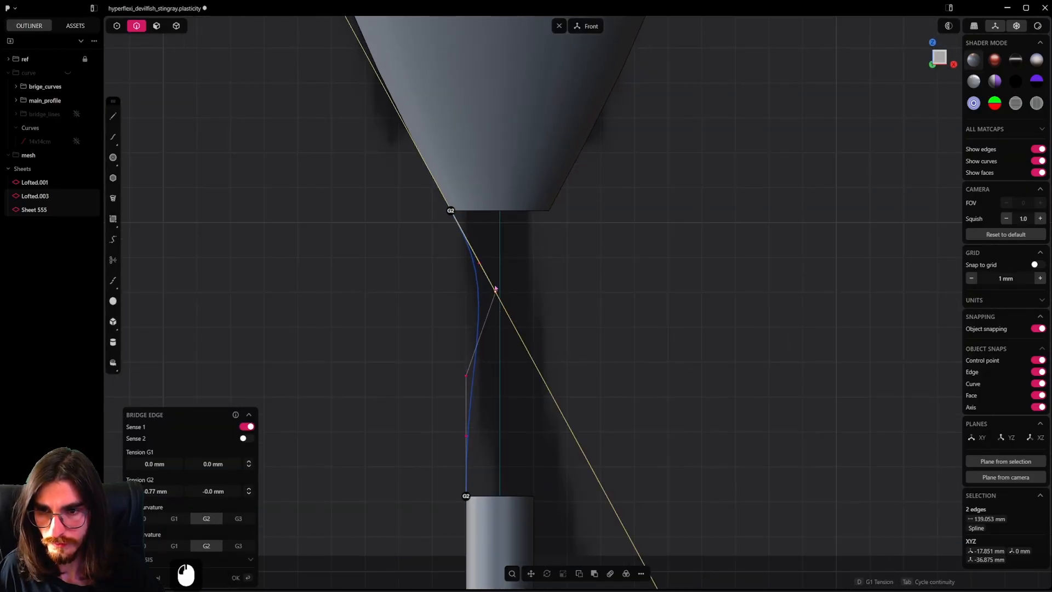
{"action": "left_click_drag", "start_coordinate": [480, 263], "coordinate": [465, 244]}
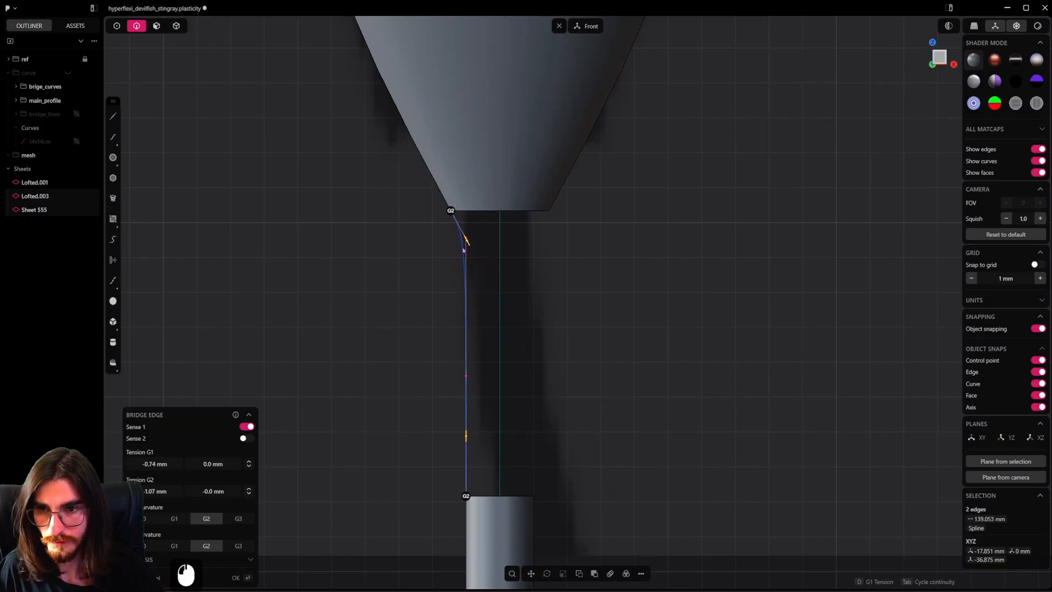
{"action": "left_click_drag", "start_coordinate": [465, 239], "coordinate": [474, 248]}
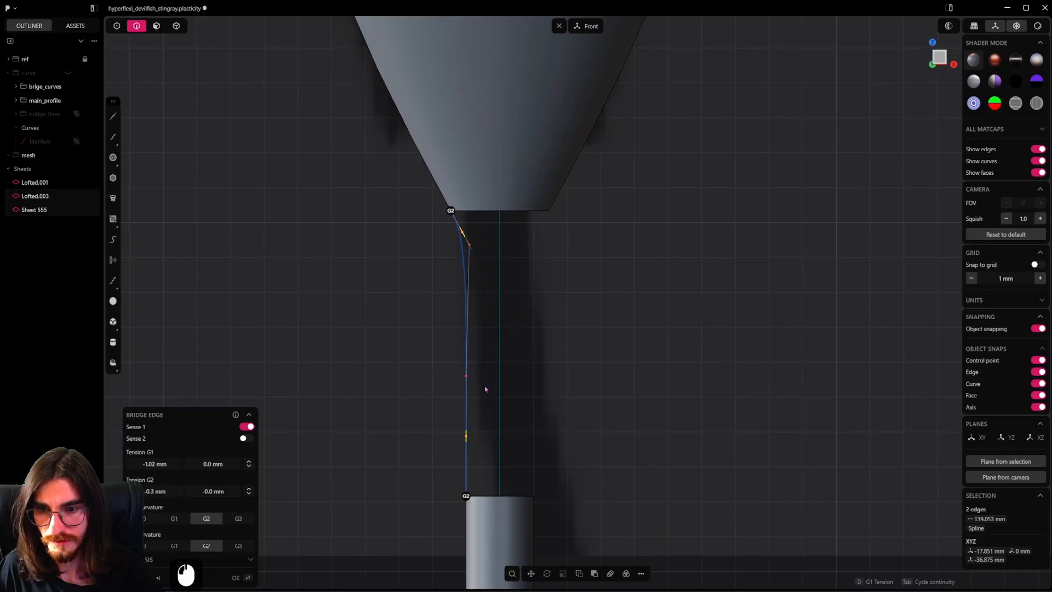
{"action": "key", "text": "Return"}
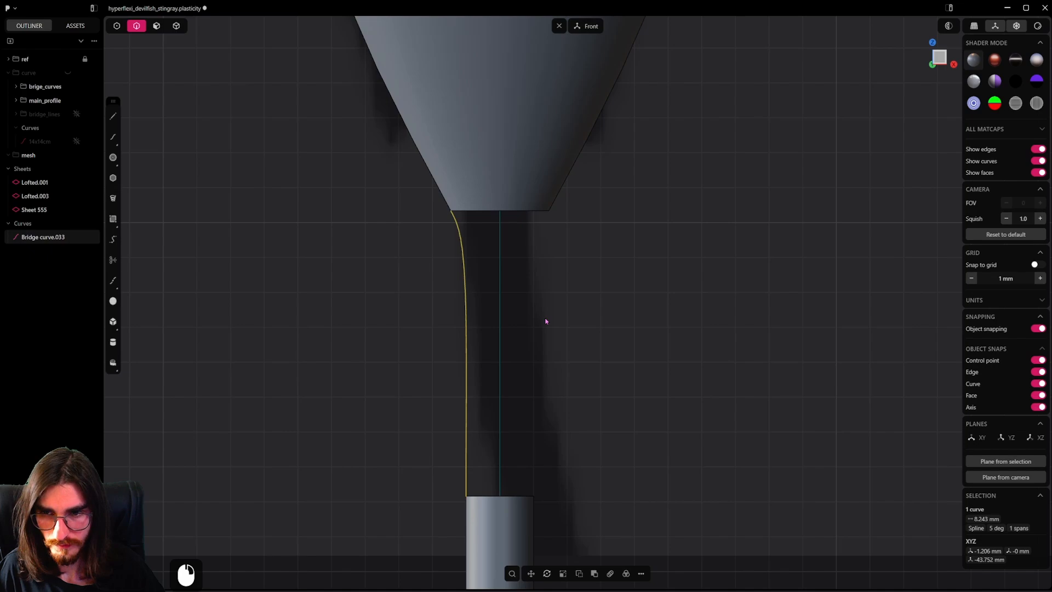
Step: Mirror the bridge curve across the model's centre line to the other side of the gap
{"action": "scroll", "coordinate": [545, 321], "scroll_direction": "down", "scroll_amount": 6}
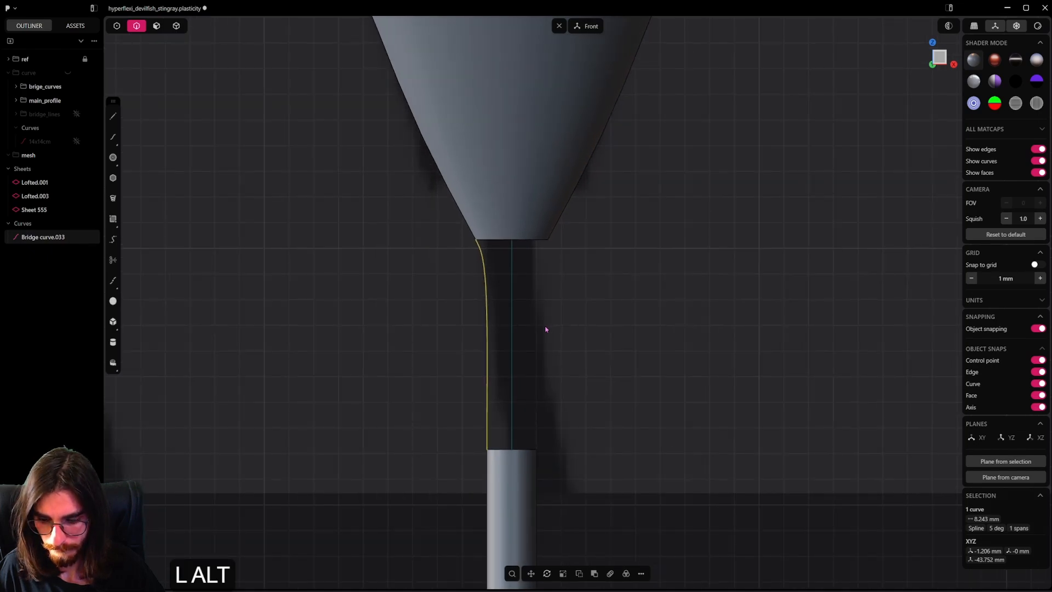
{"action": "key", "text": "alt+x"}
{"action": "scroll", "coordinate": [524, 348], "scroll_direction": "down", "scroll_amount": 13}
{"action": "middle_click_drag", "start_coordinate": [499, 371], "coordinate": [501, 261], "text": "shift"}
{"action": "scroll", "coordinate": [501, 261], "scroll_direction": "down", "scroll_amount": 2}
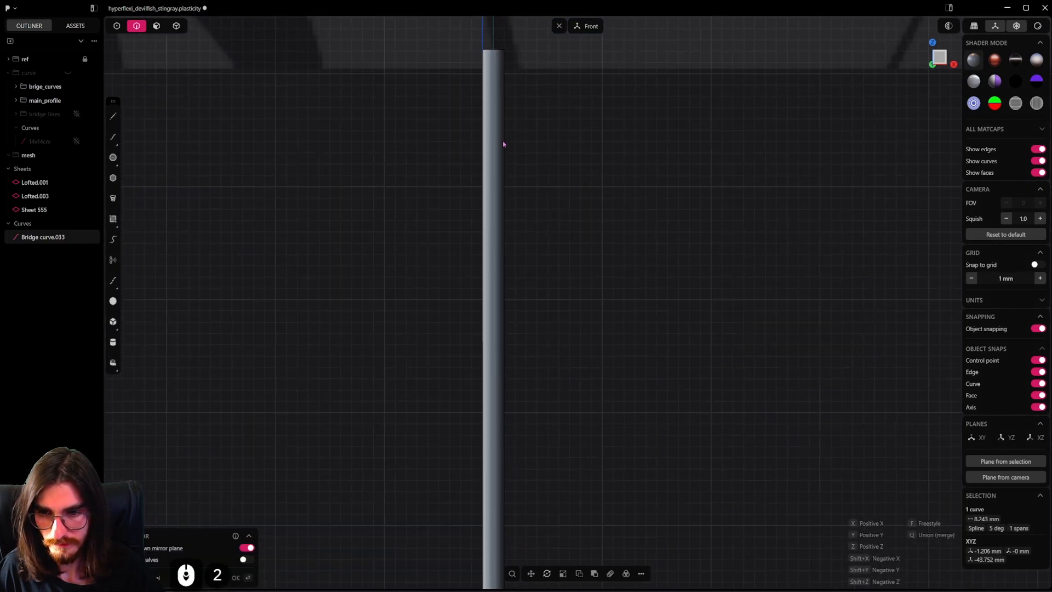
{"action": "middle_click_drag", "start_coordinate": [500, 143], "coordinate": [496, 173], "text": "shift"}
{"action": "left_click", "coordinate": [469, 396]}
{"action": "scroll", "coordinate": [496, 172], "scroll_direction": "up", "scroll_amount": 20}
Step: Loft between the body's lower edge and the tail's upper edge with G1 continuity, using both bridge curves as guides
{"action": "left_click", "coordinate": [500, 229]}
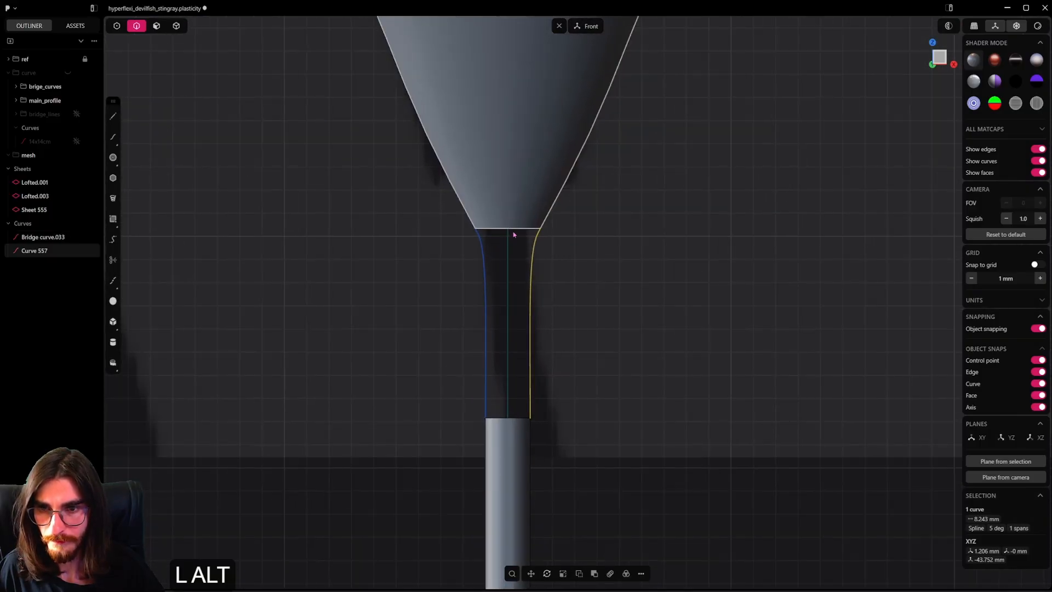
{"action": "key", "text": "alt+e"}
{"action": "left_click", "coordinate": [510, 418], "text": "shift"}
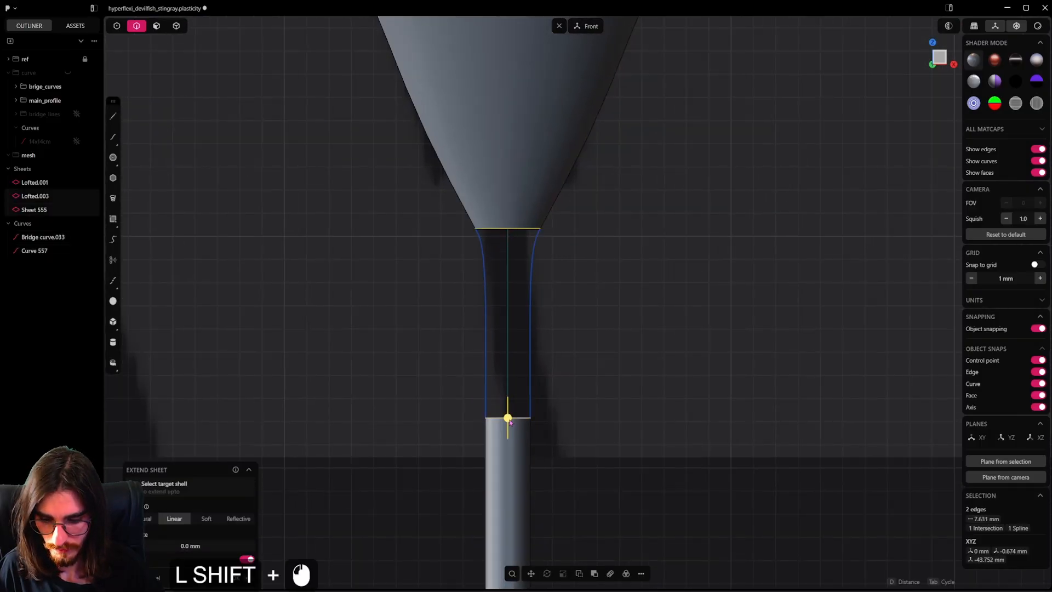
{"action": "key", "text": "l"}
{"action": "left_click", "coordinate": [485, 307]}
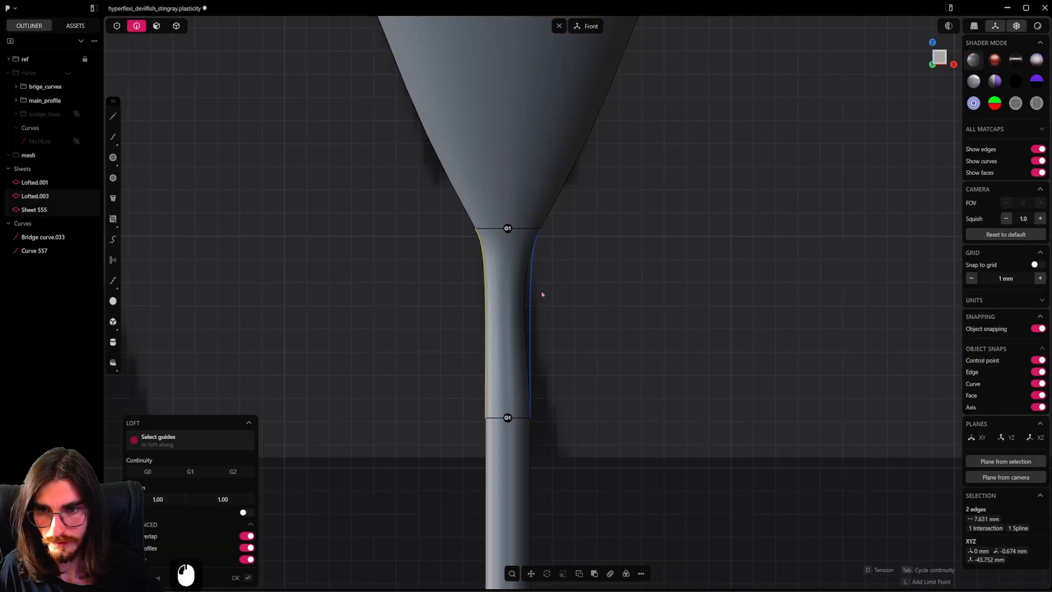
{"action": "left_click", "coordinate": [531, 293], "text": "shift"}
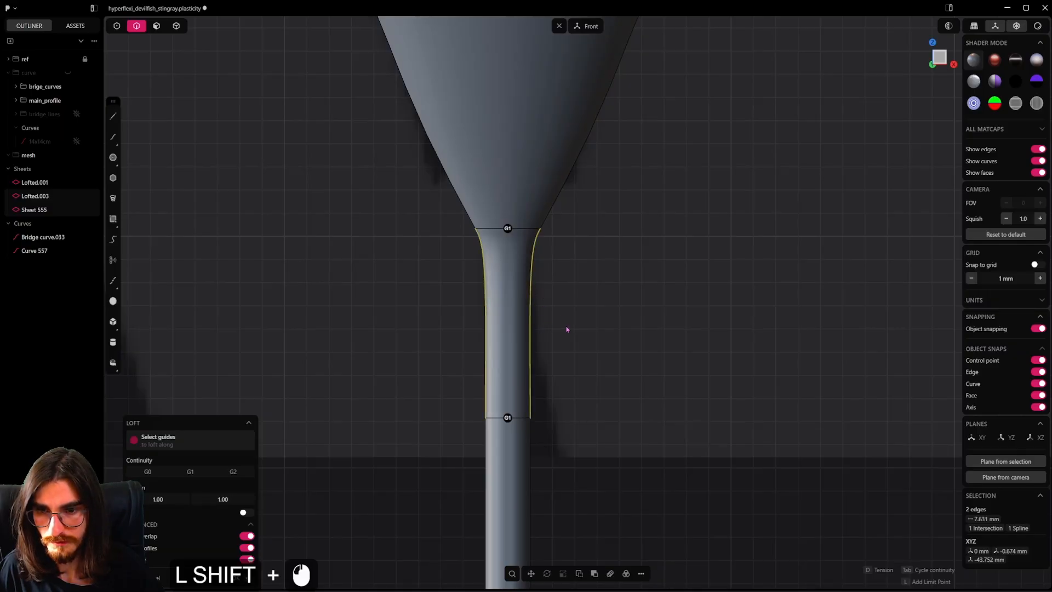
{"action": "left_click", "coordinate": [314, 170]}
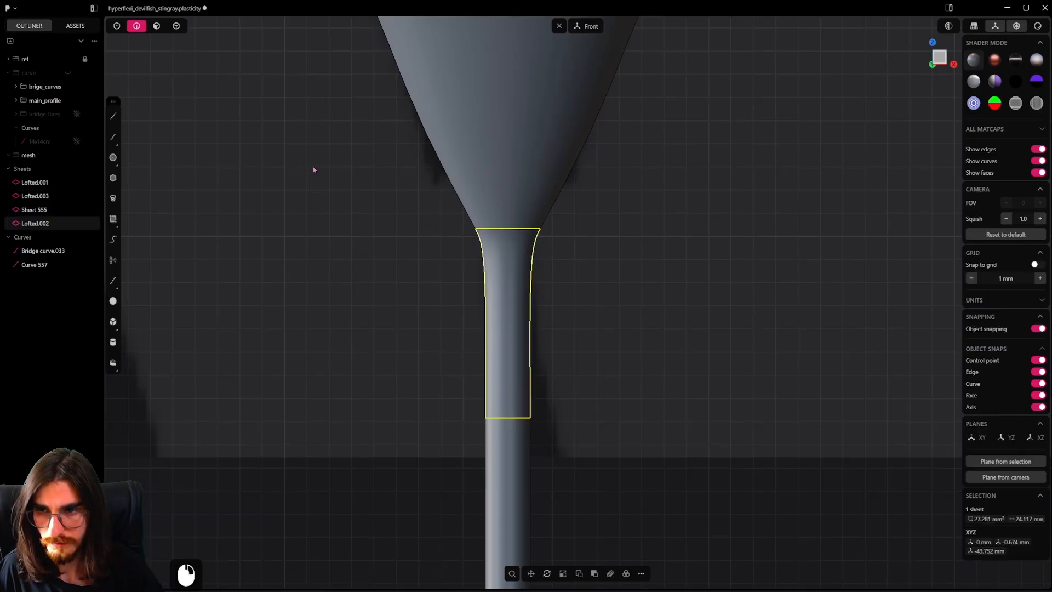
Step: Join the body, transition loft and tail sheets into a single sheet and check the blend
{"action": "left_click", "coordinate": [157, 27]}
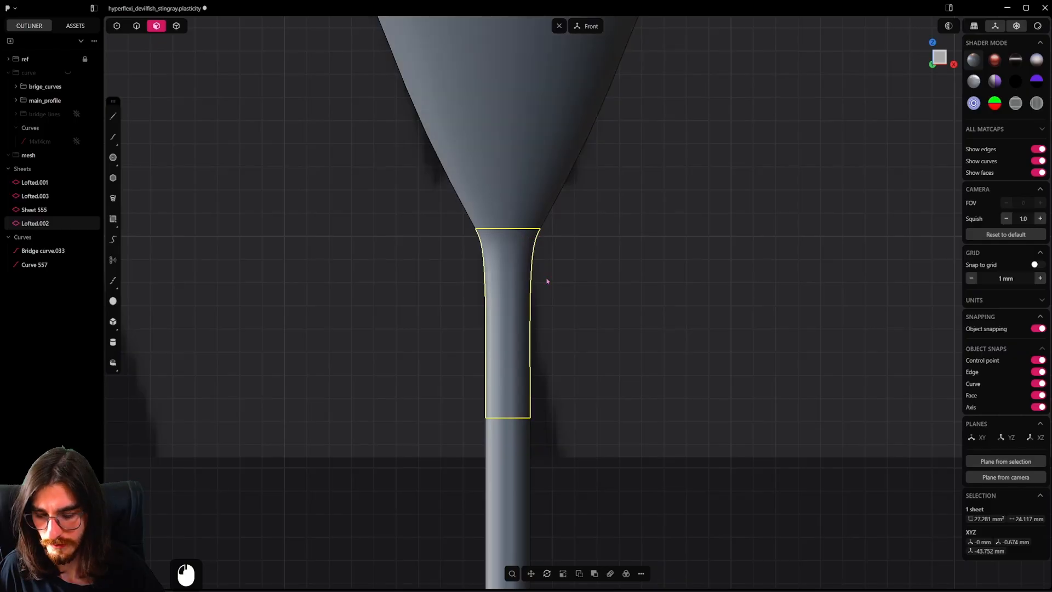
{"action": "double_click", "coordinate": [525, 276], "text": "shift"}
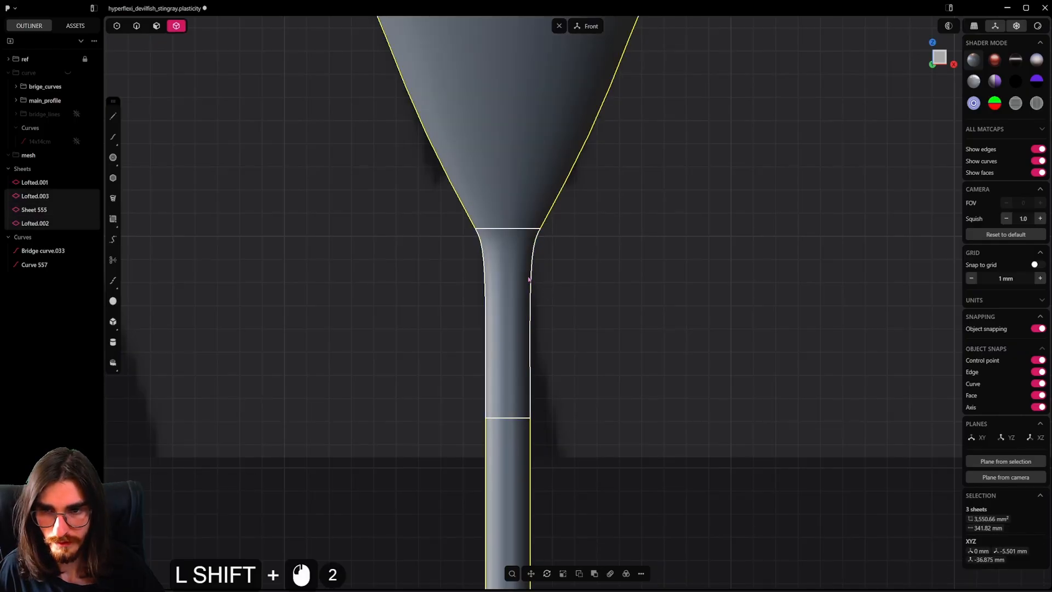
{"action": "key", "text": "j"}
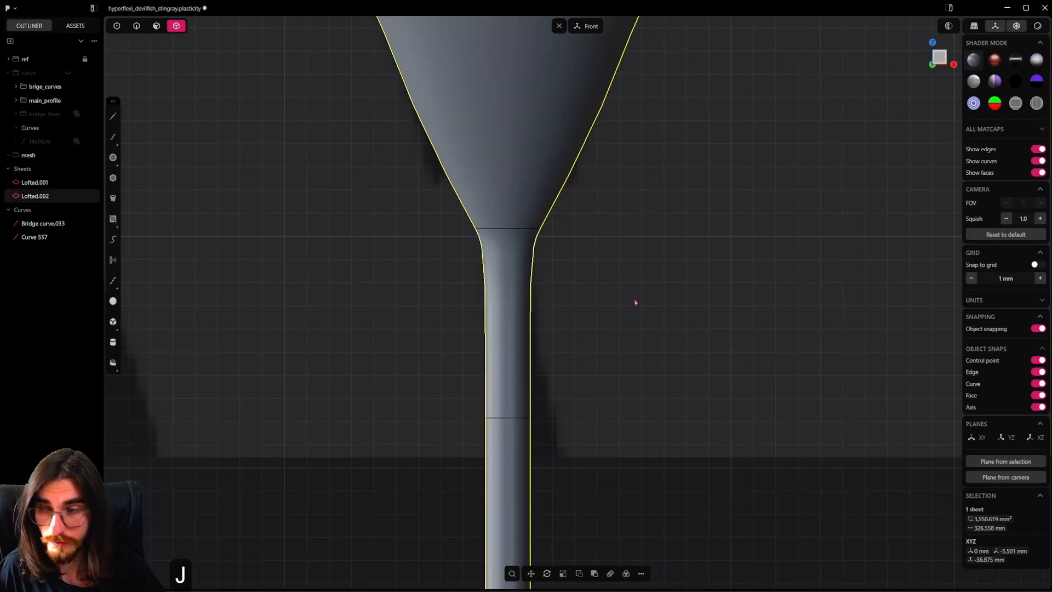
{"action": "left_click", "coordinate": [634, 300]}
{"action": "middle_click_drag", "start_coordinate": [634, 301], "coordinate": [499, 324]}
{"action": "scroll", "coordinate": [498, 343], "scroll_direction": "down", "scroll_amount": 10}
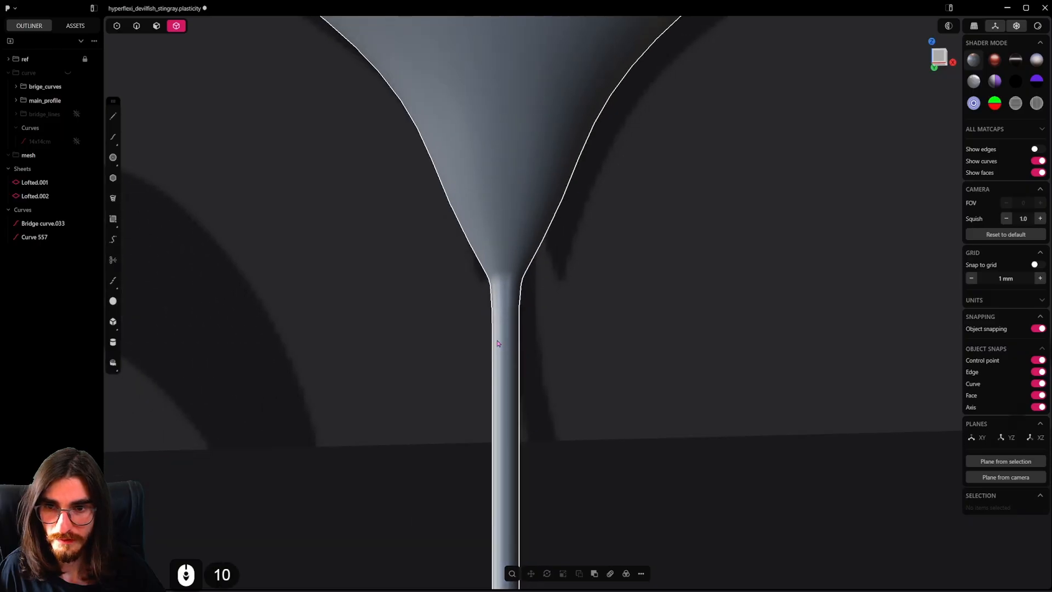
Step: Draw a horizontal line about 10.72 mm long along the body's lowest cross-section and imprint it on the body sheet
{"action": "scroll", "coordinate": [510, 231], "scroll_direction": "up", "scroll_amount": 5}
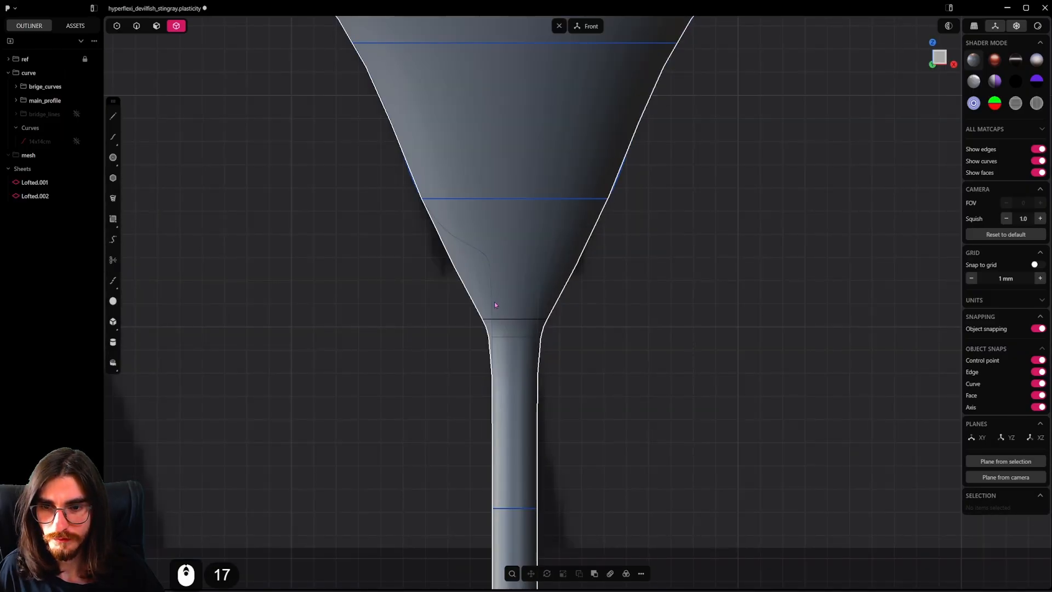
{"action": "middle_click_drag", "start_coordinate": [491, 256], "coordinate": [440, 262]}
{"action": "scroll", "coordinate": [431, 201], "scroll_direction": "up", "scroll_amount": 3}
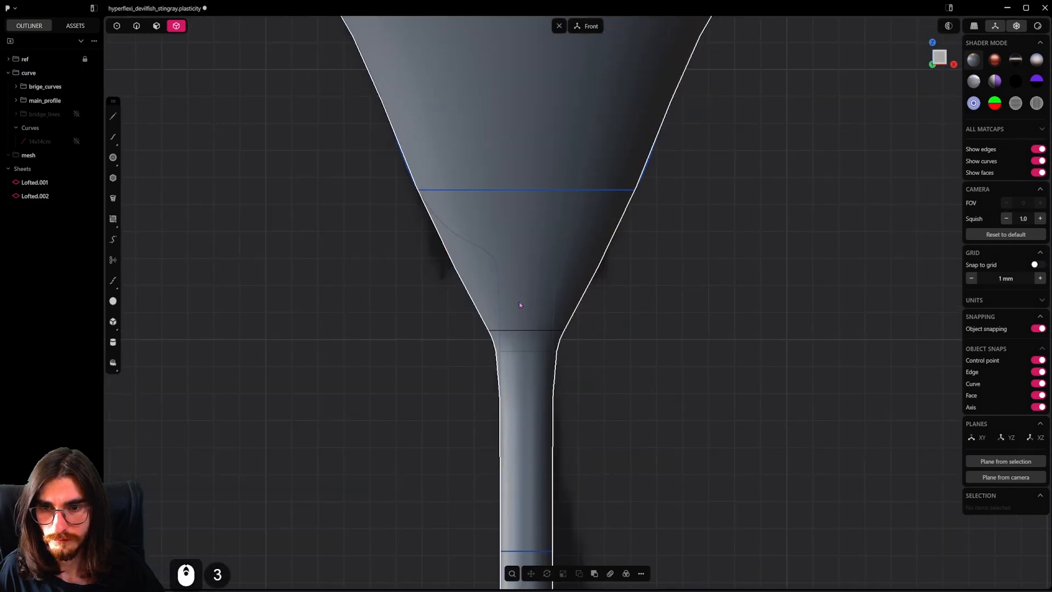
{"action": "scroll", "coordinate": [519, 304], "scroll_direction": "up", "scroll_amount": 4}
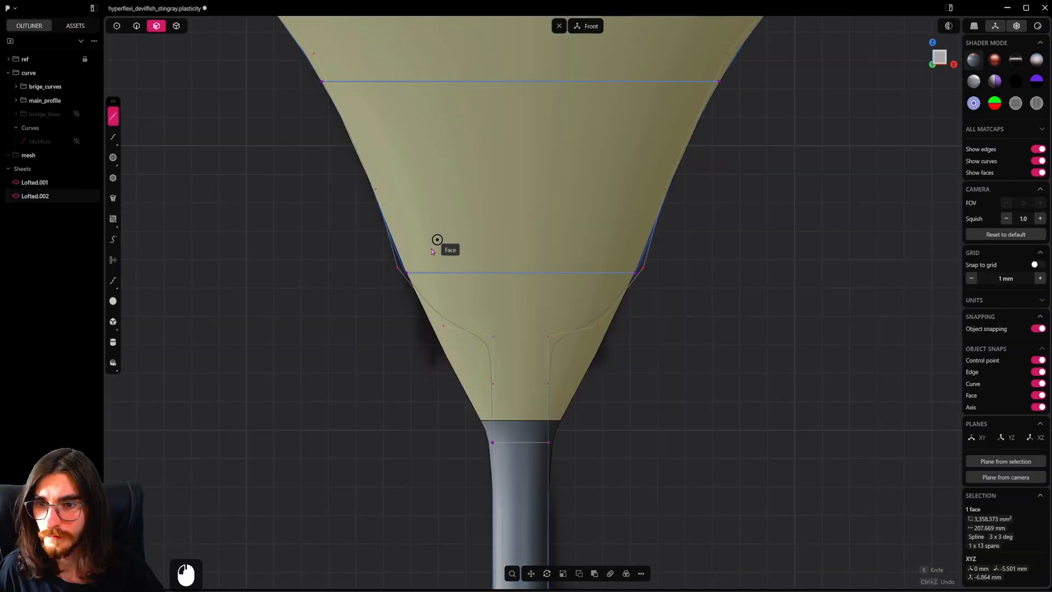
{"action": "left_click", "coordinate": [406, 272]}
{"action": "left_click", "coordinate": [700, 272]}
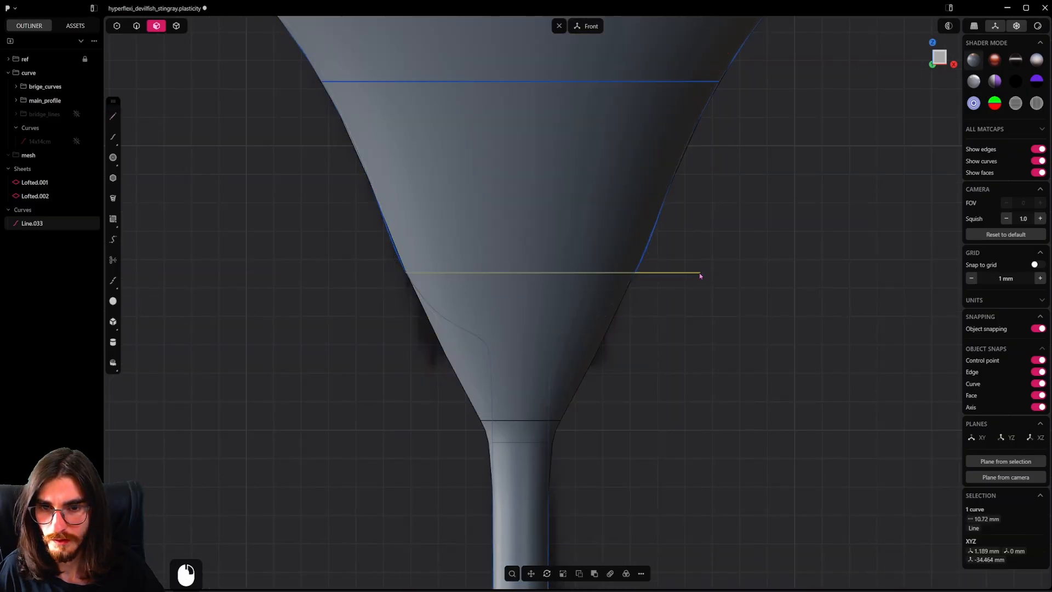
{"action": "scroll", "coordinate": [700, 275], "scroll_direction": "down", "scroll_amount": 6}
{"action": "key", "text": "shift+i"}
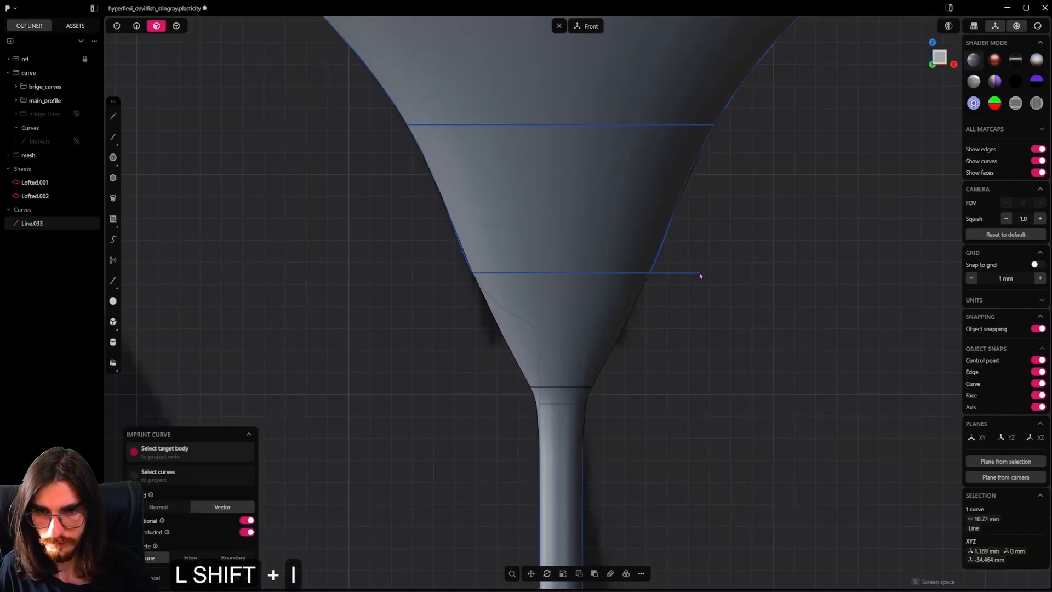
{"action": "left_click", "coordinate": [584, 206]}
Step: Delete the body face below the imprinted section and the transition face leading to the tail
{"action": "middle_click_drag", "start_coordinate": [584, 206], "coordinate": [579, 308]}
{"action": "left_click", "coordinate": [583, 332]}
{"action": "scroll", "coordinate": [584, 333], "scroll_direction": "up", "scroll_amount": 9}
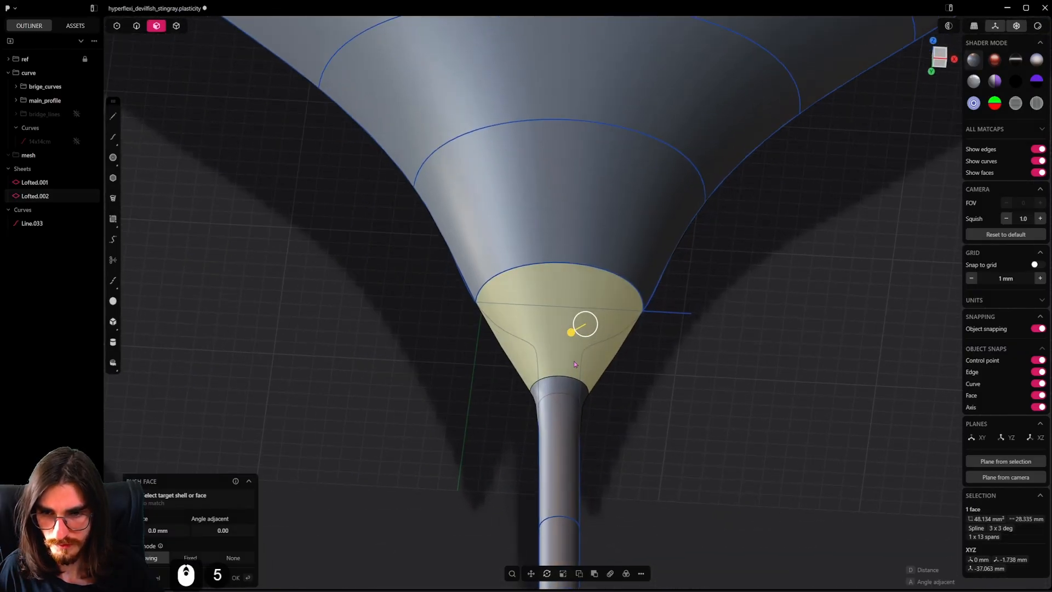
{"action": "key", "text": "shift+x"}
{"action": "middle_click_drag", "start_coordinate": [594, 383], "coordinate": [634, 425], "text": "alt"}
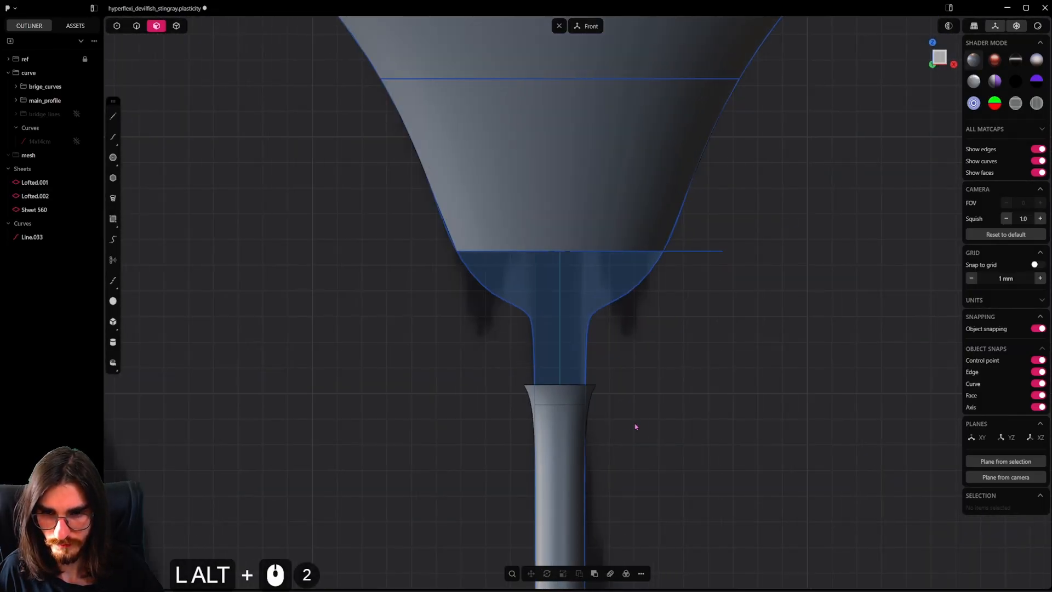
{"action": "middle_click_drag", "start_coordinate": [573, 404], "coordinate": [589, 250], "text": "alt+shift"}
{"action": "left_click", "coordinate": [588, 249]}
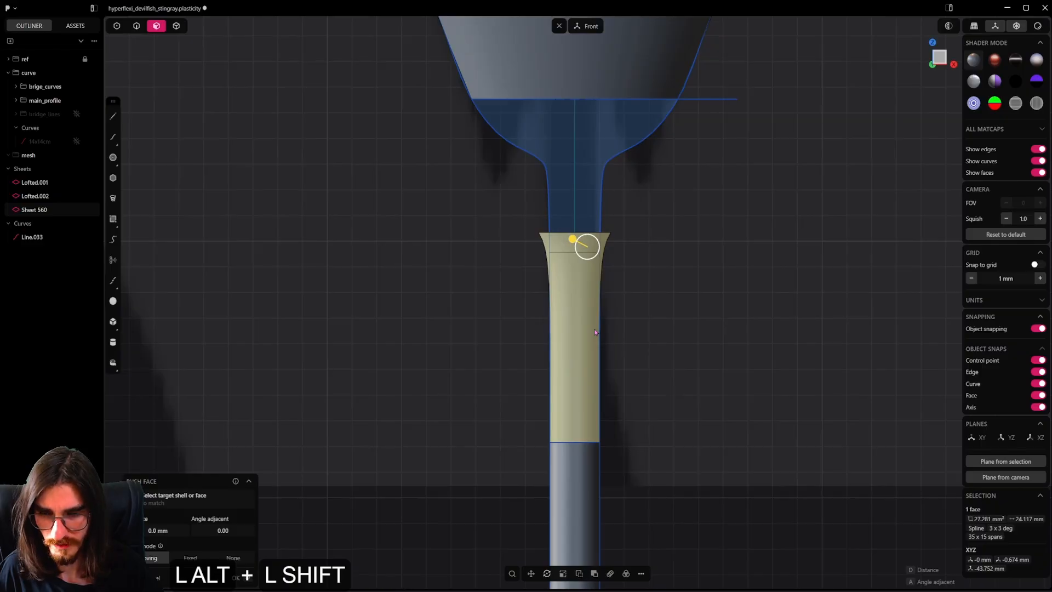
{"action": "key", "text": "shift+x"}
Step: Draw horizontal lines crossing the left profile curve, about 5.81 mm long at the body's lower edge and about 4.36 mm at the tail's upper edge
{"action": "scroll", "coordinate": [596, 333], "scroll_direction": "down", "scroll_amount": 4, "text": "alt"}
{"action": "middle_click_drag", "start_coordinate": [547, 177], "coordinate": [428, 93], "text": "alt+shift"}
{"action": "scroll", "coordinate": [427, 94], "scroll_direction": "up", "scroll_amount": 5, "text": "alt"}
{"action": "key", "text": "2"}
{"action": "left_click", "coordinate": [428, 91]}
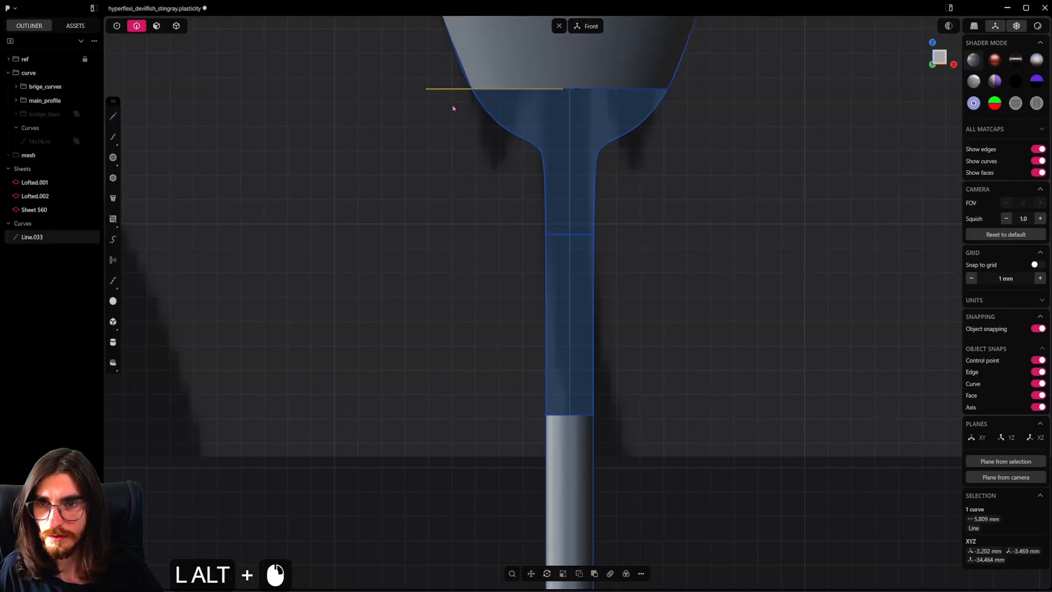
{"action": "left_click", "coordinate": [113, 116]}
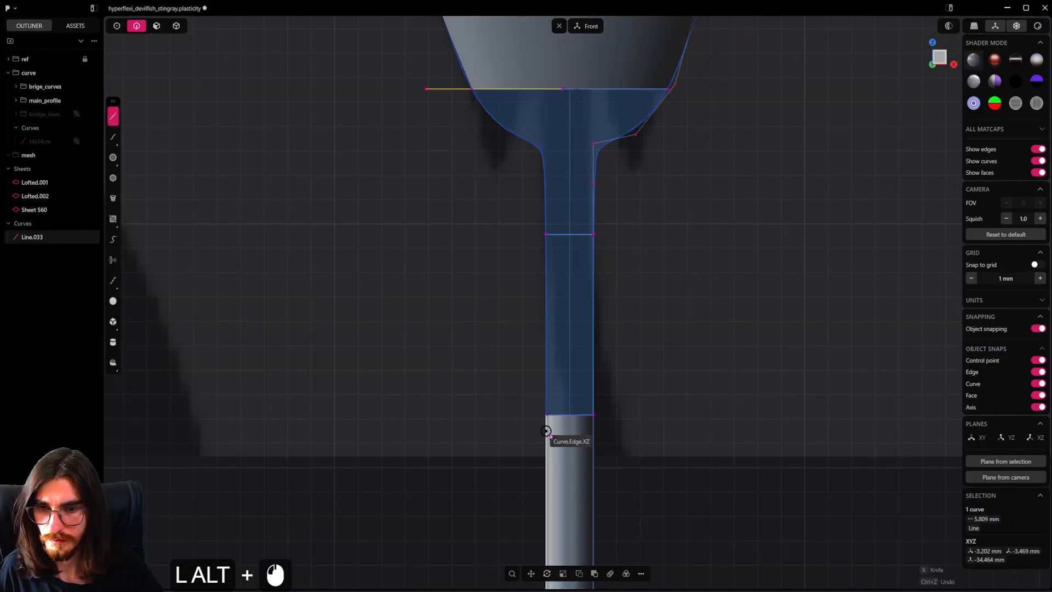
{"action": "left_click", "coordinate": [555, 414]}
{"action": "left_click", "coordinate": [451, 414]}
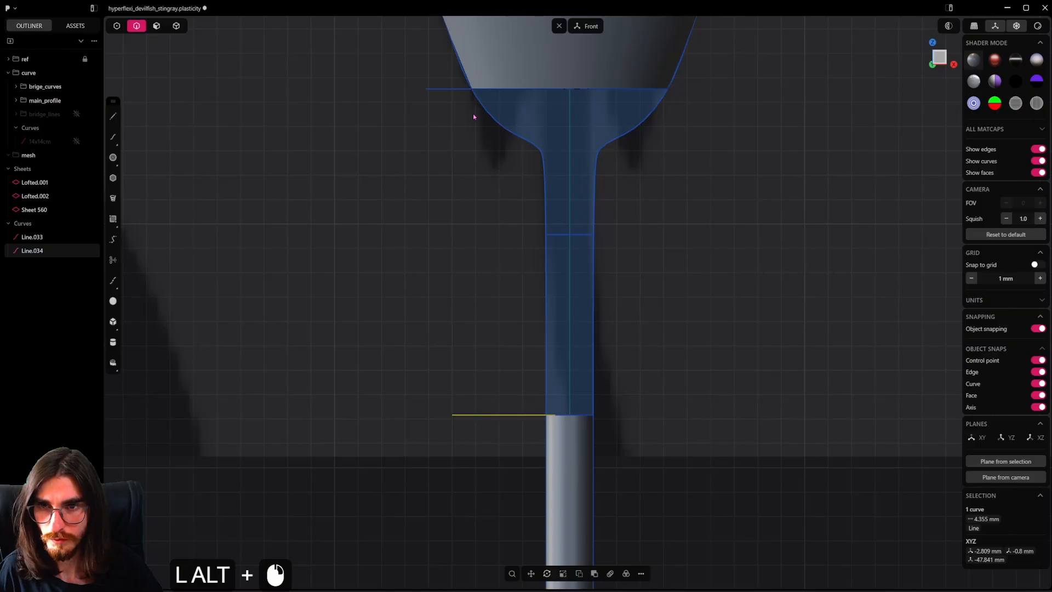
Step: Cut the left main profile curve with the two horizontal lines and select the segment spanning the gap
{"action": "left_click", "coordinate": [448, 90]}
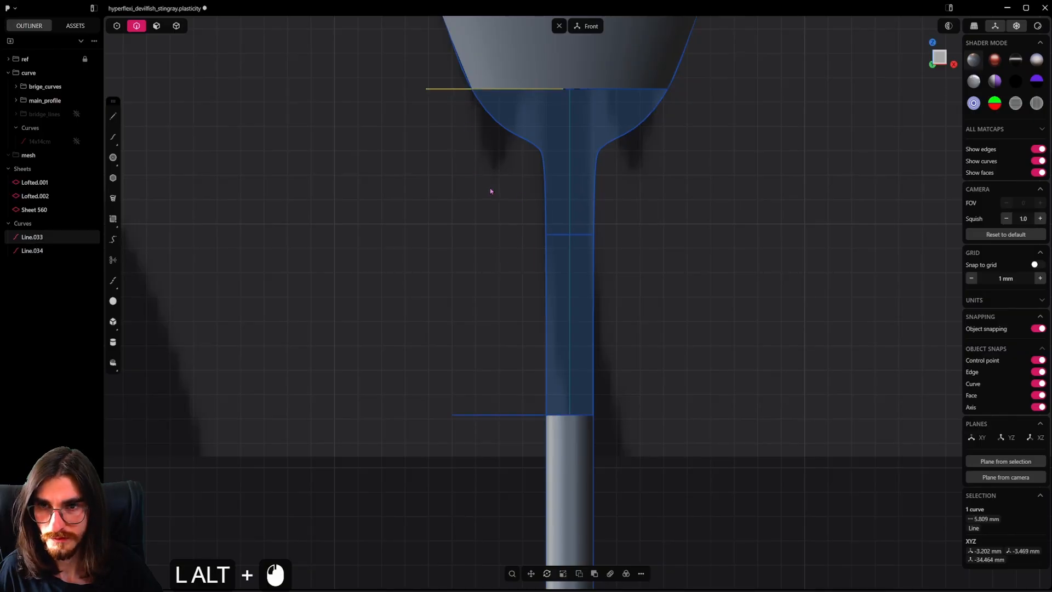
{"action": "key", "text": "alt+shift+c"}
{"action": "left_click", "coordinate": [517, 140], "text": "alt"}
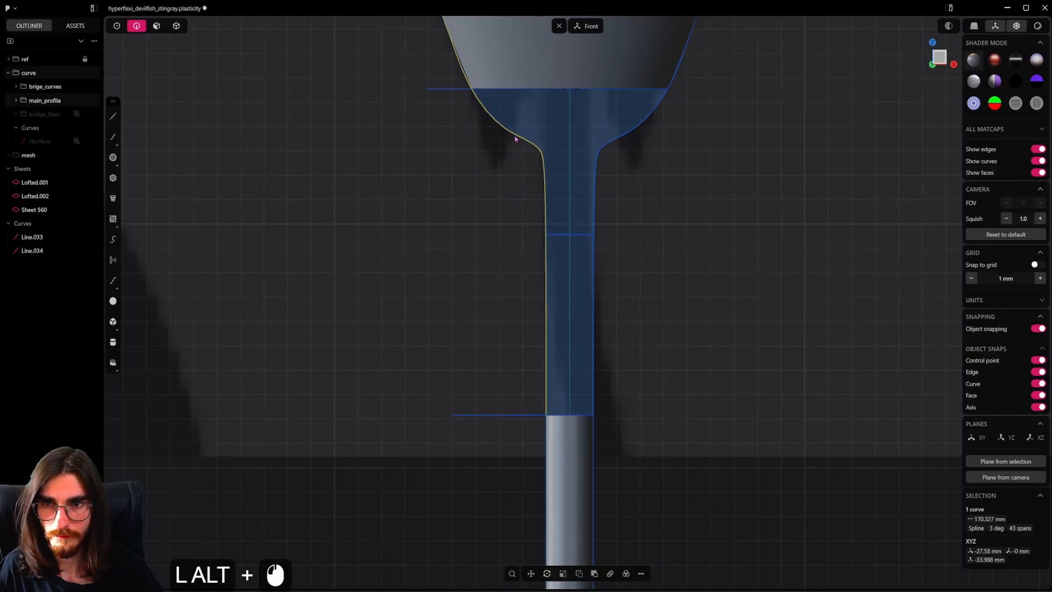
{"action": "key", "text": "alt+shift+c"}
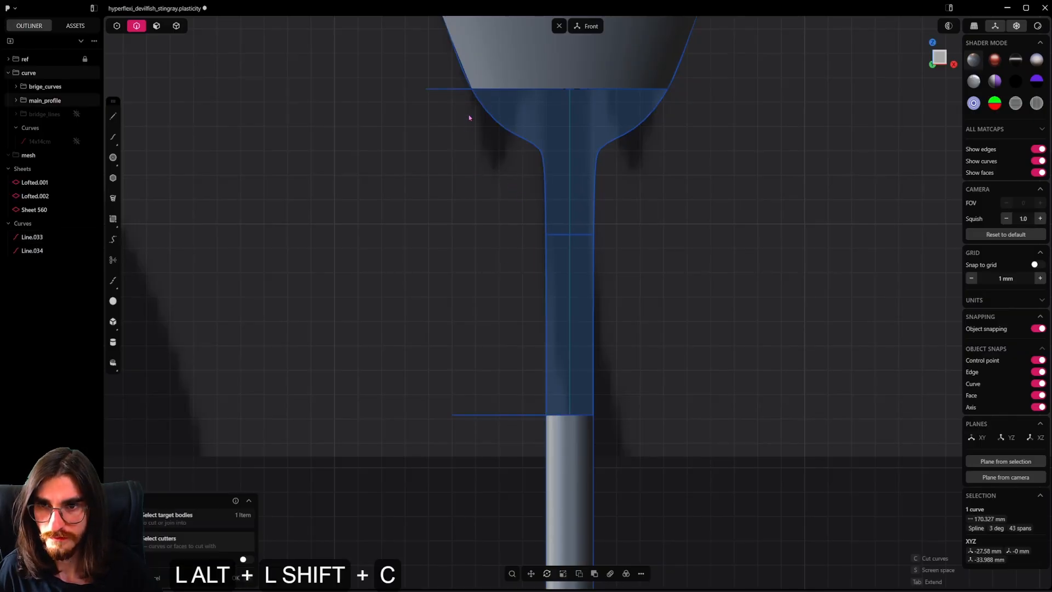
{"action": "left_click", "coordinate": [449, 90], "text": "alt"}
{"action": "left_click", "coordinate": [490, 416], "text": "alt+shift"}
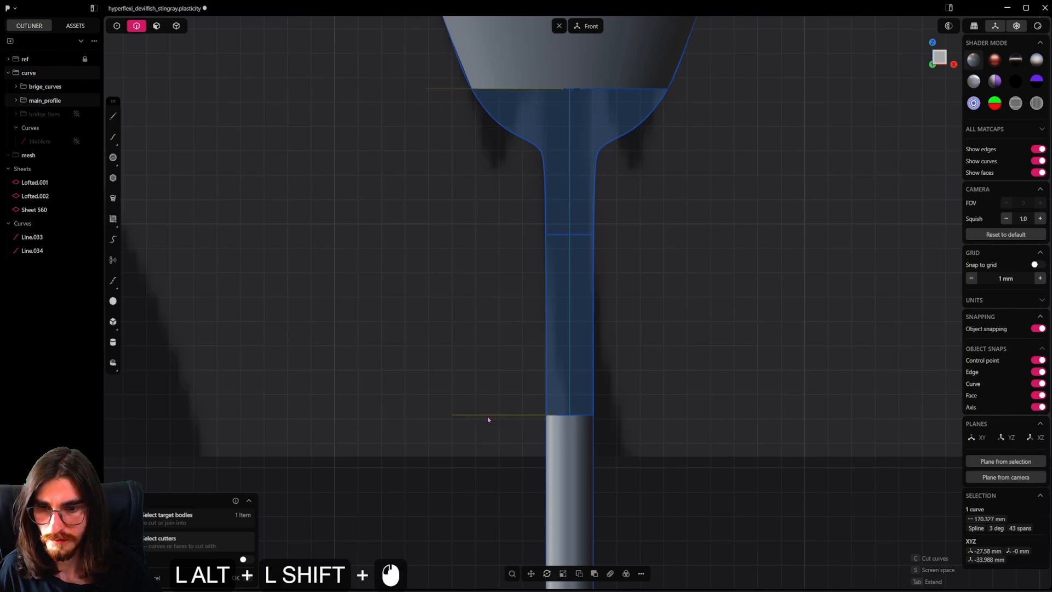
{"action": "left_click", "coordinate": [427, 291], "text": "alt"}
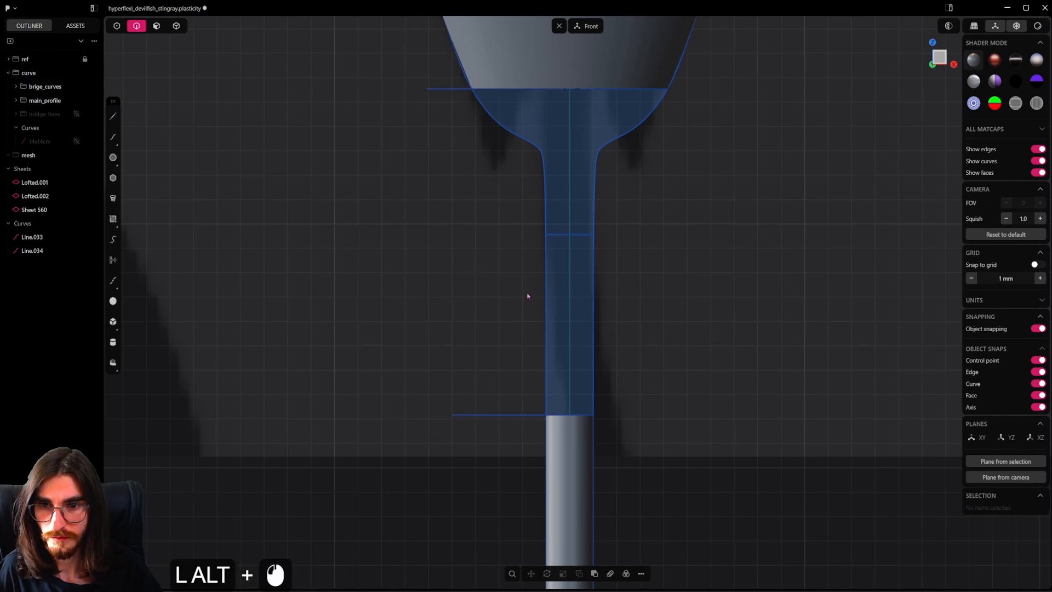
{"action": "left_click", "coordinate": [544, 291], "text": "alt"}
{"action": "scroll", "coordinate": [479, 345], "scroll_direction": "down", "scroll_amount": 2, "text": "alt+shift"}
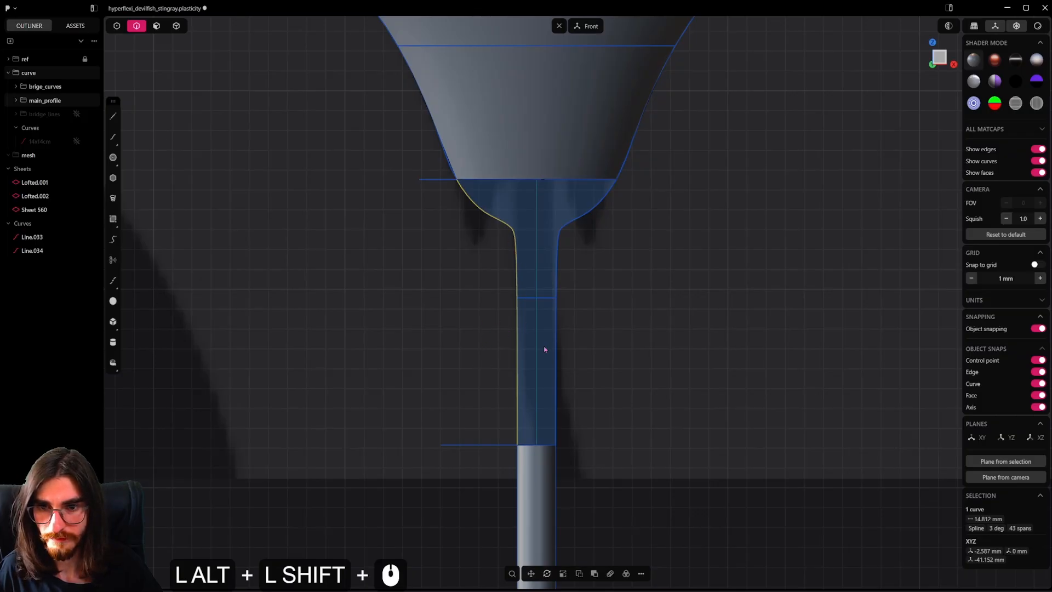
Step: Hide the curve group and delete the two horizontal lines that were used to cut the profile curve
{"action": "left_click", "coordinate": [536, 178]}
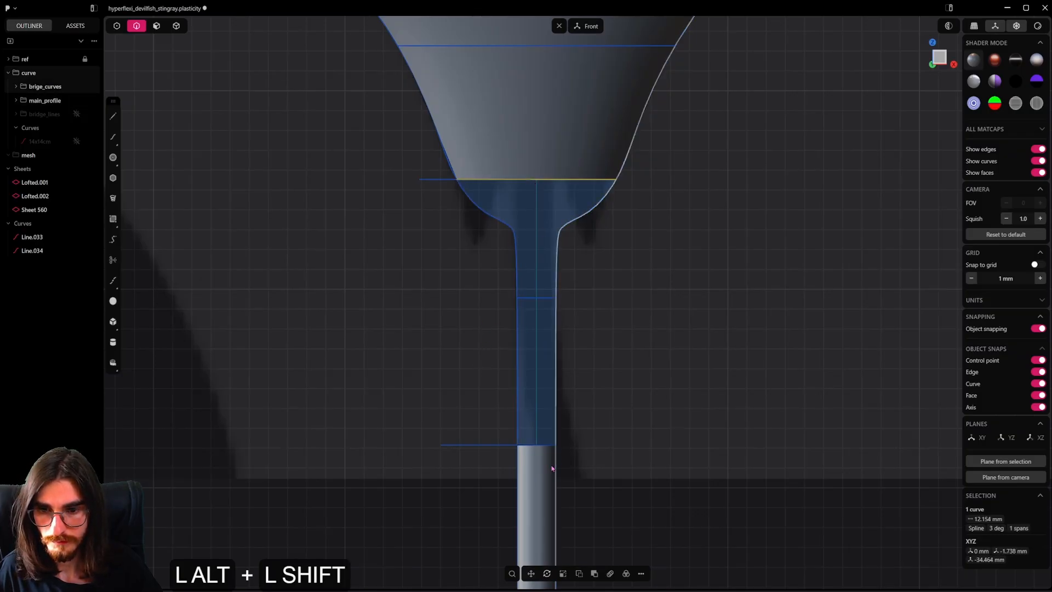
{"action": "left_click", "coordinate": [538, 445], "text": "alt"}
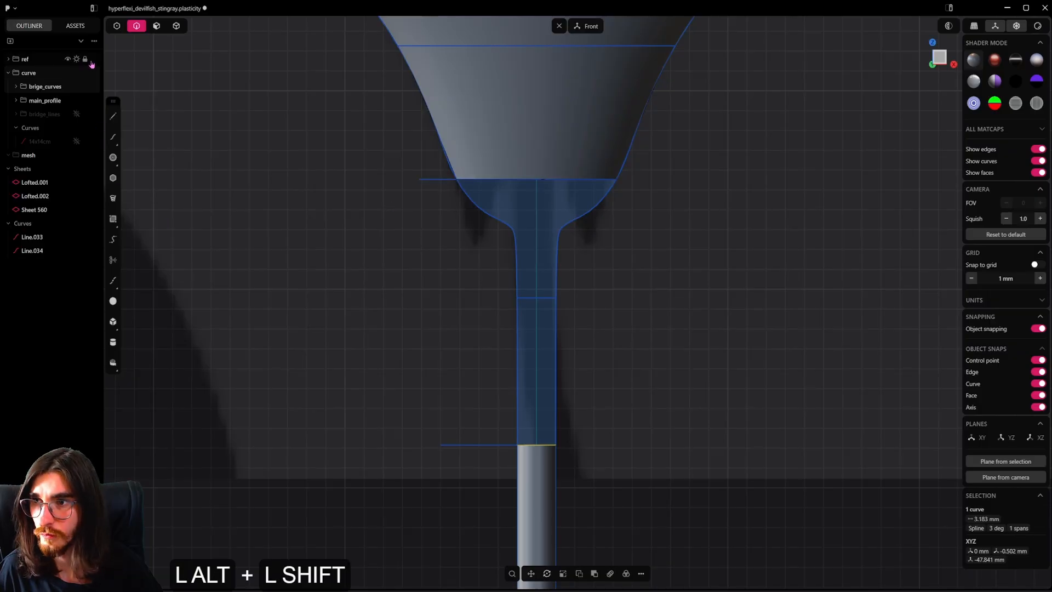
{"action": "left_click", "coordinate": [66, 73], "text": "alt"}
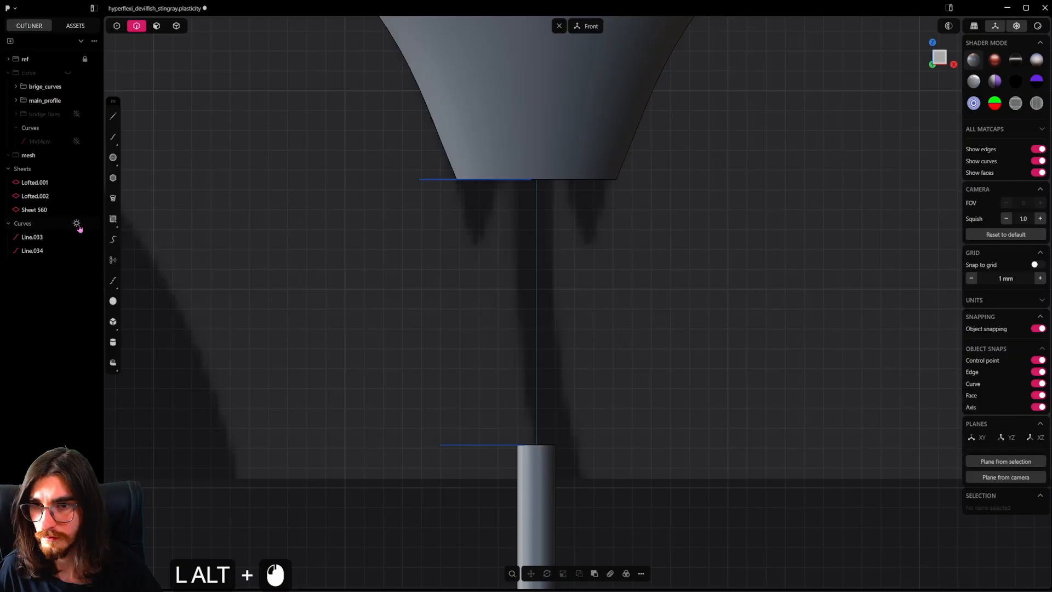
{"action": "left_click", "coordinate": [31, 236], "text": "alt+shift"}
{"action": "left_click", "coordinate": [36, 251], "text": "alt+shift"}
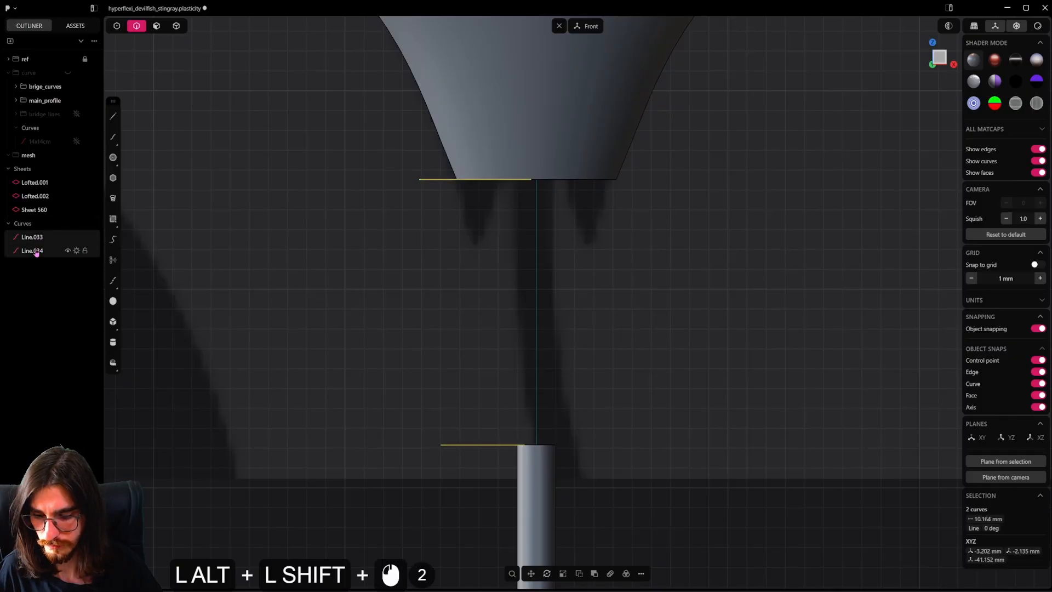
{"action": "key", "text": "alt+x"}
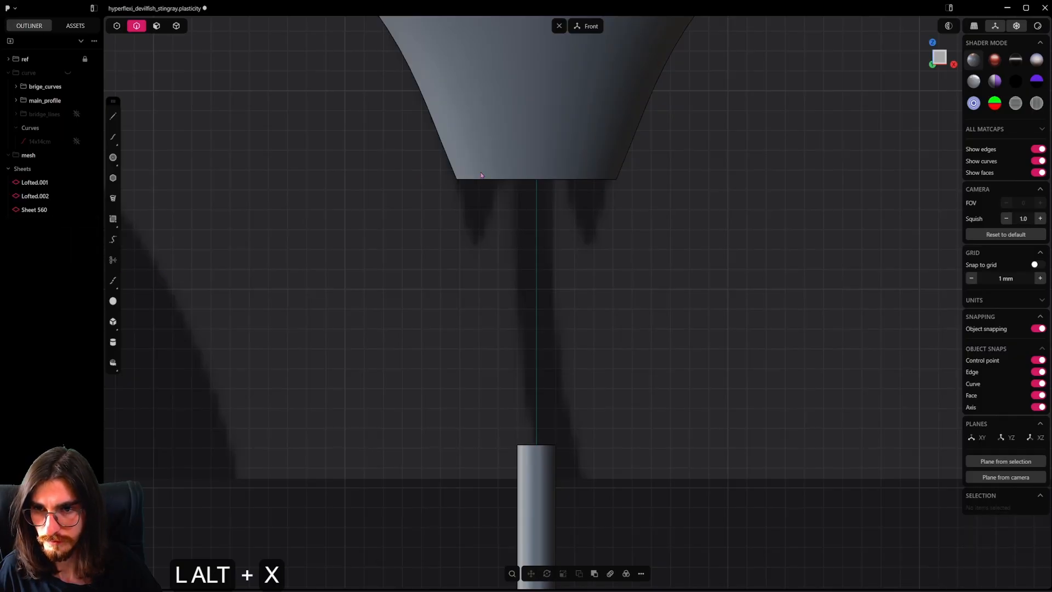
Step: Start a loft from the body's lower edge to the tail's upper edge and inspect its shape from the front and side
{"action": "double_click", "coordinate": [541, 182], "text": "alt"}
{"action": "left_click", "coordinate": [540, 447], "text": "alt+shift"}
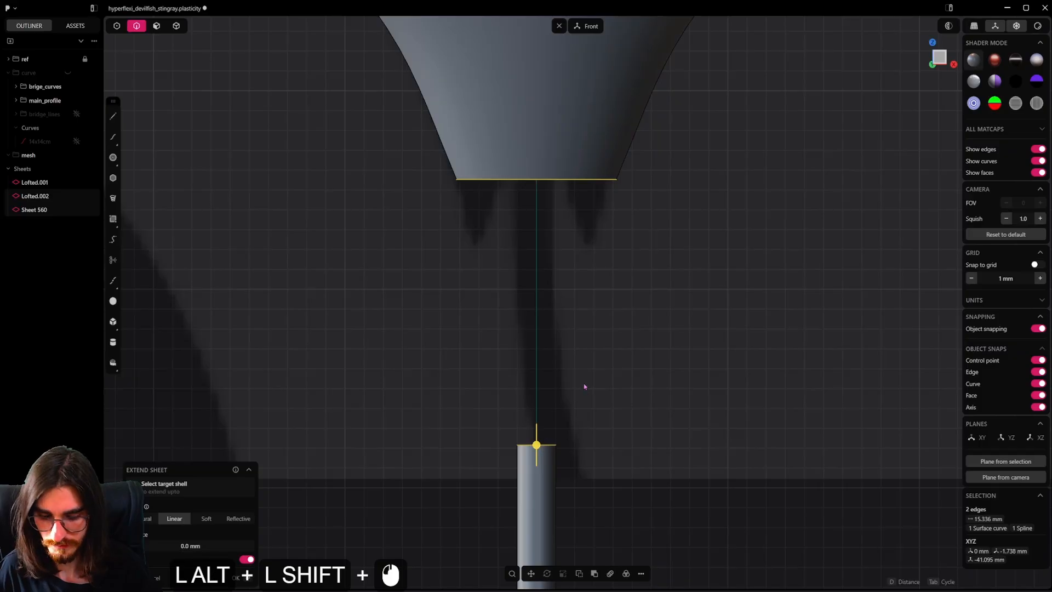
{"action": "key", "text": "alt+l"}
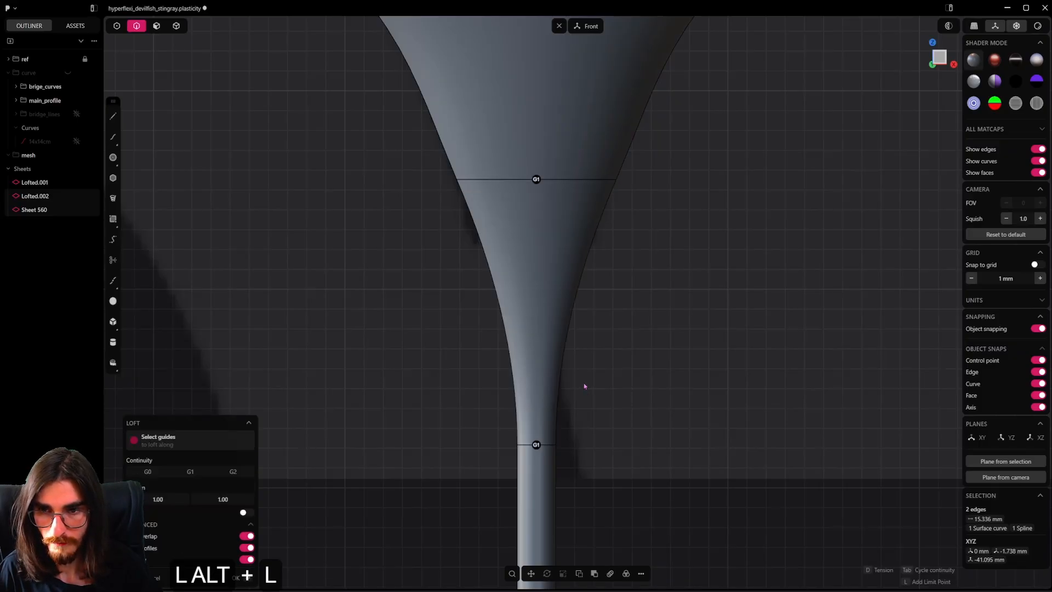
{"action": "scroll", "coordinate": [517, 307], "scroll_direction": "down", "scroll_amount": 20, "text": "alt"}
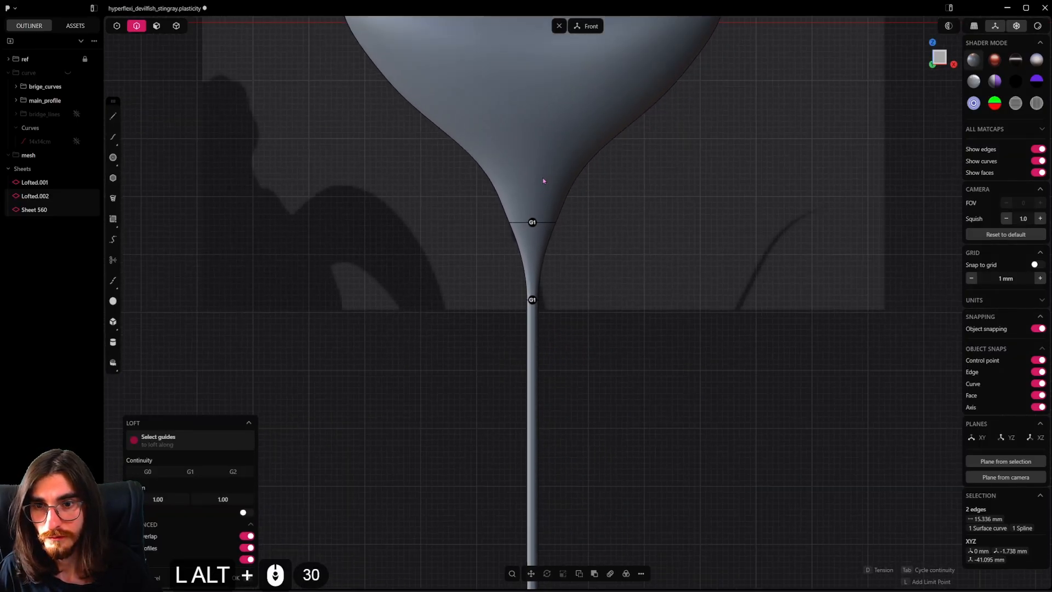
{"action": "middle_click_drag", "start_coordinate": [545, 143], "coordinate": [630, 217], "text": "alt+shift"}
{"action": "scroll", "coordinate": [533, 270], "scroll_direction": "up", "scroll_amount": 20, "text": "alt"}
{"action": "scroll", "coordinate": [545, 279], "scroll_direction": "up", "scroll_amount": 9, "text": "alt"}
{"action": "middle_click_drag", "start_coordinate": [630, 217], "coordinate": [620, 216], "text": "alt+shift"}
{"action": "scroll", "coordinate": [678, 191], "scroll_direction": "down", "scroll_amount": 6, "text": "alt"}
{"action": "middle_click_drag", "start_coordinate": [767, 199], "coordinate": [497, 268], "text": "alt"}
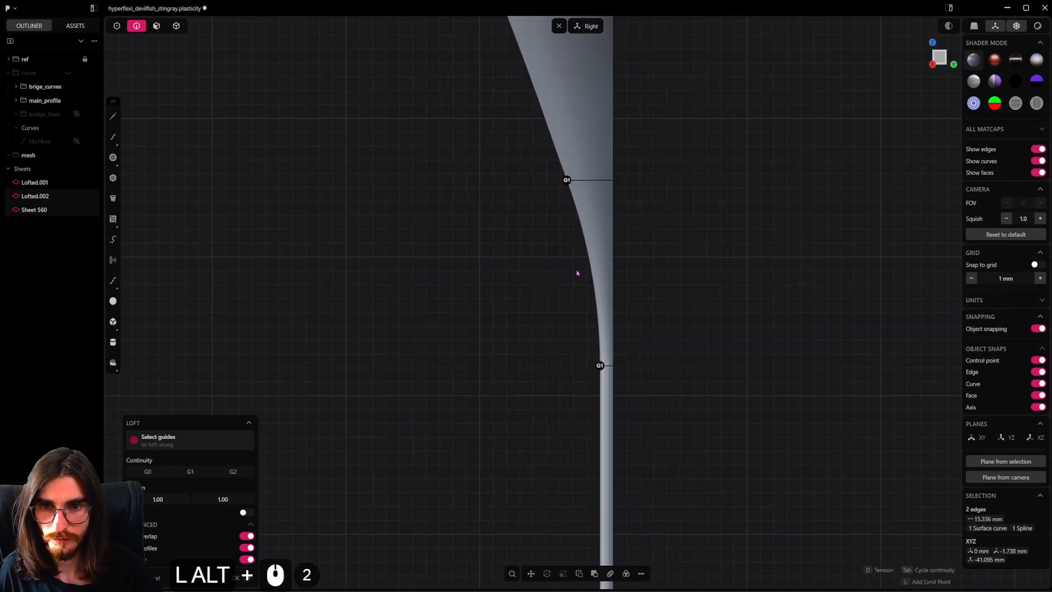
Step: Switch the body-to-tail loft's continuity to G2 at both edges and check it from the front and side
{"action": "middle_click_drag", "start_coordinate": [576, 273], "coordinate": [583, 345], "text": "alt"}
{"action": "scroll", "coordinate": [639, 237], "scroll_direction": "down", "scroll_amount": 20}
{"action": "scroll", "coordinate": [582, 330], "scroll_direction": "down", "scroll_amount": 2}
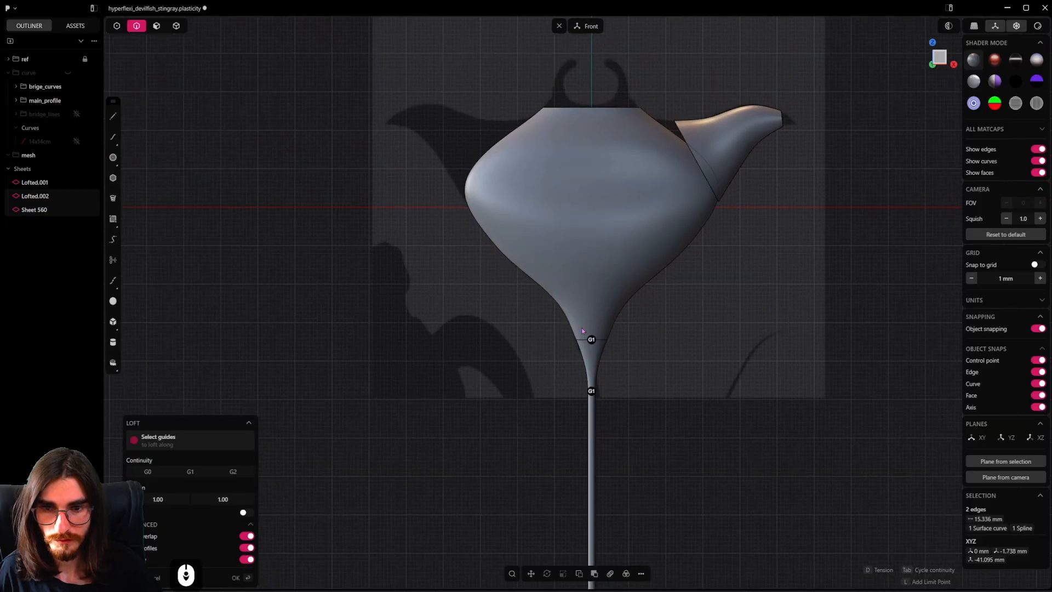
{"action": "scroll", "coordinate": [590, 359], "scroll_direction": "up", "scroll_amount": 20}
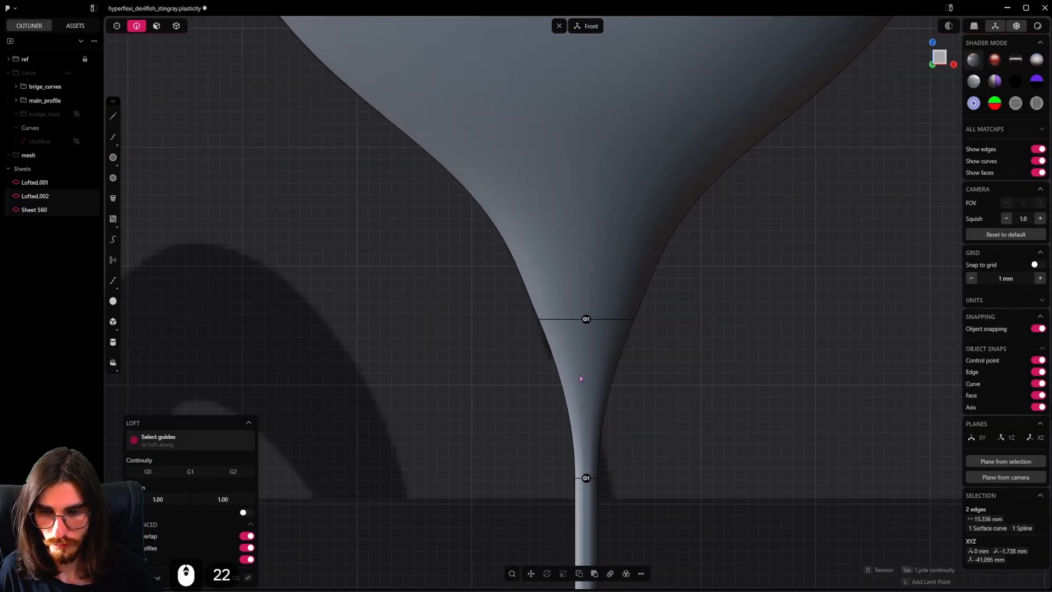
{"action": "key", "text": "Tab"}
{"action": "middle_click_drag", "start_coordinate": [580, 372], "coordinate": [493, 330], "text": "alt"}
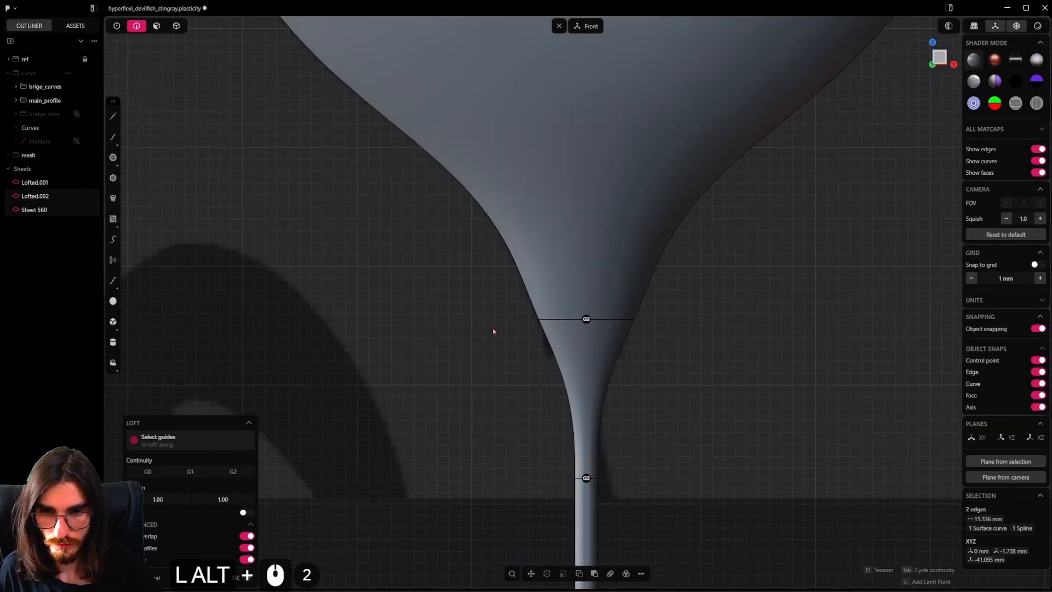
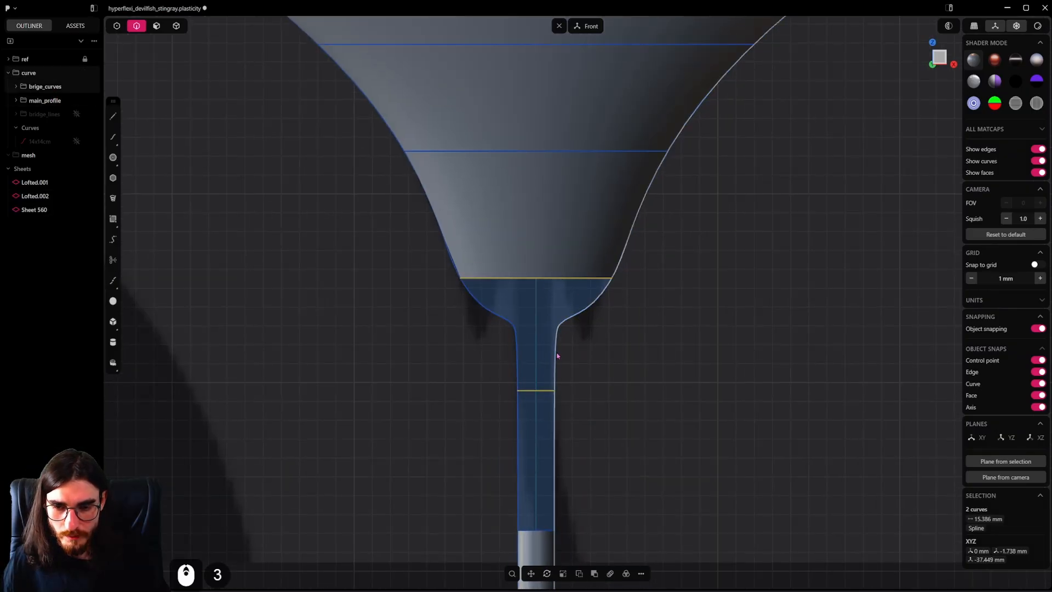
Step: Try lofting the body's lowest cross-section curve to the nearest tail cross-section curve, using the left and right main profile curves as guides
{"action": "double_click", "coordinate": [543, 279]}
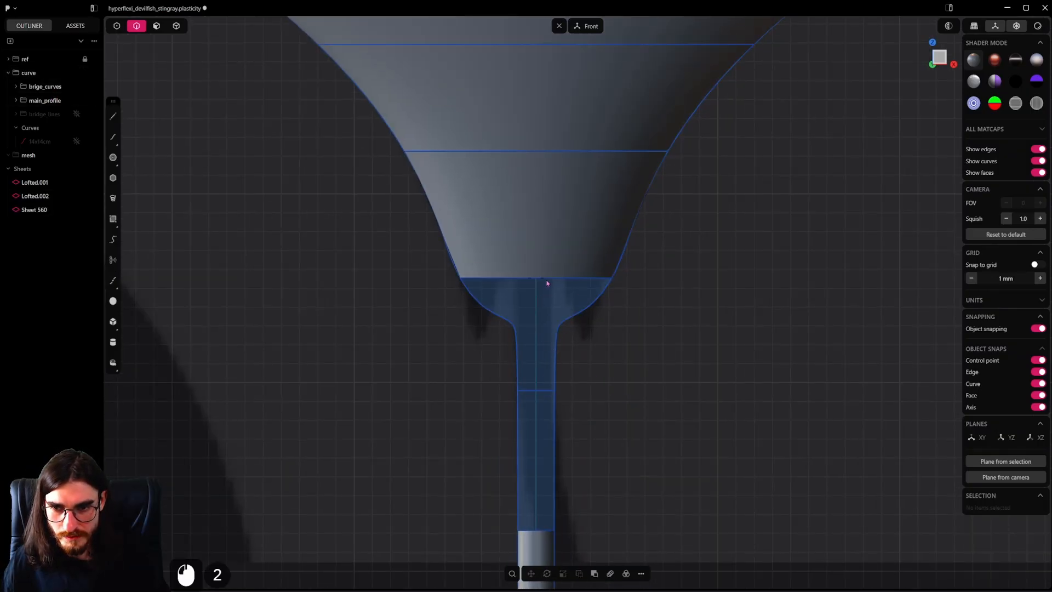
{"action": "left_click", "coordinate": [537, 391], "text": "shift"}
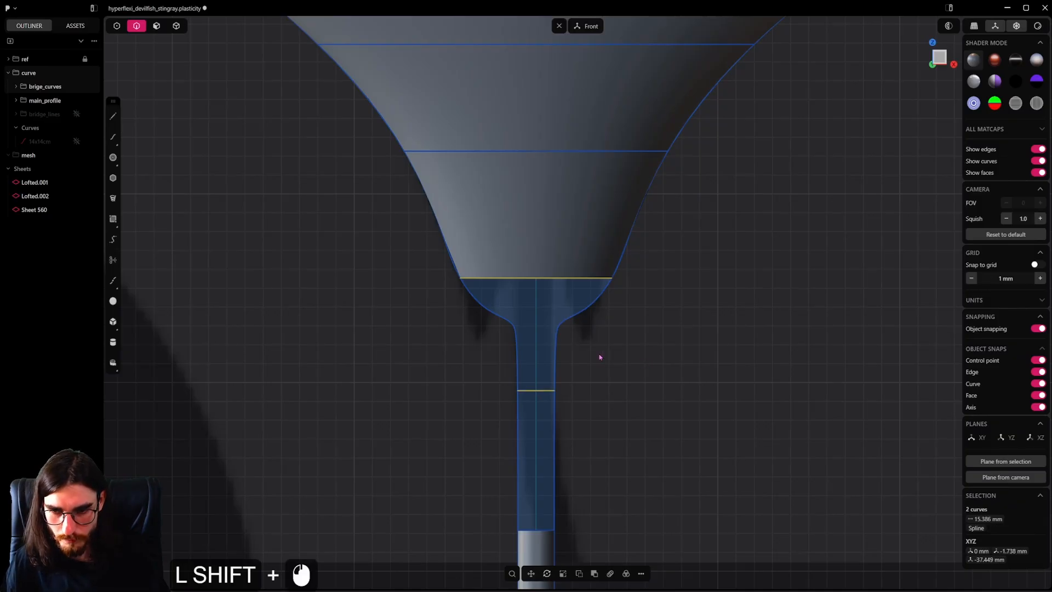
{"action": "key", "text": "l"}
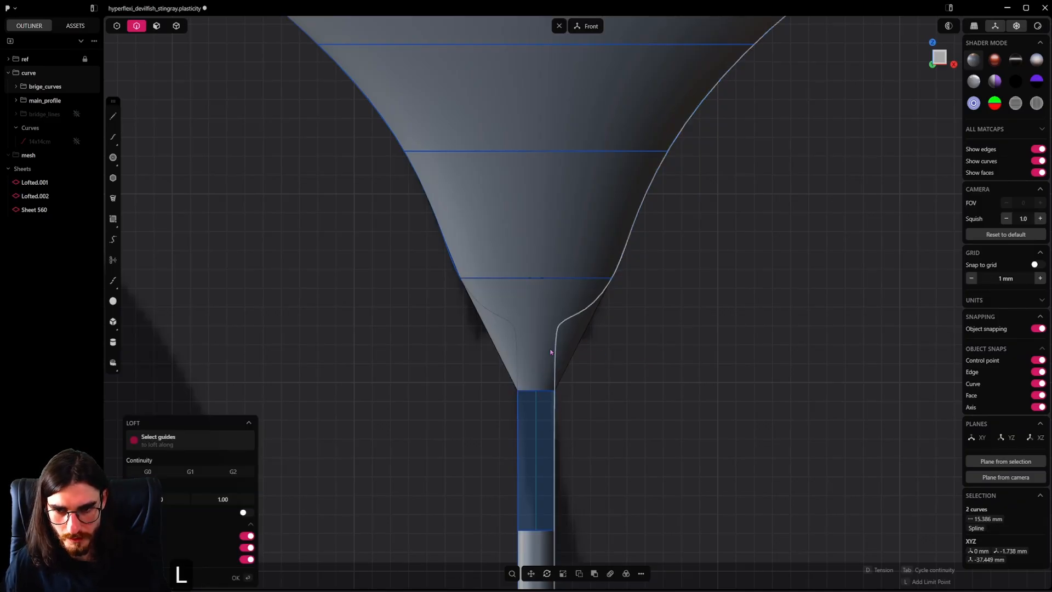
{"action": "mouse_move", "coordinate": [570, 345]}
{"action": "middle_mouse_down"}
{"action": "mouse_move", "coordinate": [561, 335]}
{"action": "mouse_move", "coordinate": [665, 320]}
{"action": "mouse_move", "coordinate": [606, 305]}
{"action": "mouse_move", "coordinate": [611, 328]}
{"action": "mouse_move", "coordinate": [591, 361]}
{"action": "mouse_move", "coordinate": [556, 334]}
{"action": "middle_mouse_up"}
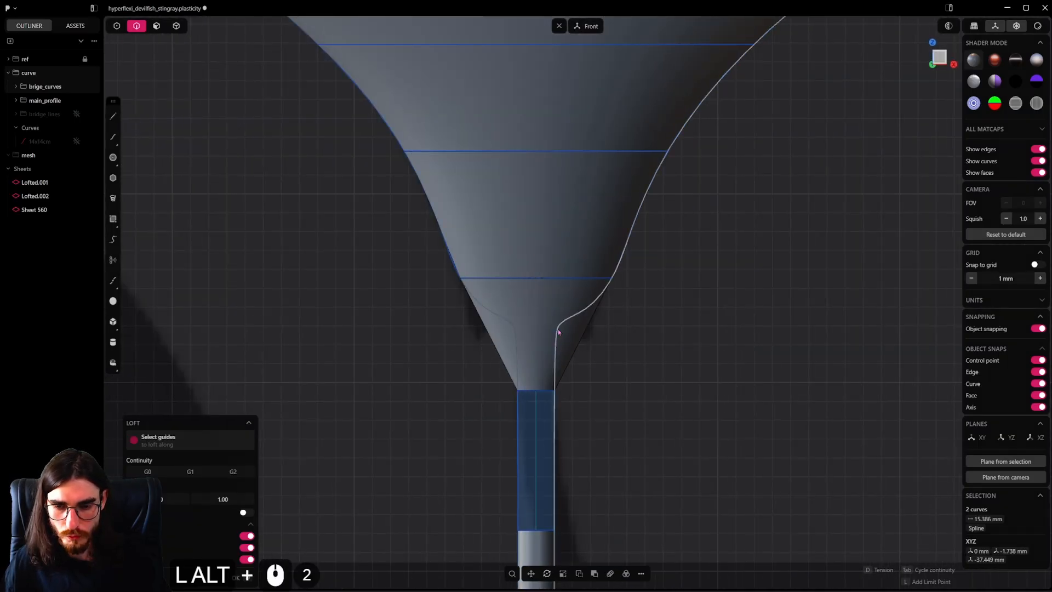
{"action": "left_click", "coordinate": [557, 330]}
{"action": "left_click", "coordinate": [517, 355], "text": "shift"}
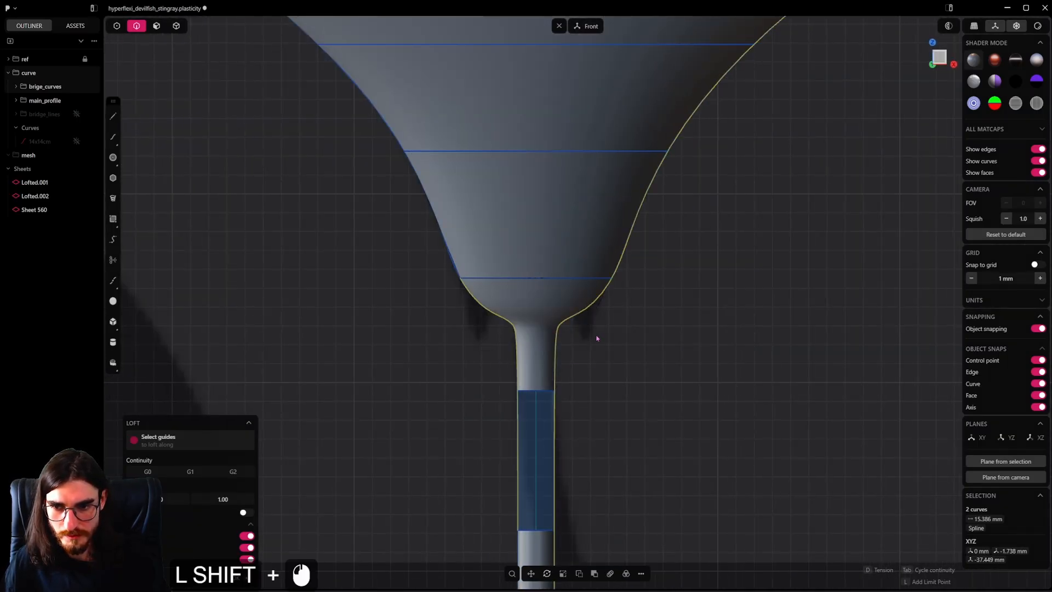
{"action": "scroll", "coordinate": [546, 375], "scroll_direction": "up", "scroll_amount": 2}
{"action": "middle_click_drag", "start_coordinate": [544, 334], "coordinate": [584, 334], "text": "shift"}
{"action": "middle_click_drag", "start_coordinate": [541, 268], "coordinate": [564, 432], "text": "shift"}
{"action": "scroll", "coordinate": [566, 284], "scroll_direction": "up", "scroll_amount": 4}
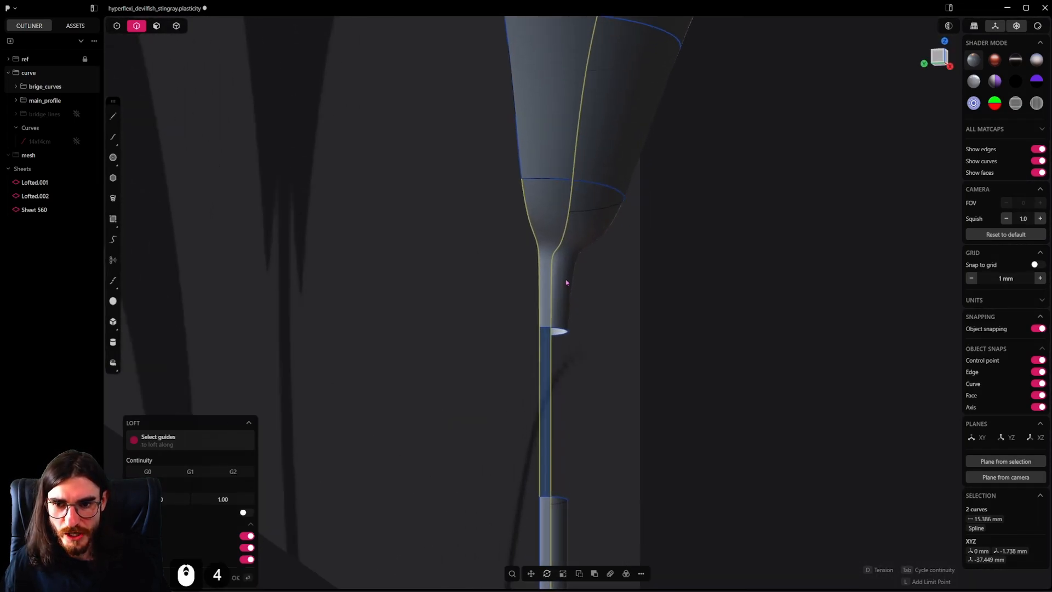
{"action": "middle_click_drag", "start_coordinate": [566, 285], "coordinate": [537, 343], "text": "shift"}
{"action": "scroll", "coordinate": [543, 343], "scroll_direction": "up", "scroll_amount": 2}
{"action": "right_click", "coordinate": [537, 342]}
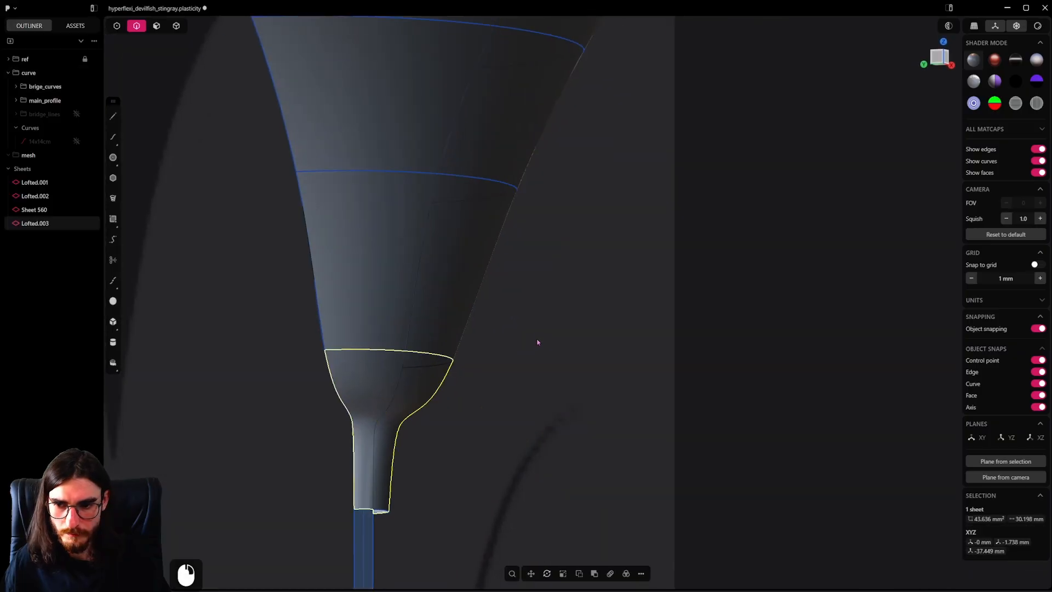
Step: Inspect the guided transition surface between body and tail, and remove it
{"action": "scroll", "coordinate": [538, 343], "scroll_direction": "down", "scroll_amount": 5}
{"action": "middle_click_drag", "start_coordinate": [472, 365], "coordinate": [535, 352], "text": "shift"}
{"action": "scroll", "coordinate": [210, 93], "scroll_direction": "down", "scroll_amount": 3}
{"action": "key", "text": "4"}
{"action": "scroll", "coordinate": [501, 337], "scroll_direction": "down", "scroll_amount": 20}
{"action": "scroll", "coordinate": [523, 341], "scroll_direction": "up", "scroll_amount": 20}
{"action": "scroll", "coordinate": [524, 343], "scroll_direction": "down", "scroll_amount": 7}
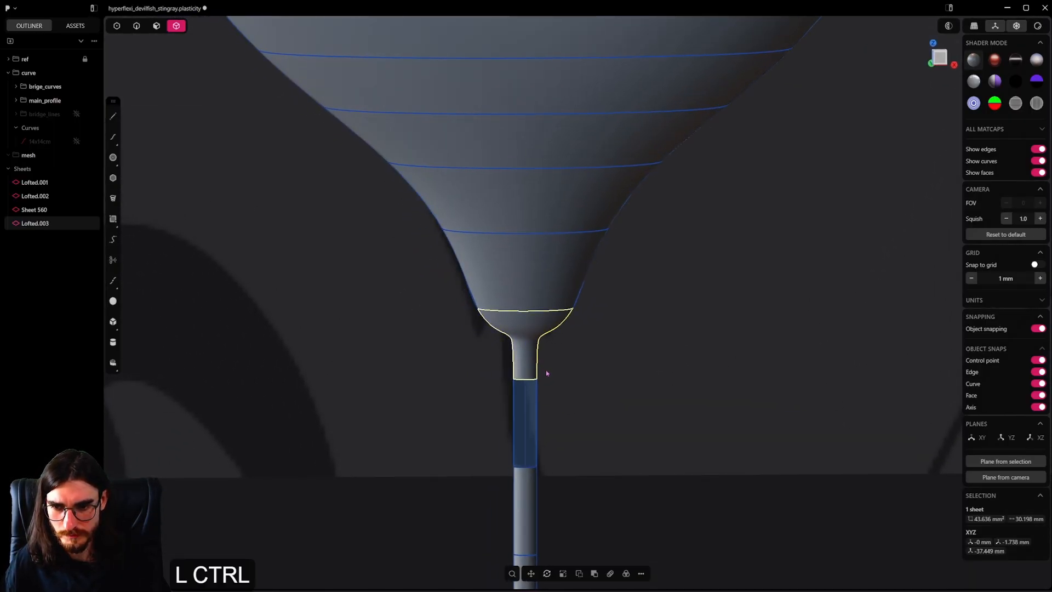
{"action": "key", "text": "ctrl+z"}
{"action": "key", "text": "x"}
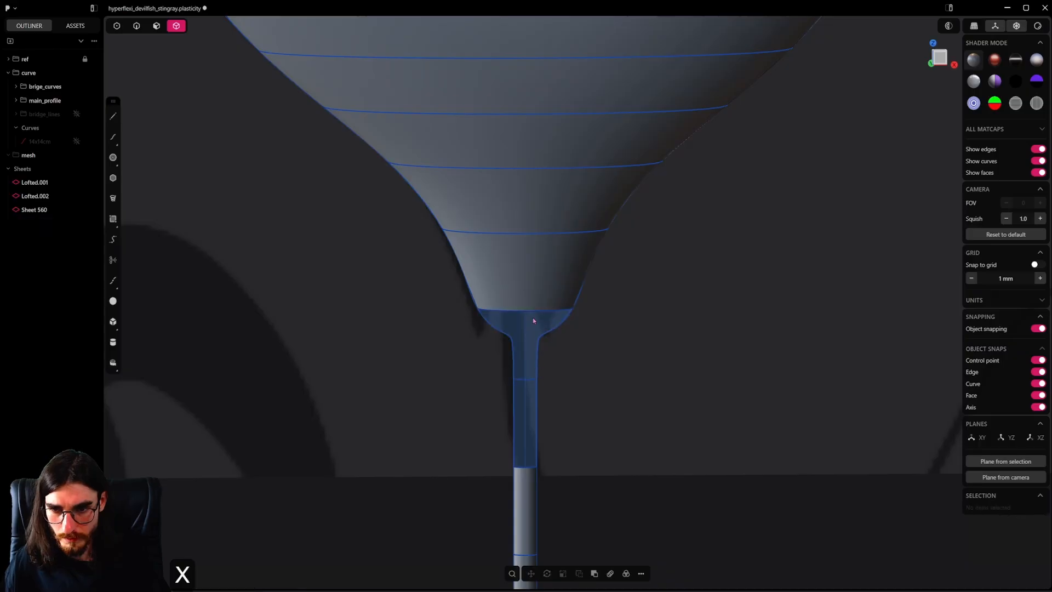
Step: Hide the curve group and loft the body's lower edge to the tail's upper edge with G2 continuity
{"action": "left_click", "coordinate": [149, 28]}
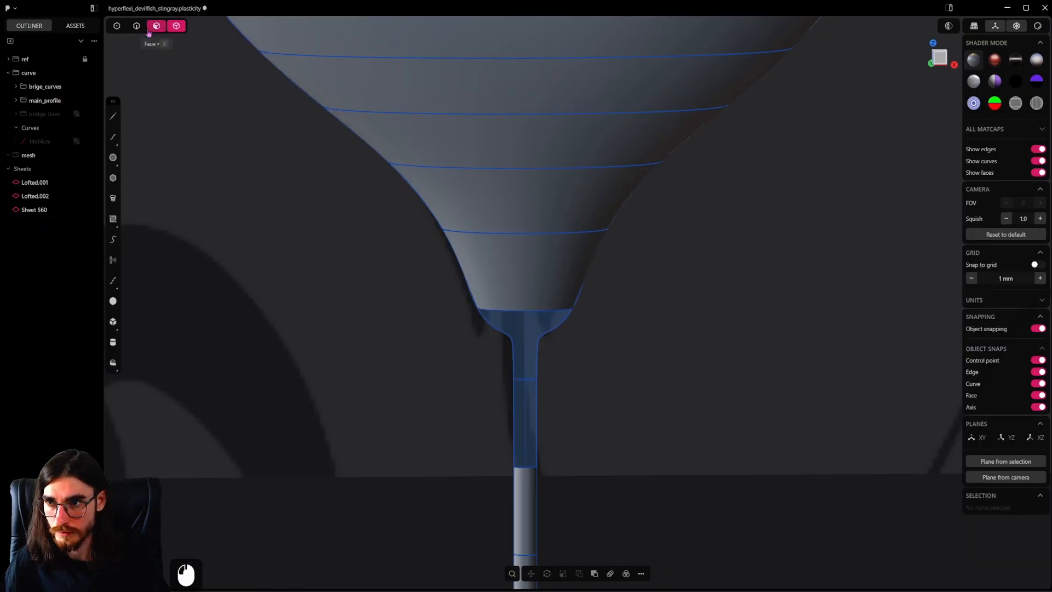
{"action": "left_click", "coordinate": [138, 33]}
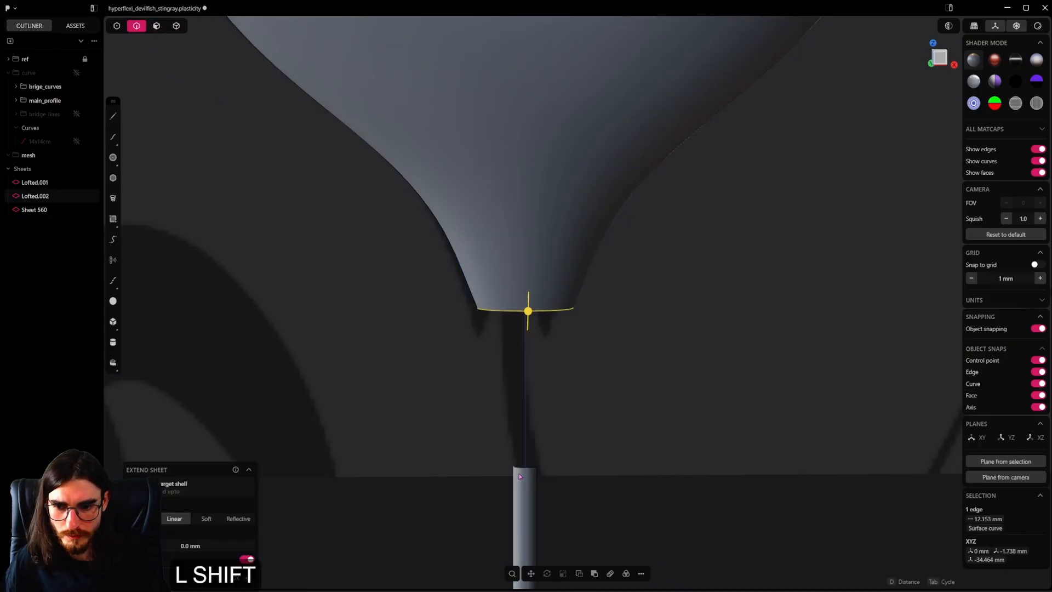
{"action": "left_click", "coordinate": [521, 472], "text": "shift"}
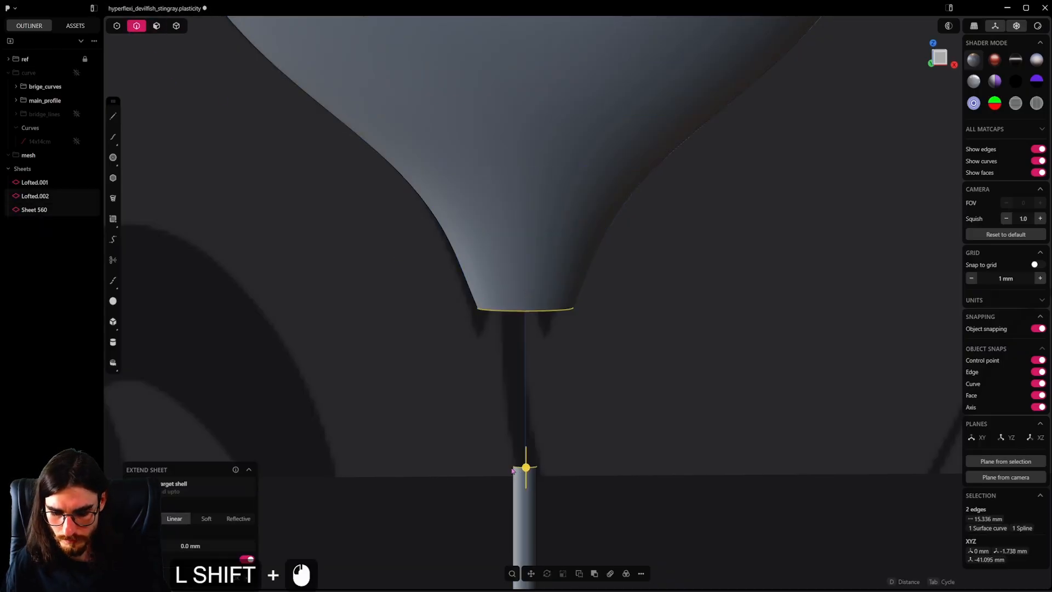
{"action": "key", "text": "l"}
{"action": "middle_click_drag", "start_coordinate": [510, 439], "coordinate": [367, 396]}
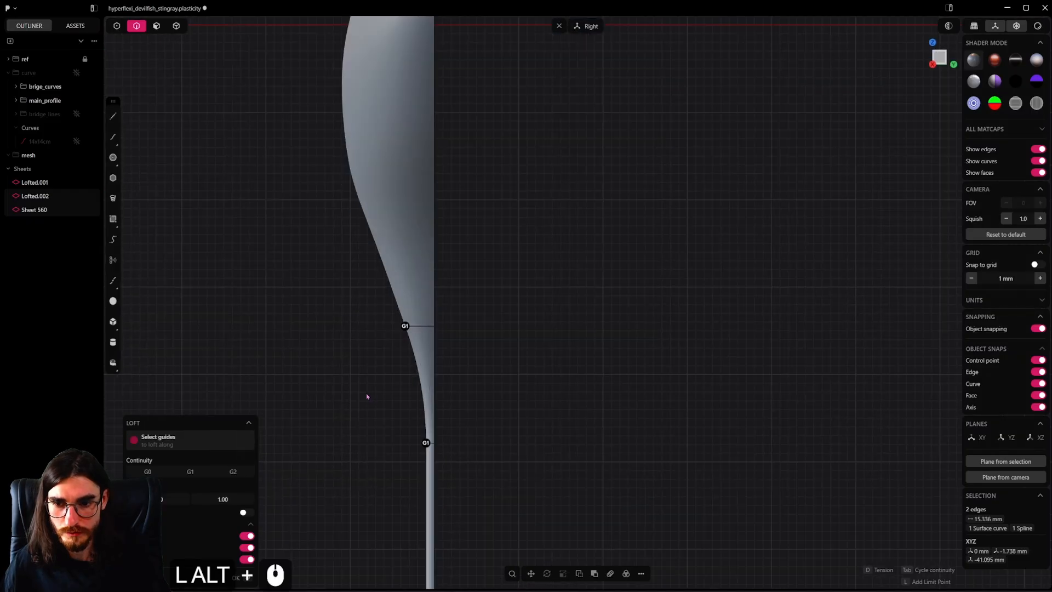
{"action": "key", "text": "Tab"}
{"action": "middle_click_drag", "start_coordinate": [438, 381], "coordinate": [553, 377], "text": "alt"}
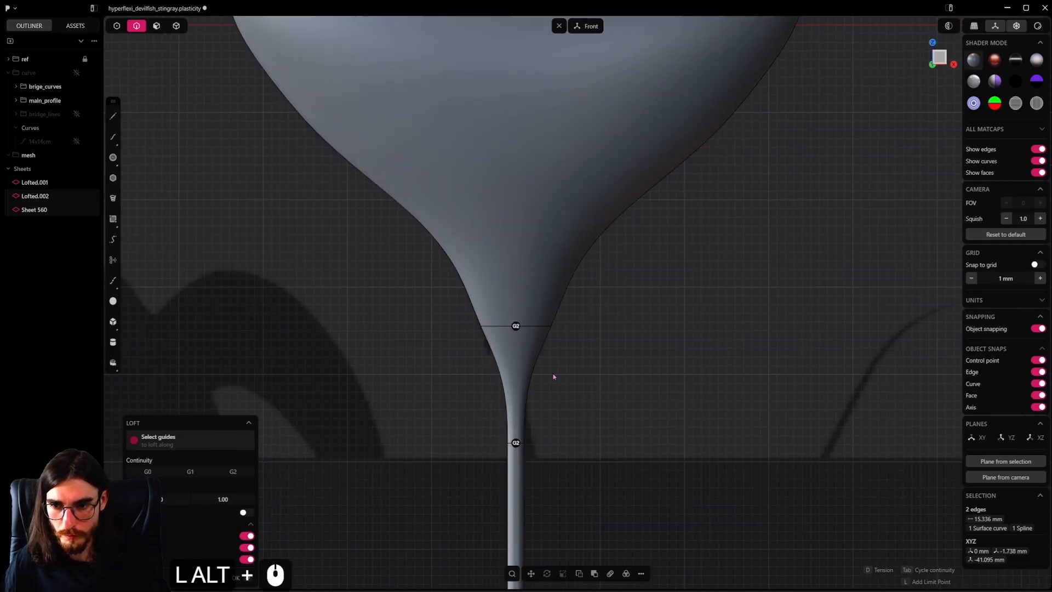
{"action": "scroll", "coordinate": [542, 377], "scroll_direction": "up", "scroll_amount": 5}
{"action": "left_click", "coordinate": [534, 377]}
{"action": "scroll", "coordinate": [534, 377], "scroll_direction": "down", "scroll_amount": 13}
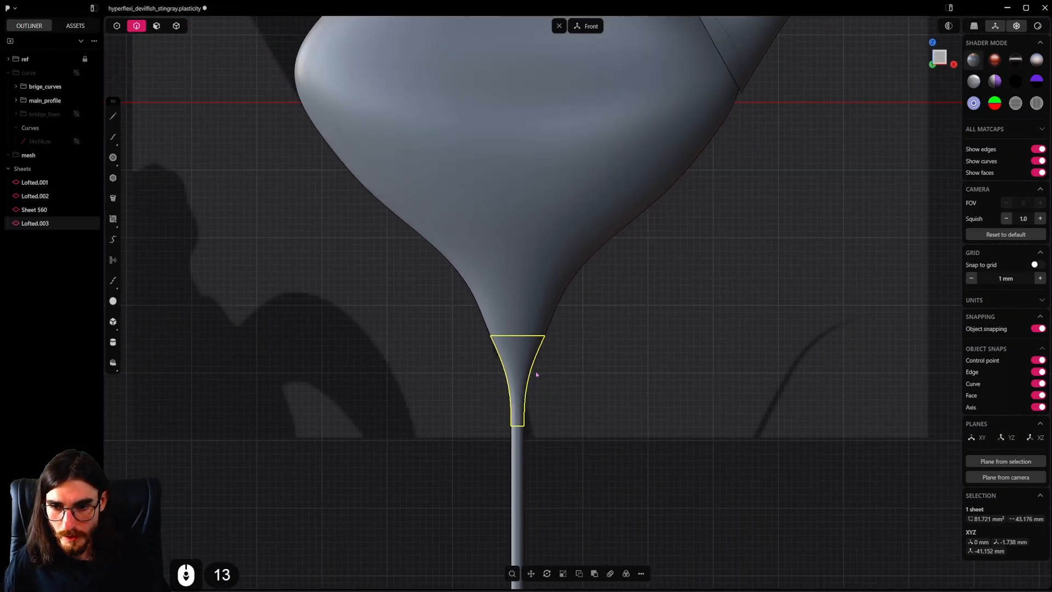
Step: Join the body, transition and tail sheets into one sheet and save the file
{"action": "left_click", "coordinate": [176, 26]}
{"action": "left_click", "coordinate": [537, 234]}
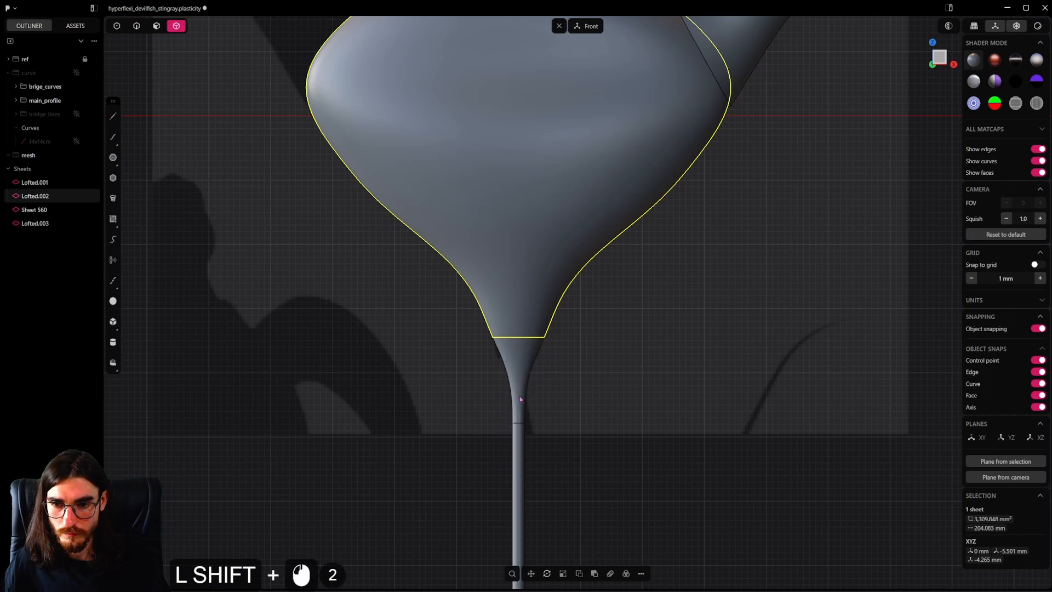
{"action": "left_click", "coordinate": [521, 383], "text": "shift"}
{"action": "left_click", "coordinate": [527, 455], "text": "shift"}
{"action": "scroll", "coordinate": [568, 265], "scroll_direction": "down", "scroll_amount": 4}
{"action": "middle_click_drag", "start_coordinate": [568, 265], "coordinate": [563, 328], "text": "shift"}
{"action": "key", "text": "Escape"}
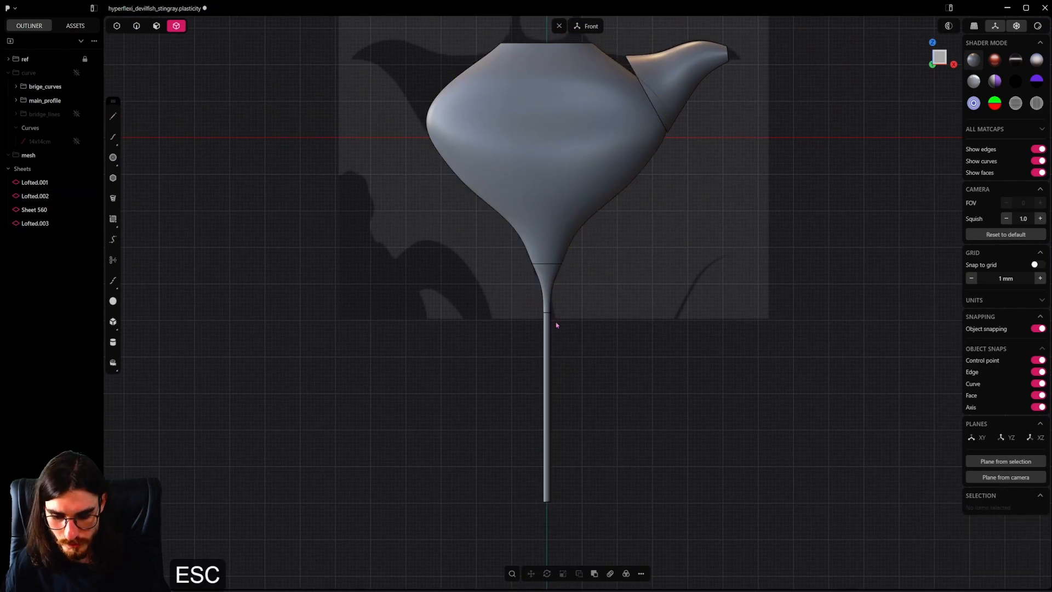
{"action": "left_click_drag", "start_coordinate": [631, 247], "coordinate": [527, 348]}
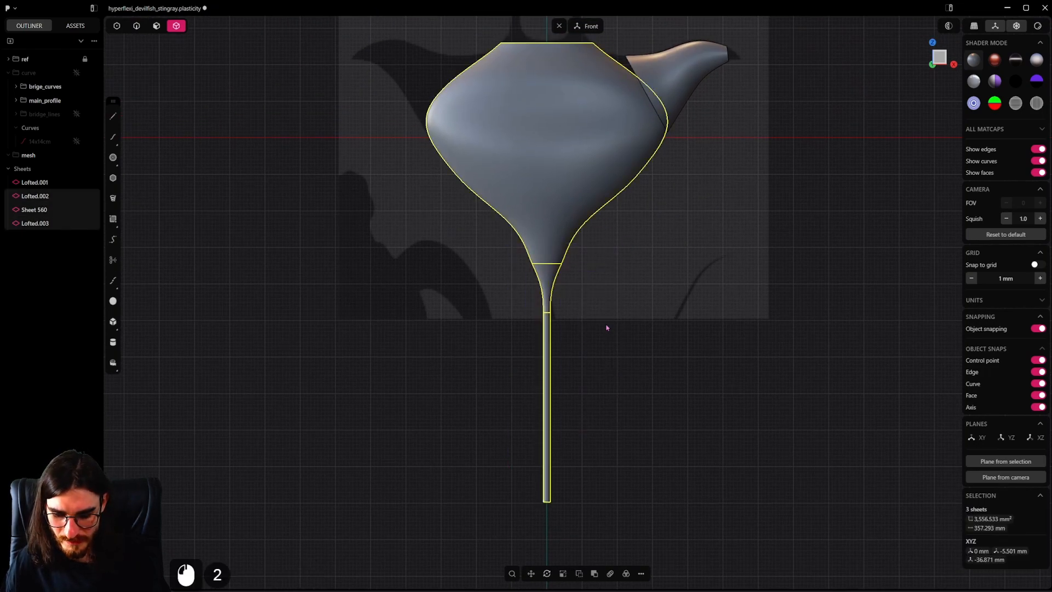
{"action": "key", "text": "j"}
{"action": "key", "text": "ctrl+s"}
Step: Show the curve group and examine the tail's open lower edge and the profile curves around the tip
{"action": "scroll", "coordinate": [547, 258], "scroll_direction": "down", "scroll_amount": 2}
{"action": "middle_click_drag", "start_coordinate": [547, 258], "coordinate": [558, 317], "text": "shift"}
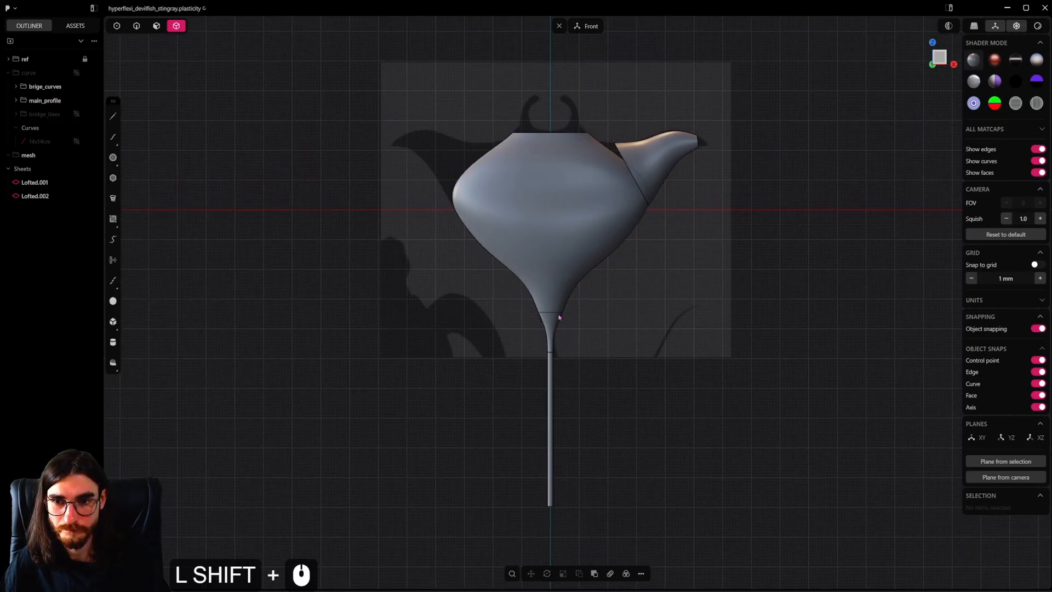
{"action": "middle_click_drag", "start_coordinate": [585, 380], "coordinate": [578, 250], "text": "shift"}
{"action": "scroll", "coordinate": [527, 176], "scroll_direction": "up", "scroll_amount": 3}
{"action": "middle_click_drag", "start_coordinate": [532, 66], "coordinate": [615, 312], "text": "shift"}
{"action": "middle_click_drag", "start_coordinate": [537, 349], "coordinate": [551, 239], "text": "shift"}
{"action": "middle_click_drag", "start_coordinate": [550, 239], "coordinate": [587, 190], "text": "alt"}
{"action": "key", "text": "2"}
{"action": "scroll", "coordinate": [556, 371], "scroll_direction": "up", "scroll_amount": 3}
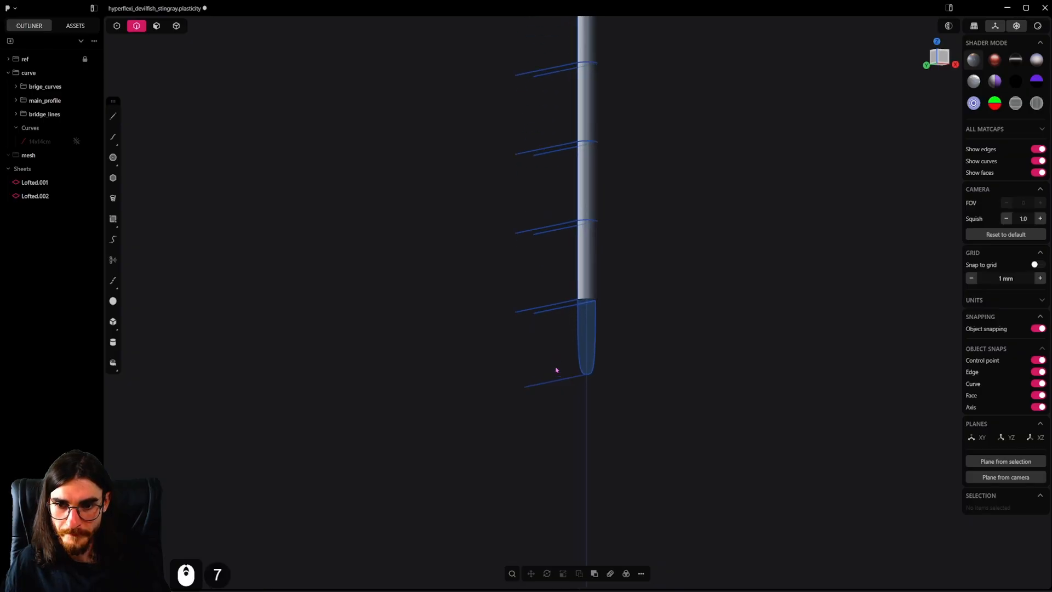
{"action": "scroll", "coordinate": [556, 370], "scroll_direction": "up", "scroll_amount": 10}
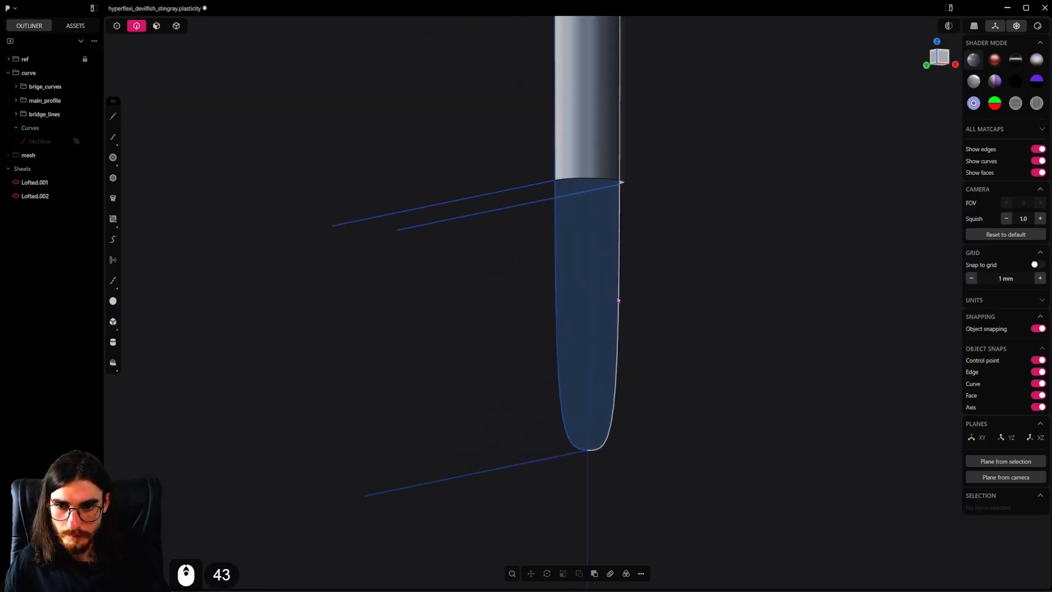
{"action": "left_click", "coordinate": [591, 161]}
{"action": "double_click", "coordinate": [549, 340]}
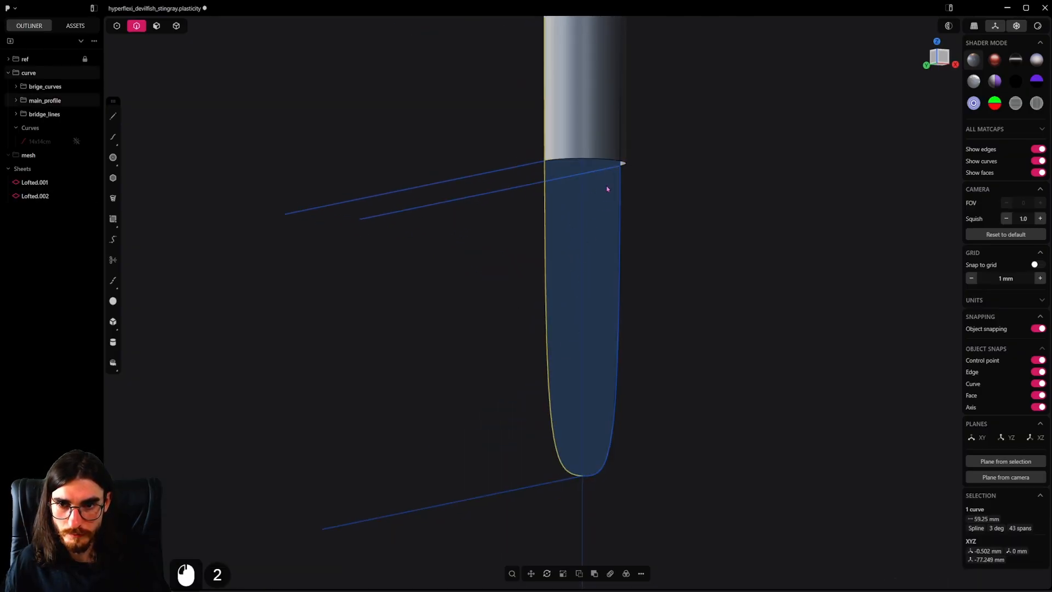
{"action": "left_click", "coordinate": [601, 160]}
{"action": "middle_click_drag", "start_coordinate": [609, 189], "coordinate": [625, 235], "text": "alt"}
Step: Duplicate the construction line at the tail tip and snap the copy's end onto the profile curve, 0.63 mm sideways and 0.4 mm up
{"action": "middle_click_drag", "start_coordinate": [638, 440], "coordinate": [435, 443], "text": "shift"}
{"action": "scroll", "coordinate": [649, 394], "scroll_direction": "up", "scroll_amount": 4}
{"action": "key", "text": "Escape"}
{"action": "left_click", "coordinate": [600, 445]}
{"action": "middle_click_drag", "start_coordinate": [634, 434], "coordinate": [575, 435], "text": "shift"}
{"action": "scroll", "coordinate": [576, 435], "scroll_direction": "down", "scroll_amount": 5}
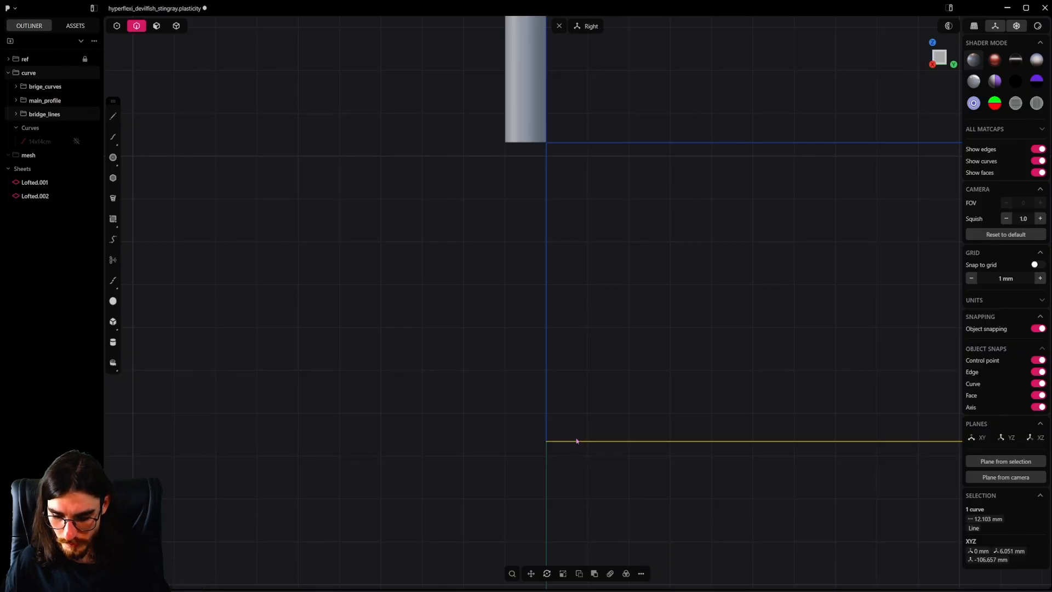
{"action": "key", "text": "g"}
{"action": "key", "text": "v"}
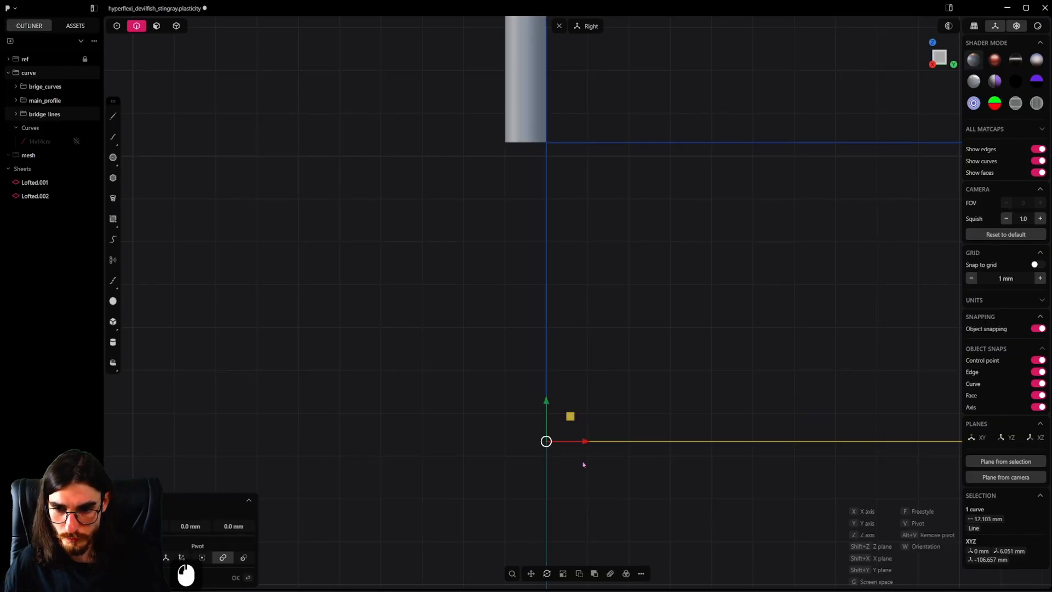
{"action": "key", "text": "shift+d"}
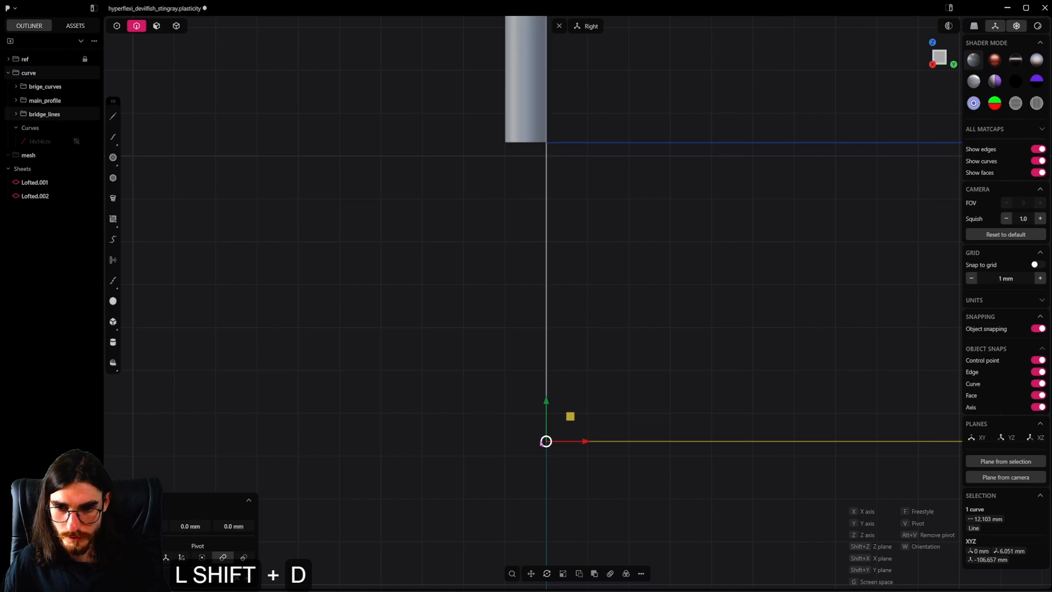
{"action": "middle_click_drag", "start_coordinate": [479, 448], "coordinate": [594, 449], "text": "alt"}
{"action": "key", "text": "g"}
{"action": "key", "text": "g"}
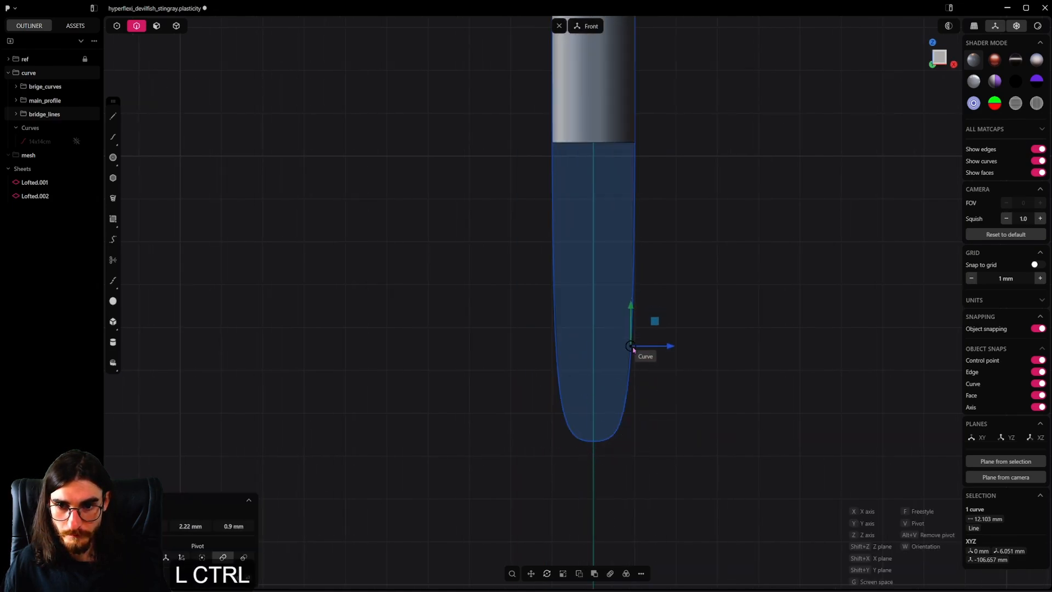
{"action": "left_click", "coordinate": [619, 427], "text": "ctrl"}
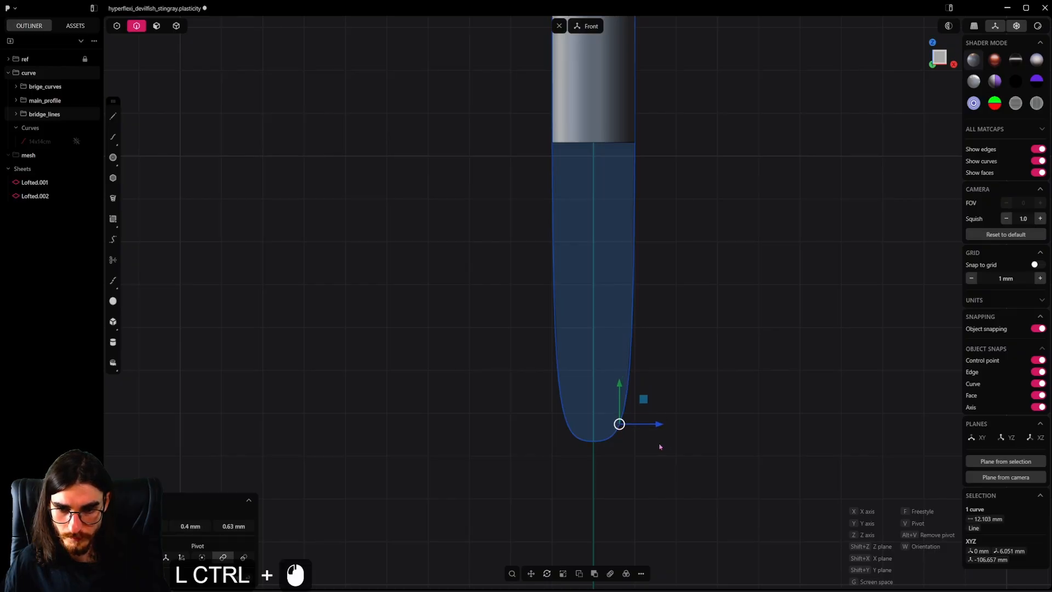
Step: Mirror the copied tip line across the model's centre plane onto the opposite side of the tail profile
{"action": "key", "text": "alt+x"}
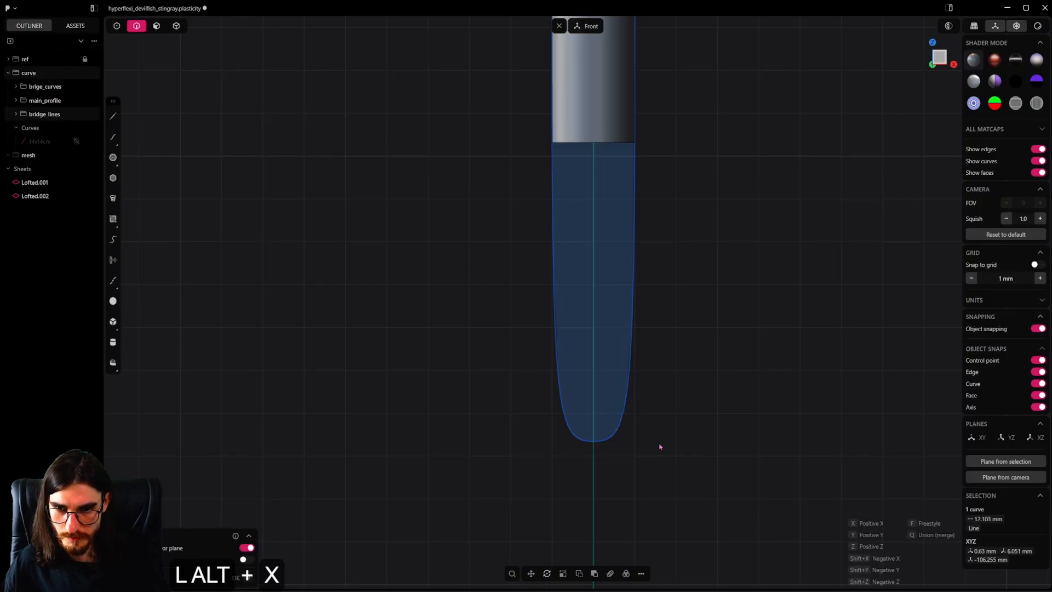
{"action": "scroll", "coordinate": [654, 434], "scroll_direction": "down", "scroll_amount": 5}
{"action": "middle_click_drag", "start_coordinate": [624, 300], "coordinate": [612, 575], "text": "shift"}
{"action": "scroll", "coordinate": [606, 324], "scroll_direction": "down", "scroll_amount": 1}
{"action": "left_click", "coordinate": [605, 246]}
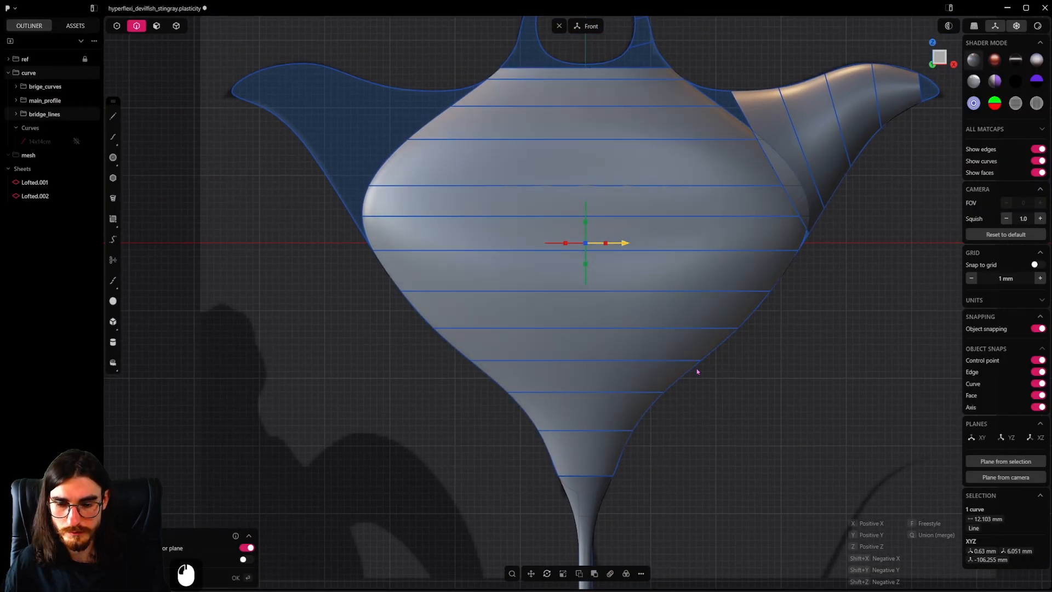
{"action": "left_click", "coordinate": [723, 378]}
Step: Bridge the inner endpoints of the two mirrored tip lines with G2 continuity at both ends
{"action": "middle_click_drag", "start_coordinate": [718, 376], "coordinate": [578, 429], "text": "shift"}
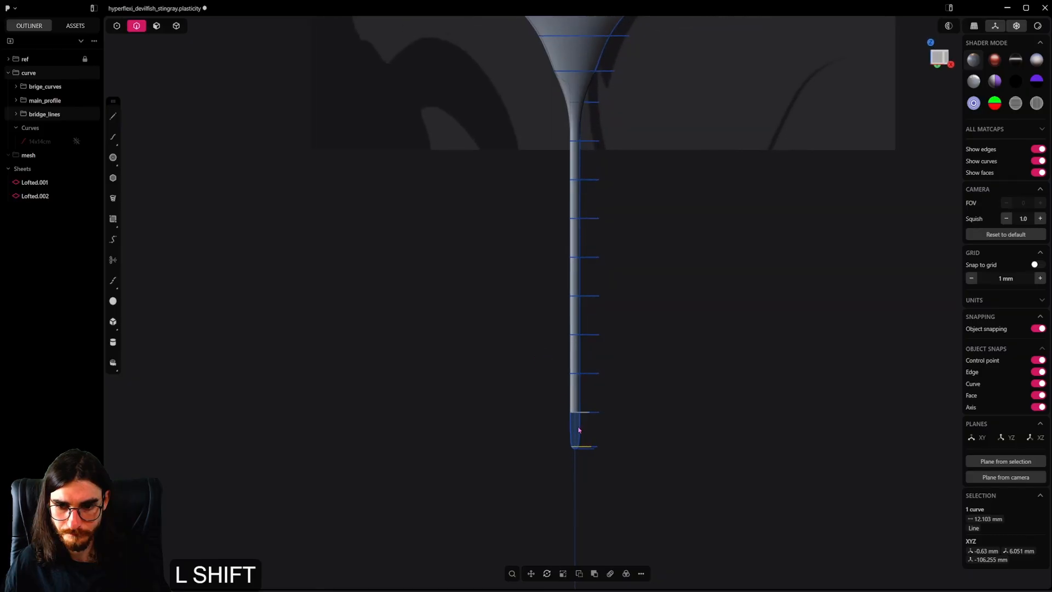
{"action": "scroll", "coordinate": [598, 376], "scroll_direction": "up", "scroll_amount": 20}
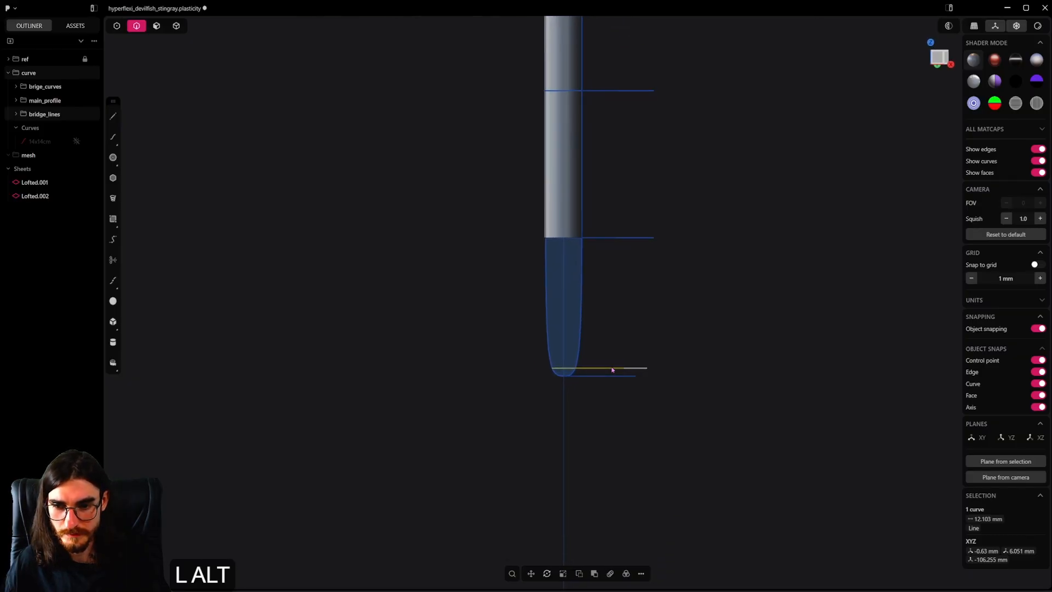
{"action": "scroll", "coordinate": [714, 378], "scroll_direction": "up", "scroll_amount": 2, "text": "alt"}
{"action": "scroll", "coordinate": [713, 378], "scroll_direction": "up", "scroll_amount": 4}
{"action": "middle_click_drag", "start_coordinate": [714, 378], "coordinate": [537, 339]}
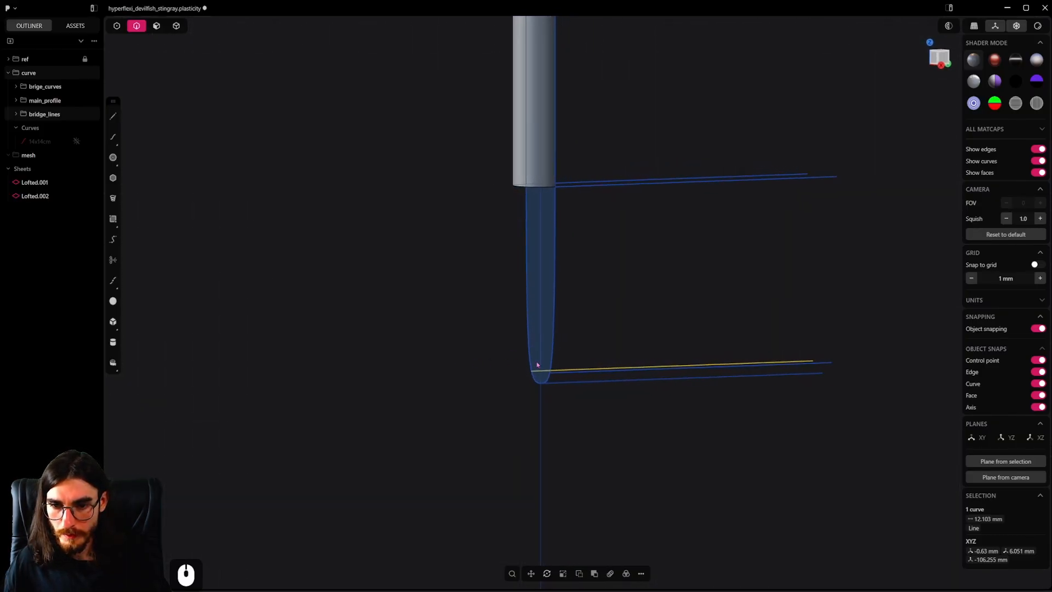
{"action": "scroll", "coordinate": [537, 339], "scroll_direction": "up", "scroll_amount": 5}
{"action": "key", "text": "1"}
{"action": "scroll", "coordinate": [542, 368], "scroll_direction": "up", "scroll_amount": 4}
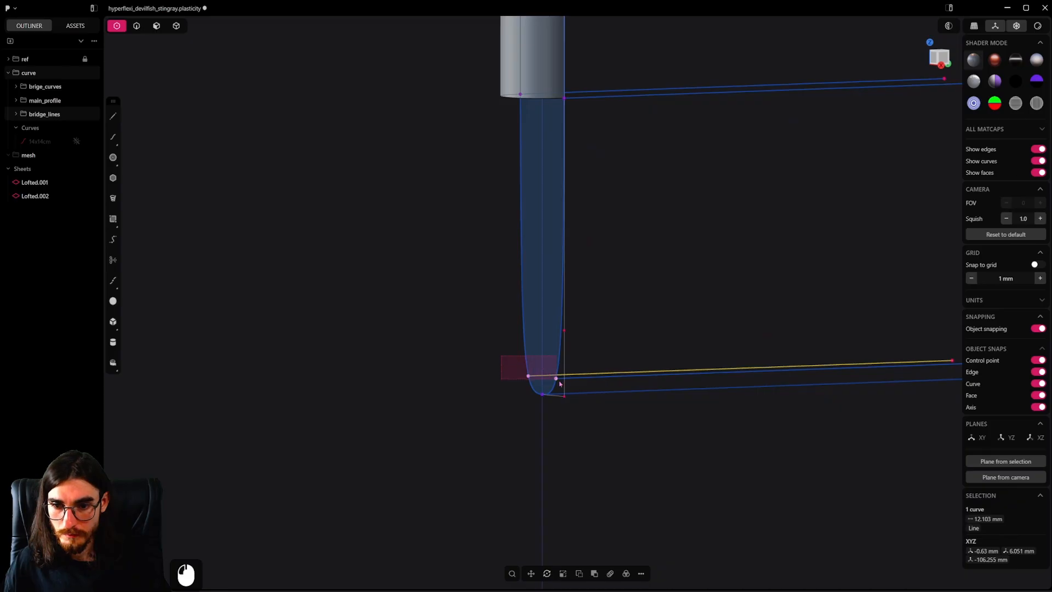
{"action": "left_click_drag", "start_coordinate": [560, 384], "coordinate": [563, 384]}
{"action": "key", "text": "shift+b"}
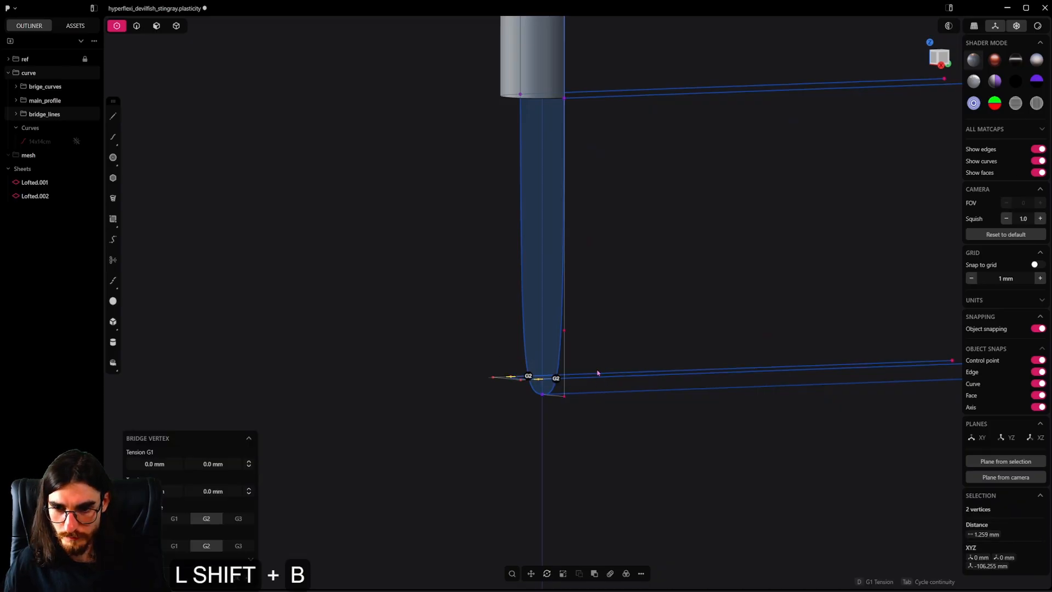
{"action": "middle_click_drag", "start_coordinate": [597, 373], "coordinate": [600, 425], "text": "alt"}
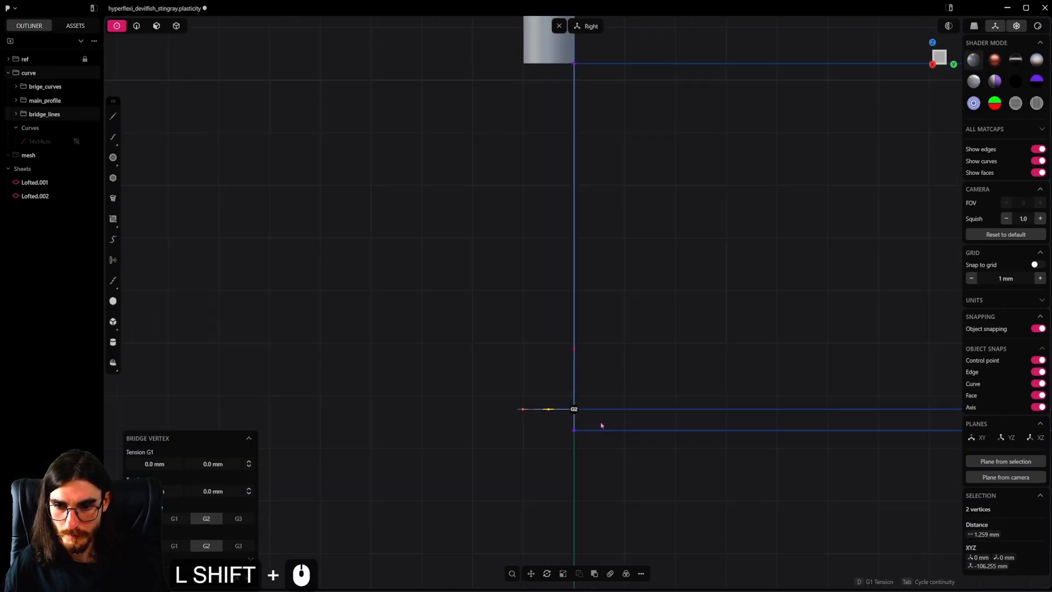
{"action": "scroll", "coordinate": [601, 425], "scroll_direction": "up", "scroll_amount": 6}
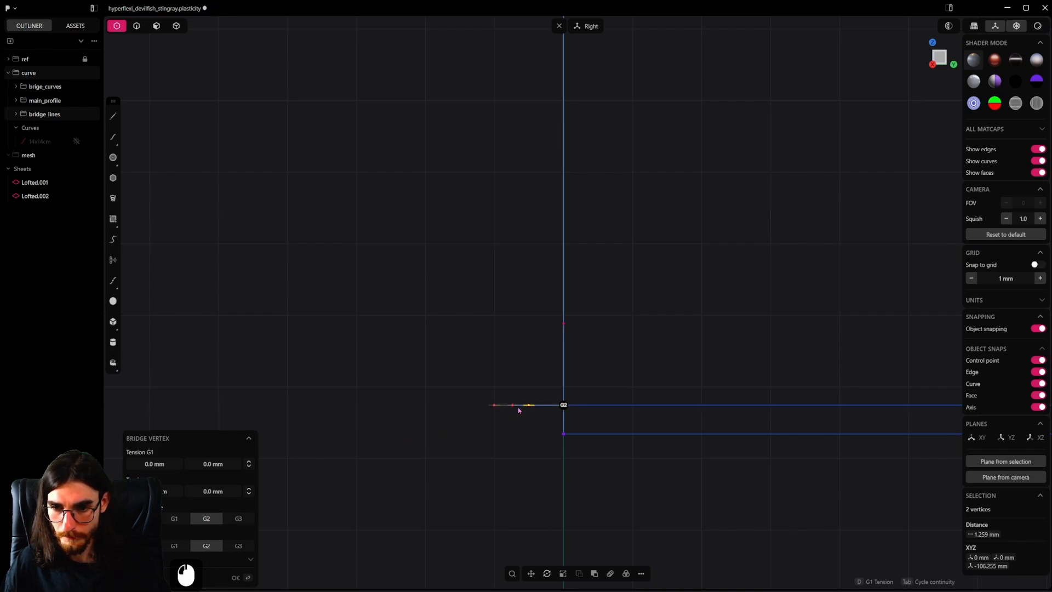
{"action": "key", "text": "ctrl+z"}
{"action": "key", "text": "shift+b"}
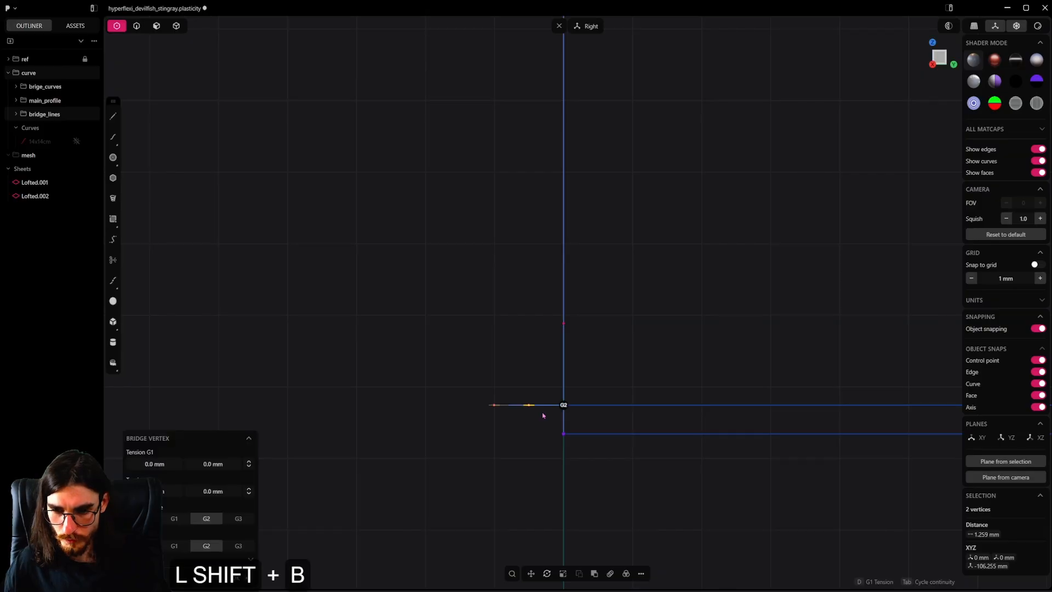
Step: Link the bridge curve's tensions at both ends and shape it with a G1 tension of -0.08 mm
{"action": "left_click", "coordinate": [247, 492]}
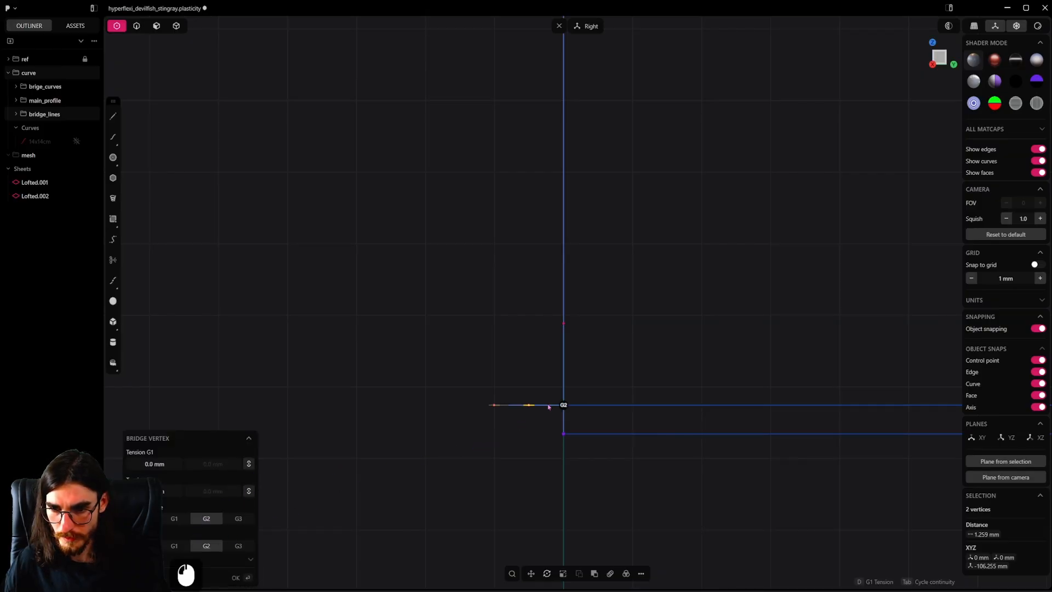
{"action": "left_click", "coordinate": [507, 415]}
{"action": "left_click_drag", "start_coordinate": [515, 416], "coordinate": [536, 409]}
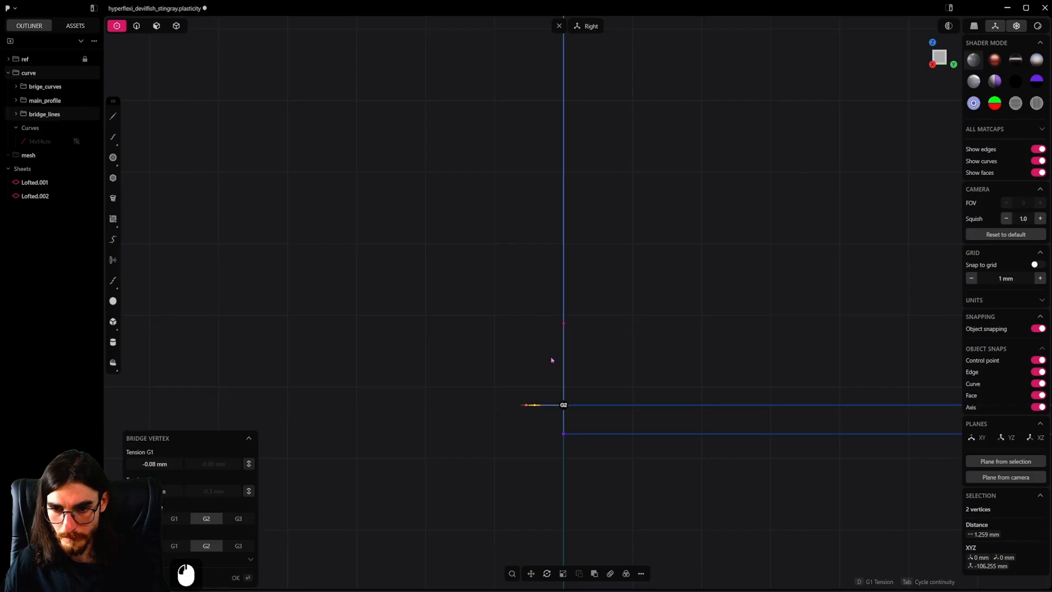
{"action": "middle_click_drag", "start_coordinate": [551, 359], "coordinate": [547, 430]}
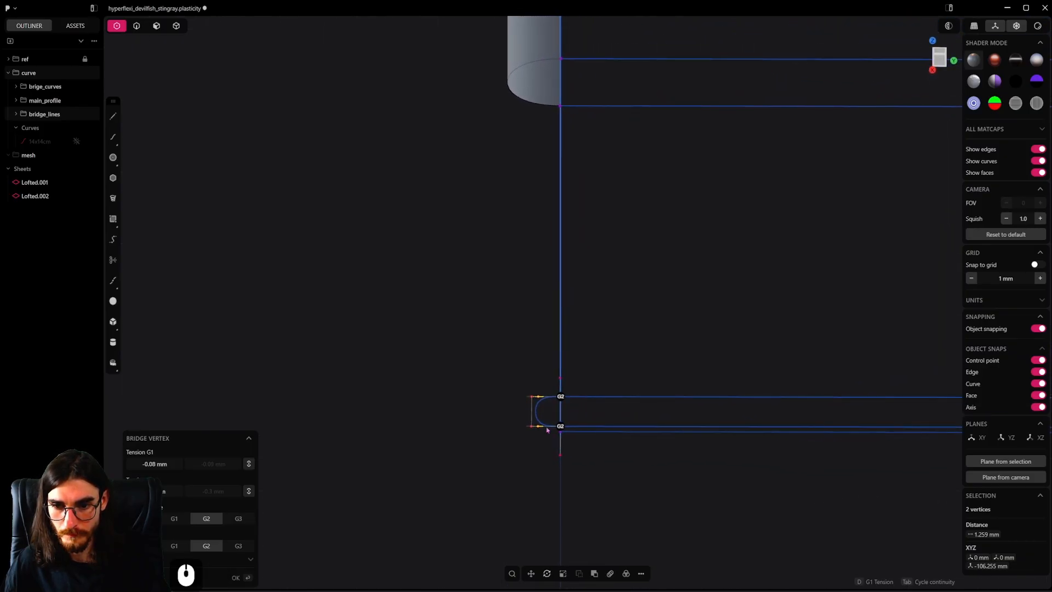
{"action": "left_click_drag", "start_coordinate": [532, 429], "coordinate": [526, 433]}
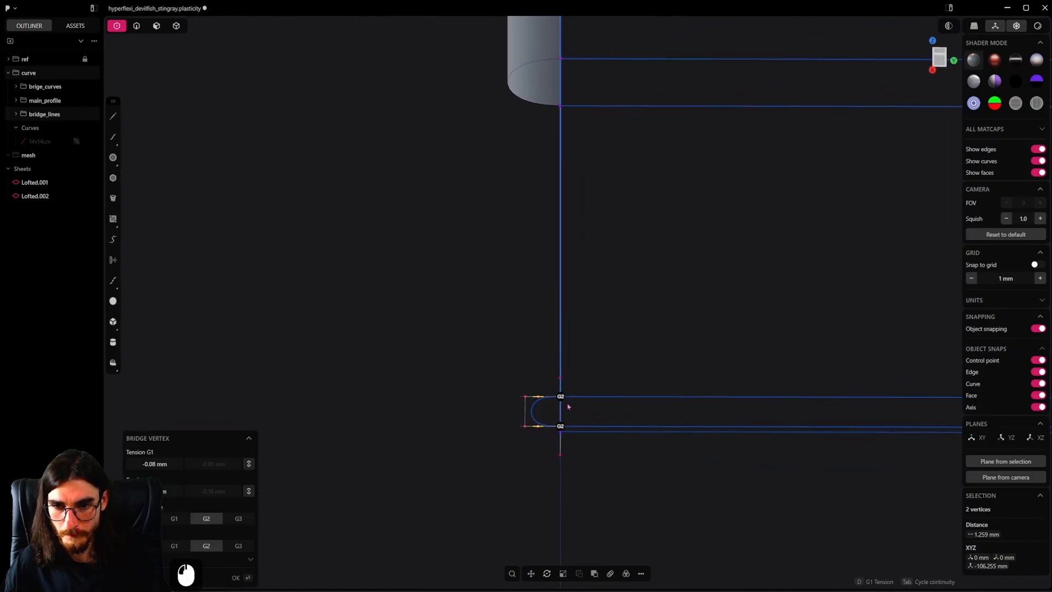
{"action": "key", "text": "Return"}
Step: Try lofting the tail's open lower edge to the tip bridge curve, using both sides of the profile curve as guides
{"action": "middle_click_drag", "start_coordinate": [599, 369], "coordinate": [576, 181]}
{"action": "left_click", "coordinate": [137, 27]}
{"action": "left_click", "coordinate": [292, 208]}
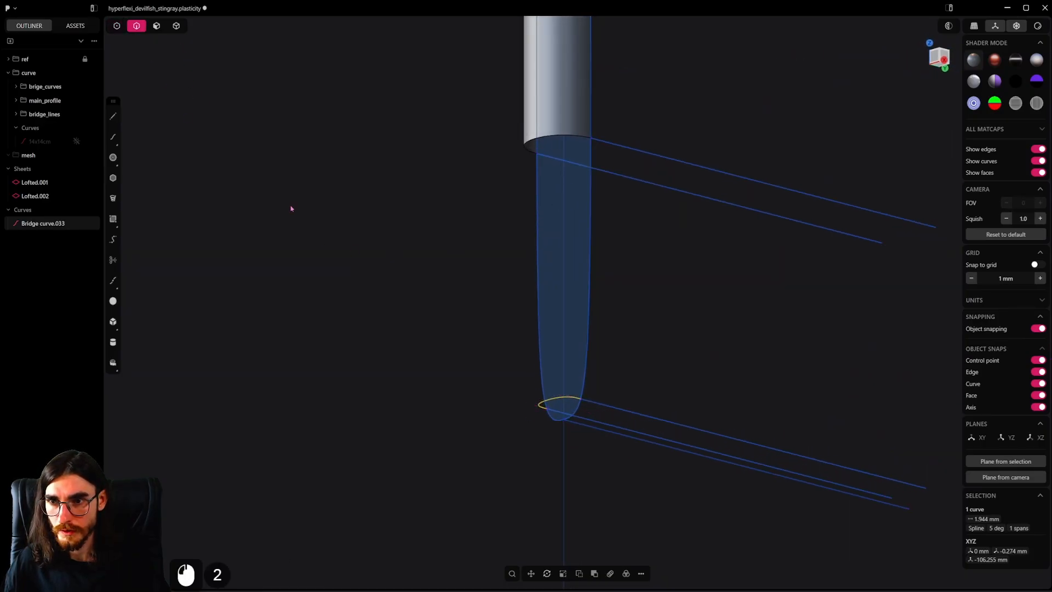
{"action": "left_click", "coordinate": [555, 137]}
{"action": "left_click", "coordinate": [560, 397], "text": "shift"}
{"action": "key", "text": "l"}
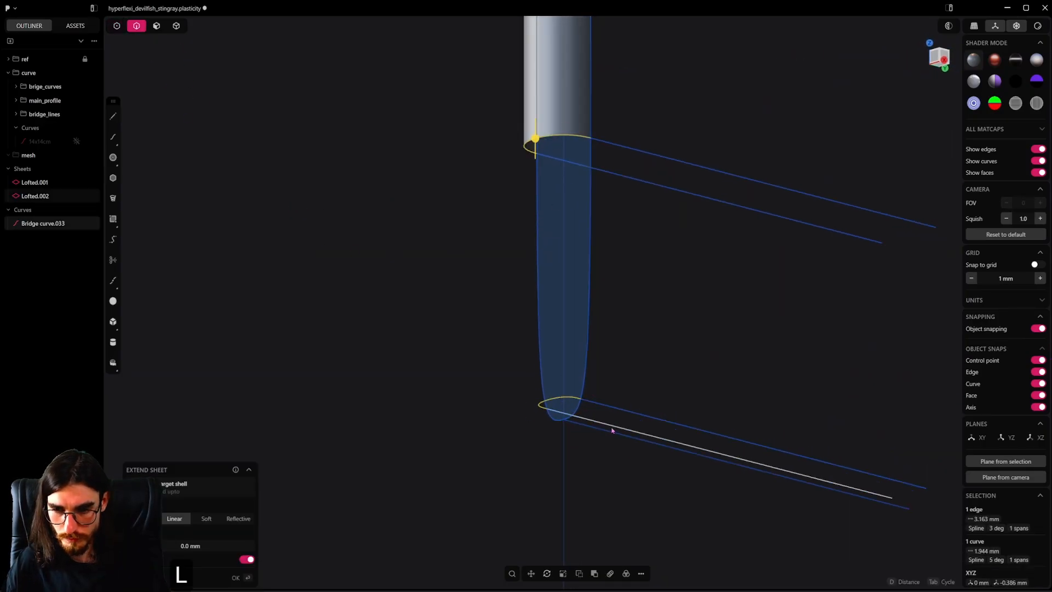
{"action": "middle_click_drag", "start_coordinate": [573, 342], "coordinate": [605, 364], "text": "alt"}
{"action": "mouse_move", "coordinate": [568, 161]}
{"action": "middle_mouse_down", "text": "shift"}
{"action": "mouse_move", "coordinate": [576, 257]}
{"action": "mouse_move", "coordinate": [605, 333]}
{"action": "middle_mouse_up", "text": "shift"}
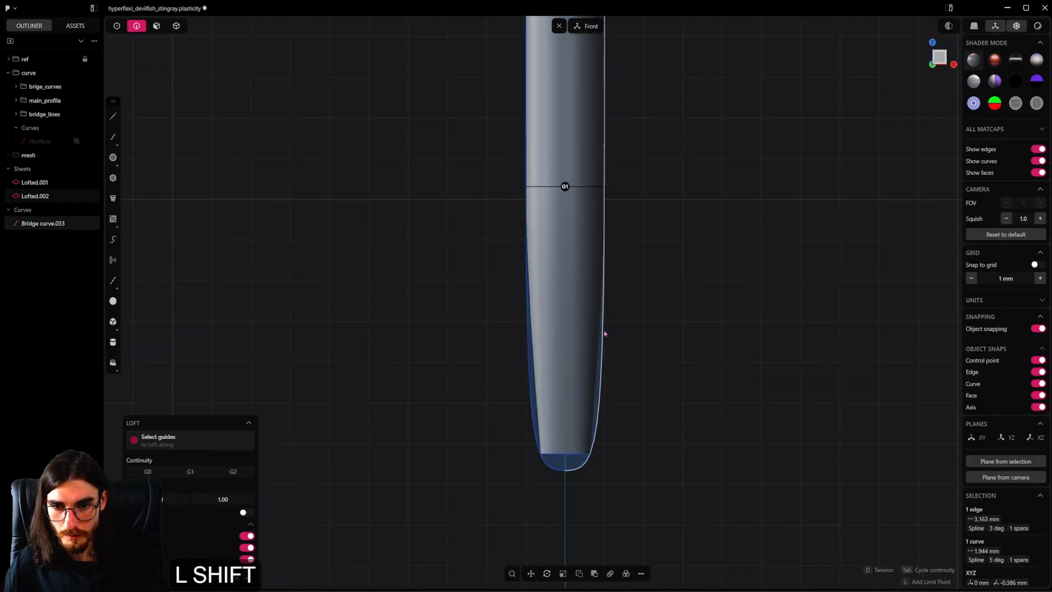
{"action": "left_click", "coordinate": [604, 332], "text": "shift"}
{"action": "left_click", "coordinate": [532, 356], "text": "shift"}
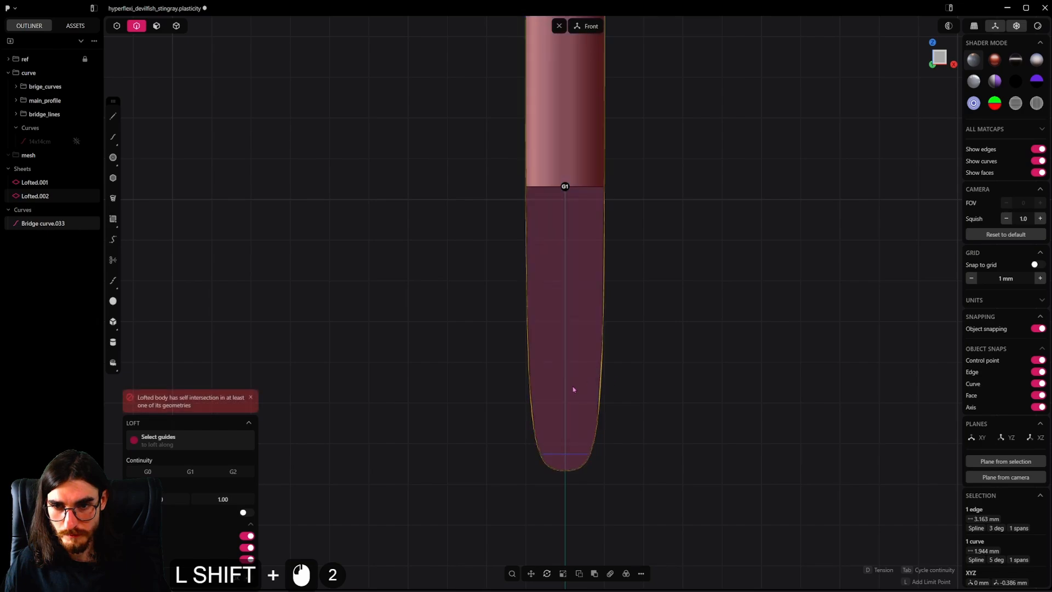
{"action": "key", "text": "ctrl+z"}
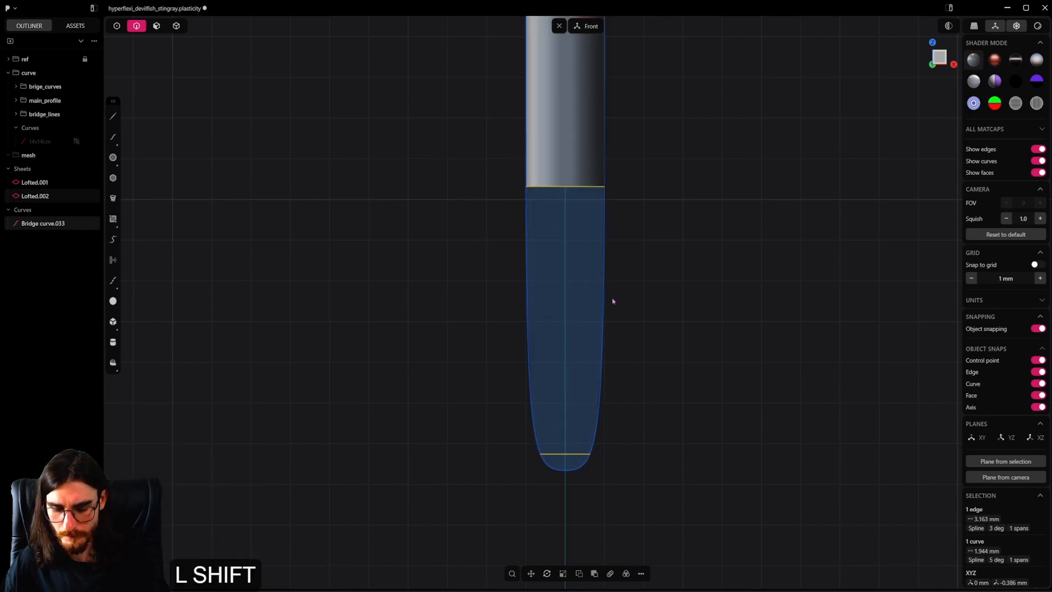
Step: Hide the tail sheet and place a horizontal line about 2.13 mm long across the profile at the tip bridge curve
{"action": "key", "text": "h"}
{"action": "scroll", "coordinate": [536, 489], "scroll_direction": "up", "scroll_amount": 3}
{"action": "key", "text": "Escape"}
{"action": "left_click", "coordinate": [112, 116]}
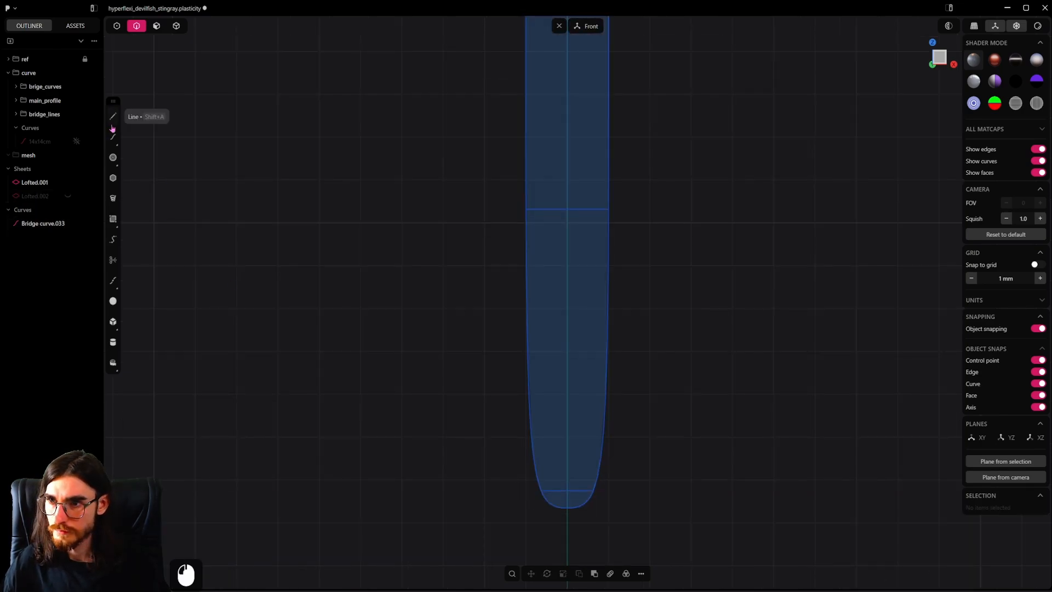
{"action": "left_click", "coordinate": [566, 490]}
{"action": "left_click", "coordinate": [480, 491]}
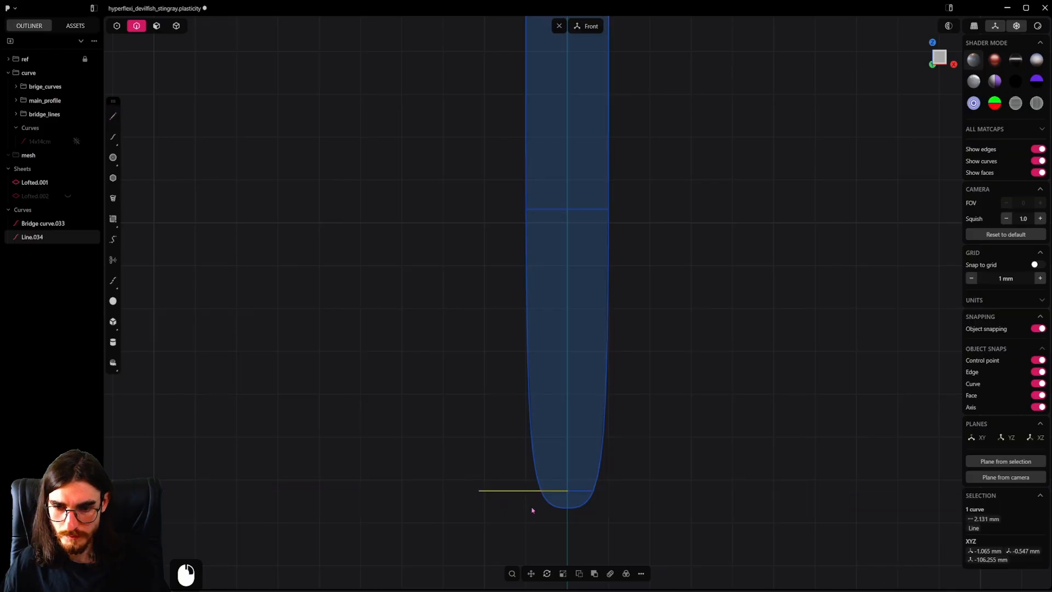
{"action": "key", "text": "g"}
{"action": "key", "text": "x"}
{"action": "left_click", "coordinate": [682, 514]}
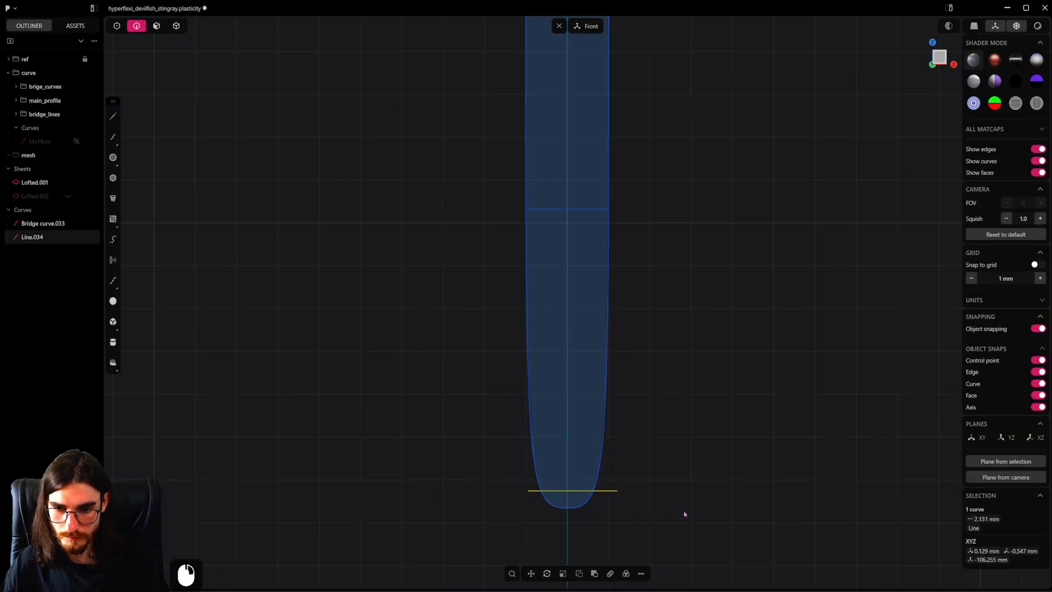
Step: Cut the profile curve with the tip line and a second line about 4.67 mm long across the tail's lower end, and delete both lines
{"action": "key", "text": "ctrl+d"}
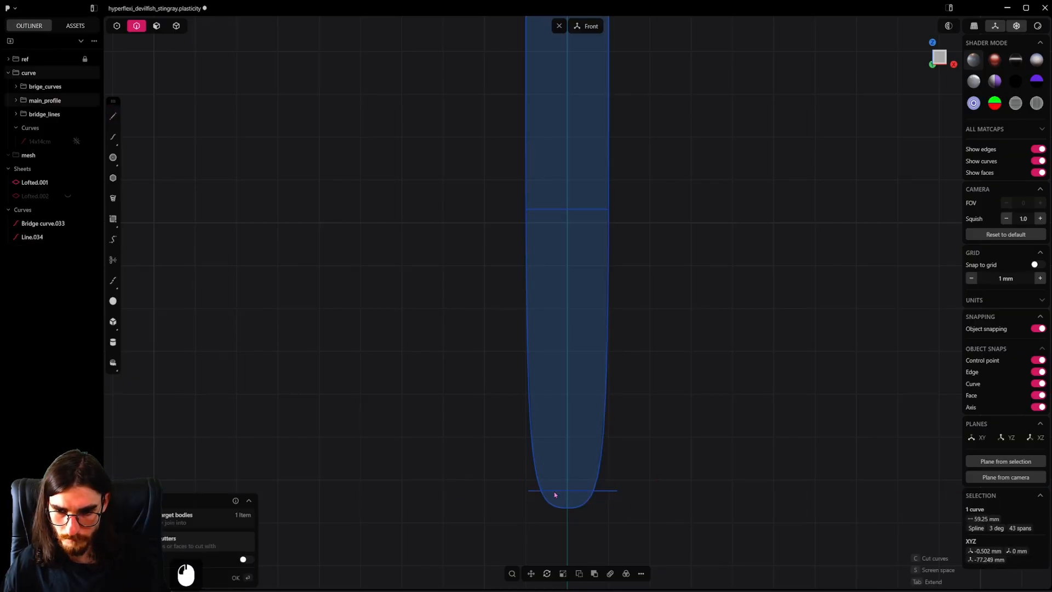
{"action": "left_click", "coordinate": [570, 274]}
{"action": "key", "text": "shift+c"}
{"action": "left_click", "coordinate": [680, 360]}
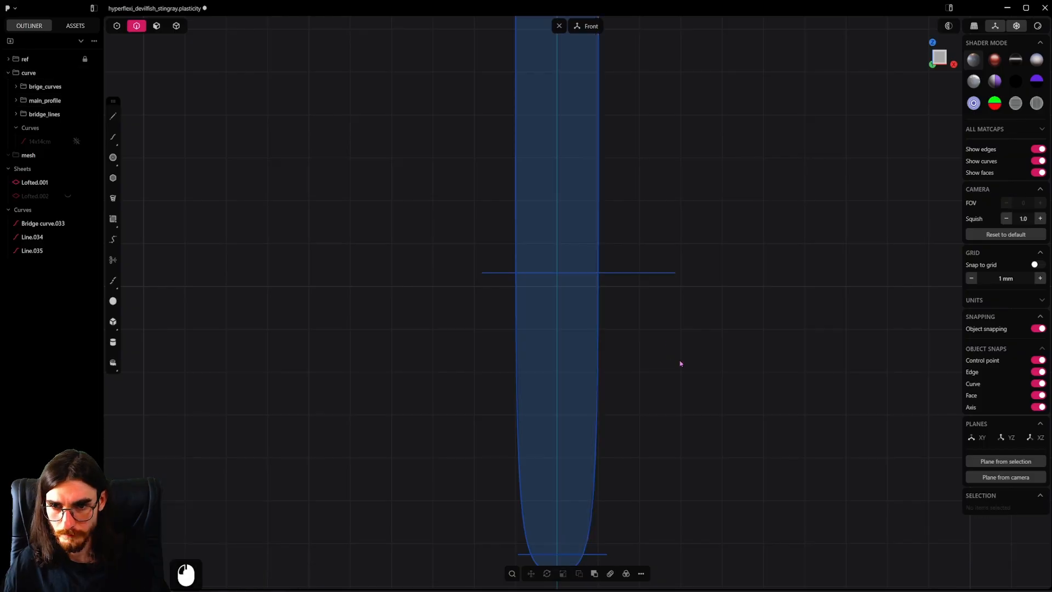
{"action": "left_click", "coordinate": [668, 362]}
{"action": "key", "text": "Escape"}
{"action": "left_click", "coordinate": [622, 346], "text": "shift"}
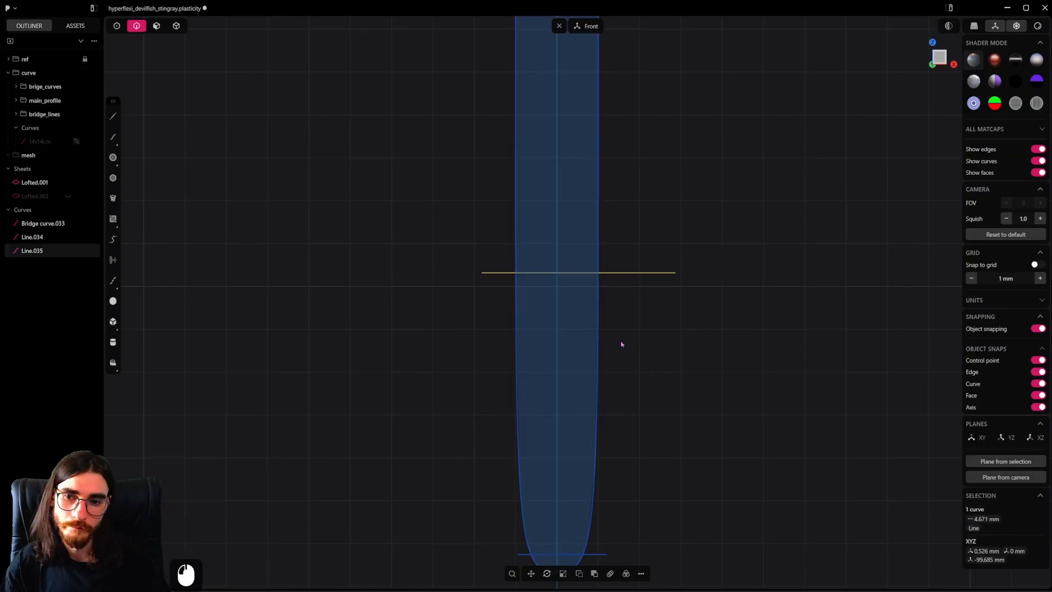
{"action": "key", "text": "x"}
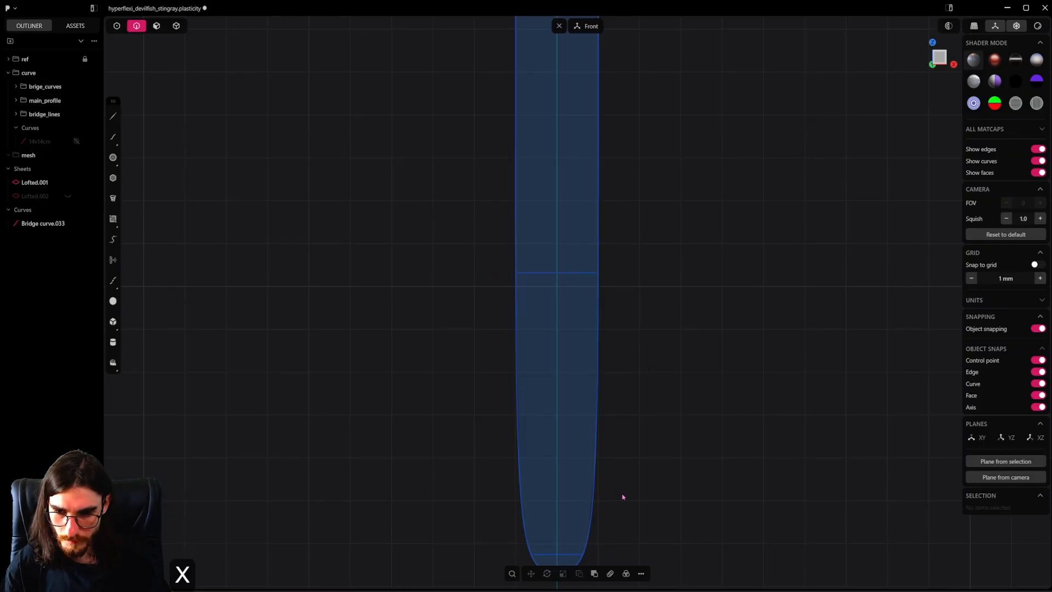
Step: Try lofting between the two cross curves at the tail's lower end, using both trimmed profile sides as guides
{"action": "left_click", "coordinate": [565, 272]}
{"action": "left_click", "coordinate": [564, 554], "text": "shift"}
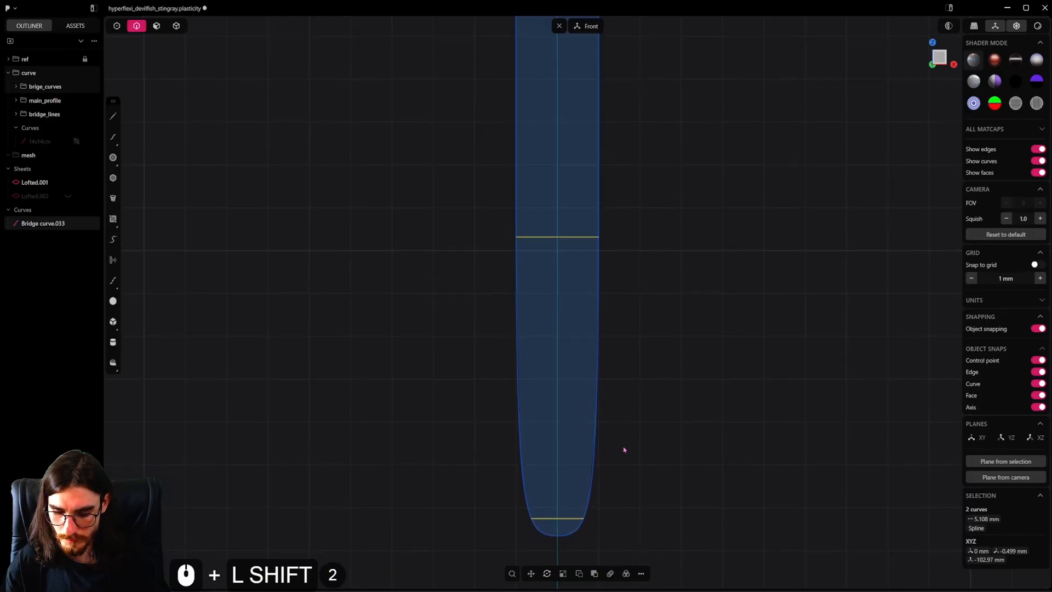
{"action": "key", "text": "shift+l"}
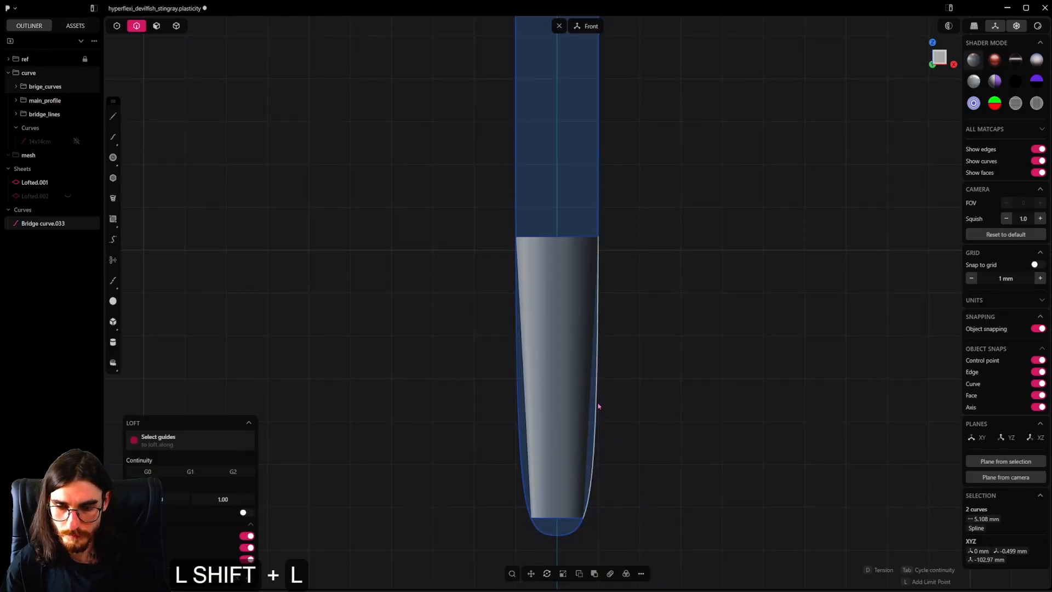
{"action": "left_click", "coordinate": [598, 407], "text": "shift"}
{"action": "left_click", "coordinate": [523, 395], "text": "shift"}
{"action": "right_click_drag", "start_coordinate": [523, 395], "coordinate": [500, 389]}
{"action": "key", "text": "ctrl+z"}
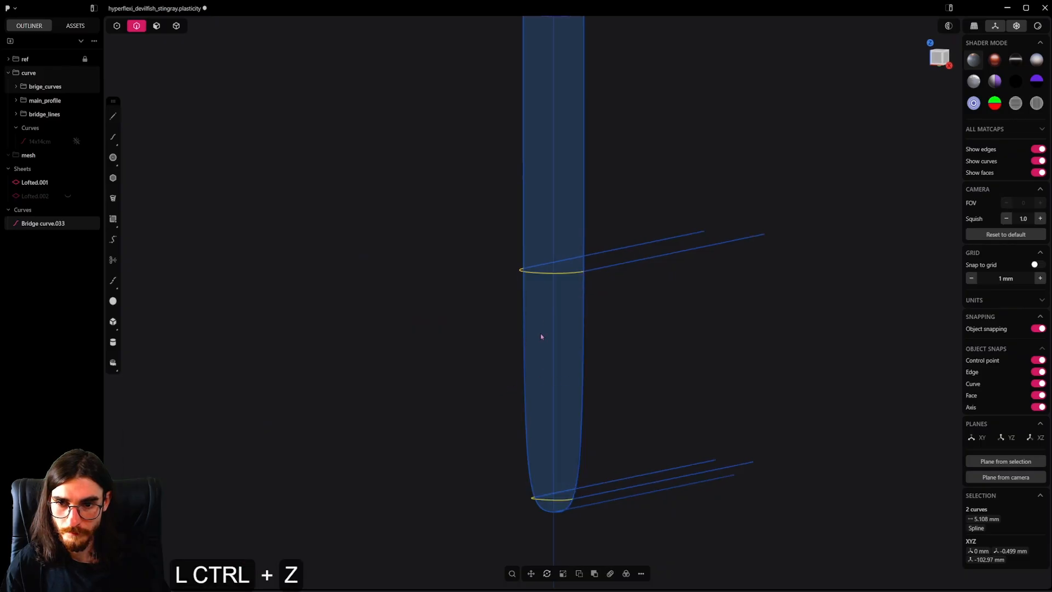
Step: Hide the upper cross curve, and unhide all objects, including the tail sheet
{"action": "left_click", "coordinate": [548, 272]}
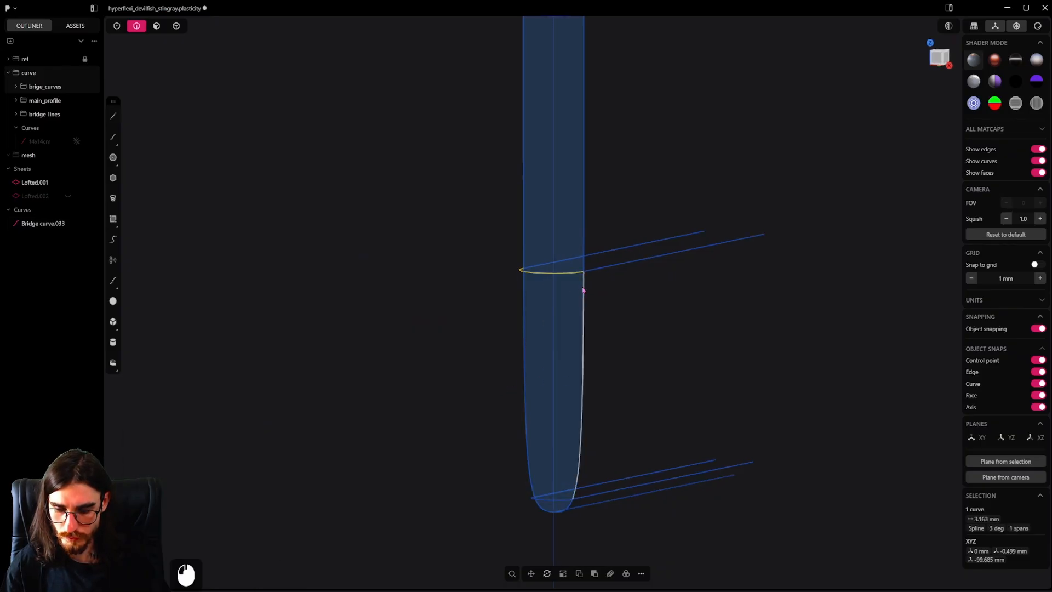
{"action": "key", "text": "2"}
{"action": "key", "text": "h"}
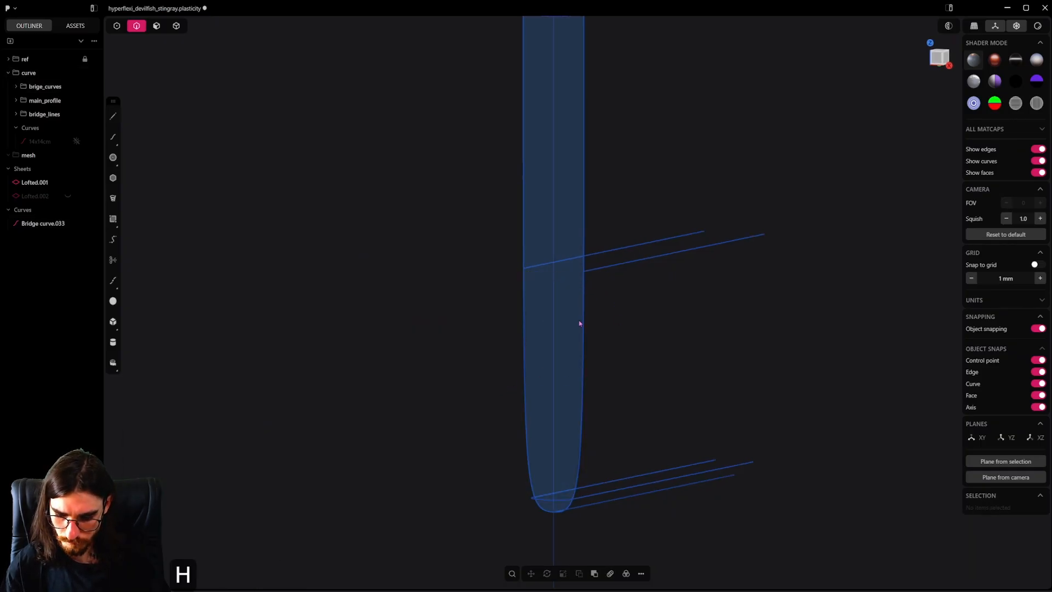
{"action": "key", "text": "alt+h"}
{"action": "right_click_drag", "start_coordinate": [548, 304], "coordinate": [558, 261]}
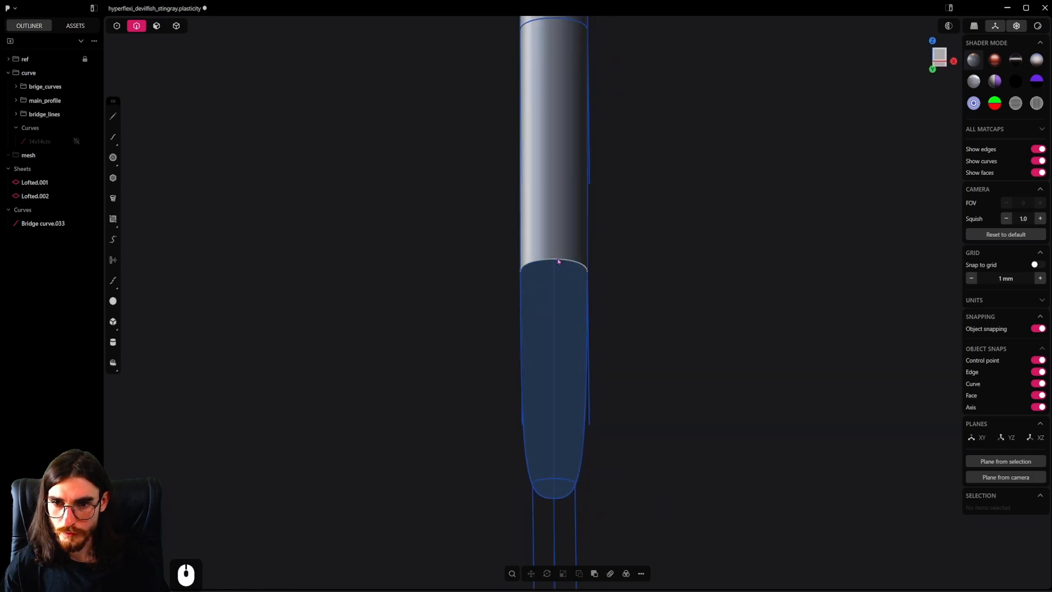
Step: Loft the tail sheet's open lower edge to the tip bridge curve with G1 continuity, using both trimmed profile sides as guides
{"action": "left_click", "coordinate": [570, 265]}
{"action": "key", "text": "e"}
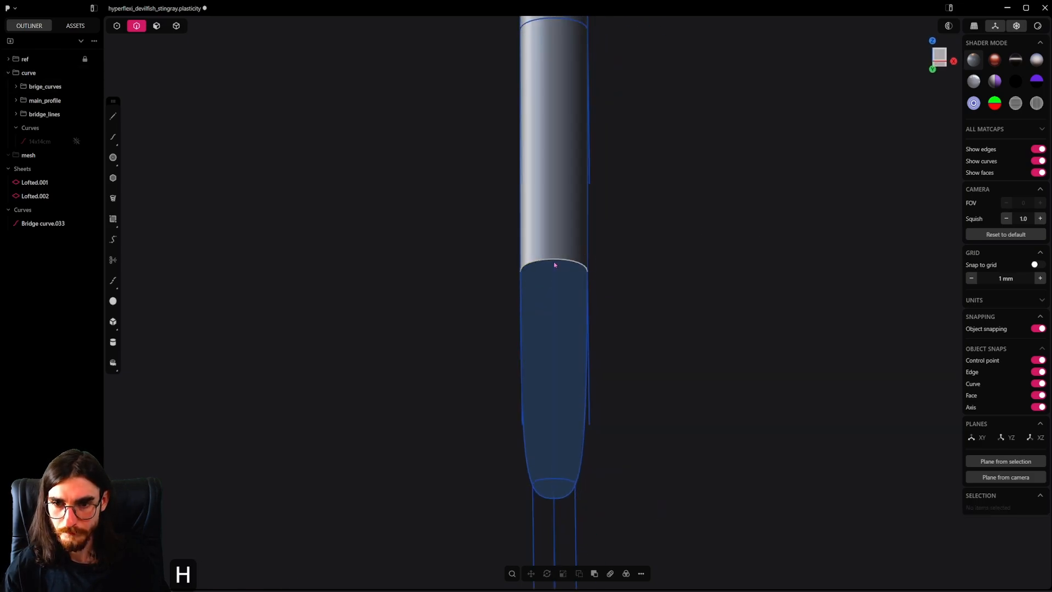
{"action": "left_click", "coordinate": [553, 479], "text": "shift"}
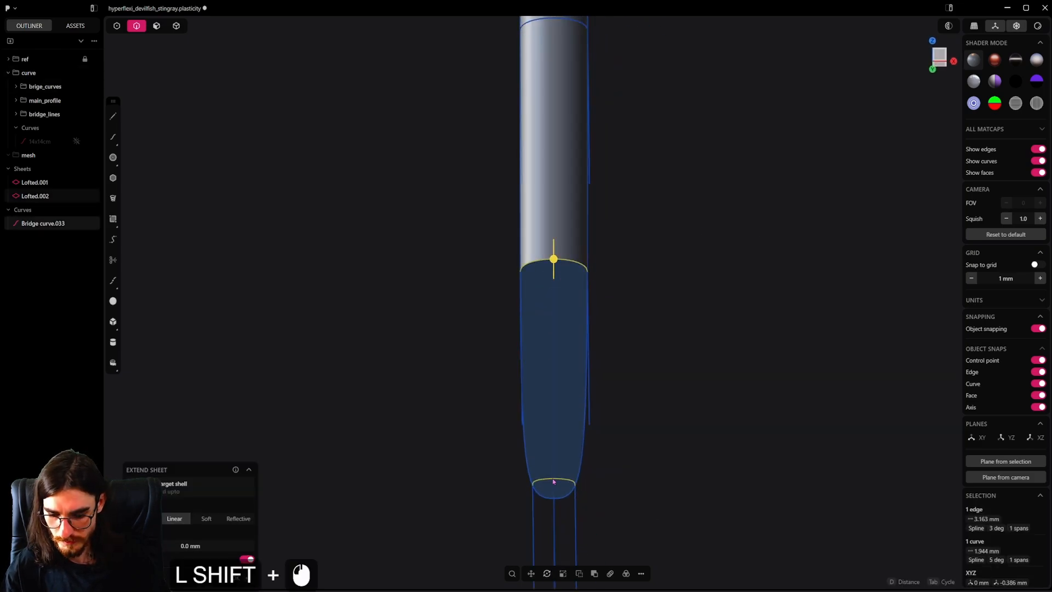
{"action": "key", "text": "l"}
{"action": "left_click", "coordinate": [584, 395], "text": "shift"}
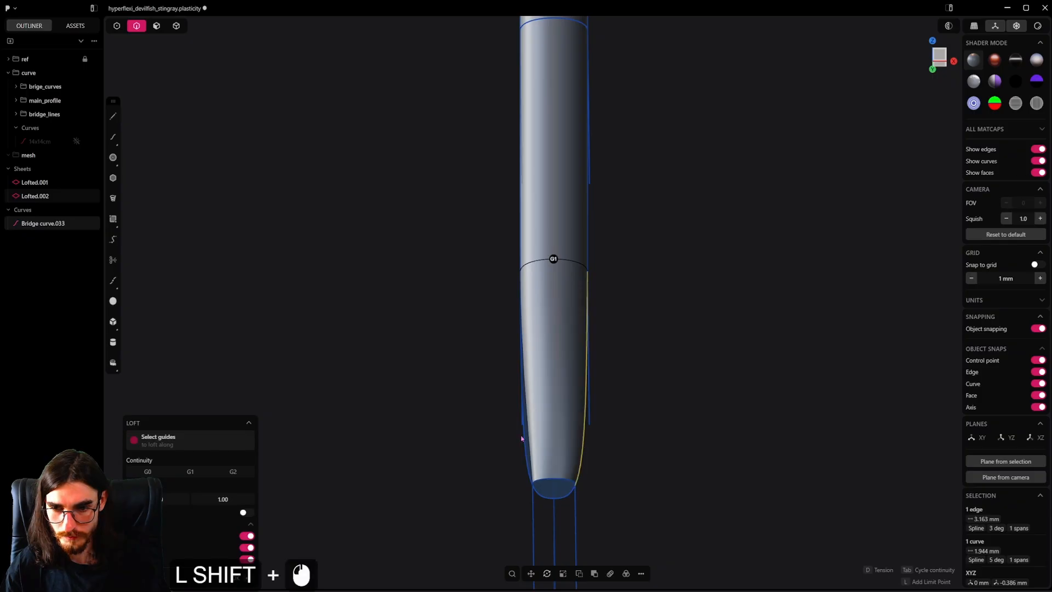
{"action": "left_click", "coordinate": [525, 438], "text": "shift"}
{"action": "middle_click_drag", "start_coordinate": [546, 390], "coordinate": [663, 383]}
{"action": "right_click", "coordinate": [556, 396]}
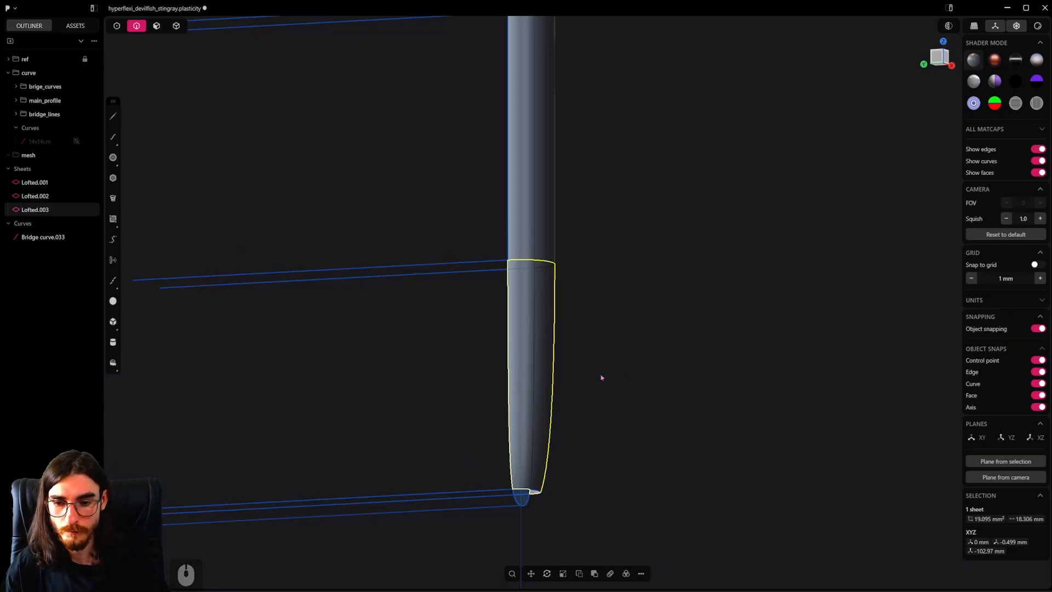
Step: Mirror the new tip sheet along the Y axis and join the two halves into one sheet
{"action": "mouse_move", "coordinate": [601, 377]}
{"action": "middle_mouse_down"}
{"action": "mouse_move", "coordinate": [524, 409]}
{"action": "mouse_move", "coordinate": [540, 387]}
{"action": "mouse_move", "coordinate": [591, 394]}
{"action": "middle_mouse_up"}
{"action": "key", "text": "7"}
{"action": "scroll", "coordinate": [555, 367], "scroll_direction": "up", "scroll_amount": 3}
{"action": "scroll", "coordinate": [591, 394], "scroll_direction": "down", "scroll_amount": 4}
{"action": "key", "text": "4"}
{"action": "key", "text": "alt+x"}
{"action": "scroll", "coordinate": [580, 384], "scroll_direction": "down", "scroll_amount": 10}
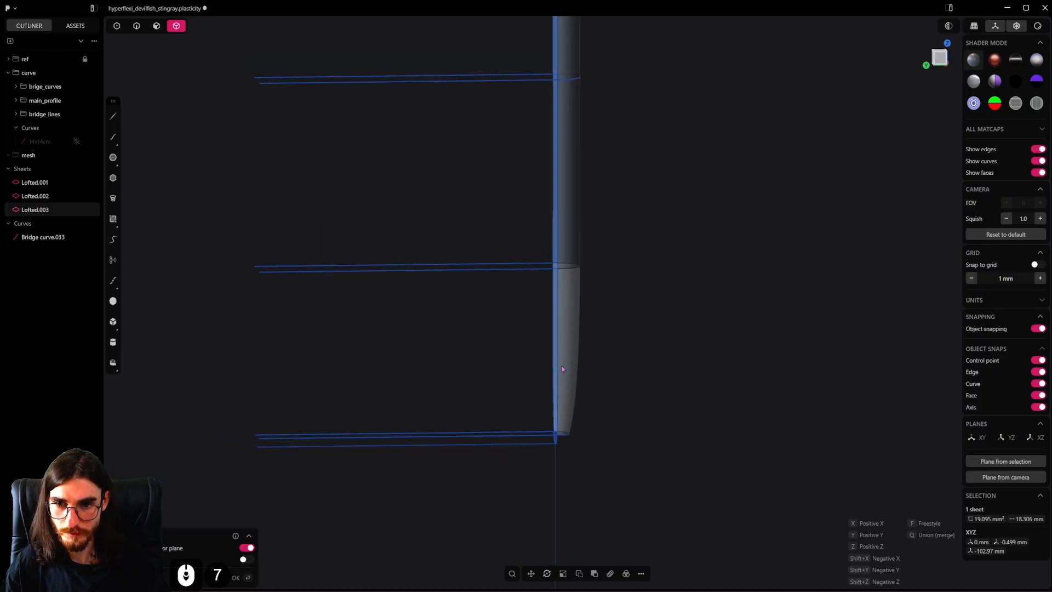
{"action": "scroll", "coordinate": [553, 358], "scroll_direction": "down", "scroll_amount": 10}
{"action": "middle_click_drag", "start_coordinate": [551, 334], "coordinate": [536, 510], "text": "shift"}
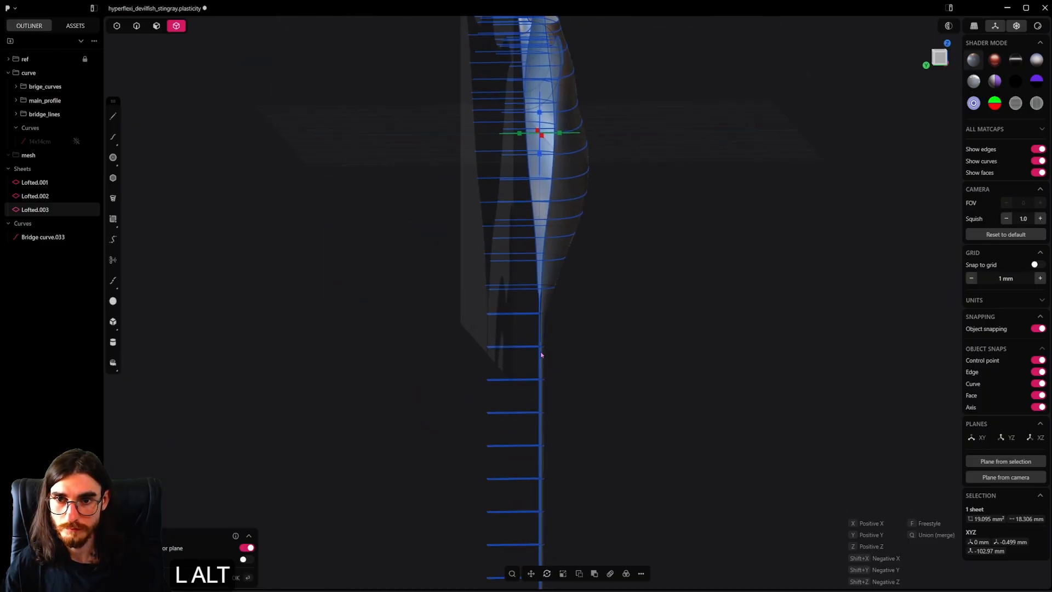
{"action": "middle_click_drag", "start_coordinate": [542, 354], "coordinate": [559, 334], "text": "alt"}
{"action": "left_click", "coordinate": [560, 132]}
{"action": "middle_click_drag", "start_coordinate": [602, 408], "coordinate": [606, 152], "text": "shift"}
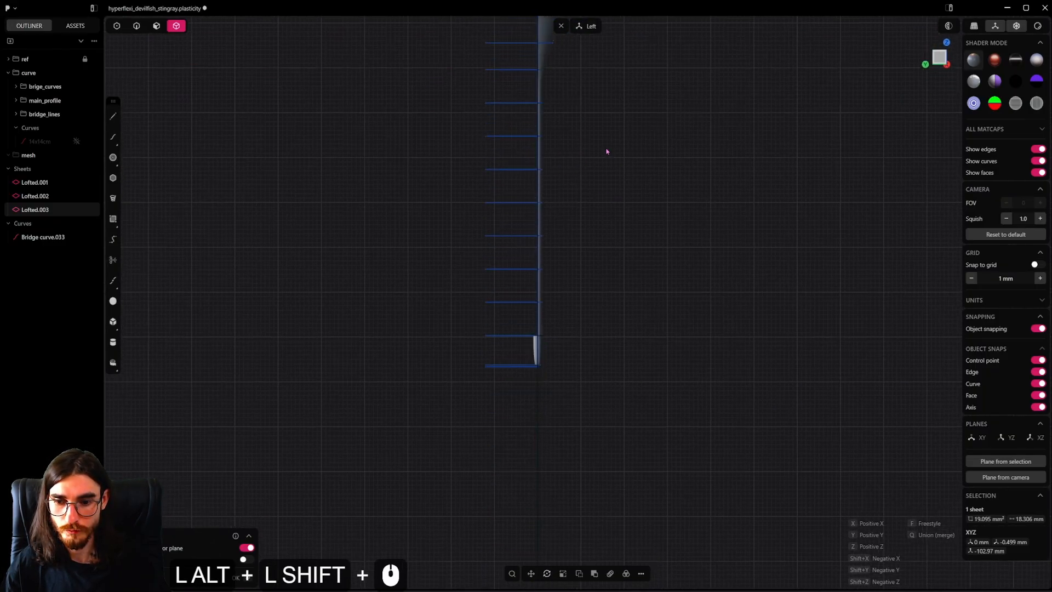
{"action": "middle_click_drag", "start_coordinate": [580, 328], "coordinate": [585, 223], "text": "shift"}
{"action": "right_click", "coordinate": [575, 224]}
{"action": "scroll", "coordinate": [568, 225], "scroll_direction": "up", "scroll_amount": 8}
{"action": "scroll", "coordinate": [536, 258], "scroll_direction": "up", "scroll_amount": 20}
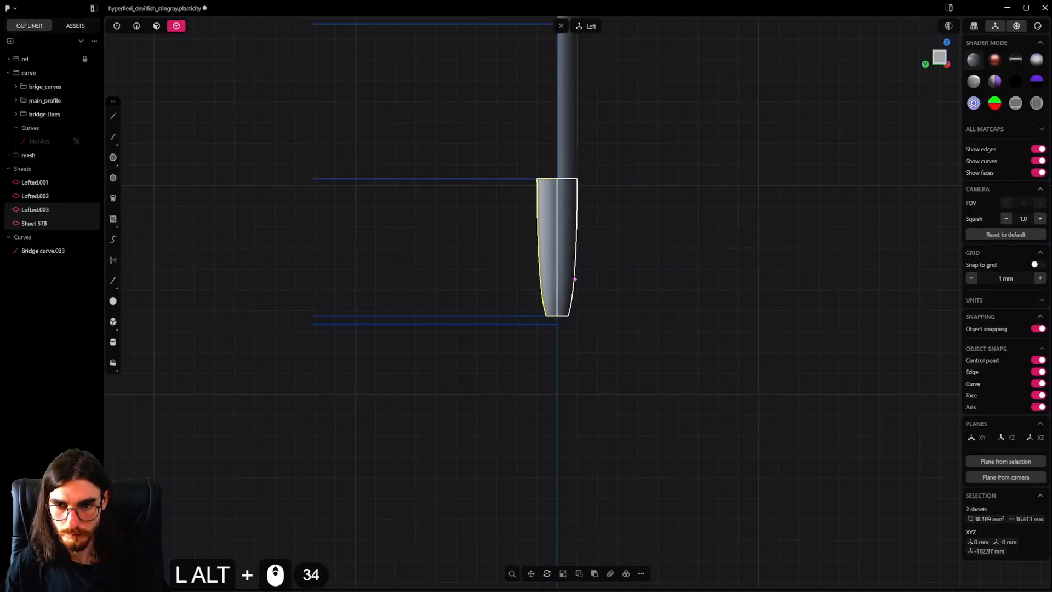
{"action": "key", "text": "alt+j"}
Step: Patch the open hole at the tail tip with G1 continuity, using the rounded tip profile curves as guides
{"action": "scroll", "coordinate": [556, 282], "scroll_direction": "up", "scroll_amount": 10}
{"action": "middle_click_drag", "start_coordinate": [611, 380], "coordinate": [584, 328], "text": "alt"}
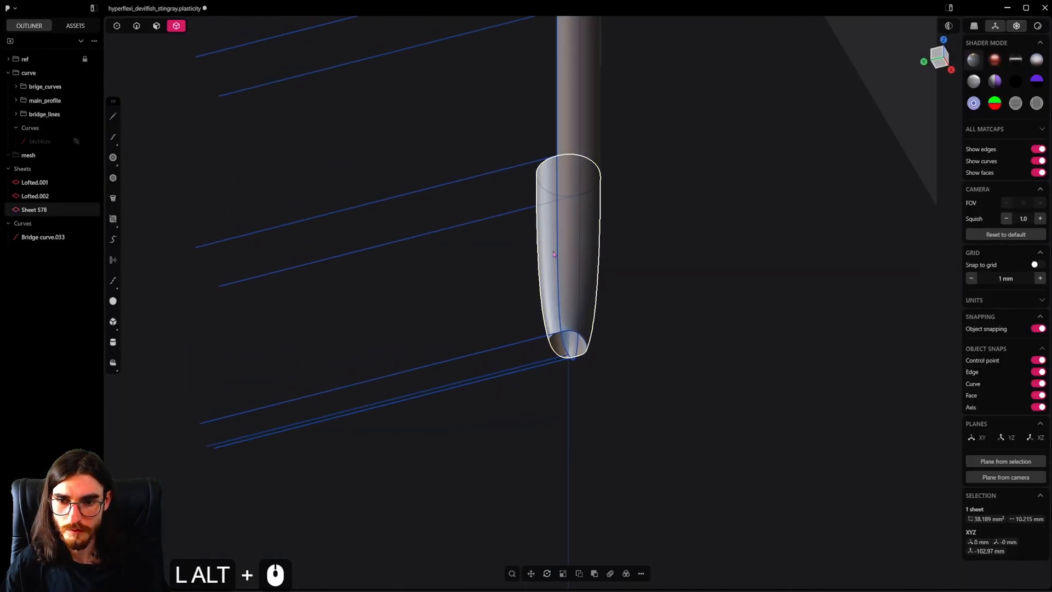
{"action": "scroll", "coordinate": [581, 327], "scroll_direction": "up", "scroll_amount": 10}
{"action": "left_click", "coordinate": [135, 26]}
{"action": "scroll", "coordinate": [460, 303], "scroll_direction": "up", "scroll_amount": 6}
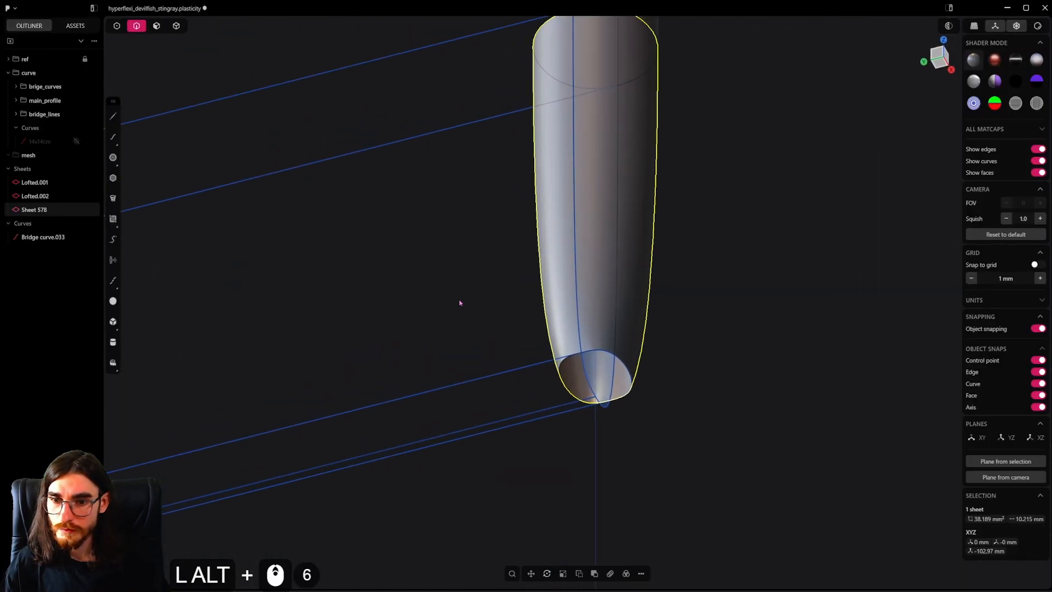
{"action": "left_click", "coordinate": [563, 397], "text": "alt"}
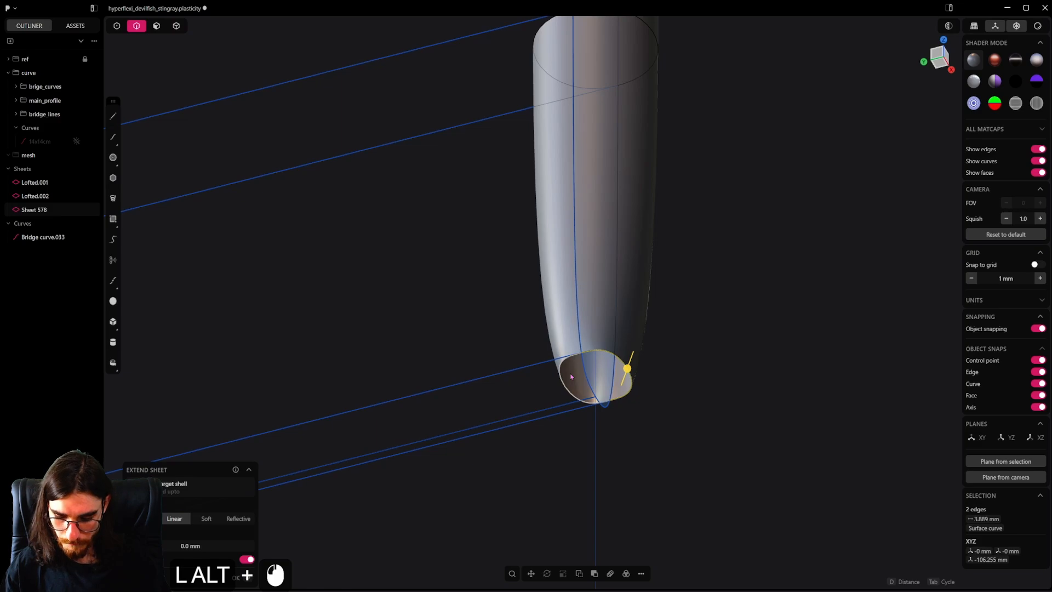
{"action": "key", "text": "shift+j"}
{"action": "key", "text": "Tab"}
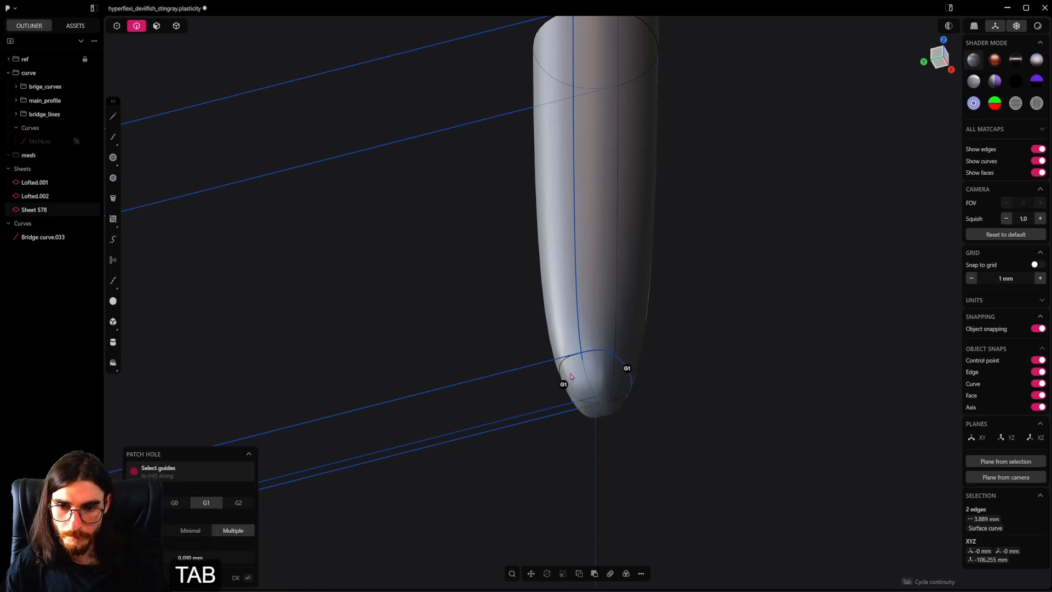
{"action": "middle_click_drag", "start_coordinate": [571, 376], "coordinate": [489, 399], "text": "alt"}
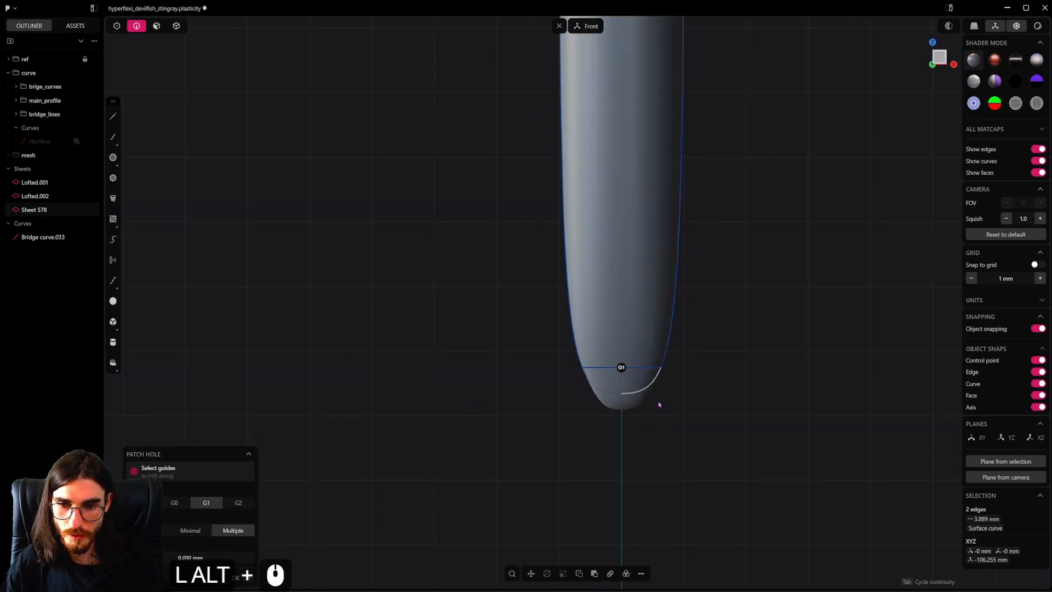
{"action": "key", "text": "Tab"}
{"action": "key", "text": "Tab"}
{"action": "key", "text": "Tab"}
{"action": "key", "text": "Tab"}
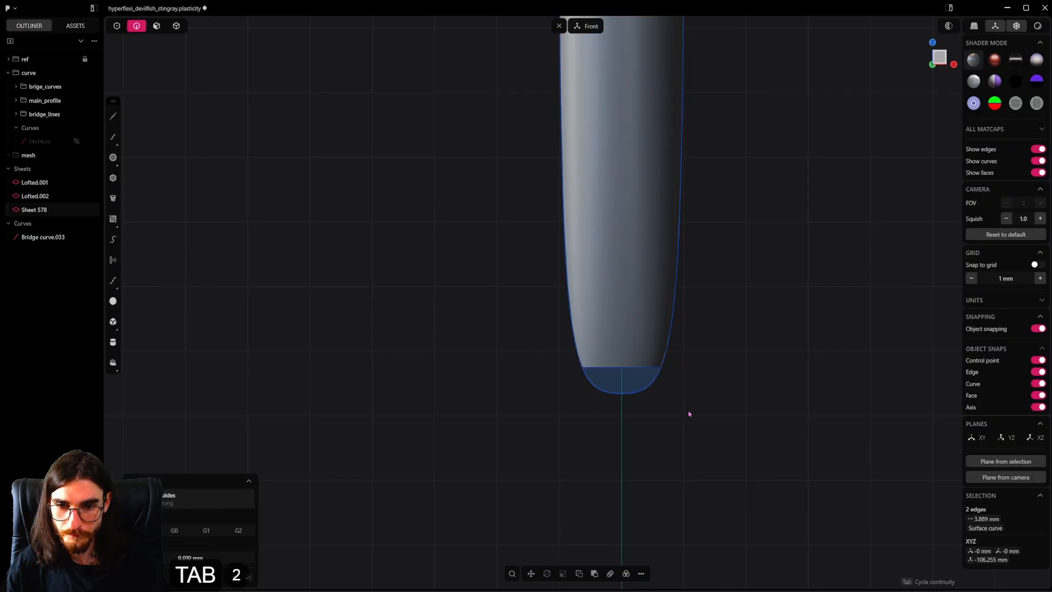
{"action": "scroll", "coordinate": [644, 410], "scroll_direction": "up", "scroll_amount": 1}
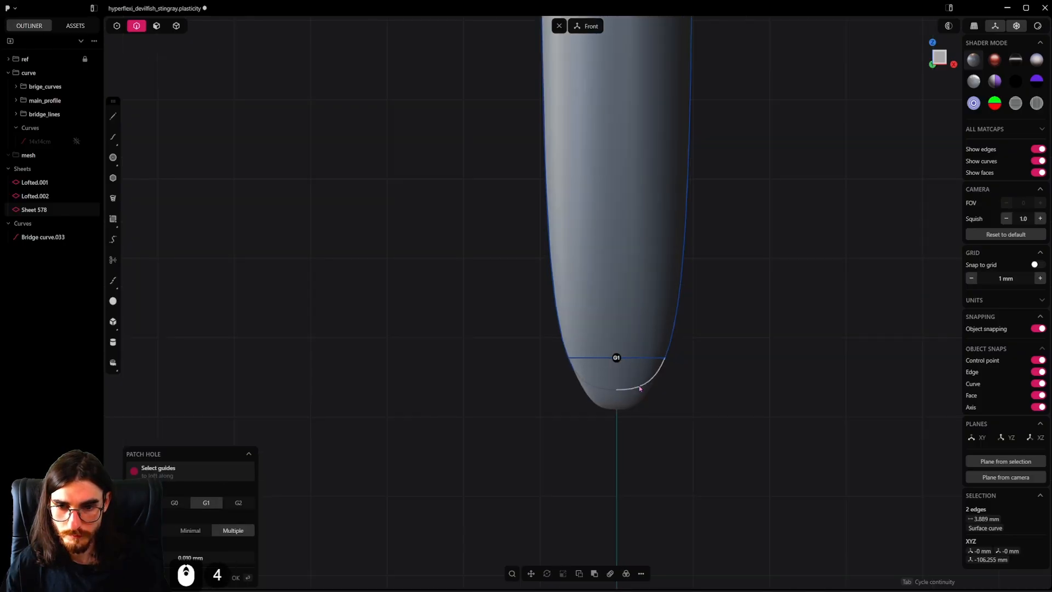
{"action": "middle_click_drag", "start_coordinate": [629, 389], "coordinate": [619, 346]}
{"action": "right_click", "coordinate": [642, 352]}
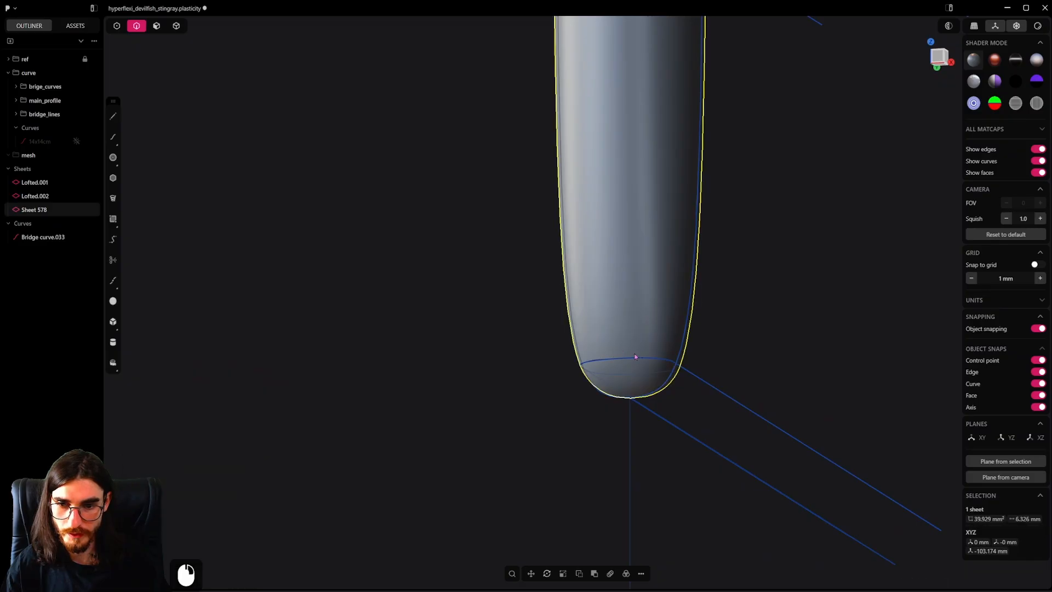
Step: Examine the smoothness of the patched tip sheet in isolation with edges turned off, and unhide everything
{"action": "scroll", "coordinate": [643, 352], "scroll_direction": "down", "scroll_amount": 5}
{"action": "scroll", "coordinate": [643, 351], "scroll_direction": "up", "scroll_amount": 11}
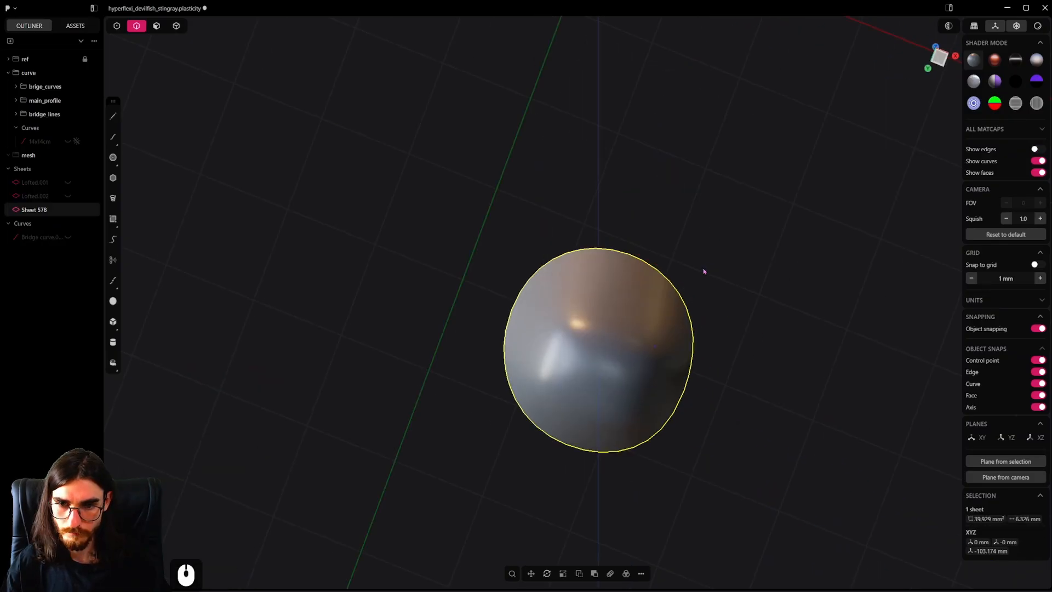
{"action": "middle_click_drag", "start_coordinate": [704, 270], "coordinate": [653, 338]}
{"action": "scroll", "coordinate": [652, 338], "scroll_direction": "down", "scroll_amount": 16}
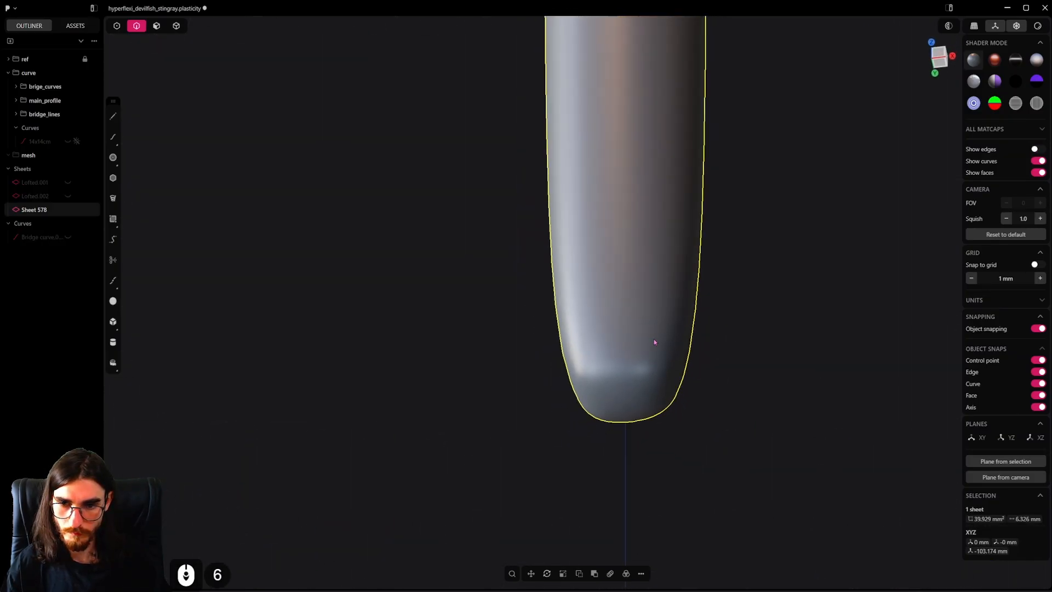
{"action": "key", "text": "alt+h"}
{"action": "scroll", "coordinate": [646, 333], "scroll_direction": "down", "scroll_amount": 7}
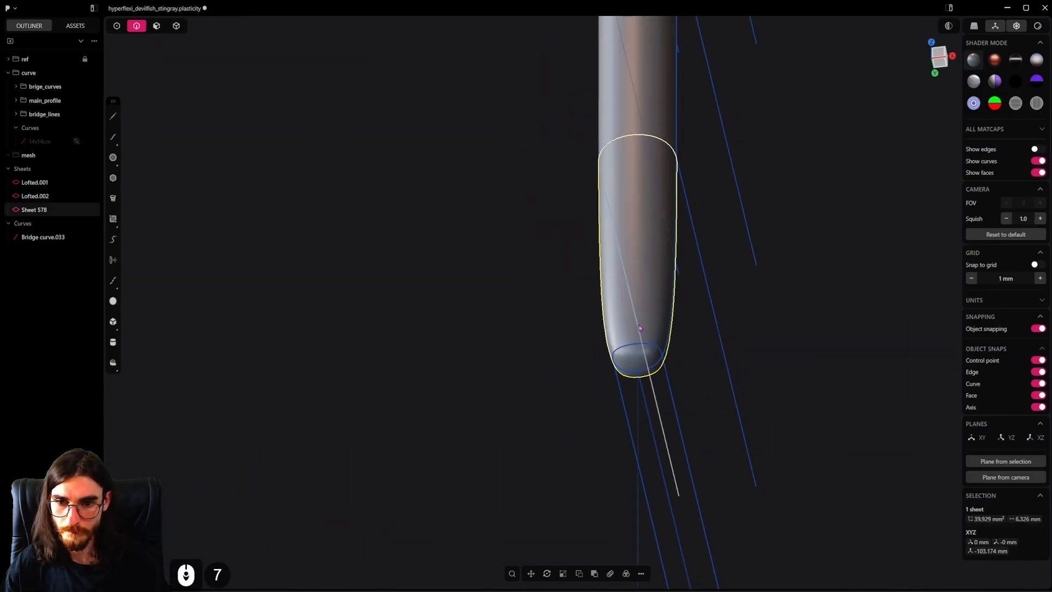
Step: Join the capped tip sheet to the tail sheet and hide the bridge_lines group
{"action": "left_click", "coordinate": [172, 26]}
{"action": "left_click", "coordinate": [721, 383]}
{"action": "left_click", "coordinate": [639, 246]}
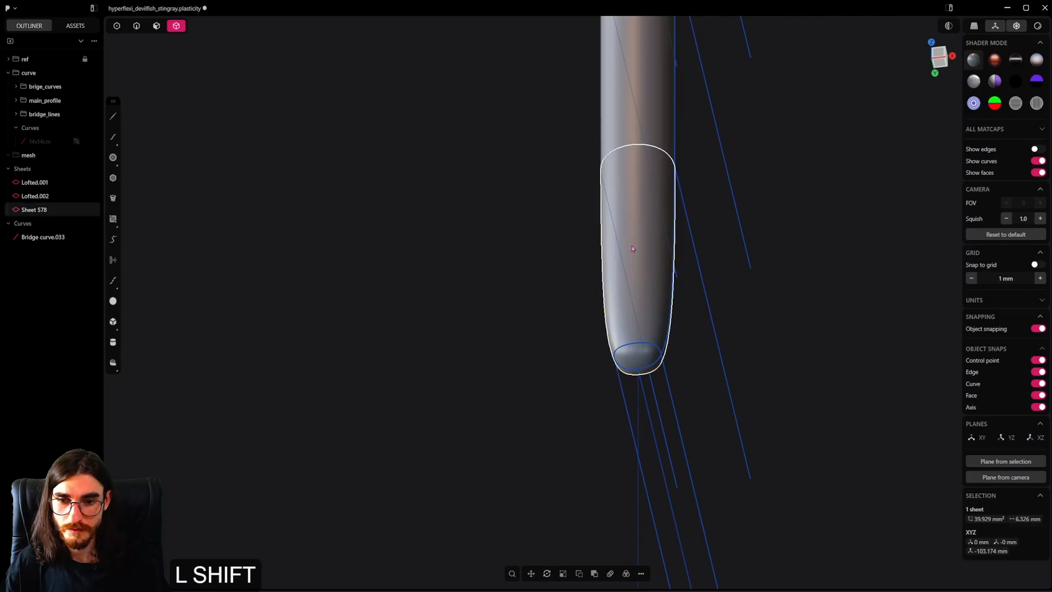
{"action": "middle_click_drag", "start_coordinate": [638, 236], "coordinate": [643, 365], "text": "shift"}
{"action": "left_click", "coordinate": [639, 198], "text": "shift"}
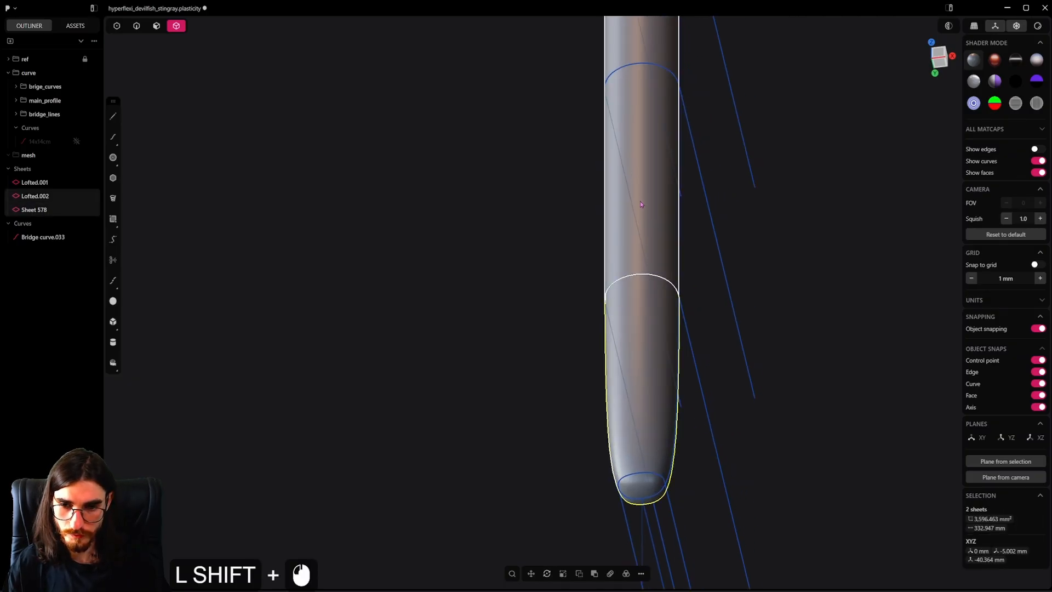
{"action": "key", "text": "j"}
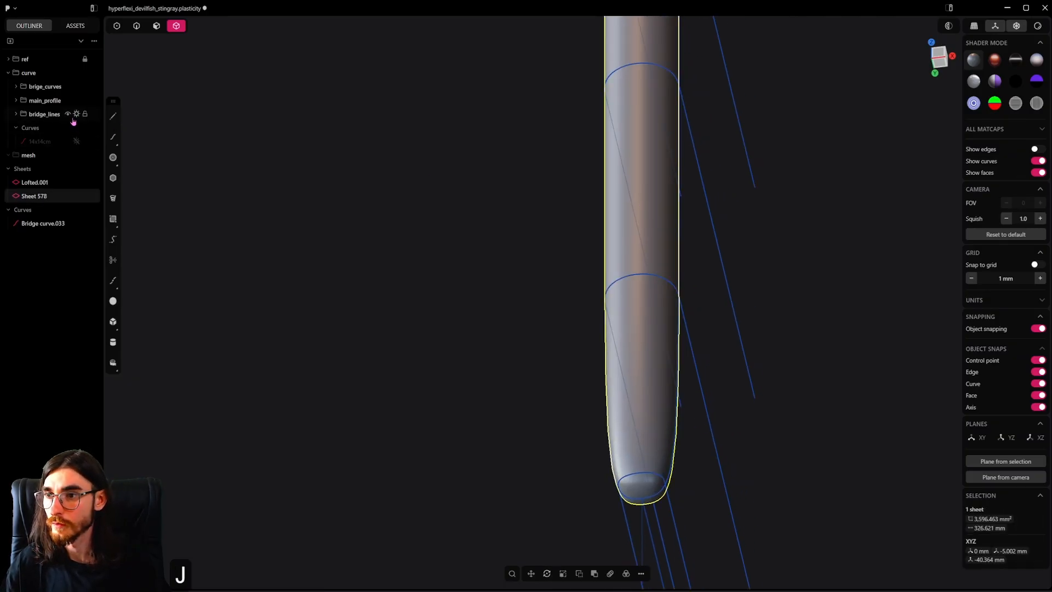
{"action": "left_click", "coordinate": [77, 114]}
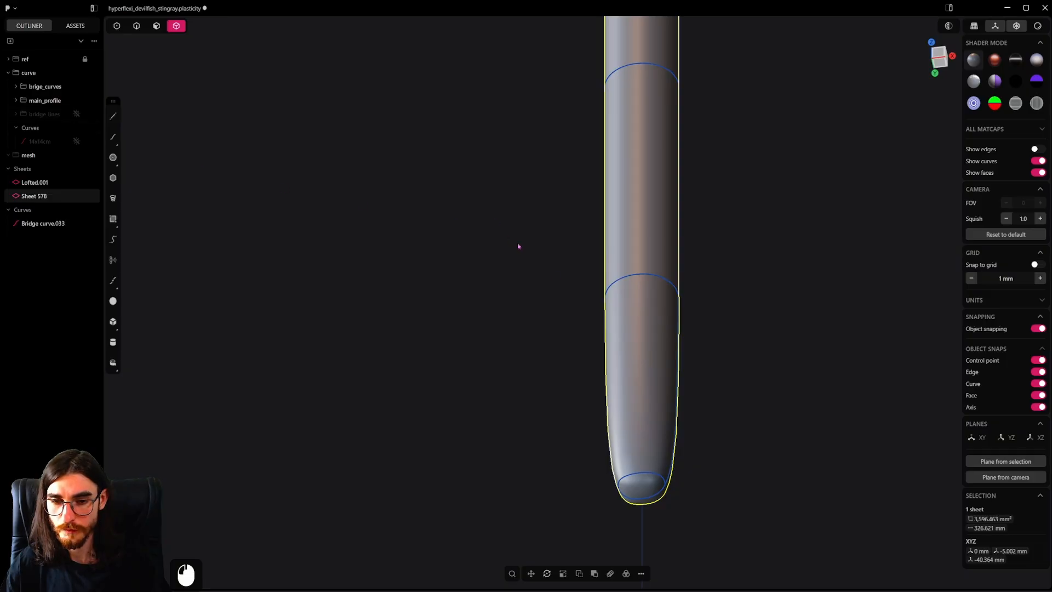
Step: Cut the joined tail sheet along its centre plane with a vertical line about 9.68 mm long, and delete the line
{"action": "scroll", "coordinate": [568, 280], "scroll_direction": "down", "scroll_amount": 7}
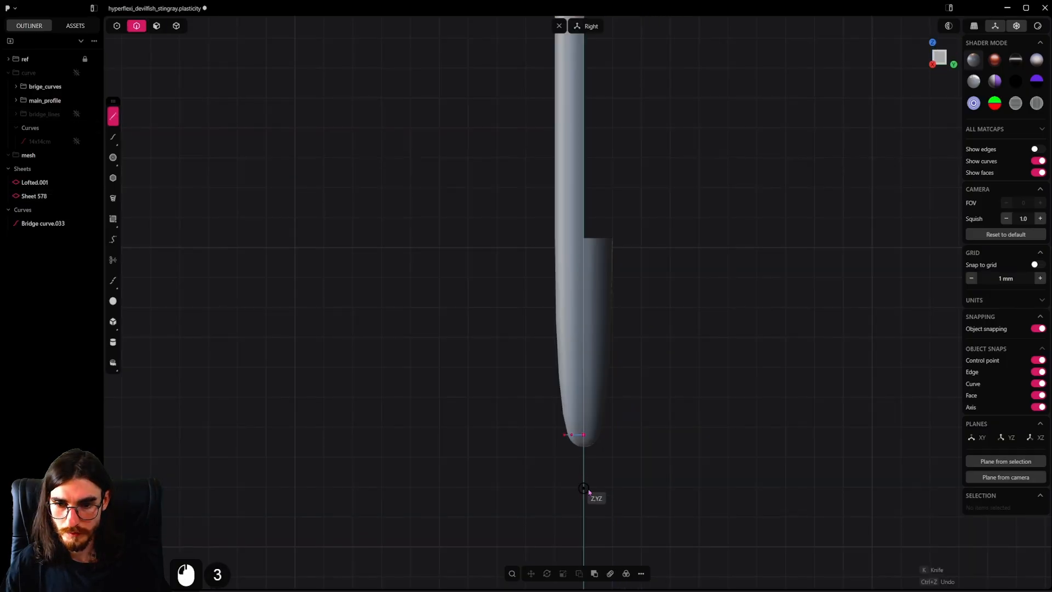
{"action": "left_click", "coordinate": [584, 489]}
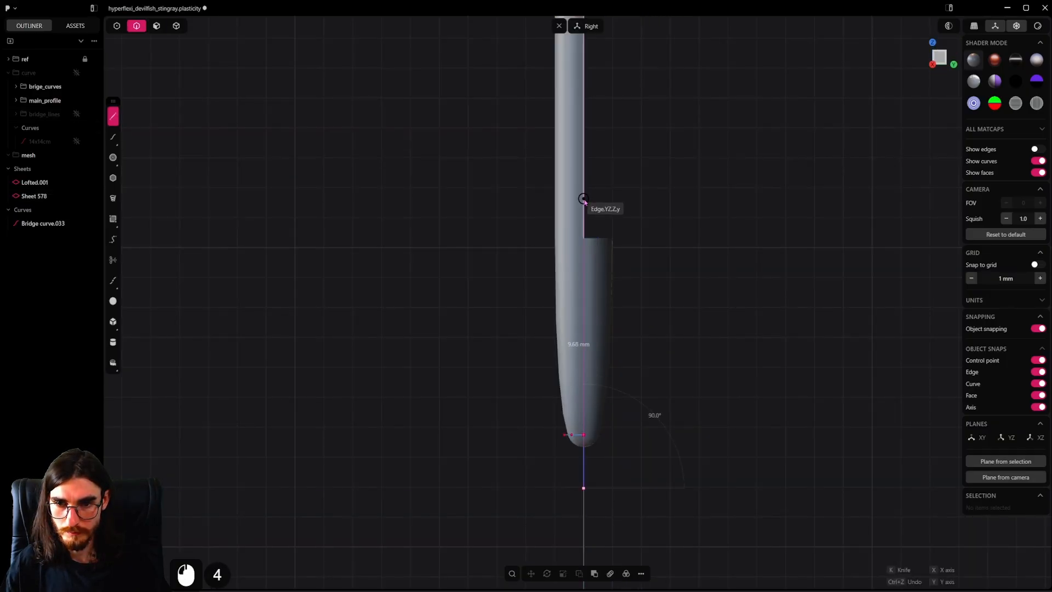
{"action": "left_click", "coordinate": [583, 199]}
{"action": "key", "text": "c"}
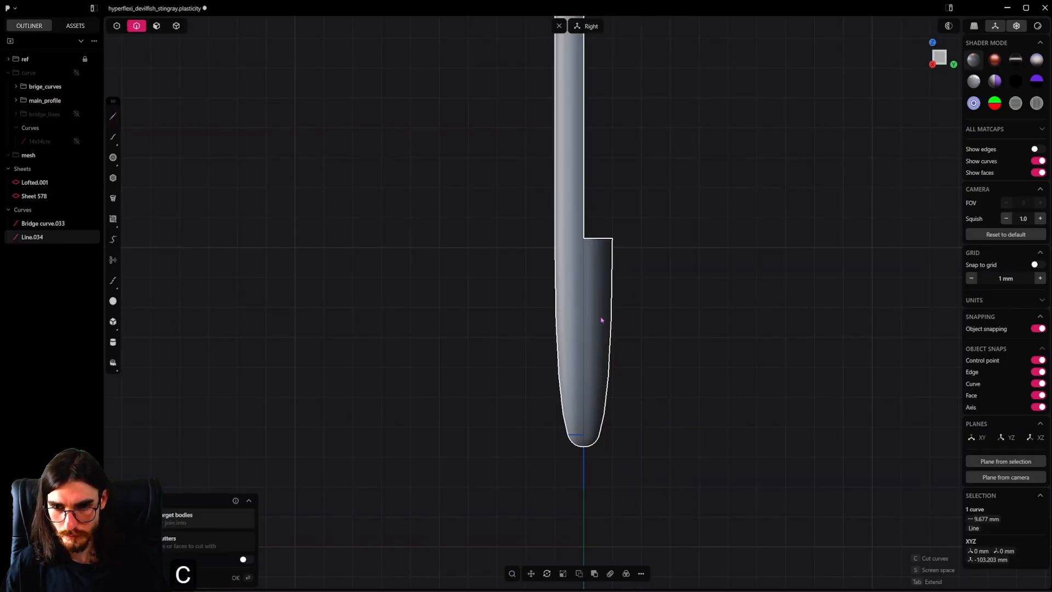
{"action": "left_click", "coordinate": [602, 320]}
{"action": "right_click", "coordinate": [684, 305]}
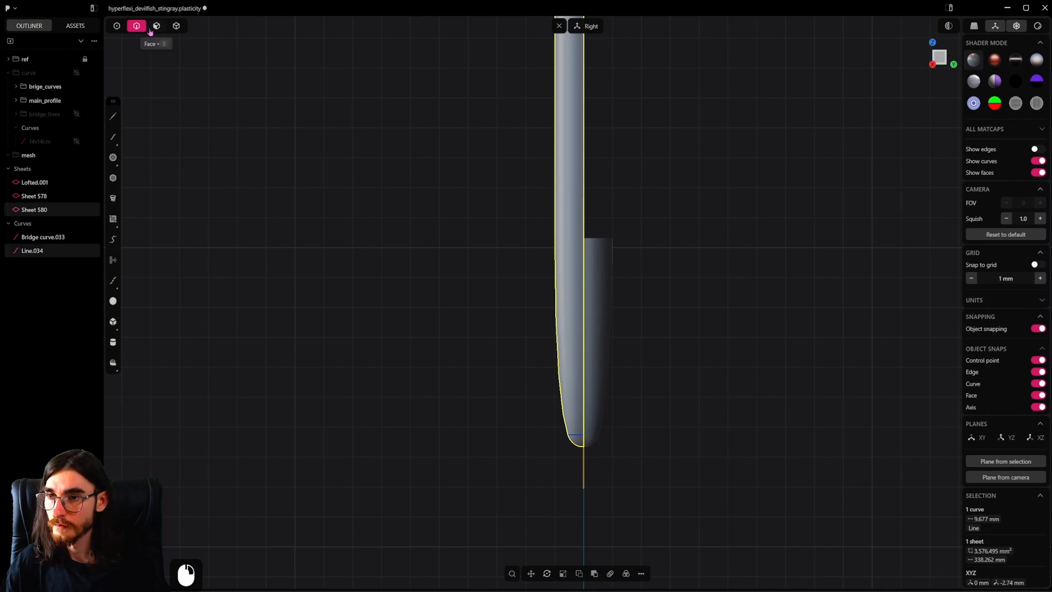
{"action": "left_click", "coordinate": [493, 405]}
{"action": "left_click", "coordinate": [584, 472]}
{"action": "key", "text": "x"}
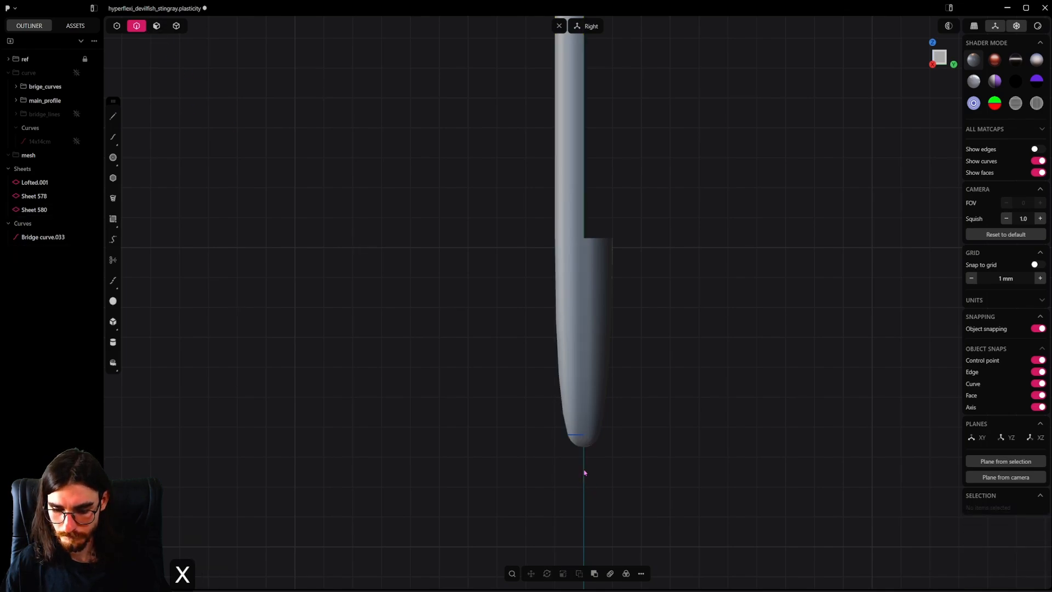
{"action": "key", "text": "3"}
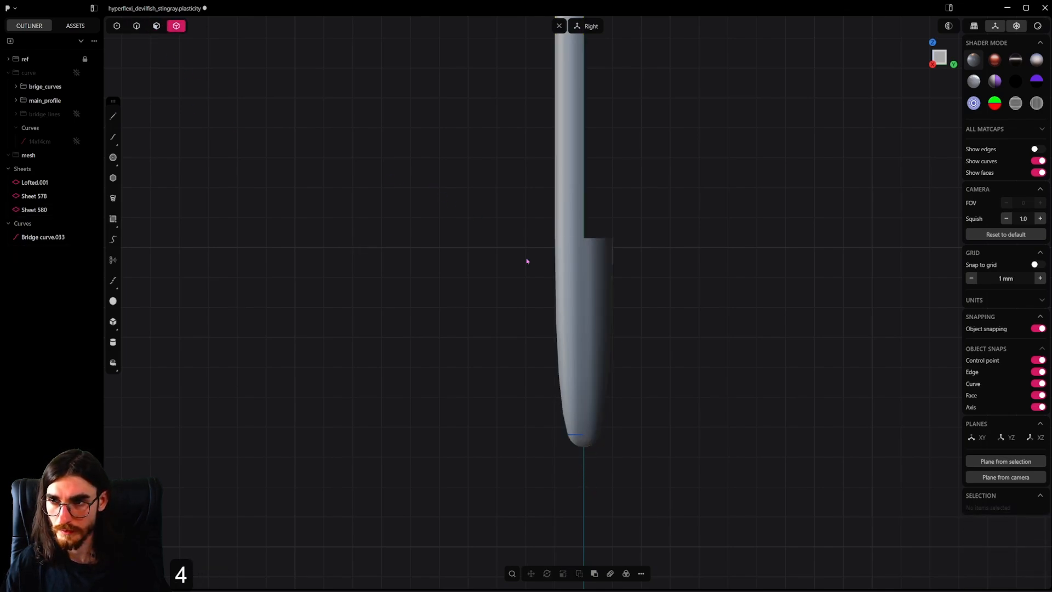
Step: Delete the cut-off half of the tail sheet beyond the centre plane and save the file
{"action": "left_click", "coordinate": [607, 334]}
{"action": "key", "text": "x"}
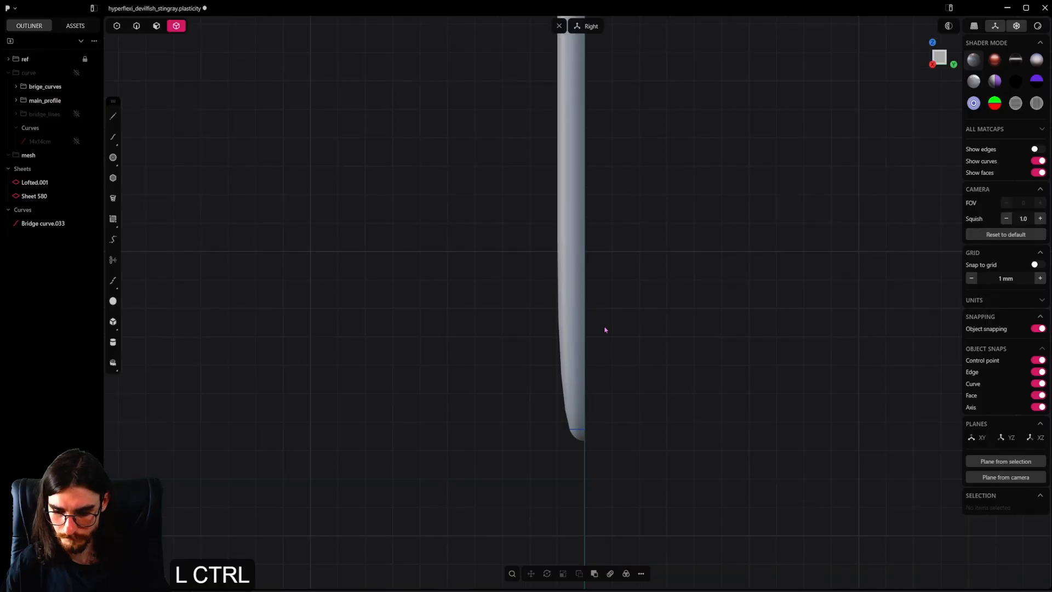
{"action": "key", "text": "ctrl+s"}
Step: Examine the tail, body and wing sheets along their length from the front view
{"action": "left_click_drag", "start_coordinate": [584, 181], "coordinate": [585, 295], "text": "alt+shift"}
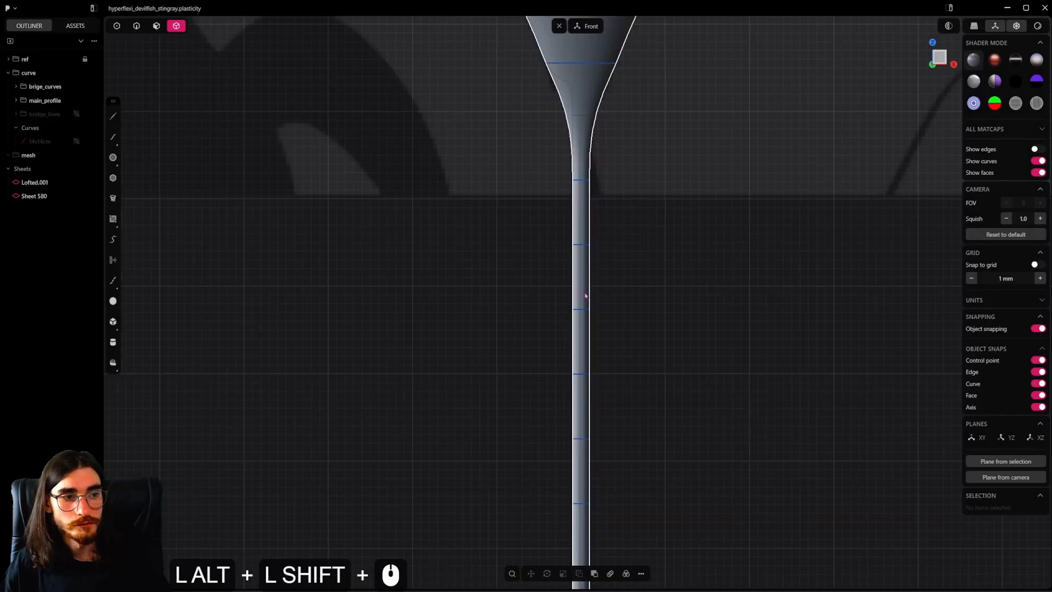
{"action": "scroll", "coordinate": [585, 297], "scroll_direction": "down", "scroll_amount": 3, "text": "alt"}
{"action": "left_click_drag", "start_coordinate": [585, 181], "coordinate": [584, 314], "text": "alt+shift"}
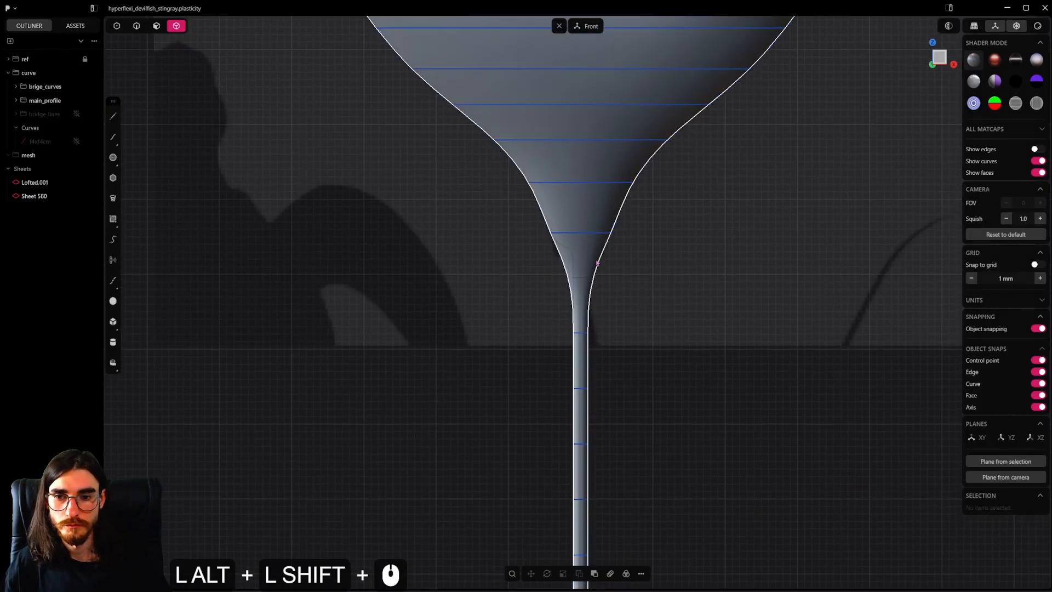
{"action": "left_click_drag", "start_coordinate": [589, 120], "coordinate": [591, 314], "text": "alt+shift"}
{"action": "scroll", "coordinate": [591, 314], "scroll_direction": "down", "scroll_amount": 4, "text": "alt"}
{"action": "left_click_drag", "start_coordinate": [622, 104], "coordinate": [589, 296], "text": "alt+shift"}
{"action": "scroll", "coordinate": [680, 312], "scroll_direction": "up", "scroll_amount": 12, "text": "alt"}
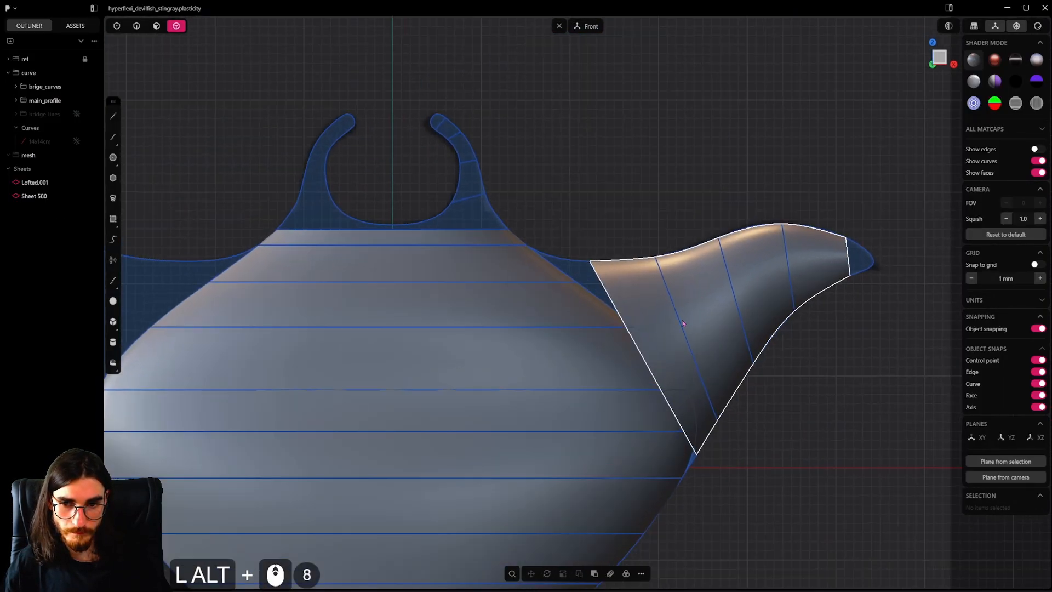
{"action": "left_click_drag", "start_coordinate": [660, 323], "coordinate": [660, 262], "text": "alt"}
{"action": "middle_click_drag", "start_coordinate": [660, 262], "coordinate": [653, 219], "text": "alt"}
{"action": "middle_click_drag", "start_coordinate": [548, 362], "coordinate": [603, 451], "text": "alt"}
{"action": "scroll", "coordinate": [576, 341], "scroll_direction": "down", "scroll_amount": 9}
{"action": "middle_click_drag", "start_coordinate": [576, 340], "coordinate": [712, 301], "text": "shift"}
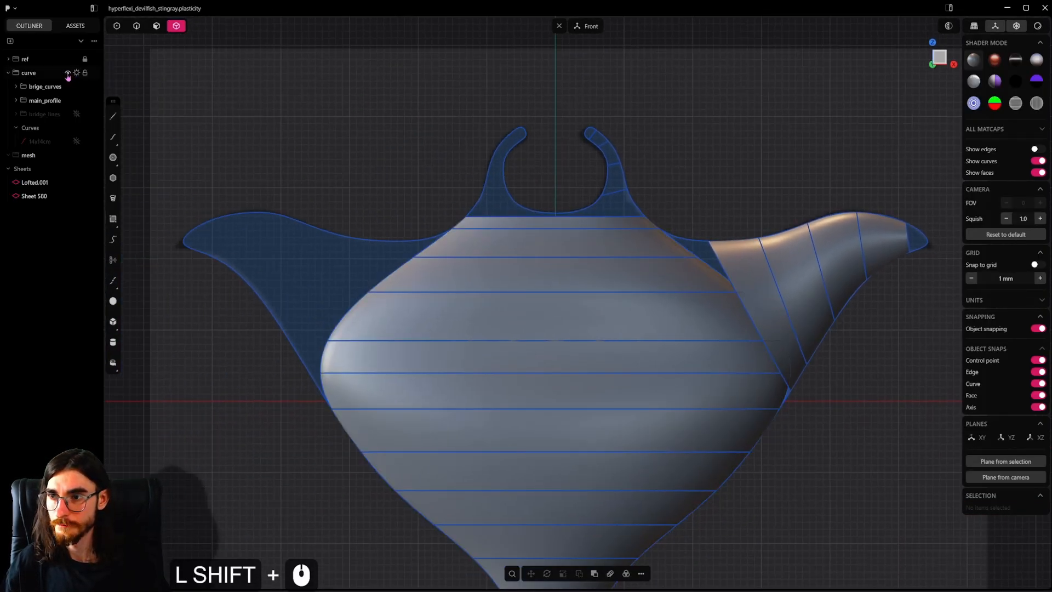
Step: Hide the curve group and draw a curved spline about 49.3 mm long over the body's wing side, from its upper corner past its lower edge
{"action": "left_click", "coordinate": [77, 73]}
{"action": "scroll", "coordinate": [730, 301], "scroll_direction": "up", "scroll_amount": 2}
{"action": "left_click", "coordinate": [778, 284]}
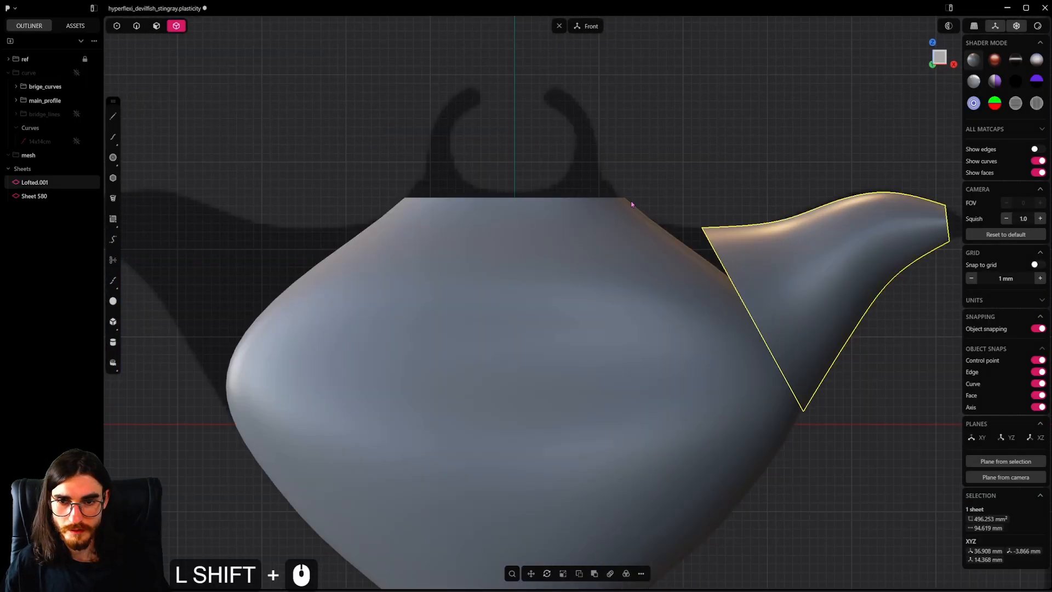
{"action": "left_click", "coordinate": [113, 137]}
{"action": "left_click", "coordinate": [628, 205]}
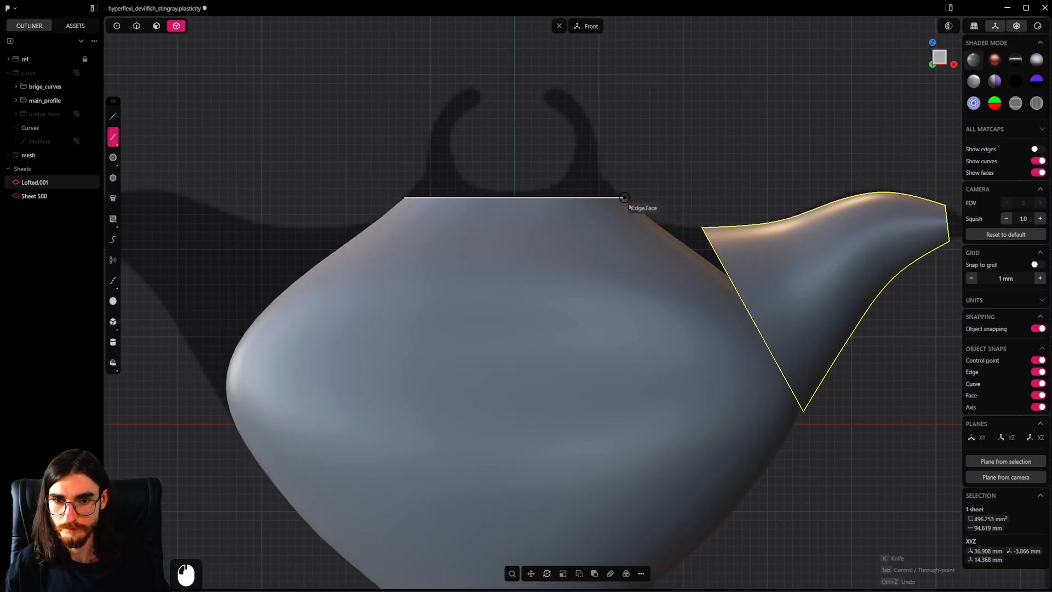
{"action": "scroll", "coordinate": [628, 205], "scroll_direction": "up", "scroll_amount": 3}
{"action": "left_click", "coordinate": [605, 229]}
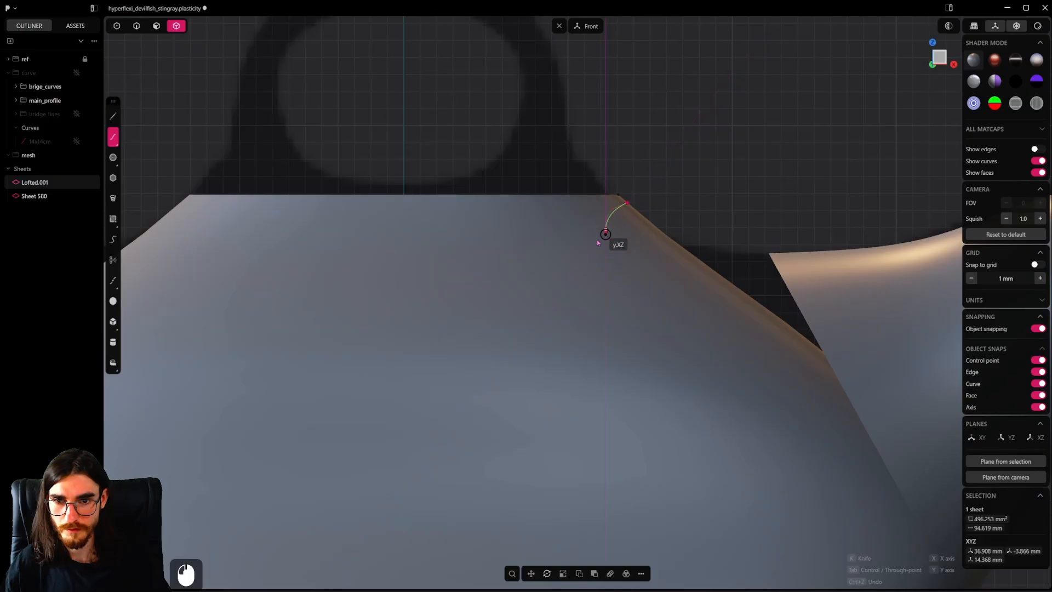
{"action": "left_click", "coordinate": [594, 344]}
{"action": "scroll", "coordinate": [595, 347], "scroll_direction": "down", "scroll_amount": 15}
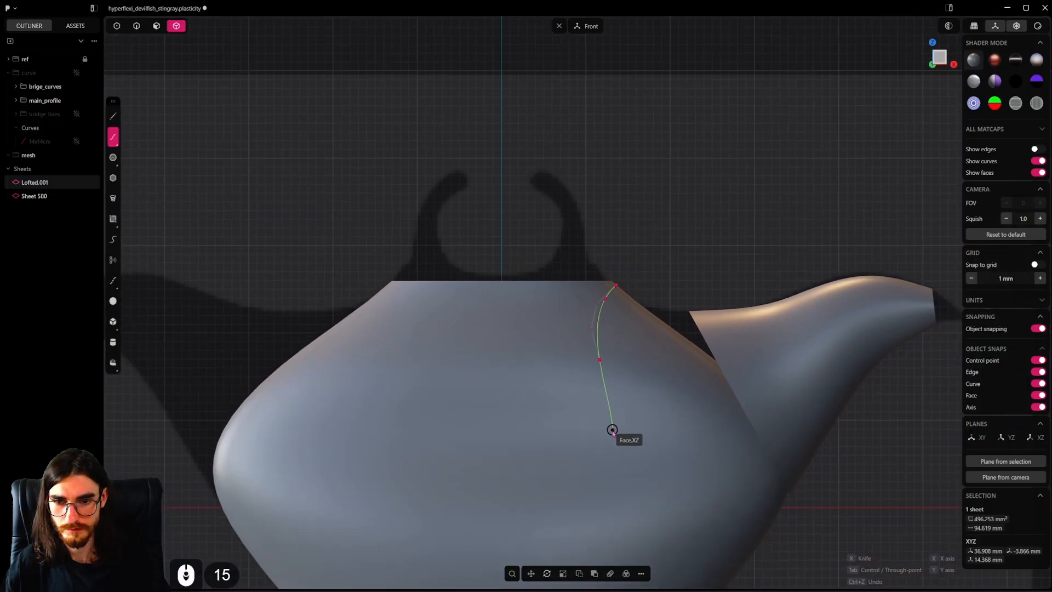
{"action": "left_click", "coordinate": [629, 441]}
{"action": "middle_click_drag", "start_coordinate": [629, 441], "coordinate": [663, 354], "text": "shift"}
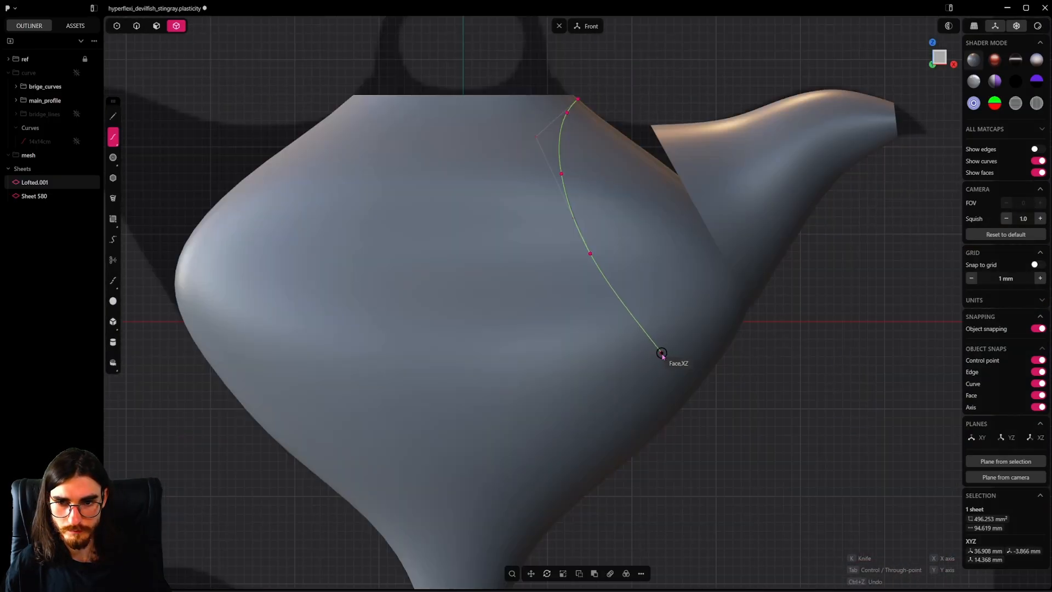
{"action": "left_click", "coordinate": [667, 349]}
{"action": "key", "text": "2"}
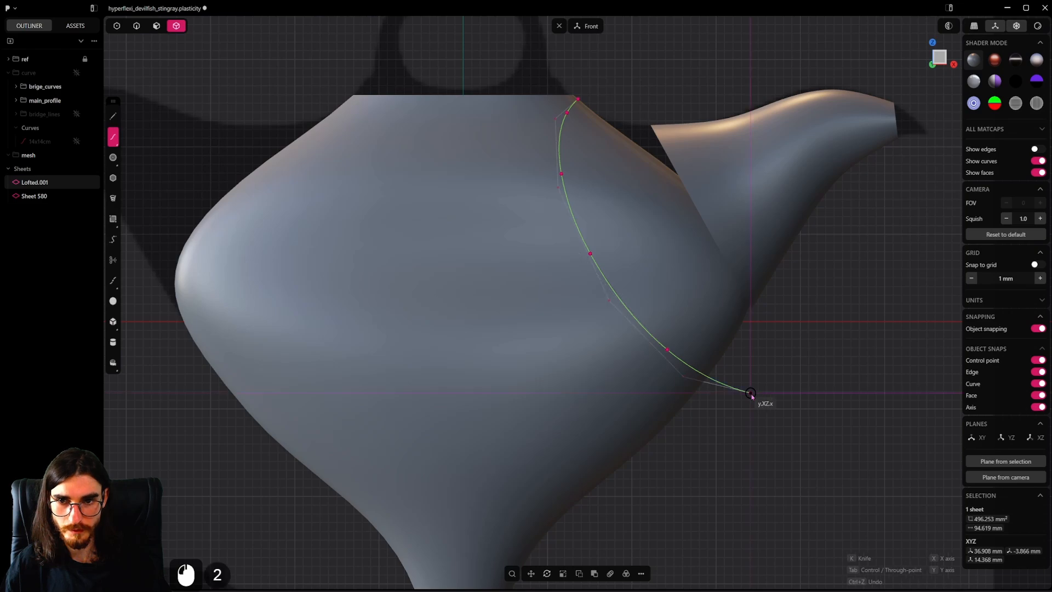
{"action": "left_click", "coordinate": [751, 392]}
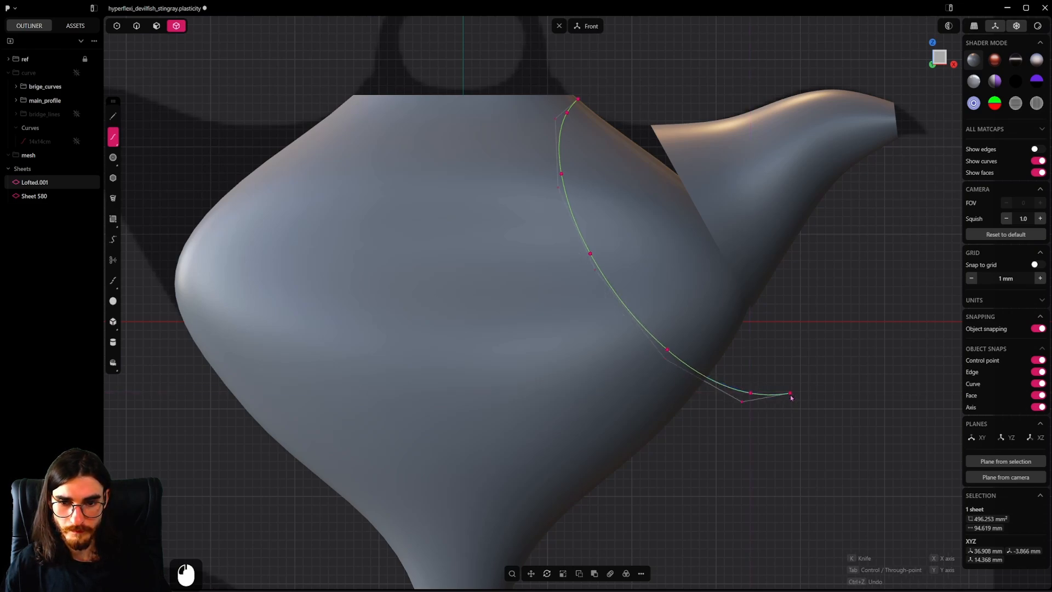
{"action": "right_click", "coordinate": [789, 396]}
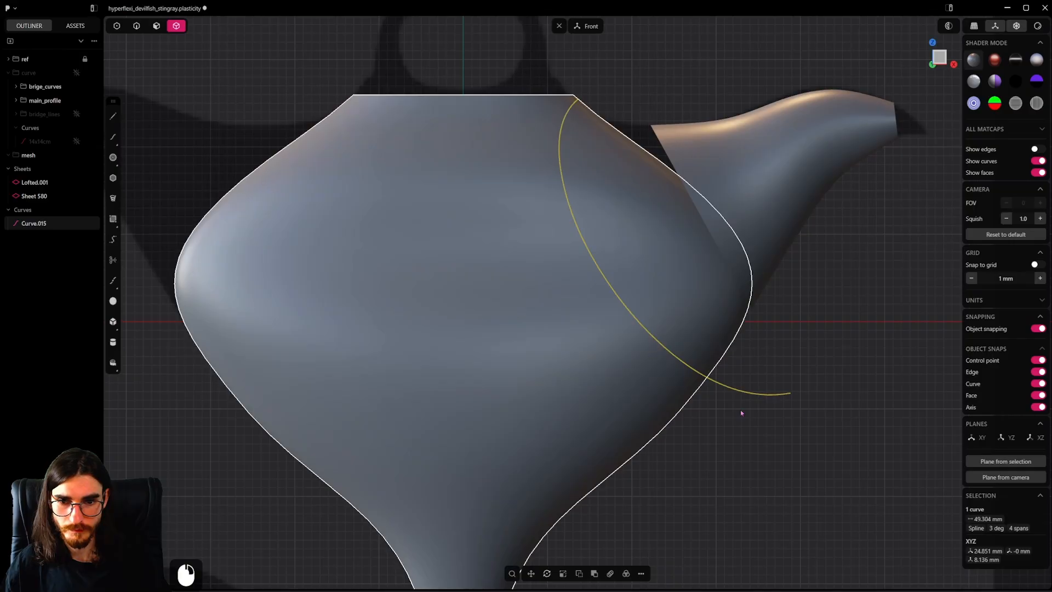
Step: Cut the body sheet with the spline, and delete the wing-side piece and the spline
{"action": "middle_click_drag", "start_coordinate": [573, 101], "coordinate": [570, 131], "text": "shift"}
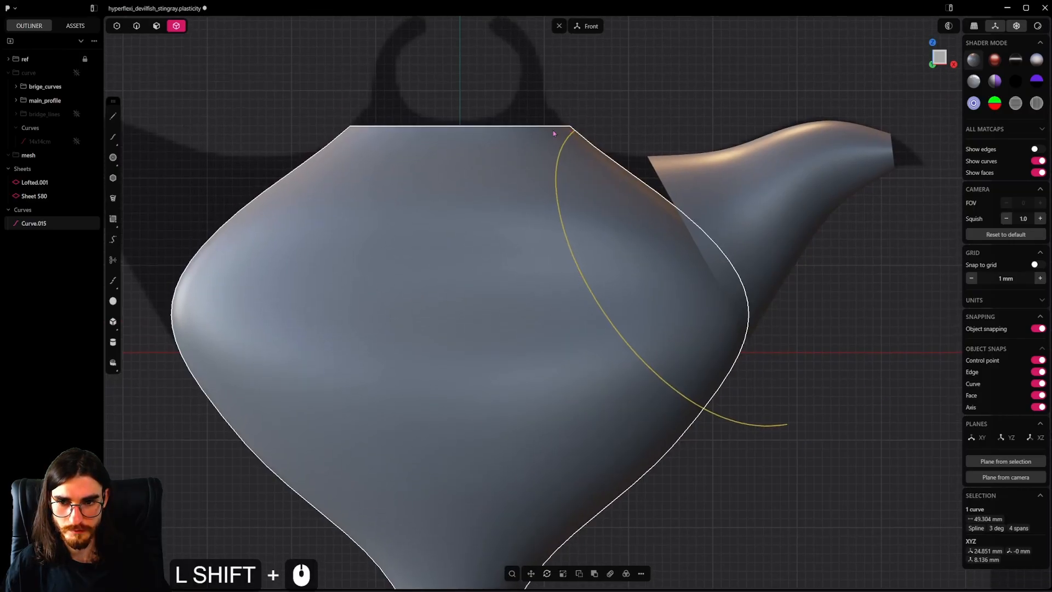
{"action": "middle_click_drag", "start_coordinate": [606, 263], "coordinate": [665, 292]}
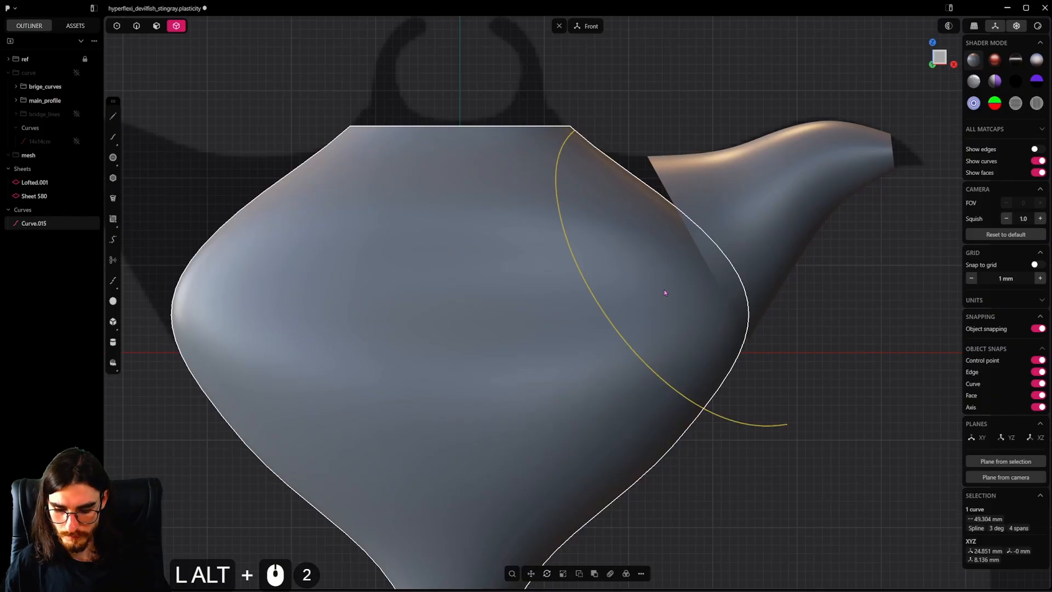
{"action": "key", "text": "c"}
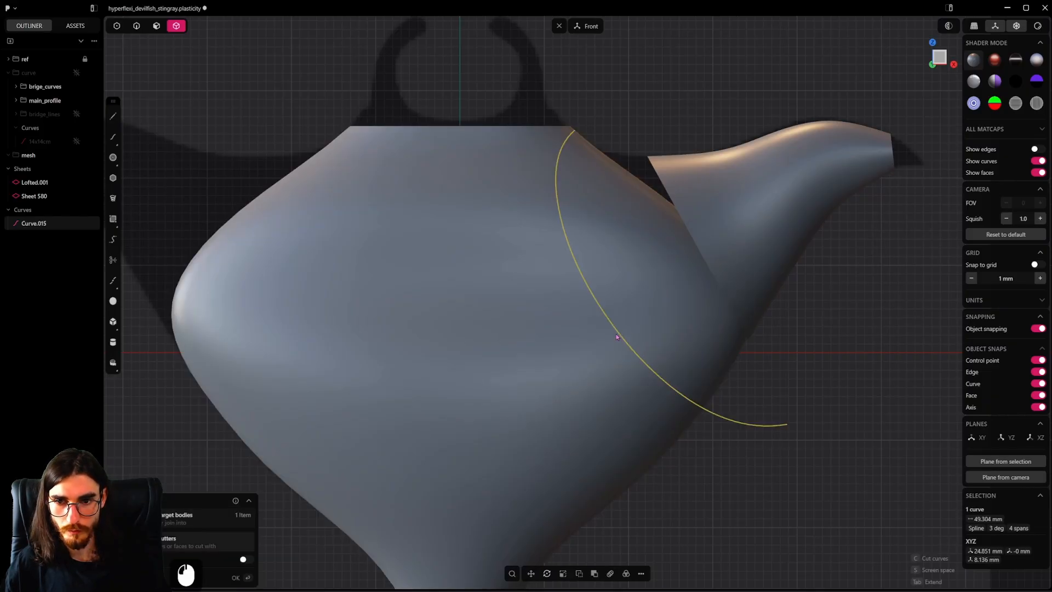
{"action": "right_click", "coordinate": [789, 436]}
{"action": "key", "text": "x"}
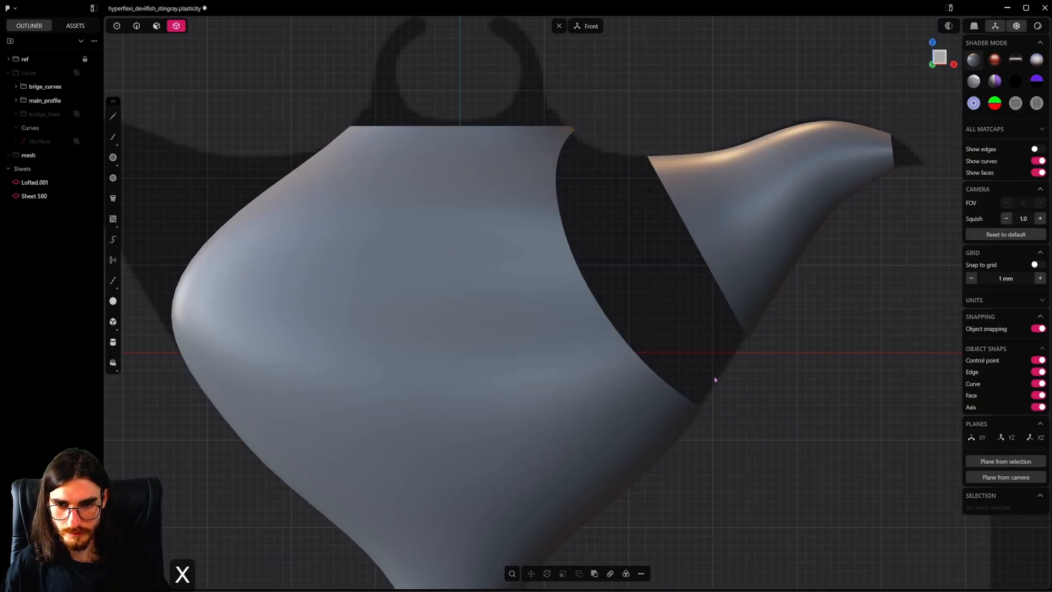
Step: Bridge the lower edges of the body and wing across the gap with a G1 curve
{"action": "middle_click_drag", "start_coordinate": [716, 381], "coordinate": [669, 371], "text": "shift"}
{"action": "scroll", "coordinate": [712, 381], "scroll_direction": "up", "scroll_amount": 5}
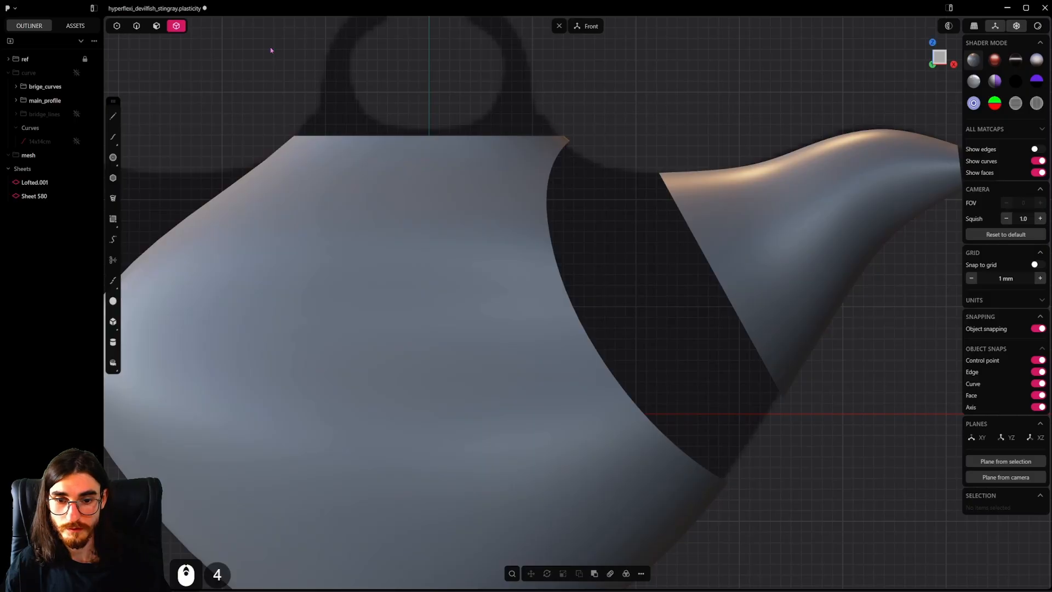
{"action": "left_click", "coordinate": [136, 26]}
{"action": "left_click", "coordinate": [715, 509]}
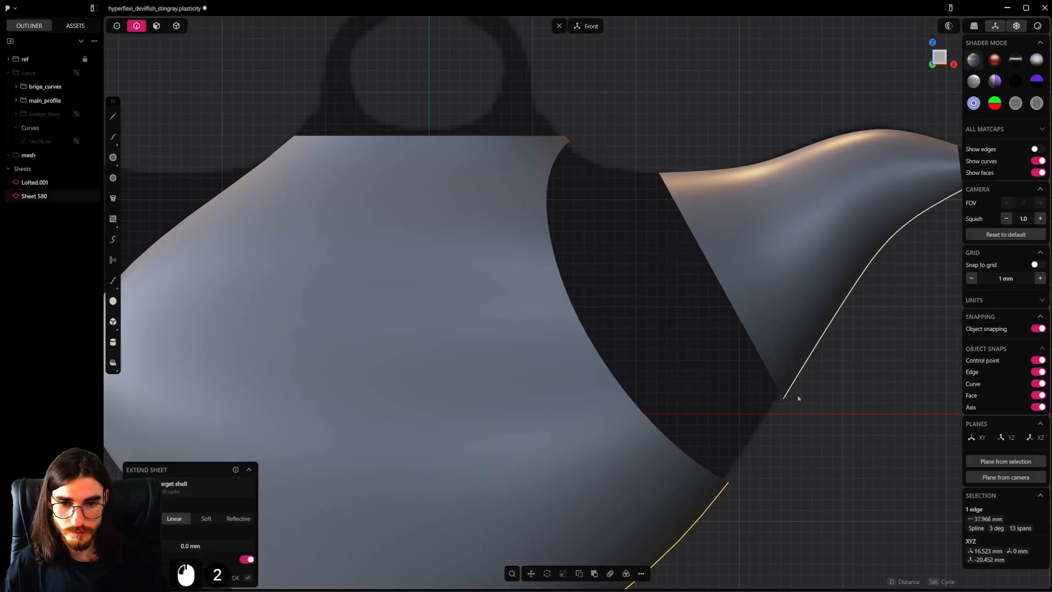
{"action": "left_click", "coordinate": [798, 399]}
{"action": "middle_click_drag", "start_coordinate": [816, 422], "coordinate": [784, 377], "text": "shift"}
{"action": "key", "text": "shift+b"}
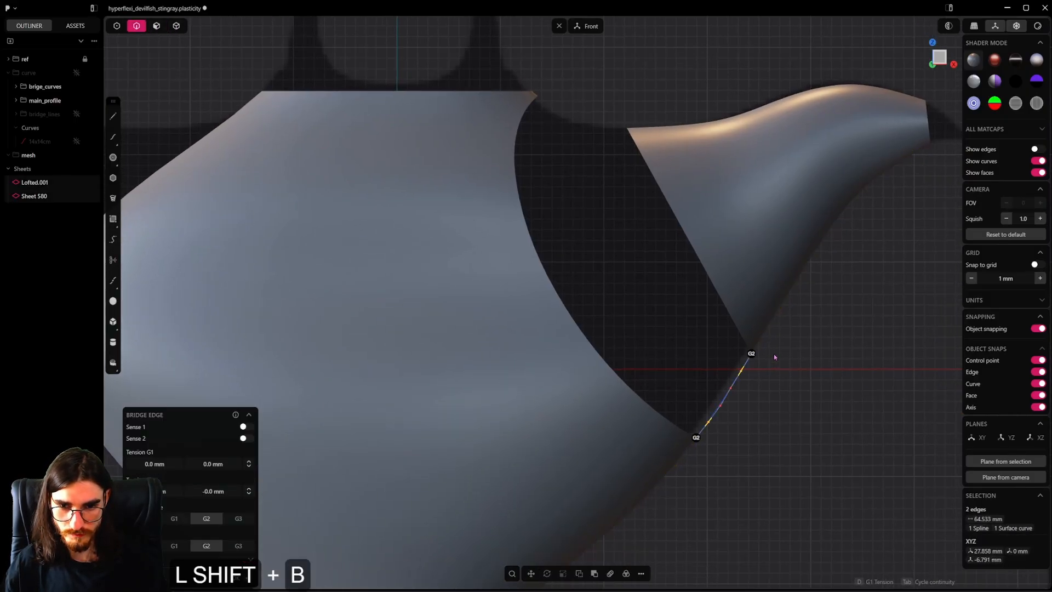
{"action": "scroll", "coordinate": [775, 358], "scroll_direction": "up", "scroll_amount": 2}
{"action": "scroll", "coordinate": [805, 399], "scroll_direction": "up", "scroll_amount": 7}
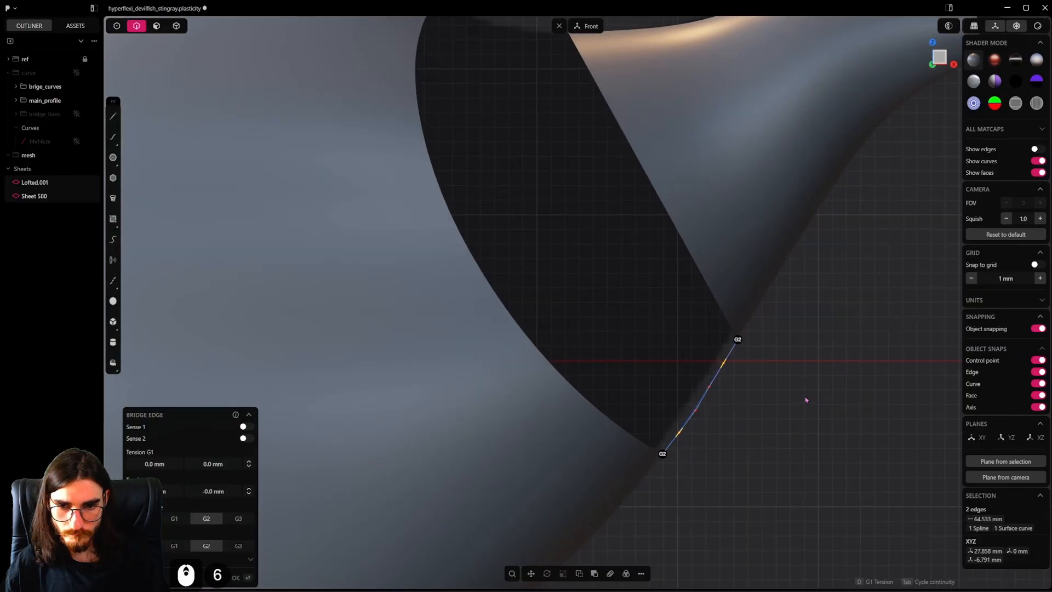
{"action": "key", "text": "Tab"}
{"action": "key", "text": "Tab"}
{"action": "key", "text": "Tab"}
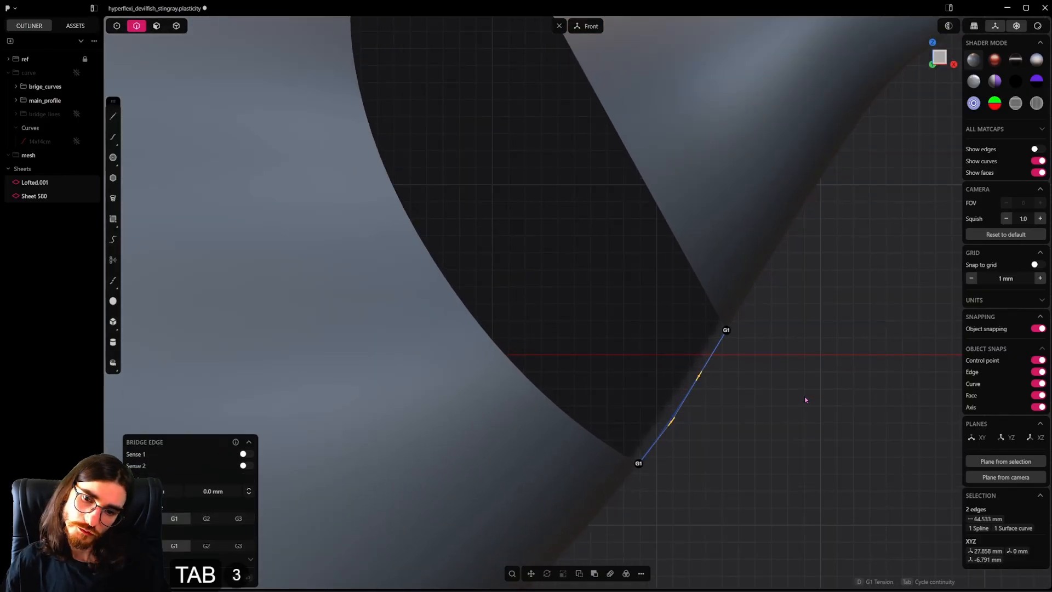
{"action": "right_click", "coordinate": [805, 400]}
Step: Bridge the upper edges of the body and wing across the gap with a curve
{"action": "scroll", "coordinate": [804, 399], "scroll_direction": "down", "scroll_amount": 5}
{"action": "middle_click_drag", "start_coordinate": [565, 170], "coordinate": [610, 323], "text": "shift"}
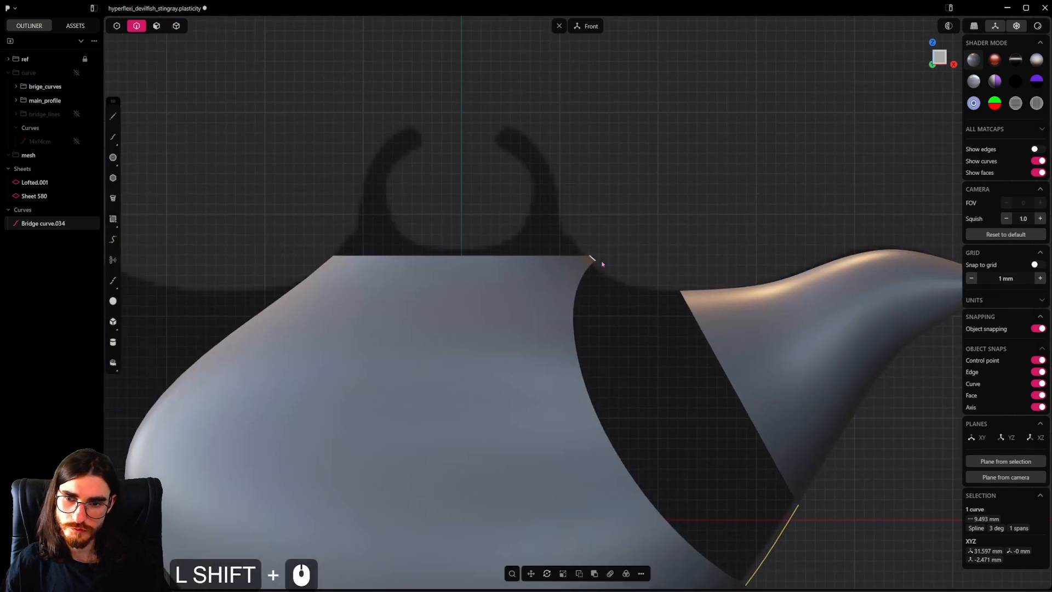
{"action": "left_click", "coordinate": [600, 262]}
{"action": "scroll", "coordinate": [693, 290], "scroll_direction": "up", "scroll_amount": 4}
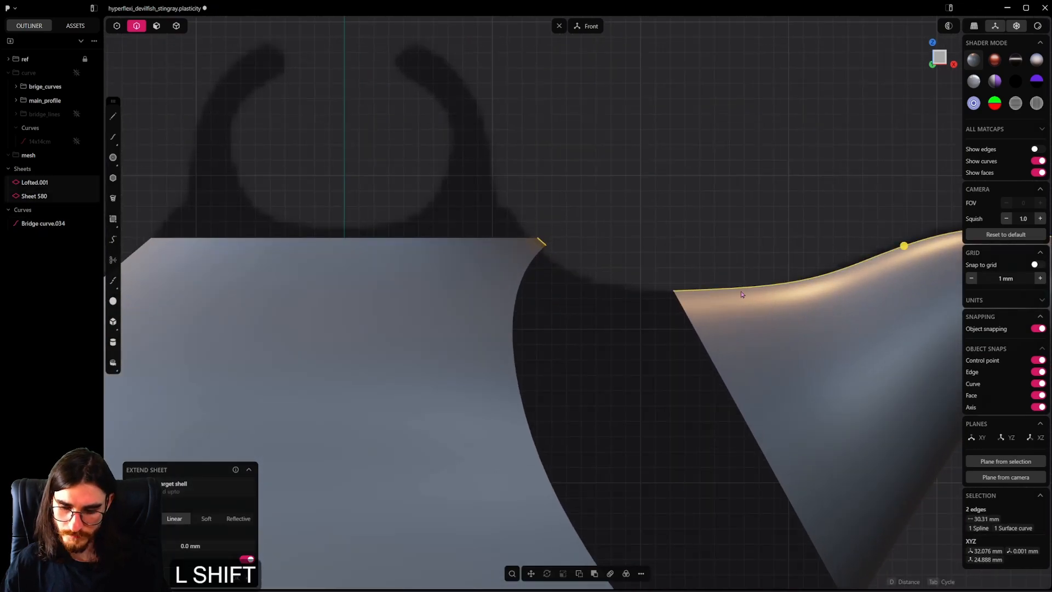
{"action": "key", "text": "shift+b"}
{"action": "key", "text": "Tab"}
{"action": "key", "text": "Tab"}
{"action": "key", "text": "Tab"}
{"action": "key", "text": "Tab"}
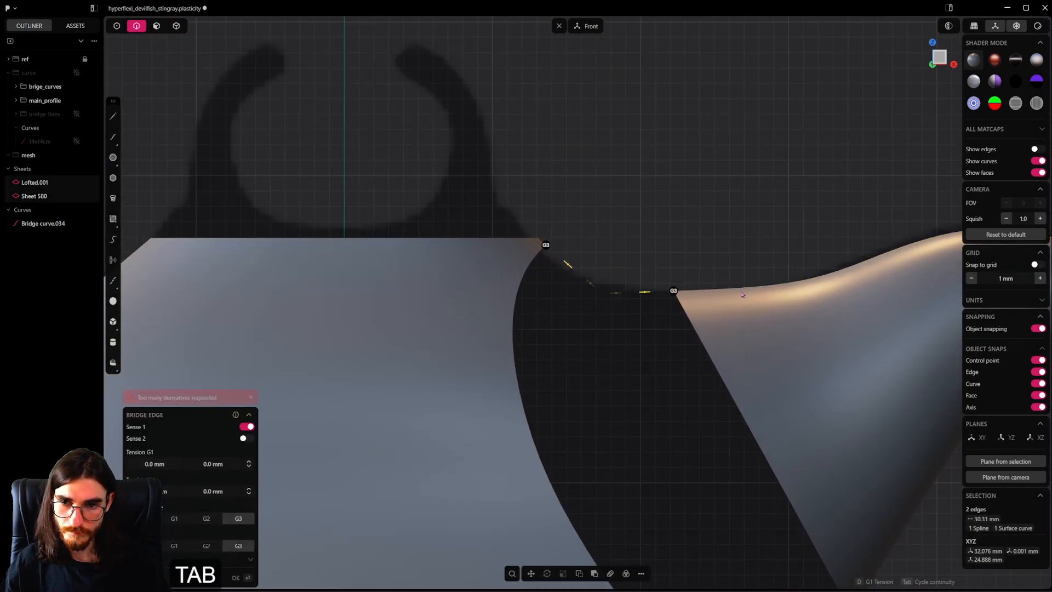
{"action": "key", "text": "Tab"}
{"action": "key", "text": "Tab"}
{"action": "key", "text": "Tab"}
{"action": "key", "text": "Tab"}
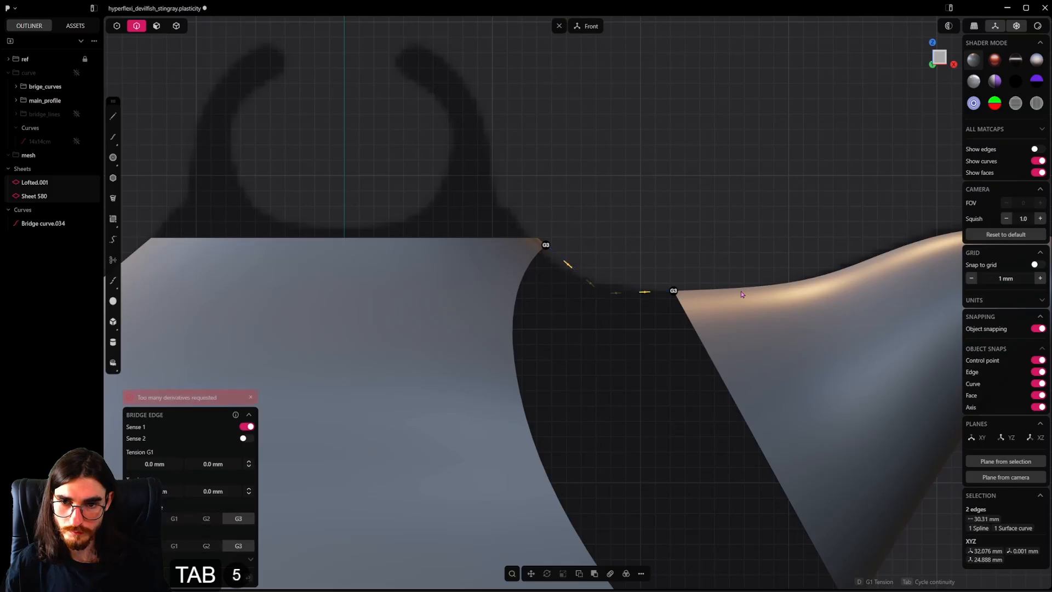
{"action": "left_click", "coordinate": [738, 286]}
{"action": "scroll", "coordinate": [738, 285], "scroll_direction": "down", "scroll_amount": 5}
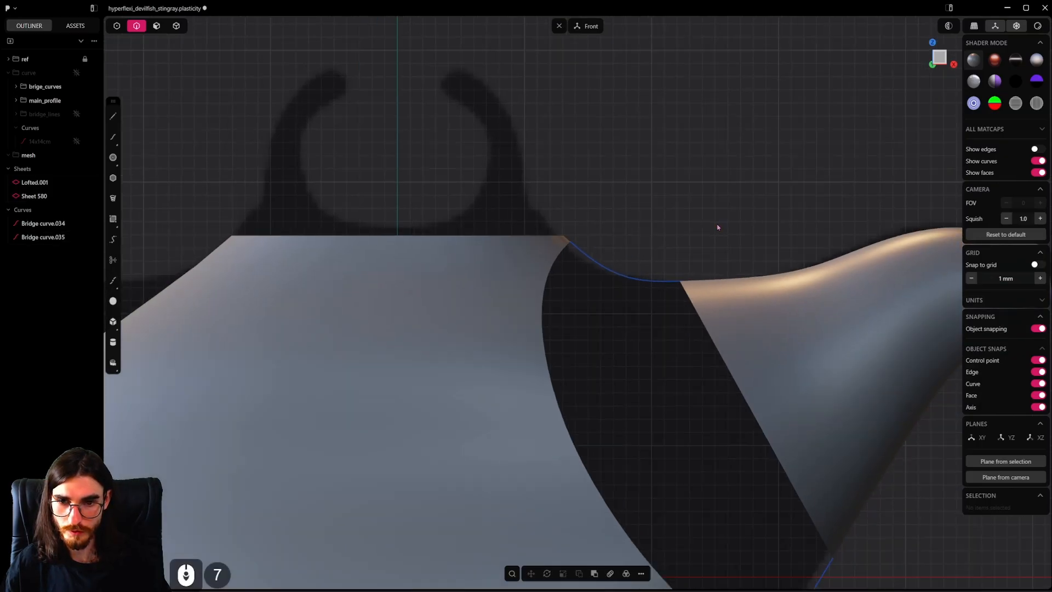
Step: Try to loft between the body's cut edge and the wing's open edge with G1 continuity, using the two bridge curves as guides
{"action": "left_click", "coordinate": [728, 294], "text": "shift"}
{"action": "scroll", "coordinate": [754, 268], "scroll_direction": "up", "scroll_amount": 3}
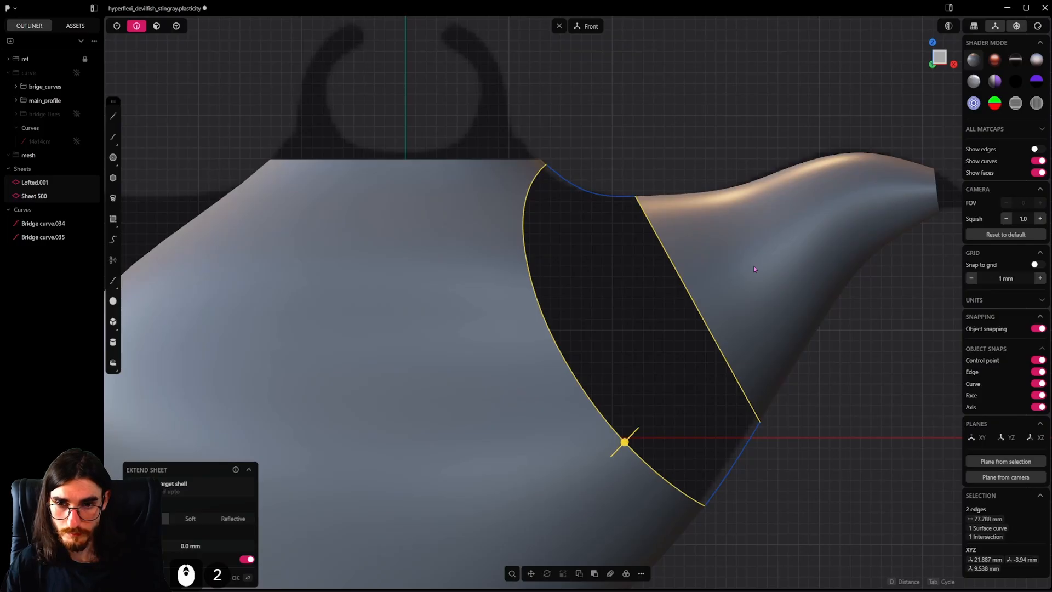
{"action": "key", "text": "l"}
{"action": "left_click", "coordinate": [616, 236], "text": "shift"}
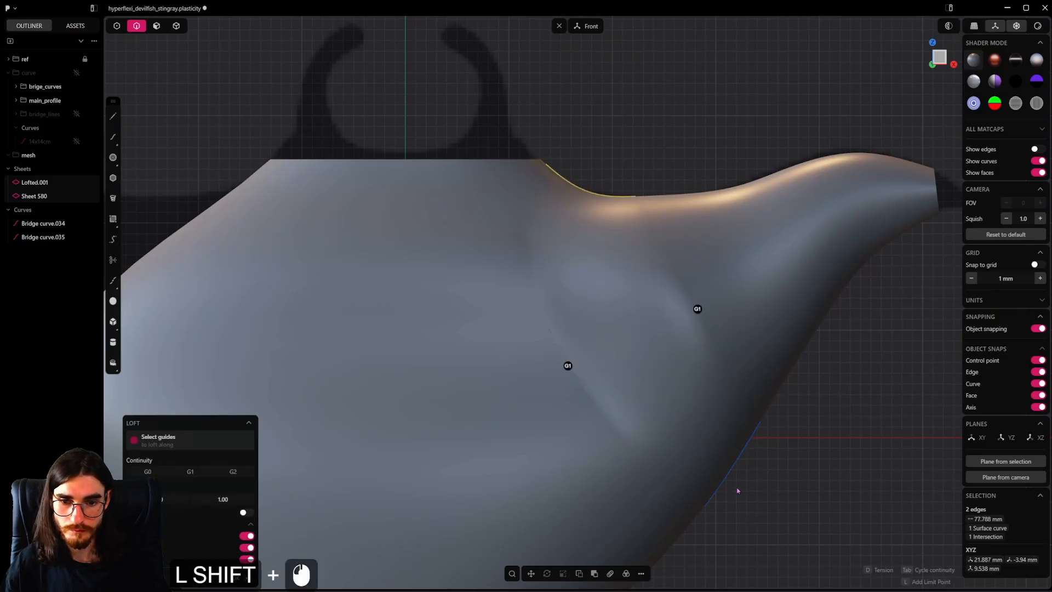
{"action": "left_click", "coordinate": [736, 466], "text": "shift"}
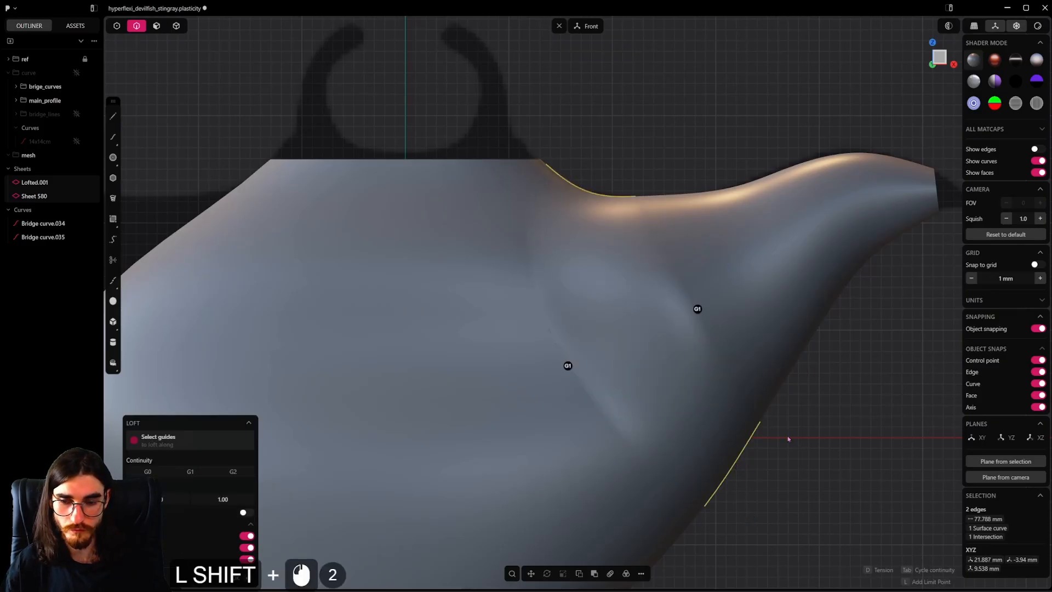
{"action": "middle_click_drag", "start_coordinate": [787, 438], "coordinate": [602, 329]}
{"action": "middle_click_drag", "start_coordinate": [603, 328], "coordinate": [710, 314], "text": "shift"}
{"action": "scroll", "coordinate": [685, 338], "scroll_direction": "up", "scroll_amount": 3}
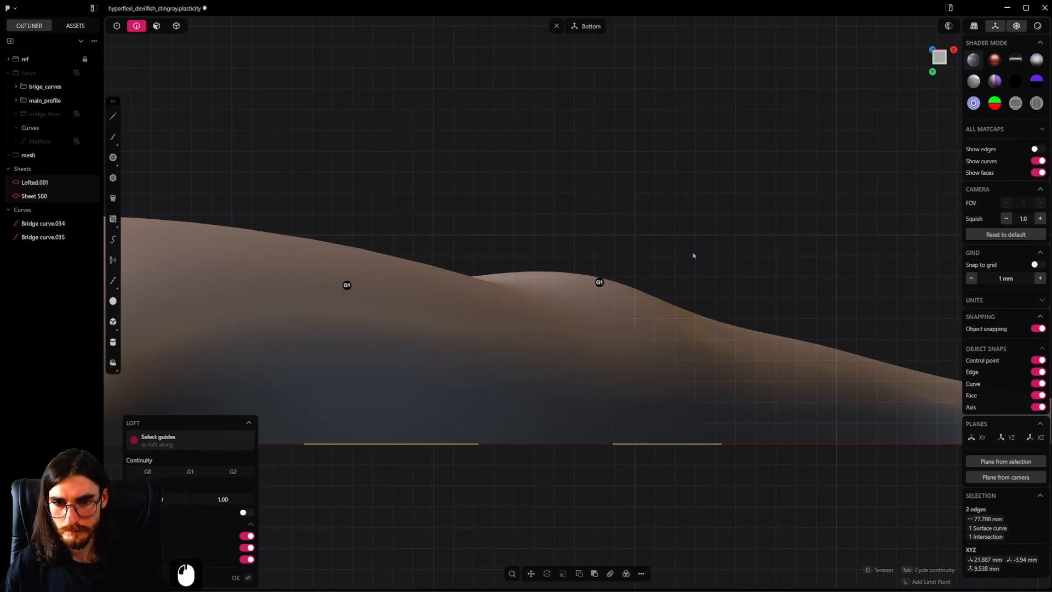
{"action": "key", "text": "ctrl+z"}
Step: Examine the shapes of the body's cut edge and the wing's open edge from below and above
{"action": "scroll", "coordinate": [691, 274], "scroll_direction": "down", "scroll_amount": 2}
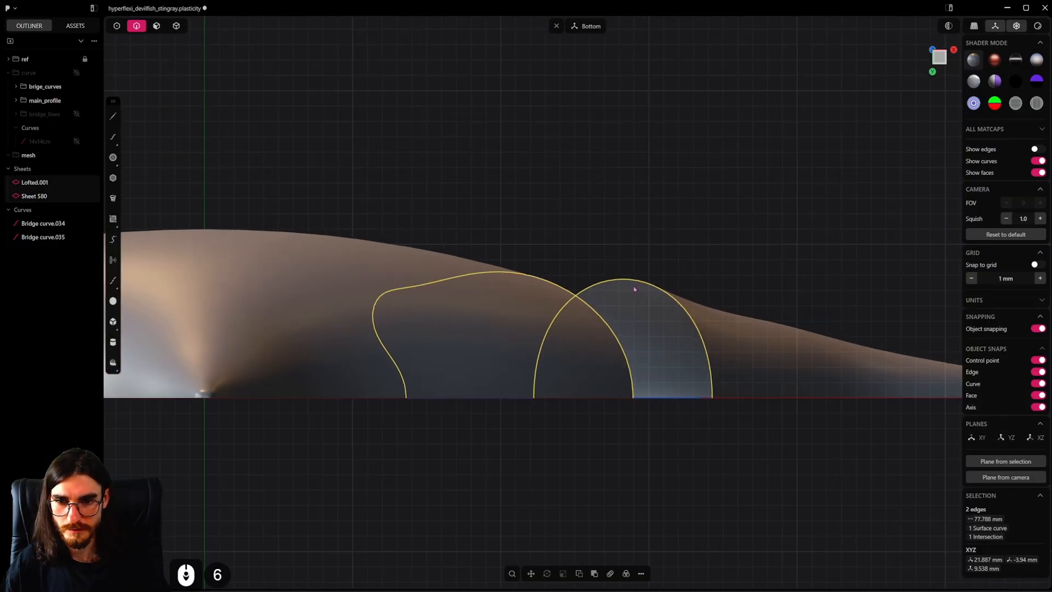
{"action": "key", "text": "e"}
{"action": "middle_click_drag", "start_coordinate": [595, 308], "coordinate": [594, 273]}
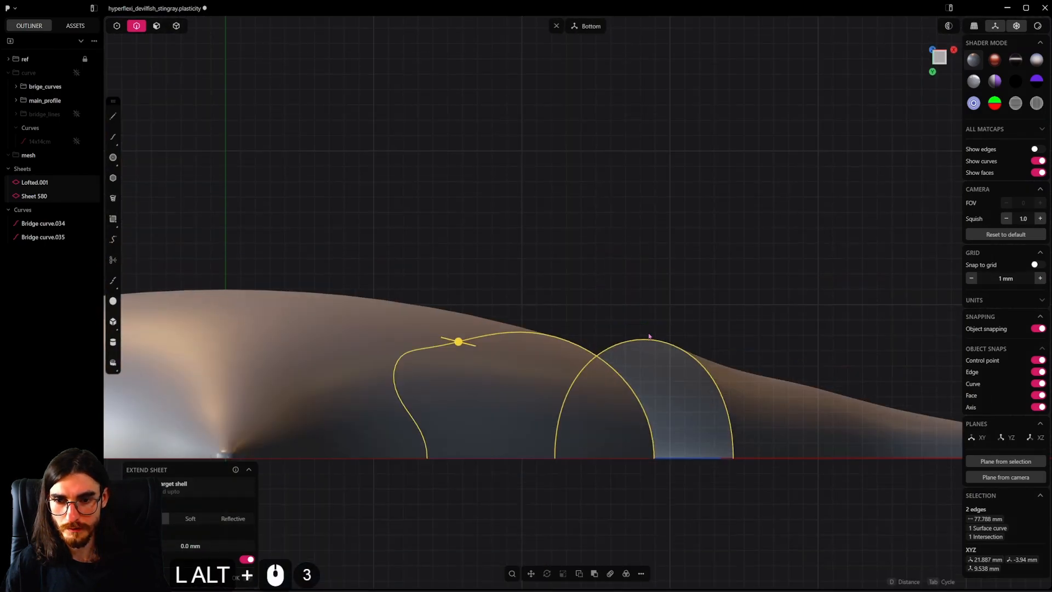
{"action": "middle_click_drag", "start_coordinate": [553, 308], "coordinate": [598, 425], "text": "alt"}
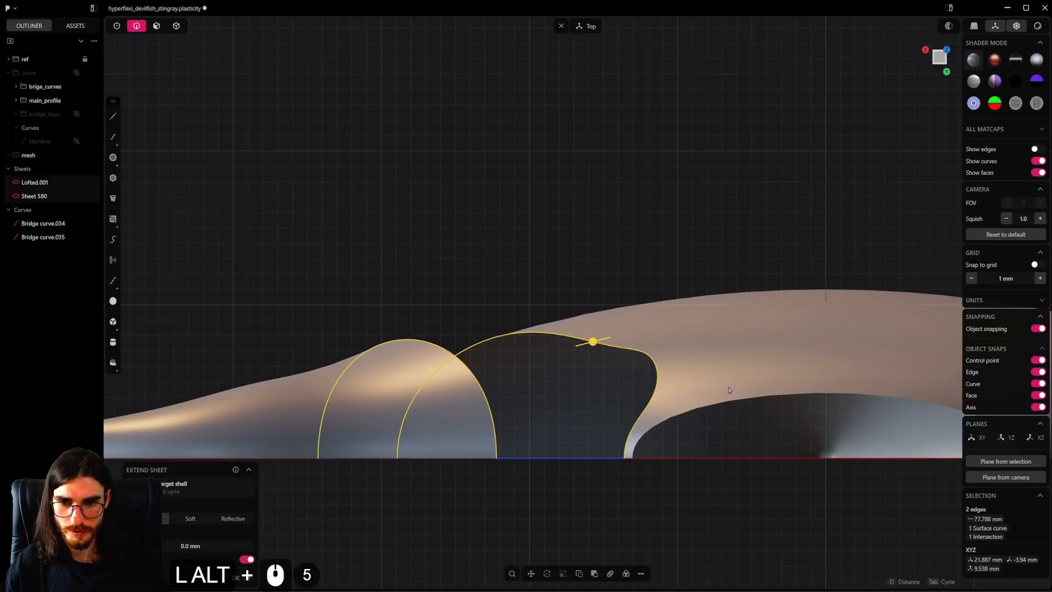
{"action": "middle_click_drag", "start_coordinate": [728, 390], "coordinate": [605, 354], "text": "shift"}
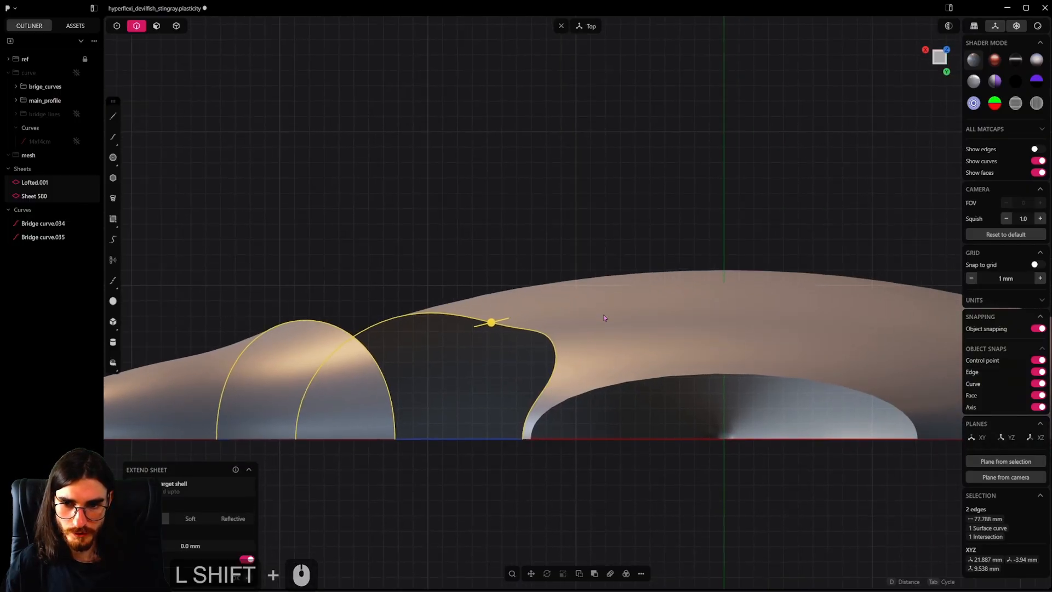
Step: Scale the tapered wing sheet down along Y, using a pivot snapped to its straight centreline edge
{"action": "middle_click_drag", "start_coordinate": [646, 310], "coordinate": [578, 422]}
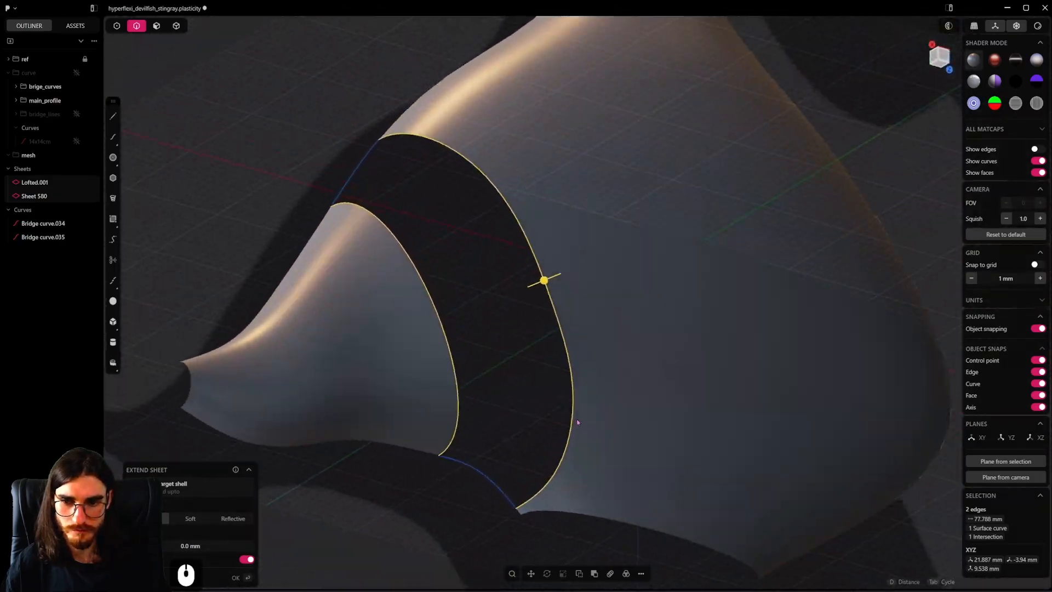
{"action": "middle_click_drag", "start_coordinate": [646, 336], "coordinate": [565, 256]}
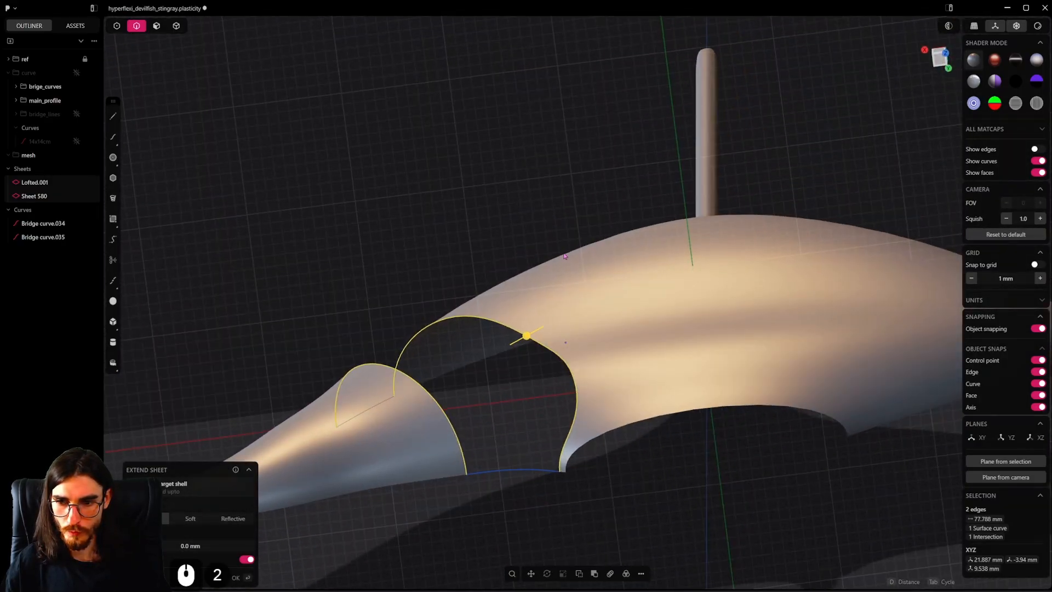
{"action": "middle_click_drag", "start_coordinate": [439, 391], "coordinate": [372, 364]}
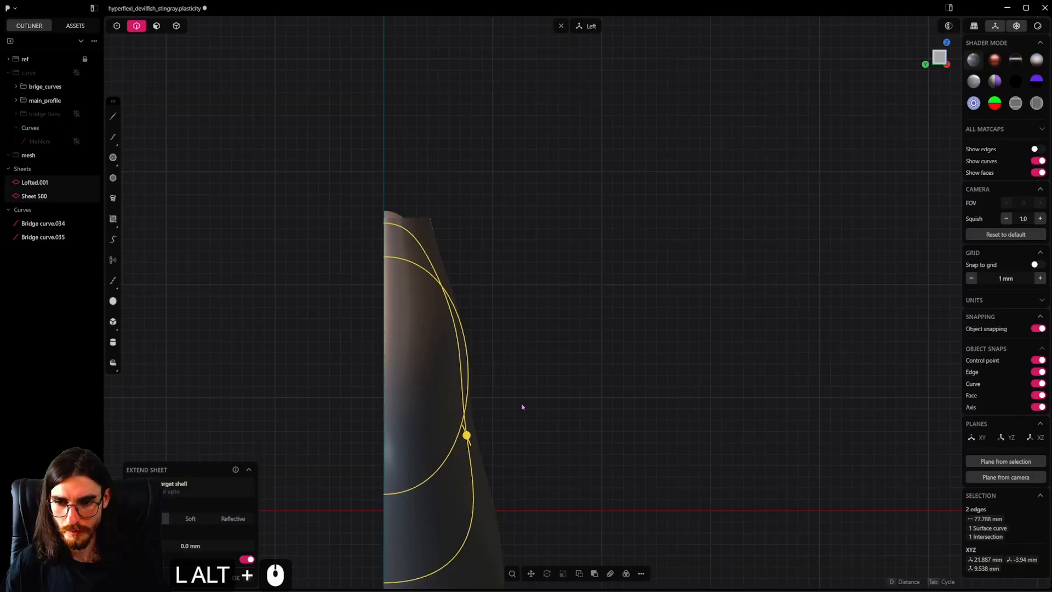
{"action": "middle_click_drag", "start_coordinate": [522, 406], "coordinate": [576, 472], "text": "alt"}
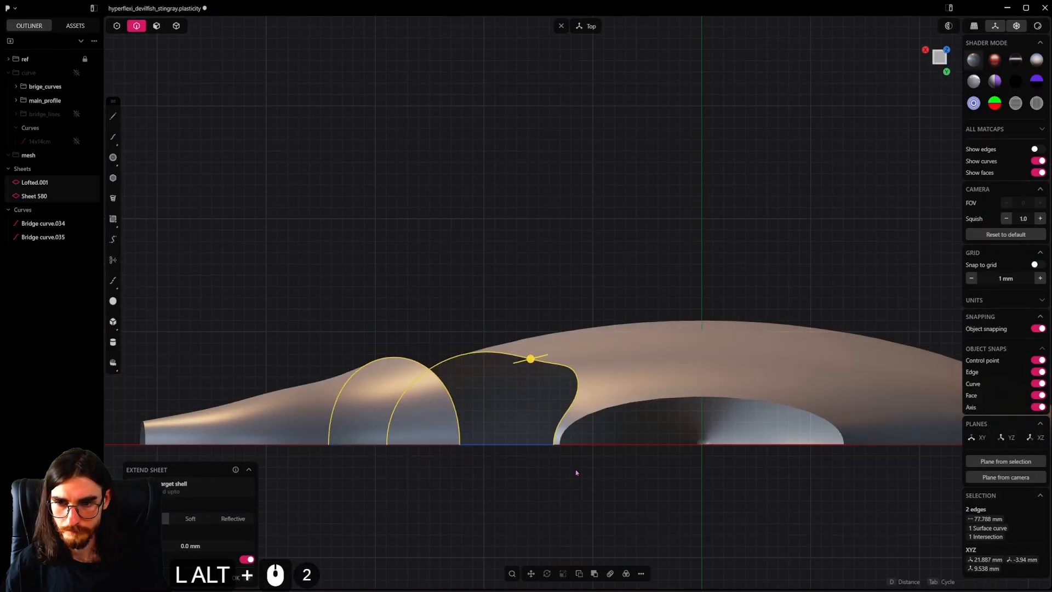
{"action": "key", "text": "3"}
{"action": "left_click", "coordinate": [417, 378]}
{"action": "middle_click_drag", "start_coordinate": [416, 373], "coordinate": [553, 332], "text": "shift"}
{"action": "left_click", "coordinate": [176, 26]}
{"action": "key", "text": "3"}
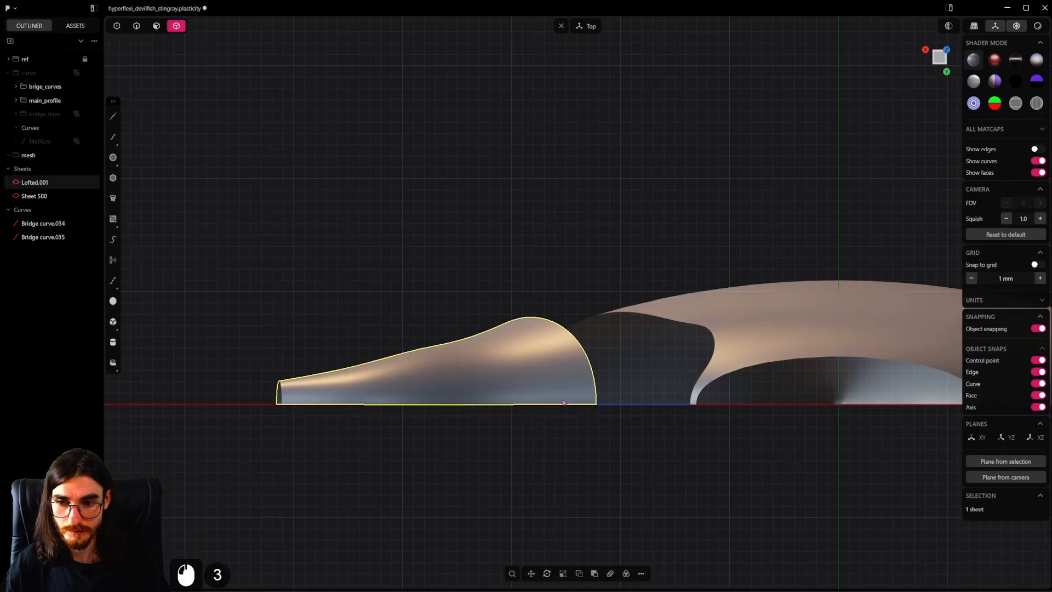
{"action": "key", "text": "s"}
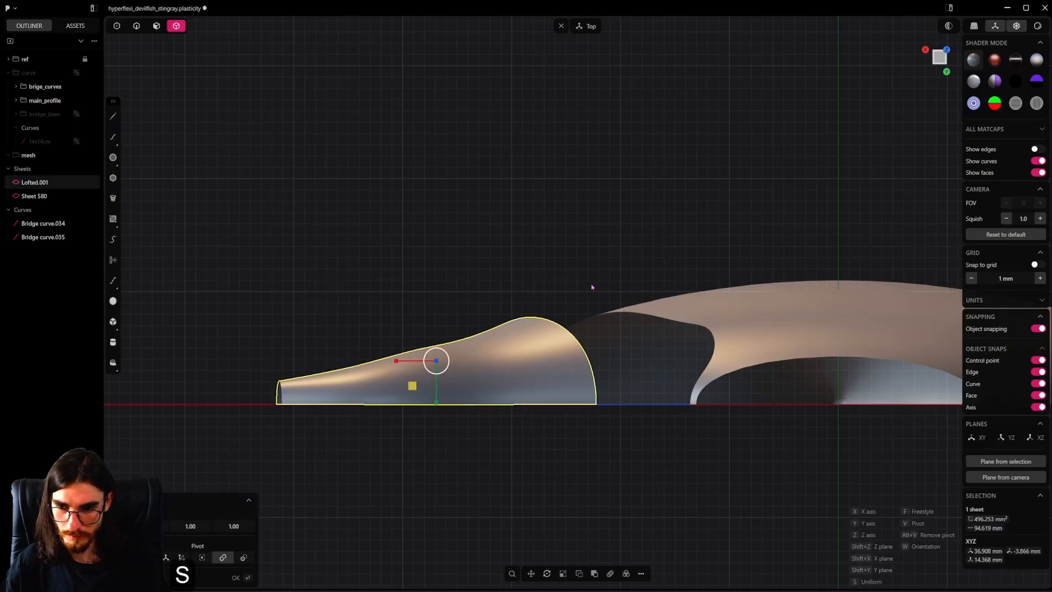
{"action": "key", "text": "v"}
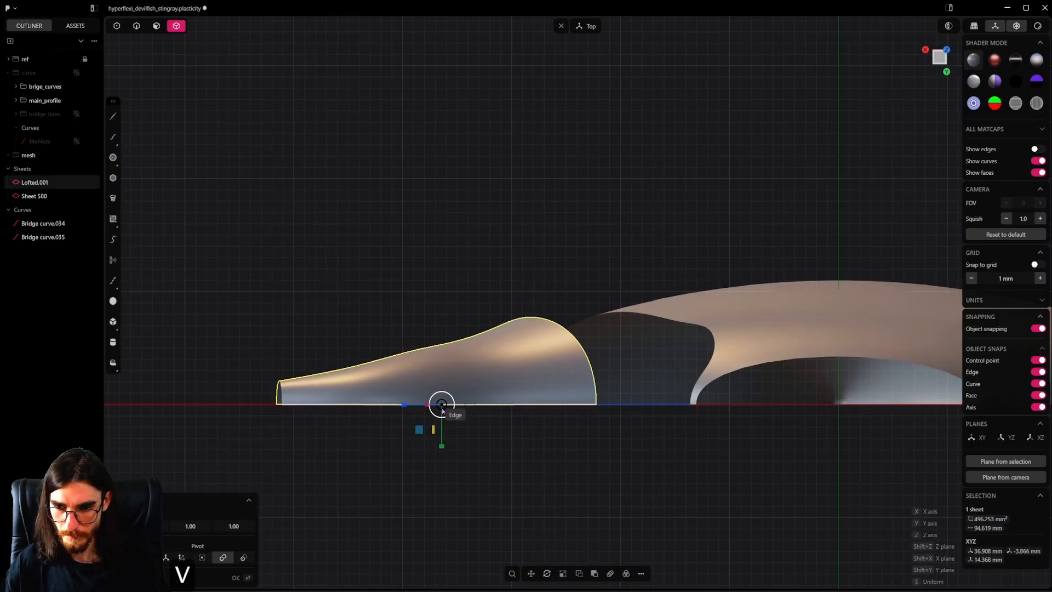
{"action": "left_click", "coordinate": [442, 404]}
{"action": "mouse_move", "coordinate": [442, 447]}
{"action": "left_mouse_down"}
{"action": "mouse_move", "coordinate": [438, 423]}
{"action": "mouse_move", "coordinate": [441, 432]}
{"action": "left_mouse_up"}
{"action": "right_click", "coordinate": [528, 284]}
{"action": "middle_click_drag", "start_coordinate": [527, 290], "coordinate": [517, 417]}
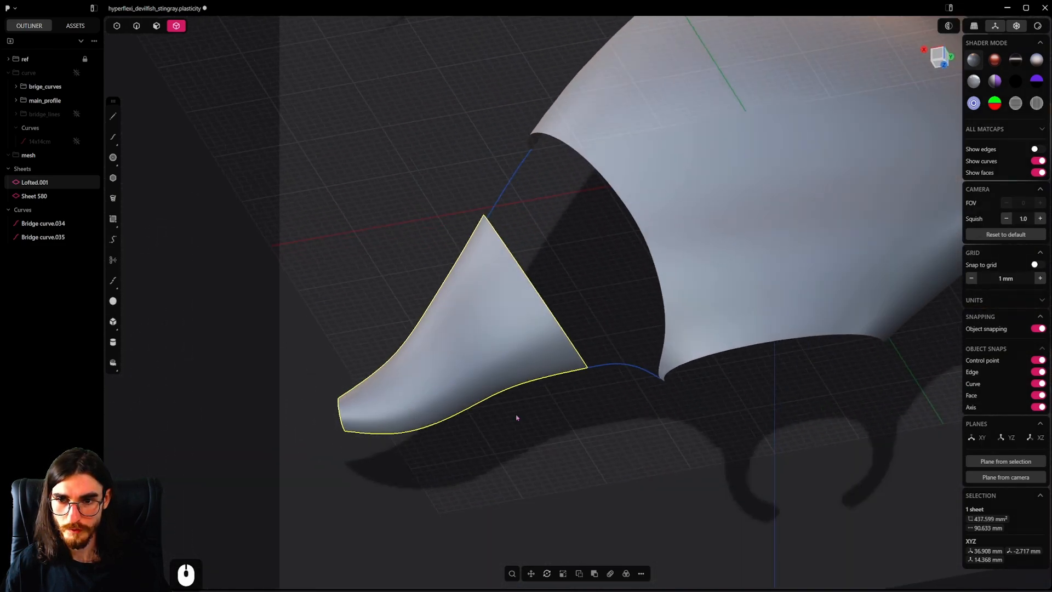
Step: Try to loft between the scaled wing's end edge and the body's cut edge with G1 continuity, using both bridge curves as guides
{"action": "left_click", "coordinate": [137, 26]}
{"action": "left_click", "coordinate": [528, 288]}
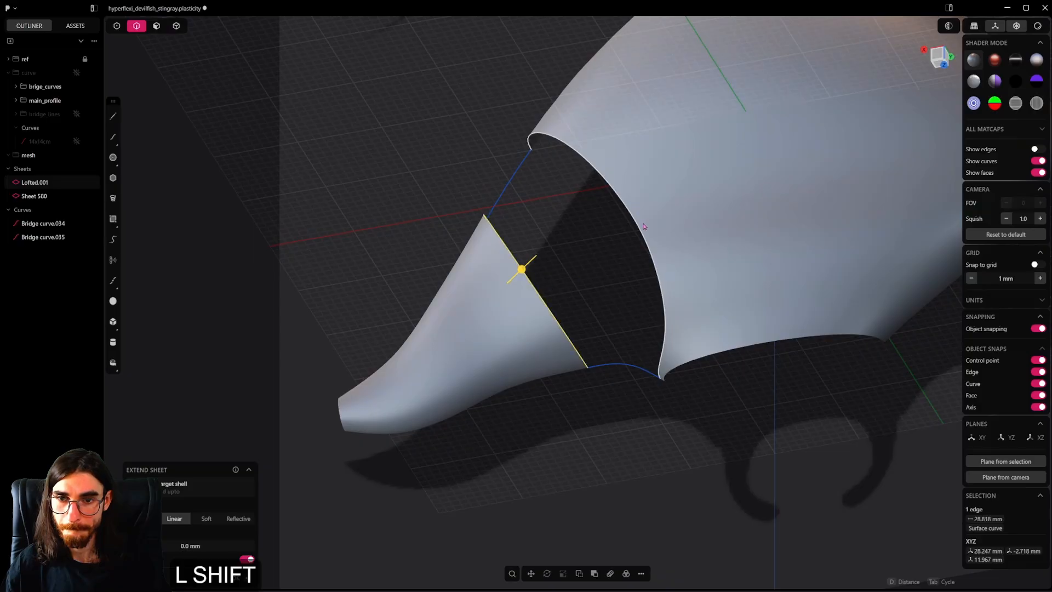
{"action": "left_click", "coordinate": [656, 239], "text": "shift"}
{"action": "scroll", "coordinate": [680, 282], "scroll_direction": "up", "scroll_amount": 5}
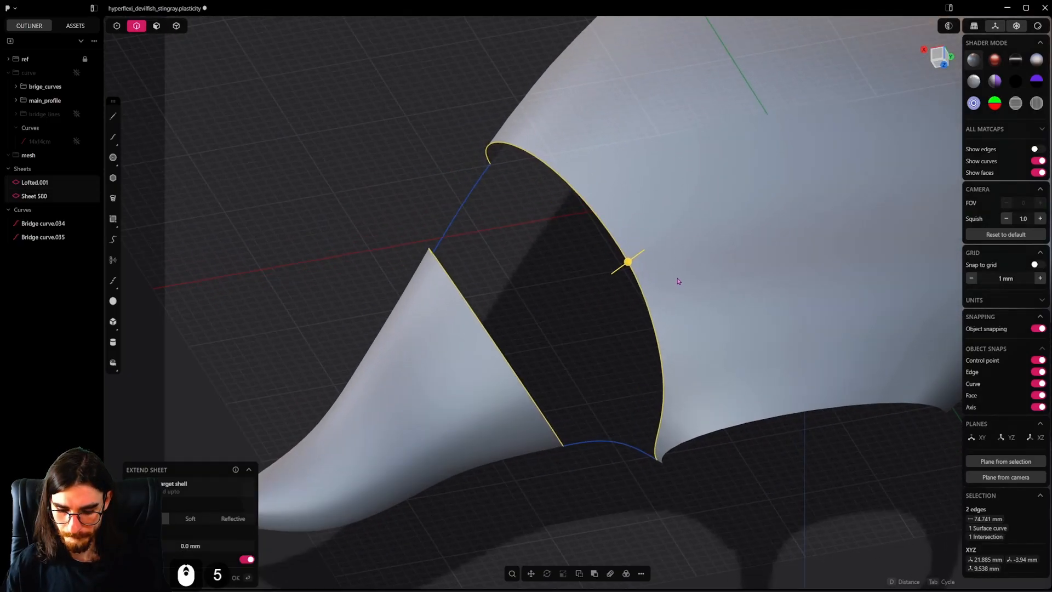
{"action": "key", "text": "l"}
{"action": "left_click", "coordinate": [608, 446], "text": "shift"}
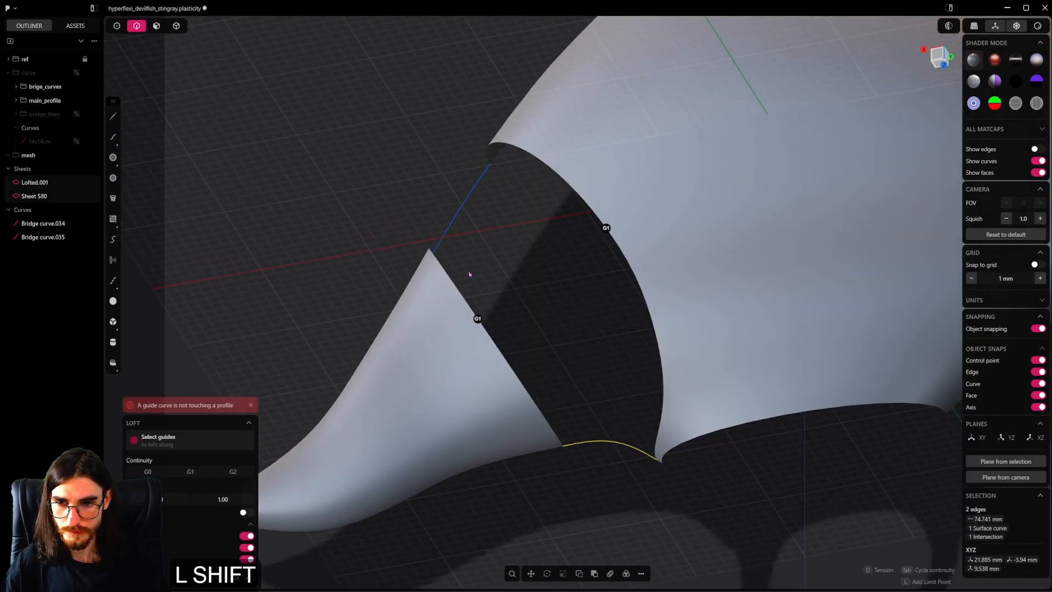
{"action": "left_click", "coordinate": [458, 226], "text": "shift"}
{"action": "scroll", "coordinate": [486, 305], "scroll_direction": "down", "scroll_amount": 6}
{"action": "key", "text": "ctrl+z"}
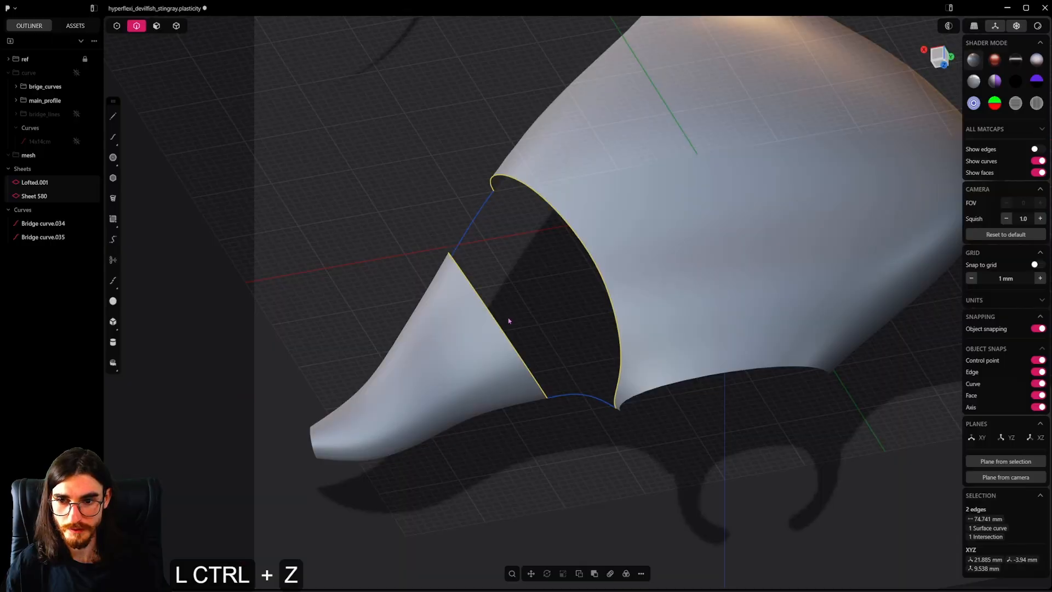
Step: Try the G1 loft between the same two edges again from the front view, picking the upper bridge curve as the first guide
{"action": "scroll", "coordinate": [508, 318], "scroll_direction": "up", "scroll_amount": 5}
{"action": "middle_click_drag", "start_coordinate": [582, 267], "coordinate": [633, 333], "text": "alt"}
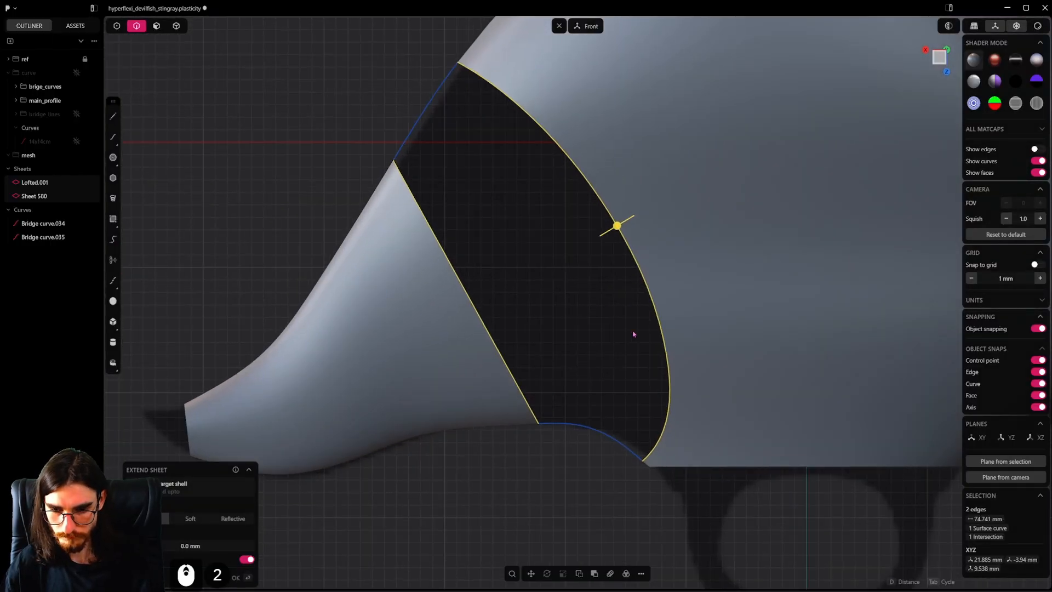
{"action": "key", "text": "shift+j"}
{"action": "key", "text": "ctrl+z"}
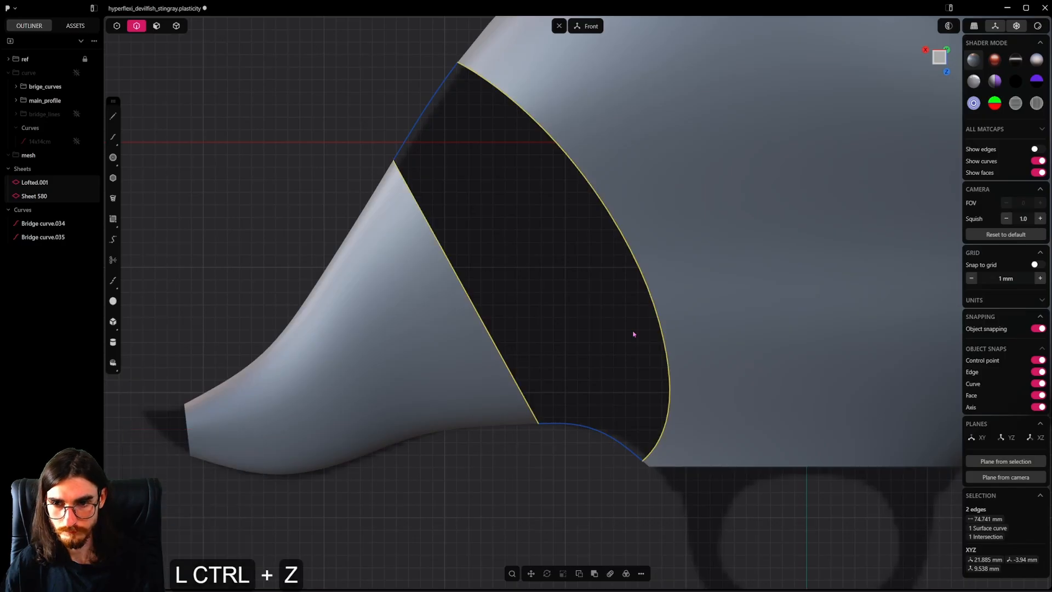
{"action": "key", "text": "l"}
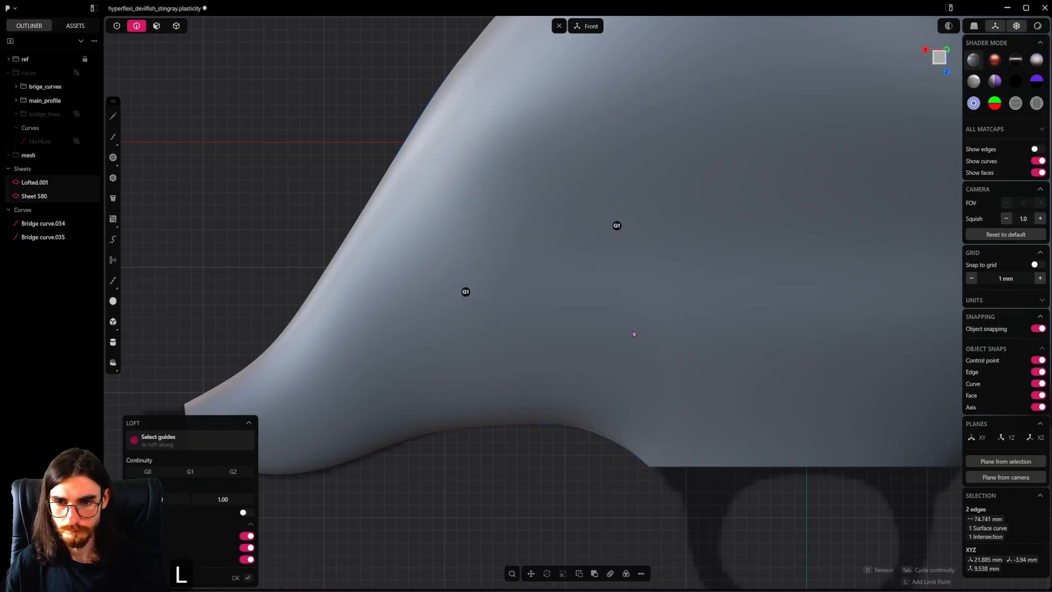
{"action": "left_click", "coordinate": [429, 109], "text": "shift"}
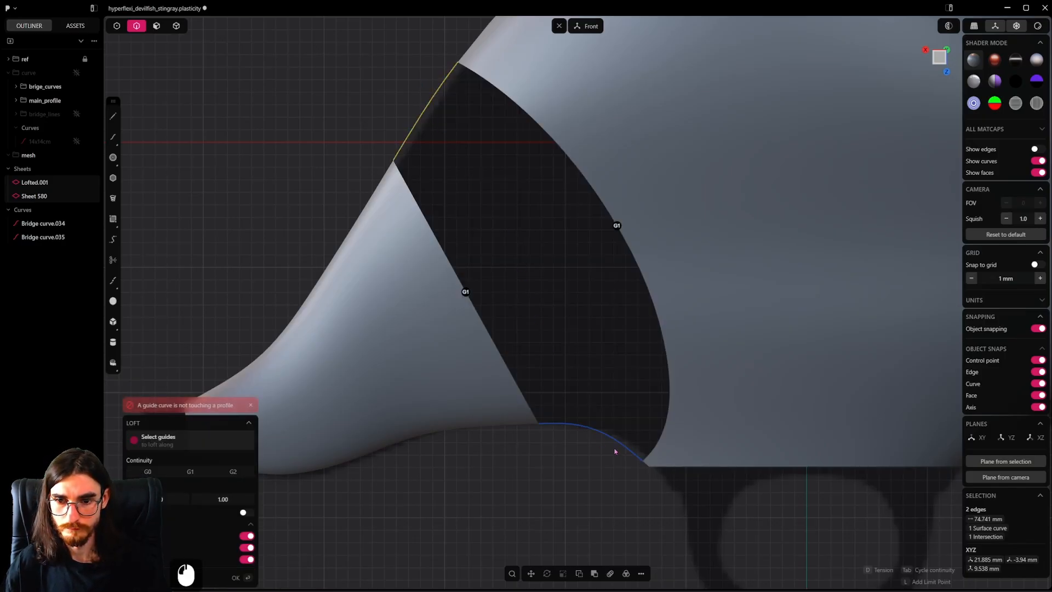
{"action": "key", "text": "Escape"}
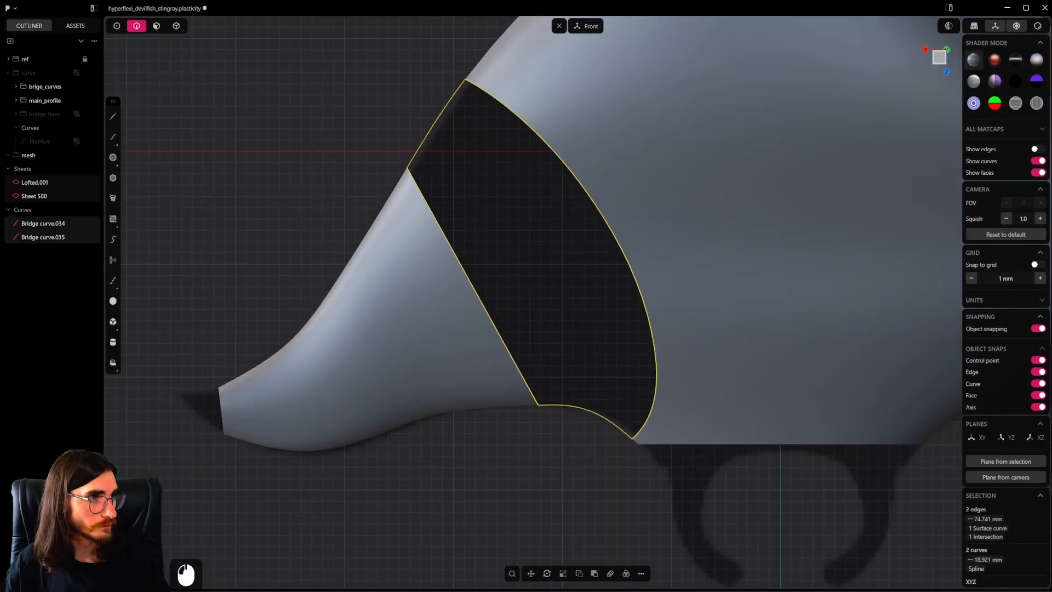
Step: Clear the selection and reselect only the wing's end edge and the body's cut edge across the gap
{"action": "left_click", "coordinate": [558, 458]}
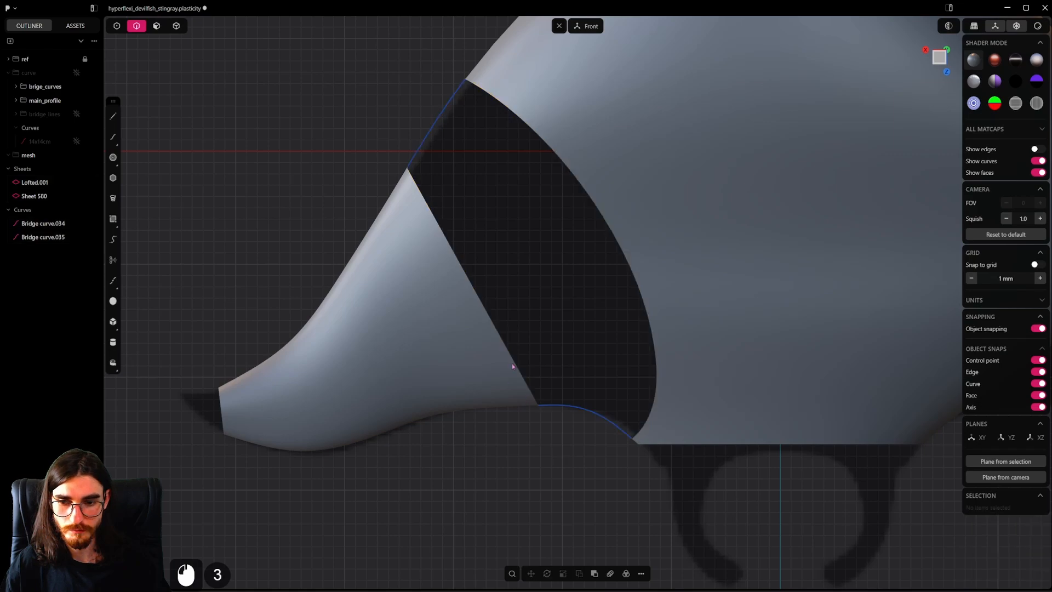
{"action": "double_click", "coordinate": [508, 361]}
{"action": "left_click", "coordinate": [642, 300], "text": "shift"}
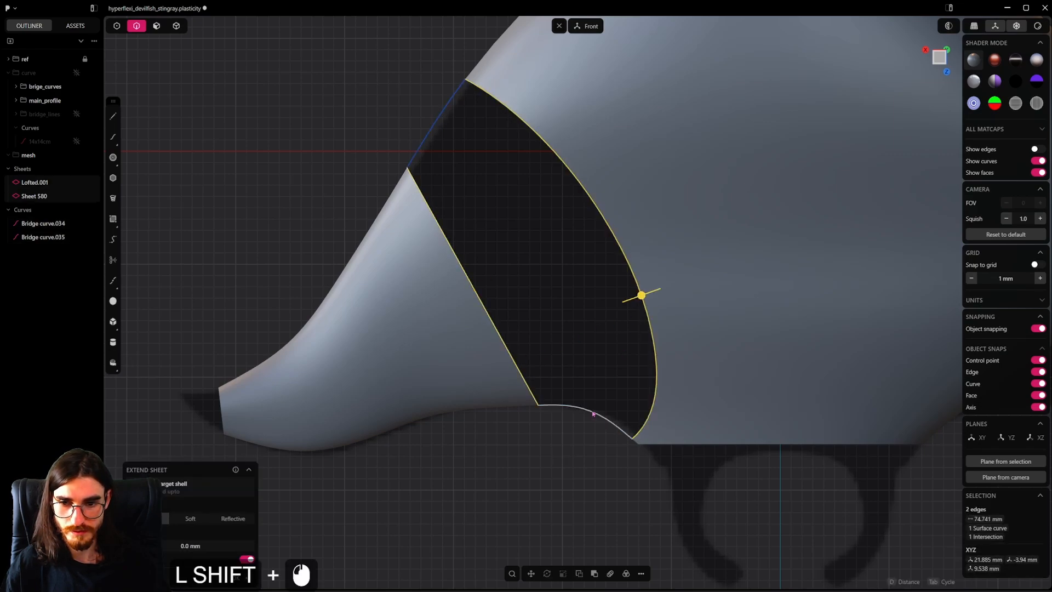
{"action": "left_click", "coordinate": [594, 413], "text": "shift"}
{"action": "left_click", "coordinate": [441, 131], "text": "shift"}
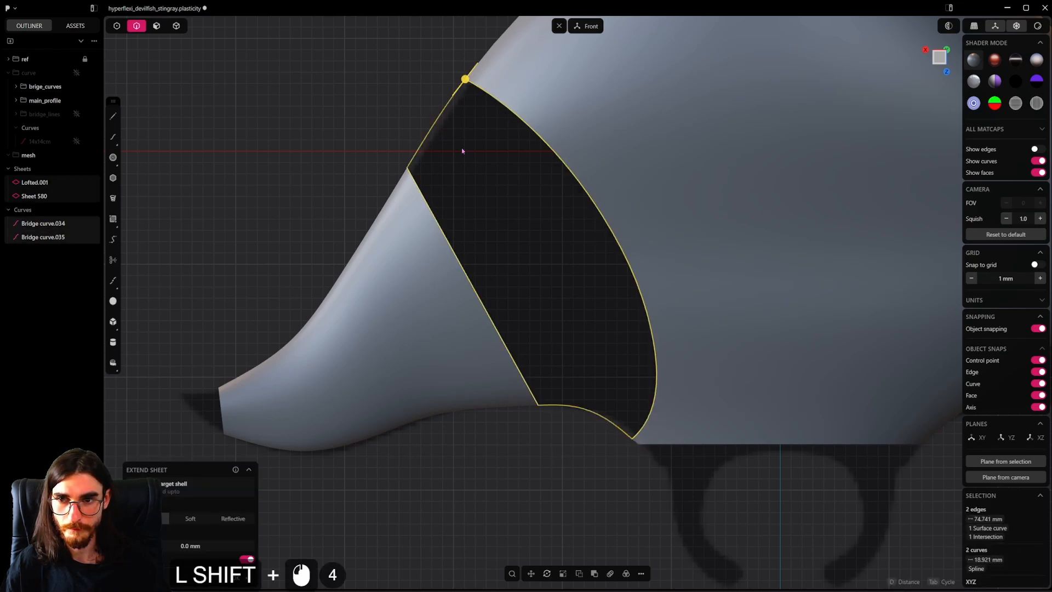
{"action": "double_click", "coordinate": [430, 141]}
{"action": "left_click", "coordinate": [567, 350]}
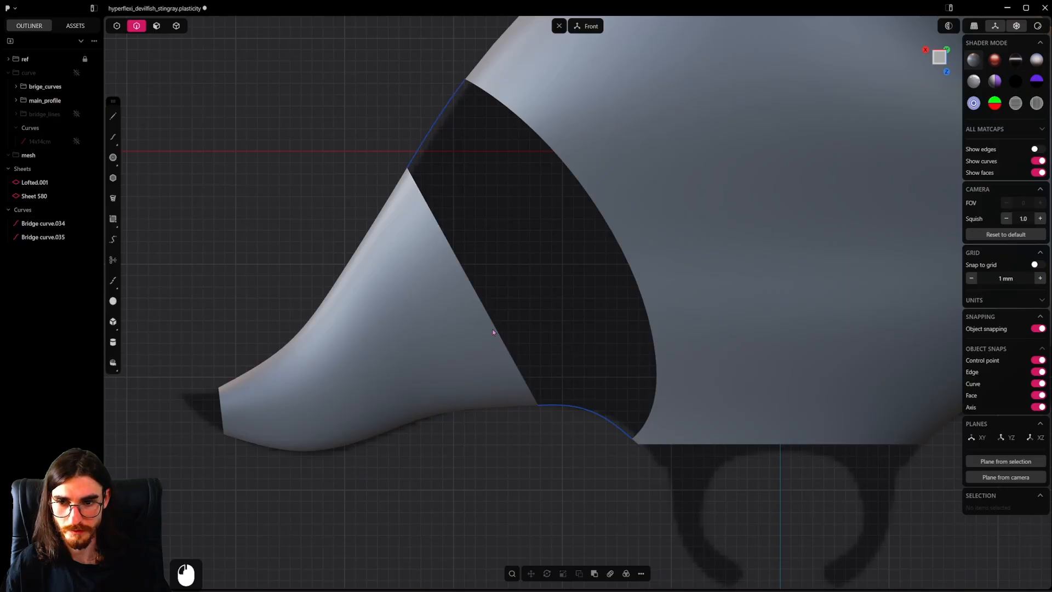
Step: Patch the hole between the wing and body sheets from their two facing edges and two bridge curves, with G1 edge continuity
{"action": "left_click", "coordinate": [494, 325]}
{"action": "left_click", "coordinate": [634, 276], "text": "shift"}
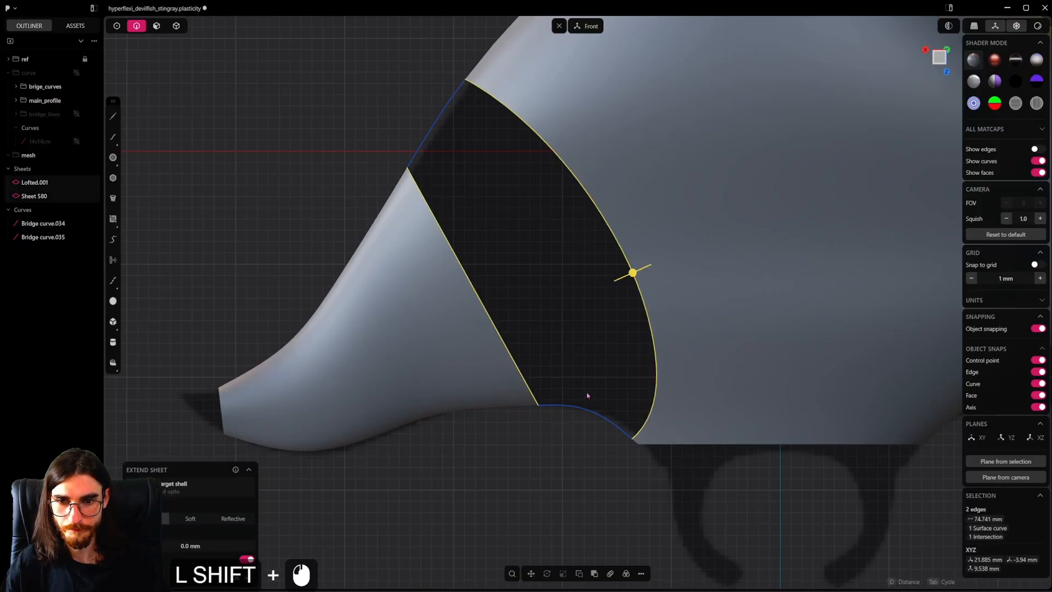
{"action": "left_click", "coordinate": [579, 410], "text": "shift"}
{"action": "left_click", "coordinate": [426, 137], "text": "shift"}
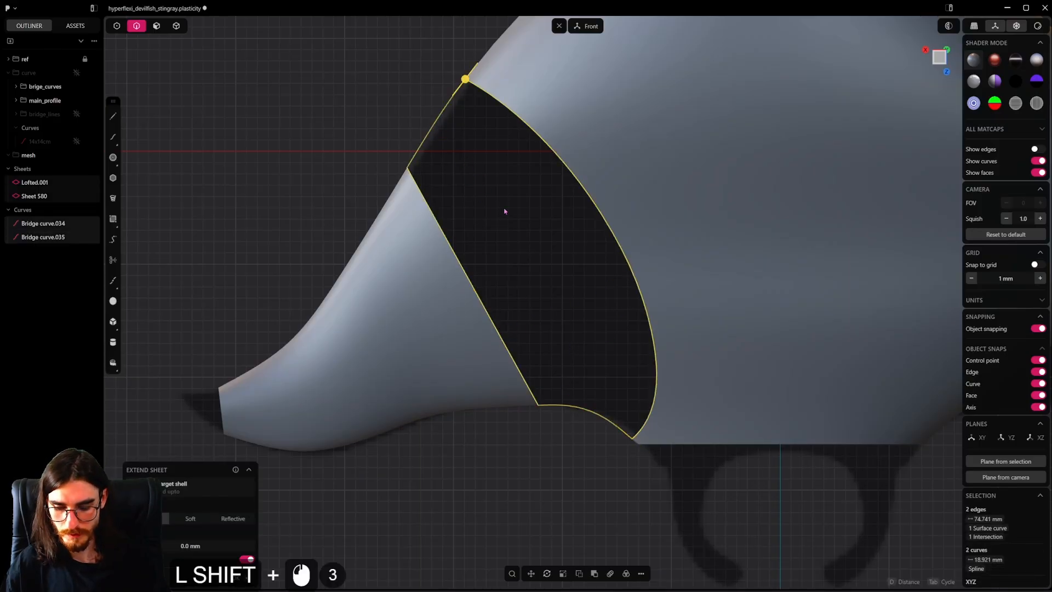
{"action": "key", "text": "shift+j"}
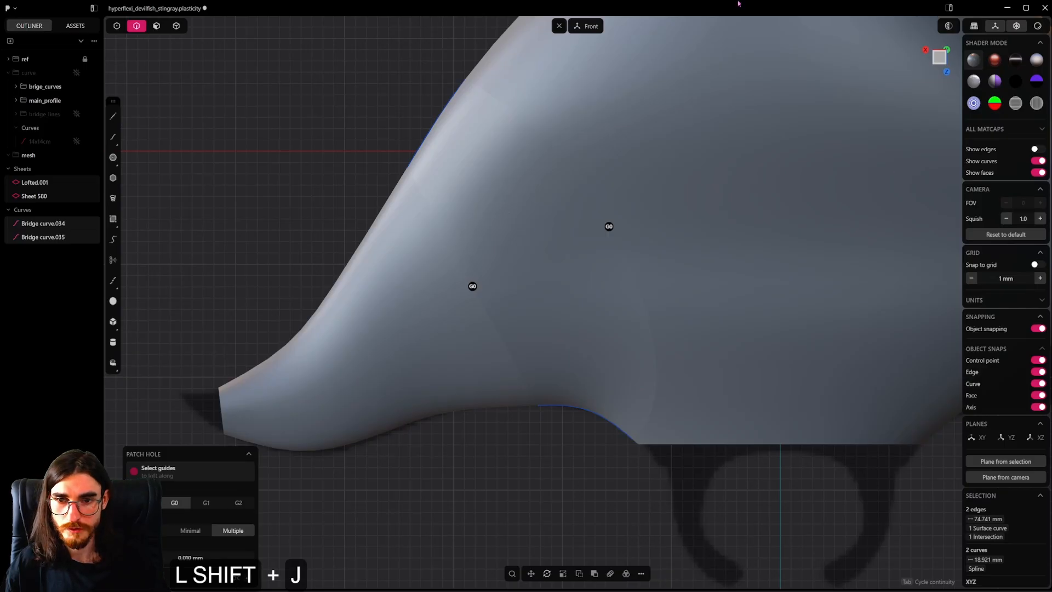
{"action": "scroll", "coordinate": [636, 255], "scroll_direction": "up", "scroll_amount": 4}
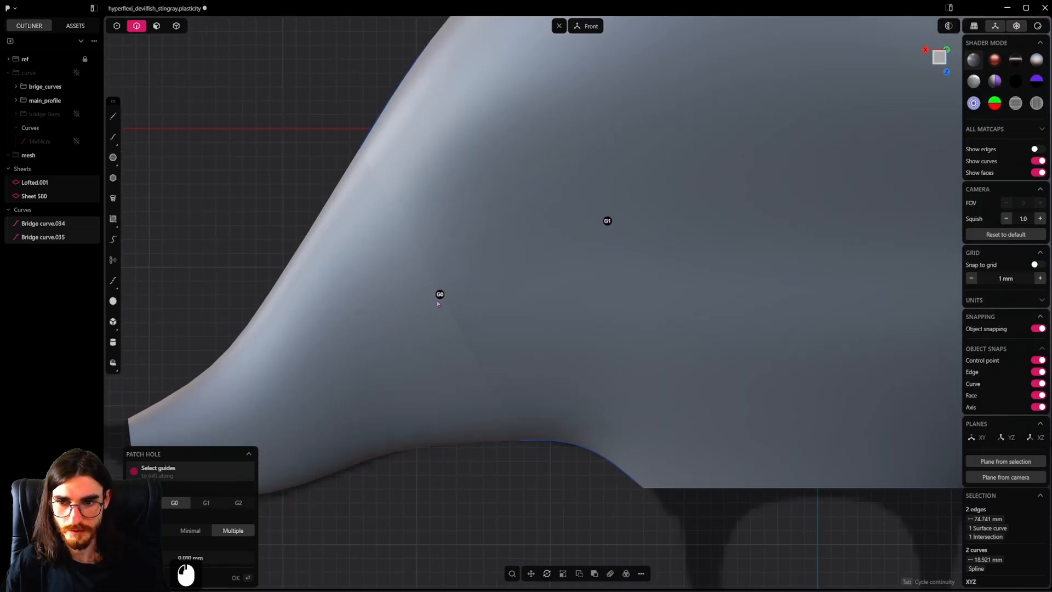
{"action": "middle_click_drag", "start_coordinate": [475, 323], "coordinate": [524, 303]}
{"action": "right_click", "coordinate": [524, 304]}
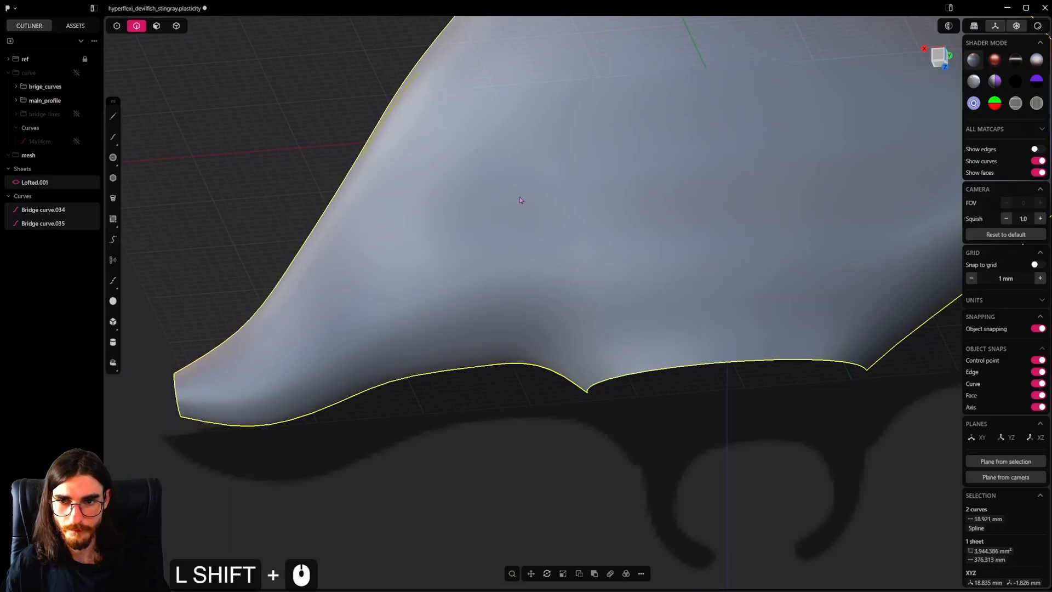
Step: Select the patched sheet as a whole object and save the file
{"action": "middle_click_drag", "start_coordinate": [520, 196], "coordinate": [516, 277], "text": "shift"}
{"action": "scroll", "coordinate": [516, 277], "scroll_direction": "down", "scroll_amount": 3}
{"action": "left_click", "coordinate": [176, 26]}
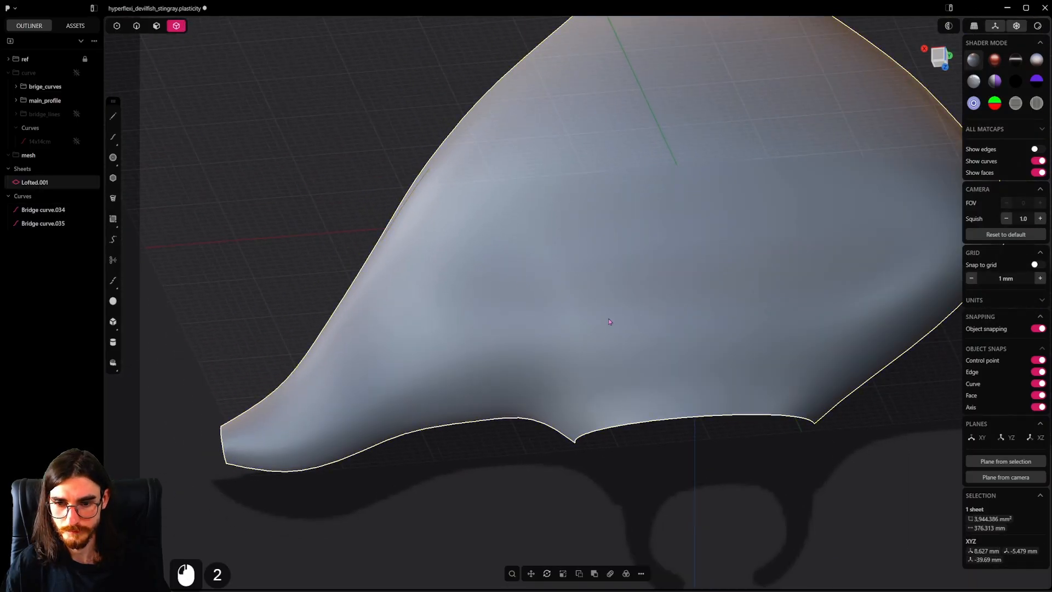
{"action": "middle_click_drag", "start_coordinate": [608, 317], "coordinate": [678, 232]}
{"action": "key", "text": "ctrl+s"}
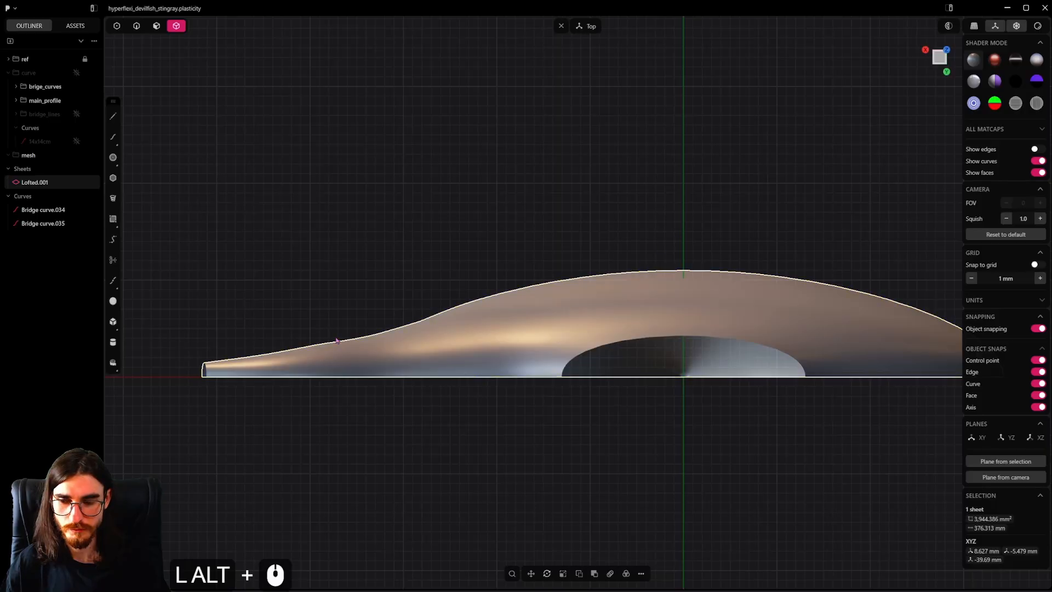
Step: Examine the patched sheet's silhouette and wing transition from the top and front views
{"action": "middle_click_drag", "start_coordinate": [336, 340], "coordinate": [273, 332], "text": "shift"}
{"action": "scroll", "coordinate": [907, 301], "scroll_direction": "down", "scroll_amount": 1}
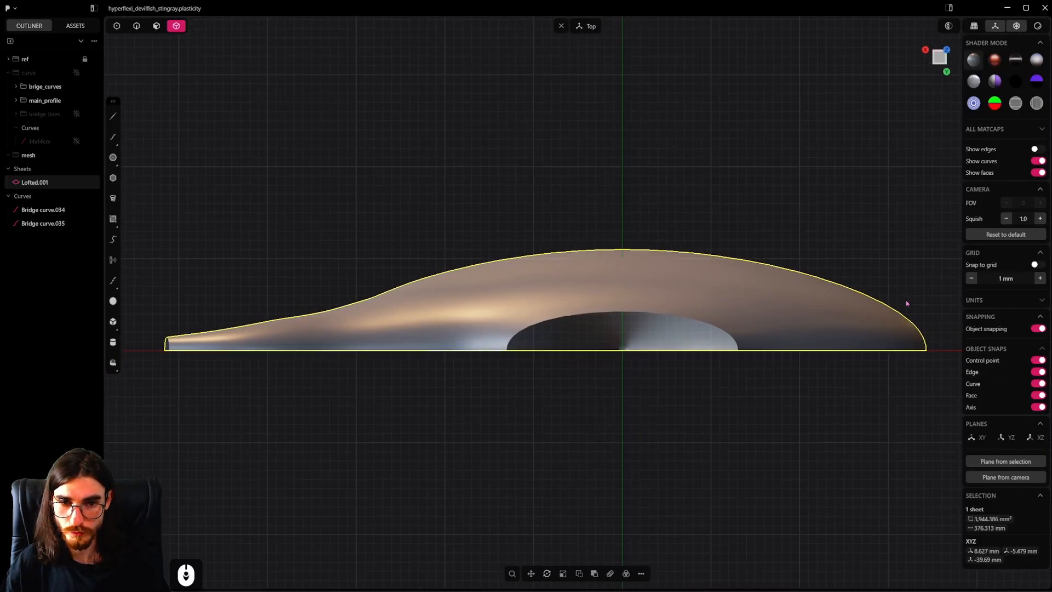
{"action": "left_click_drag", "start_coordinate": [291, 336], "coordinate": [291, 336]}
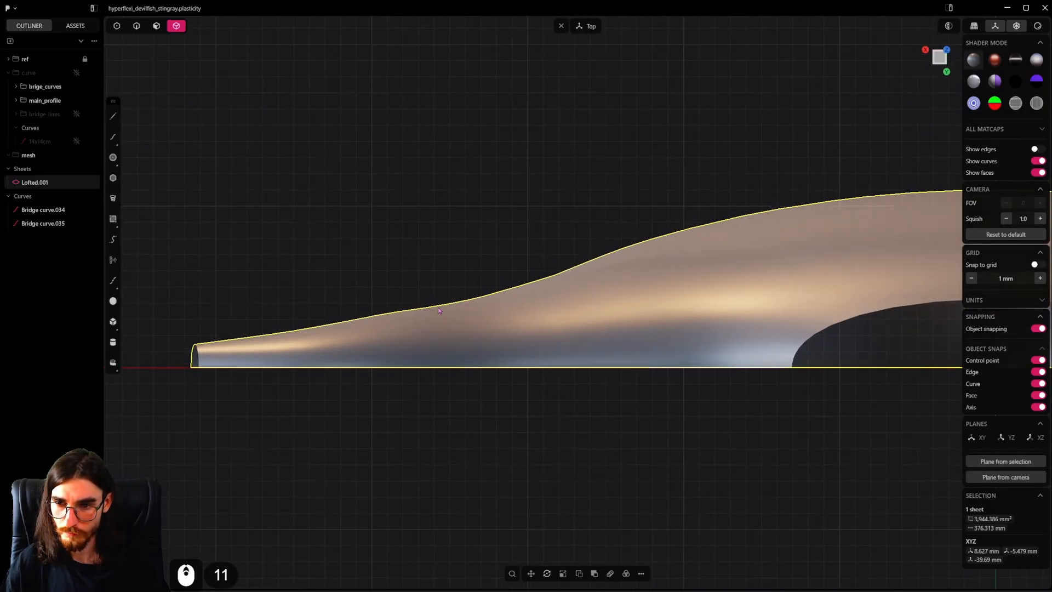
{"action": "left_click", "coordinate": [364, 284]}
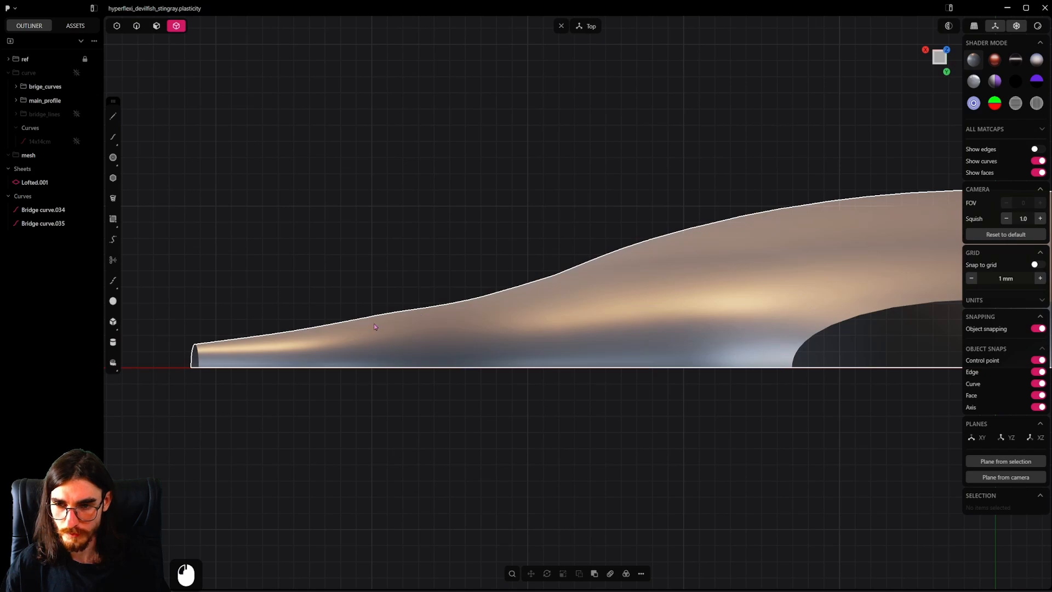
{"action": "scroll", "coordinate": [512, 308], "scroll_direction": "down", "scroll_amount": 7}
{"action": "scroll", "coordinate": [573, 263], "scroll_direction": "down", "scroll_amount": 6}
{"action": "middle_click_drag", "start_coordinate": [898, 233], "coordinate": [548, 362], "text": "shift"}
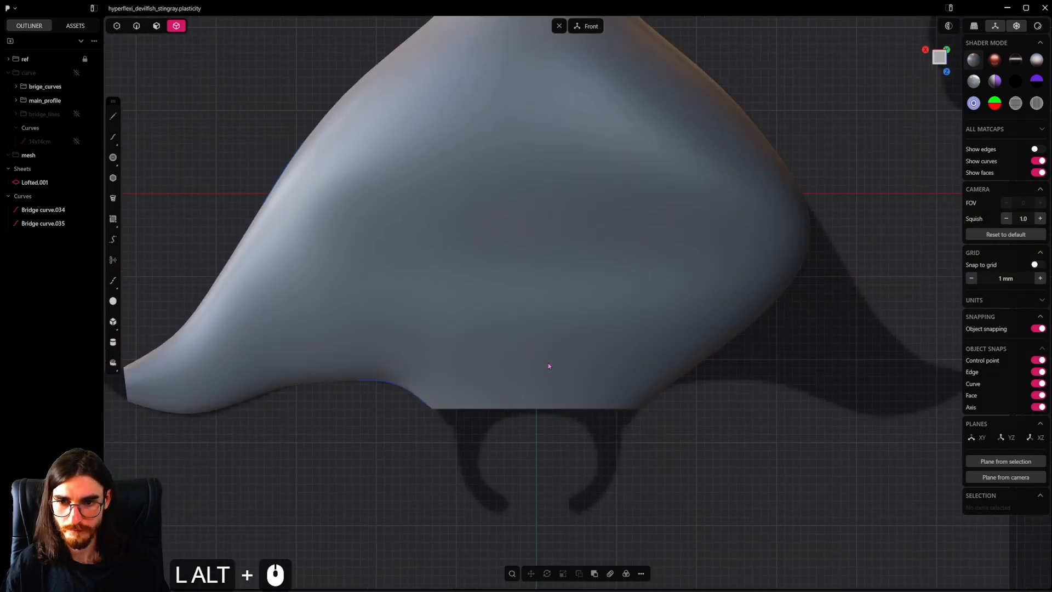
{"action": "middle_click_drag", "start_coordinate": [597, 176], "coordinate": [629, 371], "text": "shift"}
{"action": "scroll", "coordinate": [629, 372], "scroll_direction": "down", "scroll_amount": 6}
{"action": "middle_click_drag", "start_coordinate": [561, 503], "coordinate": [549, 359], "text": "shift"}
{"action": "scroll", "coordinate": [550, 359], "scroll_direction": "up", "scroll_amount": 7}
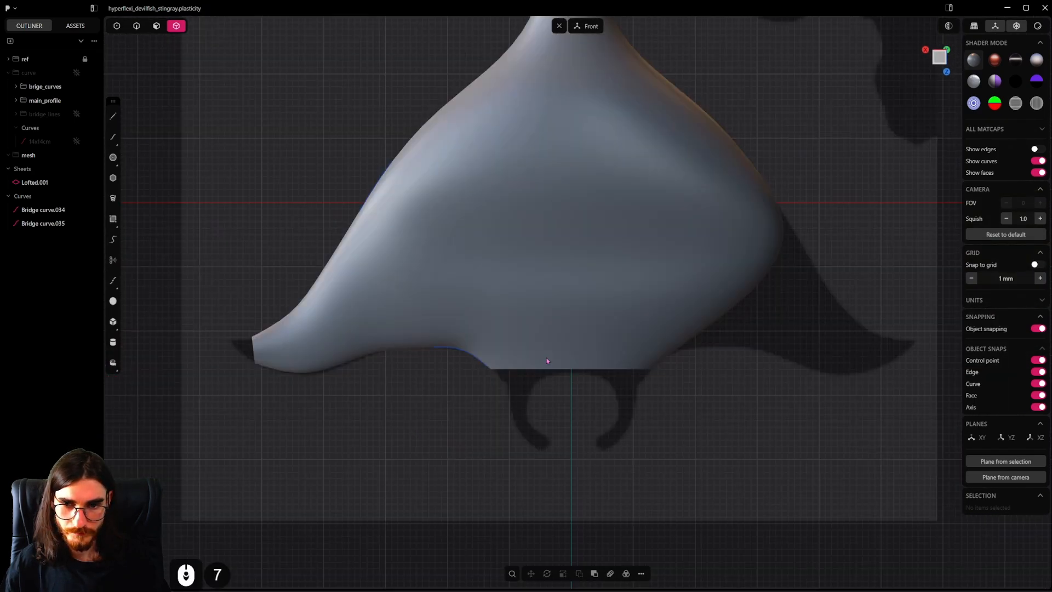
Step: Mirror the sheet along the X axis about the centre plane to create the opposite wing
{"action": "left_click", "coordinate": [584, 302]}
{"action": "key", "text": "alt+x"}
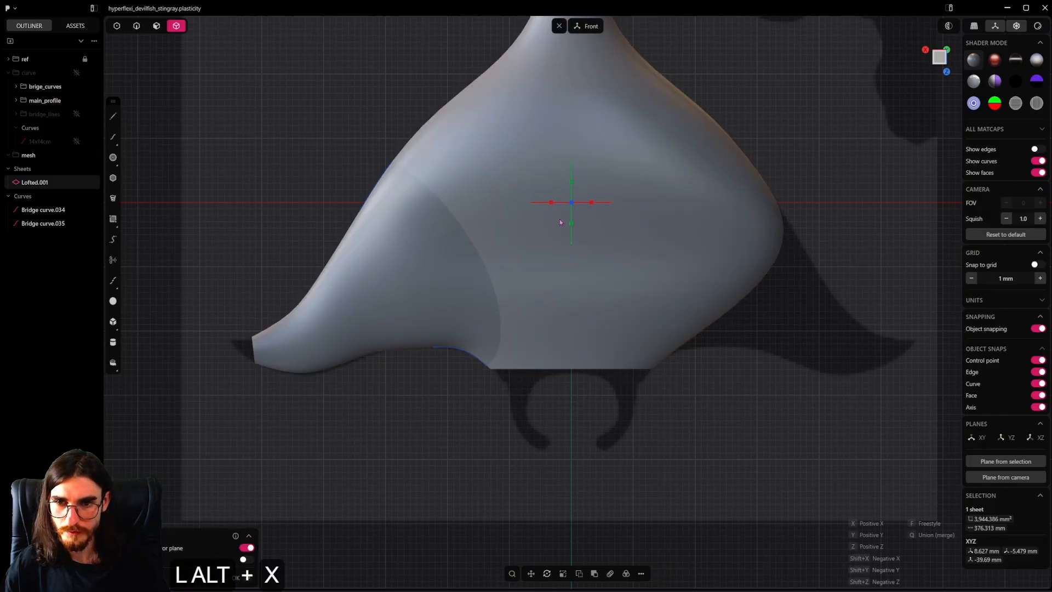
{"action": "left_click", "coordinate": [551, 207]}
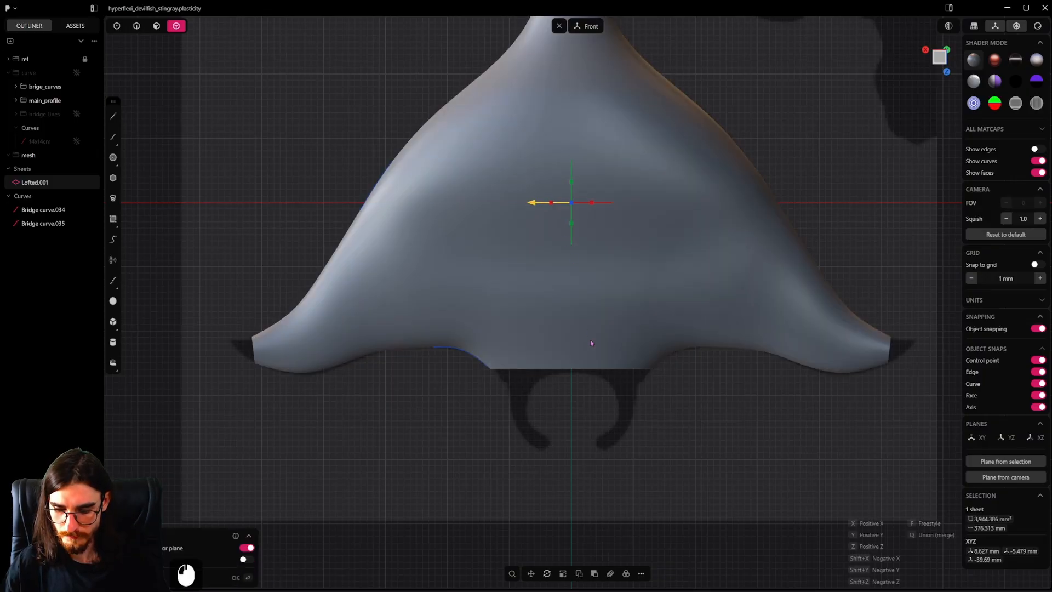
{"action": "left_click", "coordinate": [590, 342]}
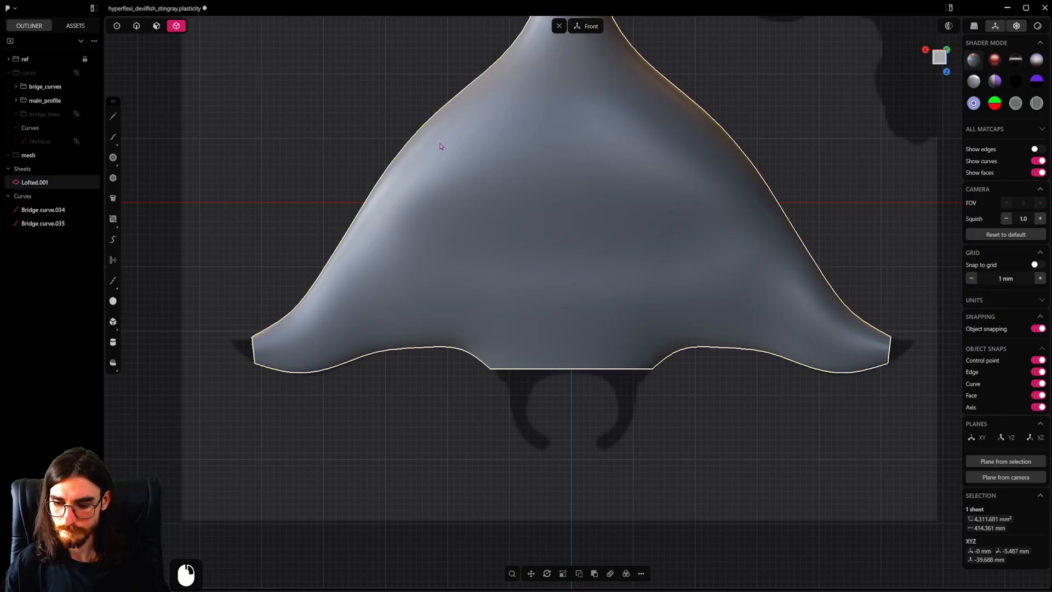
Step: Turn on edge display, unhide the curve folder and deselect the mirrored sheet
{"action": "key", "text": "Tab"}
{"action": "scroll", "coordinate": [528, 323], "scroll_direction": "up", "scroll_amount": 5}
{"action": "middle_click_drag", "start_coordinate": [576, 334], "coordinate": [682, 371]}
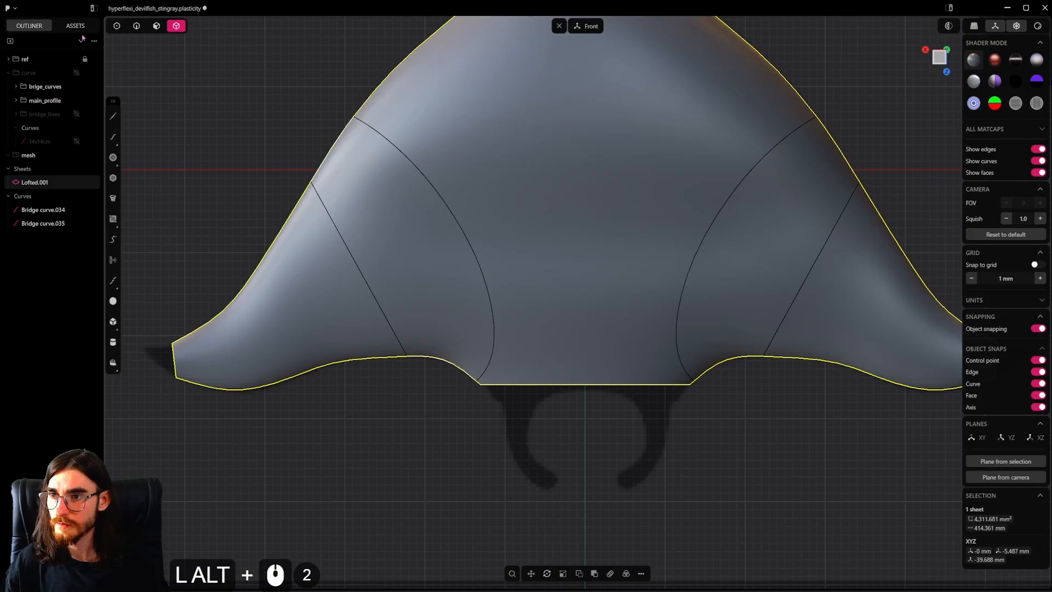
{"action": "left_click", "coordinate": [77, 73]}
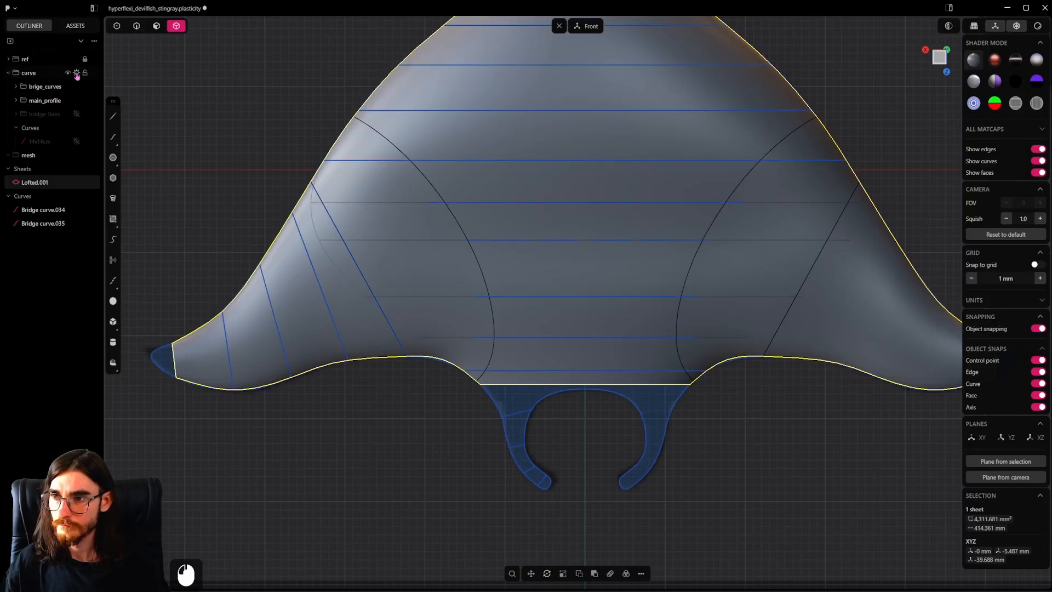
{"action": "key", "text": "Escape"}
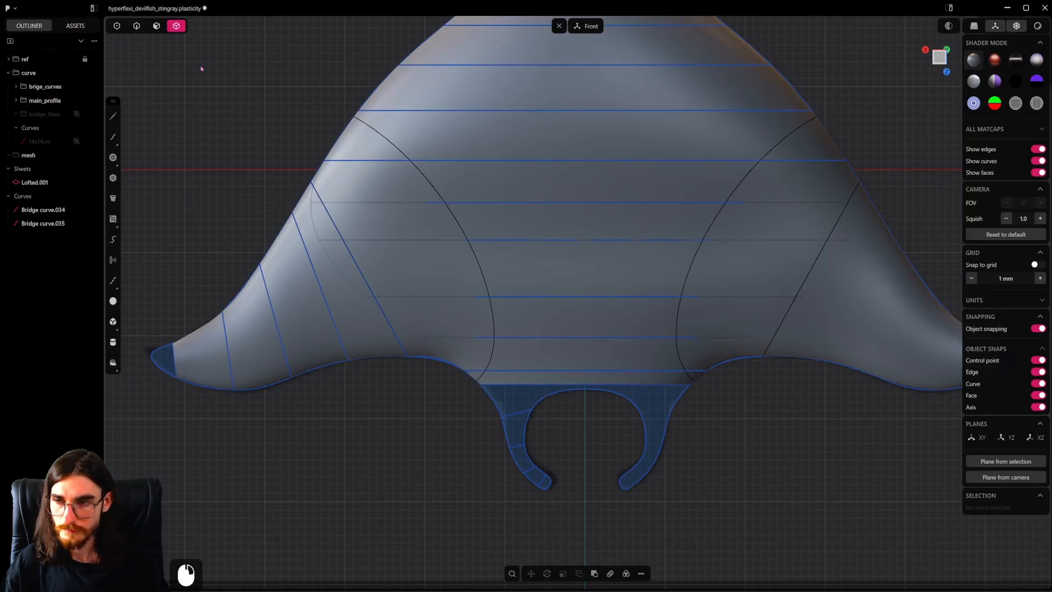
Step: Try to loft the four cross-section curves of the left horn with the main profile curve as a guide
{"action": "left_click", "coordinate": [136, 27]}
{"action": "scroll", "coordinate": [502, 406], "scroll_direction": "up", "scroll_amount": 4}
{"action": "left_click", "coordinate": [524, 427]}
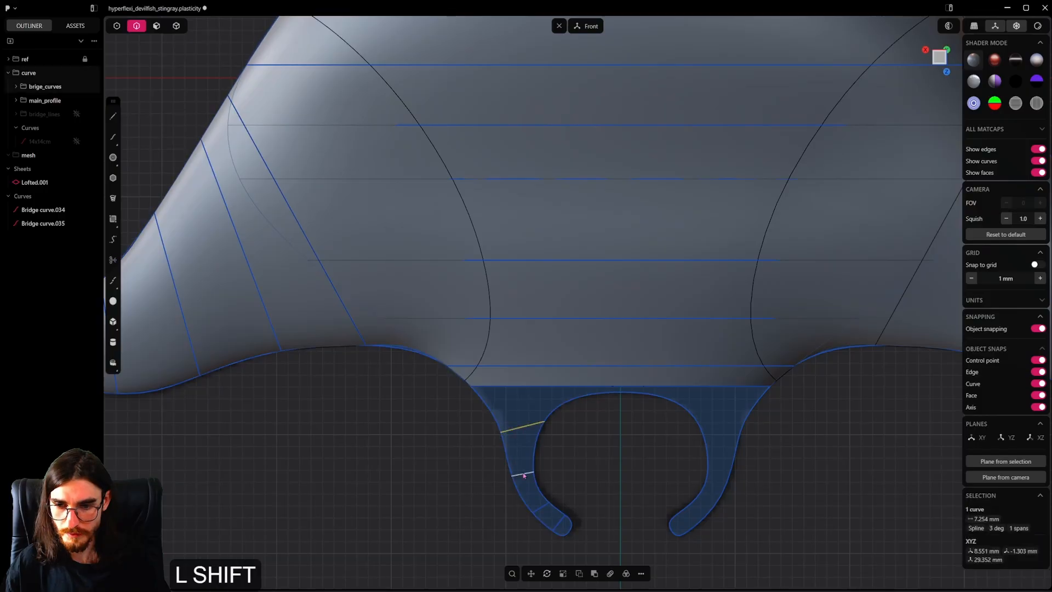
{"action": "left_click", "coordinate": [522, 473], "text": "shift"}
{"action": "left_click", "coordinate": [538, 515], "text": "shift"}
{"action": "scroll", "coordinate": [604, 399], "scroll_direction": "up", "scroll_amount": 6}
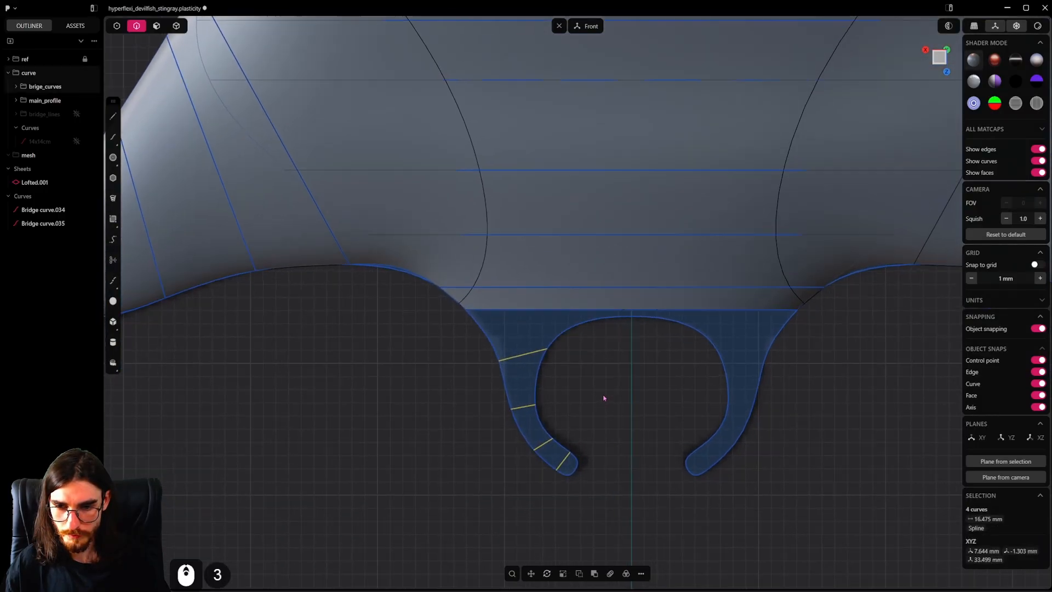
{"action": "key", "text": "l"}
{"action": "scroll", "coordinate": [593, 394], "scroll_direction": "down", "scroll_amount": 4}
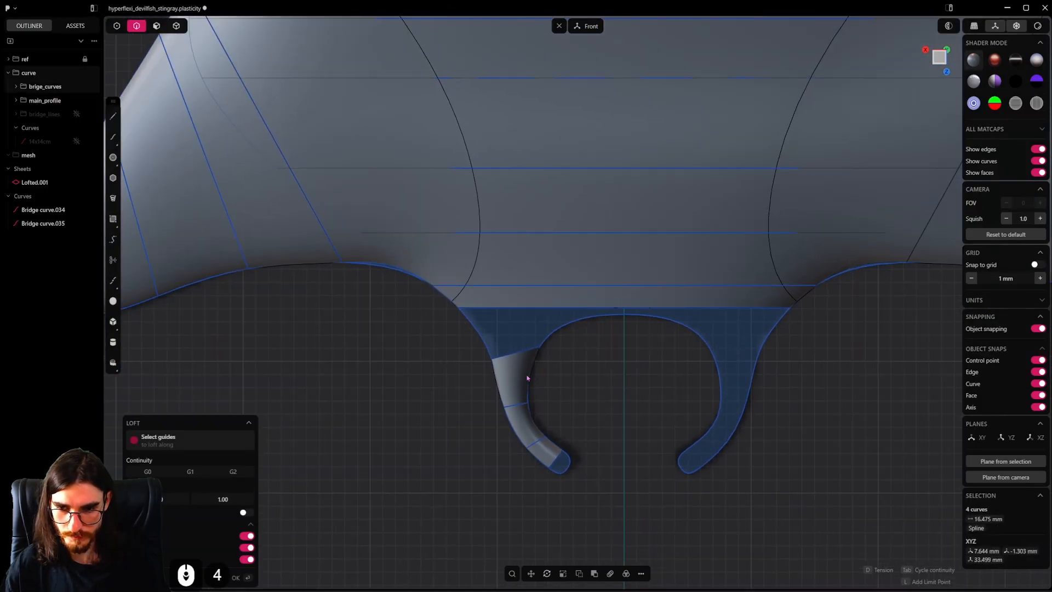
{"action": "mouse_move", "coordinate": [526, 378]}
{"action": "middle_mouse_down"}
{"action": "mouse_move", "coordinate": [608, 343]}
{"action": "mouse_move", "coordinate": [507, 372]}
{"action": "mouse_move", "coordinate": [428, 371]}
{"action": "mouse_move", "coordinate": [534, 365]}
{"action": "middle_mouse_up"}
{"action": "scroll", "coordinate": [534, 364], "scroll_direction": "up", "scroll_amount": 10}
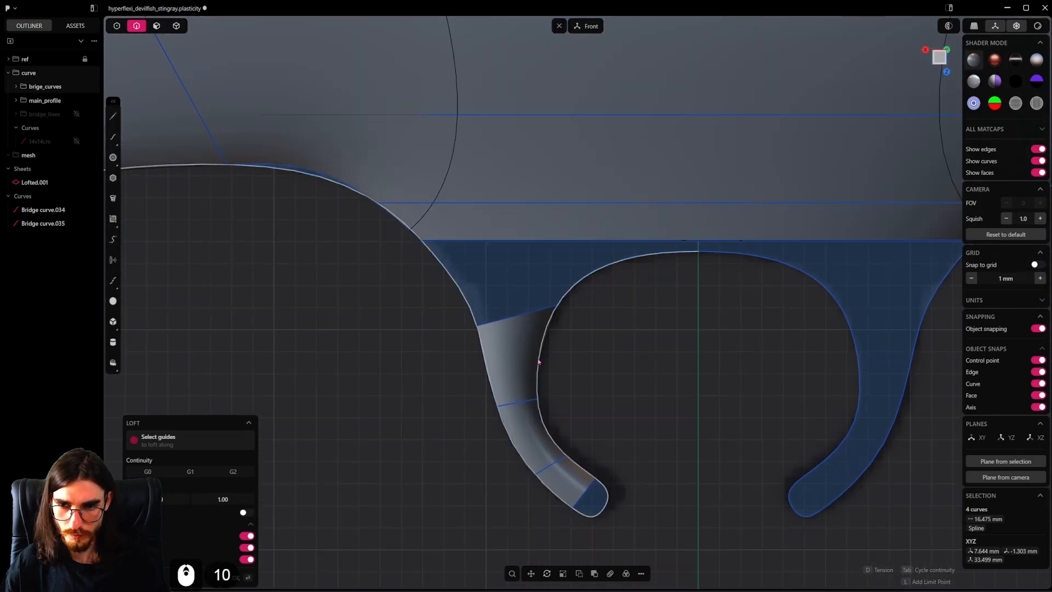
{"action": "left_click", "coordinate": [539, 362]}
{"action": "key", "text": "ctrl+z"}
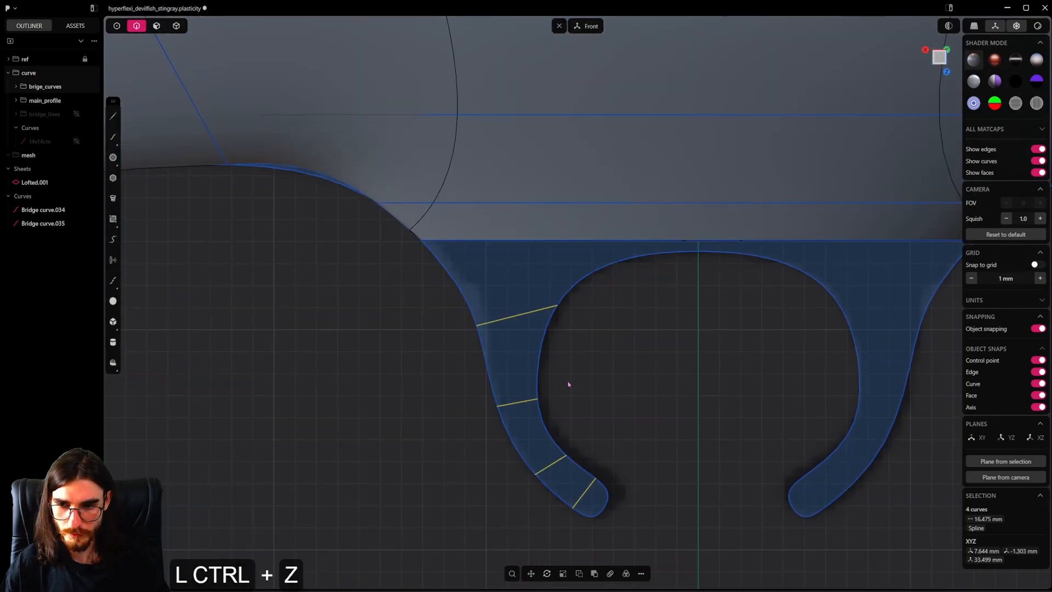
Step: Try the loft through the four horn cross-sections again without a guide and inspect its edges
{"action": "key", "text": "l"}
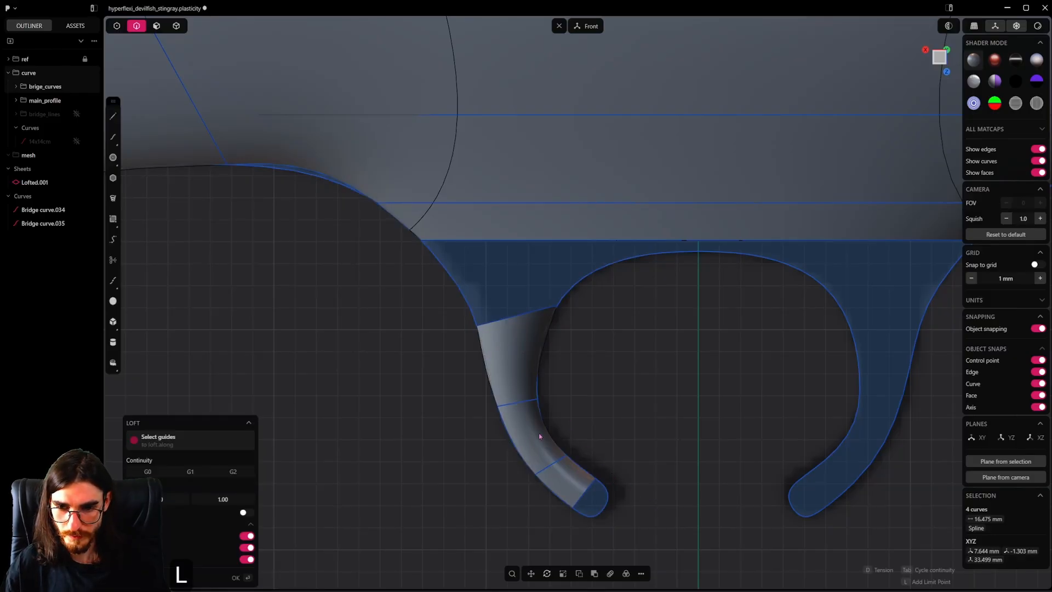
{"action": "scroll", "coordinate": [539, 436], "scroll_direction": "up", "scroll_amount": 5}
{"action": "middle_click_drag", "start_coordinate": [516, 312], "coordinate": [559, 325], "text": "shift"}
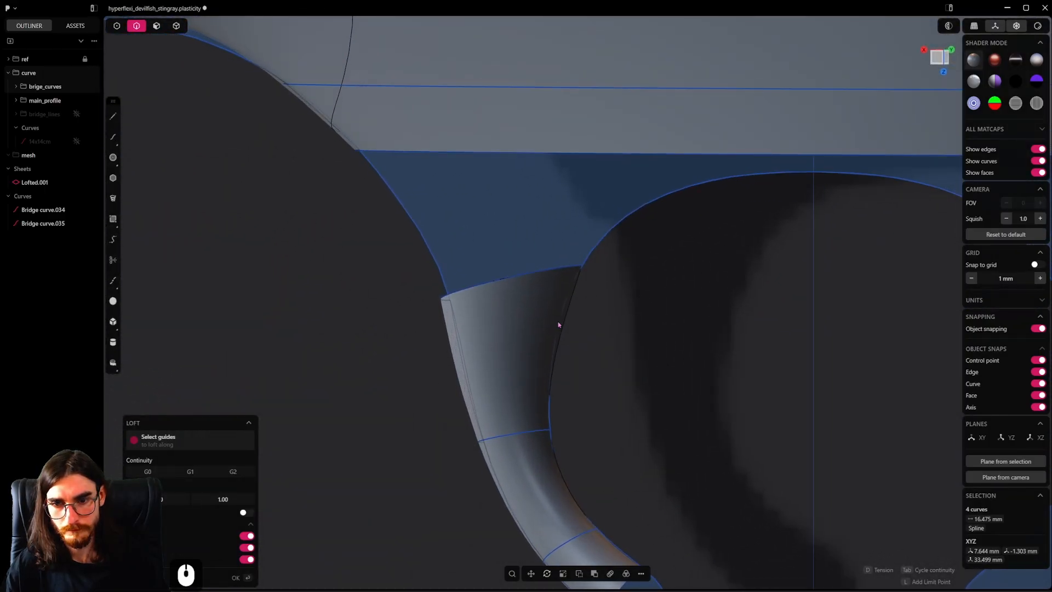
{"action": "key", "text": "Escape"}
Step: In the front view, draw a line about 3.4 mm long along the horn's second cross-section, extending past the inner outline
{"action": "left_click", "coordinate": [553, 366]}
{"action": "middle_click_drag", "start_coordinate": [575, 376], "coordinate": [630, 383], "text": "alt"}
{"action": "middle_click_drag", "start_coordinate": [630, 383], "coordinate": [682, 392], "text": "alt"}
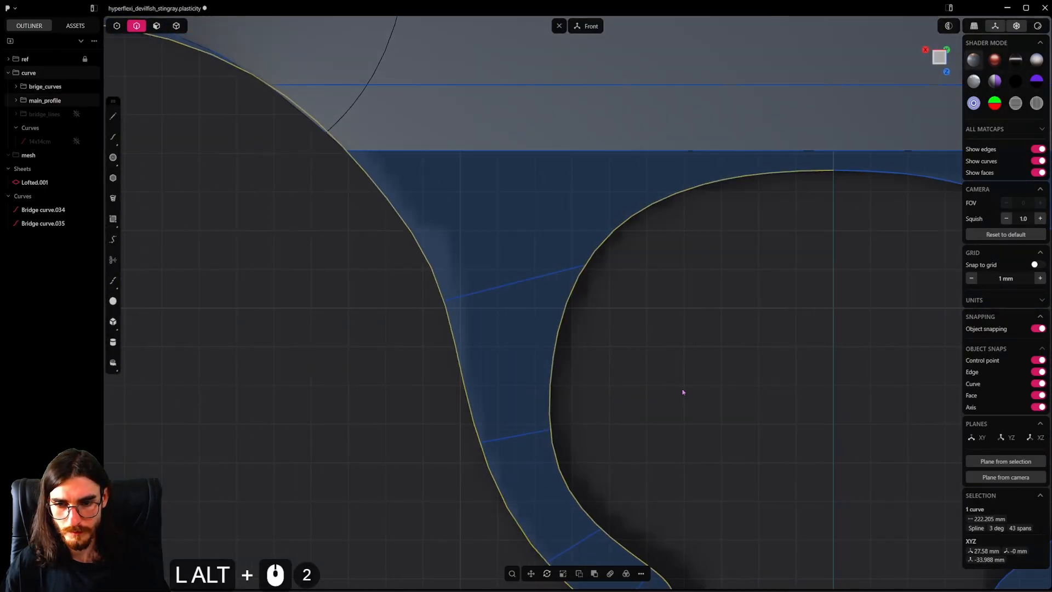
{"action": "left_click", "coordinate": [114, 119]}
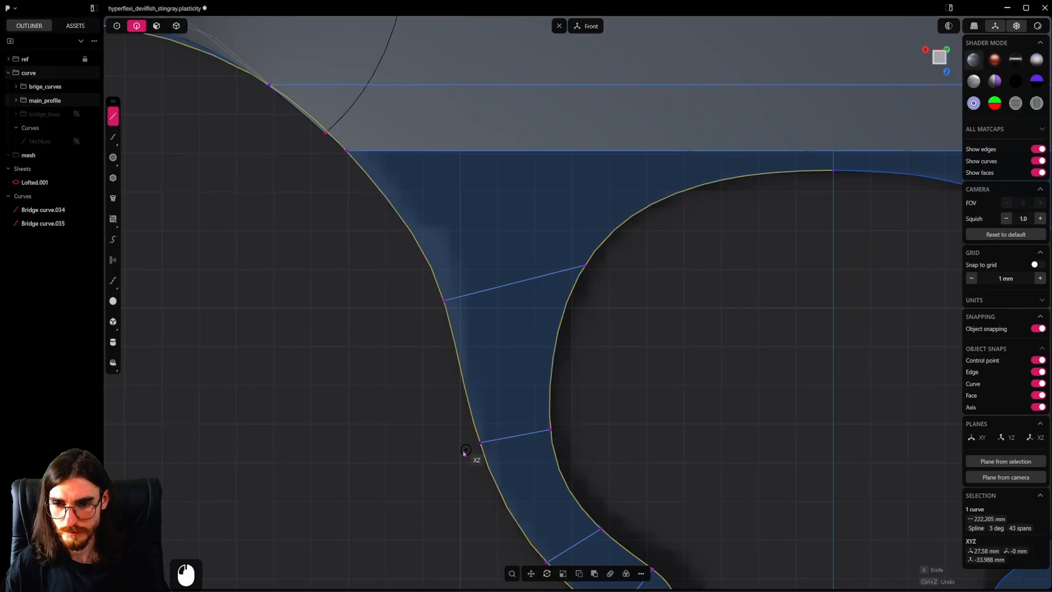
{"action": "left_click", "coordinate": [479, 442]}
{"action": "left_click", "coordinate": [603, 420]}
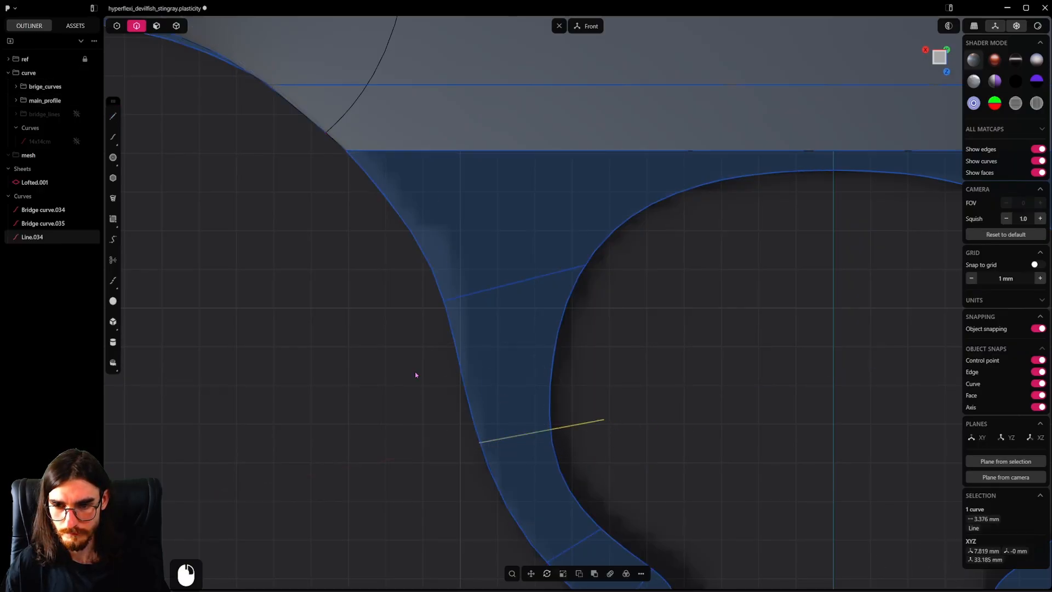
Step: Draw a line about 7.2 mm long along the horn's uppermost cross-section, from the outer outline past the inner outline
{"action": "left_click", "coordinate": [112, 135]}
{"action": "left_click", "coordinate": [443, 300]}
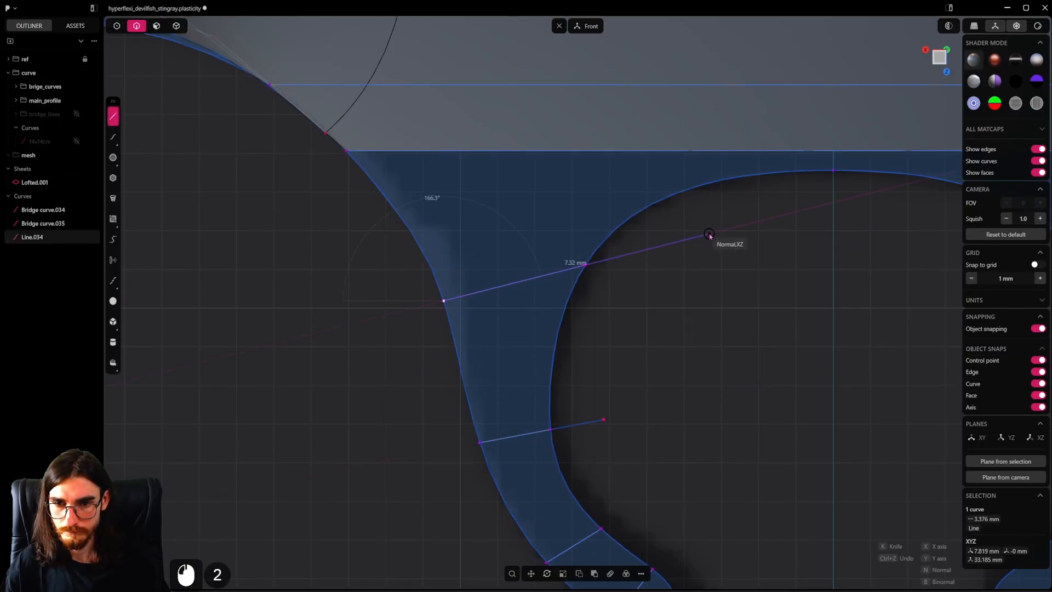
{"action": "left_click", "coordinate": [707, 234]}
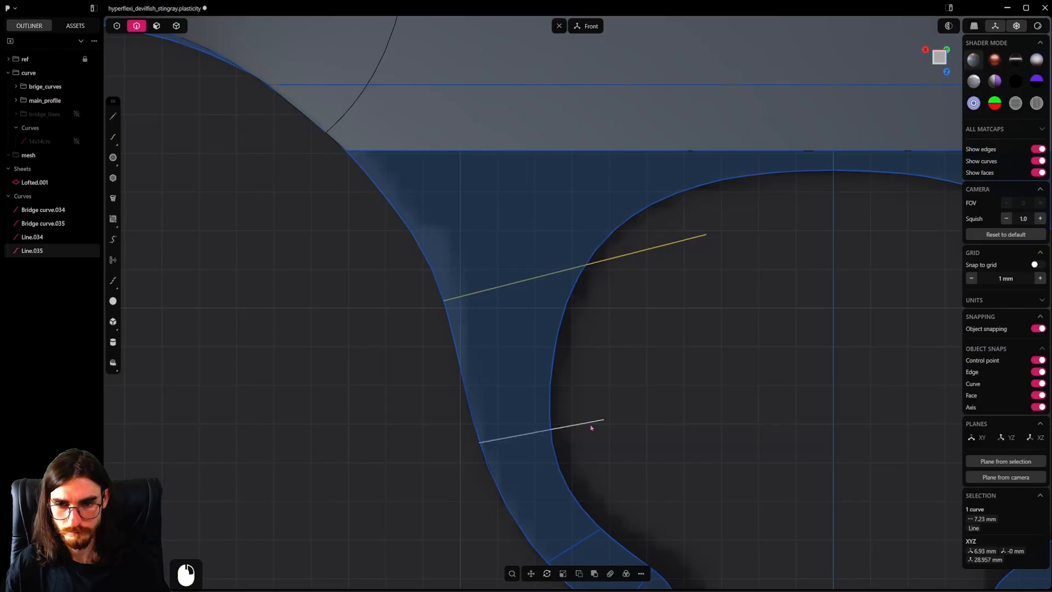
Step: Cut the main profile curve with the longer line across the top of the horn
{"action": "left_click", "coordinate": [559, 335]}
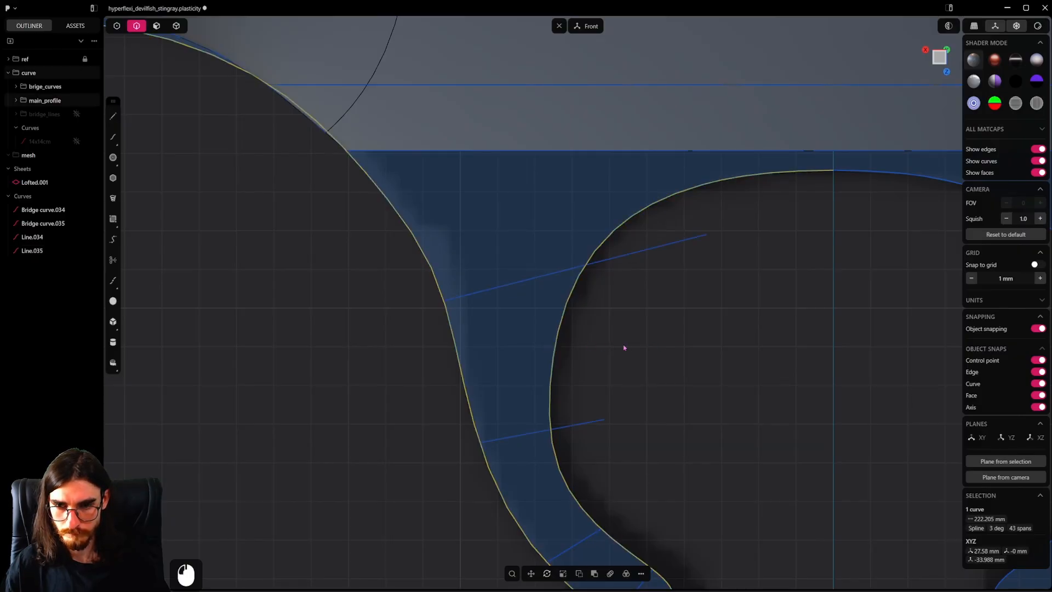
{"action": "key", "text": "shift+c"}
{"action": "left_click", "coordinate": [610, 259]}
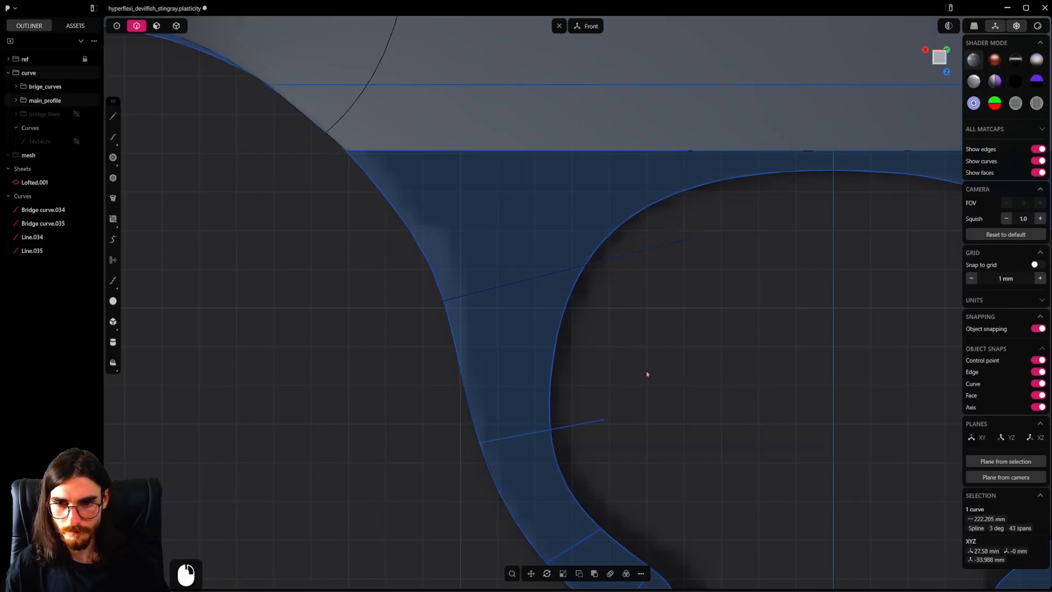
Step: Cut the main profile curve with the line along the horn's second cross-section and remove the helper lines
{"action": "left_click", "coordinate": [622, 411]}
{"action": "left_click", "coordinate": [551, 399], "text": "shift"}
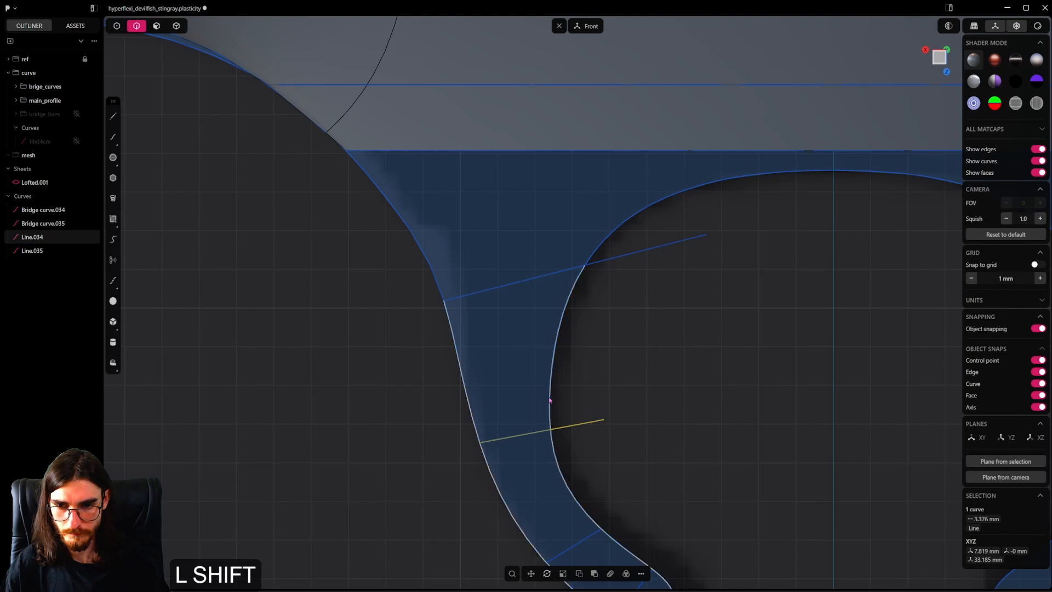
{"action": "key", "text": "shift+c"}
{"action": "left_click", "coordinate": [587, 424]}
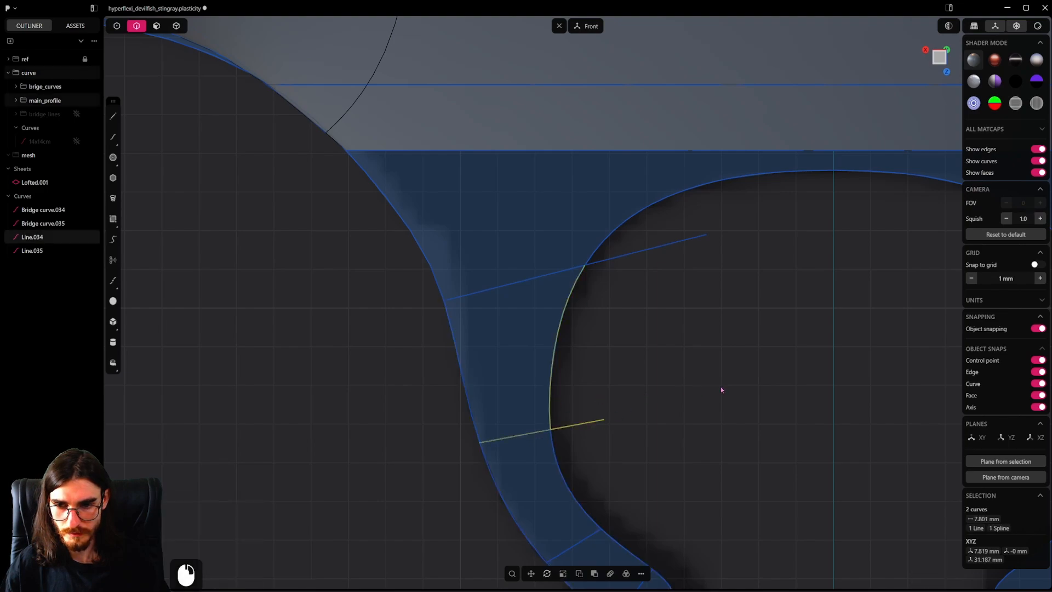
{"action": "left_click", "coordinate": [615, 257]}
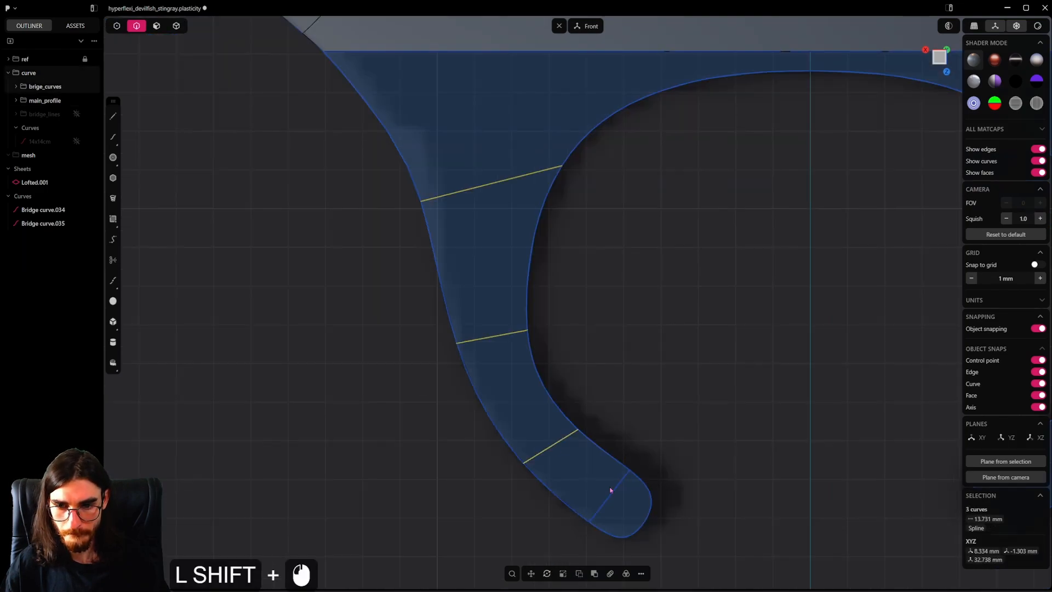
Step: Draw a line outward from the inner end of the horn's lowest cross-section and cut the main profile curve with it
{"action": "left_click", "coordinate": [611, 491], "text": "shift"}
{"action": "key", "text": "ctrl+z"}
{"action": "left_click", "coordinate": [588, 317]}
{"action": "left_click", "coordinate": [530, 350]}
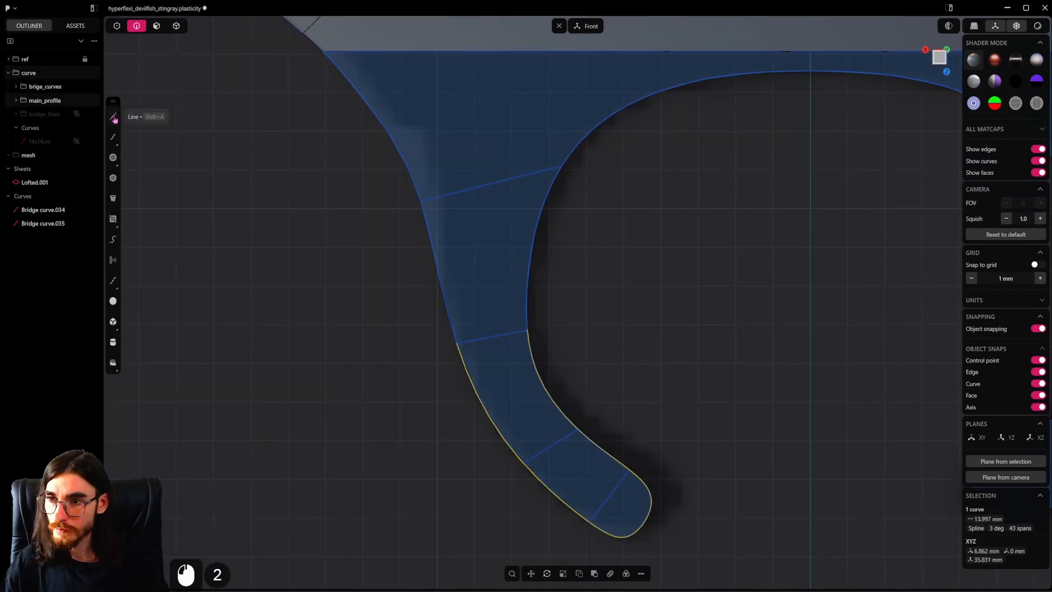
{"action": "left_click", "coordinate": [114, 116]}
{"action": "left_click", "coordinate": [630, 469]}
{"action": "left_click", "coordinate": [678, 393]}
{"action": "left_click", "coordinate": [651, 491]}
{"action": "left_click", "coordinate": [654, 431], "text": "shift"}
{"action": "key", "text": "shift+c"}
Step: Try a loft through the four horn cross-sections, then undo it
{"action": "left_click", "coordinate": [608, 505]}
{"action": "left_click", "coordinate": [552, 445], "text": "shift"}
{"action": "left_click", "coordinate": [515, 178], "text": "shift"}
{"action": "key", "text": "l"}
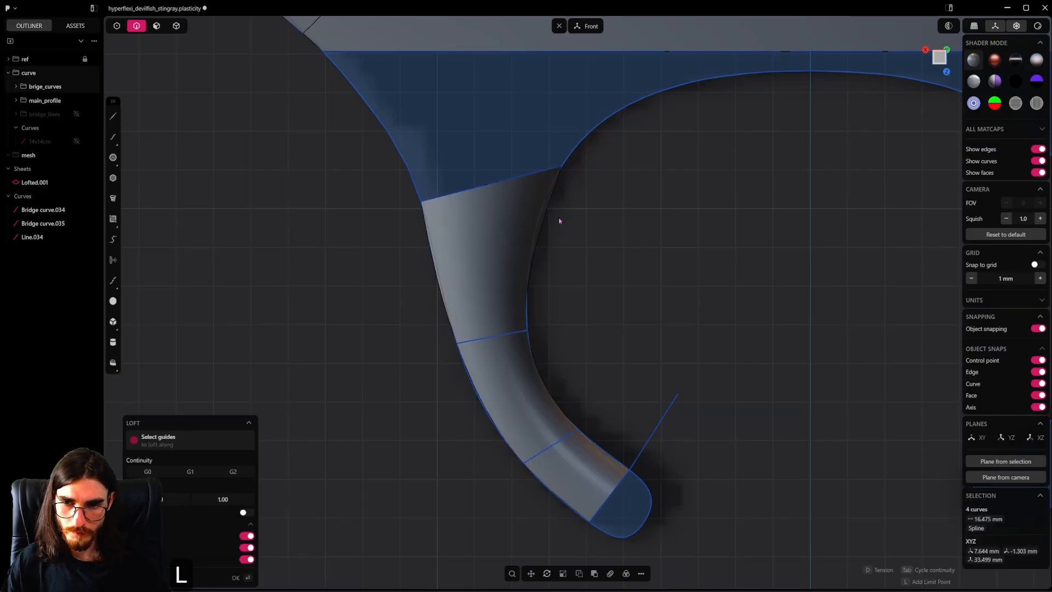
{"action": "scroll", "coordinate": [601, 311], "scroll_direction": "down", "scroll_amount": 4}
{"action": "right_click", "coordinate": [307, 124]}
{"action": "key", "text": "ctrl+z"}
Step: Replace the helper line with one from the inner end of the lowest cross-section extending past the outer outline
{"action": "left_click", "coordinate": [659, 432]}
{"action": "scroll", "coordinate": [663, 428], "scroll_direction": "up", "scroll_amount": 5}
{"action": "key", "text": "x"}
{"action": "left_click", "coordinate": [113, 116]}
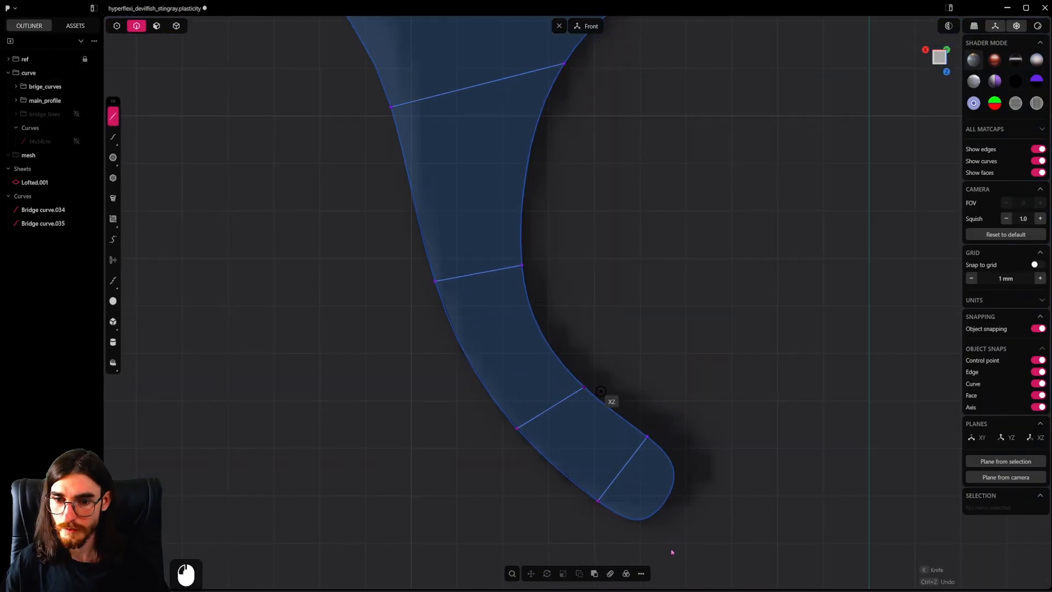
{"action": "left_click", "coordinate": [647, 436]}
{"action": "left_click", "coordinate": [566, 541]}
Step: Cut the main profile curve with the line across the lowest cross-section and remove that line
{"action": "left_click", "coordinate": [626, 519]}
{"action": "left_click", "coordinate": [583, 520], "text": "shift"}
{"action": "key", "text": "t"}
{"action": "left_click", "coordinate": [582, 522]}
Step: Join the two outer outline segments of the horn, from the uppermost to the lowest cross-section, into one curve
{"action": "scroll", "coordinate": [581, 493], "scroll_direction": "down", "scroll_amount": 2}
{"action": "middle_click_drag", "start_coordinate": [460, 329], "coordinate": [500, 379], "text": "shift"}
{"action": "left_click", "coordinate": [496, 358], "text": "shift"}
{"action": "left_click", "coordinate": [517, 417], "text": "shift"}
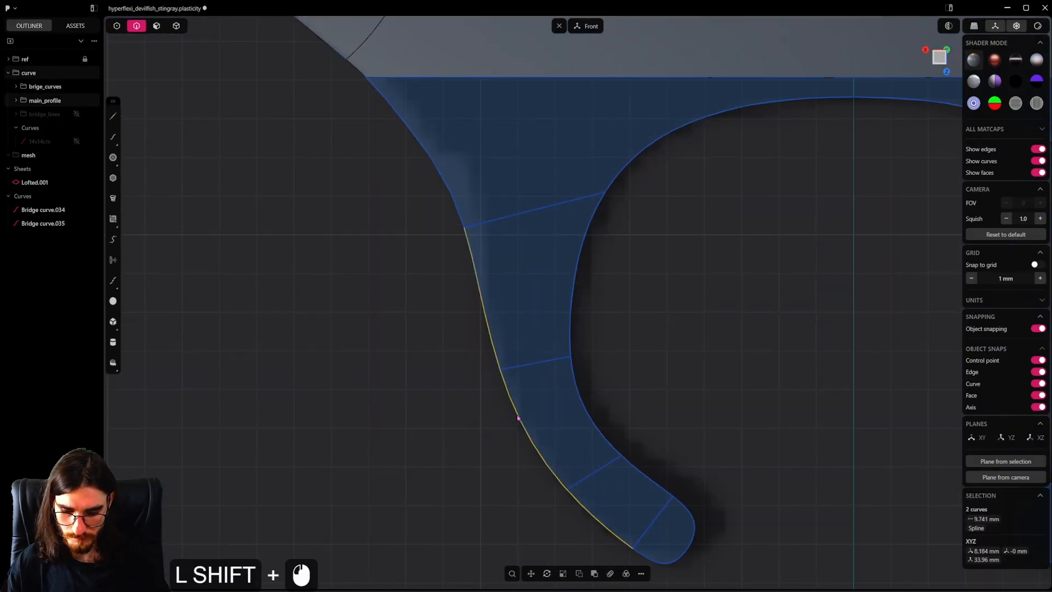
{"action": "key", "text": "j"}
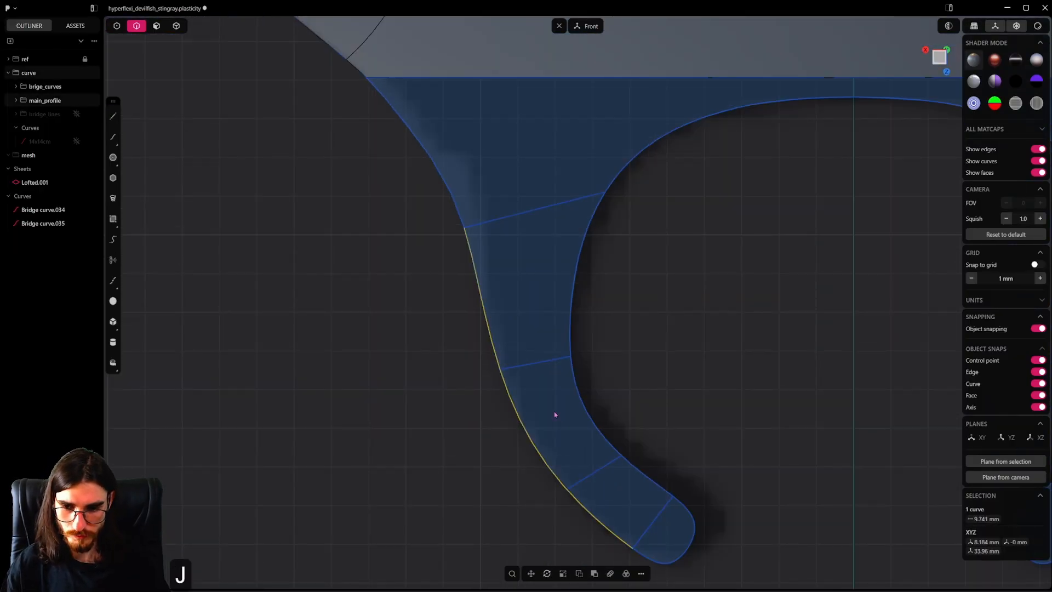
Step: Loft the four horn cross-sections using the inner and outer outline curves as guides
{"action": "left_click", "coordinate": [531, 213]}
{"action": "left_click", "coordinate": [544, 361], "text": "shift"}
{"action": "left_click", "coordinate": [610, 464], "text": "shift"}
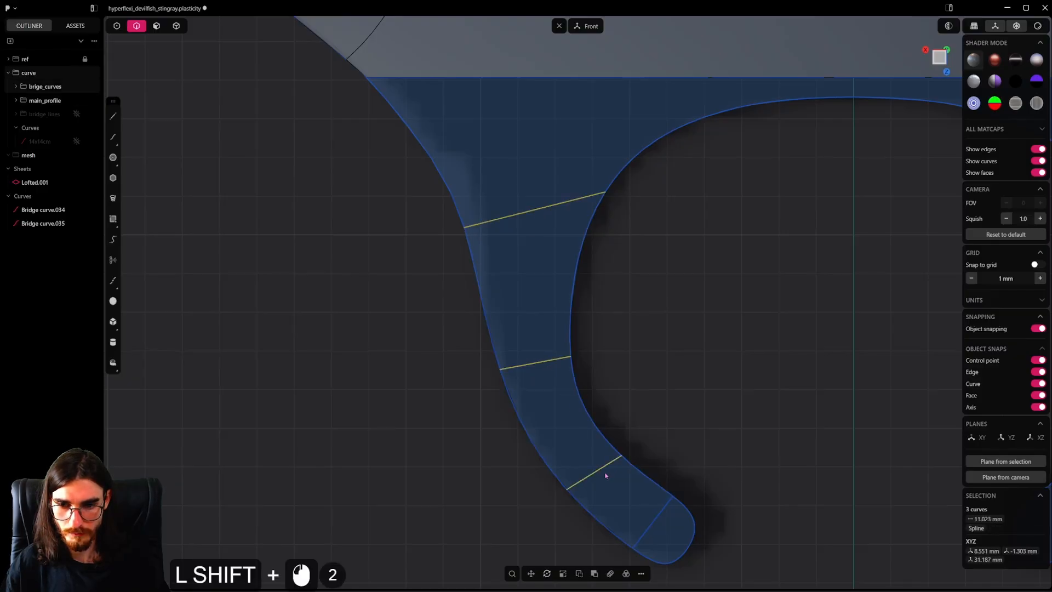
{"action": "left_click", "coordinate": [651, 517], "text": "shift"}
{"action": "key", "text": "shift+l"}
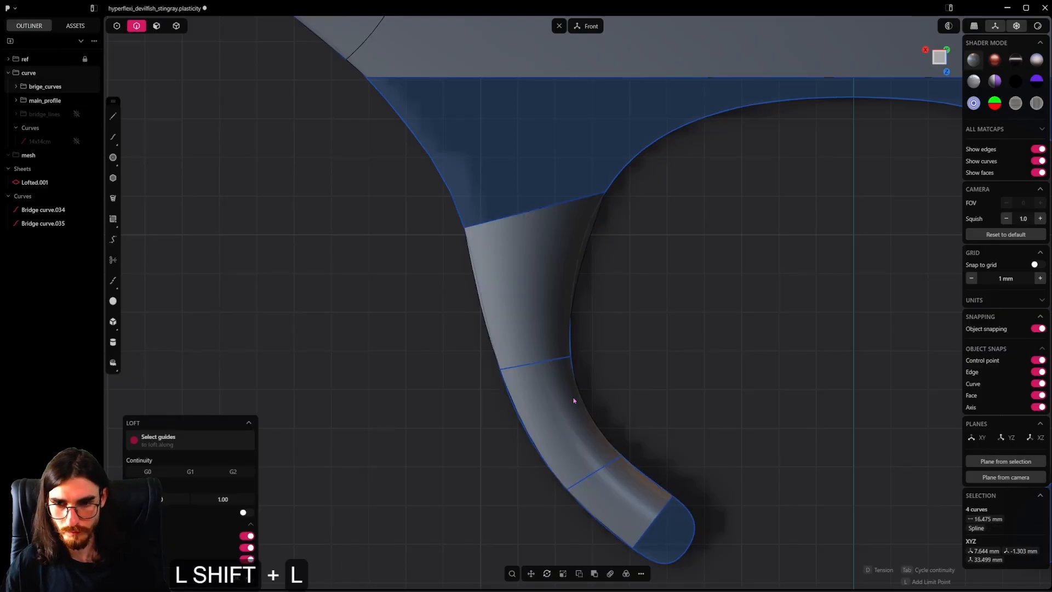
{"action": "left_click", "coordinate": [572, 291], "text": "shift"}
{"action": "left_click", "coordinate": [483, 319], "text": "shift"}
{"action": "left_click", "coordinate": [486, 322], "text": "shift"}
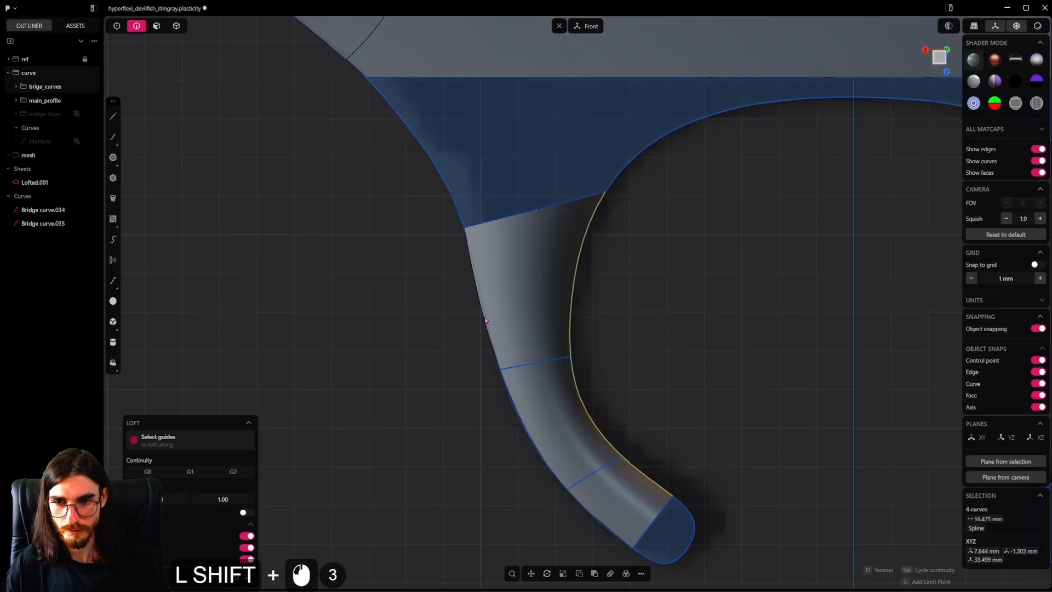
{"action": "right_click", "coordinate": [461, 369]}
{"action": "scroll", "coordinate": [462, 367], "scroll_direction": "down", "scroll_amount": 6}
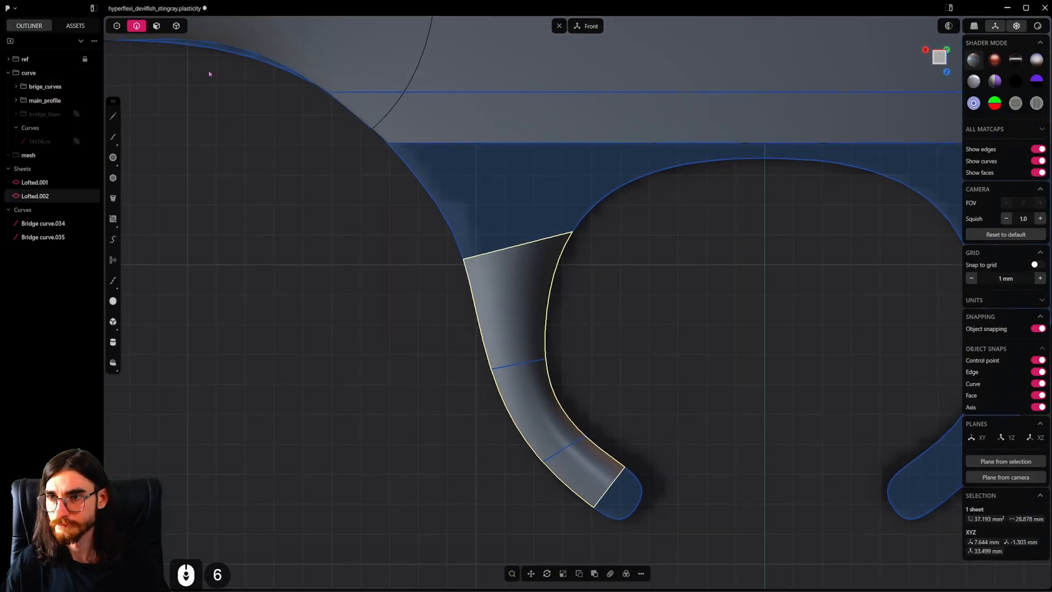
Step: Select the lofted horn sheet as a whole object and save the file
{"action": "left_click", "coordinate": [176, 26]}
{"action": "left_click", "coordinate": [480, 277]}
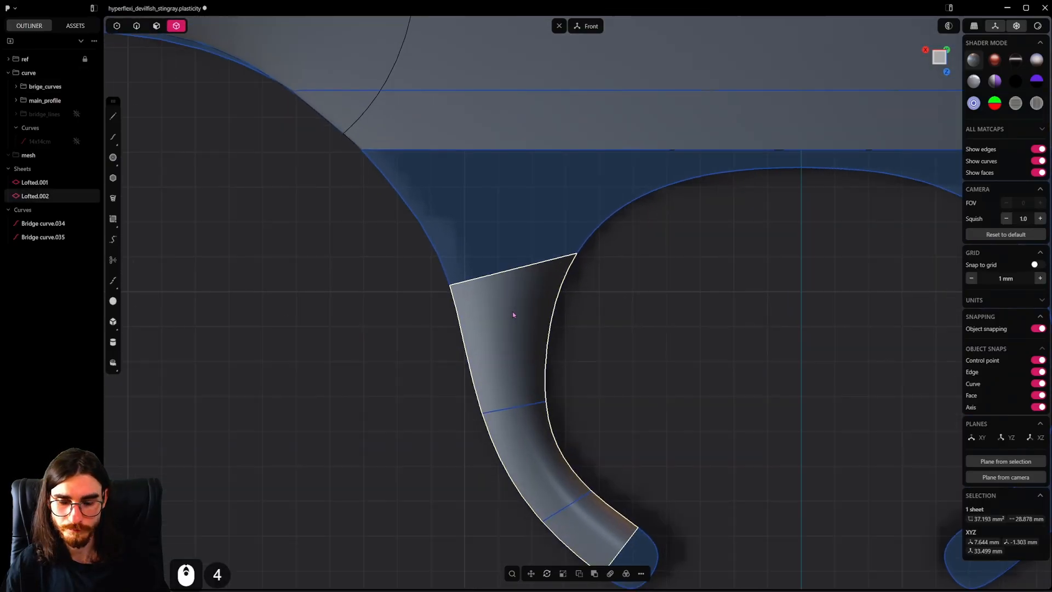
{"action": "middle_click_drag", "start_coordinate": [514, 310], "coordinate": [590, 387]}
{"action": "key", "text": "ctrl+s"}
{"action": "scroll", "coordinate": [619, 387], "scroll_direction": "down", "scroll_amount": 2}
{"action": "scroll", "coordinate": [559, 384], "scroll_direction": "up", "scroll_amount": 4}
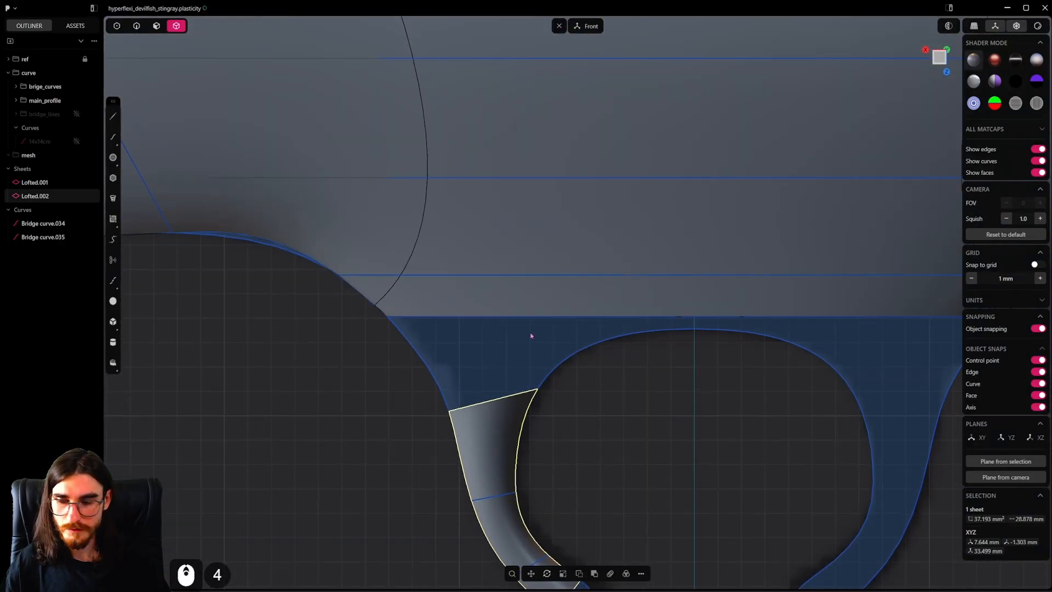
Step: Examine the gap between the horn loft and the body with the main_profile curves temporarily hidden
{"action": "mouse_move", "coordinate": [76, 88]}
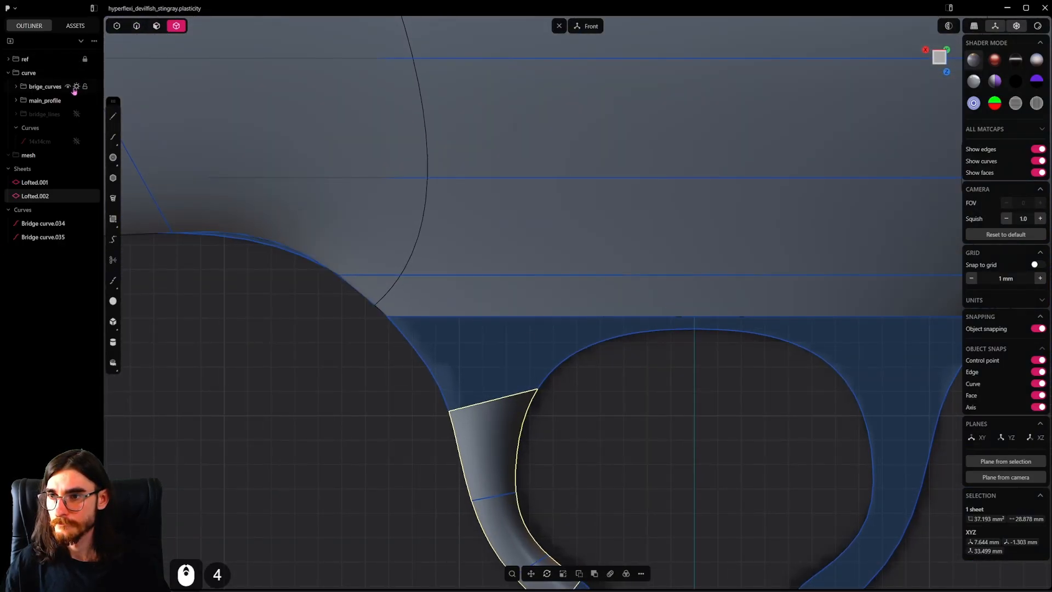
{"action": "left_click", "coordinate": [77, 101]}
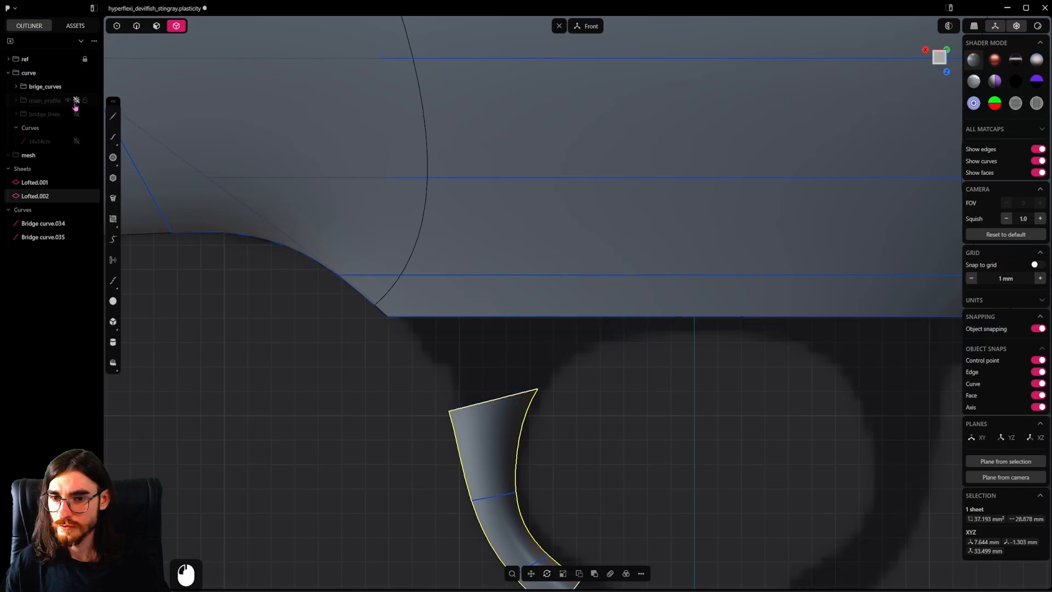
{"action": "middle_click_drag", "start_coordinate": [642, 256], "coordinate": [561, 269]}
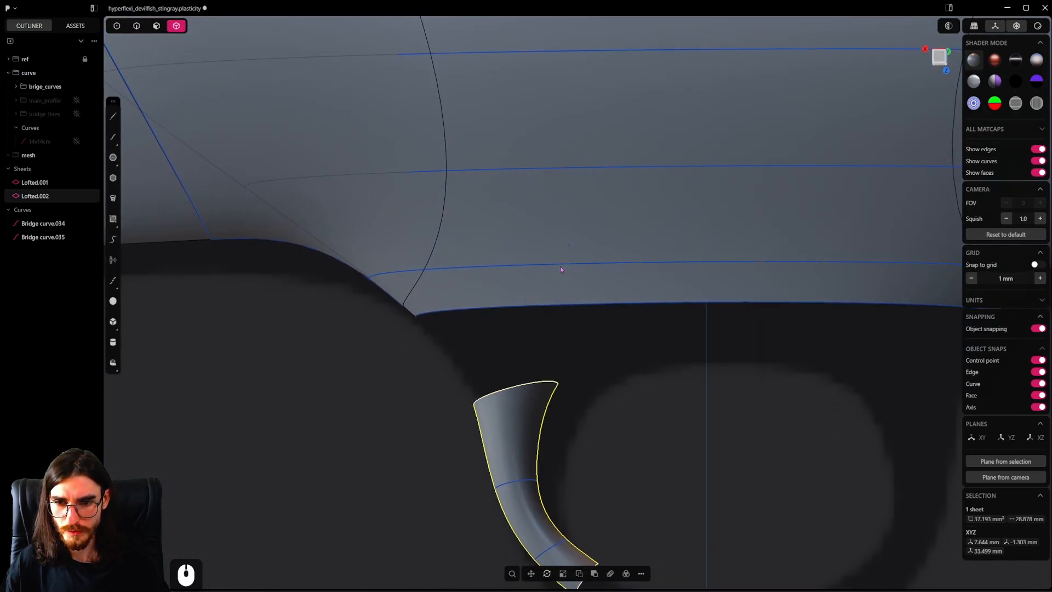
{"action": "mouse_move", "coordinate": [567, 374]}
{"action": "middle_mouse_down"}
{"action": "mouse_move", "coordinate": [732, 293]}
{"action": "mouse_move", "coordinate": [663, 343]}
{"action": "mouse_move", "coordinate": [656, 380]}
{"action": "mouse_move", "coordinate": [561, 379]}
{"action": "middle_mouse_up"}
{"action": "scroll", "coordinate": [561, 379], "scroll_direction": "up", "scroll_amount": 1}
{"action": "middle_click_drag", "start_coordinate": [746, 324], "coordinate": [539, 375], "text": "shift"}
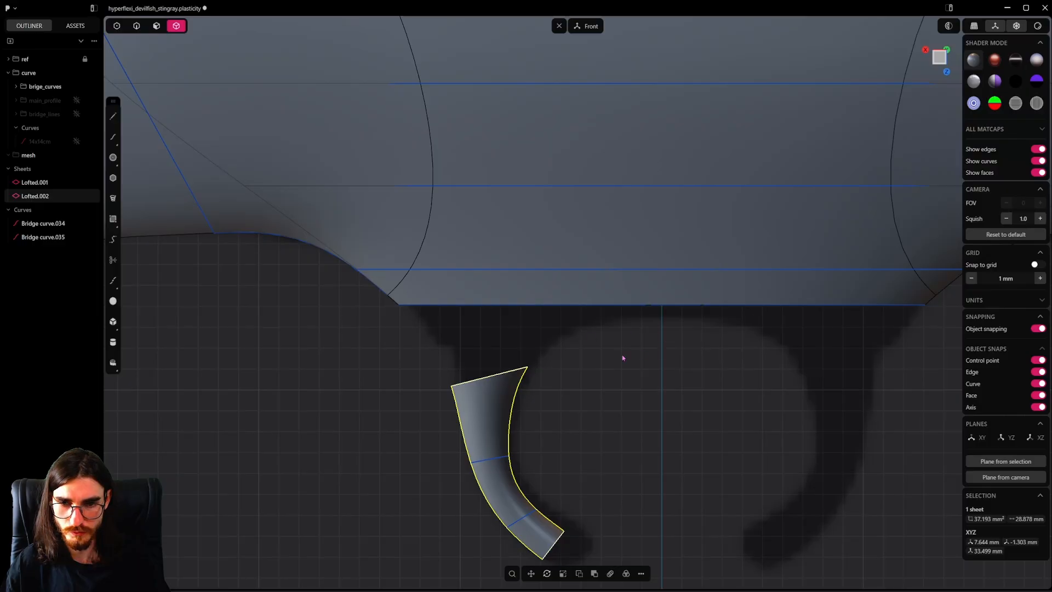
{"action": "left_click", "coordinate": [497, 411]}
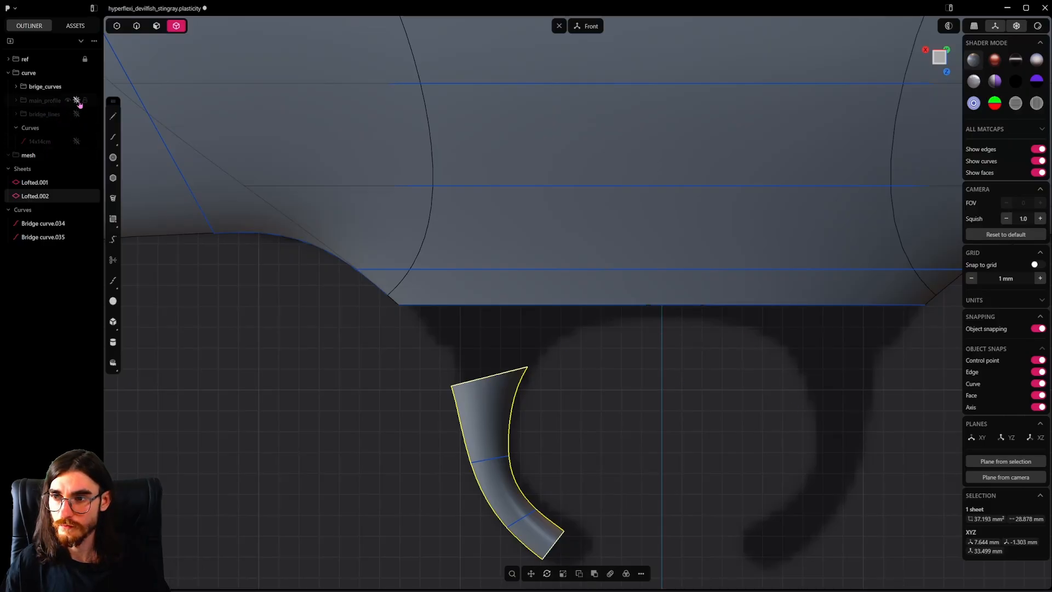
{"action": "left_click", "coordinate": [77, 100]}
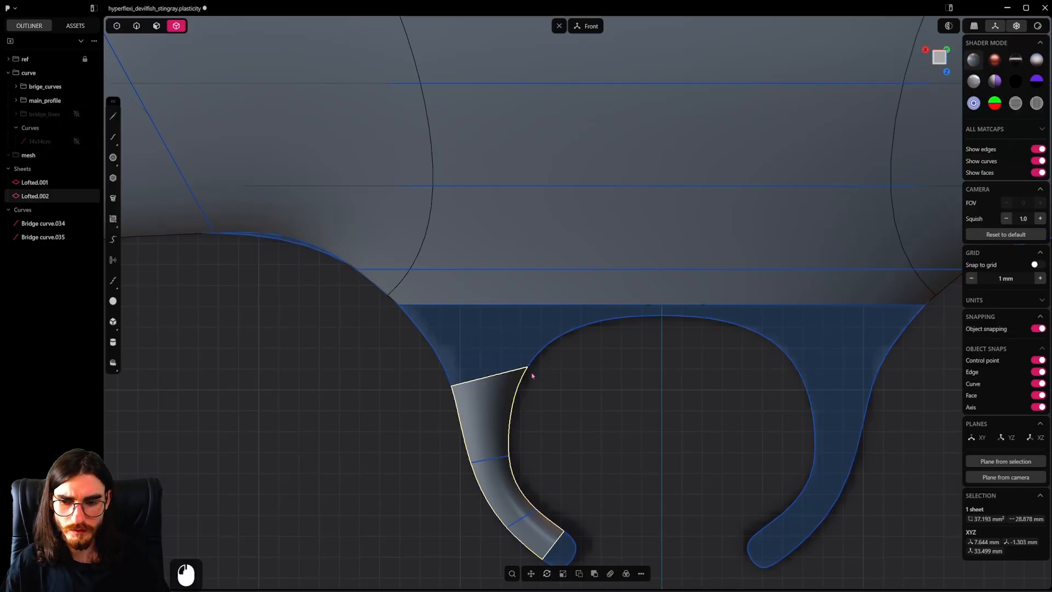
{"action": "middle_click_drag", "start_coordinate": [529, 357], "coordinate": [551, 380]}
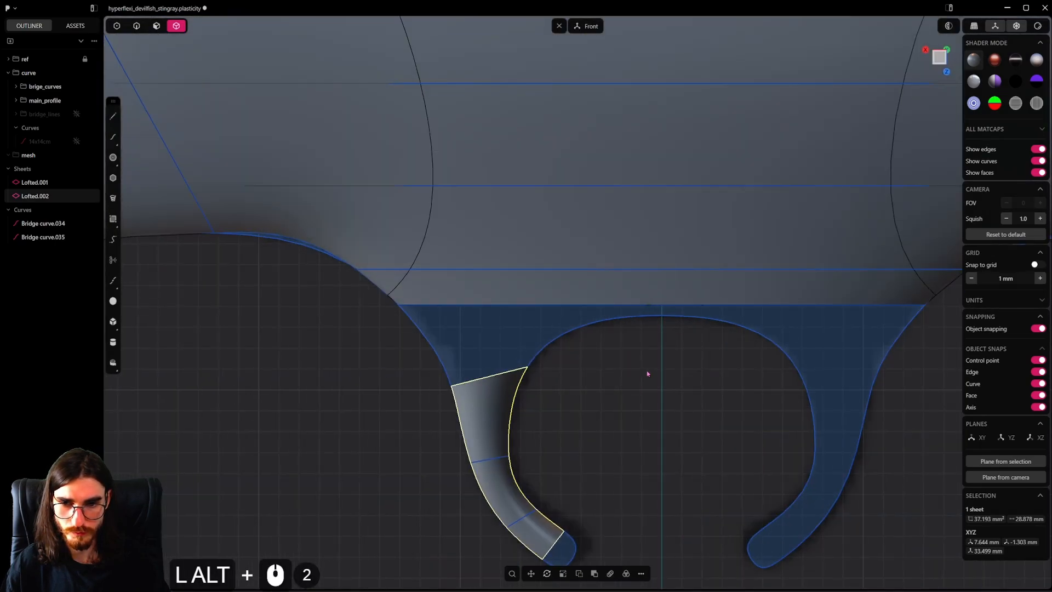
{"action": "middle_click_drag", "start_coordinate": [648, 368], "coordinate": [551, 348], "text": "shift"}
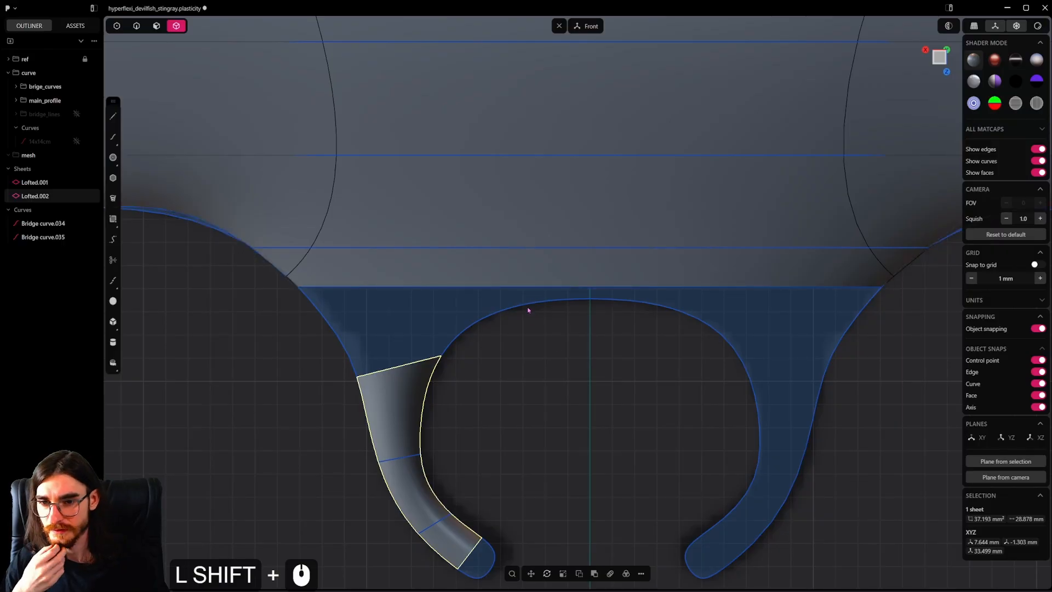
Step: Toggle the brige_curves and main_profile folders to check their contents, lock the curve folder, and clear the selection
{"action": "left_click", "coordinate": [136, 25]}
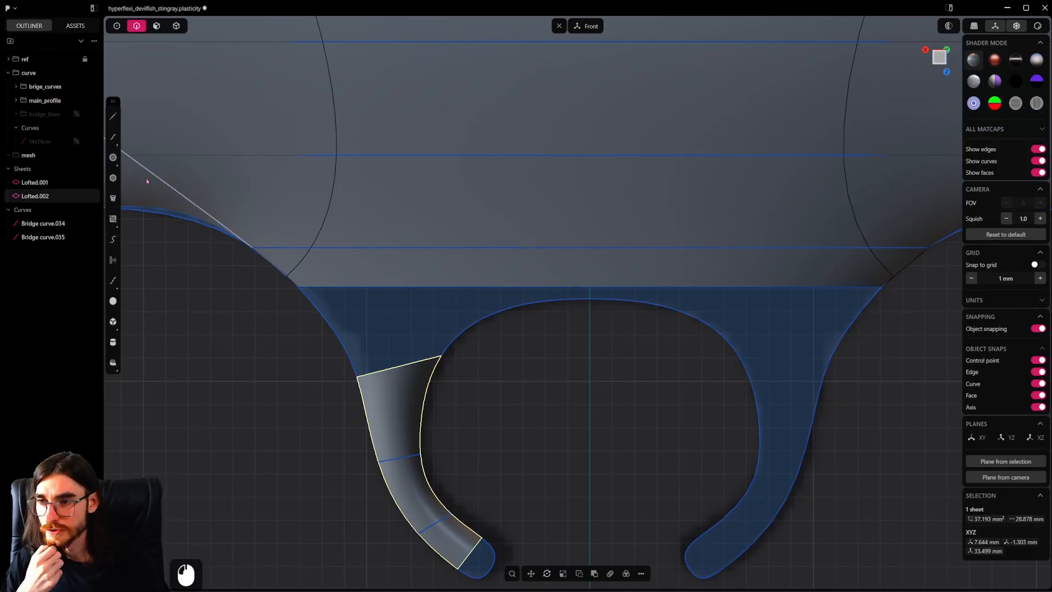
{"action": "mouse_move", "coordinate": [77, 77]}
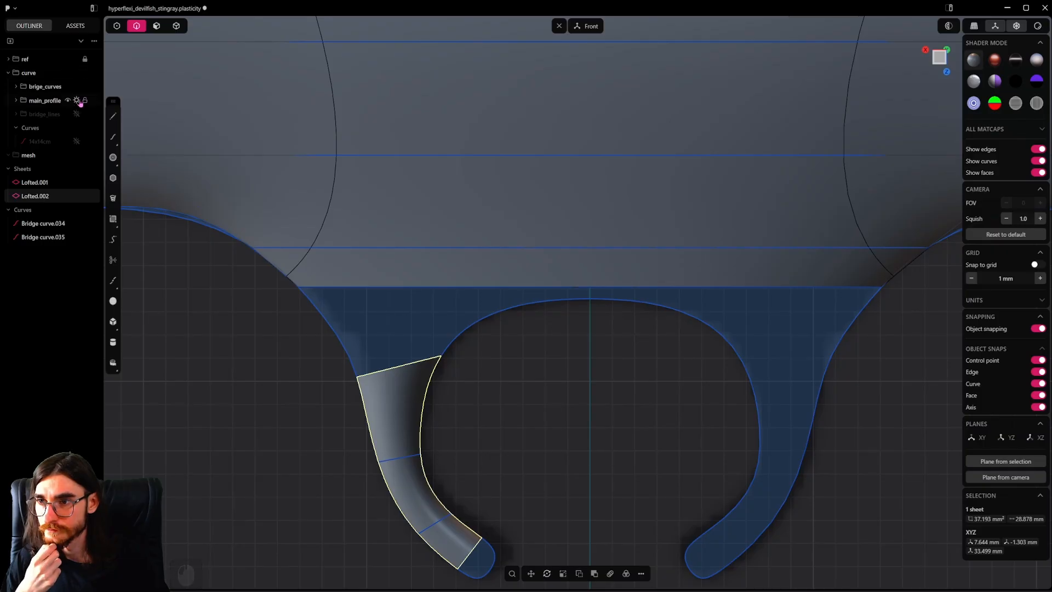
{"action": "left_click", "coordinate": [76, 86]}
{"action": "left_click", "coordinate": [76, 87]}
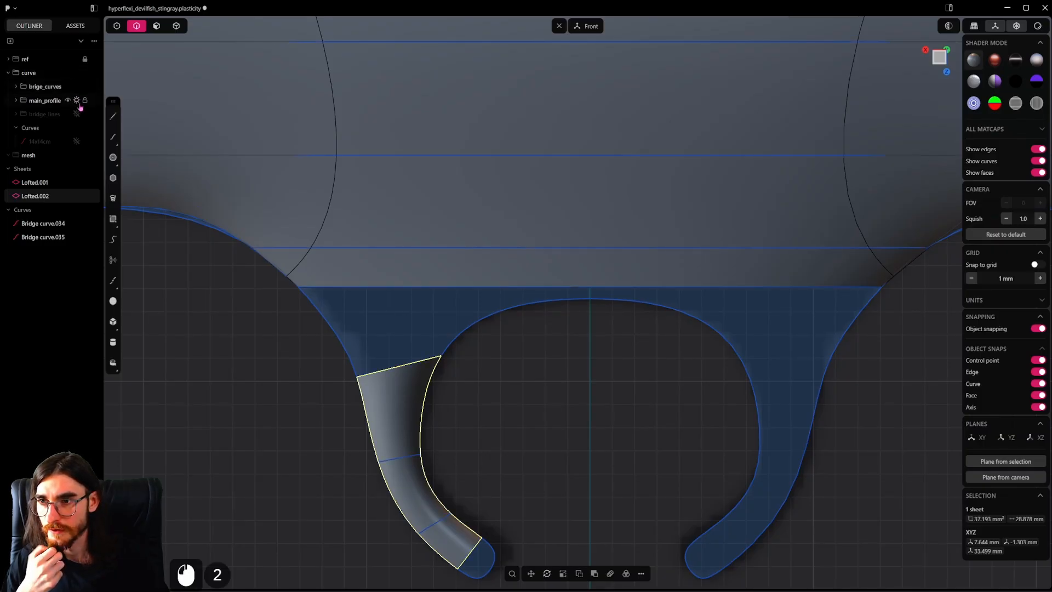
{"action": "left_click", "coordinate": [76, 101]}
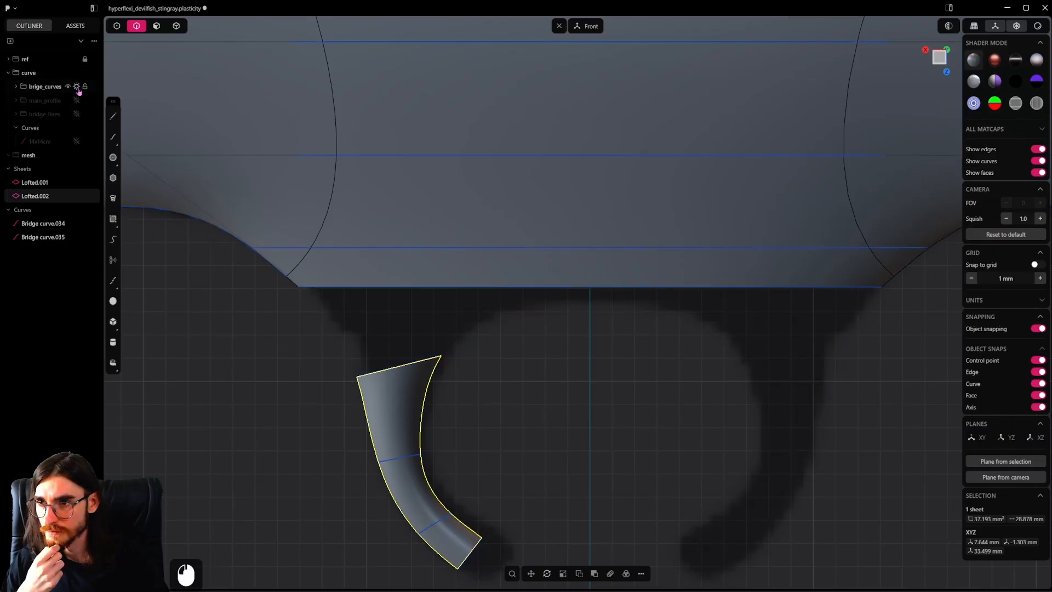
{"action": "left_click", "coordinate": [77, 100]}
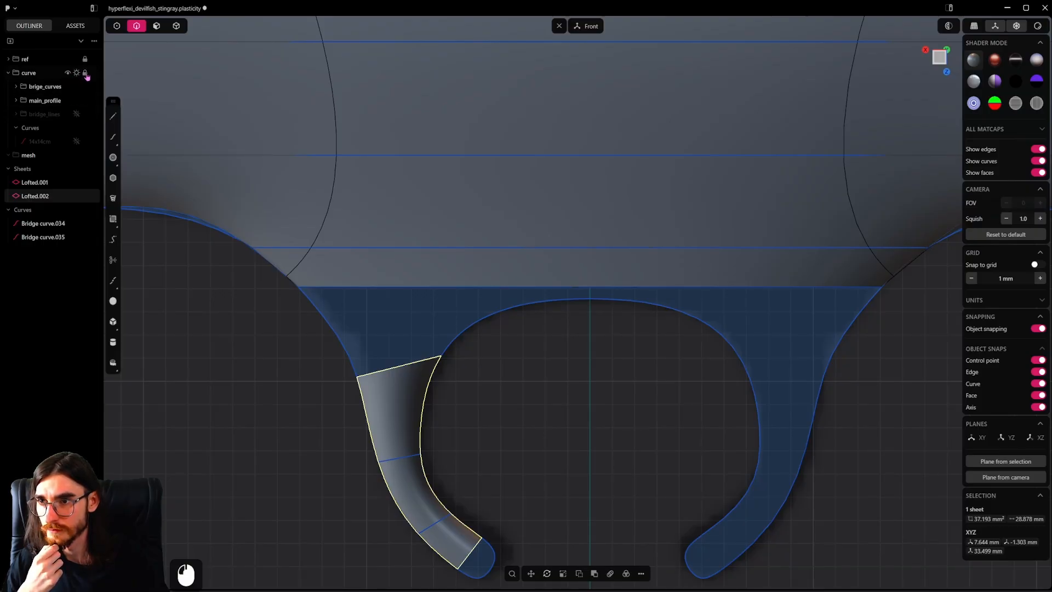
{"action": "left_click", "coordinate": [552, 400]}
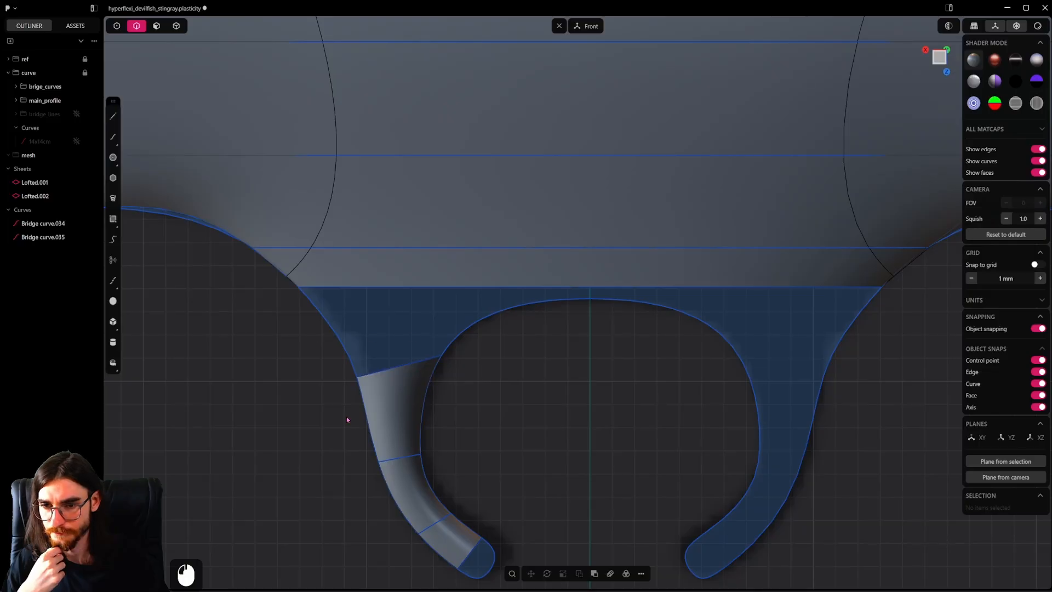
Step: Delete the two leftover bridge curves lying outside the folders
{"action": "left_click", "coordinate": [46, 224]}
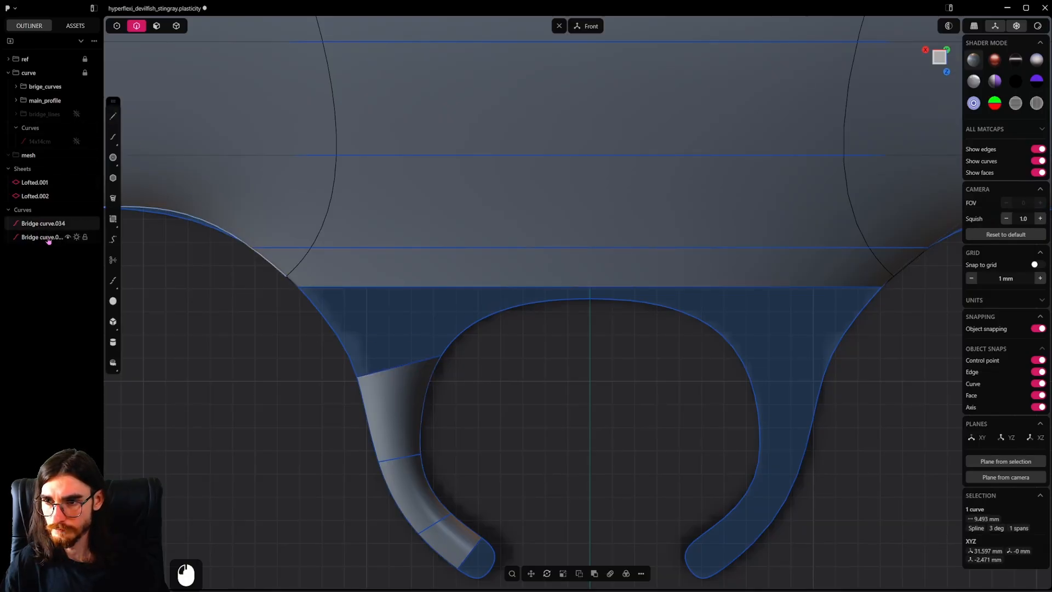
{"action": "left_click", "coordinate": [48, 238], "text": "shift"}
{"action": "scroll", "coordinate": [452, 310], "scroll_direction": "down", "scroll_amount": 6}
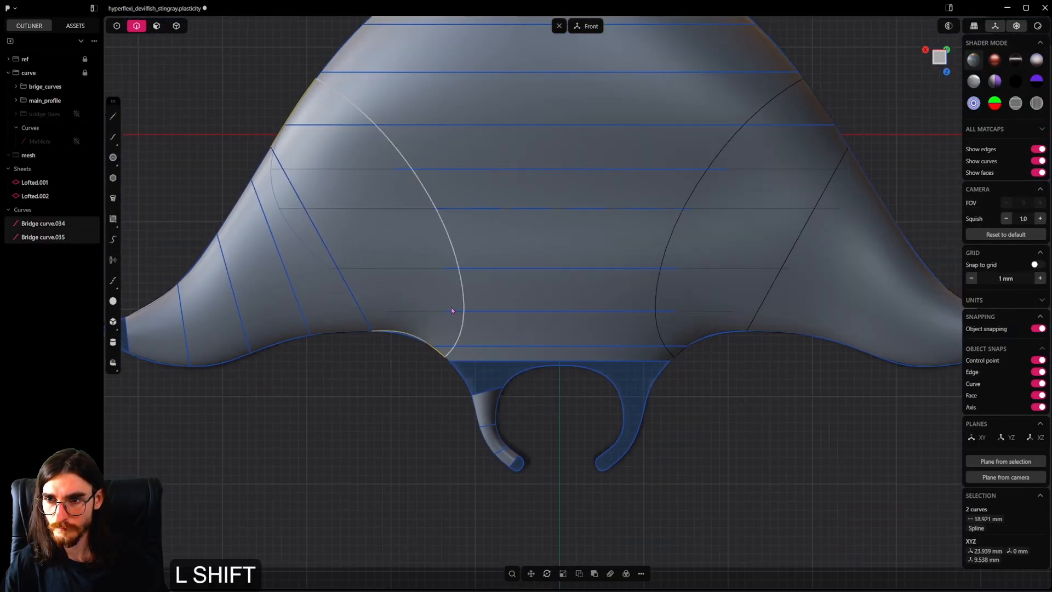
{"action": "middle_click_drag", "start_coordinate": [452, 307], "coordinate": [501, 310], "text": "shift"}
{"action": "key", "text": "x"}
{"action": "scroll", "coordinate": [487, 362], "scroll_direction": "up", "scroll_amount": 8}
{"action": "left_click", "coordinate": [469, 382]}
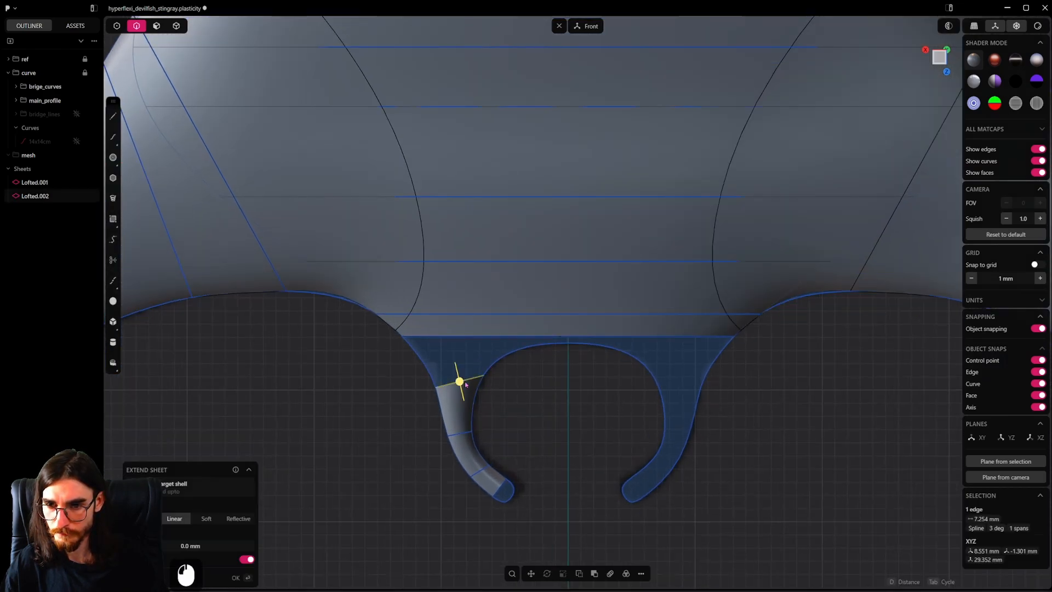
{"action": "left_click", "coordinate": [476, 398]}
{"action": "left_click", "coordinate": [519, 410]}
{"action": "scroll", "coordinate": [495, 396], "scroll_direction": "up", "scroll_amount": 6}
{"action": "scroll", "coordinate": [494, 396], "scroll_direction": "up", "scroll_amount": 5}
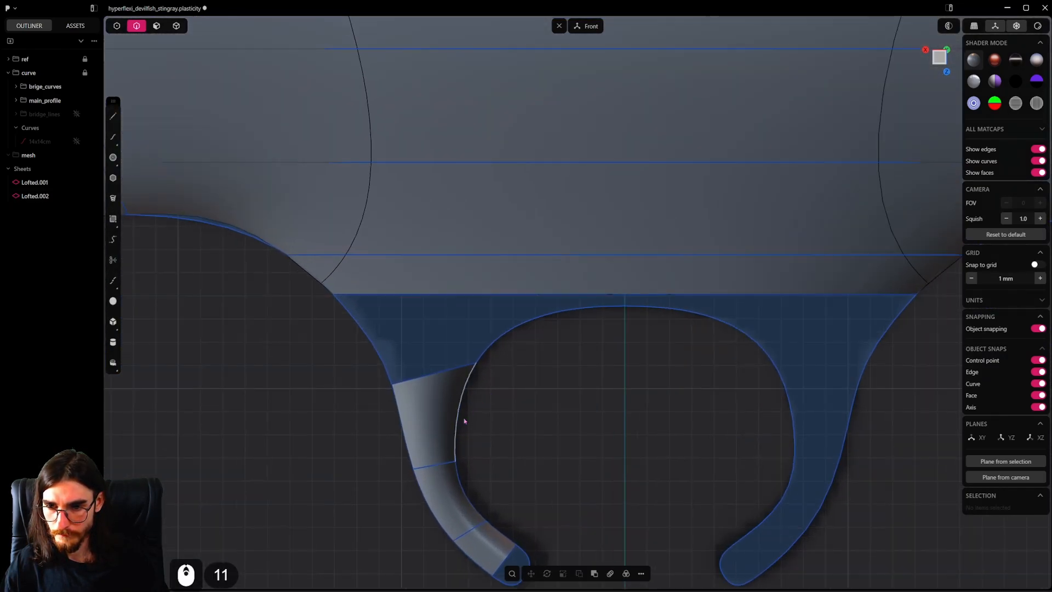
{"action": "middle_click_drag", "start_coordinate": [521, 377], "coordinate": [463, 395], "text": "shift"}
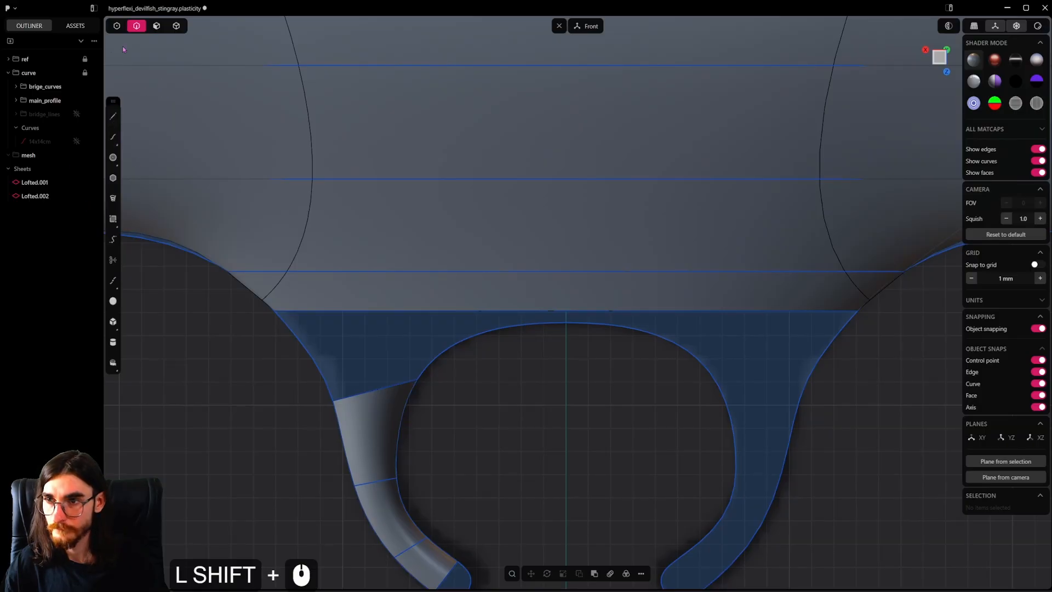
Step: Mirror the lofted horn sheet along the X axis to create the opposite horn
{"action": "left_click", "coordinate": [383, 444]}
{"action": "scroll", "coordinate": [461, 441], "scroll_direction": "down", "scroll_amount": 10}
{"action": "key", "text": "alt+x"}
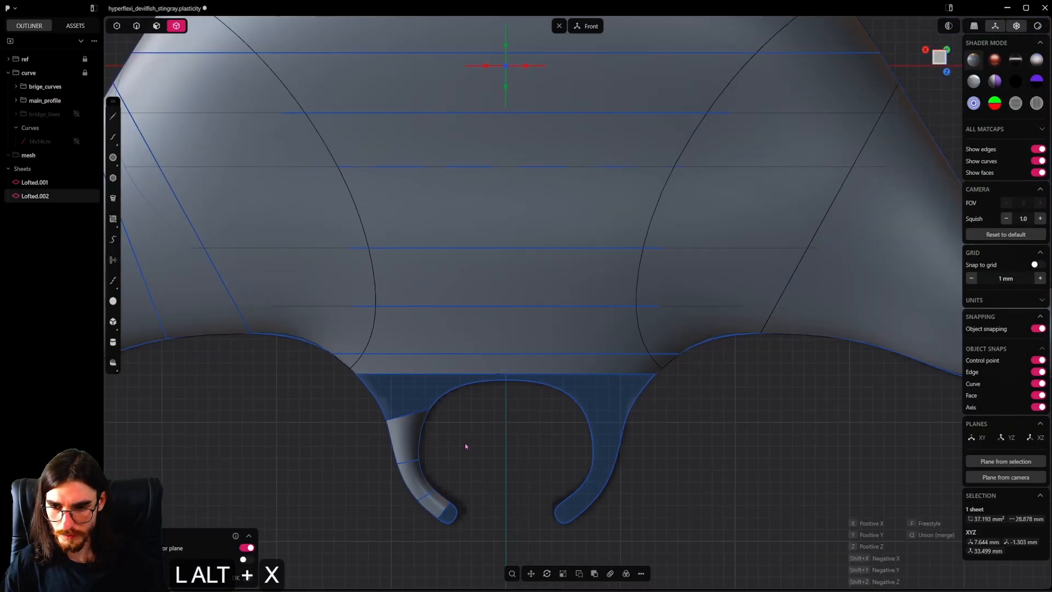
{"action": "scroll", "coordinate": [464, 443], "scroll_direction": "down", "scroll_amount": 3}
{"action": "left_click", "coordinate": [468, 409]}
{"action": "scroll", "coordinate": [466, 411], "scroll_direction": "up", "scroll_amount": 17}
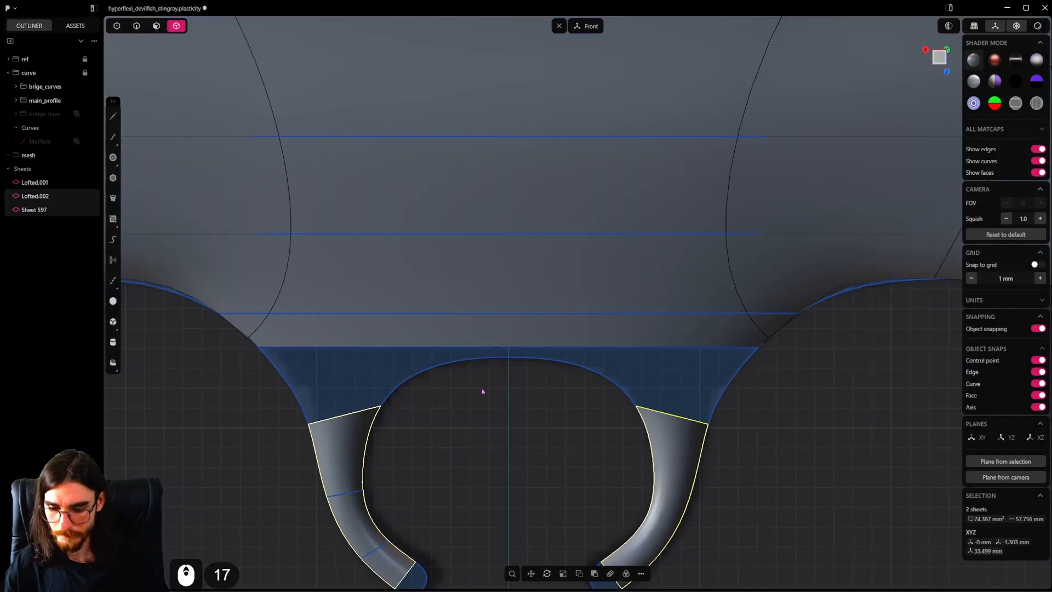
Step: Start a G2 edge bridge between the inner side edges of the two front horns
{"action": "left_click", "coordinate": [136, 26]}
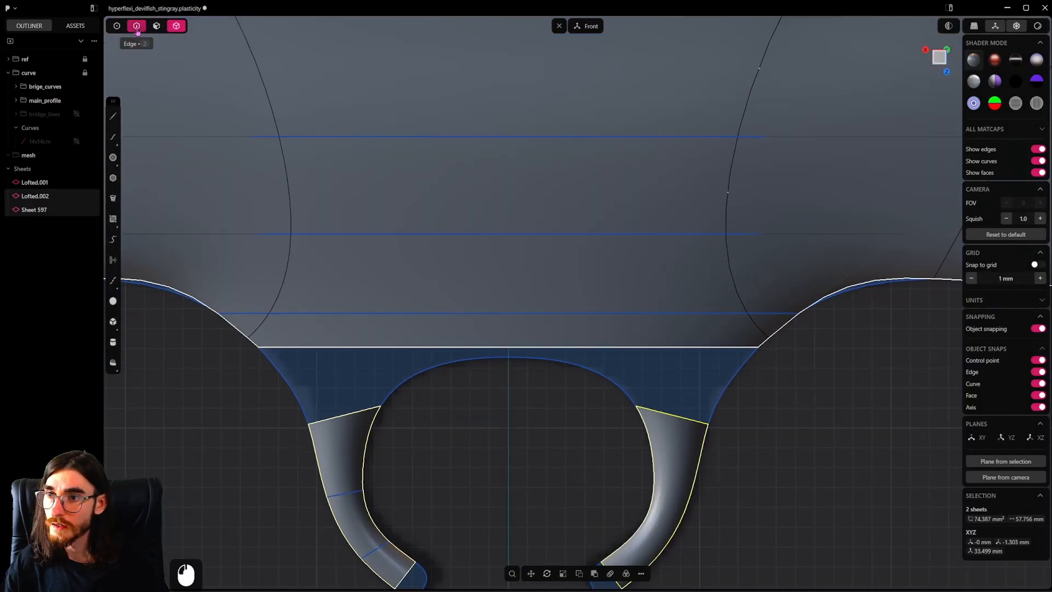
{"action": "middle_click_drag", "start_coordinate": [423, 486], "coordinate": [378, 398], "text": "shift"}
{"action": "scroll", "coordinate": [378, 400], "scroll_direction": "up", "scroll_amount": 4}
{"action": "left_click", "coordinate": [439, 331]}
{"action": "key", "text": "e"}
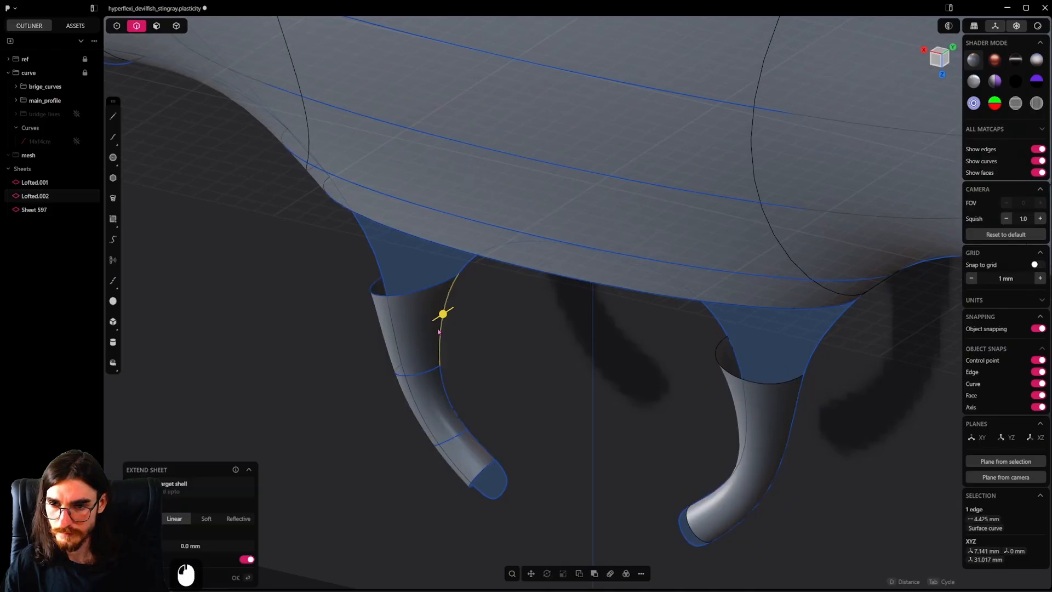
{"action": "left_click", "coordinate": [737, 378], "text": "shift"}
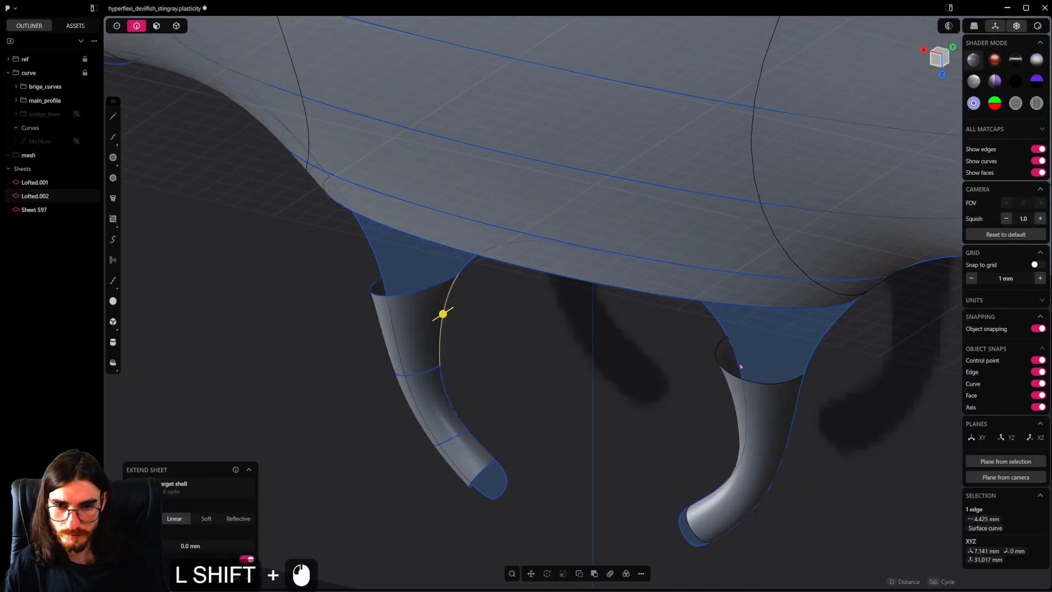
{"action": "middle_click_drag", "start_coordinate": [629, 410], "coordinate": [574, 413], "text": "alt"}
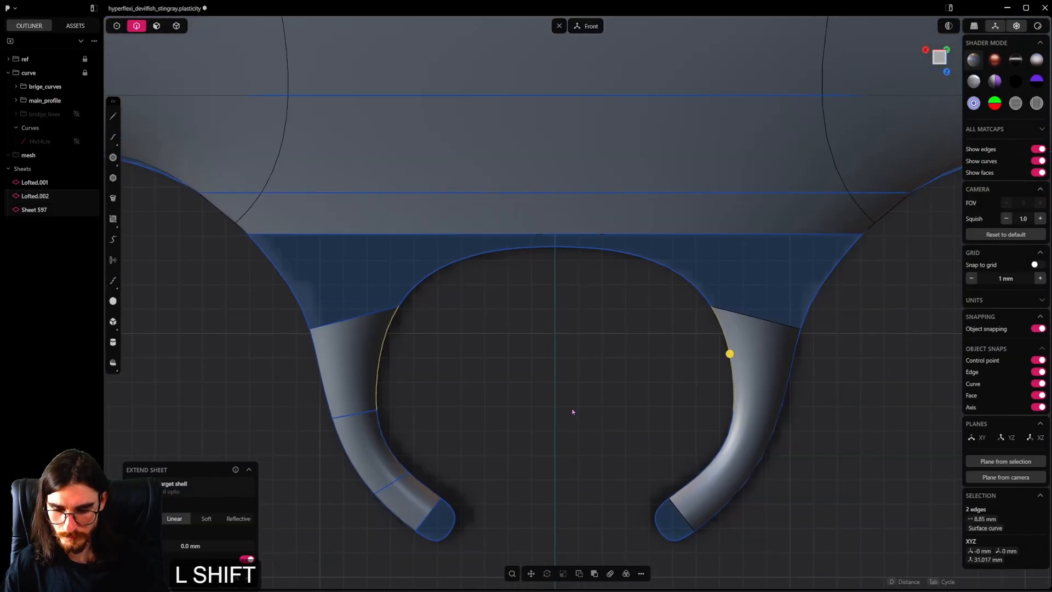
{"action": "key", "text": "shift+b"}
{"action": "scroll", "coordinate": [575, 400], "scroll_direction": "up", "scroll_amount": 3}
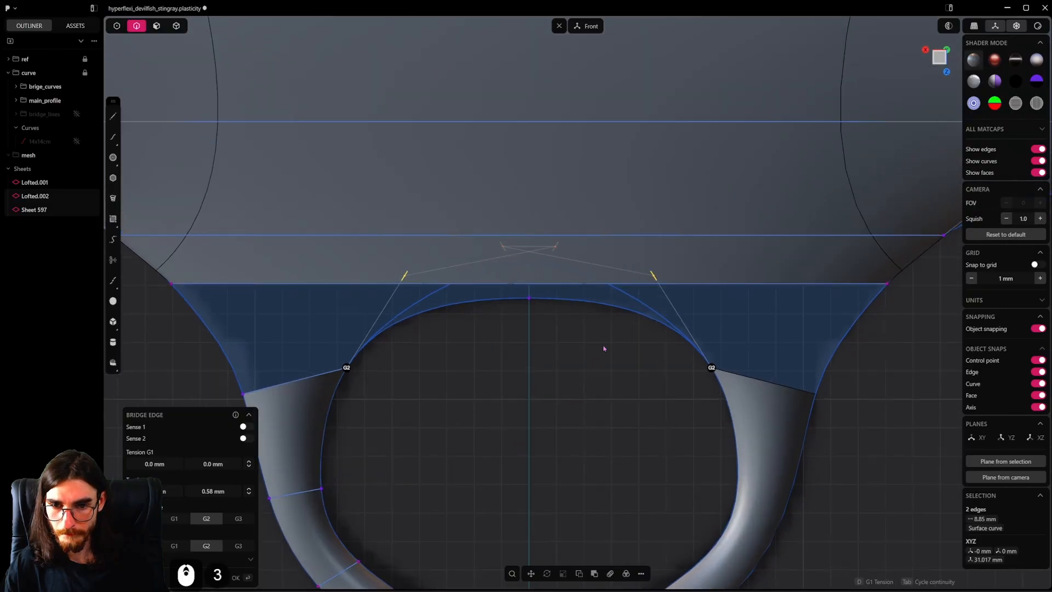
Step: Link the bridge's two end tensions, set the G1 tension to about -1.66 mm, reshape the curvature to follow the profile arch, and finish the bridge
{"action": "left_click", "coordinate": [248, 464]}
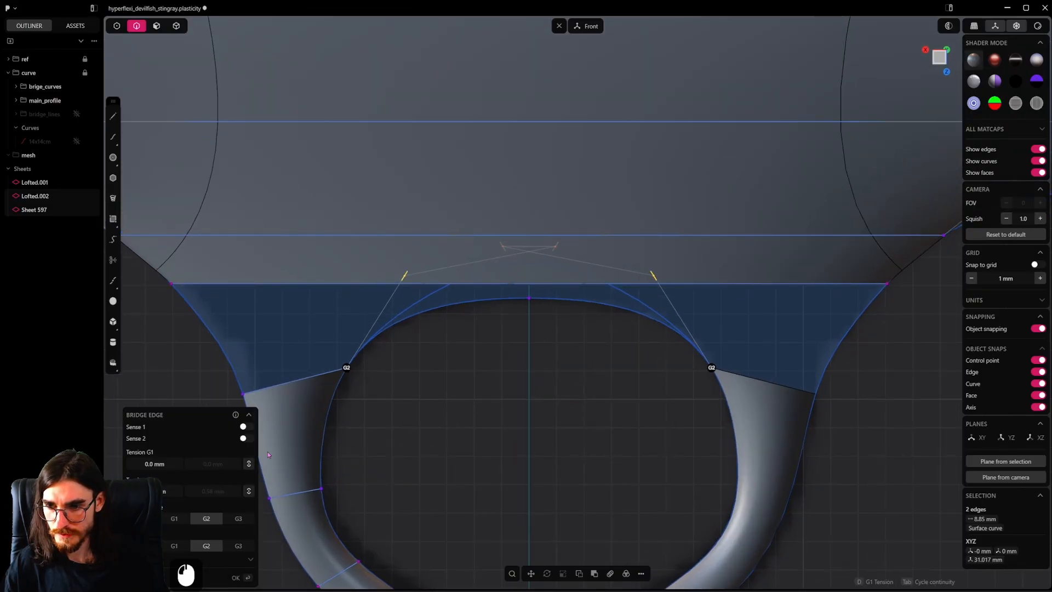
{"action": "left_click_drag", "start_coordinate": [405, 276], "coordinate": [380, 319]}
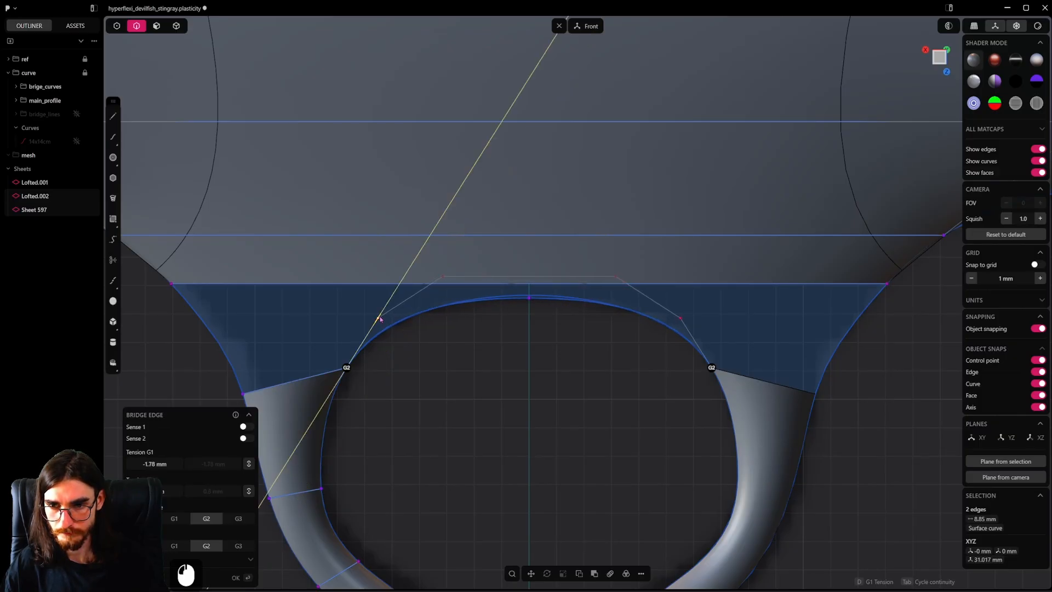
{"action": "left_click_drag", "start_coordinate": [444, 279], "coordinate": [430, 284]}
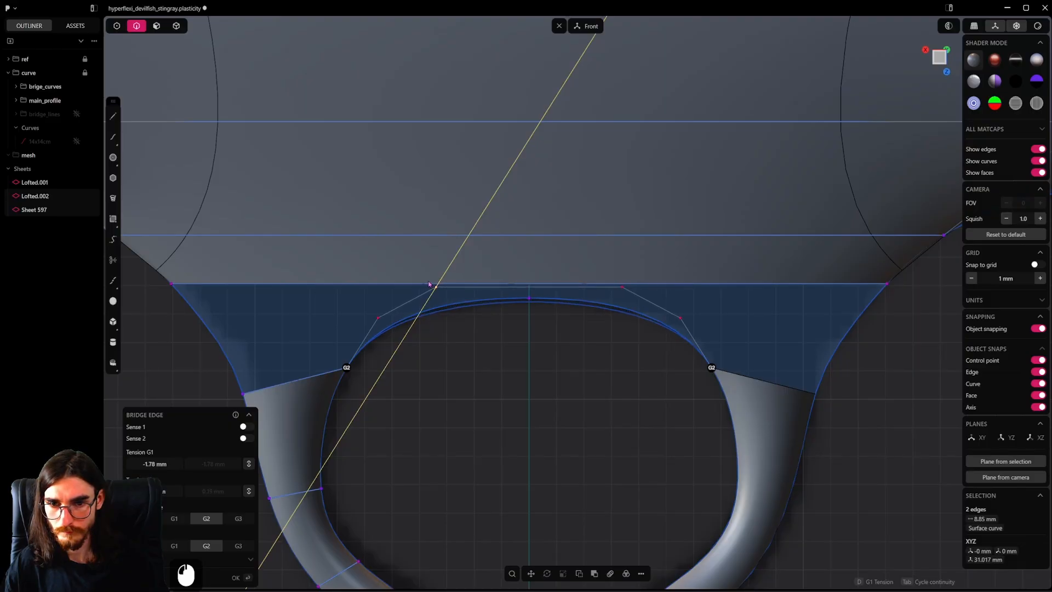
{"action": "left_click_drag", "start_coordinate": [378, 320], "coordinate": [381, 318]}
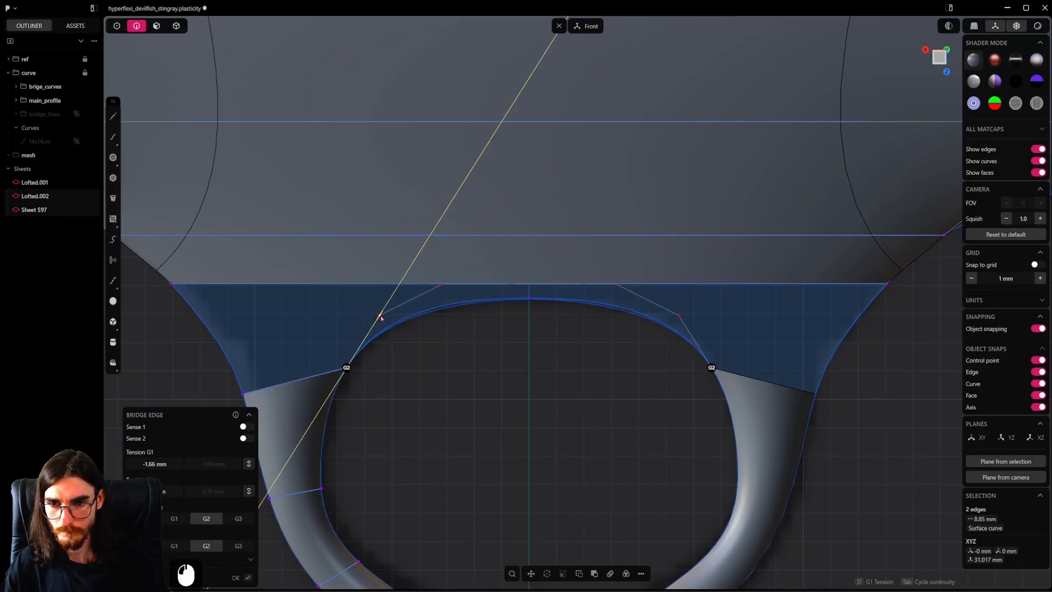
{"action": "left_click", "coordinate": [569, 408]}
{"action": "scroll", "coordinate": [563, 387], "scroll_direction": "down", "scroll_amount": 4}
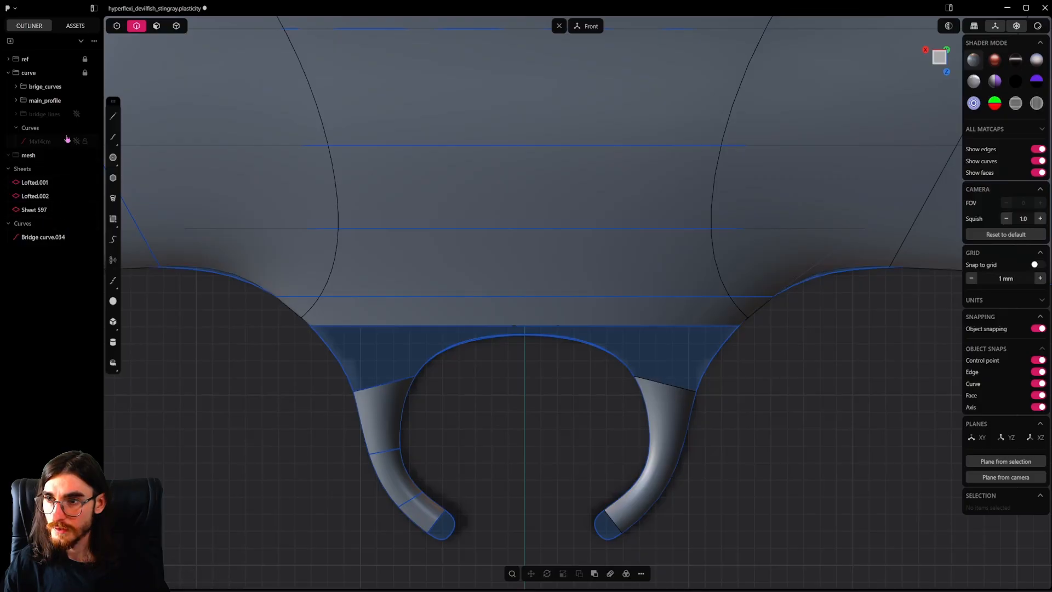
Step: Unlock the curve folder and hide the main_profile folder
{"action": "left_click", "coordinate": [85, 74]}
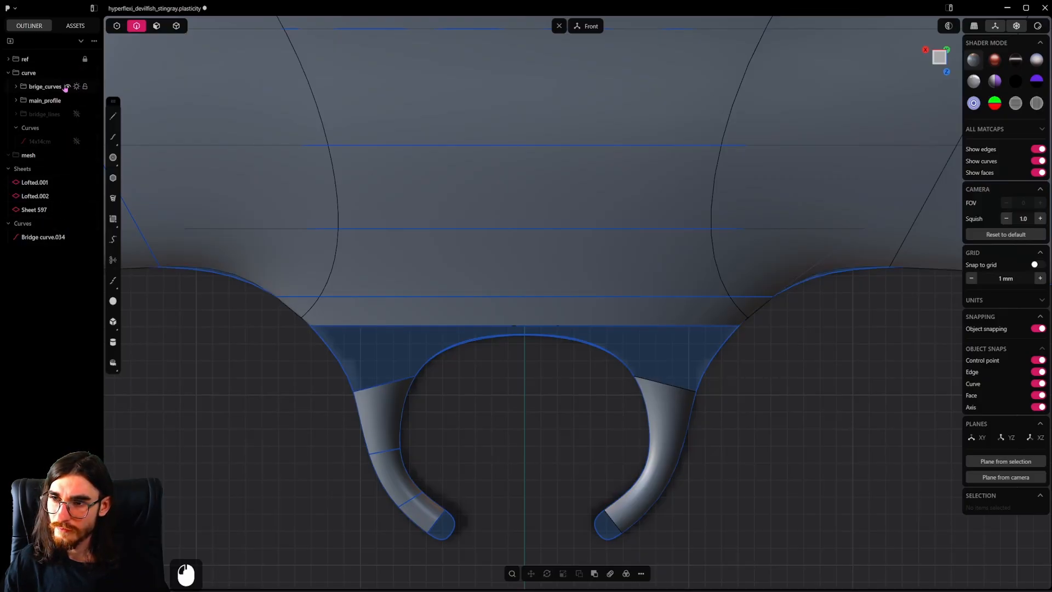
{"action": "left_click", "coordinate": [67, 101]}
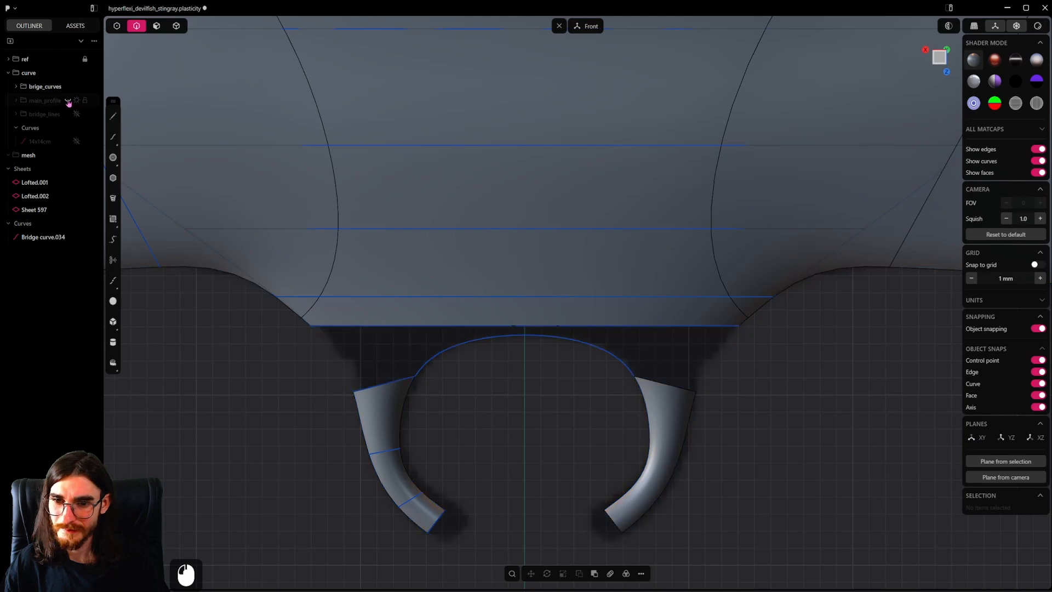
{"action": "left_click", "coordinate": [68, 100]}
{"action": "left_click", "coordinate": [68, 101]}
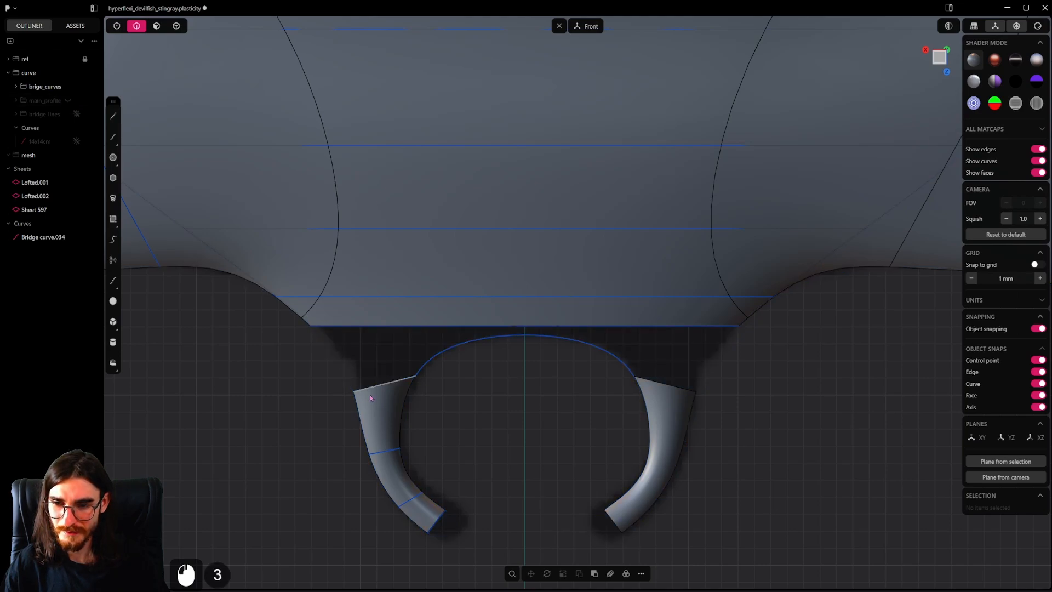
Step: Bridge the outer side edge of the original lofted horn to the body's adjacent front corner edge with a G2 curve
{"action": "left_click", "coordinate": [366, 416]}
{"action": "left_click", "coordinate": [306, 323], "text": "shift"}
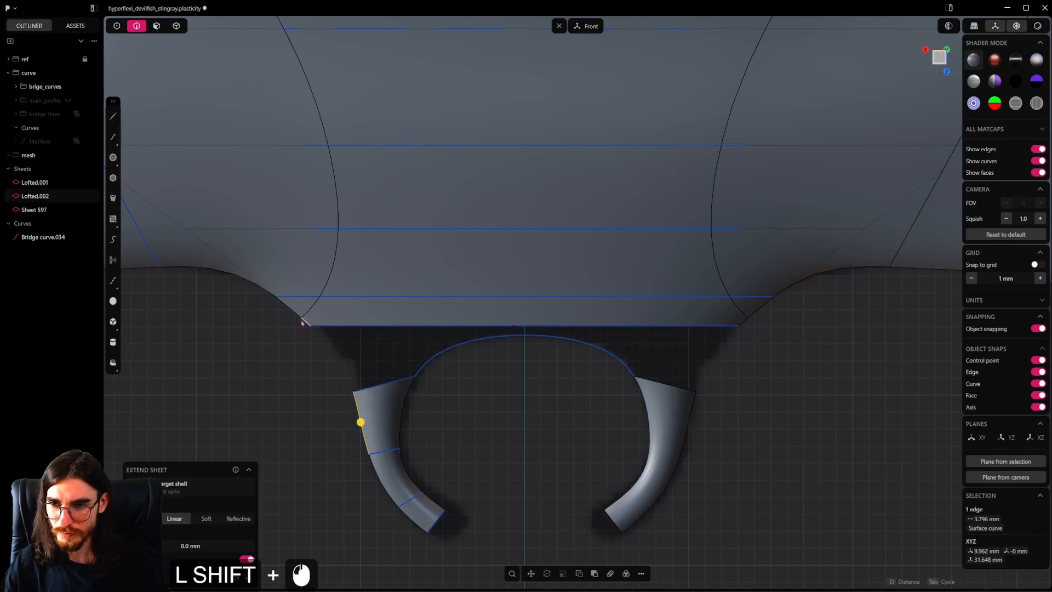
{"action": "scroll", "coordinate": [364, 392], "scroll_direction": "up", "scroll_amount": 2}
{"action": "scroll", "coordinate": [377, 397], "scroll_direction": "up", "scroll_amount": 1}
{"action": "key", "text": "shift+b"}
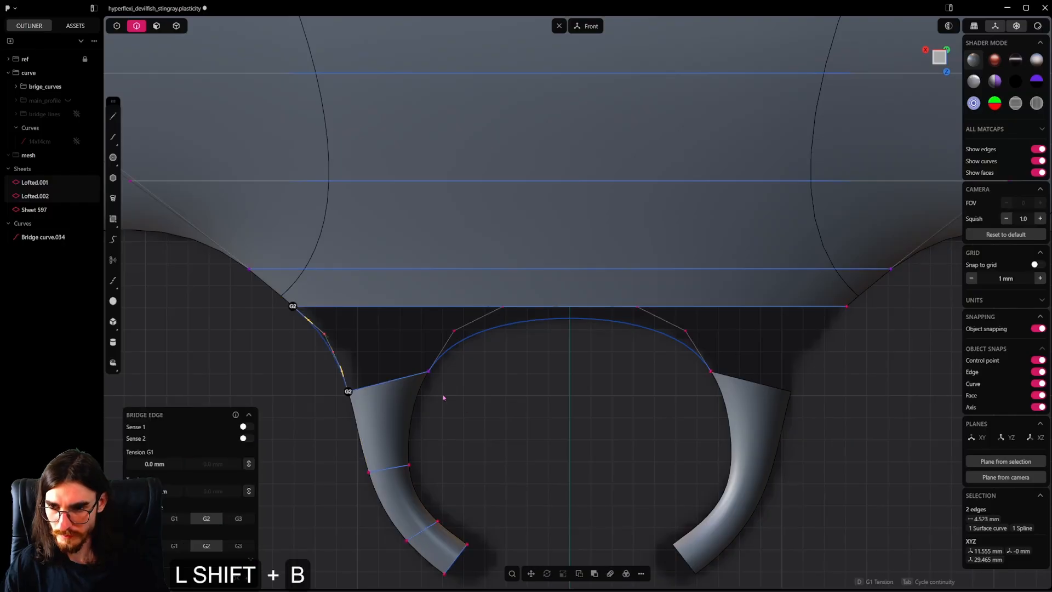
{"action": "left_click", "coordinate": [828, 397]}
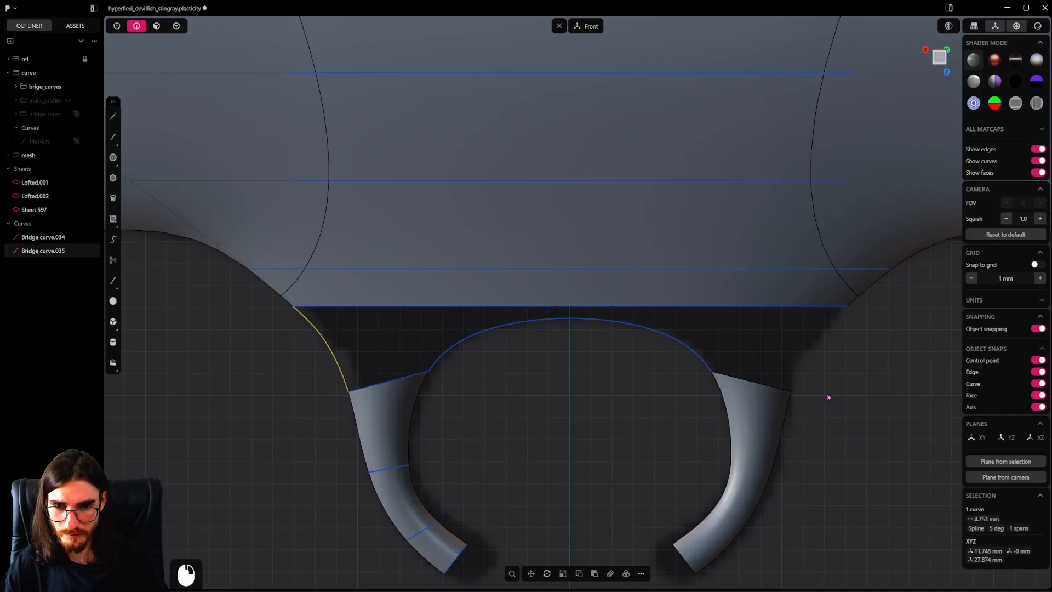
Step: Bridge the mirrored horn's outer side edge to the body's adjacent front corner edge with a G2 curve, and save the file
{"action": "left_click", "coordinate": [791, 421]}
{"action": "left_click", "coordinate": [853, 305], "text": "shift"}
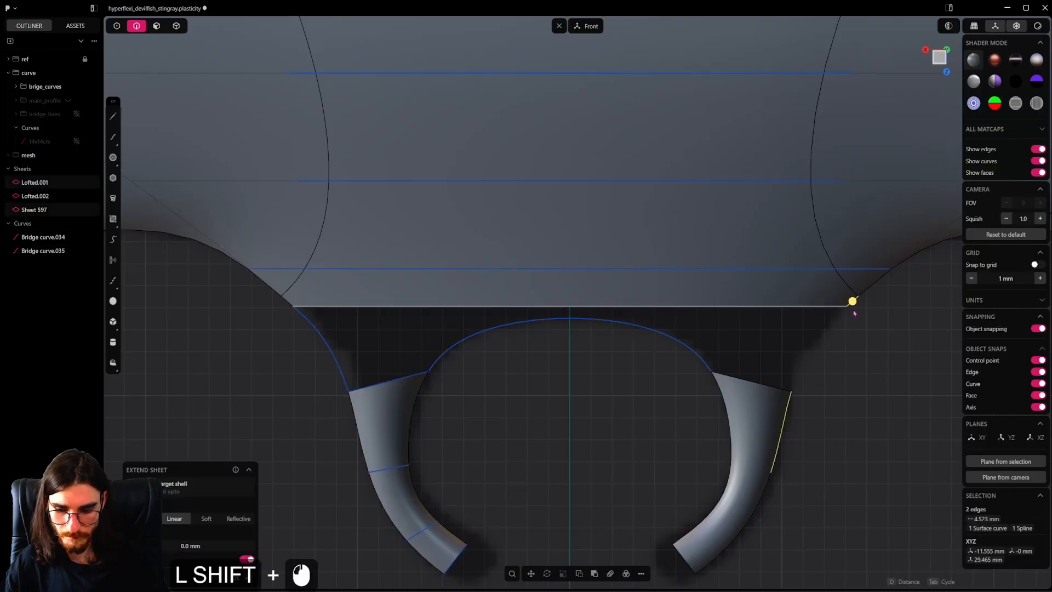
{"action": "key", "text": "shift+b"}
{"action": "right_click", "coordinate": [855, 363]}
{"action": "scroll", "coordinate": [659, 434], "scroll_direction": "down", "scroll_amount": 4}
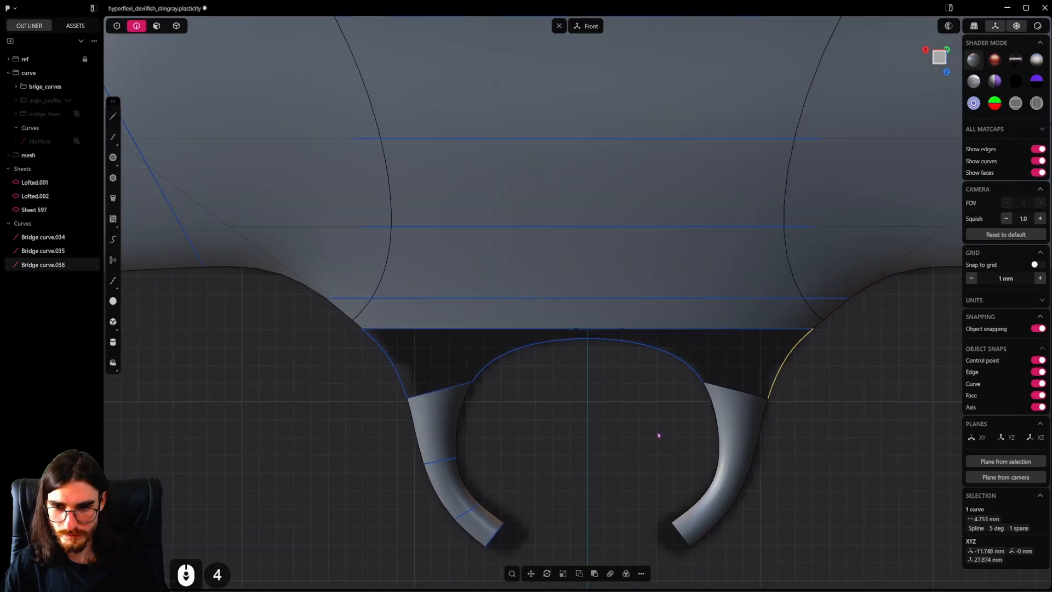
{"action": "key", "text": "ctrl+s"}
Step: Draw a vertical line about 1.9 mm long on the centre axis, crossing the inner horn bridge curve up to the body's front edge
{"action": "scroll", "coordinate": [619, 425], "scroll_direction": "up", "scroll_amount": 2}
{"action": "middle_click_drag", "start_coordinate": [612, 367], "coordinate": [634, 279], "text": "shift"}
{"action": "left_click", "coordinate": [650, 336]}
{"action": "middle_click_drag", "start_coordinate": [643, 377], "coordinate": [630, 442]}
{"action": "scroll", "coordinate": [704, 455], "scroll_direction": "down", "scroll_amount": 2}
{"action": "left_click", "coordinate": [636, 393]}
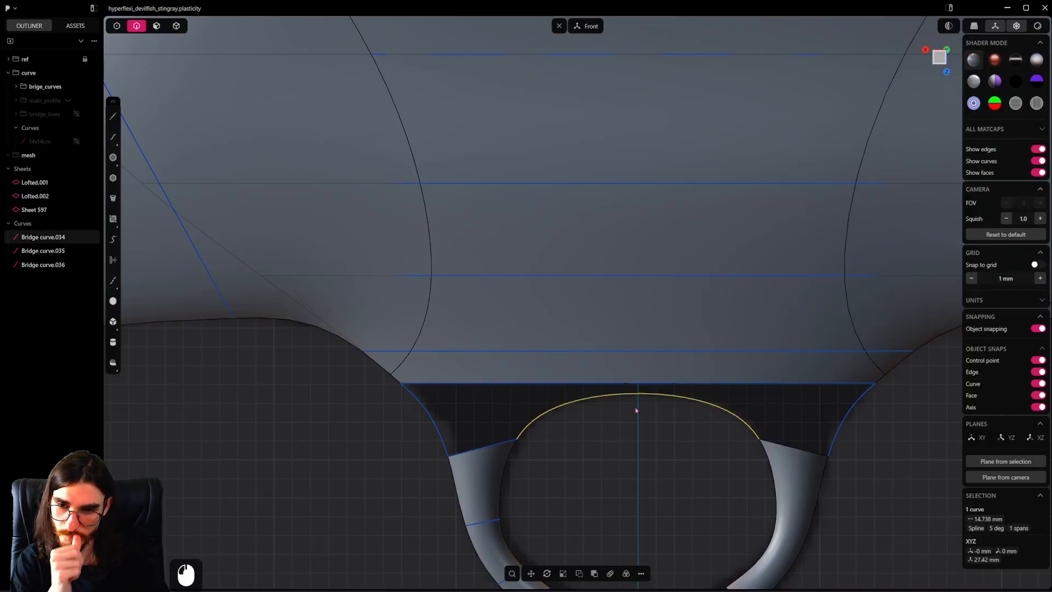
{"action": "left_click", "coordinate": [113, 116]}
{"action": "left_click", "coordinate": [637, 419]}
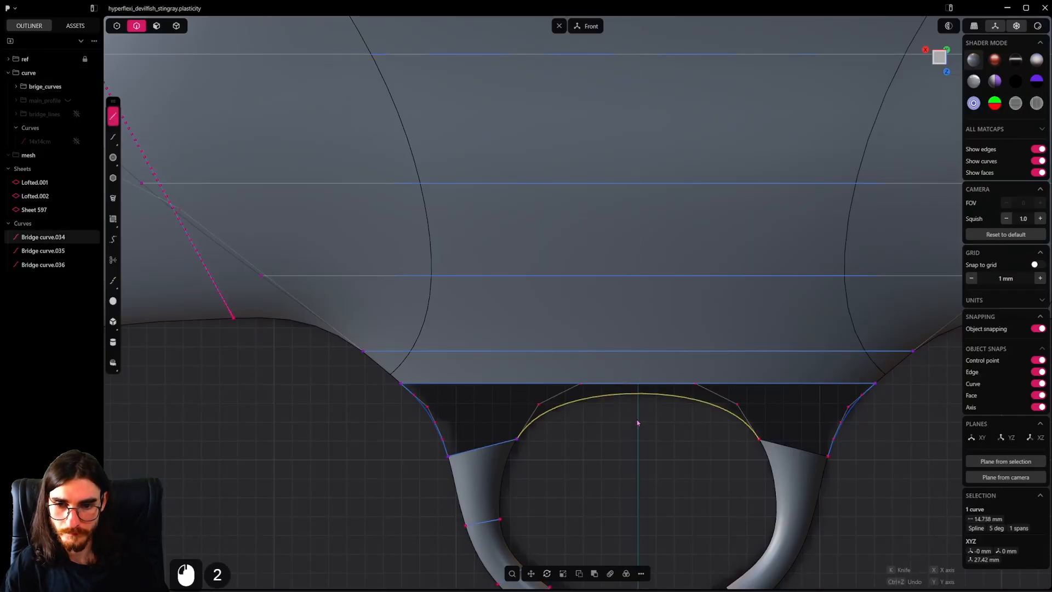
{"action": "left_click", "coordinate": [638, 394]}
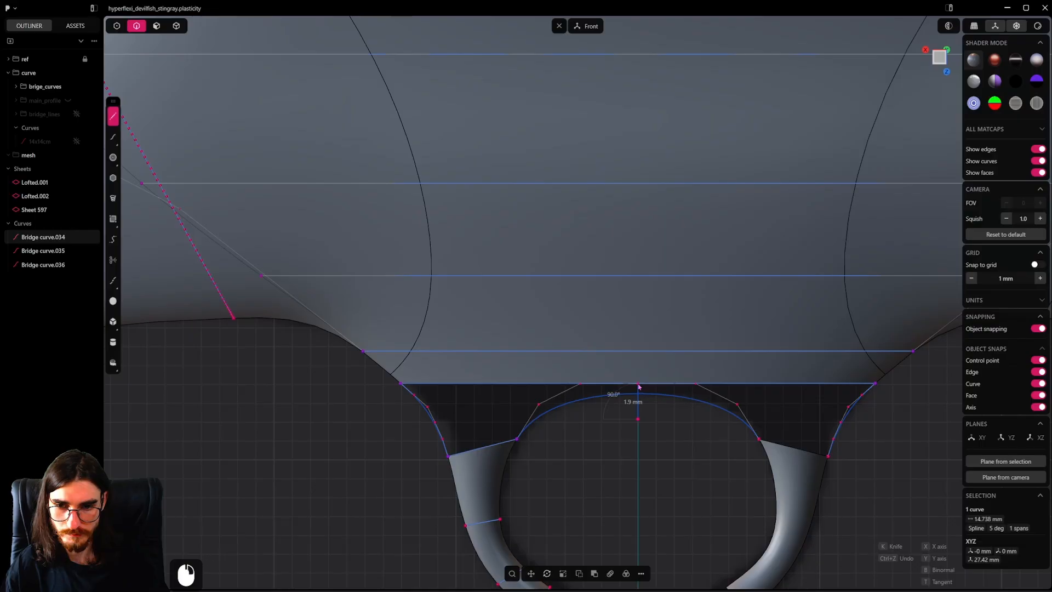
{"action": "scroll", "coordinate": [632, 427], "scroll_direction": "up", "scroll_amount": 2}
{"action": "scroll", "coordinate": [632, 428], "scroll_direction": "up", "scroll_amount": 1}
{"action": "left_click", "coordinate": [639, 384]}
Step: Cut the inner horn bridge curve at its middle with the short centre line, and delete that line
{"action": "key", "text": "shift+c"}
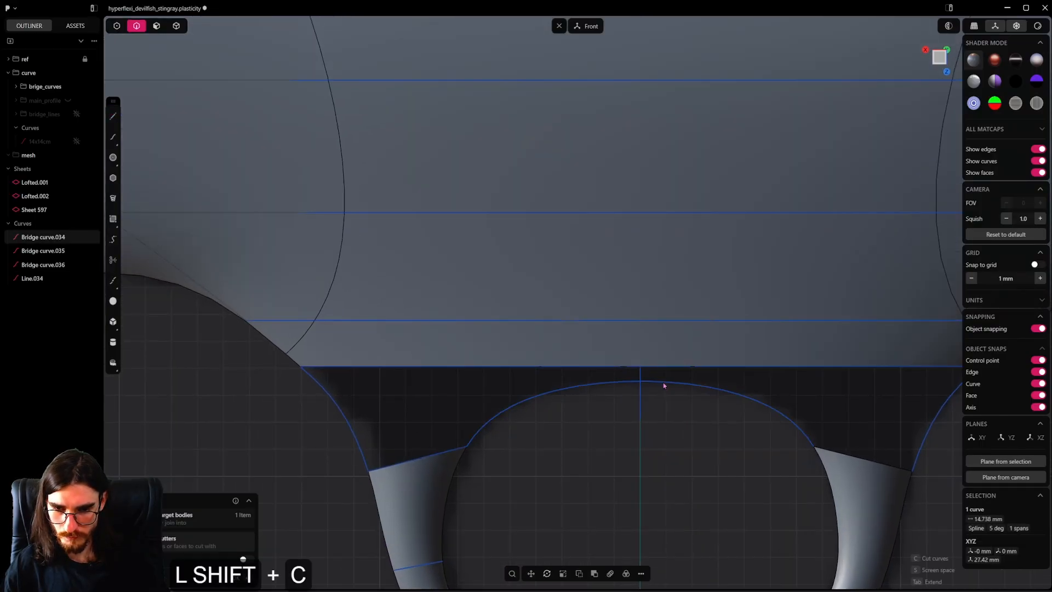
{"action": "left_click", "coordinate": [640, 405]}
{"action": "left_click", "coordinate": [639, 415]}
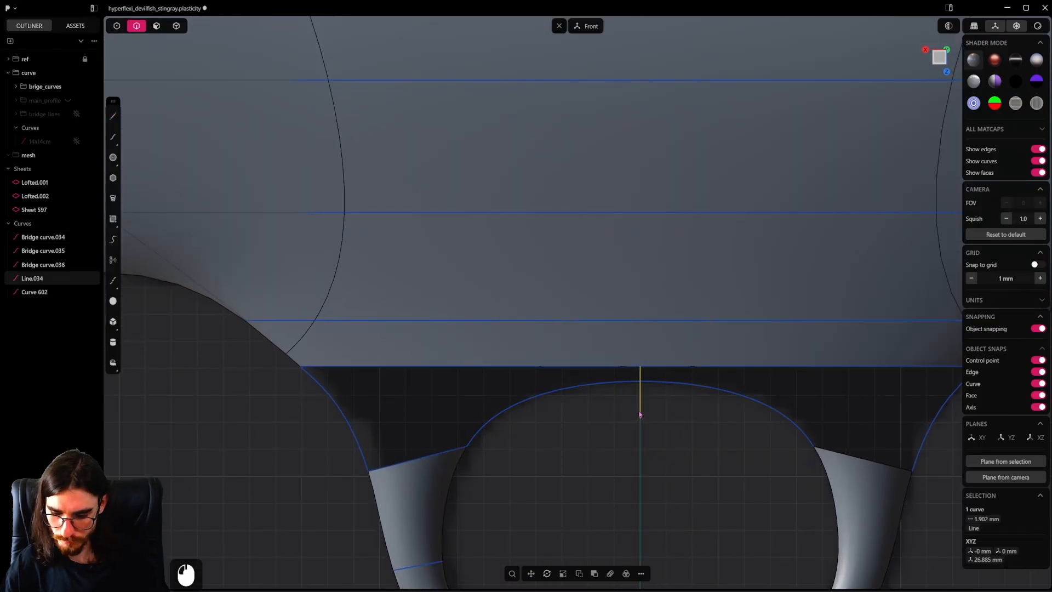
{"action": "key", "text": "x"}
Step: Switch to sheet selection and select the main lofted body sheet
{"action": "left_click", "coordinate": [640, 367]}
{"action": "scroll", "coordinate": [641, 368], "scroll_direction": "down", "scroll_amount": 5}
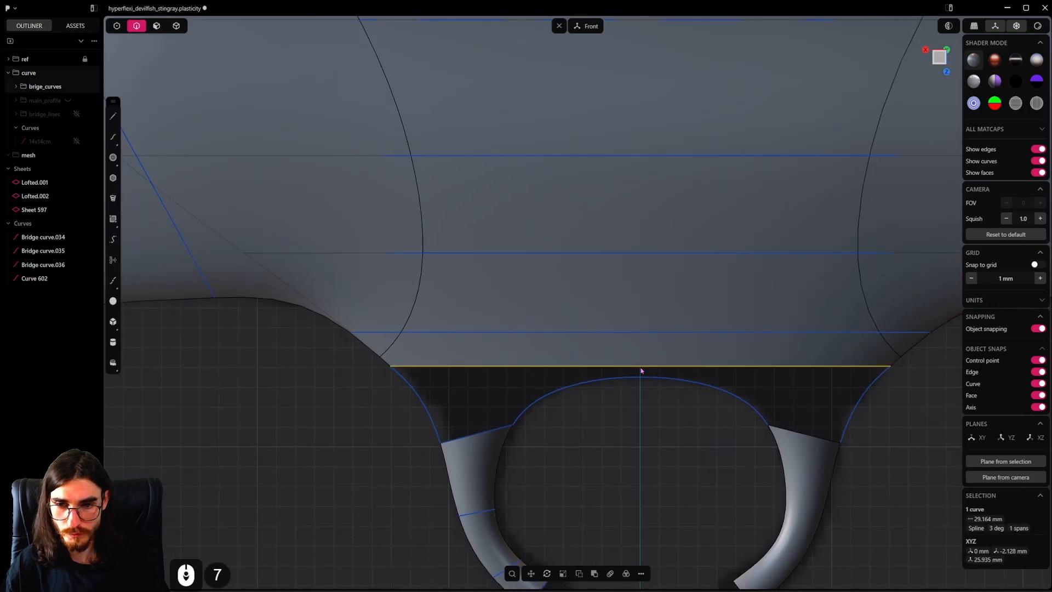
{"action": "middle_click_drag", "start_coordinate": [641, 368], "coordinate": [660, 388]}
{"action": "scroll", "coordinate": [660, 388], "scroll_direction": "up", "scroll_amount": 5}
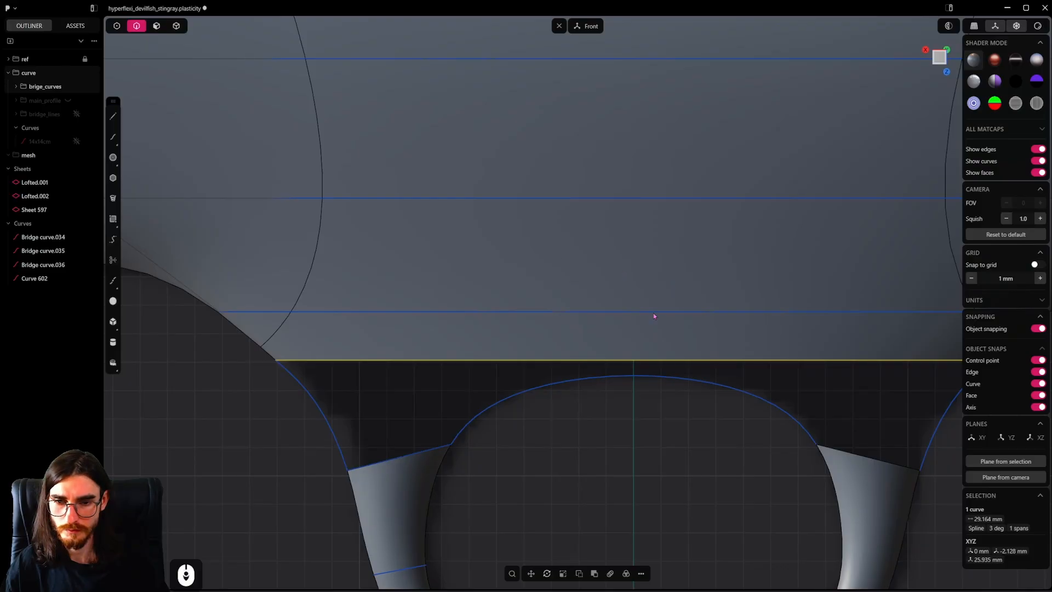
{"action": "scroll", "coordinate": [639, 326], "scroll_direction": "down", "scroll_amount": 15}
{"action": "scroll", "coordinate": [607, 449], "scroll_direction": "down", "scroll_amount": 6}
{"action": "scroll", "coordinate": [607, 449], "scroll_direction": "down", "scroll_amount": 2}
{"action": "middle_click_drag", "start_coordinate": [607, 449], "coordinate": [595, 331], "text": "shift"}
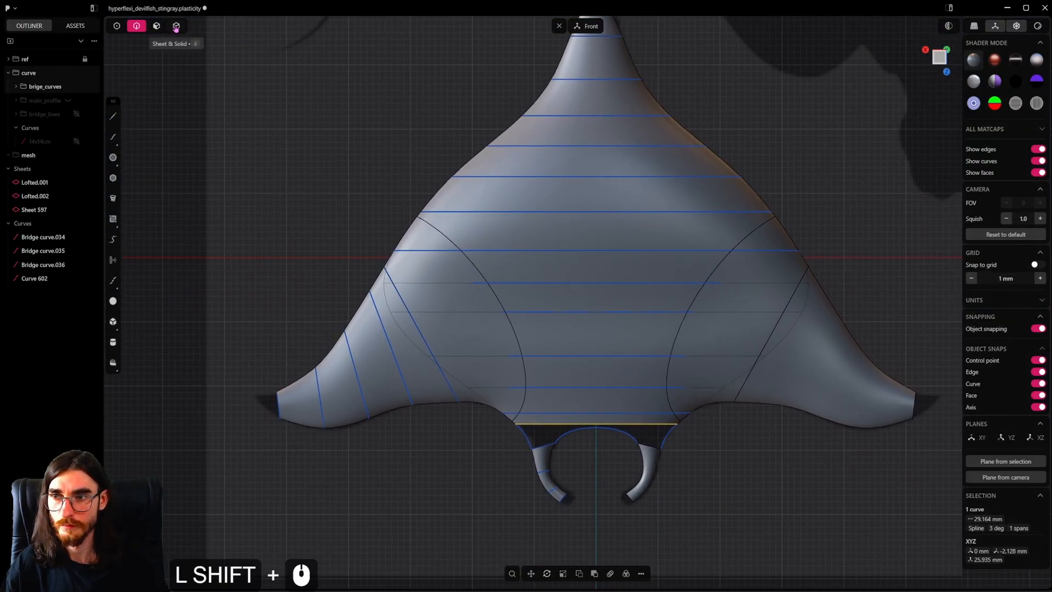
{"action": "left_click", "coordinate": [176, 27]}
{"action": "left_click", "coordinate": [603, 370]}
{"action": "scroll", "coordinate": [584, 441], "scroll_direction": "up", "scroll_amount": 15}
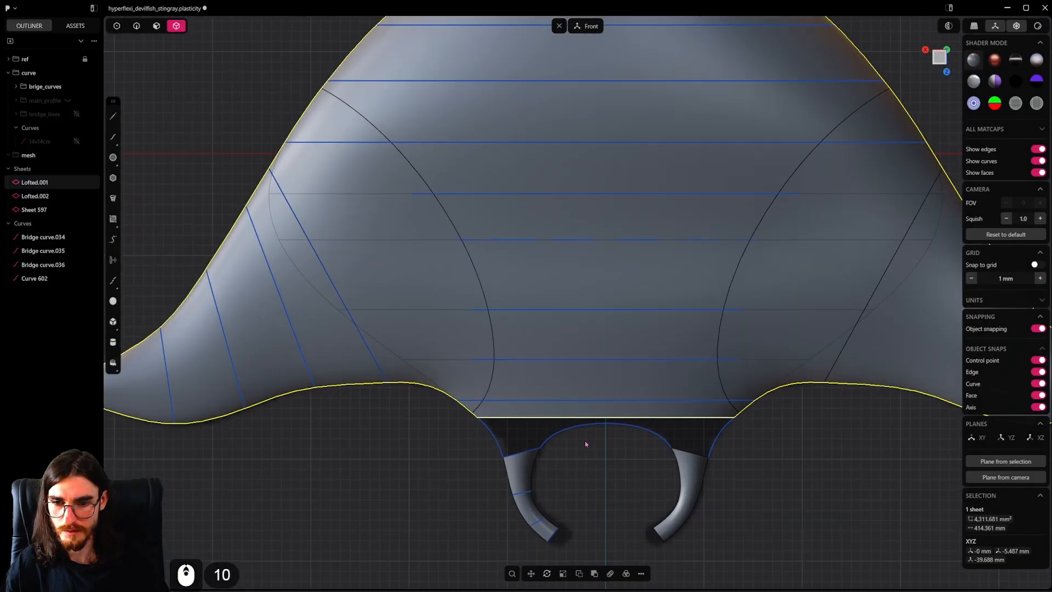
{"action": "left_click", "coordinate": [112, 117]}
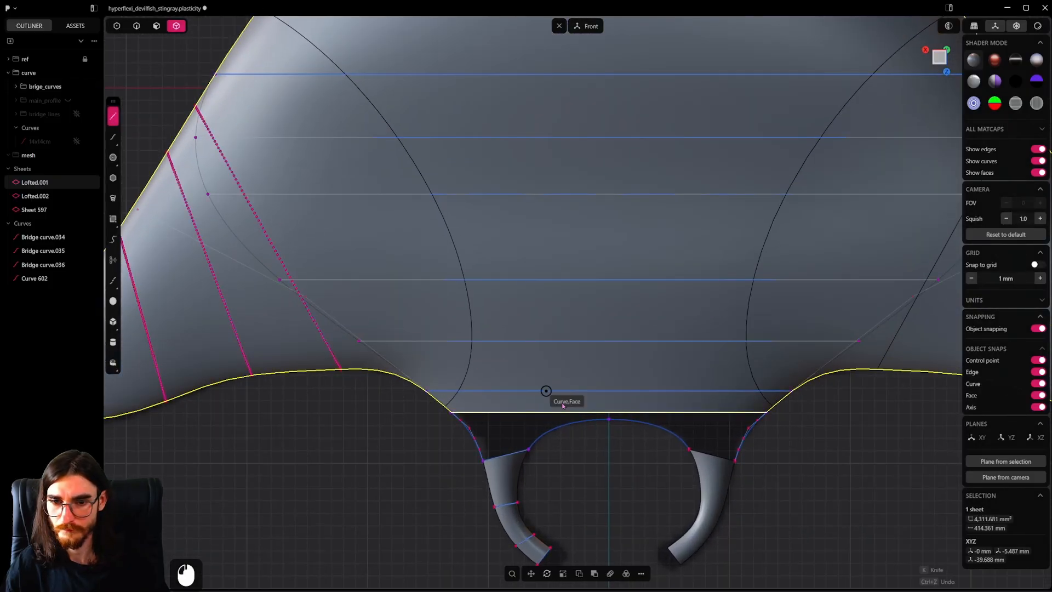
{"action": "left_click", "coordinate": [609, 413]}
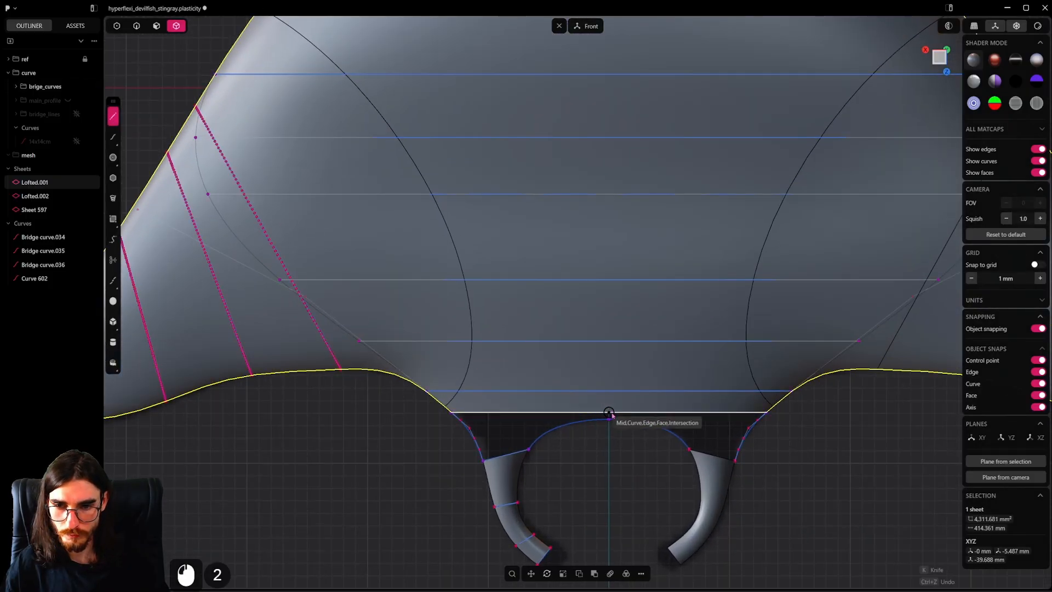
{"action": "left_click", "coordinate": [609, 324]}
{"action": "key", "text": "ctrl+z"}
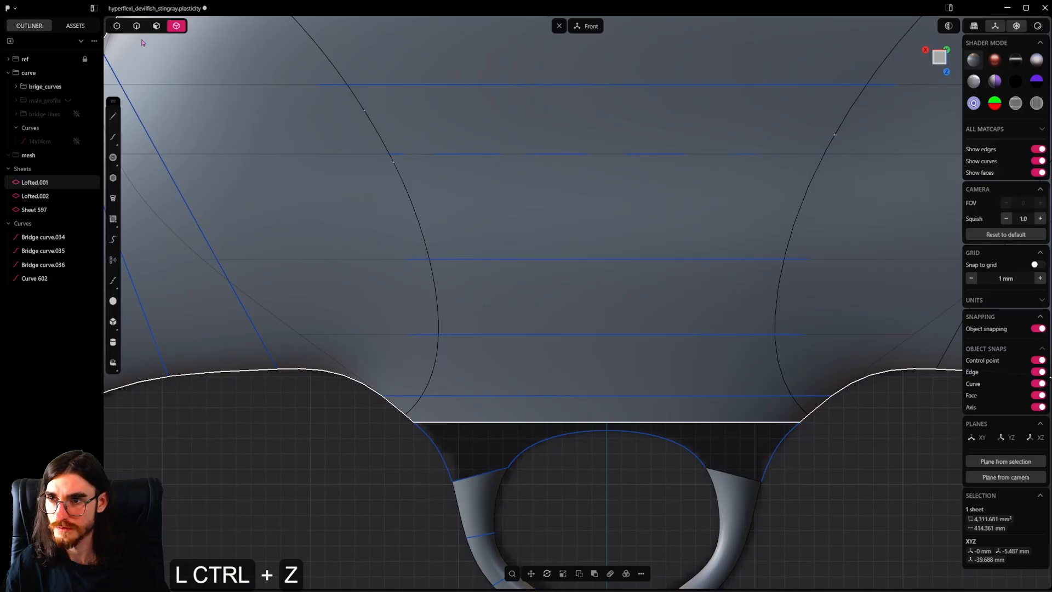
Step: Draw a vertical centre line about 14.8 mm long across the body's front edge and imprint it onto the lofted body sheet
{"action": "left_click", "coordinate": [113, 116]}
{"action": "left_click", "coordinate": [606, 531]}
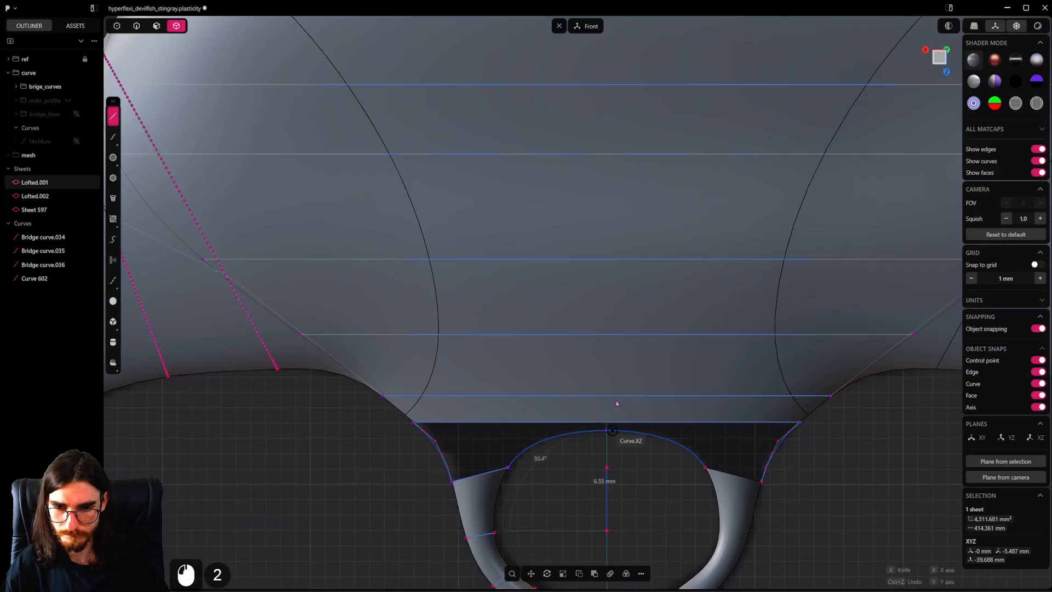
{"action": "left_click", "coordinate": [606, 302]}
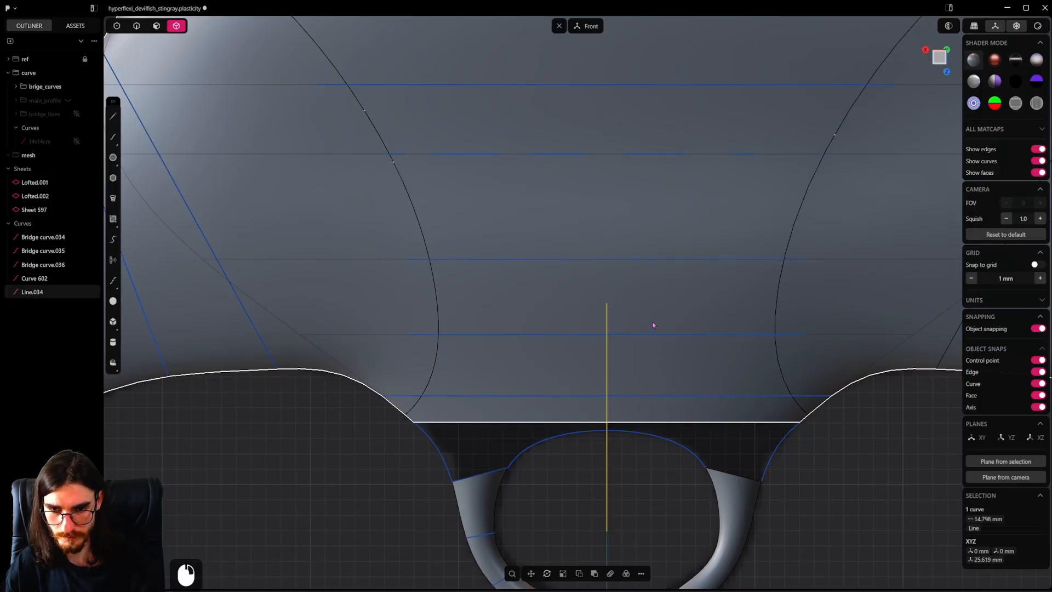
{"action": "key", "text": "shift+i"}
{"action": "left_click", "coordinate": [640, 303]}
{"action": "right_click", "coordinate": [640, 304]}
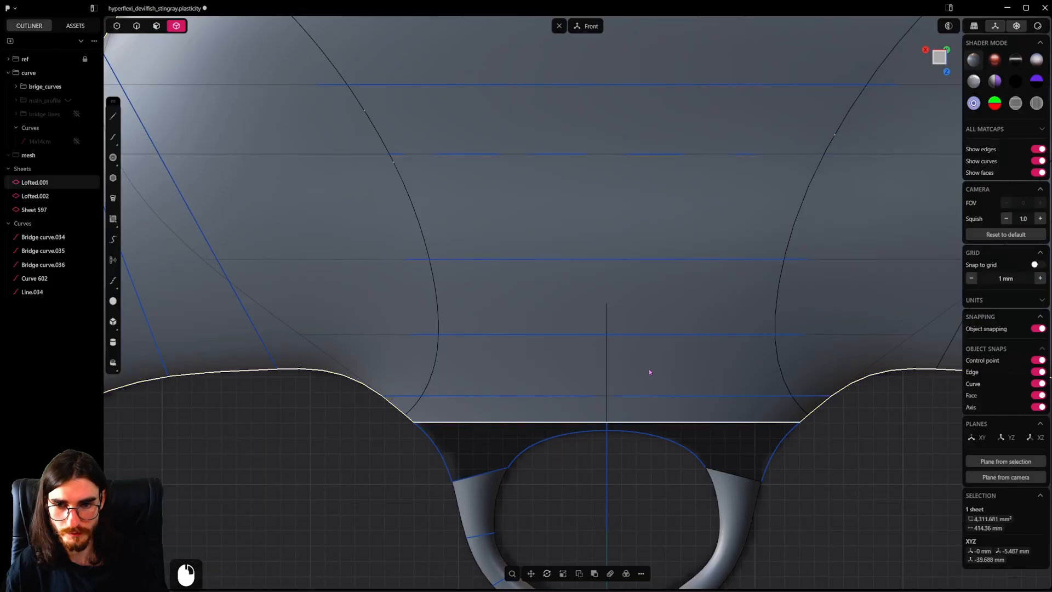
Step: Switch to edge selection and delete the 14.8 mm centre line that was used for the imprint
{"action": "left_click", "coordinate": [137, 25]}
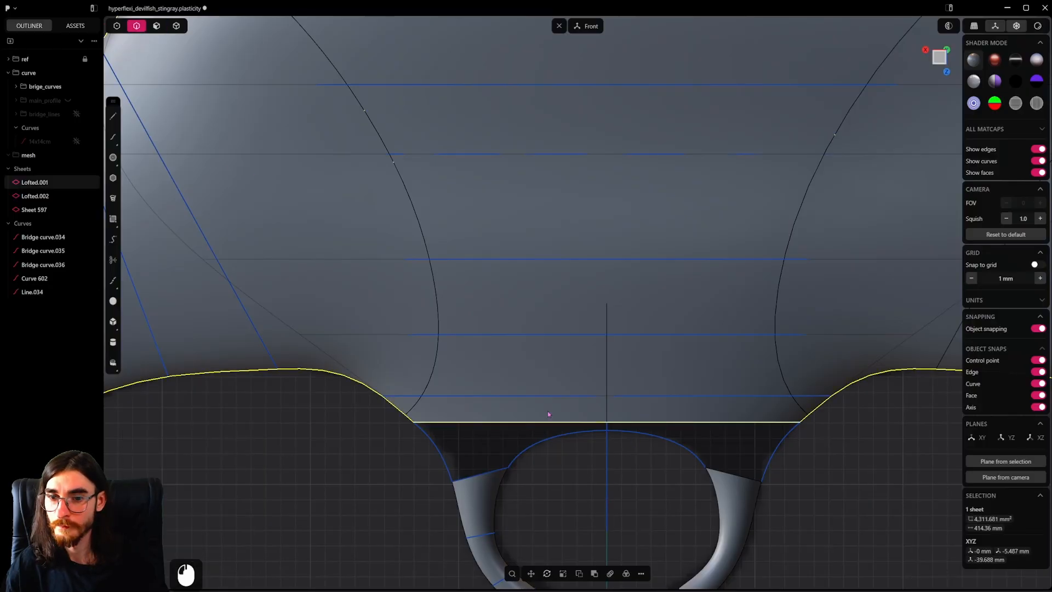
{"action": "left_click", "coordinate": [607, 487]}
{"action": "middle_click_drag", "start_coordinate": [615, 490], "coordinate": [702, 423], "text": "shift"}
{"action": "scroll", "coordinate": [699, 424], "scroll_direction": "up", "scroll_amount": 2}
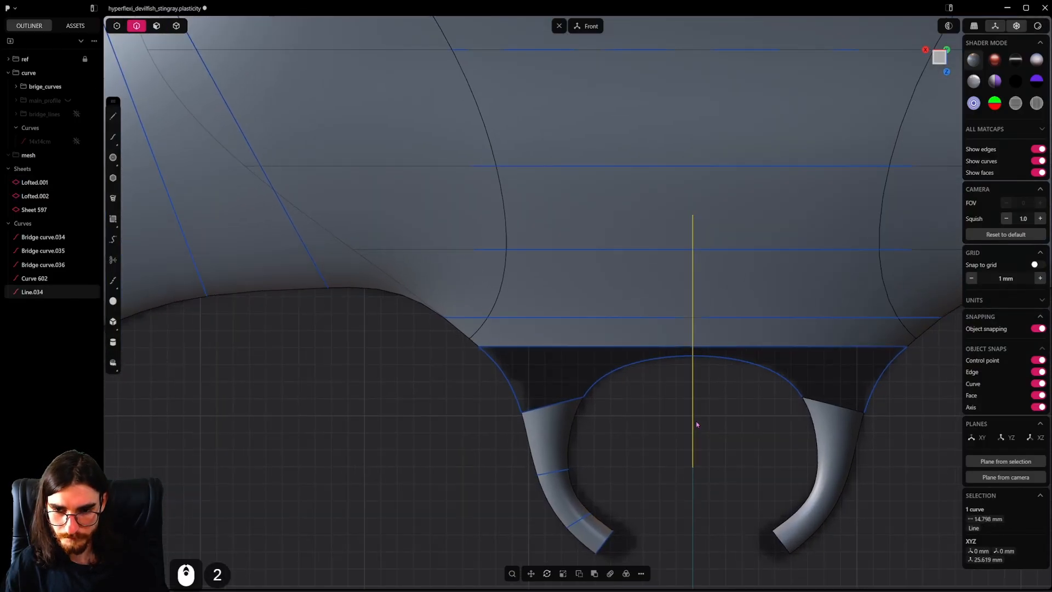
{"action": "key", "text": "x"}
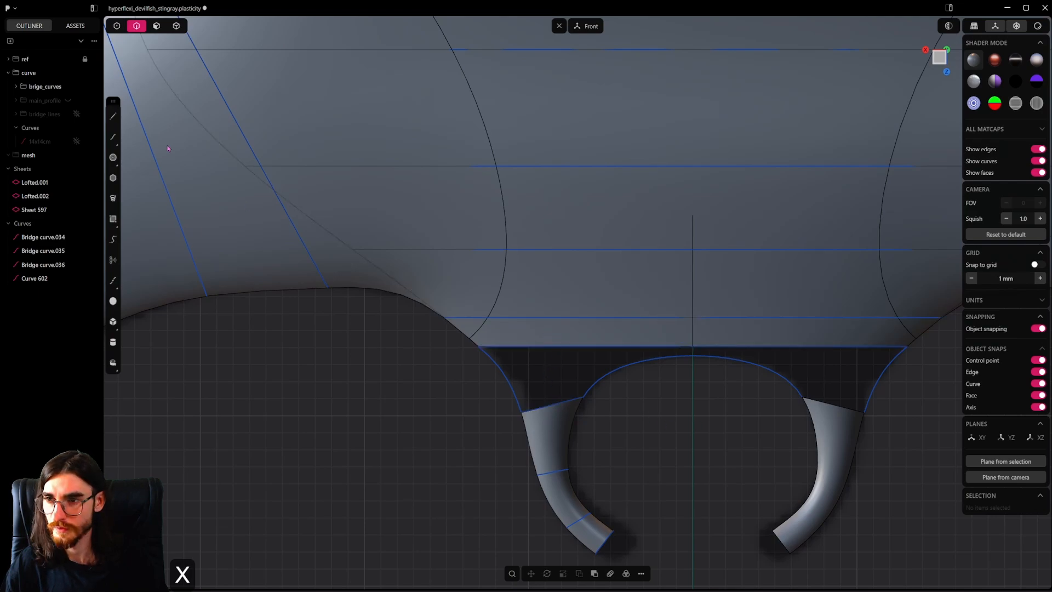
{"action": "scroll", "coordinate": [550, 314], "scroll_direction": "up", "scroll_amount": 5}
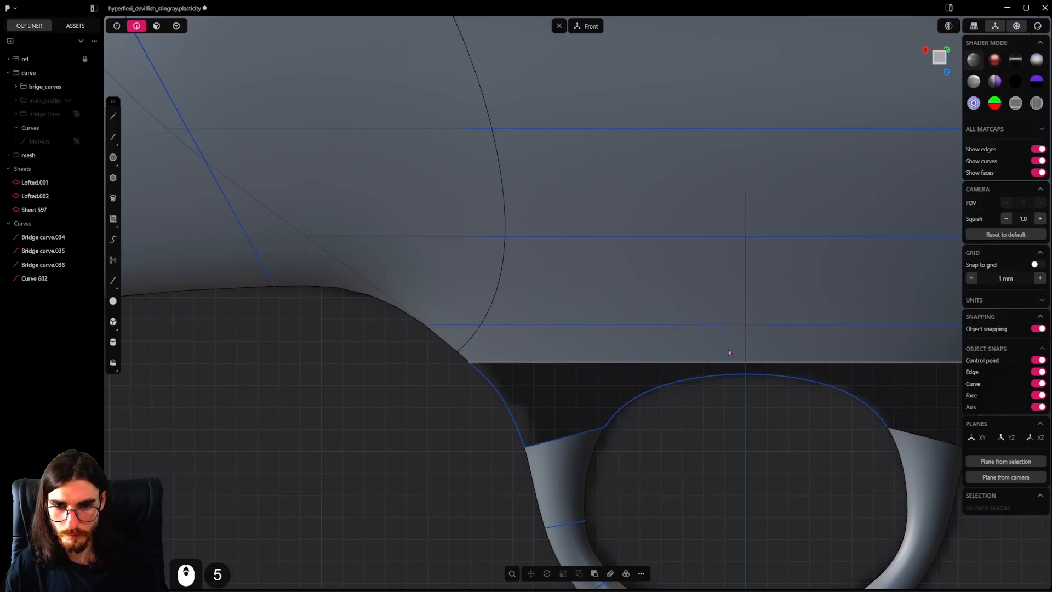
Step: Draw a vertical line about 4.7 mm long left of the centre, ending at the body's front edge, and imprint it onto the lofted body sheet
{"action": "left_click", "coordinate": [750, 343]}
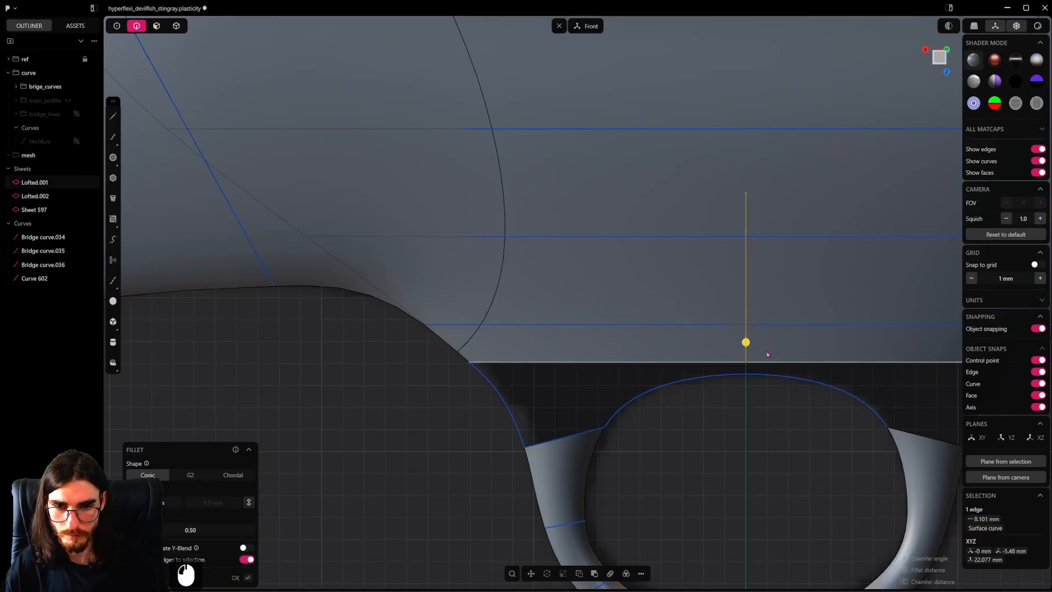
{"action": "left_click", "coordinate": [114, 121]}
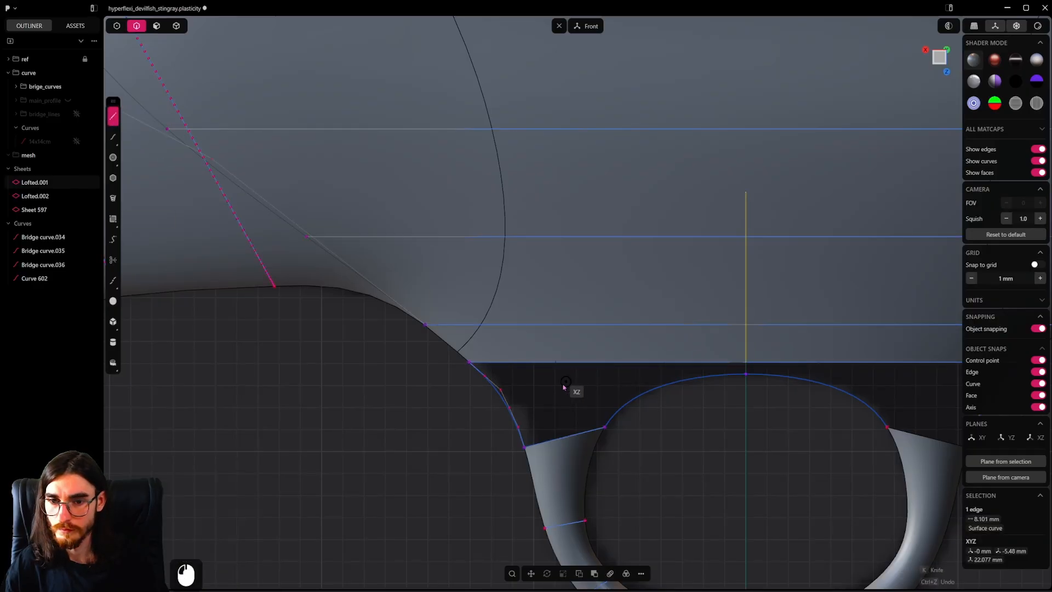
{"action": "left_click", "coordinate": [560, 260]}
{"action": "key", "text": "shift+i"}
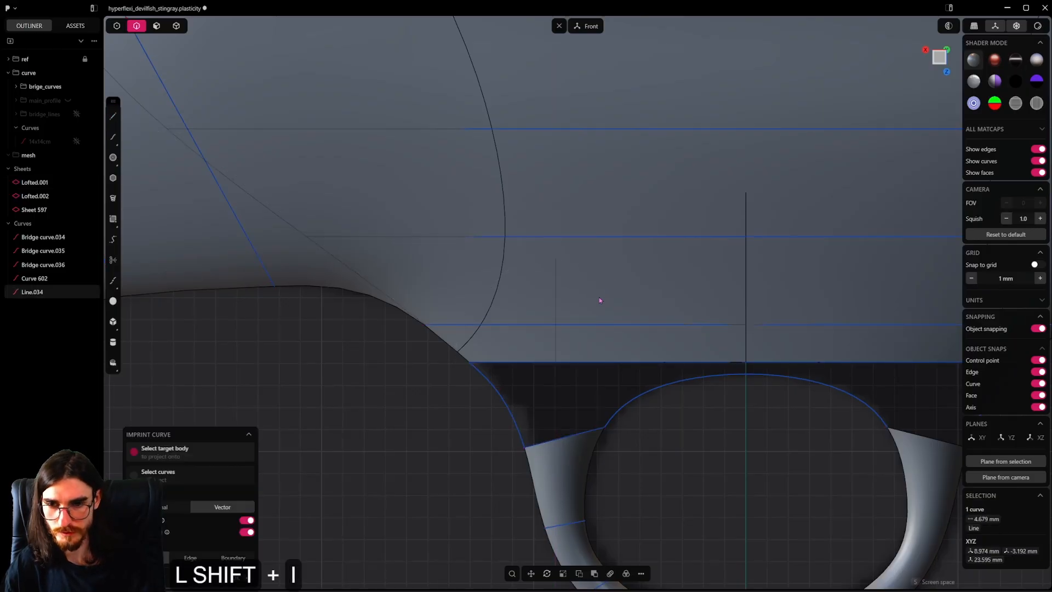
{"action": "left_click", "coordinate": [563, 290]}
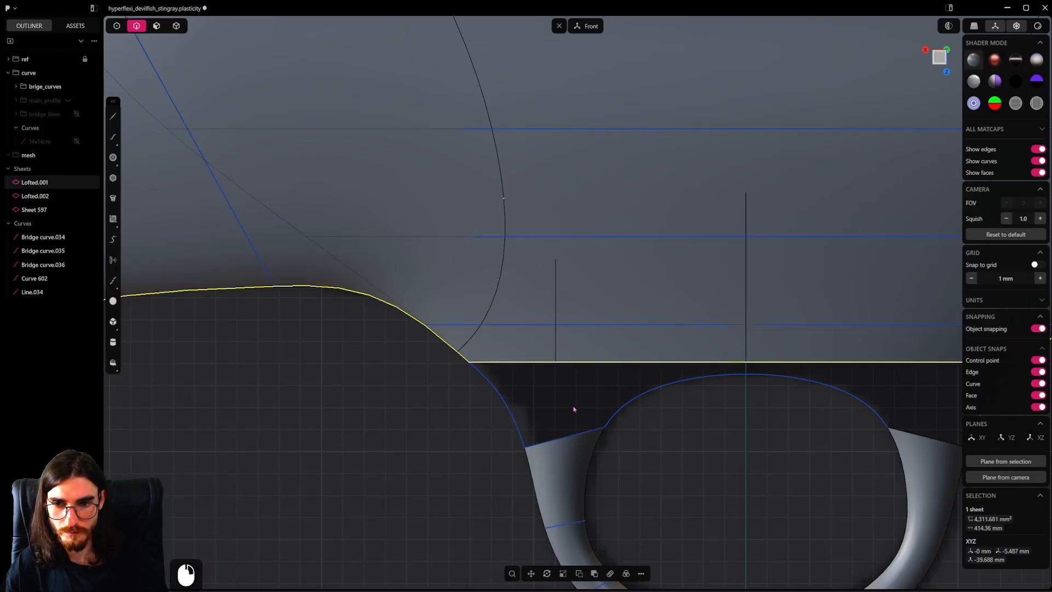
Step: Delete the 4.7 mm helper line left over from the imprint beside the centre
{"action": "middle_click_drag", "start_coordinate": [574, 409], "coordinate": [569, 93]}
{"action": "left_click", "coordinate": [550, 257]}
{"action": "key", "text": "Delete"}
{"action": "middle_click_drag", "start_coordinate": [553, 284], "coordinate": [530, 83], "text": "shift"}
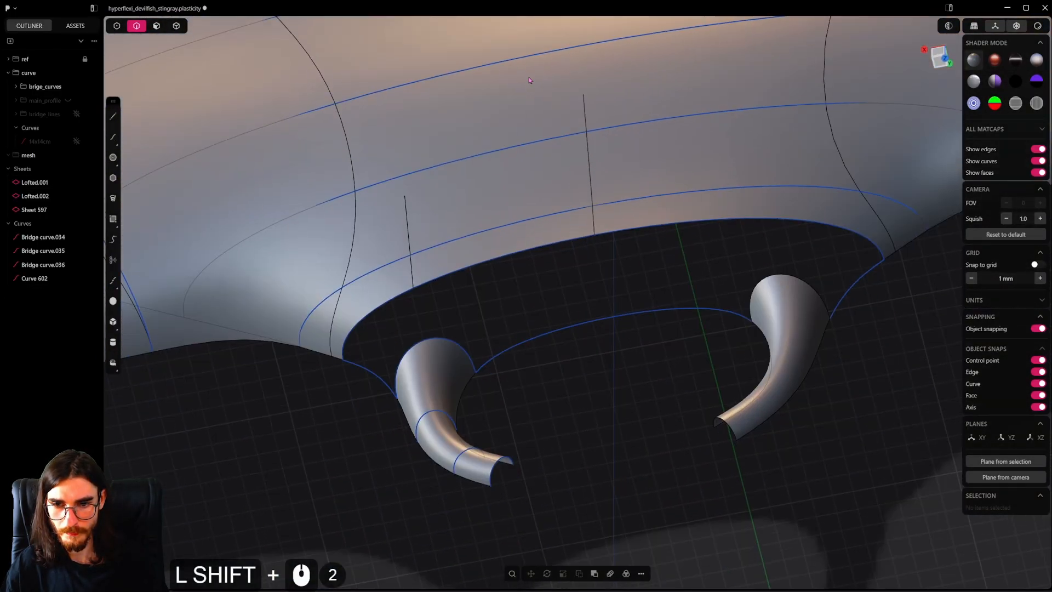
Step: Duplicate the imprinted centre edge of the body as a separate curve in the same place
{"action": "middle_click_drag", "start_coordinate": [569, 247], "coordinate": [598, 86], "text": "alt"}
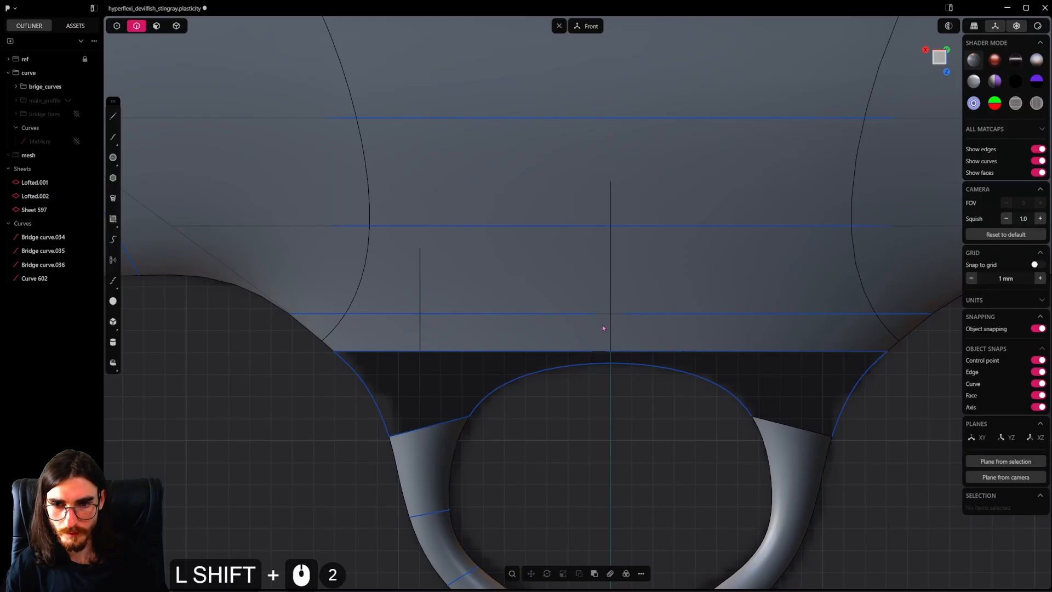
{"action": "left_click", "coordinate": [611, 337]}
{"action": "key", "text": "f"}
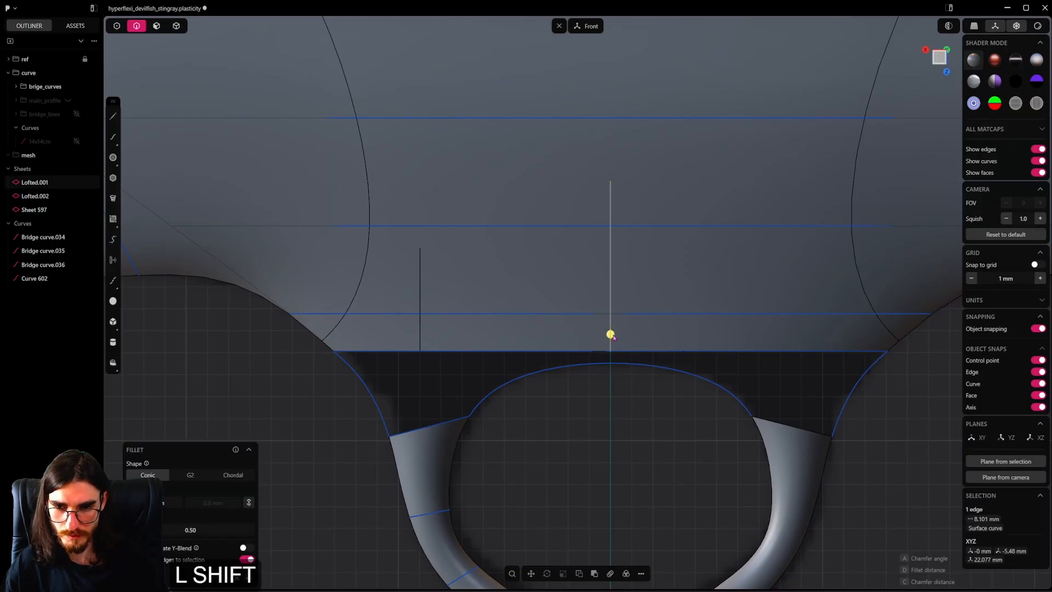
{"action": "key", "text": "shift+d"}
{"action": "middle_click_drag", "start_coordinate": [643, 288], "coordinate": [617, 384]}
{"action": "scroll", "coordinate": [612, 324], "scroll_direction": "up", "scroll_amount": 9}
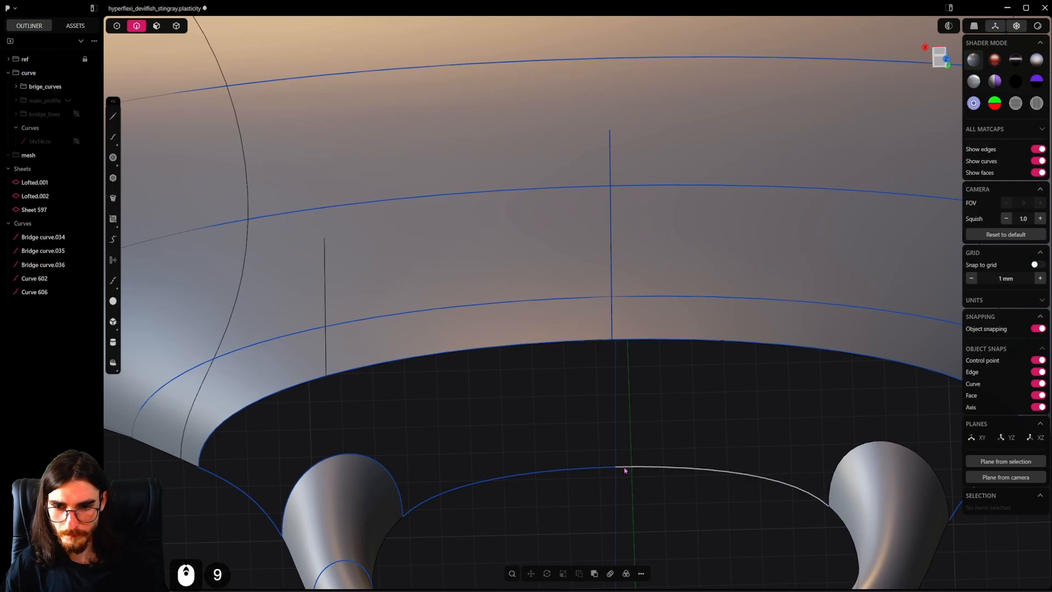
Step: Draw a line about 1.6 mm long from the midpoint of the inner horn bridge curve, straight along the Y axis away from the body
{"action": "left_click", "coordinate": [624, 467]}
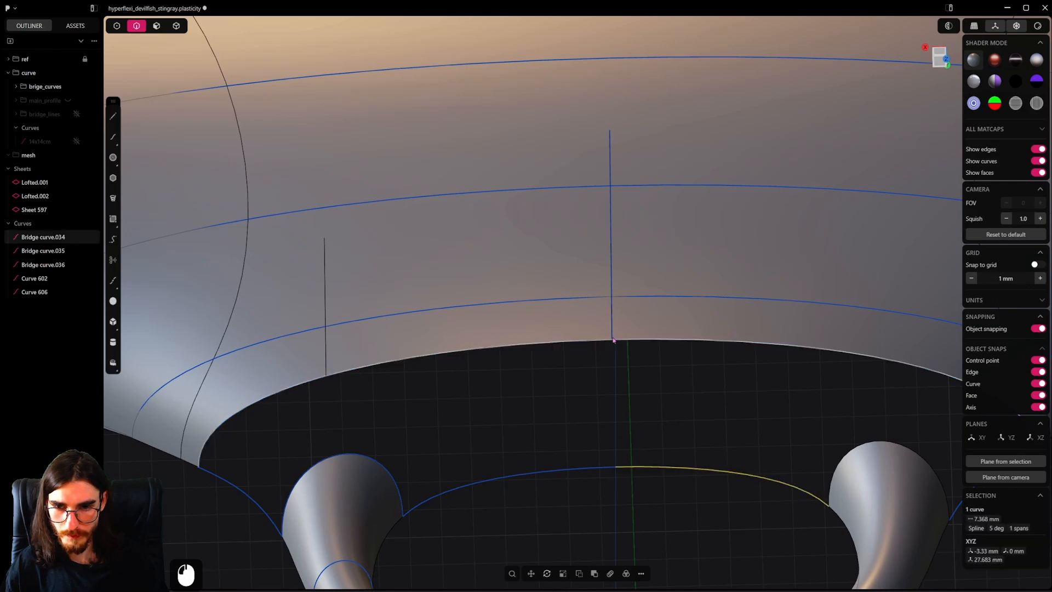
{"action": "left_click", "coordinate": [121, 114]}
{"action": "middle_click_drag", "start_coordinate": [672, 486], "coordinate": [662, 463], "text": "alt"}
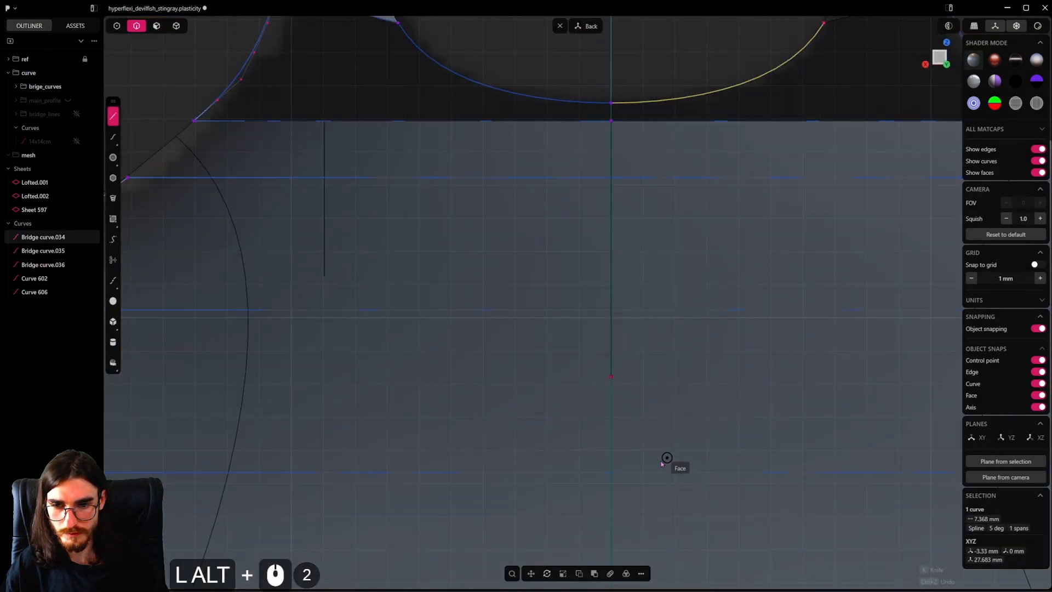
{"action": "middle_click_drag", "start_coordinate": [586, 278], "coordinate": [584, 392], "text": "shift"}
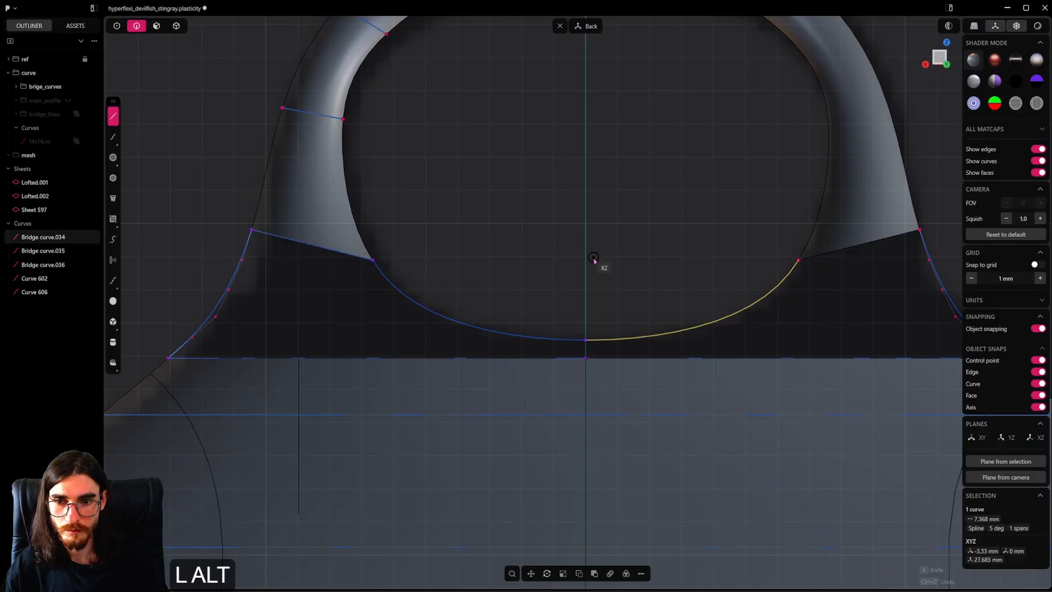
{"action": "middle_click_drag", "start_coordinate": [595, 318], "coordinate": [596, 411], "text": "alt"}
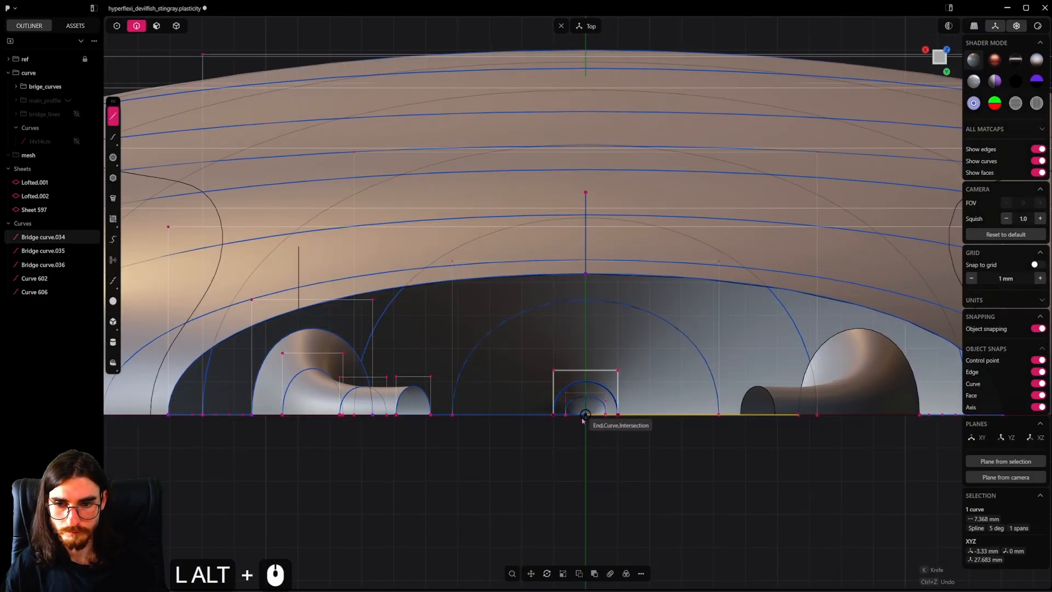
{"action": "left_click", "coordinate": [585, 415]}
{"action": "left_click", "coordinate": [585, 469]}
{"action": "middle_click_drag", "start_coordinate": [584, 470], "coordinate": [602, 389]}
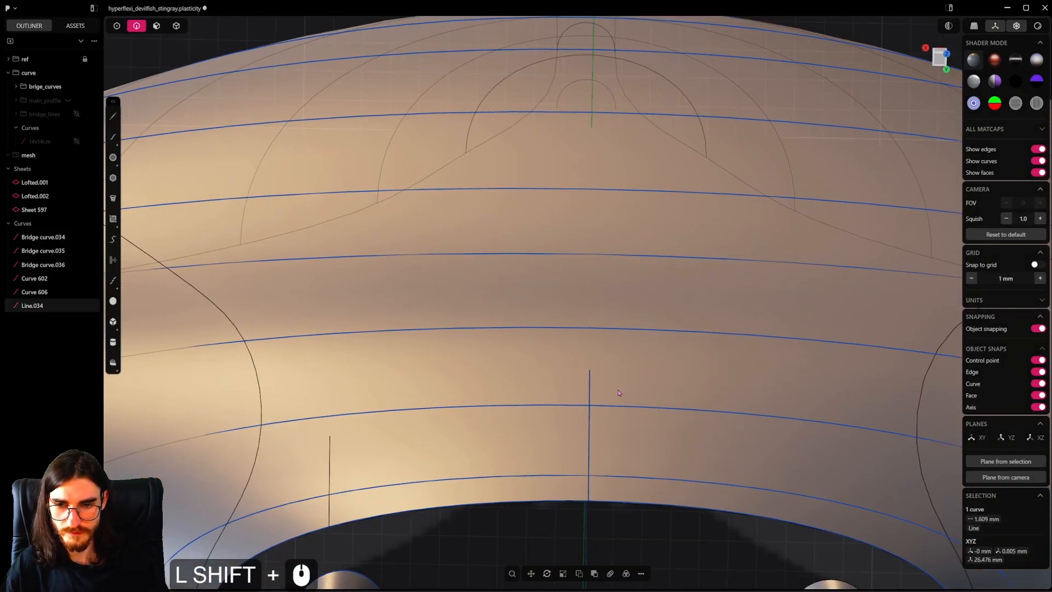
Step: Hide both halves of the inner horn bridge curve
{"action": "scroll", "coordinate": [600, 367], "scroll_direction": "down", "scroll_amount": 4}
{"action": "left_click", "coordinate": [639, 288]}
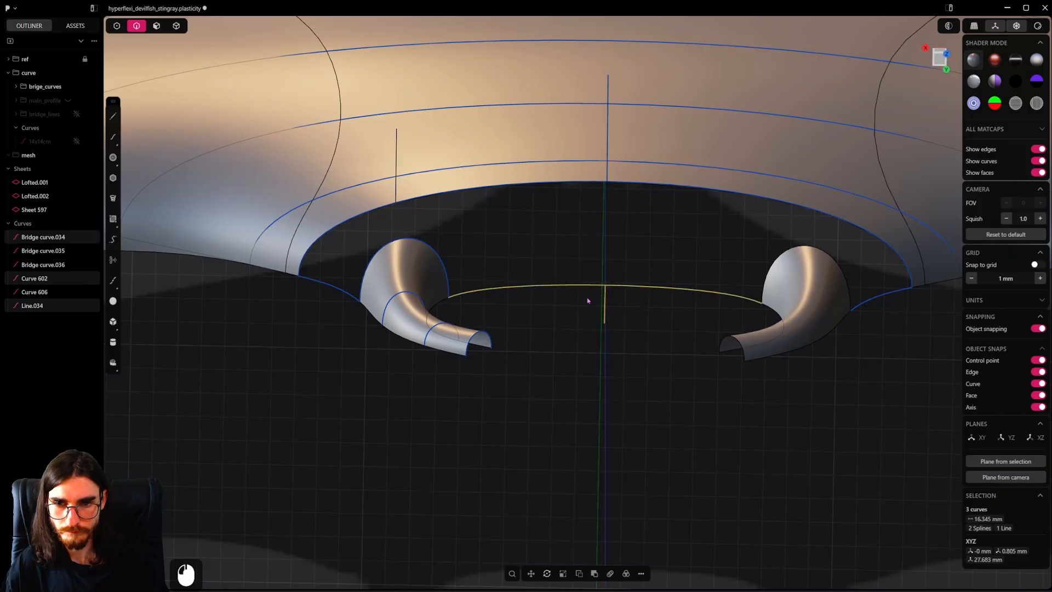
{"action": "left_click", "coordinate": [659, 272]}
{"action": "left_click", "coordinate": [614, 275]}
{"action": "left_click", "coordinate": [555, 296], "text": "shift"}
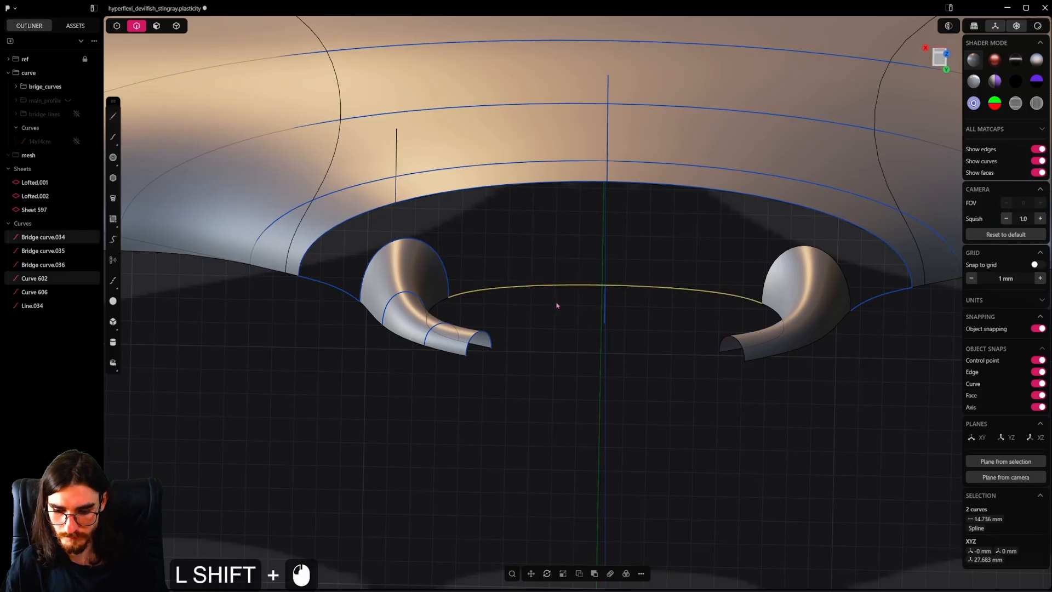
{"action": "key", "text": "h"}
Step: Start a vertex bridge from the front end of the duplicated centre curve to the nearer end of the short 1.6 mm line
{"action": "left_click", "coordinate": [607, 137]}
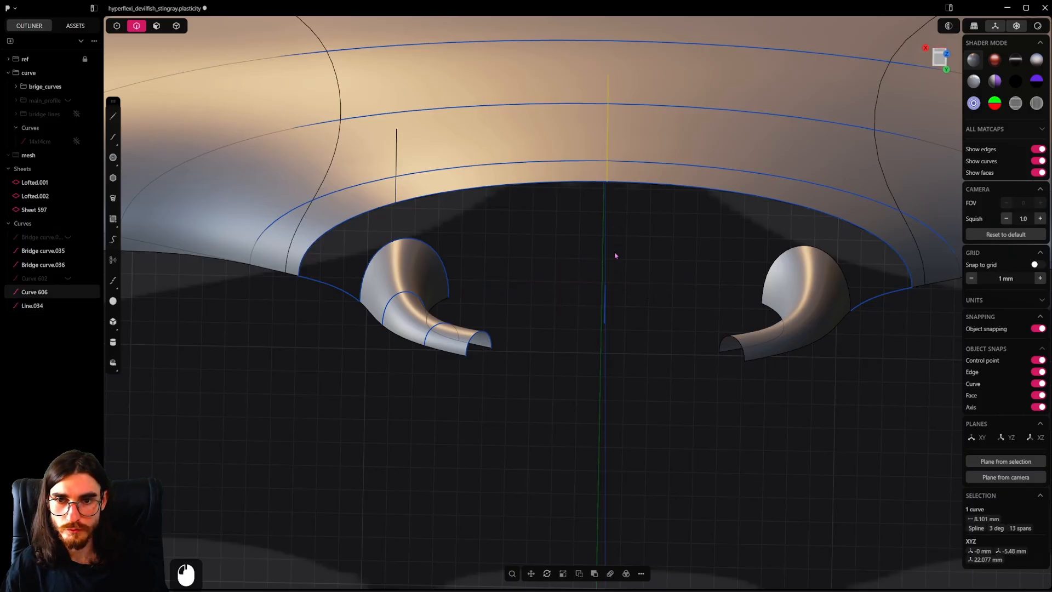
{"action": "left_click", "coordinate": [604, 307], "text": "shift"}
{"action": "middle_click_drag", "start_coordinate": [617, 324], "coordinate": [612, 379], "text": "shift"}
{"action": "left_click", "coordinate": [602, 219], "text": "shift"}
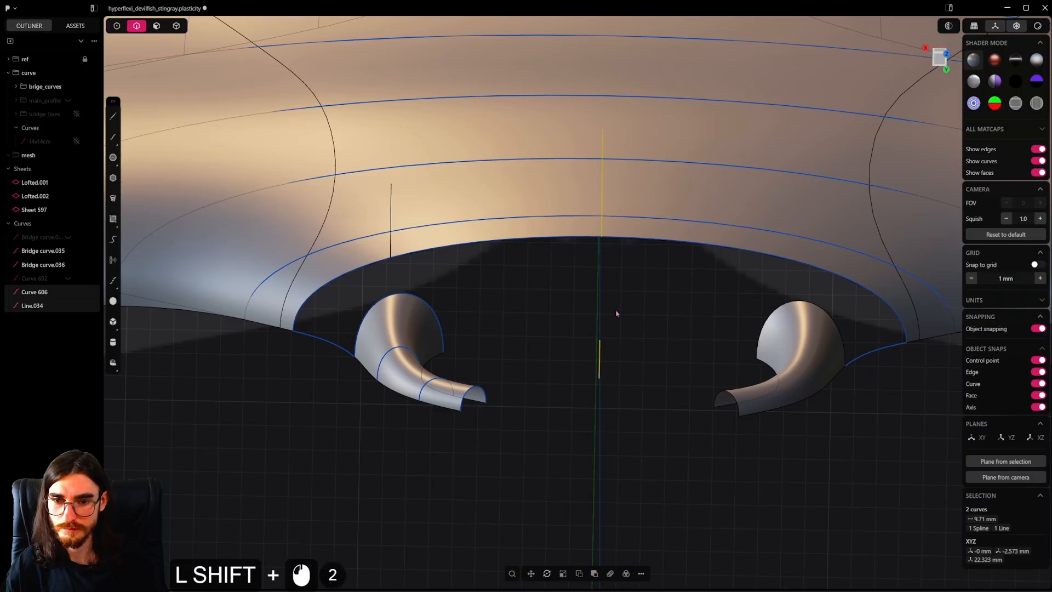
{"action": "key", "text": "1"}
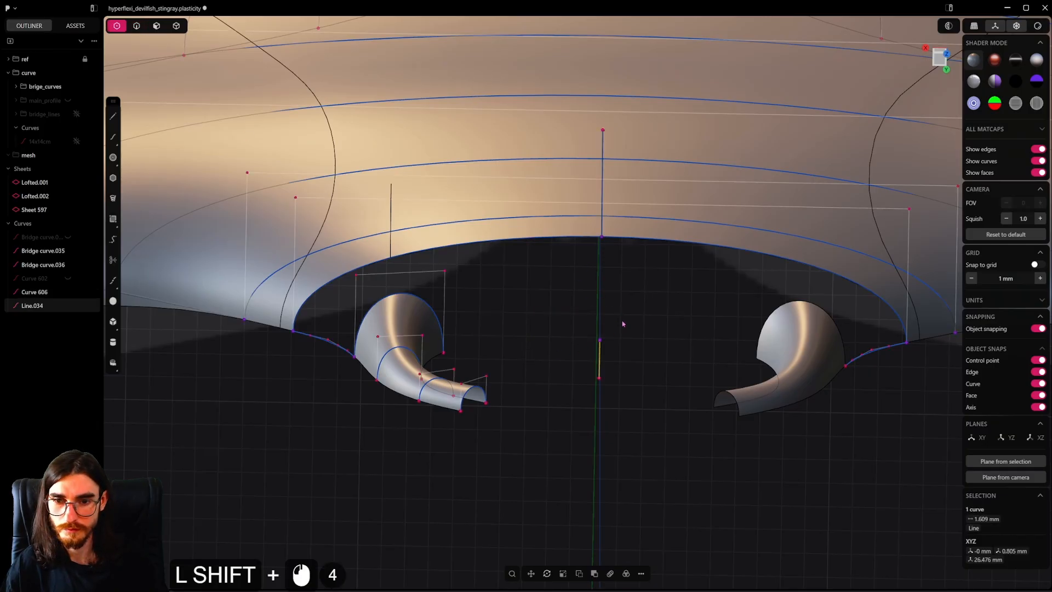
{"action": "left_click", "coordinate": [600, 340], "text": "shift"}
{"action": "middle_click_drag", "start_coordinate": [638, 339], "coordinate": [627, 372], "text": "shift"}
{"action": "left_click", "coordinate": [590, 270], "text": "shift"}
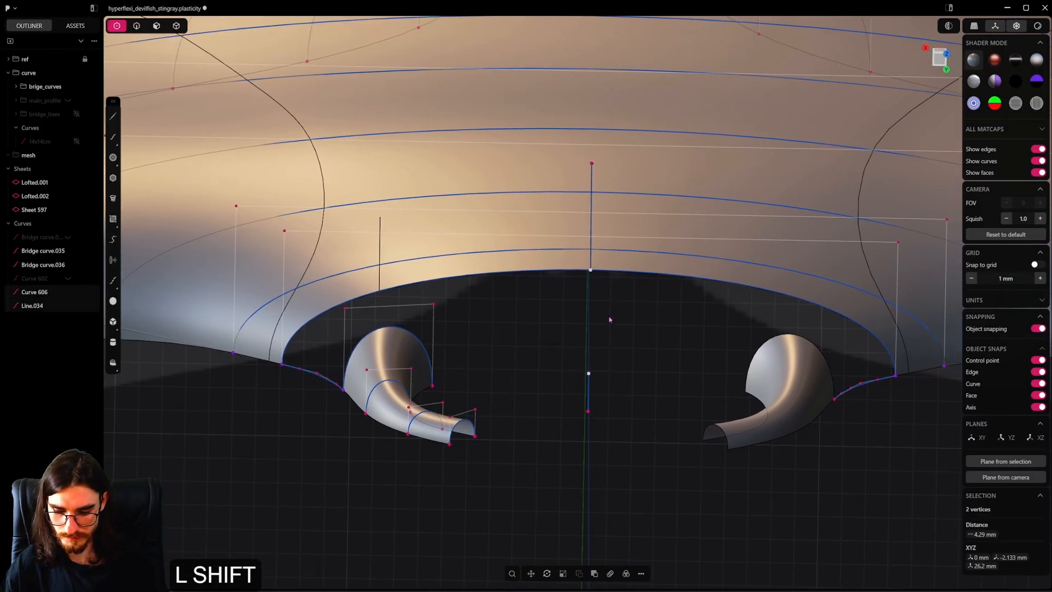
{"action": "key", "text": "shift+b"}
Step: Set both ends of the centre bridge curve to G1 continuity and slightly adjust the tension at the short line's end
{"action": "scroll", "coordinate": [601, 277], "scroll_direction": "up", "scroll_amount": 3}
{"action": "middle_click_drag", "start_coordinate": [601, 278], "coordinate": [740, 223], "text": "shift"}
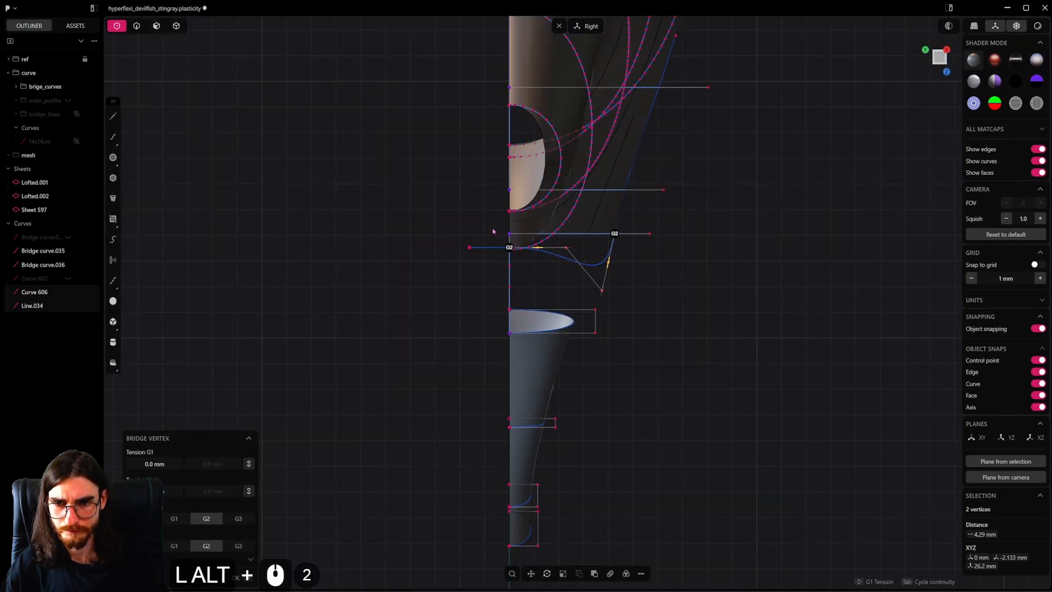
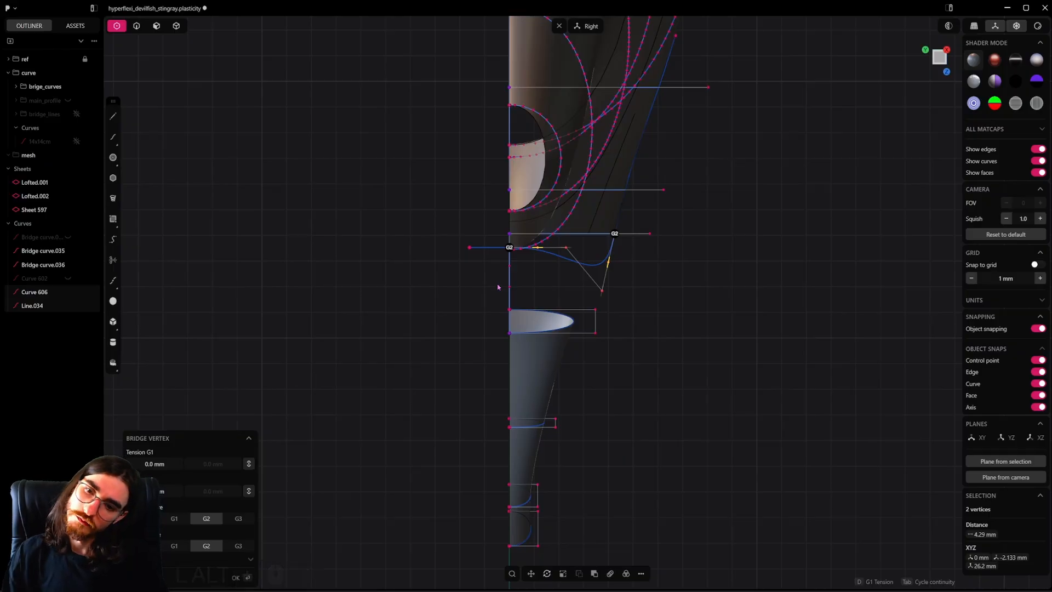
{"action": "key", "text": "Tab"}
{"action": "key", "text": "Tab"}
{"action": "key", "text": "Tab"}
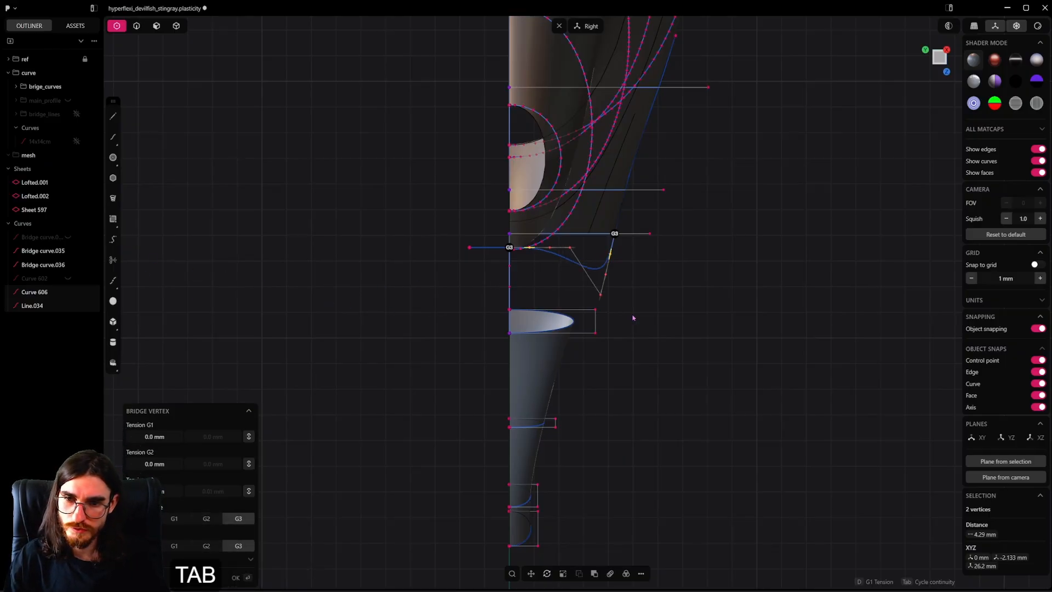
{"action": "scroll", "coordinate": [614, 312], "scroll_direction": "up", "scroll_amount": 4}
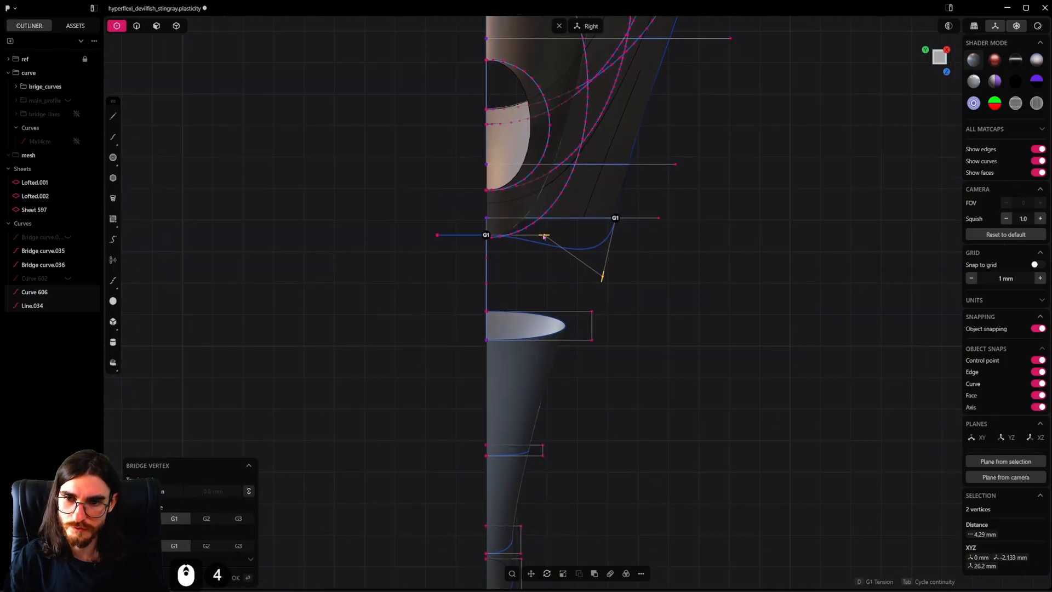
{"action": "mouse_move", "coordinate": [544, 236]}
{"action": "left_mouse_down"}
{"action": "mouse_move", "coordinate": [501, 259]}
{"action": "mouse_move", "coordinate": [502, 238]}
{"action": "mouse_move", "coordinate": [543, 236]}
{"action": "left_mouse_up"}
{"action": "scroll", "coordinate": [568, 252], "scroll_direction": "down", "scroll_amount": 1}
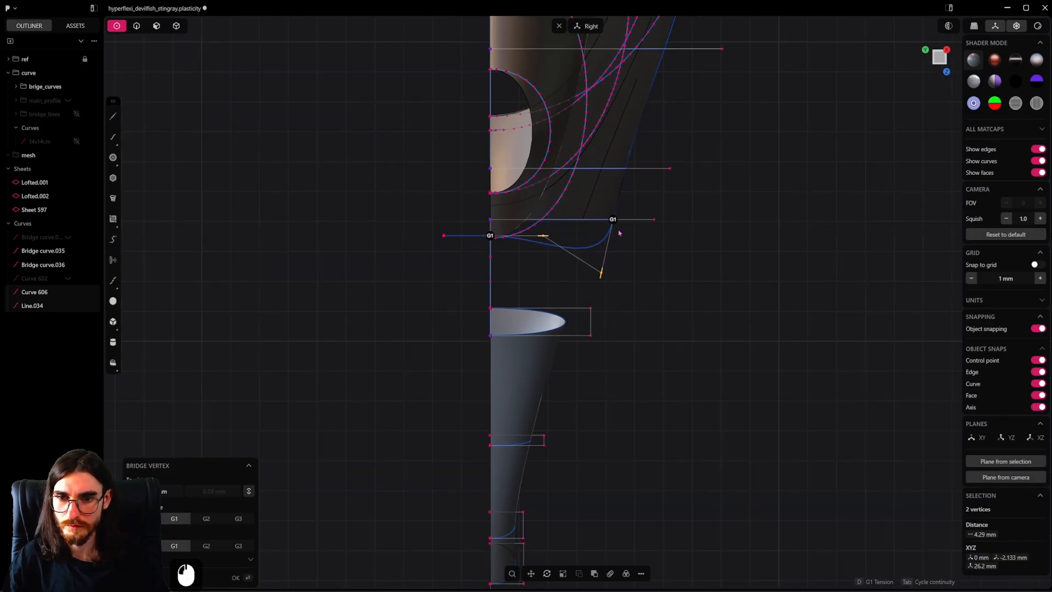
{"action": "scroll", "coordinate": [548, 258], "scroll_direction": "down", "scroll_amount": 4}
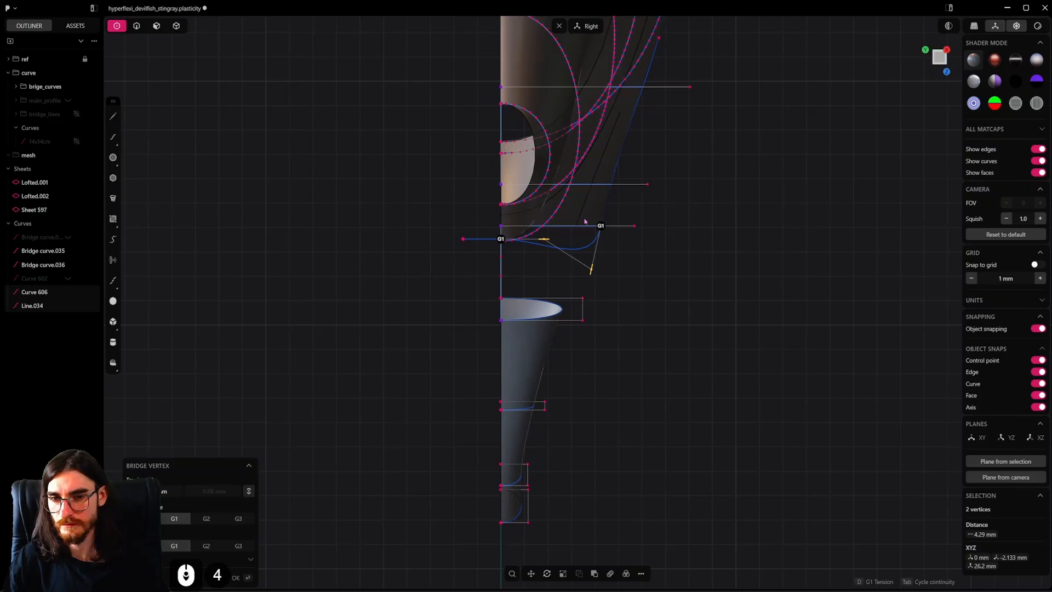
Step: Check the centre bridge curve's profile from the left and front views, and accept the bridge
{"action": "middle_click_drag", "start_coordinate": [585, 221], "coordinate": [557, 252]}
{"action": "scroll", "coordinate": [574, 262], "scroll_direction": "up", "scroll_amount": 3}
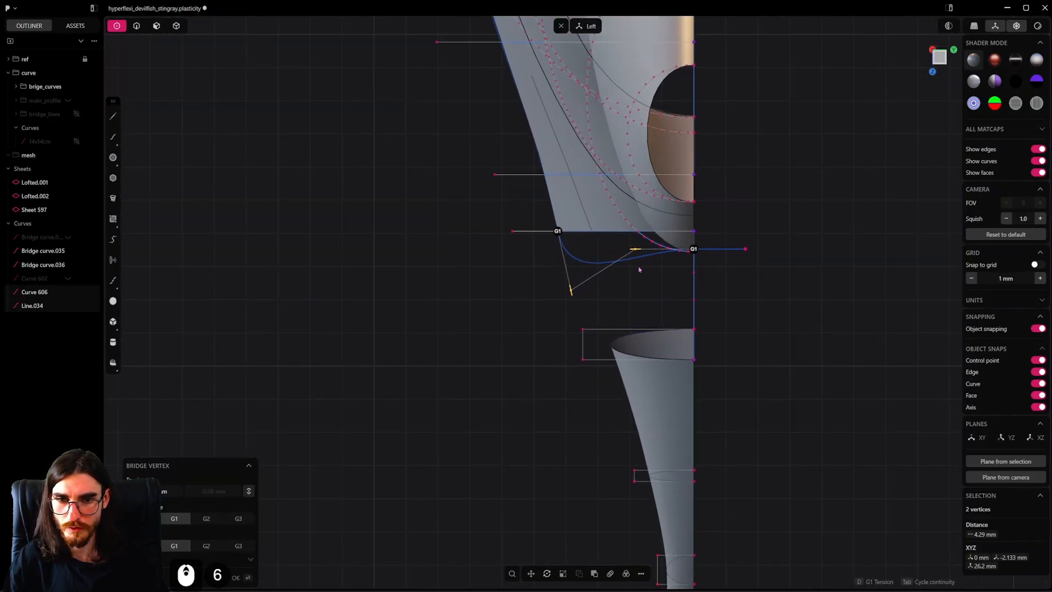
{"action": "scroll", "coordinate": [621, 282], "scroll_direction": "down", "scroll_amount": 4}
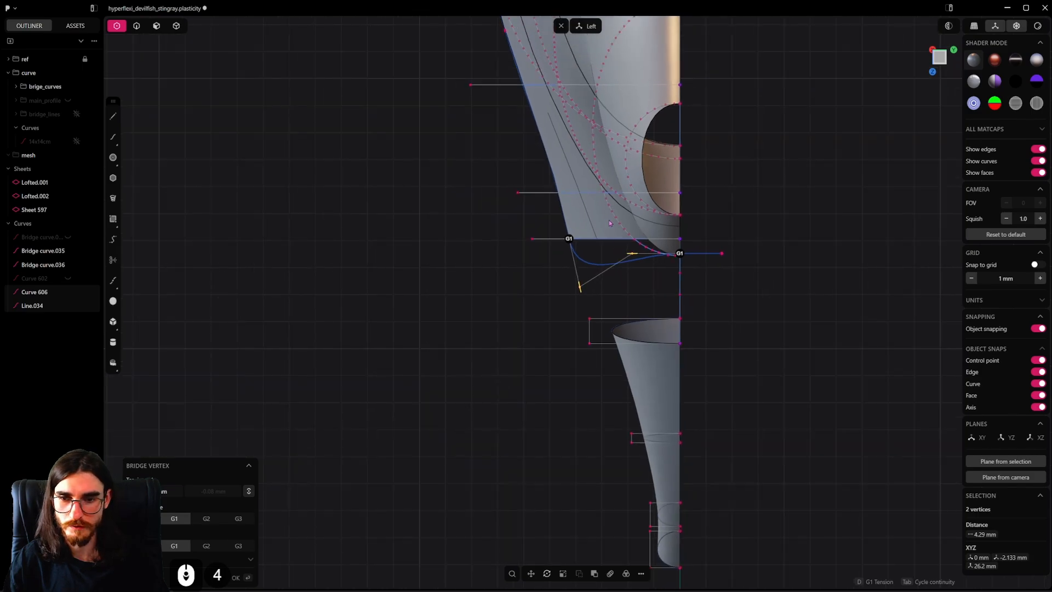
{"action": "middle_click_drag", "start_coordinate": [629, 277], "coordinate": [529, 272], "text": "alt"}
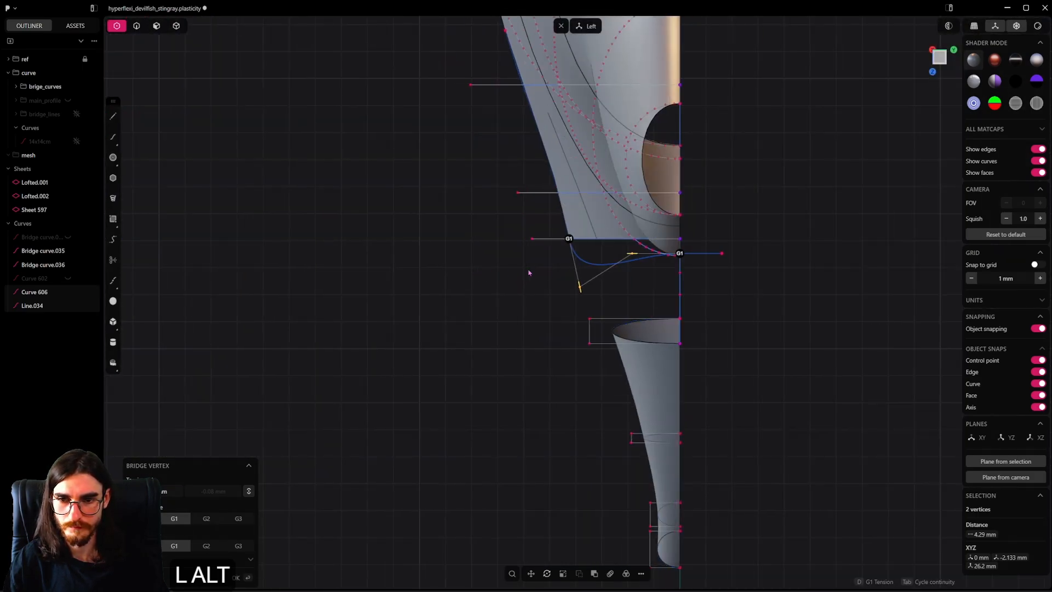
{"action": "middle_click_drag", "start_coordinate": [596, 229], "coordinate": [709, 290], "text": "alt"}
{"action": "scroll", "coordinate": [526, 241], "scroll_direction": "up", "scroll_amount": 2, "text": "alt"}
{"action": "scroll", "coordinate": [592, 353], "scroll_direction": "down", "scroll_amount": 4}
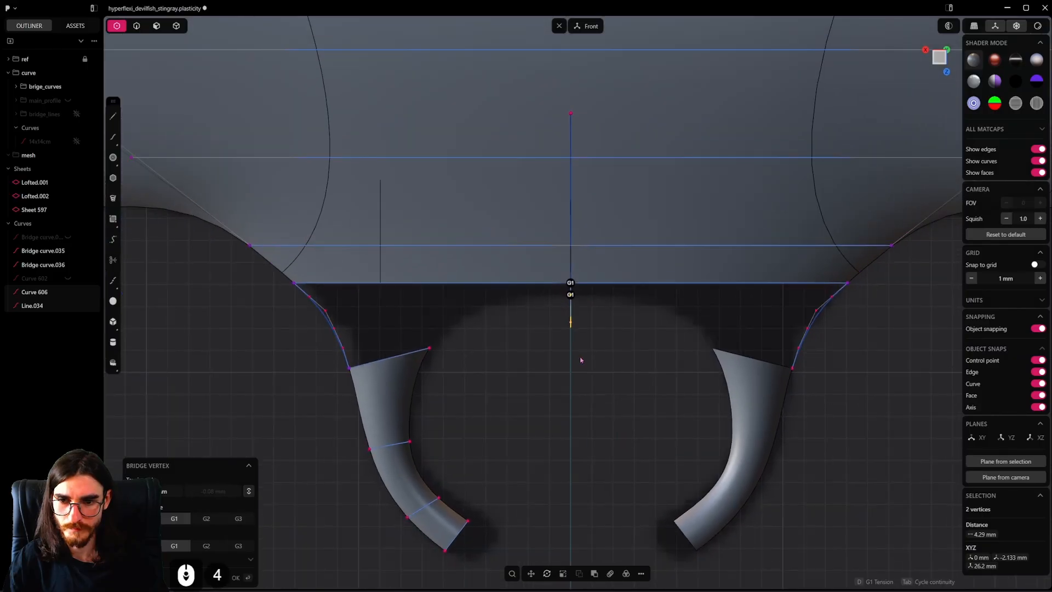
{"action": "right_click", "coordinate": [584, 359]}
{"action": "scroll", "coordinate": [598, 348], "scroll_direction": "down", "scroll_amount": 4}
{"action": "middle_click_drag", "start_coordinate": [598, 347], "coordinate": [658, 352], "text": "shift"}
{"action": "left_click", "coordinate": [586, 357]}
Step: Delete the duplicated centre curve above the centre bridge curve and unhide all hidden objects
{"action": "scroll", "coordinate": [602, 333], "scroll_direction": "up", "scroll_amount": 6}
{"action": "scroll", "coordinate": [618, 302], "scroll_direction": "up", "scroll_amount": 4}
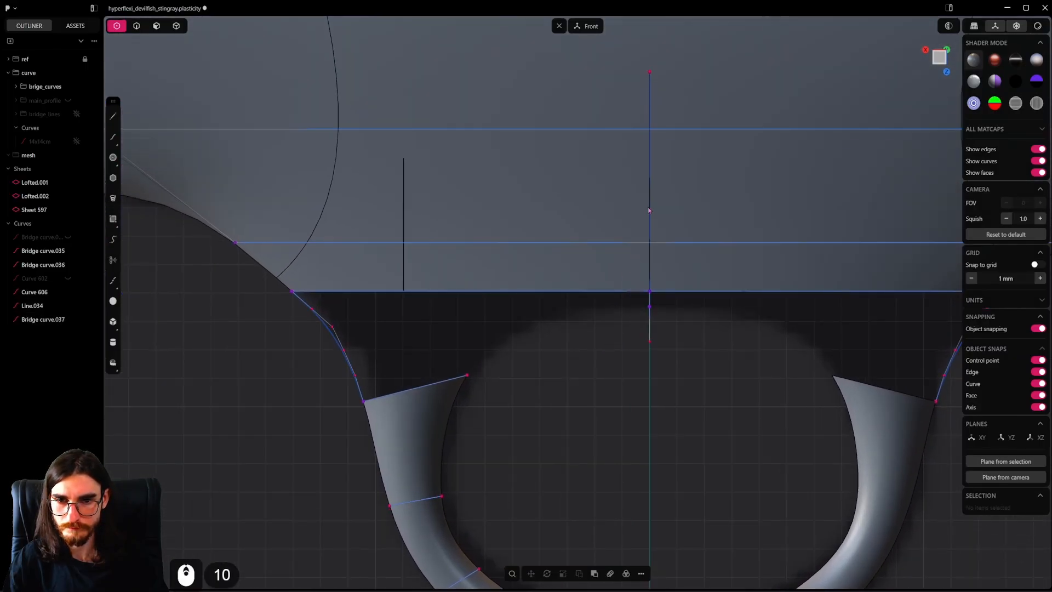
{"action": "left_click", "coordinate": [132, 23]}
{"action": "left_click", "coordinate": [648, 190]}
{"action": "scroll", "coordinate": [646, 189], "scroll_direction": "down", "scroll_amount": 2}
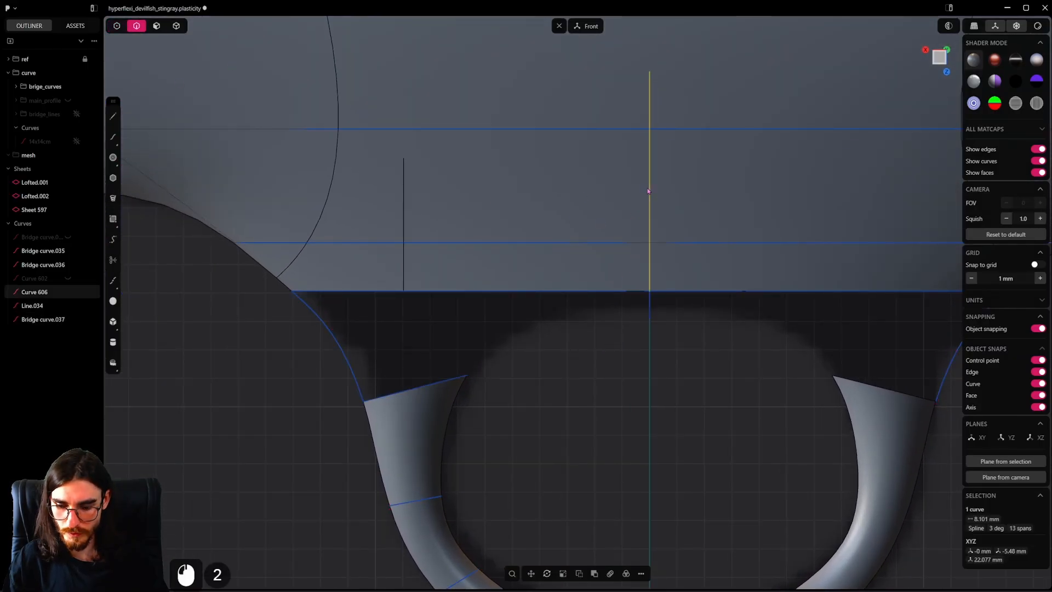
{"action": "key", "text": "x"}
{"action": "key", "text": "alt+h"}
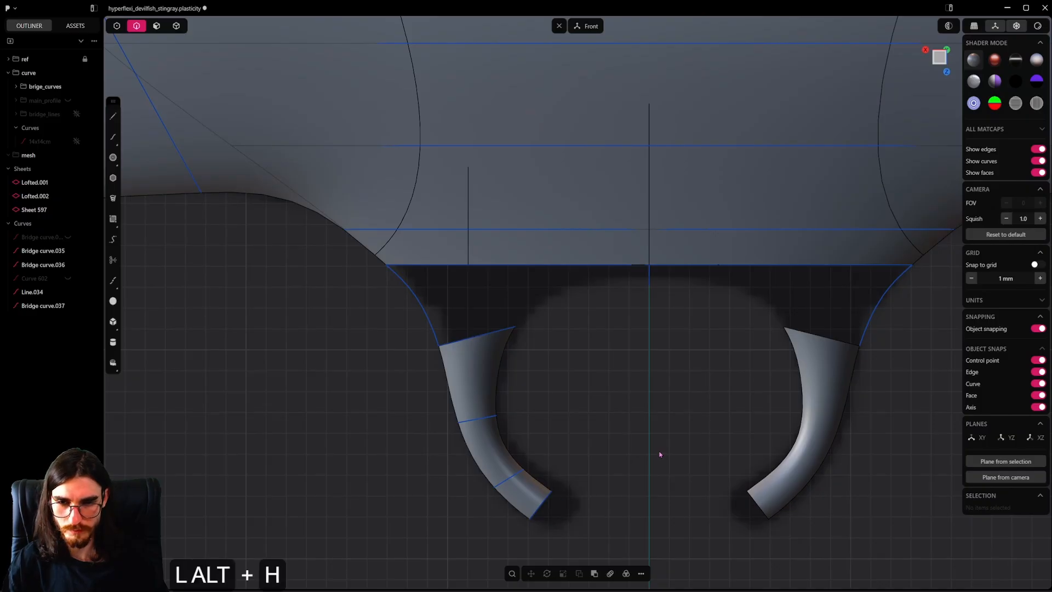
Step: Save the file and hide the curve folder to expose the gap between the body and the horns
{"action": "scroll", "coordinate": [646, 405], "scroll_direction": "up", "scroll_amount": 4}
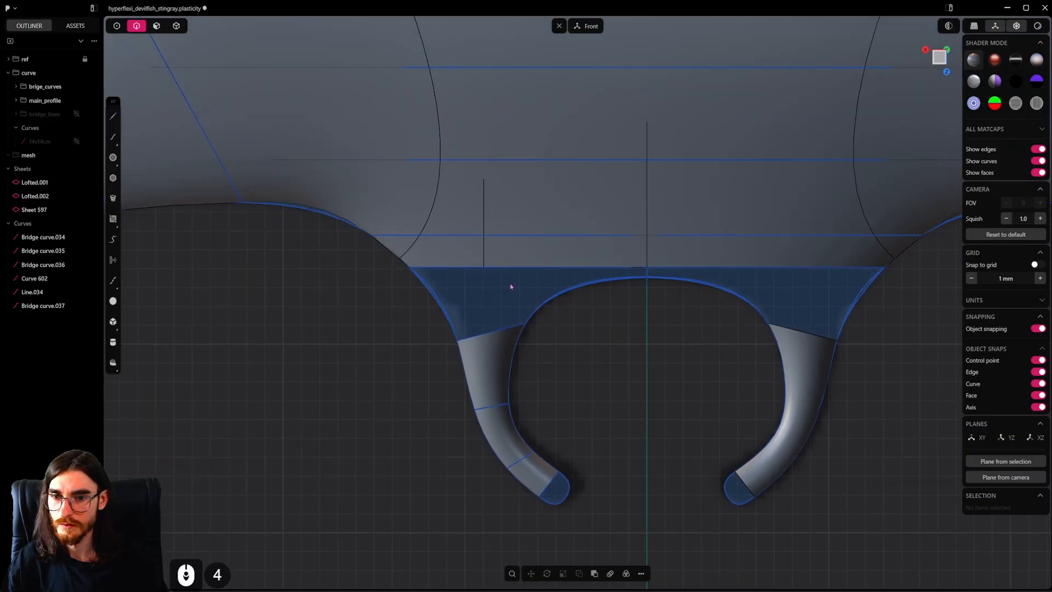
{"action": "middle_click_drag", "start_coordinate": [511, 286], "coordinate": [705, 326]}
{"action": "key", "text": "ctrl+s"}
{"action": "left_click", "coordinate": [624, 362]}
{"action": "left_click", "coordinate": [521, 334]}
{"action": "middle_click_drag", "start_coordinate": [557, 448], "coordinate": [584, 357], "text": "shift"}
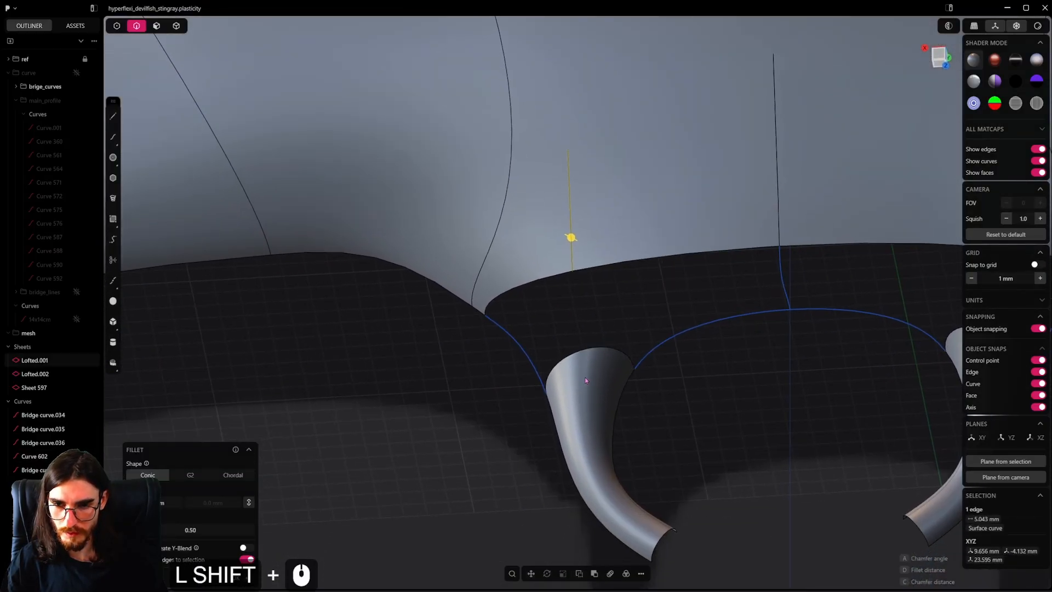
{"action": "middle_click_drag", "start_coordinate": [580, 396], "coordinate": [758, 435], "text": "alt"}
{"action": "middle_click_drag", "start_coordinate": [581, 564], "coordinate": [550, 379], "text": "shift"}
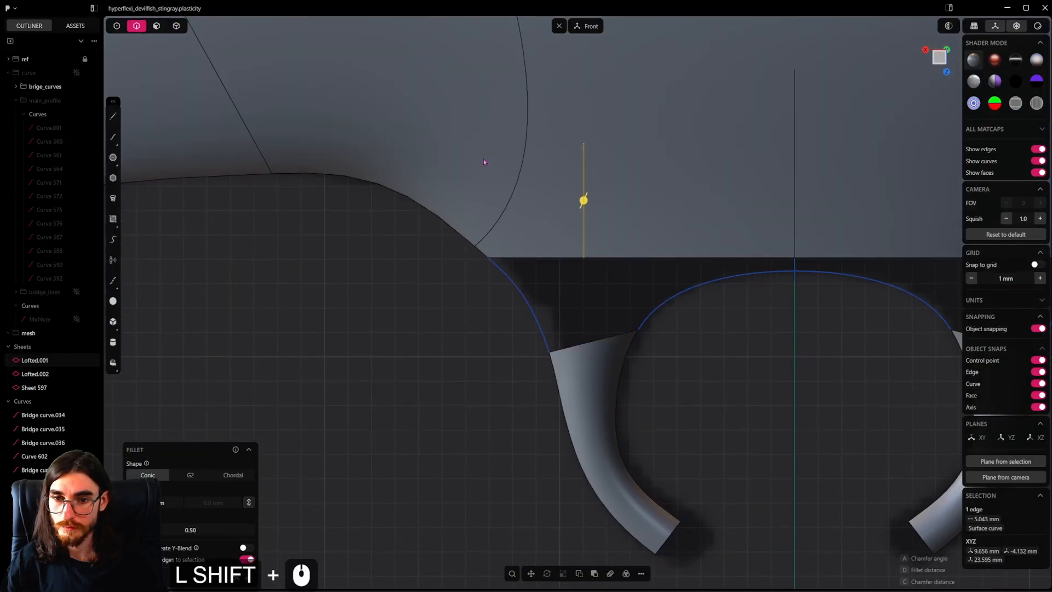
{"action": "left_click", "coordinate": [113, 116]}
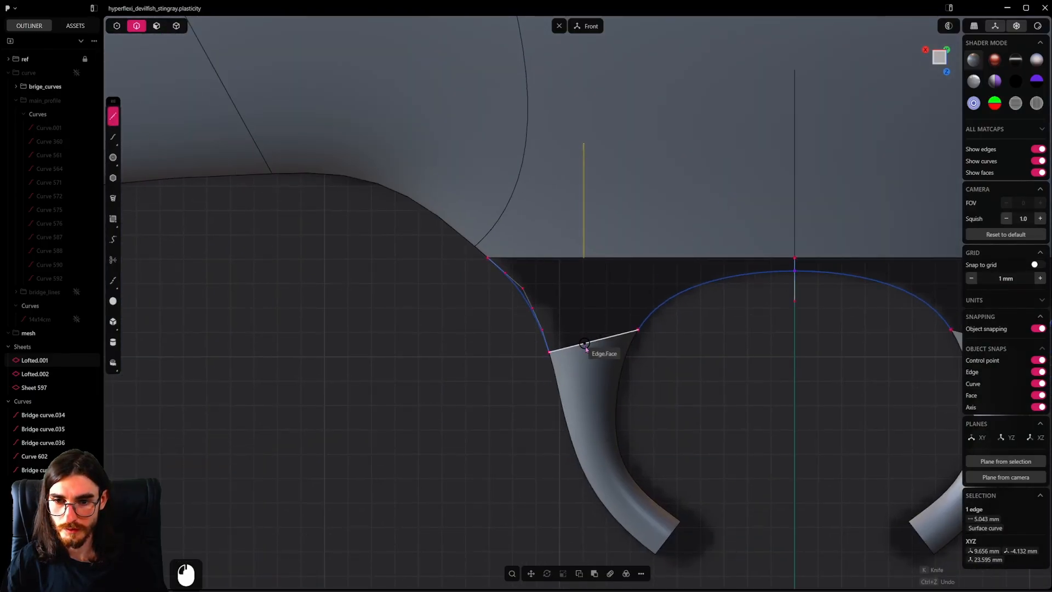
{"action": "left_click", "coordinate": [584, 258]}
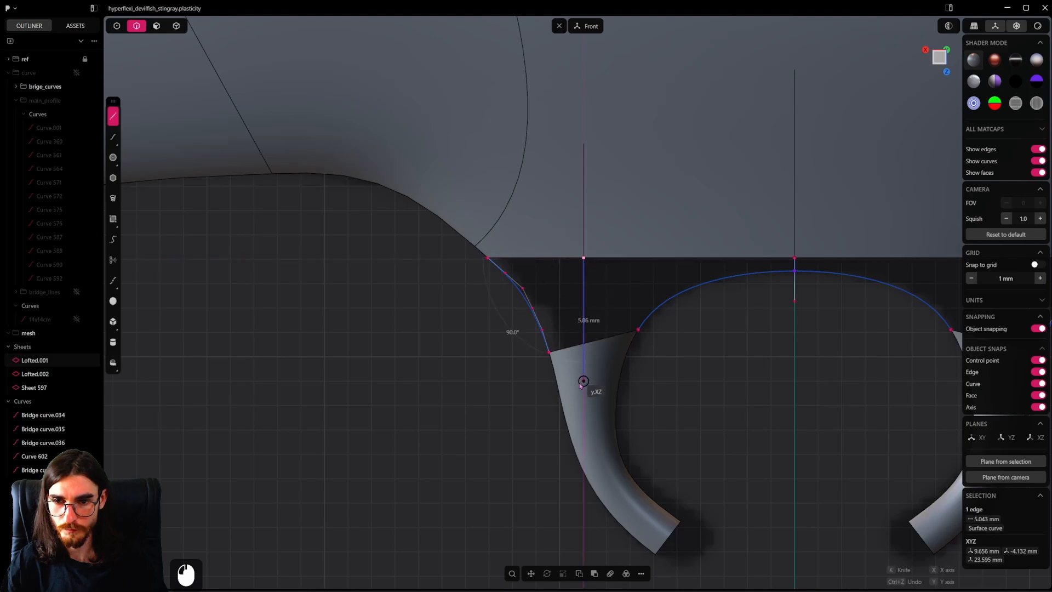
{"action": "key", "text": "Escape"}
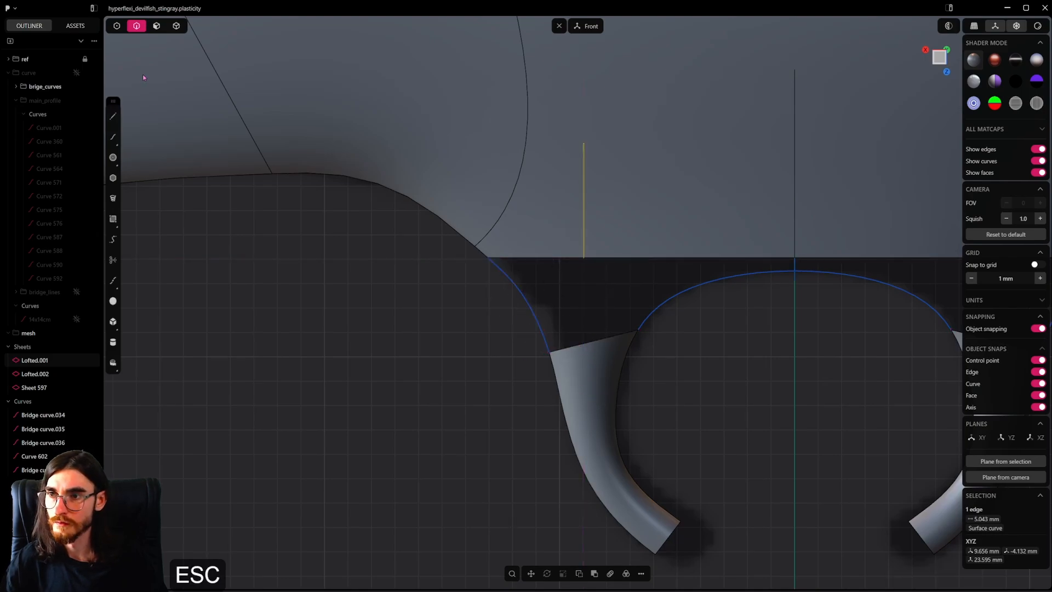
Step: Draw a slanted line about 1.57 mm long from the horn's open edge down over the horn surface
{"action": "left_click", "coordinate": [114, 116]}
{"action": "left_click", "coordinate": [586, 343]}
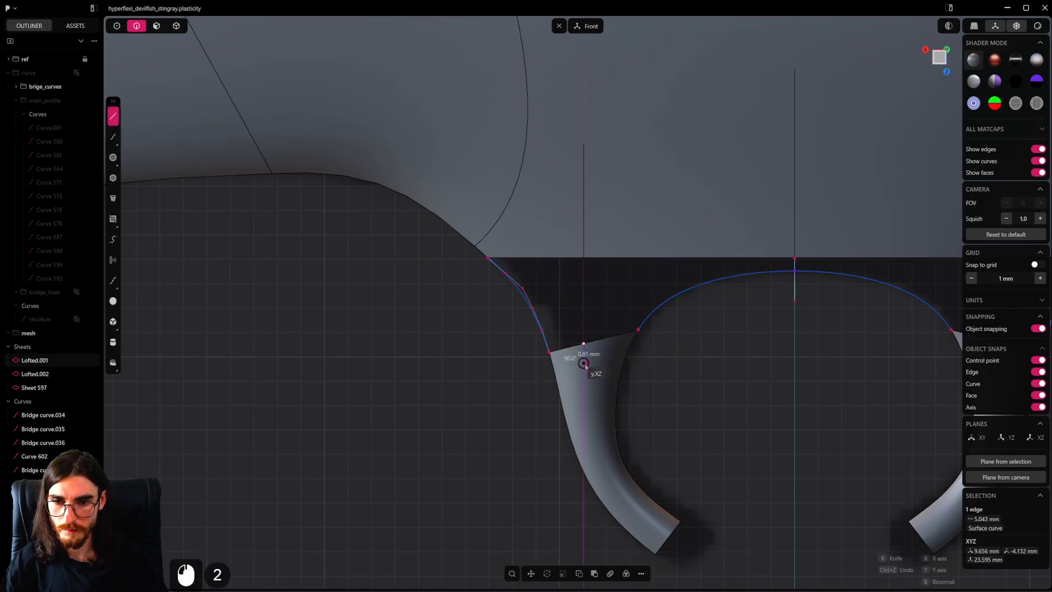
{"action": "left_click", "coordinate": [592, 380]}
{"action": "scroll", "coordinate": [593, 372], "scroll_direction": "up", "scroll_amount": 13}
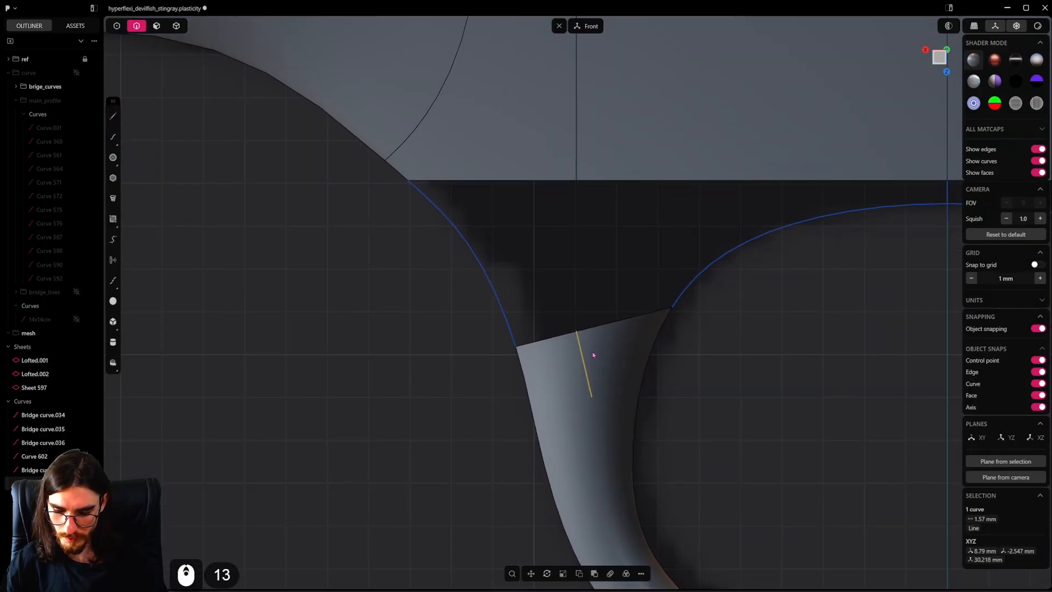
Step: Move the short line along the horn's open edge toward the inner side, using its upper end as the pivot
{"action": "key", "text": "g"}
{"action": "key", "text": "v"}
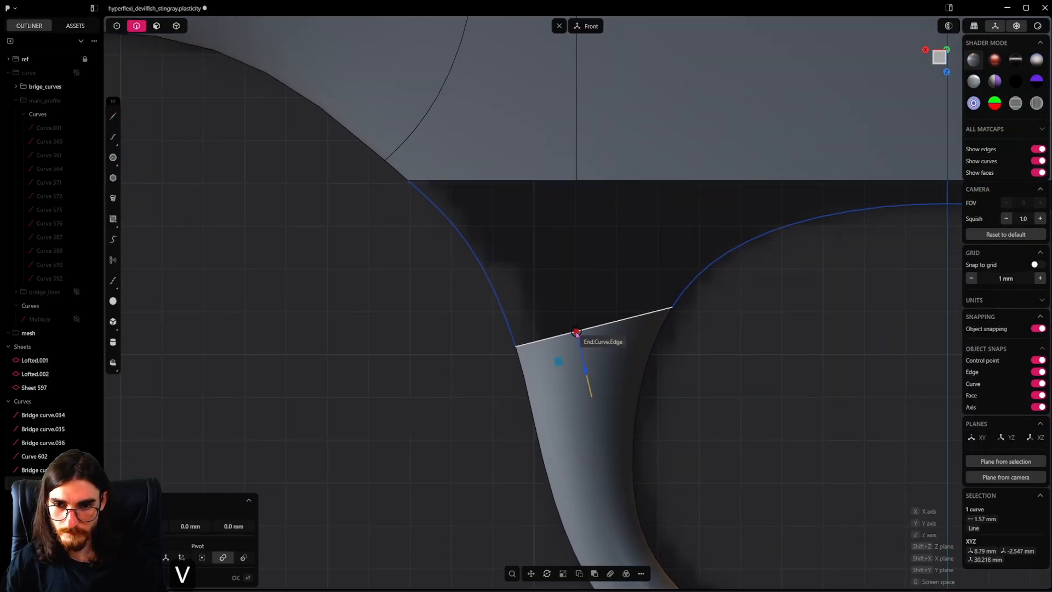
{"action": "left_click", "coordinate": [576, 332]}
{"action": "left_click_drag", "start_coordinate": [537, 342], "coordinate": [566, 334]}
{"action": "right_click", "coordinate": [609, 358]}
{"action": "scroll", "coordinate": [621, 360], "scroll_direction": "down", "scroll_amount": 3}
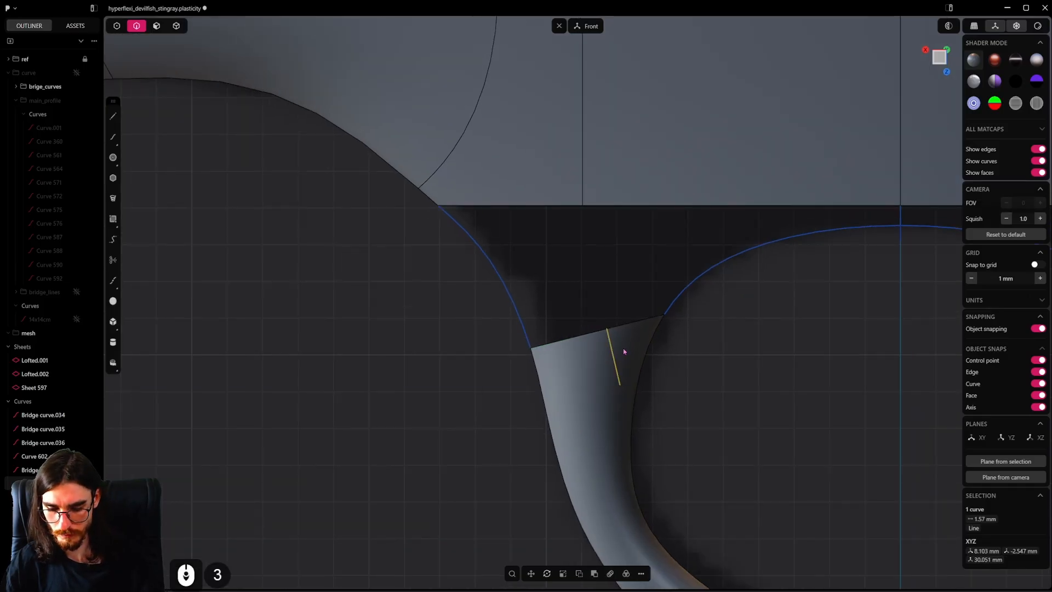
Step: Imprint the short line onto the horn surface and delete the original line
{"action": "key", "text": "shift+i"}
{"action": "left_click", "coordinate": [616, 368]}
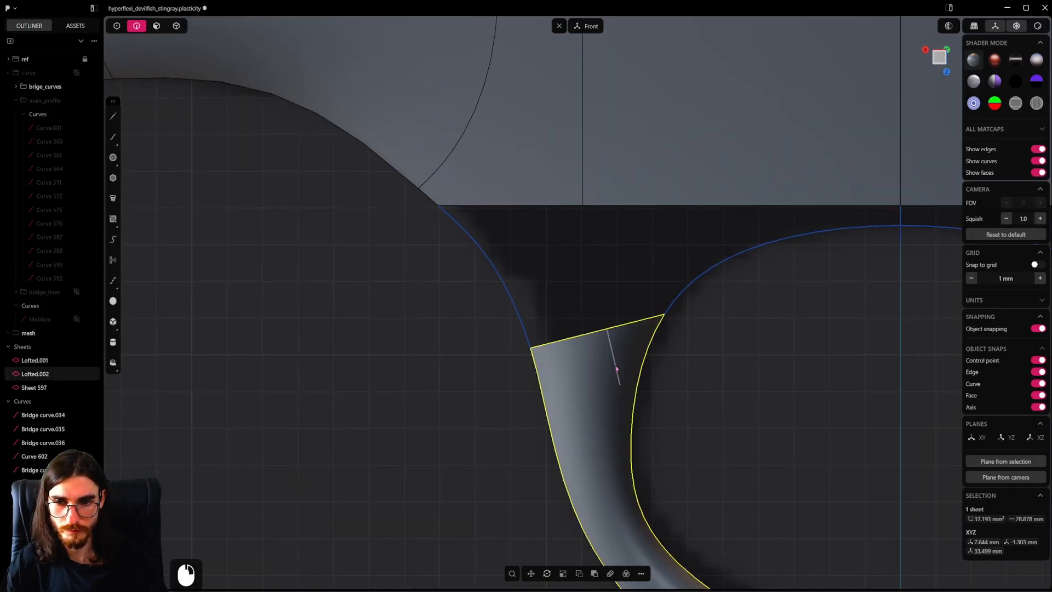
{"action": "left_click", "coordinate": [617, 368]}
{"action": "key", "text": "x"}
Step: Start an edge bridge between the imprinted edges on the horn and the body, and check its profile from the right view
{"action": "left_click", "coordinate": [613, 360]}
{"action": "key", "text": "f"}
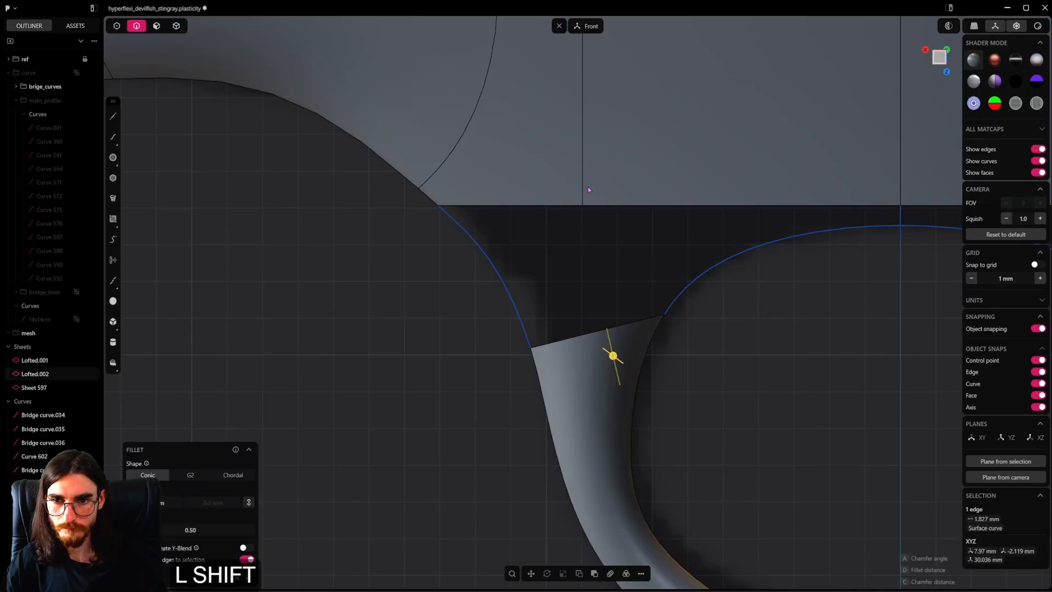
{"action": "left_click", "coordinate": [581, 191], "text": "shift"}
{"action": "key", "text": "shift+b"}
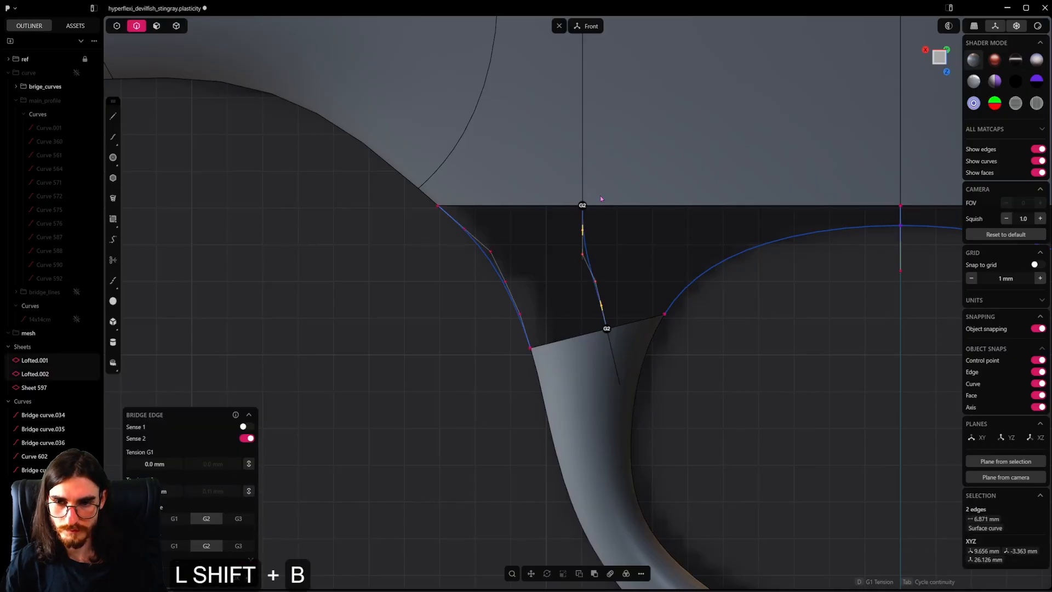
{"action": "middle_click_drag", "start_coordinate": [631, 251], "coordinate": [836, 368]}
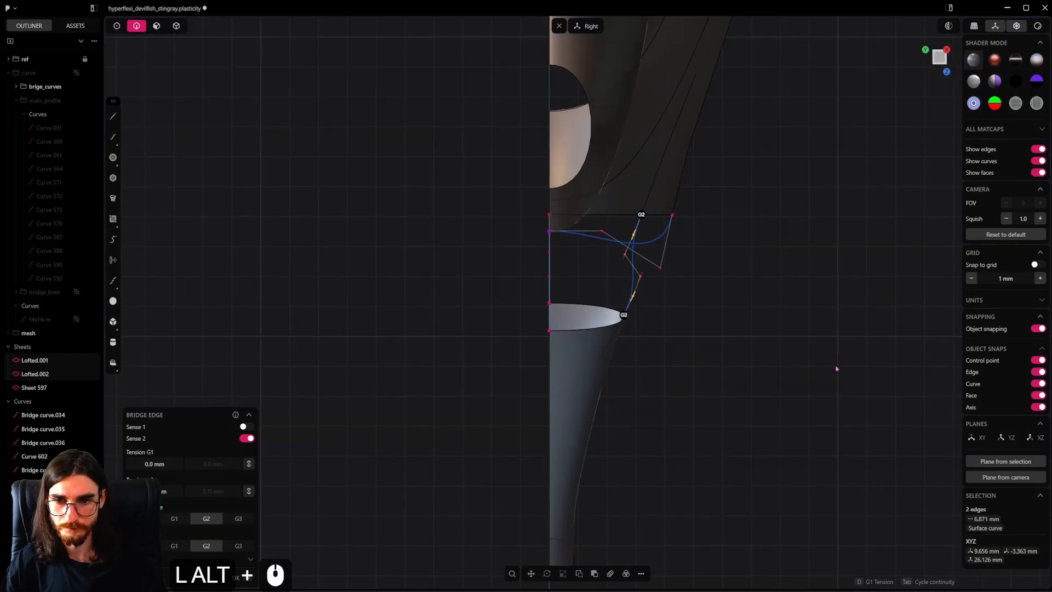
{"action": "middle_click_drag", "start_coordinate": [634, 348], "coordinate": [610, 336], "text": "shift"}
{"action": "scroll", "coordinate": [653, 131], "scroll_direction": "up", "scroll_amount": 4}
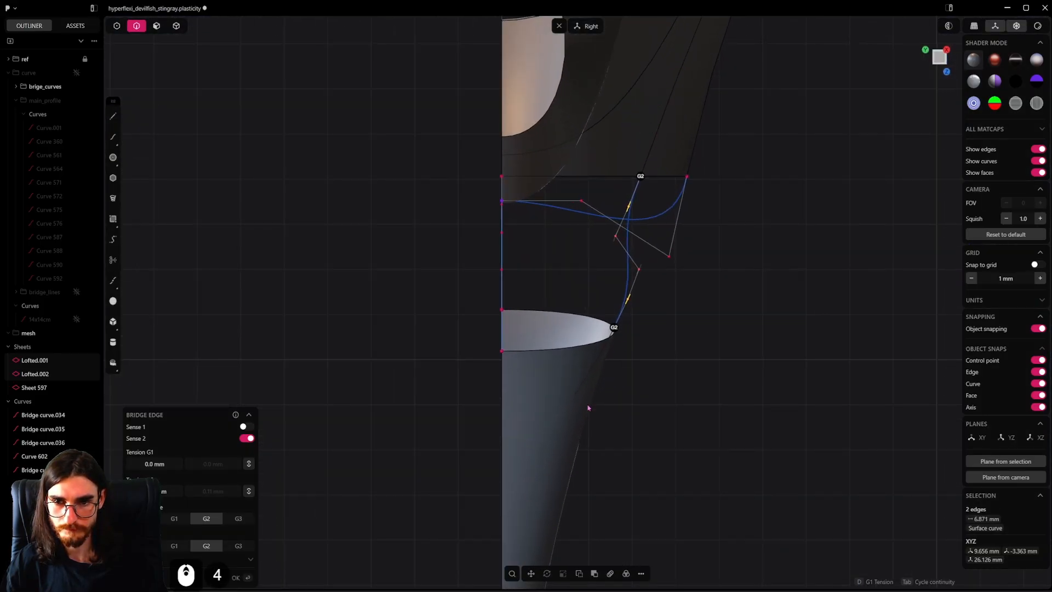
{"action": "middle_click_drag", "start_coordinate": [587, 407], "coordinate": [472, 340]}
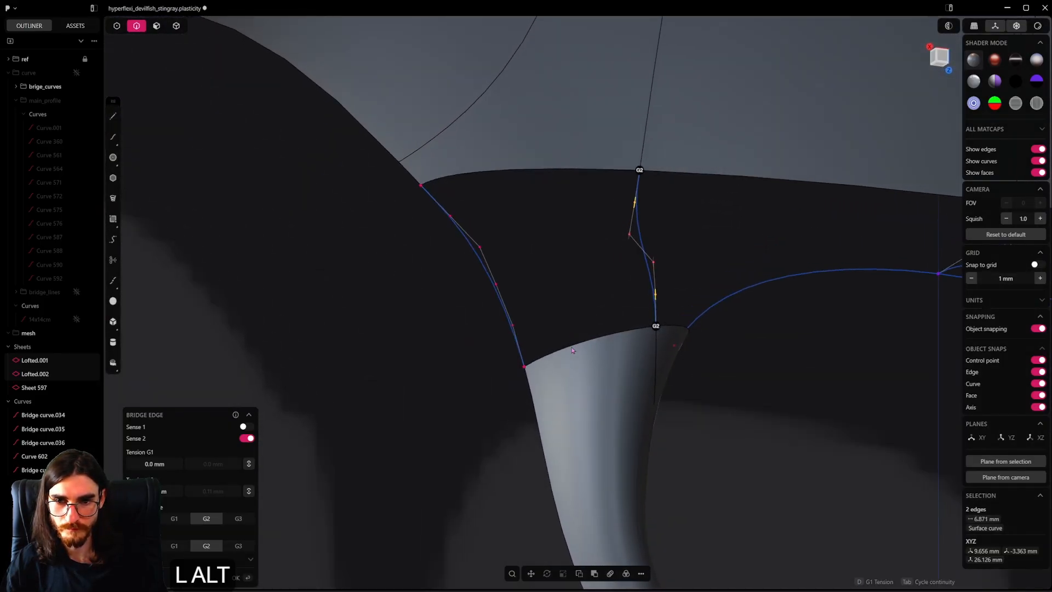
Step: Set both ends of the horn-to-body bridge curve to G1 continuity and accept the bridge
{"action": "middle_click_drag", "start_coordinate": [573, 350], "coordinate": [635, 345], "text": "alt"}
{"action": "scroll", "coordinate": [628, 346], "scroll_direction": "up", "scroll_amount": 2}
{"action": "key", "text": "Tab"}
{"action": "key", "text": "Tab"}
{"action": "key", "text": "Tab"}
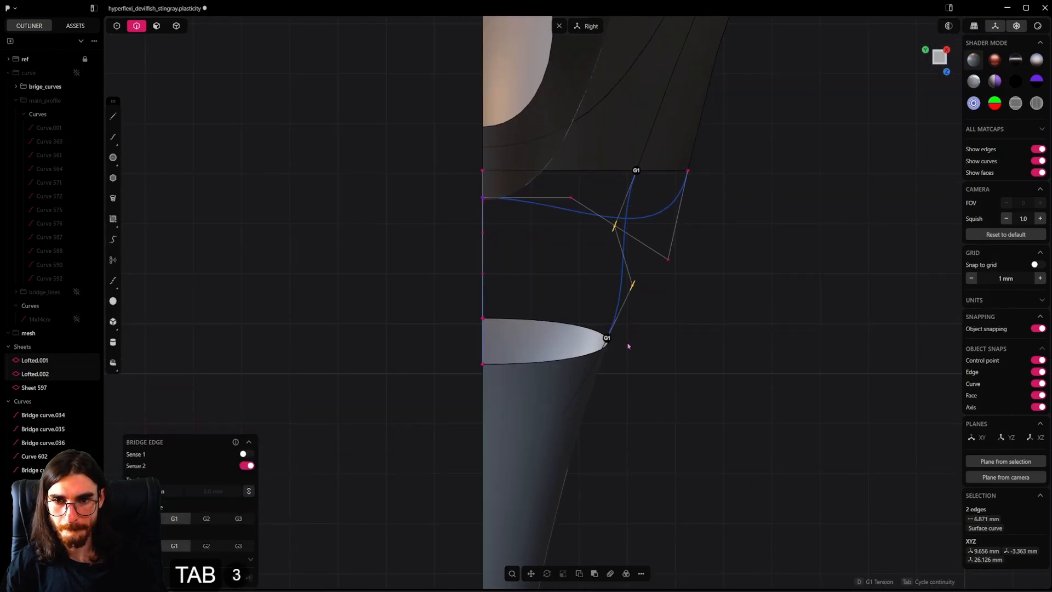
{"action": "left_click", "coordinate": [651, 347]}
{"action": "middle_click_drag", "start_coordinate": [651, 347], "coordinate": [611, 371]}
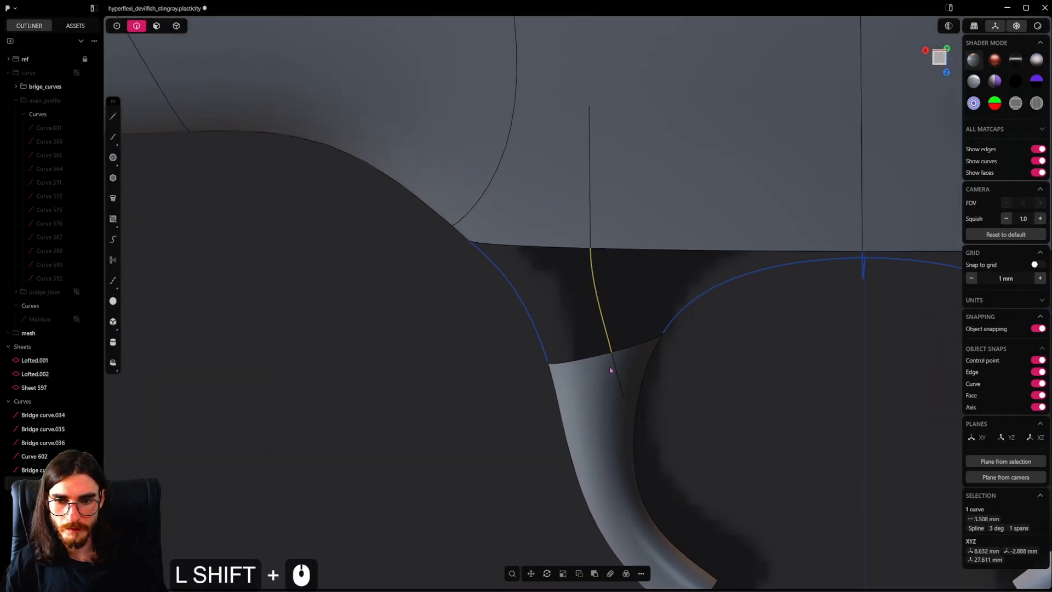
{"action": "left_click", "coordinate": [619, 367]}
{"action": "left_click", "coordinate": [590, 211], "text": "shift"}
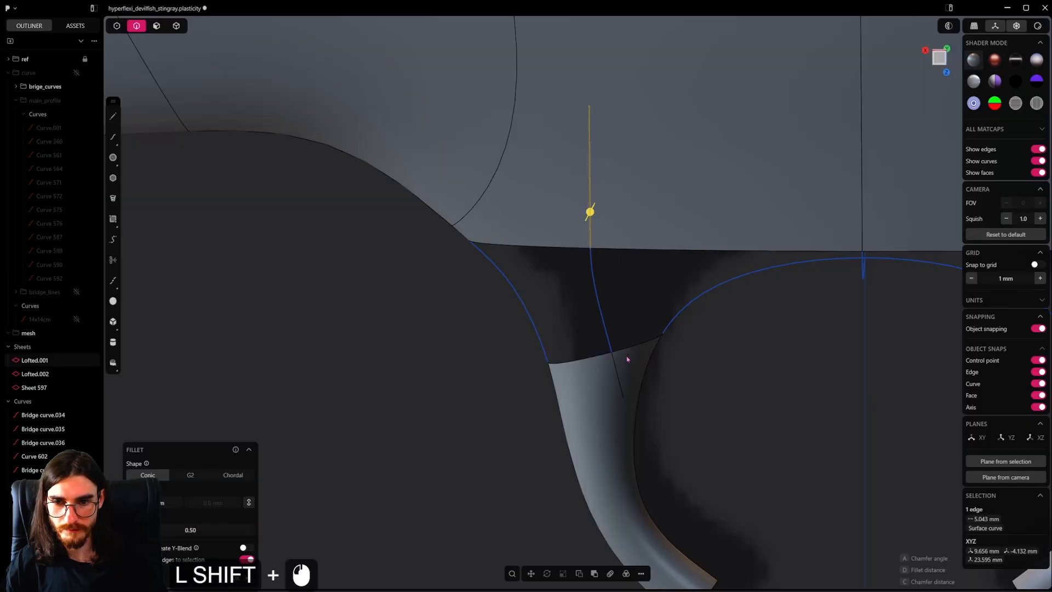
{"action": "left_click", "coordinate": [616, 367], "text": "shift"}
{"action": "left_click", "coordinate": [617, 369], "text": "shift"}
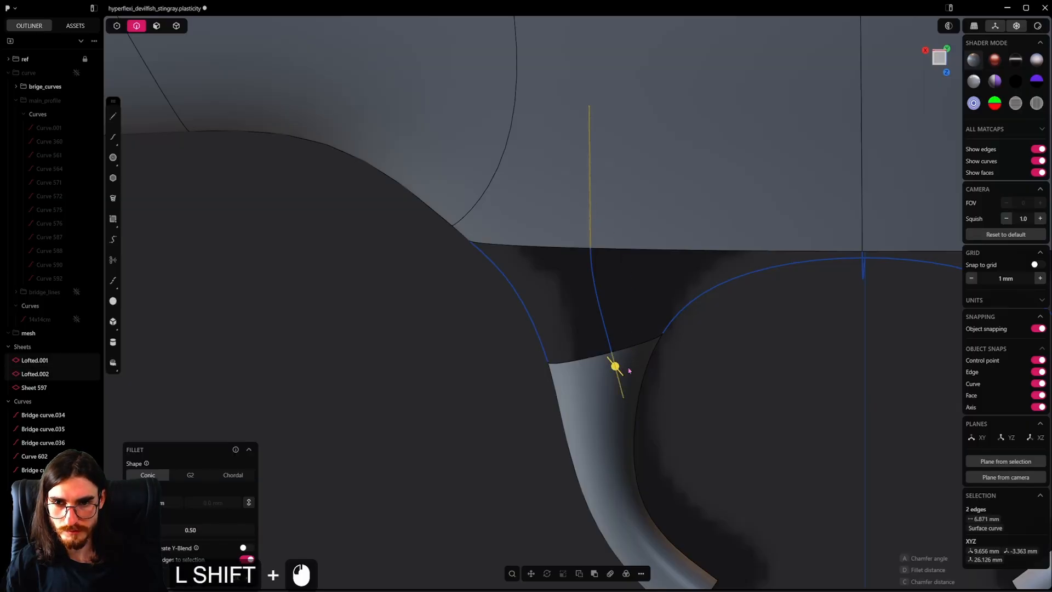
{"action": "scroll", "coordinate": [633, 370], "scroll_direction": "down", "scroll_amount": 3}
{"action": "middle_click_drag", "start_coordinate": [633, 371], "coordinate": [601, 310], "text": "shift"}
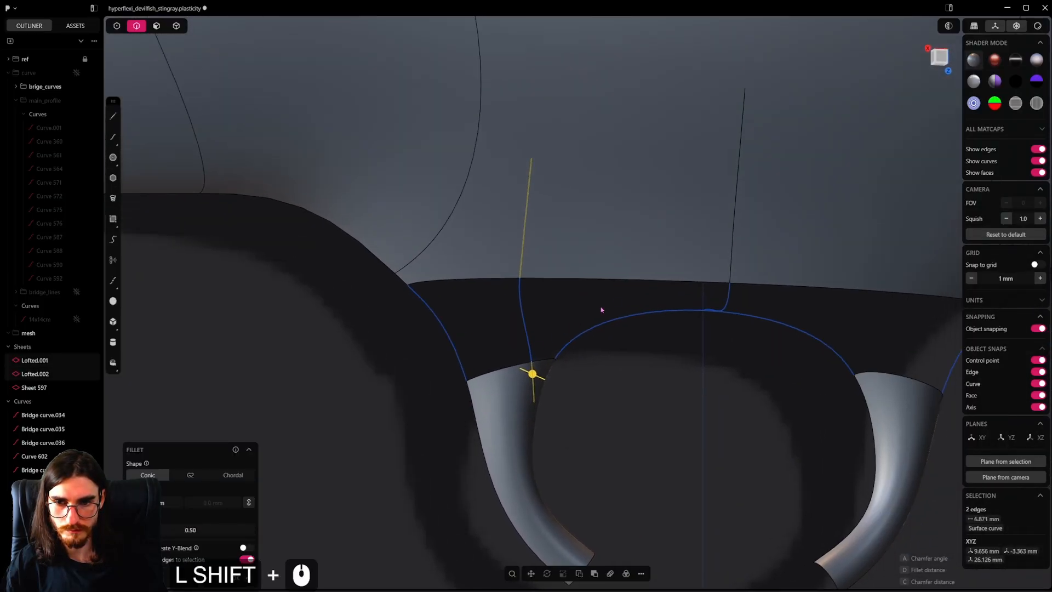
Step: Patch the inner opening bounded by the body edge, centre bridge curve, inner horn bridge curve, horn edge and new side bridge curve
{"action": "left_click", "coordinate": [640, 283]}
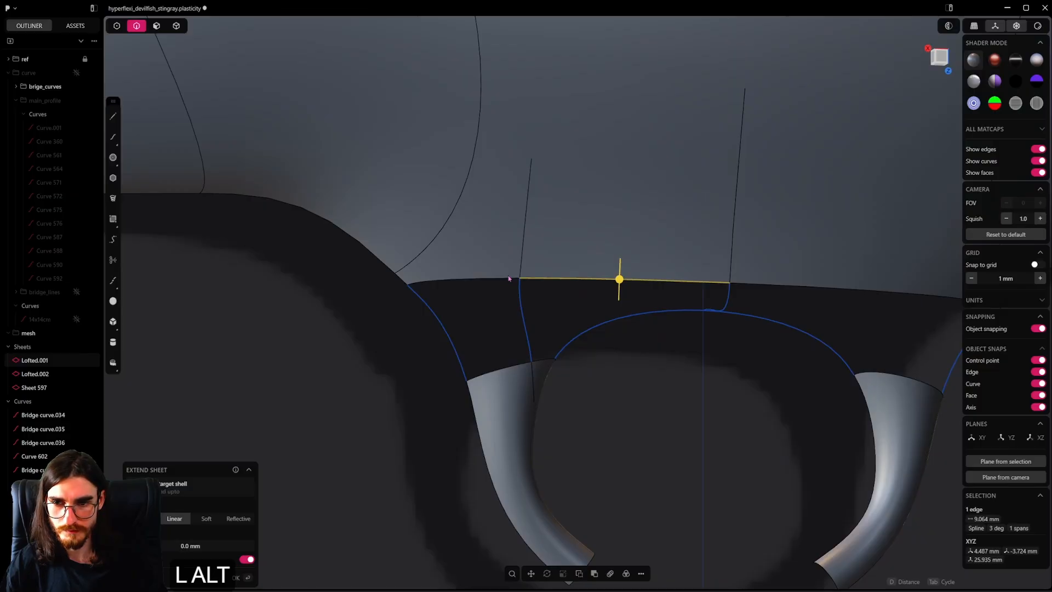
{"action": "left_click", "coordinate": [508, 278], "text": "shift"}
{"action": "left_click", "coordinate": [573, 280]}
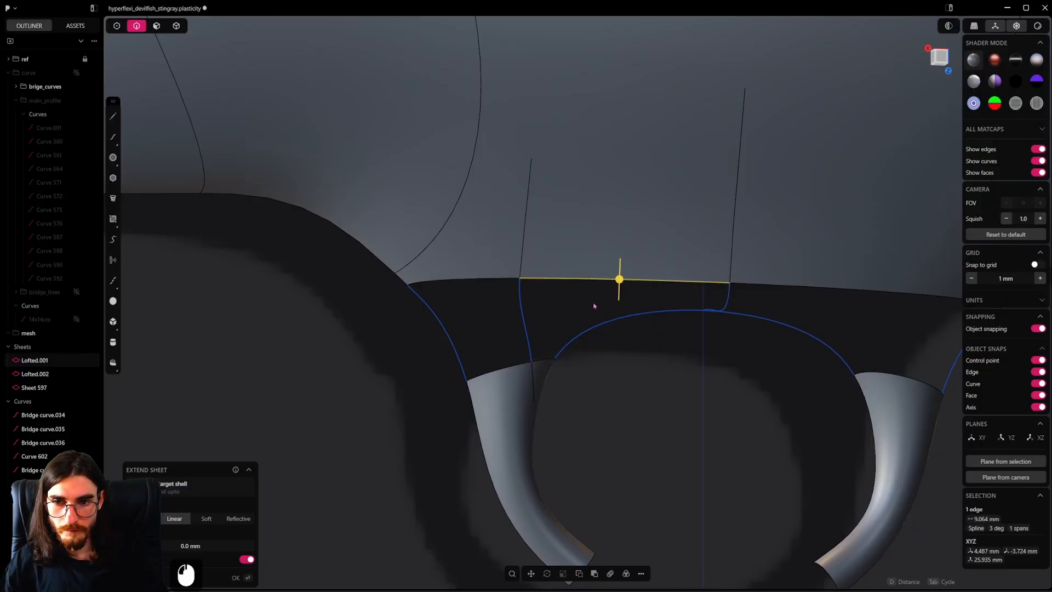
{"action": "left_click", "coordinate": [613, 323], "text": "shift"}
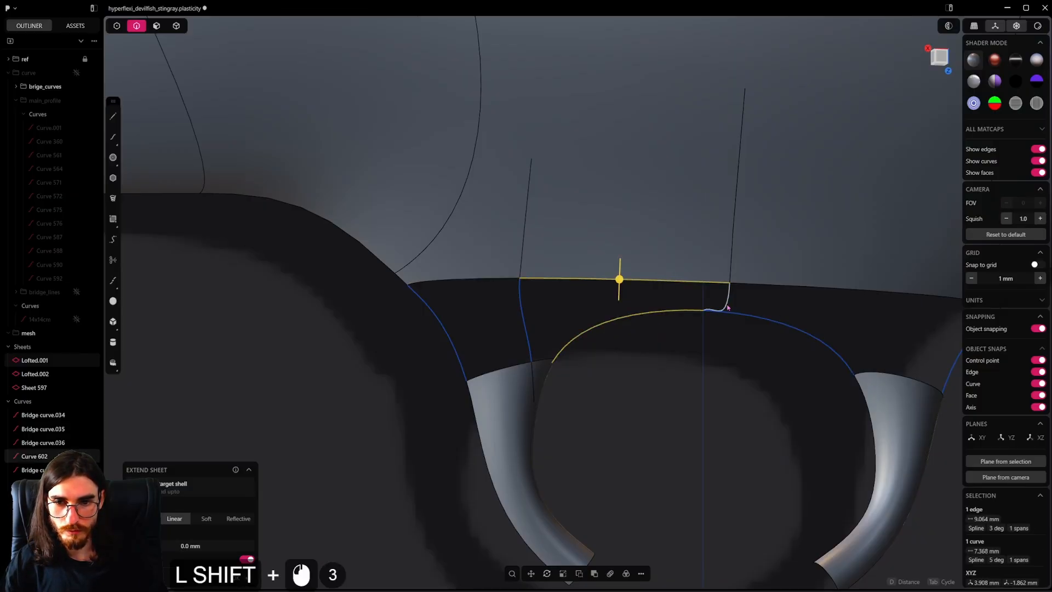
{"action": "left_click", "coordinate": [549, 361], "text": "shift"}
{"action": "middle_click_drag", "start_coordinate": [592, 368], "coordinate": [559, 381], "text": "shift"}
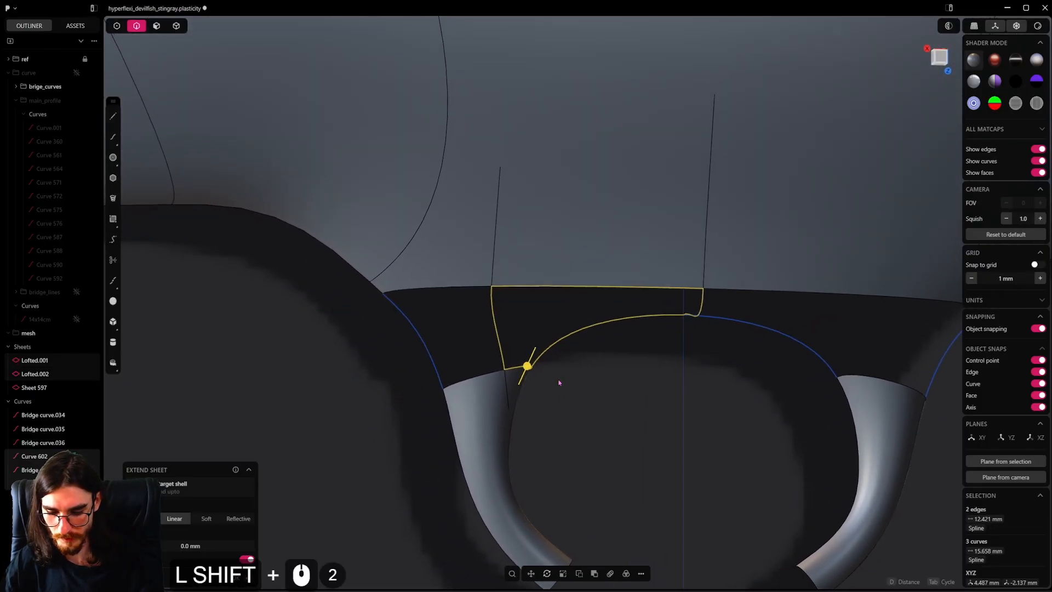
{"action": "key", "text": "shift+j"}
{"action": "scroll", "coordinate": [589, 347], "scroll_direction": "down", "scroll_amount": 2}
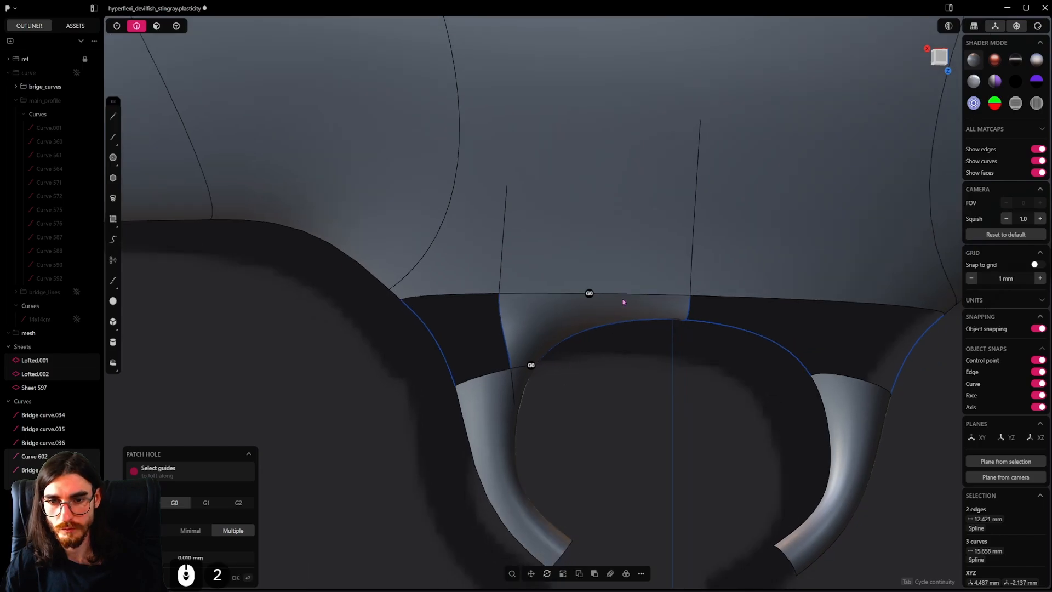
{"action": "mouse_move", "coordinate": [622, 300]}
{"action": "middle_mouse_down"}
{"action": "mouse_move", "coordinate": [536, 319]}
{"action": "mouse_move", "coordinate": [587, 315]}
{"action": "mouse_move", "coordinate": [639, 375]}
{"action": "mouse_move", "coordinate": [668, 373]}
{"action": "mouse_move", "coordinate": [695, 363]}
{"action": "mouse_move", "coordinate": [717, 298]}
{"action": "mouse_move", "coordinate": [661, 285]}
{"action": "mouse_move", "coordinate": [662, 418]}
{"action": "mouse_move", "coordinate": [720, 396]}
{"action": "mouse_move", "coordinate": [727, 367]}
{"action": "mouse_move", "coordinate": [699, 339]}
{"action": "middle_mouse_up"}
{"action": "left_click", "coordinate": [596, 297]}
{"action": "scroll", "coordinate": [620, 347], "scroll_direction": "up", "scroll_amount": 4}
{"action": "right_click", "coordinate": [721, 396]}
Step: Hide the side bridge curve lying on the new patch's outer edge
{"action": "left_click", "coordinate": [564, 251]}
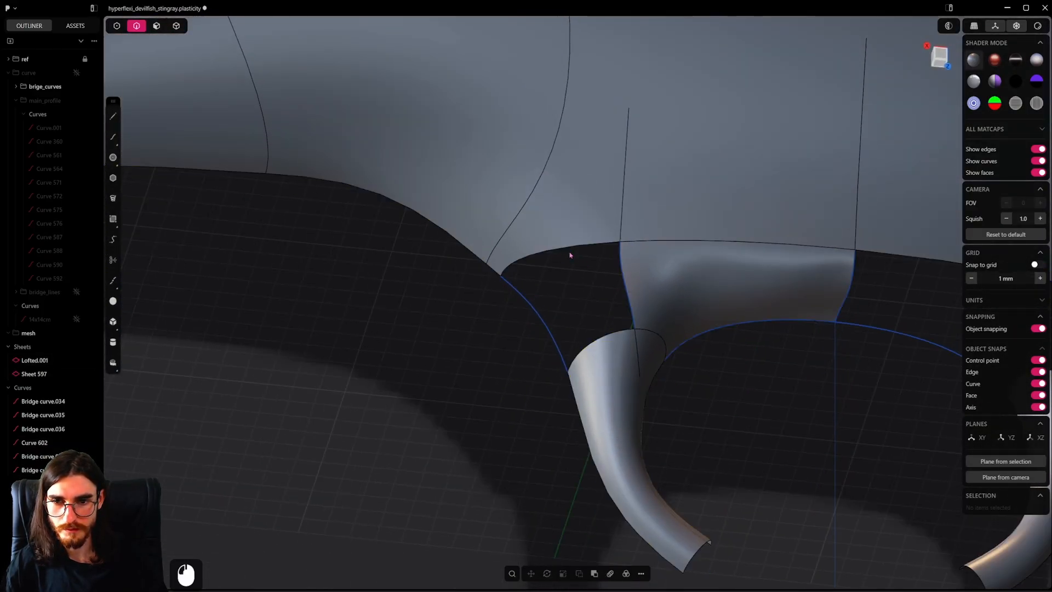
{"action": "left_click", "coordinate": [622, 268]}
{"action": "key", "text": "h"}
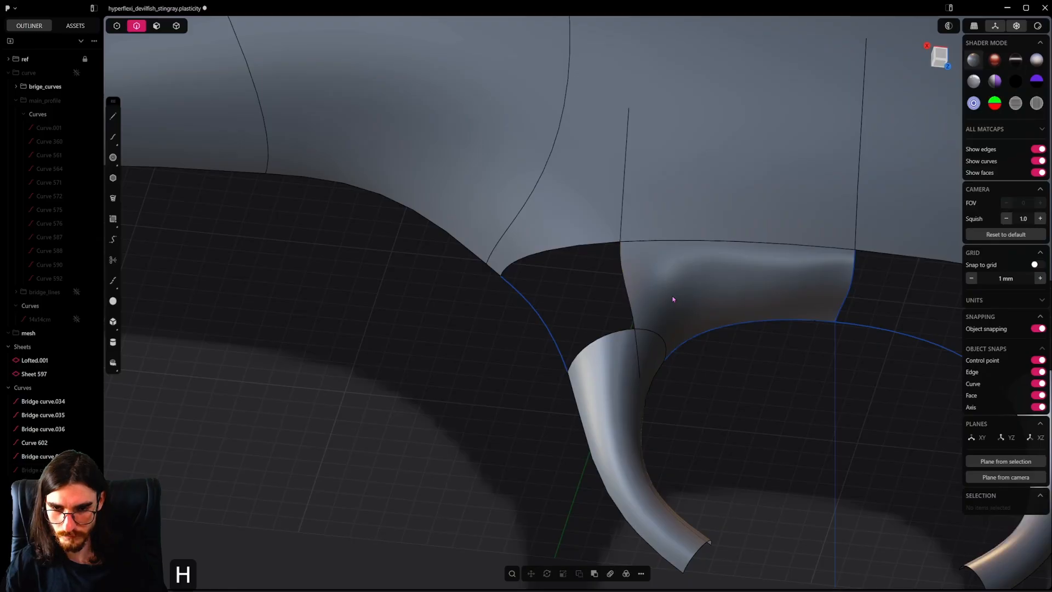
Step: Patch the outer opening between the body edge, inner patch, horn edge and outer bridge curve with G1 continuity
{"action": "left_click", "coordinate": [626, 287]}
{"action": "left_click", "coordinate": [619, 331], "text": "shift"}
{"action": "left_click", "coordinate": [577, 252], "text": "shift"}
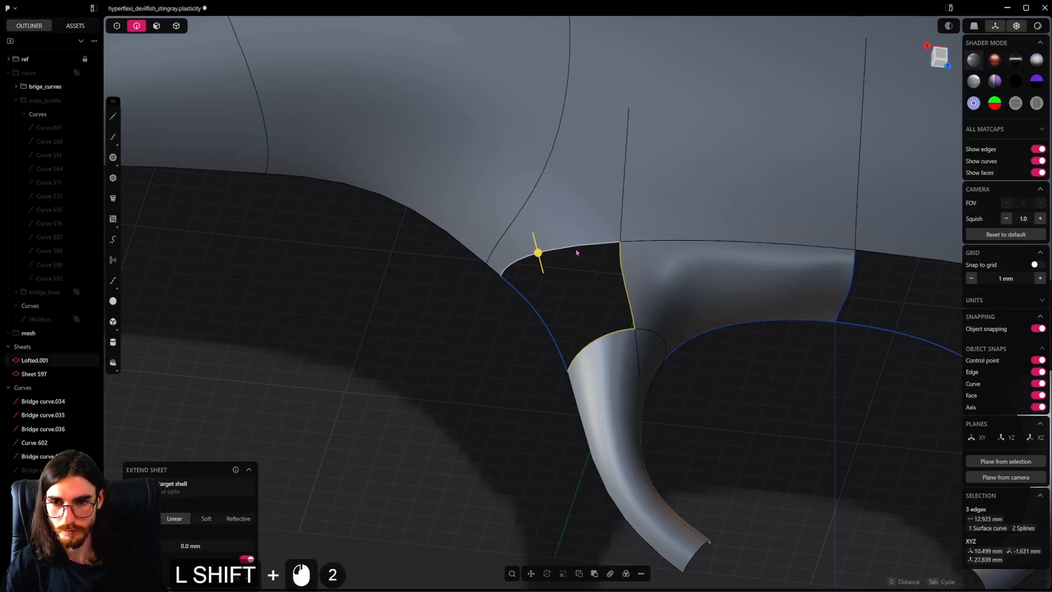
{"action": "left_click", "coordinate": [541, 316], "text": "shift"}
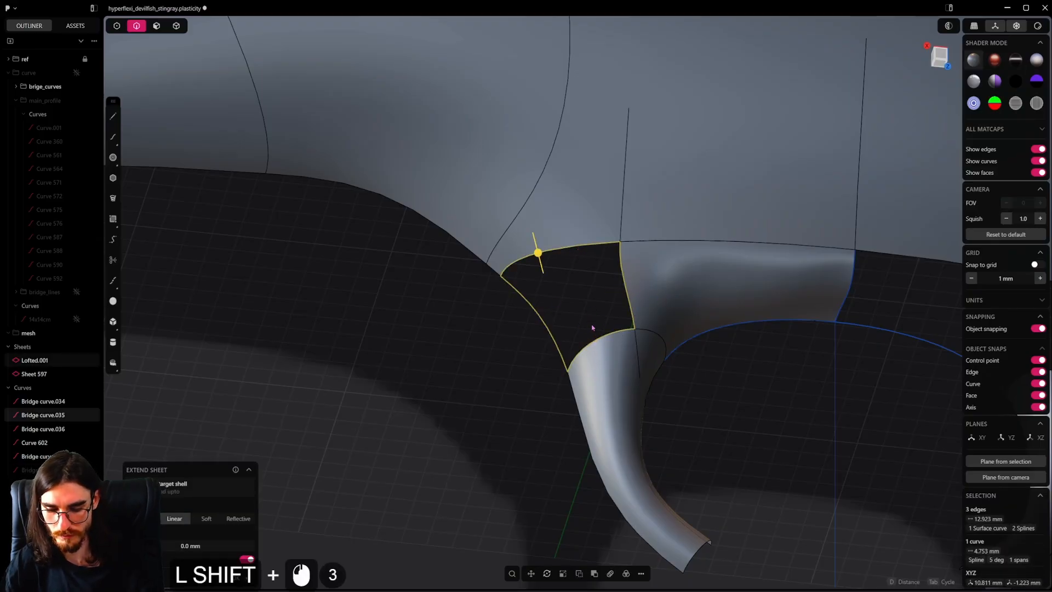
{"action": "key", "text": "shift+j"}
{"action": "key", "text": "Tab"}
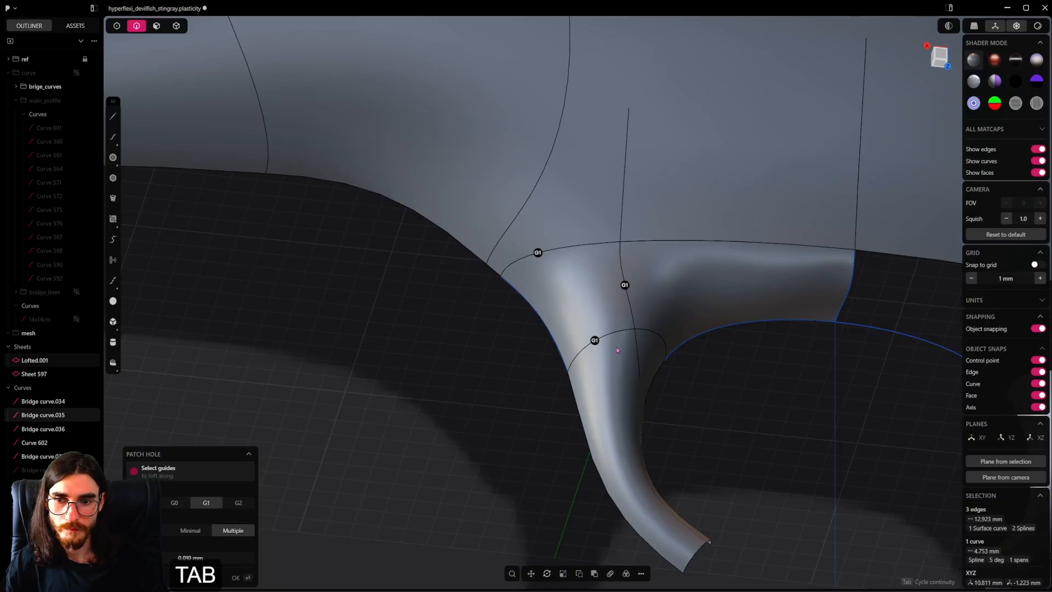
{"action": "middle_click_drag", "start_coordinate": [592, 328], "coordinate": [695, 348]}
{"action": "right_click", "coordinate": [545, 378]}
{"action": "scroll", "coordinate": [553, 376], "scroll_direction": "down", "scroll_amount": 5}
{"action": "scroll", "coordinate": [657, 352], "scroll_direction": "down", "scroll_amount": 5}
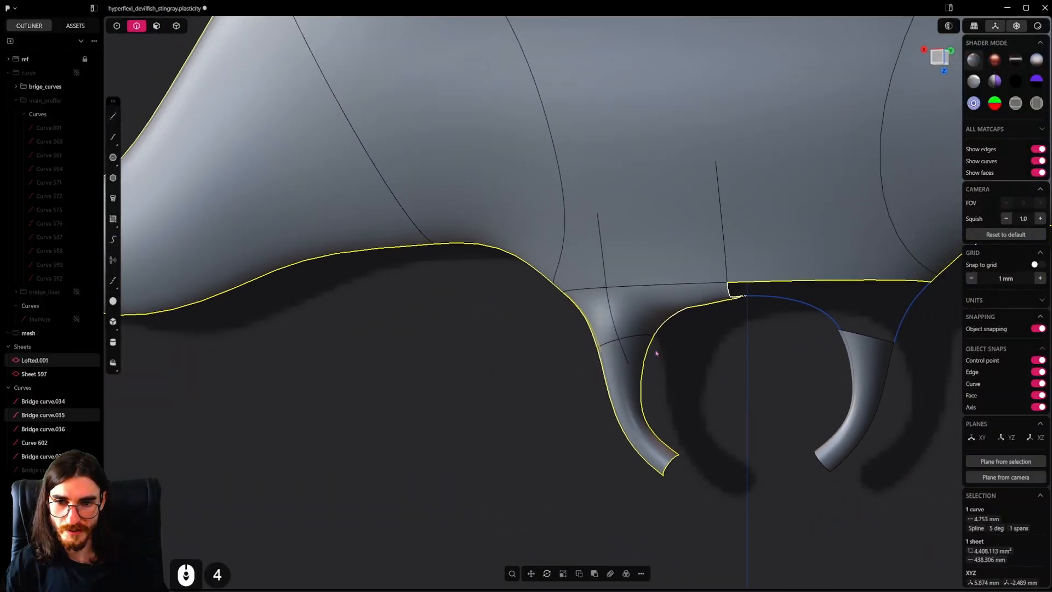
Step: Delete the leftover edge lines extending from the horn patch seam into the body and horn, working in the front view
{"action": "middle_click_drag", "start_coordinate": [594, 395], "coordinate": [614, 368], "text": "alt"}
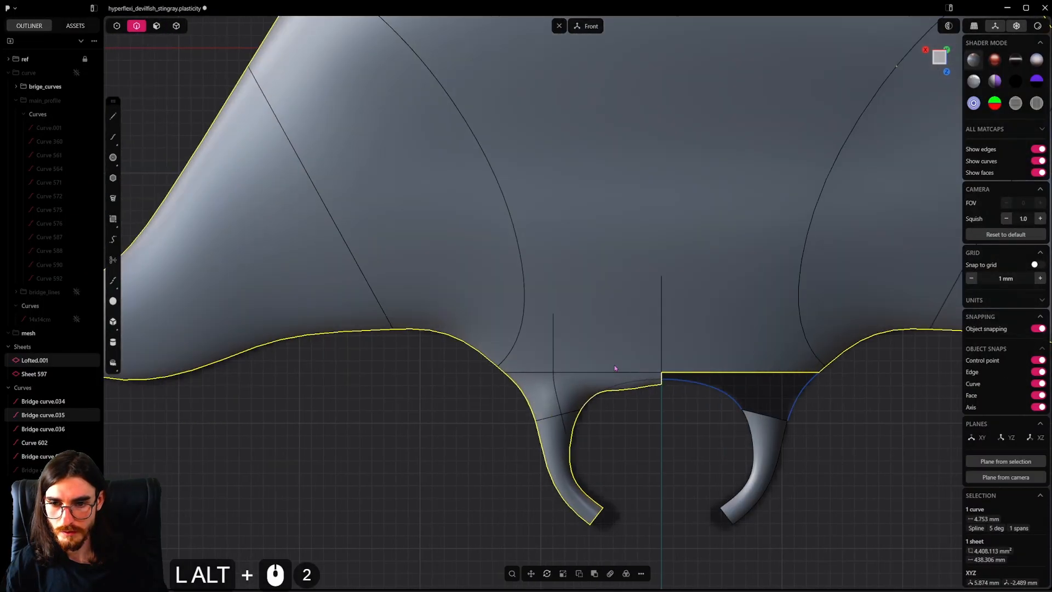
{"action": "left_click", "coordinate": [554, 351]}
{"action": "left_click", "coordinate": [562, 425], "text": "shift"}
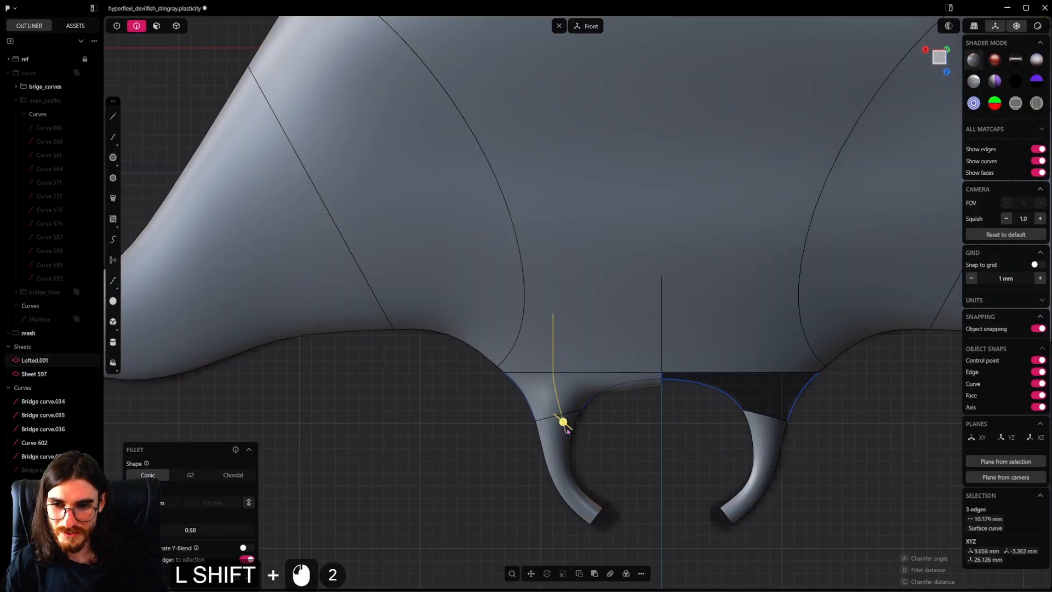
{"action": "scroll", "coordinate": [567, 431], "scroll_direction": "up", "scroll_amount": 5}
{"action": "key", "text": "x"}
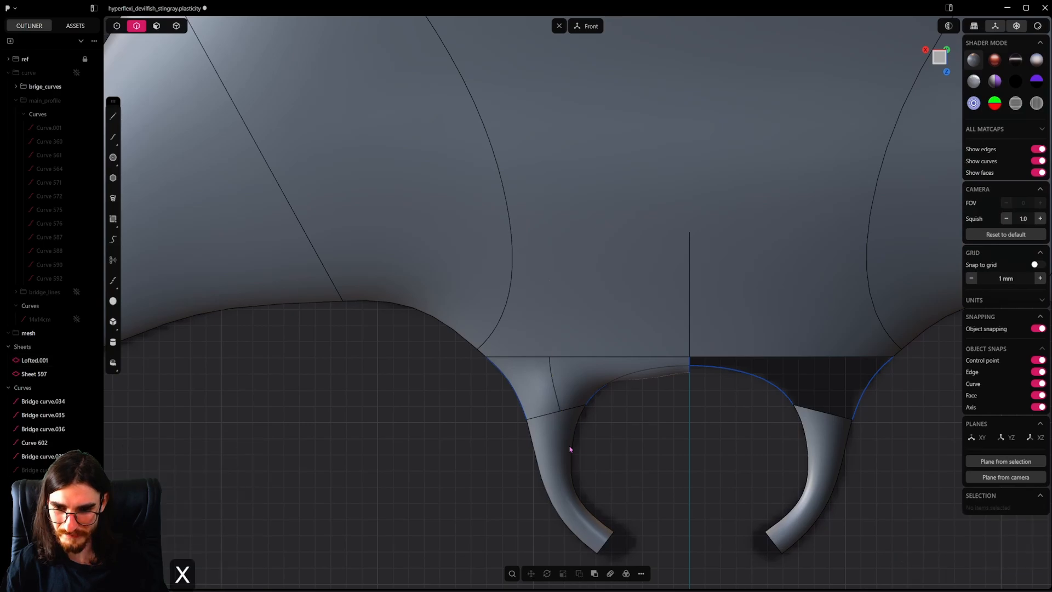
Step: Delete the separate, unconnected horn sheet on the unpatched side of the body
{"action": "scroll", "coordinate": [667, 435], "scroll_direction": "down", "scroll_amount": 5}
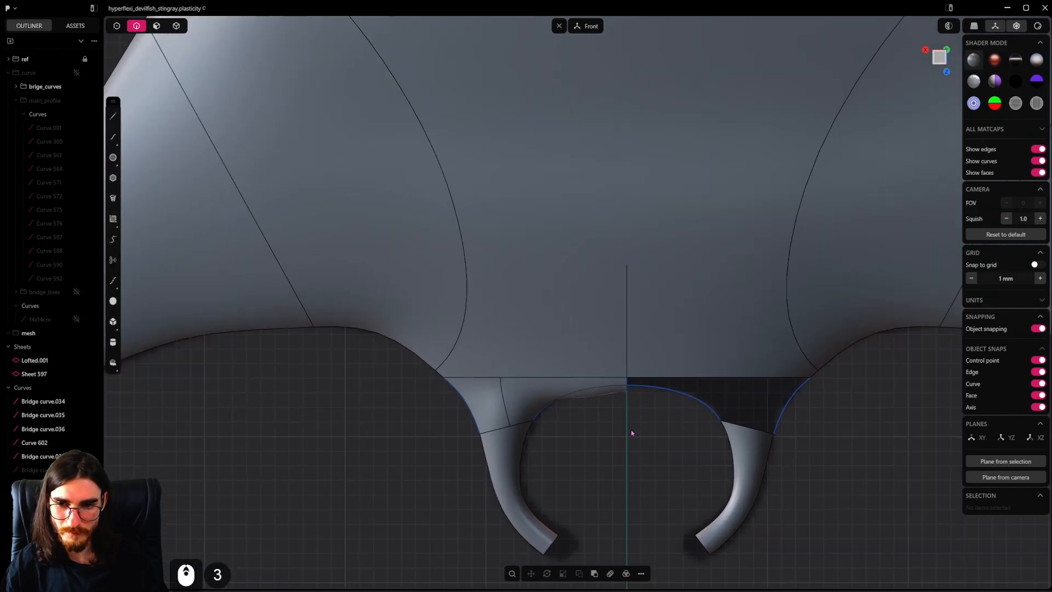
{"action": "double_click", "coordinate": [711, 341]}
{"action": "scroll", "coordinate": [706, 338], "scroll_direction": "down", "scroll_amount": 3}
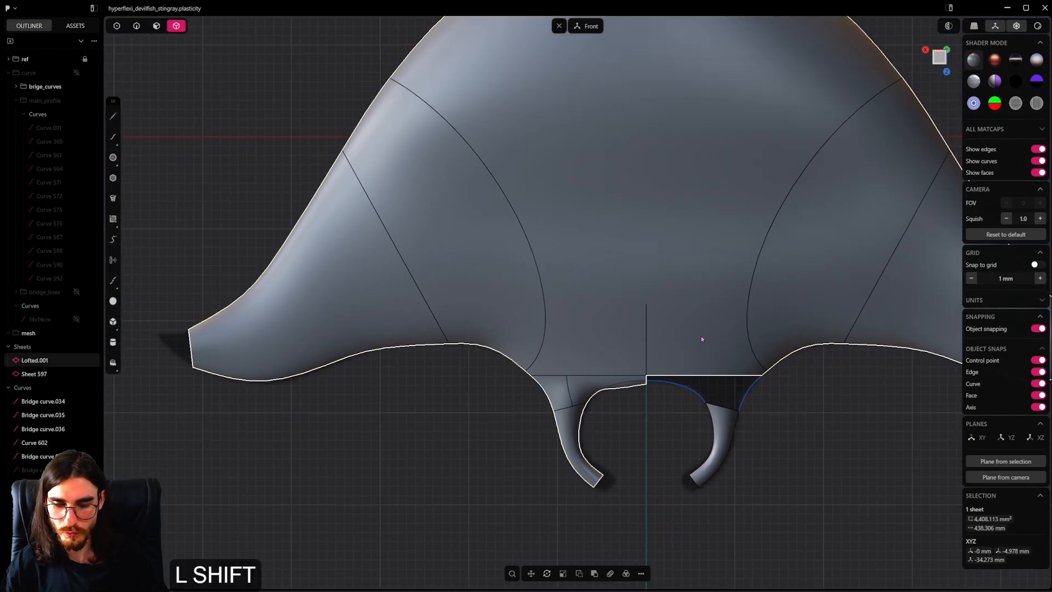
{"action": "scroll", "coordinate": [669, 305], "scroll_direction": "up", "scroll_amount": 5}
{"action": "left_click", "coordinate": [709, 424]}
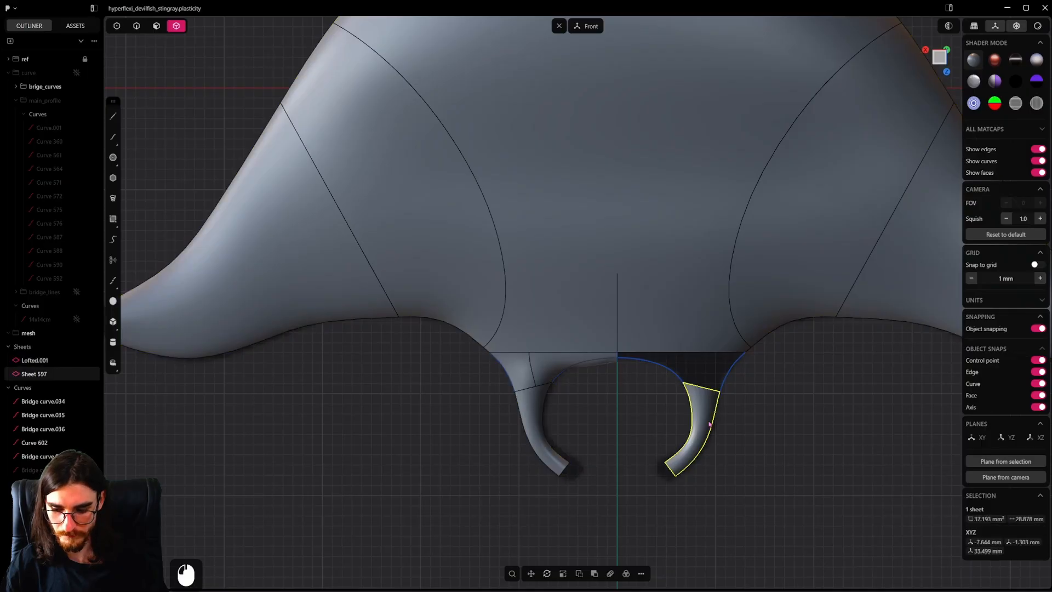
{"action": "key", "text": "x"}
Step: Mirror the body sheet with its patched horn across the centre plane along X, merging both halves into one sheet
{"action": "left_click", "coordinate": [636, 318]}
{"action": "scroll", "coordinate": [636, 318], "scroll_direction": "down", "scroll_amount": 4}
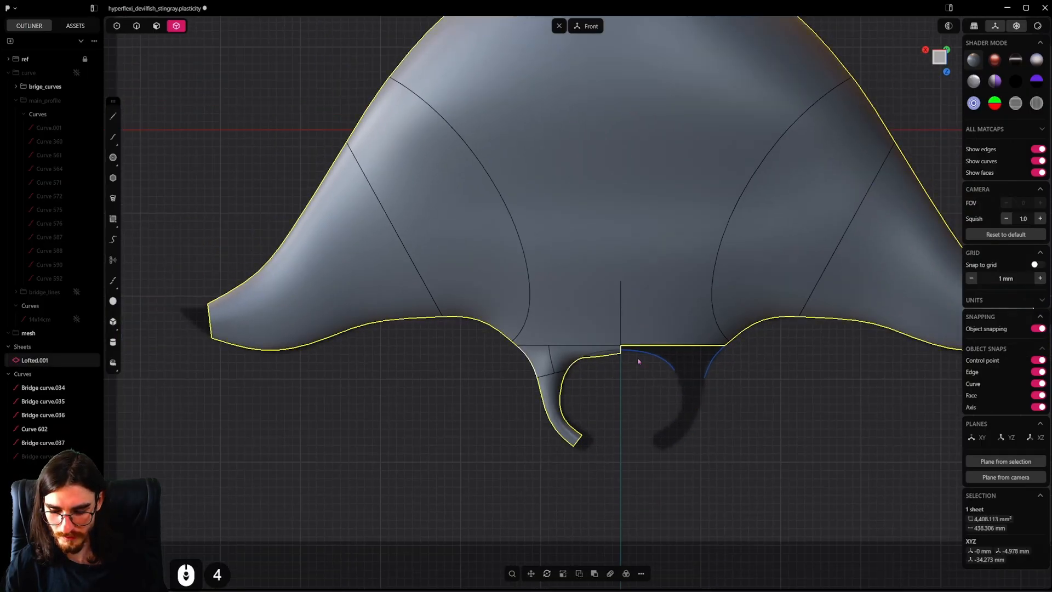
{"action": "key", "text": "alt+x"}
{"action": "scroll", "coordinate": [647, 329], "scroll_direction": "down", "scroll_amount": 3}
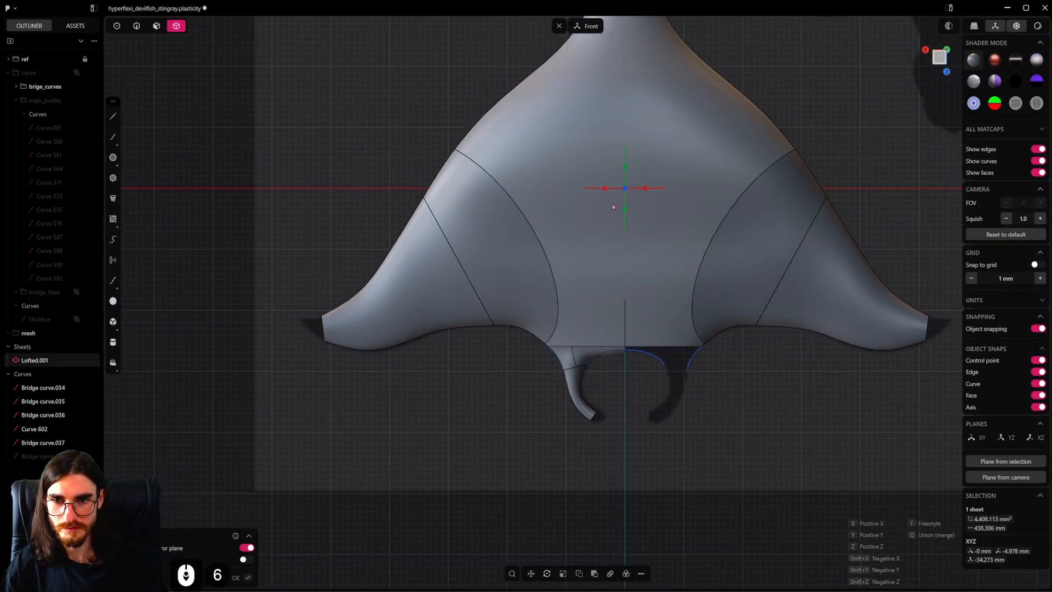
{"action": "key", "text": "q"}
{"action": "left_click", "coordinate": [659, 281]}
{"action": "scroll", "coordinate": [658, 328], "scroll_direction": "down", "scroll_amount": 4}
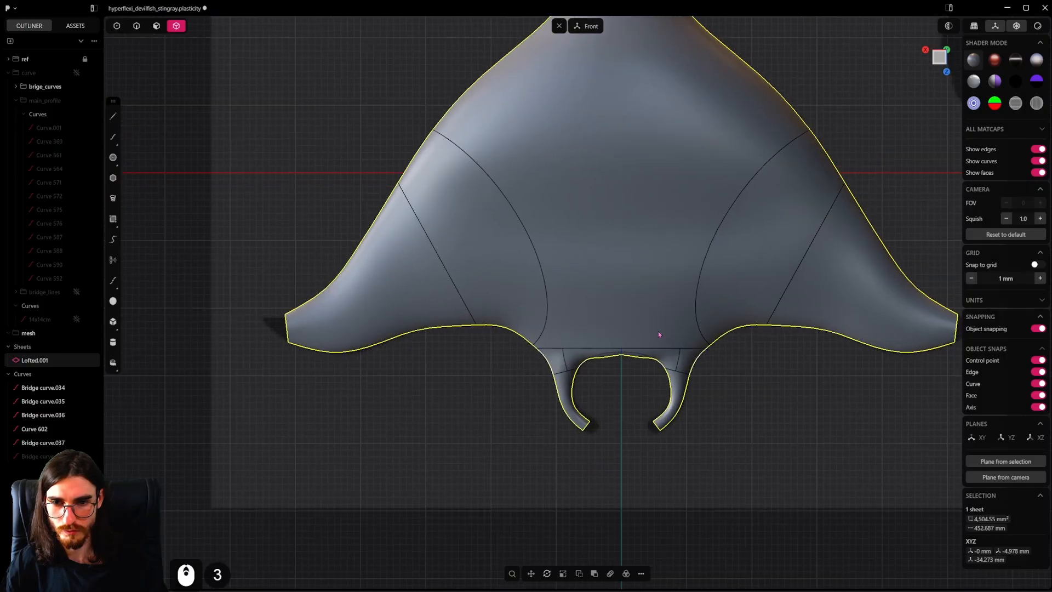
Step: Delete the centre bridge curve lying on the seam between the two horns
{"action": "middle_click_drag", "start_coordinate": [657, 329], "coordinate": [657, 274]}
{"action": "scroll", "coordinate": [657, 275], "scroll_direction": "up", "scroll_amount": 14}
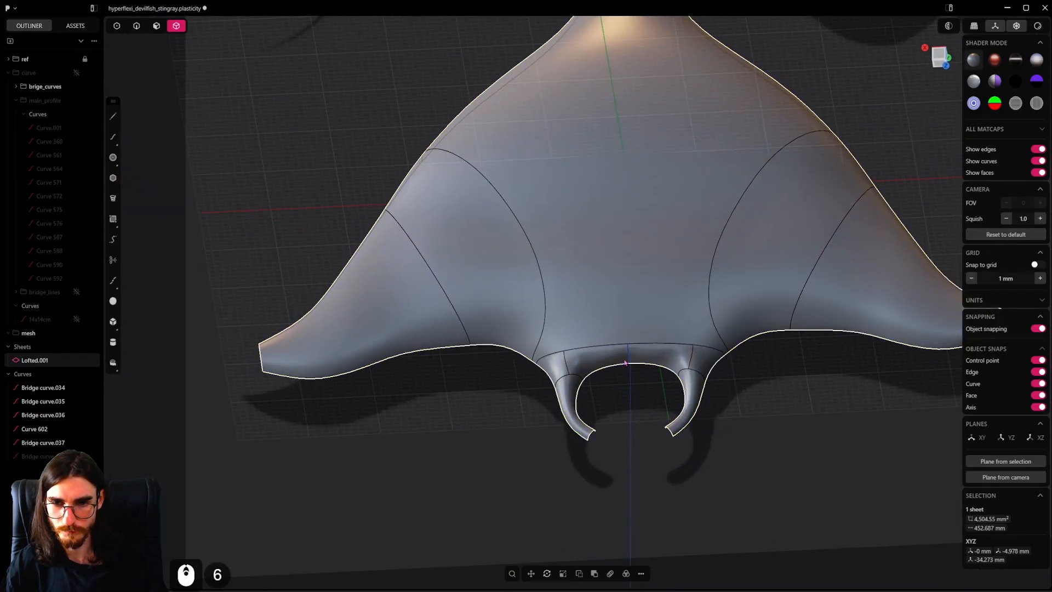
{"action": "key", "text": "2"}
{"action": "scroll", "coordinate": [651, 340], "scroll_direction": "up", "scroll_amount": 4}
{"action": "left_click", "coordinate": [651, 339]}
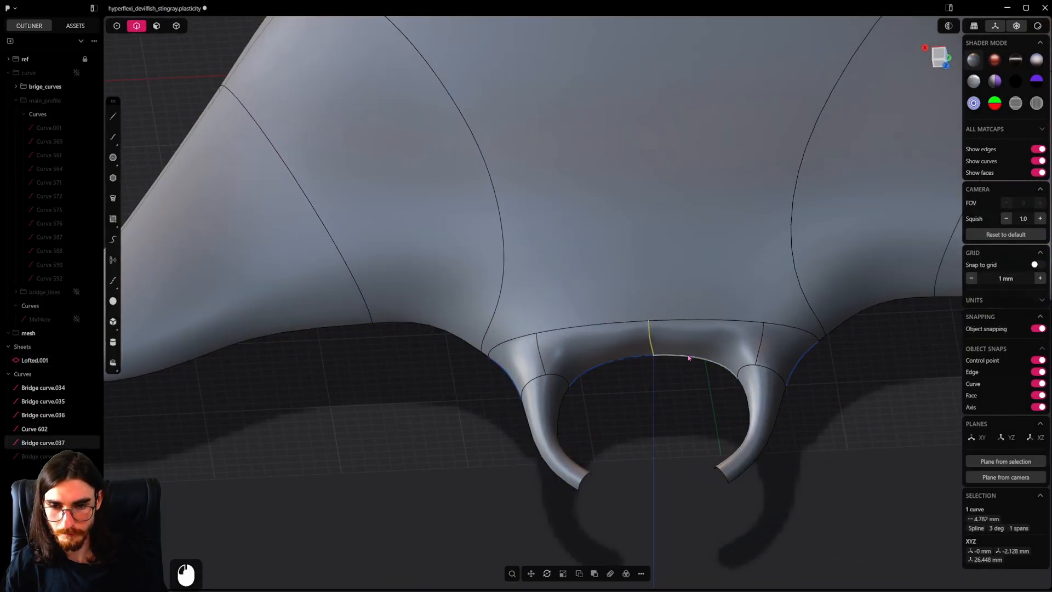
{"action": "scroll", "coordinate": [690, 357], "scroll_direction": "up", "scroll_amount": 4}
{"action": "key", "text": "x"}
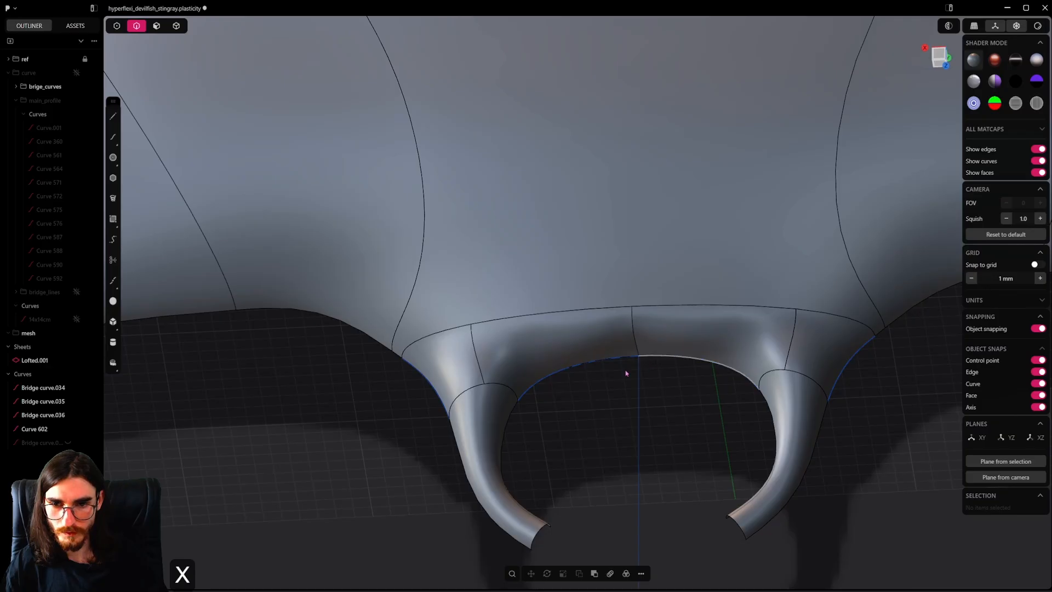
Step: Hide the edge display to inspect the centre seam, and delete Bridge curves 034, 035, 036 and Curve 602
{"action": "key", "text": "grave"}
{"action": "scroll", "coordinate": [641, 351], "scroll_direction": "up", "scroll_amount": 5}
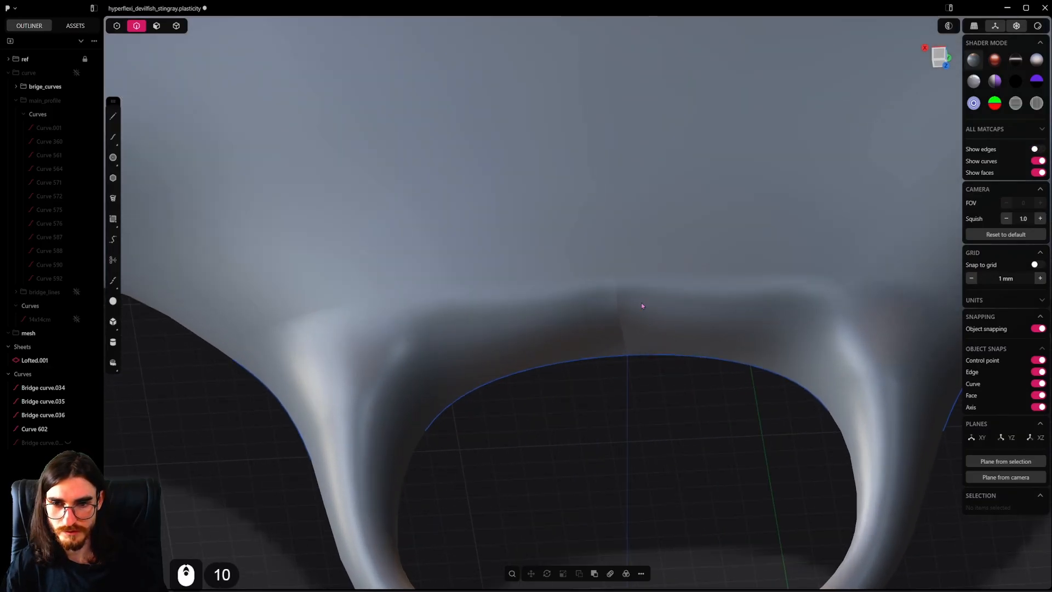
{"action": "middle_click_drag", "start_coordinate": [641, 302], "coordinate": [603, 332]}
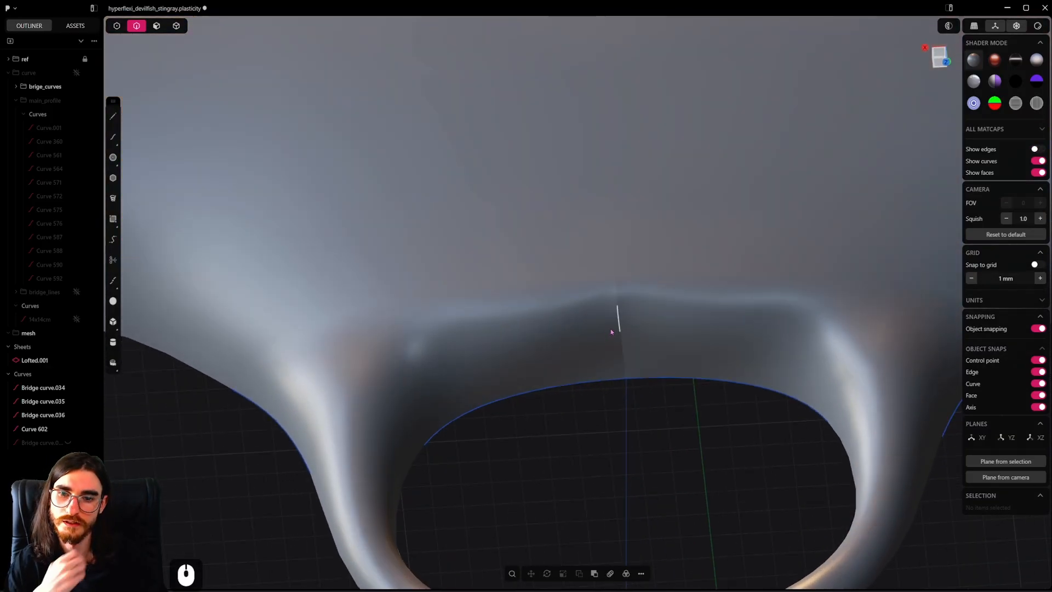
{"action": "left_click", "coordinate": [42, 387]}
{"action": "left_click", "coordinate": [49, 376]}
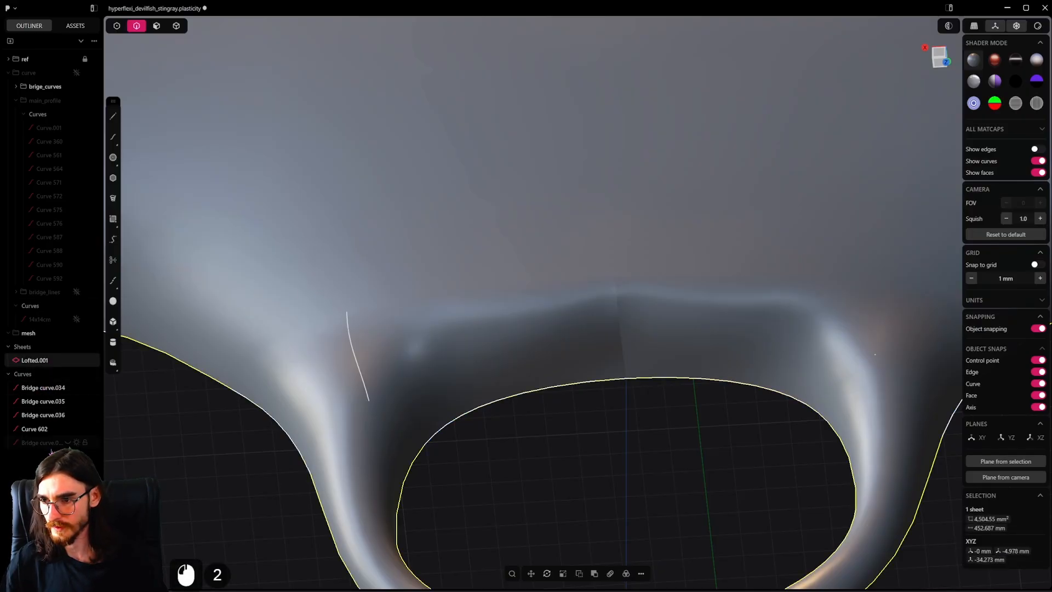
{"action": "left_click", "coordinate": [53, 401], "text": "shift"}
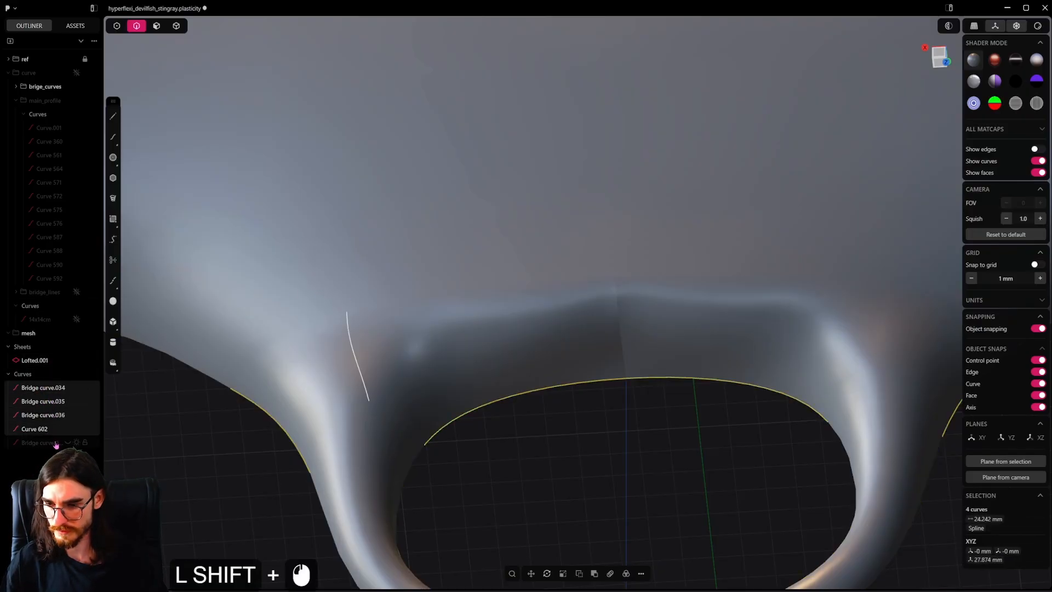
{"action": "key", "text": "Delete"}
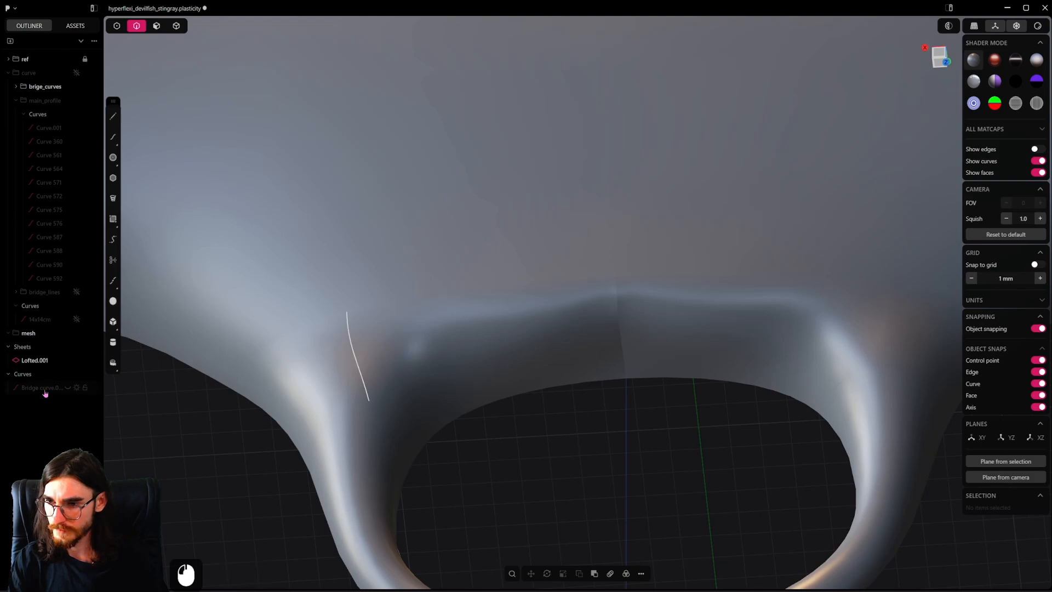
Step: Show the edges again and add one isoparam cut across the front patch, just beside the centre seam
{"action": "scroll", "coordinate": [629, 326], "scroll_direction": "down", "scroll_amount": 6}
{"action": "left_click", "coordinate": [629, 327]}
{"action": "key", "text": "f"}
{"action": "scroll", "coordinate": [632, 328], "scroll_direction": "up", "scroll_amount": 10}
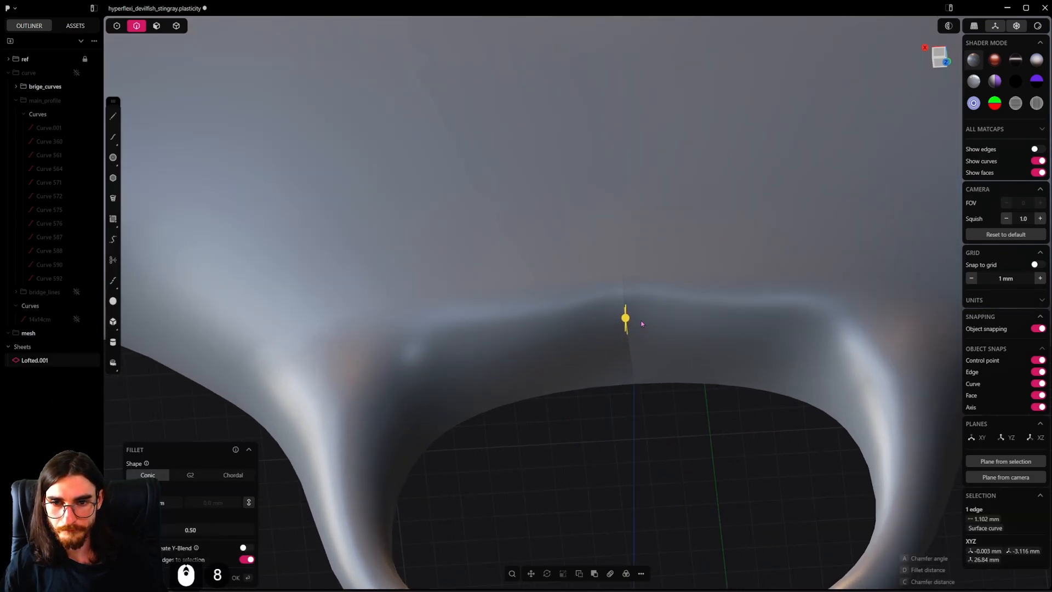
{"action": "key", "text": "ctrl+e"}
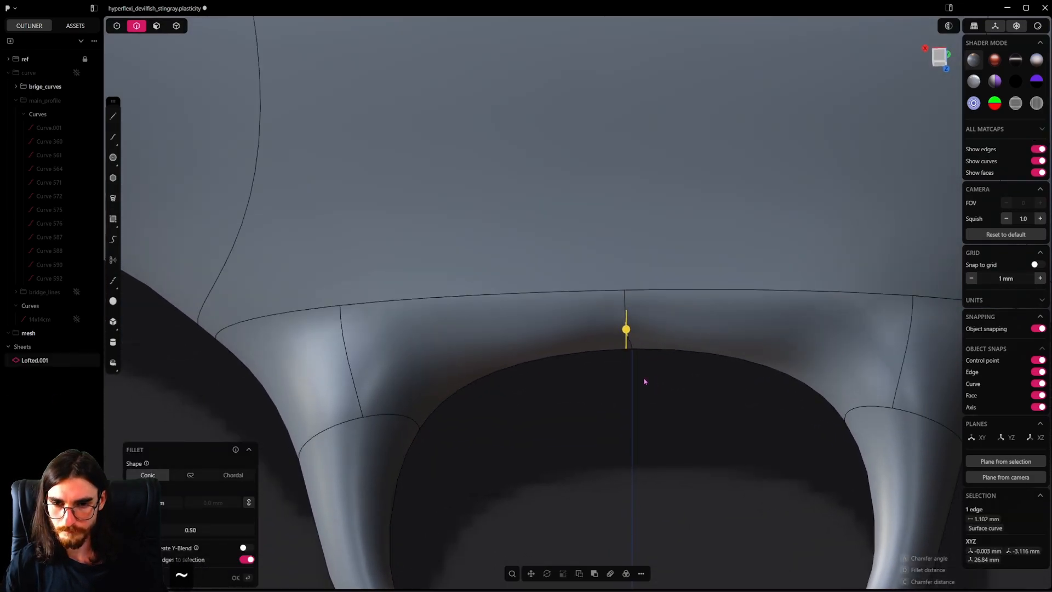
{"action": "scroll", "coordinate": [589, 331], "scroll_direction": "down", "scroll_amount": 4}
{"action": "key", "text": "ctrl+r"}
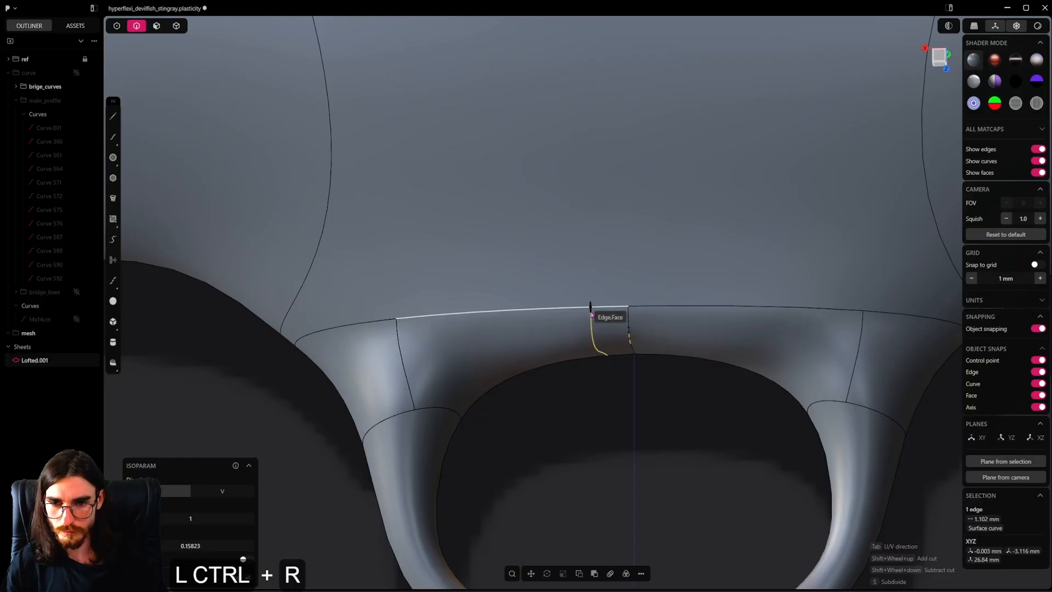
{"action": "left_click", "coordinate": [594, 328]}
{"action": "middle_click_drag", "start_coordinate": [652, 343], "coordinate": [678, 354], "text": "alt"}
{"action": "scroll", "coordinate": [678, 355], "scroll_direction": "down", "scroll_amount": 16}
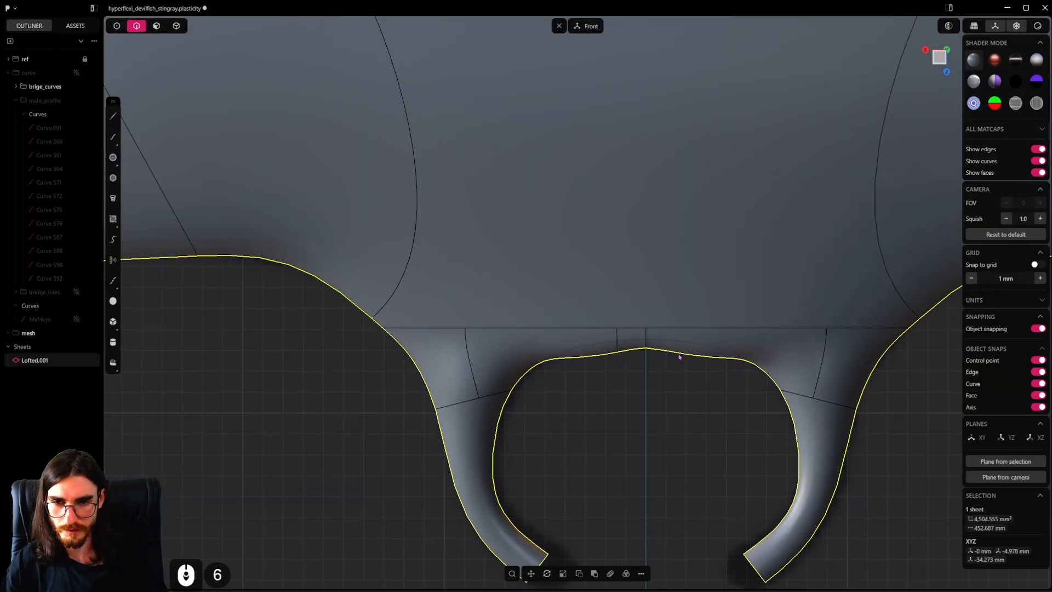
Step: Try to mirror the body sheet across the centre plane without merging the halves
{"action": "left_click", "coordinate": [694, 339]}
{"action": "key", "text": "f"}
{"action": "key", "text": "Escape"}
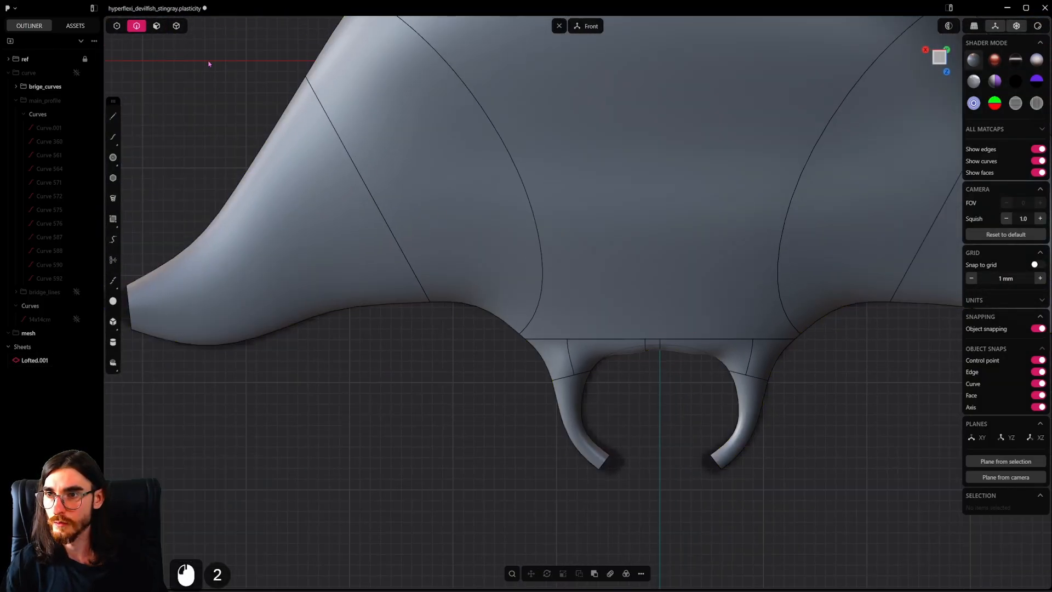
{"action": "key", "text": "4"}
{"action": "left_click", "coordinate": [698, 314]}
{"action": "key", "text": "alt+x"}
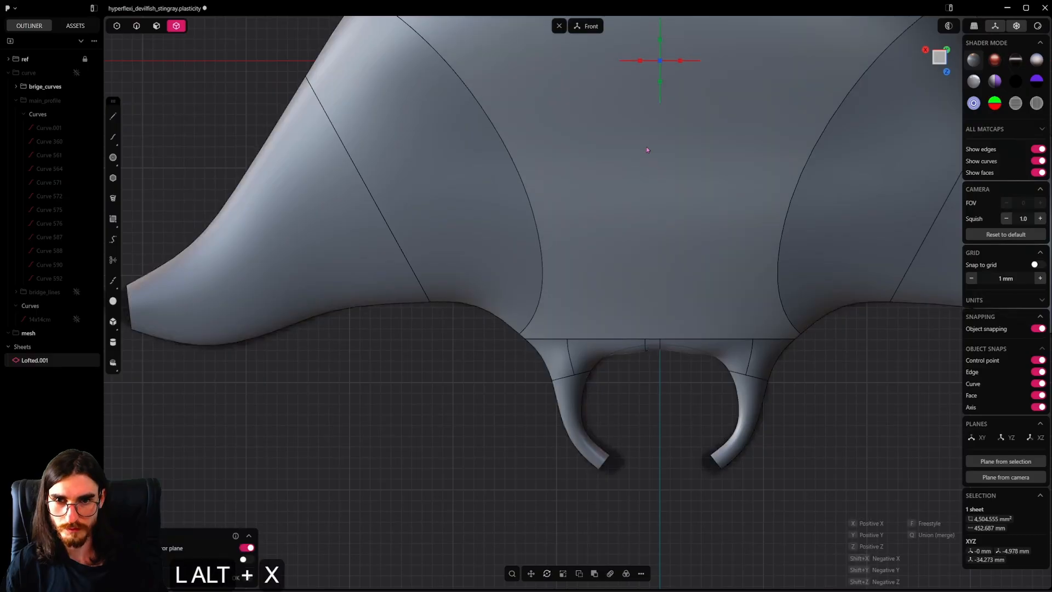
{"action": "left_click", "coordinate": [638, 63]}
{"action": "left_click", "coordinate": [686, 318]}
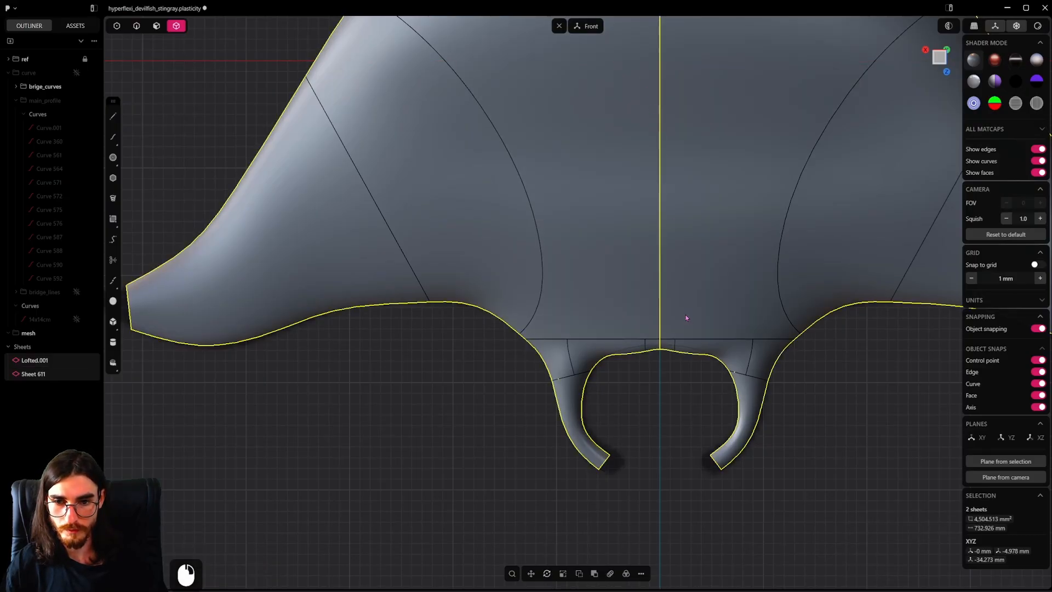
{"action": "scroll", "coordinate": [685, 317], "scroll_direction": "up", "scroll_amount": 10}
{"action": "key", "text": "ctrl+z"}
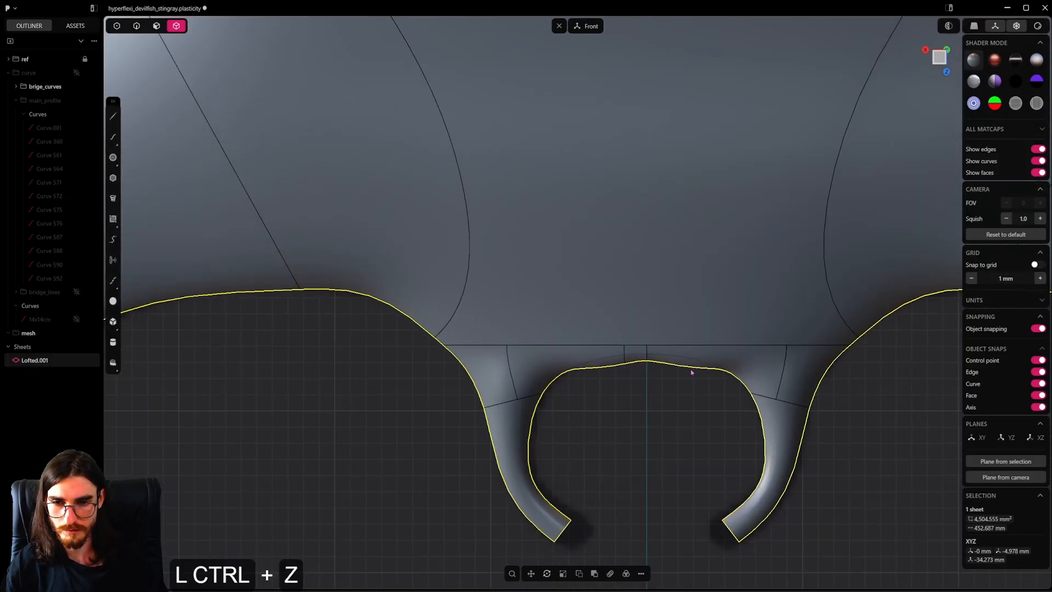
Step: Mirror the body sheet along X with merging enabled so the new isoparam cut is repeated beyond the centre seam
{"action": "key", "text": "alt+x"}
{"action": "left_click", "coordinate": [636, 50]}
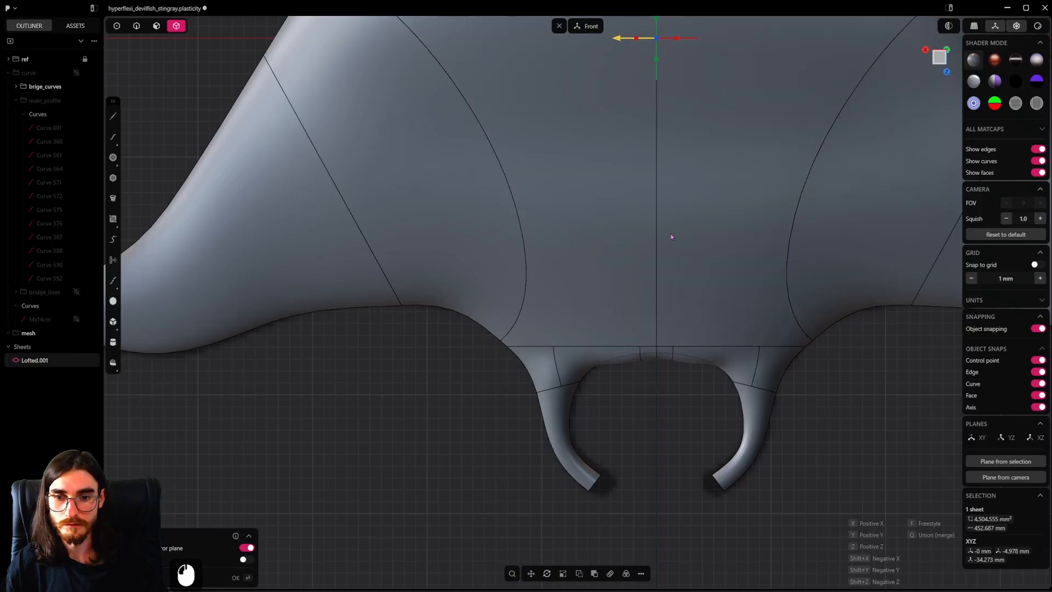
{"action": "key", "text": "q"}
Step: Delete the two small faces on either side of the centre seam, between the isoparam cuts
{"action": "scroll", "coordinate": [633, 367], "scroll_direction": "up", "scroll_amount": 20}
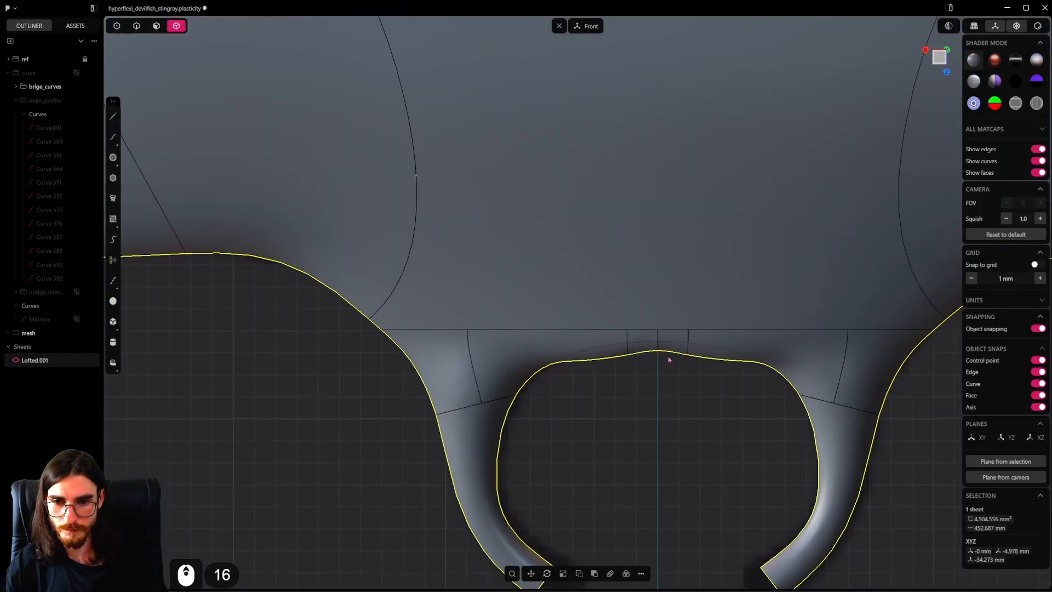
{"action": "left_click", "coordinate": [156, 26]}
{"action": "left_click", "coordinate": [635, 340]}
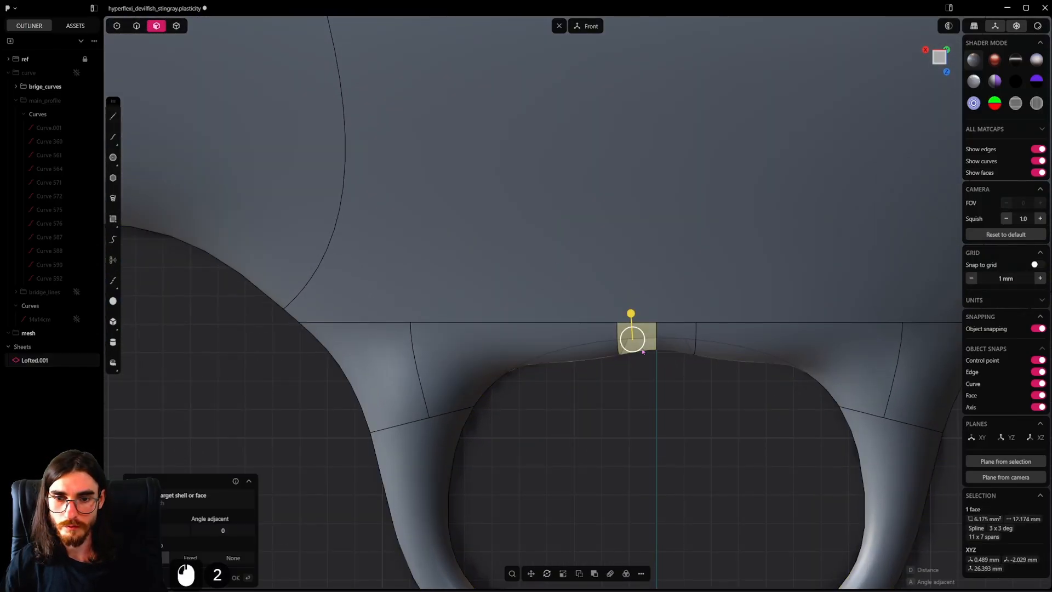
{"action": "left_click", "coordinate": [674, 353], "text": "shift"}
{"action": "key", "text": "shift+x"}
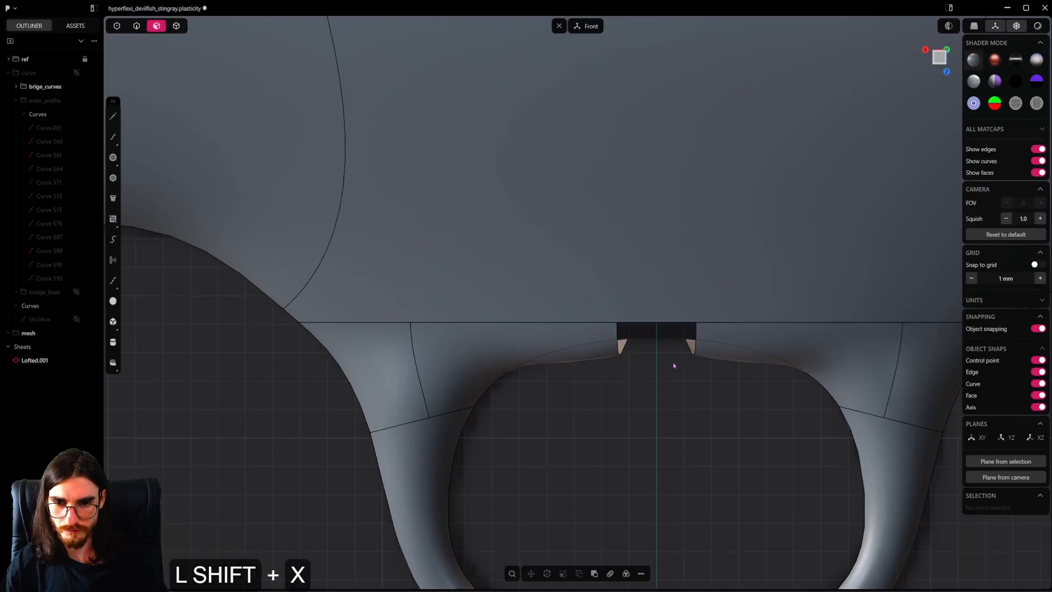
{"action": "scroll", "coordinate": [672, 361], "scroll_direction": "up", "scroll_amount": 7}
{"action": "left_click", "coordinate": [613, 351], "text": "alt"}
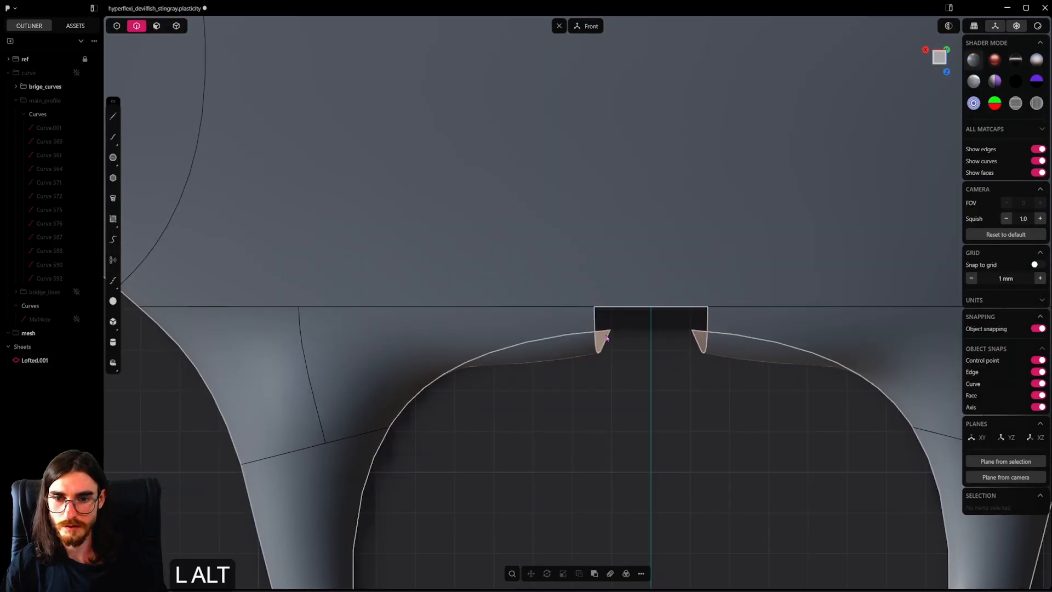
{"action": "left_click", "coordinate": [599, 353]}
{"action": "left_click", "coordinate": [643, 308], "text": "shift"}
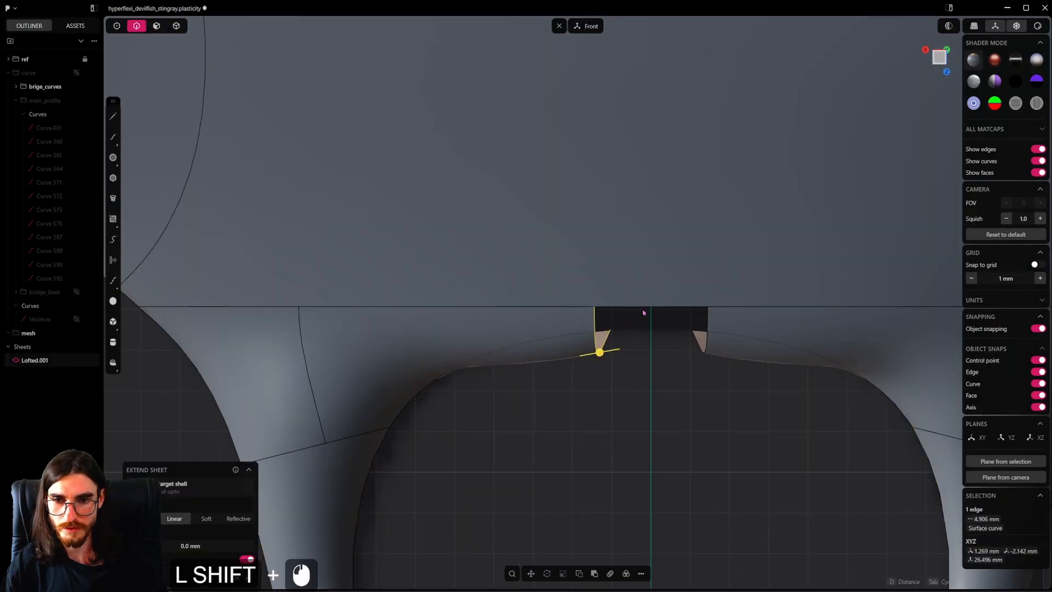
{"action": "left_click", "coordinate": [705, 334], "text": "shift"}
{"action": "left_click", "coordinate": [683, 308], "text": "shift"}
Step: Bridge the two inner rim edges across the central gap between the horns with G2 continuity at both ends
{"action": "middle_click_drag", "start_coordinate": [683, 307], "coordinate": [708, 406]}
{"action": "left_click", "coordinate": [708, 406]}
{"action": "left_click", "coordinate": [614, 414], "text": "shift"}
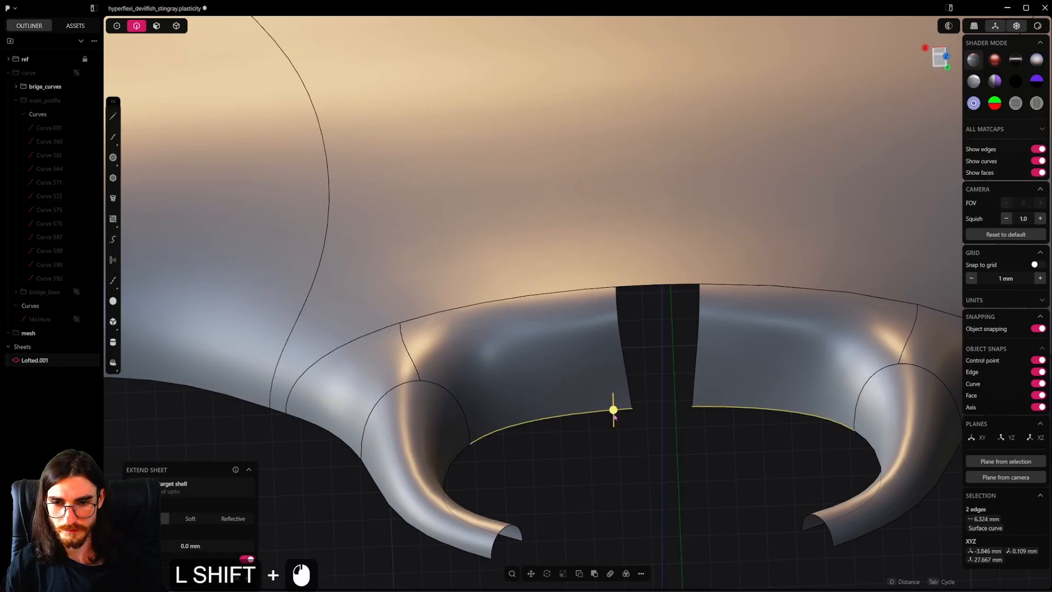
{"action": "key", "text": "shift+b"}
{"action": "middle_click_drag", "start_coordinate": [616, 420], "coordinate": [688, 397], "text": "alt"}
{"action": "scroll", "coordinate": [692, 397], "scroll_direction": "up", "scroll_amount": 13}
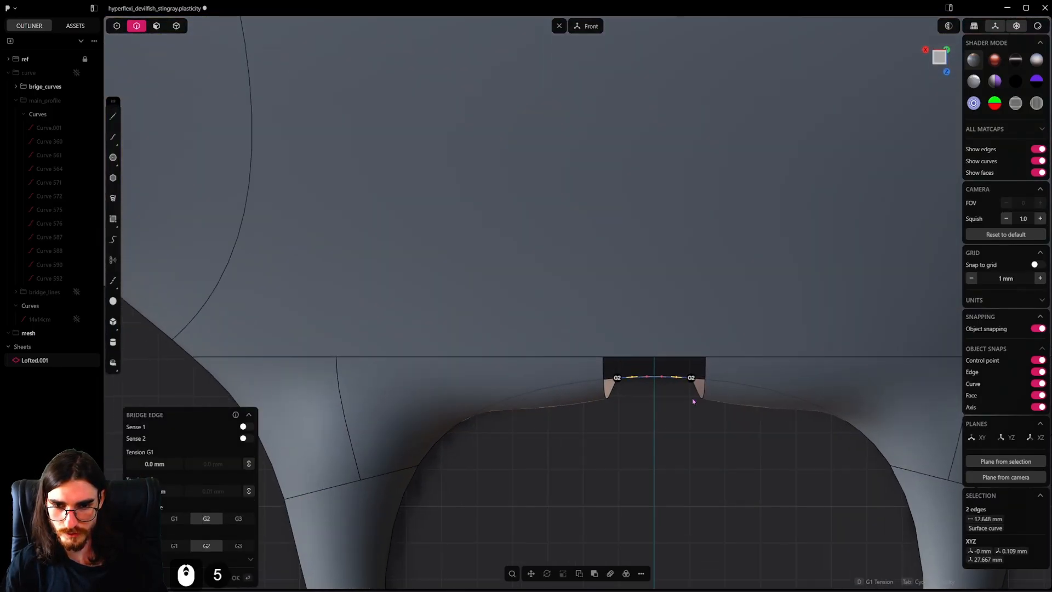
{"action": "left_click", "coordinate": [673, 420]}
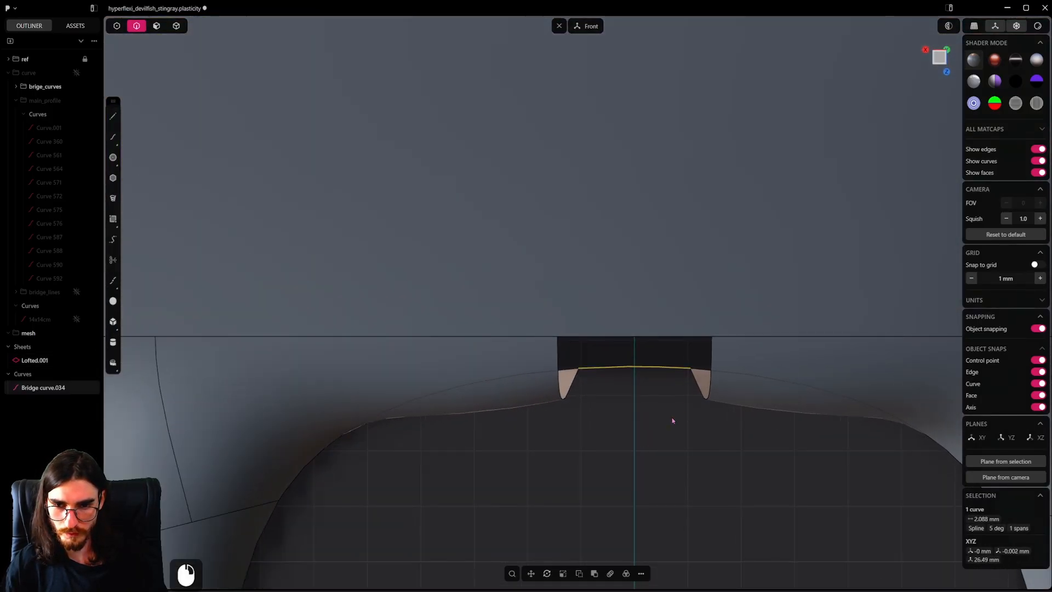
Step: Patch the central gap between the horns using its surrounding sheet edges and the bridge curve, raising the boundary continuity from G0
{"action": "scroll", "coordinate": [671, 418], "scroll_direction": "down", "scroll_amount": 7}
{"action": "scroll", "coordinate": [696, 389], "scroll_direction": "up", "scroll_amount": 4}
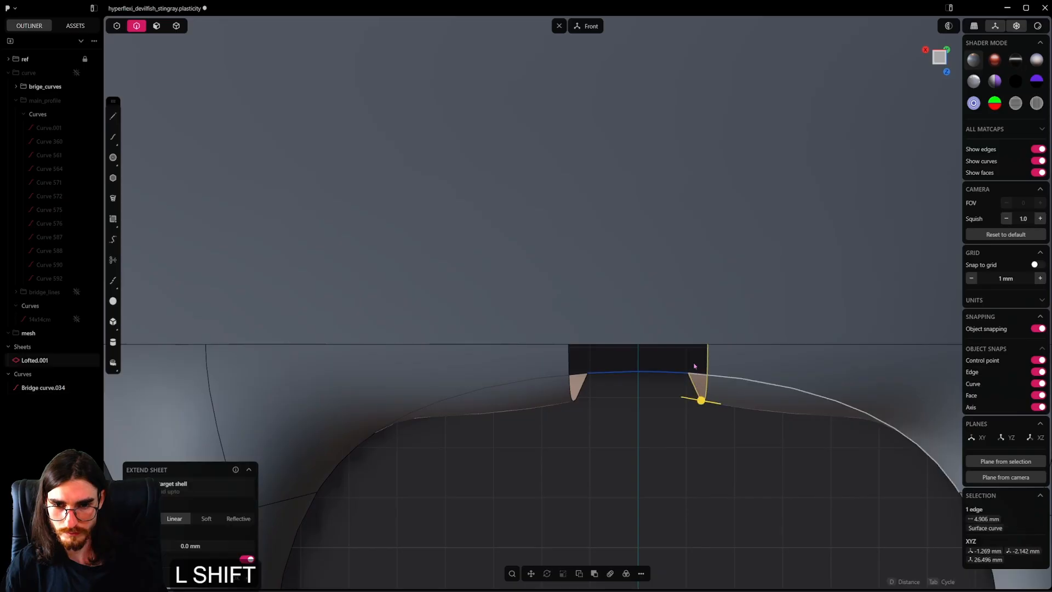
{"action": "left_click", "coordinate": [674, 345], "text": "shift"}
{"action": "left_click", "coordinate": [604, 346], "text": "shift"}
{"action": "left_click", "coordinate": [612, 375], "text": "shift"}
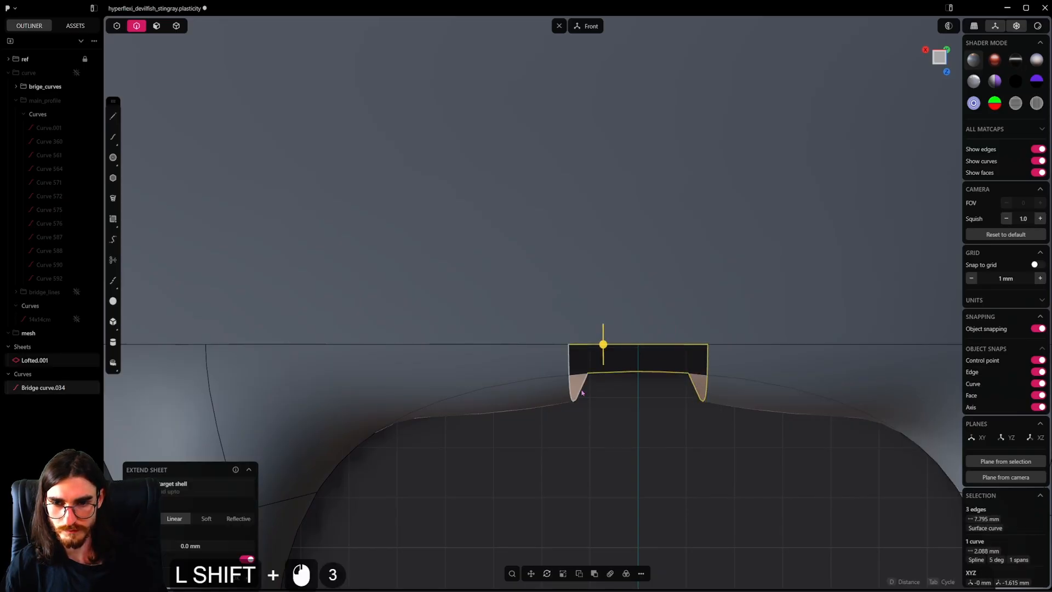
{"action": "key", "text": "shift+j"}
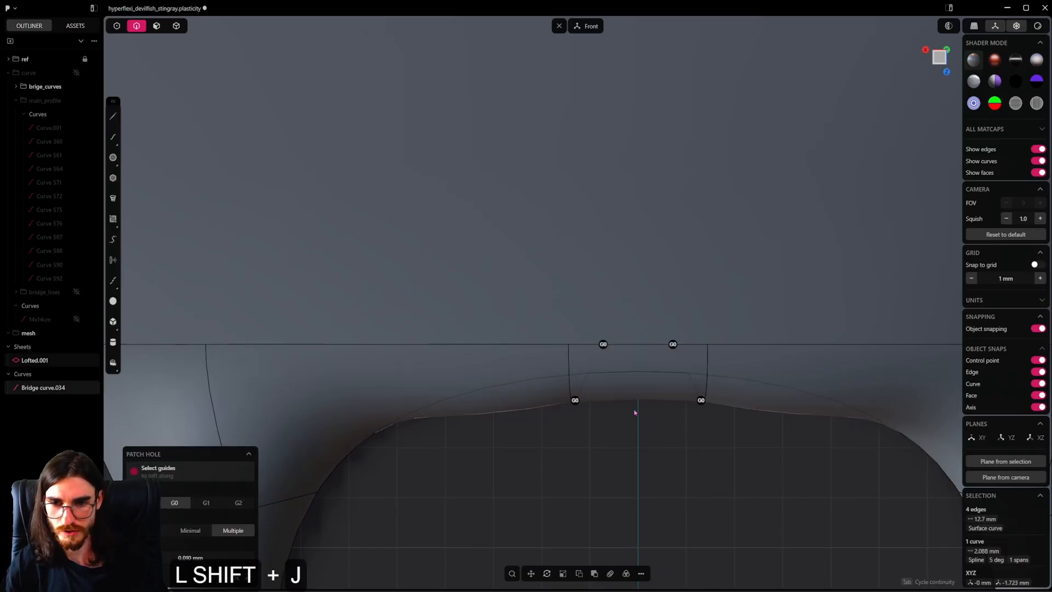
{"action": "key", "text": "Tab"}
{"action": "scroll", "coordinate": [636, 411], "scroll_direction": "down", "scroll_amount": 6}
{"action": "middle_click_drag", "start_coordinate": [663, 388], "coordinate": [597, 416]}
{"action": "middle_click_drag", "start_coordinate": [595, 548], "coordinate": [641, 376], "text": "shift"}
{"action": "right_click", "coordinate": [641, 376]}
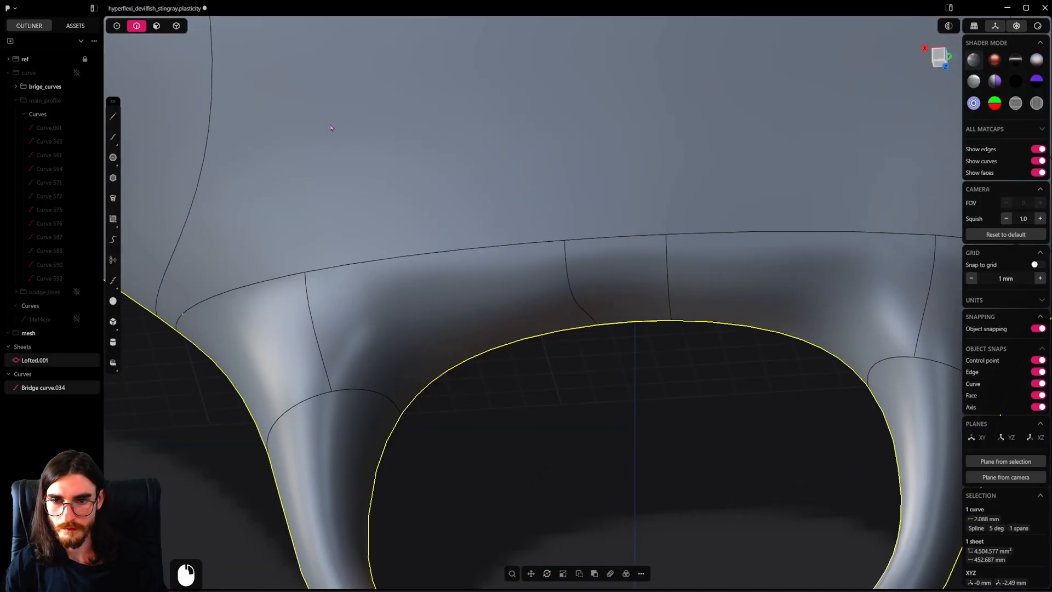
Step: Hide the edge display and examine the shading and rim flow of the patched area between the horns from several angles
{"action": "key", "text": "7"}
{"action": "scroll", "coordinate": [707, 280], "scroll_direction": "down", "scroll_amount": 2}
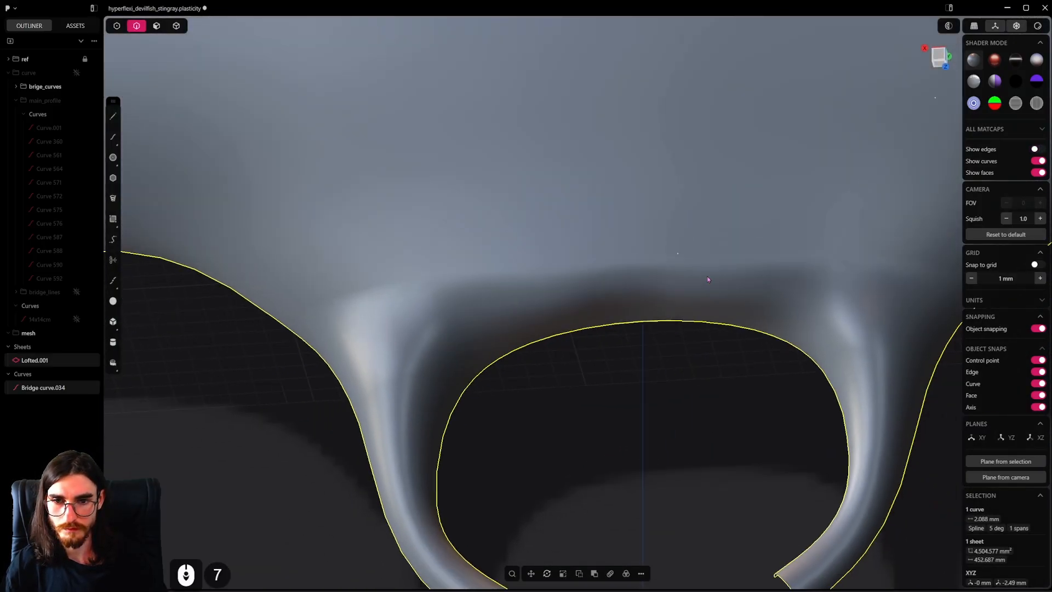
{"action": "scroll", "coordinate": [708, 279], "scroll_direction": "down", "scroll_amount": 7}
{"action": "middle_click_drag", "start_coordinate": [679, 293], "coordinate": [852, 301]}
{"action": "scroll", "coordinate": [726, 340], "scroll_direction": "down", "scroll_amount": 4}
{"action": "middle_click_drag", "start_coordinate": [725, 340], "coordinate": [685, 422], "text": "shift"}
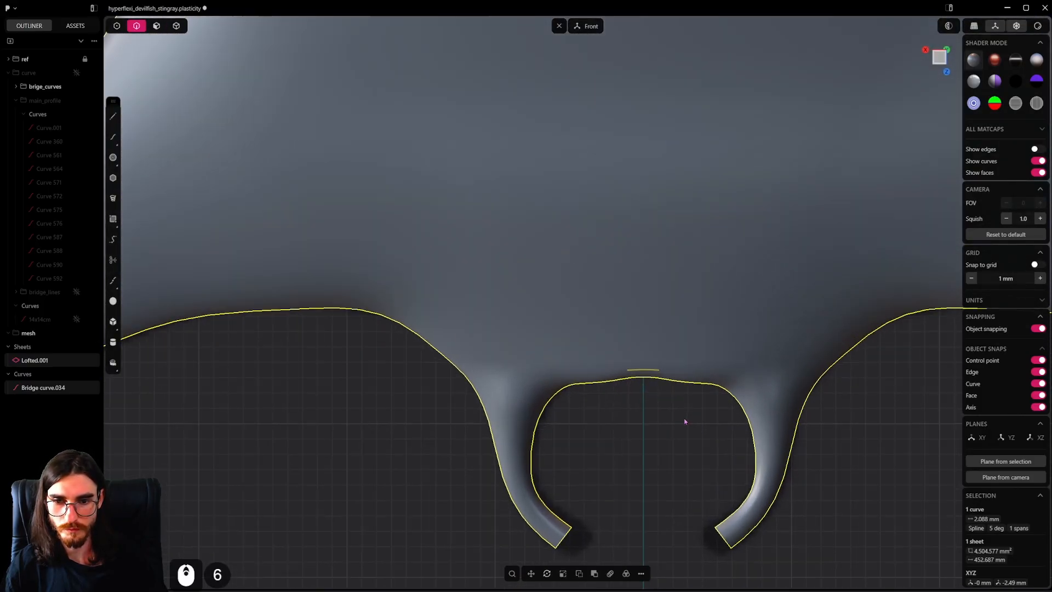
{"action": "scroll", "coordinate": [691, 404], "scroll_direction": "up", "scroll_amount": 10}
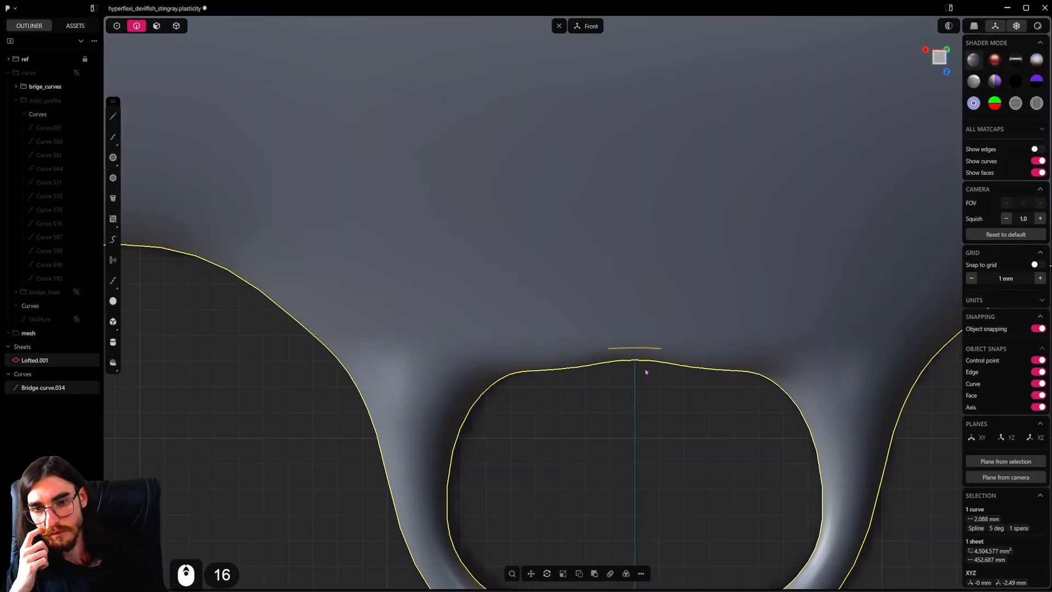
{"action": "scroll", "coordinate": [654, 357], "scroll_direction": "up", "scroll_amount": 12}
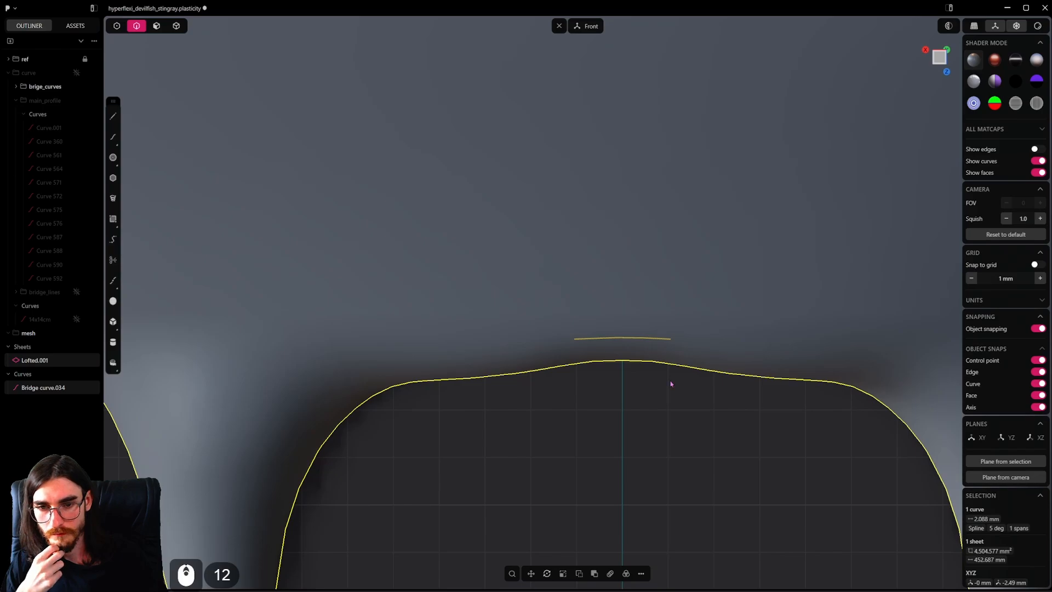
{"action": "left_click", "coordinate": [670, 381]}
{"action": "middle_click_drag", "start_coordinate": [659, 336], "coordinate": [657, 289]}
{"action": "scroll", "coordinate": [630, 326], "scroll_direction": "up", "scroll_amount": 8}
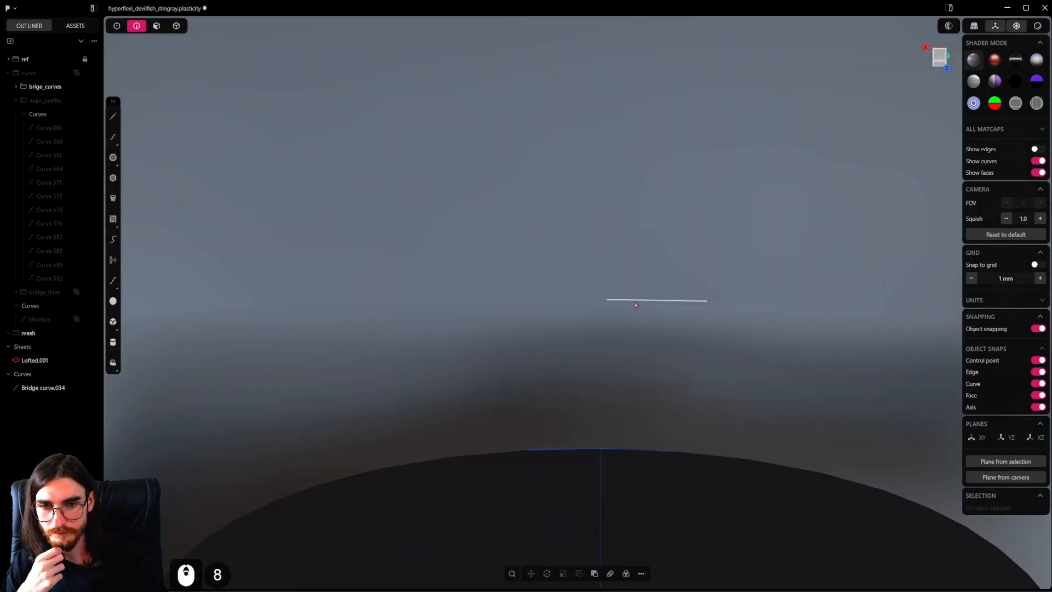
{"action": "scroll", "coordinate": [636, 308], "scroll_direction": "down", "scroll_amount": 13}
{"action": "middle_click_drag", "start_coordinate": [624, 360], "coordinate": [580, 464]}
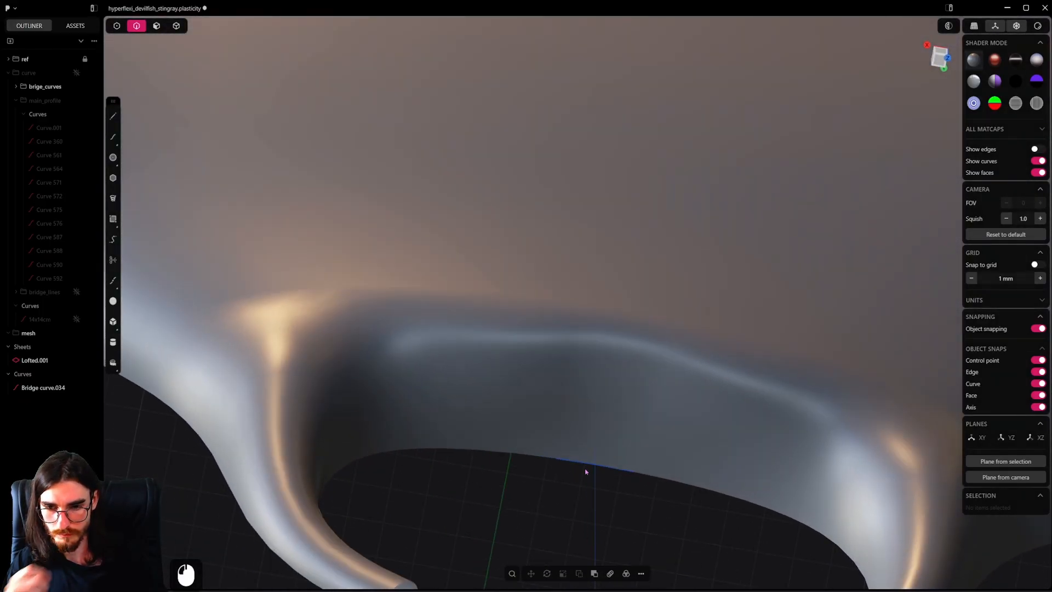
Step: Delete the leftover bridge curve on the inner rim between the horns and turn the edge display back on
{"action": "left_click", "coordinate": [585, 463]}
{"action": "key", "text": "x"}
{"action": "scroll", "coordinate": [606, 438], "scroll_direction": "down", "scroll_amount": 3}
{"action": "middle_click_drag", "start_coordinate": [606, 399], "coordinate": [581, 467], "text": "alt"}
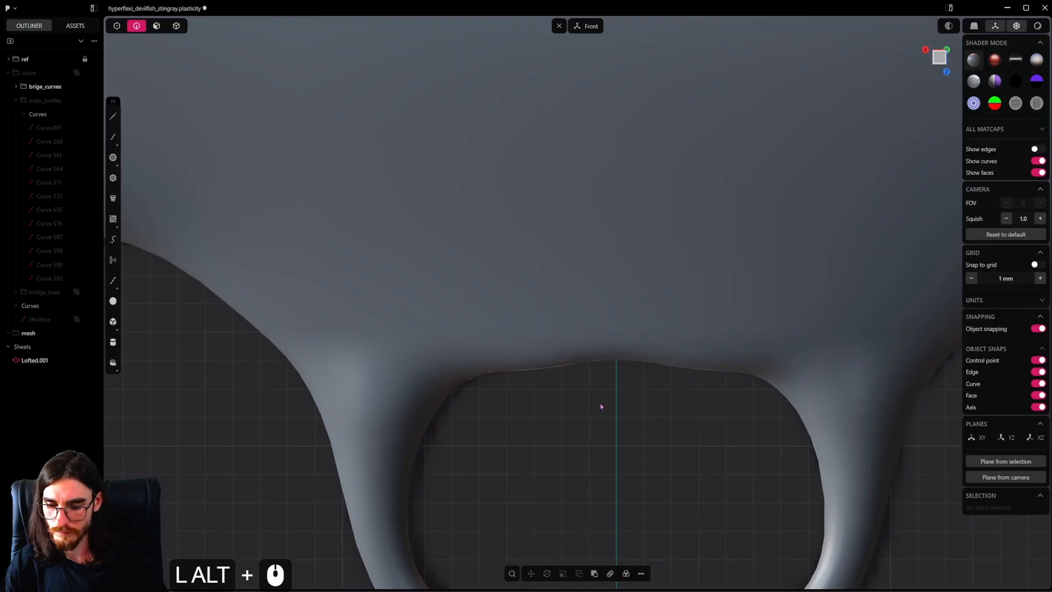
{"action": "key", "text": "grave"}
{"action": "left_click", "coordinate": [628, 334]}
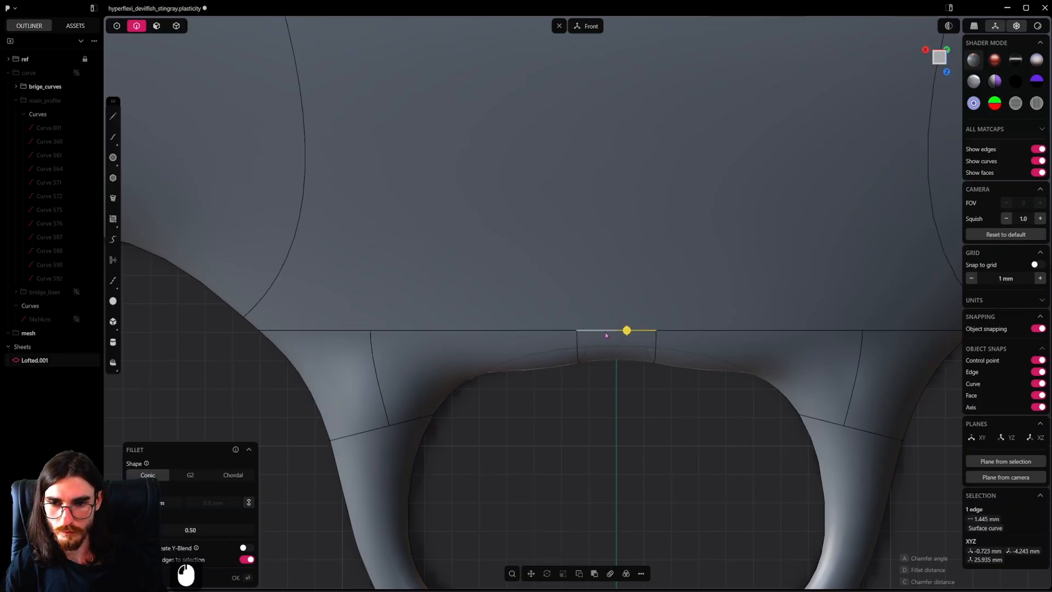
{"action": "left_click", "coordinate": [603, 329]}
{"action": "left_click", "coordinate": [618, 425]}
Step: Run Find Boundary Edges on the whole body sheet to check for gaps around the patched centre
{"action": "left_click", "coordinate": [175, 26]}
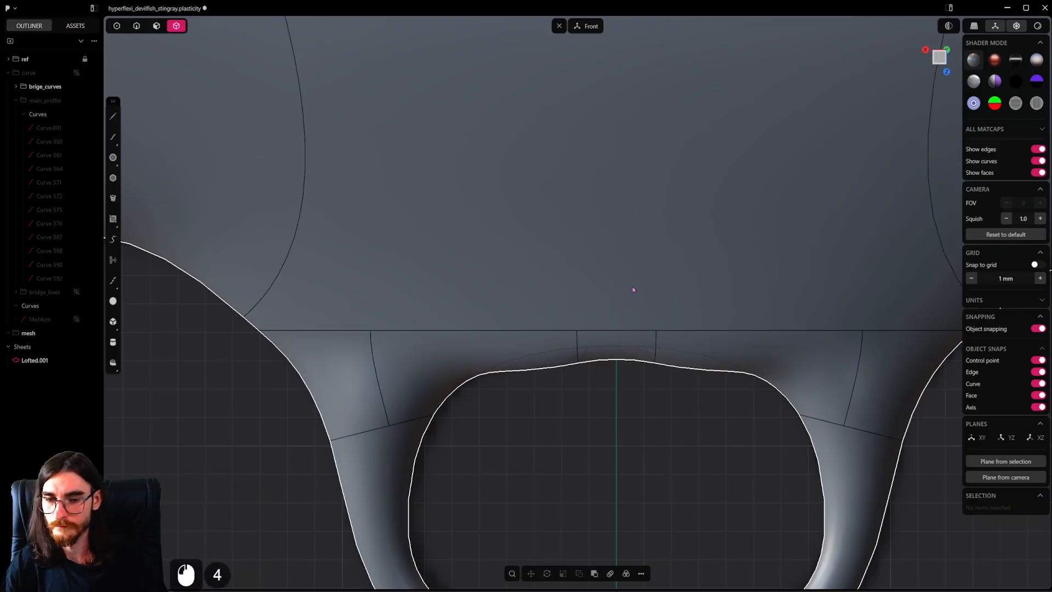
{"action": "left_click", "coordinate": [635, 293]}
{"action": "key", "text": "f"}
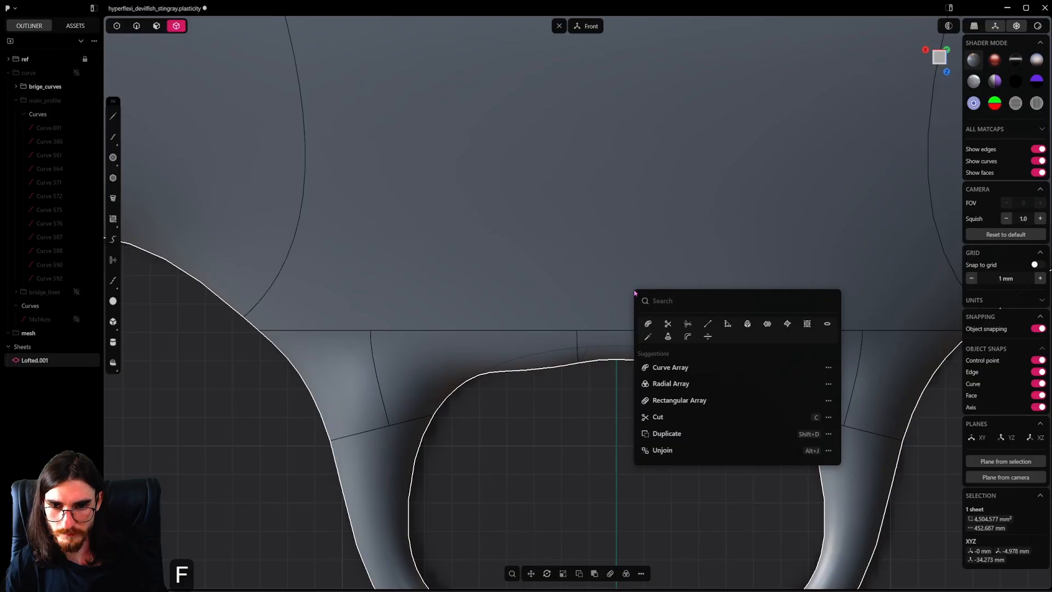
{"action": "type", "text": "ed"}
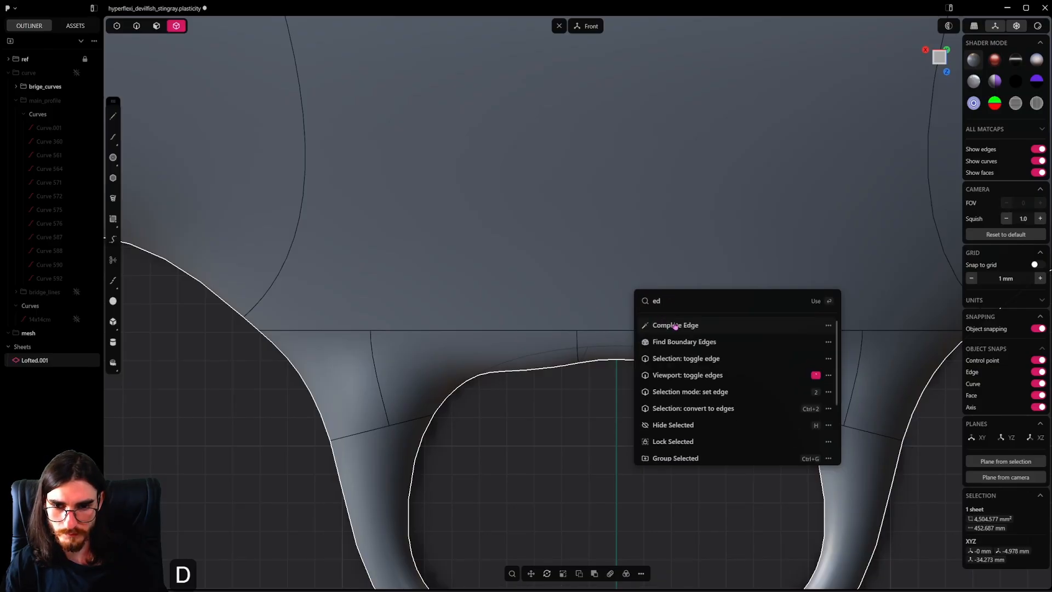
{"action": "left_click", "coordinate": [737, 341]}
{"action": "scroll", "coordinate": [696, 341], "scroll_direction": "down", "scroll_amount": 17}
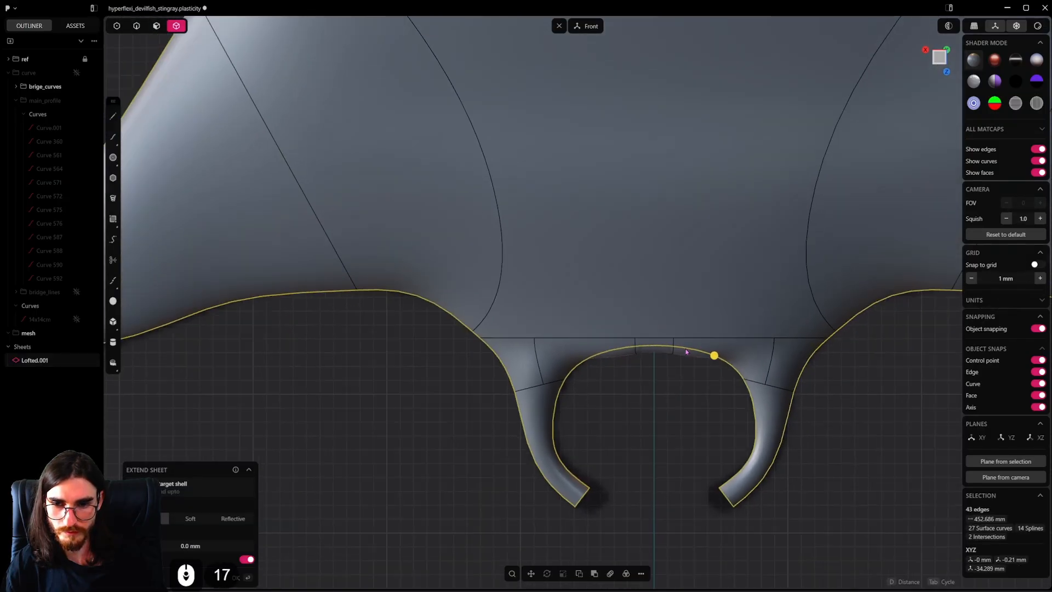
{"action": "left_click", "coordinate": [667, 474]}
Step: Save the stingray project file
{"action": "key", "text": "ctrl+s"}
{"action": "key", "text": "ctrl+s"}
{"action": "key", "text": "ctrl+s"}
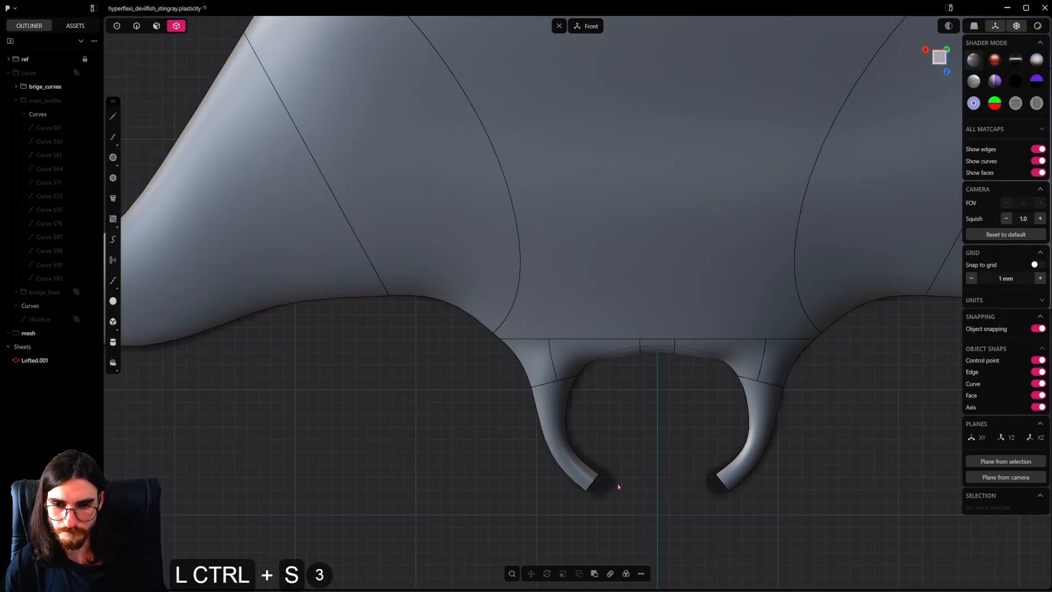
Step: Examine the open end edges of both wing tips against the reference silhouette
{"action": "scroll", "coordinate": [603, 471], "scroll_direction": "up", "scroll_amount": 8}
{"action": "scroll", "coordinate": [594, 497], "scroll_direction": "up", "scroll_amount": 4}
{"action": "scroll", "coordinate": [585, 446], "scroll_direction": "down", "scroll_amount": 8}
{"action": "left_click", "coordinate": [660, 259]}
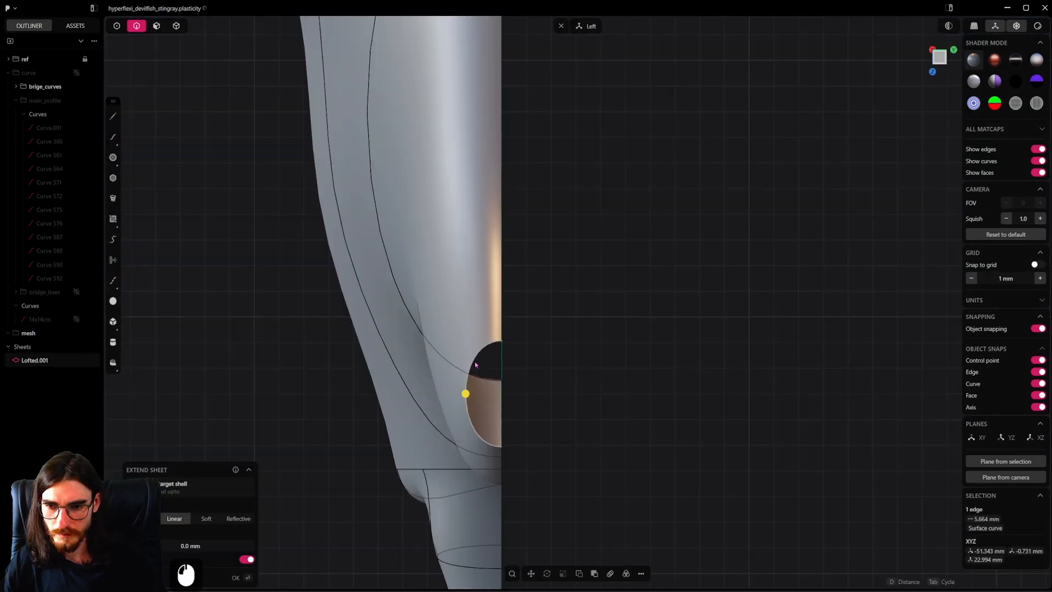
{"action": "scroll", "coordinate": [566, 366], "scroll_direction": "down", "scroll_amount": 6}
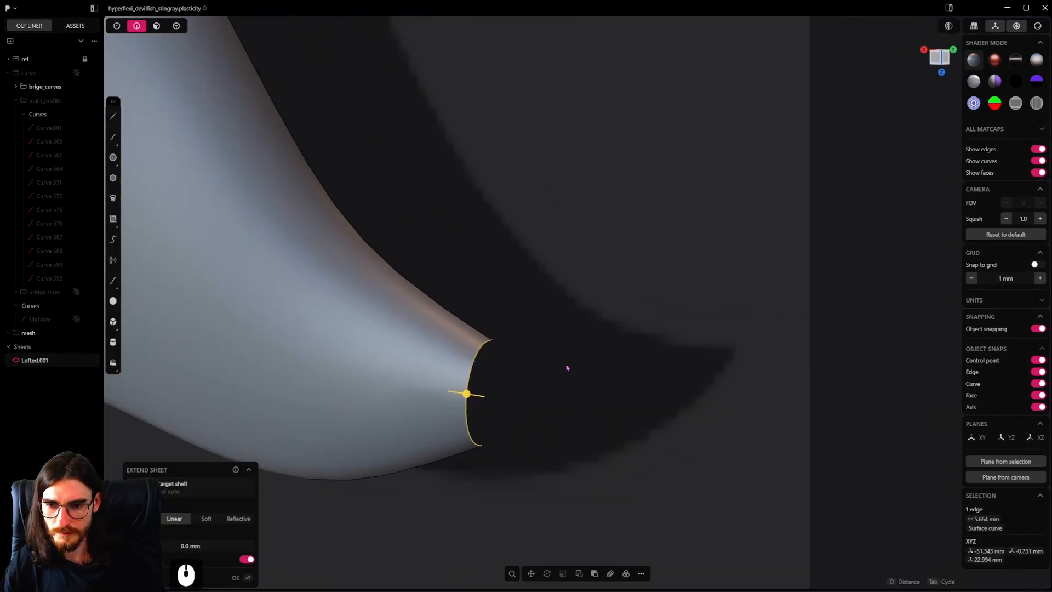
{"action": "middle_click_drag", "start_coordinate": [566, 366], "coordinate": [693, 362]}
{"action": "scroll", "coordinate": [612, 386], "scroll_direction": "down", "scroll_amount": 15}
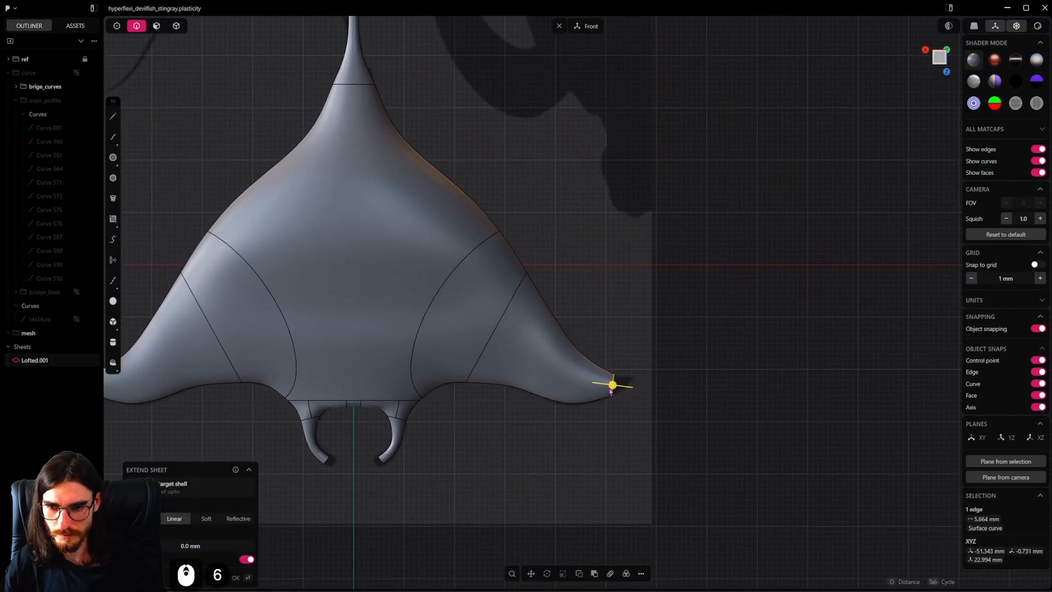
{"action": "middle_click_drag", "start_coordinate": [609, 390], "coordinate": [426, 389], "text": "shift"}
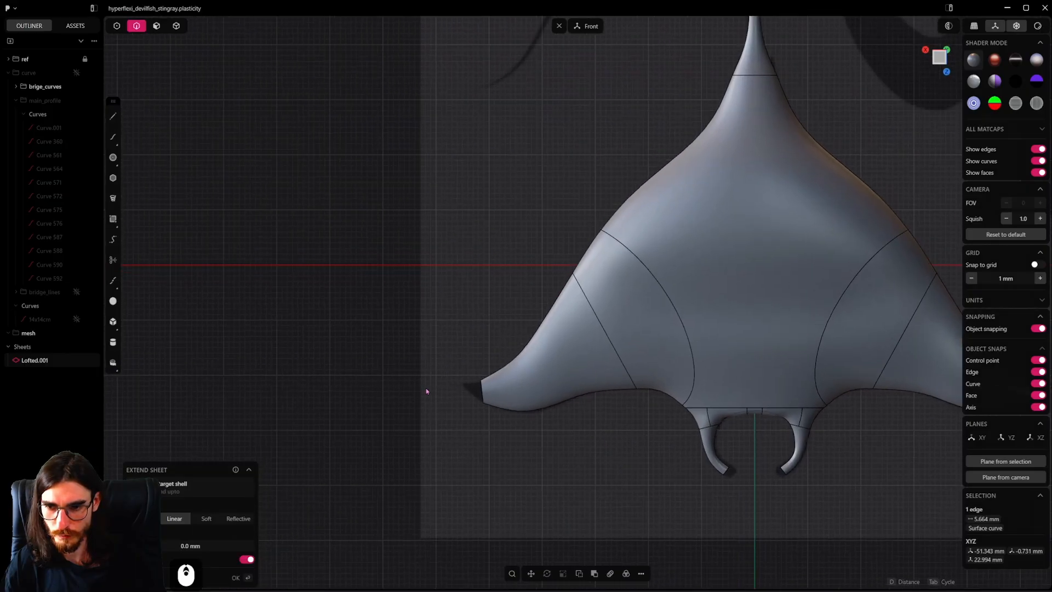
{"action": "scroll", "coordinate": [493, 397], "scroll_direction": "up", "scroll_amount": 10}
{"action": "scroll", "coordinate": [505, 403], "scroll_direction": "up", "scroll_amount": 9}
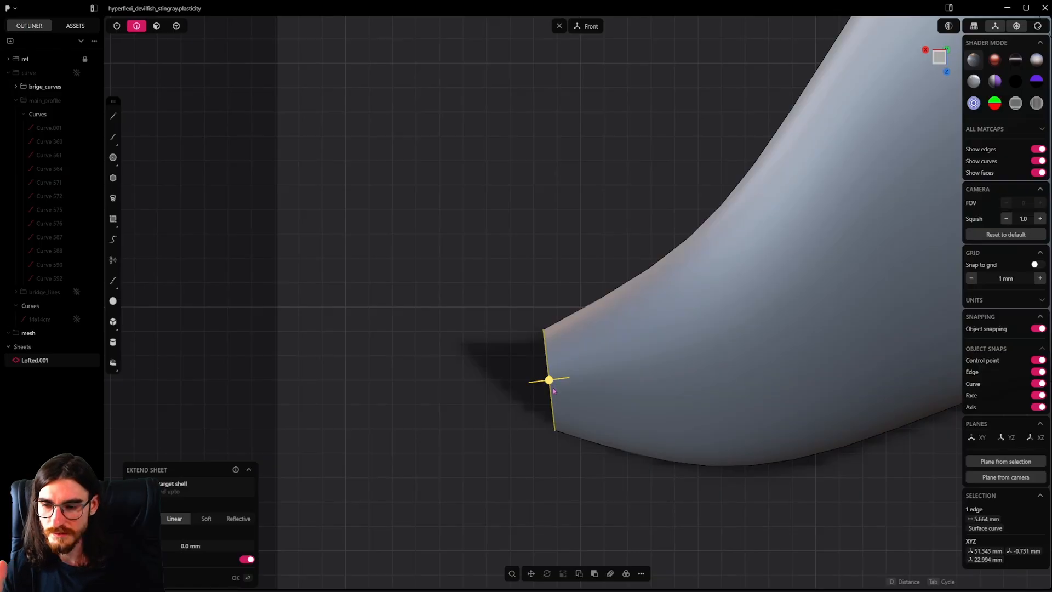
Step: Show the hidden curve group so the open wing tip can be compared with its profile outline and section curves
{"action": "left_click", "coordinate": [77, 73]}
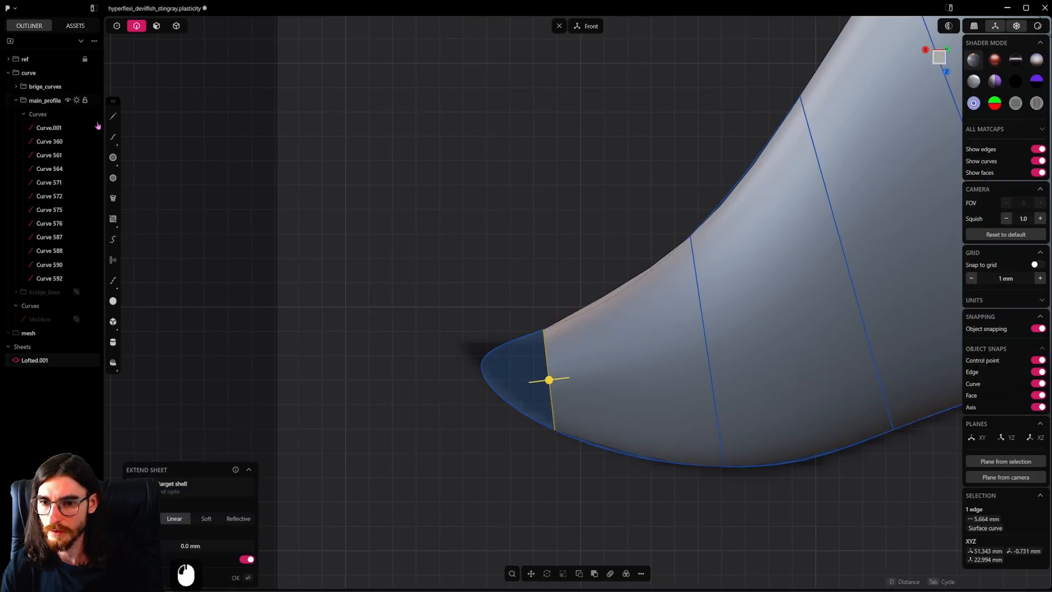
{"action": "scroll", "coordinate": [506, 391], "scroll_direction": "up", "scroll_amount": 4}
{"action": "scroll", "coordinate": [633, 378], "scroll_direction": "up", "scroll_amount": 4}
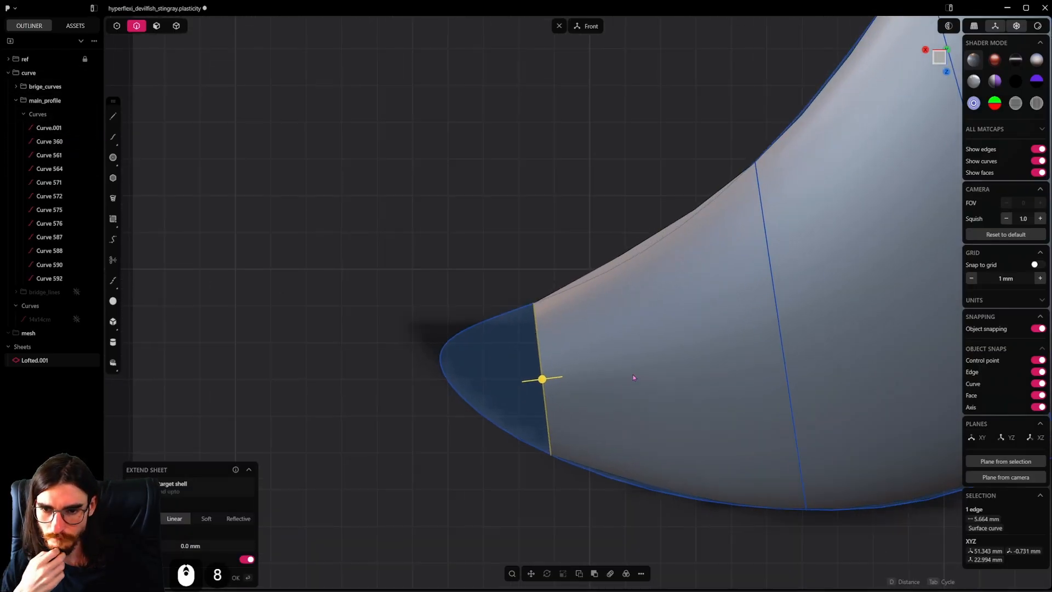
{"action": "scroll", "coordinate": [591, 315], "scroll_direction": "down", "scroll_amount": 2}
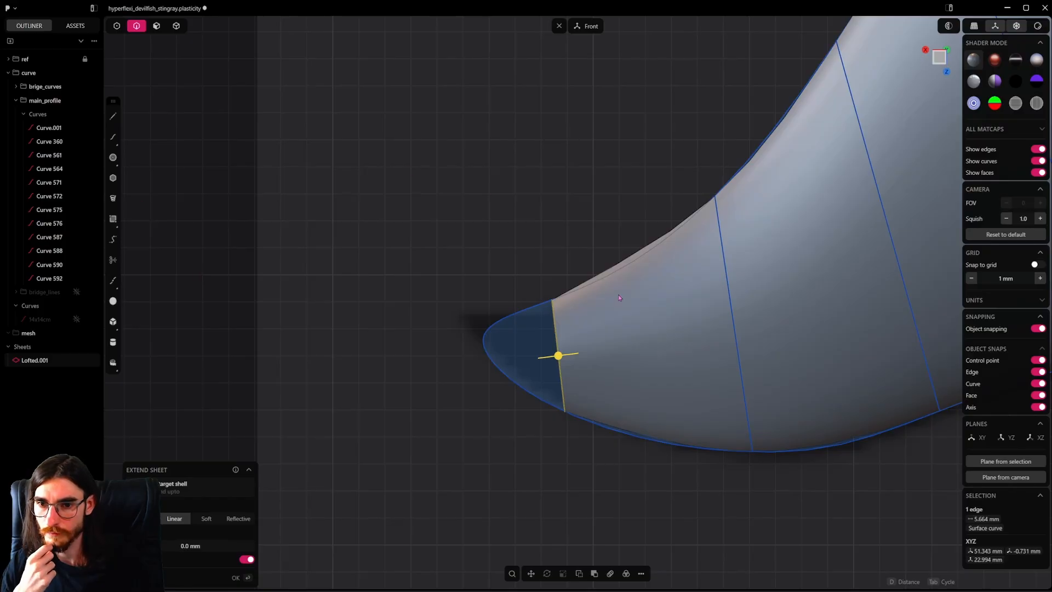
{"action": "scroll", "coordinate": [643, 327], "scroll_direction": "up", "scroll_amount": 3}
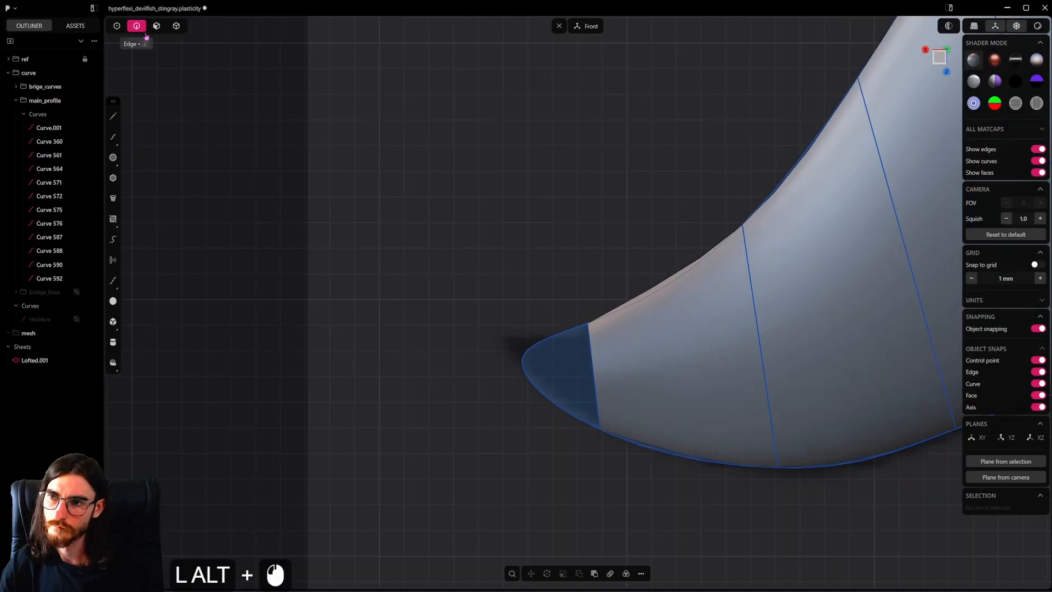
Step: Draw a straight line about 9.58 mm long across the +X wing, snapped to both ends of the first section inboard of the tip opening
{"action": "left_click", "coordinate": [157, 29]}
{"action": "left_click", "coordinate": [674, 312]}
{"action": "middle_click_drag", "start_coordinate": [728, 311], "coordinate": [604, 299], "text": "shift"}
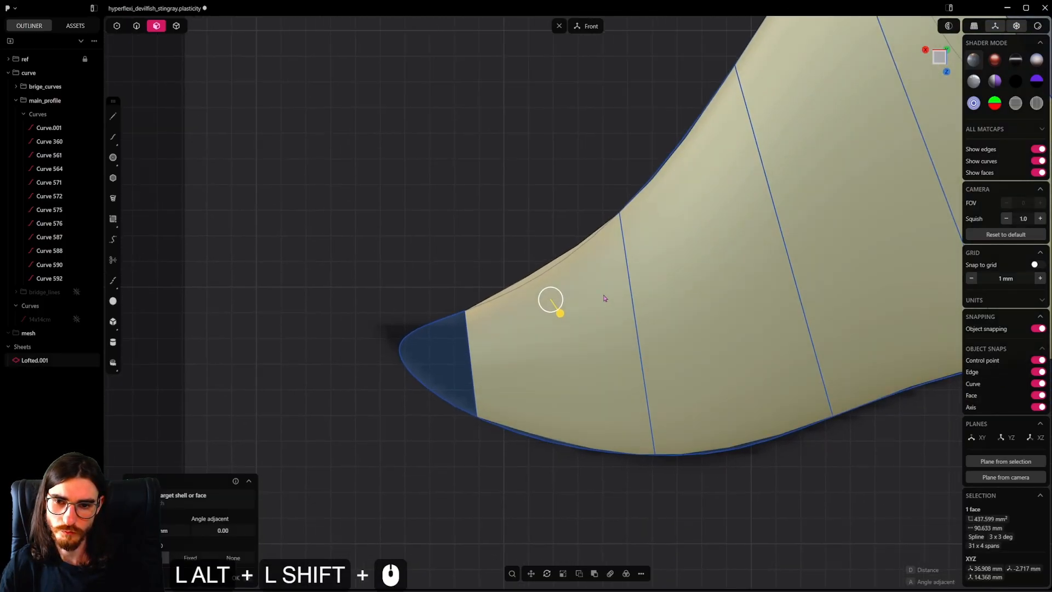
{"action": "left_click", "coordinate": [168, 50], "text": "alt"}
{"action": "left_click", "coordinate": [113, 116], "text": "alt"}
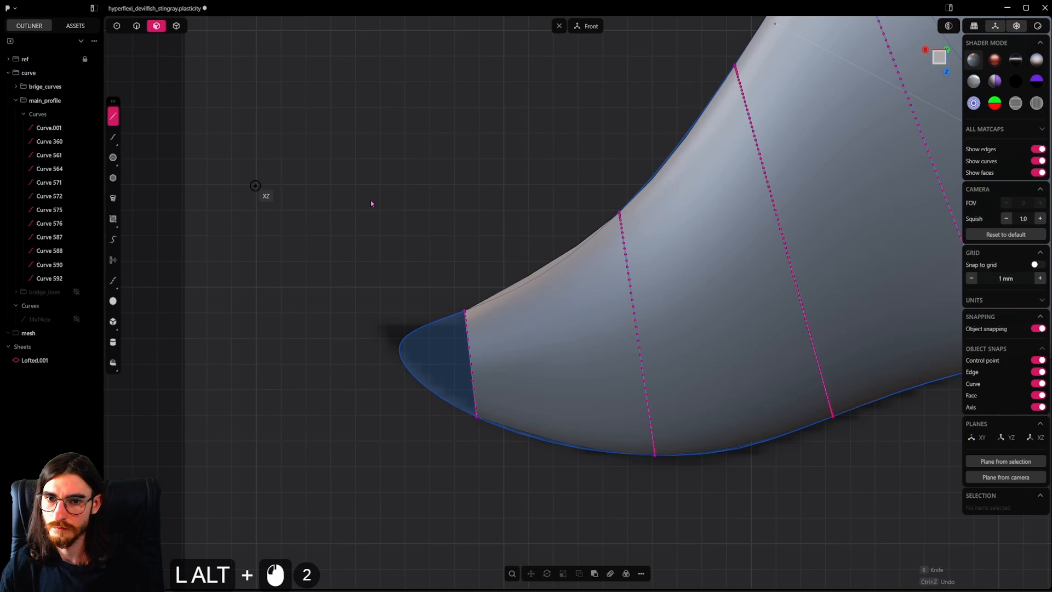
{"action": "left_click", "coordinate": [619, 212], "text": "alt"}
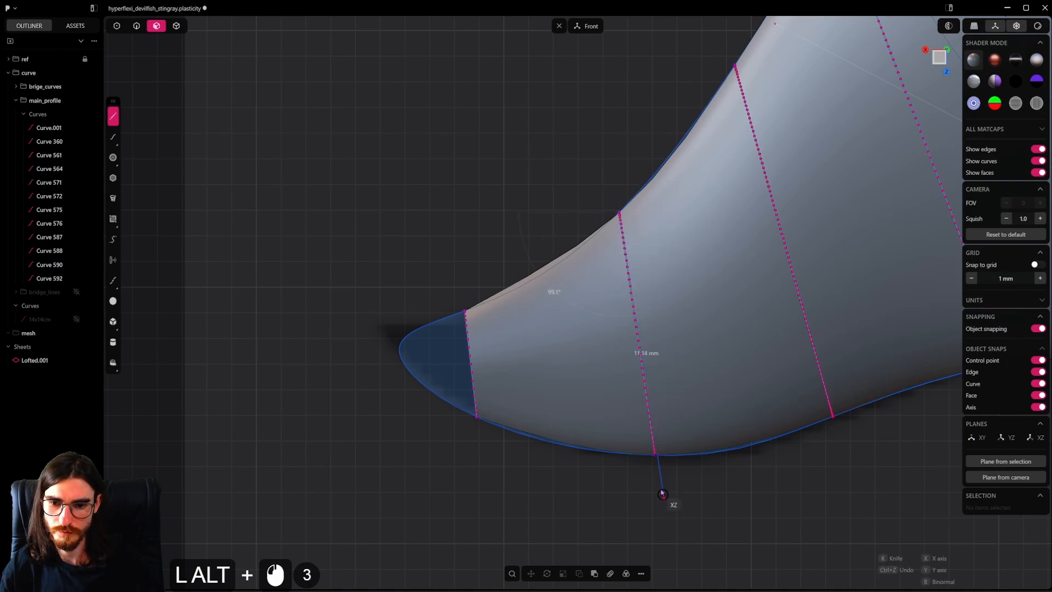
{"action": "left_click", "coordinate": [657, 458], "text": "alt"}
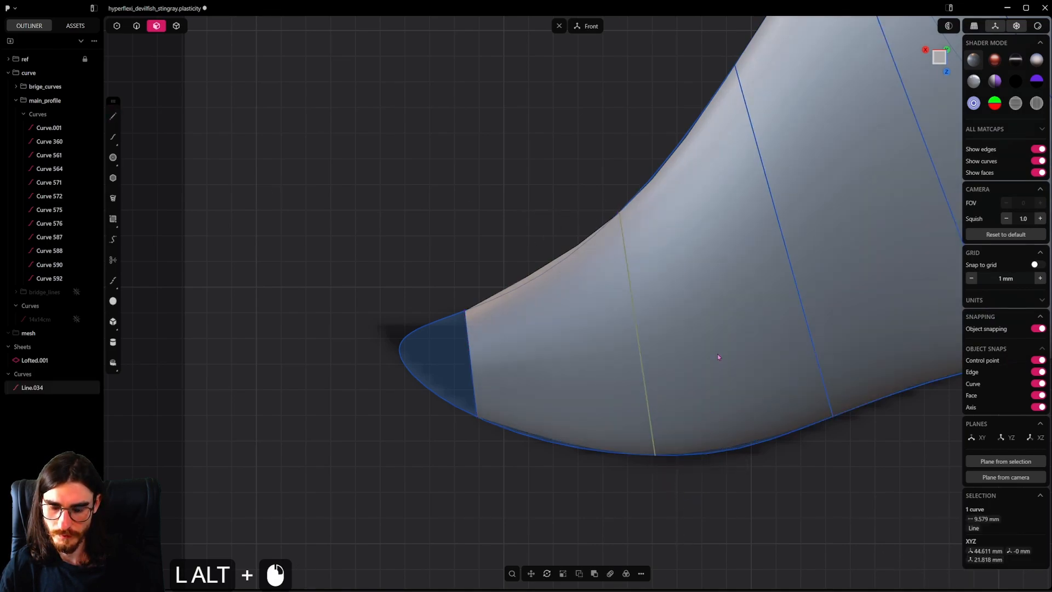
Step: Cut the body sheet along the new line across the wing
{"action": "key", "text": "c"}
{"action": "left_click", "coordinate": [709, 318]}
{"action": "right_click", "coordinate": [685, 332]}
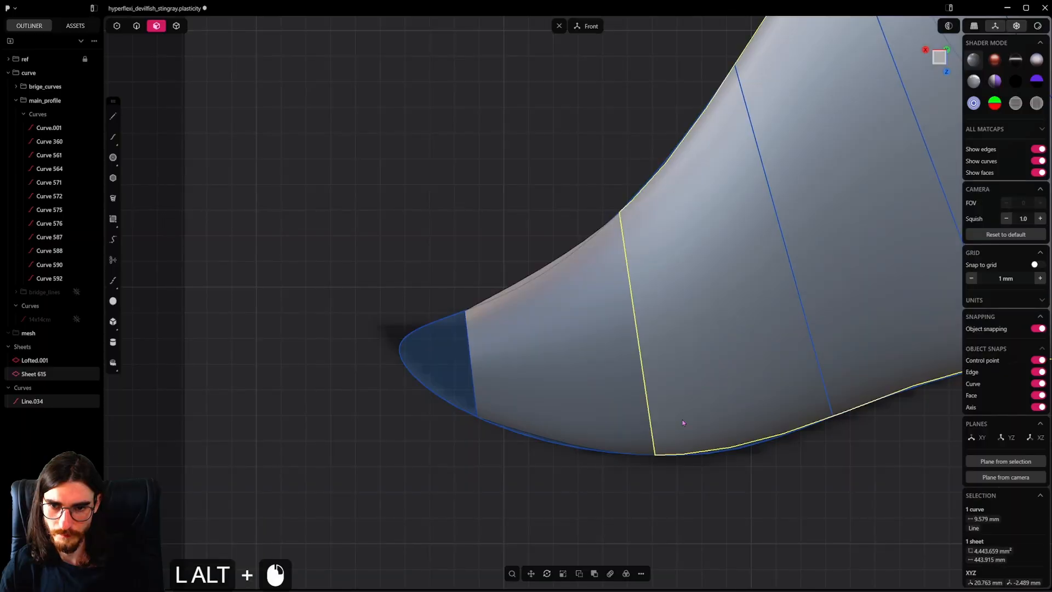
Step: Delete the outer wing-tip sheet beyond the cut, keeping the main body sheet
{"action": "left_click", "coordinate": [391, 123]}
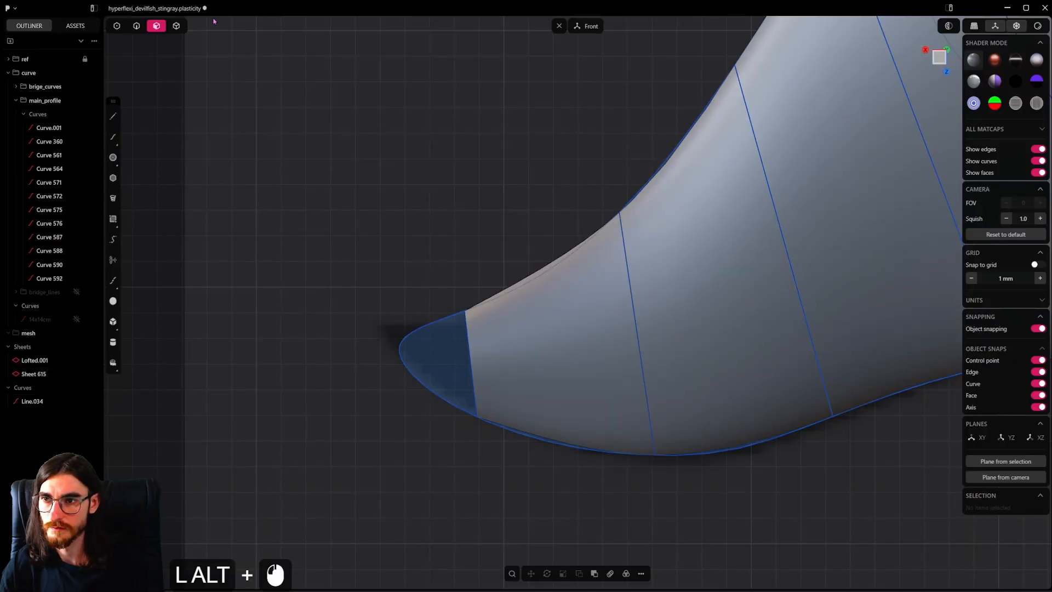
{"action": "left_click", "coordinate": [175, 26], "text": "alt"}
{"action": "left_click", "coordinate": [508, 344], "text": "alt"}
{"action": "key", "text": "alt+x"}
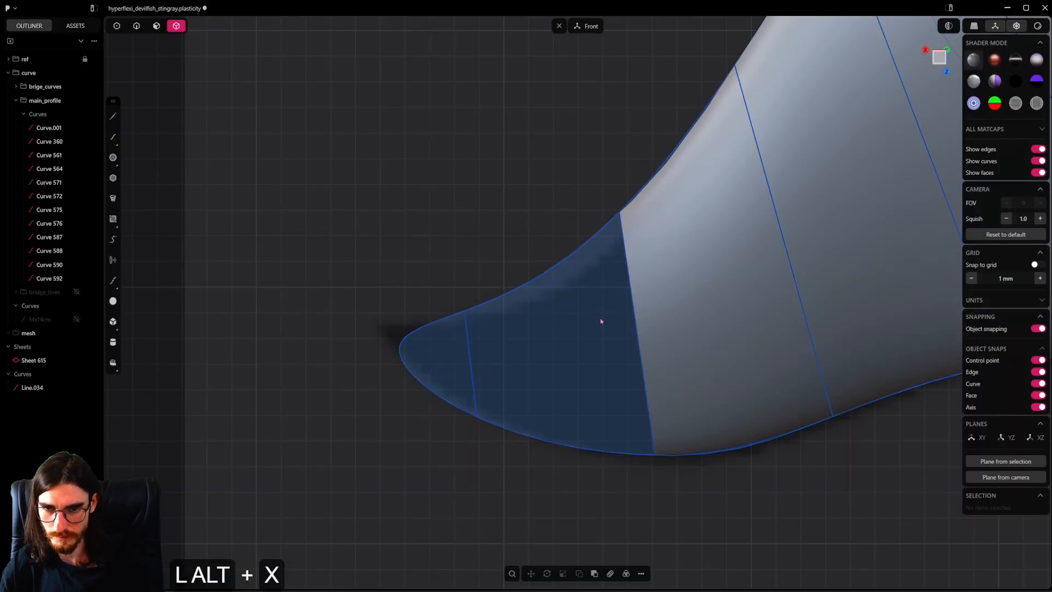
{"action": "middle_click_drag", "start_coordinate": [600, 320], "coordinate": [662, 268], "text": "alt"}
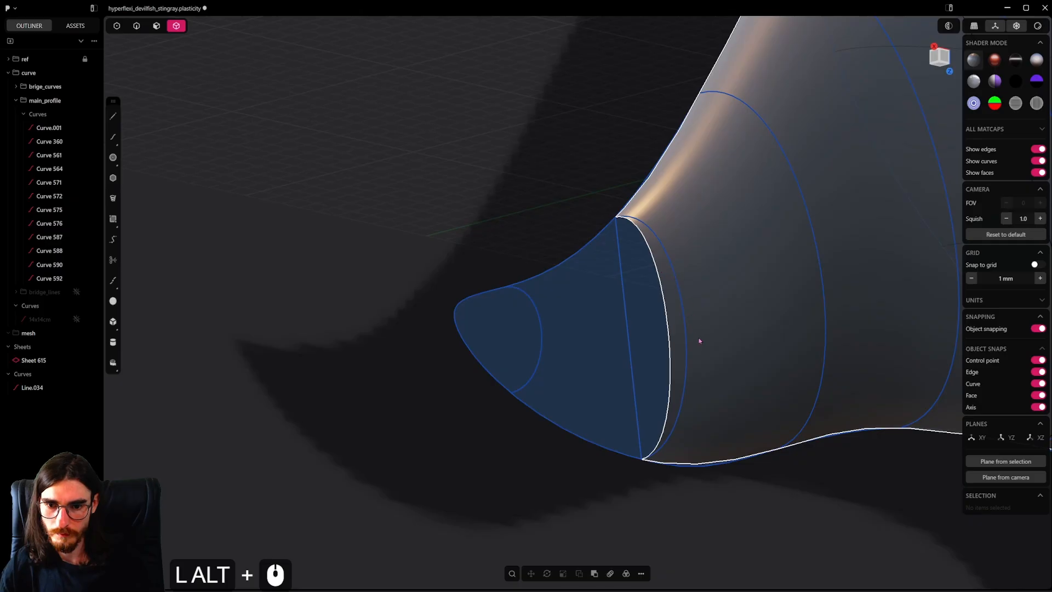
{"action": "middle_click_drag", "start_coordinate": [683, 354], "coordinate": [798, 357], "text": "alt"}
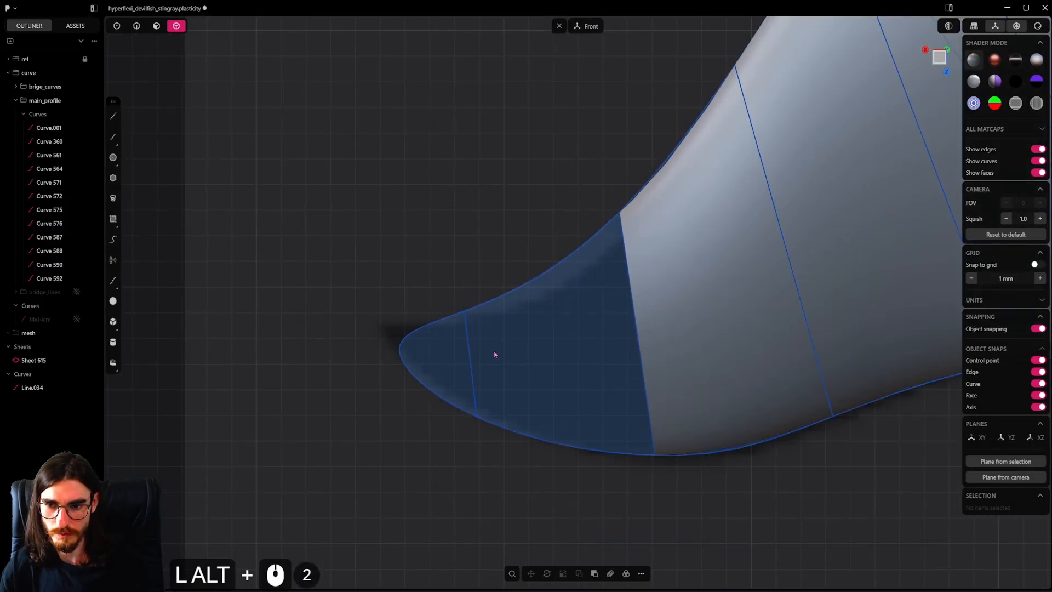
Step: Compare the trimmed wing edge with the outermost section curve, and restore the deleted outer wing-tip sheet
{"action": "middle_click_drag", "start_coordinate": [488, 355], "coordinate": [559, 298]}
{"action": "middle_click_drag", "start_coordinate": [654, 282], "coordinate": [534, 243], "text": "shift"}
{"action": "scroll", "coordinate": [849, 331], "scroll_direction": "up", "scroll_amount": 4}
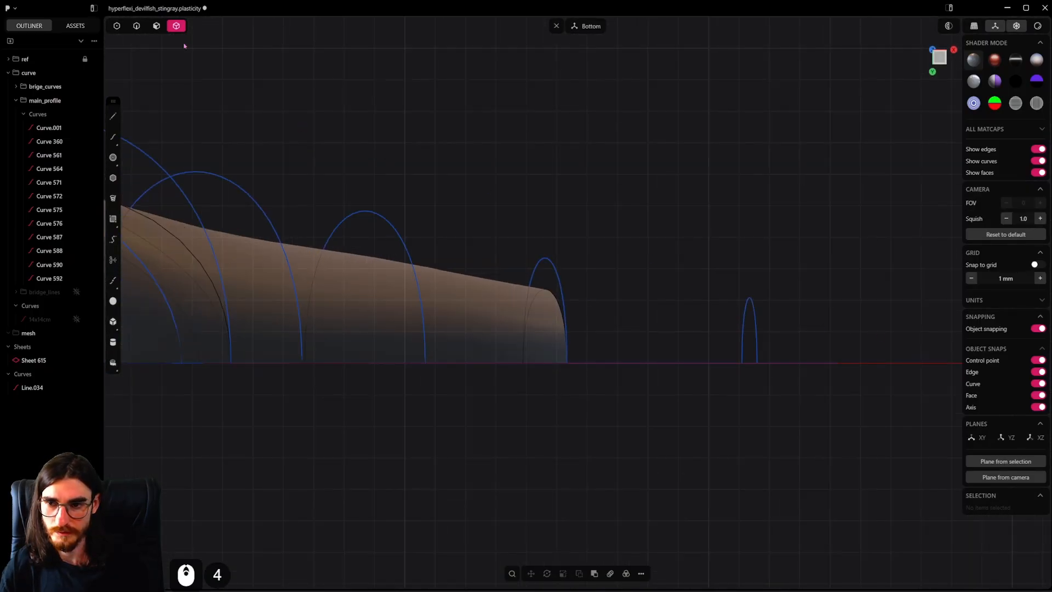
{"action": "left_click", "coordinate": [137, 28]}
{"action": "double_click", "coordinate": [753, 327]}
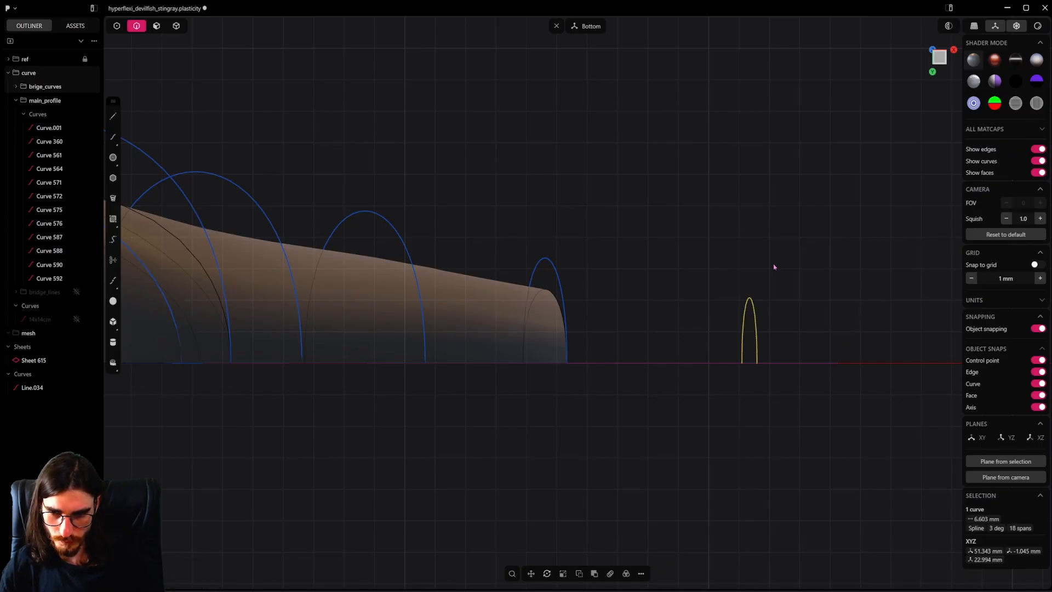
{"action": "key", "text": "ctrl+z"}
{"action": "key", "text": "ctrl+z"}
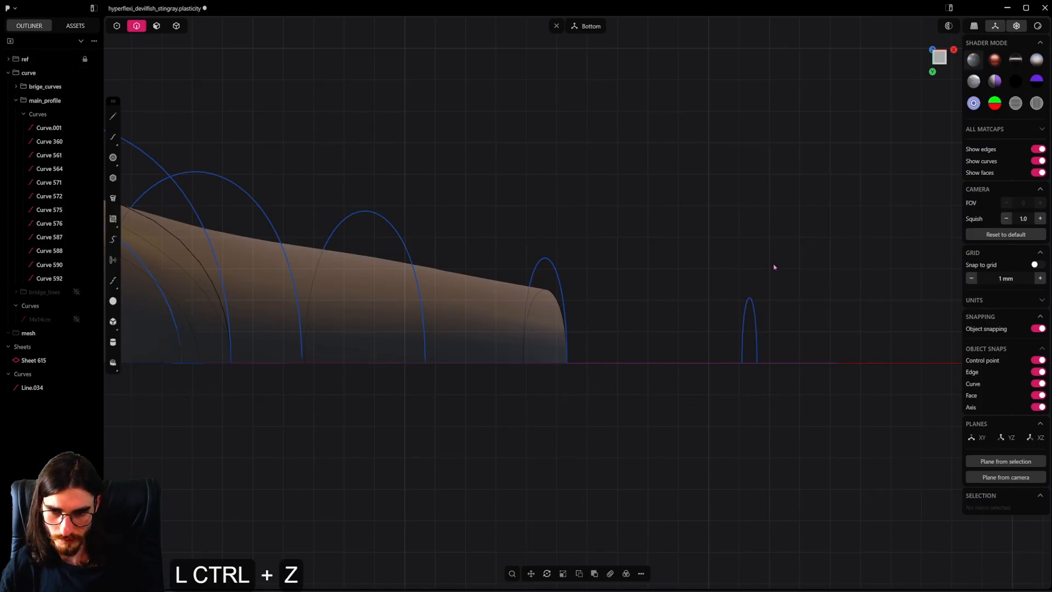
{"action": "middle_click_drag", "start_coordinate": [774, 267], "coordinate": [404, 268]}
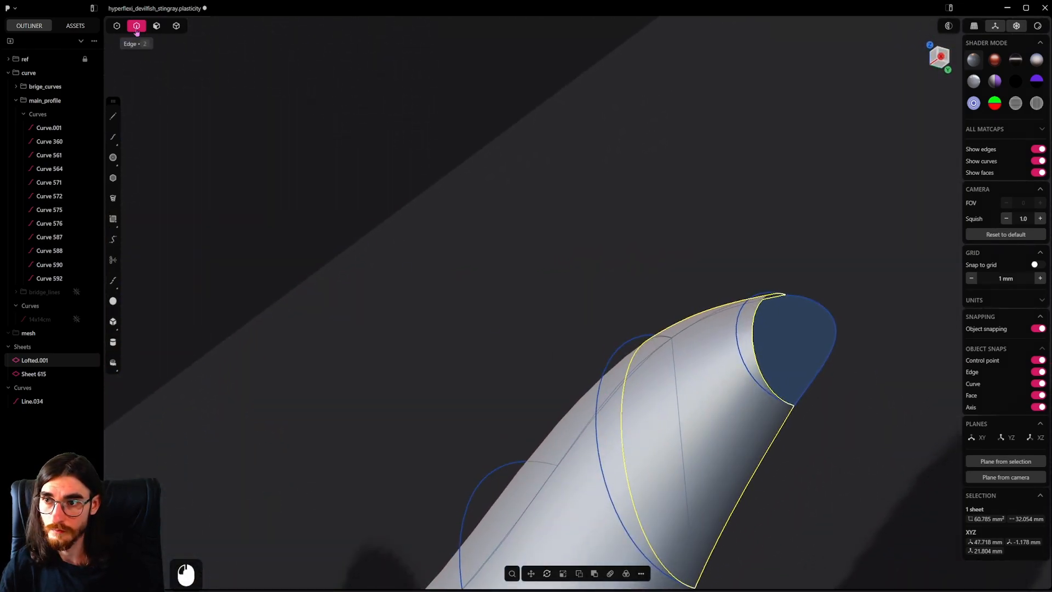
Step: Duplicate the outer sheet's open tip edge as a separate curve and delete the old section curve beside it
{"action": "key", "text": "2"}
{"action": "left_click", "coordinate": [770, 387]}
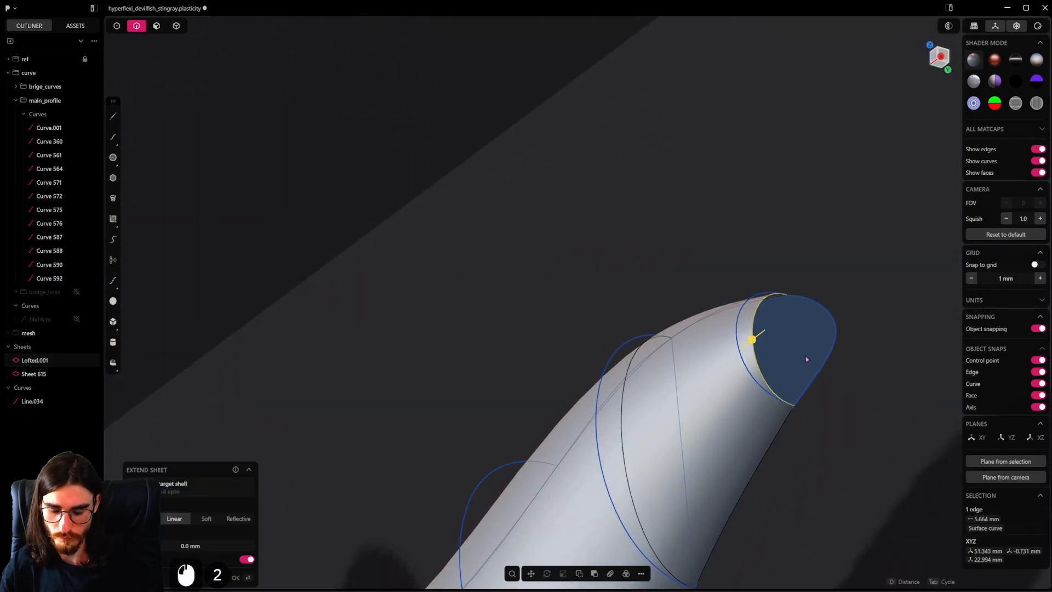
{"action": "key", "text": "shift+d"}
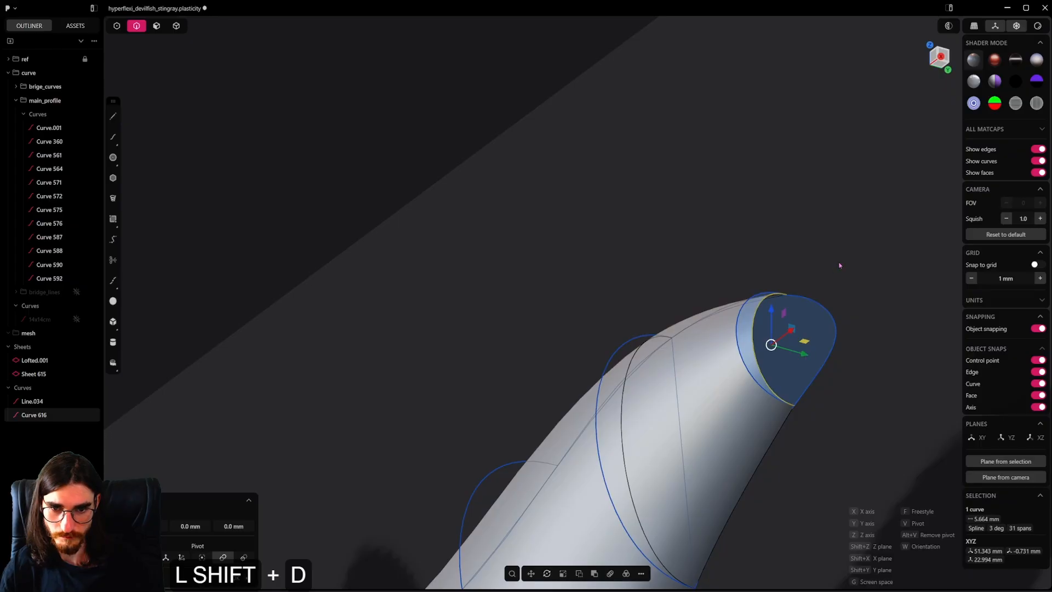
{"action": "left_click", "coordinate": [681, 372]}
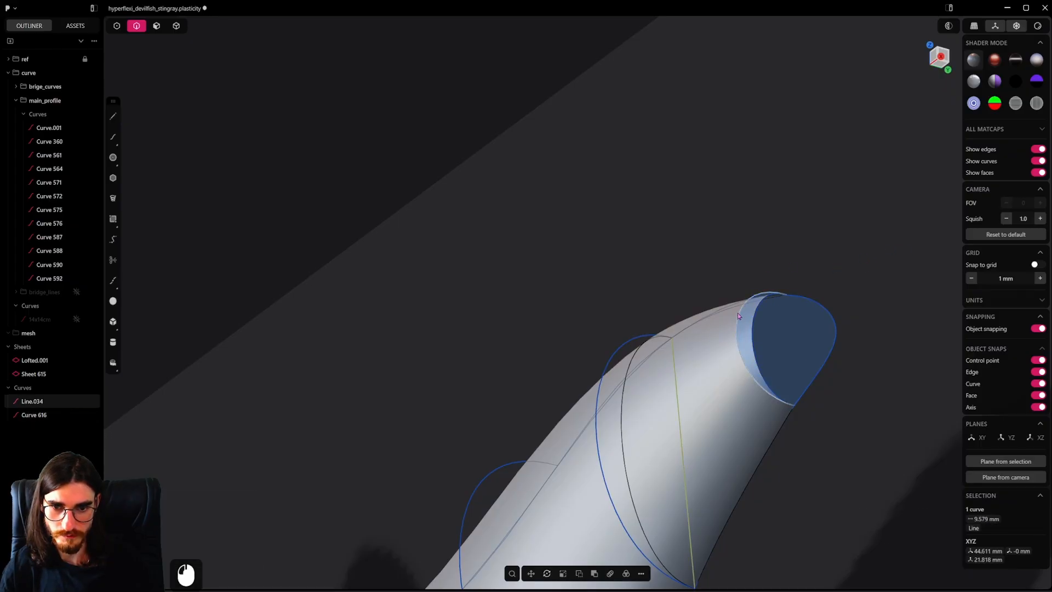
{"action": "left_click", "coordinate": [771, 293]}
{"action": "key", "text": "2"}
{"action": "key", "text": "x"}
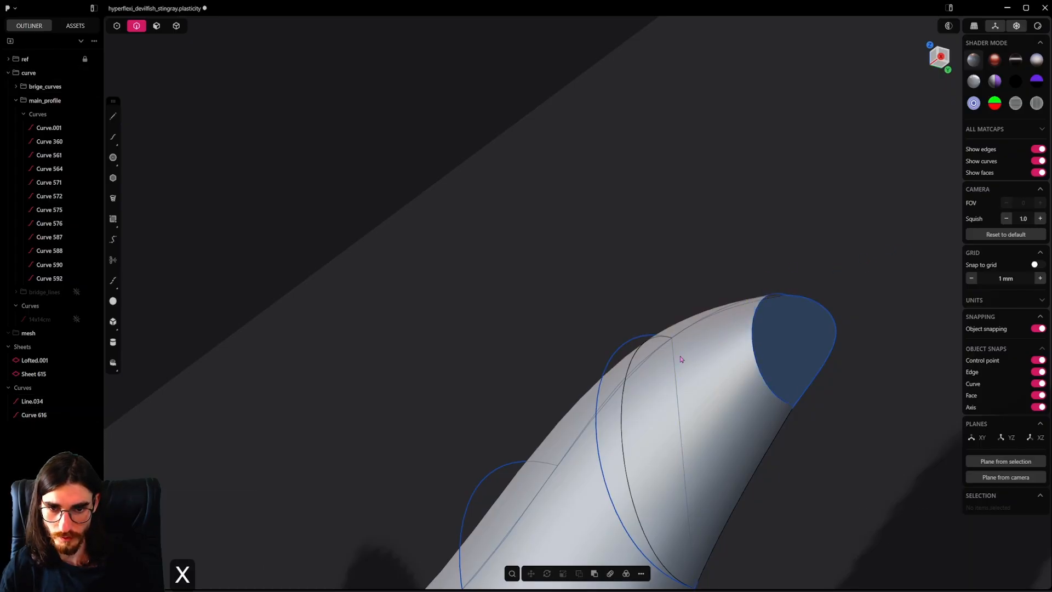
Step: Delete the outer wing-tip sheet and the straight cut line across the wing, keeping the duplicated edge curve
{"action": "left_click", "coordinate": [176, 26]}
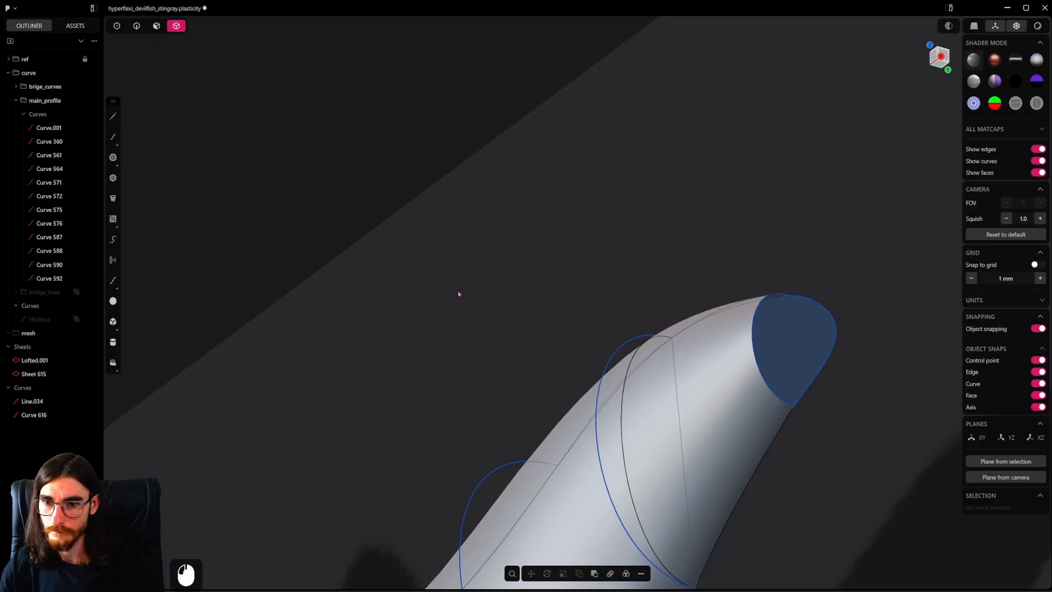
{"action": "left_click", "coordinate": [653, 383]}
{"action": "key", "text": "x"}
{"action": "middle_click_drag", "start_coordinate": [655, 379], "coordinate": [662, 451]}
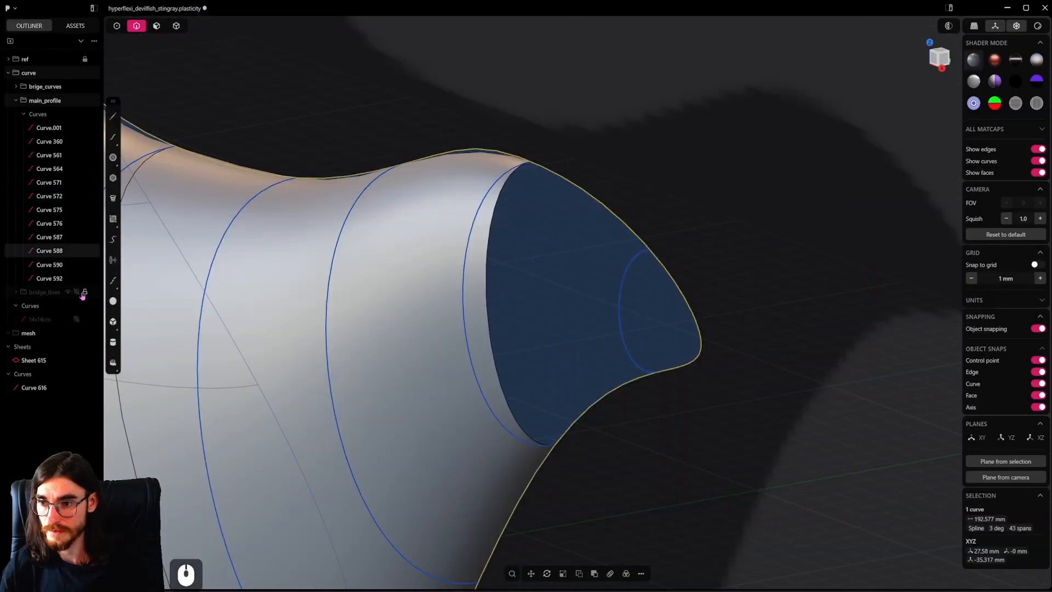
Step: Show the hidden bridge_lines group to reveal the helper lines along the body outline
{"action": "left_click", "coordinate": [78, 292]}
{"action": "scroll", "coordinate": [674, 247], "scroll_direction": "down", "scroll_amount": 5}
{"action": "middle_click_drag", "start_coordinate": [673, 266], "coordinate": [619, 275], "text": "alt"}
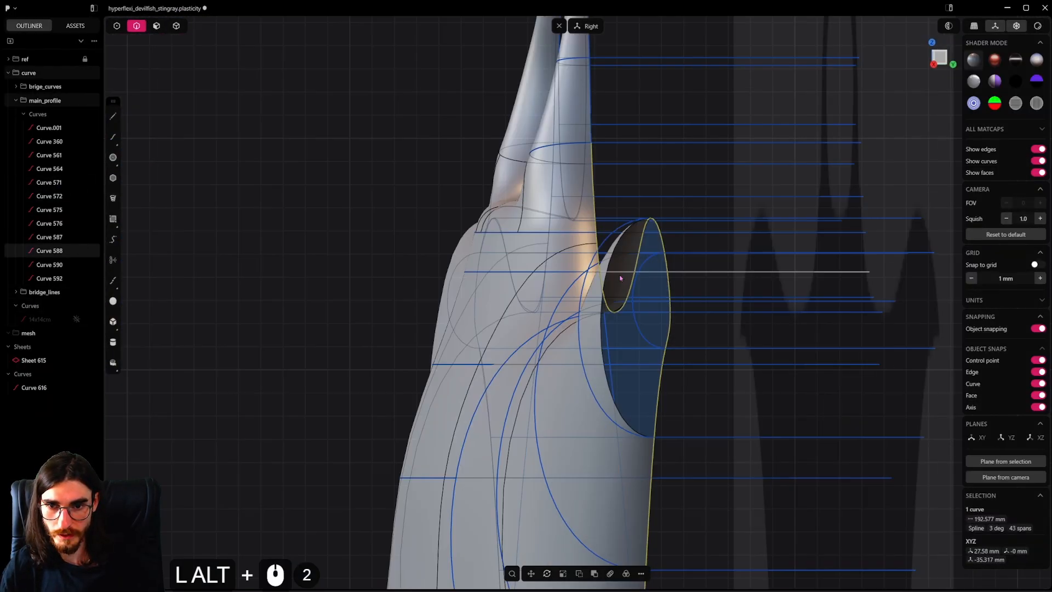
Step: Duplicate the helper line at the tip section's upper end and, using its outline end as pivot, snap the copy onto the outline nearer the tip
{"action": "left_click", "coordinate": [721, 252]}
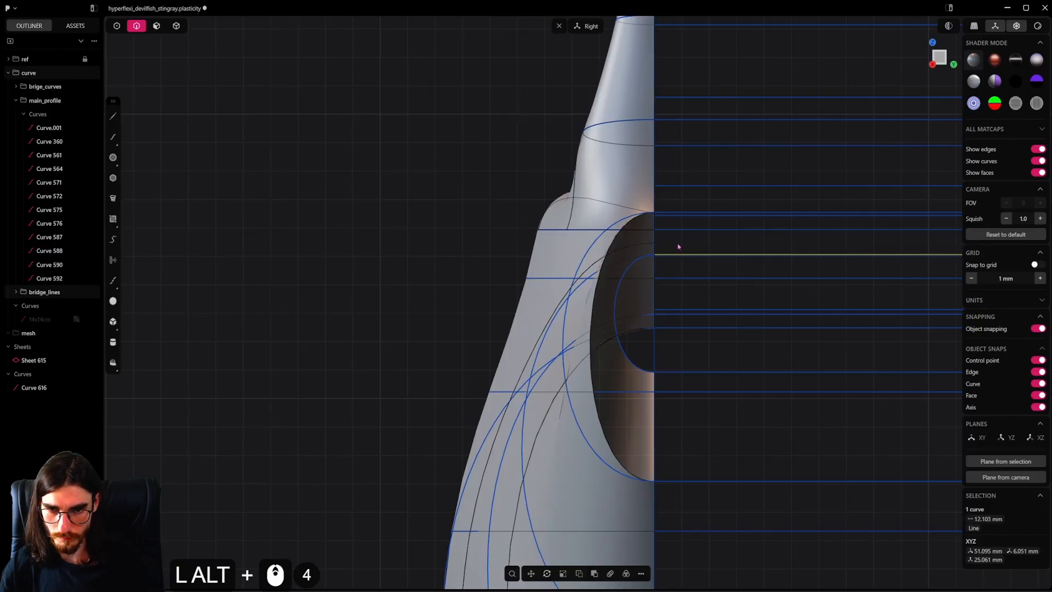
{"action": "key", "text": "alt+g"}
{"action": "key", "text": "alt+v"}
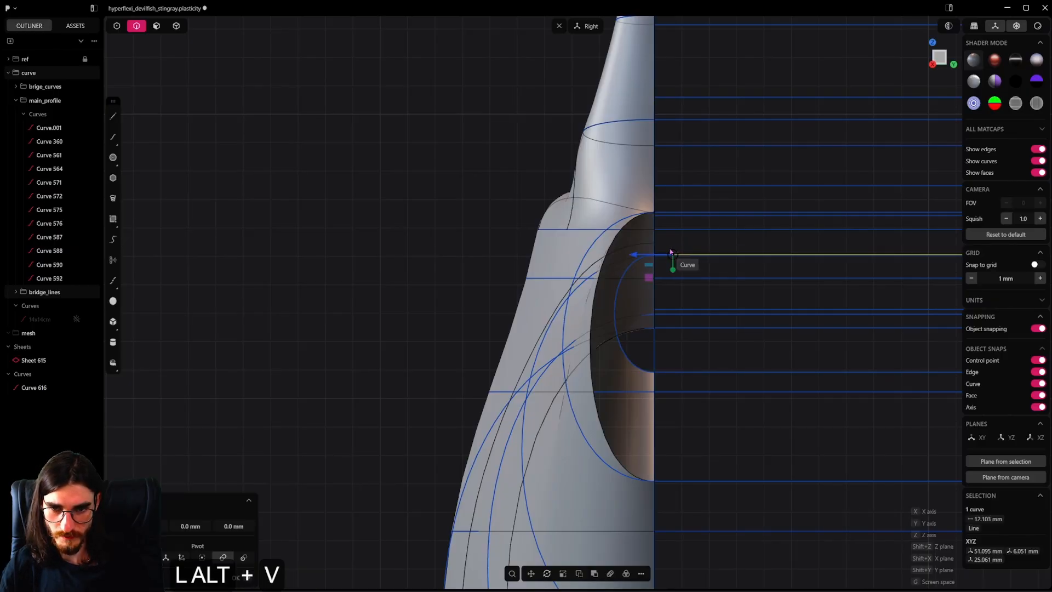
{"action": "left_click", "coordinate": [655, 254]}
{"action": "left_click_drag", "start_coordinate": [657, 262], "coordinate": [801, 300], "text": "alt"}
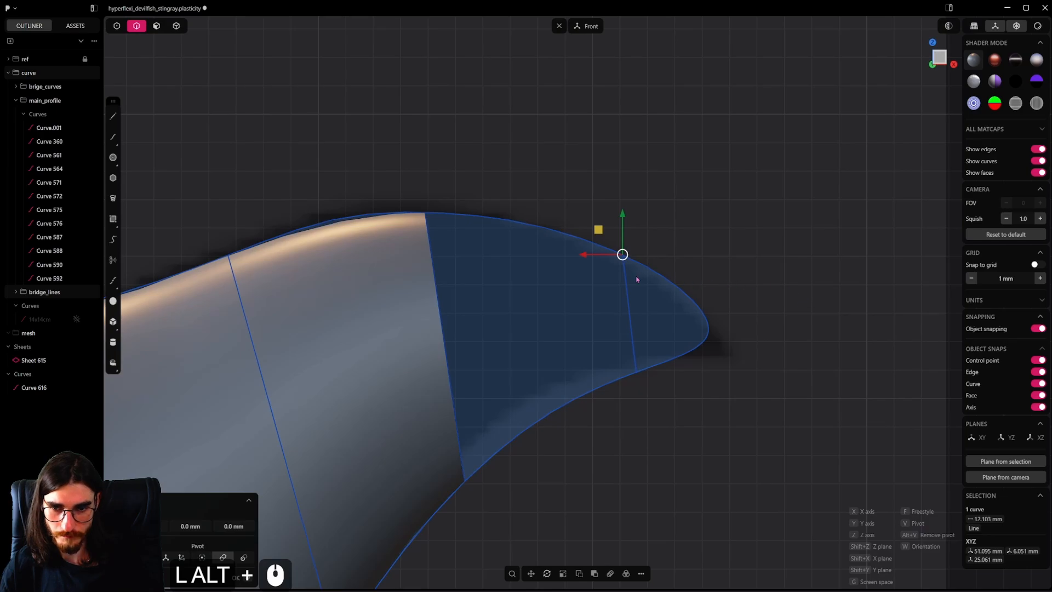
{"action": "key", "text": "shift+d"}
{"action": "key", "text": "g"}
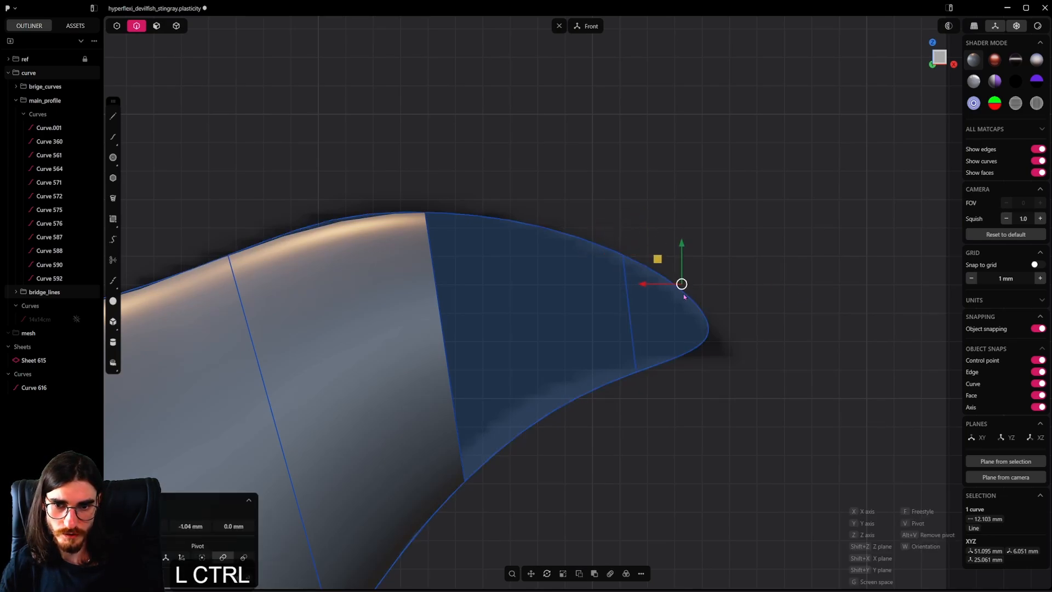
{"action": "left_click", "coordinate": [692, 304], "text": "ctrl"}
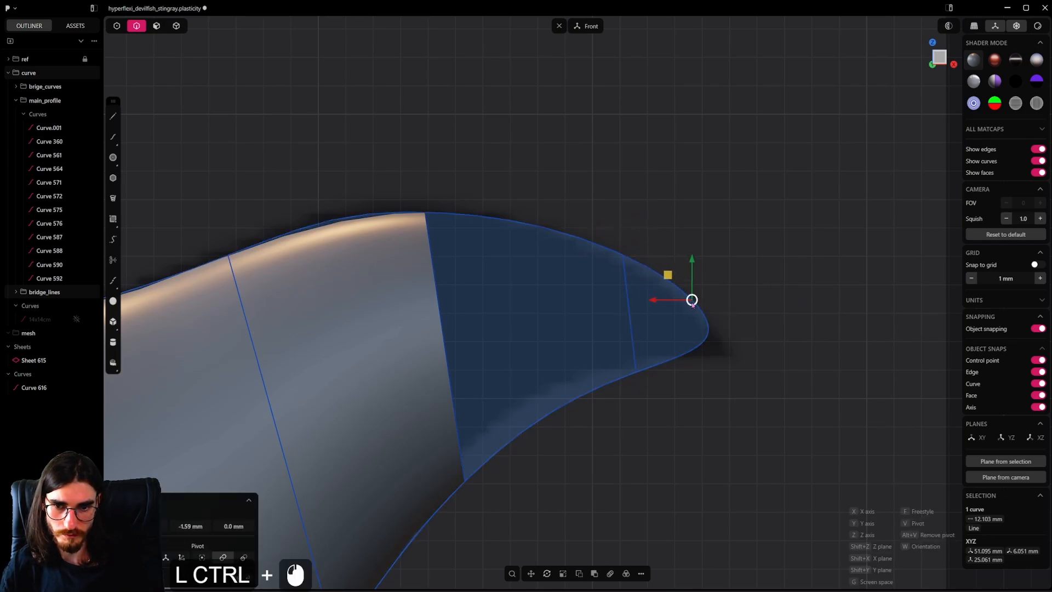
Step: Duplicate the copied helper line again and snap it onto the lower outline near the tip, about 2 mm below
{"action": "key", "text": "shift+d"}
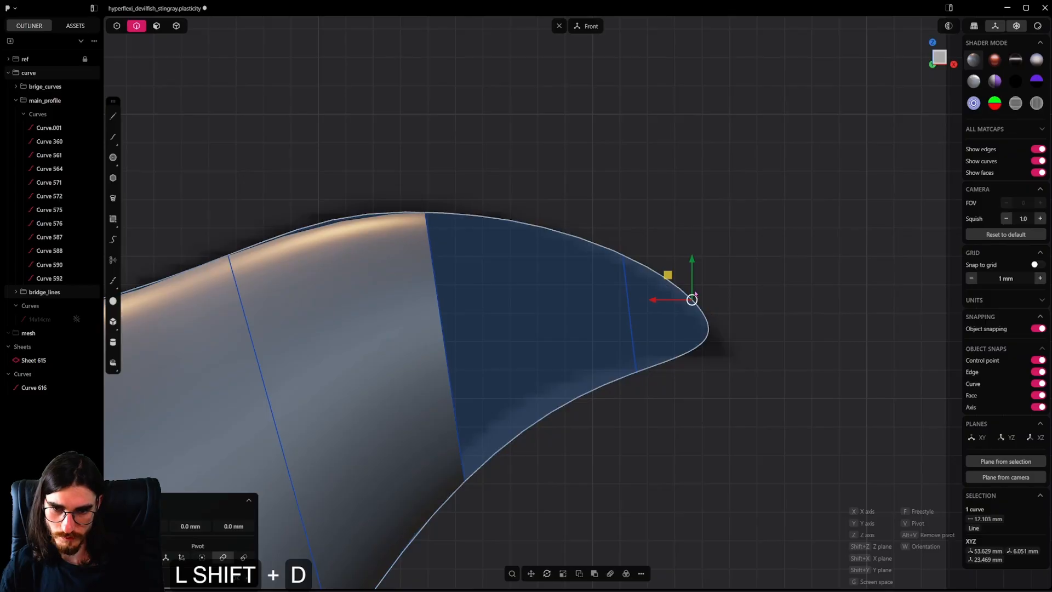
{"action": "key", "text": "g"}
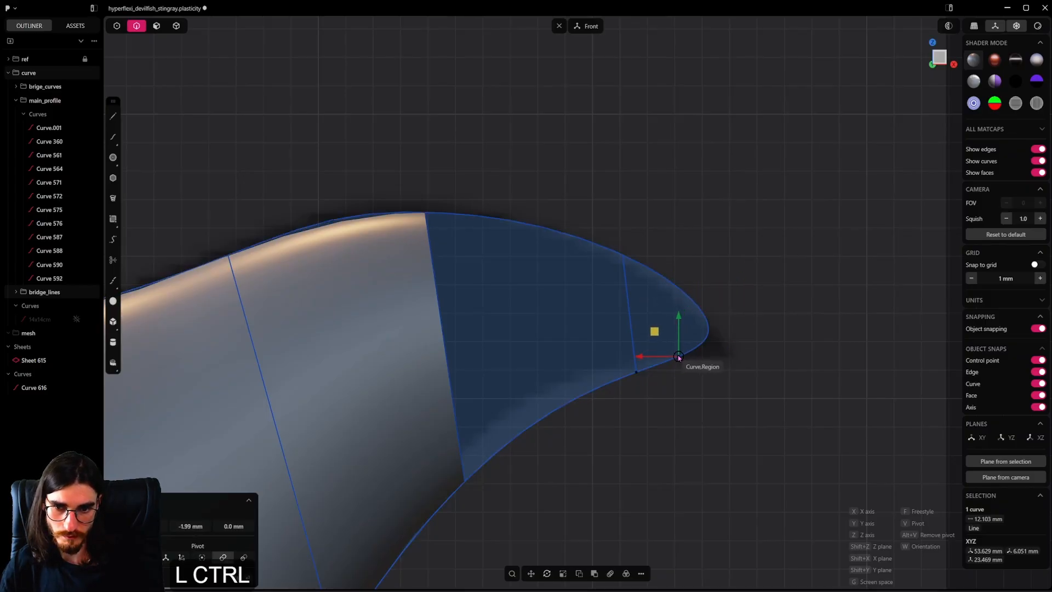
{"action": "left_click", "coordinate": [680, 358]}
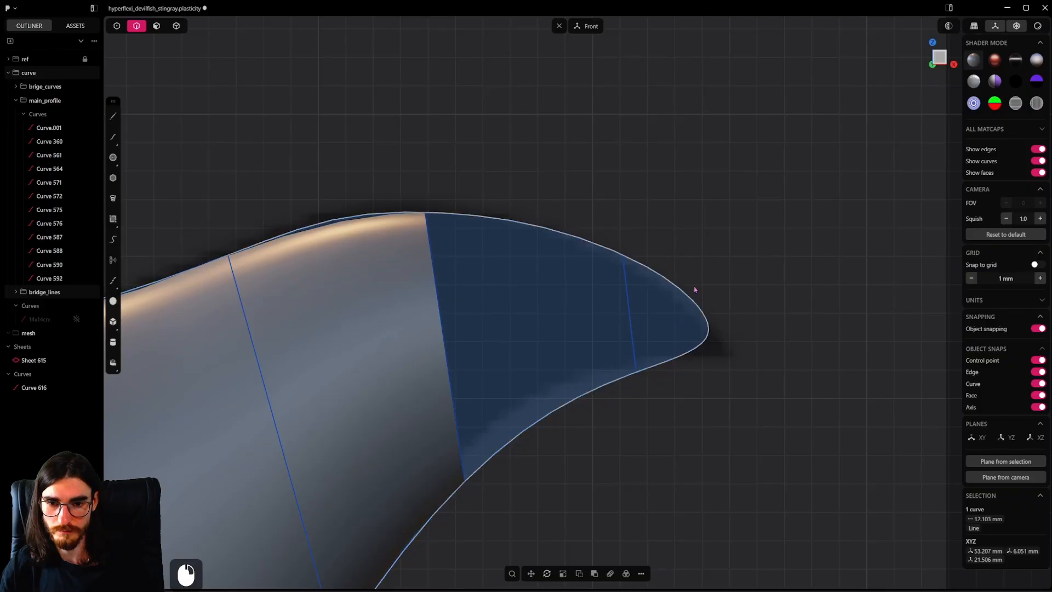
Step: Bridge the outline ends of the two new helper lines with a G2 curve, adjusting the tension at both ends to round the section
{"action": "key", "text": "1"}
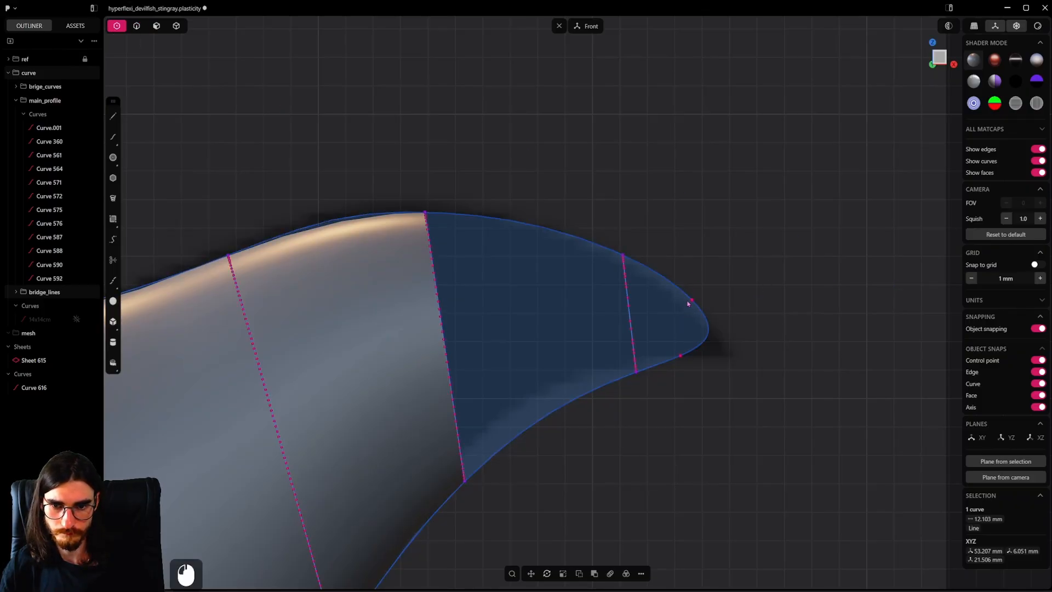
{"action": "left_click", "coordinate": [691, 301]}
{"action": "left_click", "coordinate": [680, 354], "text": "shift"}
{"action": "middle_click_drag", "start_coordinate": [679, 354], "coordinate": [546, 349]}
{"action": "key", "text": "shift+b"}
{"action": "scroll", "coordinate": [688, 300], "scroll_direction": "up", "scroll_amount": 3}
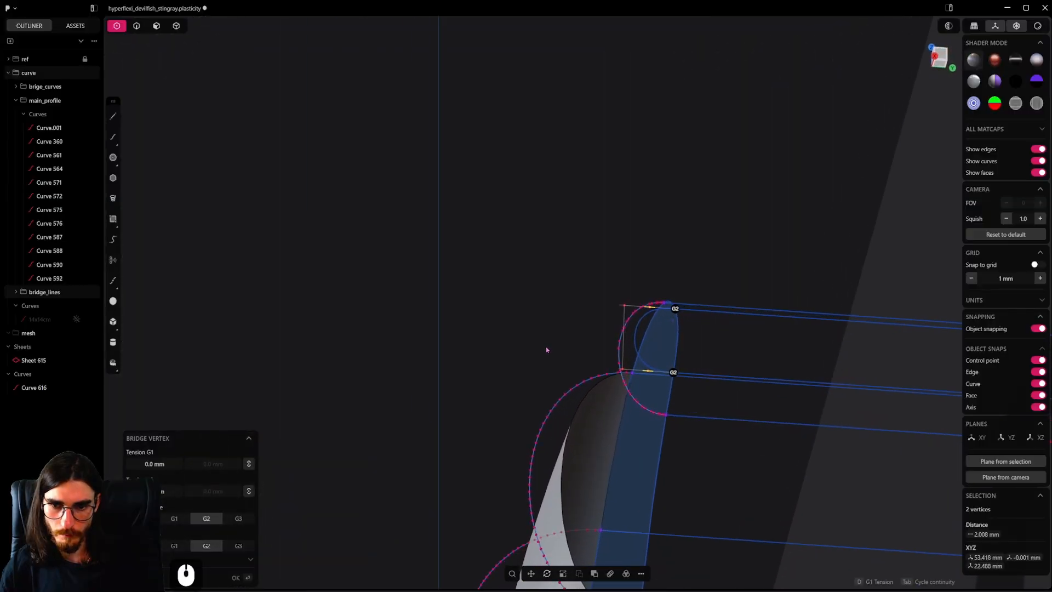
{"action": "key", "text": "7"}
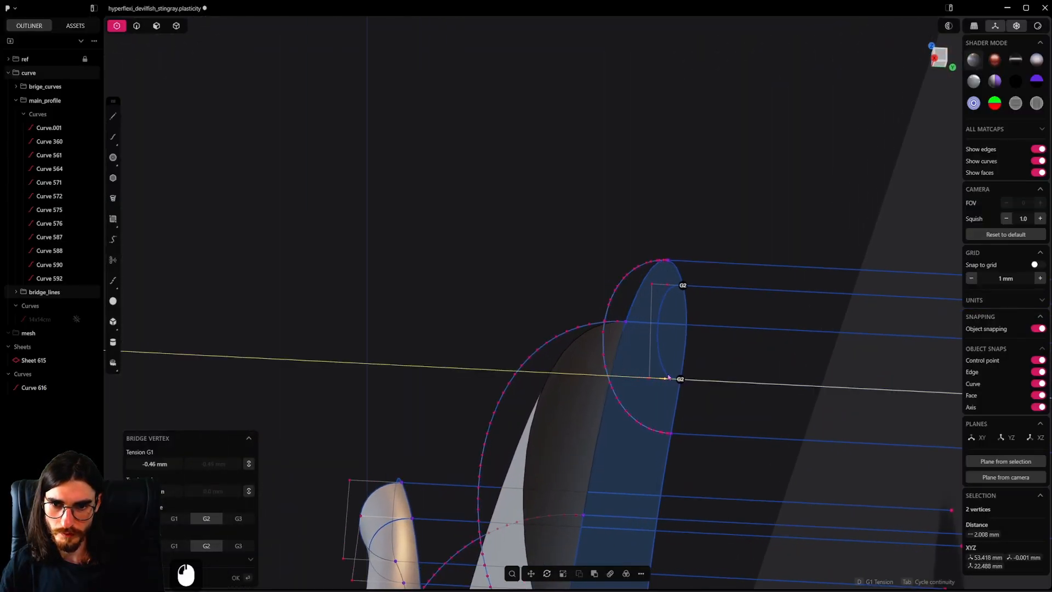
{"action": "middle_click_drag", "start_coordinate": [668, 378], "coordinate": [660, 368]}
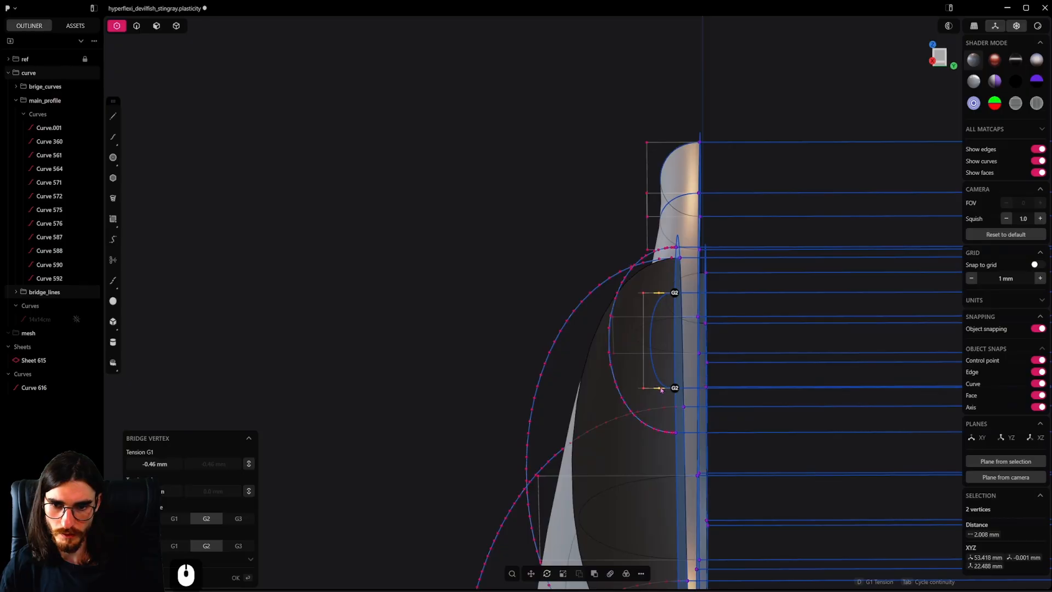
{"action": "left_click_drag", "start_coordinate": [662, 389], "coordinate": [655, 389]}
{"action": "middle_click_drag", "start_coordinate": [655, 390], "coordinate": [728, 230]}
{"action": "key", "text": "Return"}
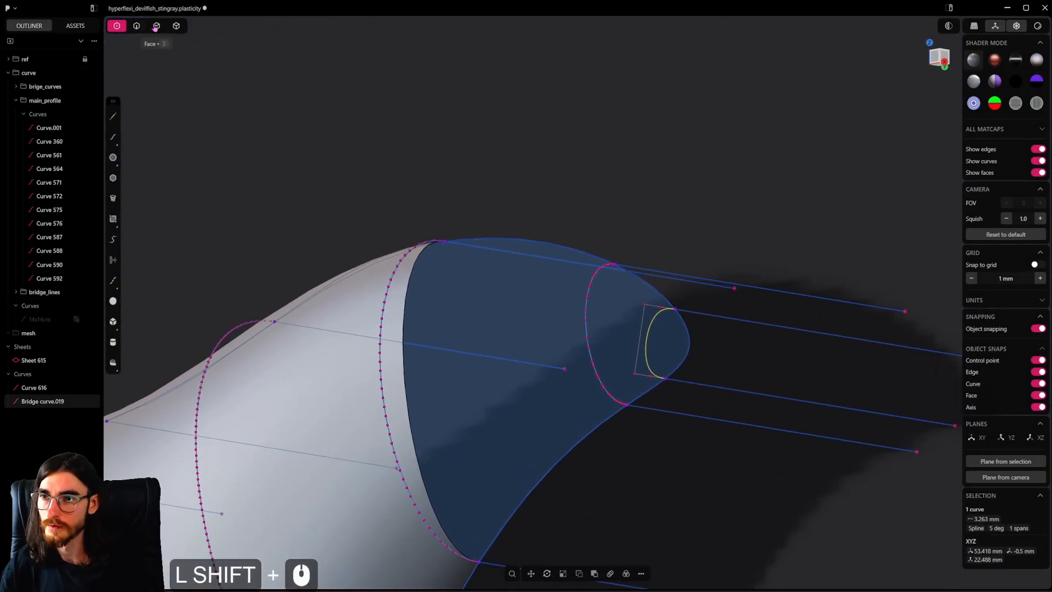
Step: Collapse the main_profile group and hide the bridge_lines group
{"action": "key", "text": "2"}
{"action": "left_click", "coordinate": [734, 319]}
{"action": "left_click", "coordinate": [716, 385], "text": "shift"}
{"action": "middle_click_drag", "start_coordinate": [716, 386], "coordinate": [594, 454]}
{"action": "left_click", "coordinate": [704, 246]}
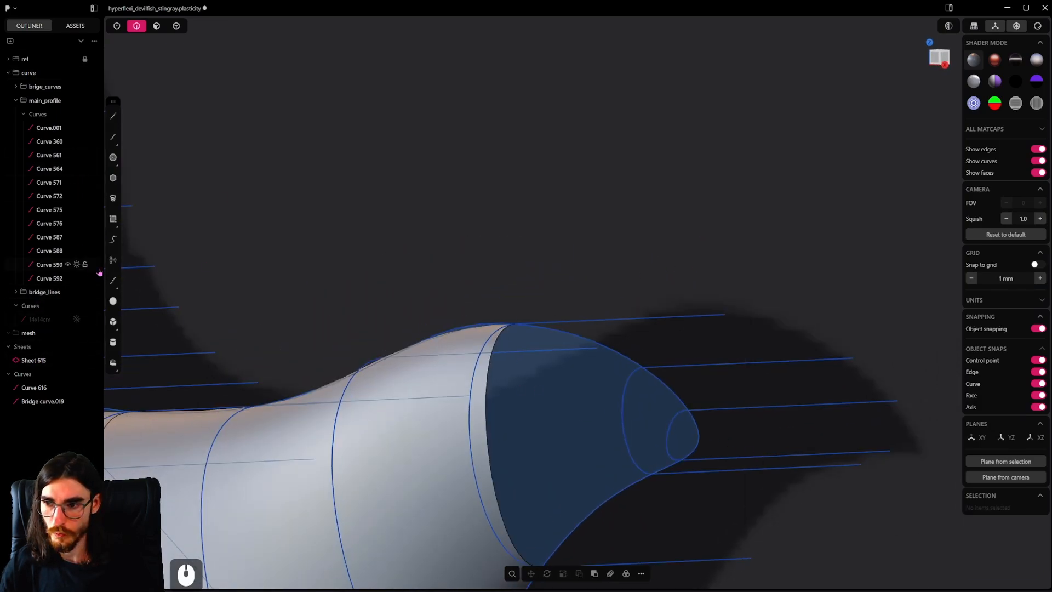
{"action": "left_click", "coordinate": [17, 102]}
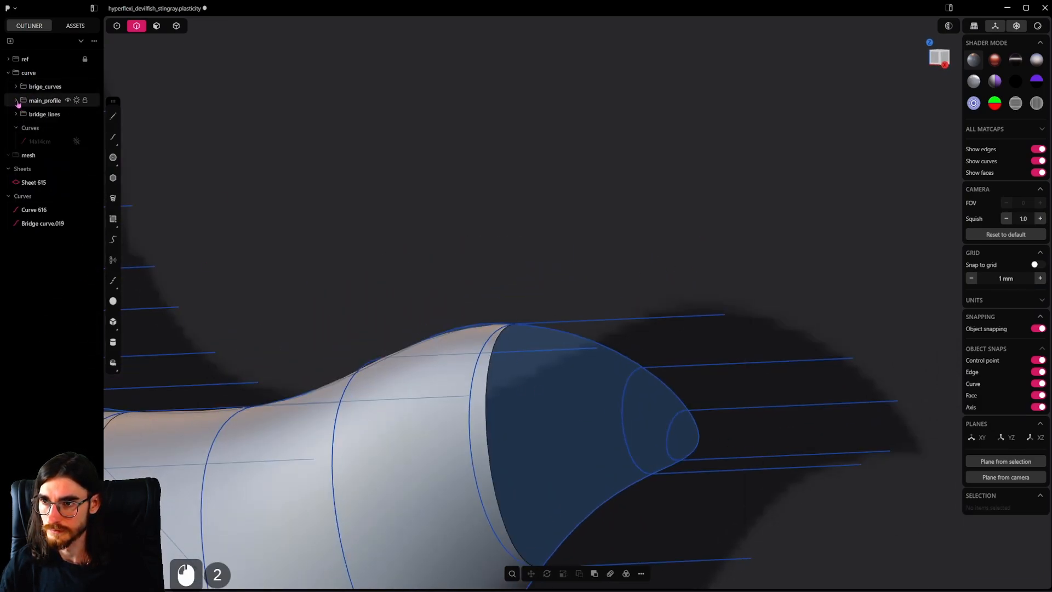
{"action": "left_click", "coordinate": [77, 113]}
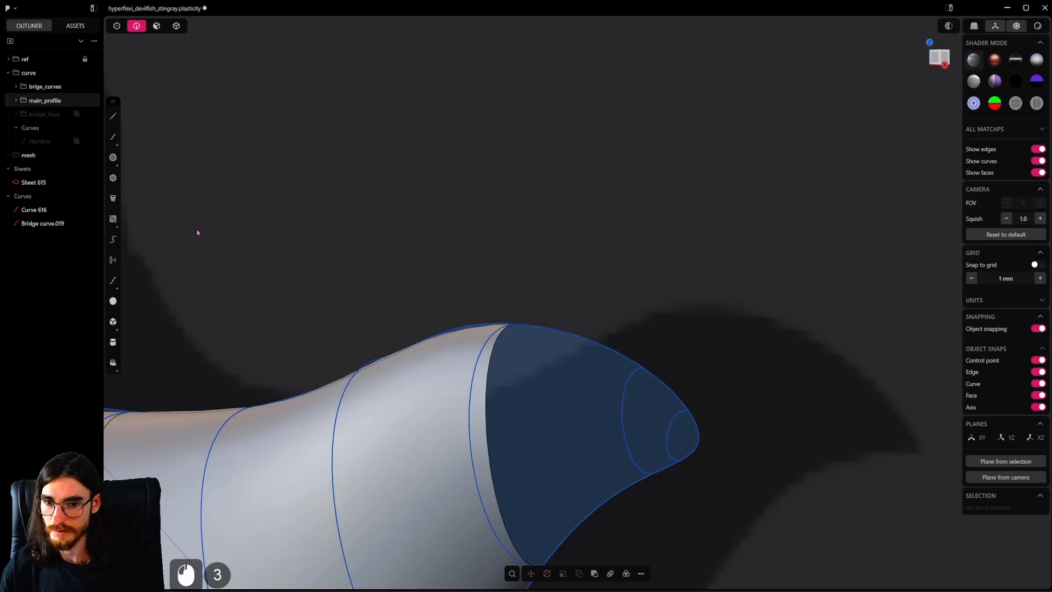
Step: Try to loft from the body sheet's open edge through both tip section curves, with the wing outline as guide
{"action": "left_click", "coordinate": [680, 437]}
{"action": "middle_click_drag", "start_coordinate": [609, 423], "coordinate": [548, 366], "text": "alt"}
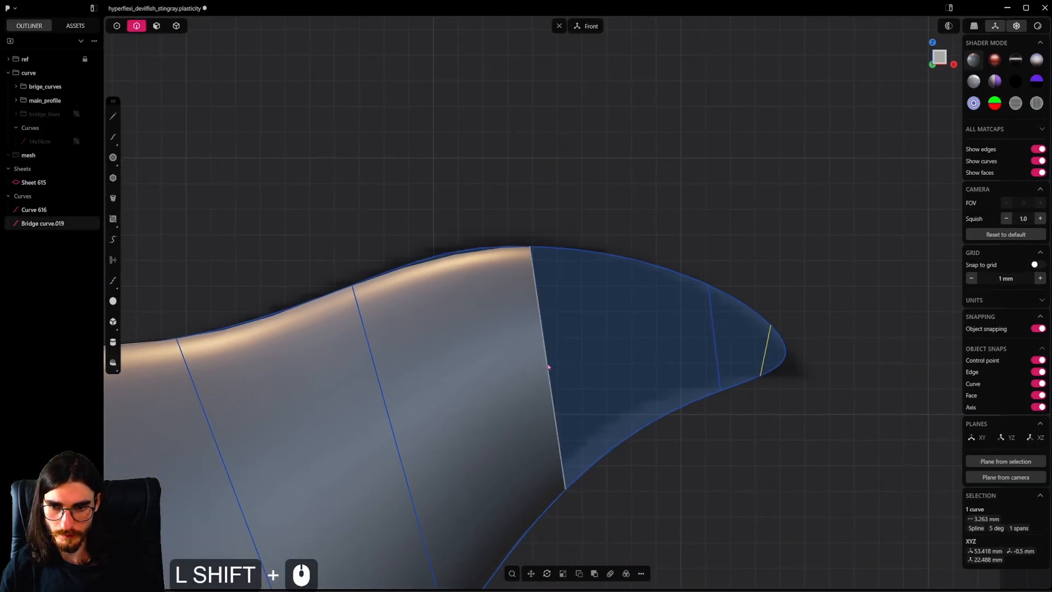
{"action": "left_click", "coordinate": [548, 367]}
{"action": "left_click", "coordinate": [542, 339]}
{"action": "key", "text": "h"}
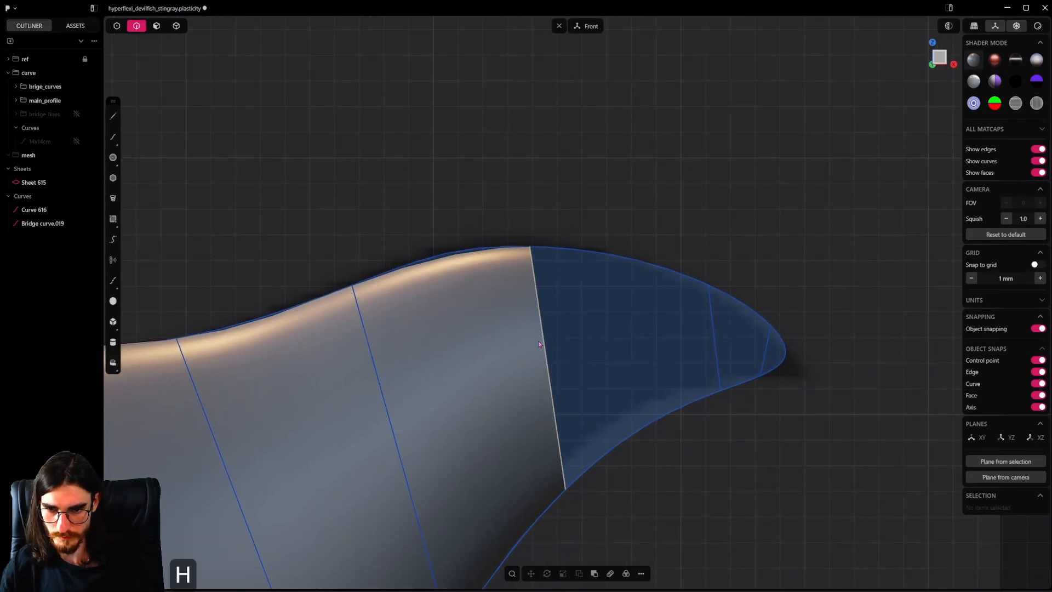
{"action": "left_click", "coordinate": [717, 345], "text": "shift"}
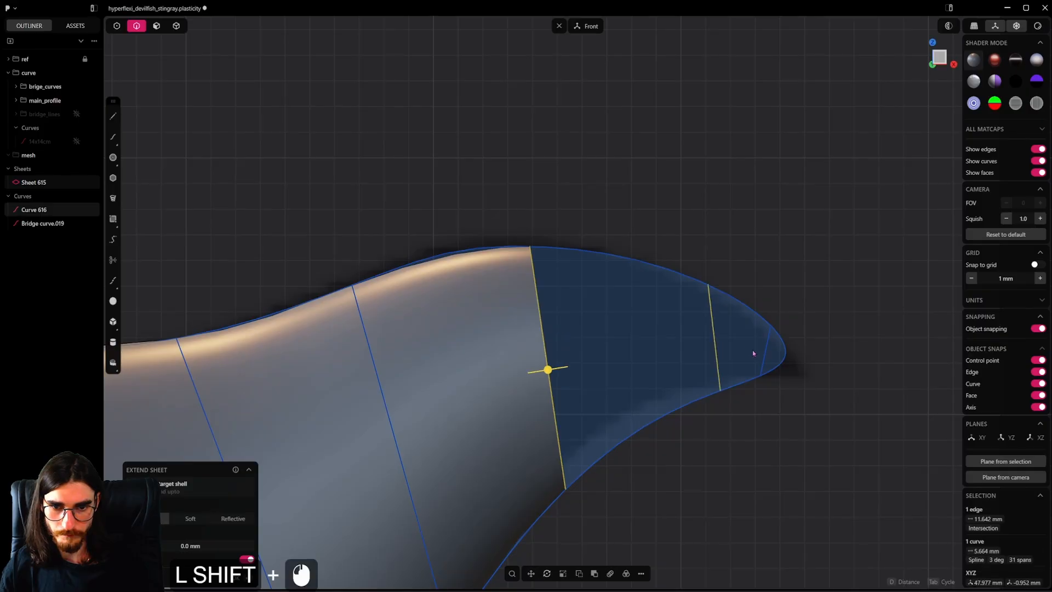
{"action": "left_click", "coordinate": [766, 354], "text": "shift"}
{"action": "key", "text": "l"}
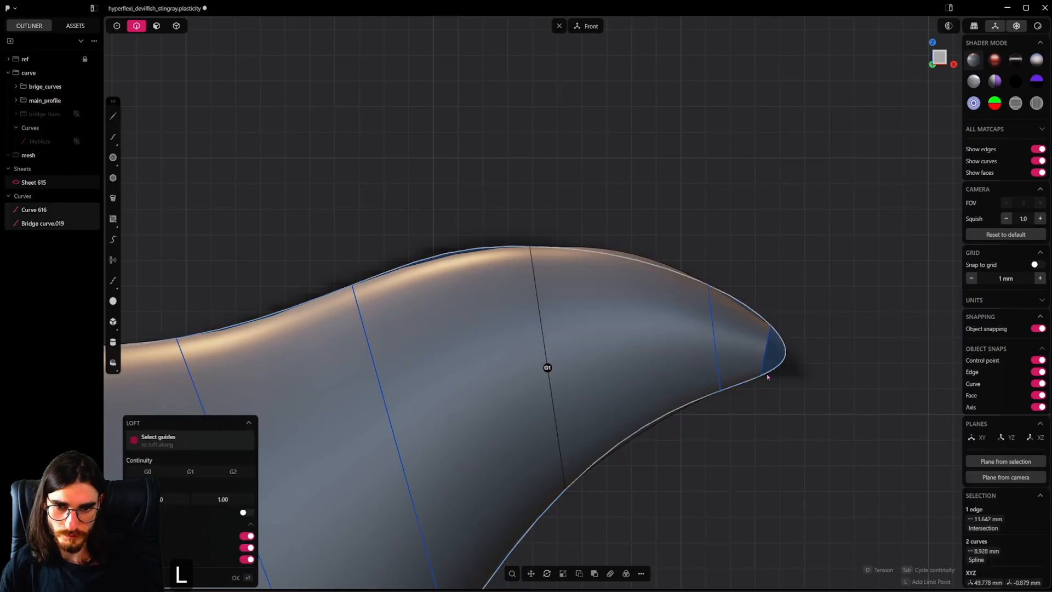
{"action": "left_click", "coordinate": [652, 427], "text": "shift"}
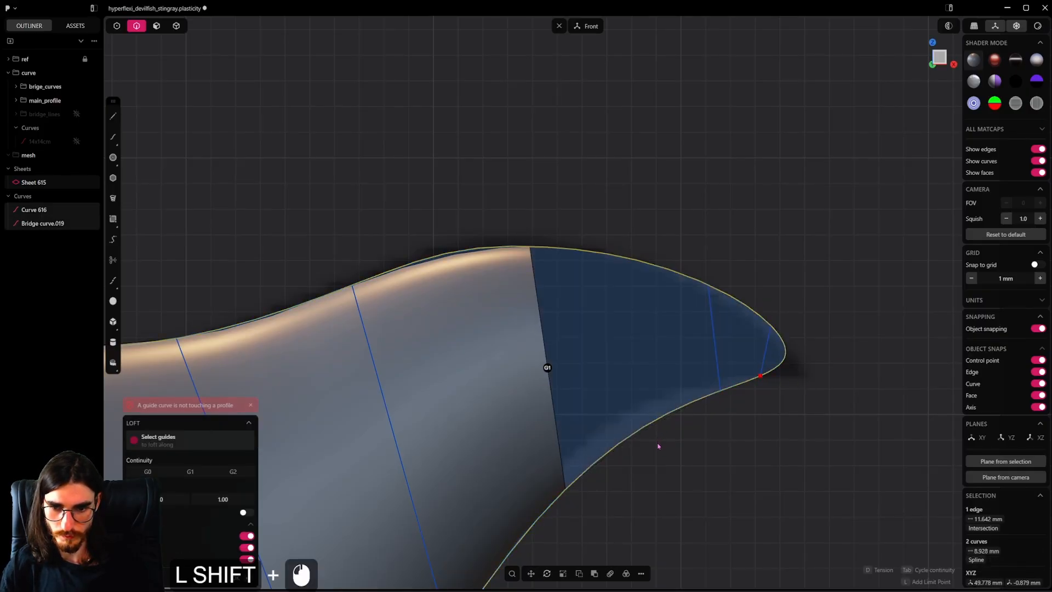
{"action": "key", "text": "ctrl+z"}
Step: Leave the loft and draw a straight line about 4.2 mm long joining the ends of the inner tip section curve
{"action": "left_click", "coordinate": [624, 268]}
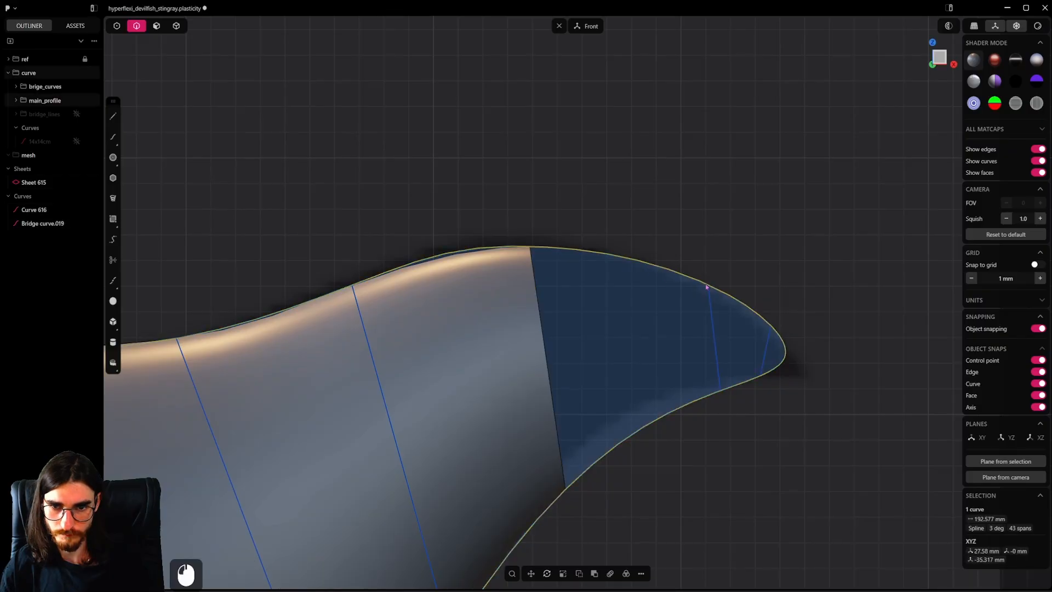
{"action": "middle_click_drag", "start_coordinate": [625, 268], "coordinate": [531, 241]}
{"action": "left_click", "coordinate": [112, 116]}
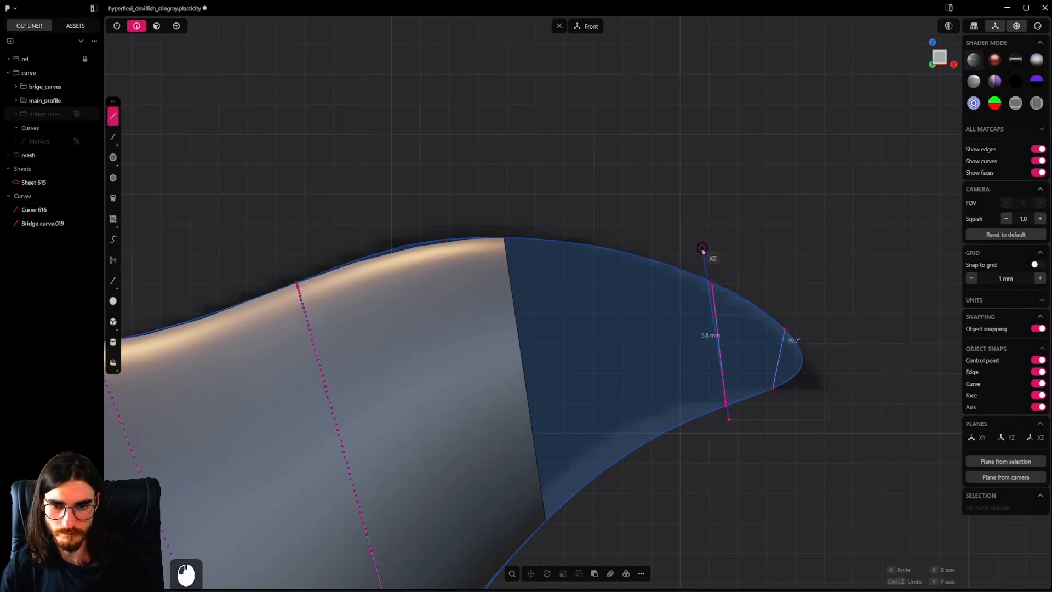
{"action": "key", "text": "Escape"}
{"action": "left_click", "coordinate": [113, 116]}
{"action": "middle_click_drag", "start_coordinate": [704, 345], "coordinate": [743, 411]}
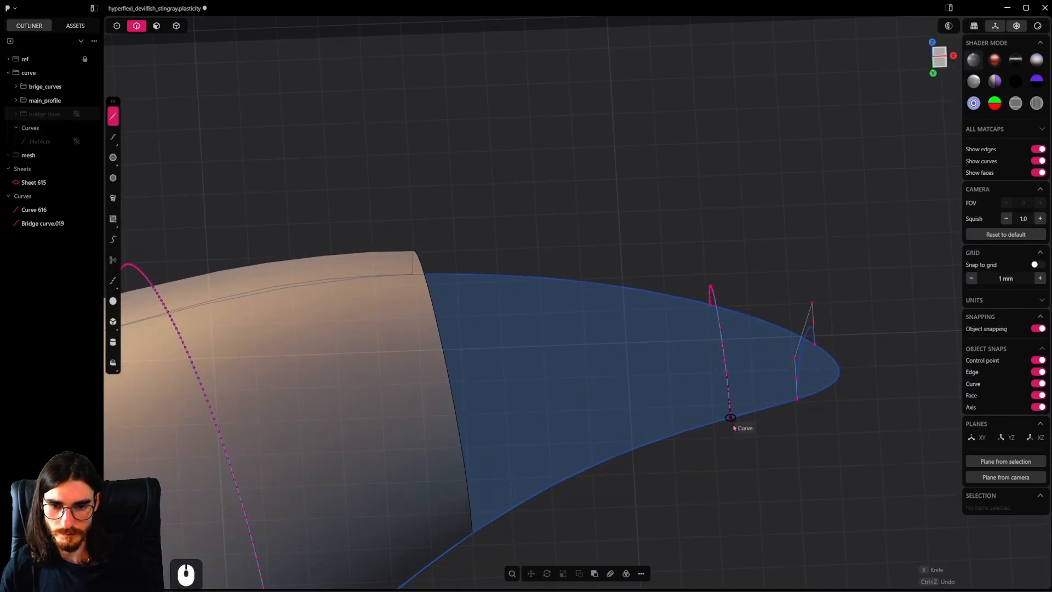
{"action": "left_click", "coordinate": [733, 426]}
{"action": "left_click", "coordinate": [711, 301]}
{"action": "left_click", "coordinate": [711, 301]}
{"action": "mouse_move", "coordinate": [711, 301]}
{"action": "middle_mouse_down"}
{"action": "mouse_move", "coordinate": [699, 277]}
{"action": "mouse_move", "coordinate": [692, 360]}
{"action": "mouse_move", "coordinate": [594, 321]}
{"action": "mouse_move", "coordinate": [619, 258]}
{"action": "middle_mouse_up"}
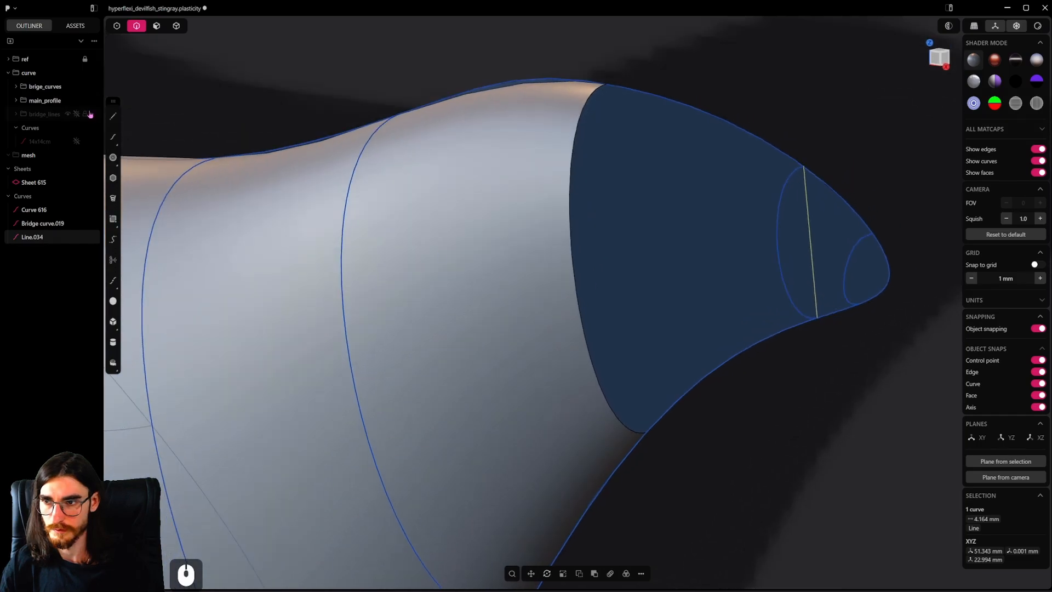
Step: Draw a straight line about 9.6 mm long joining the ends of the body sheet's open edge
{"action": "left_click", "coordinate": [113, 116]}
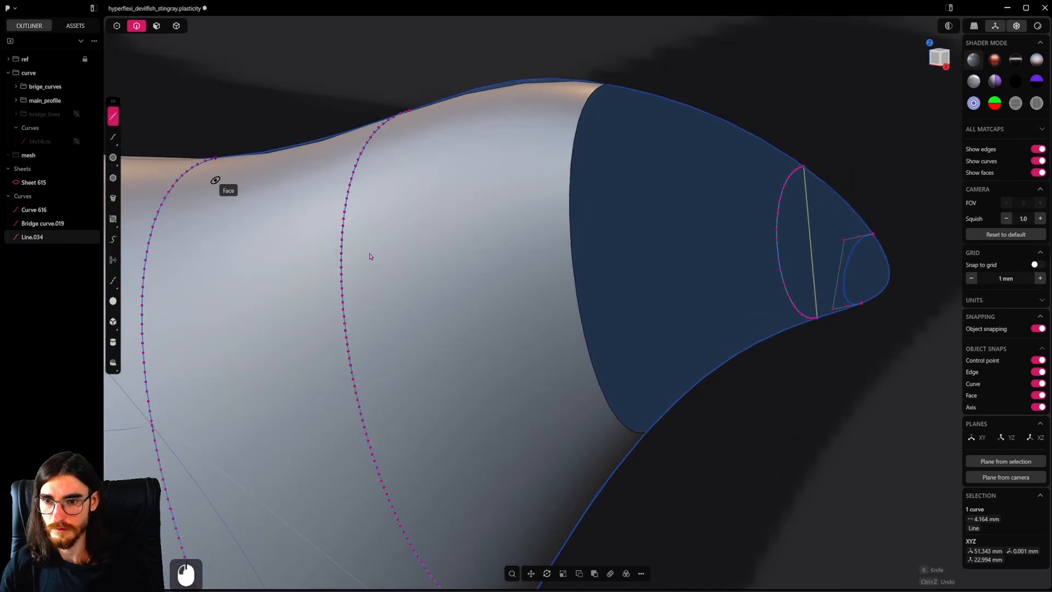
{"action": "left_click", "coordinate": [645, 431]}
{"action": "left_click", "coordinate": [607, 97]}
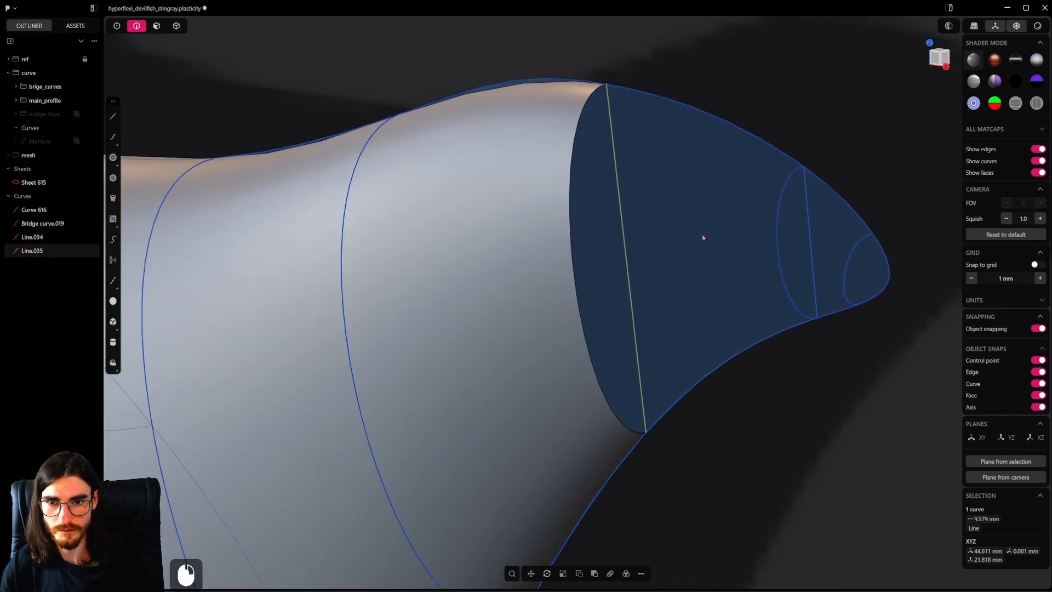
Step: Try to cut the wing outline with the line across the body's open edge
{"action": "middle_click_drag", "start_coordinate": [702, 235], "coordinate": [690, 217]}
{"action": "middle_click_drag", "start_coordinate": [449, 252], "coordinate": [502, 301], "text": "alt"}
{"action": "left_click", "coordinate": [539, 211]}
{"action": "left_click", "coordinate": [538, 212]}
{"action": "key", "text": "shift+c"}
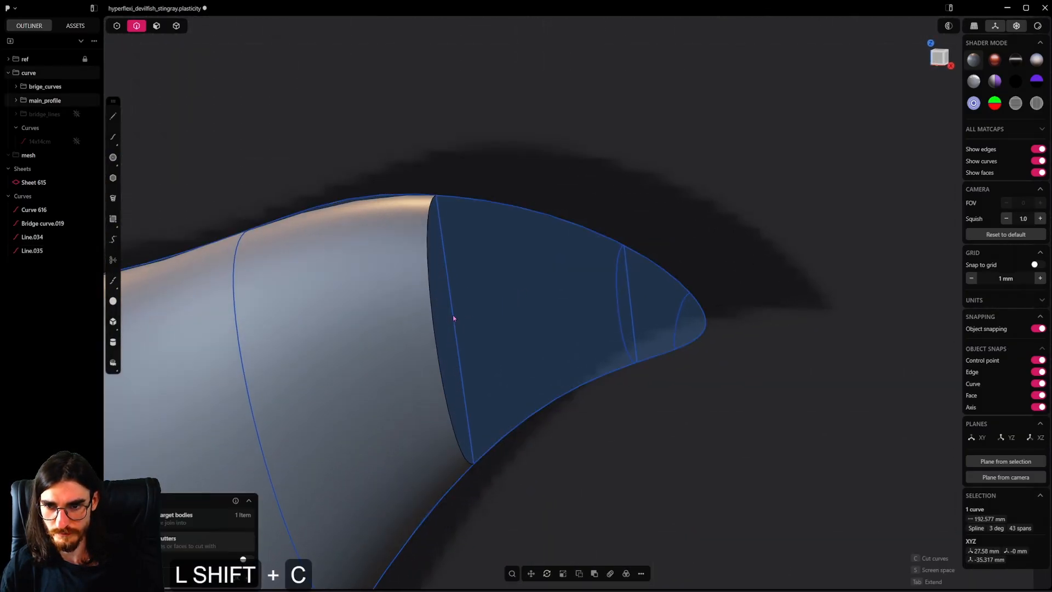
{"action": "left_click", "coordinate": [452, 315]}
{"action": "key", "text": "Return"}
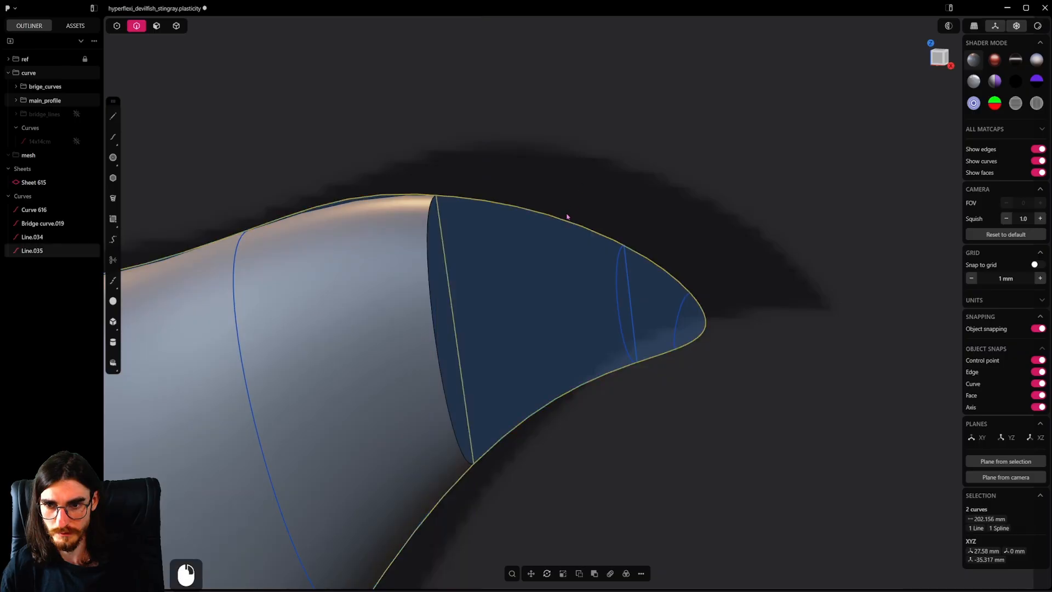
Step: Scale the line at the body's open edge by about 1.14 so it crosses the outline, and cut the outline with it
{"action": "left_click", "coordinate": [447, 271]}
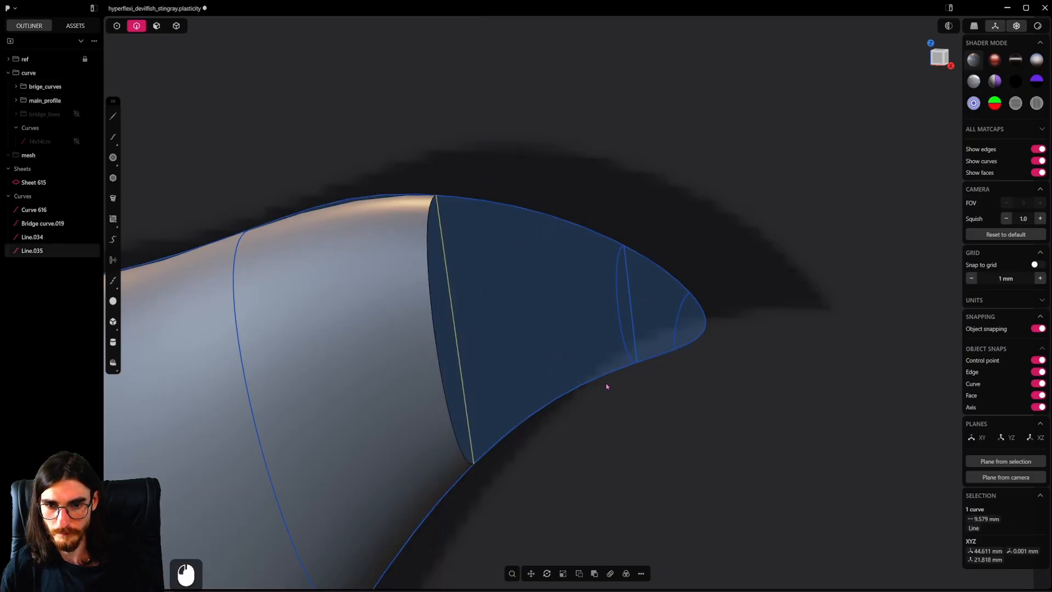
{"action": "key", "text": "s"}
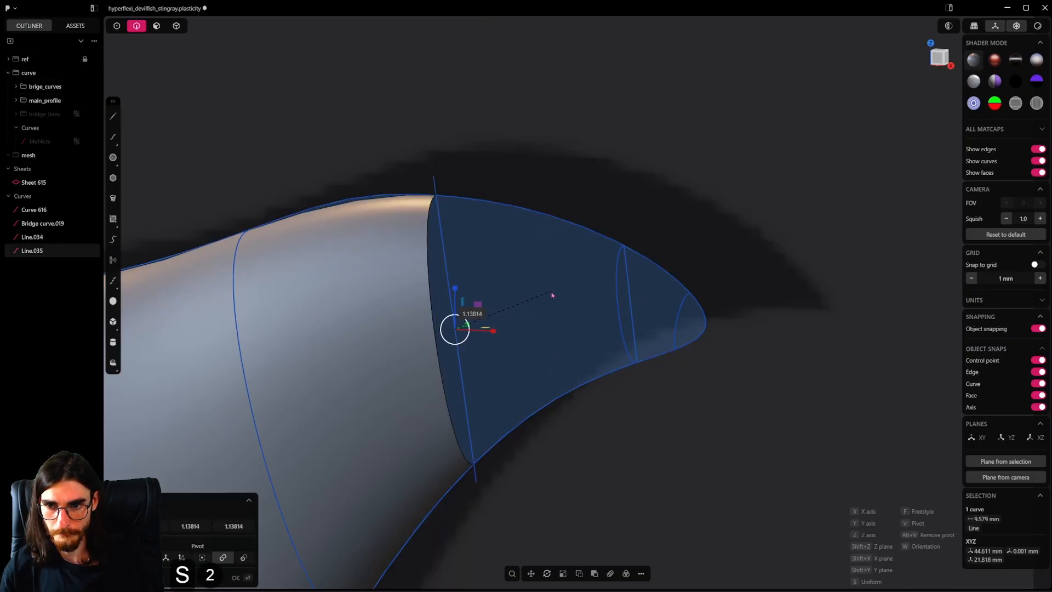
{"action": "left_click", "coordinate": [548, 298]}
{"action": "middle_click_drag", "start_coordinate": [531, 332], "coordinate": [607, 342], "text": "alt"}
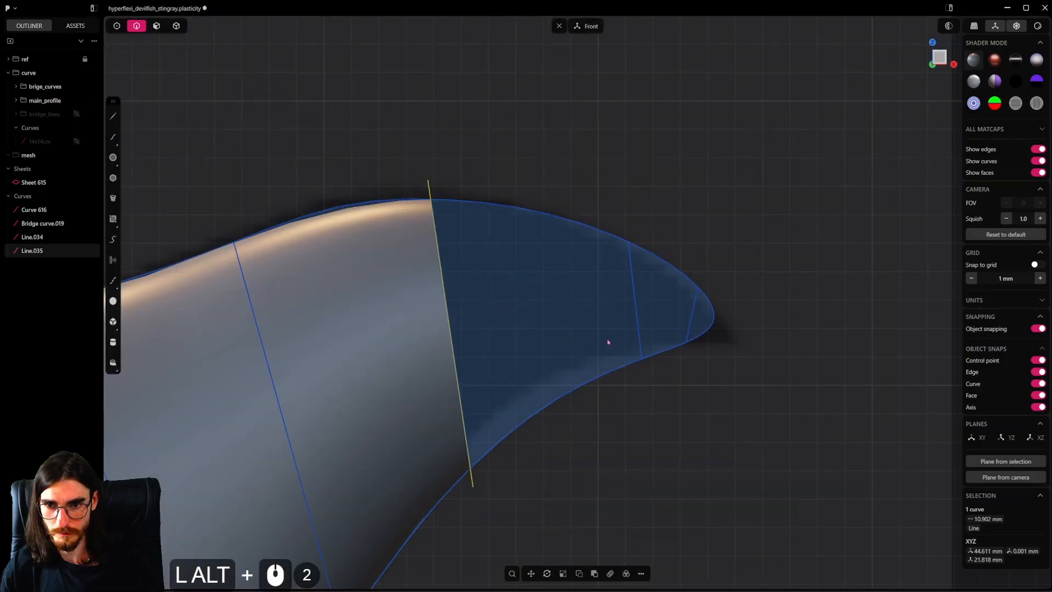
{"action": "left_click", "coordinate": [515, 207]}
{"action": "key", "text": "shift+c"}
{"action": "left_click", "coordinate": [429, 192]}
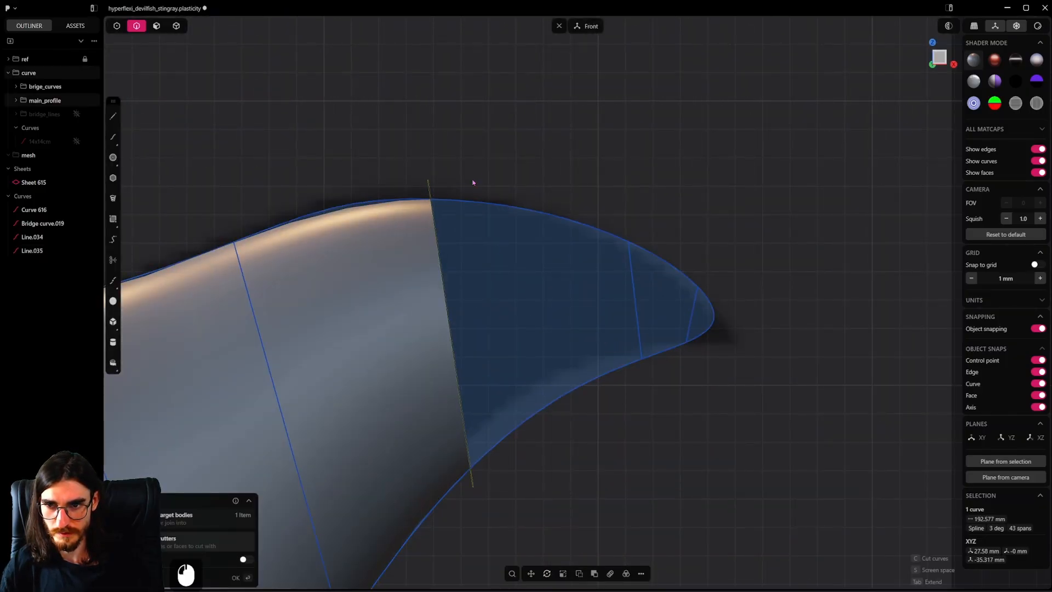
{"action": "right_click", "coordinate": [523, 180]}
{"action": "left_click", "coordinate": [552, 217]}
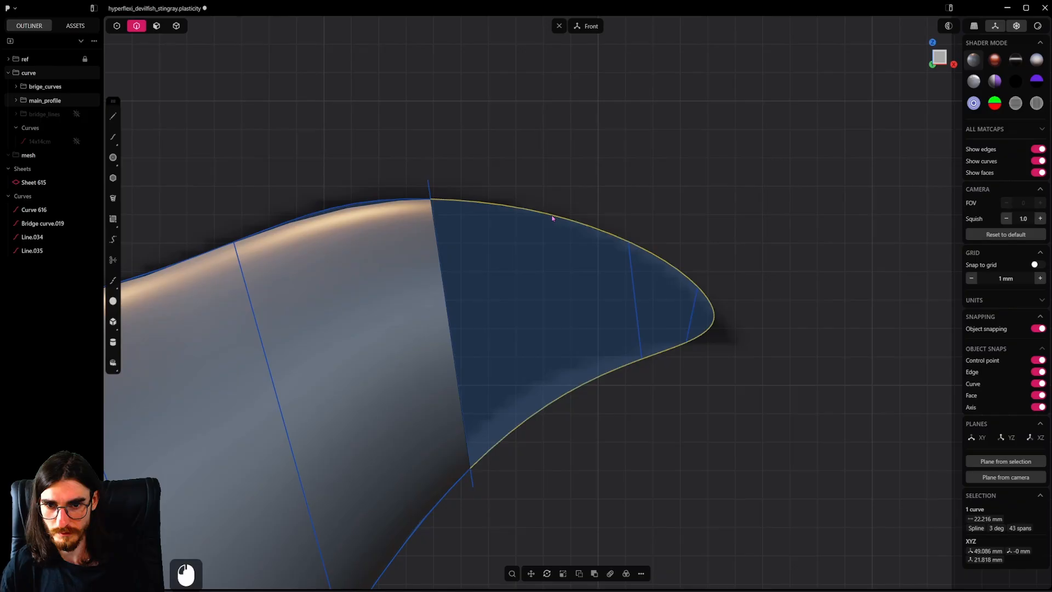
Step: Scale the line at the inner tip section up to about 4.9 mm so it crosses the outline on both sides
{"action": "mouse_move", "coordinate": [638, 299]}
{"action": "middle_mouse_down"}
{"action": "mouse_move", "coordinate": [636, 289]}
{"action": "mouse_move", "coordinate": [634, 303]}
{"action": "middle_mouse_up"}
{"action": "left_click", "coordinate": [633, 303]}
{"action": "key", "text": "s"}
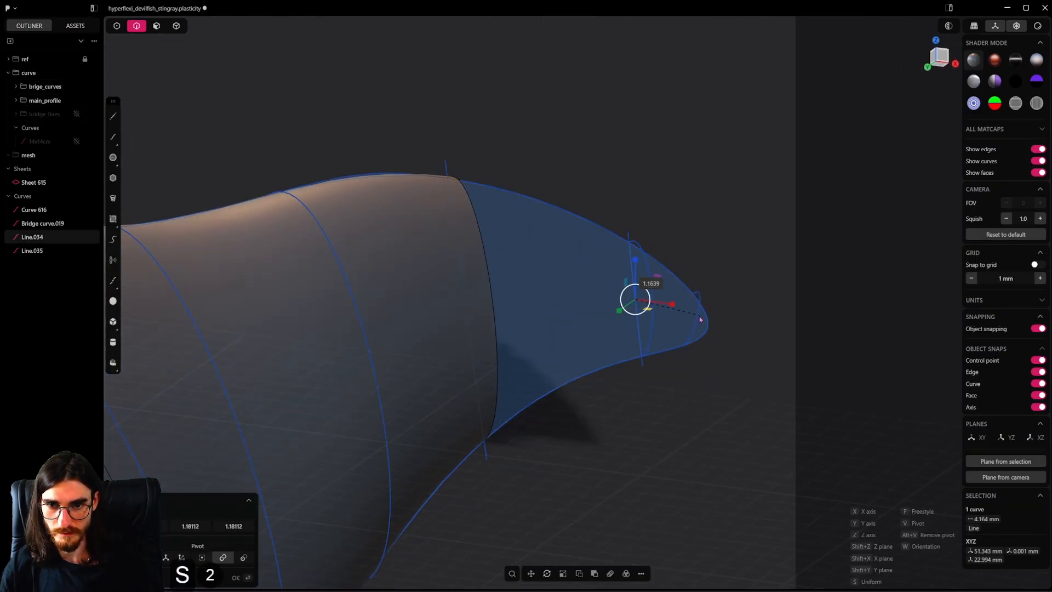
{"action": "left_click", "coordinate": [704, 319]}
{"action": "right_click", "coordinate": [704, 320]}
{"action": "middle_click_drag", "start_coordinate": [695, 329], "coordinate": [728, 350], "text": "alt"}
{"action": "scroll", "coordinate": [767, 322], "scroll_direction": "up", "scroll_amount": 2}
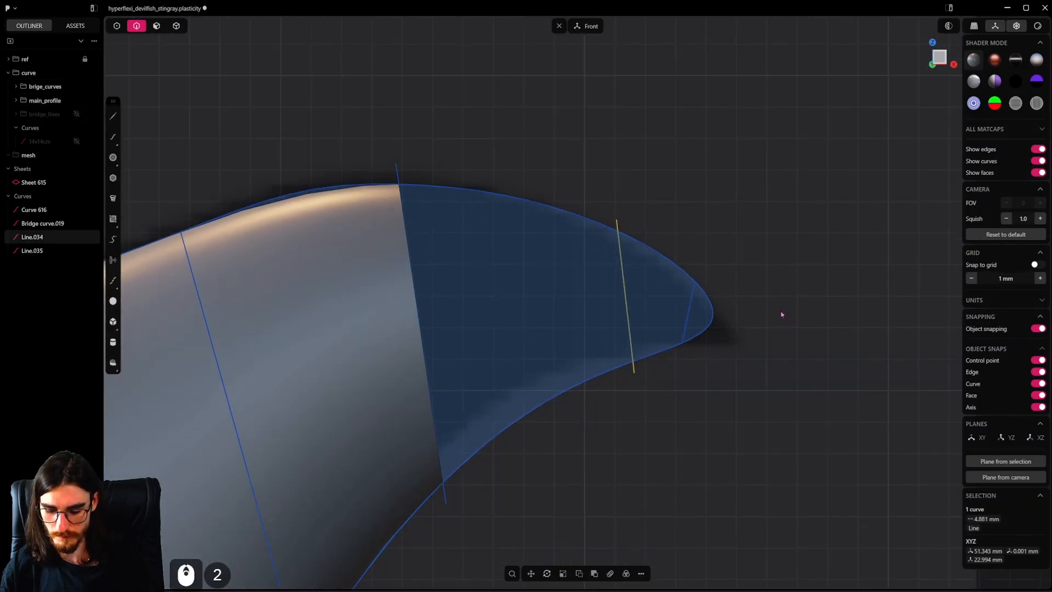
Step: Cut the wing tip's outline piece with the lengthened line at the inner tip section
{"action": "left_click", "coordinate": [660, 256]}
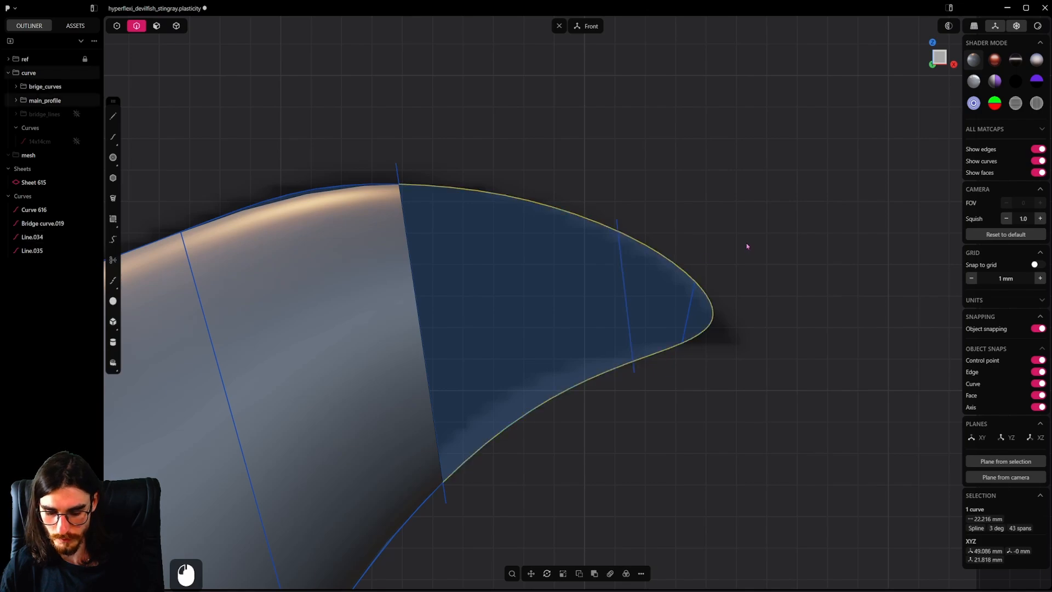
{"action": "key", "text": "shift+x"}
{"action": "middle_click_drag", "start_coordinate": [660, 292], "coordinate": [626, 369]}
{"action": "left_click", "coordinate": [636, 304]}
{"action": "right_click", "coordinate": [734, 222]}
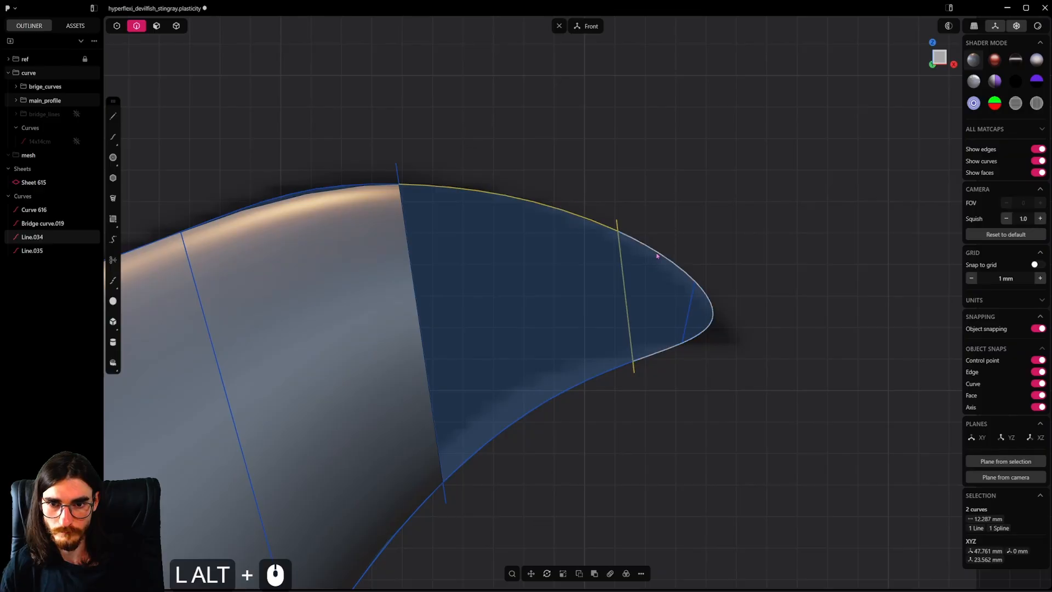
{"action": "left_click", "coordinate": [709, 324]}
{"action": "scroll", "coordinate": [690, 323], "scroll_direction": "up", "scroll_amount": 3}
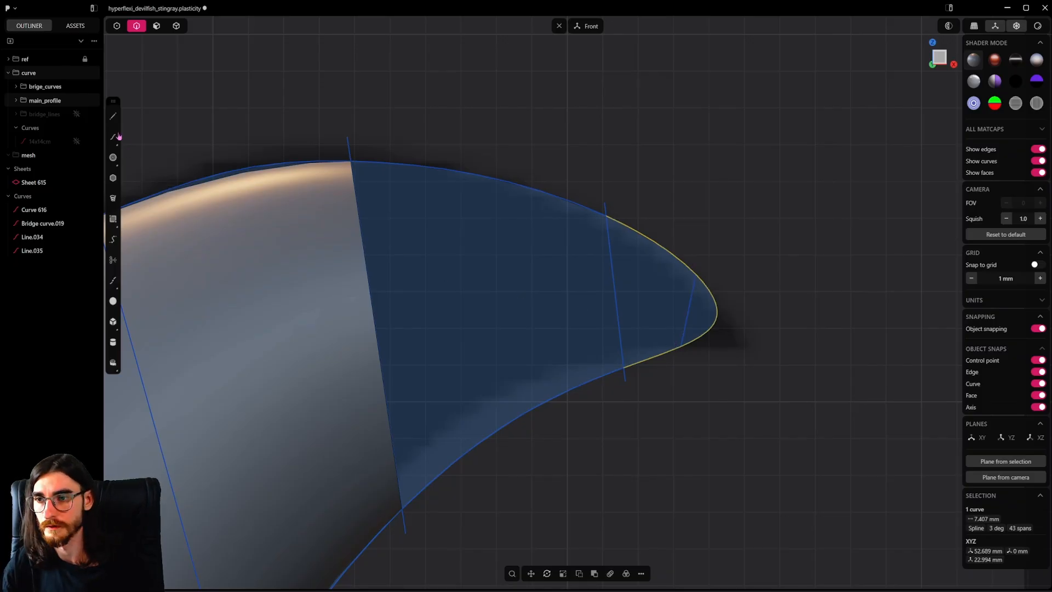
Step: Draw a line about 2 mm long between the ends of the outermost section curve and scale it by about 1.7
{"action": "left_click", "coordinate": [113, 116]}
{"action": "left_click", "coordinate": [682, 341]}
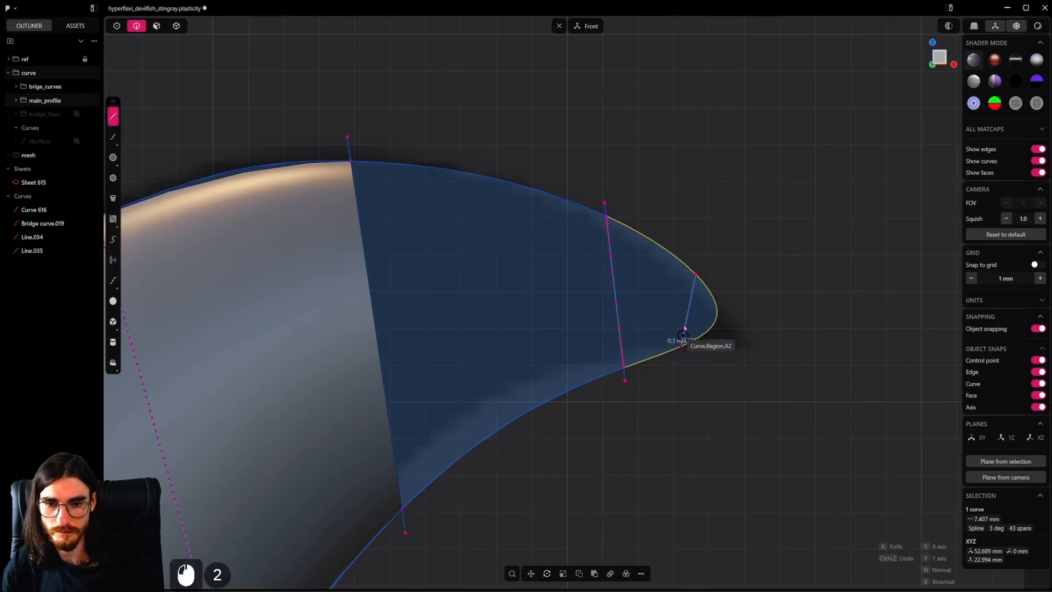
{"action": "left_click", "coordinate": [696, 274]}
{"action": "key", "text": "s"}
{"action": "key", "text": "2"}
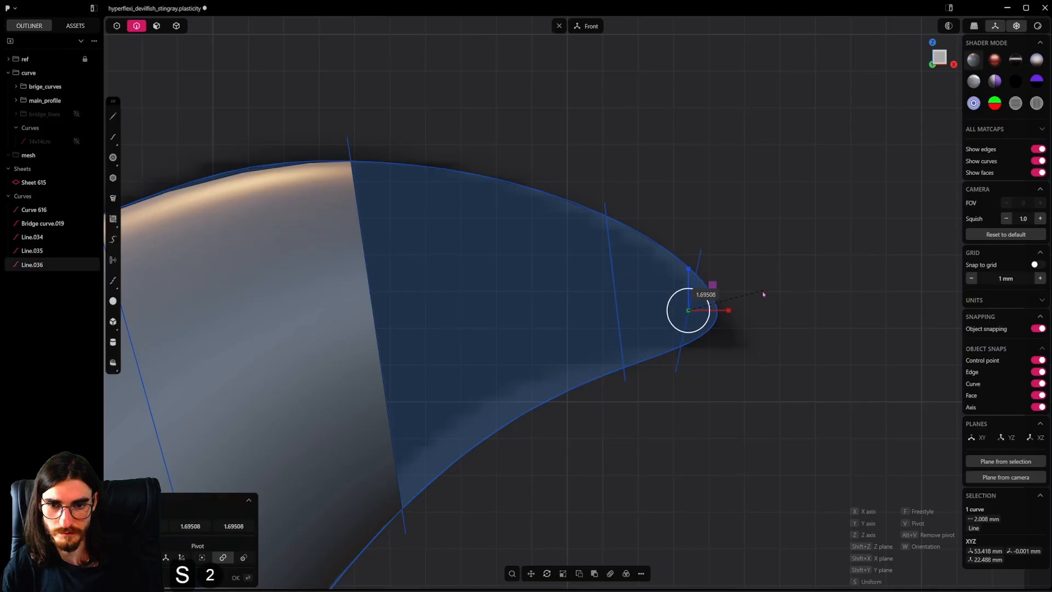
{"action": "left_click", "coordinate": [741, 296]}
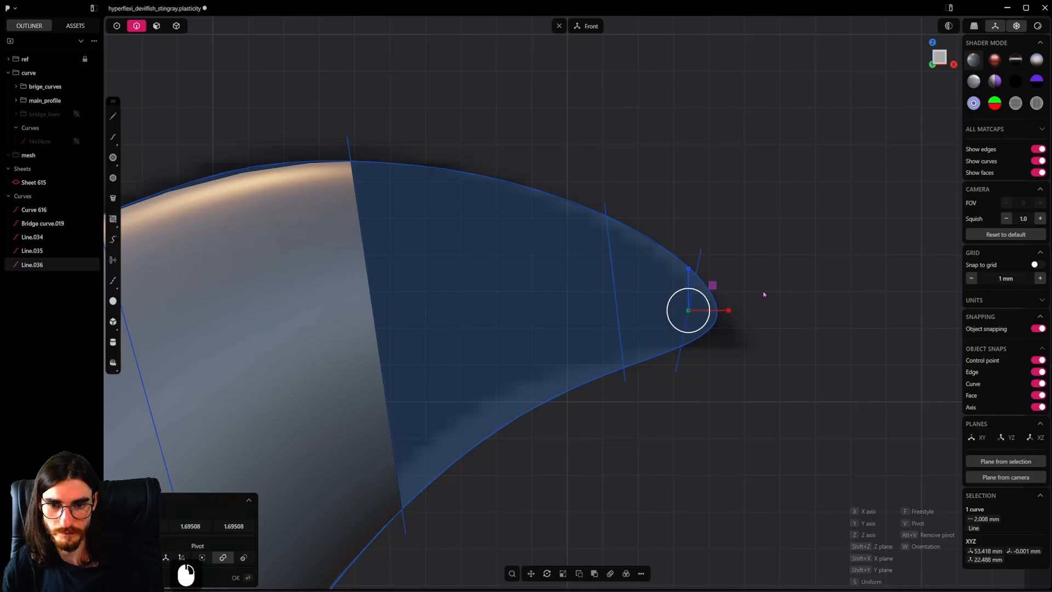
Step: Cut the remaining tip outline with the scaled line at the outermost section
{"action": "left_click", "coordinate": [702, 284]}
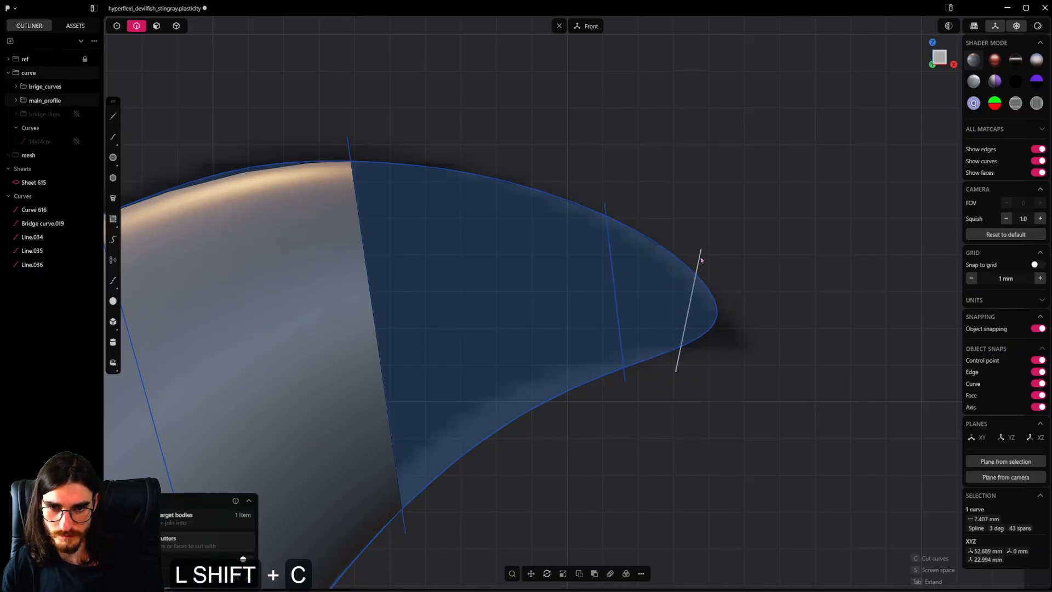
{"action": "left_click", "coordinate": [696, 277], "text": "shift"}
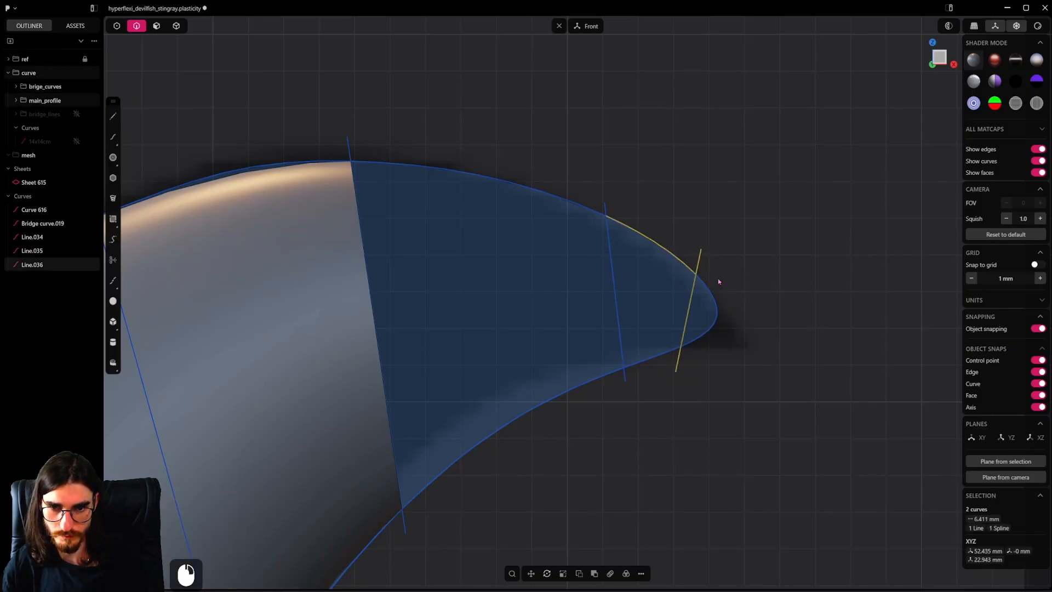
{"action": "left_click", "coordinate": [665, 281]}
Step: Join the upper and lower outline pieces between the body's open edge and the outermost section into guide curves
{"action": "left_click", "coordinate": [670, 253]}
{"action": "left_click", "coordinate": [648, 360], "text": "shift"}
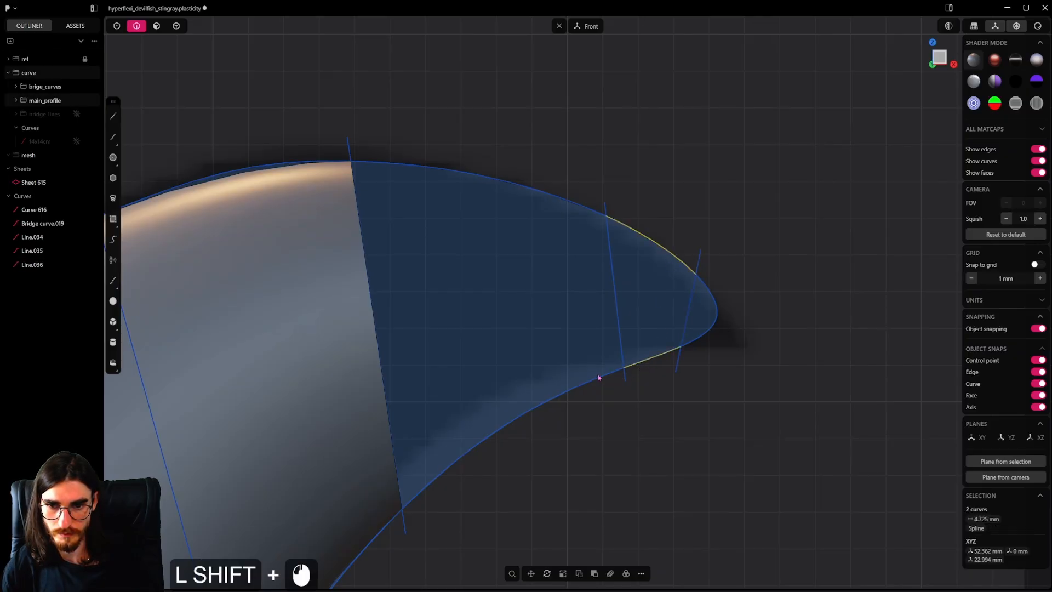
{"action": "left_click", "coordinate": [597, 377], "text": "shift"}
{"action": "left_click", "coordinate": [582, 205], "text": "shift"}
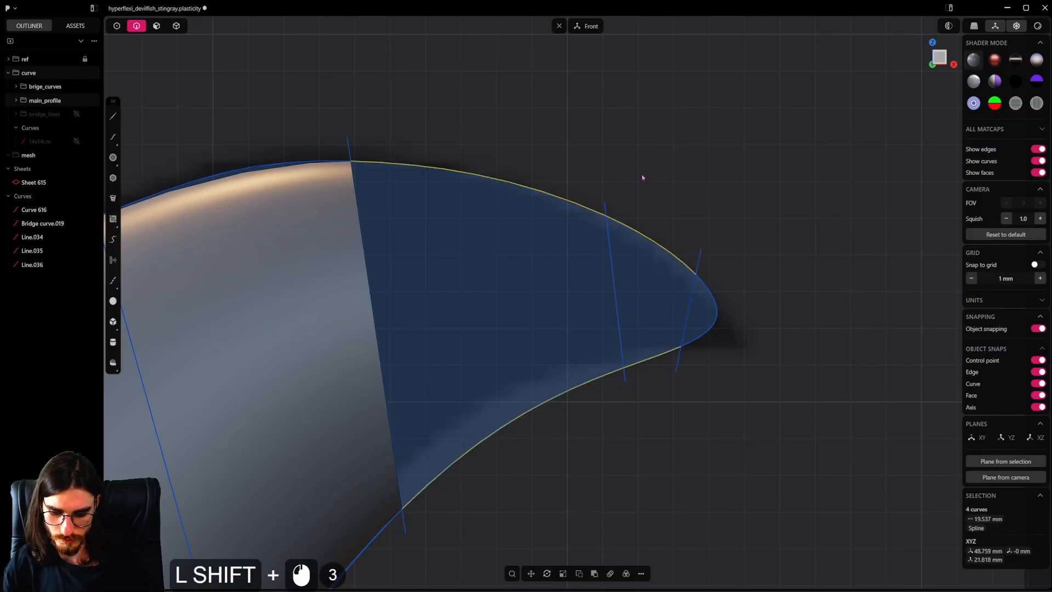
{"action": "key", "text": "j"}
{"action": "left_click", "coordinate": [652, 232]}
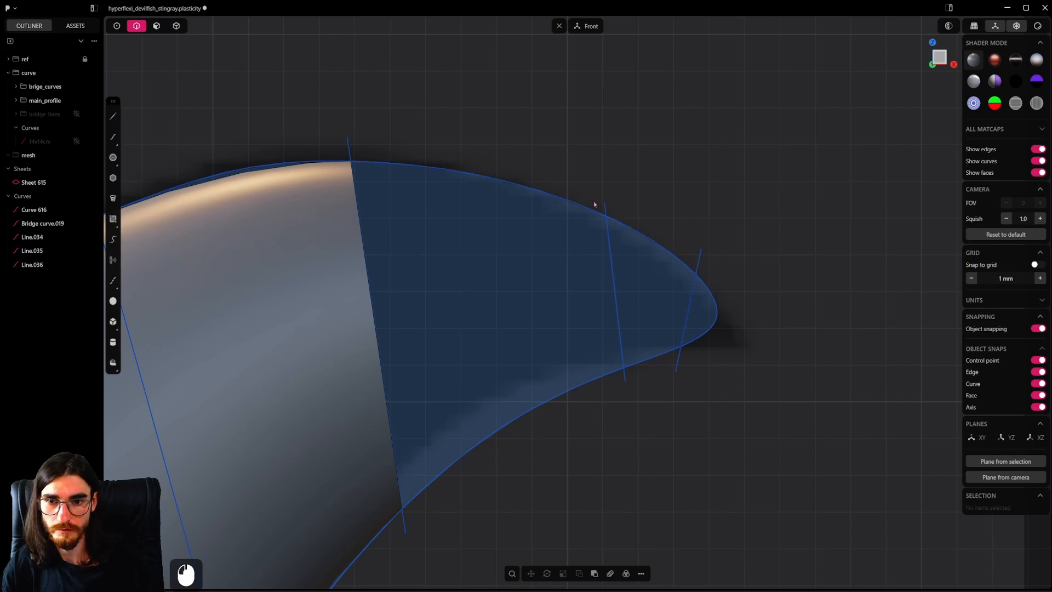
Step: Try to loft from the body's open edge through both tip sections, with the joined upper and lower outline curves as guides
{"action": "left_click", "coordinate": [362, 236]}
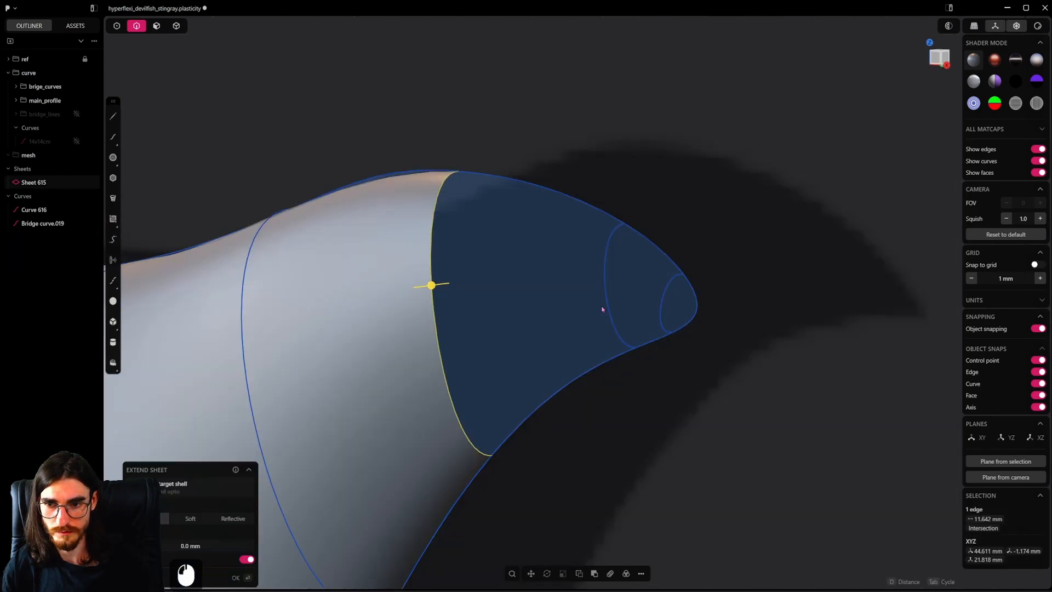
{"action": "left_click", "coordinate": [607, 279], "text": "shift"}
{"action": "left_click", "coordinate": [664, 298], "text": "shift"}
{"action": "middle_click_drag", "start_coordinate": [685, 301], "coordinate": [748, 308], "text": "alt+shift"}
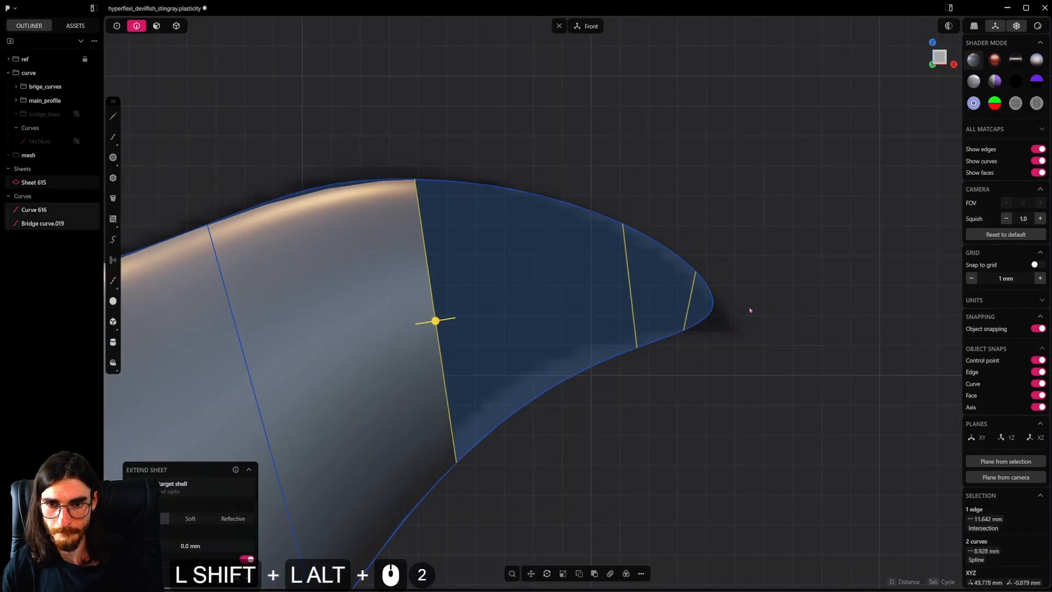
{"action": "scroll", "coordinate": [681, 307], "scroll_direction": "up", "scroll_amount": 2, "text": "shift"}
{"action": "key", "text": "shift+l"}
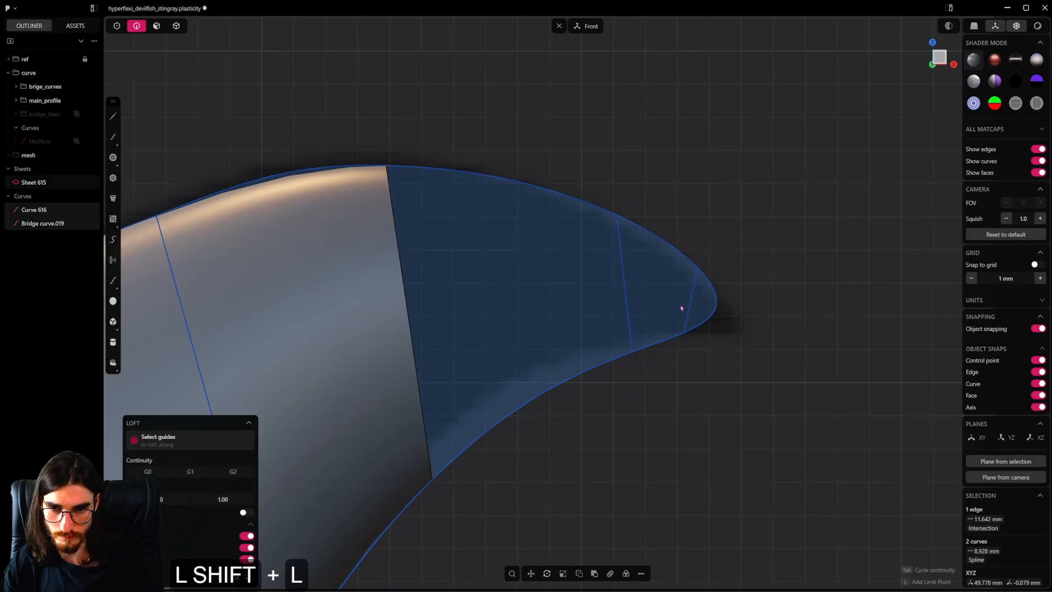
{"action": "left_click", "coordinate": [576, 378], "text": "shift"}
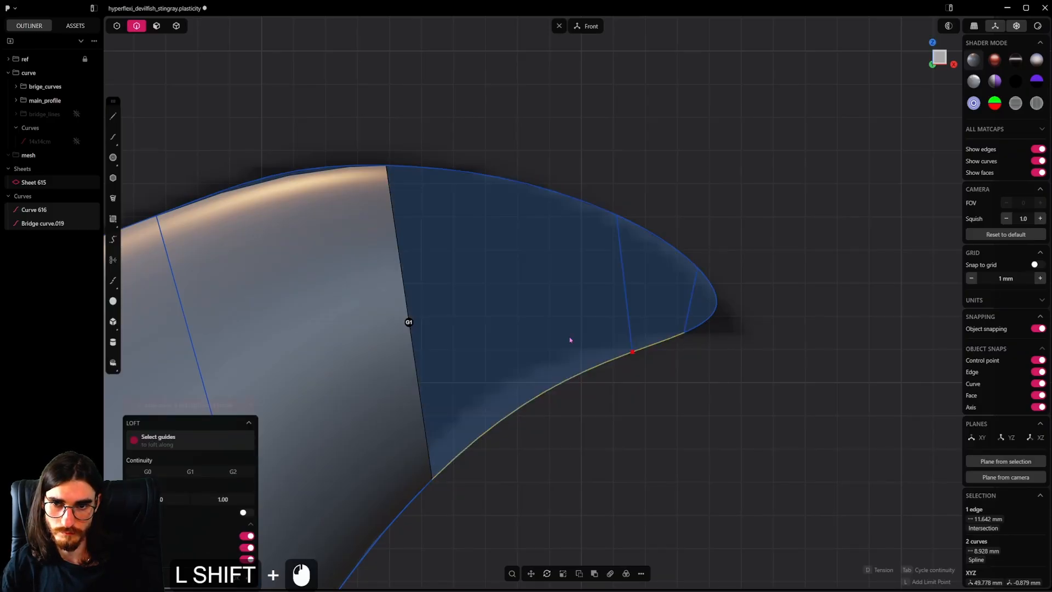
{"action": "left_click", "coordinate": [575, 200], "text": "shift"}
{"action": "scroll", "coordinate": [596, 297], "scroll_direction": "down", "scroll_amount": 2}
{"action": "middle_click_drag", "start_coordinate": [601, 292], "coordinate": [576, 294]}
{"action": "key", "text": "ctrl+z"}
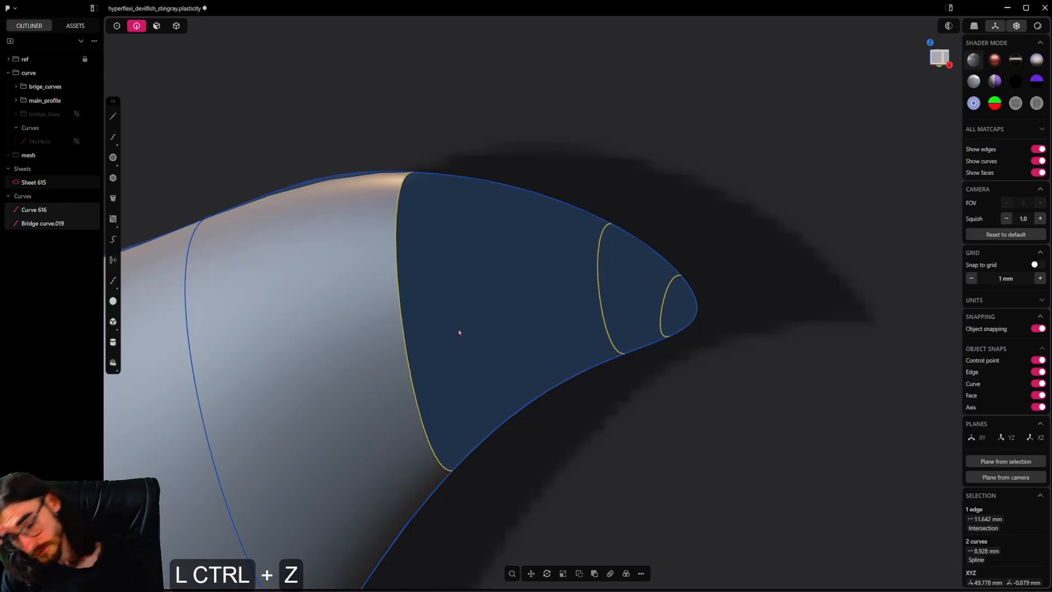
Step: Duplicate the body sheet's open edge in place as a separate curve
{"action": "left_click", "coordinate": [403, 347]}
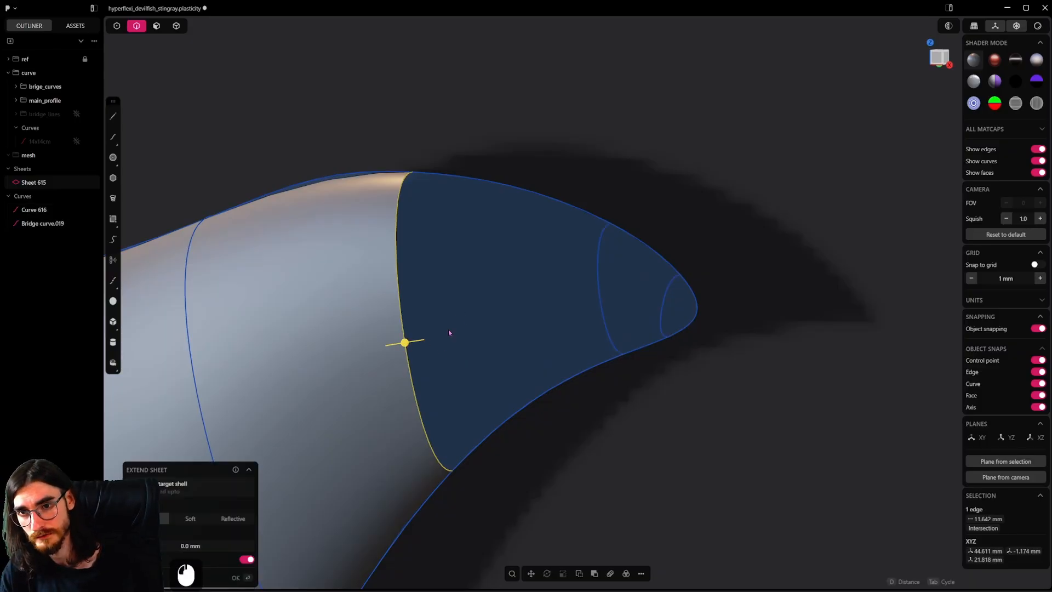
{"action": "key", "text": "shift+d"}
{"action": "right_click", "coordinate": [590, 439]}
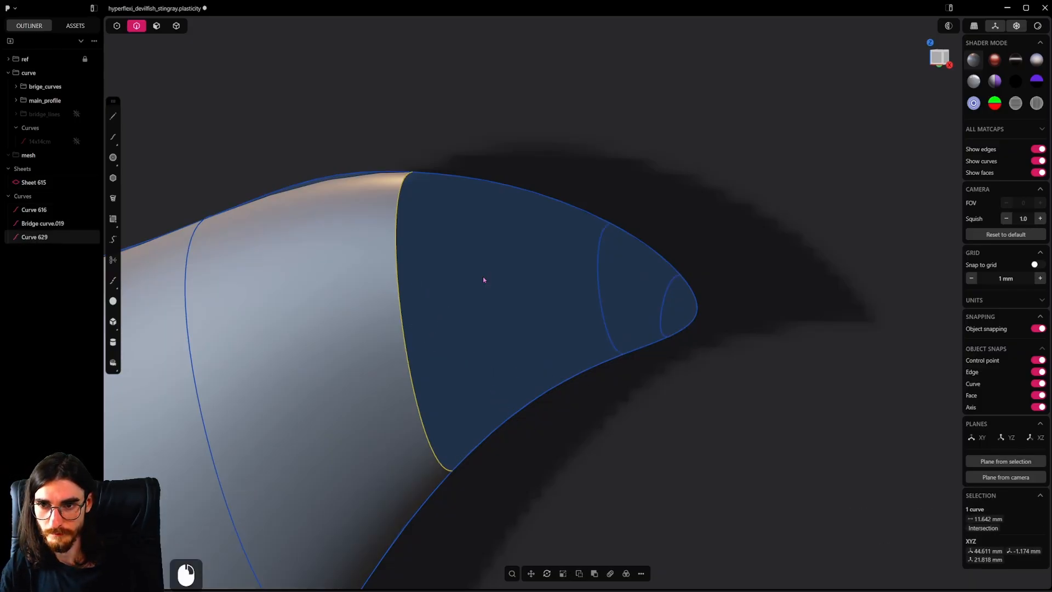
{"action": "left_click", "coordinate": [535, 156]}
{"action": "left_click", "coordinate": [399, 194]}
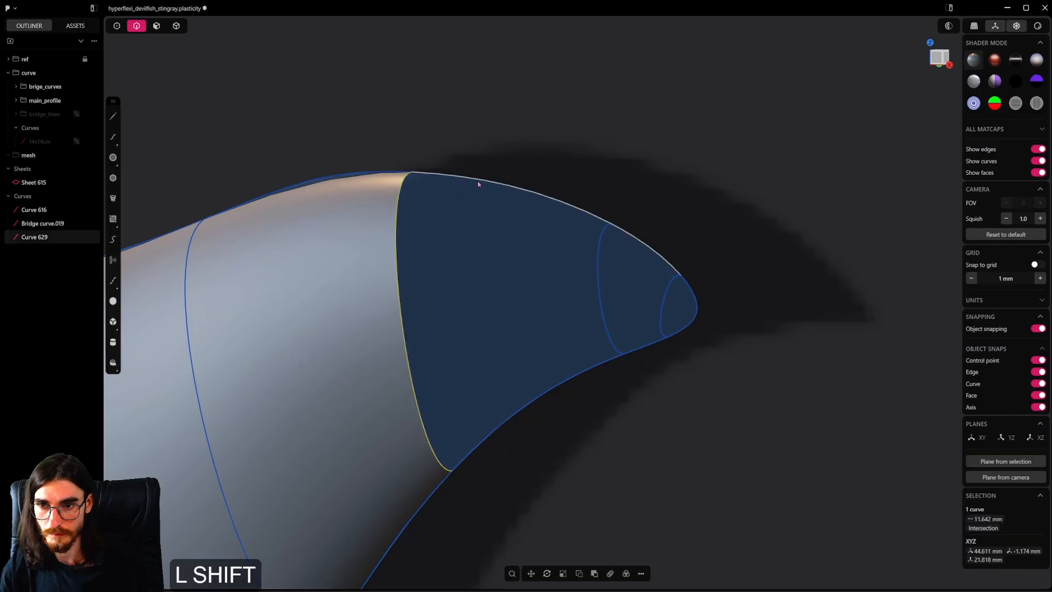
Step: Undo the edge duplicate and outline joins, and delete the three straight cutting lines crossing the wing tip
{"action": "key", "text": "ctrl+z"}
{"action": "left_click", "coordinate": [614, 284]}
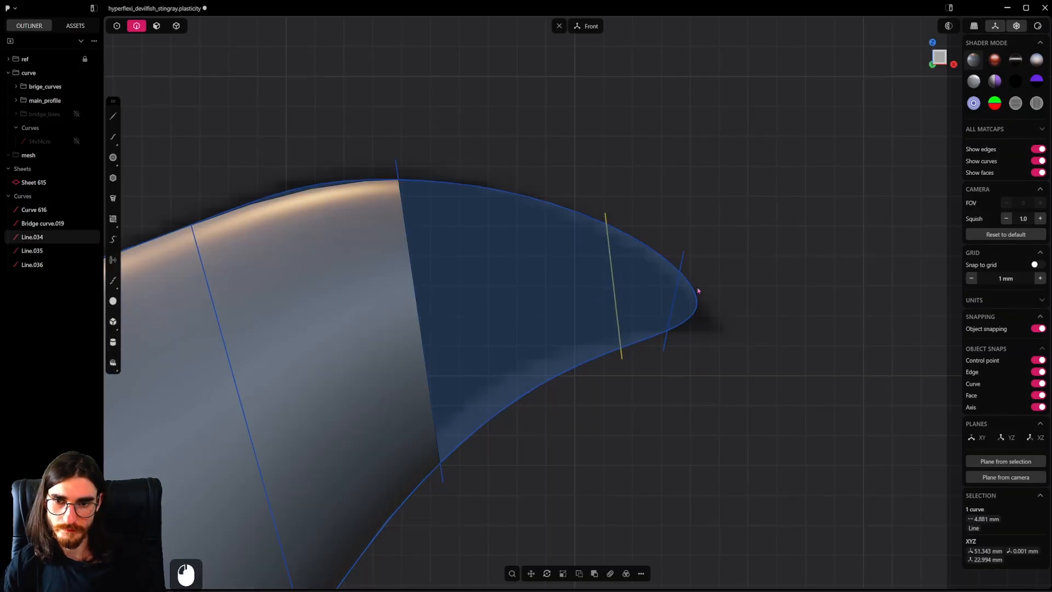
{"action": "left_click", "coordinate": [679, 274], "text": "shift"}
{"action": "left_click", "coordinate": [395, 170], "text": "shift"}
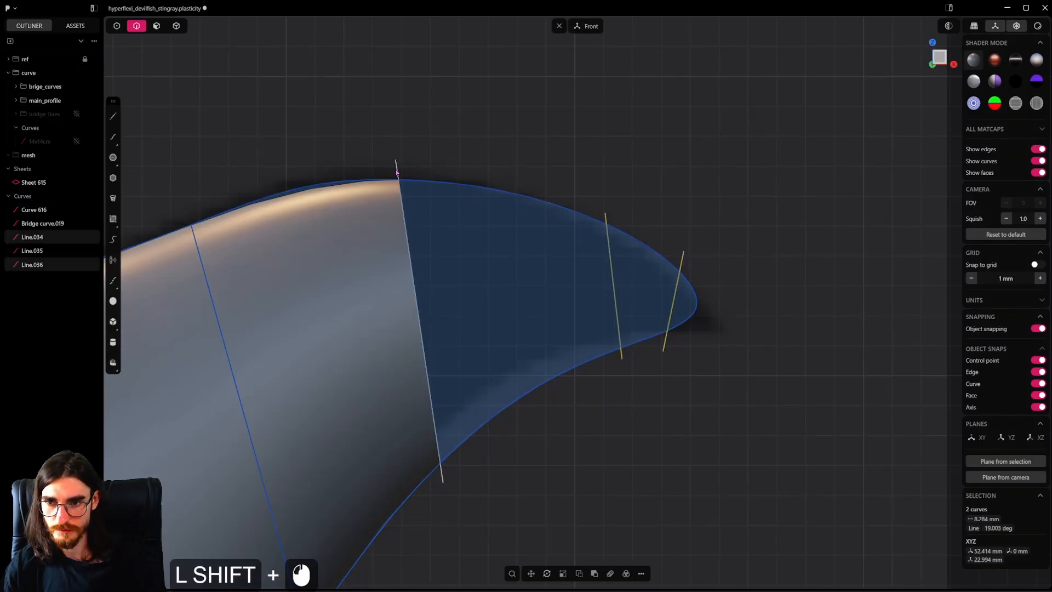
{"action": "key", "text": "x"}
Step: Try to patch the hole starting from the body sheet's open edge
{"action": "middle_click_drag", "start_coordinate": [570, 252], "coordinate": [382, 317]}
{"action": "left_click", "coordinate": [601, 212]}
{"action": "left_click", "coordinate": [623, 246], "text": "shift"}
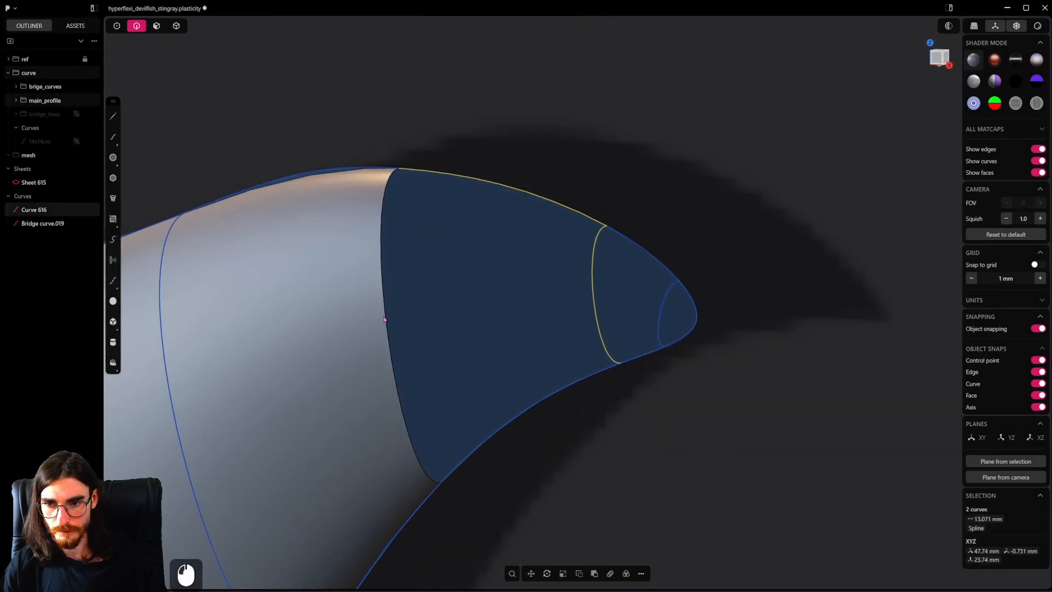
{"action": "left_click", "coordinate": [382, 317]}
{"action": "key", "text": "e"}
{"action": "key", "text": "shift+j"}
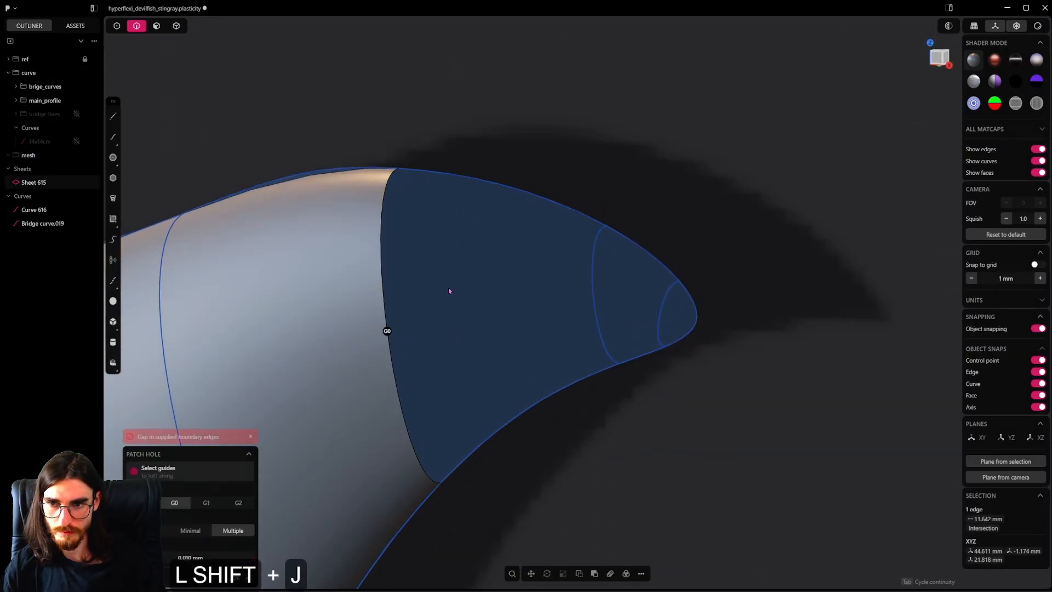
{"action": "key", "text": "Escape"}
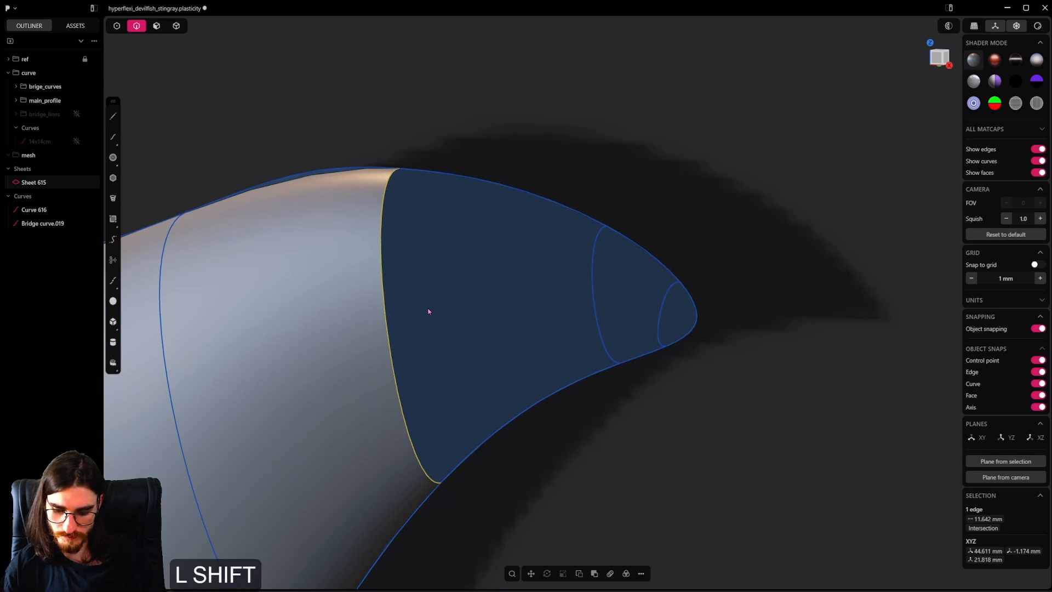
Step: Duplicate the body sheet's open edge in place as a separate curve and hide the body sheet
{"action": "key", "text": "shift+d"}
{"action": "left_click", "coordinate": [543, 132]}
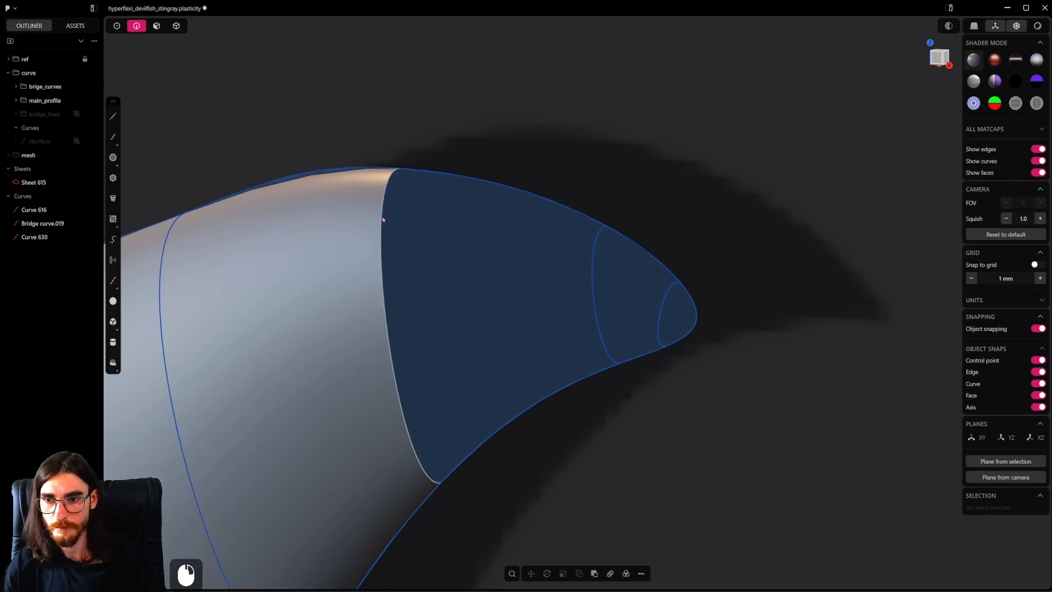
{"action": "left_click", "coordinate": [181, 28]}
{"action": "left_click", "coordinate": [271, 301]}
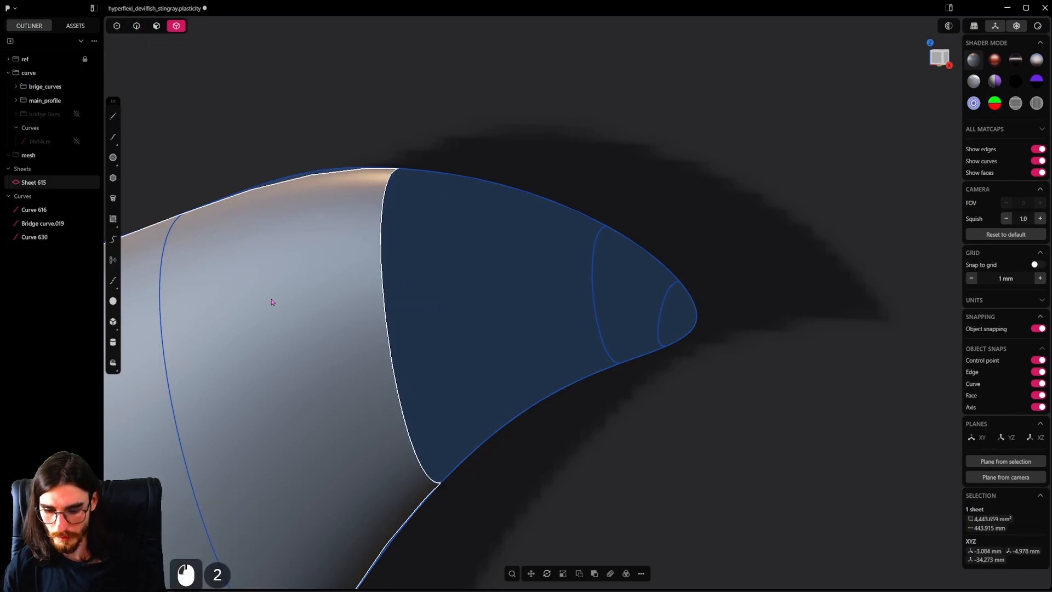
{"action": "key", "text": "h"}
Step: Try to patch between the duplicated edge, the inner tip section and both outlines with the body hidden, and hide the duplicated edge curve
{"action": "left_click", "coordinate": [136, 25]}
{"action": "left_click", "coordinate": [383, 242]}
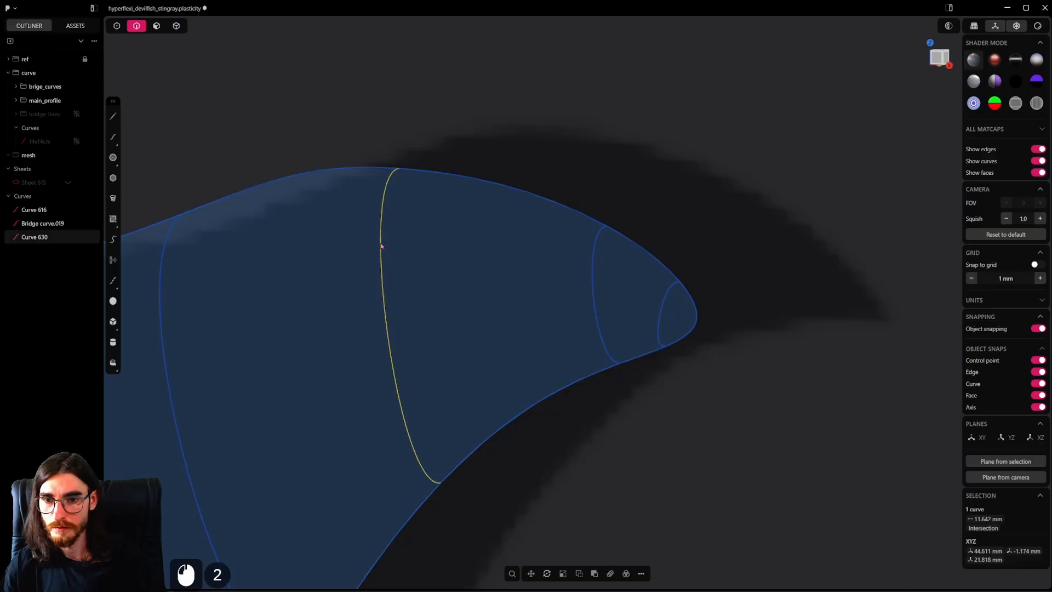
{"action": "left_click", "coordinate": [592, 268], "text": "shift"}
{"action": "left_click", "coordinate": [594, 378], "text": "shift"}
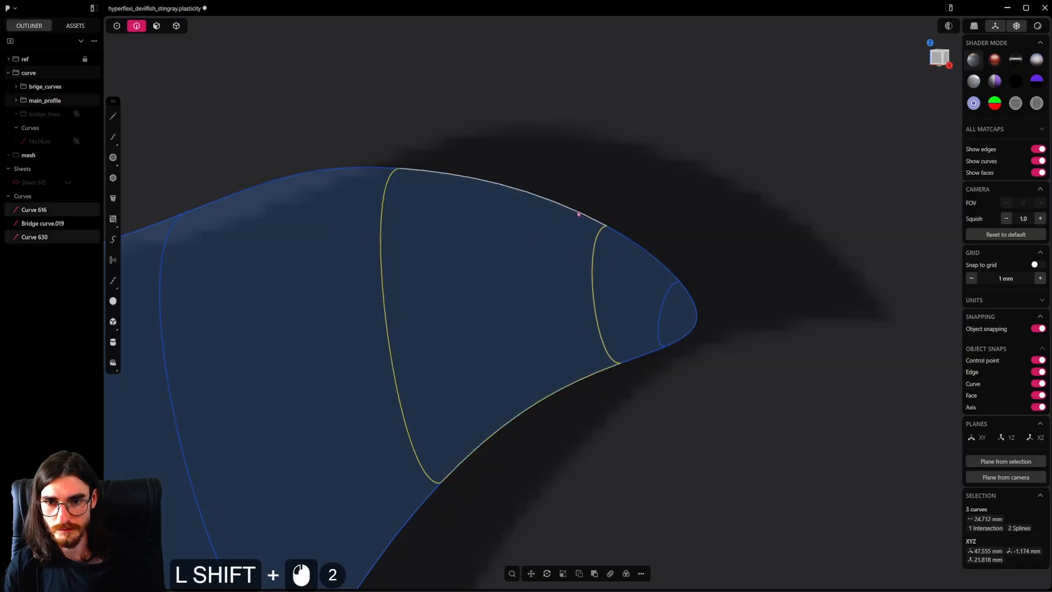
{"action": "key", "text": "shift+j"}
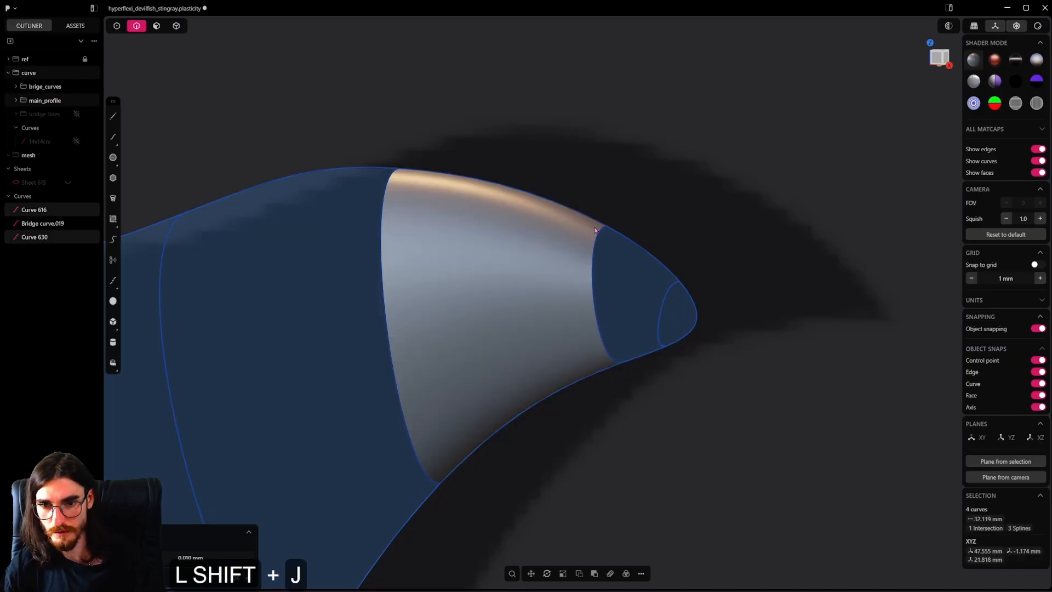
{"action": "middle_click_drag", "start_coordinate": [595, 230], "coordinate": [447, 274]}
{"action": "key", "text": "Escape"}
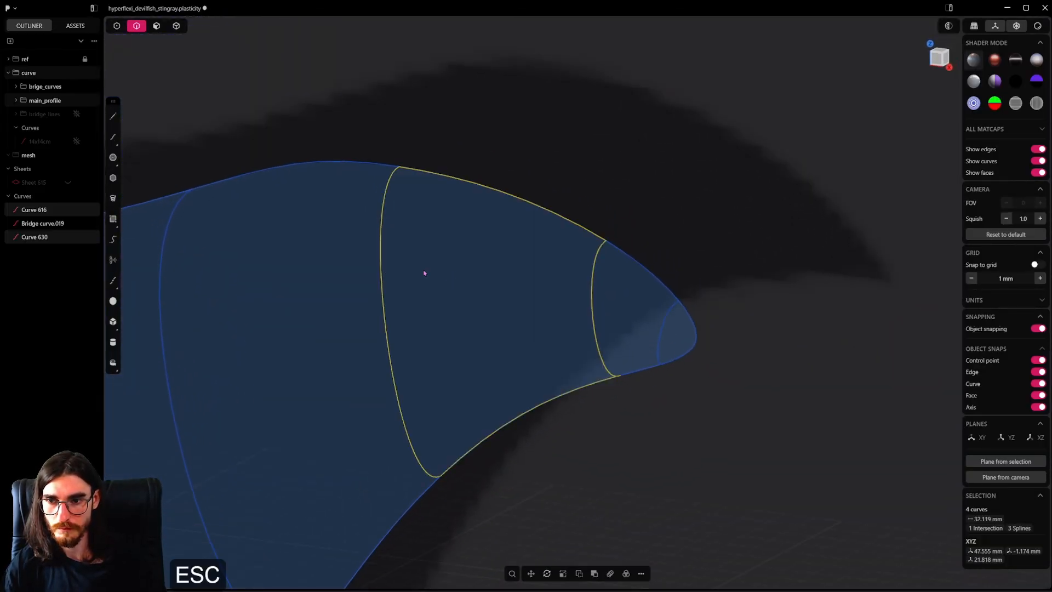
{"action": "left_click", "coordinate": [383, 268]}
{"action": "key", "text": "h"}
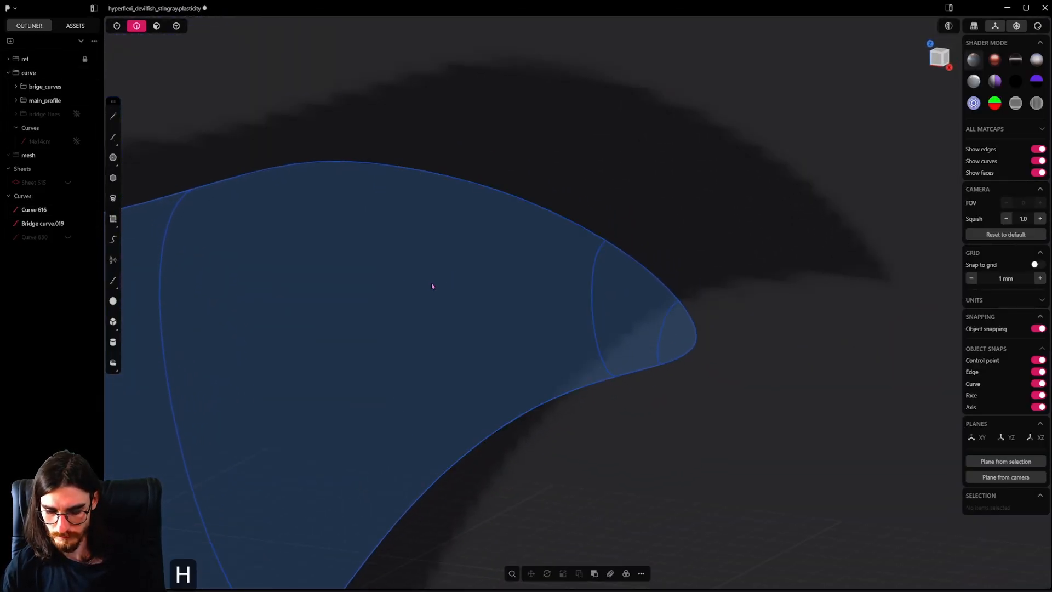
Step: Unhide everything and patch the area bounded by the duplicated edge curve, the inner tip section and the upper and lower outline pieces
{"action": "key", "text": "alt+h"}
{"action": "middle_click_drag", "start_coordinate": [392, 317], "coordinate": [432, 301]}
{"action": "left_click", "coordinate": [420, 256]}
{"action": "left_click", "coordinate": [494, 201], "text": "shift"}
{"action": "left_click", "coordinate": [549, 387], "text": "shift"}
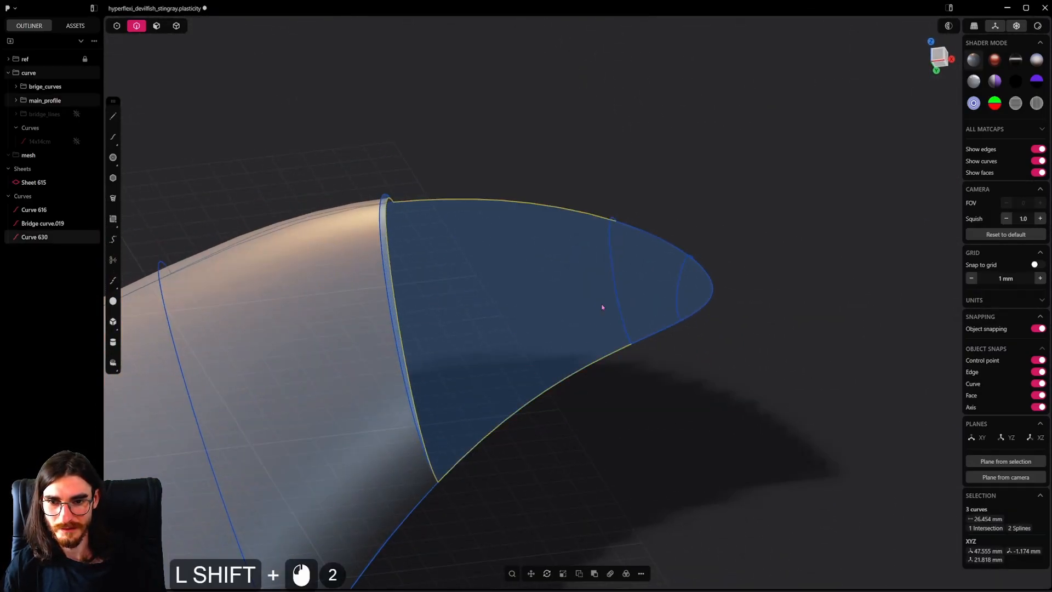
{"action": "left_click", "coordinate": [616, 294], "text": "shift"}
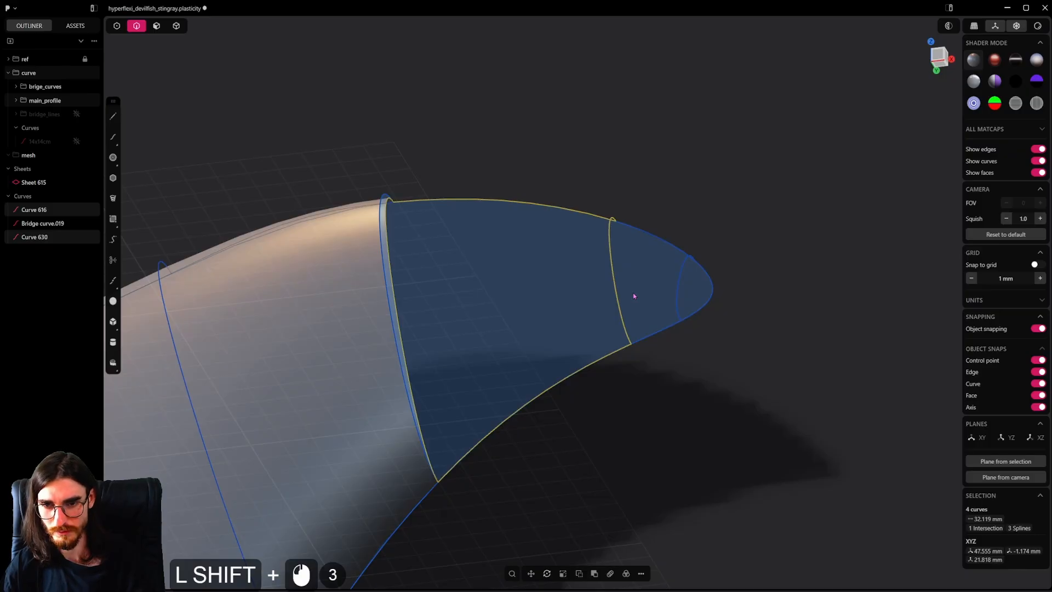
{"action": "key", "text": "shift+j"}
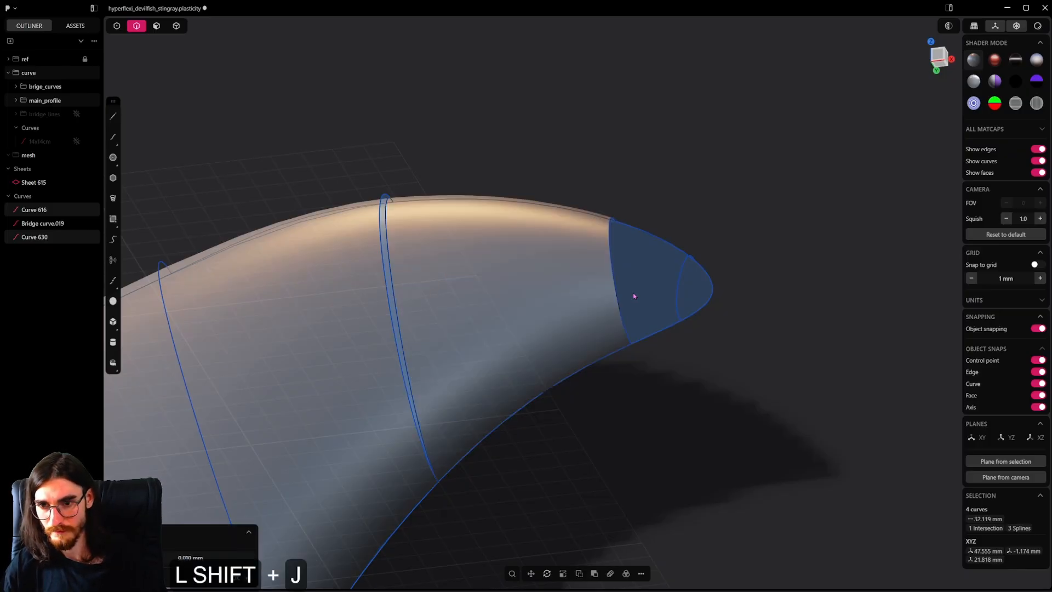
{"action": "middle_click_drag", "start_coordinate": [632, 296], "coordinate": [538, 337]}
{"action": "right_click", "coordinate": [539, 337]}
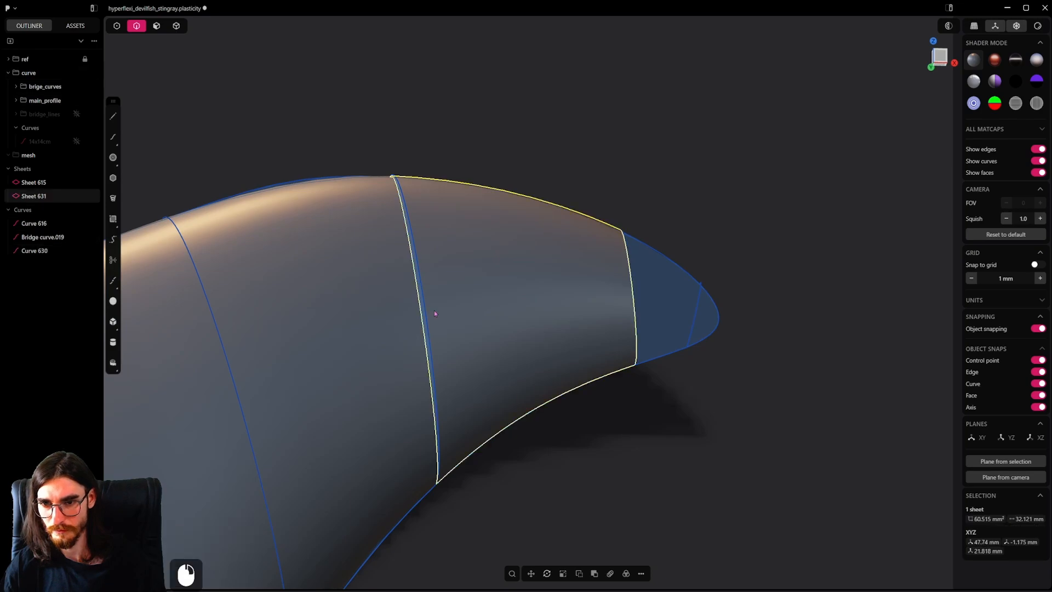
Step: Hide the profile section curve and the duplicated edge curve at the seam between the body and the new patch
{"action": "left_click", "coordinate": [426, 310]}
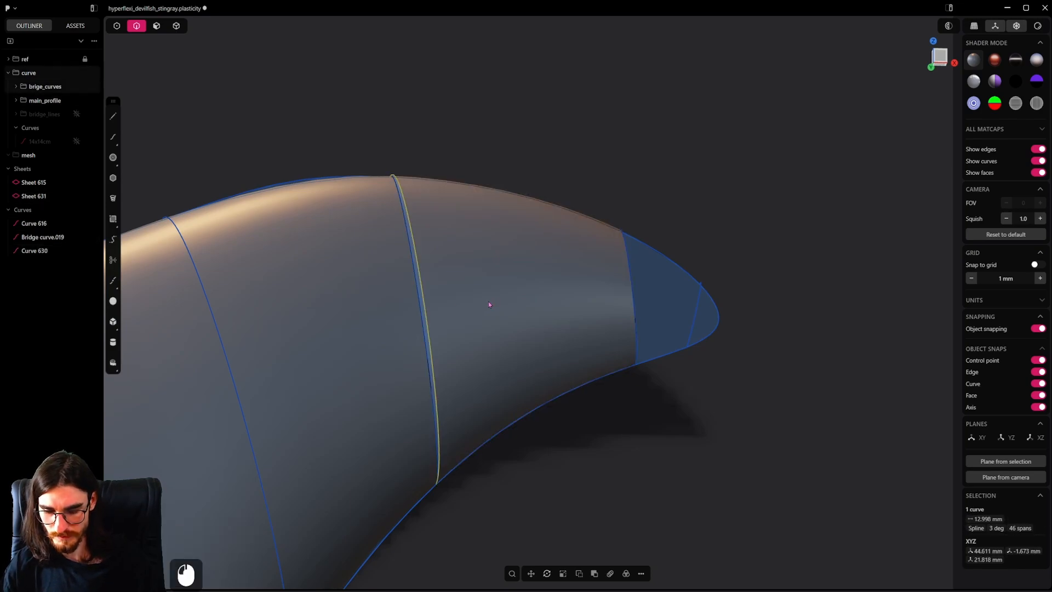
{"action": "key", "text": "h"}
{"action": "left_click", "coordinate": [421, 297]}
{"action": "key", "text": "h"}
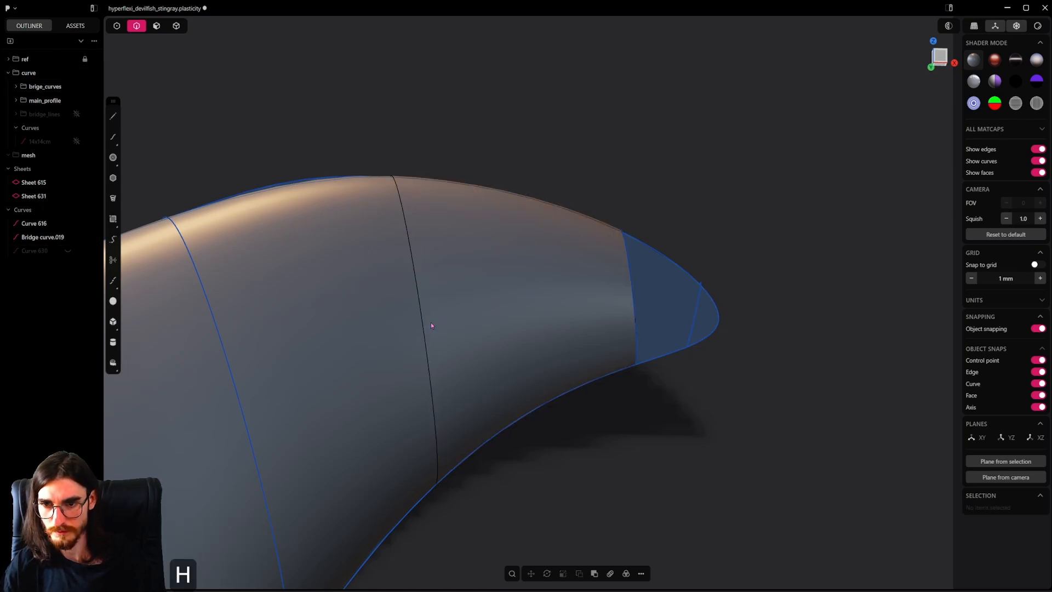
Step: Turn off edge display and examine the surface transition between the body sheet and the new tip patch
{"action": "key", "text": "grave"}
{"action": "middle_click_drag", "start_coordinate": [448, 313], "coordinate": [421, 341]}
{"action": "key", "text": "4"}
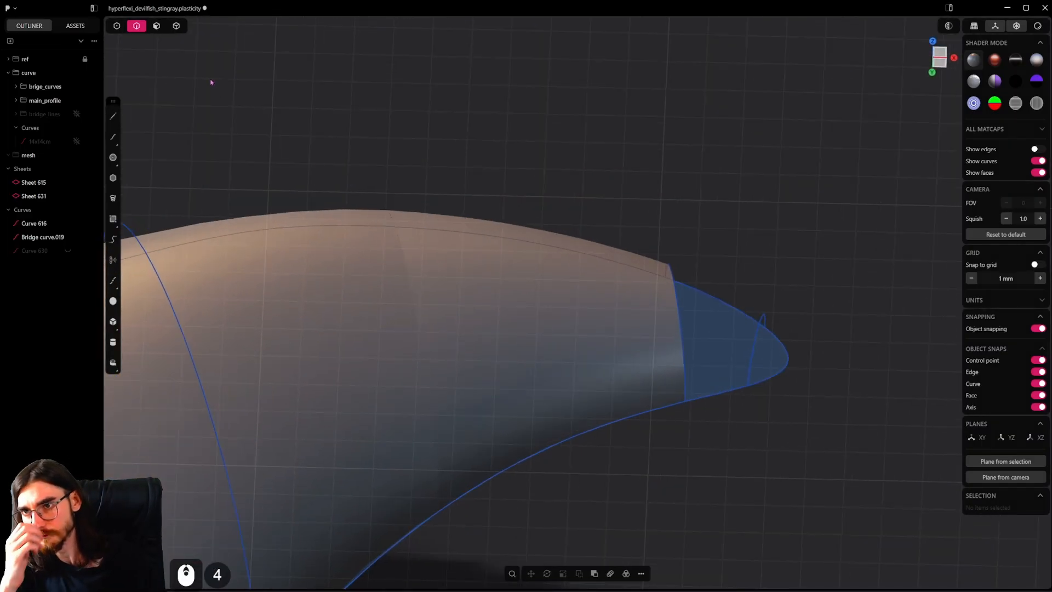
{"action": "left_click", "coordinate": [170, 27]}
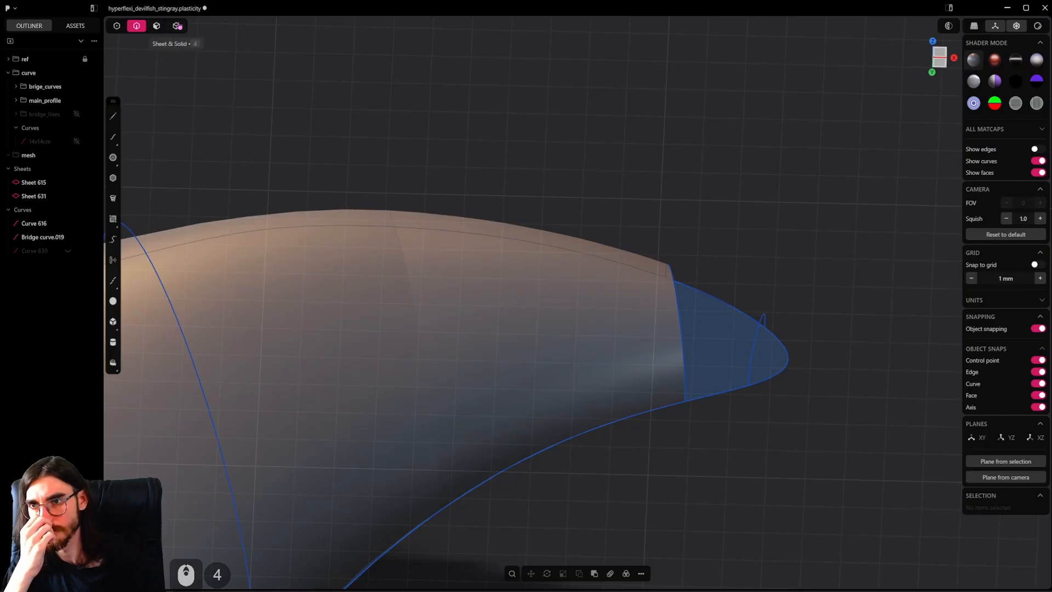
Step: Delete the sheet section between the large body sheet and the open tip
{"action": "left_click", "coordinate": [507, 276]}
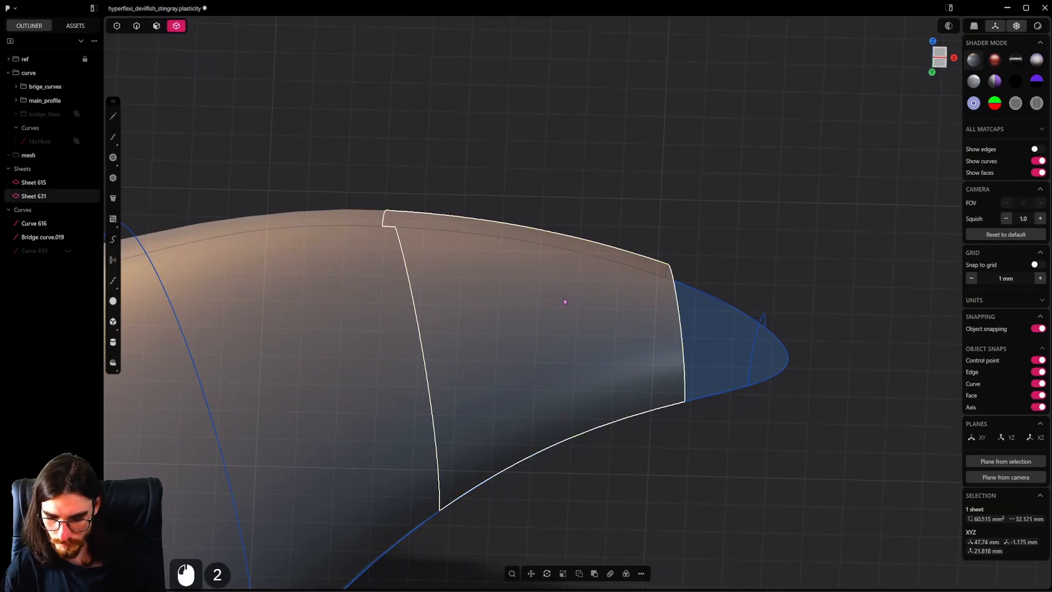
{"action": "key", "text": "Delete"}
{"action": "middle_click_drag", "start_coordinate": [564, 312], "coordinate": [364, 367]}
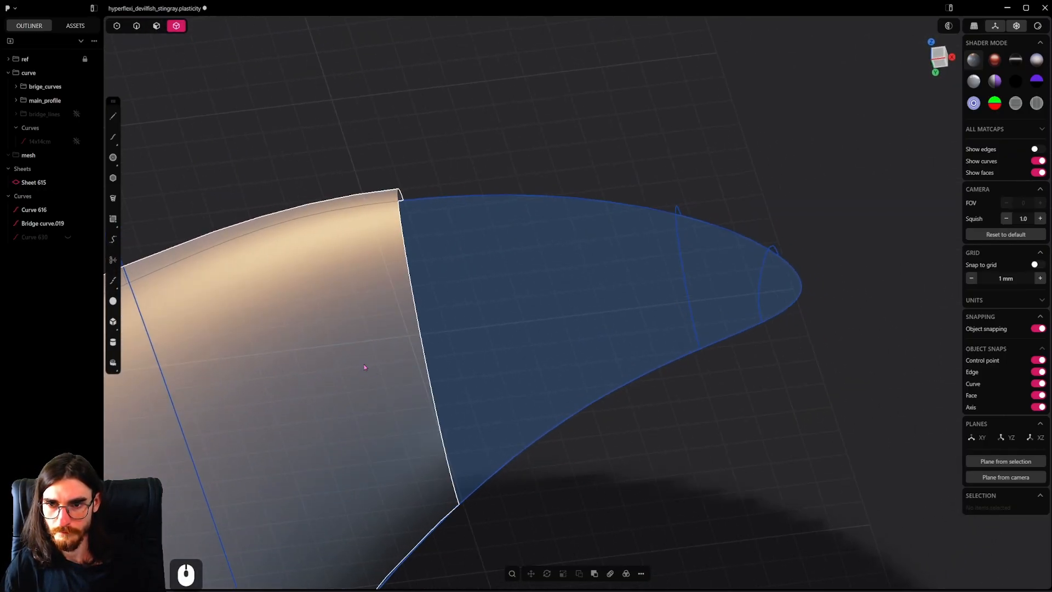
Step: Patch the gap between the body sheet's open edge, the two side profile curves and the next section curve with G1 continuity
{"action": "double_click", "coordinate": [403, 252]}
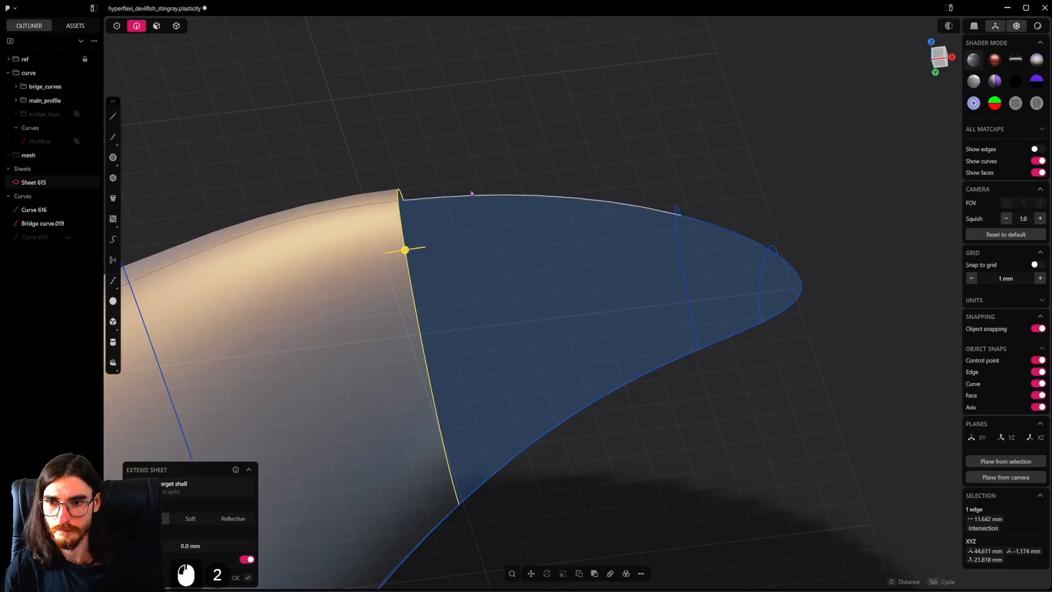
{"action": "left_click", "coordinate": [656, 251], "text": "shift"}
{"action": "left_click", "coordinate": [674, 279], "text": "shift"}
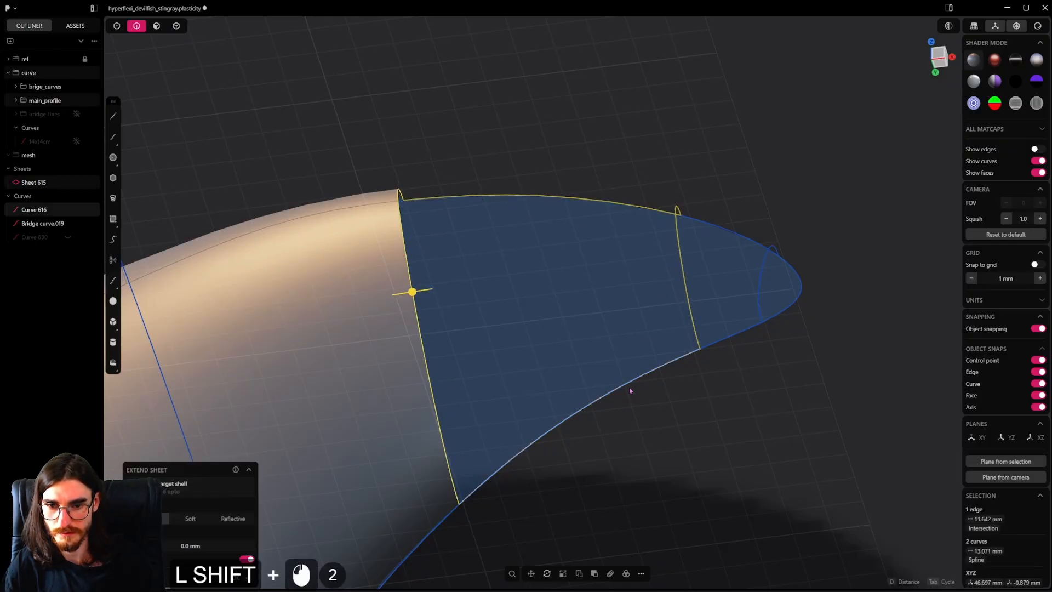
{"action": "key", "text": "shift+j"}
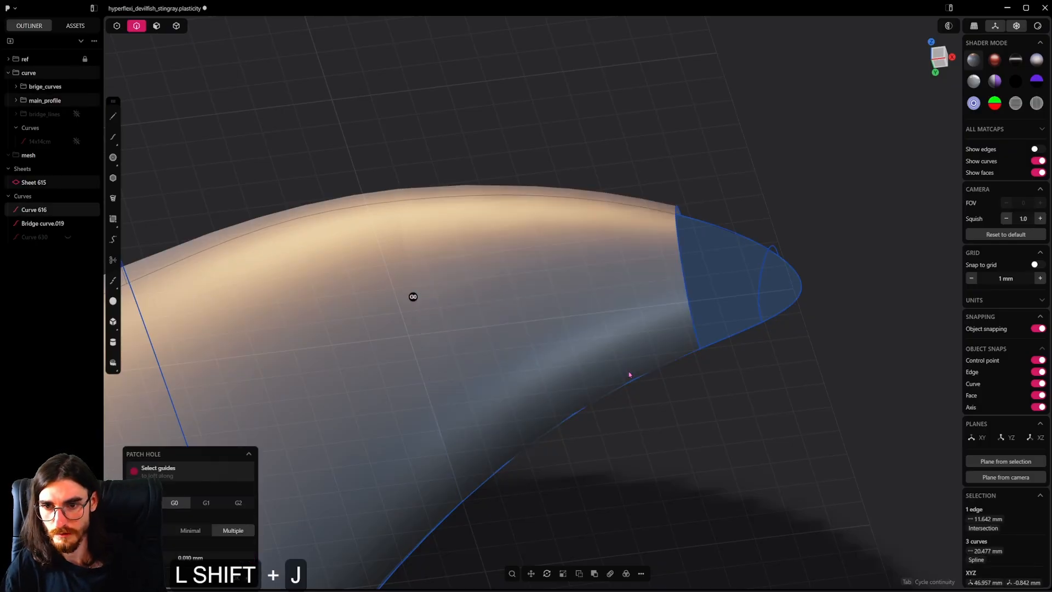
{"action": "left_click", "coordinate": [414, 298]}
{"action": "middle_click_drag", "start_coordinate": [520, 316], "coordinate": [415, 273]}
{"action": "key", "text": "alt"}
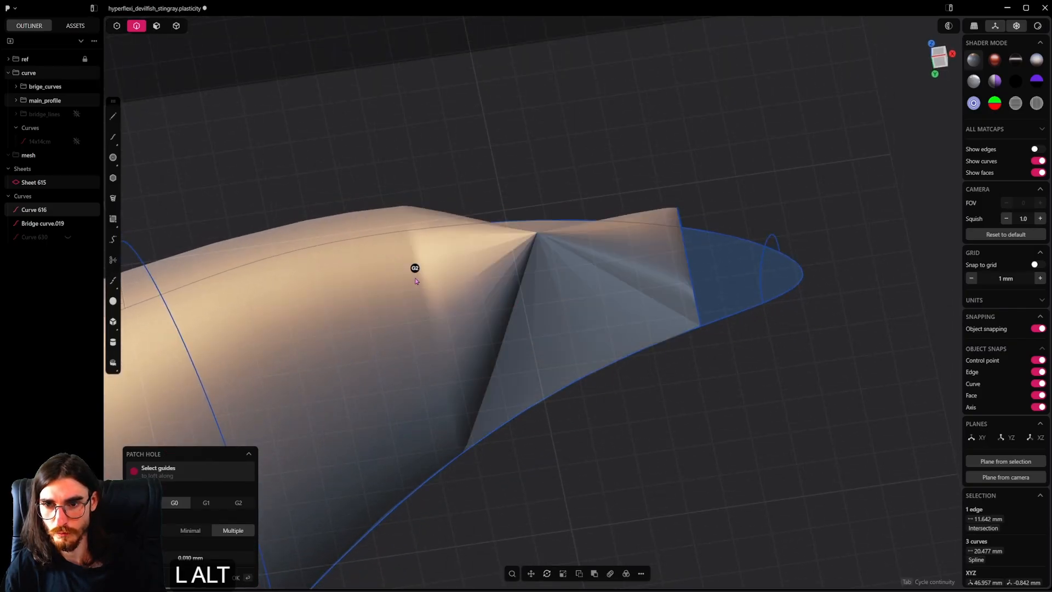
{"action": "left_click", "coordinate": [415, 268]}
{"action": "left_click", "coordinate": [415, 269]}
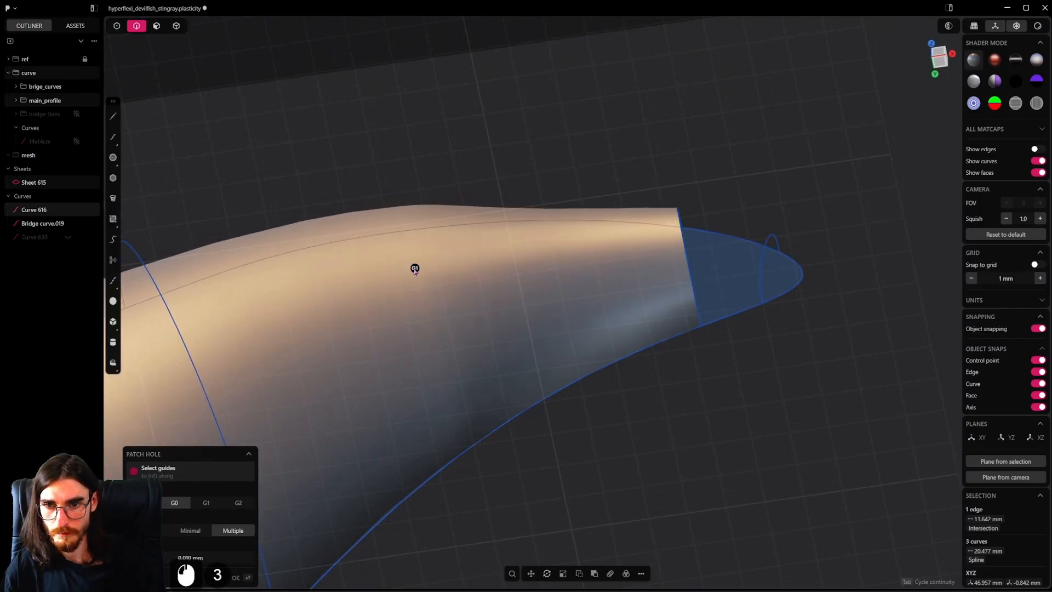
{"action": "middle_click_drag", "start_coordinate": [415, 269], "coordinate": [586, 342]}
{"action": "key", "text": "Escape"}
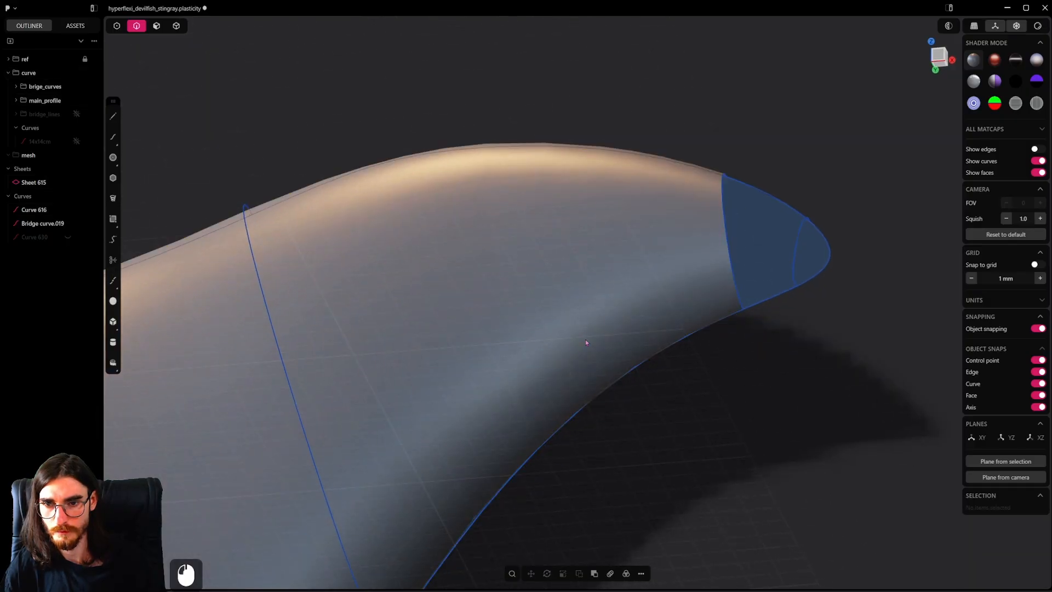
Step: Cut a narrow strip out of the sheet along the patch seam using a Pipe around the seam edge
{"action": "left_click", "coordinate": [499, 334]}
{"action": "key", "text": "f"}
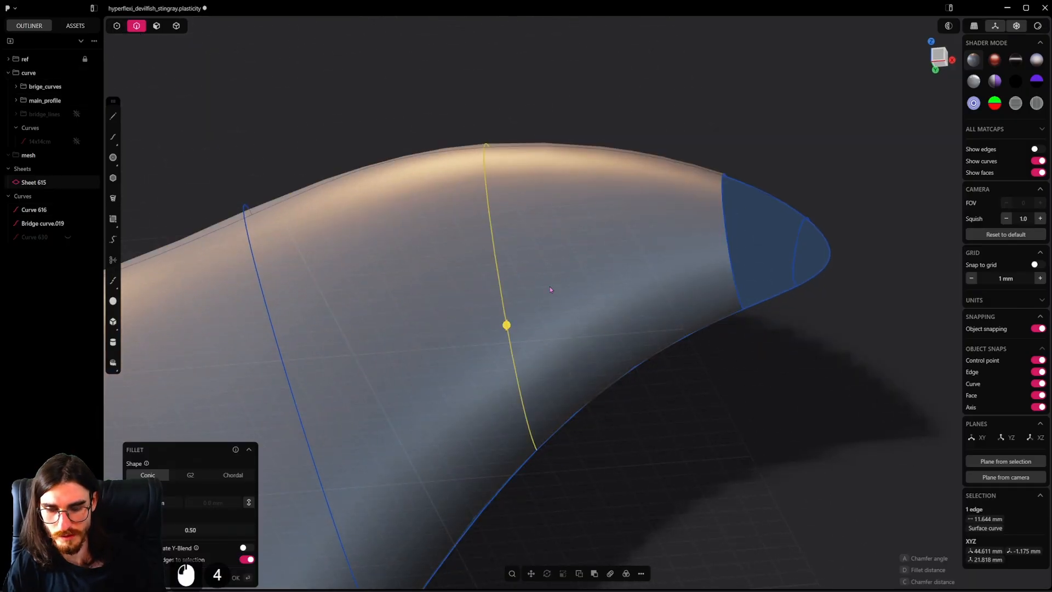
{"action": "key", "text": "p"}
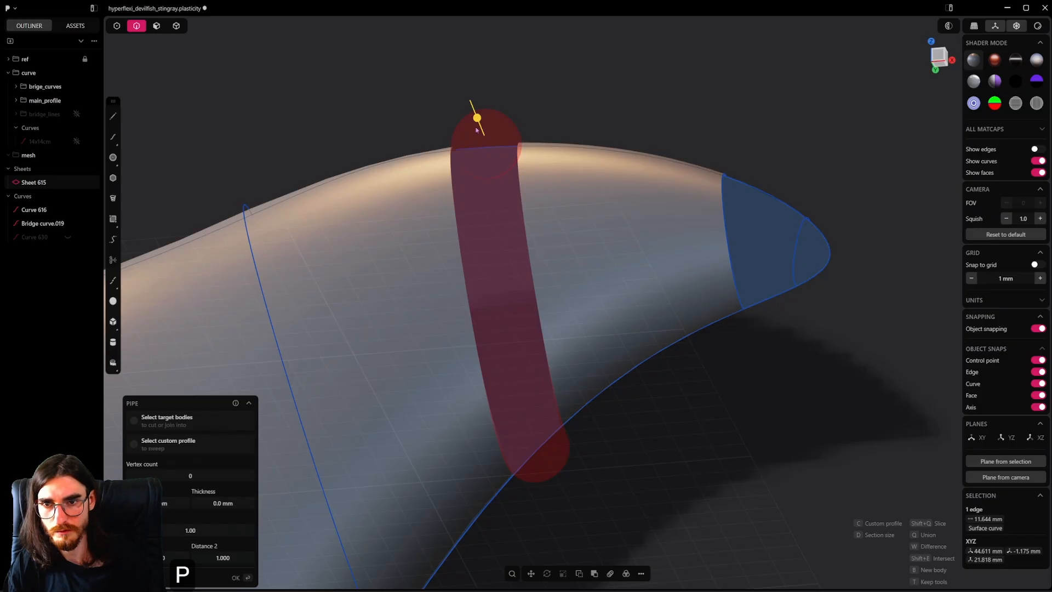
{"action": "left_click_drag", "start_coordinate": [476, 130], "coordinate": [511, 157]}
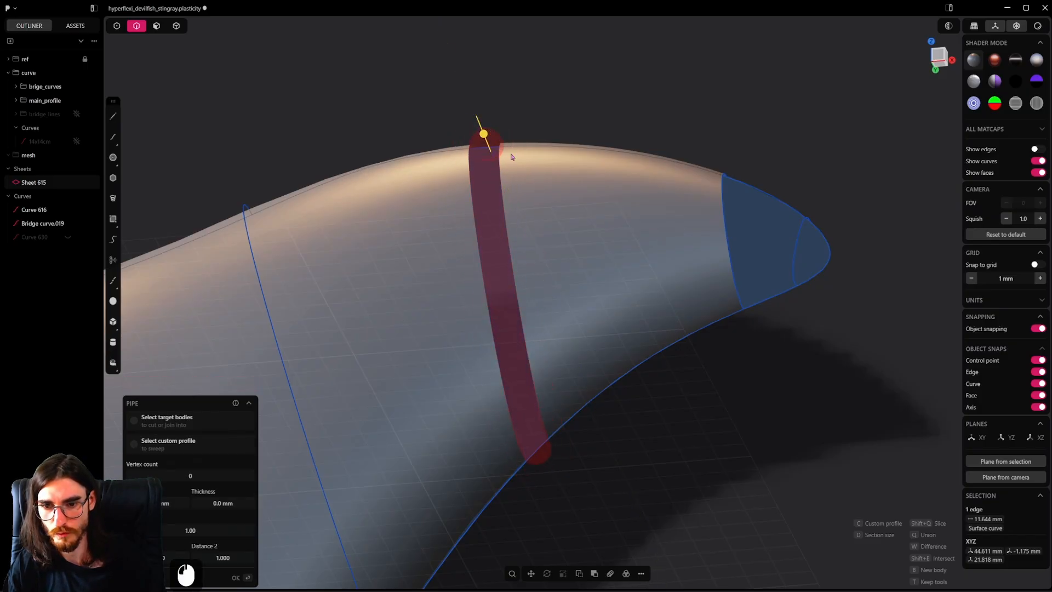
{"action": "left_click", "coordinate": [666, 399]}
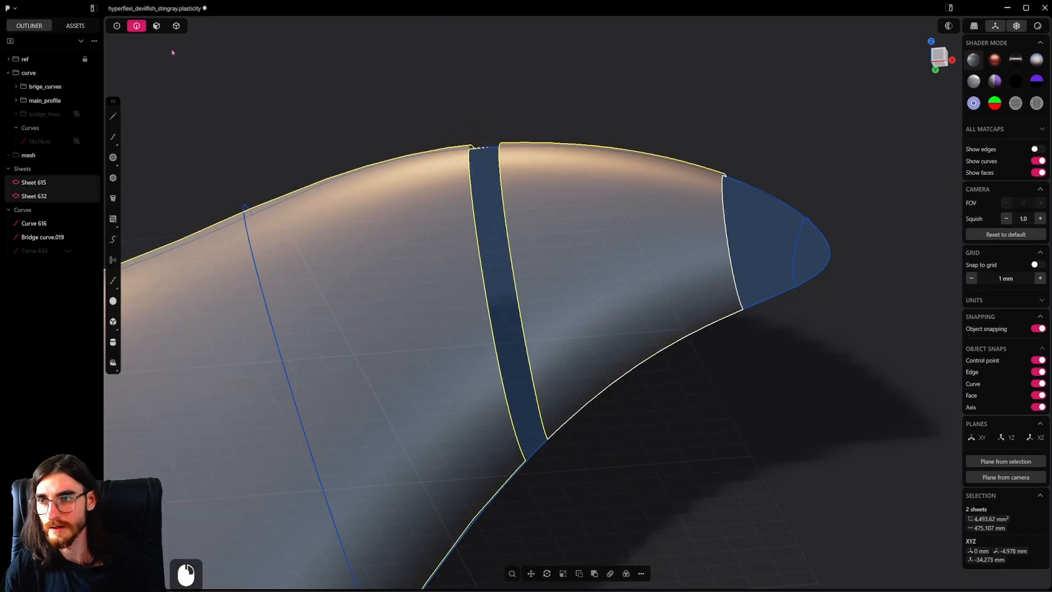
Step: Loft between the two facing edges of the strip gap with G1 continuity at both ends
{"action": "left_click", "coordinate": [504, 200]}
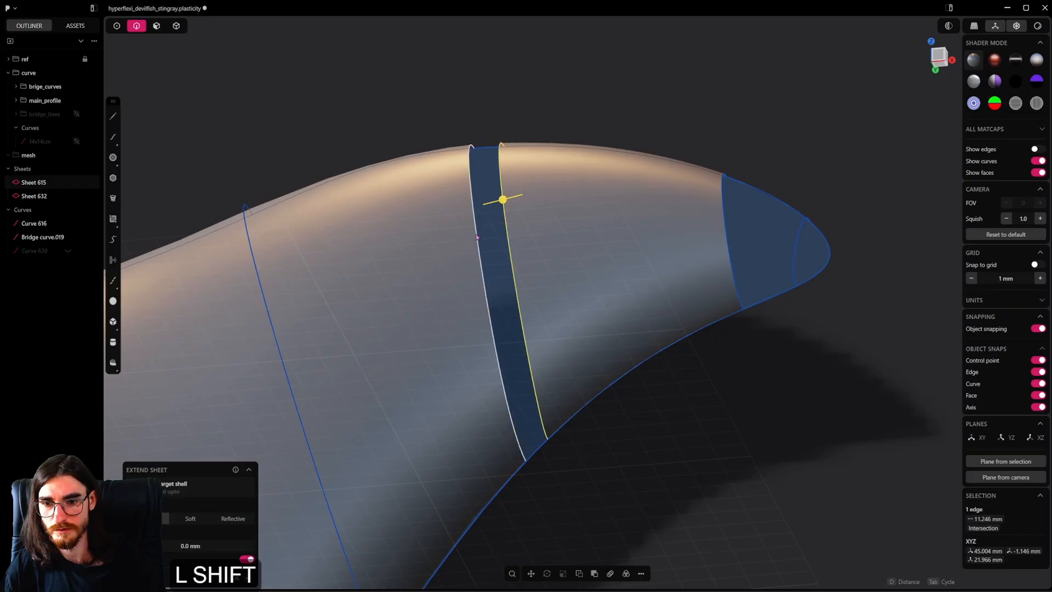
{"action": "left_click", "coordinate": [480, 233], "text": "shift"}
{"action": "key", "text": "l"}
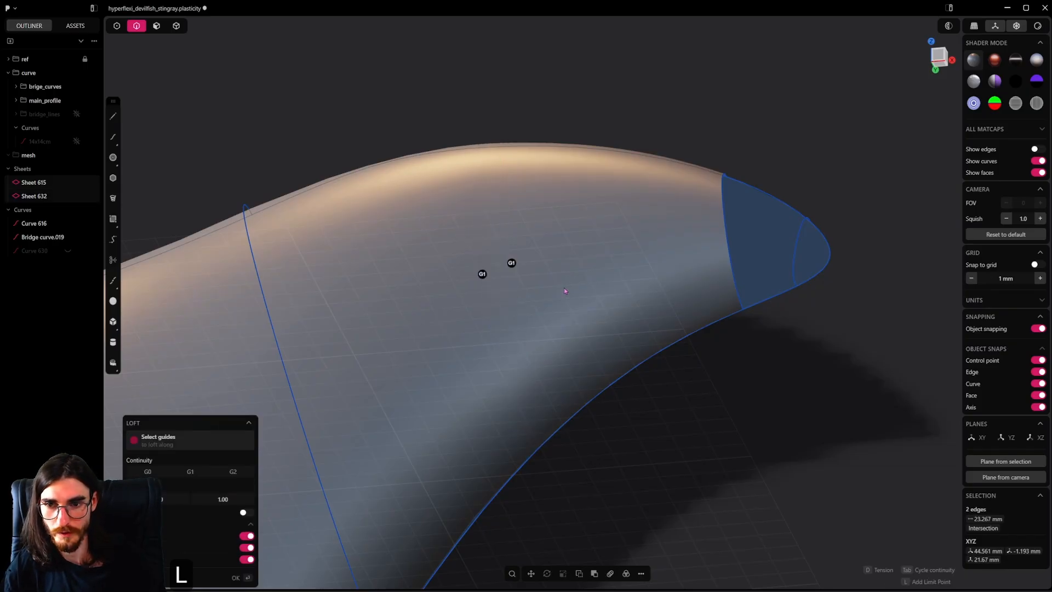
{"action": "left_click", "coordinate": [565, 291]}
{"action": "middle_click_drag", "start_coordinate": [565, 290], "coordinate": [470, 268]}
{"action": "key", "text": "2"}
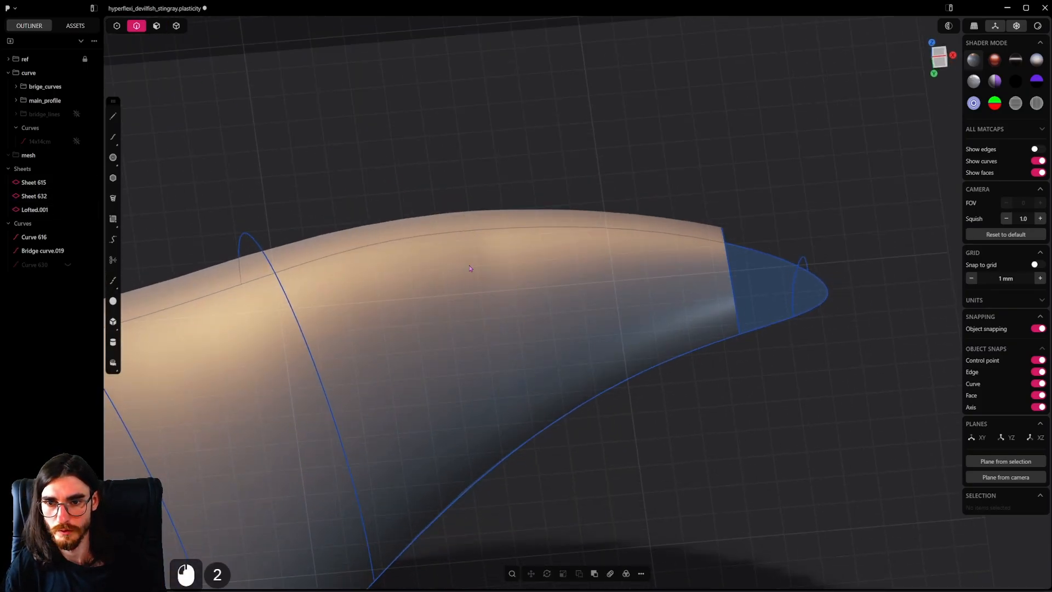
Step: Join the lofted strip with the tip-side sheet and the large body sheet into one sheet
{"action": "left_click", "coordinate": [519, 241]}
{"action": "left_click", "coordinate": [176, 26]}
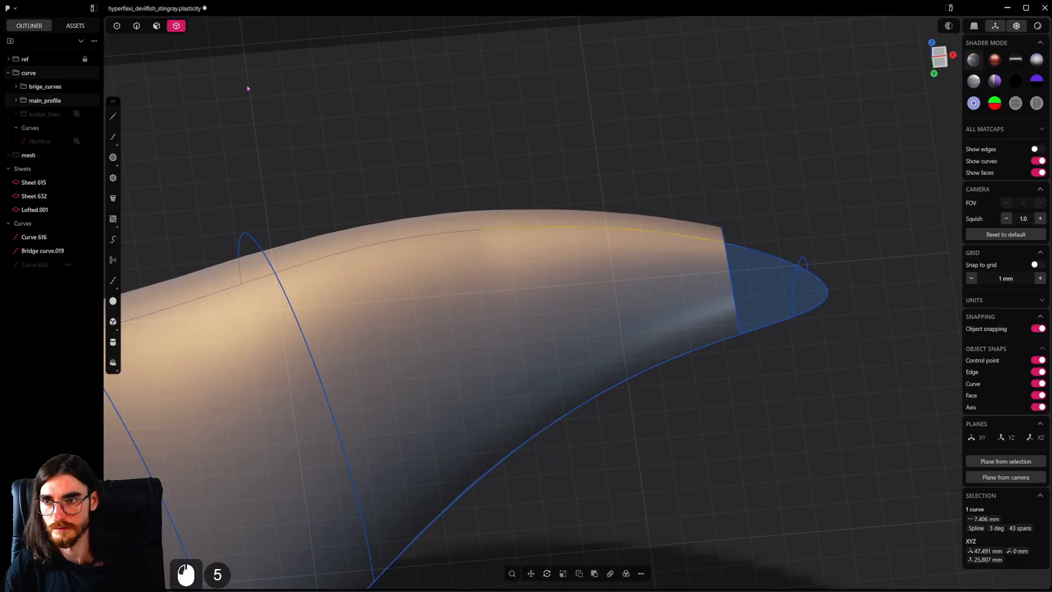
{"action": "left_click", "coordinate": [602, 285]}
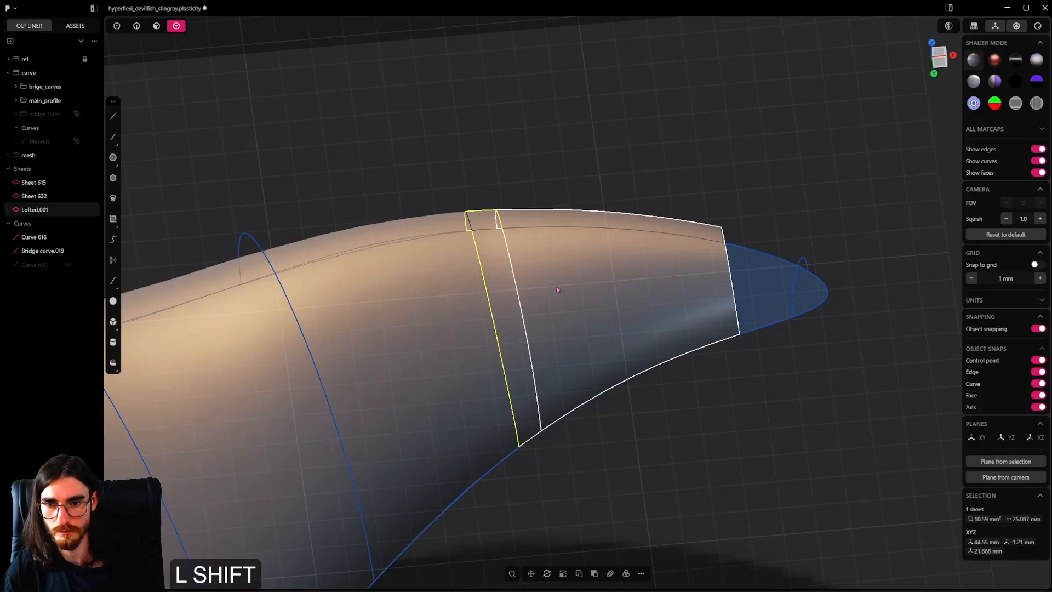
{"action": "left_click", "coordinate": [496, 312], "text": "shift"}
{"action": "left_click", "coordinate": [465, 313], "text": "shift"}
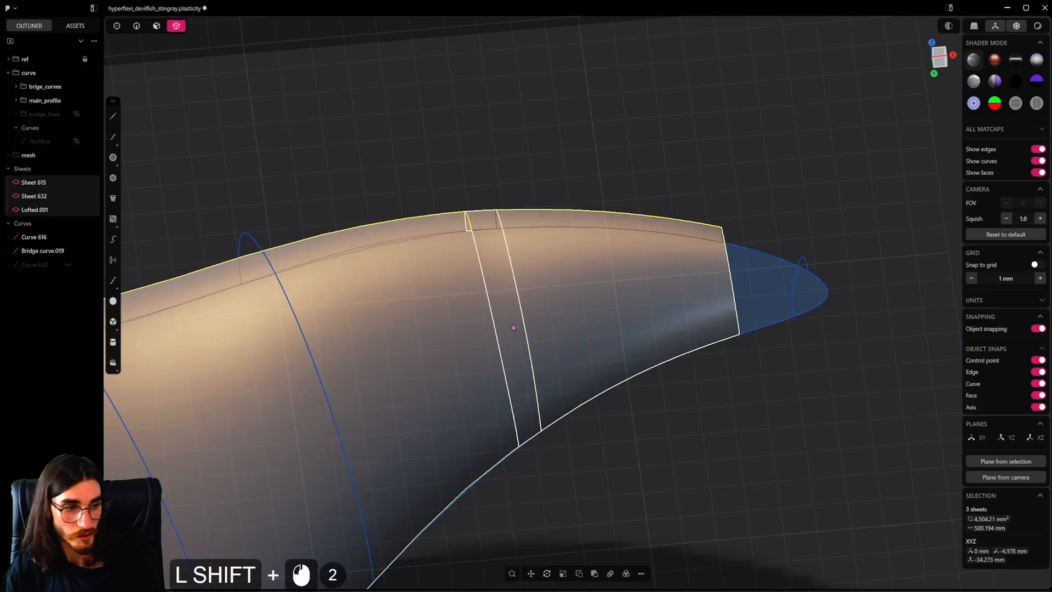
{"action": "key", "text": "j"}
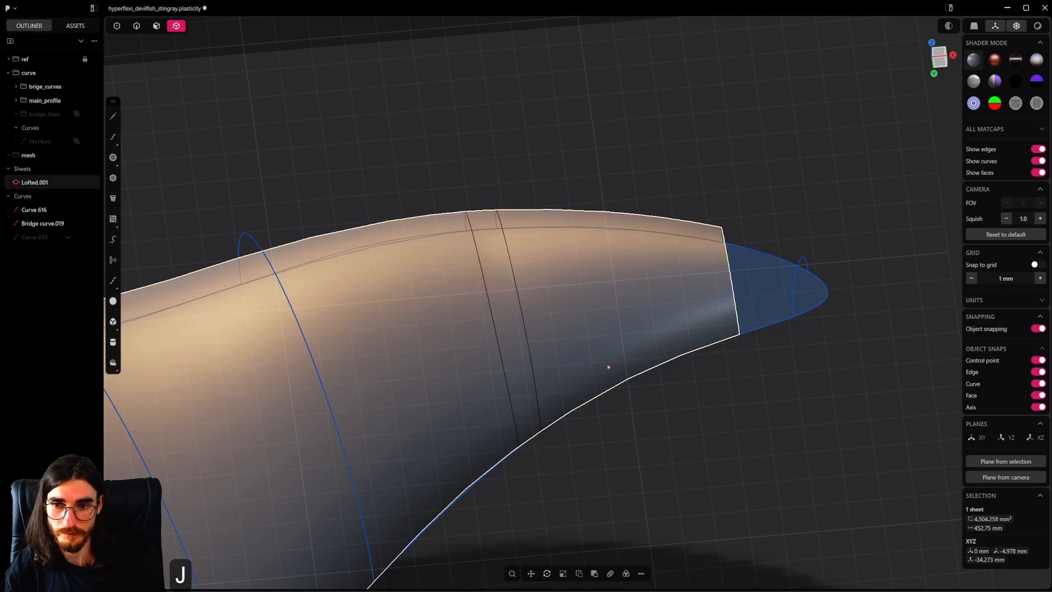
Step: Hide the section curve lying on the joined sheet's open edge near the tip
{"action": "middle_click_drag", "start_coordinate": [607, 363], "coordinate": [617, 301]}
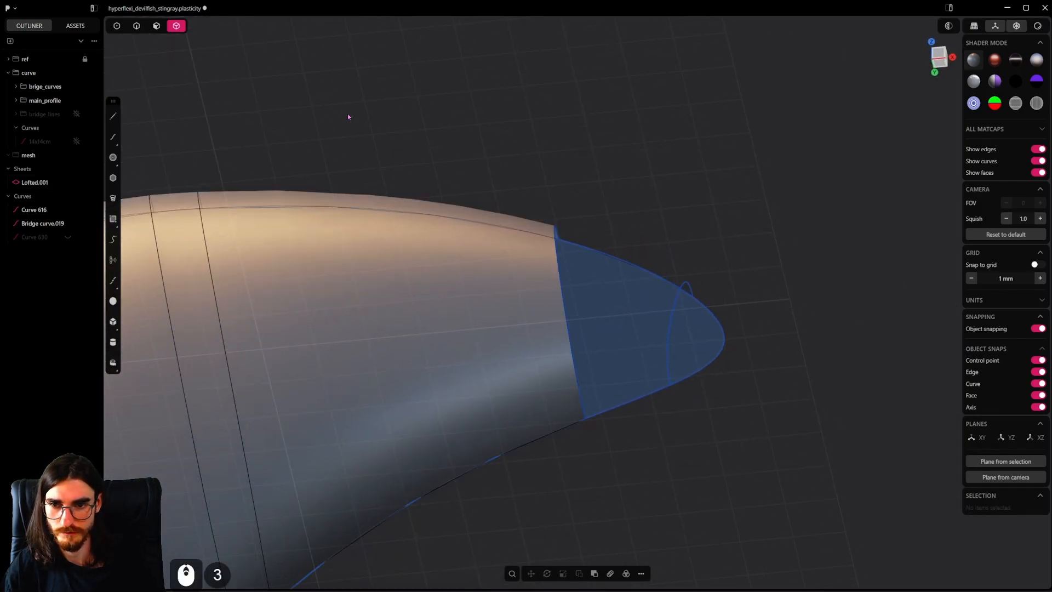
{"action": "left_click", "coordinate": [137, 26]}
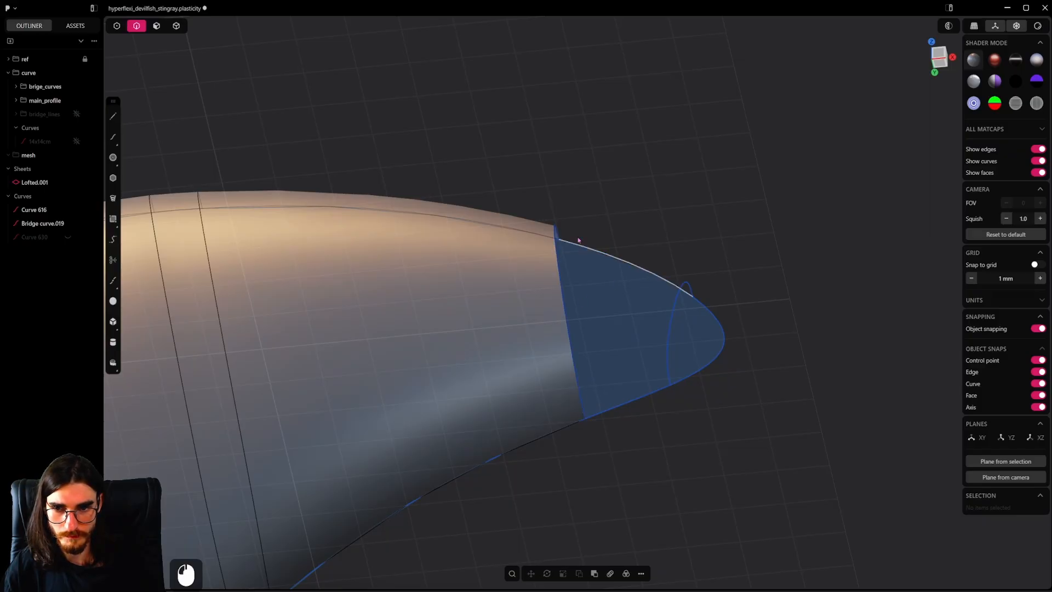
{"action": "left_click", "coordinate": [557, 257]}
{"action": "key", "text": "h"}
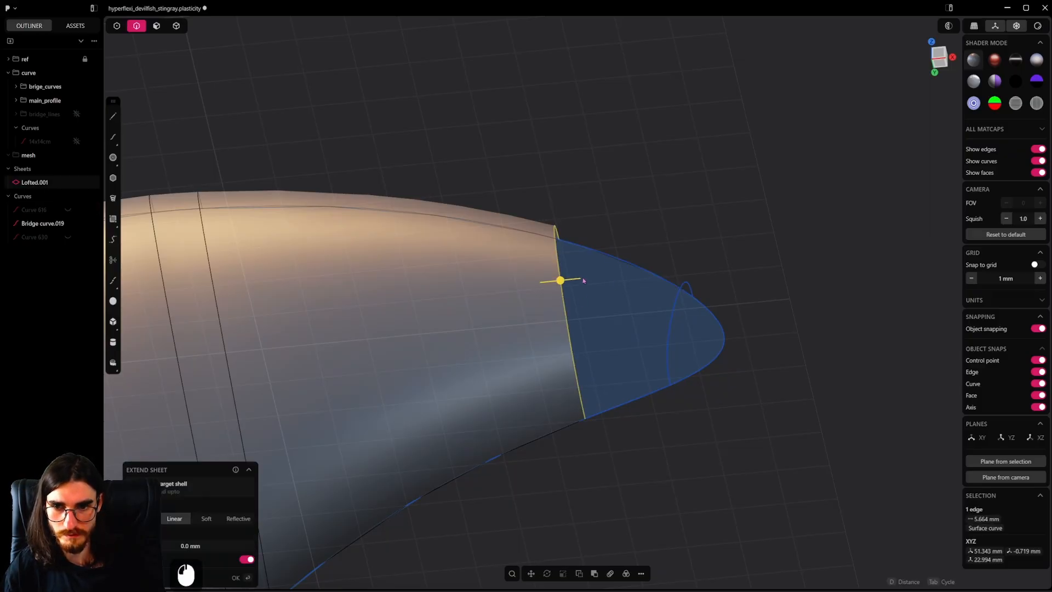
Step: Patch the area between the sheet's open edge, the two side profile curves and the arched curve near the tip with G1 continuity
{"action": "left_click", "coordinate": [627, 266], "text": "shift"}
{"action": "left_click", "coordinate": [676, 305], "text": "shift"}
{"action": "left_click", "coordinate": [638, 398], "text": "shift"}
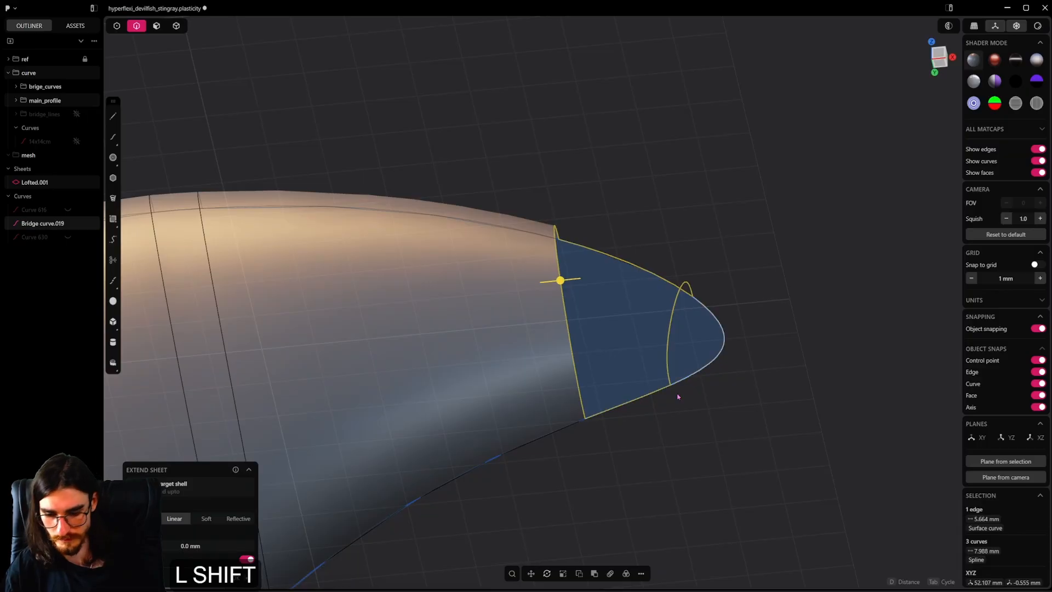
{"action": "key", "text": "shift+j"}
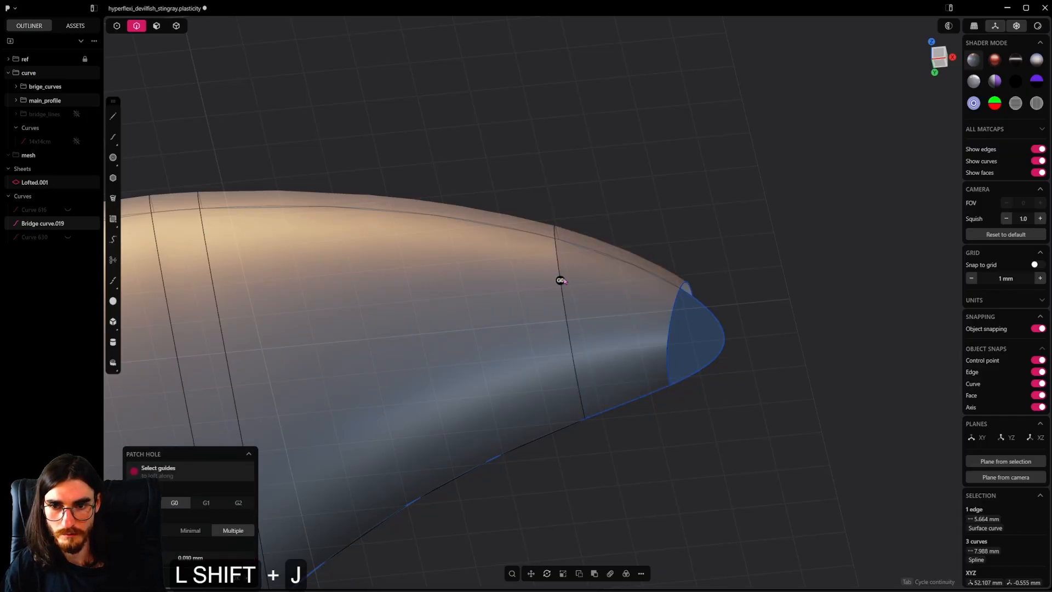
{"action": "middle_click_drag", "start_coordinate": [564, 281], "coordinate": [585, 239]}
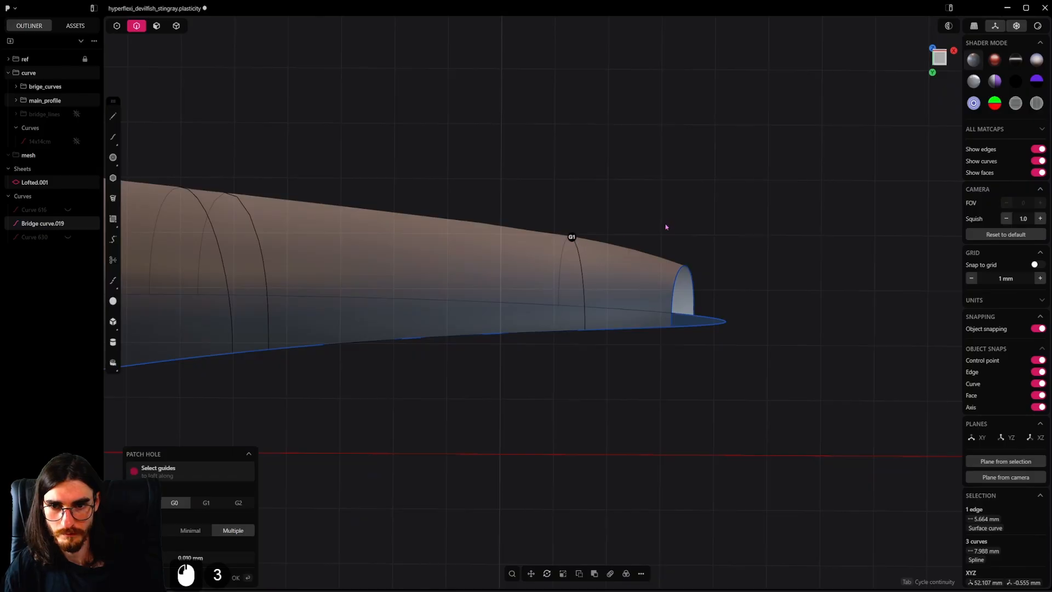
{"action": "left_click", "coordinate": [571, 241]}
{"action": "left_click", "coordinate": [571, 240]}
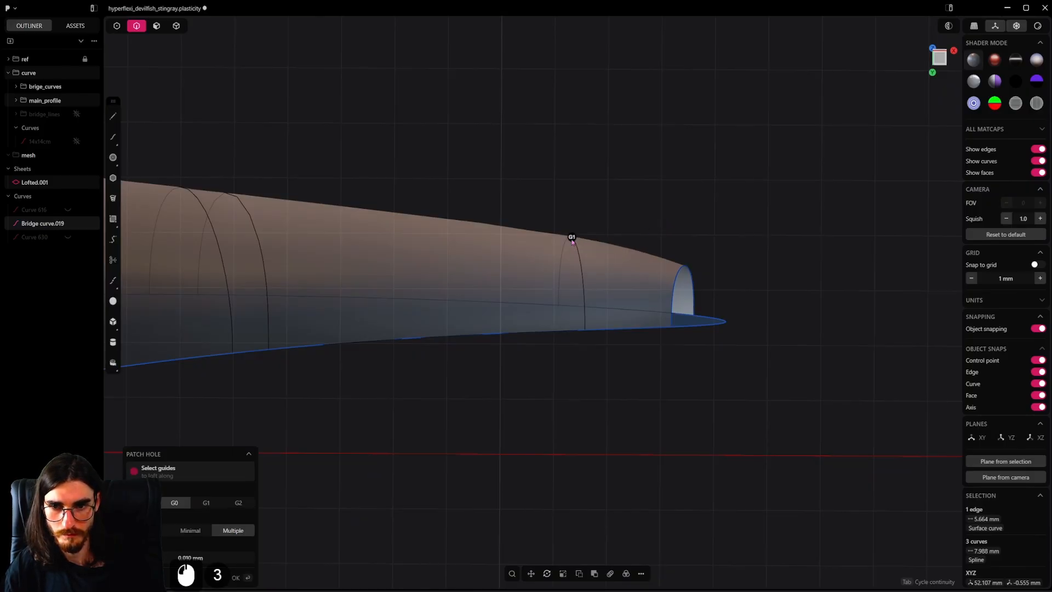
{"action": "right_click", "coordinate": [628, 263]}
Step: Add a single isoparametric edge lengthwise through about the middle of the new tip patch face
{"action": "mouse_move", "coordinate": [615, 277]}
{"action": "middle_mouse_down"}
{"action": "mouse_move", "coordinate": [609, 333]}
{"action": "mouse_move", "coordinate": [649, 298]}
{"action": "mouse_move", "coordinate": [617, 288]}
{"action": "mouse_move", "coordinate": [563, 329]}
{"action": "mouse_move", "coordinate": [645, 369]}
{"action": "mouse_move", "coordinate": [707, 341]}
{"action": "mouse_move", "coordinate": [712, 304]}
{"action": "mouse_move", "coordinate": [716, 314]}
{"action": "mouse_move", "coordinate": [629, 322]}
{"action": "mouse_move", "coordinate": [628, 304]}
{"action": "middle_mouse_up"}
{"action": "left_click", "coordinate": [635, 275]}
{"action": "scroll", "coordinate": [713, 307], "scroll_direction": "down", "scroll_amount": 4}
{"action": "left_click", "coordinate": [668, 270], "text": "shift"}
{"action": "middle_click_drag", "start_coordinate": [668, 270], "coordinate": [625, 265]}
{"action": "scroll", "coordinate": [639, 275], "scroll_direction": "up", "scroll_amount": 1}
{"action": "key", "text": "2"}
{"action": "key", "text": "ctrl+r"}
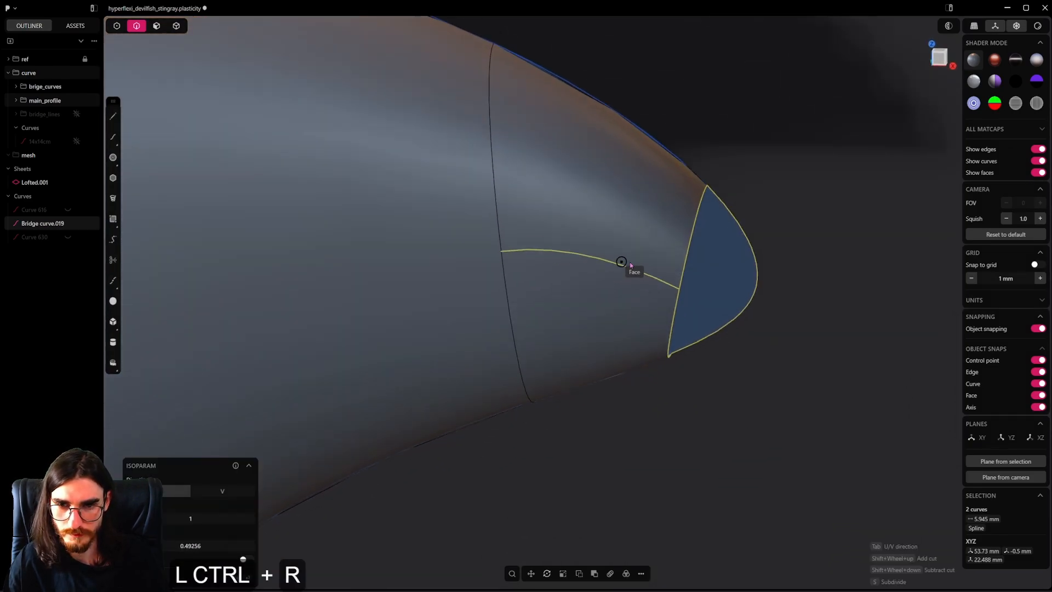
{"action": "left_click", "coordinate": [610, 336], "text": "shift"}
{"action": "middle_click_drag", "start_coordinate": [609, 335], "coordinate": [541, 270]}
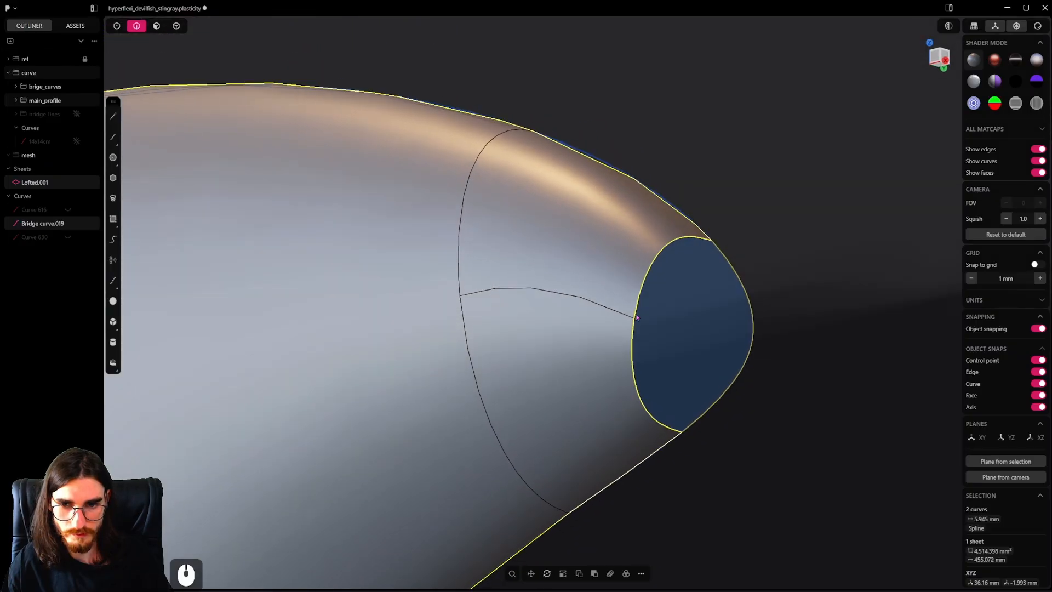
Step: Hide the bridge curve that runs around the sheet's open end at the tip
{"action": "left_click", "coordinate": [645, 307]}
{"action": "double_click", "coordinate": [669, 323]}
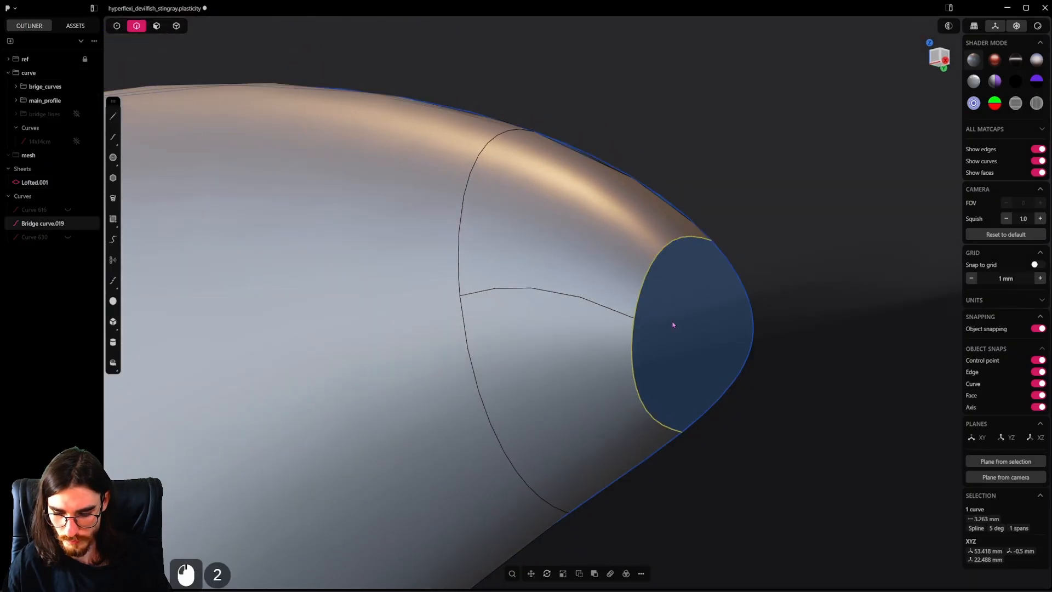
{"action": "key", "text": "h"}
{"action": "middle_click_drag", "start_coordinate": [661, 304], "coordinate": [614, 374]}
{"action": "left_click", "coordinate": [747, 324], "text": "shift"}
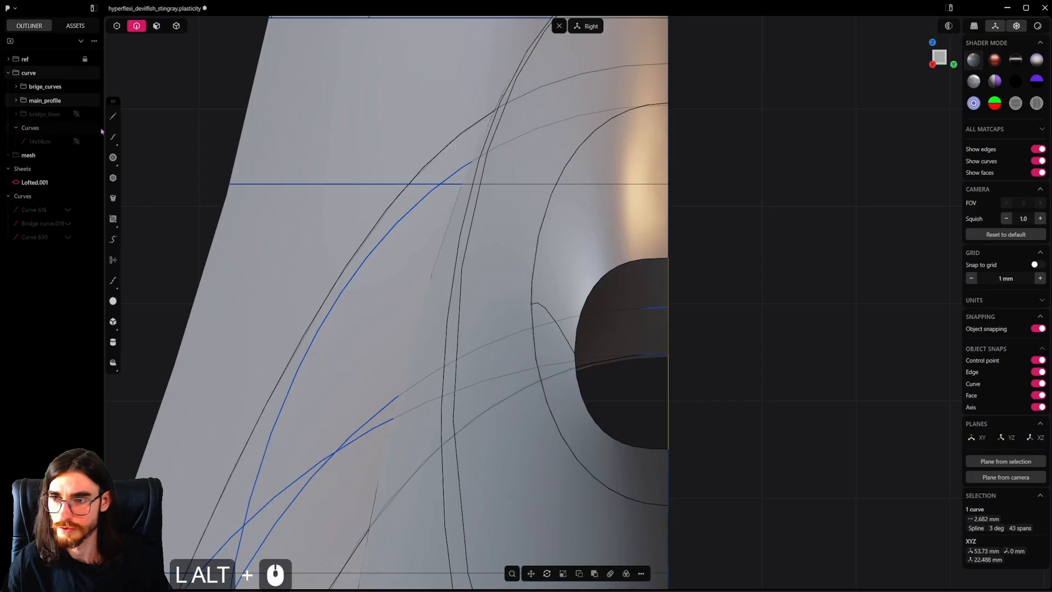
{"action": "left_click", "coordinate": [113, 116]}
{"action": "left_click", "coordinate": [667, 351]}
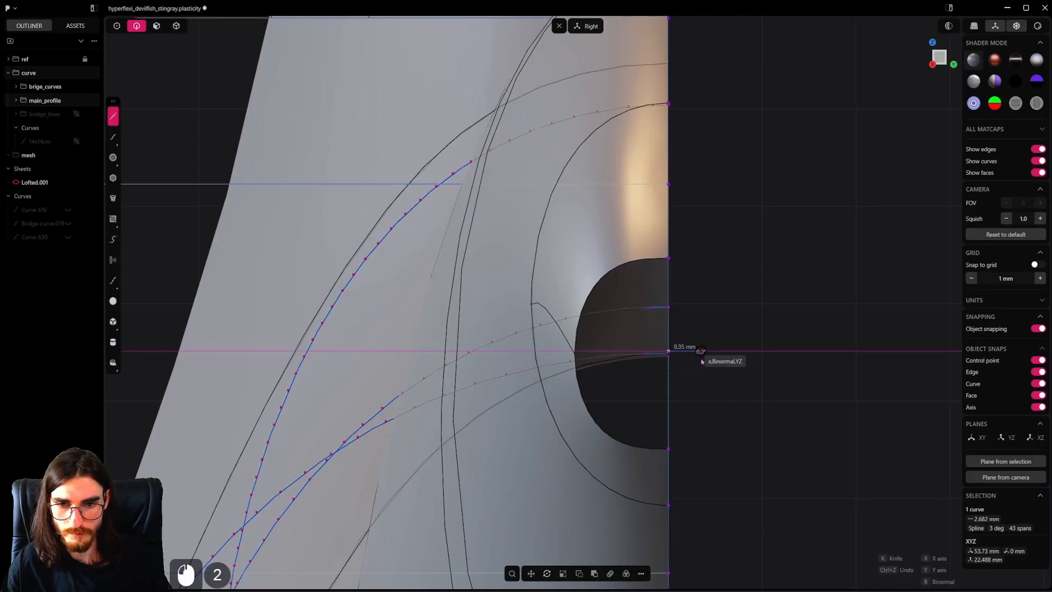
{"action": "key", "text": "Escape"}
Step: Draw a straight line about 0.65 mm long along the Y axis, starting on the profile curve at the tip
{"action": "left_click", "coordinate": [112, 117]}
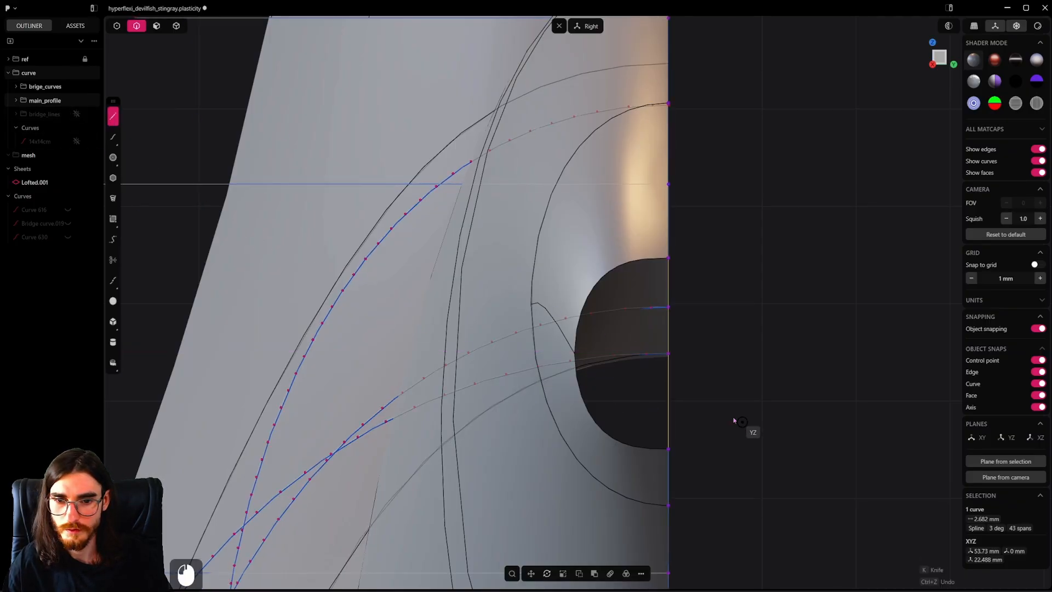
{"action": "middle_click_drag", "start_coordinate": [676, 404], "coordinate": [844, 361]}
{"action": "left_click", "coordinate": [802, 328]}
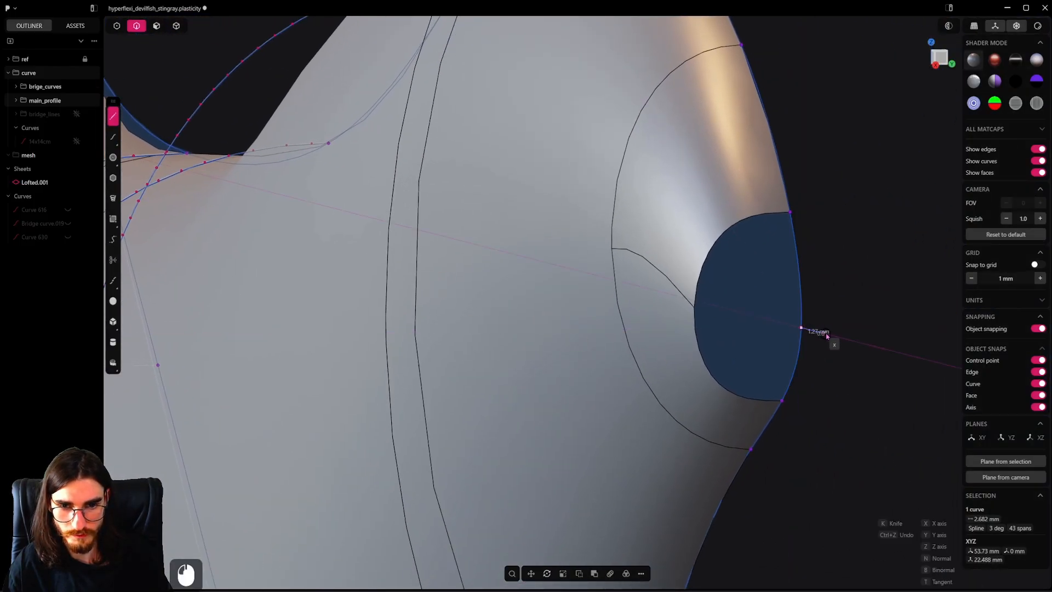
{"action": "middle_click_drag", "start_coordinate": [824, 316], "coordinate": [611, 329], "text": "alt"}
{"action": "left_click", "coordinate": [602, 279]}
{"action": "scroll", "coordinate": [534, 261], "scroll_direction": "down", "scroll_amount": 10}
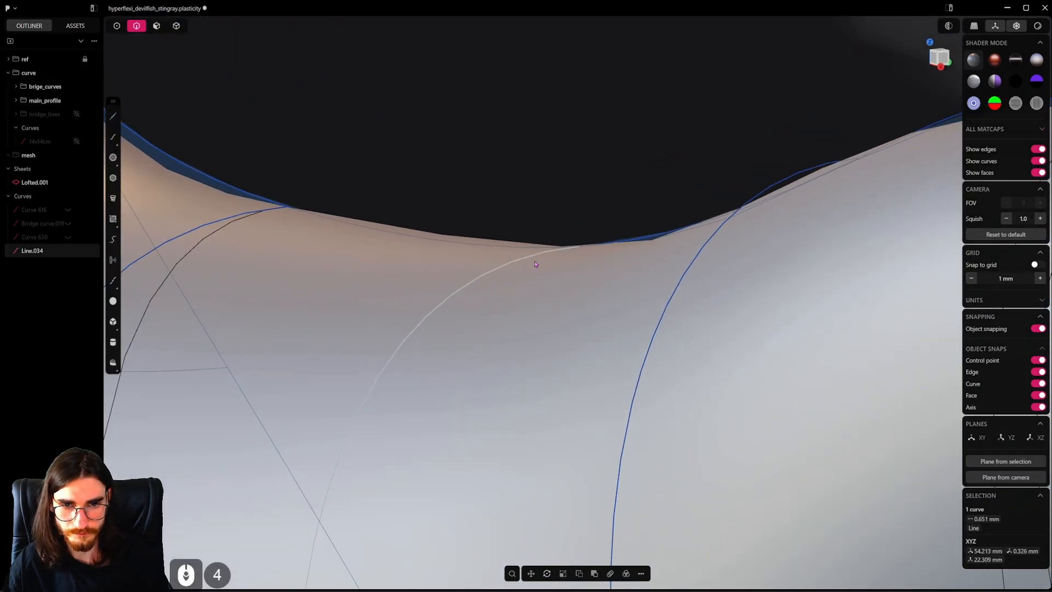
{"action": "scroll", "coordinate": [547, 266], "scroll_direction": "down", "scroll_amount": 4}
{"action": "middle_click_drag", "start_coordinate": [682, 287], "coordinate": [333, 232], "text": "shift"}
{"action": "scroll", "coordinate": [713, 342], "scroll_direction": "up", "scroll_amount": 14}
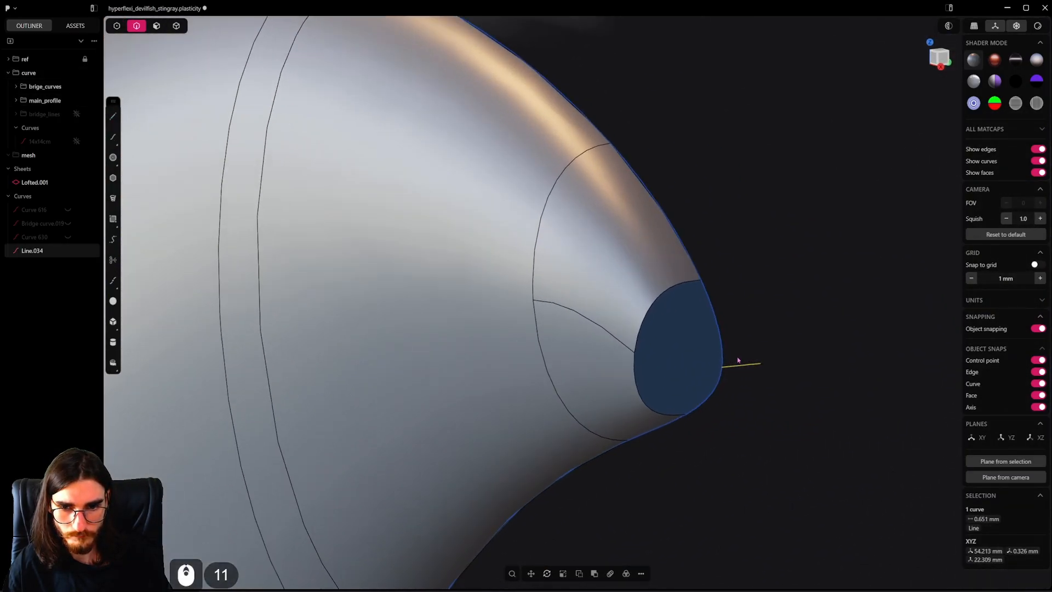
Step: Extrude the short line at the wing tip outward into a small square helper sheet, and delete the source line
{"action": "mouse_move", "coordinate": [745, 373]}
{"action": "middle_mouse_down"}
{"action": "mouse_move", "coordinate": [770, 366]}
{"action": "mouse_move", "coordinate": [517, 373]}
{"action": "mouse_move", "coordinate": [350, 395]}
{"action": "middle_mouse_up"}
{"action": "middle_click_drag", "start_coordinate": [931, 274], "coordinate": [734, 310], "text": "shift"}
{"action": "key", "text": "e"}
{"action": "left_click_drag", "start_coordinate": [697, 250], "coordinate": [735, 252]}
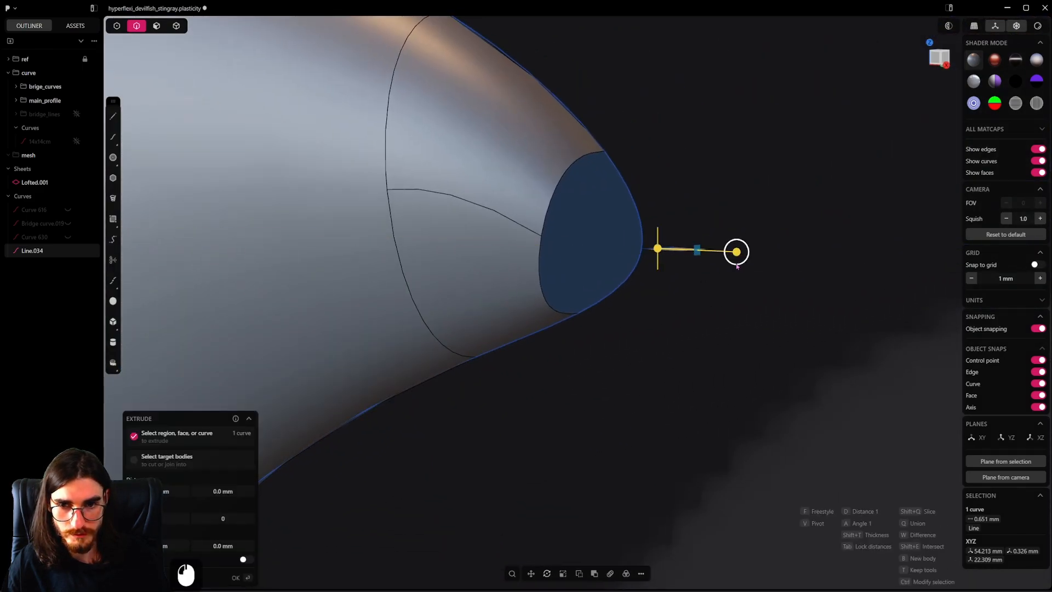
{"action": "right_click", "coordinate": [735, 253]}
{"action": "middle_click_drag", "start_coordinate": [713, 260], "coordinate": [641, 340]}
{"action": "middle_click_drag", "start_coordinate": [706, 291], "coordinate": [773, 266], "text": "shift"}
{"action": "left_click", "coordinate": [560, 388]}
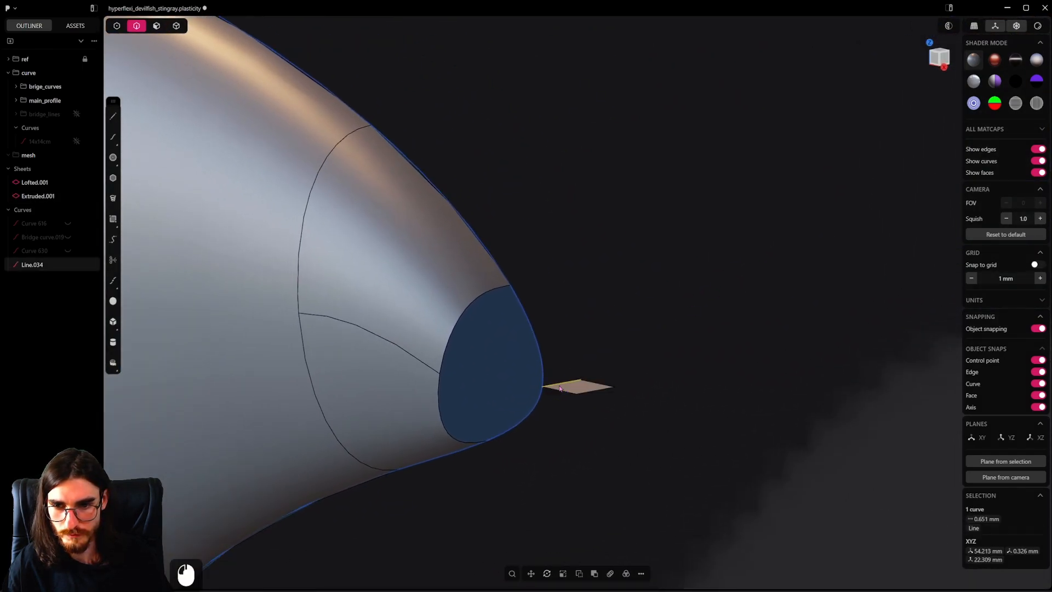
{"action": "key", "text": "x"}
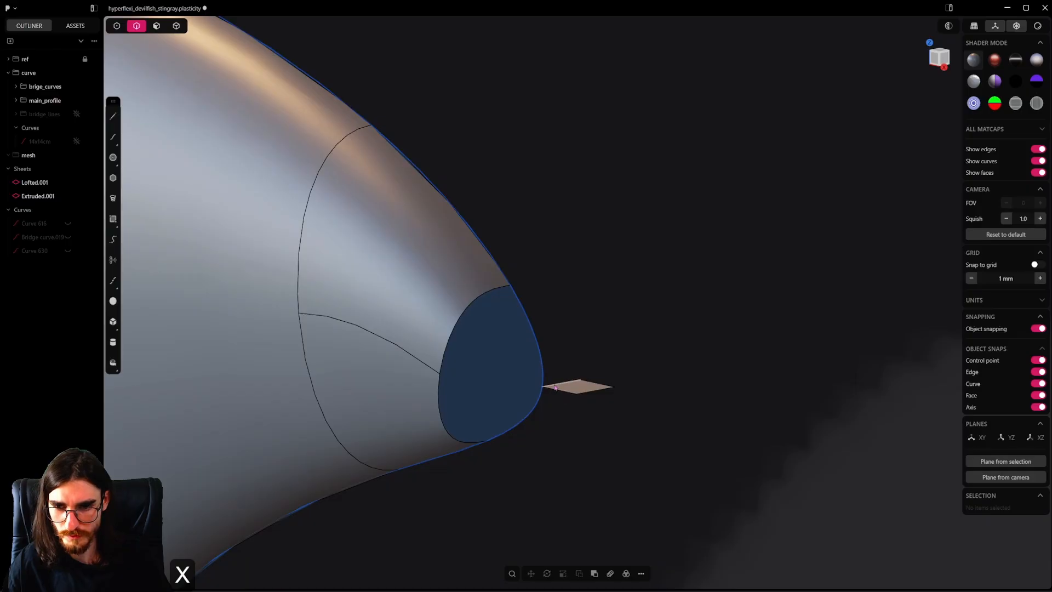
Step: Bridge the helper sheet's edge and the isoparametric edge across the tip opening with G1 continuity at both ends
{"action": "left_click", "coordinate": [555, 387]}
{"action": "left_click", "coordinate": [418, 359], "text": "shift"}
{"action": "key", "text": "shift+b"}
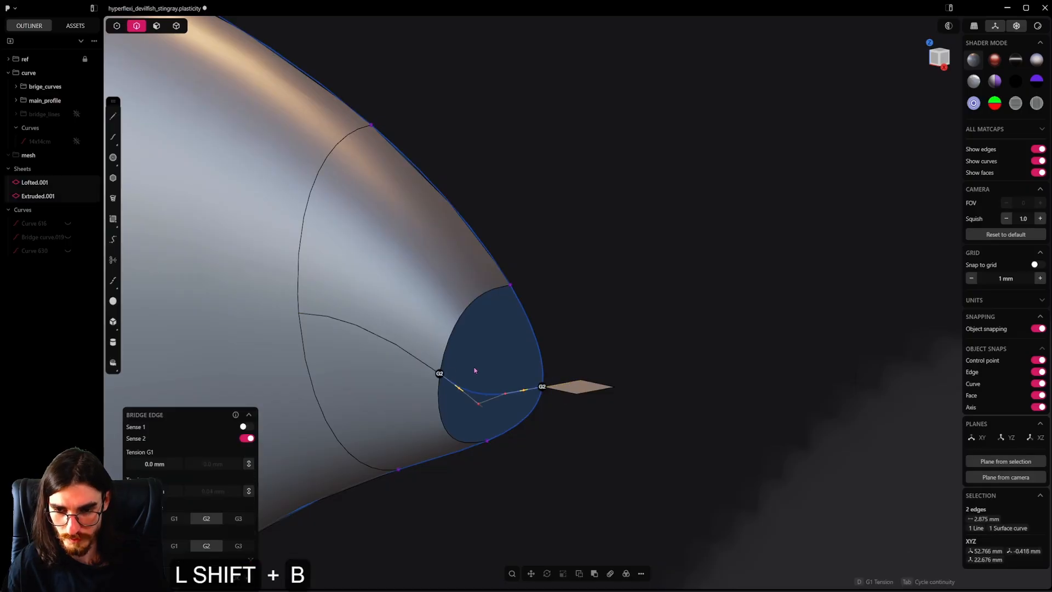
{"action": "middle_click_drag", "start_coordinate": [475, 370], "coordinate": [632, 238]}
{"action": "key", "text": "Tab"}
{"action": "key", "text": "Tab"}
{"action": "key", "text": "Tab"}
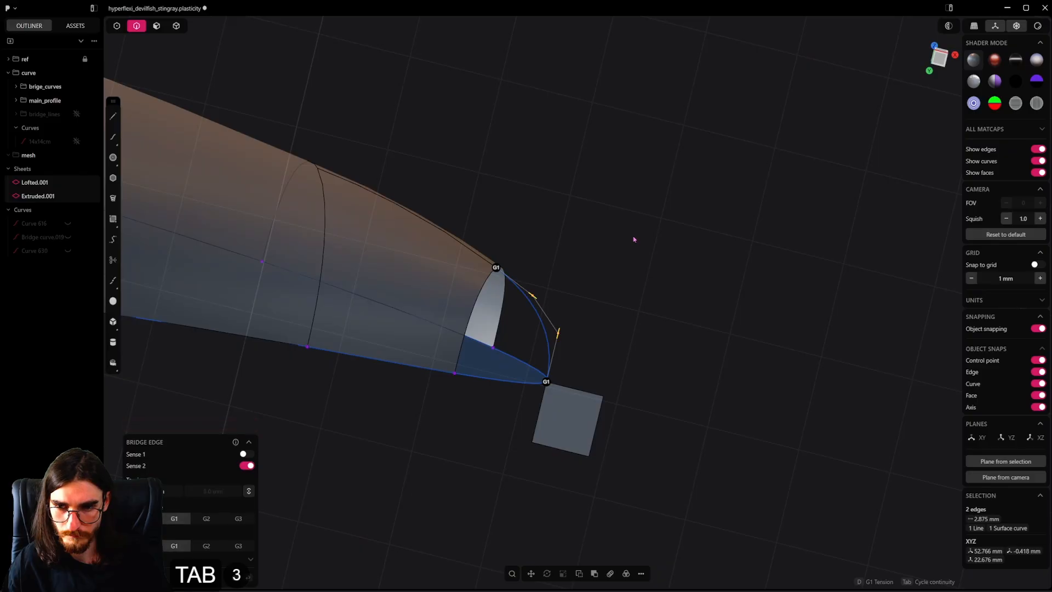
{"action": "right_click", "coordinate": [610, 286]}
{"action": "right_click", "coordinate": [591, 362]}
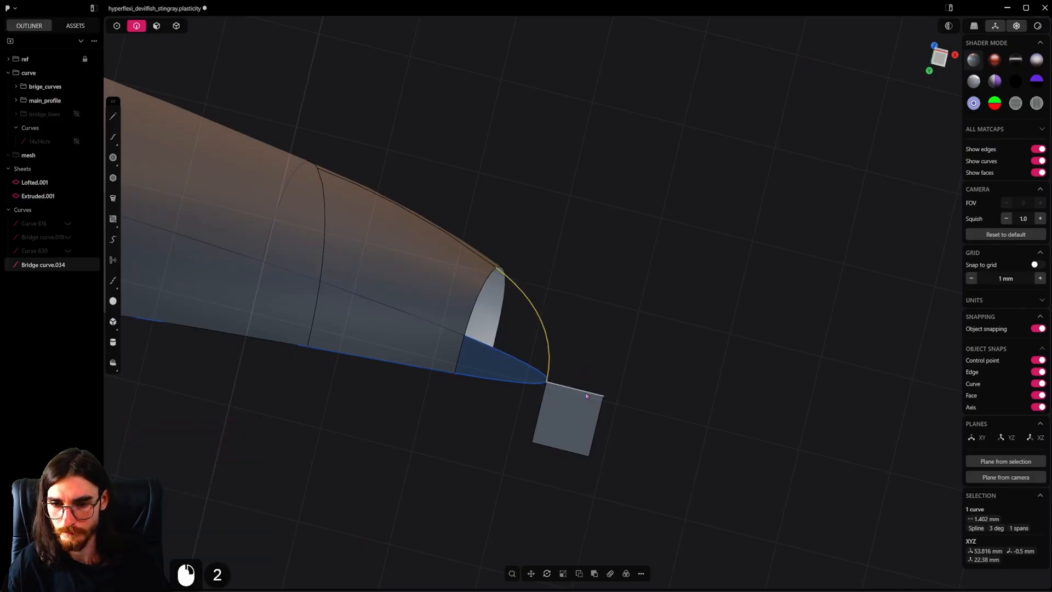
Step: Delete the small square helper sheet beside the wing tip
{"action": "left_click", "coordinate": [176, 26]}
{"action": "left_click", "coordinate": [548, 416]}
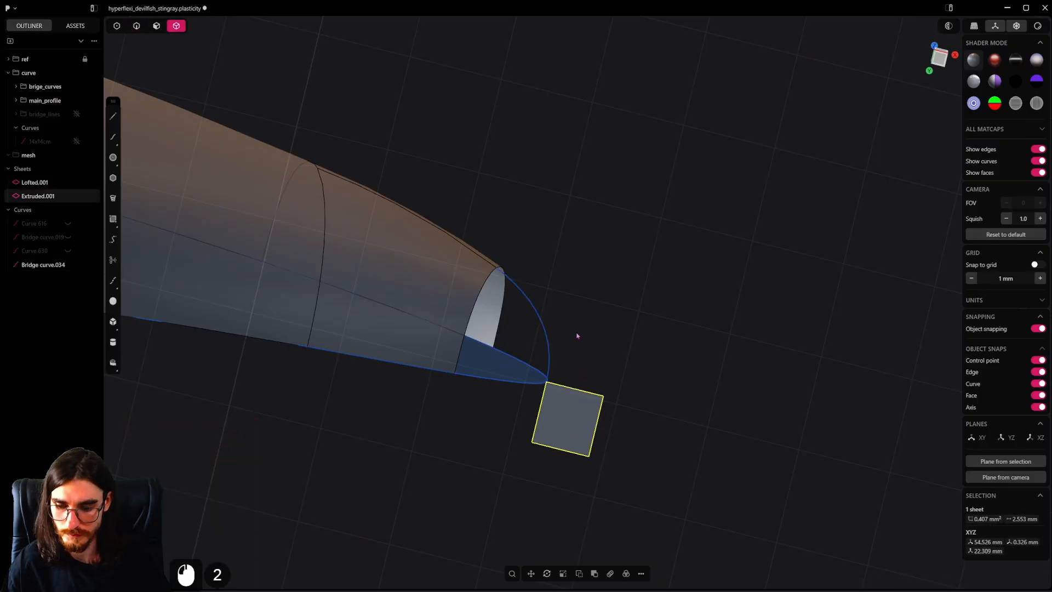
{"action": "key", "text": "Delete"}
{"action": "scroll", "coordinate": [540, 364], "scroll_direction": "up", "scroll_amount": 5}
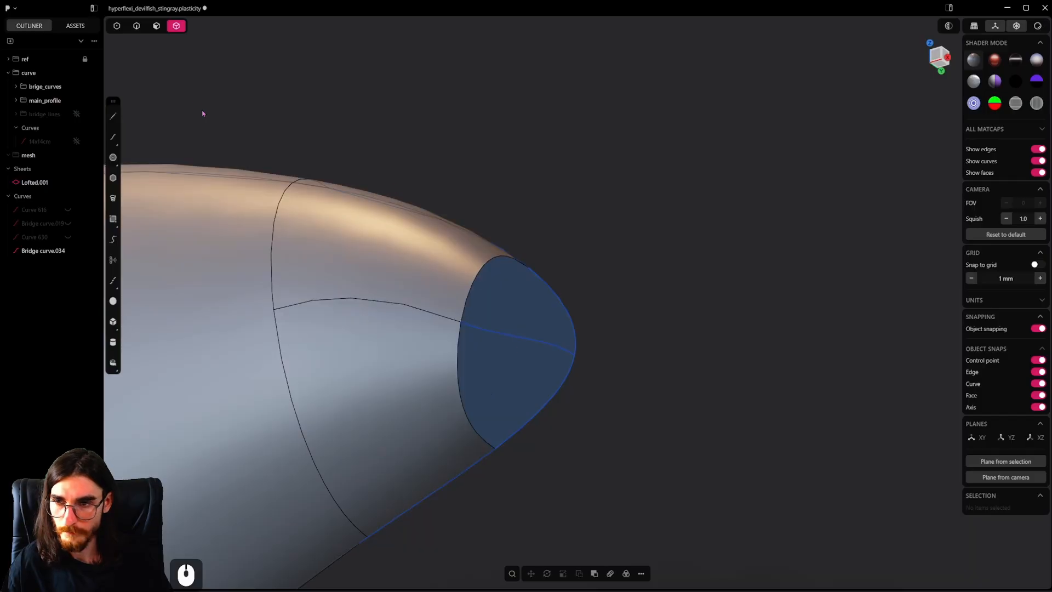
Step: Patch the wing tip opening between the sheet's two open edges and the tip profile curve with G1 continuity
{"action": "left_click", "coordinate": [135, 25]}
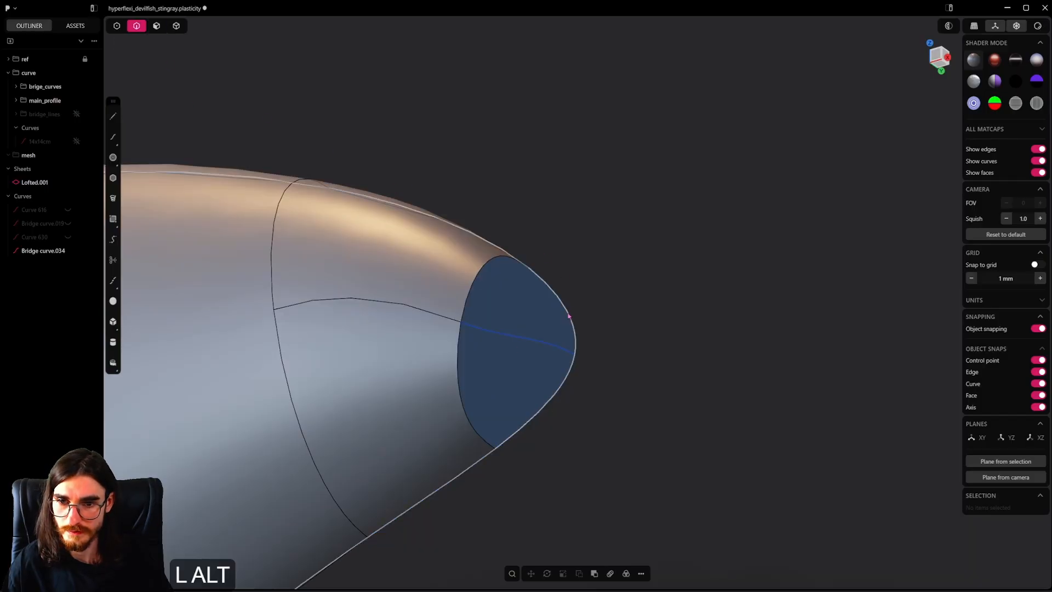
{"action": "left_click", "coordinate": [497, 259], "text": "alt"}
{"action": "left_click", "coordinate": [535, 344], "text": "shift"}
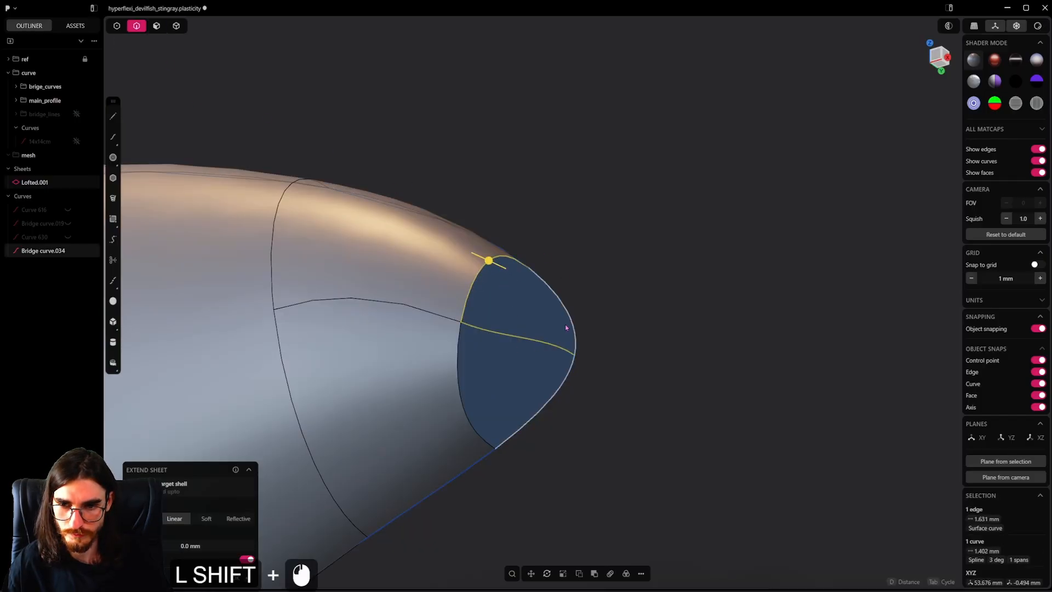
{"action": "left_click", "coordinate": [465, 302]}
{"action": "left_click", "coordinate": [458, 378], "text": "shift"}
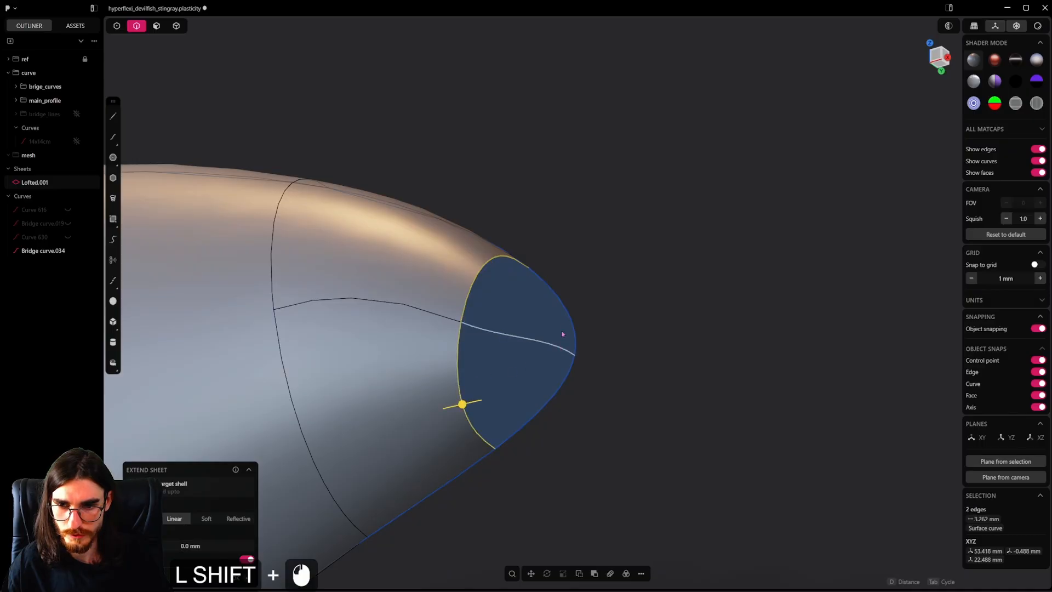
{"action": "left_click", "coordinate": [575, 326], "text": "shift"}
{"action": "key", "text": "shift+j"}
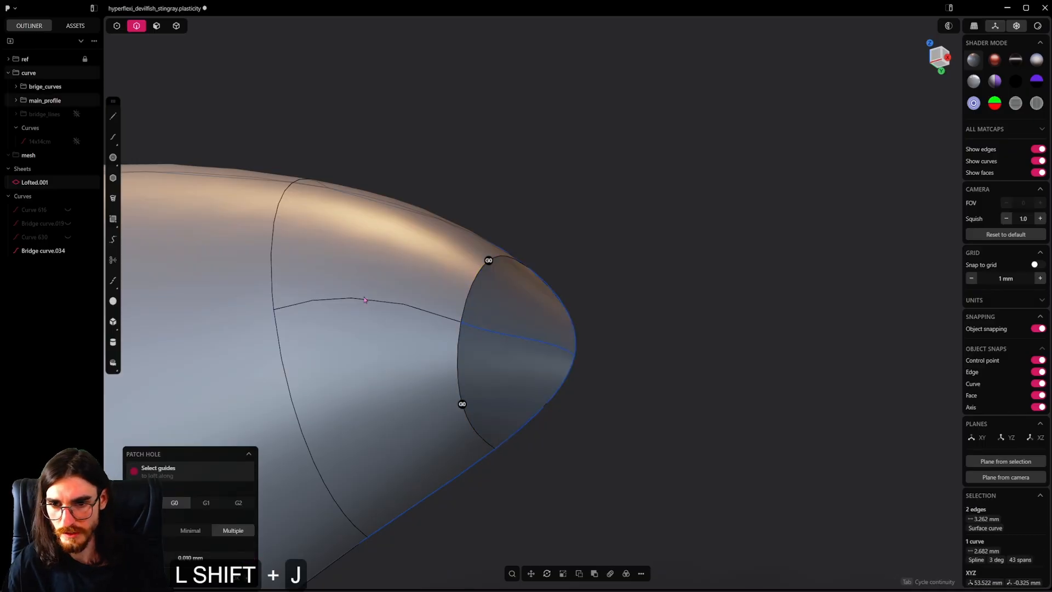
{"action": "middle_click_drag", "start_coordinate": [467, 411], "coordinate": [623, 270]}
{"action": "key", "text": "Tab"}
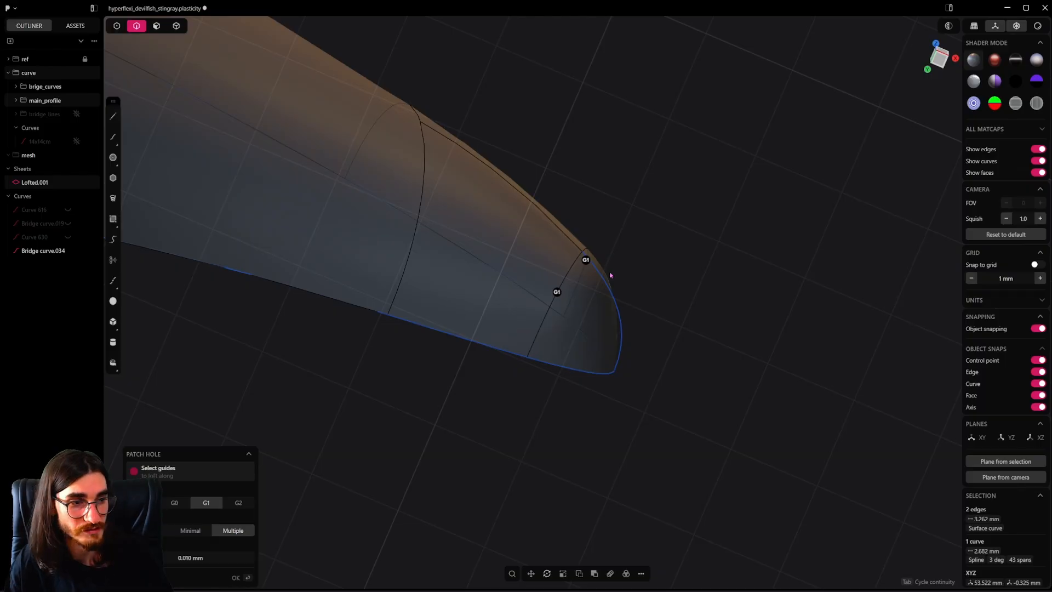
{"action": "middle_click_drag", "start_coordinate": [622, 337], "coordinate": [636, 290]}
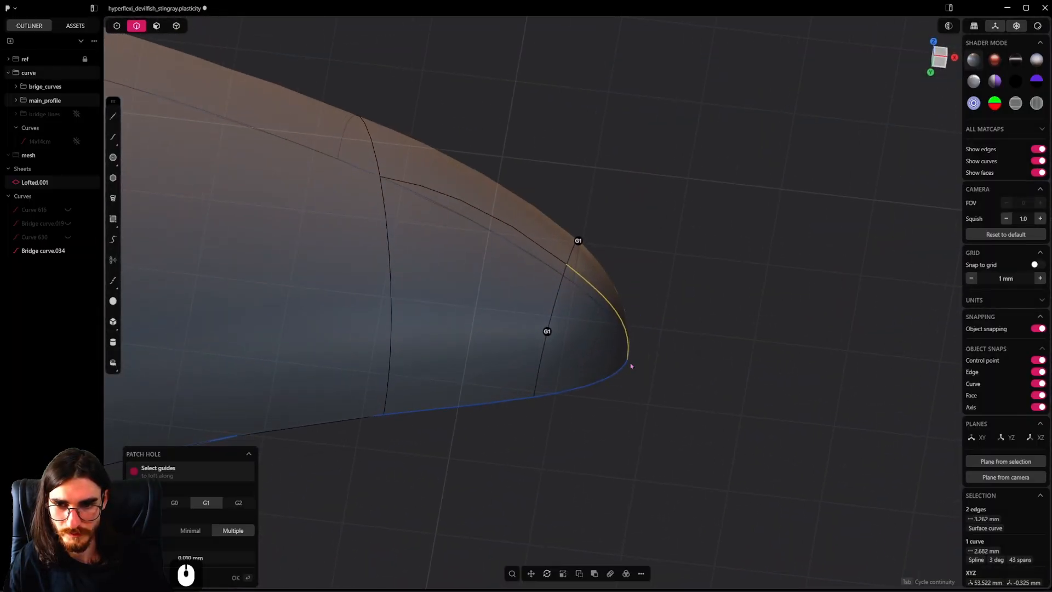
{"action": "key", "text": "Return"}
Step: Delete the bridge curve at the wing tip and the lengthwise isoparametric edge on the adjoining face
{"action": "key", "text": "x"}
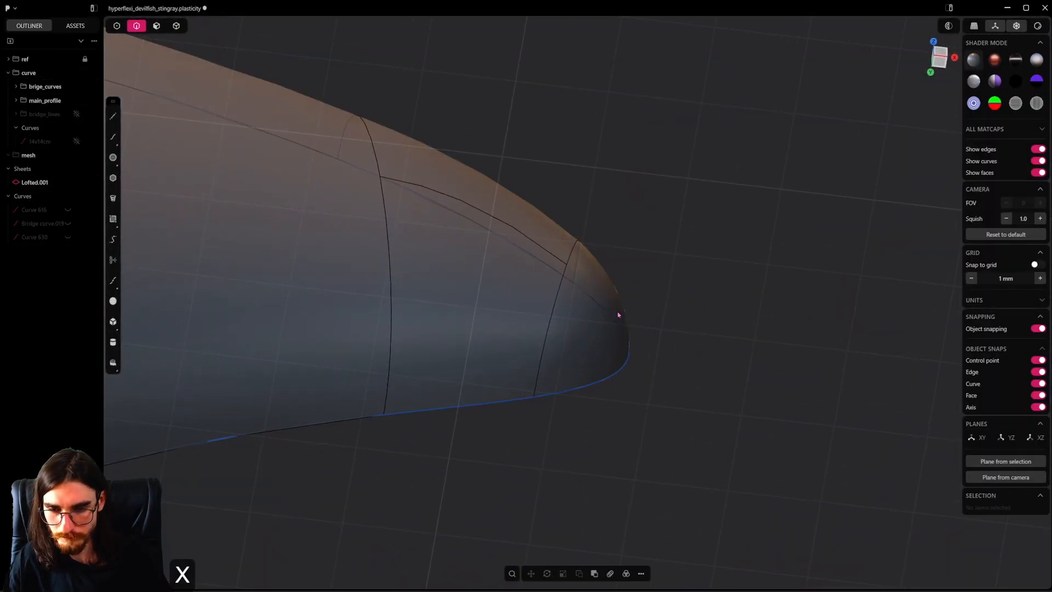
{"action": "mouse_move", "coordinate": [617, 312]}
{"action": "middle_mouse_down"}
{"action": "mouse_move", "coordinate": [509, 390]}
{"action": "mouse_move", "coordinate": [478, 442]}
{"action": "mouse_move", "coordinate": [540, 381]}
{"action": "mouse_move", "coordinate": [533, 262]}
{"action": "mouse_move", "coordinate": [630, 341]}
{"action": "mouse_move", "coordinate": [615, 326]}
{"action": "mouse_move", "coordinate": [403, 345]}
{"action": "mouse_move", "coordinate": [521, 376]}
{"action": "mouse_move", "coordinate": [542, 312]}
{"action": "mouse_move", "coordinate": [619, 307]}
{"action": "middle_mouse_up"}
{"action": "left_click", "coordinate": [528, 258]}
{"action": "key", "text": "x"}
{"action": "scroll", "coordinate": [619, 306], "scroll_direction": "down", "scroll_amount": 14}
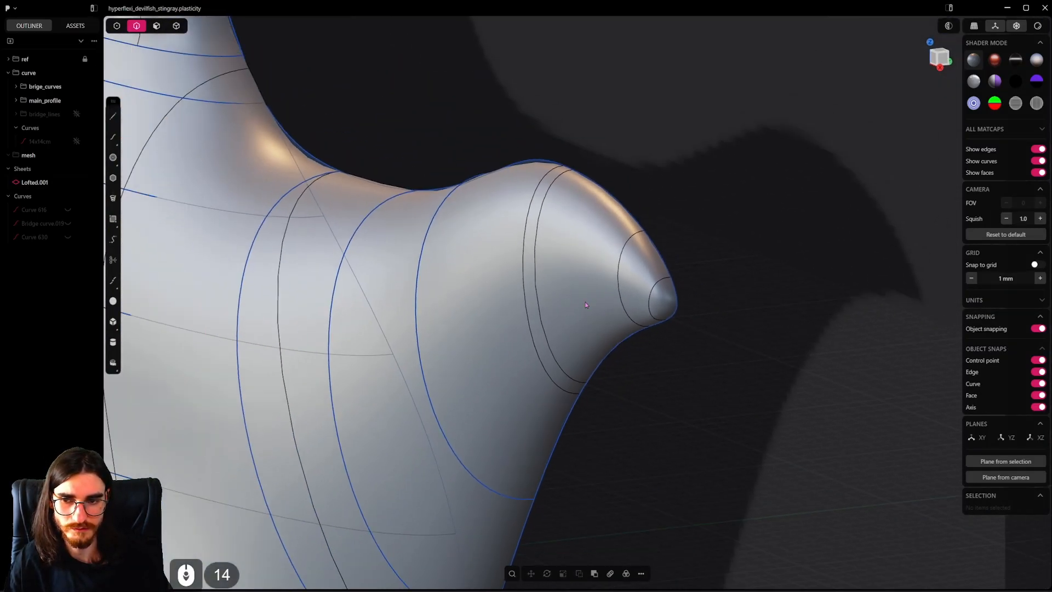
Step: Mirror the body sheet along the X axis in the front view to copy the finished wing tip onto the opposite wing
{"action": "middle_click_drag", "start_coordinate": [493, 321], "coordinate": [615, 322], "text": "alt"}
{"action": "scroll", "coordinate": [613, 326], "scroll_direction": "down", "scroll_amount": 15}
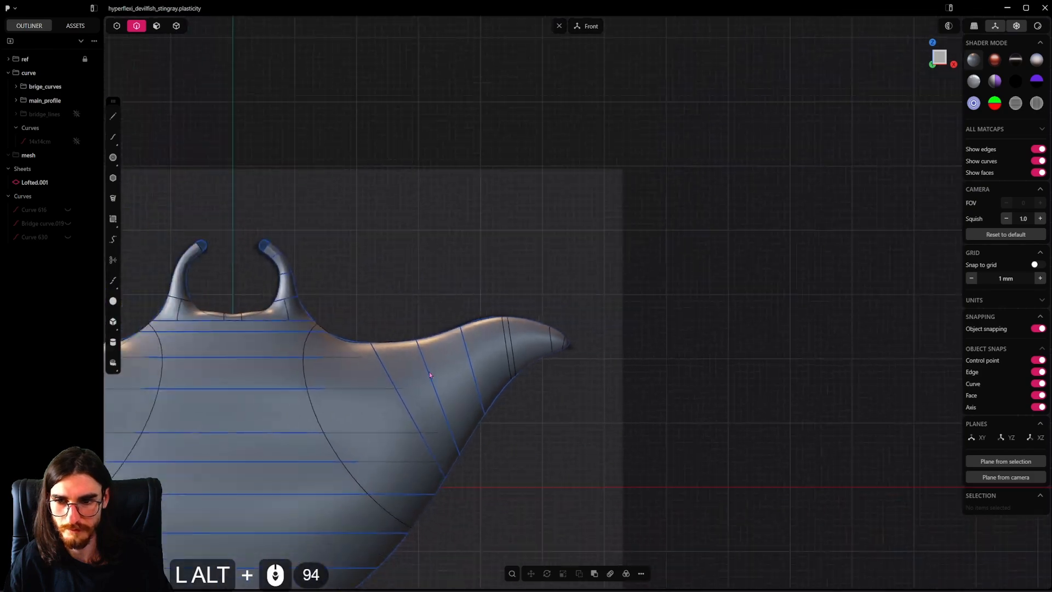
{"action": "middle_click_drag", "start_coordinate": [432, 376], "coordinate": [699, 252], "text": "alt+shift"}
{"action": "scroll", "coordinate": [700, 252], "scroll_direction": "down", "scroll_amount": 1}
{"action": "left_click", "coordinate": [176, 27]}
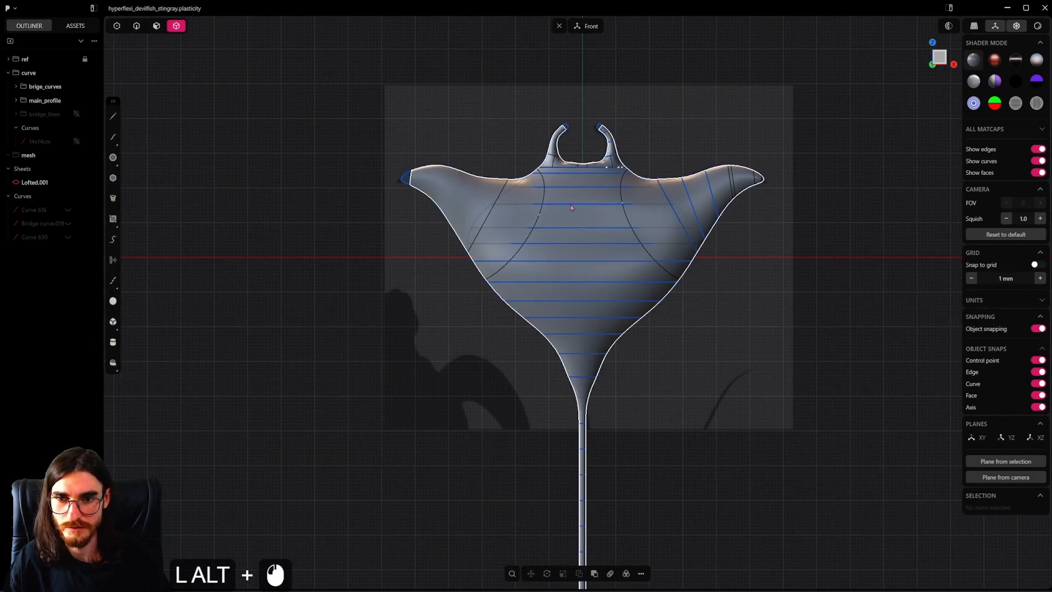
{"action": "key", "text": "2"}
{"action": "left_click", "coordinate": [596, 220]}
{"action": "key", "text": "alt+x"}
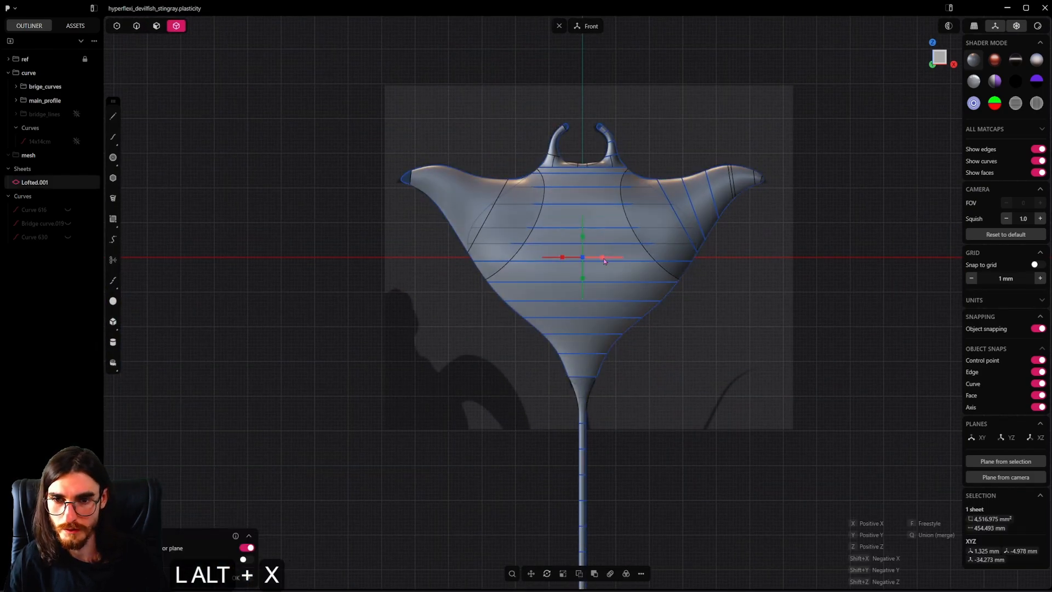
{"action": "left_click", "coordinate": [604, 258]}
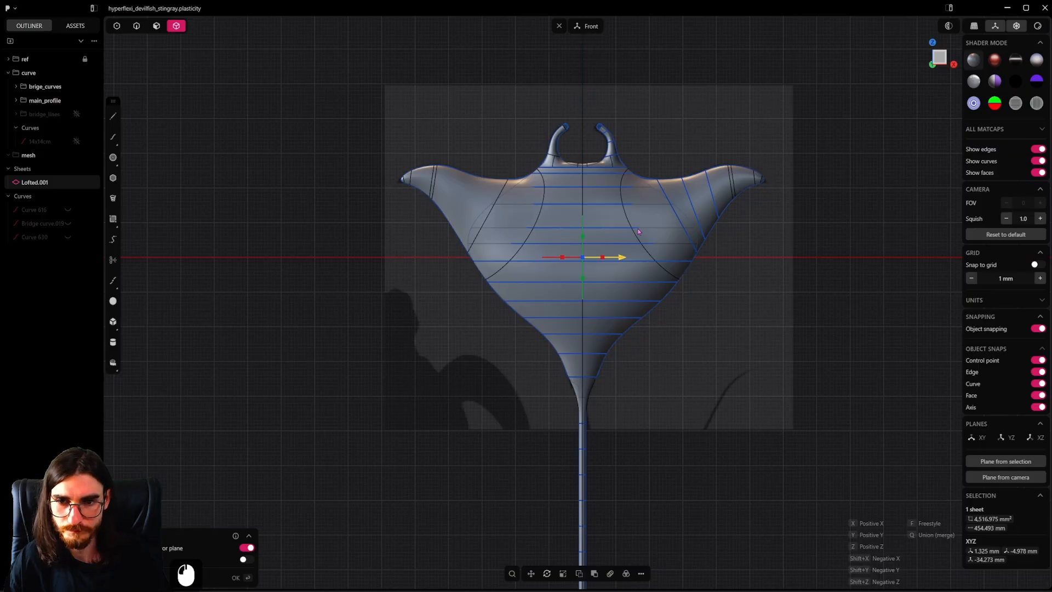
Step: Try to patch the open end of the head horn using only its end curve and the rounded tip profile curve
{"action": "scroll", "coordinate": [636, 232], "scroll_direction": "up", "scroll_amount": 16}
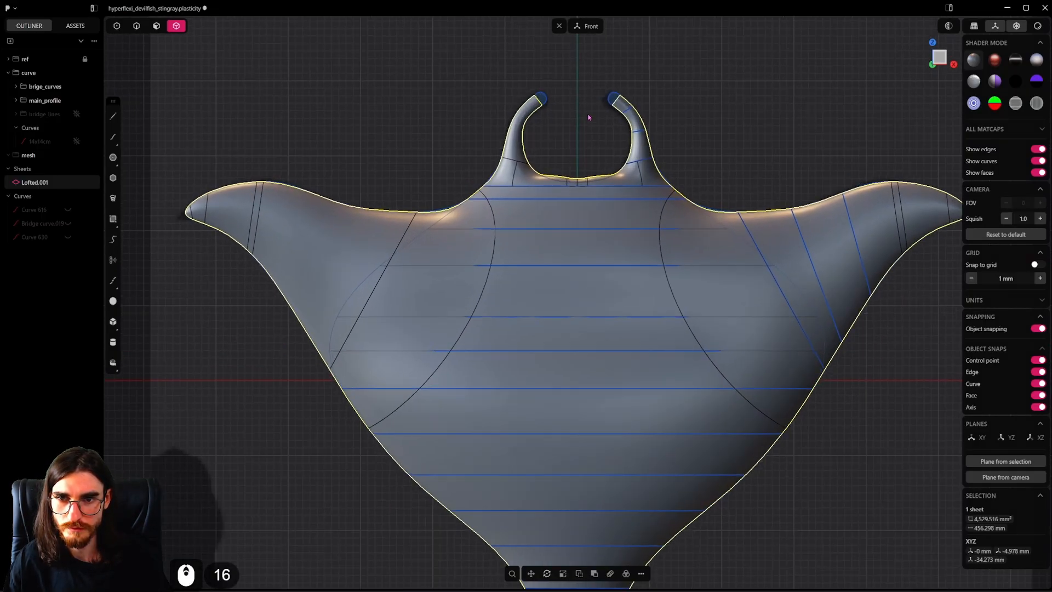
{"action": "middle_click_drag", "start_coordinate": [590, 108], "coordinate": [678, 214], "text": "shift"}
{"action": "scroll", "coordinate": [617, 189], "scroll_direction": "up", "scroll_amount": 12}
{"action": "scroll", "coordinate": [617, 188], "scroll_direction": "up", "scroll_amount": 7}
{"action": "scroll", "coordinate": [627, 121], "scroll_direction": "up", "scroll_amount": 19}
{"action": "left_click", "coordinate": [136, 25]}
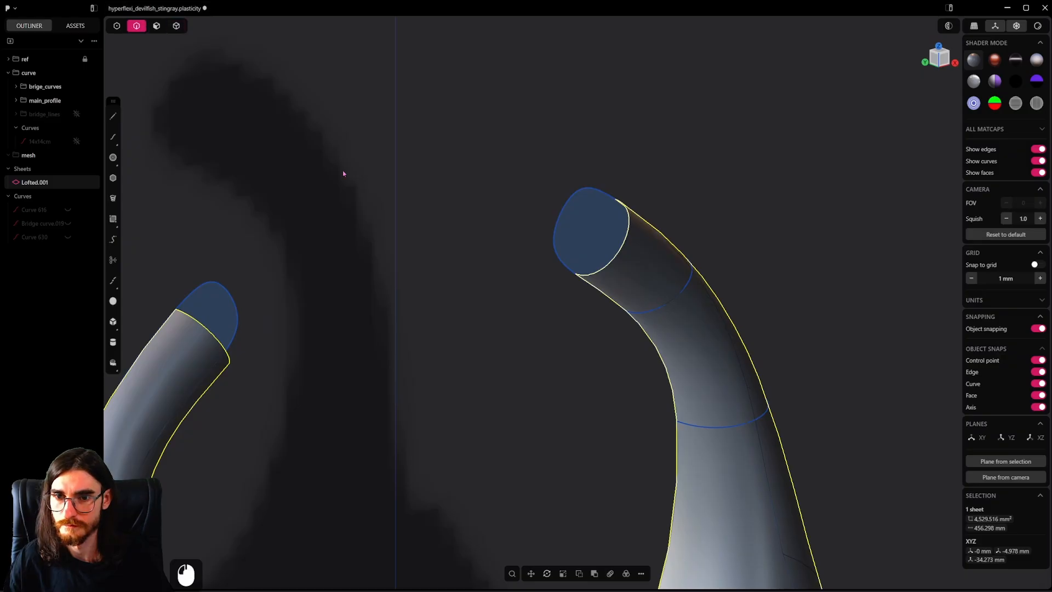
{"action": "double_click", "coordinate": [626, 260]}
{"action": "scroll", "coordinate": [625, 252], "scroll_direction": "up", "scroll_amount": 2}
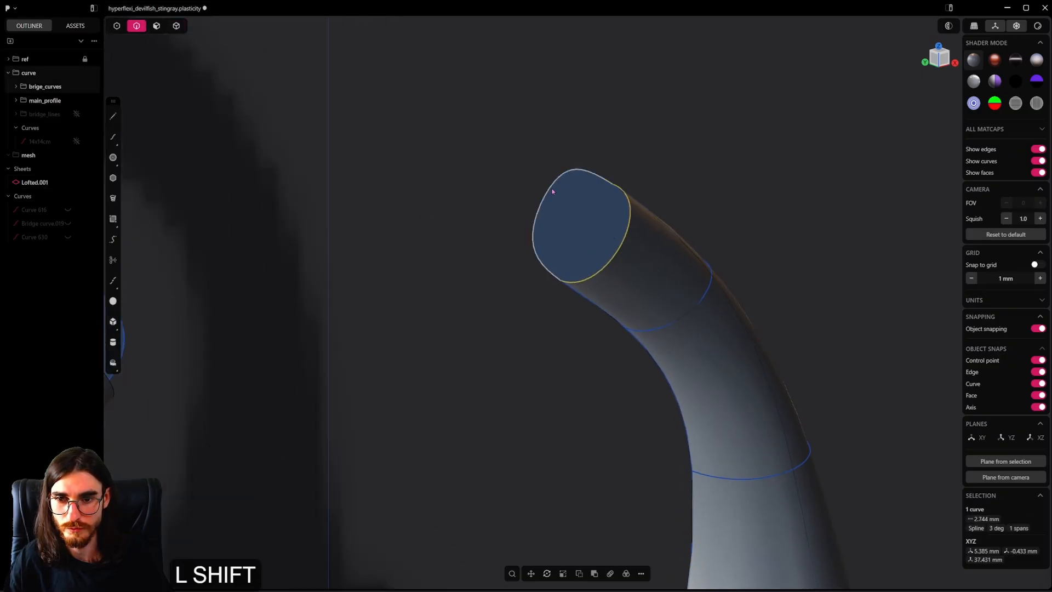
{"action": "left_click", "coordinate": [552, 191], "text": "shift"}
{"action": "key", "text": "shift+j"}
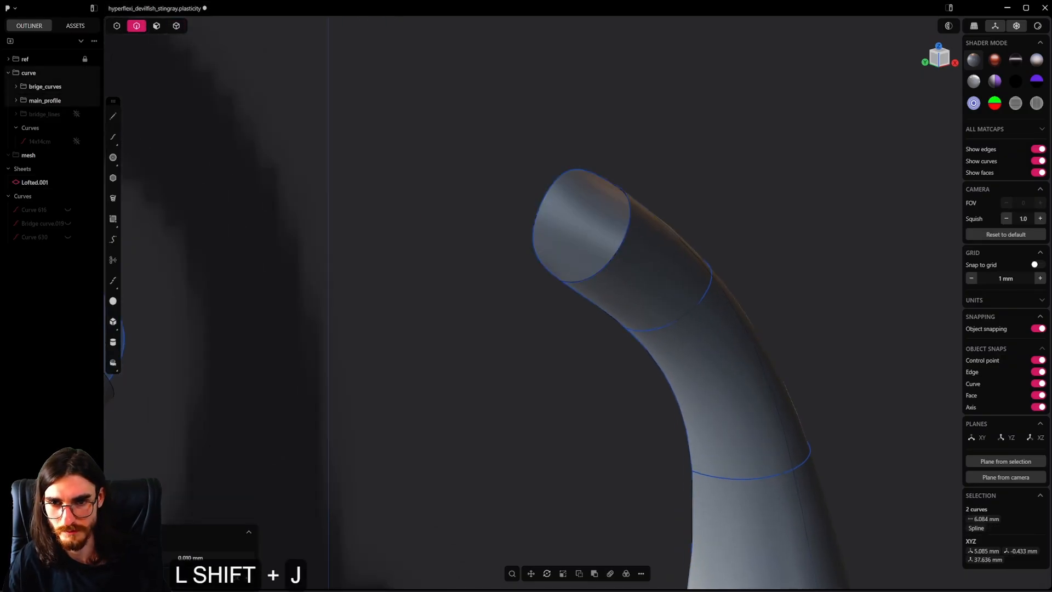
{"action": "scroll", "coordinate": [511, 293], "scroll_direction": "down", "scroll_amount": 4}
{"action": "middle_click_drag", "start_coordinate": [665, 237], "coordinate": [642, 349]}
{"action": "scroll", "coordinate": [574, 267], "scroll_direction": "up", "scroll_amount": 4}
{"action": "key", "text": "ctrl+z"}
Step: Hide the curve that runs around the open end of the horn
{"action": "left_click", "coordinate": [611, 325], "text": "shift"}
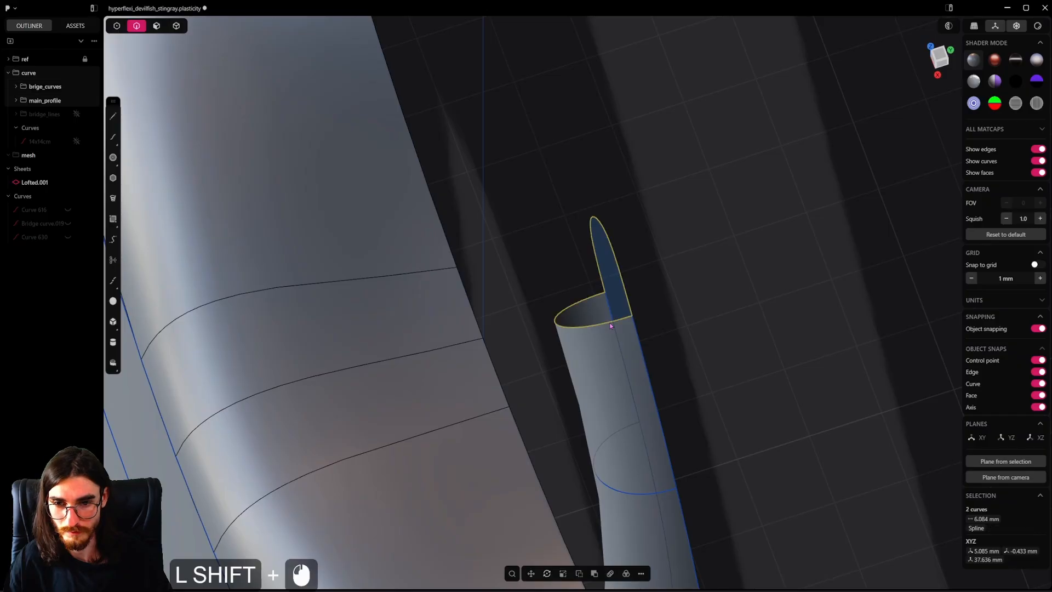
{"action": "left_click", "coordinate": [689, 299]}
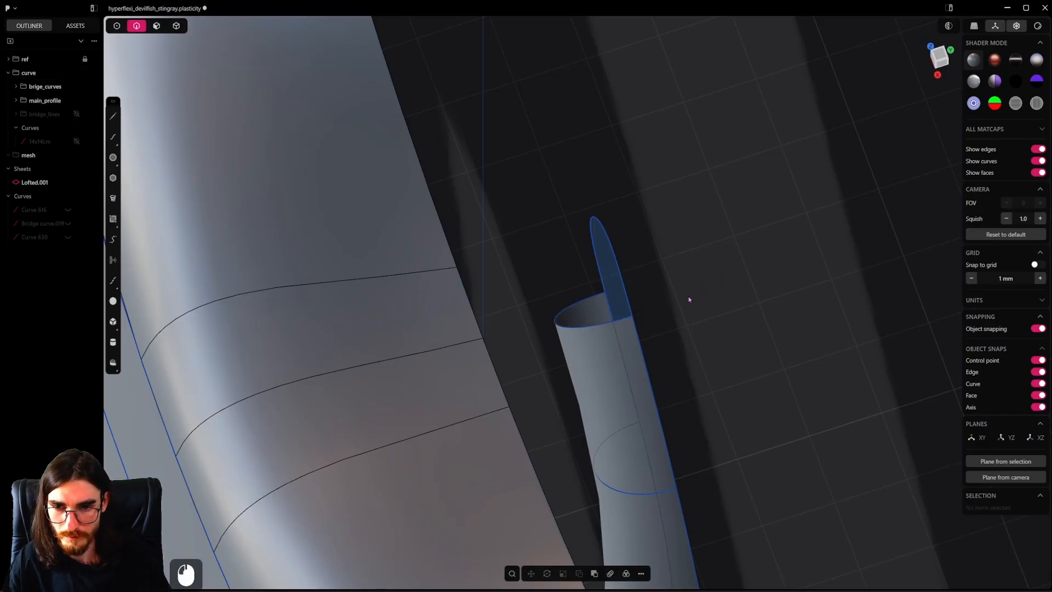
{"action": "left_click", "coordinate": [619, 324]}
{"action": "key", "text": "h"}
Step: Patch the horn's opening between the sheet's end edge and the rounded tip profile curve with G2 continuity
{"action": "left_click", "coordinate": [607, 320]}
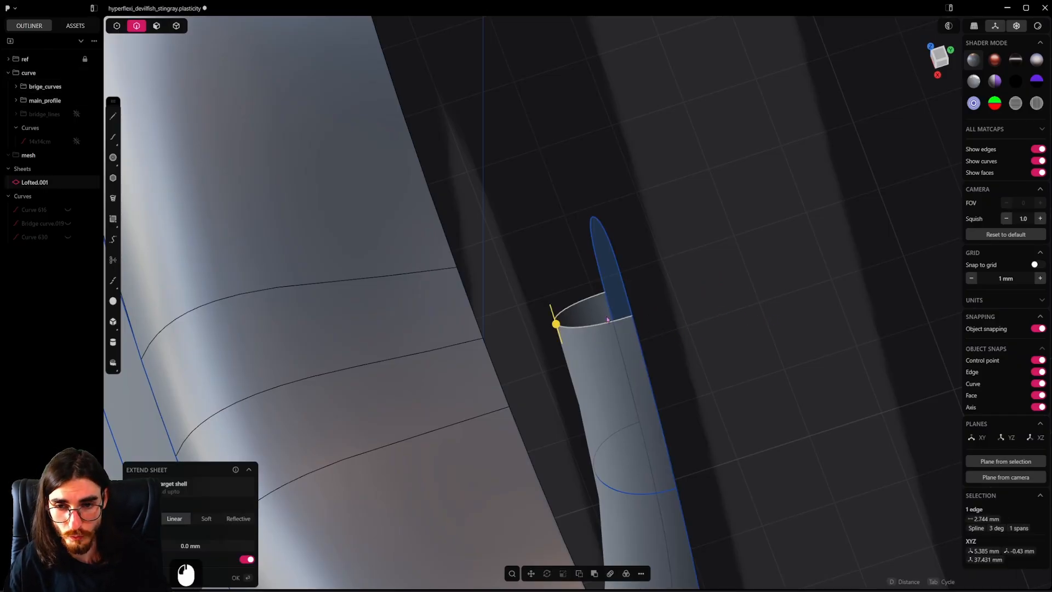
{"action": "left_click", "coordinate": [608, 319], "text": "shift"}
{"action": "key", "text": "shift+j"}
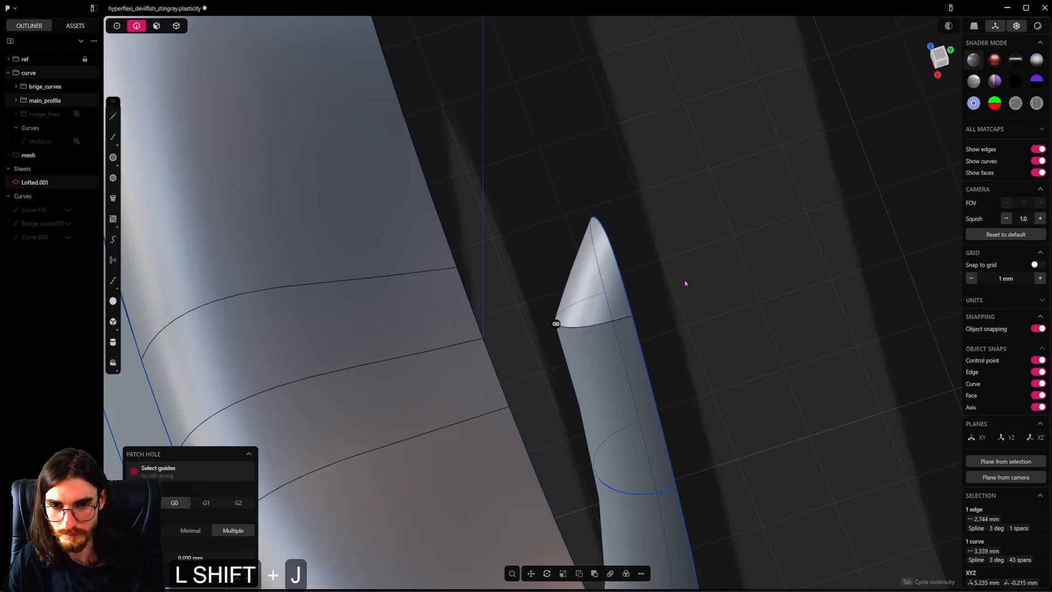
{"action": "key", "text": "Tab"}
{"action": "middle_click_drag", "start_coordinate": [642, 293], "coordinate": [639, 260]}
{"action": "key", "text": "Tab"}
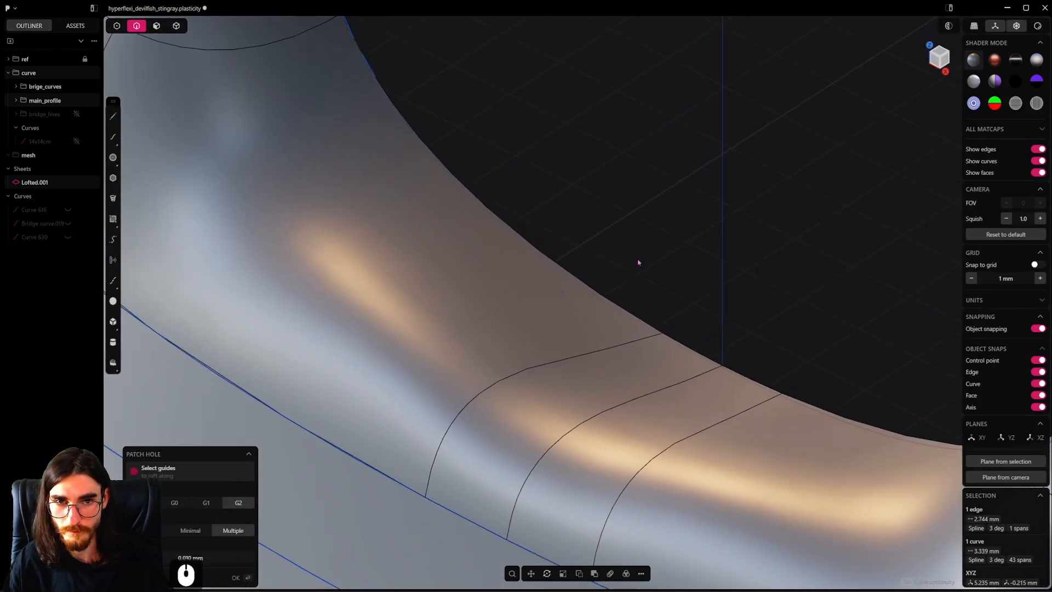
{"action": "scroll", "coordinate": [737, 159], "scroll_direction": "down", "scroll_amount": 13}
{"action": "middle_click_drag", "start_coordinate": [737, 159], "coordinate": [615, 227]}
{"action": "right_click", "coordinate": [614, 227]}
{"action": "scroll", "coordinate": [613, 226], "scroll_direction": "down", "scroll_amount": 6}
Step: Mirror the body sheet along the X axis again to copy the capped horn onto the other side
{"action": "left_click", "coordinate": [176, 29]}
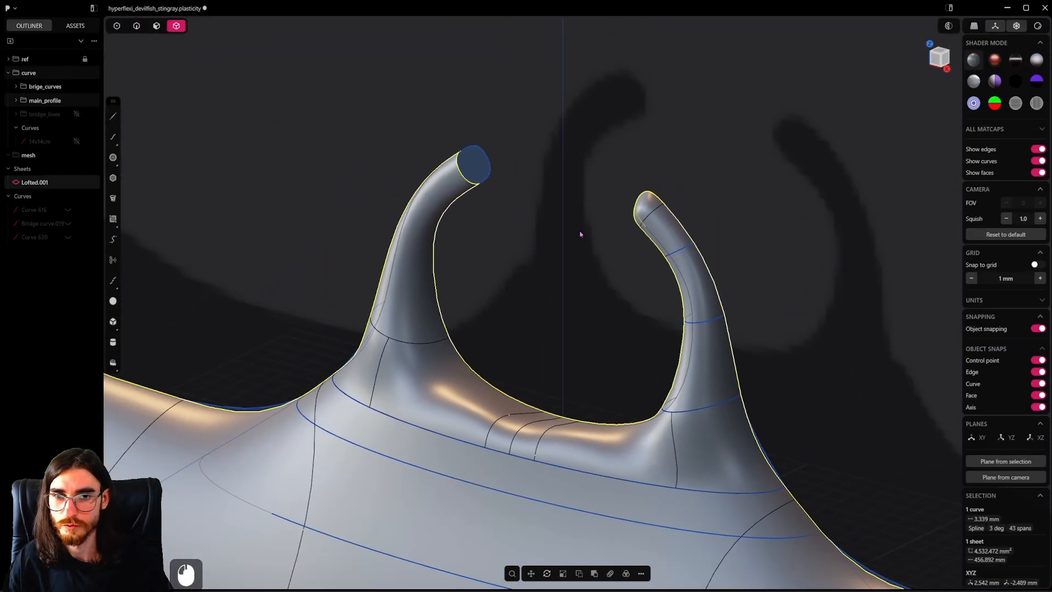
{"action": "left_click", "coordinate": [664, 232]}
{"action": "middle_click_drag", "start_coordinate": [665, 231], "coordinate": [600, 199], "text": "alt"}
{"action": "scroll", "coordinate": [614, 255], "scroll_direction": "down", "scroll_amount": 5}
{"action": "scroll", "coordinate": [600, 199], "scroll_direction": "down", "scroll_amount": 3}
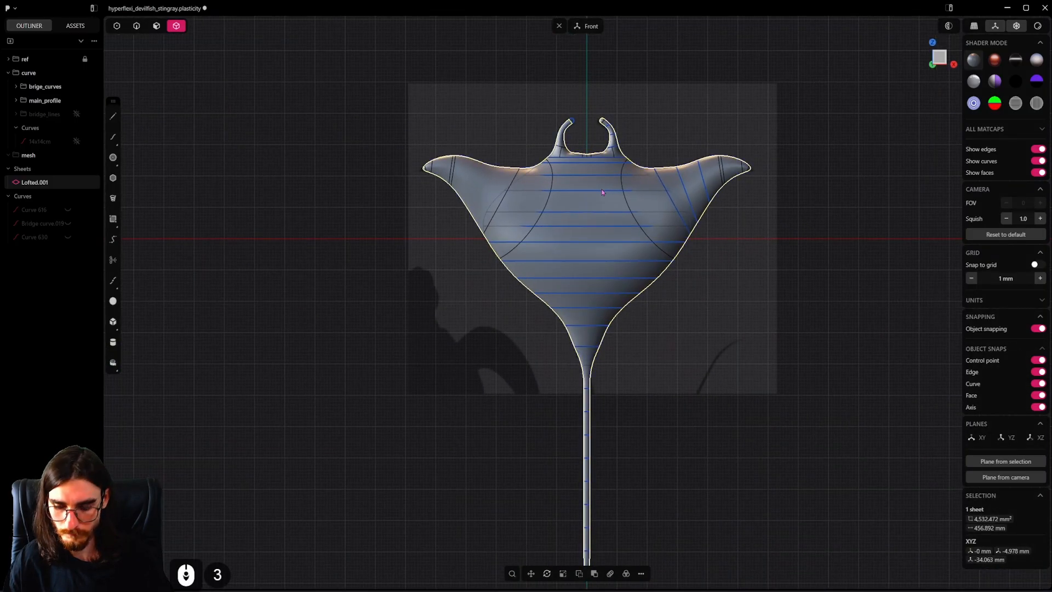
{"action": "key", "text": "alt+x"}
{"action": "left_click", "coordinate": [609, 239]}
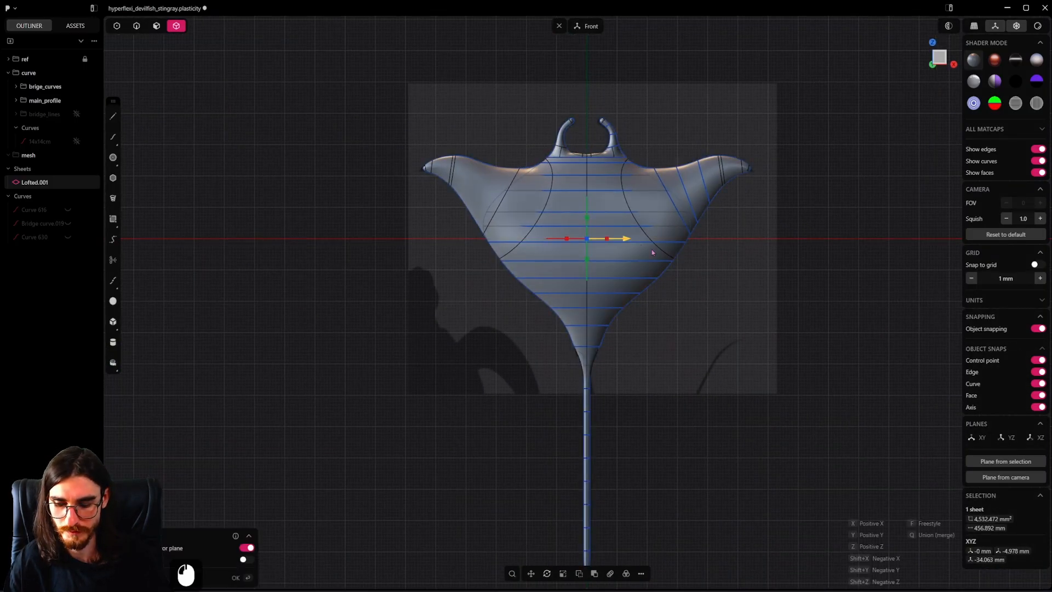
{"action": "scroll", "coordinate": [652, 252], "scroll_direction": "up", "scroll_amount": 12}
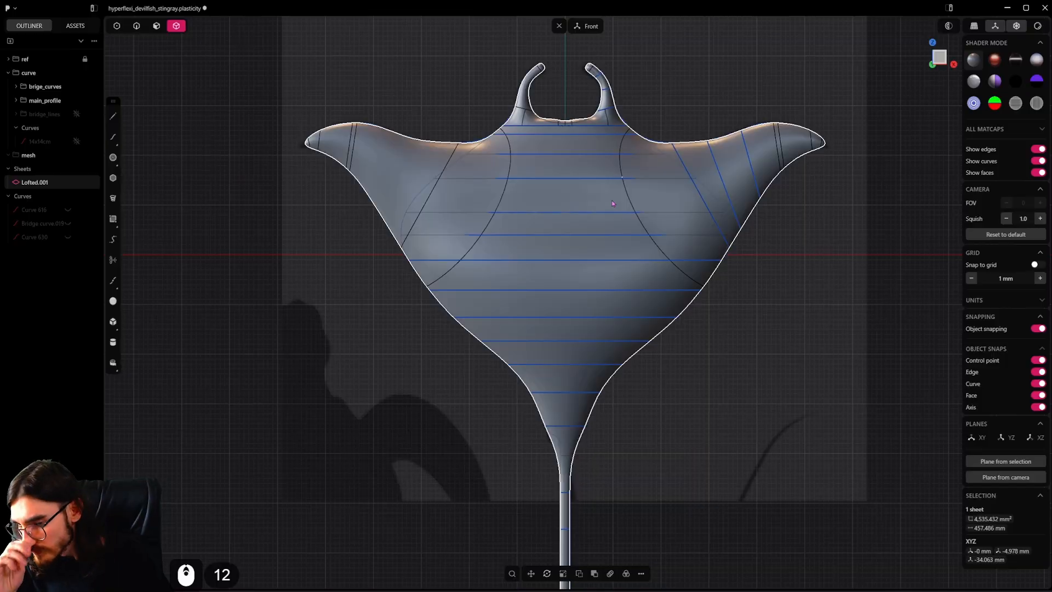
Step: Hide the curve and ref groups so that only the body sheet is displayed
{"action": "middle_click_drag", "start_coordinate": [613, 203], "coordinate": [494, 220]}
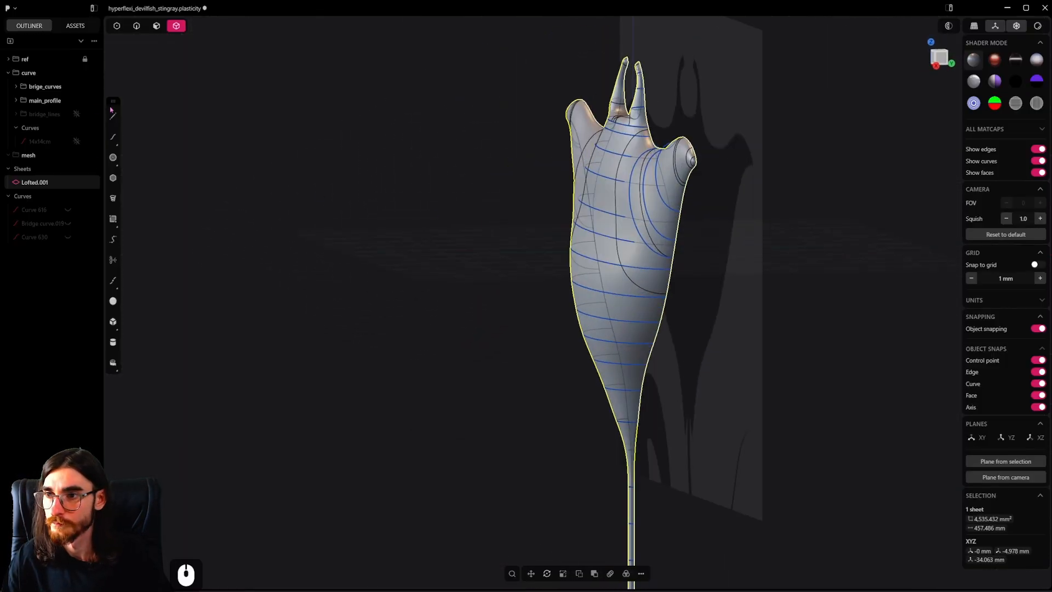
{"action": "left_click", "coordinate": [77, 72]}
{"action": "middle_click_drag", "start_coordinate": [603, 219], "coordinate": [497, 131]}
{"action": "left_click", "coordinate": [77, 59]}
Step: Patch the stingray body's open outline edge loop with G0 continuity to close it into a solid, and save the file
{"action": "key", "text": "2"}
{"action": "left_click", "coordinate": [497, 132], "text": "alt"}
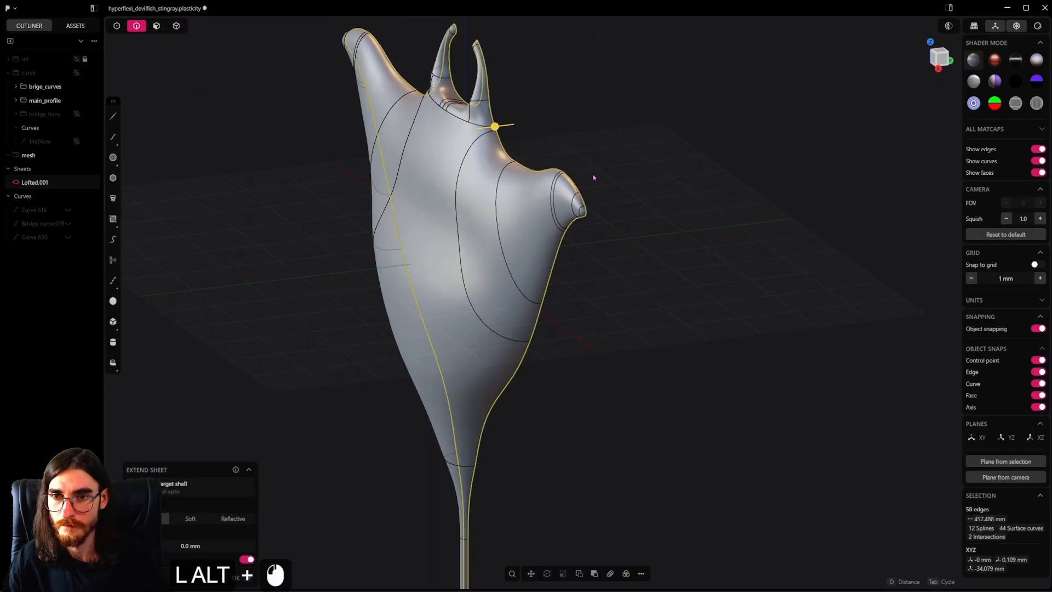
{"action": "middle_click_drag", "start_coordinate": [594, 176], "coordinate": [674, 238]}
{"action": "scroll", "coordinate": [630, 213], "scroll_direction": "down", "scroll_amount": 5}
{"action": "mouse_move", "coordinate": [584, 191]}
{"action": "middle_mouse_down", "text": "shift"}
{"action": "mouse_move", "coordinate": [585, 90]}
{"action": "mouse_move", "coordinate": [592, 191]}
{"action": "middle_mouse_up", "text": "shift"}
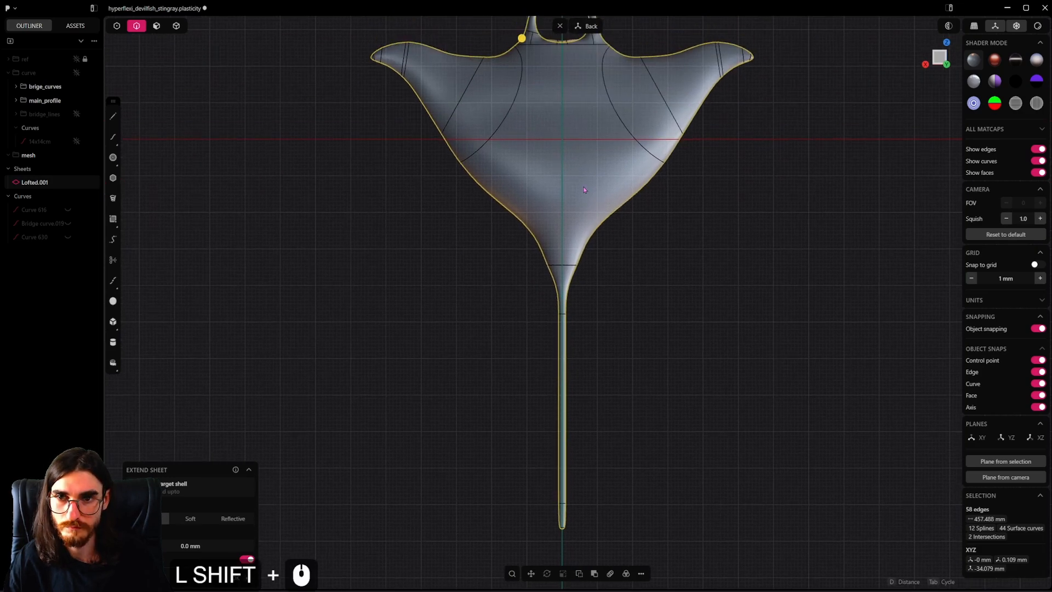
{"action": "key", "text": "shift+j"}
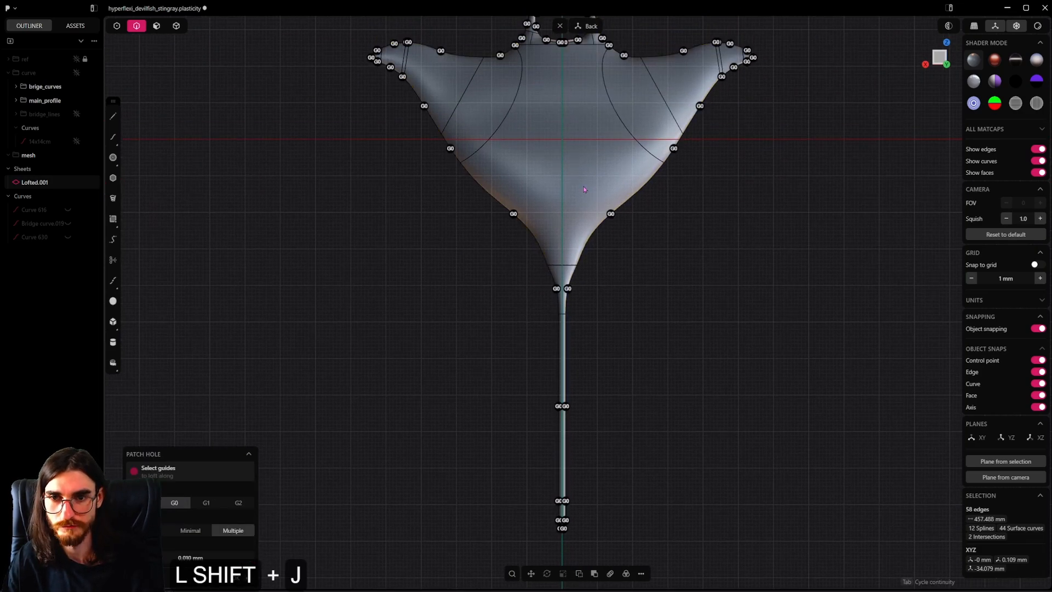
{"action": "left_click", "coordinate": [587, 146]}
{"action": "middle_click_drag", "start_coordinate": [588, 146], "coordinate": [678, 308]}
{"action": "scroll", "coordinate": [573, 171], "scroll_direction": "up", "scroll_amount": 5}
{"action": "key", "text": "ctrl+s"}
Step: Check the closed body from several sides and show the ref group with its reference images
{"action": "scroll", "coordinate": [604, 257], "scroll_direction": "up", "scroll_amount": 4}
{"action": "scroll", "coordinate": [604, 256], "scroll_direction": "down", "scroll_amount": 8}
{"action": "middle_click_drag", "start_coordinate": [611, 266], "coordinate": [760, 241], "text": "alt"}
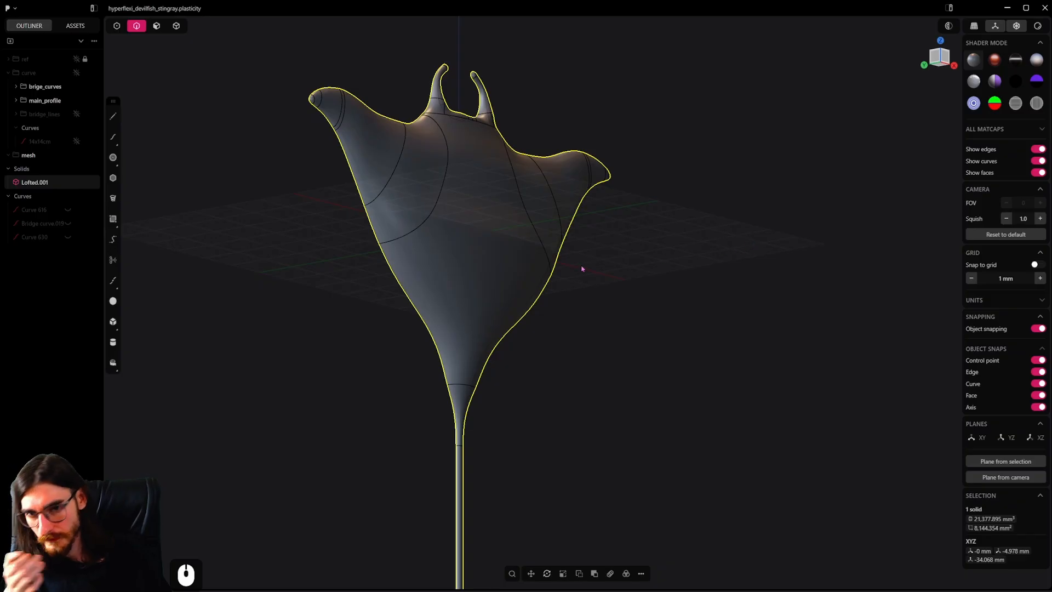
{"action": "middle_click_drag", "start_coordinate": [582, 269], "coordinate": [579, 287]}
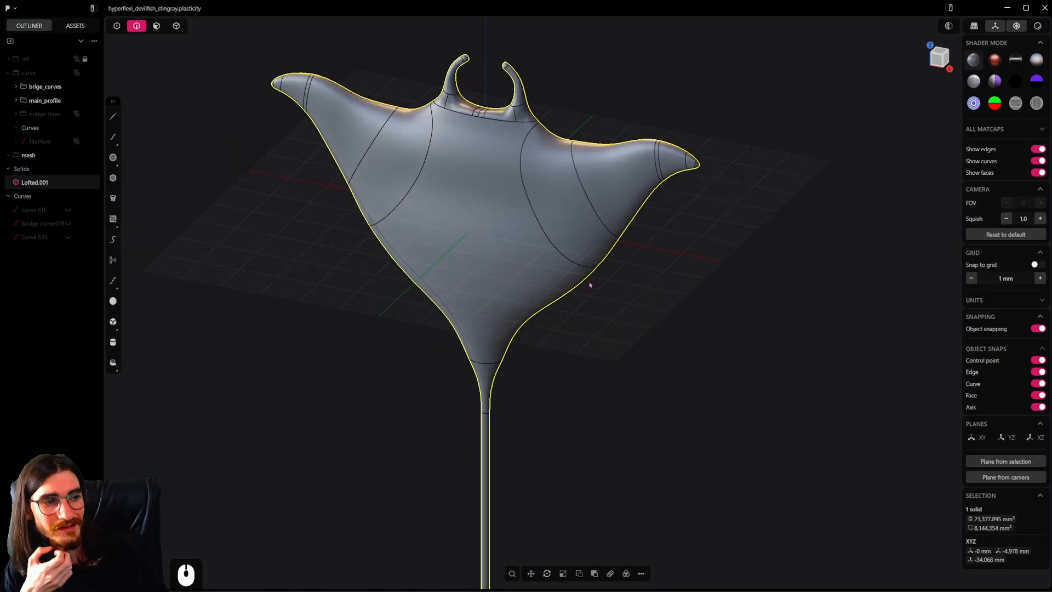
{"action": "middle_click_drag", "start_coordinate": [580, 63], "coordinate": [500, 188]}
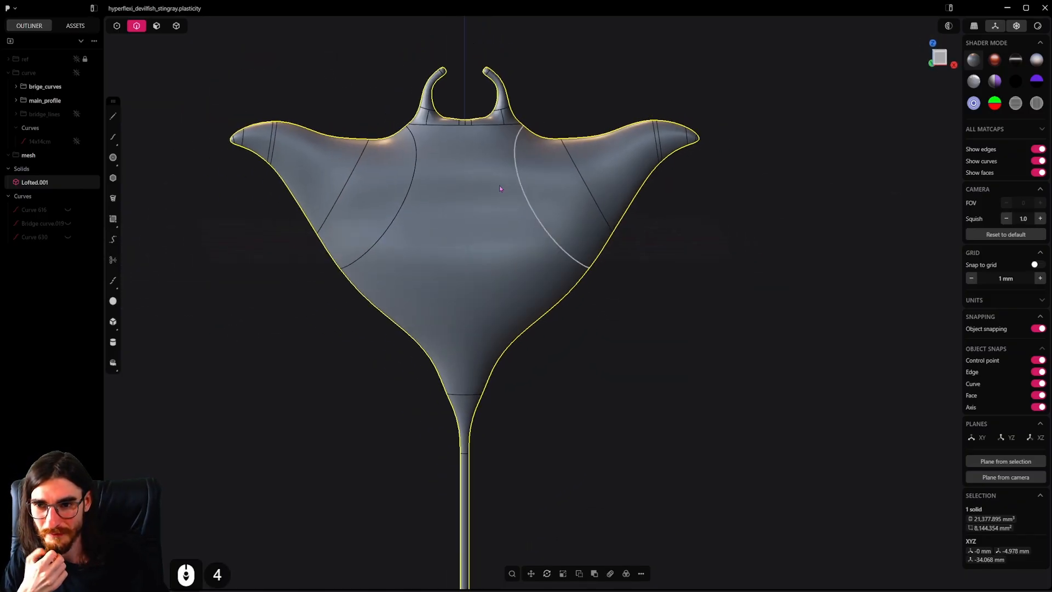
{"action": "middle_click_drag", "start_coordinate": [351, 338], "coordinate": [452, 292]}
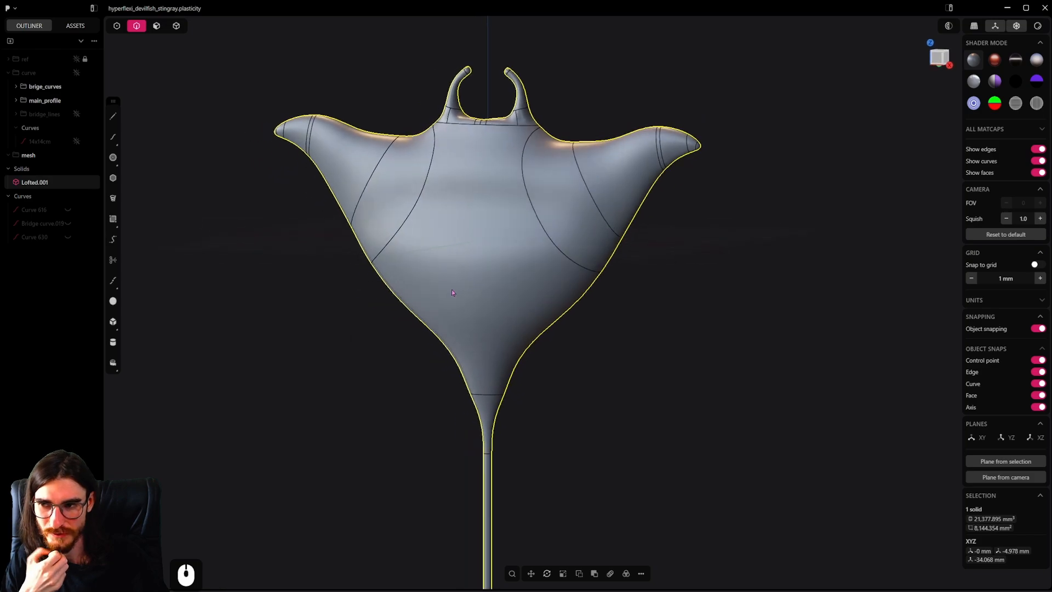
{"action": "left_click", "coordinate": [77, 60]}
{"action": "middle_click_drag", "start_coordinate": [630, 164], "coordinate": [700, 217], "text": "shift"}
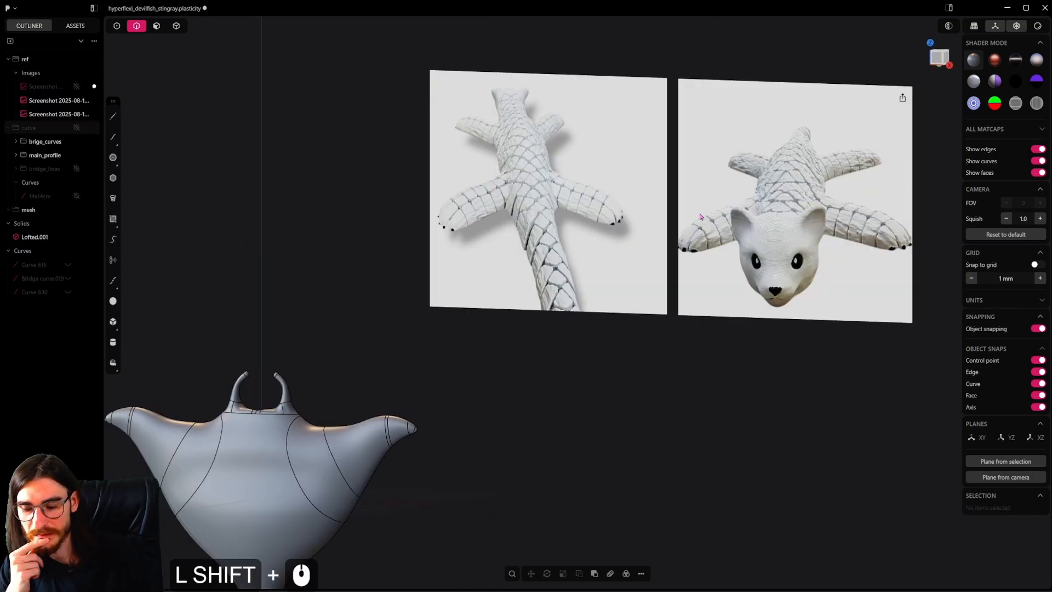
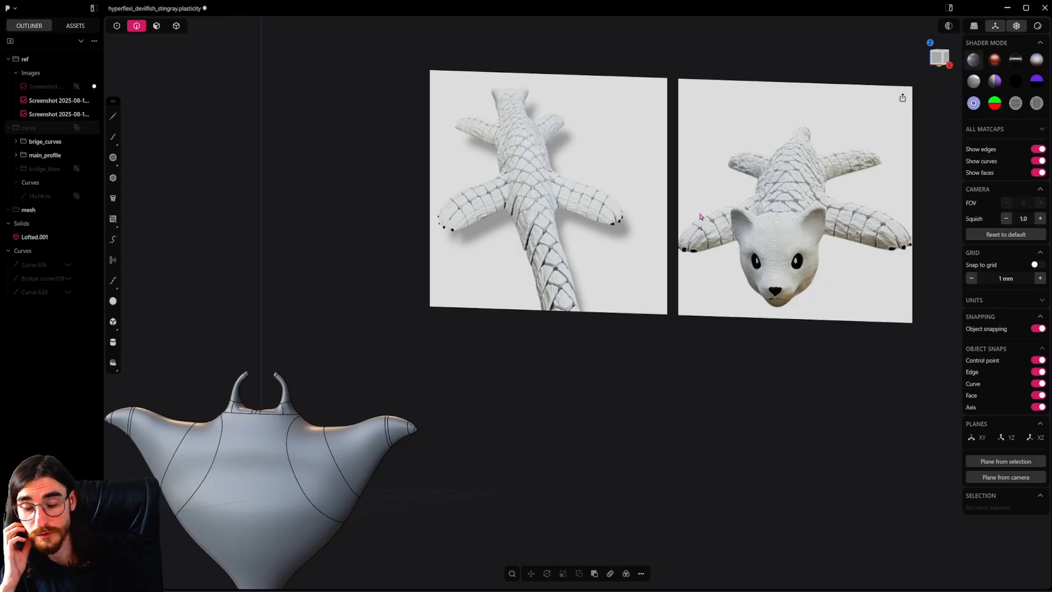
Step: Turn off X-ray mode and examine the body's head and horn area from the front beside the reference images
{"action": "scroll", "coordinate": [516, 376], "scroll_direction": "down", "scroll_amount": 20}
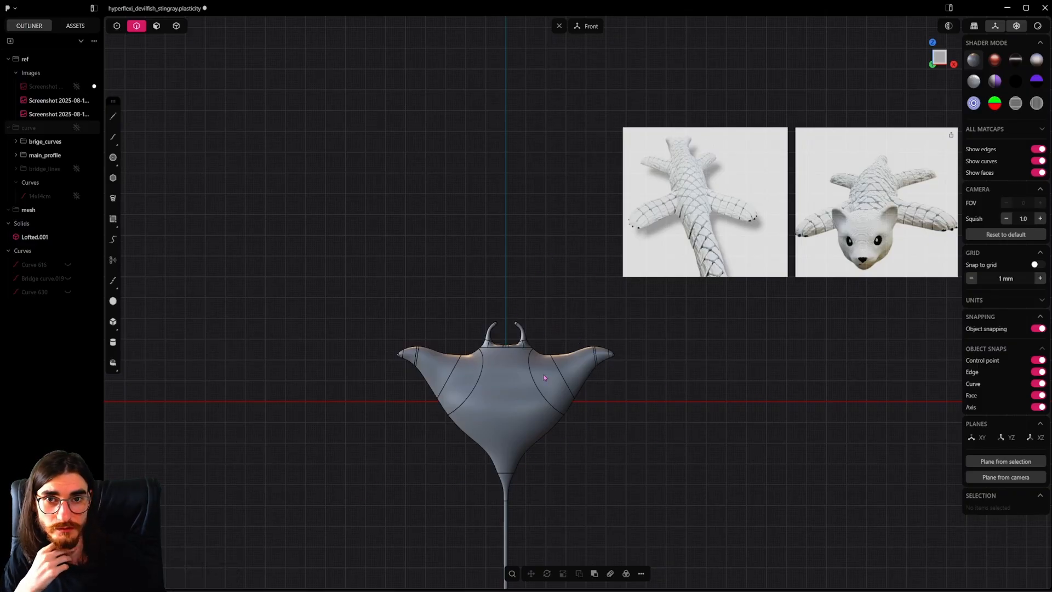
{"action": "scroll", "coordinate": [544, 377], "scroll_direction": "up", "scroll_amount": 20}
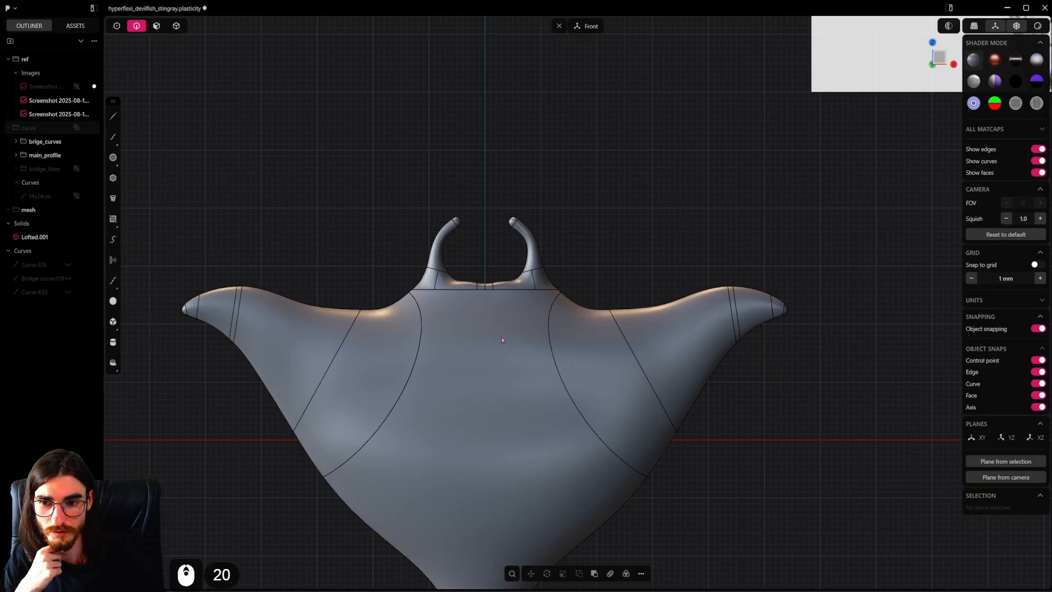
{"action": "scroll", "coordinate": [502, 340], "scroll_direction": "up", "scroll_amount": 10}
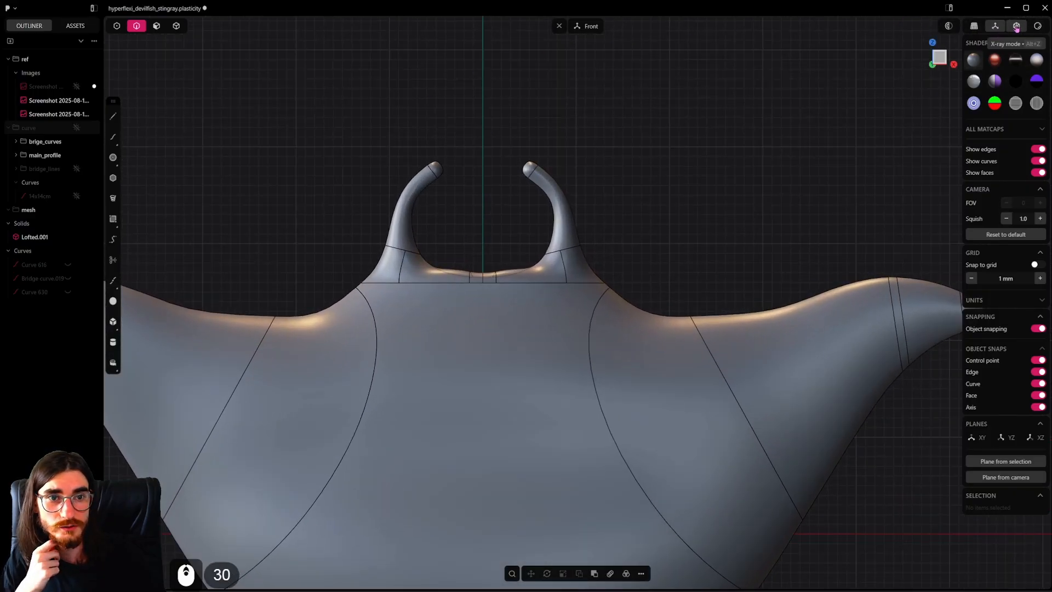
{"action": "scroll", "coordinate": [521, 297], "scroll_direction": "down", "scroll_amount": 18}
{"action": "scroll", "coordinate": [520, 296], "scroll_direction": "down", "scroll_amount": 8}
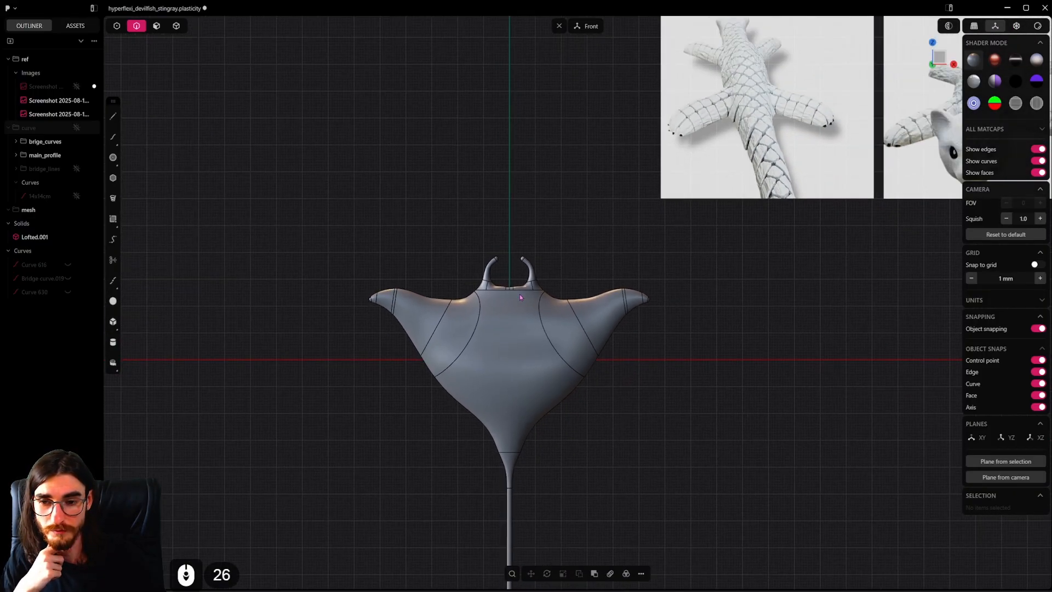
{"action": "middle_click_drag", "start_coordinate": [531, 299], "coordinate": [485, 290], "text": "shift"}
{"action": "scroll", "coordinate": [366, 278], "scroll_direction": "up", "scroll_amount": 20}
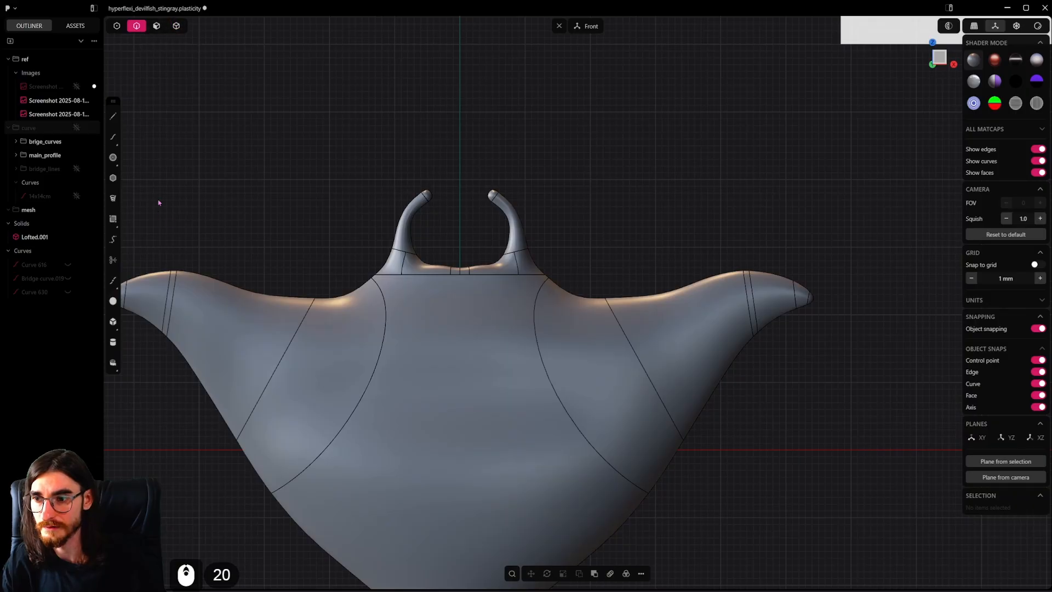
{"action": "scroll", "coordinate": [477, 275], "scroll_direction": "up", "scroll_amount": 7}
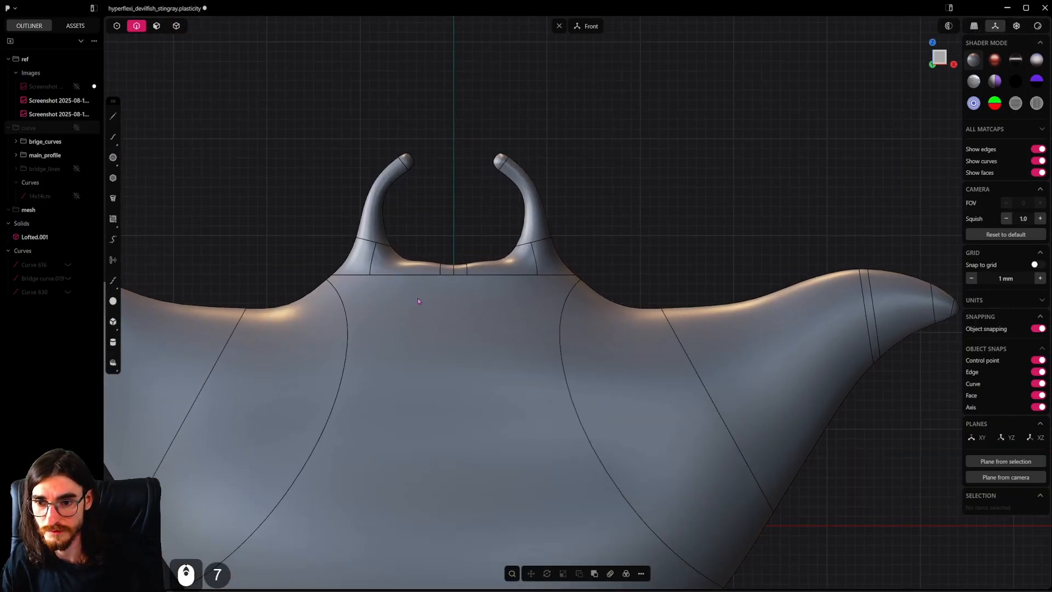
Step: Place a sphere of about 3.29 mm radius on the body's central face below one horn, as a separate body
{"action": "left_click", "coordinate": [113, 157]}
{"action": "scroll", "coordinate": [412, 315], "scroll_direction": "up", "scroll_amount": 7}
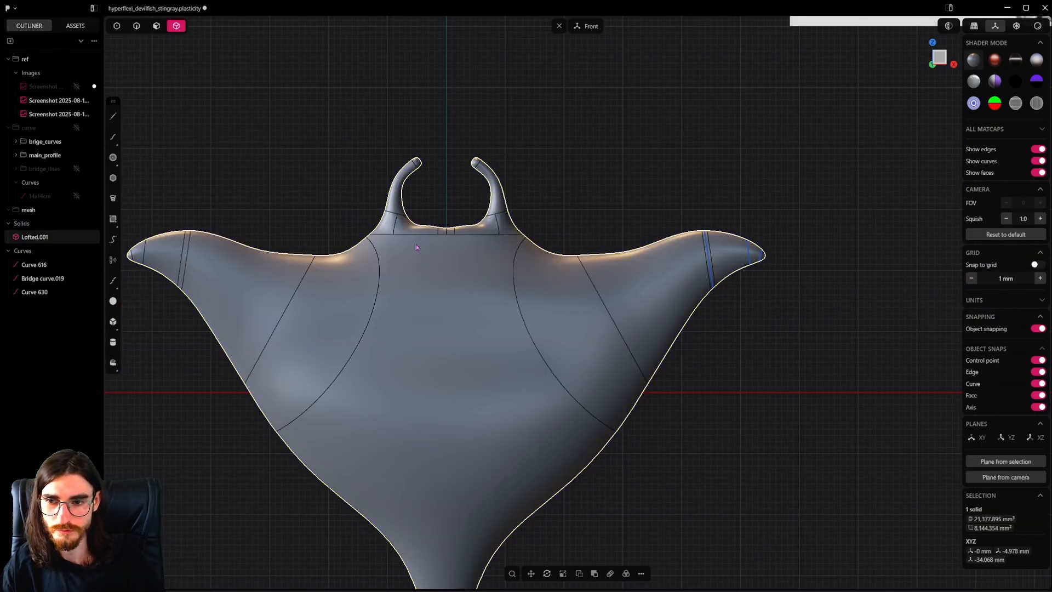
{"action": "scroll", "coordinate": [413, 240], "scroll_direction": "up", "scroll_amount": 5}
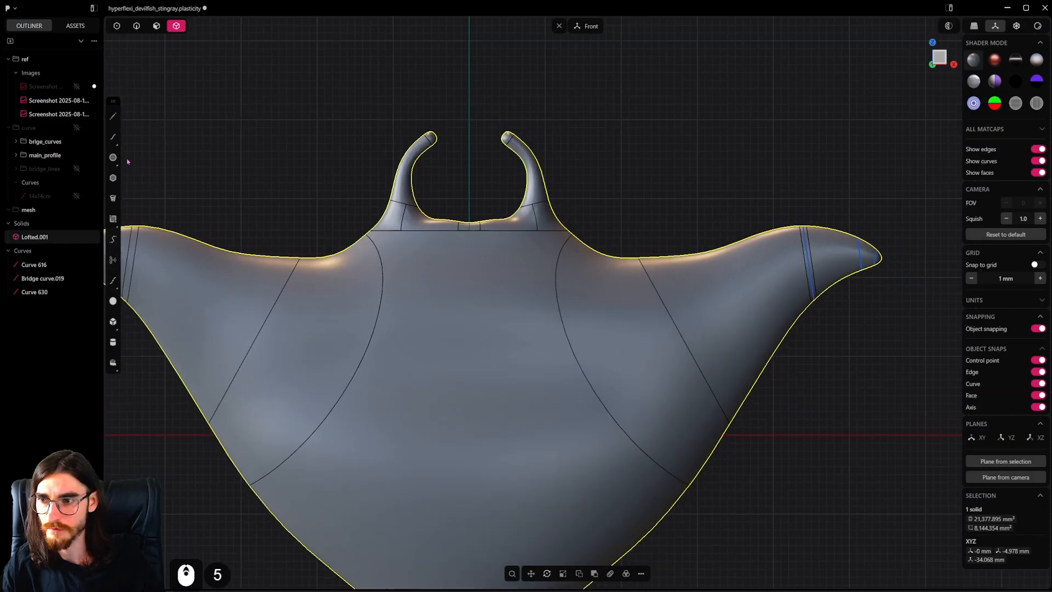
{"action": "left_click", "coordinate": [156, 26]}
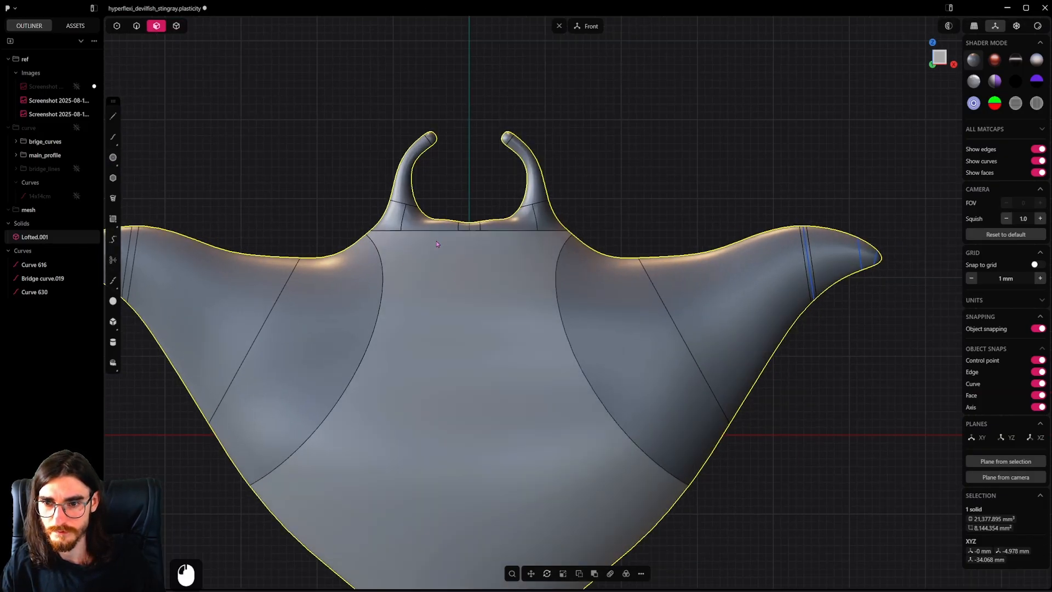
{"action": "middle_click_drag", "start_coordinate": [428, 270], "coordinate": [131, 271]}
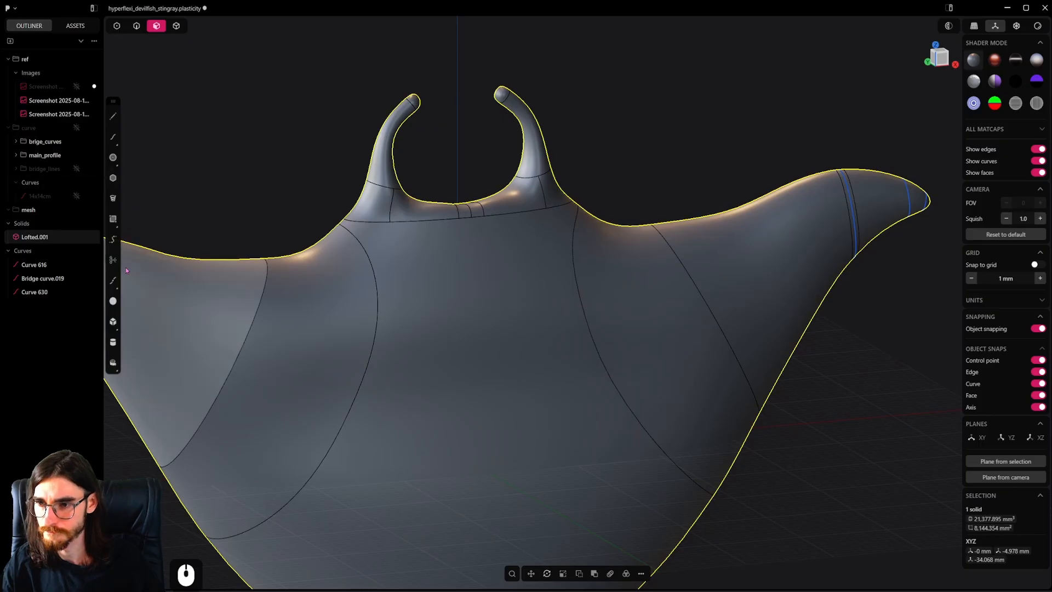
{"action": "left_click", "coordinate": [113, 301]}
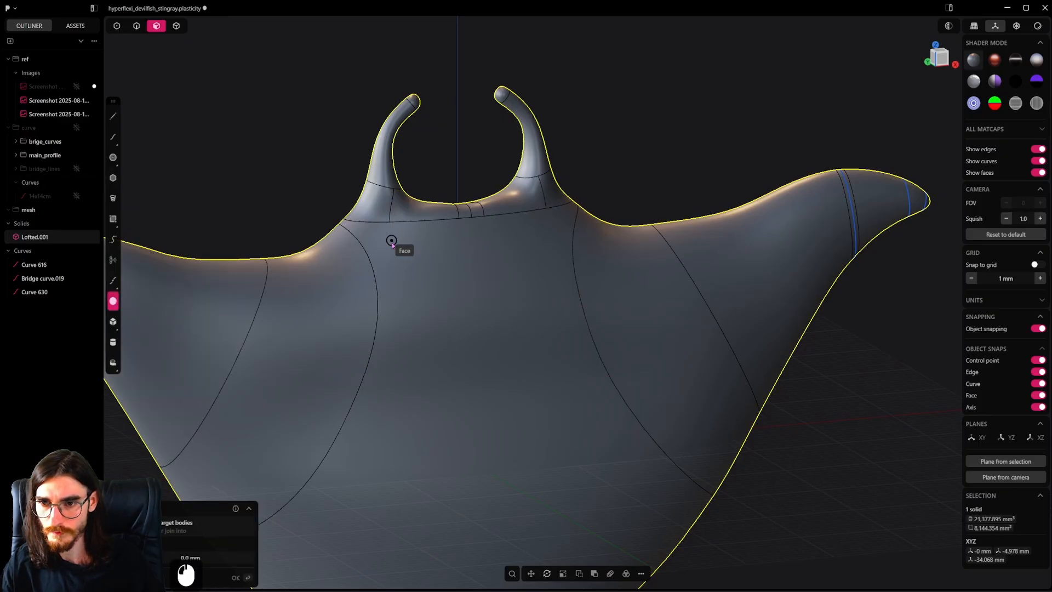
{"action": "left_click", "coordinate": [432, 265]}
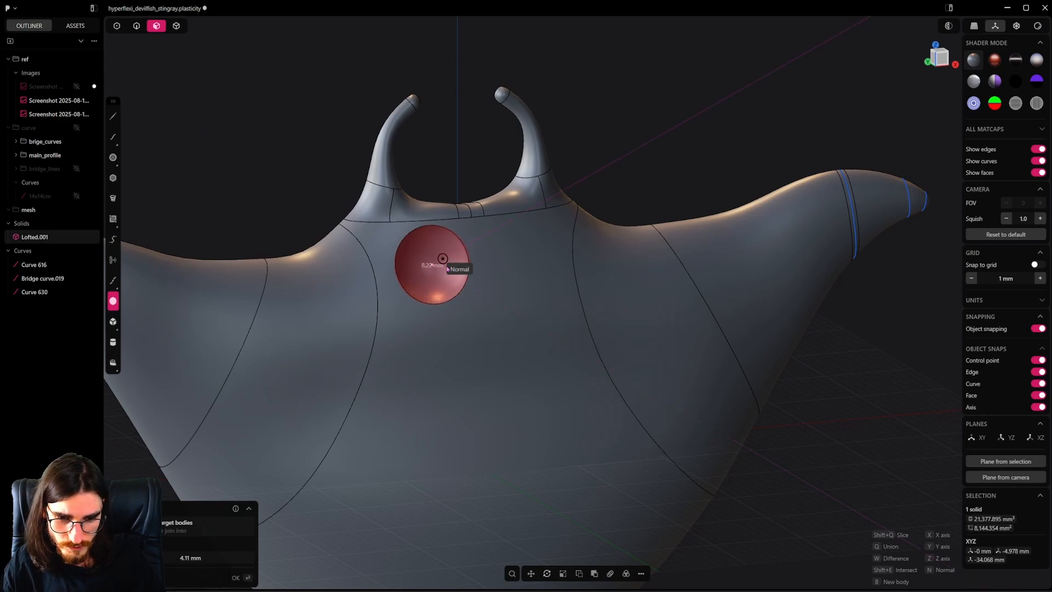
{"action": "key", "text": "q"}
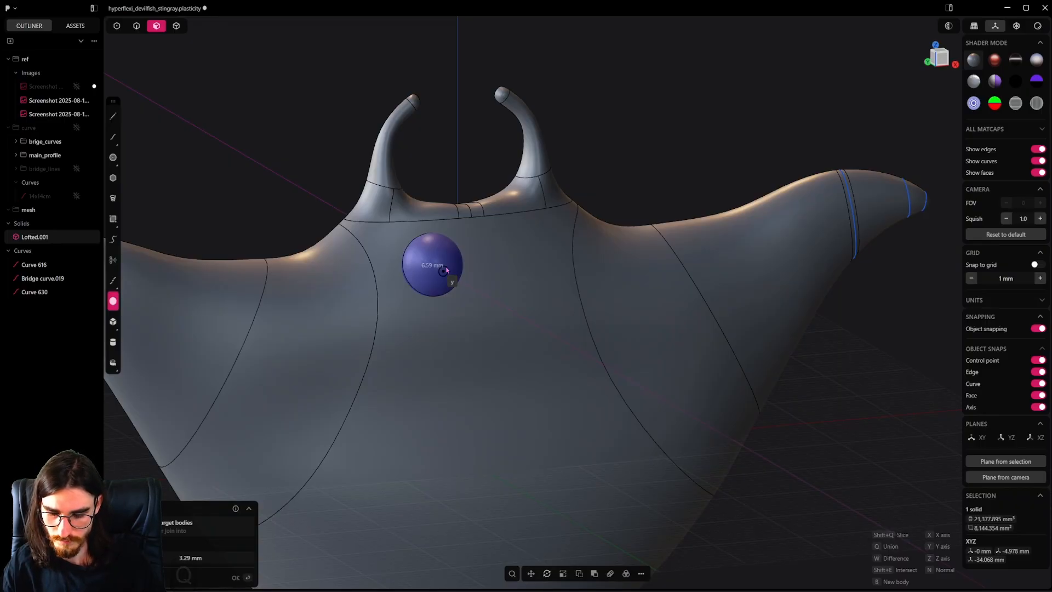
{"action": "left_click", "coordinate": [446, 270]}
Step: Narrow the sphere along the X axis to about half its width and rotate it about 23° in the front view
{"action": "middle_click_drag", "start_coordinate": [432, 278], "coordinate": [526, 278]}
{"action": "right_click", "coordinate": [410, 292]}
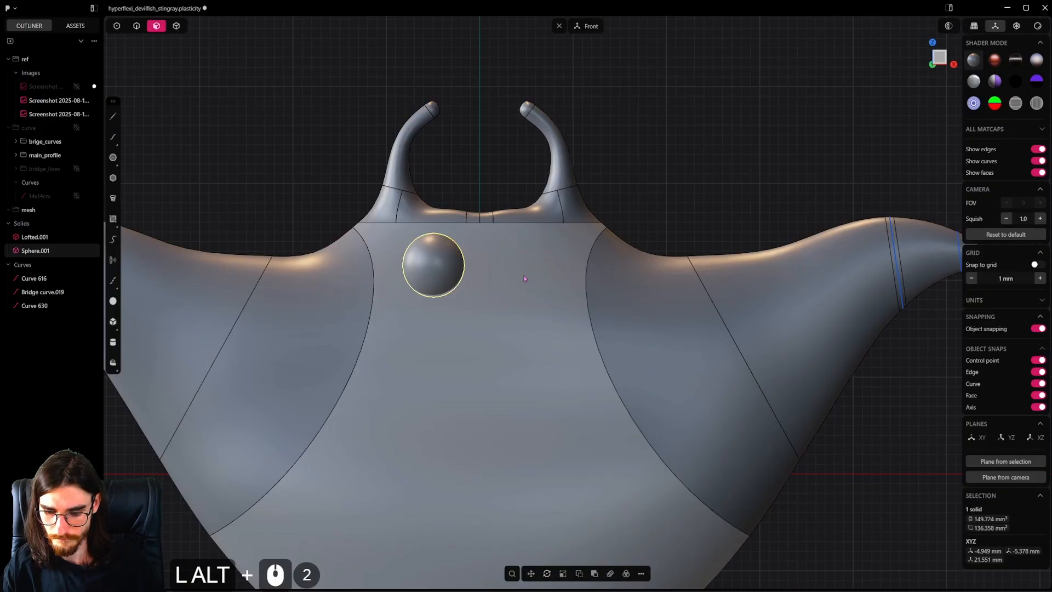
{"action": "key", "text": "s"}
{"action": "key", "text": "y"}
{"action": "key", "text": "x"}
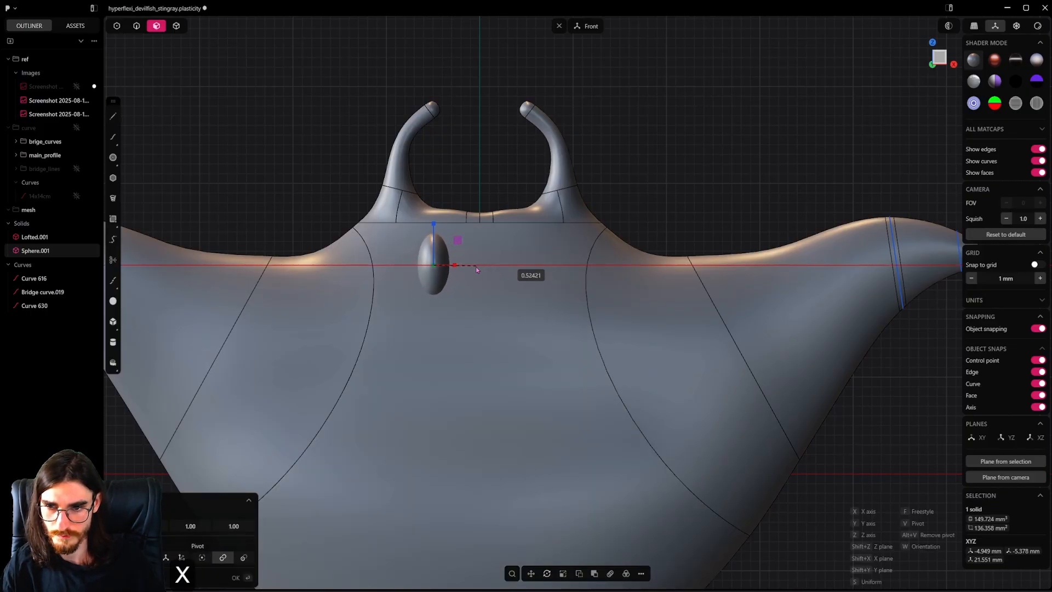
{"action": "left_click", "coordinate": [475, 265]}
{"action": "key", "text": "r"}
{"action": "key", "text": "2"}
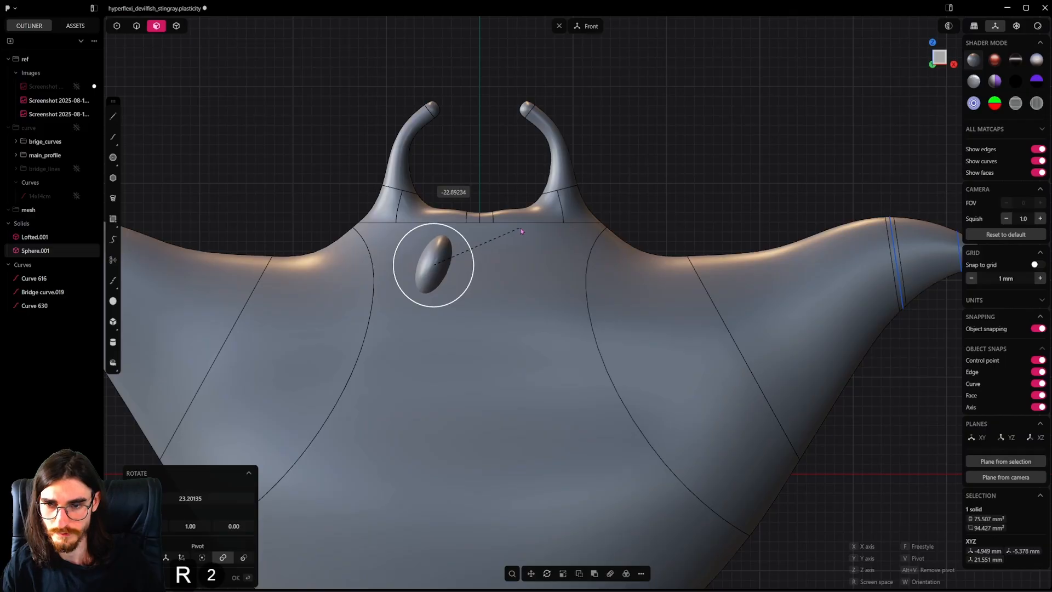
{"action": "left_click", "coordinate": [520, 227]}
{"action": "right_click", "coordinate": [520, 227]}
Step: Flatten the eye ellipsoid along the Y axis and tilt it about 12° around the X axis to follow the body surface
{"action": "middle_click_drag", "start_coordinate": [447, 231], "coordinate": [576, 253]}
{"action": "scroll", "coordinate": [553, 255], "scroll_direction": "up", "scroll_amount": 4}
{"action": "key", "text": "s"}
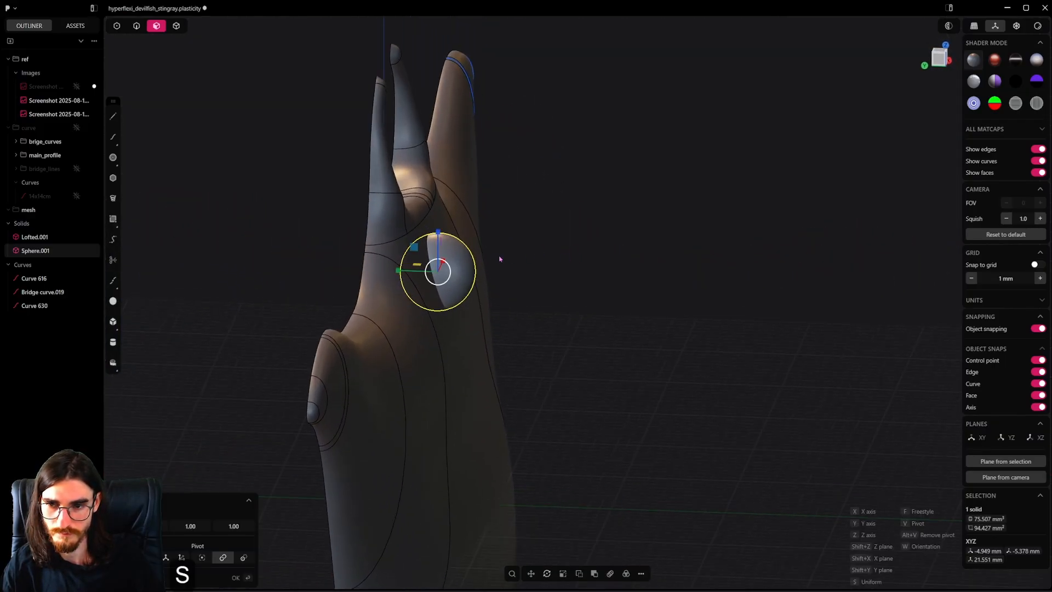
{"action": "left_click_drag", "start_coordinate": [398, 273], "coordinate": [415, 279]}
{"action": "key", "text": "r"}
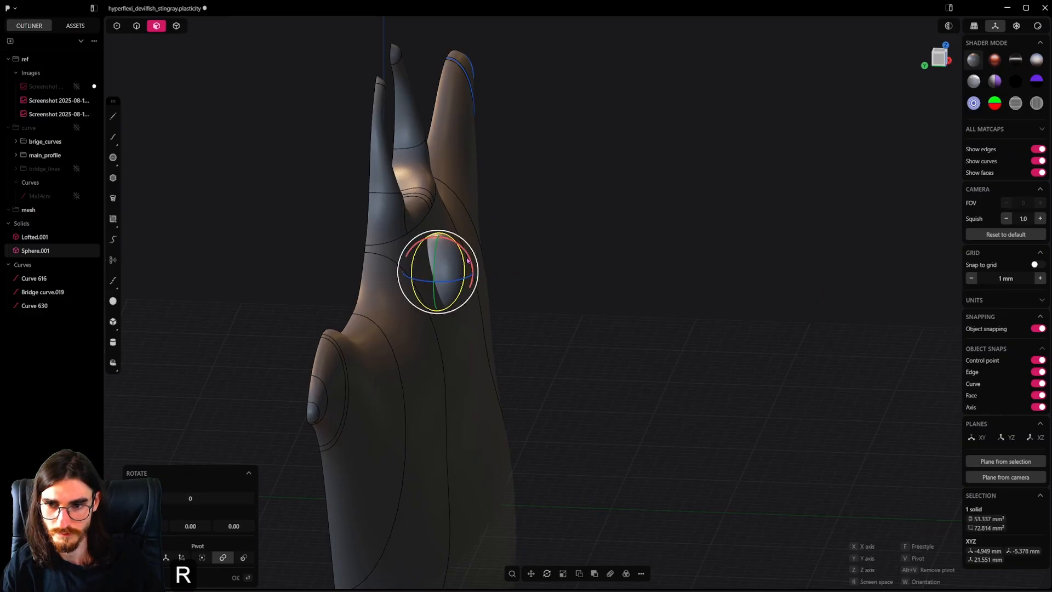
{"action": "middle_click_drag", "start_coordinate": [467, 258], "coordinate": [412, 272]}
{"action": "left_click_drag", "start_coordinate": [461, 247], "coordinate": [459, 240]}
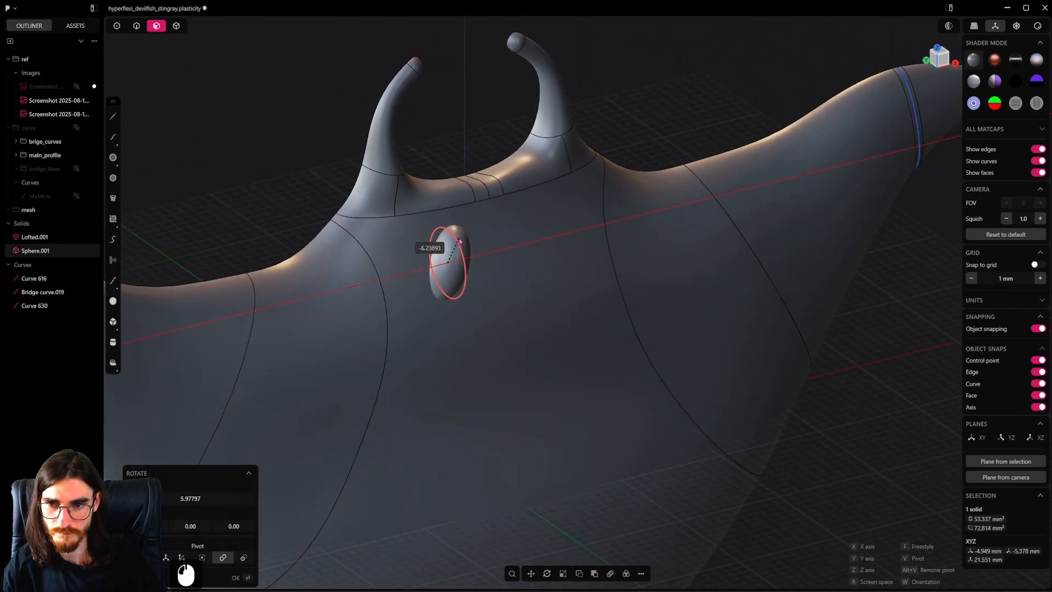
{"action": "middle_click_drag", "start_coordinate": [457, 234], "coordinate": [500, 239]}
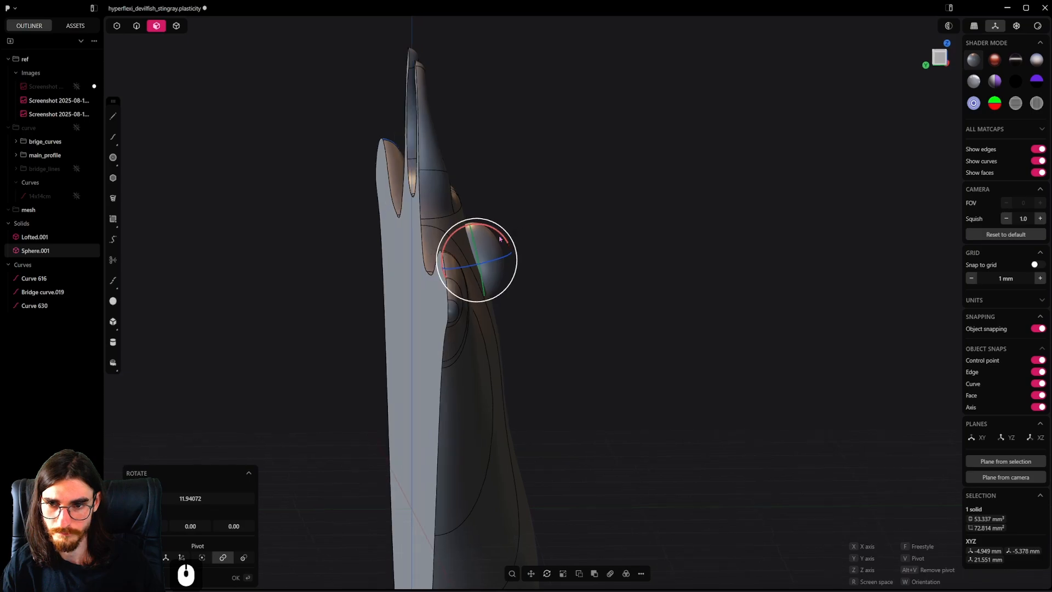
{"action": "left_click", "coordinate": [525, 281]}
{"action": "middle_click_drag", "start_coordinate": [525, 281], "coordinate": [485, 300]}
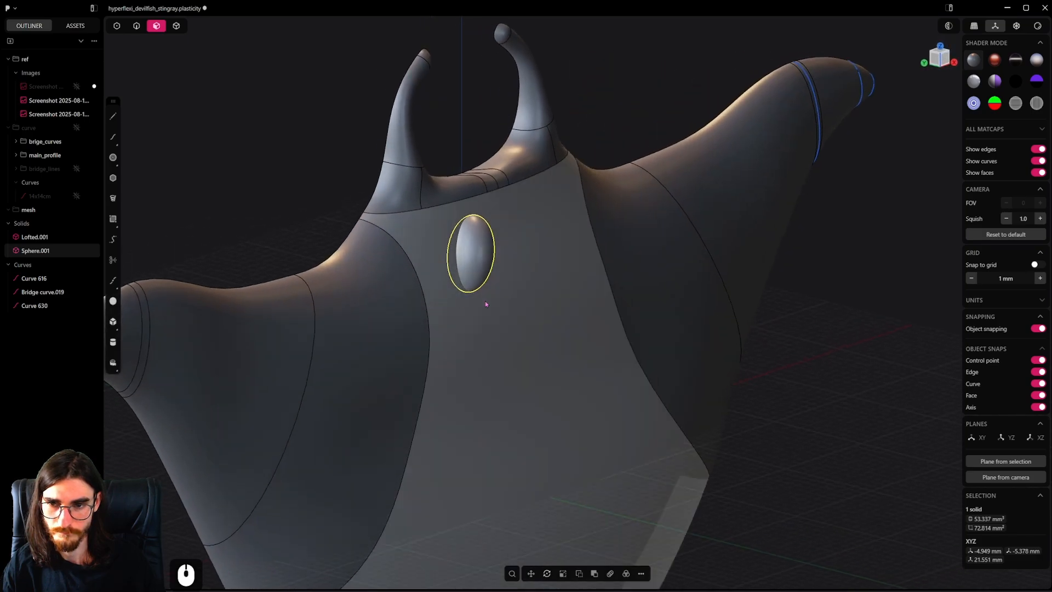
Step: Scale the eye ellipsoid up uniformly by about 1.14
{"action": "key", "text": "s"}
{"action": "left_click", "coordinate": [528, 297]}
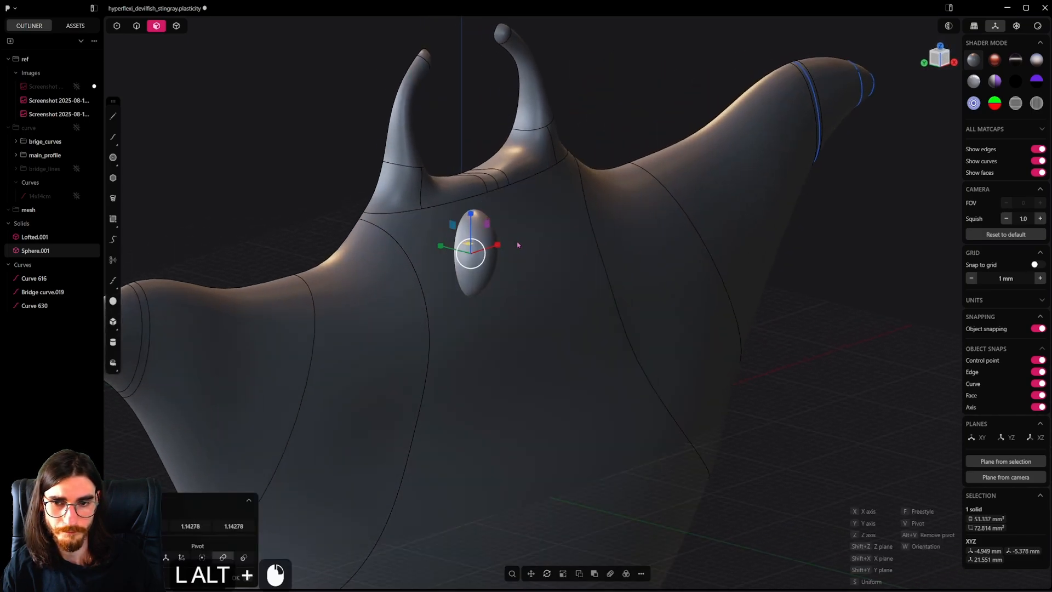
{"action": "middle_click_drag", "start_coordinate": [447, 254], "coordinate": [379, 262], "text": "alt"}
{"action": "right_click", "coordinate": [379, 262]}
Step: Mirror the eye ellipsoid along the X axis to the other side of the head
{"action": "scroll", "coordinate": [570, 226], "scroll_direction": "down", "scroll_amount": 15}
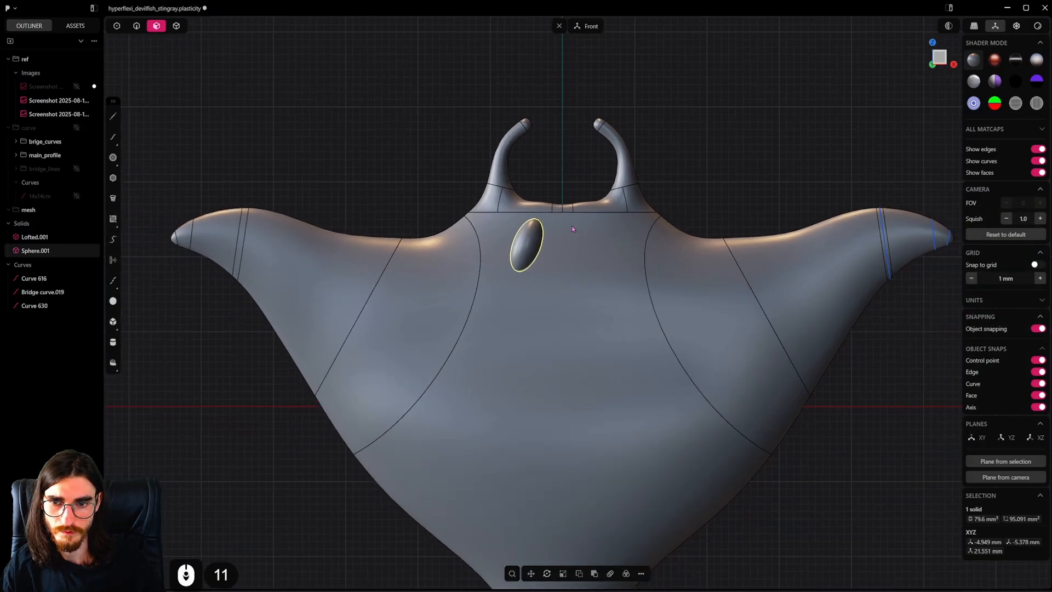
{"action": "middle_click_drag", "start_coordinate": [571, 226], "coordinate": [527, 244], "text": "shift"}
{"action": "left_click", "coordinate": [267, 72]}
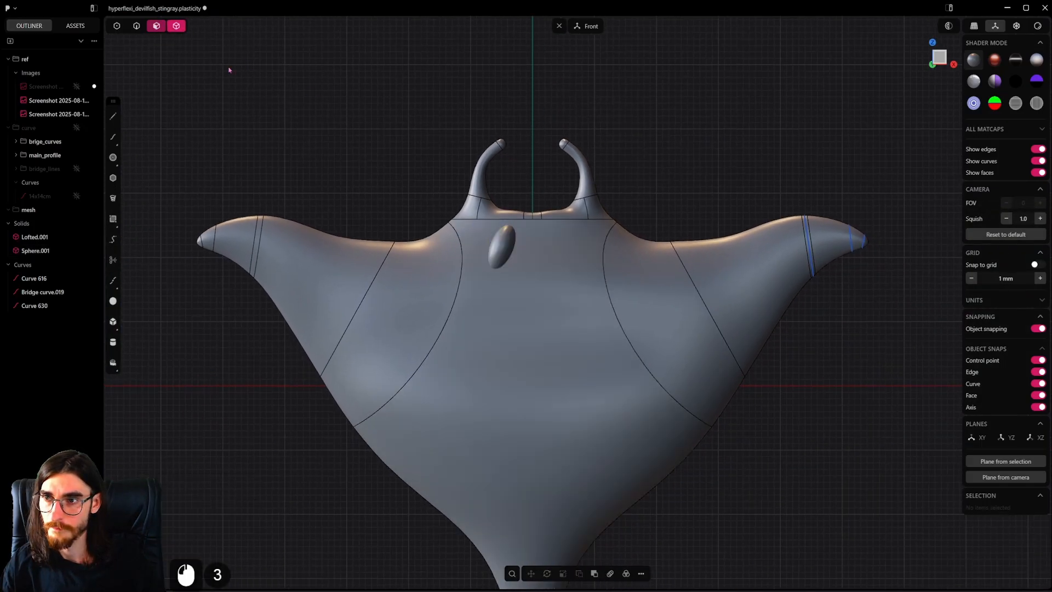
{"action": "key", "text": "4"}
{"action": "left_click", "coordinate": [510, 253]}
{"action": "key", "text": "alt+x"}
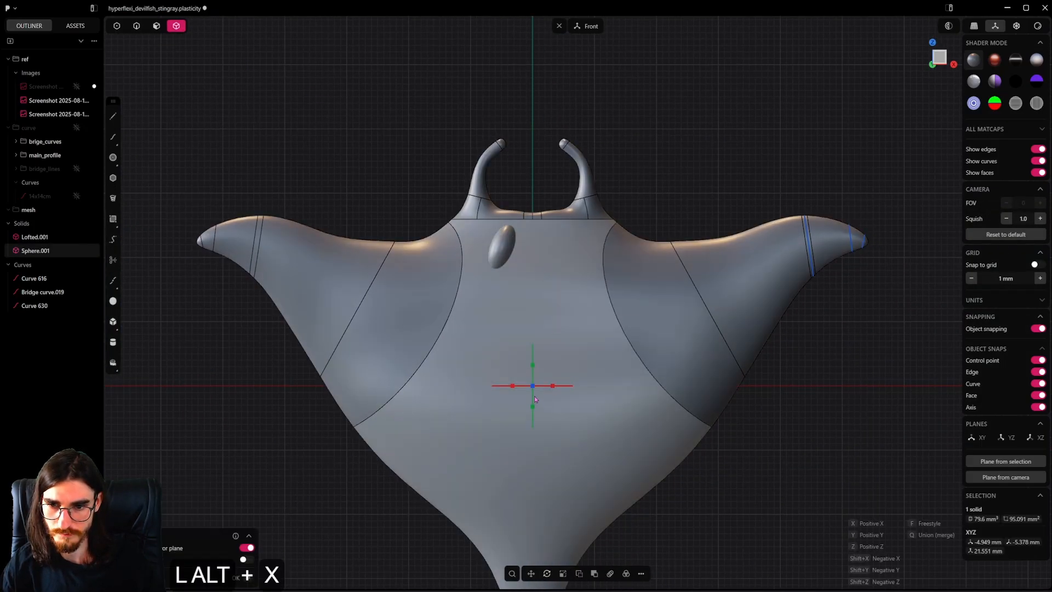
{"action": "left_click", "coordinate": [512, 386]}
{"action": "right_click", "coordinate": [516, 165]}
Step: Join both eye ellipsoids and the stingray body into one solid with a Boolean union
{"action": "middle_click_drag", "start_coordinate": [516, 159], "coordinate": [527, 290]}
{"action": "left_click", "coordinate": [527, 290], "text": "shift"}
{"action": "key", "text": "q"}
{"action": "key", "text": "q"}
{"action": "right_click", "coordinate": [527, 289]}
{"action": "scroll", "coordinate": [527, 289], "scroll_direction": "up", "scroll_amount": 4}
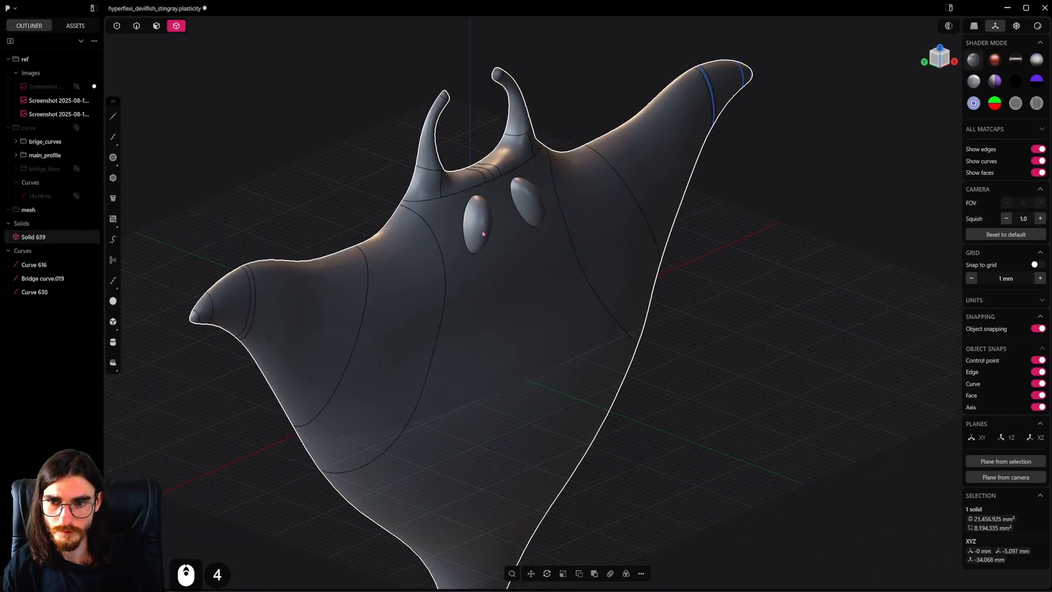
Step: Fillet the edges where both eye bumps meet the stingray body, using the G2 shape
{"action": "scroll", "coordinate": [482, 234], "scroll_direction": "up", "scroll_amount": 9}
{"action": "key", "text": "2"}
{"action": "left_click", "coordinate": [488, 281], "text": "alt"}
{"action": "key", "text": "f"}
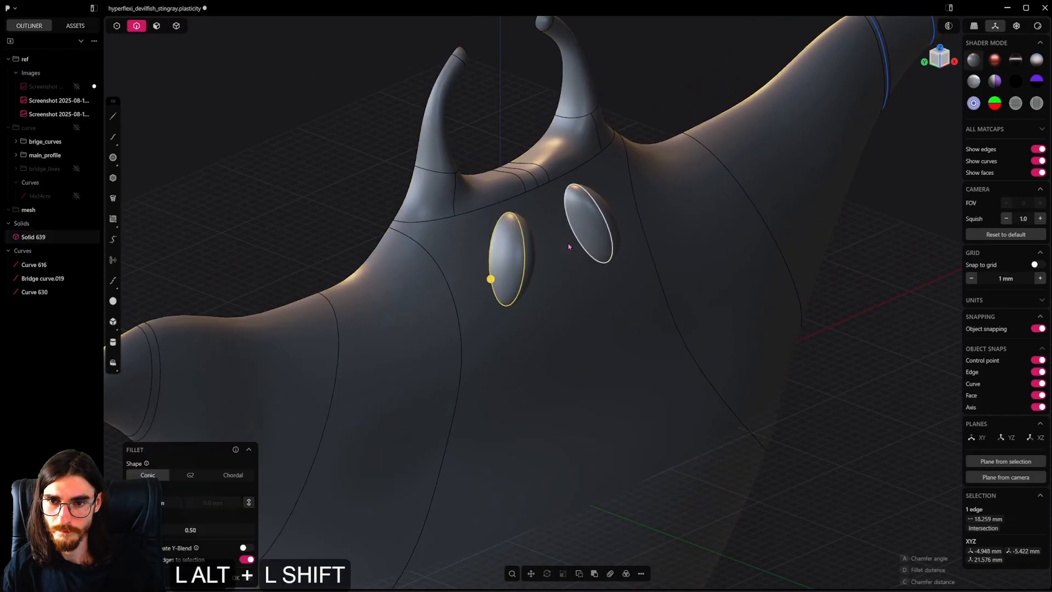
{"action": "left_click", "coordinate": [572, 241], "text": "alt+shift"}
{"action": "mouse_move", "coordinate": [576, 235]}
{"action": "left_mouse_down", "text": "shift"}
{"action": "mouse_move", "coordinate": [584, 254]}
{"action": "mouse_move", "coordinate": [575, 248]}
{"action": "left_mouse_up", "text": "shift"}
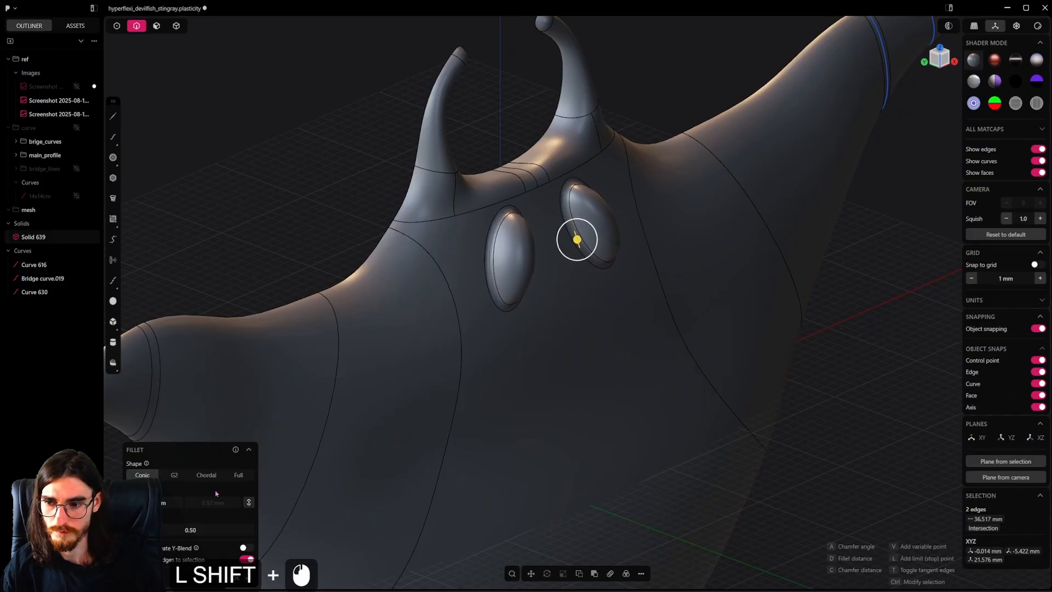
{"action": "left_click", "coordinate": [182, 478]}
{"action": "right_click", "coordinate": [681, 96]}
Step: Create a small sphere as a new body on the outer upper part of one eye bump
{"action": "scroll", "coordinate": [609, 265], "scroll_direction": "down", "scroll_amount": 6}
{"action": "mouse_move", "coordinate": [609, 265]}
{"action": "middle_mouse_down"}
{"action": "mouse_move", "coordinate": [602, 181]}
{"action": "mouse_move", "coordinate": [592, 267]}
{"action": "middle_mouse_up"}
{"action": "scroll", "coordinate": [591, 266], "scroll_direction": "up", "scroll_amount": 14}
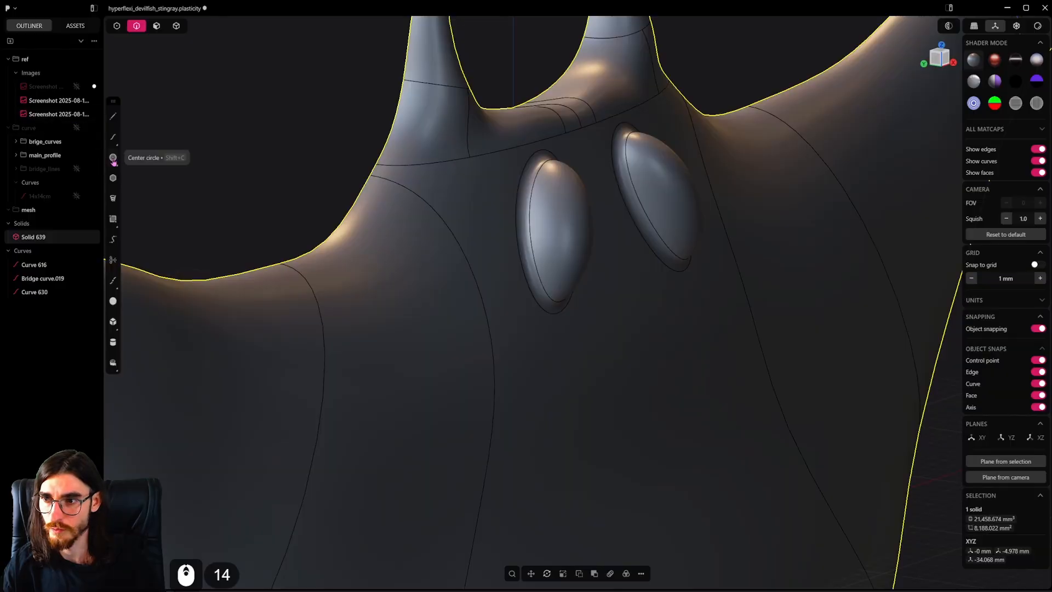
{"action": "left_click", "coordinate": [112, 301]}
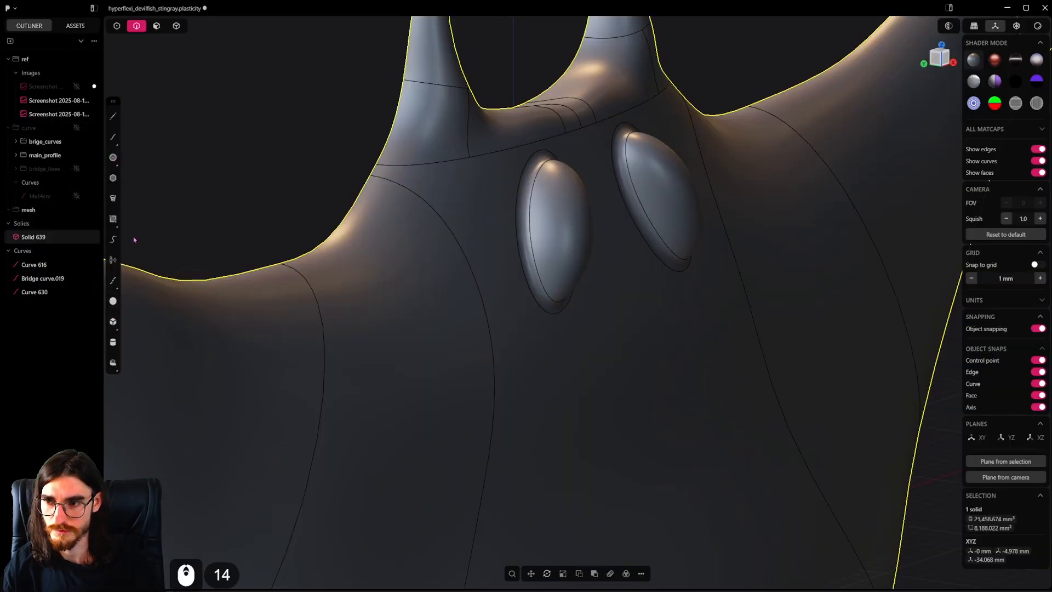
{"action": "left_click", "coordinate": [113, 301]}
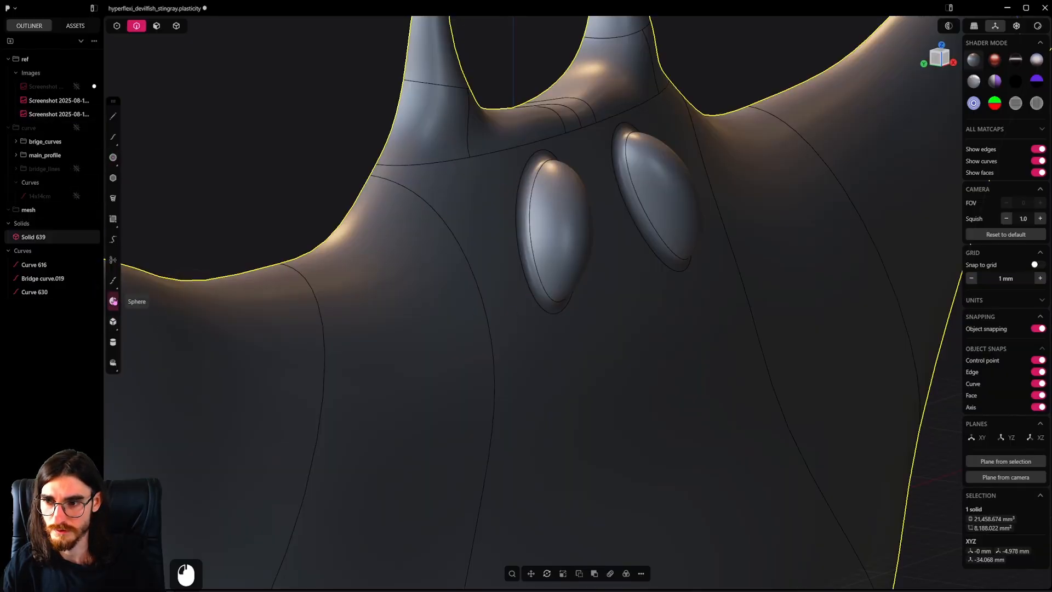
{"action": "left_click", "coordinate": [542, 210]}
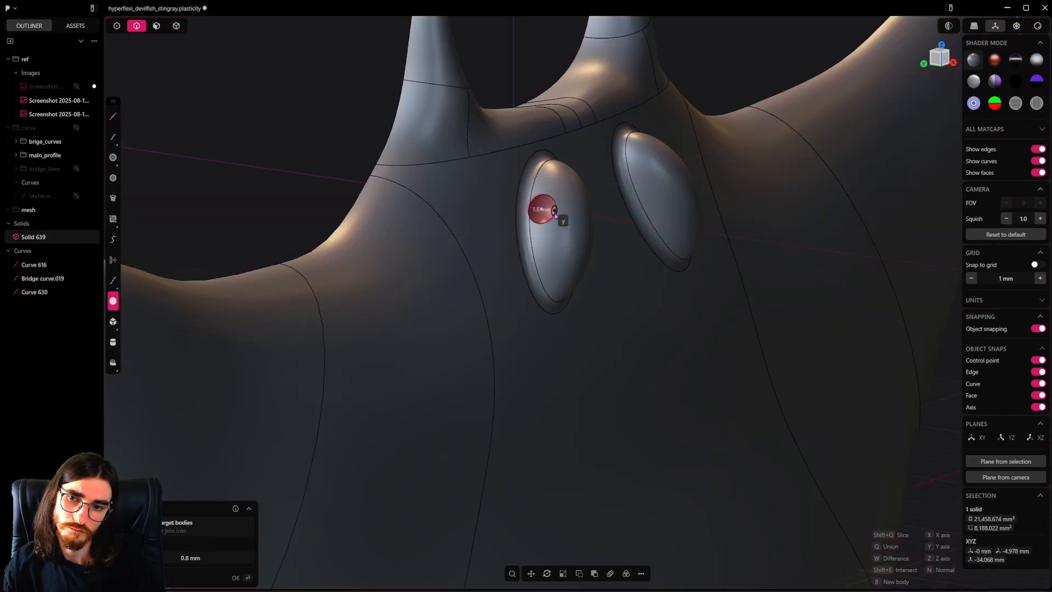
{"action": "key", "text": "b"}
{"action": "left_click", "coordinate": [559, 213]}
{"action": "middle_click_drag", "start_coordinate": [552, 178], "coordinate": [521, 279], "text": "shift"}
{"action": "scroll", "coordinate": [546, 213], "scroll_direction": "up", "scroll_amount": 2}
{"action": "right_click", "coordinate": [546, 213]}
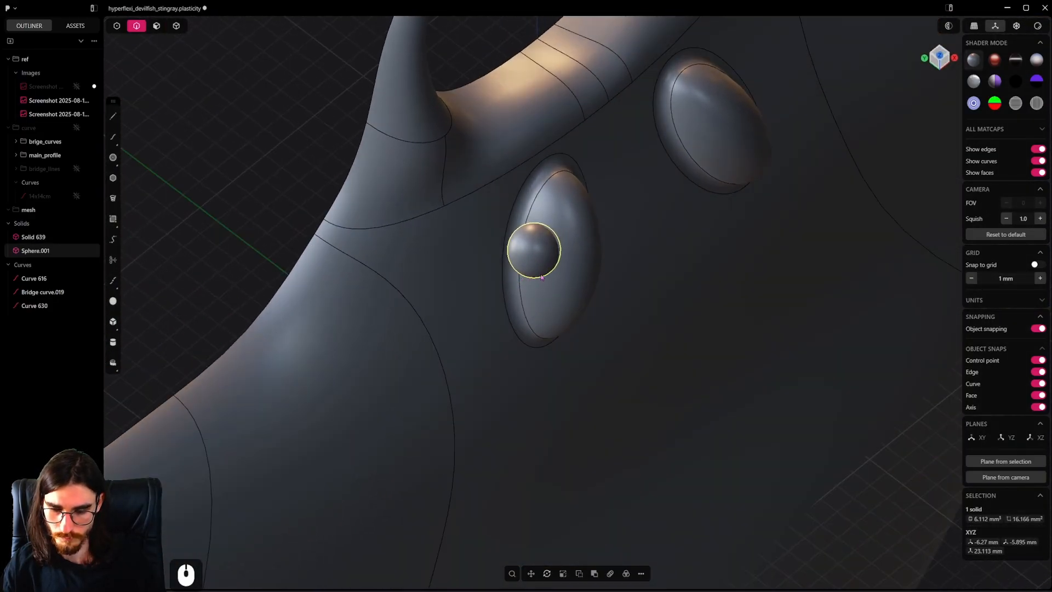
Step: Cut an eye socket by subtracting the sphere from the stingray body with a Boolean difference, keeping the sphere
{"action": "left_click", "coordinate": [604, 251]}
{"action": "key", "text": "3"}
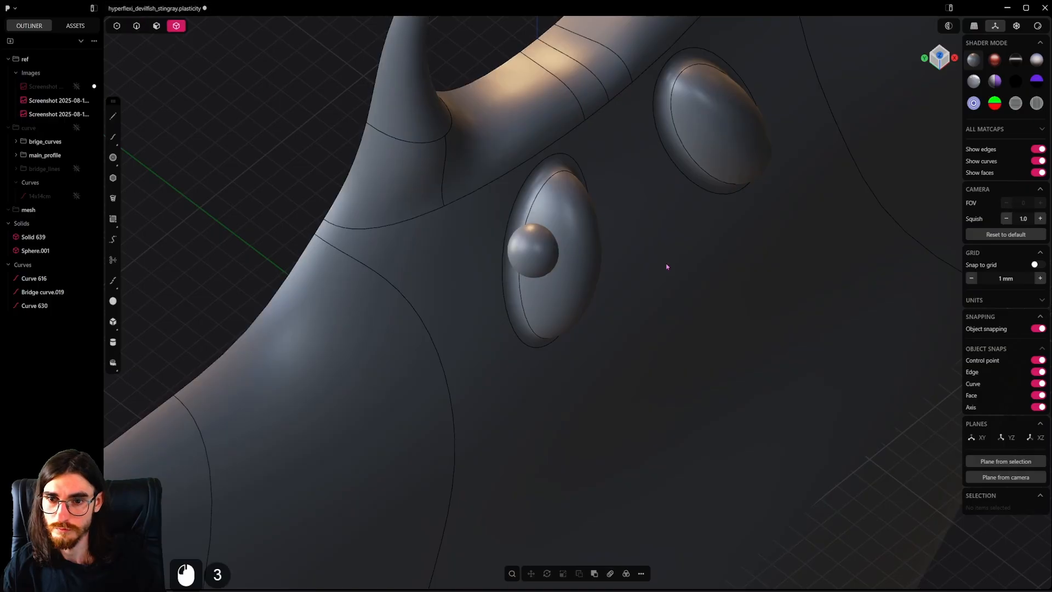
{"action": "left_click", "coordinate": [555, 262], "text": "shift"}
{"action": "key", "text": "q"}
{"action": "key", "text": "t"}
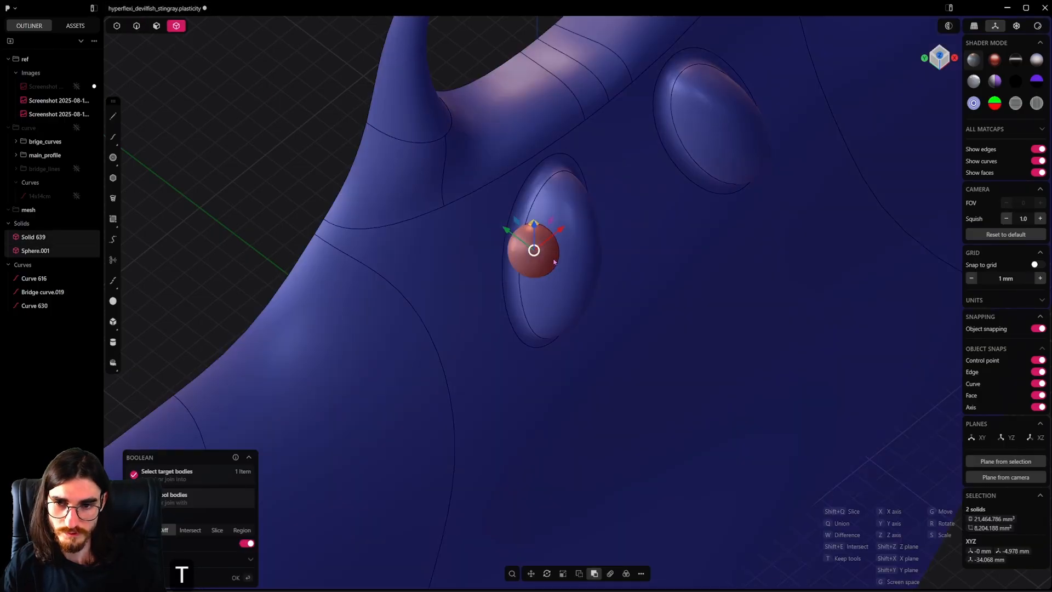
{"action": "right_click", "coordinate": [551, 263]}
Step: Scale the kept sphere down uniformly so it fits inside the eye socket
{"action": "left_click", "coordinate": [548, 265]}
{"action": "scroll", "coordinate": [530, 213], "scroll_direction": "up", "scroll_amount": 2}
{"action": "middle_click_drag", "start_coordinate": [546, 266], "coordinate": [652, 270]}
{"action": "key", "text": "s"}
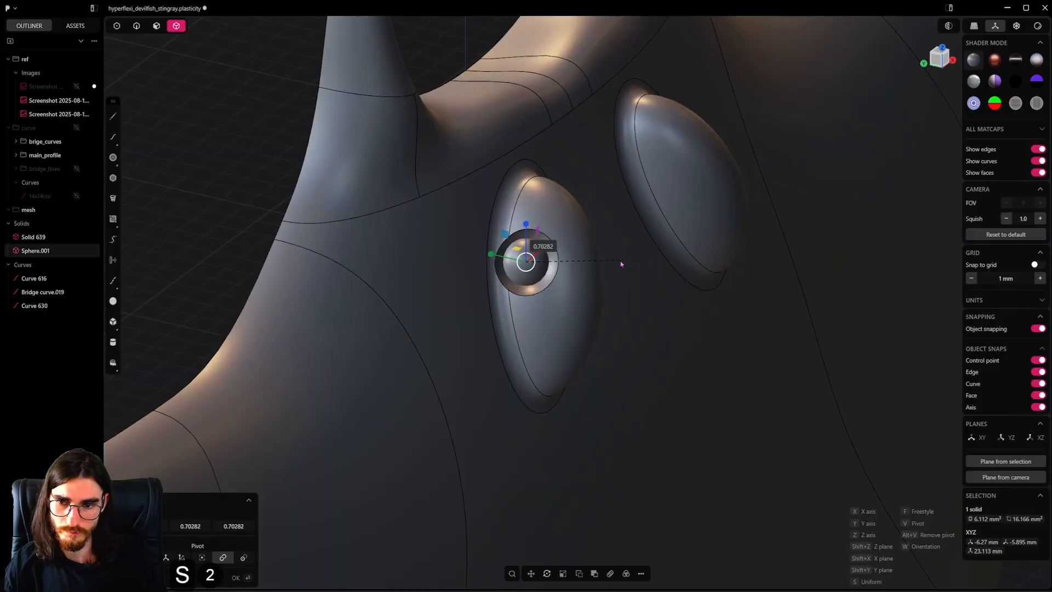
{"action": "left_click", "coordinate": [574, 263]}
Step: Move the eyeball sphere inward into the socket and scale it up uniformly by about 1.32
{"action": "scroll", "coordinate": [467, 260], "scroll_direction": "up", "scroll_amount": 3}
{"action": "middle_click_drag", "start_coordinate": [573, 263], "coordinate": [479, 261]}
{"action": "key", "text": "g"}
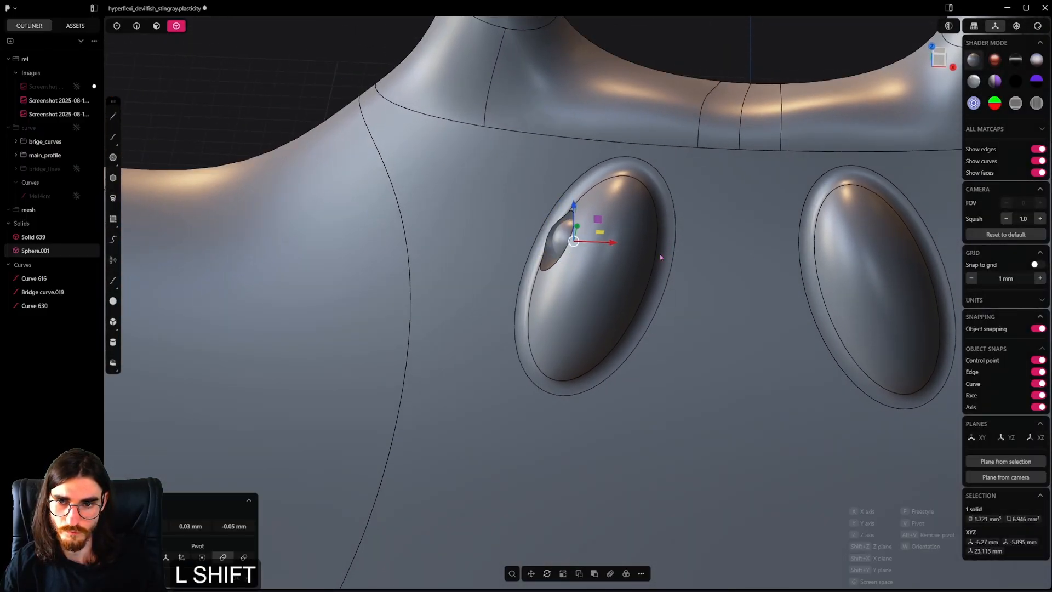
{"action": "middle_click_drag", "start_coordinate": [730, 239], "coordinate": [614, 255]}
{"action": "key", "text": "s"}
{"action": "left_click", "coordinate": [676, 254]}
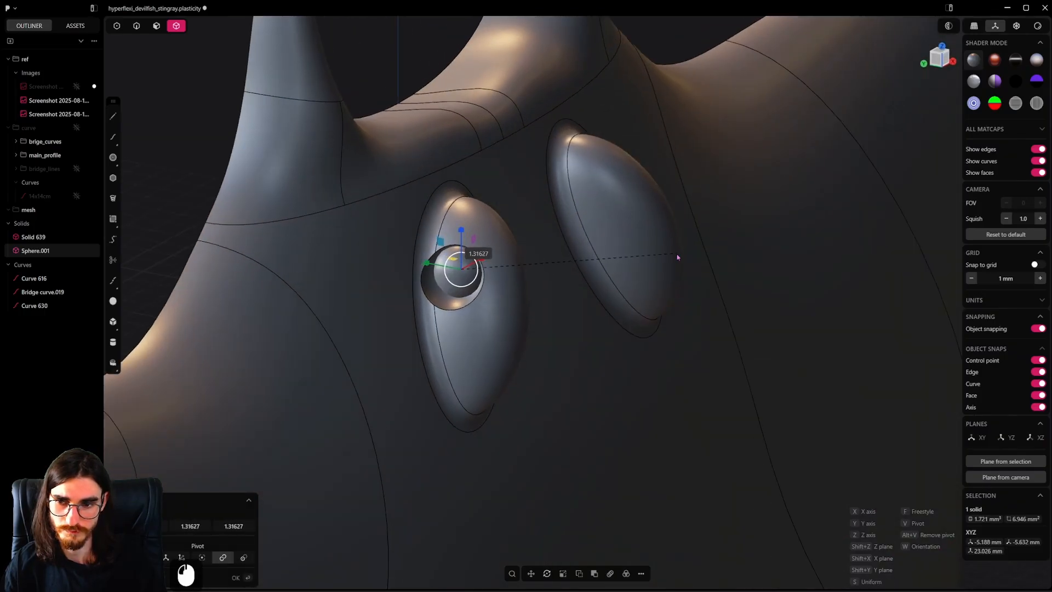
Step: Fillet the rim edge of the eye socket by about 0.42 mm
{"action": "key", "text": "2"}
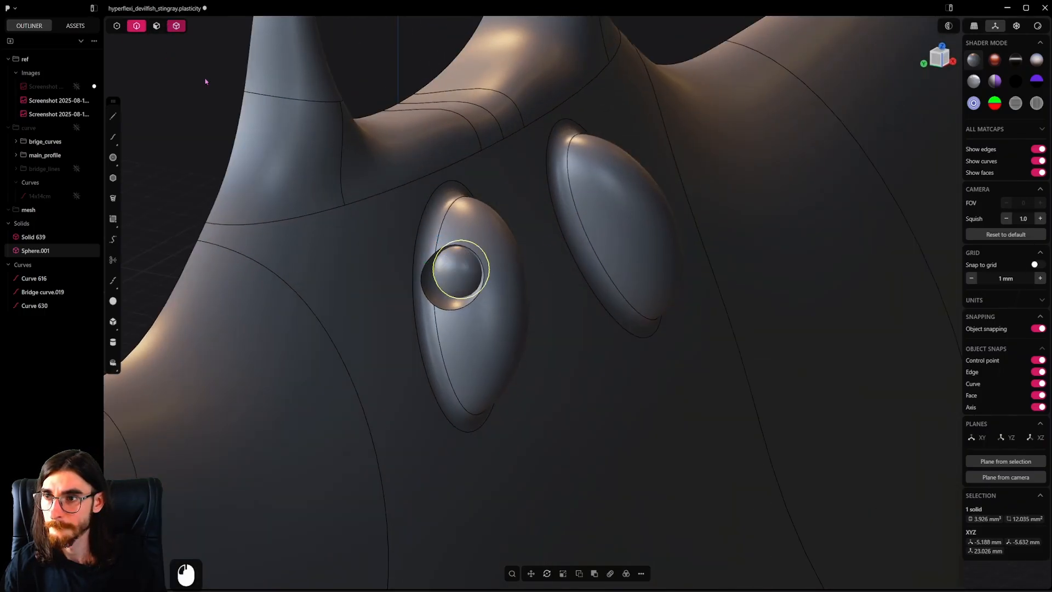
{"action": "key", "text": "4"}
{"action": "middle_click_drag", "start_coordinate": [383, 246], "coordinate": [427, 252]}
{"action": "left_click", "coordinate": [430, 316], "text": "shift"}
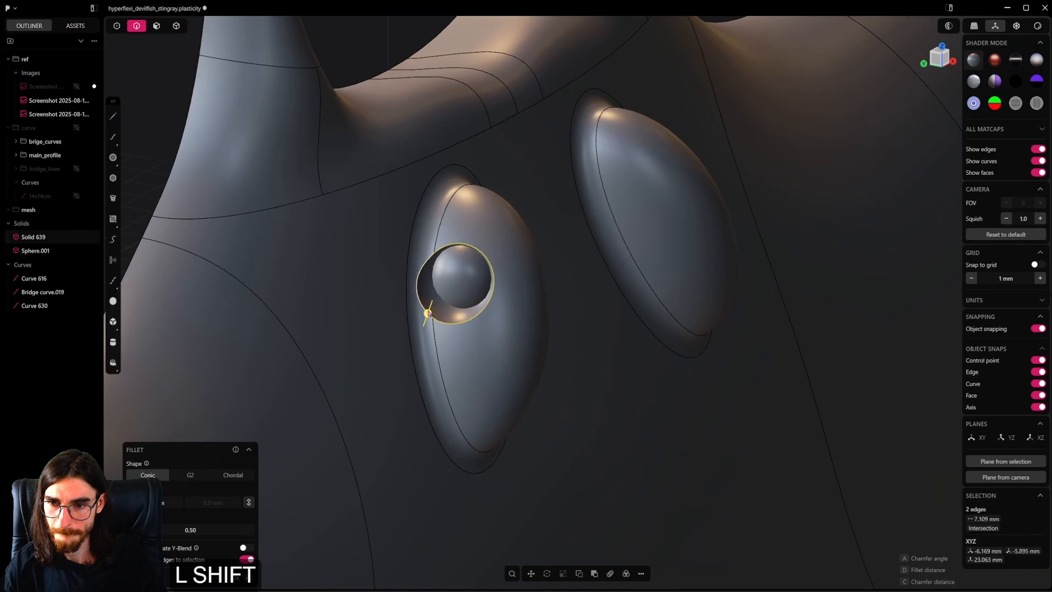
{"action": "left_click", "coordinate": [435, 219], "text": "shift"}
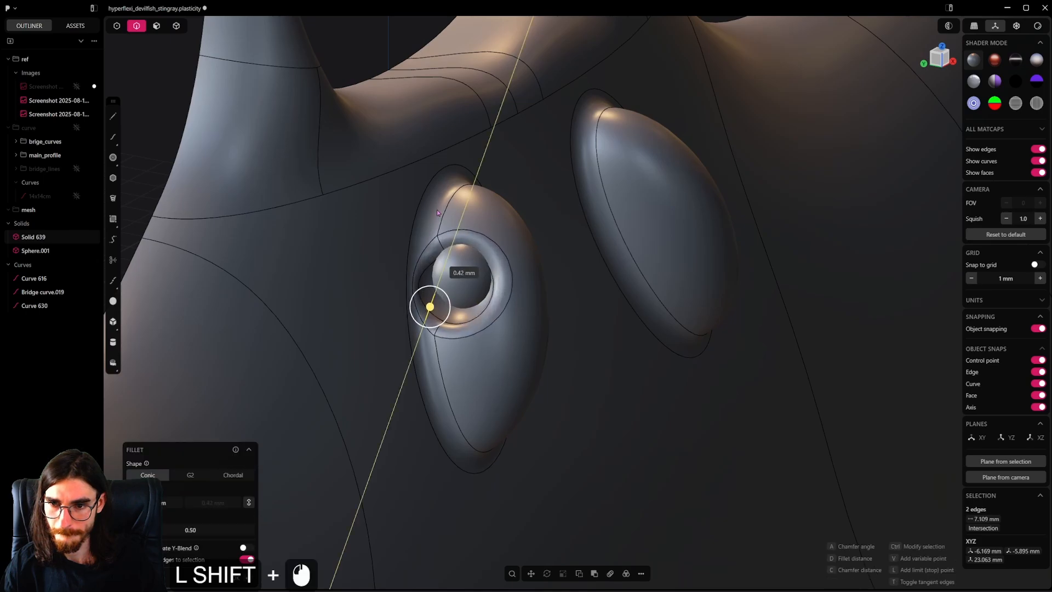
{"action": "left_click", "coordinate": [468, 279]}
Step: Move the eyeball sphere slightly downward, about 0.26 mm along Z, to centre it in the socket
{"action": "left_click", "coordinate": [176, 26]}
{"action": "left_click", "coordinate": [443, 285]}
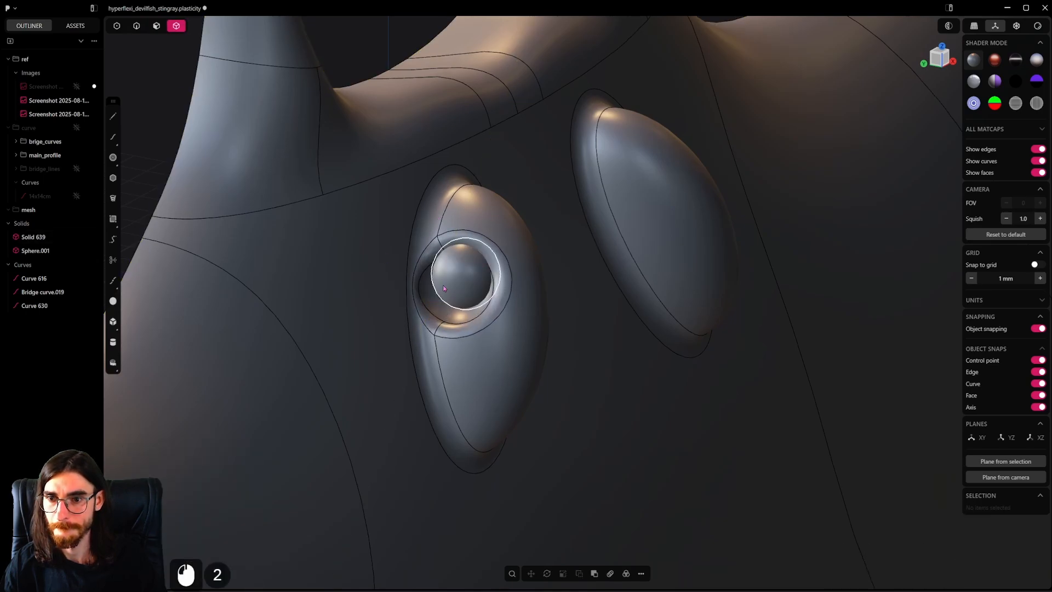
{"action": "key", "text": "g"}
{"action": "key", "text": "shift"}
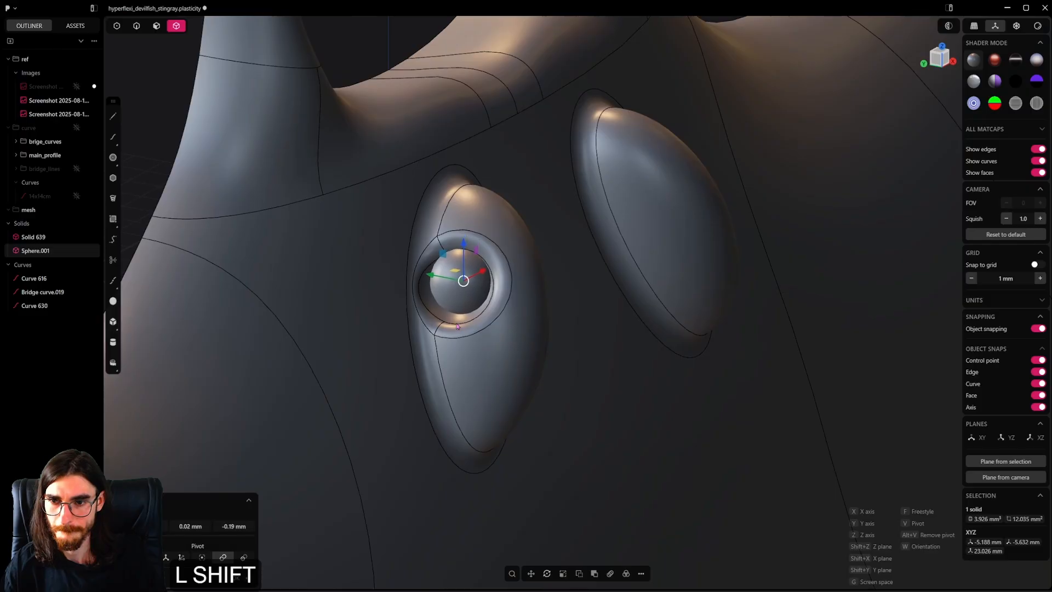
{"action": "left_click", "coordinate": [467, 349], "text": "shift"}
Step: Join the eyeball sphere and the stingray body into one solid with a Boolean union
{"action": "scroll", "coordinate": [513, 263], "scroll_direction": "down", "scroll_amount": 15}
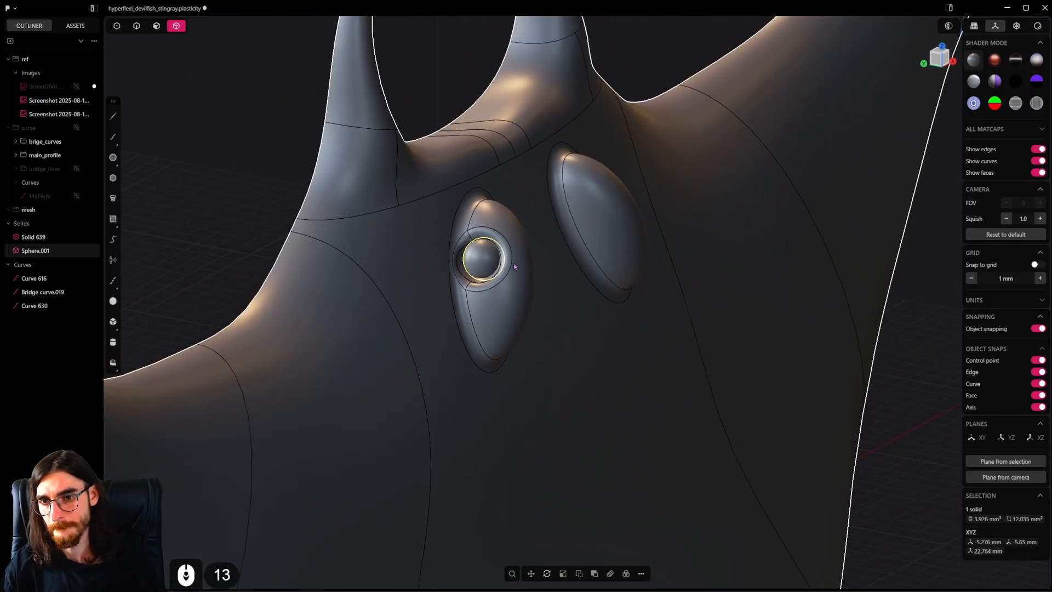
{"action": "left_click", "coordinate": [514, 263]}
{"action": "left_click", "coordinate": [486, 265], "text": "shift"}
{"action": "key", "text": "q"}
{"action": "left_click", "coordinate": [510, 278]}
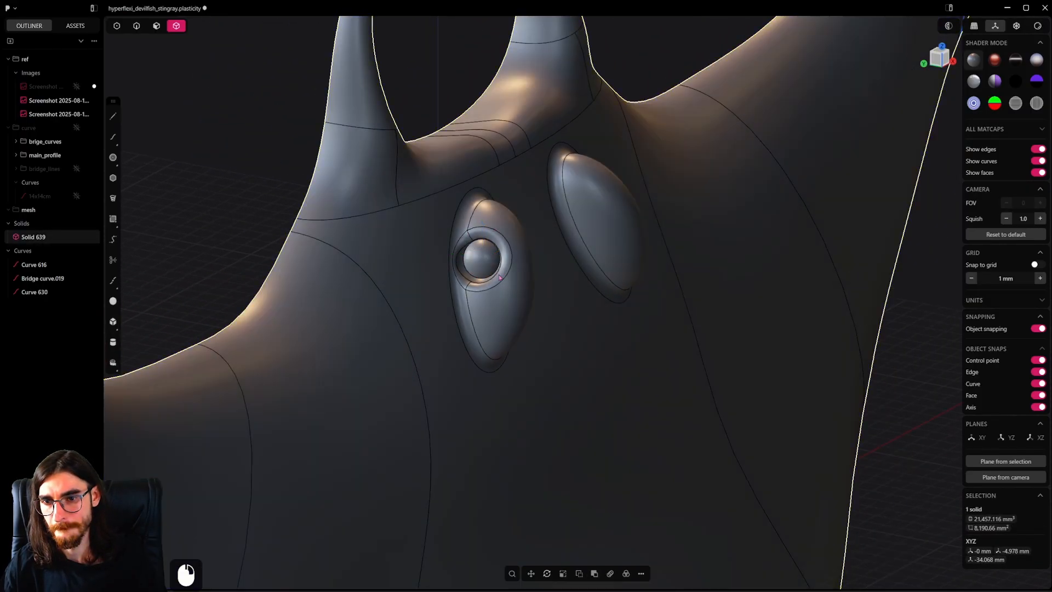
Step: Fillet the circular edge where the eyeball meets the socket
{"action": "scroll", "coordinate": [467, 244], "scroll_direction": "up", "scroll_amount": 12}
{"action": "middle_click_drag", "start_coordinate": [468, 245], "coordinate": [517, 261]}
{"action": "key", "text": "2"}
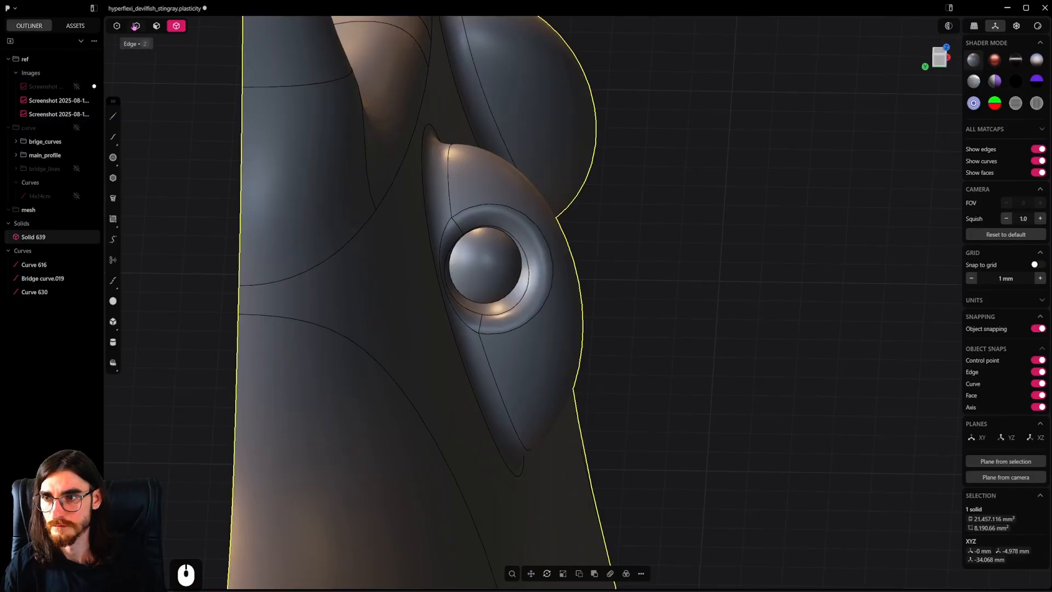
{"action": "left_click", "coordinate": [509, 307], "text": "alt"}
{"action": "left_click_drag", "start_coordinate": [510, 308], "coordinate": [514, 310], "text": "shift"}
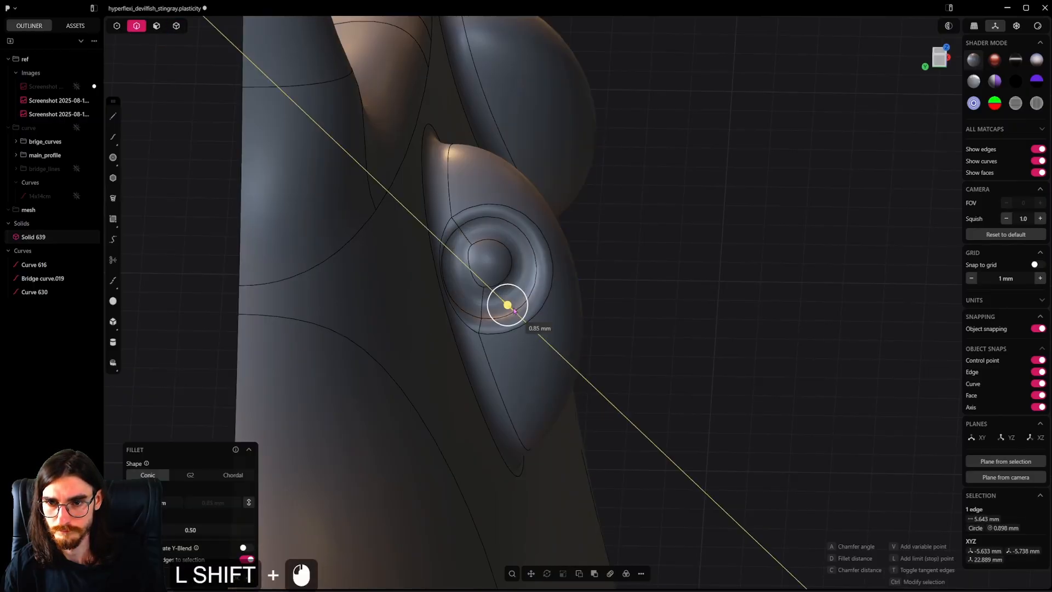
{"action": "left_click_drag", "start_coordinate": [458, 264], "coordinate": [446, 265], "text": "shift"}
{"action": "key", "text": "Return"}
Step: In the front view, draw a line about 6 mm long from the detailed eye's inner lower edge down to the body's centre axis
{"action": "middle_click_drag", "start_coordinate": [446, 265], "coordinate": [493, 198]}
{"action": "scroll", "coordinate": [493, 198], "scroll_direction": "down", "scroll_amount": 13}
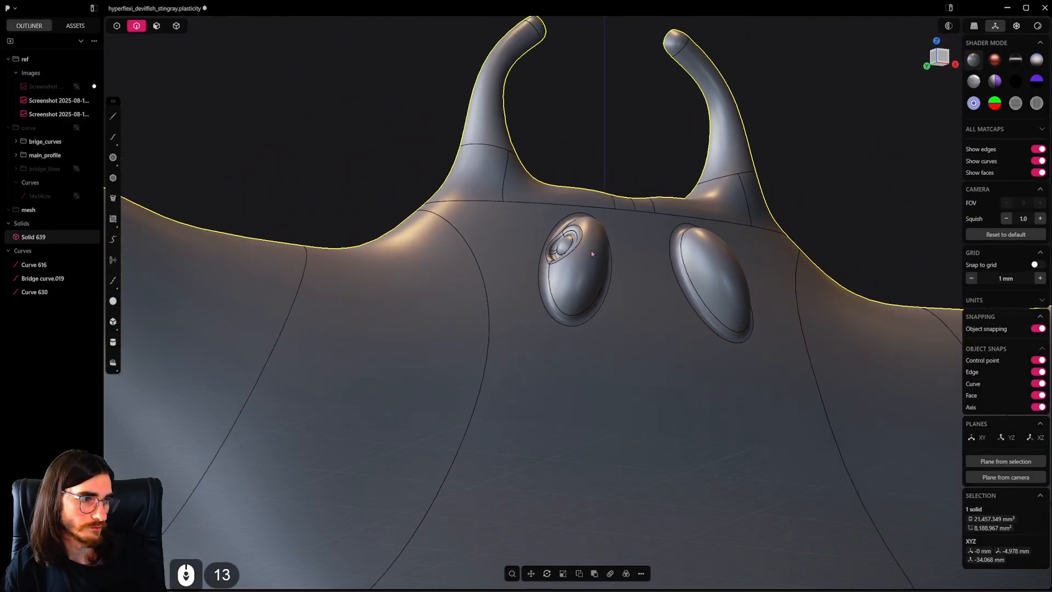
{"action": "middle_click_drag", "start_coordinate": [530, 249], "coordinate": [550, 273]}
{"action": "scroll", "coordinate": [584, 291], "scroll_direction": "up", "scroll_amount": 4}
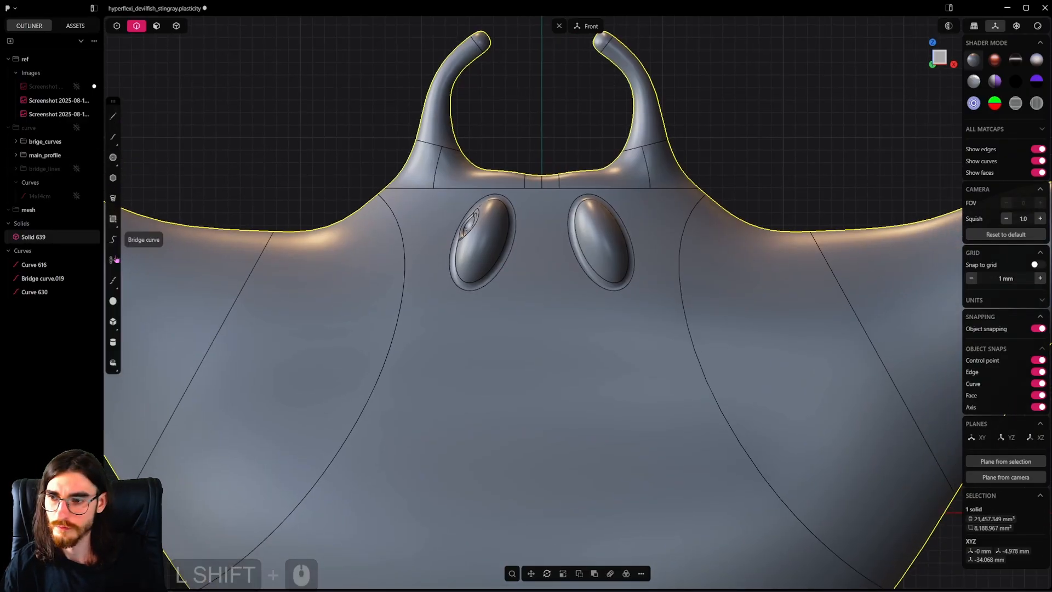
{"action": "left_click", "coordinate": [111, 137]}
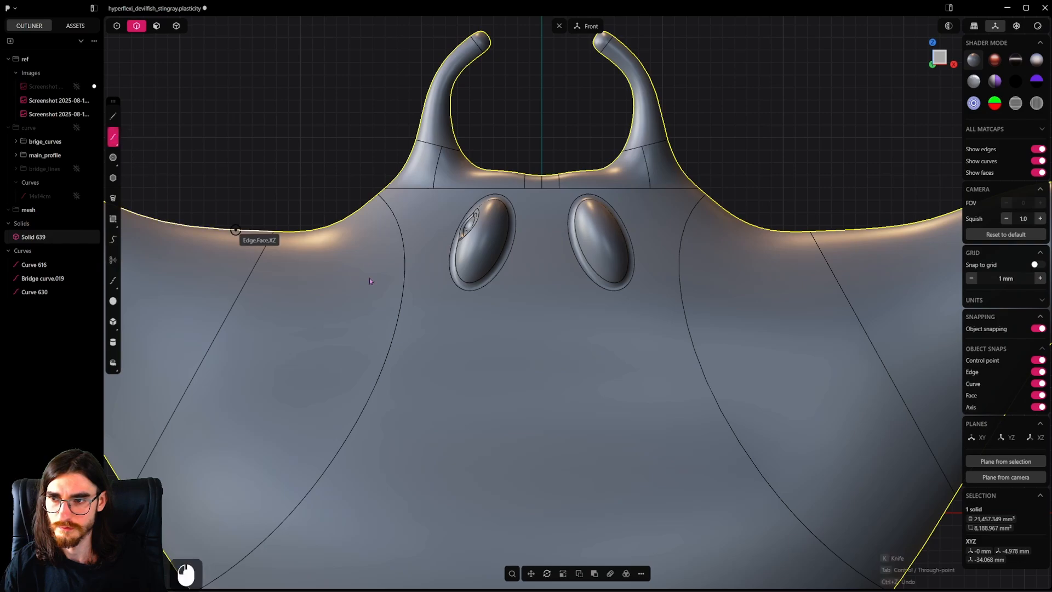
{"action": "scroll", "coordinate": [564, 275], "scroll_direction": "up", "scroll_amount": 8}
{"action": "scroll", "coordinate": [540, 300], "scroll_direction": "down", "scroll_amount": 2}
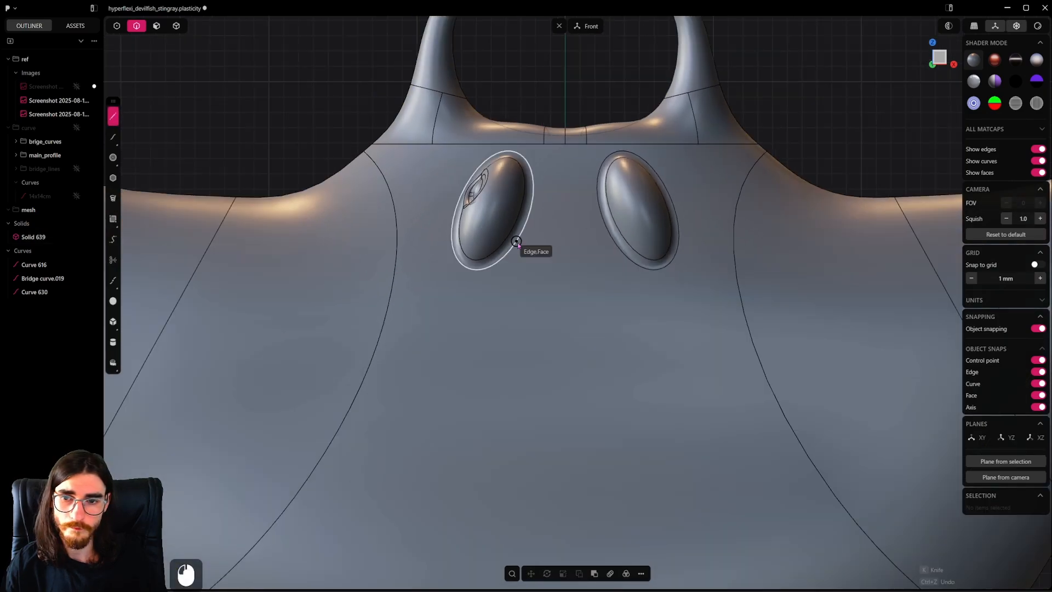
{"action": "left_click", "coordinate": [516, 241]}
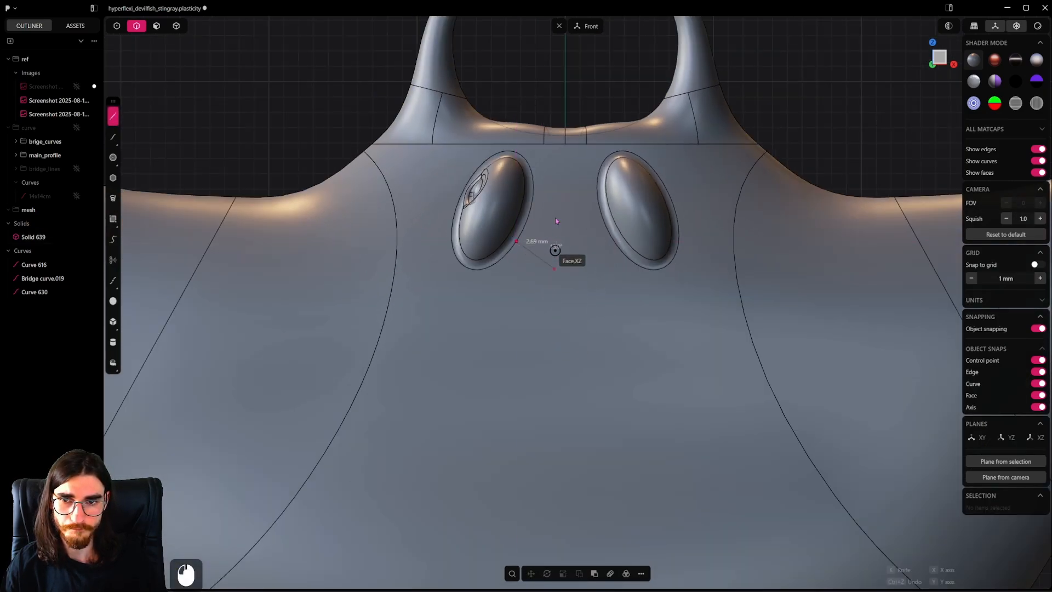
{"action": "key", "text": "shift"}
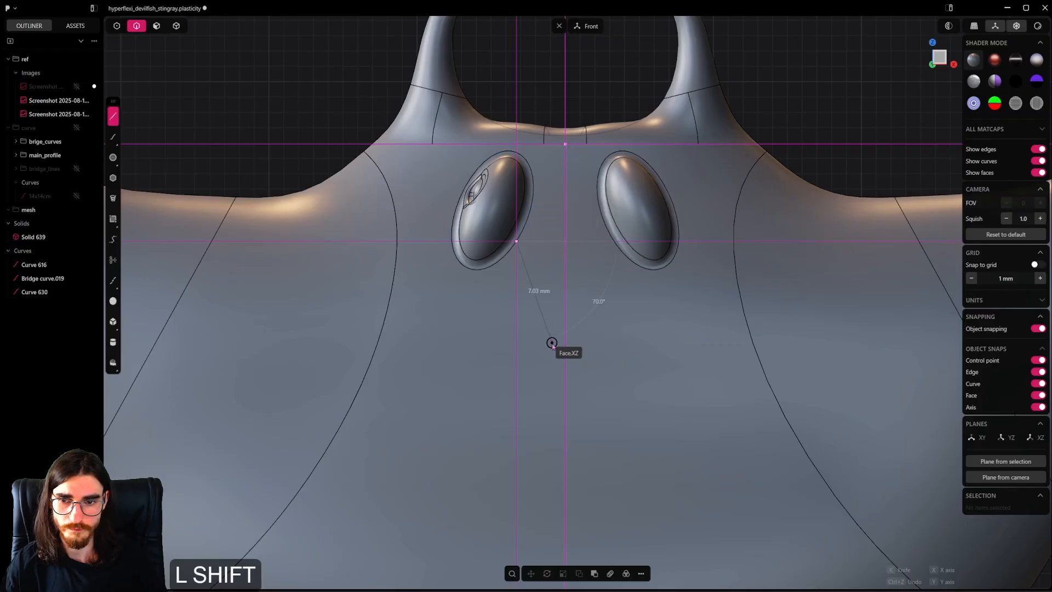
{"action": "left_click", "coordinate": [565, 318]}
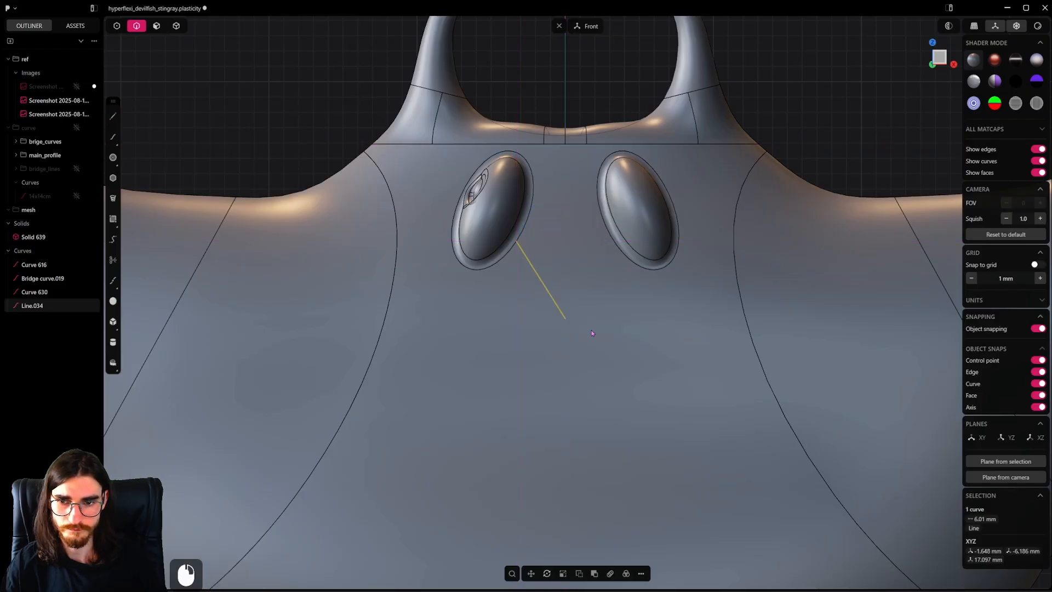
Step: Move the line about 8.5 mm upward along the Z axis
{"action": "middle_click_drag", "start_coordinate": [581, 318], "coordinate": [573, 378]}
{"action": "key", "text": "g"}
{"action": "key", "text": "z"}
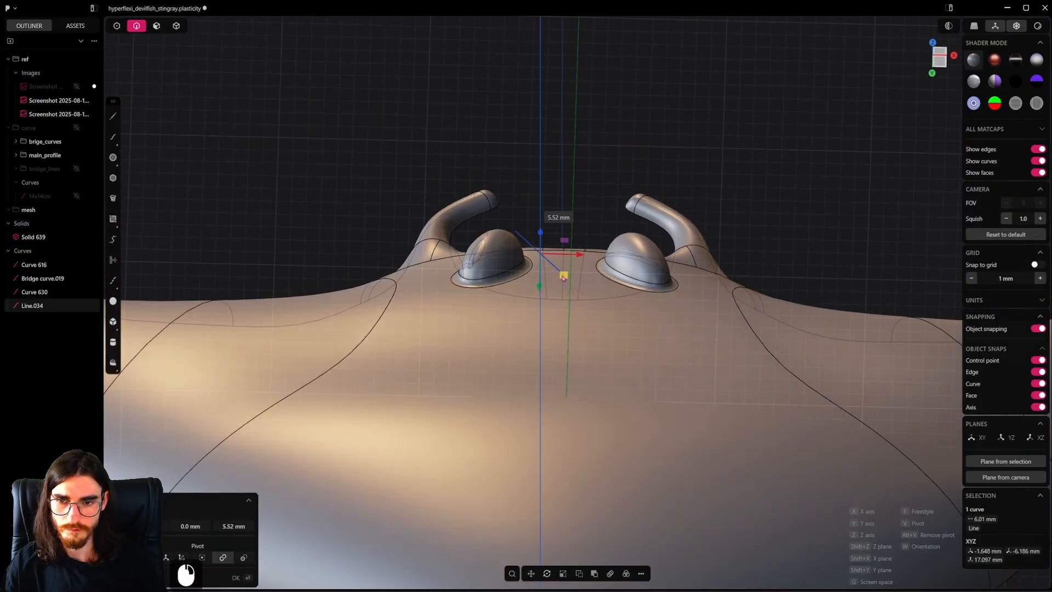
{"action": "left_click", "coordinate": [561, 250]}
Step: Move the line about 8.93 mm down along Z and about 5 mm along negative Y, out in front of the body
{"action": "middle_click_drag", "start_coordinate": [564, 247], "coordinate": [547, 171], "text": "alt"}
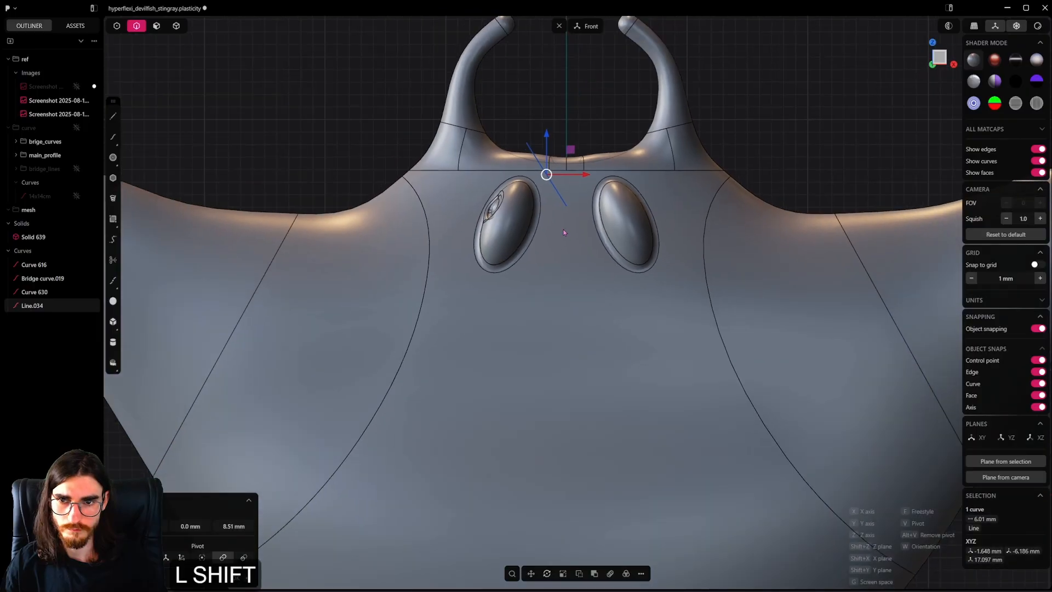
{"action": "key", "text": "g"}
{"action": "key", "text": "y"}
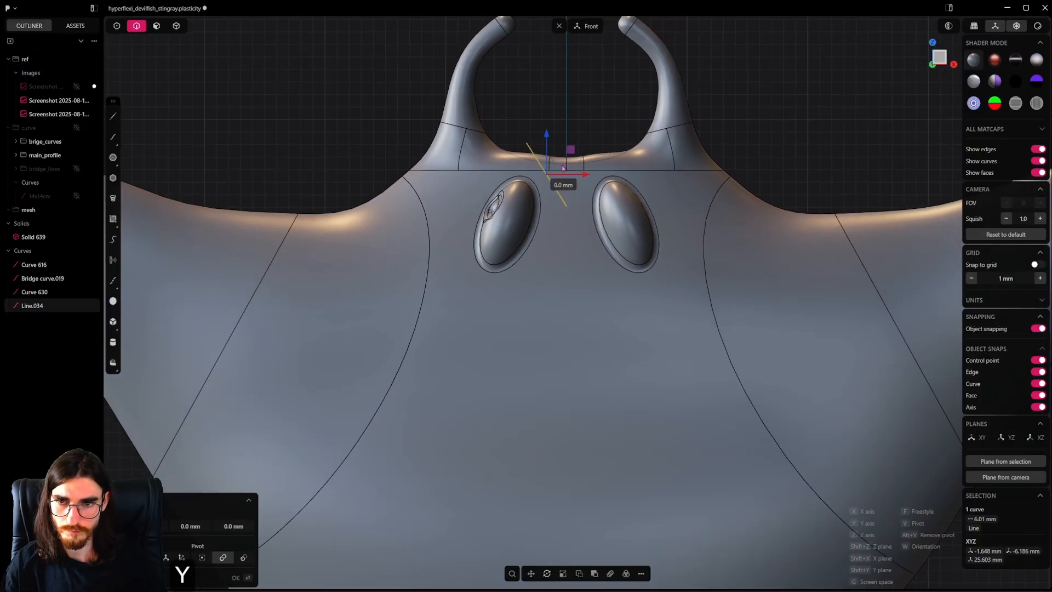
{"action": "key", "text": "z"}
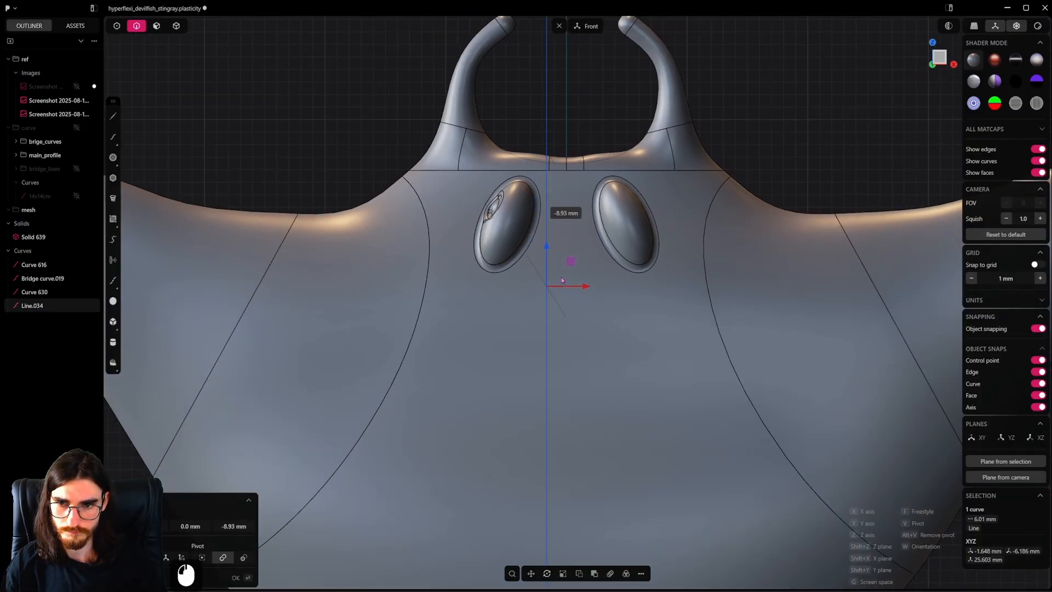
{"action": "middle_click_drag", "start_coordinate": [562, 280], "coordinate": [524, 305]}
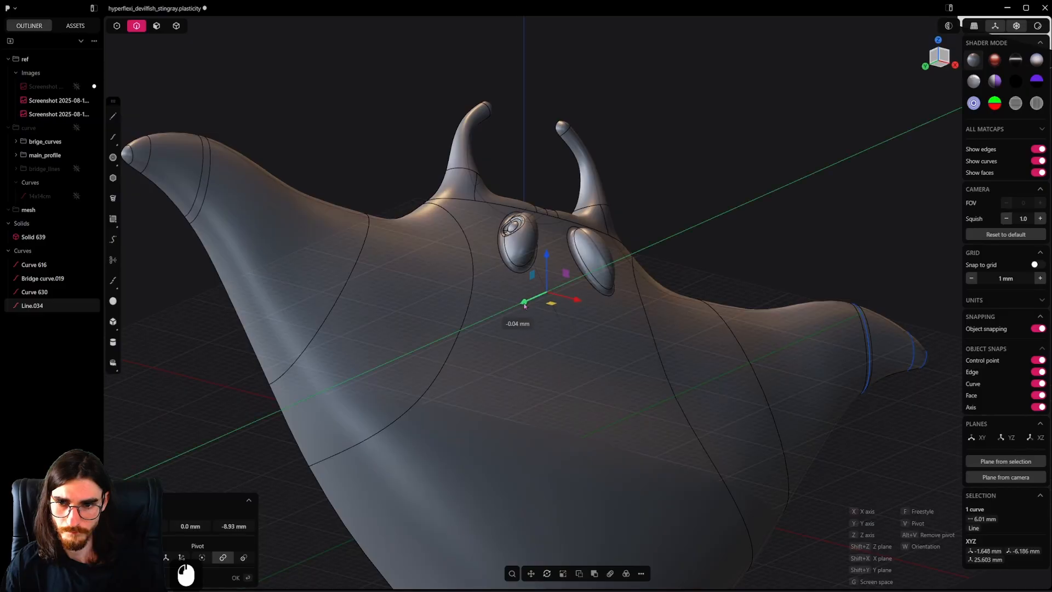
{"action": "left_click_drag", "start_coordinate": [524, 305], "coordinate": [555, 294]}
{"action": "right_click", "coordinate": [586, 306]}
Step: Mirror the line along the X axis to form a V shape between the two eyes
{"action": "middle_click_drag", "start_coordinate": [590, 307], "coordinate": [580, 349], "text": "alt"}
{"action": "scroll", "coordinate": [574, 320], "scroll_direction": "up", "scroll_amount": 2}
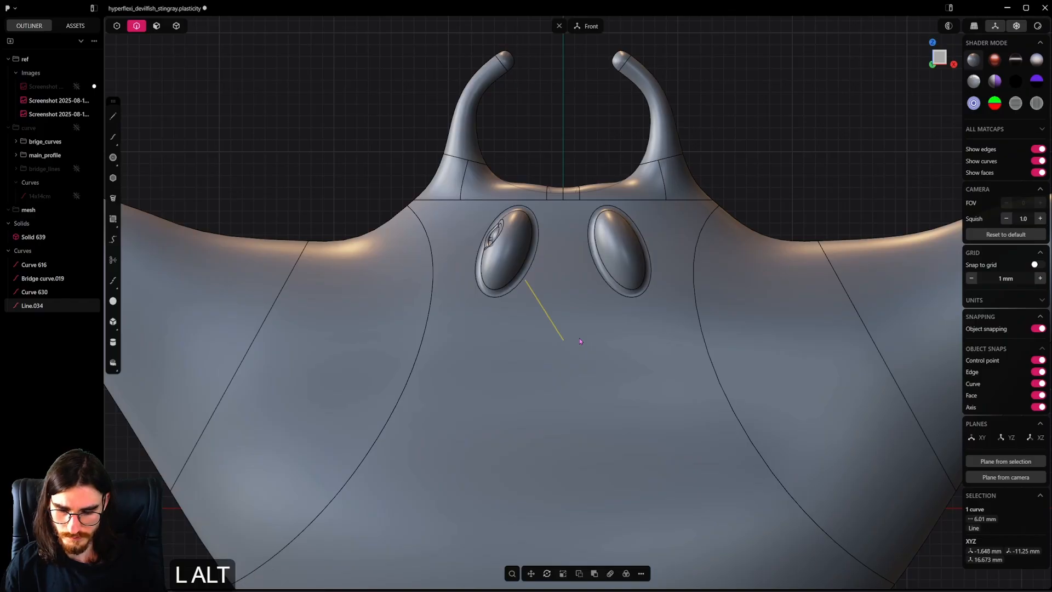
{"action": "key", "text": "alt+x"}
{"action": "right_click", "coordinate": [606, 418]}
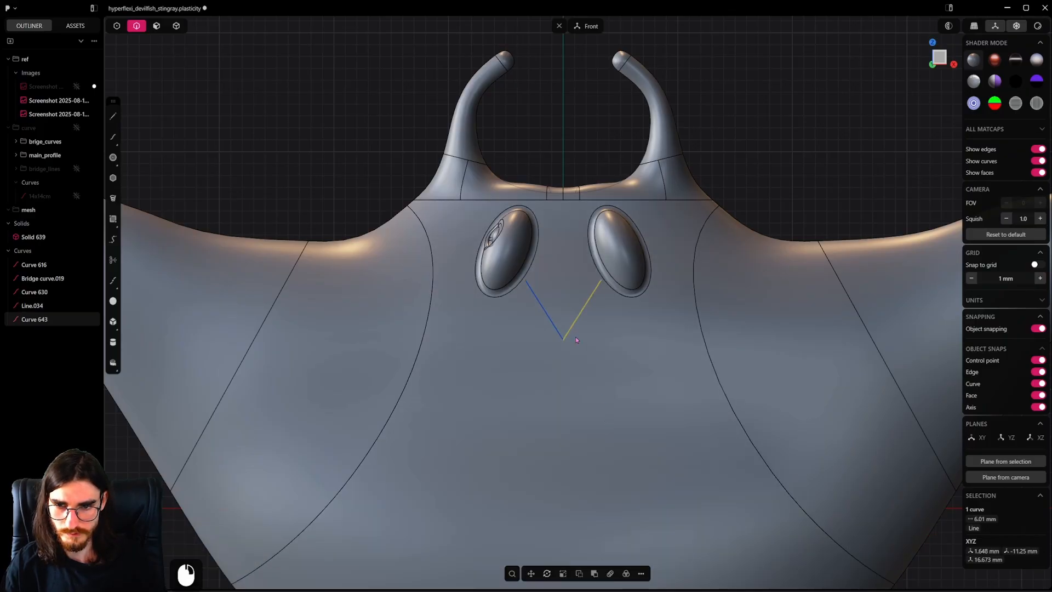
Step: Join the two mirrored lines between the eyes into a single V-shaped curve
{"action": "left_click", "coordinate": [552, 322], "text": "shift"}
{"action": "scroll", "coordinate": [563, 335], "scroll_direction": "up", "scroll_amount": 4}
{"action": "key", "text": "1"}
{"action": "left_click", "coordinate": [564, 344]}
{"action": "middle_click_drag", "start_coordinate": [585, 360], "coordinate": [595, 282]}
{"action": "key", "text": "ctrl+shift+z"}
{"action": "key", "text": "ctrl+shift+z"}
{"action": "key", "text": "ctrl+shift+z"}
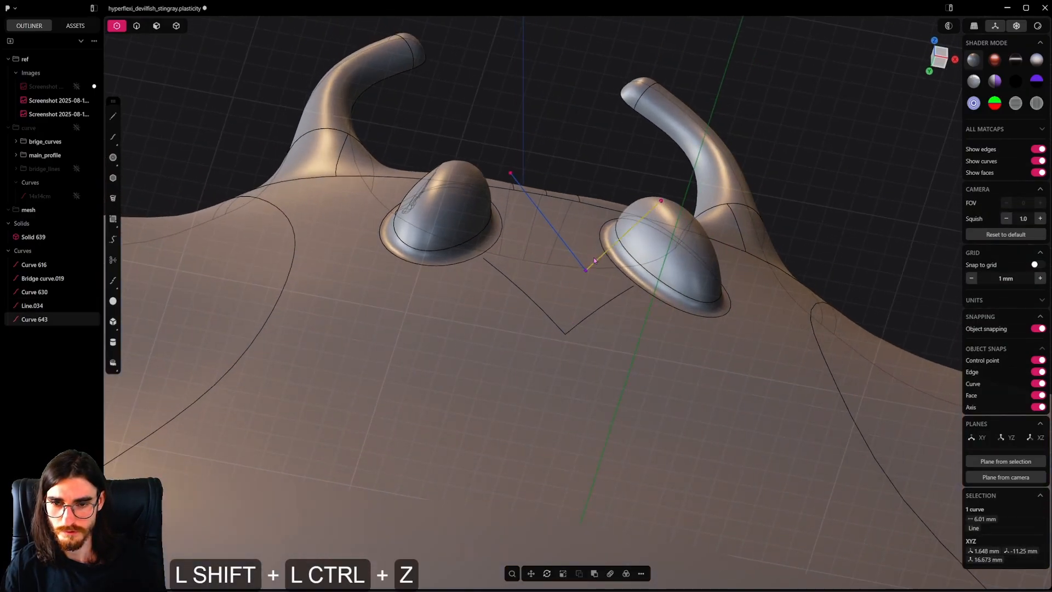
{"action": "left_click", "coordinate": [585, 270], "text": "shift"}
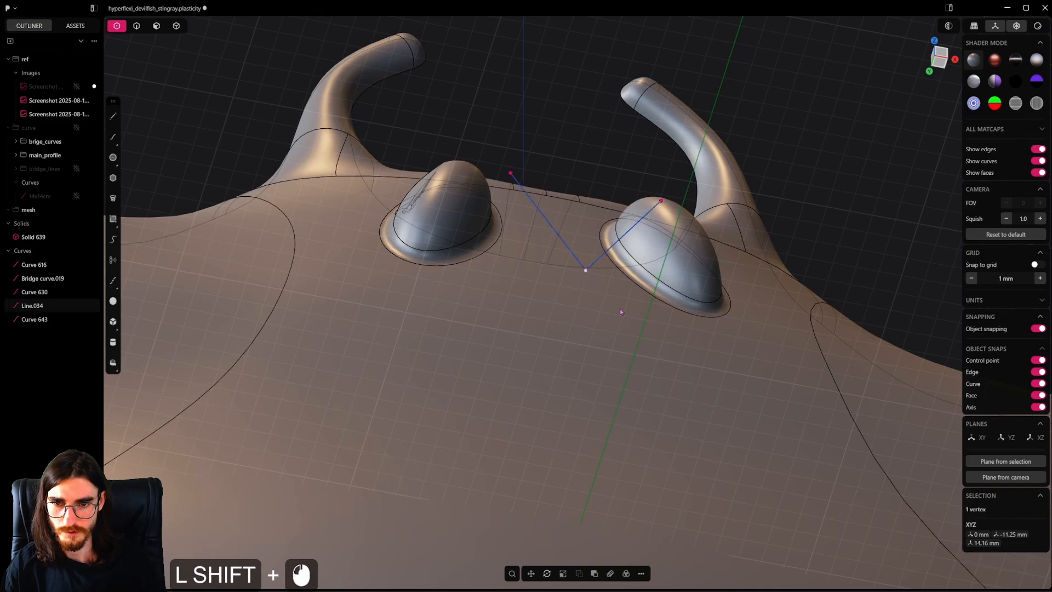
{"action": "middle_click", "coordinate": [598, 367], "text": "alt+shift"}
{"action": "middle_click", "coordinate": [598, 367], "text": "alt+shift"}
{"action": "key", "text": "shift+g"}
{"action": "key", "text": "shift+Escape"}
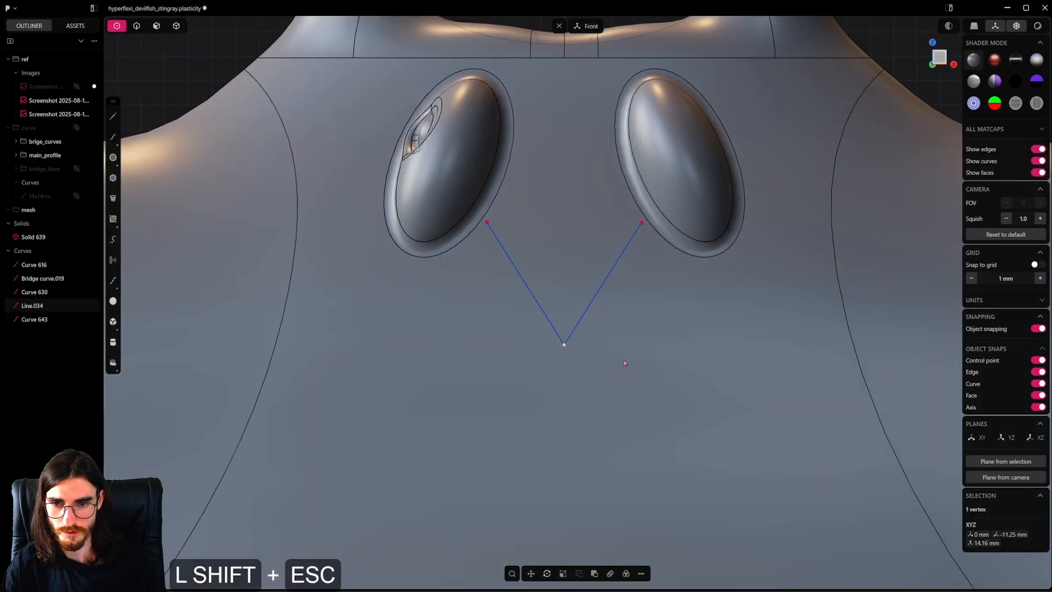
{"action": "left_click", "coordinate": [564, 346], "text": "shift"}
{"action": "key", "text": "shift+j"}
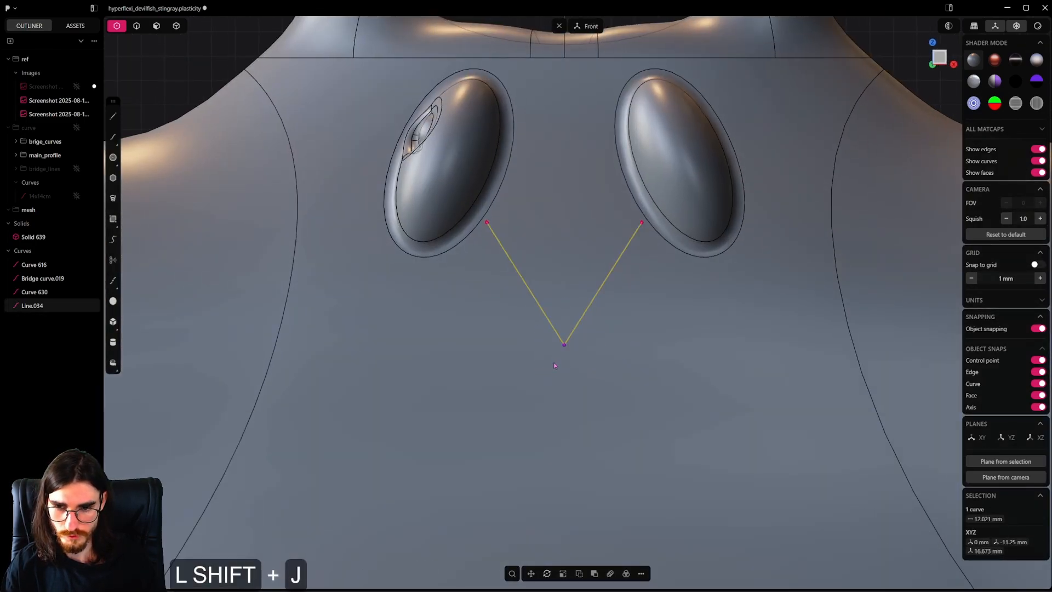
Step: Fillet the V curve's lower corner vertex so its two legs meet in a smooth arc
{"action": "left_click", "coordinate": [567, 345], "text": "shift"}
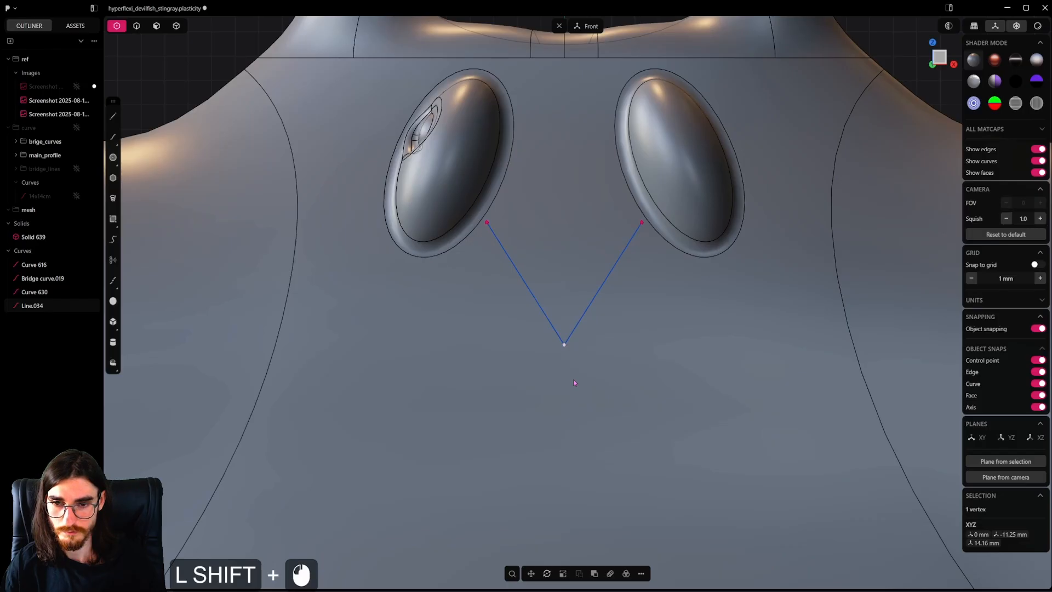
{"action": "key", "text": "shift+b"}
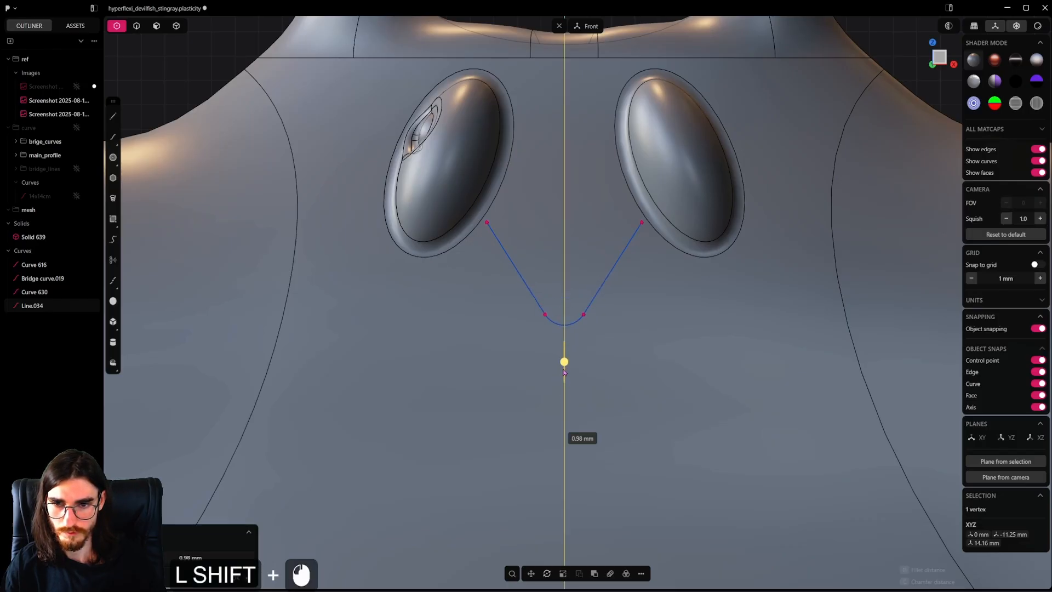
{"action": "left_click", "coordinate": [638, 343]}
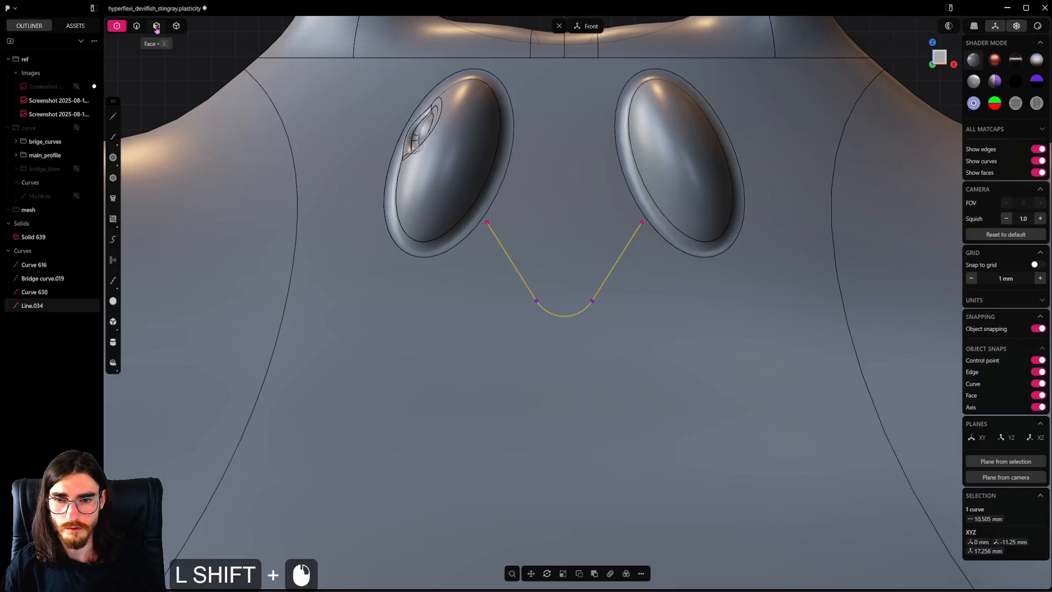
Step: Imprint the rounded V curve onto the front surface of the devilfish body
{"action": "key", "text": "shift+i"}
{"action": "left_click", "coordinate": [548, 239]}
{"action": "right_click", "coordinate": [547, 238]}
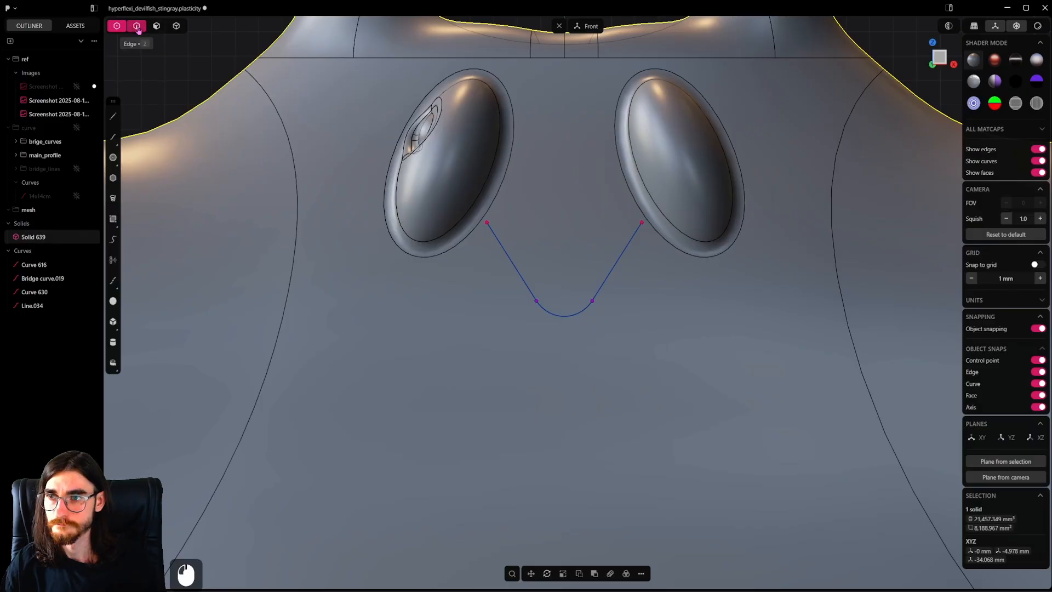
Step: Move the rounded V curve about 2.38 mm down along Z and scale it up to a total length of about 12.1 mm
{"action": "left_click", "coordinate": [578, 327]}
{"action": "key", "text": "y"}
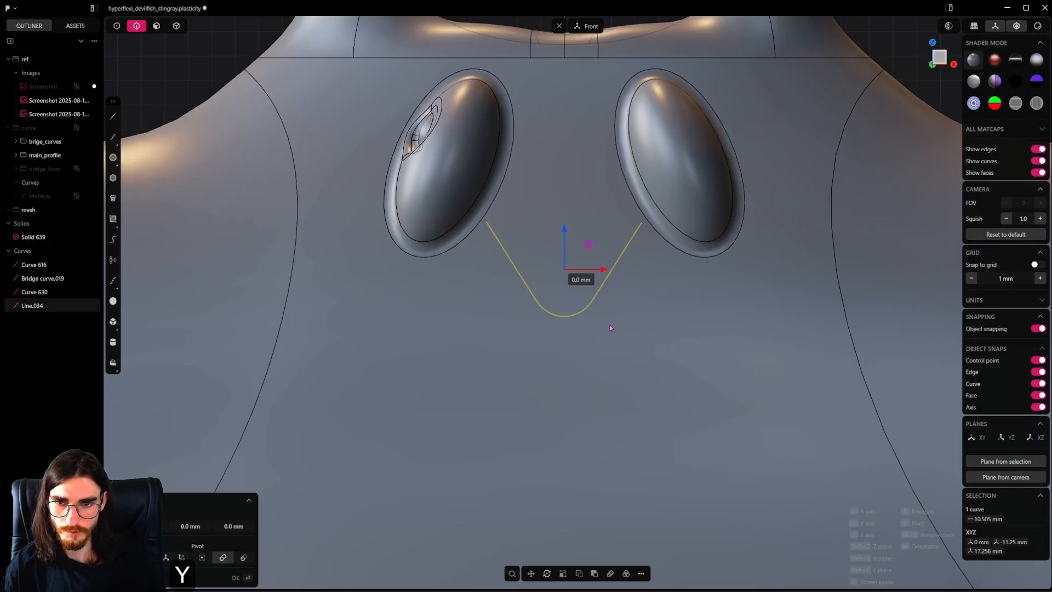
{"action": "key", "text": "z"}
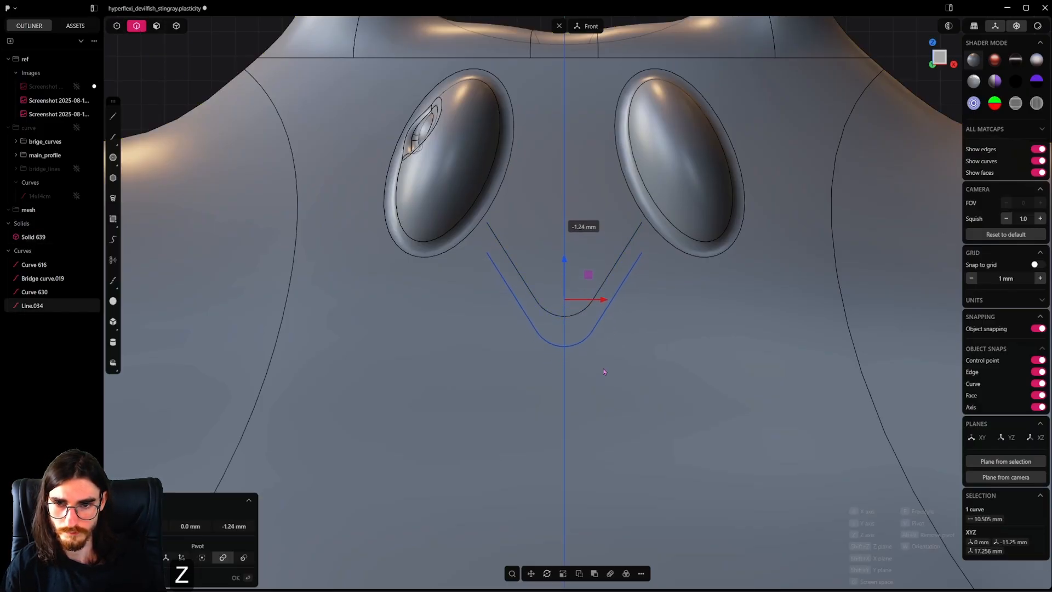
{"action": "left_click", "coordinate": [605, 398]}
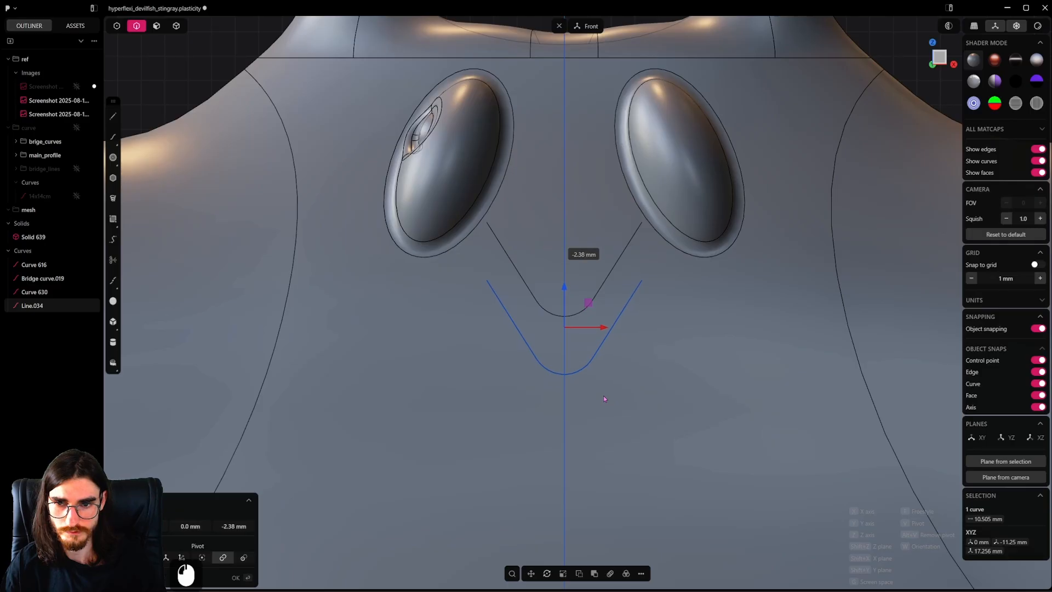
{"action": "key", "text": "s"}
{"action": "key", "text": "shift"}
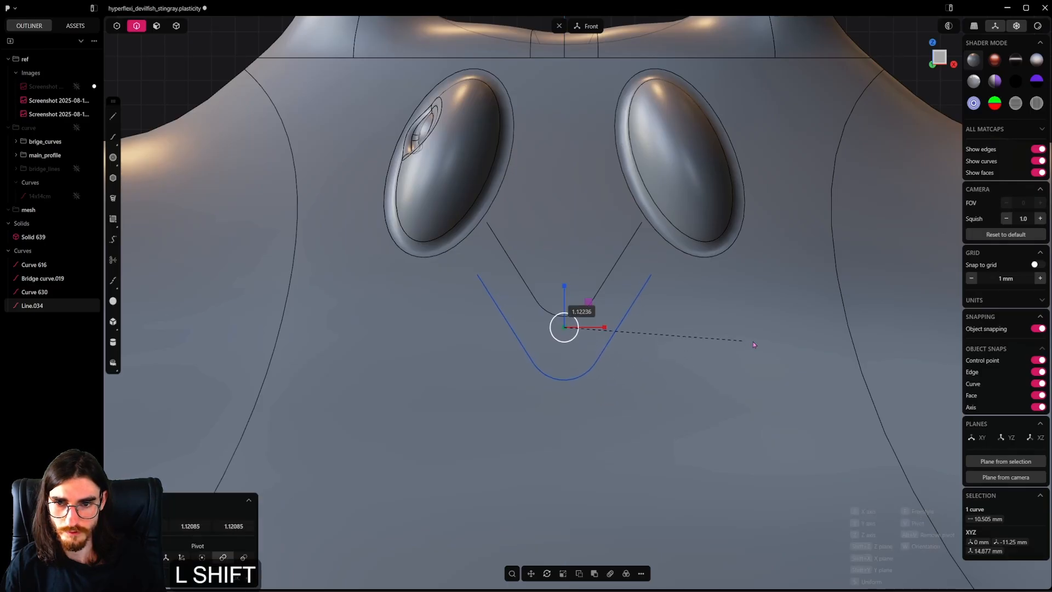
{"action": "left_click", "coordinate": [764, 341], "text": "shift"}
Step: Imprint the lowered, enlarged V curve onto the body and delete the source curve
{"action": "key", "text": "shift+i"}
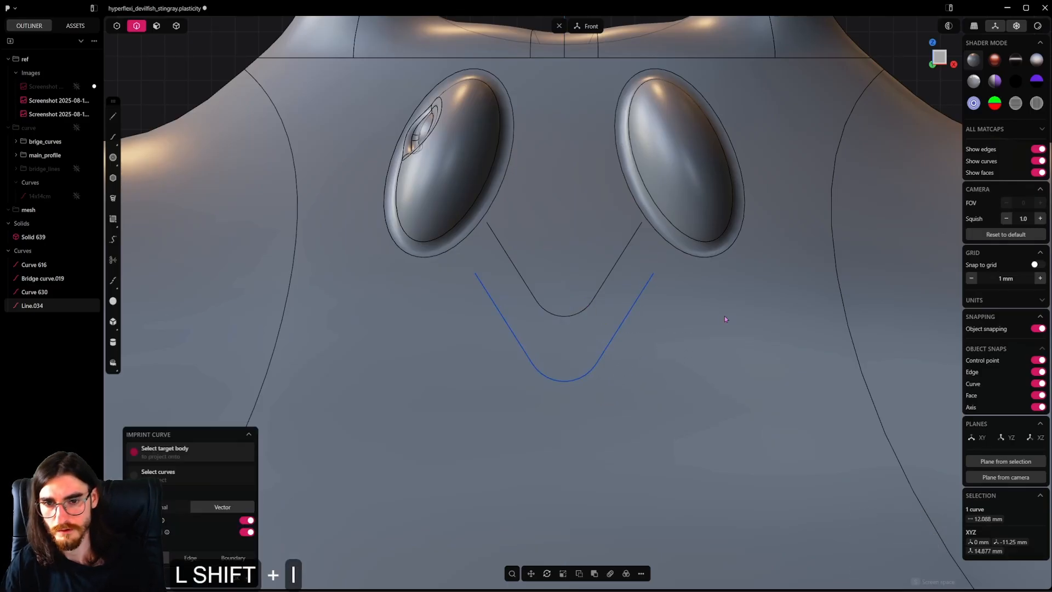
{"action": "left_click", "coordinate": [723, 348]}
{"action": "key", "text": "x"}
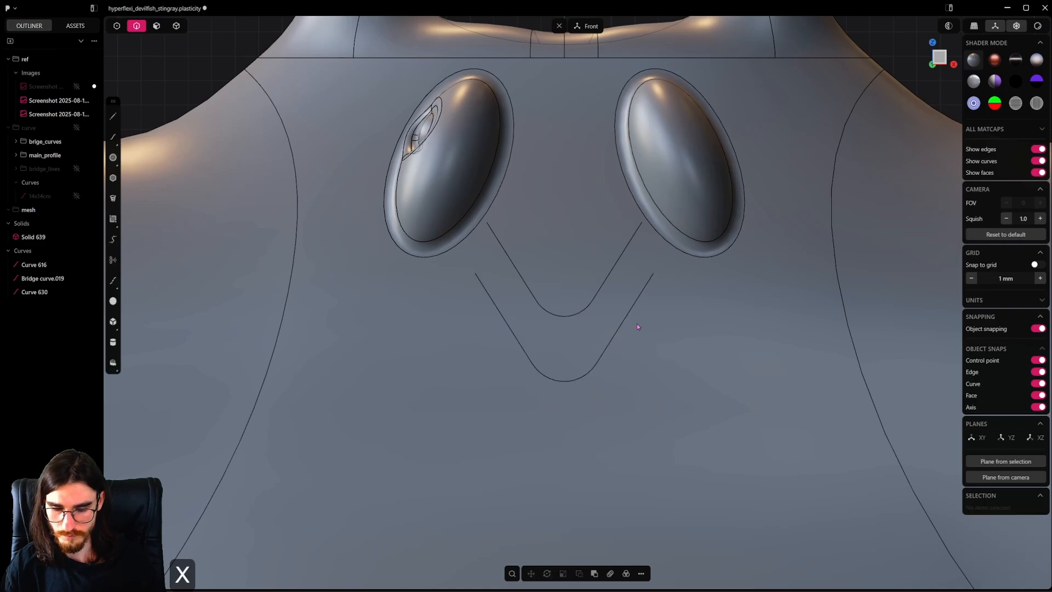
Step: Cut two thin grooves into the body with Pipe along both imprinted V curves, keeping the pipe solids as separate bodies
{"action": "double_click", "coordinate": [574, 312], "text": "shift"}
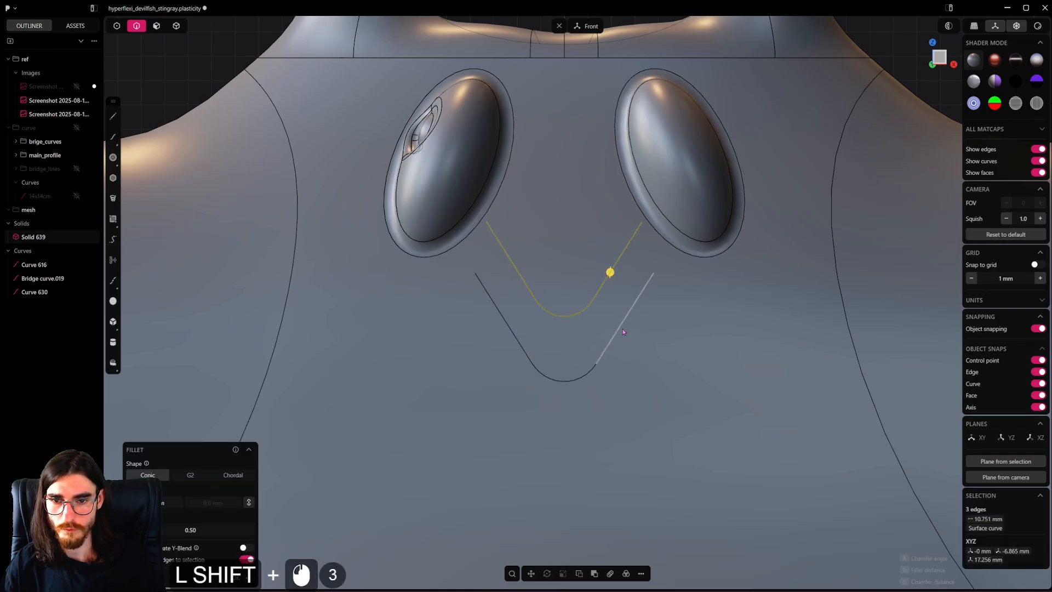
{"action": "double_click", "coordinate": [608, 350], "text": "shift"}
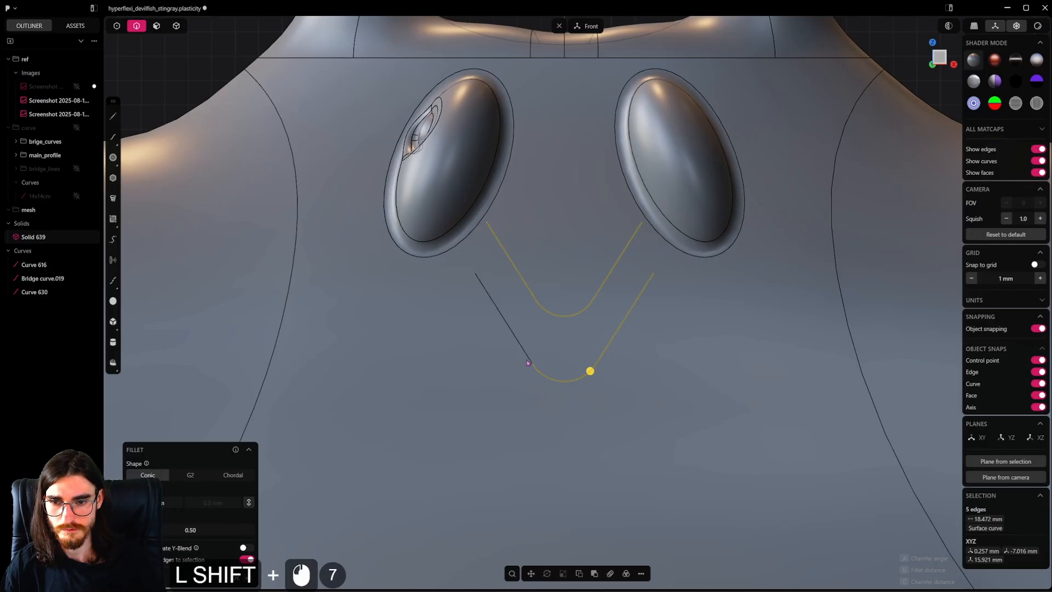
{"action": "key", "text": "p"}
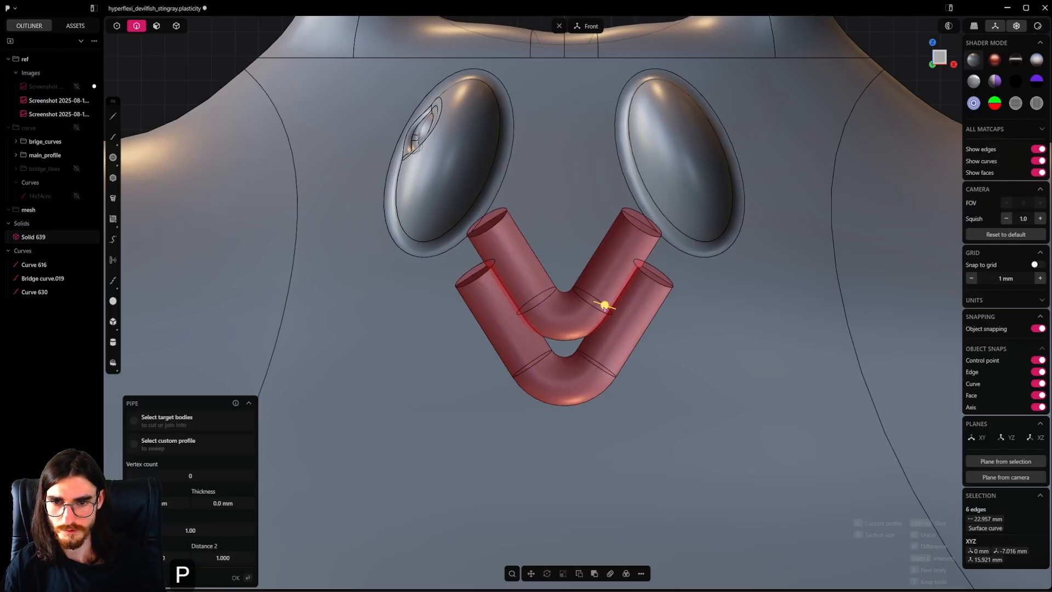
{"action": "left_click_drag", "start_coordinate": [604, 305], "coordinate": [589, 309]}
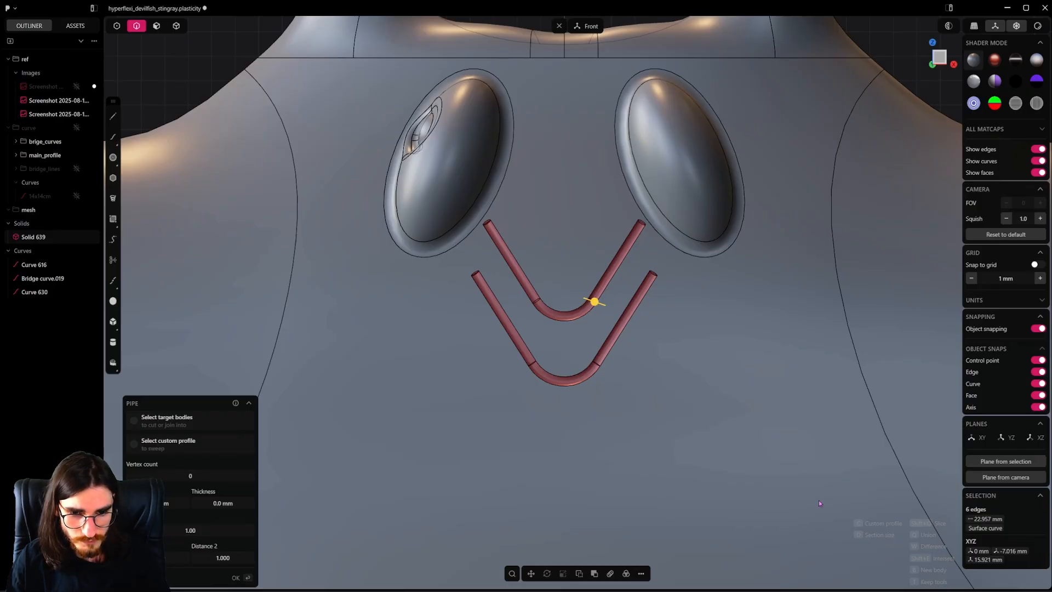
{"action": "key", "text": "t"}
{"action": "right_click", "coordinate": [664, 269]}
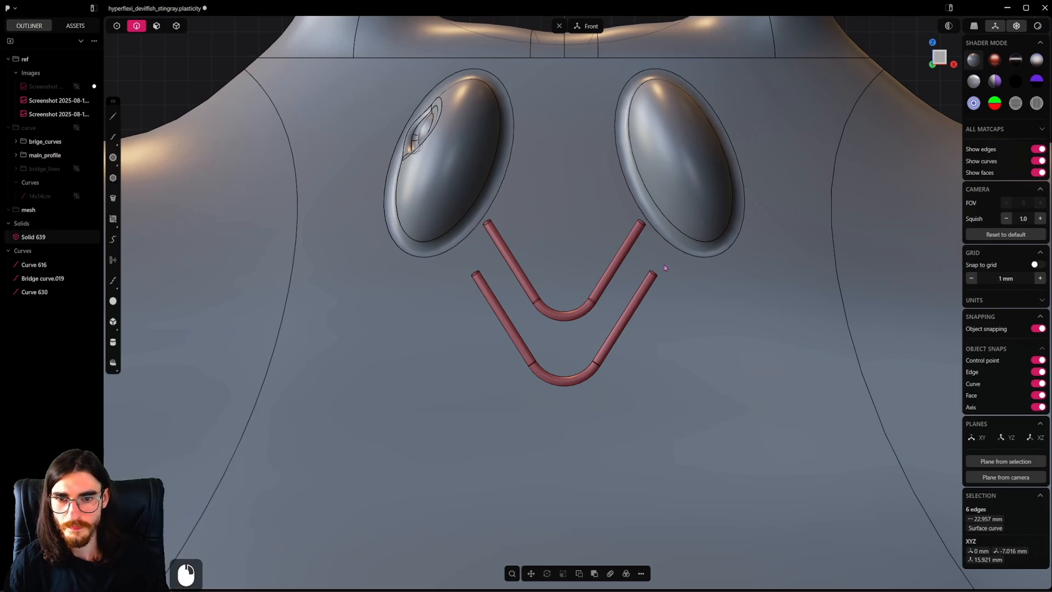
Step: Select the circular end edges of both pipe solids on the plain eye's side
{"action": "scroll", "coordinate": [640, 258], "scroll_direction": "up", "scroll_amount": 10}
{"action": "left_click", "coordinate": [157, 26]}
{"action": "middle_click_drag", "start_coordinate": [548, 221], "coordinate": [486, 273]}
{"action": "left_click", "coordinate": [597, 326]}
{"action": "middle_click_drag", "start_coordinate": [581, 311], "coordinate": [609, 246]}
{"action": "scroll", "coordinate": [609, 247], "scroll_direction": "up", "scroll_amount": 3}
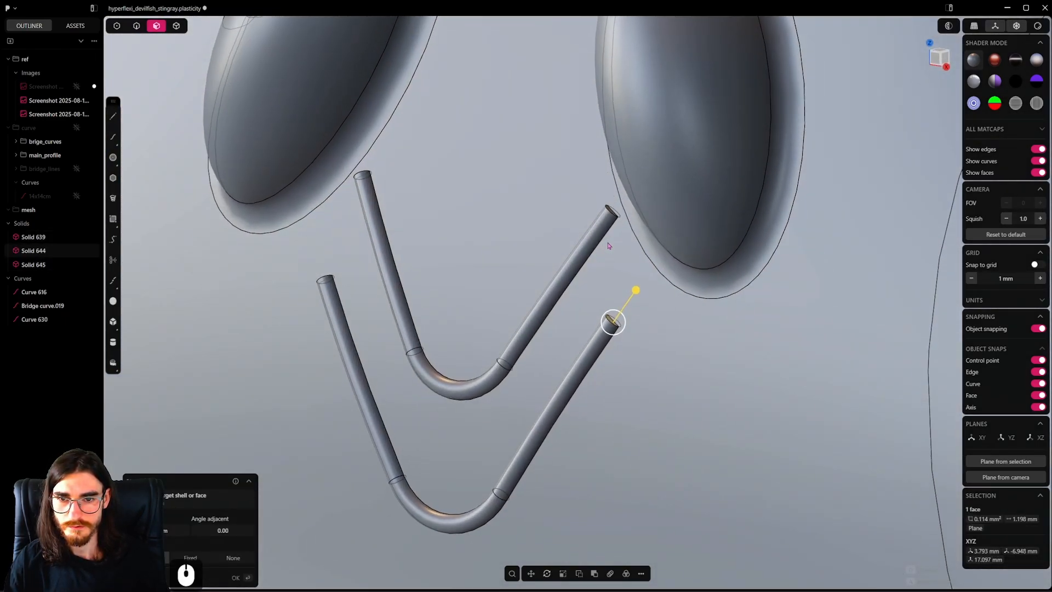
{"action": "scroll", "coordinate": [612, 212], "scroll_direction": "up", "scroll_amount": 12}
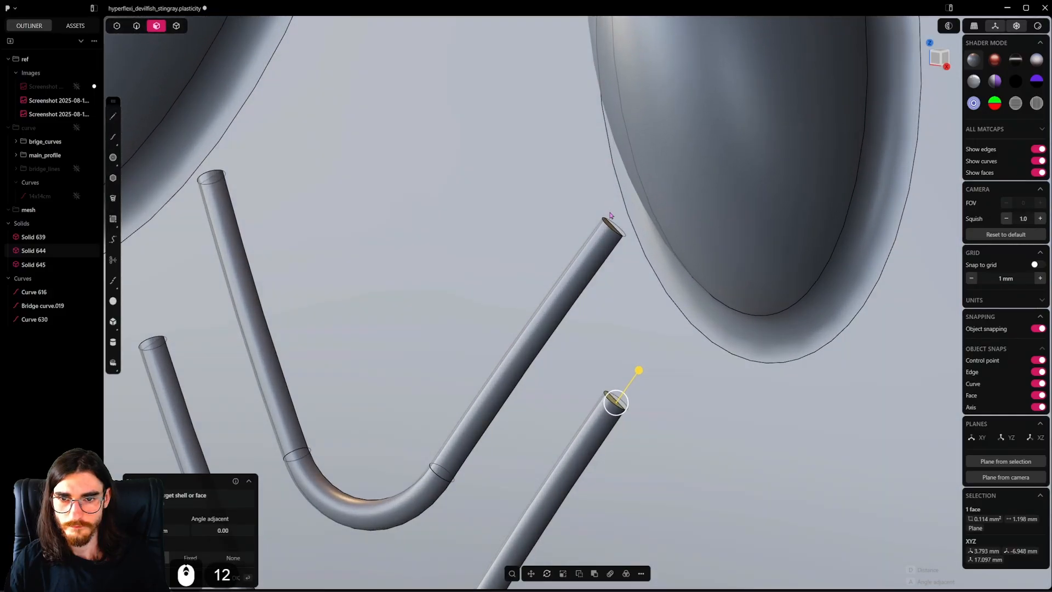
{"action": "left_click", "coordinate": [613, 232], "text": "shift"}
{"action": "scroll", "coordinate": [614, 274], "scroll_direction": "down", "scroll_amount": 20}
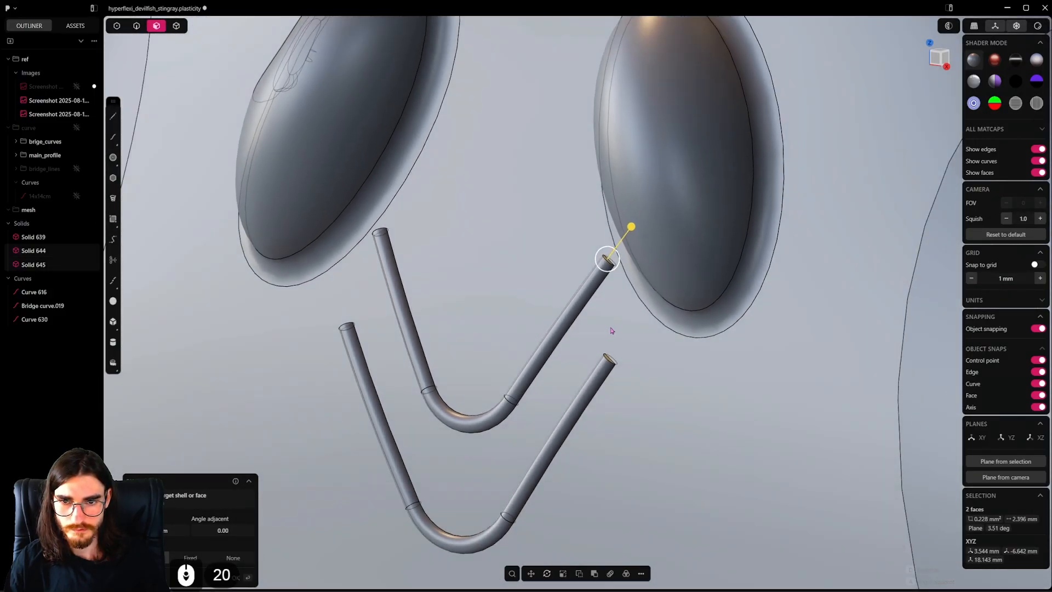
{"action": "middle_click_drag", "start_coordinate": [614, 329], "coordinate": [633, 339]}
{"action": "scroll", "coordinate": [624, 328], "scroll_direction": "up", "scroll_amount": 2}
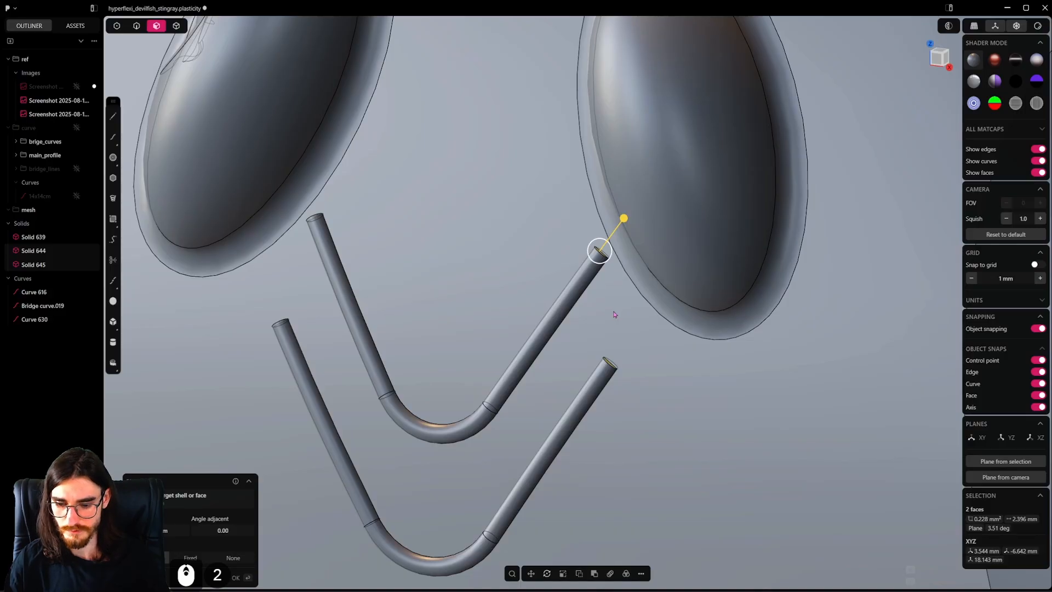
{"action": "key", "text": "ctrl"}
{"action": "key", "text": "ctrl+3"}
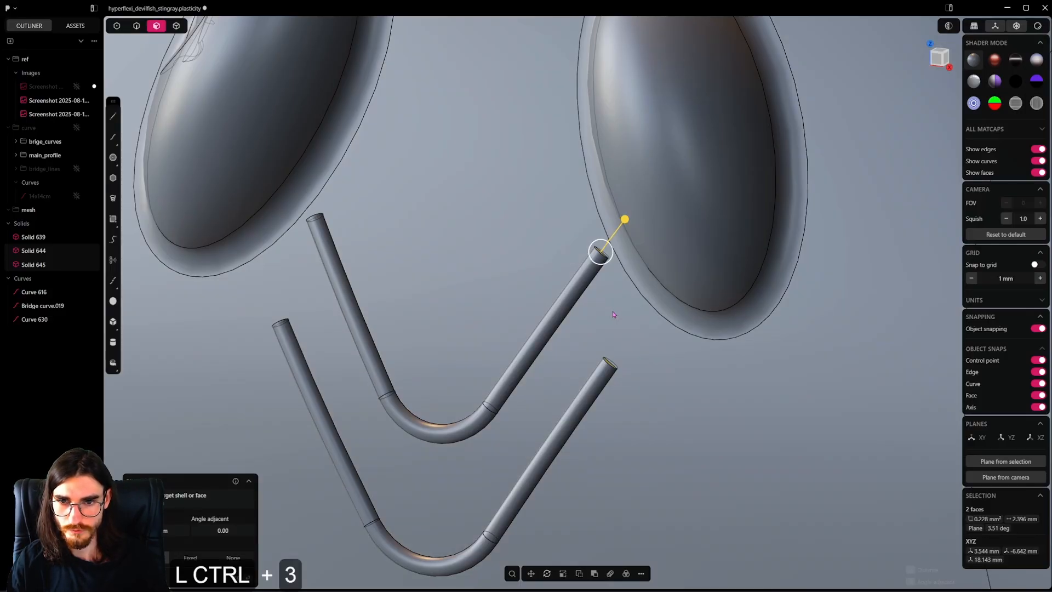
{"action": "key", "text": "ctrl+2"}
{"action": "scroll", "coordinate": [613, 321], "scroll_direction": "up", "scroll_amount": 11}
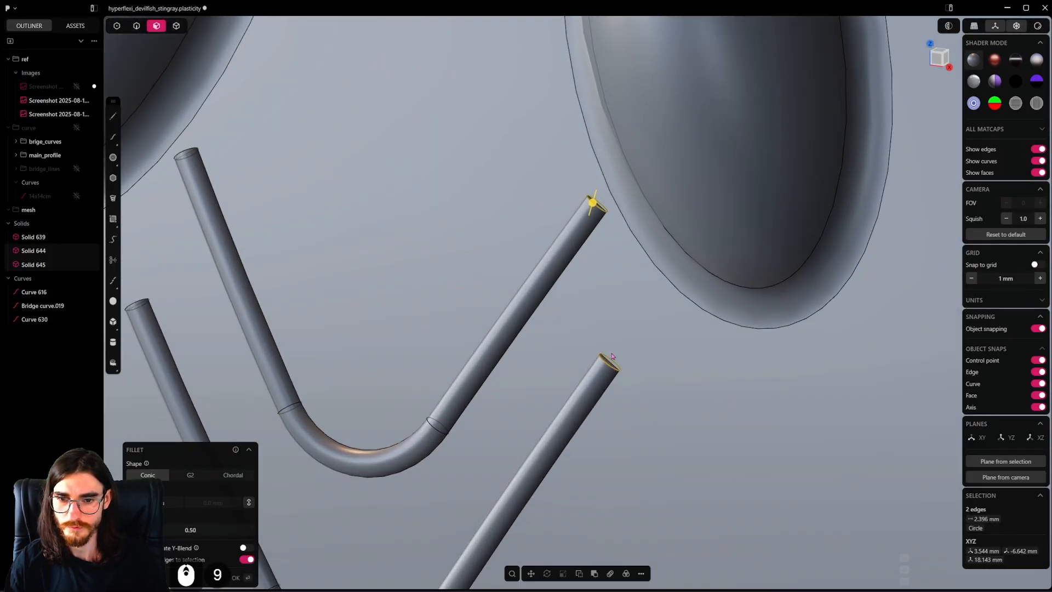
Step: Fillet the selected end edges of both pipe solids into rounded tips
{"action": "left_click_drag", "start_coordinate": [588, 168], "coordinate": [604, 94], "text": "shift"}
{"action": "right_click", "coordinate": [630, 241]}
{"action": "scroll", "coordinate": [627, 233], "scroll_direction": "down", "scroll_amount": 6}
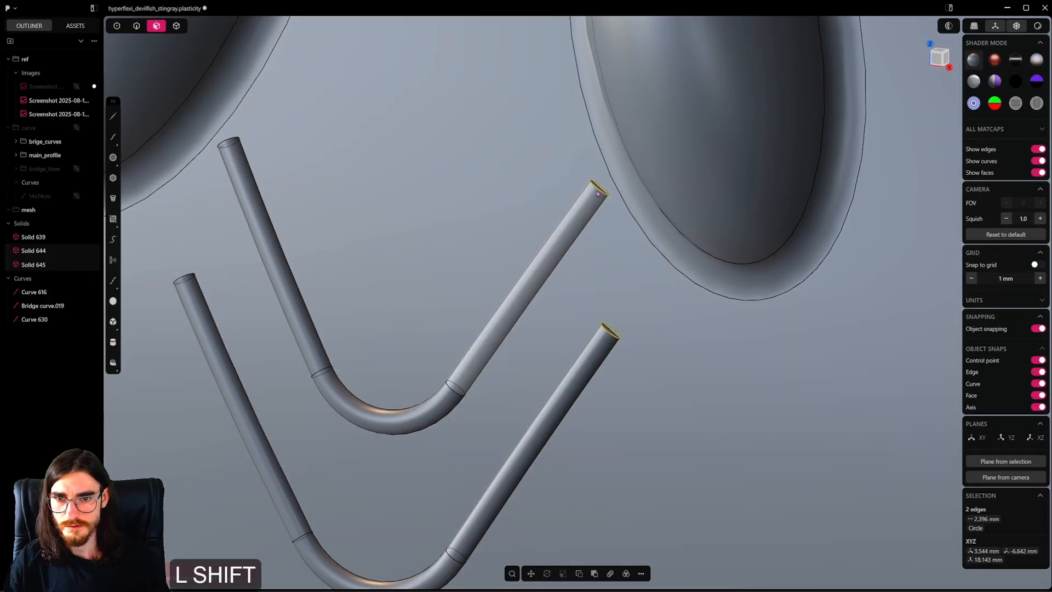
{"action": "left_click", "coordinate": [597, 192], "text": "shift"}
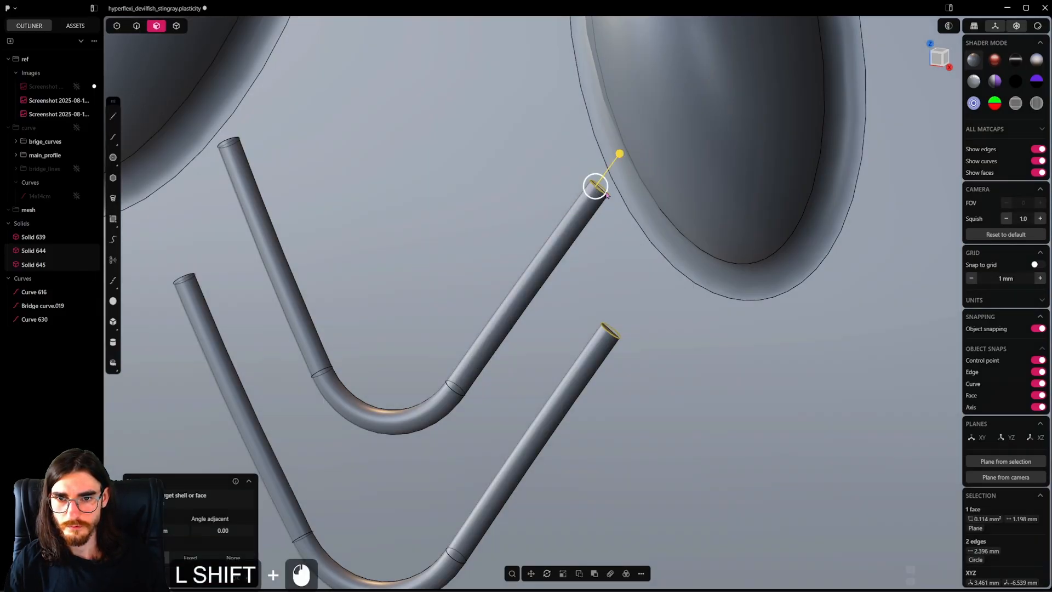
{"action": "scroll", "coordinate": [602, 189], "scroll_direction": "up", "scroll_amount": 7}
{"action": "key", "text": "ctrl+z"}
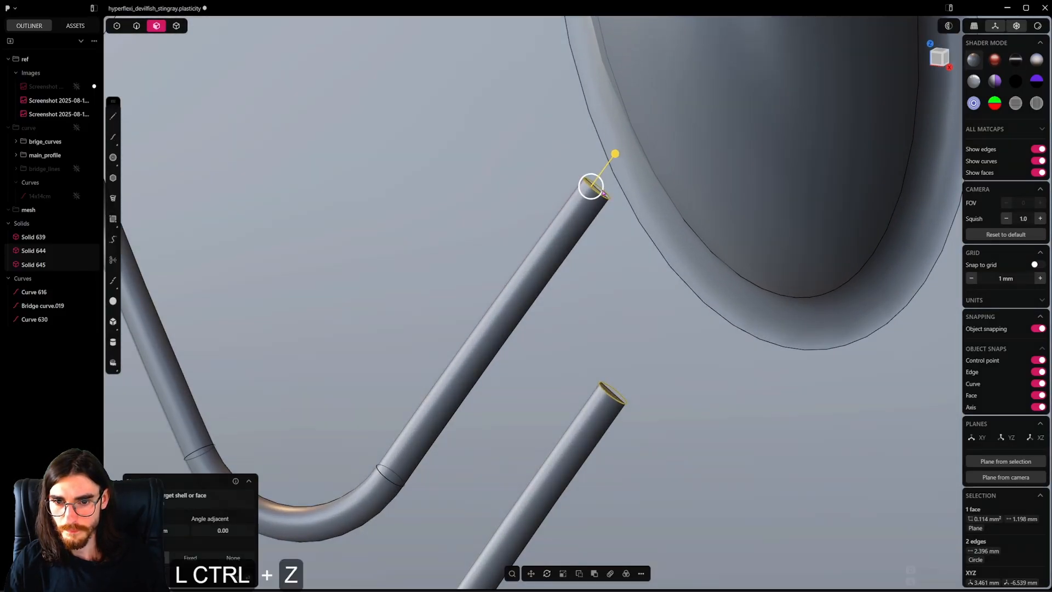
{"action": "left_click_drag", "start_coordinate": [590, 186], "coordinate": [612, 85], "text": "shift"}
{"action": "right_click", "coordinate": [578, 264]}
{"action": "scroll", "coordinate": [567, 250], "scroll_direction": "down", "scroll_amount": 12}
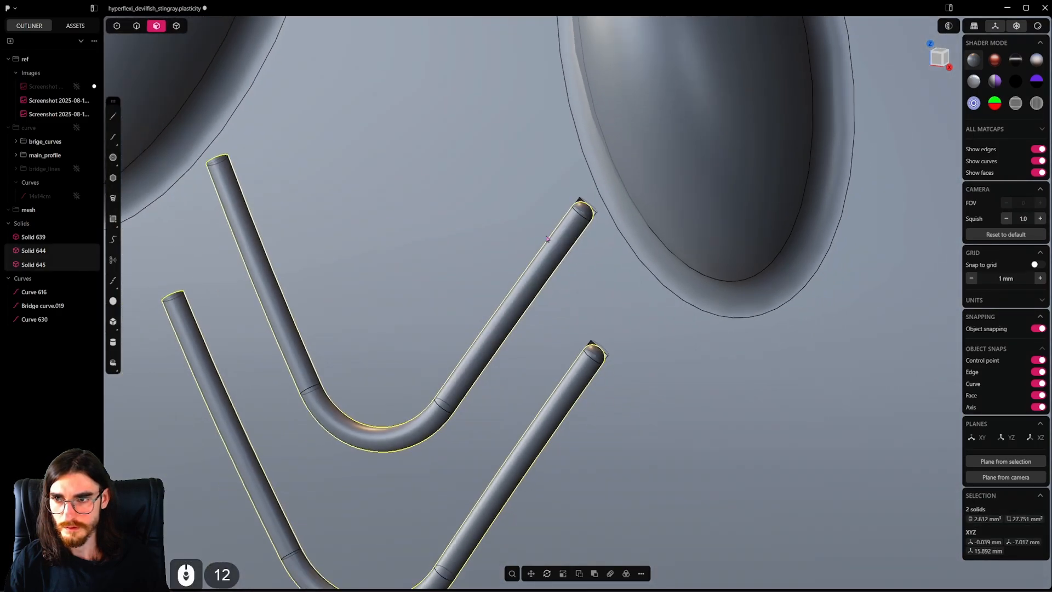
Step: Hide both pipe solids and delete the upper groove's three curved faces and two end faces from the body
{"action": "key", "text": "h"}
{"action": "left_click", "coordinate": [558, 259]}
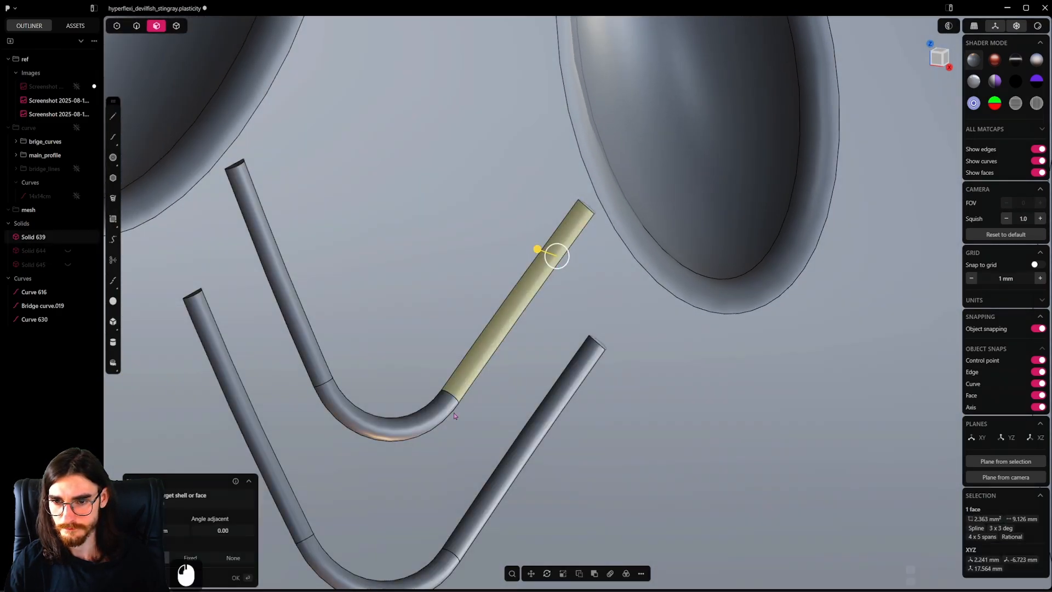
{"action": "left_click", "coordinate": [381, 405], "text": "shift"}
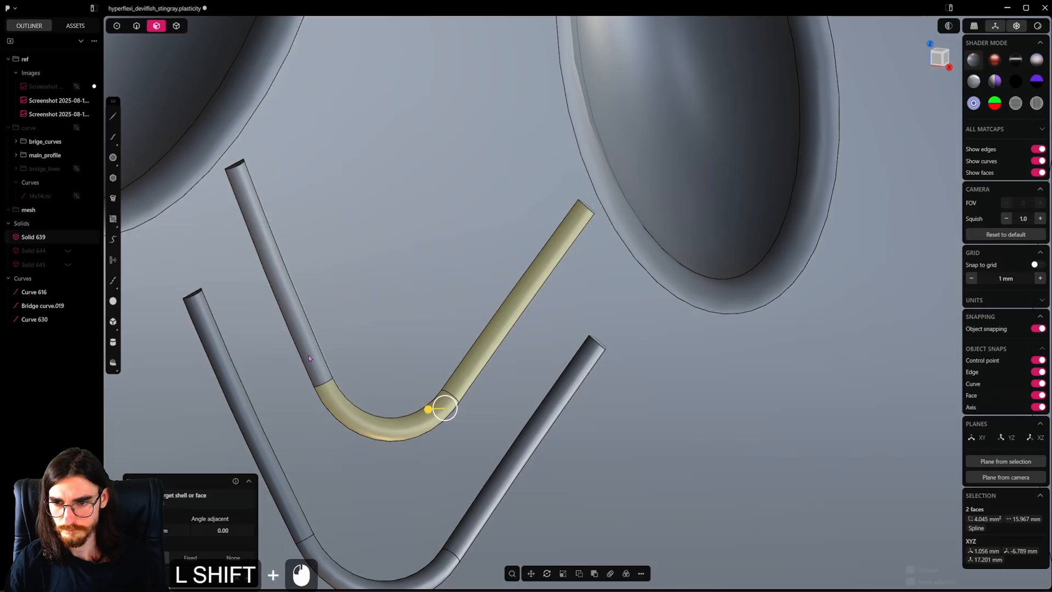
{"action": "left_click", "coordinate": [309, 358], "text": "shift"}
{"action": "key", "text": "shift+x"}
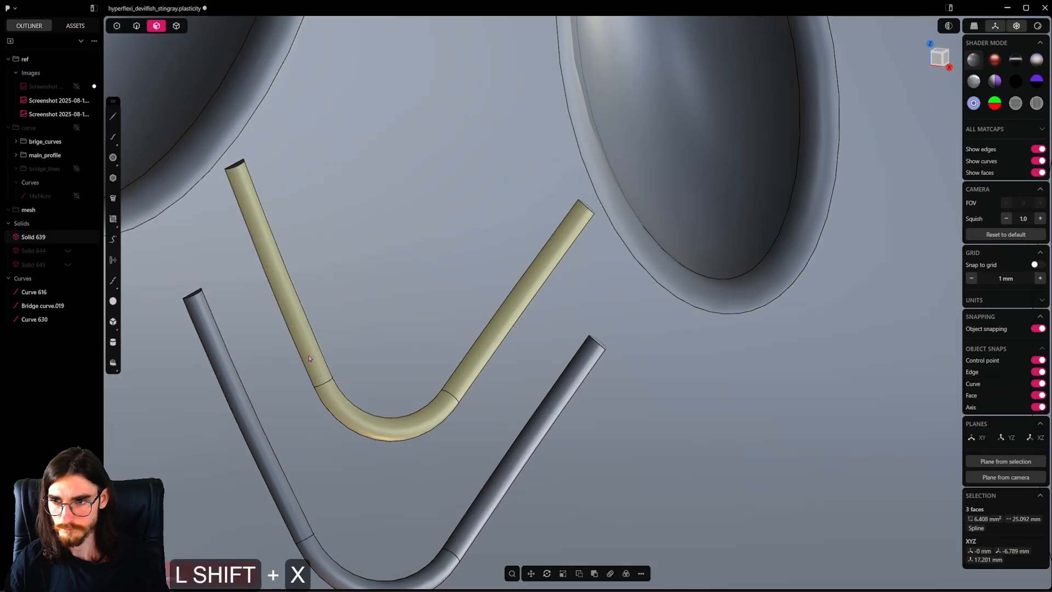
{"action": "left_click", "coordinate": [234, 166], "text": "shift"}
{"action": "middle_click_drag", "start_coordinate": [236, 168], "coordinate": [268, 71]}
{"action": "left_click", "coordinate": [583, 238], "text": "shift"}
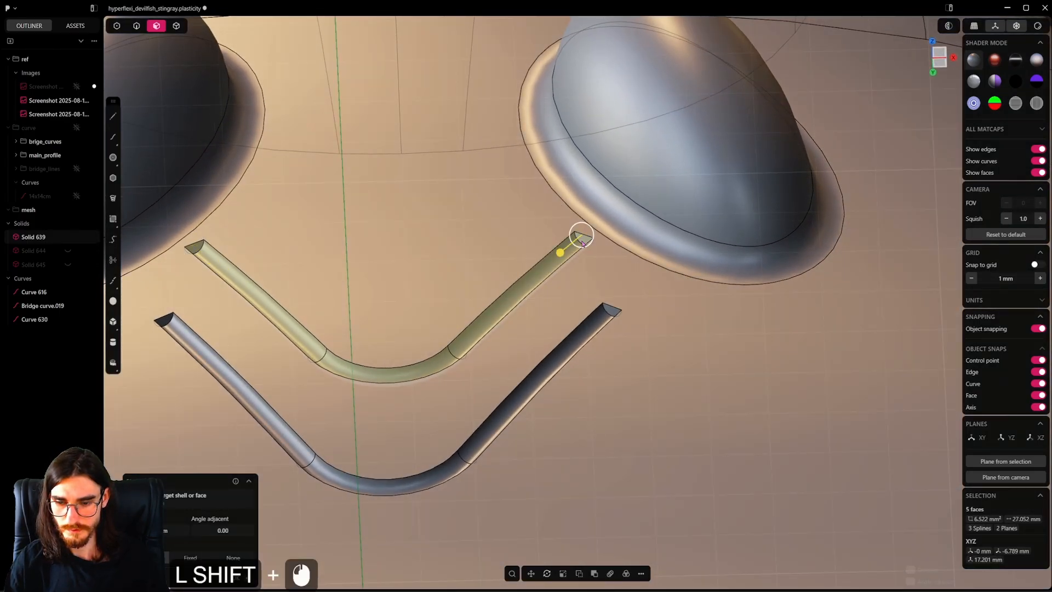
{"action": "key", "text": "x"}
Step: Delete the lower V groove's curved faces and end faces from the body and unhide both pipe solids
{"action": "scroll", "coordinate": [582, 291], "scroll_direction": "down", "scroll_amount": 6}
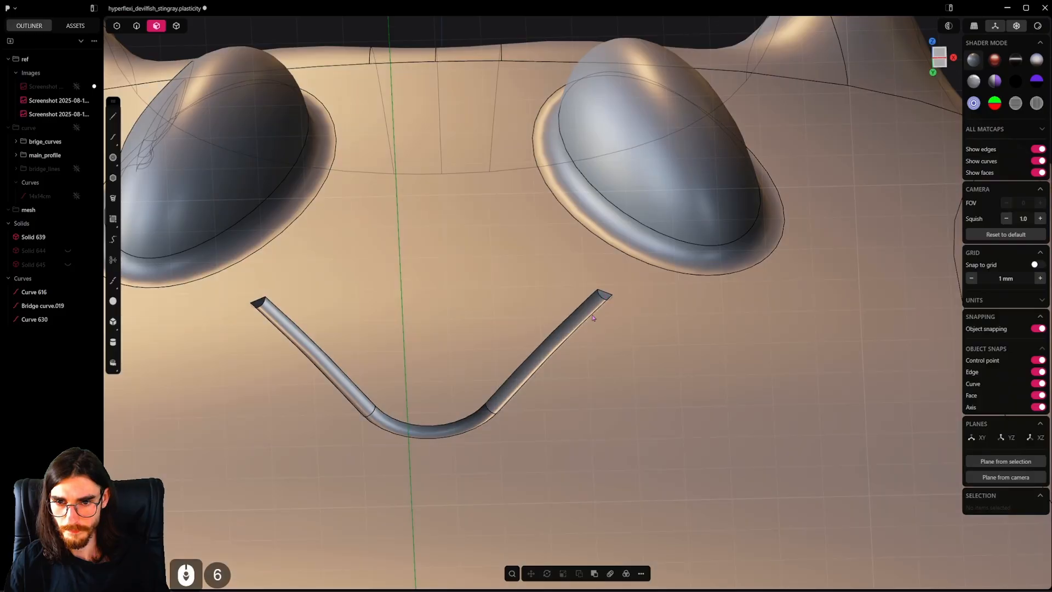
{"action": "left_click", "coordinate": [572, 333], "text": "alt"}
{"action": "left_click", "coordinate": [602, 299], "text": "shift"}
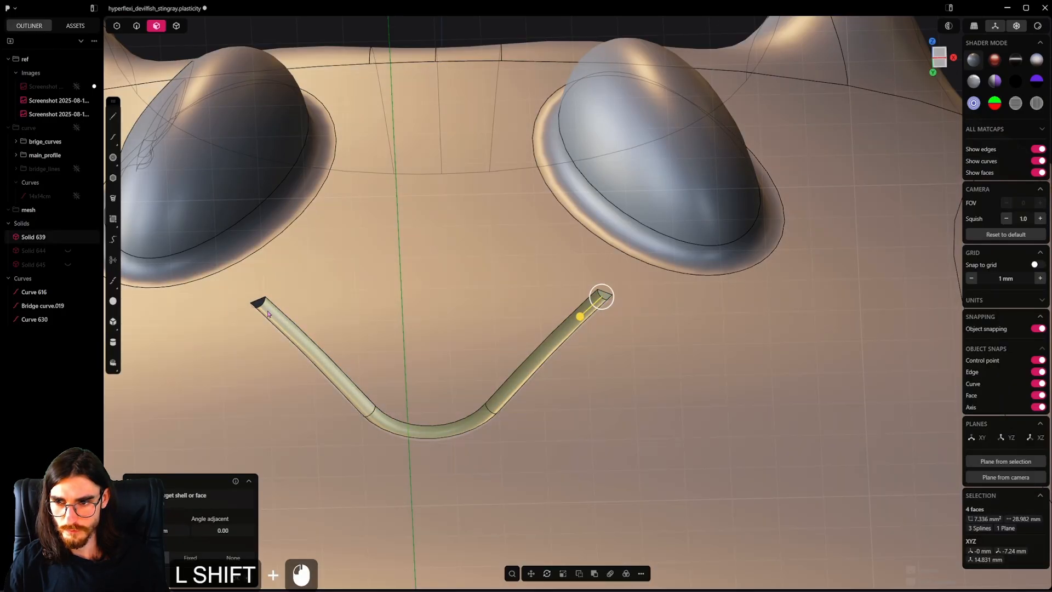
{"action": "key", "text": "x"}
{"action": "scroll", "coordinate": [477, 324], "scroll_direction": "down", "scroll_amount": 5, "text": "shift"}
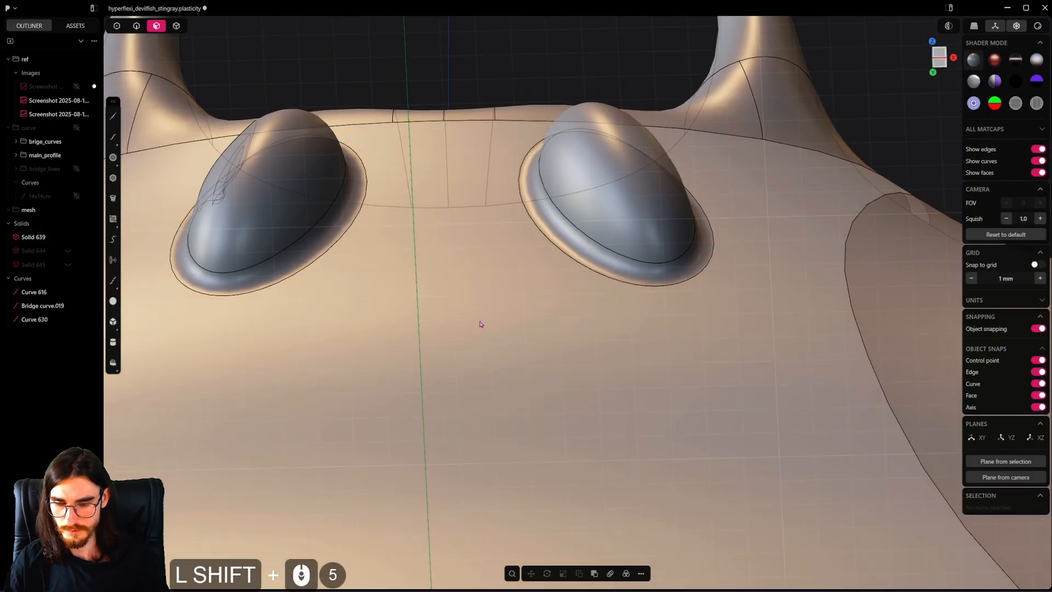
{"action": "key", "text": "shift+alt+h"}
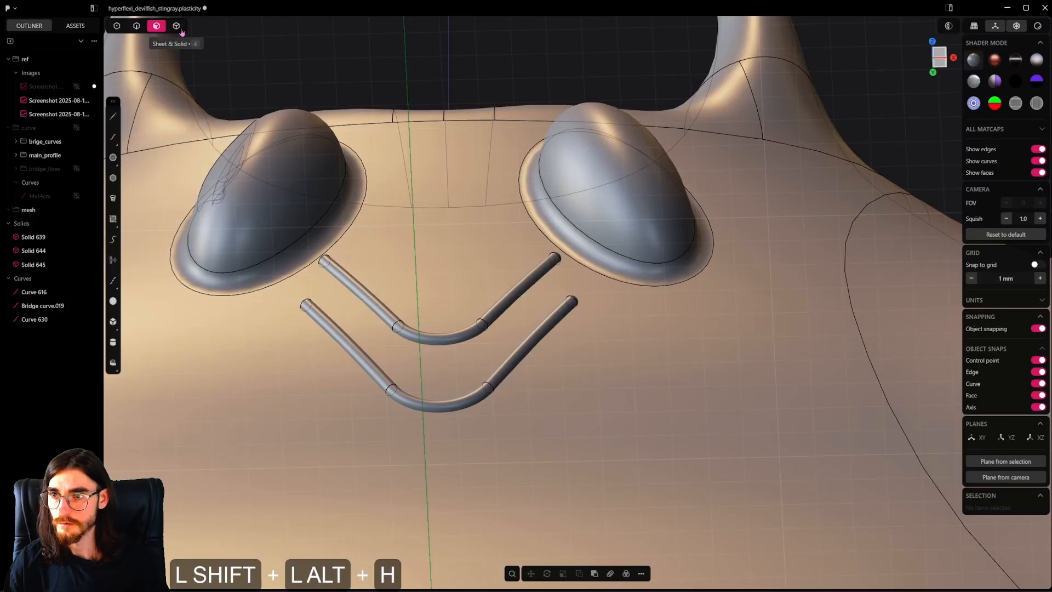
Step: Subtract both V-shaped pipe solids from the body with a Boolean difference
{"action": "key", "text": "4"}
{"action": "left_click", "coordinate": [520, 291], "text": "shift"}
{"action": "left_click", "coordinate": [535, 337], "text": "shift"}
{"action": "middle_click_drag", "start_coordinate": [553, 362], "coordinate": [650, 407], "text": "alt"}
{"action": "scroll", "coordinate": [651, 405], "scroll_direction": "down", "scroll_amount": 5}
{"action": "left_click", "coordinate": [661, 401], "text": "shift"}
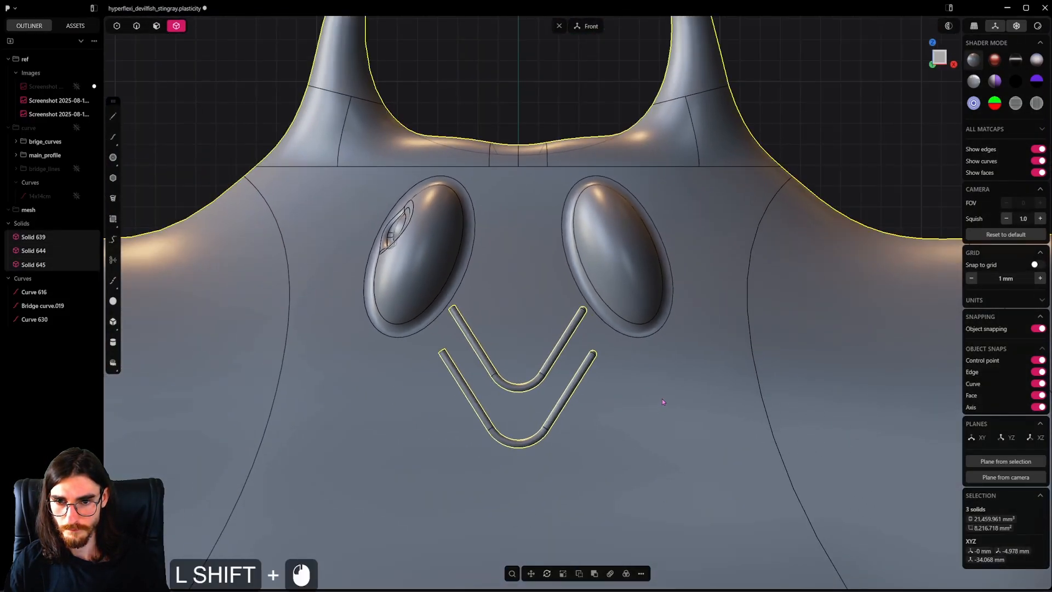
{"action": "left_click", "coordinate": [573, 334], "text": "shift"}
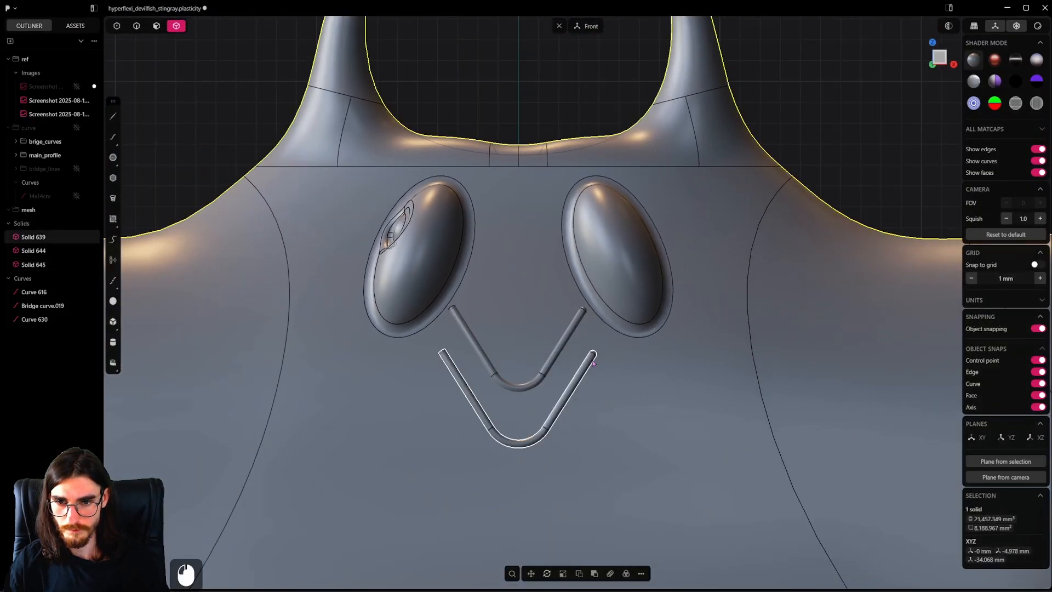
{"action": "left_click", "coordinate": [574, 336], "text": "shift"}
{"action": "key", "text": "q"}
{"action": "left_click", "coordinate": [639, 367]}
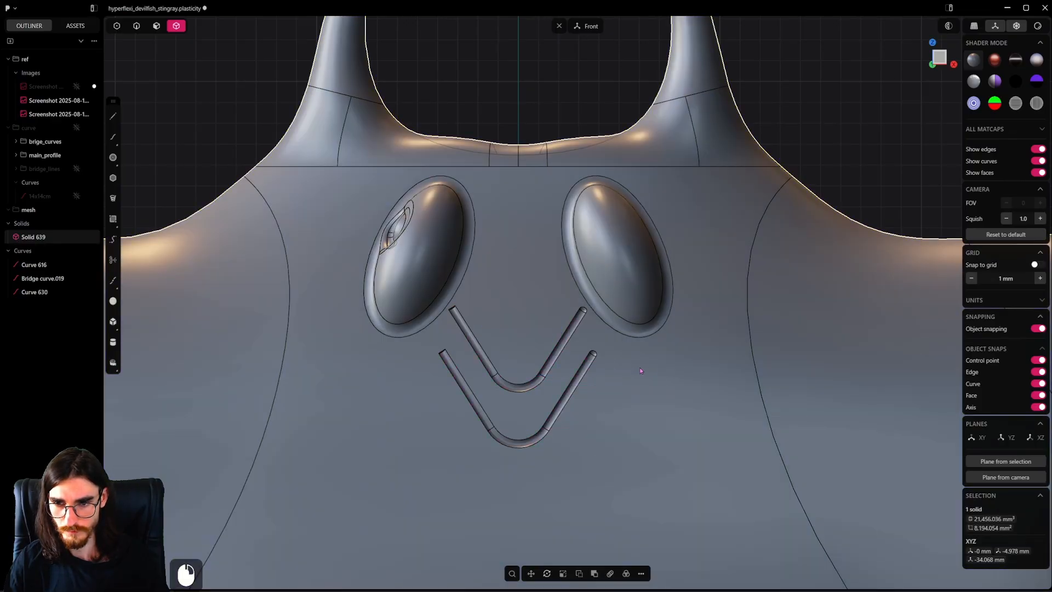
{"action": "scroll", "coordinate": [622, 373], "scroll_direction": "down", "scroll_amount": 10}
{"action": "scroll", "coordinate": [619, 387], "scroll_direction": "down", "scroll_amount": 13}
{"action": "key", "text": "alt+x"}
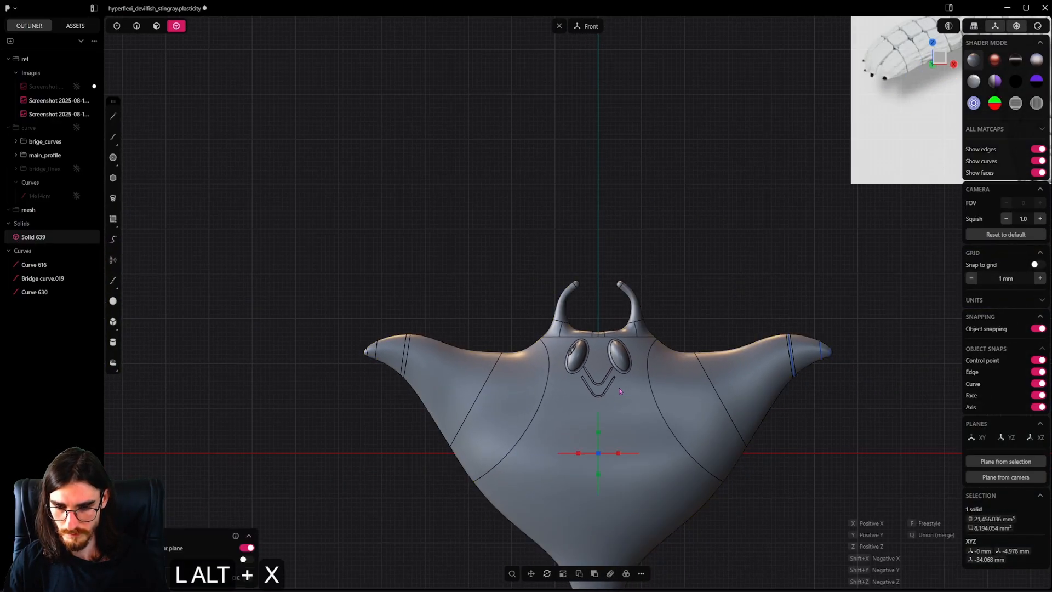
{"action": "middle_click_drag", "start_coordinate": [619, 388], "coordinate": [603, 352], "text": "shift"}
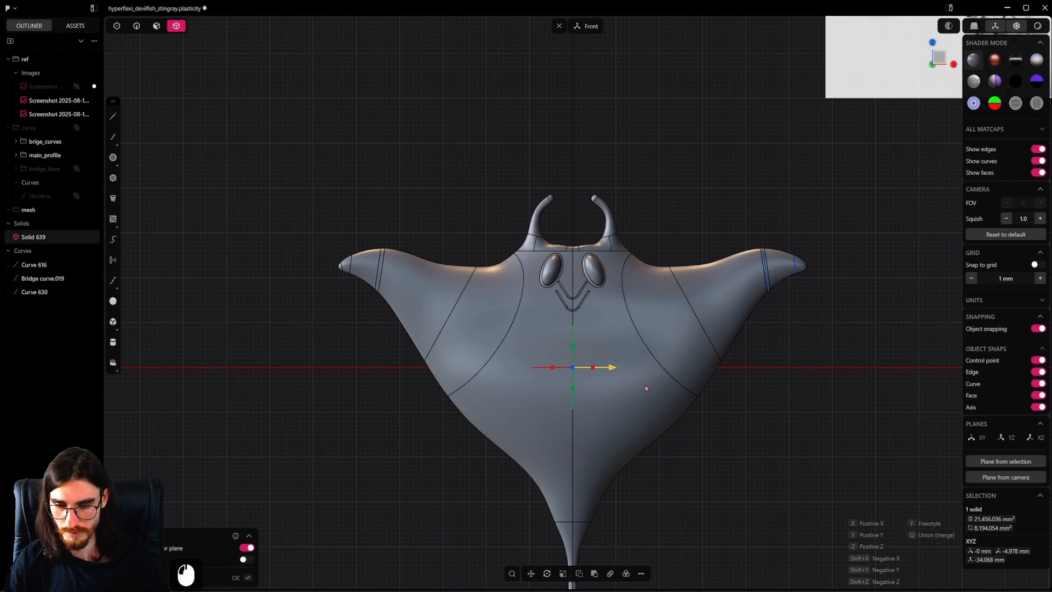
{"action": "key", "text": "Escape"}
Step: Undo the Boolean subtraction of both pipe solids from the body
{"action": "scroll", "coordinate": [572, 307], "scroll_direction": "up", "scroll_amount": 6}
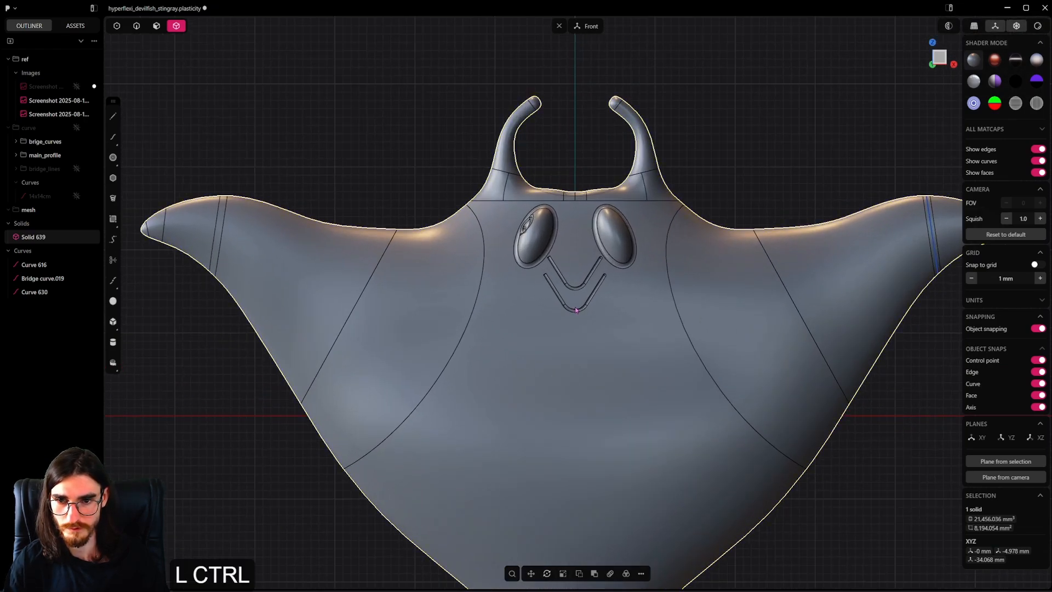
{"action": "key", "text": "ctrl+z"}
{"action": "key", "text": "ctrl+z"}
Step: Mirror both V-shaped pipe solids along X across the body's centre plane so both ends of each V are rounded
{"action": "scroll", "coordinate": [576, 310], "scroll_direction": "up", "scroll_amount": 12}
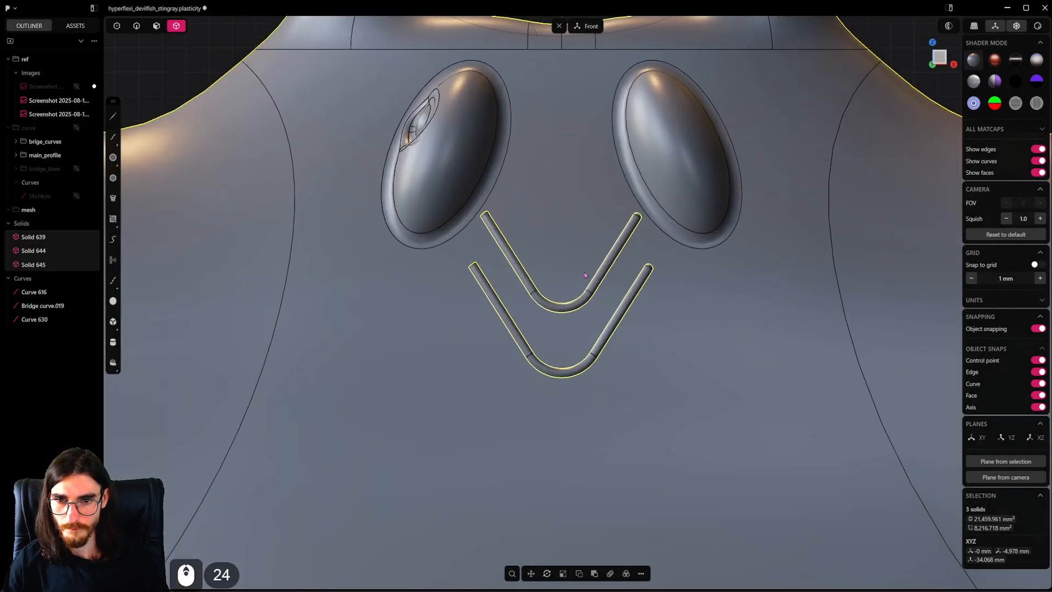
{"action": "left_click", "coordinate": [597, 296]}
{"action": "left_click", "coordinate": [603, 339], "text": "shift"}
{"action": "key", "text": "alt+x"}
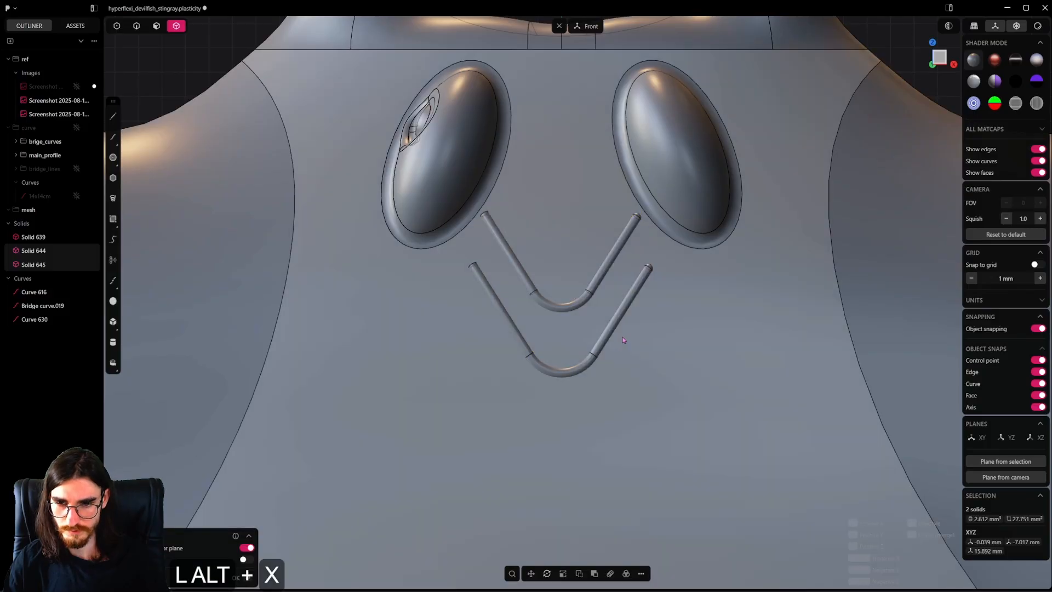
{"action": "scroll", "coordinate": [633, 348], "scroll_direction": "down", "scroll_amount": 20}
{"action": "left_click", "coordinate": [633, 348]}
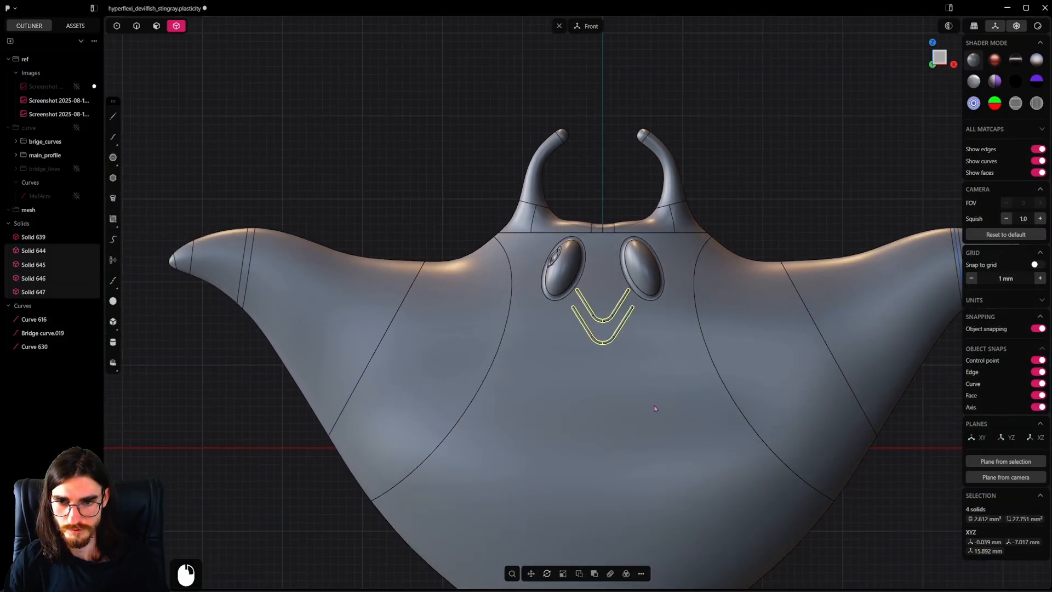
Step: Union the four mirrored pipe halves into two complete V-shaped solids
{"action": "scroll", "coordinate": [613, 335], "scroll_direction": "up", "scroll_amount": 16}
{"action": "key", "text": "q"}
{"action": "key", "text": "q"}
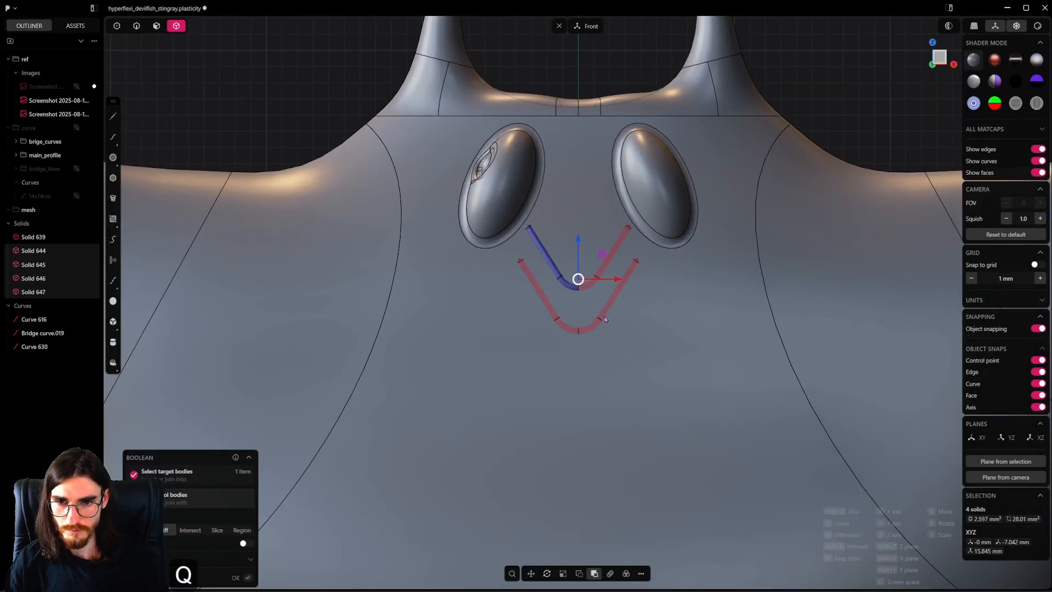
{"action": "right_click", "coordinate": [597, 317]}
Step: Subtract the two merged V-shaped solids from the body with a Boolean difference, without keeping them
{"action": "left_click", "coordinate": [625, 383]}
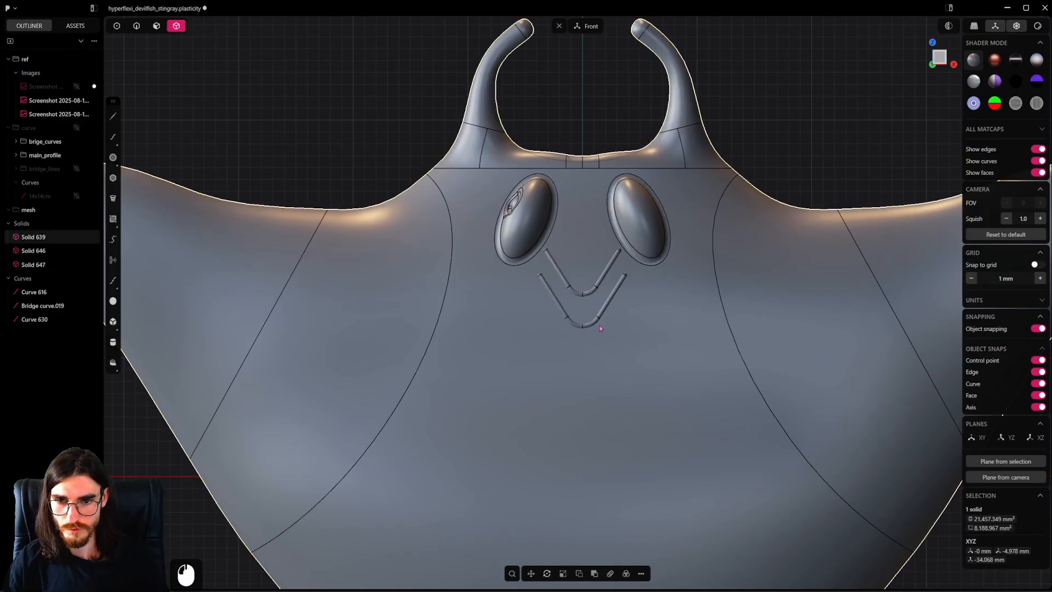
{"action": "left_click", "coordinate": [603, 308], "text": "shift"}
{"action": "left_click", "coordinate": [596, 292], "text": "shift"}
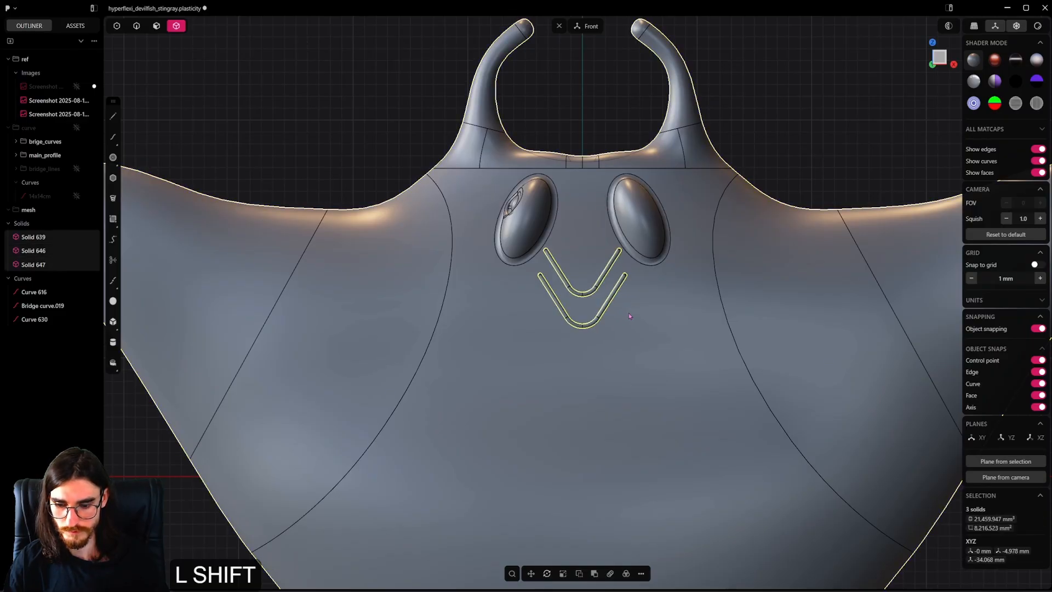
{"action": "key", "text": "shift+q"}
{"action": "left_click", "coordinate": [659, 308], "text": "shift"}
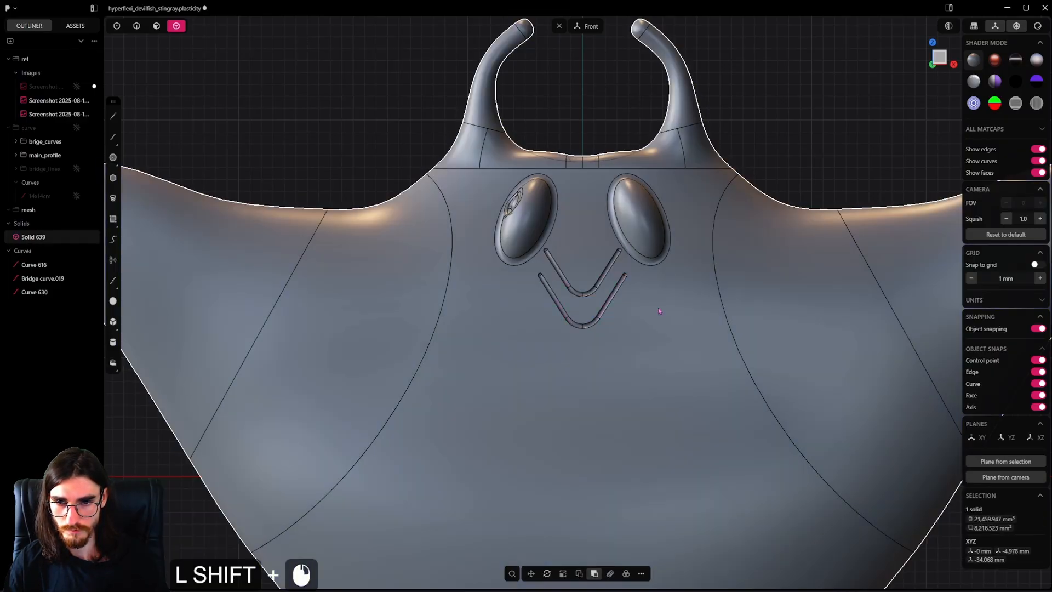
Step: Mirror the body in the negative X direction across its centre plane so the detailed eye replaces the plain one
{"action": "scroll", "coordinate": [524, 229], "scroll_direction": "down", "scroll_amount": 8, "text": "shift"}
{"action": "key", "text": "shift+alt+x"}
{"action": "scroll", "coordinate": [546, 408], "scroll_direction": "up", "scroll_amount": 2, "text": "shift"}
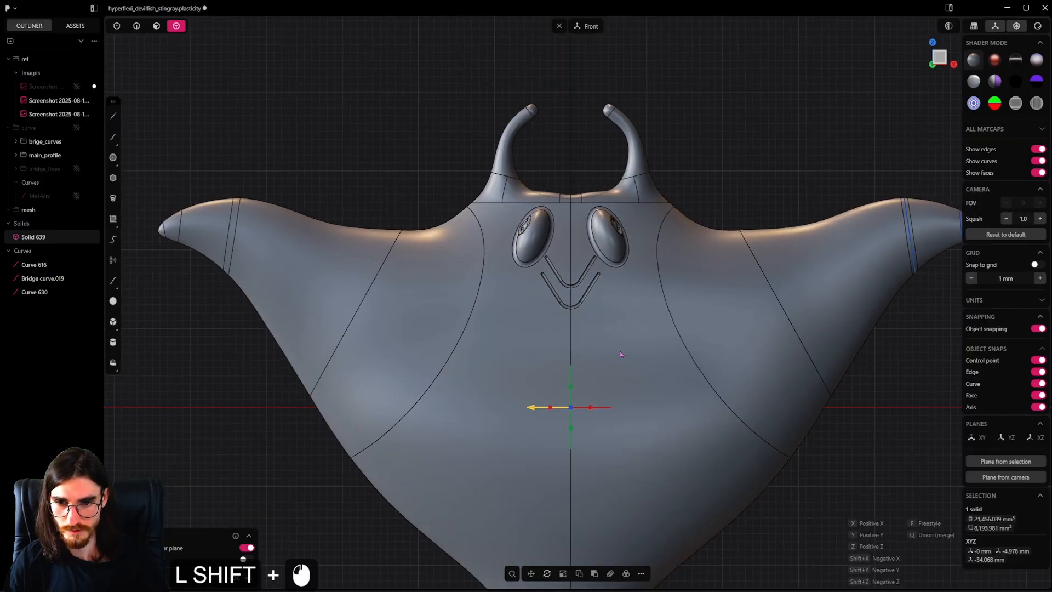
{"action": "left_click", "coordinate": [620, 350], "text": "shift"}
{"action": "mouse_move", "coordinate": [619, 350]}
{"action": "middle_mouse_down"}
{"action": "mouse_move", "coordinate": [571, 330]}
{"action": "mouse_move", "coordinate": [709, 304]}
{"action": "mouse_move", "coordinate": [655, 342]}
{"action": "mouse_move", "coordinate": [809, 340]}
{"action": "mouse_move", "coordinate": [752, 311]}
{"action": "mouse_move", "coordinate": [632, 353]}
{"action": "mouse_move", "coordinate": [516, 346]}
{"action": "mouse_move", "coordinate": [420, 294]}
{"action": "mouse_move", "coordinate": [702, 200]}
{"action": "mouse_move", "coordinate": [624, 340]}
{"action": "mouse_move", "coordinate": [614, 286]}
{"action": "mouse_move", "coordinate": [611, 352]}
{"action": "middle_mouse_up"}
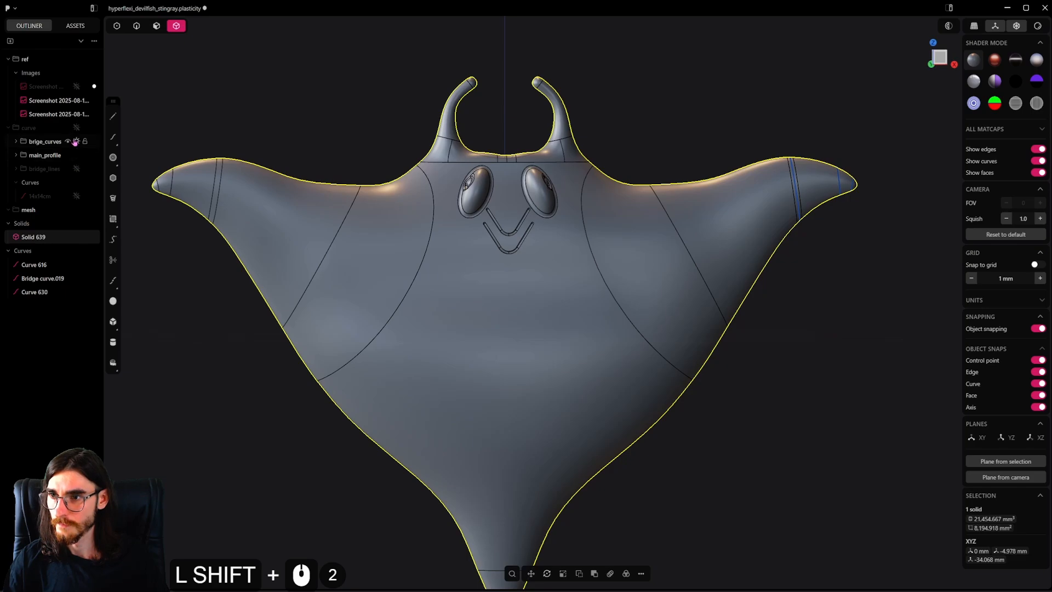
Step: Hide the reference images and delete the three loose curves, Curve 616, Bridge curve.019 and Curve 630
{"action": "scroll", "coordinate": [447, 224], "scroll_direction": "up", "scroll_amount": 5}
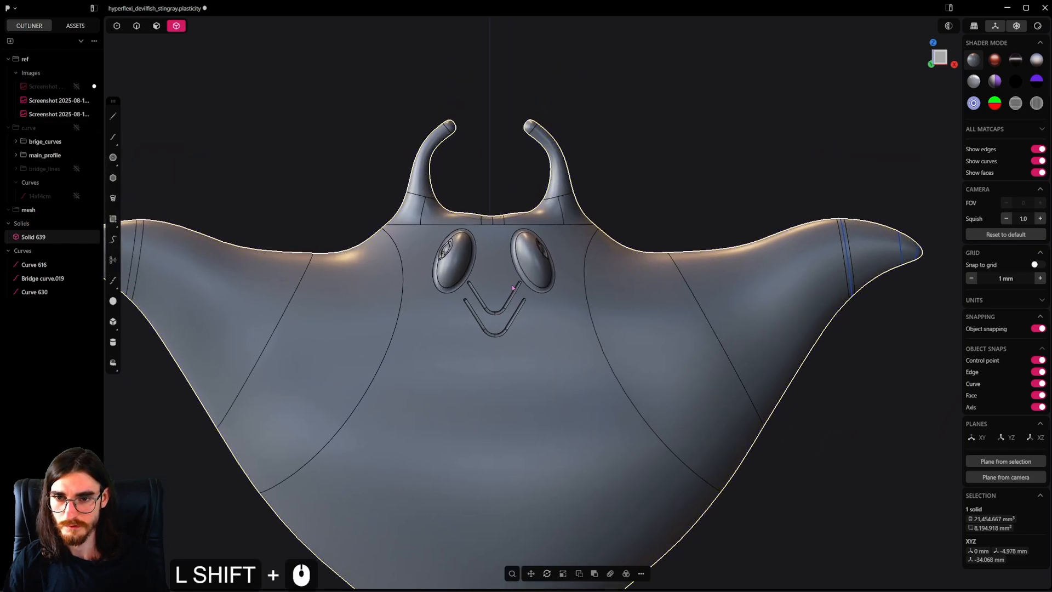
{"action": "middle_click_drag", "start_coordinate": [446, 224], "coordinate": [606, 312]}
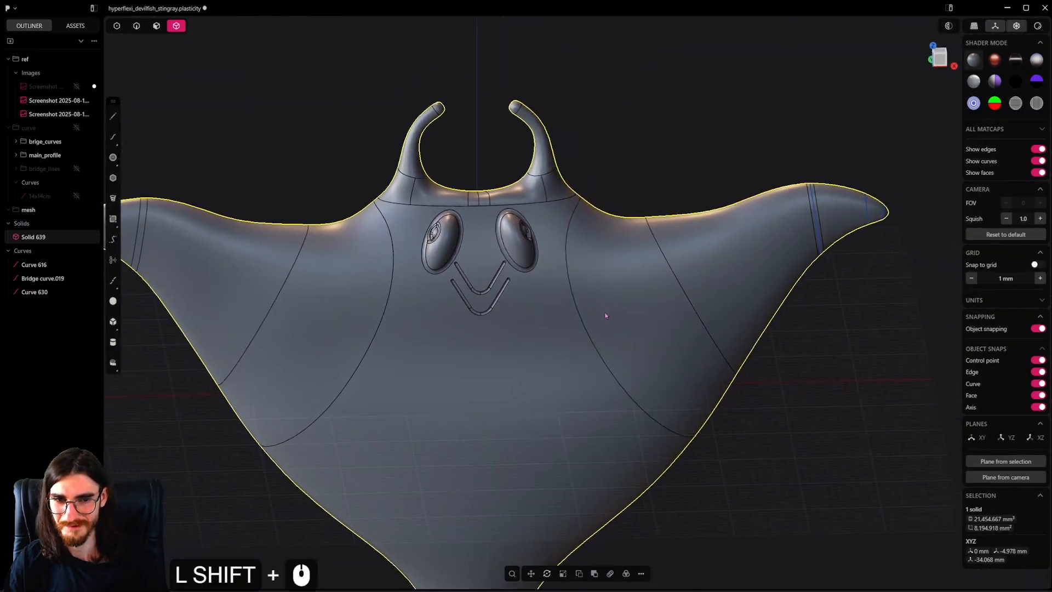
{"action": "scroll", "coordinate": [156, 130], "scroll_direction": "down", "scroll_amount": 4}
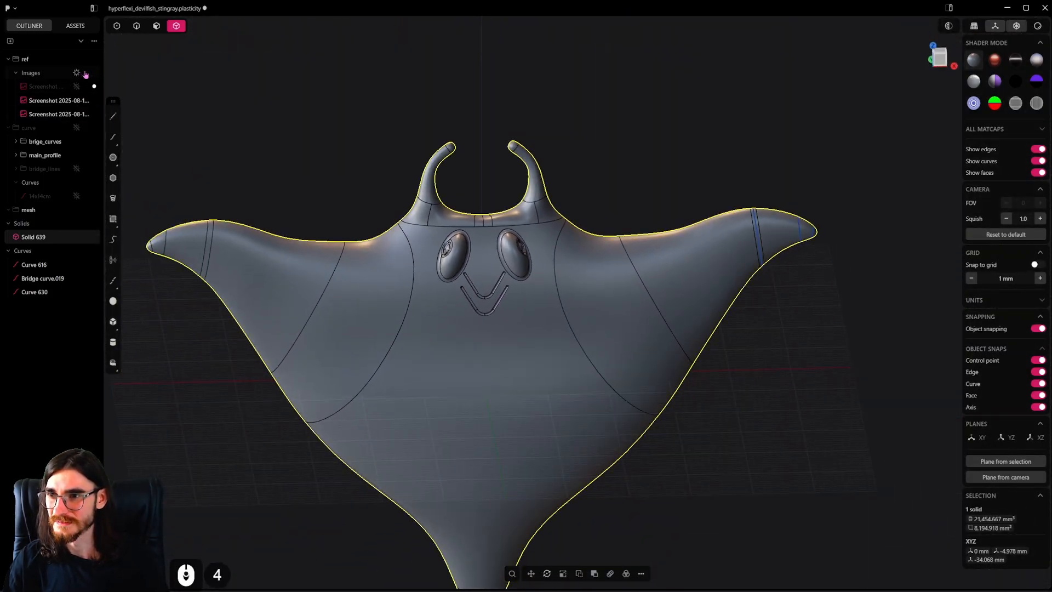
{"action": "left_click", "coordinate": [77, 73]}
{"action": "scroll", "coordinate": [493, 329], "scroll_direction": "down", "scroll_amount": 3}
{"action": "middle_click_drag", "start_coordinate": [548, 307], "coordinate": [583, 289], "text": "alt"}
{"action": "left_click", "coordinate": [52, 265]}
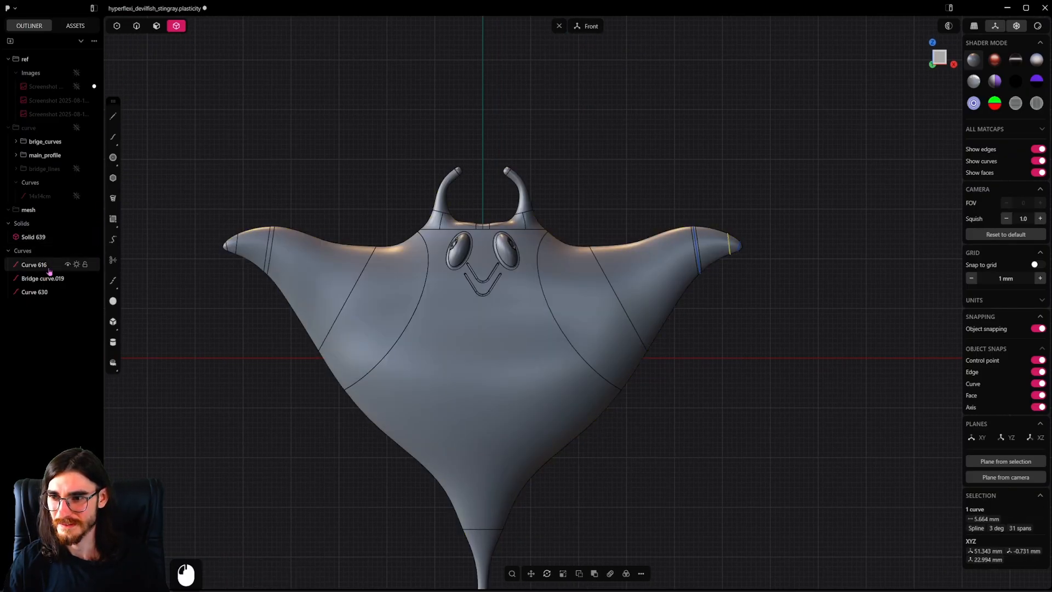
{"action": "left_click", "coordinate": [40, 291], "text": "shift"}
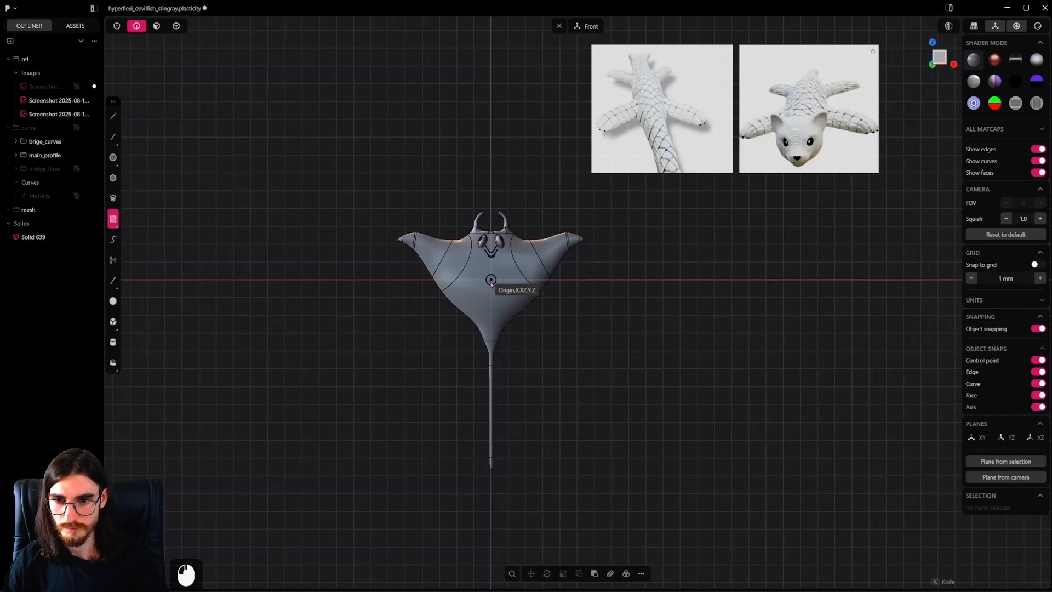
Step: Sketch a square about 230 mm wide centred on the origin in the front view, enclosing the whole devilfish
{"action": "left_click", "coordinate": [490, 280]}
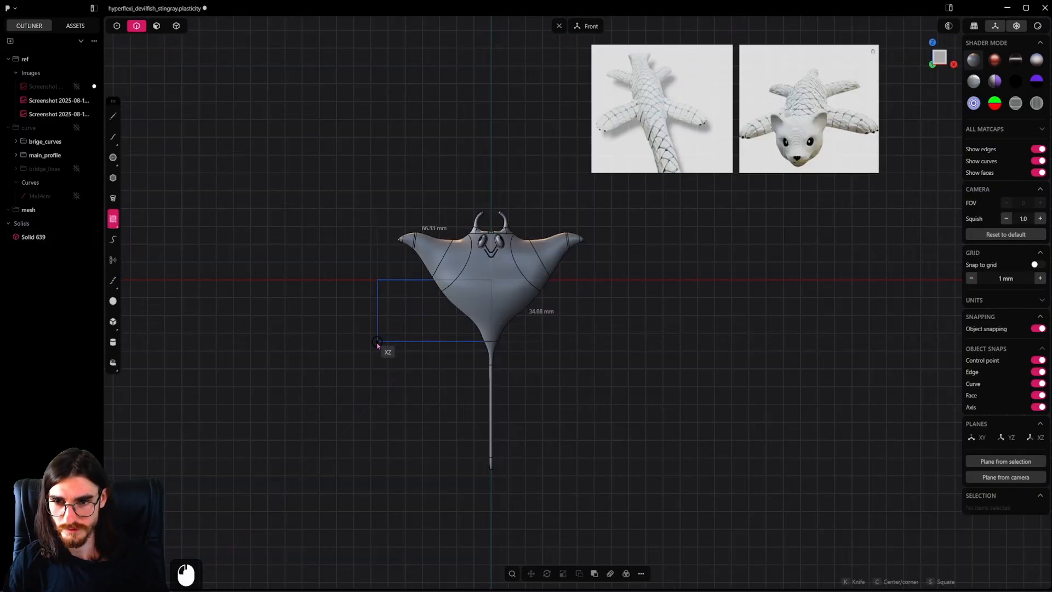
{"action": "key", "text": "c"}
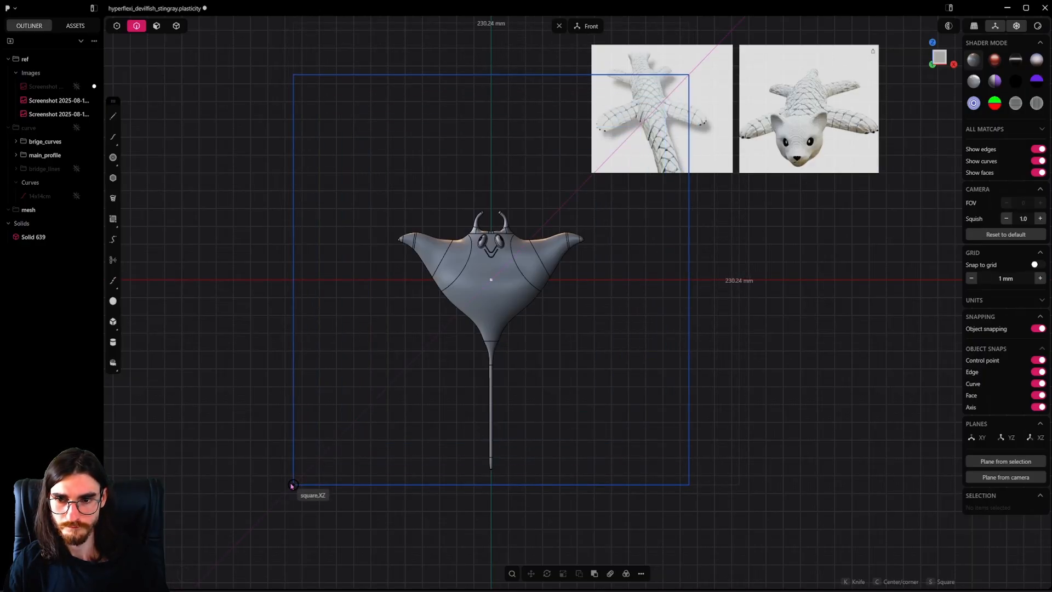
{"action": "left_click", "coordinate": [292, 485]}
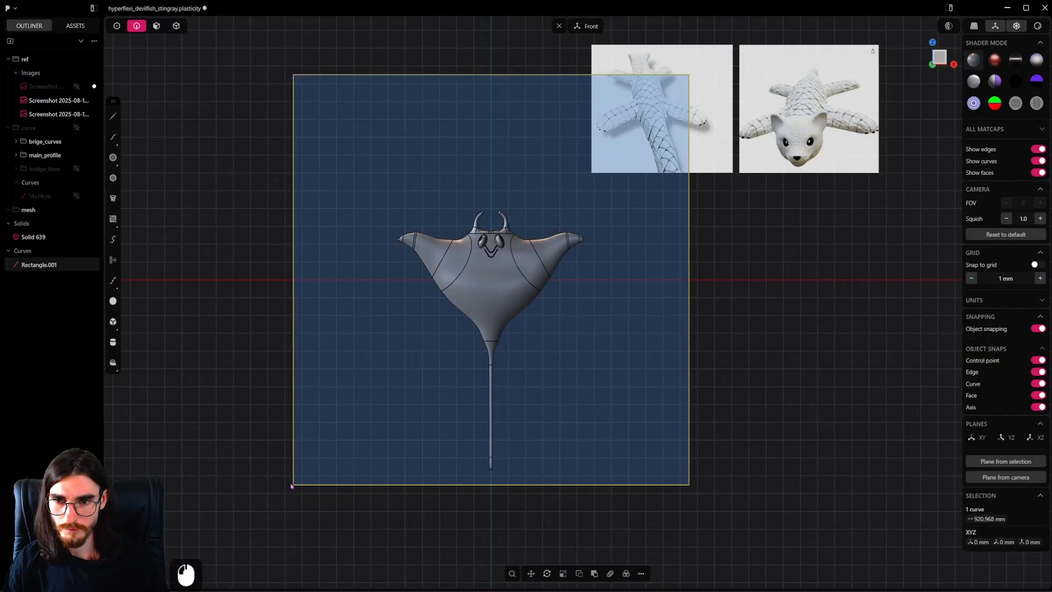
Step: Draw both diagonals of the square as lines between its opposite corners
{"action": "scroll", "coordinate": [471, 372], "scroll_direction": "up", "scroll_amount": 1}
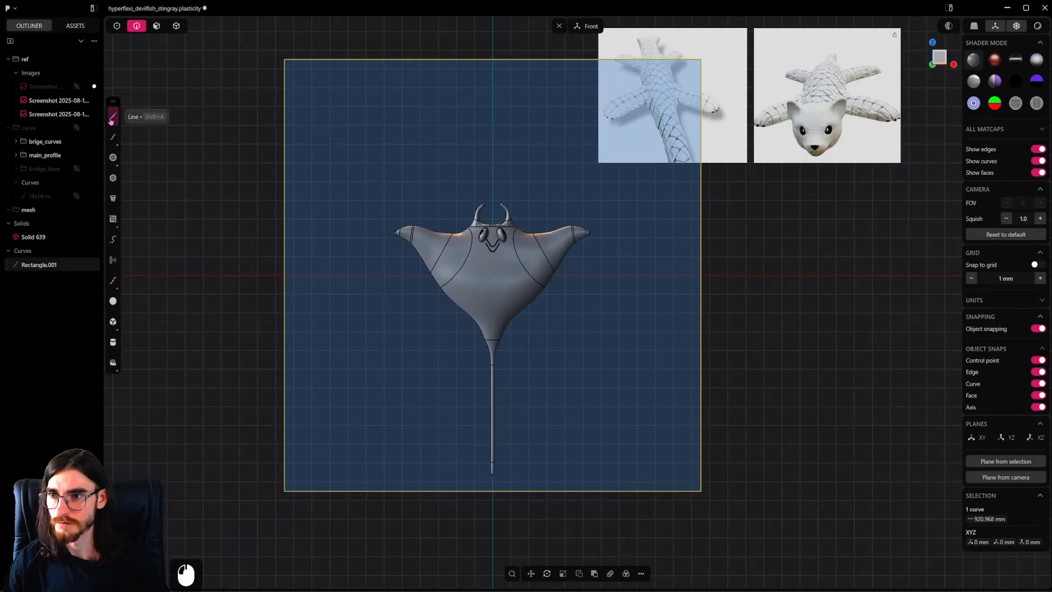
{"action": "left_click", "coordinate": [285, 60]}
{"action": "left_click", "coordinate": [700, 491]}
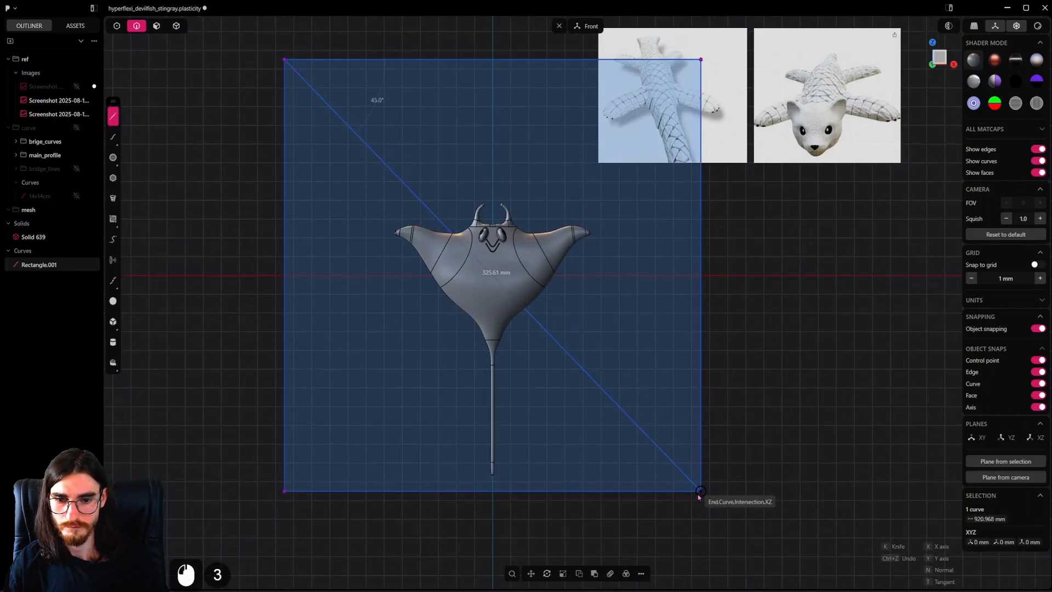
{"action": "left_click", "coordinate": [115, 116]}
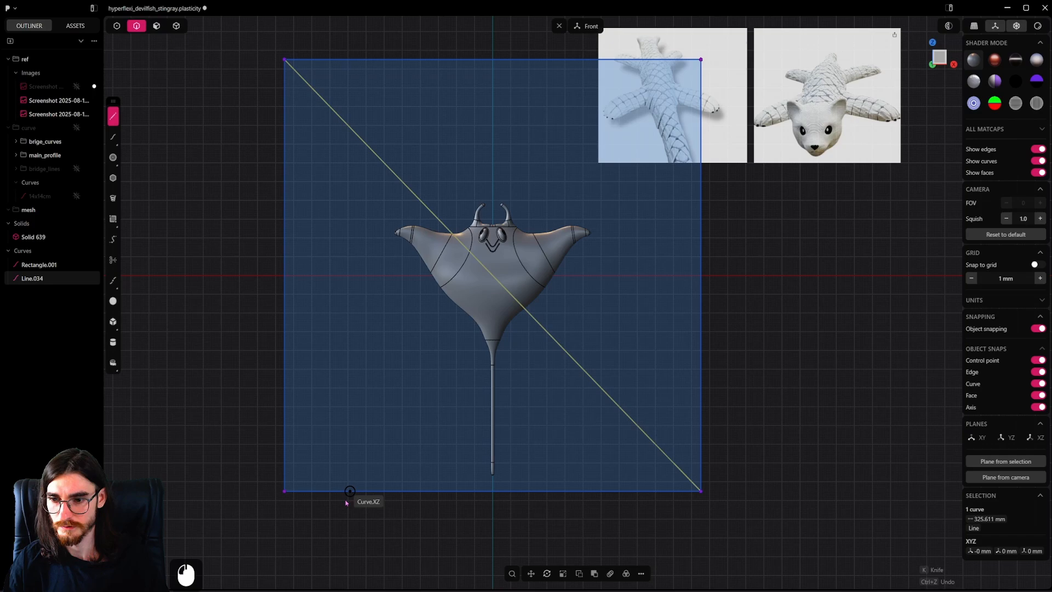
{"action": "left_click", "coordinate": [284, 491]}
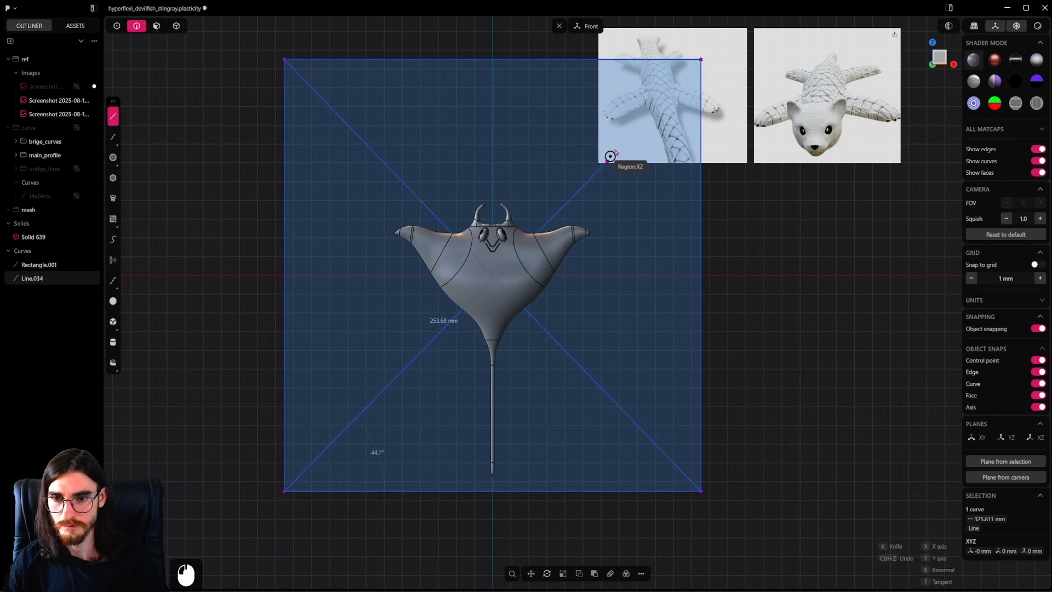
{"action": "left_click", "coordinate": [700, 59]}
Step: Move both diagonal lines down along Z by about 152 mm so their crossing lies below the tail
{"action": "left_click", "coordinate": [509, 292], "text": "shift"}
{"action": "key", "text": "g"}
{"action": "key", "text": "z"}
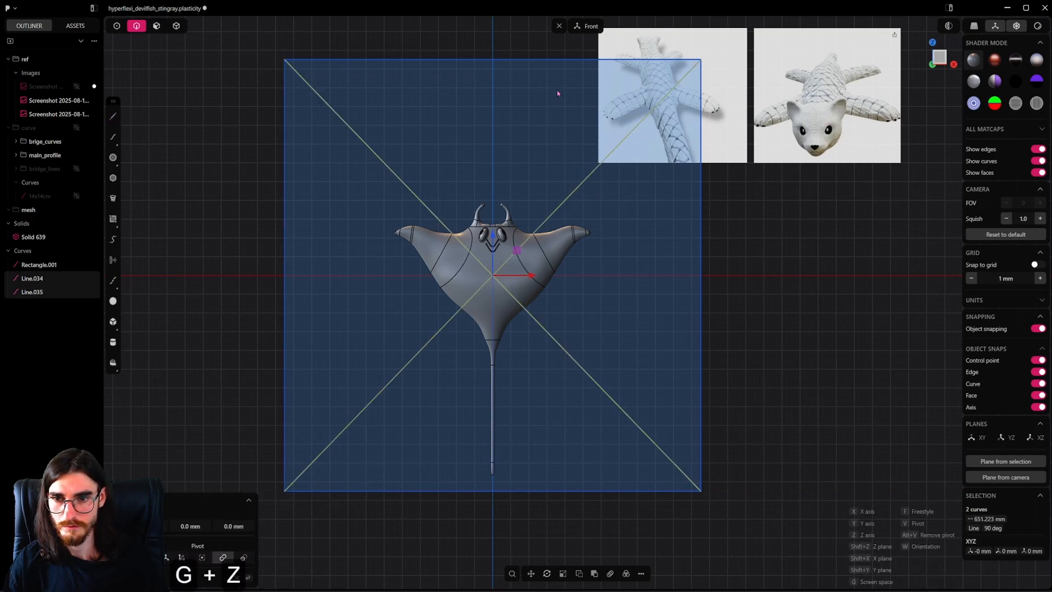
{"action": "left_click", "coordinate": [558, 378]}
Step: Delete the construction square and the diagonal that descends to the right, keeping only the one that rises to the right
{"action": "scroll", "coordinate": [558, 378], "scroll_direction": "down", "scroll_amount": 5}
{"action": "left_click", "coordinate": [668, 430]}
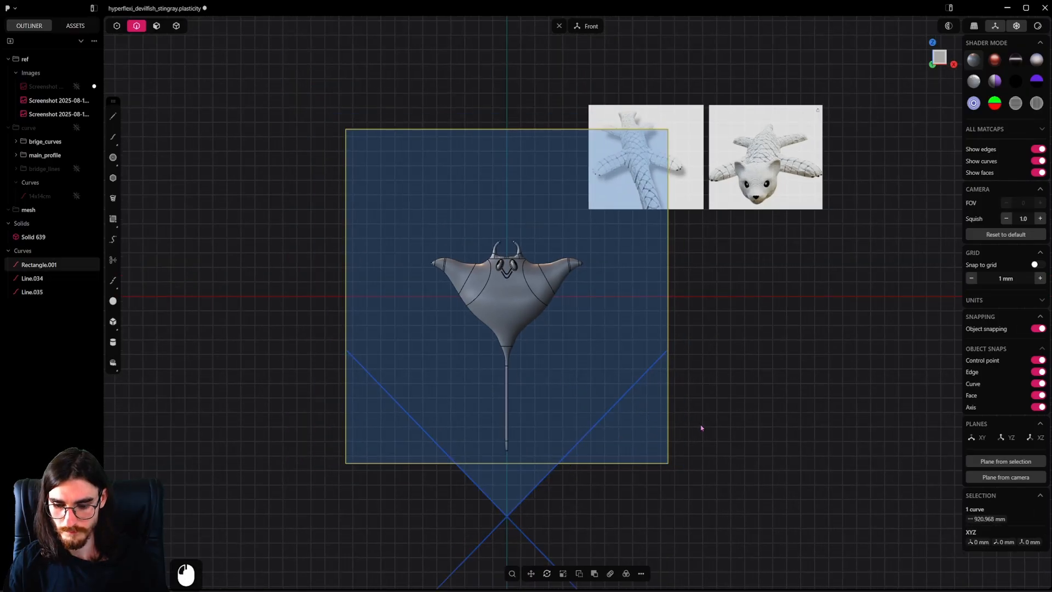
{"action": "key", "text": "Delete"}
{"action": "scroll", "coordinate": [652, 412], "scroll_direction": "down", "scroll_amount": 2}
{"action": "middle_click_drag", "start_coordinate": [648, 413], "coordinate": [601, 347], "text": "shift"}
{"action": "left_click", "coordinate": [601, 334]}
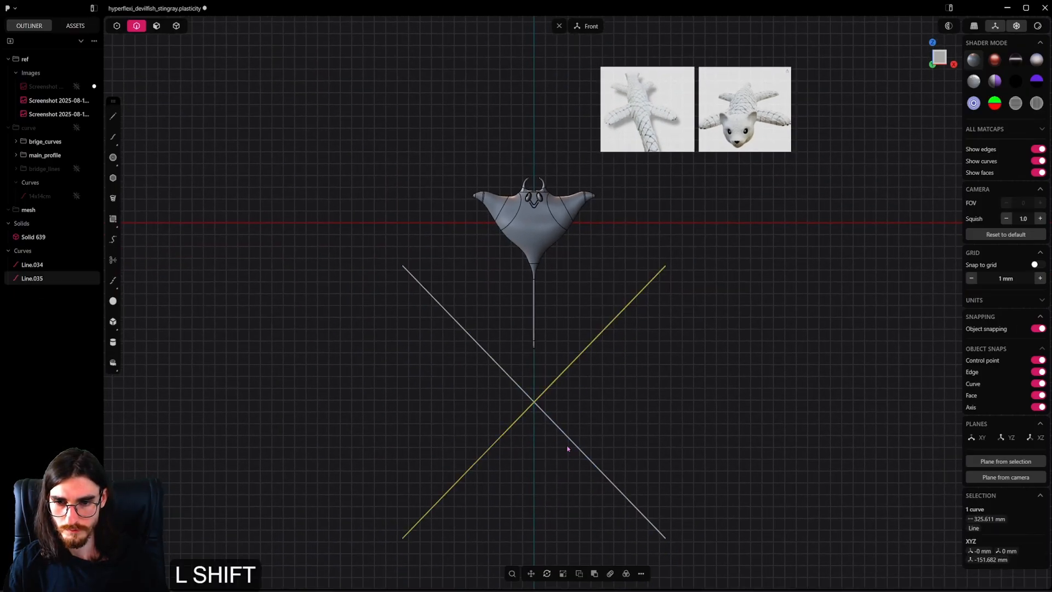
{"action": "left_click", "coordinate": [572, 443], "text": "shift"}
{"action": "middle_click_drag", "start_coordinate": [466, 452], "coordinate": [601, 453], "text": "shift"}
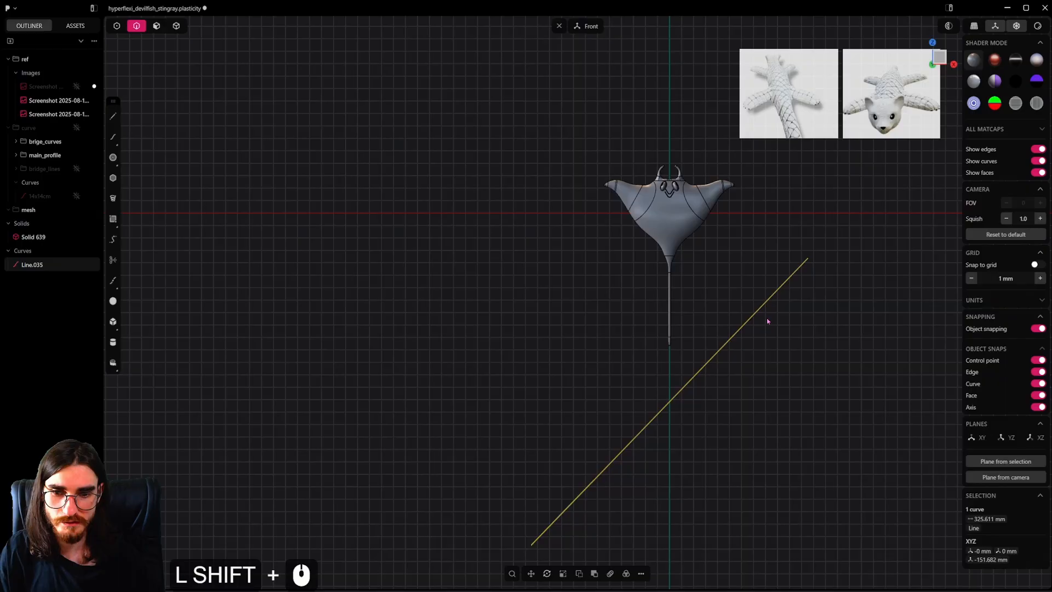
Step: Draw a short line about 3.6 mm long, perpendicular to the diagonal, from its lower end toward the upper left
{"action": "middle_click_drag", "start_coordinate": [669, 442], "coordinate": [645, 296], "text": "shift"}
{"action": "scroll", "coordinate": [493, 406], "scroll_direction": "up", "scroll_amount": 20}
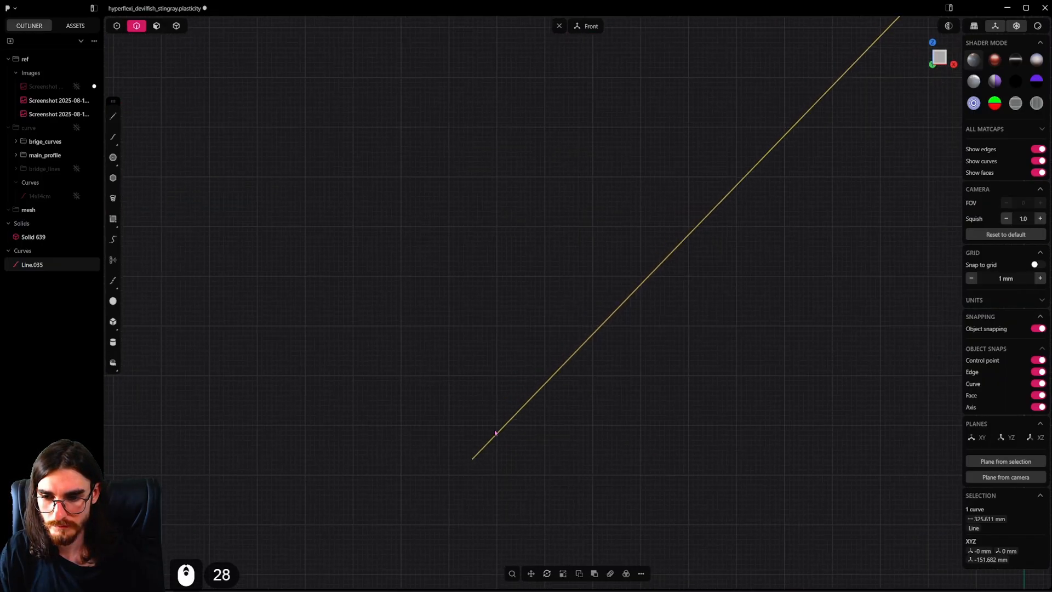
{"action": "scroll", "coordinate": [132, 239], "scroll_direction": "up", "scroll_amount": 7}
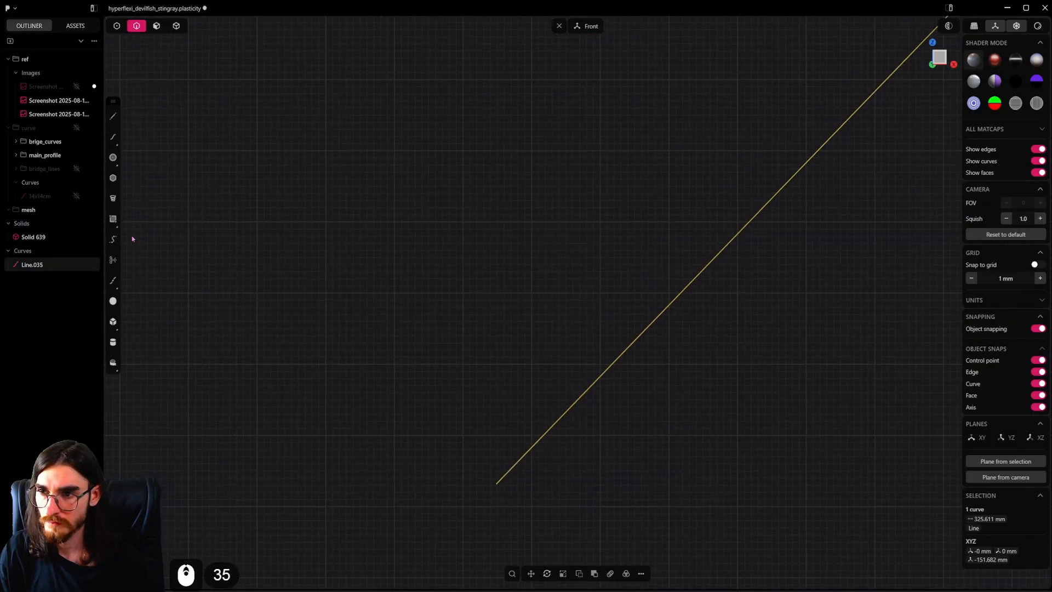
{"action": "left_click", "coordinate": [496, 485]}
{"action": "left_click", "coordinate": [478, 467]}
Step: Shorten the small perpendicular line by moving its free end 2.14 mm along its own direction toward the diagonal
{"action": "scroll", "coordinate": [495, 426], "scroll_direction": "down", "scroll_amount": 12}
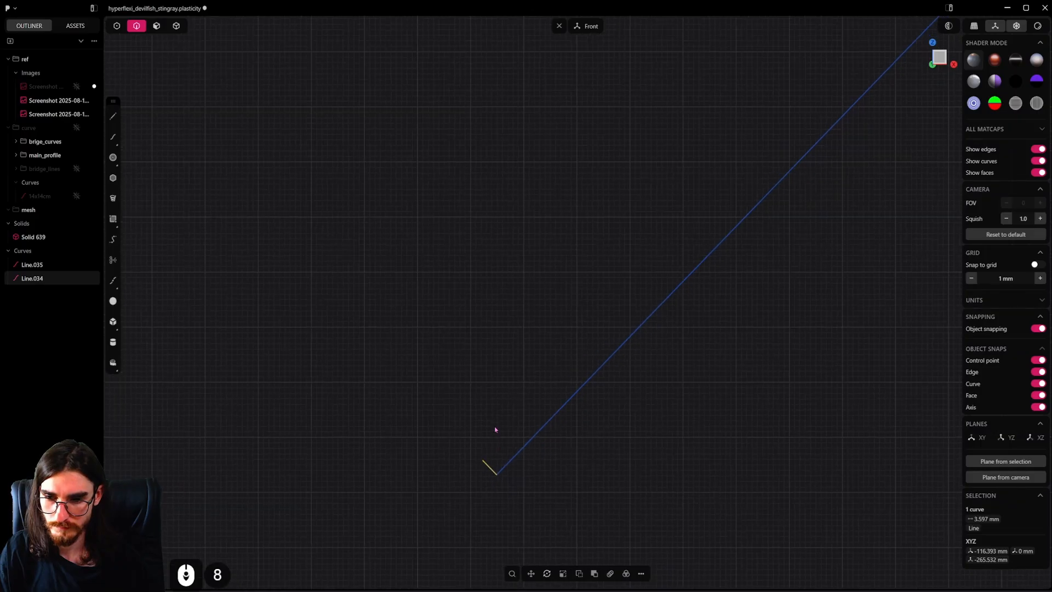
{"action": "middle_click_drag", "start_coordinate": [820, 223], "coordinate": [655, 354], "text": "shift"}
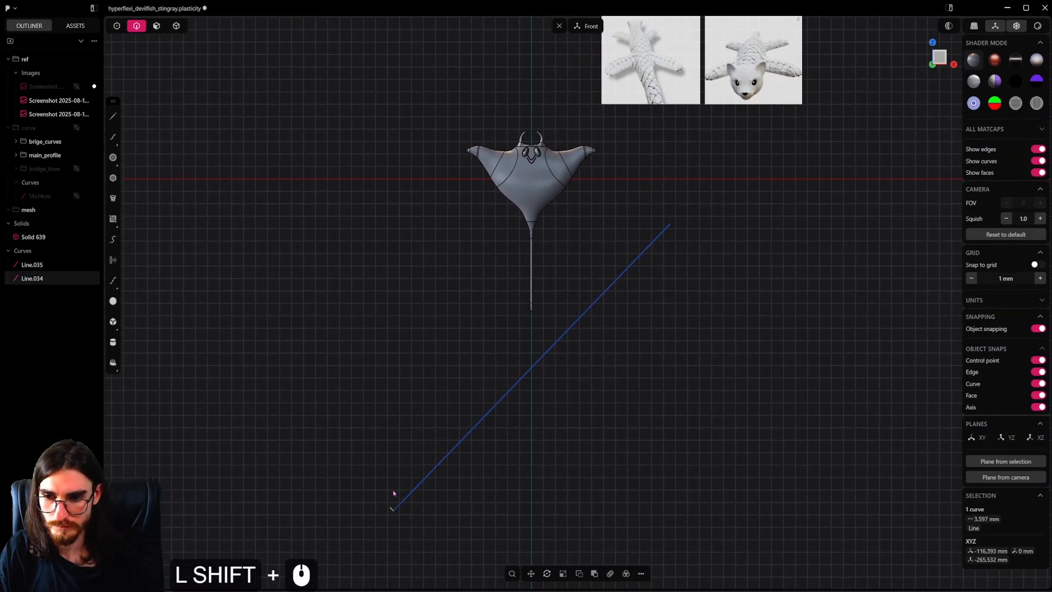
{"action": "scroll", "coordinate": [394, 493], "scroll_direction": "up", "scroll_amount": 5}
{"action": "middle_click_drag", "start_coordinate": [390, 514], "coordinate": [474, 331], "text": "shift"}
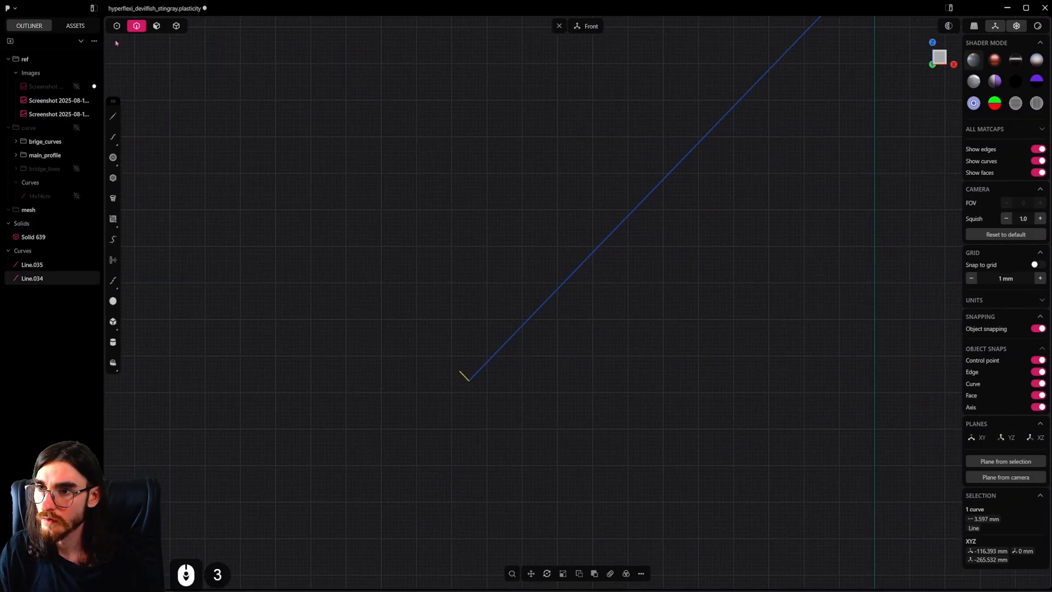
{"action": "left_click", "coordinate": [117, 27]}
{"action": "scroll", "coordinate": [420, 377], "scroll_direction": "up", "scroll_amount": 6}
{"action": "scroll", "coordinate": [420, 371], "scroll_direction": "down", "scroll_amount": 3}
{"action": "left_click", "coordinate": [460, 340]}
{"action": "left_click", "coordinate": [460, 367]}
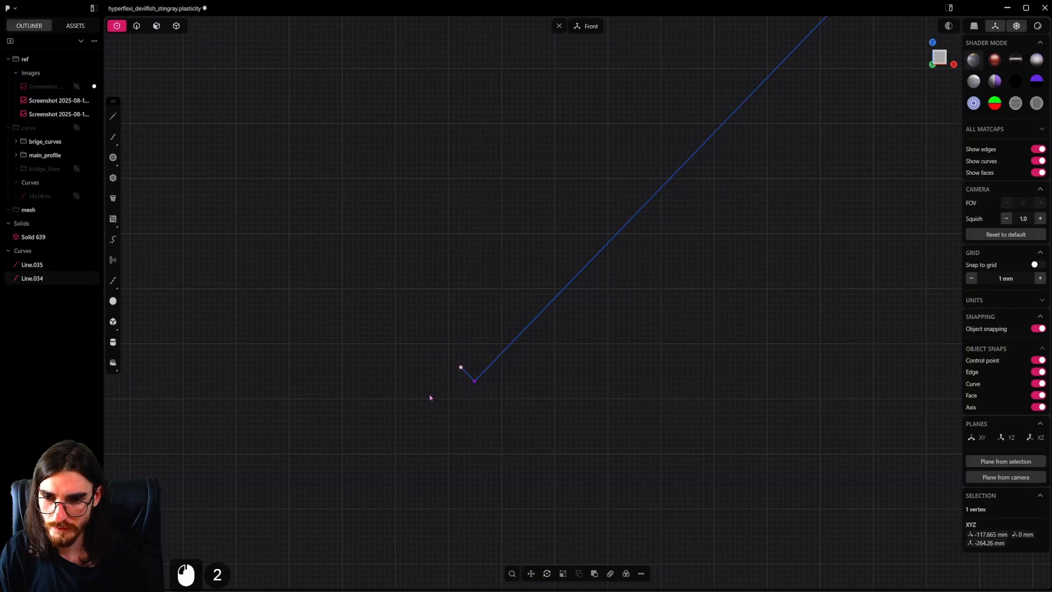
{"action": "scroll", "coordinate": [470, 359], "scroll_direction": "up", "scroll_amount": 3}
{"action": "key", "text": "g"}
{"action": "key", "text": "v"}
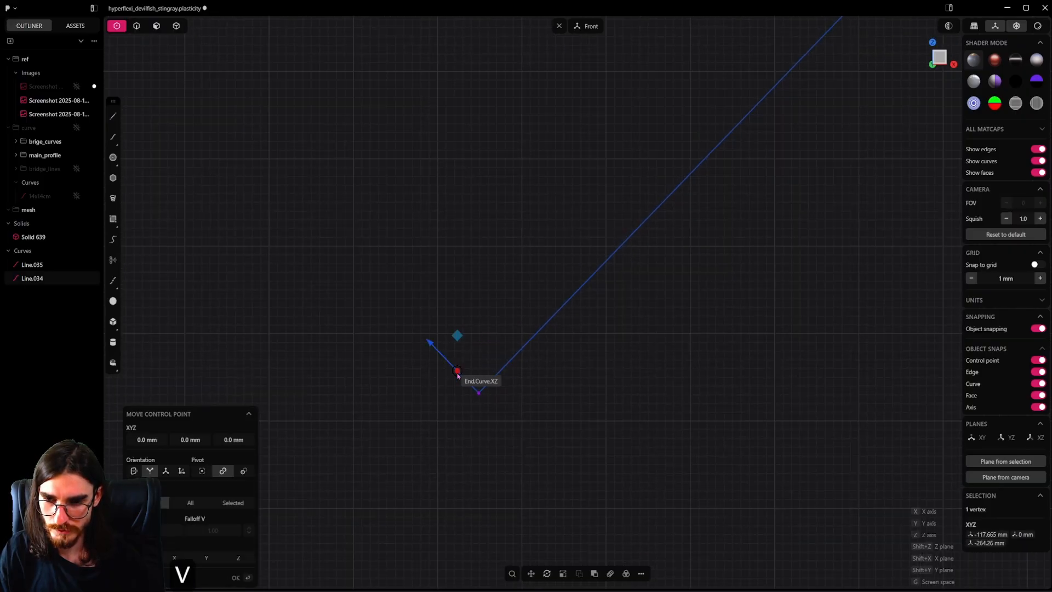
{"action": "left_click", "coordinate": [459, 372]}
{"action": "left_click_drag", "start_coordinate": [435, 353], "coordinate": [447, 370]}
{"action": "right_click", "coordinate": [453, 423]}
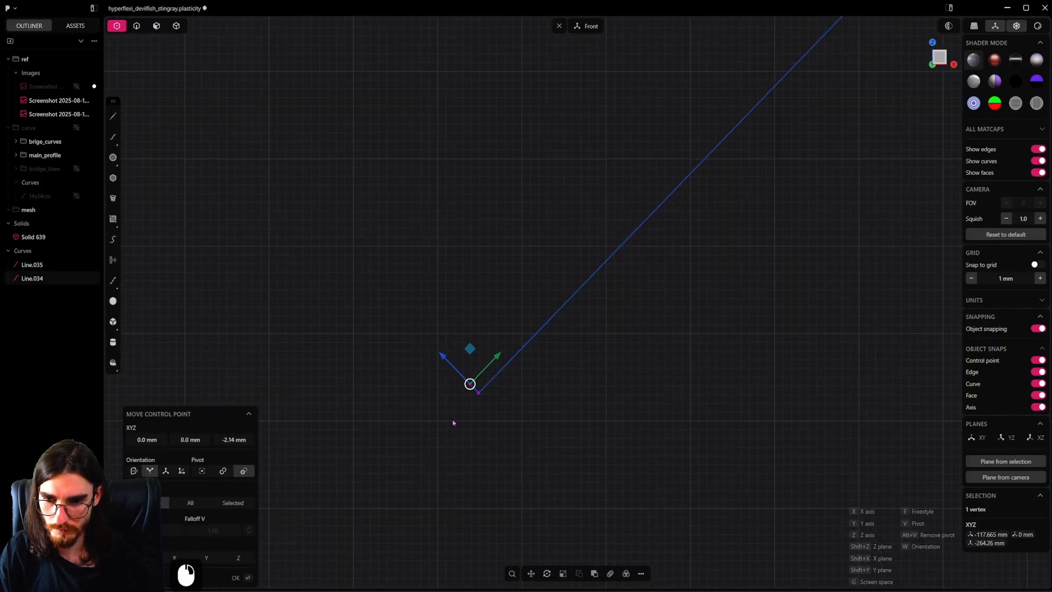
Step: Duplicate the short perpendicular line and set the copy's pivot at the end touching the diagonal
{"action": "scroll", "coordinate": [457, 372], "scroll_direction": "down", "scroll_amount": 15}
{"action": "middle_click_drag", "start_coordinate": [487, 350], "coordinate": [457, 416], "text": "shift"}
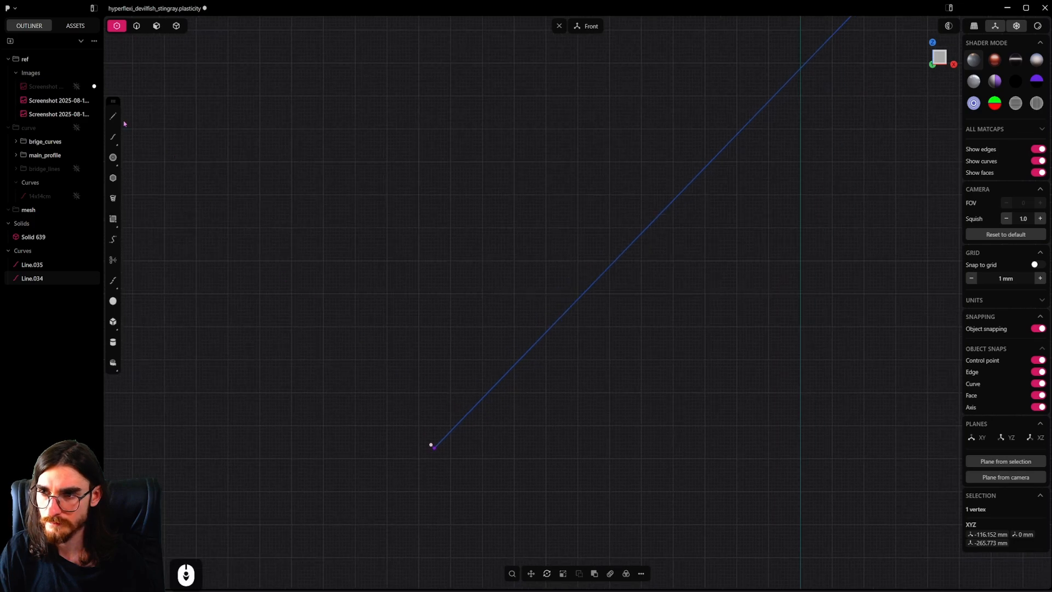
{"action": "scroll", "coordinate": [394, 437], "scroll_direction": "down", "scroll_amount": 5}
{"action": "key", "text": "Escape"}
{"action": "scroll", "coordinate": [378, 460], "scroll_direction": "up", "scroll_amount": 12}
{"action": "middle_click_drag", "start_coordinate": [371, 481], "coordinate": [503, 247], "text": "shift"}
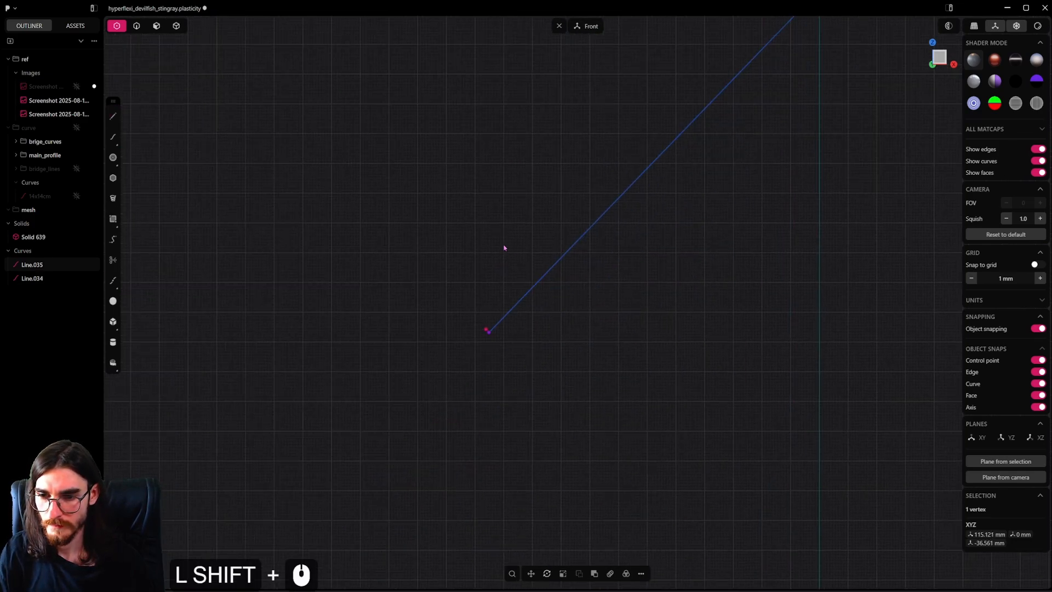
{"action": "key", "text": "2"}
{"action": "scroll", "coordinate": [493, 331], "scroll_direction": "up", "scroll_amount": 17}
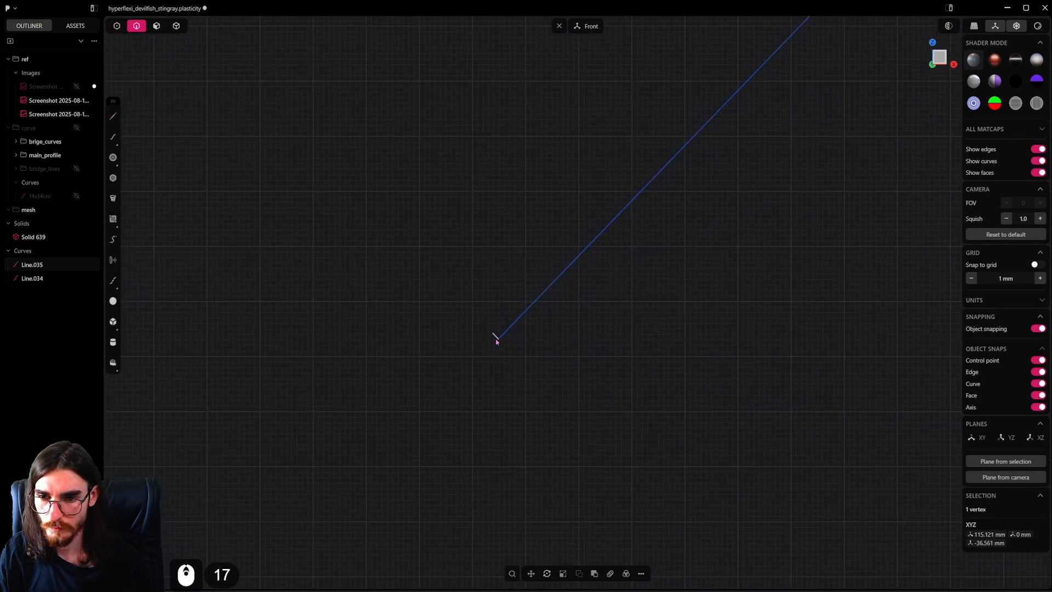
{"action": "left_click", "coordinate": [497, 336]}
{"action": "key", "text": "shift+d"}
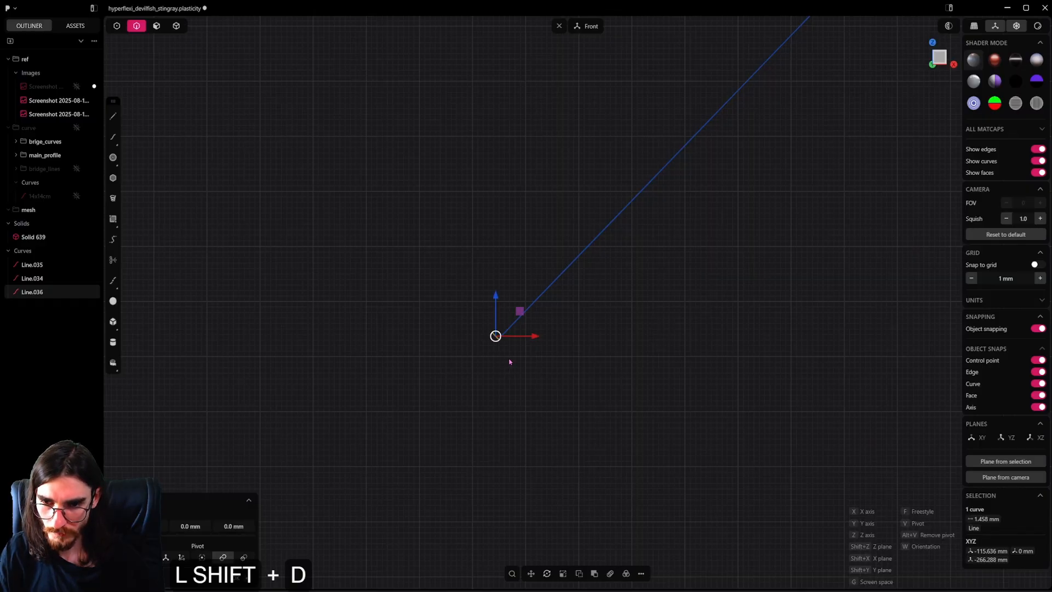
{"action": "key", "text": "v"}
{"action": "left_click", "coordinate": [497, 347]}
Step: Move the duplicated short line along the diagonal and snap its pivot to the diagonal's upper end
{"action": "key", "text": "g"}
{"action": "key", "text": "g"}
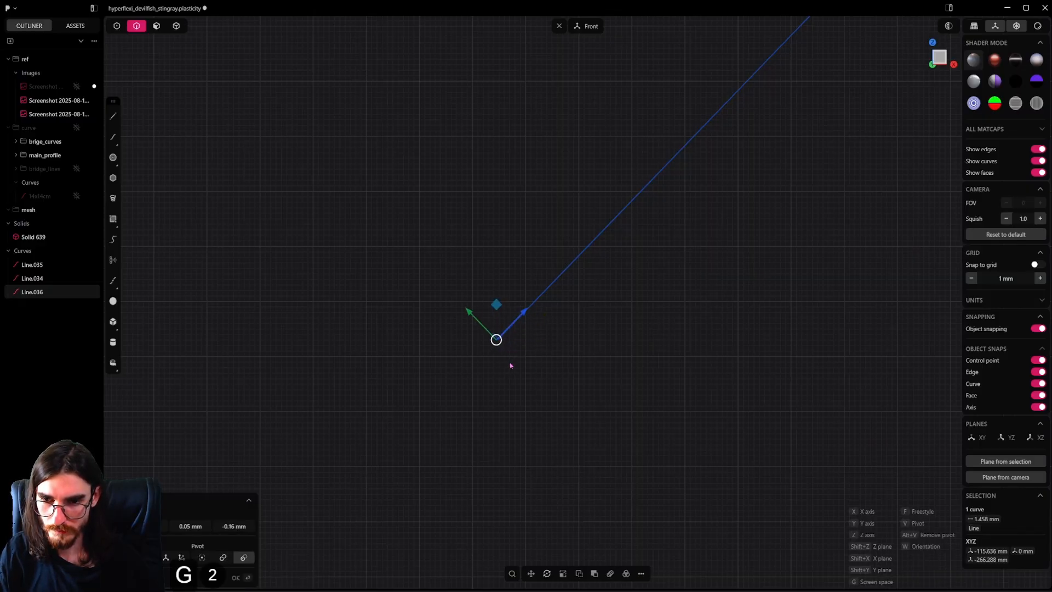
{"action": "middle_click_drag", "start_coordinate": [665, 166], "coordinate": [447, 424], "text": "shift"}
{"action": "scroll", "coordinate": [447, 424], "scroll_direction": "down", "scroll_amount": 8}
{"action": "left_click", "coordinate": [760, 87]}
{"action": "middle_click_drag", "start_coordinate": [760, 88], "coordinate": [451, 356], "text": "shift"}
{"action": "key", "text": "g"}
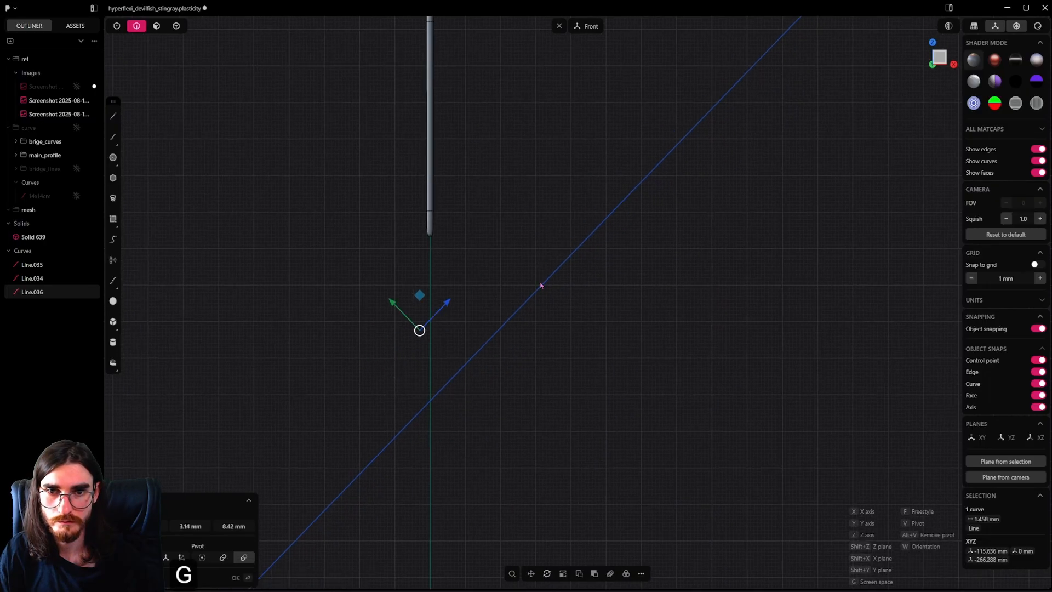
{"action": "left_click", "coordinate": [723, 101]}
{"action": "middle_click_drag", "start_coordinate": [723, 101], "coordinate": [504, 364], "text": "shift"}
{"action": "key", "text": "g"}
{"action": "left_click", "coordinate": [625, 236], "text": "ctrl"}
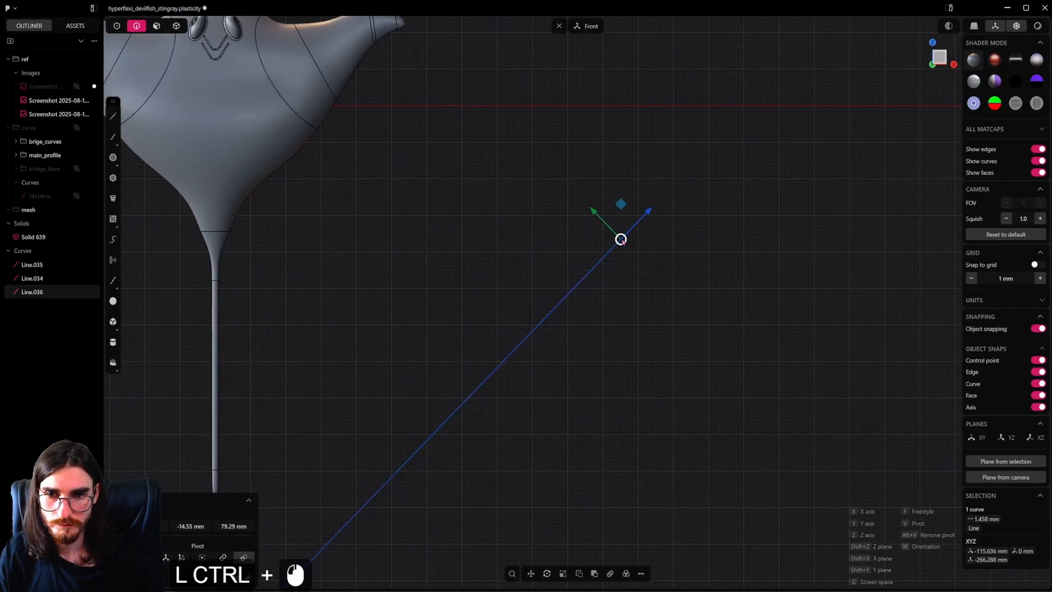
Step: Draw a line parallel to the diagonal between the free ends of the two short lines, closing a narrow strip
{"action": "scroll", "coordinate": [611, 236], "scroll_direction": "up", "scroll_amount": 11}
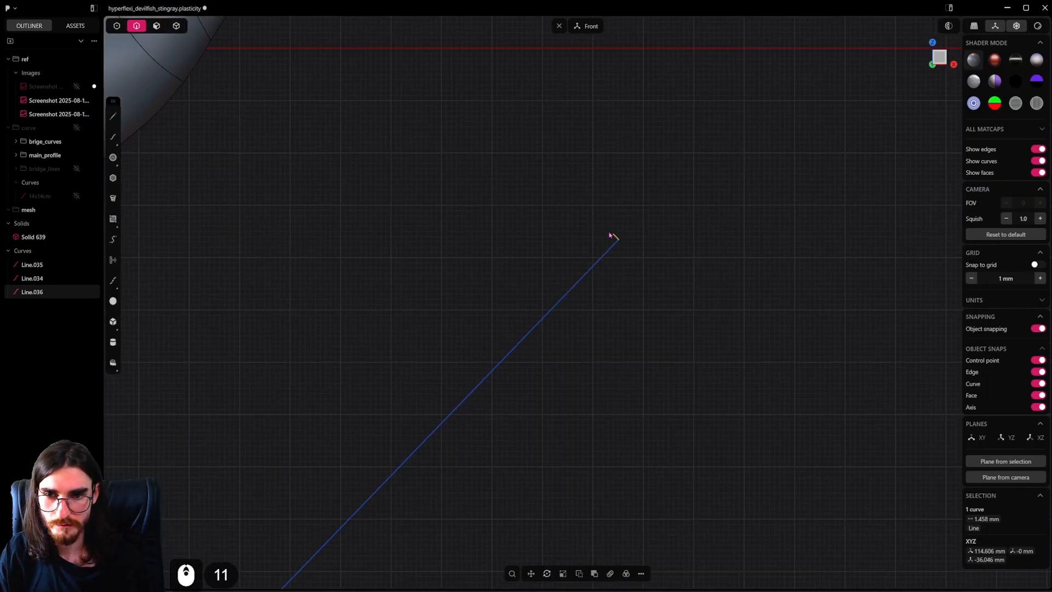
{"action": "left_click", "coordinate": [113, 116]}
{"action": "left_click", "coordinate": [613, 236]}
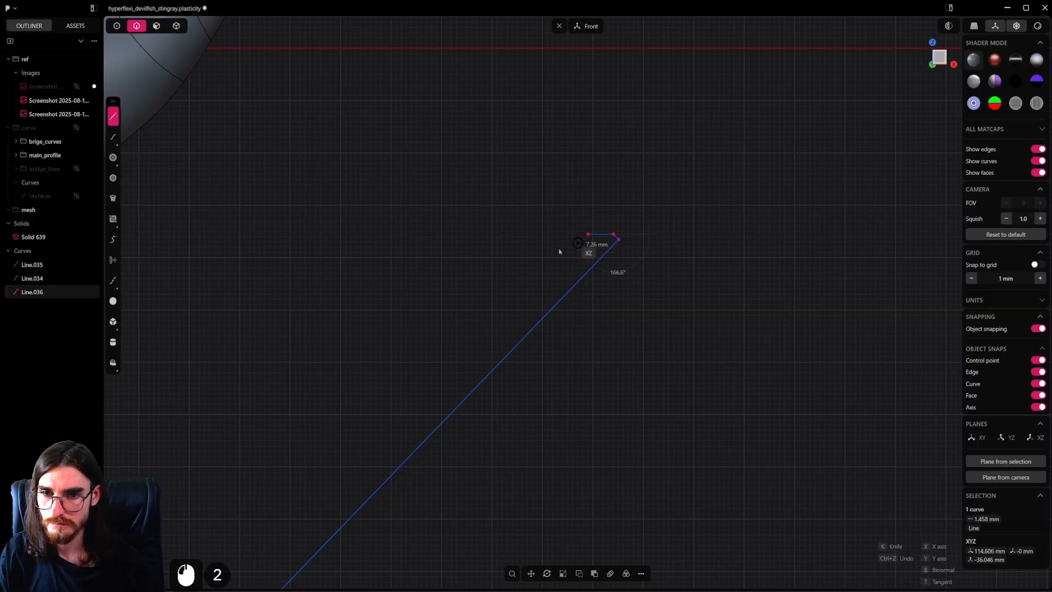
{"action": "scroll", "coordinate": [504, 287], "scroll_direction": "down", "scroll_amount": 7}
{"action": "middle_click_drag", "start_coordinate": [427, 371], "coordinate": [674, 139], "text": "shift"}
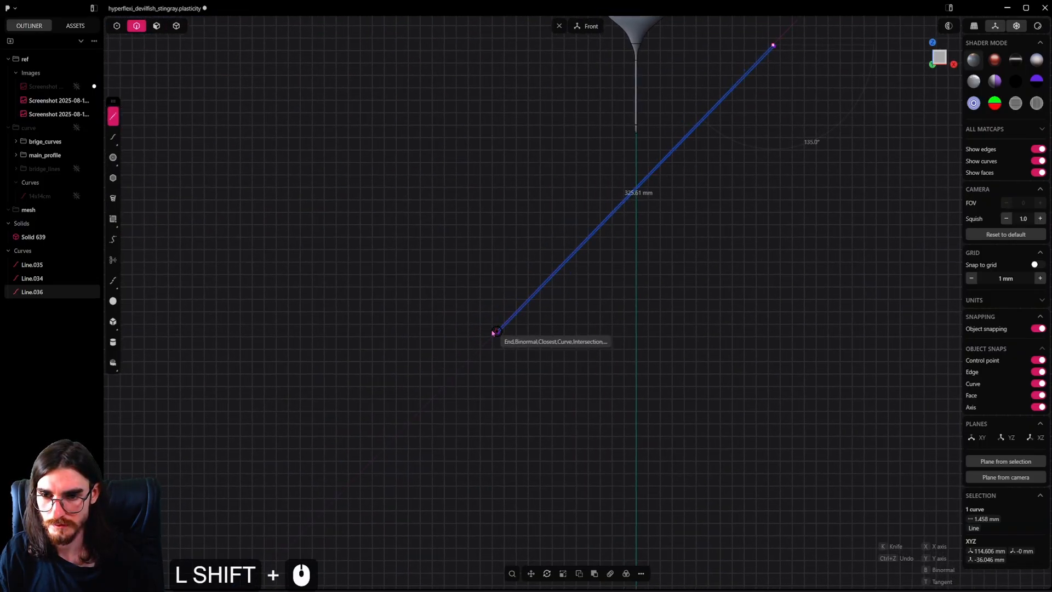
{"action": "left_click", "coordinate": [493, 332]}
Step: Join all four lines of the narrow strip outline into one closed curve
{"action": "scroll", "coordinate": [547, 314], "scroll_direction": "up", "scroll_amount": 10}
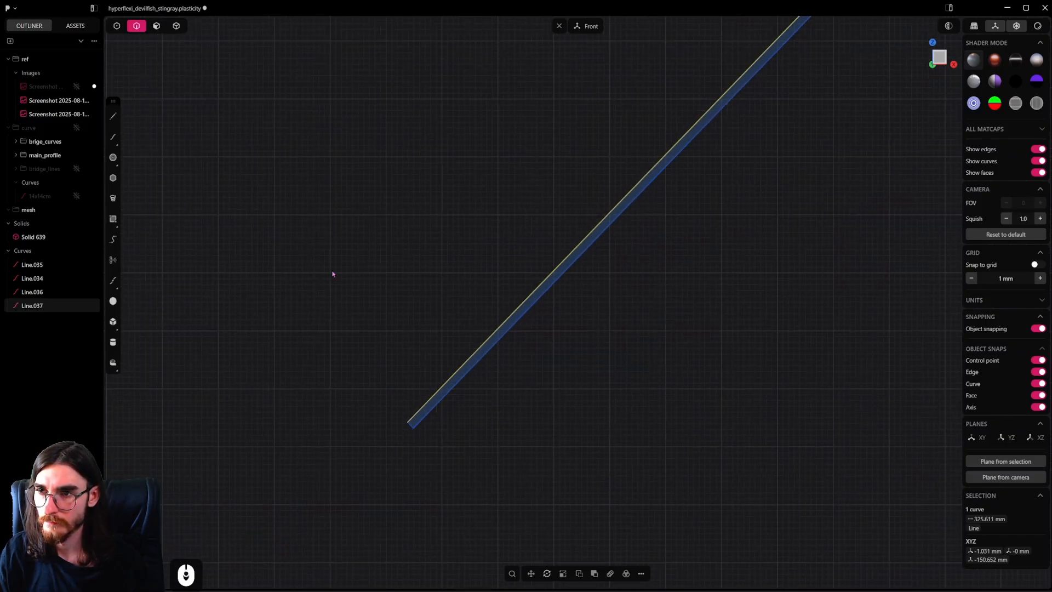
{"action": "left_click_drag", "start_coordinate": [360, 362], "coordinate": [455, 481], "text": "shift"}
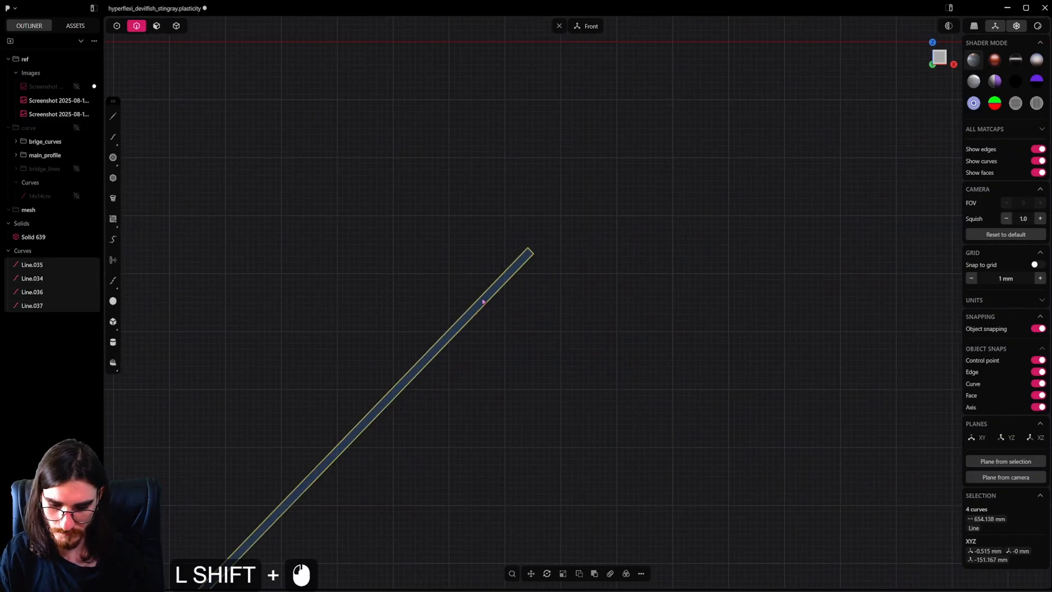
{"action": "key", "text": "j"}
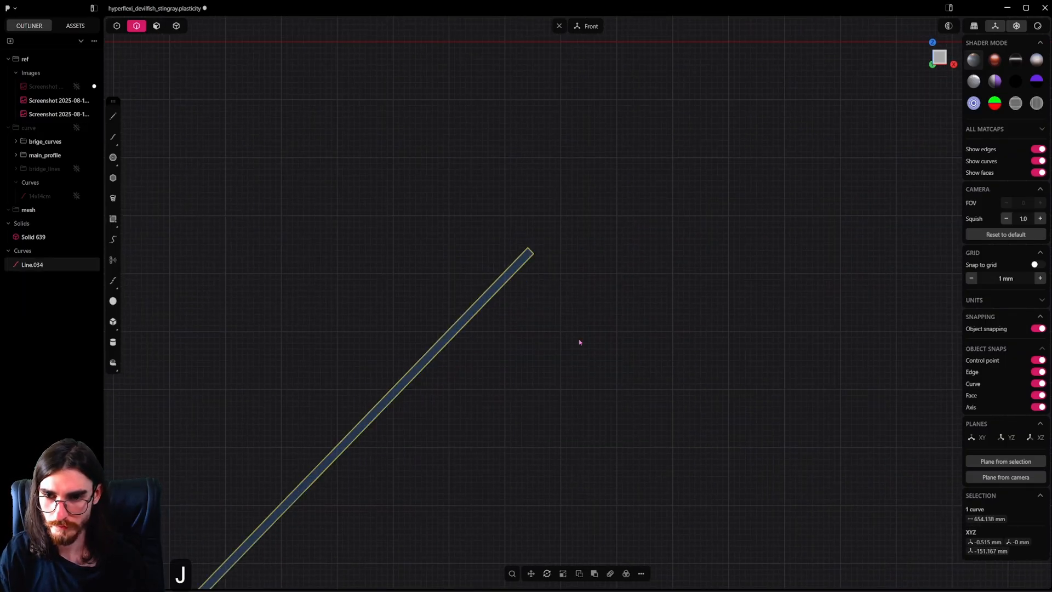
Step: Extrude the narrow diagonal strip region into a thin solid bar
{"action": "scroll", "coordinate": [522, 335], "scroll_direction": "down", "scroll_amount": 15}
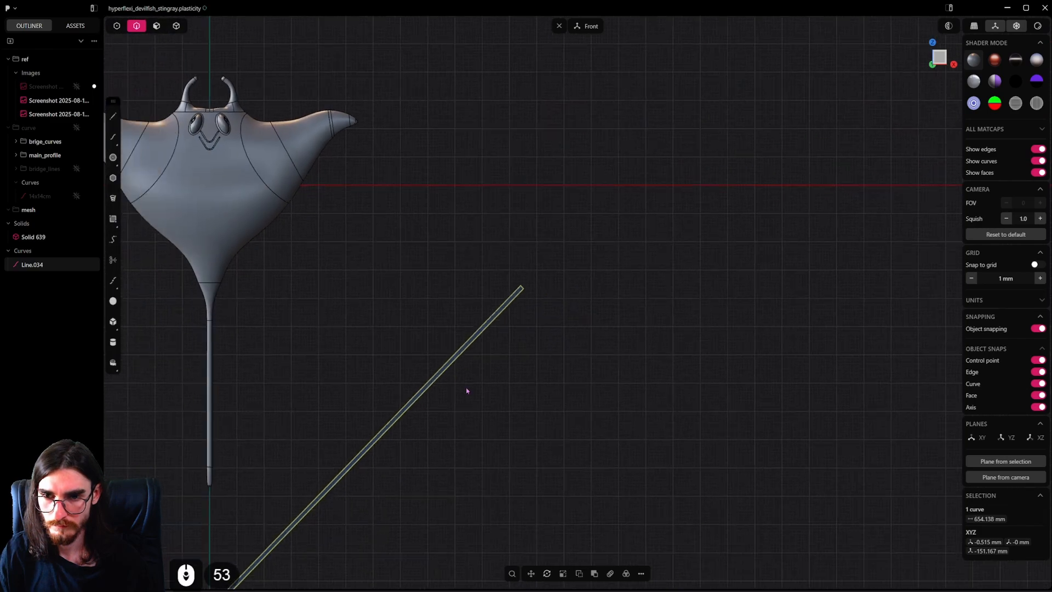
{"action": "middle_click_drag", "start_coordinate": [465, 387], "coordinate": [630, 248], "text": "shift"}
{"action": "scroll", "coordinate": [545, 352], "scroll_direction": "up", "scroll_amount": 6}
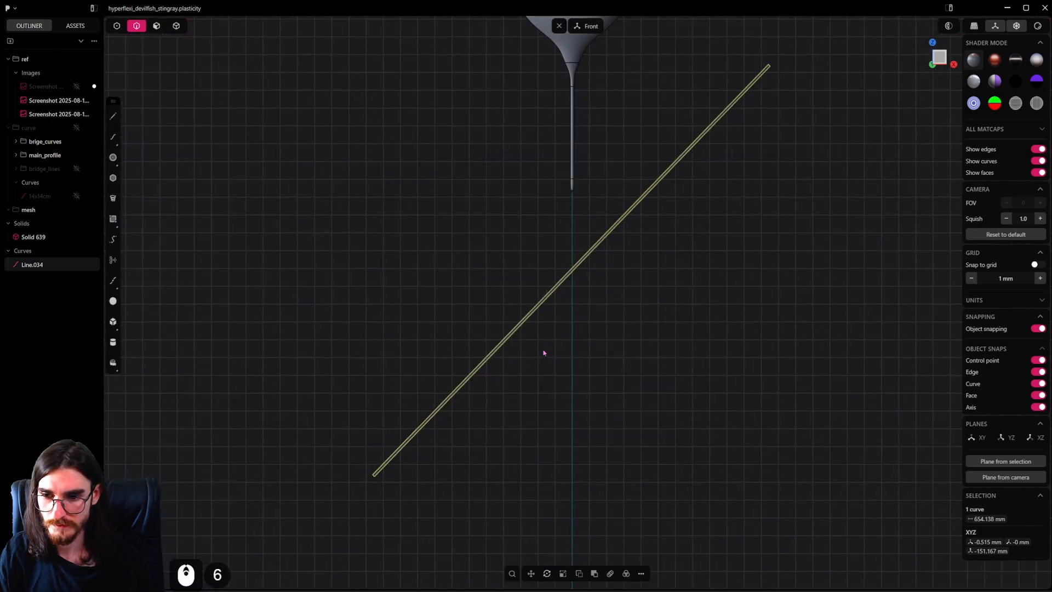
{"action": "left_click", "coordinate": [156, 28]}
{"action": "scroll", "coordinate": [534, 365], "scroll_direction": "up", "scroll_amount": 12}
{"action": "left_click", "coordinate": [517, 320]}
{"action": "key", "text": "e"}
{"action": "scroll", "coordinate": [529, 345], "scroll_direction": "up", "scroll_amount": 6}
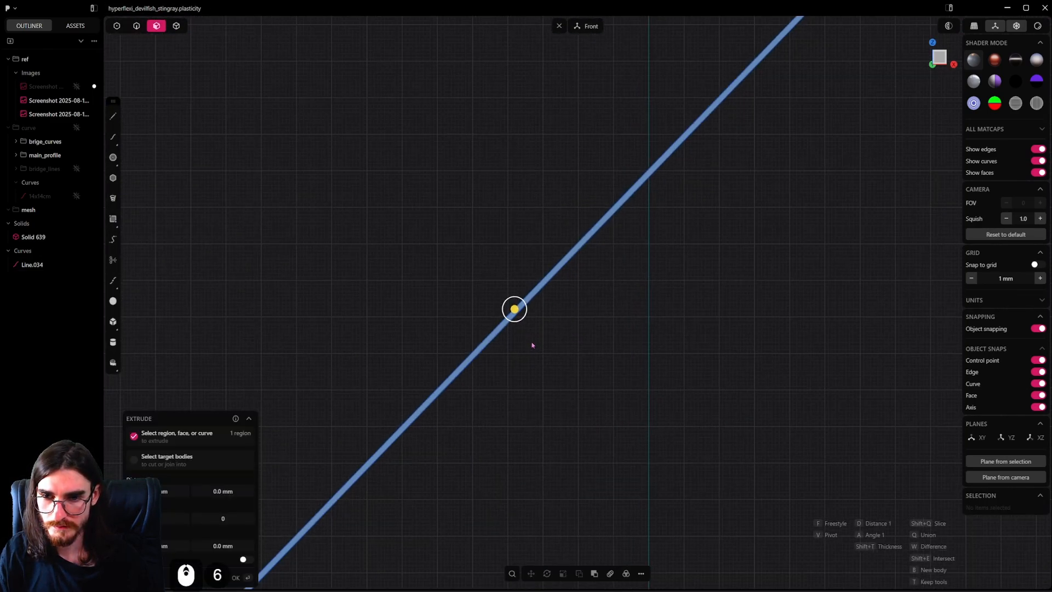
{"action": "middle_click_drag", "start_coordinate": [531, 345], "coordinate": [535, 170]}
{"action": "left_click_drag", "start_coordinate": [636, 413], "coordinate": [632, 481]}
{"action": "right_click", "coordinate": [683, 381]}
Step: Delete the joined outline curve, keeping only the extruded bar
{"action": "middle_click_drag", "start_coordinate": [683, 384], "coordinate": [499, 379]}
{"action": "left_click", "coordinate": [137, 29]}
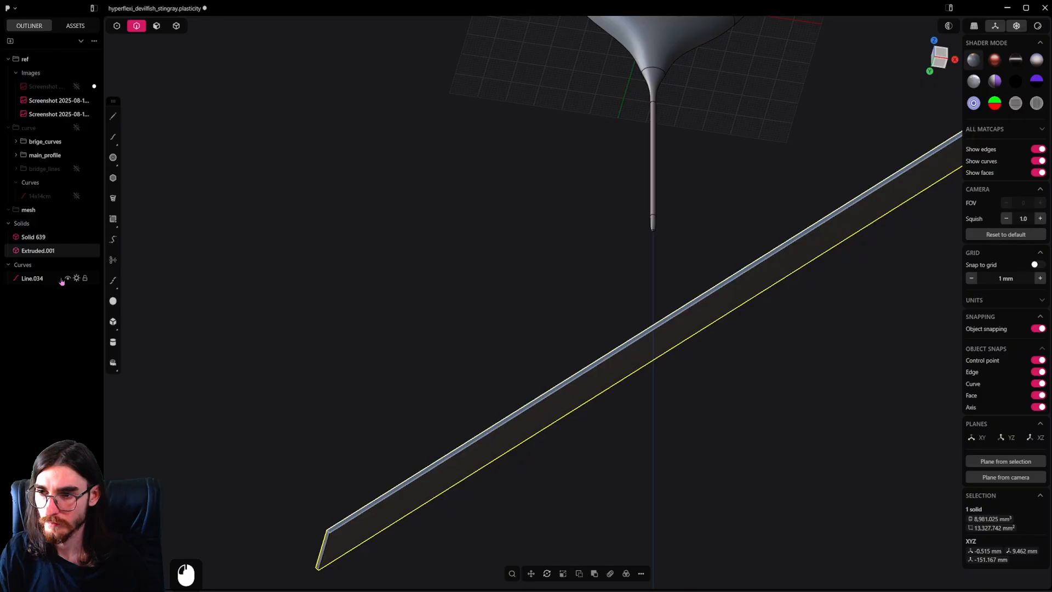
{"action": "left_click", "coordinate": [44, 278]}
{"action": "key", "text": "Delete"}
Step: Duplicate the diagonal bar in the front view and rotate the copy 90° about its centre to form an X
{"action": "middle_click_drag", "start_coordinate": [613, 304], "coordinate": [634, 307], "text": "alt"}
{"action": "scroll", "coordinate": [637, 323], "scroll_direction": "down", "scroll_amount": 13}
{"action": "key", "text": "4"}
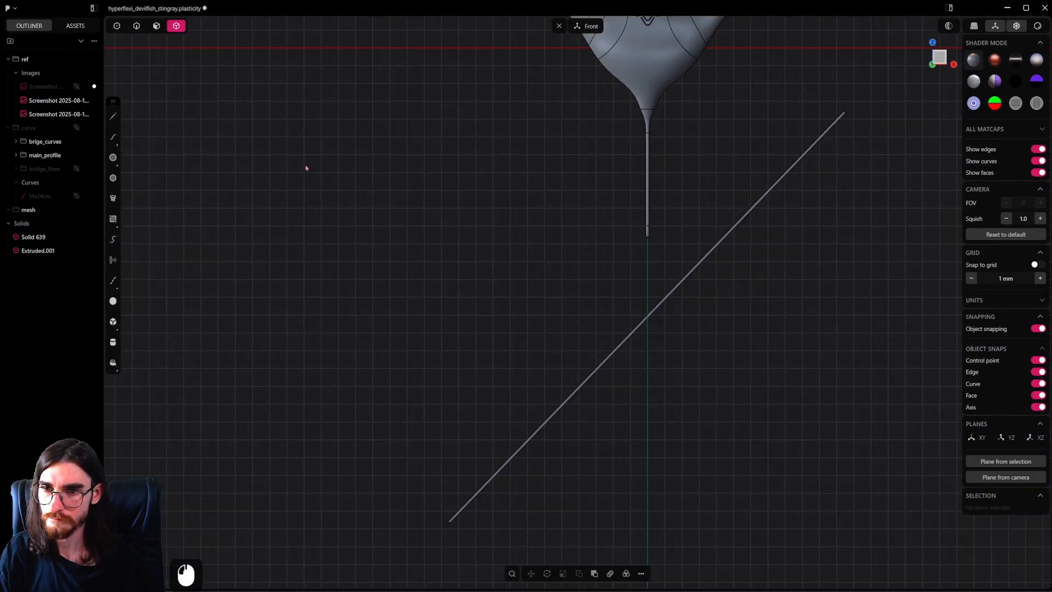
{"action": "left_click", "coordinate": [669, 295]}
{"action": "scroll", "coordinate": [695, 298], "scroll_direction": "down", "scroll_amount": 4}
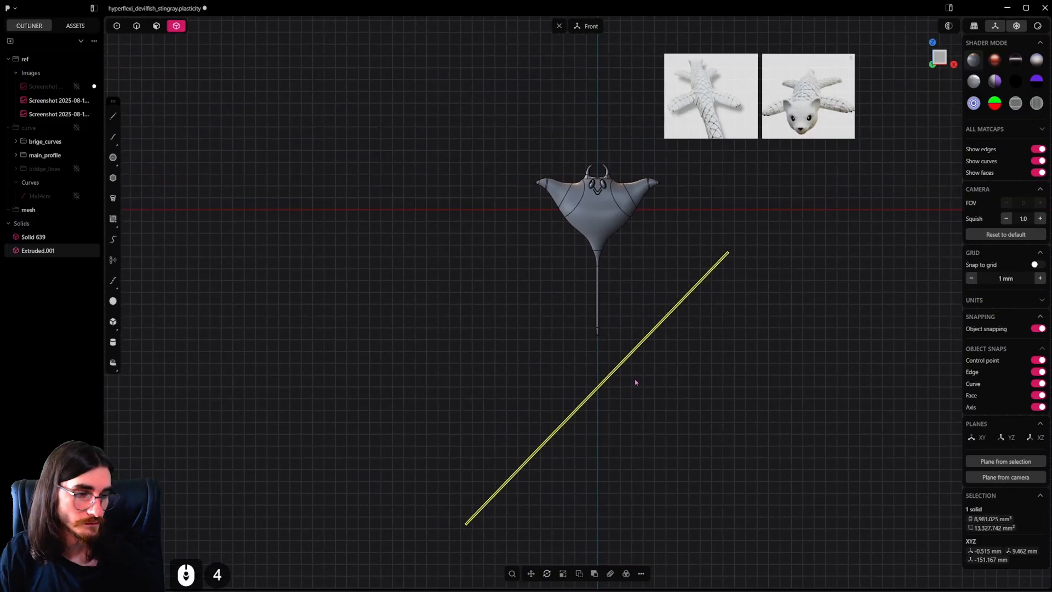
{"action": "scroll", "coordinate": [628, 330], "scroll_direction": "up", "scroll_amount": 3}
{"action": "key", "text": "f"}
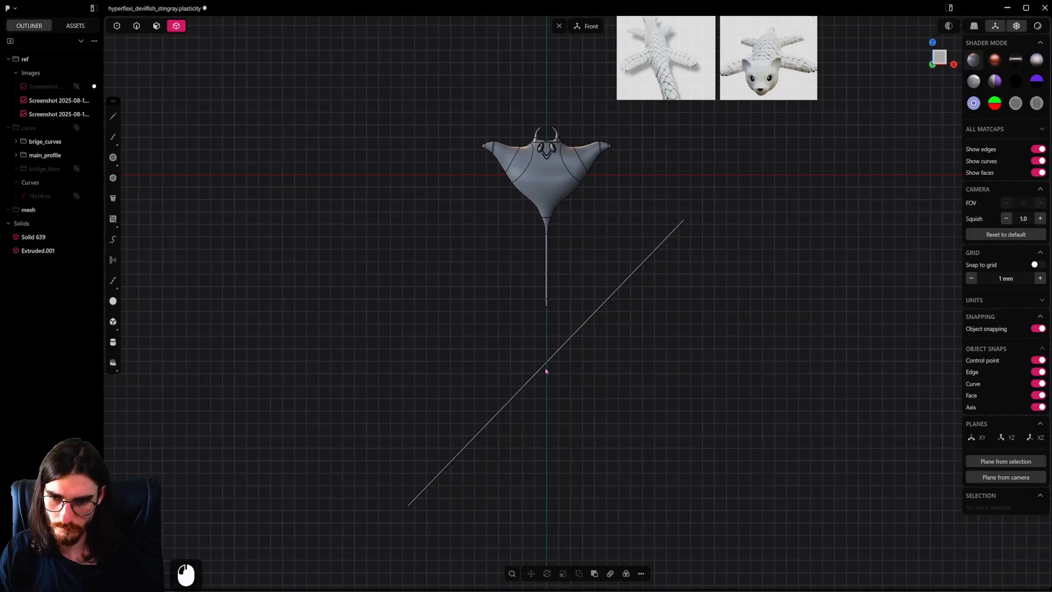
{"action": "left_click", "coordinate": [542, 369]}
{"action": "key", "text": "shift+d"}
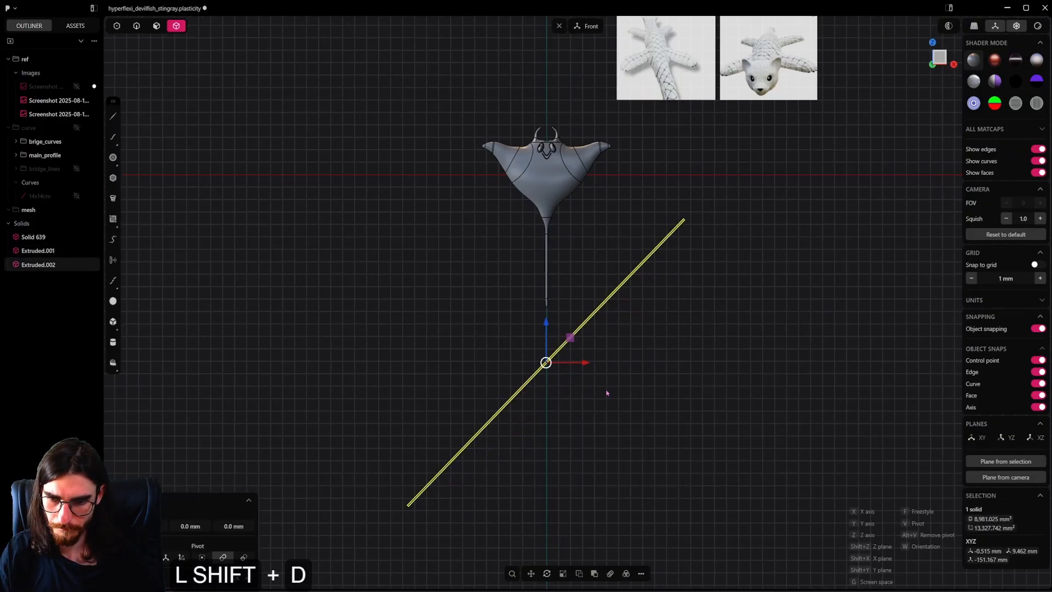
{"action": "key", "text": "r"}
{"action": "key", "text": "ctrl"}
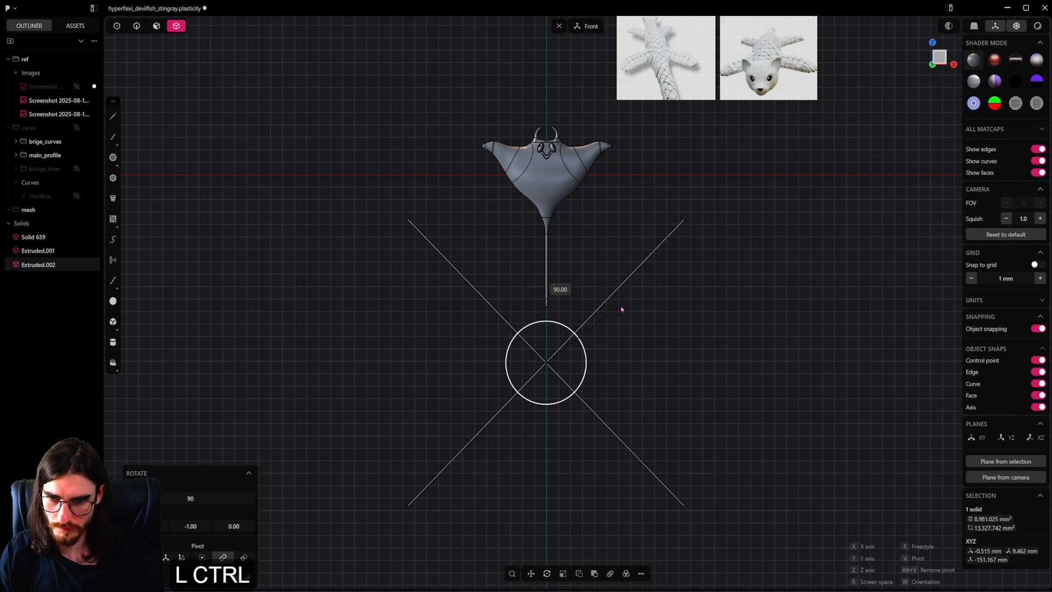
{"action": "left_click", "coordinate": [621, 310], "text": "ctrl"}
Step: Unite the two crossing bars into a single X-shaped solid with a Boolean union
{"action": "left_click", "coordinate": [564, 343], "text": "ctrl+shift"}
{"action": "scroll", "coordinate": [615, 389], "scroll_direction": "up", "scroll_amount": 3}
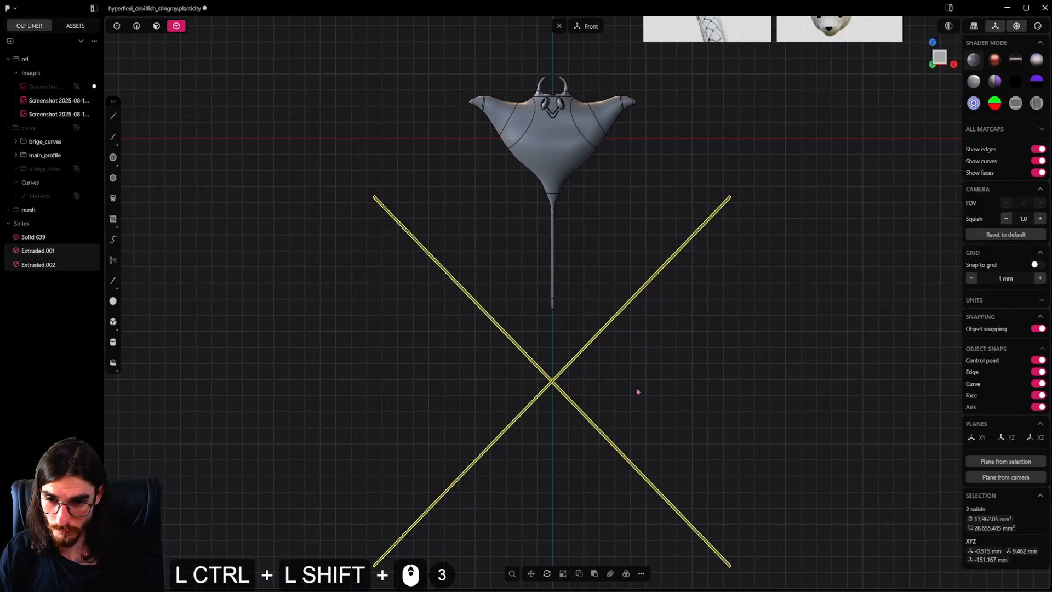
{"action": "key", "text": "ctrl+shift+q"}
{"action": "left_click", "coordinate": [637, 391], "text": "ctrl+shift"}
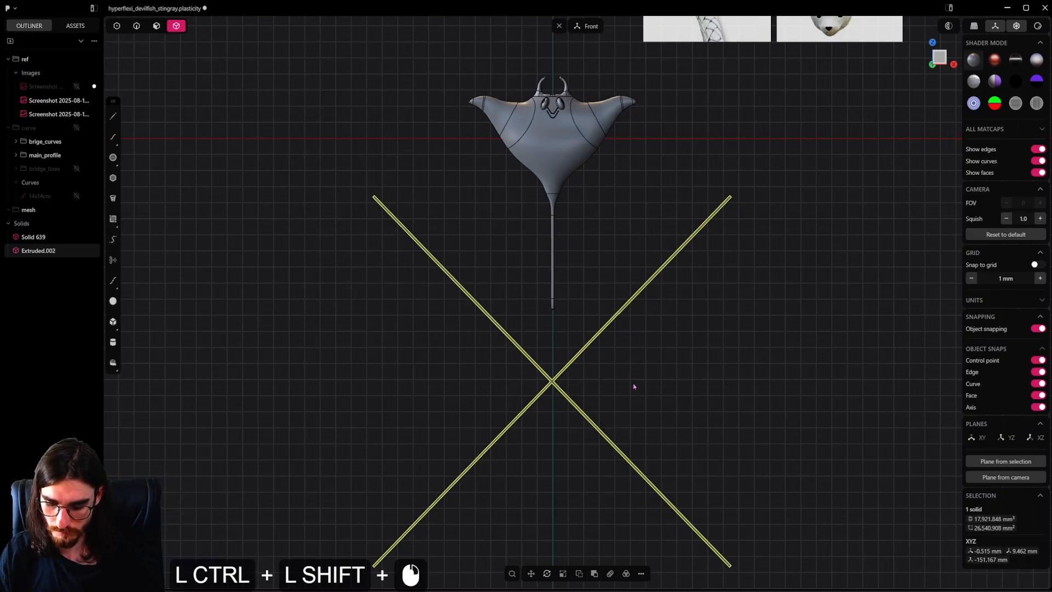
Step: Create a rectangular array of 38 X-shaped bar solids vertically, extending past the devilfish's head to cover the whole body with a lattice
{"action": "key", "text": "ctrl+shift+f"}
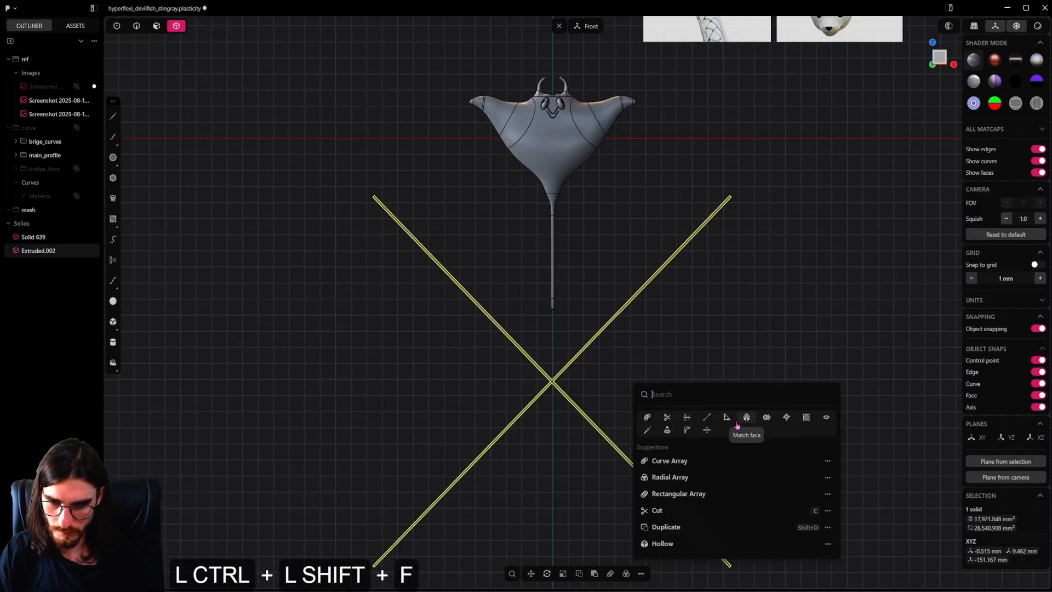
{"action": "left_click", "coordinate": [697, 494], "text": "ctrl+shift"}
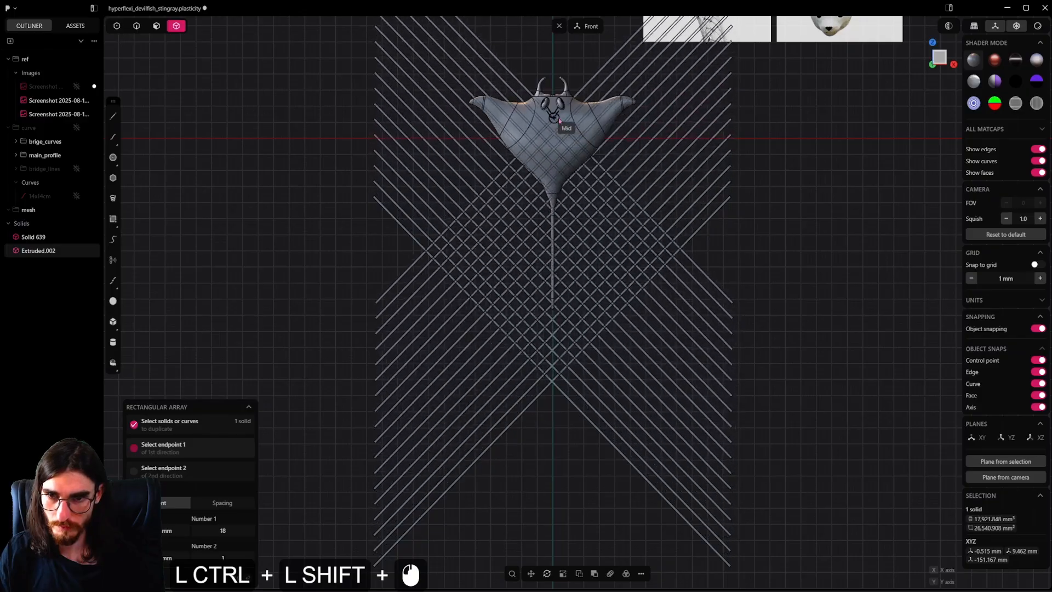
{"action": "middle_click_drag", "start_coordinate": [557, 81], "coordinate": [556, 300], "text": "shift"}
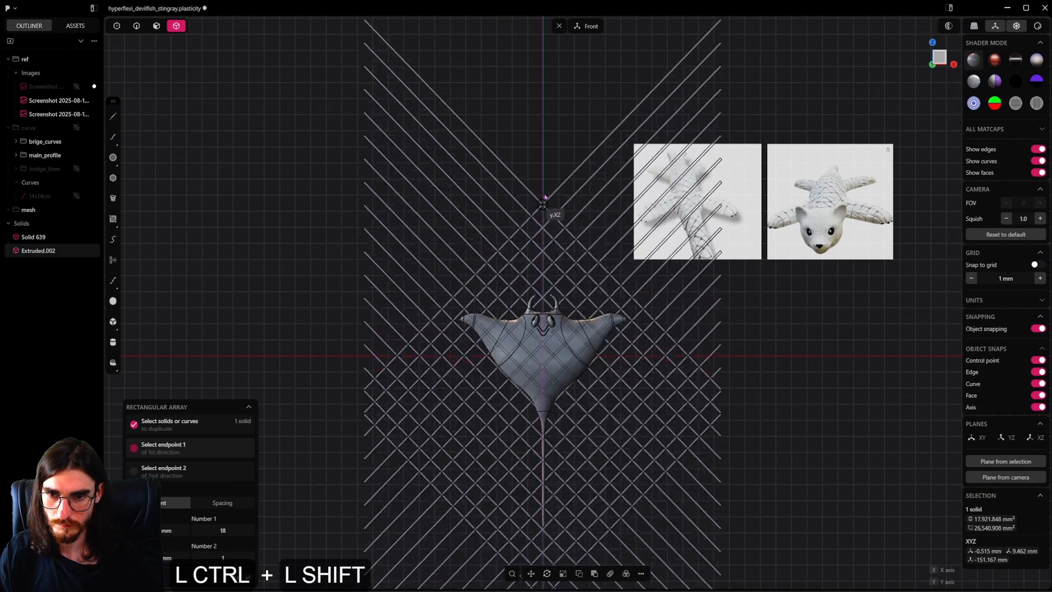
{"action": "left_click", "coordinate": [545, 183], "text": "ctrl"}
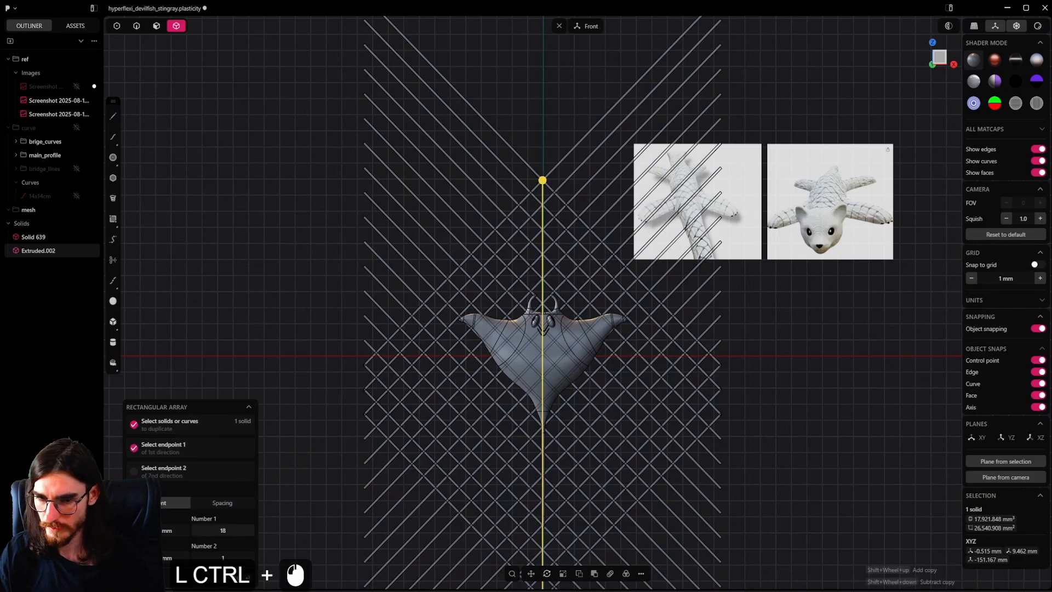
{"action": "scroll", "coordinate": [542, 181], "scroll_direction": "up", "scroll_amount": 17, "text": "shift"}
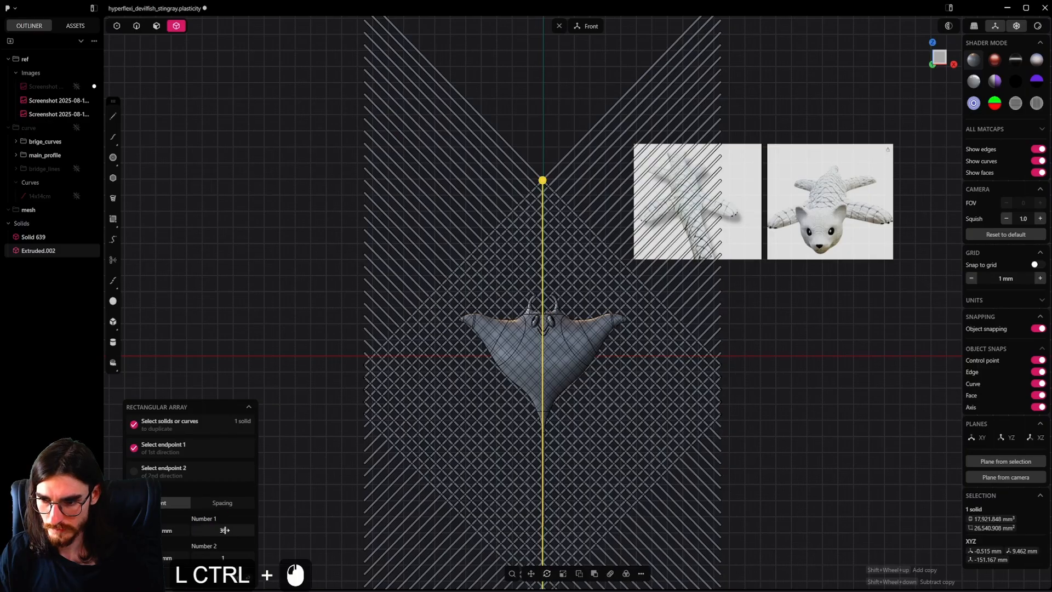
{"action": "left_click_drag", "start_coordinate": [224, 532], "coordinate": [232, 532], "text": "ctrl"}
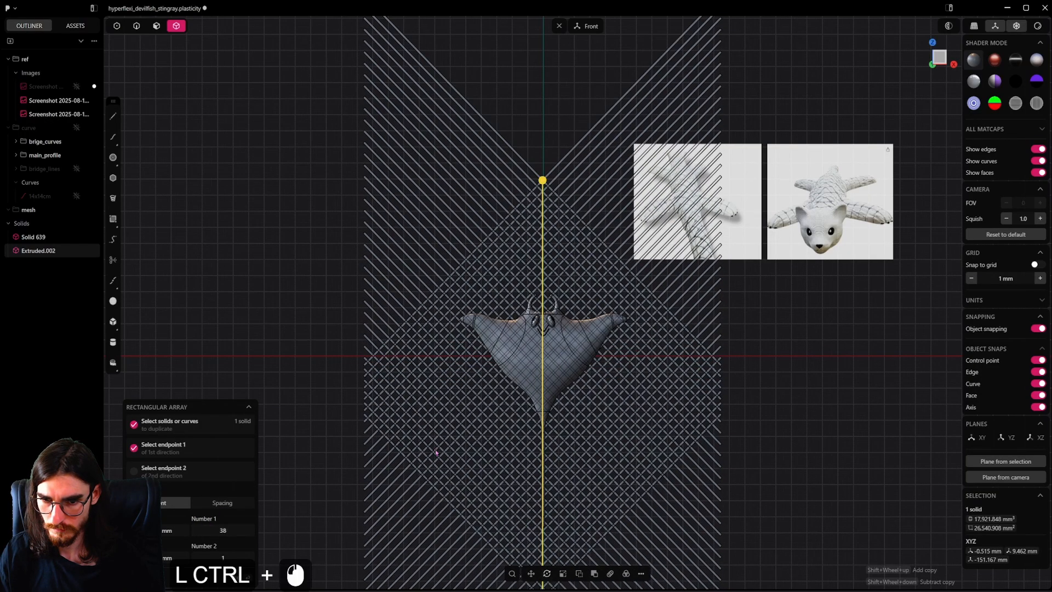
{"action": "right_click", "coordinate": [587, 392]}
Step: Unite all the arrayed X-shaped solids into a single lattice solid with a Boolean union
{"action": "scroll", "coordinate": [587, 392], "scroll_direction": "down", "scroll_amount": 6, "text": "ctrl"}
{"action": "right_click_drag", "start_coordinate": [587, 392], "coordinate": [586, 319]}
{"action": "middle_click_drag", "start_coordinate": [586, 318], "coordinate": [692, 291]}
{"action": "scroll", "coordinate": [613, 323], "scroll_direction": "up", "scroll_amount": 3, "text": "ctrl"}
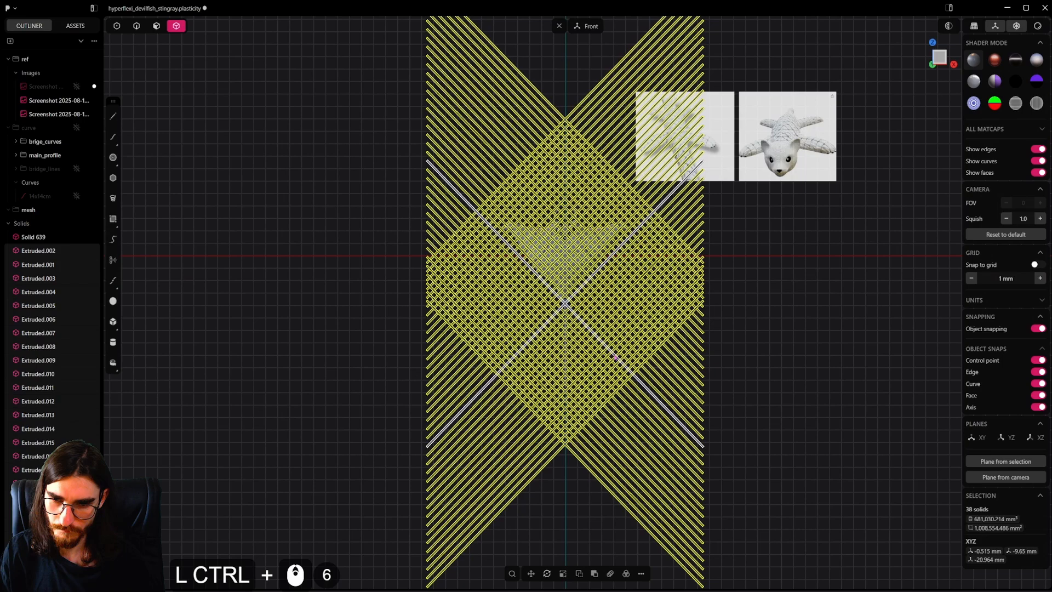
{"action": "key", "text": "ctrl+q"}
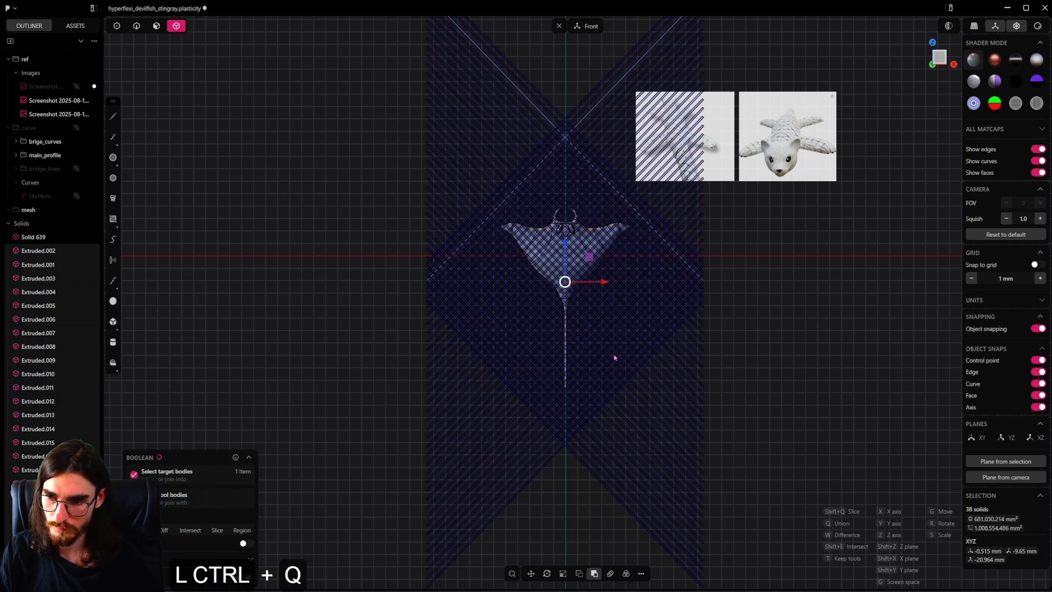
{"action": "left_click", "coordinate": [615, 358], "text": "ctrl"}
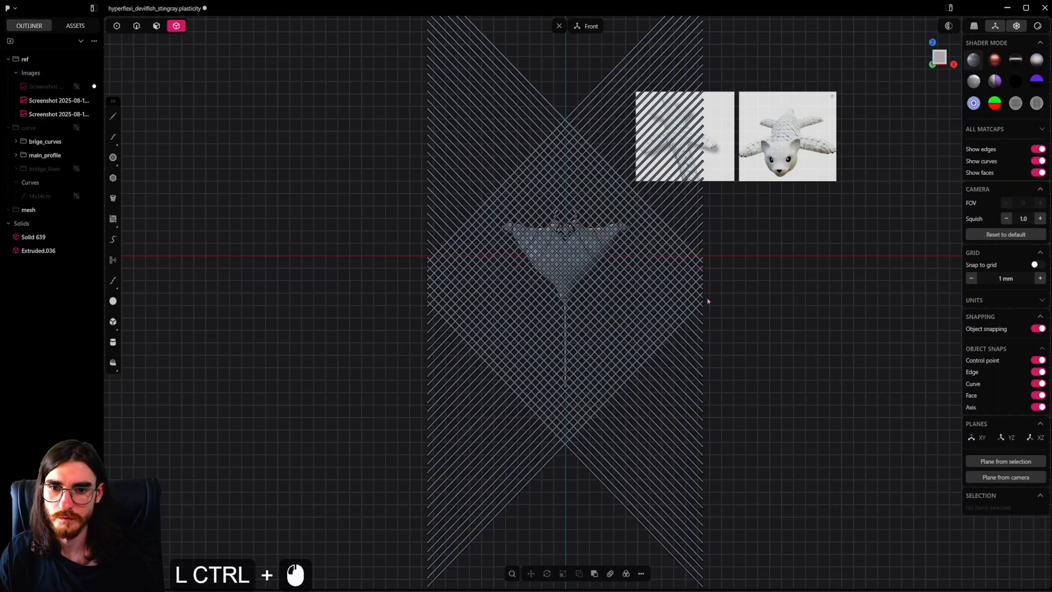
Step: Start a Boolean difference with the devilfish body as the target and the lattice solid as the cutting tool
{"action": "left_click", "coordinate": [653, 296], "text": "ctrl"}
{"action": "scroll", "coordinate": [618, 280], "scroll_direction": "up", "scroll_amount": 9, "text": "ctrl"}
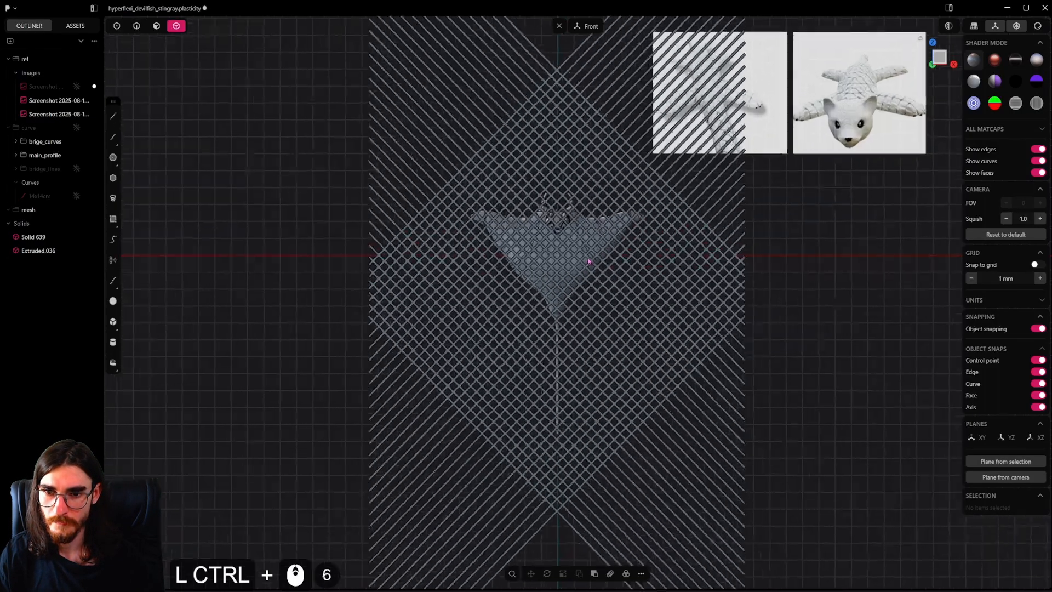
{"action": "left_click", "coordinate": [601, 250], "text": "ctrl"}
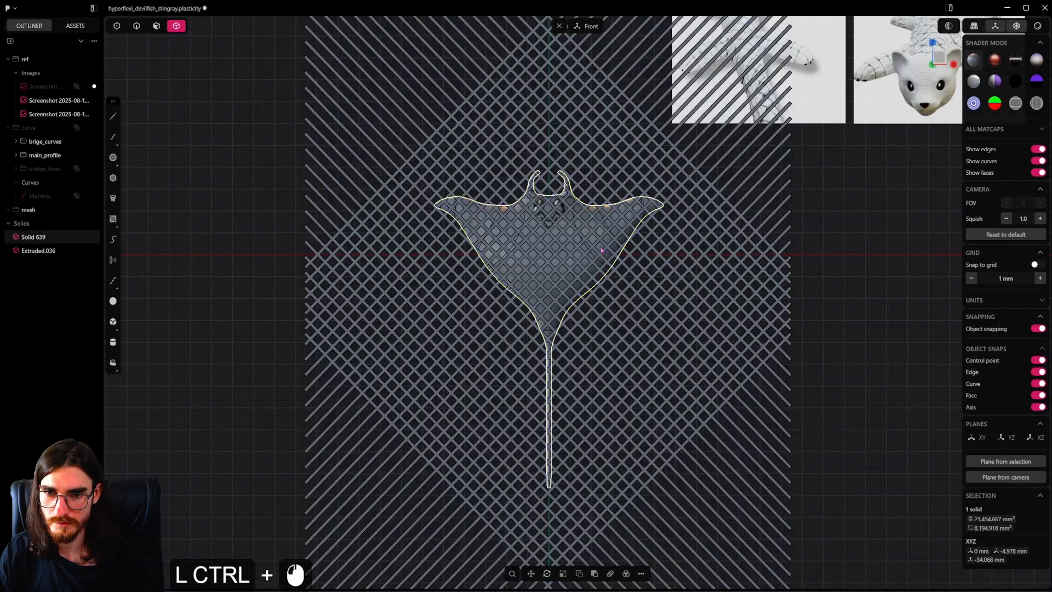
{"action": "left_click", "coordinate": [662, 260], "text": "ctrl+shift"}
{"action": "scroll", "coordinate": [664, 261], "scroll_direction": "down", "scroll_amount": 3, "text": "ctrl"}
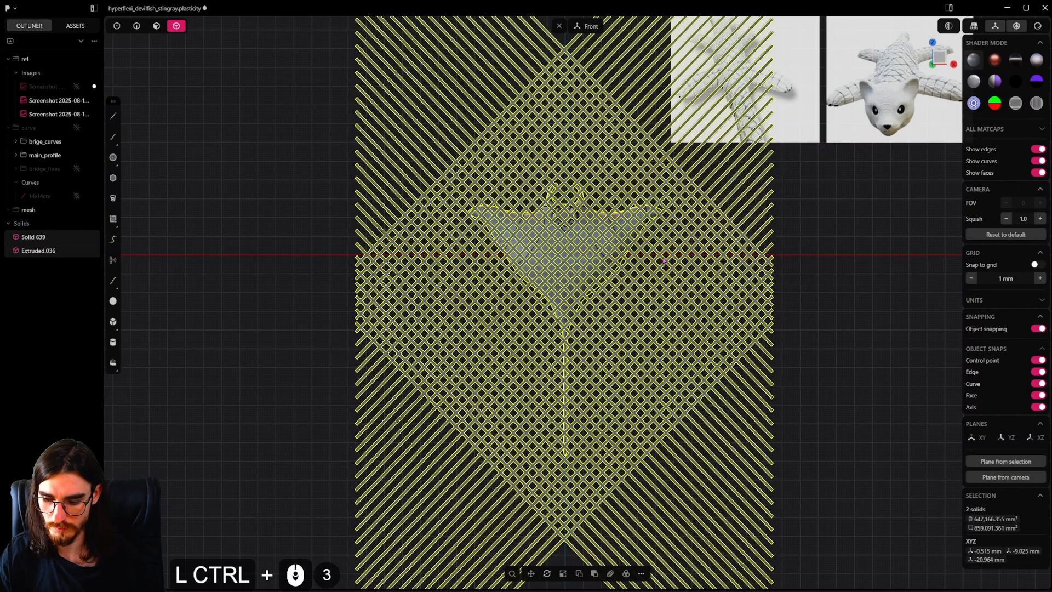
{"action": "key", "text": "ctrl+q"}
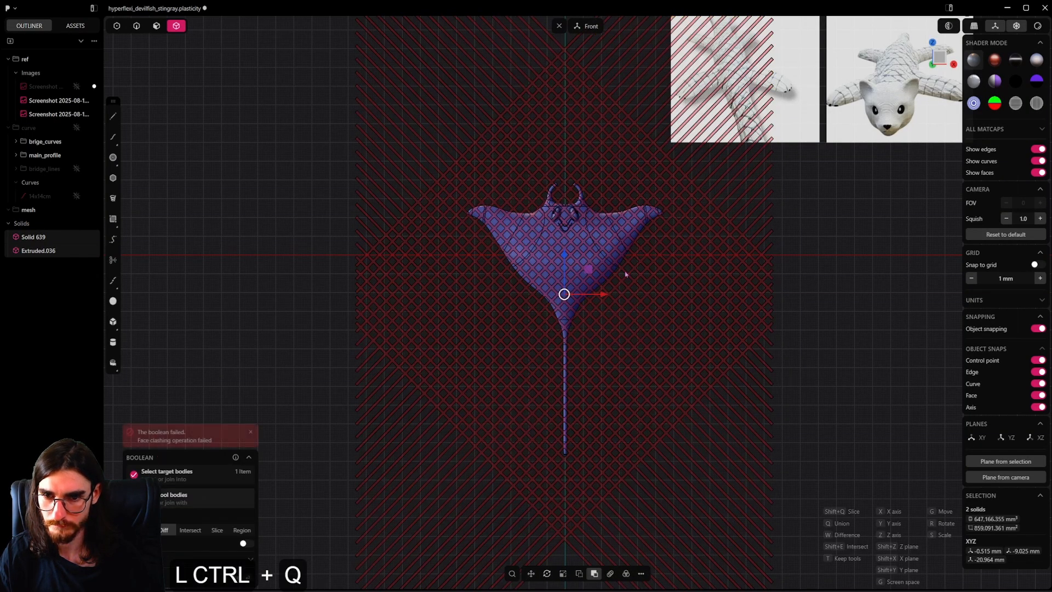
Step: Shift the cutting lattice along the Y axis so a thin base layer stays under the body's segments, and complete the Boolean difference
{"action": "left_click_drag", "start_coordinate": [547, 276], "coordinate": [425, 288], "text": "ctrl"}
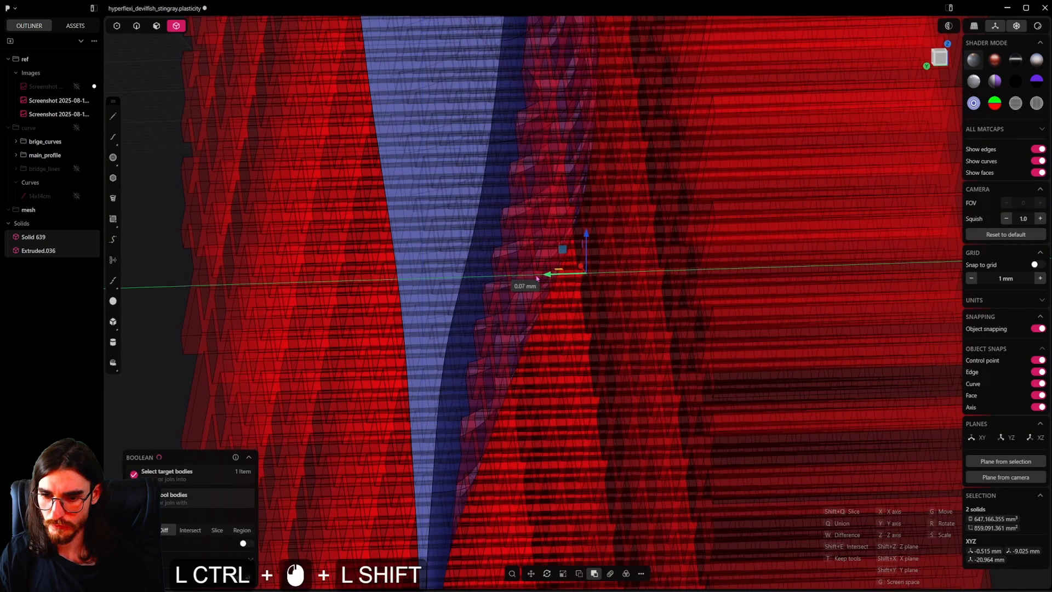
{"action": "scroll", "coordinate": [460, 291], "scroll_direction": "down", "scroll_amount": 3}
{"action": "scroll", "coordinate": [473, 348], "scroll_direction": "down", "scroll_amount": 5}
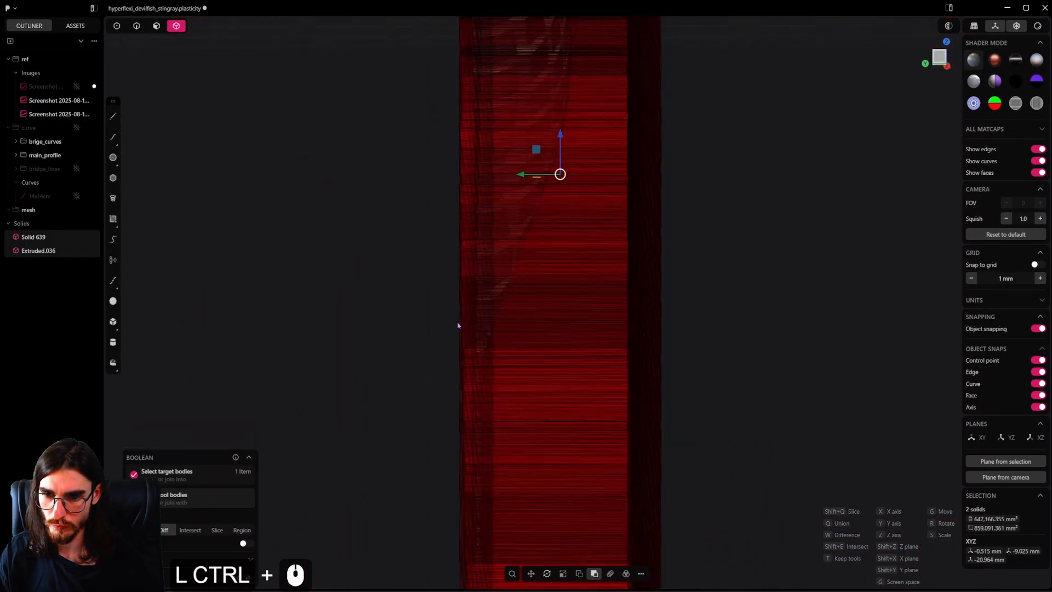
{"action": "middle_click_drag", "start_coordinate": [458, 324], "coordinate": [495, 178], "text": "ctrl+shift"}
{"action": "scroll", "coordinate": [543, 359], "scroll_direction": "up", "scroll_amount": 7}
{"action": "middle_click_drag", "start_coordinate": [545, 364], "coordinate": [616, 186], "text": "ctrl+shift"}
{"action": "middle_click_drag", "start_coordinate": [533, 354], "coordinate": [448, 316], "text": "ctrl+shift"}
{"action": "scroll", "coordinate": [515, 274], "scroll_direction": "down", "scroll_amount": 10, "text": "ctrl"}
{"action": "middle_click_drag", "start_coordinate": [568, 236], "coordinate": [553, 285], "text": "ctrl"}
{"action": "middle_click_drag", "start_coordinate": [553, 219], "coordinate": [526, 383], "text": "ctrl+shift"}
{"action": "scroll", "coordinate": [529, 350], "scroll_direction": "down", "scroll_amount": 4, "text": "ctrl"}
{"action": "middle_click_drag", "start_coordinate": [532, 274], "coordinate": [808, 323], "text": "ctrl"}
{"action": "right_click", "coordinate": [582, 341], "text": "ctrl"}
Step: Check the segmented devilfish body from several sides and save the project file
{"action": "scroll", "coordinate": [582, 341], "scroll_direction": "up", "scroll_amount": 11, "text": "ctrl"}
{"action": "key", "text": "7"}
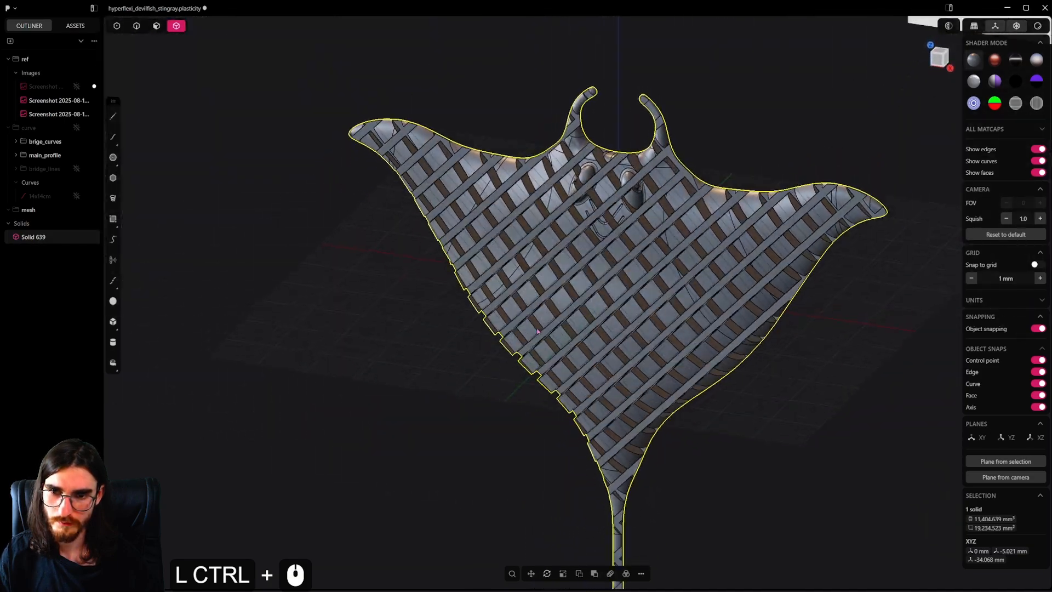
{"action": "key", "text": "5"}
{"action": "left_click", "coordinate": [611, 305], "text": "ctrl"}
{"action": "middle_click_drag", "start_coordinate": [611, 306], "coordinate": [682, 253]}
{"action": "left_click", "coordinate": [633, 278]}
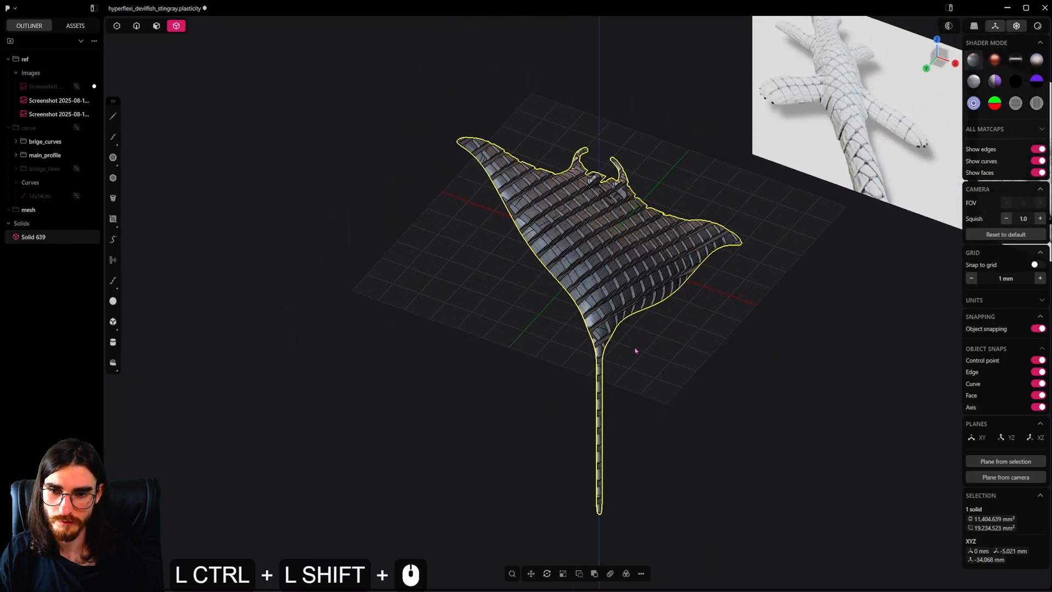
{"action": "middle_click_drag", "start_coordinate": [634, 350], "coordinate": [587, 425], "text": "ctrl+shift"}
{"action": "key", "text": "ctrl+s"}
{"action": "key", "text": "3"}
{"action": "key", "text": "2"}
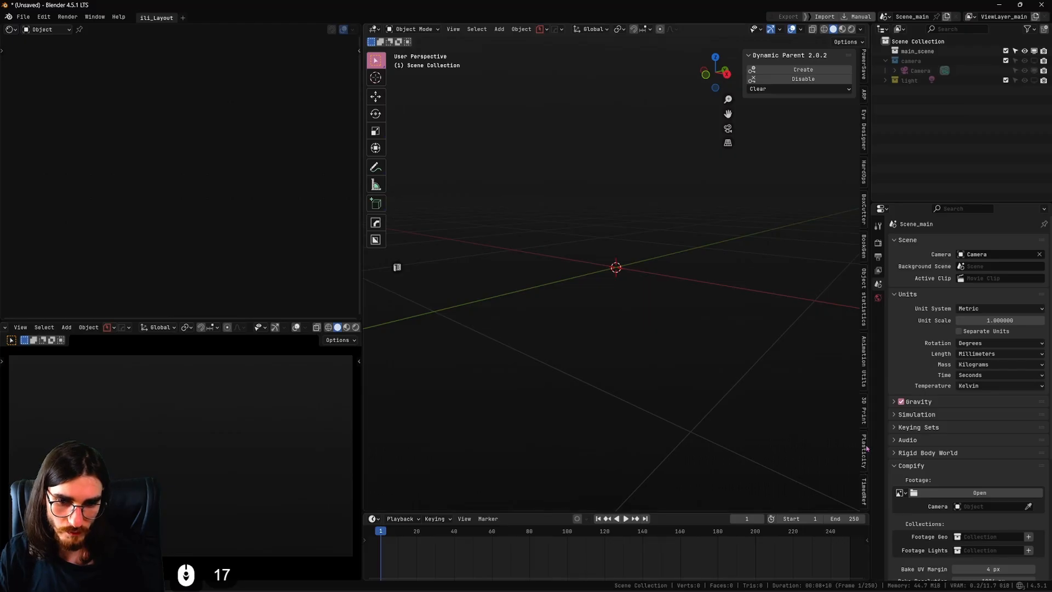
Step: In Blender, connect the Plasticity bridge to localhost:8980 and refresh it to import the devilfish model
{"action": "left_click", "coordinate": [865, 449]}
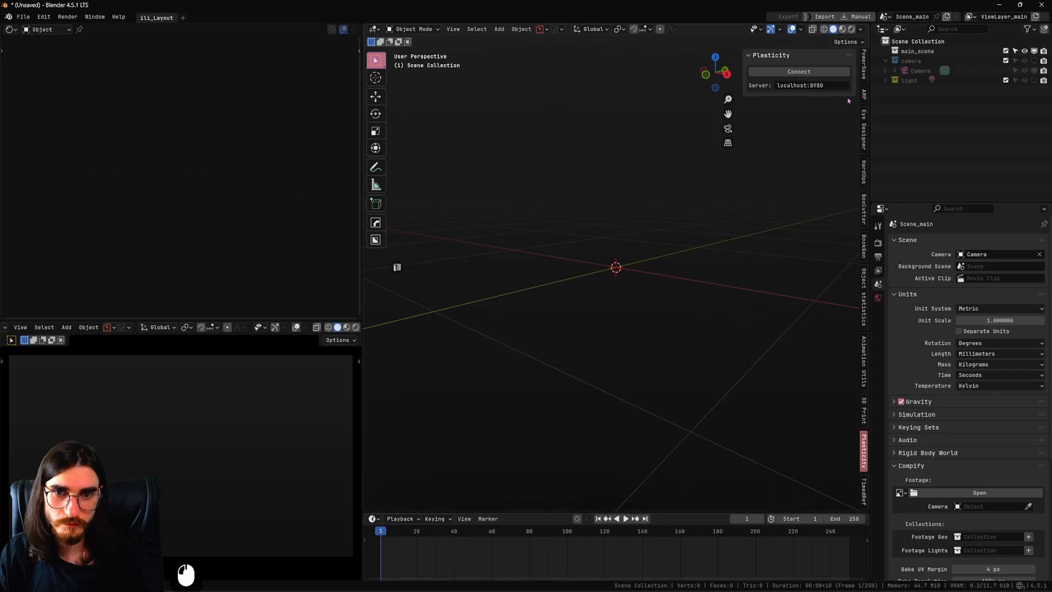
{"action": "left_click", "coordinate": [795, 72]}
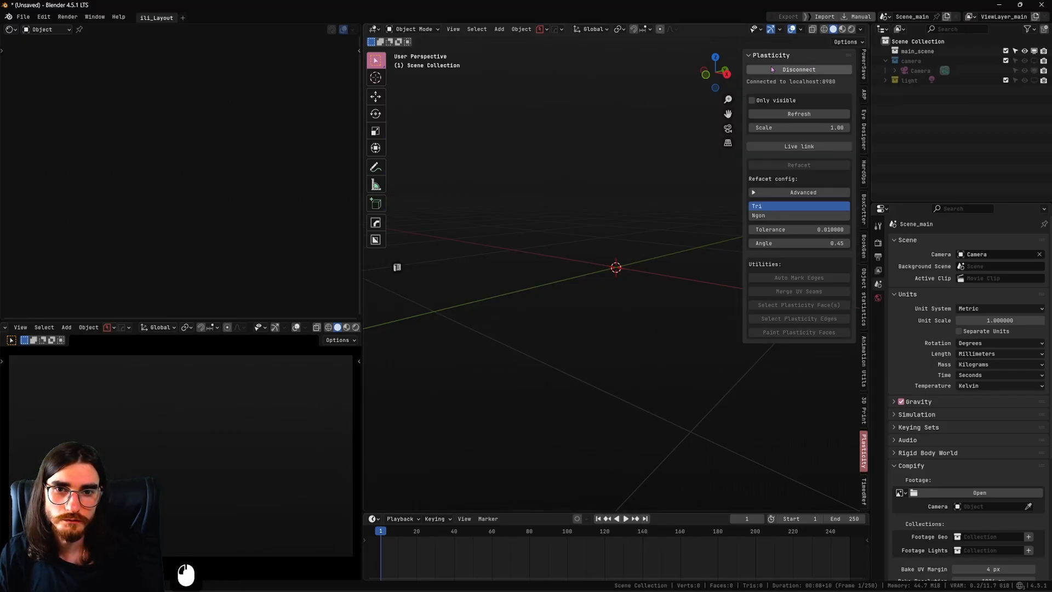
{"action": "left_click", "coordinate": [797, 116]}
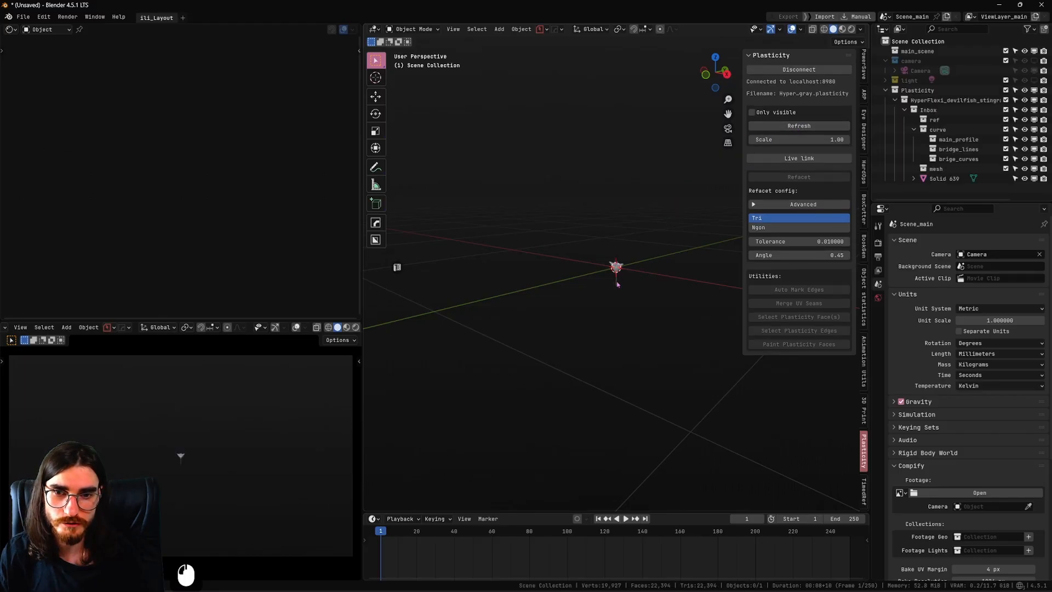
Step: Add a Remesh modifier to the imported devilfish solid
{"action": "scroll", "coordinate": [618, 284], "scroll_direction": "up", "scroll_amount": 11}
{"action": "left_click", "coordinate": [618, 283]}
{"action": "key", "text": "KP_Decimal"}
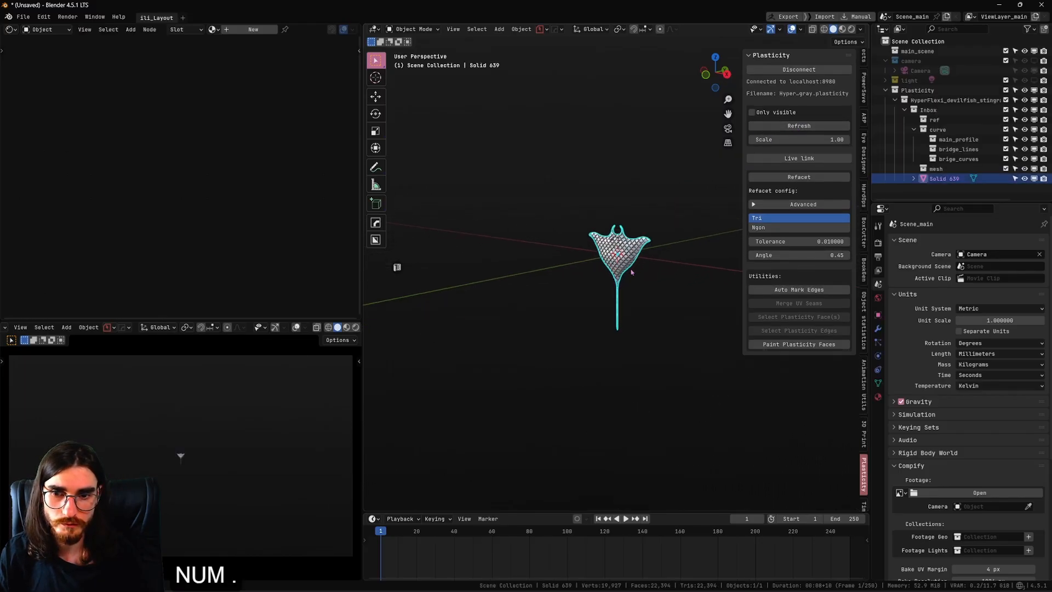
{"action": "scroll", "coordinate": [659, 287], "scroll_direction": "down", "scroll_amount": 3}
{"action": "middle_click_drag", "start_coordinate": [651, 274], "coordinate": [652, 343], "text": "shift"}
{"action": "middle_click_drag", "start_coordinate": [652, 343], "coordinate": [636, 327]}
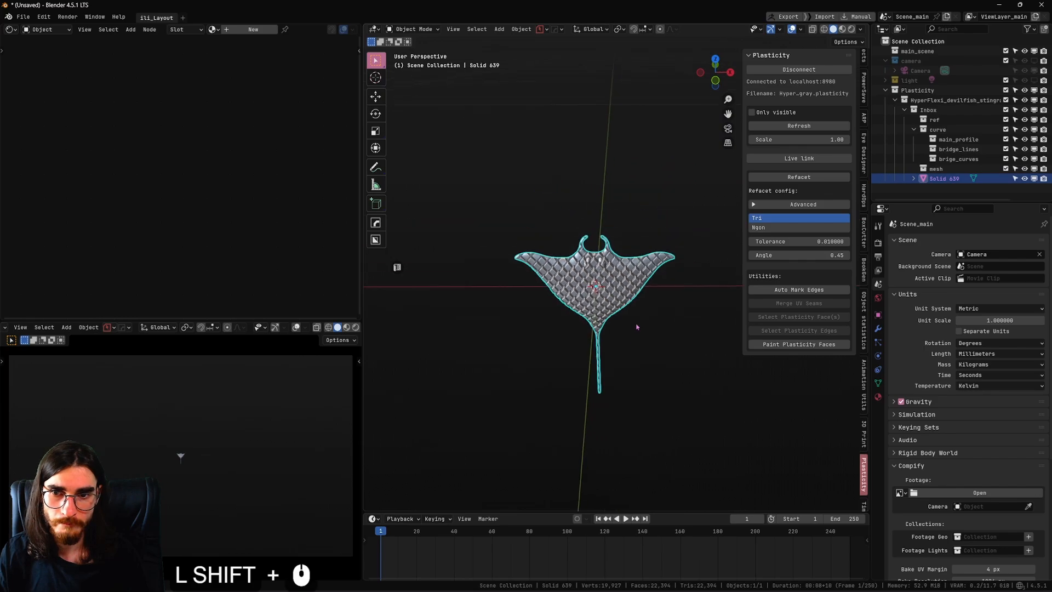
{"action": "left_click", "coordinate": [932, 242]}
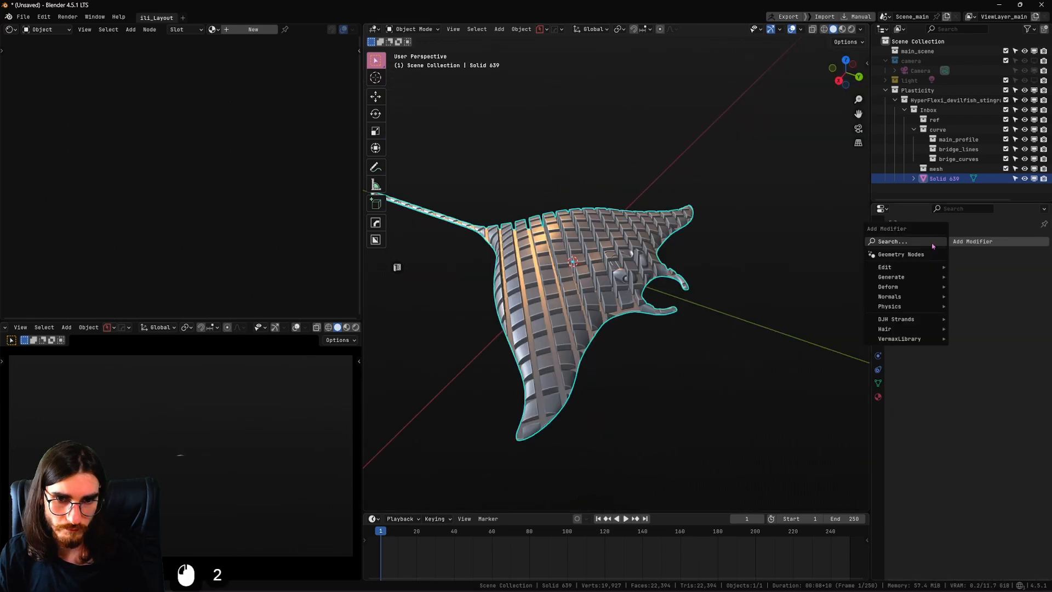
{"action": "left_click", "coordinate": [931, 244]}
{"action": "type", "text": "rem"}
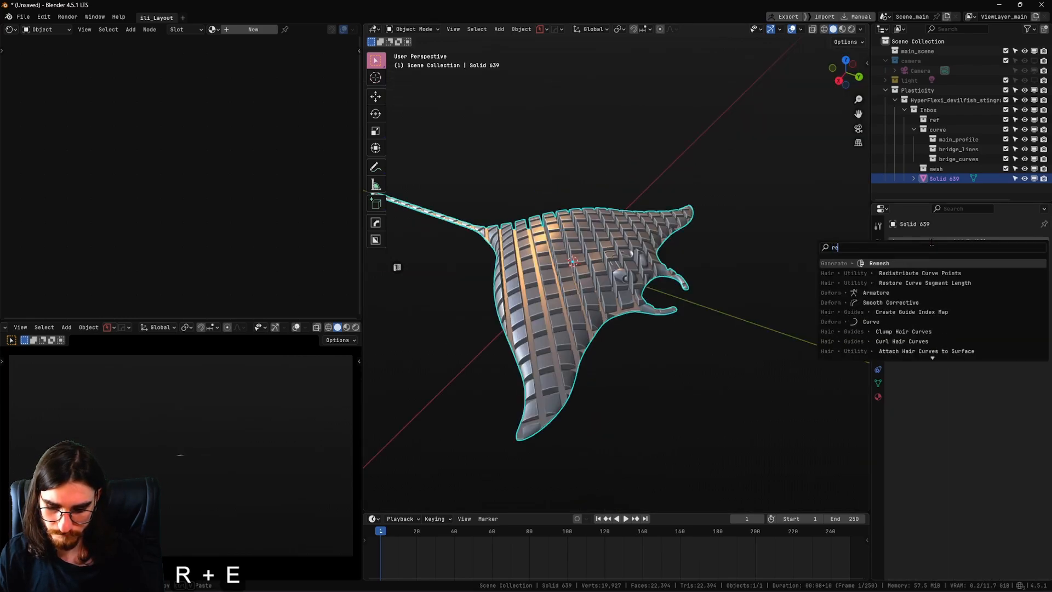
{"action": "left_click", "coordinate": [926, 267]}
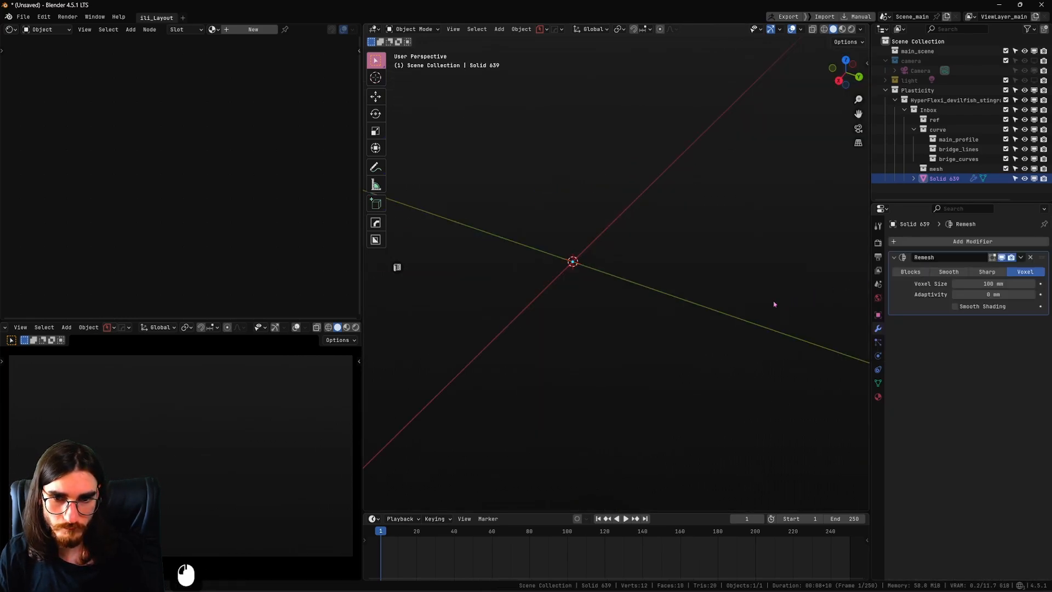
Step: Set the Remesh modifier's voxel size to 0.2 mm and check the detail on the segments and head
{"action": "left_click_drag", "start_coordinate": [992, 283], "coordinate": [959, 284]}
{"action": "left_click", "coordinate": [1005, 286]}
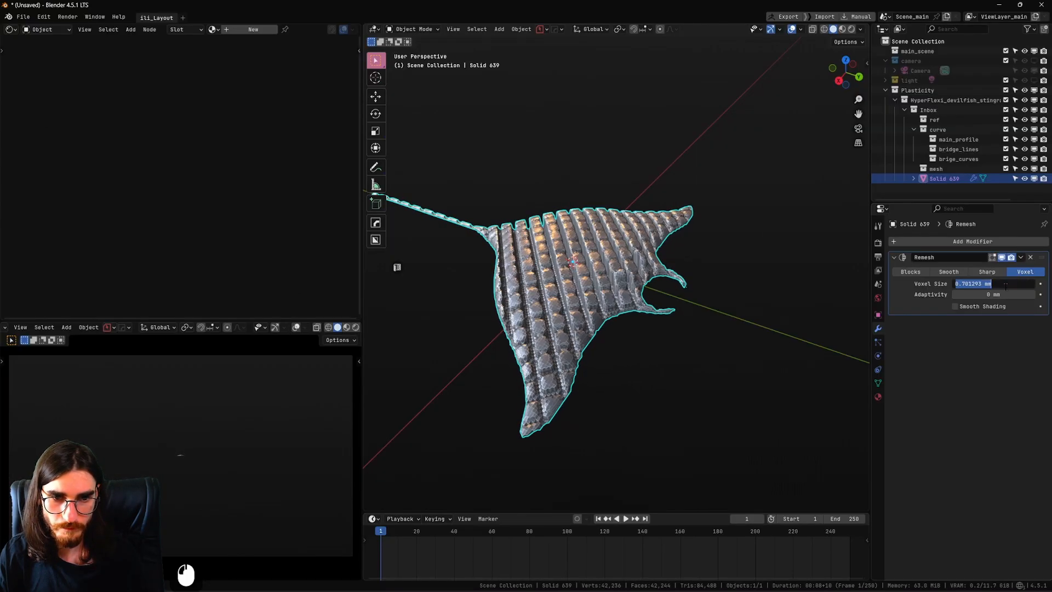
{"action": "left_click", "coordinate": [962, 284]}
{"action": "type", "text": "2"}
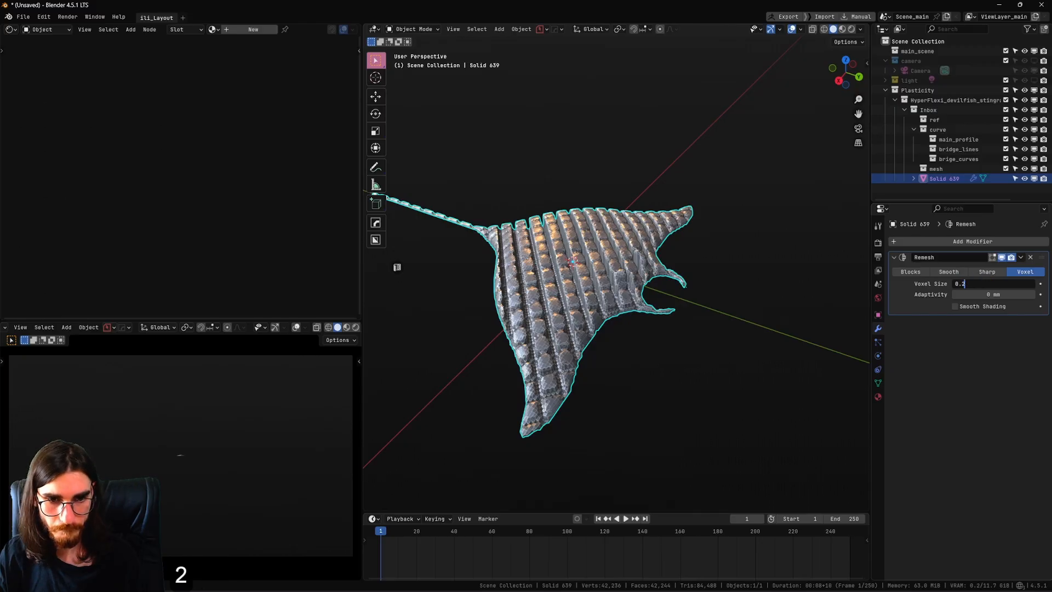
{"action": "key", "text": "Return"}
{"action": "scroll", "coordinate": [667, 274], "scroll_direction": "up", "scroll_amount": 5}
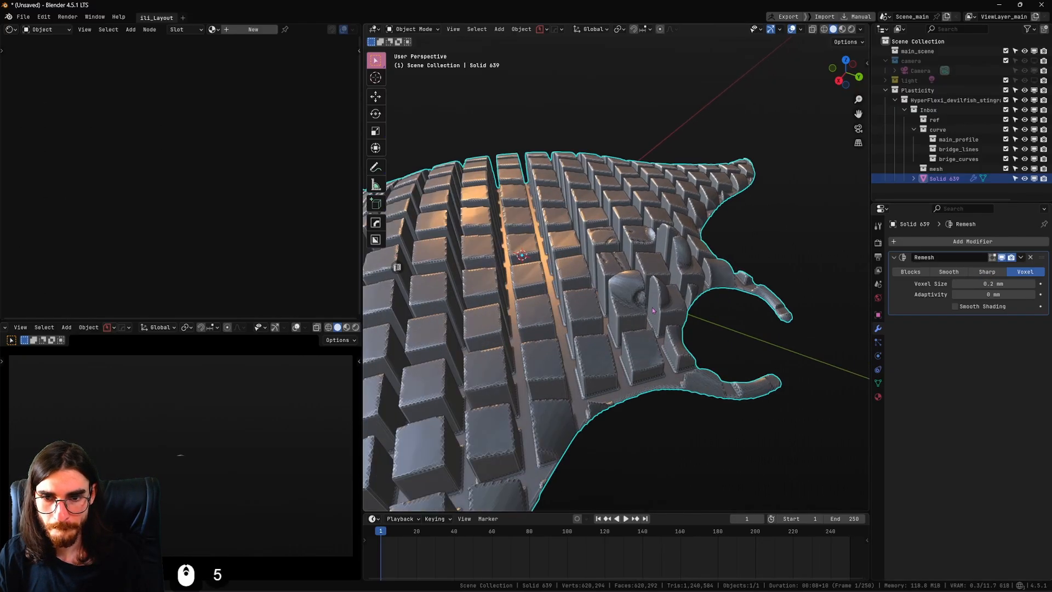
{"action": "middle_click_drag", "start_coordinate": [668, 274], "coordinate": [636, 373]}
{"action": "scroll", "coordinate": [591, 310], "scroll_direction": "up", "scroll_amount": 3}
{"action": "scroll", "coordinate": [636, 373], "scroll_direction": "down", "scroll_amount": 2}
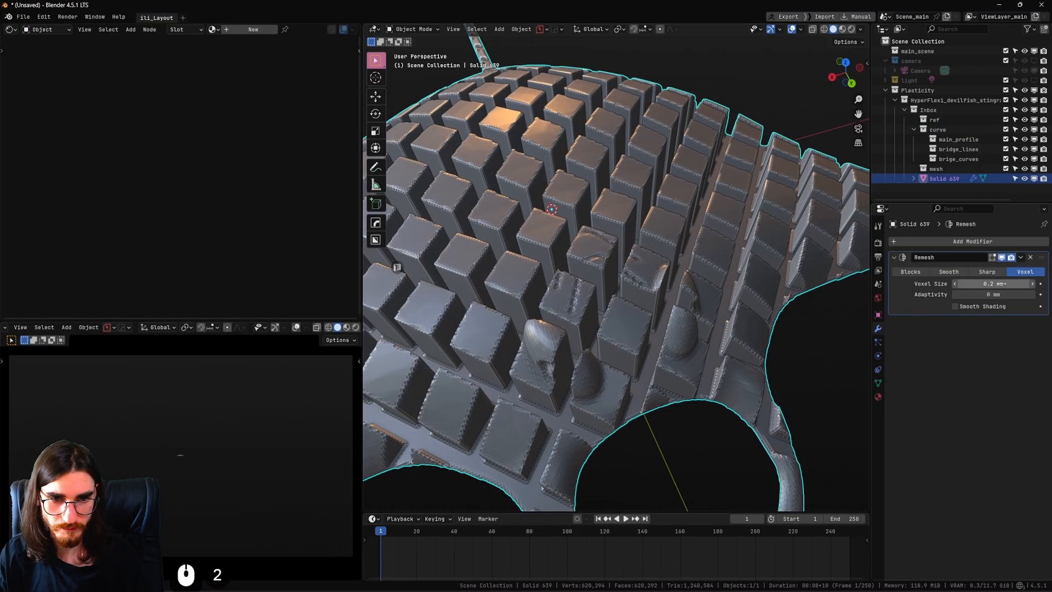
Step: Try a Remesh voxel size of 0.02 mm and settle on 0.08 mm
{"action": "left_click", "coordinate": [993, 283]}
{"action": "type", "text": "0.02"}
{"action": "key", "text": "Return"}
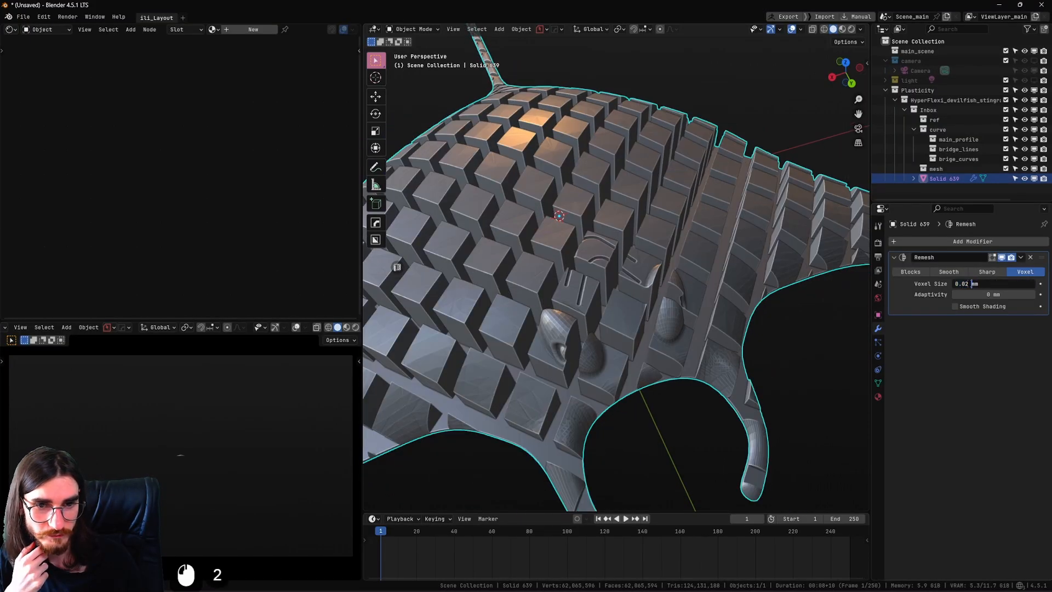
{"action": "key", "text": "Left"}
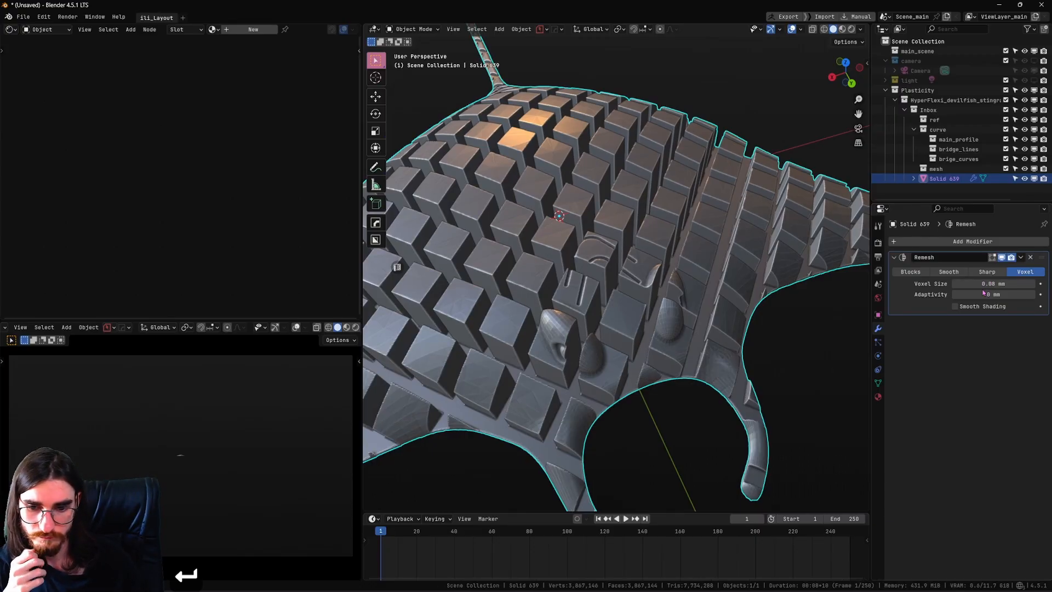
Step: Add a Smooth Corrective modifier below the Remesh modifier on the devilfish solid
{"action": "scroll", "coordinate": [824, 195], "scroll_direction": "down", "scroll_amount": 3}
{"action": "middle_click_drag", "start_coordinate": [824, 195], "coordinate": [646, 225]}
{"action": "left_click", "coordinate": [951, 243]}
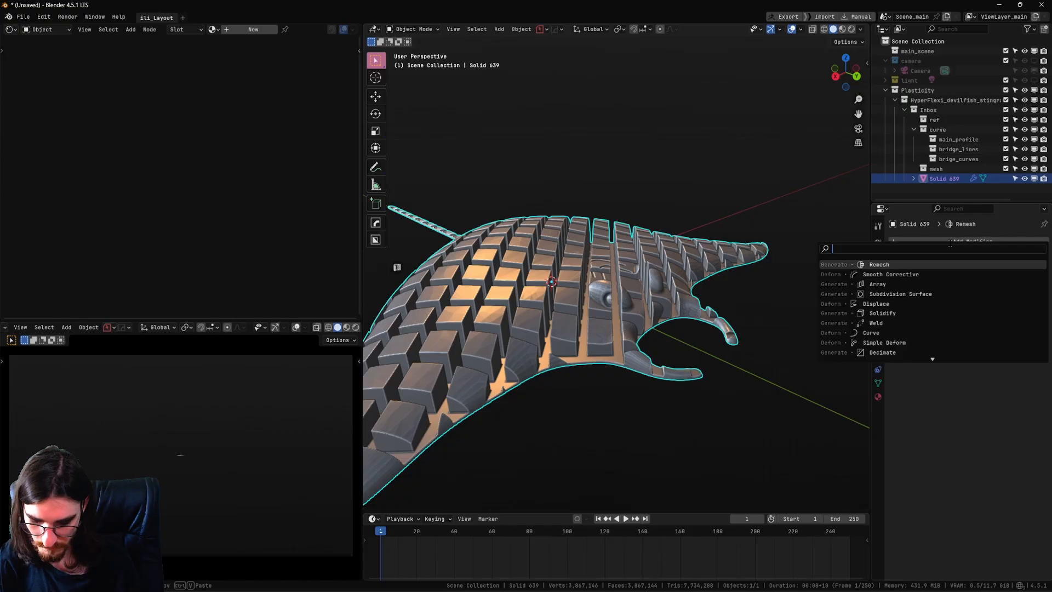
{"action": "type", "text": "s"}
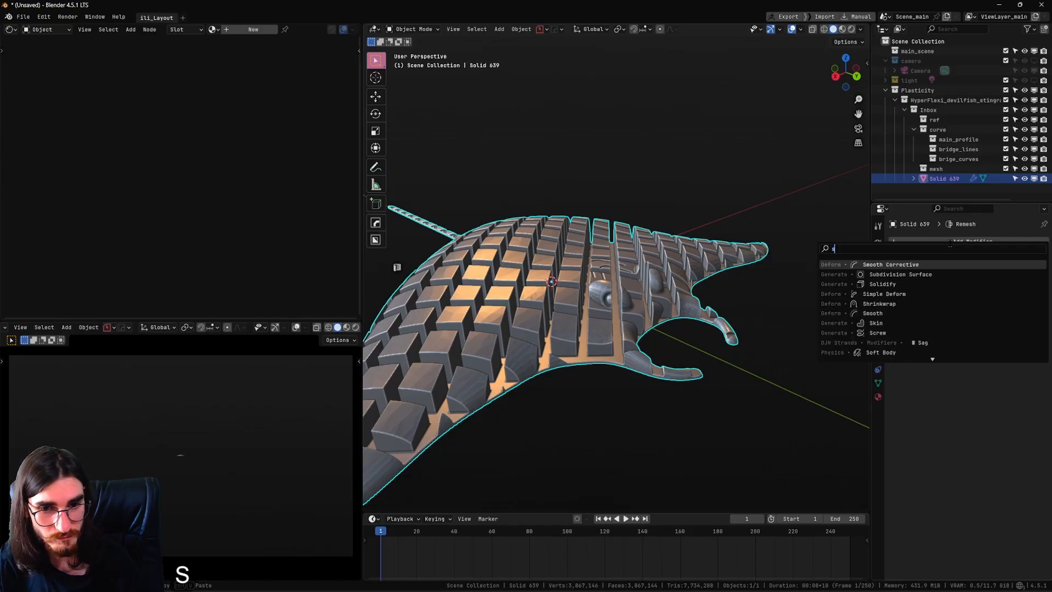
{"action": "type", "text": "m"}
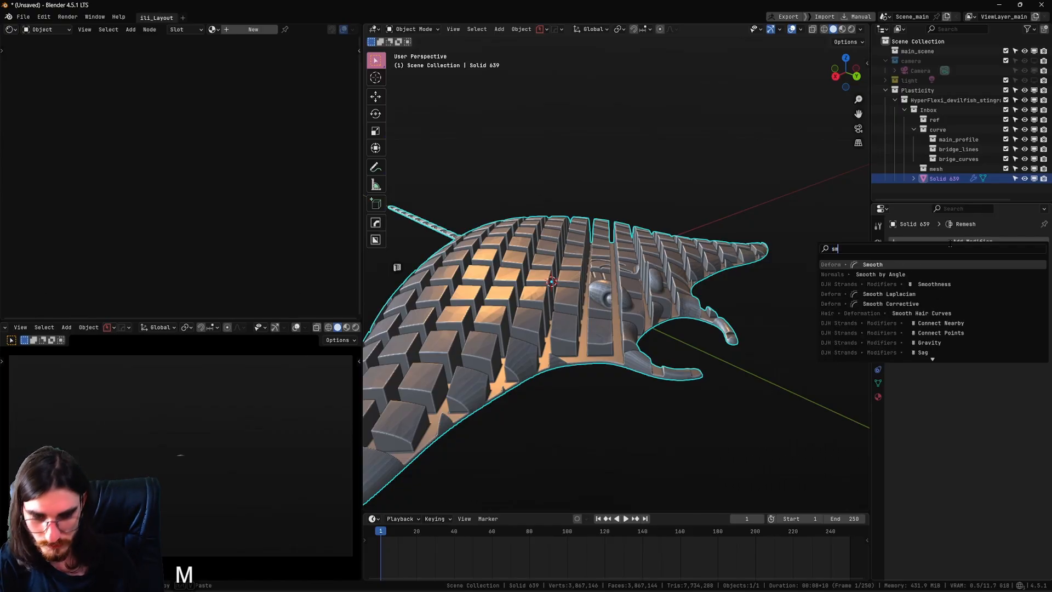
{"action": "type", "text": "o"}
{"action": "key", "text": "Down"}
{"action": "key", "text": "Down"}
{"action": "key", "text": "Down"}
{"action": "key", "text": "Down"}
{"action": "key", "text": "Return"}
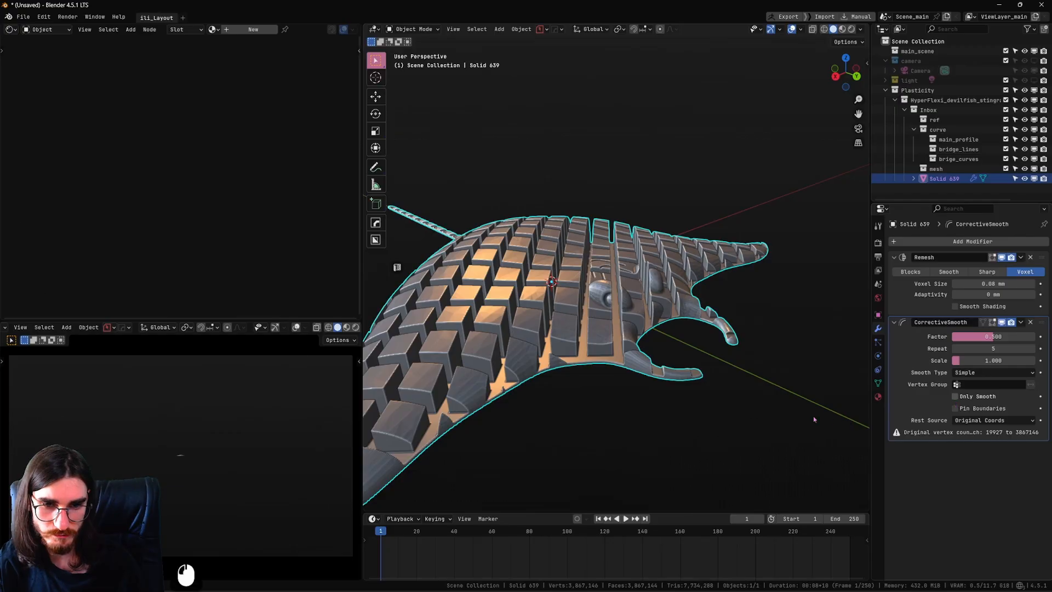
Step: Enable Only Smooth on the CorrectiveSmooth modifier, set Repeat to 45 and the smooth type to Length Weight
{"action": "left_click", "coordinate": [954, 396]}
{"action": "left_click", "coordinate": [1001, 349]}
{"action": "type", "text": "150"}
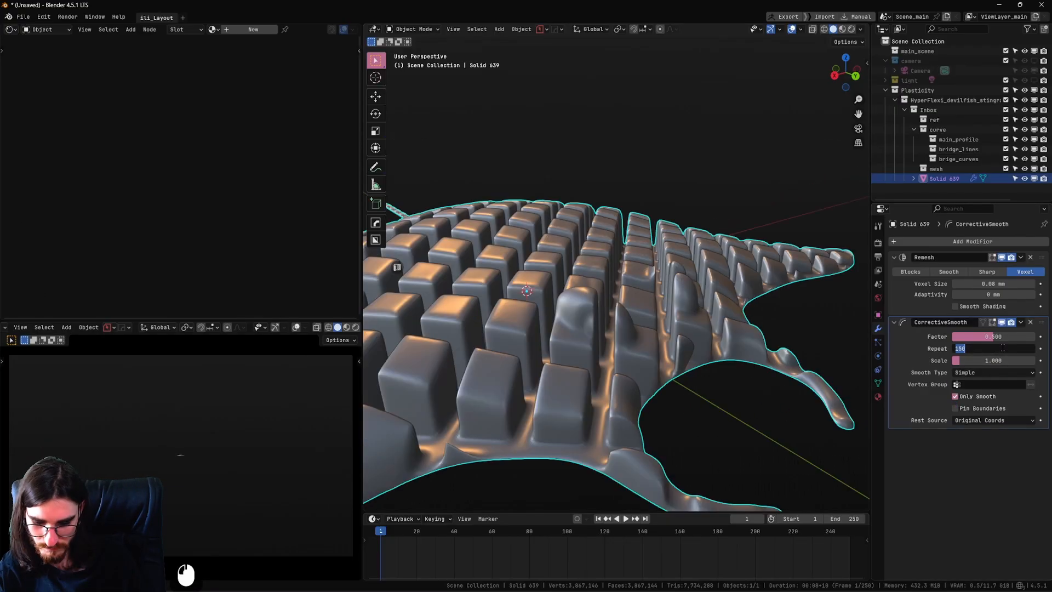
{"action": "type", "text": "45"}
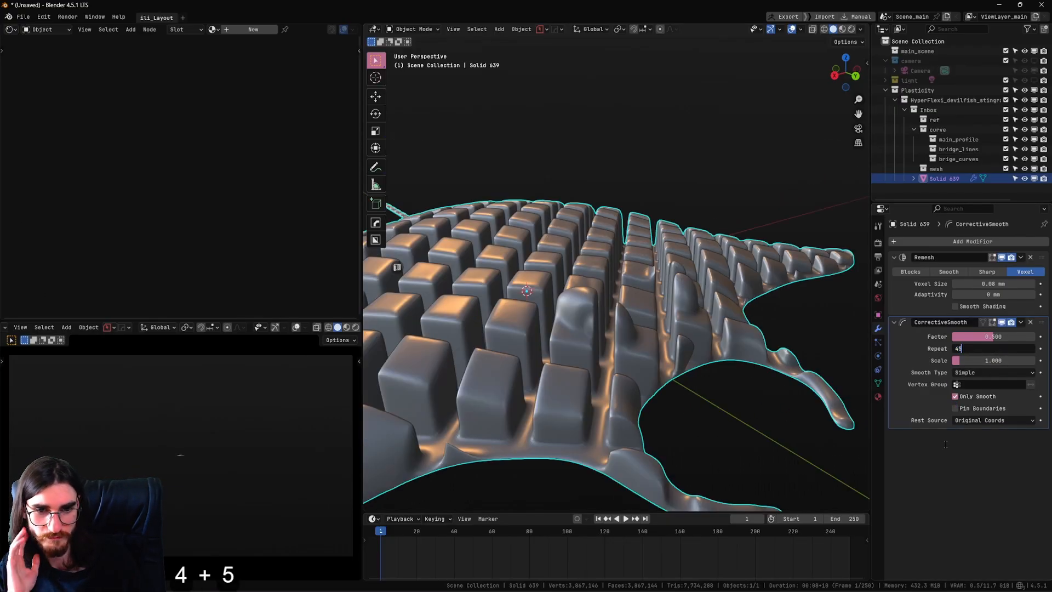
{"action": "left_click", "coordinate": [945, 444]}
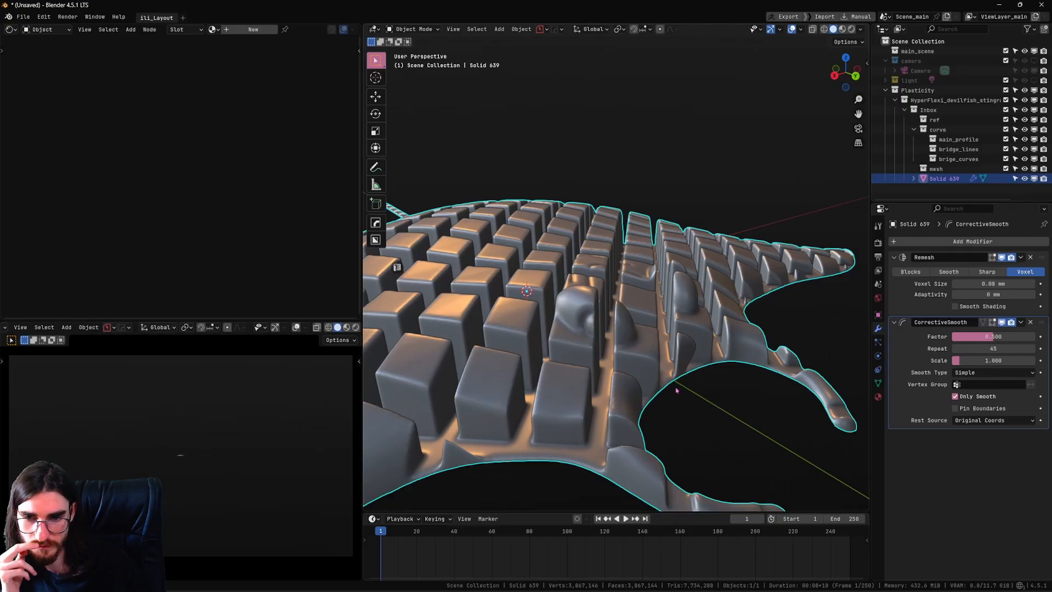
{"action": "left_click", "coordinate": [992, 377]}
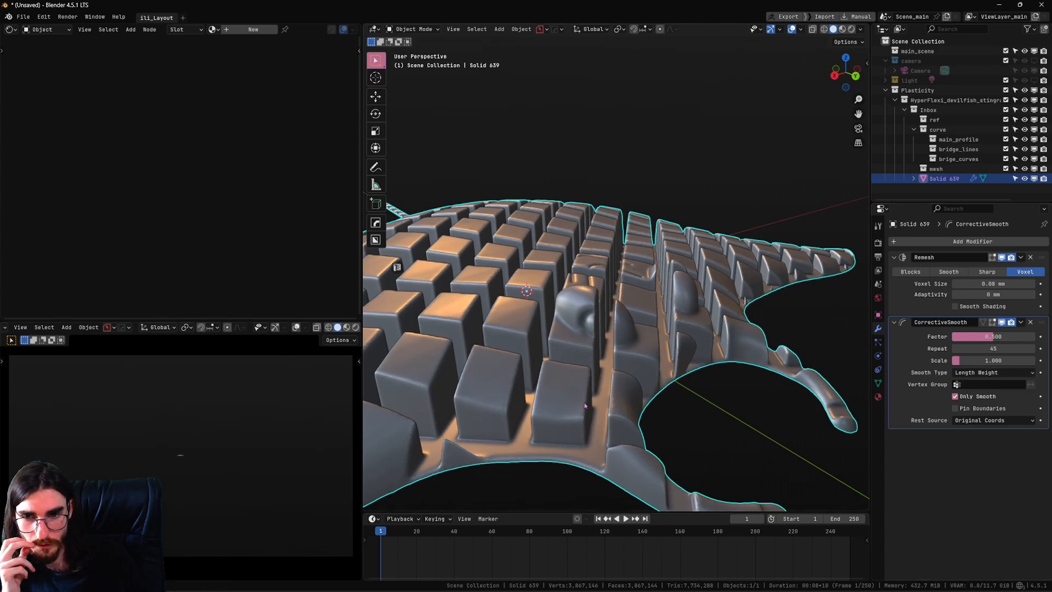
Step: Convert the devilfish with its Remesh and CorrectiveSmooth modifiers to a plain mesh
{"action": "scroll", "coordinate": [585, 405], "scroll_direction": "down", "scroll_amount": 4}
{"action": "middle_click_drag", "start_coordinate": [591, 383], "coordinate": [584, 268]}
{"action": "right_click", "coordinate": [583, 268]}
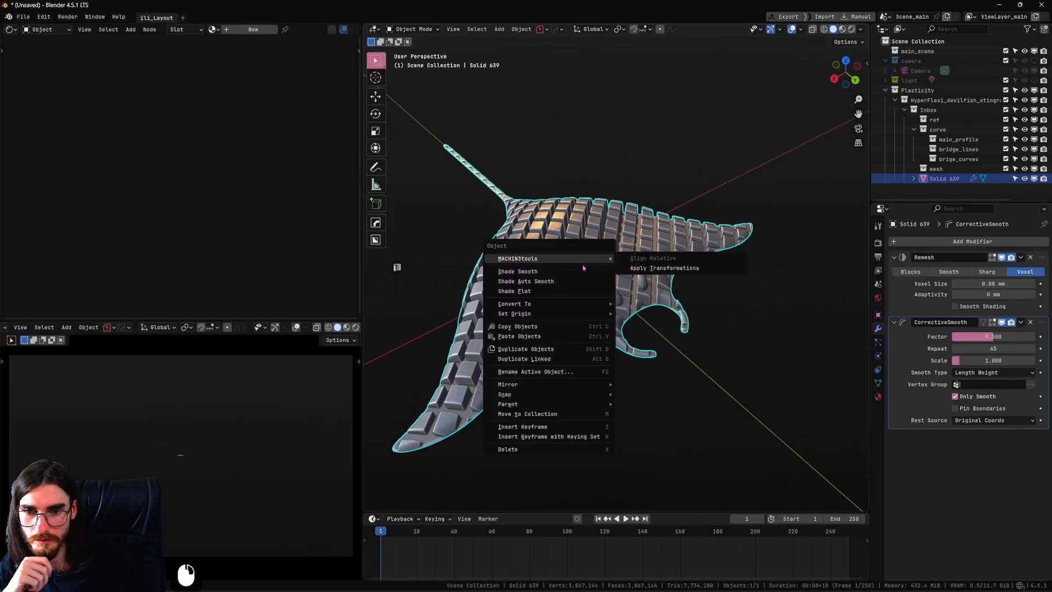
{"action": "mouse_move", "coordinate": [576, 303]}
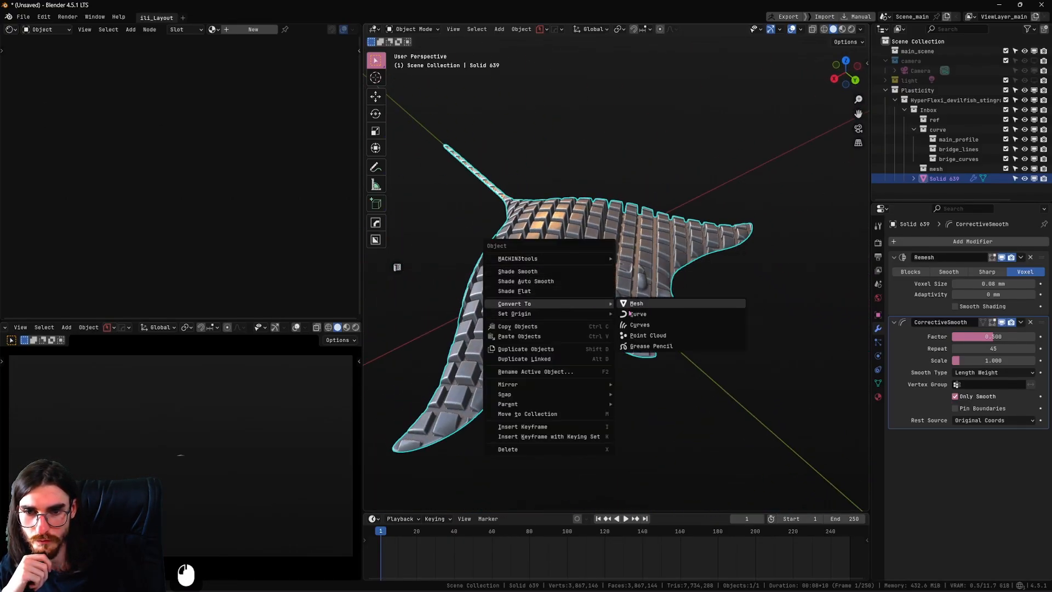
{"action": "left_click", "coordinate": [687, 300]}
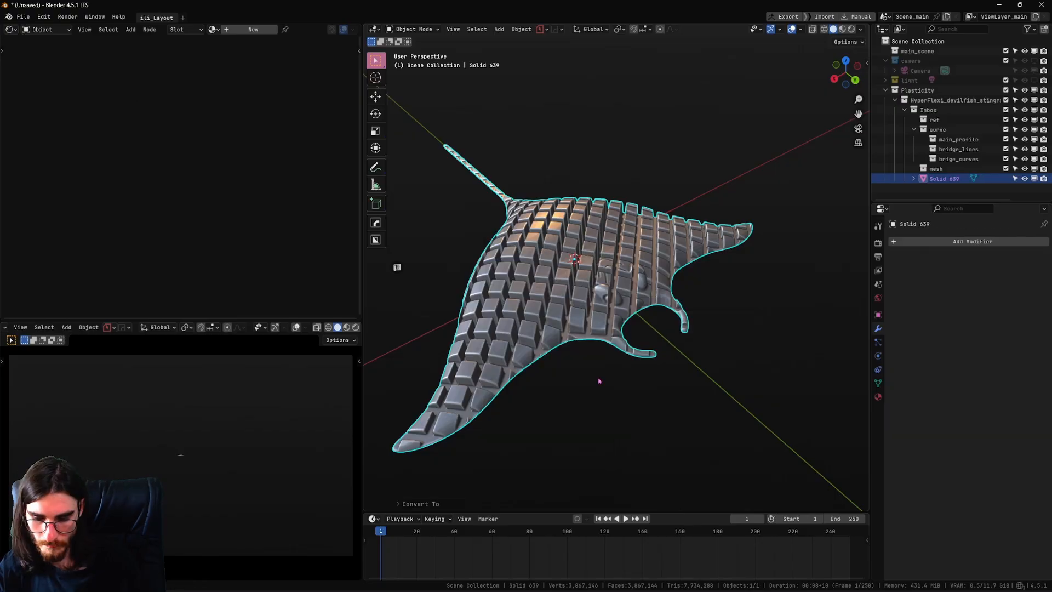
Step: Switch the mesh to Sculpt Mode, enlarge the viewport downward and choose the Clay Strips brush
{"action": "key", "text": "Tab"}
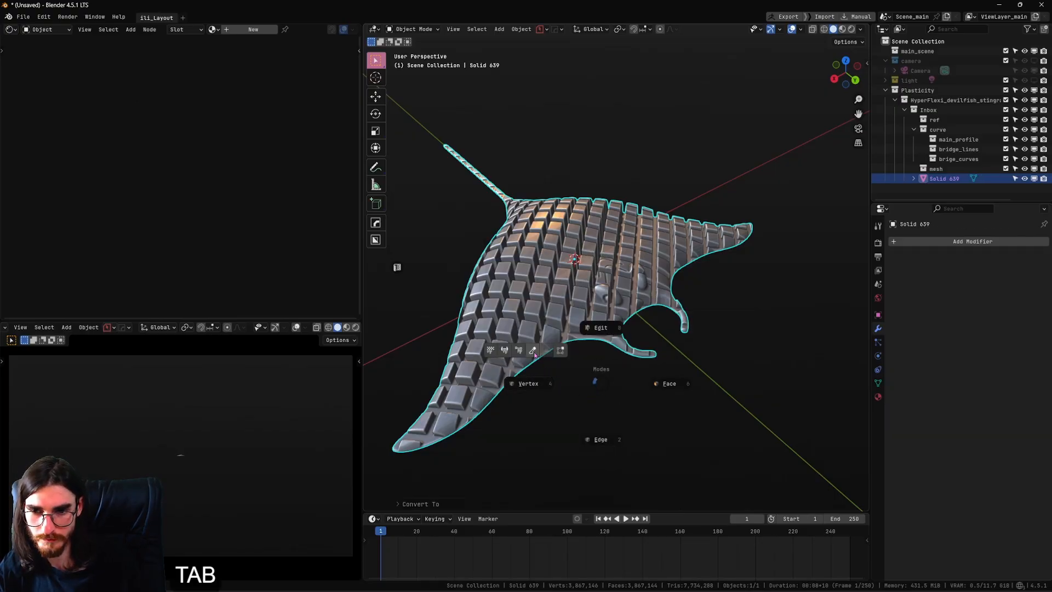
{"action": "left_click", "coordinate": [609, 338]}
{"action": "scroll", "coordinate": [638, 342], "scroll_direction": "up", "scroll_amount": 5}
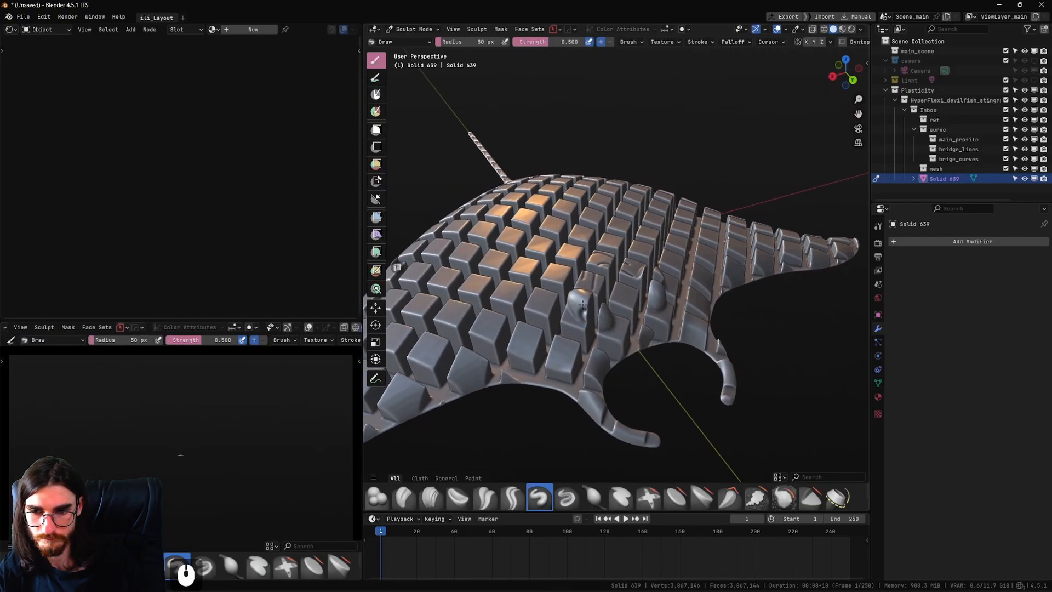
{"action": "middle_click_drag", "start_coordinate": [602, 308], "coordinate": [617, 294], "text": "shift"}
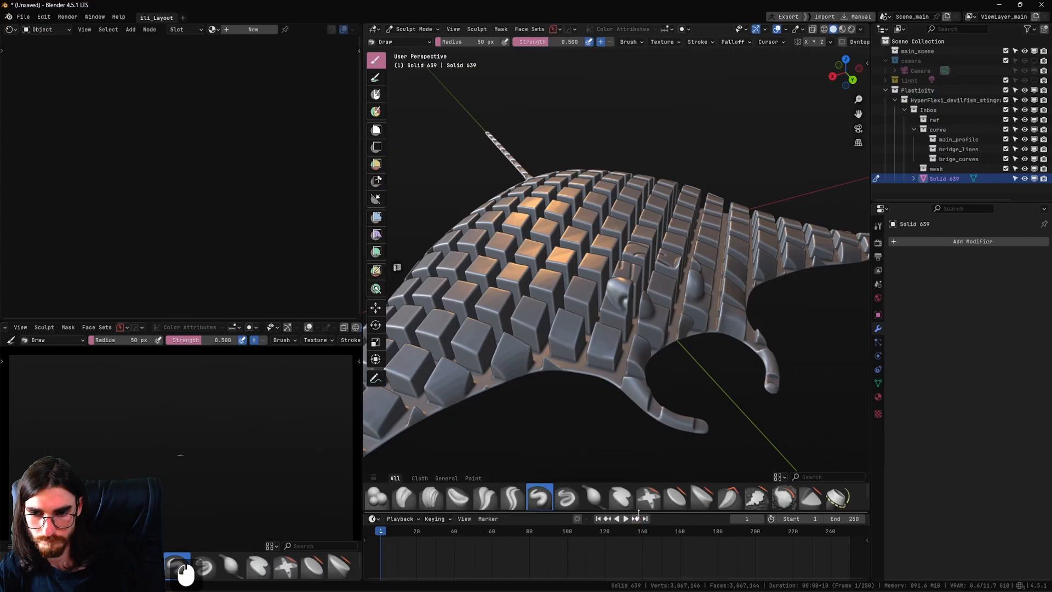
{"action": "left_click_drag", "start_coordinate": [637, 513], "coordinate": [637, 539]}
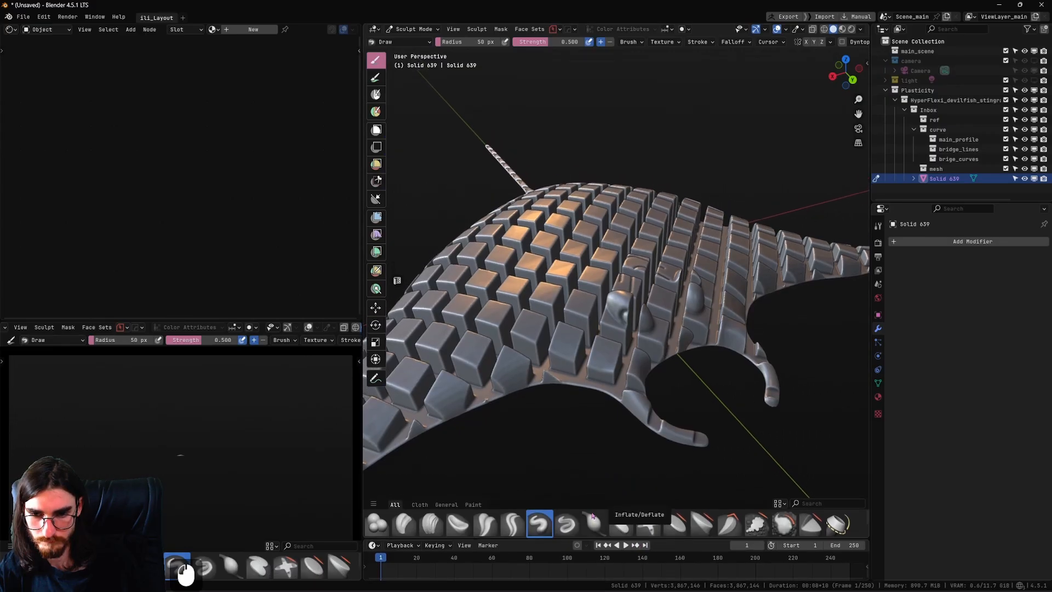
{"action": "key", "text": "shift+space"}
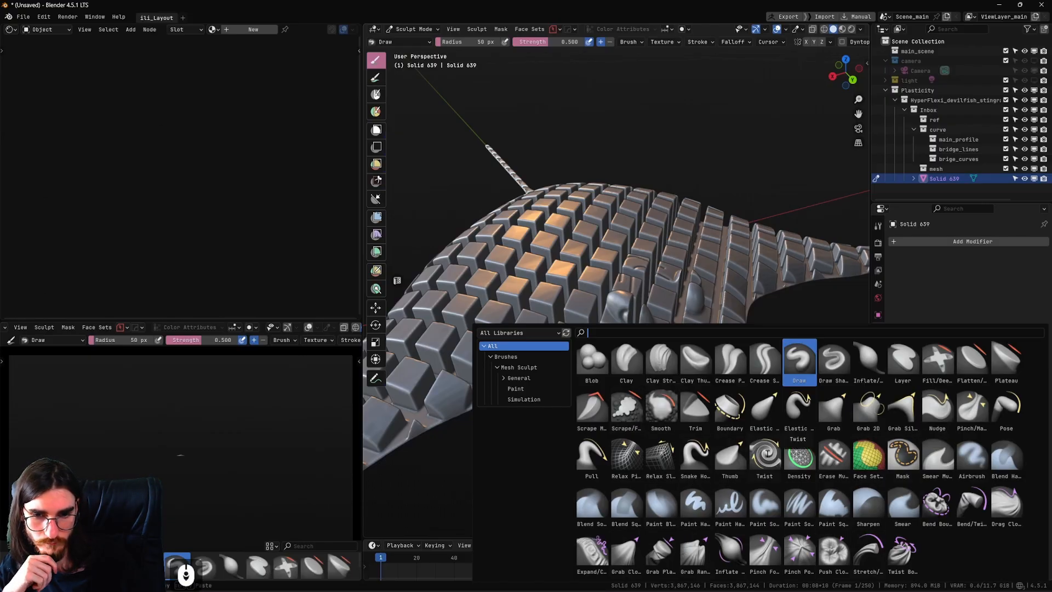
{"action": "left_click", "coordinate": [660, 360]}
{"action": "mouse_move", "coordinate": [574, 261]}
{"action": "middle_mouse_down"}
{"action": "mouse_move", "coordinate": [573, 299]}
{"action": "mouse_move", "coordinate": [634, 353]}
{"action": "middle_mouse_up"}
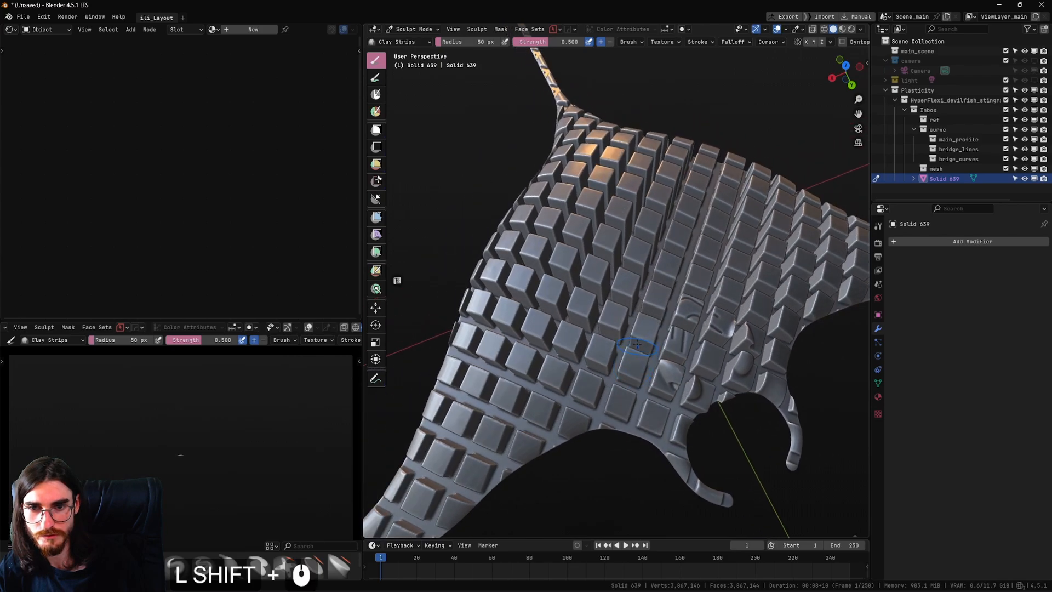
Step: Try Clay Strips strokes across the wing segments and enlarge the brush radius to 221 px
{"action": "mouse_move", "coordinate": [587, 313]}
{"action": "left_mouse_down"}
{"action": "mouse_move", "coordinate": [664, 260]}
{"action": "mouse_move", "coordinate": [600, 359]}
{"action": "mouse_move", "coordinate": [496, 386]}
{"action": "left_mouse_up"}
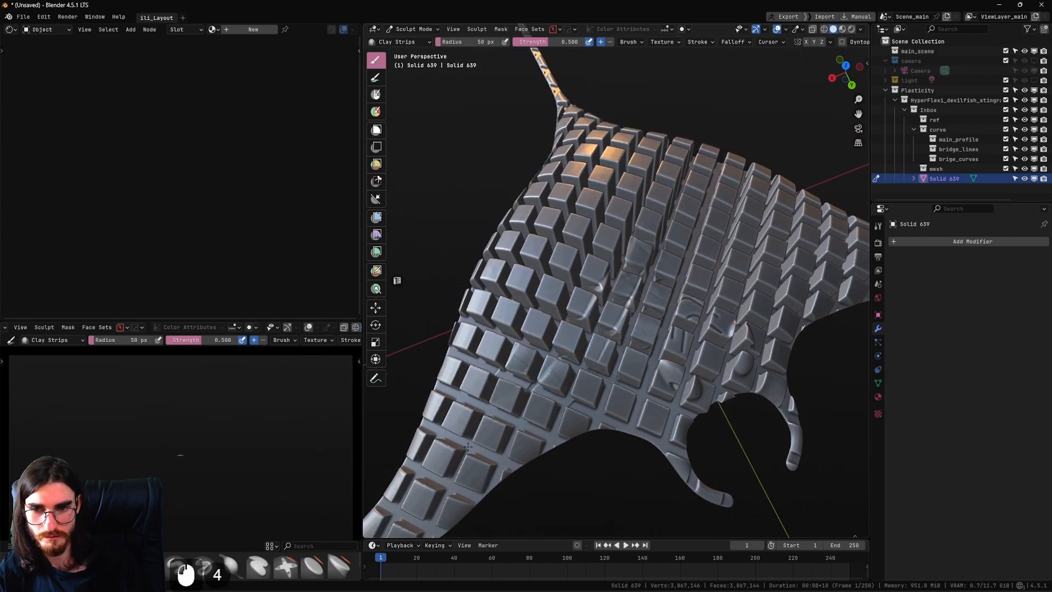
{"action": "left_click_drag", "start_coordinate": [460, 432], "coordinate": [507, 298]}
{"action": "left_click_drag", "start_coordinate": [567, 189], "coordinate": [507, 285]}
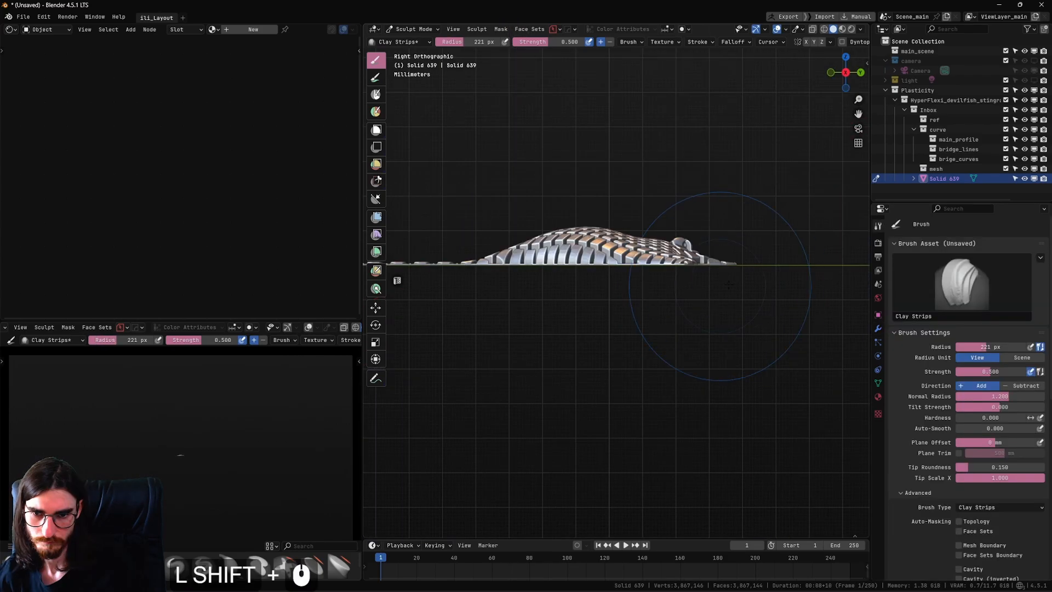
Step: Try a Box Mask over the thin base under the front of the body in right orthographic view
{"action": "scroll", "coordinate": [743, 273], "scroll_direction": "up", "scroll_amount": 4}
{"action": "middle_click_drag", "start_coordinate": [743, 273], "coordinate": [639, 300], "text": "shift"}
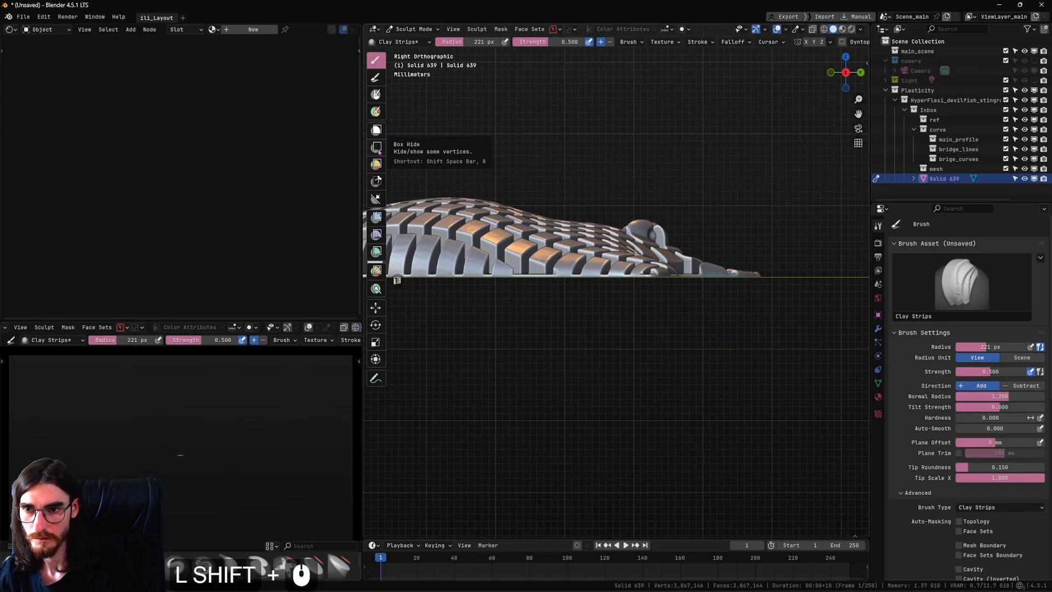
{"action": "left_click", "coordinate": [376, 131]}
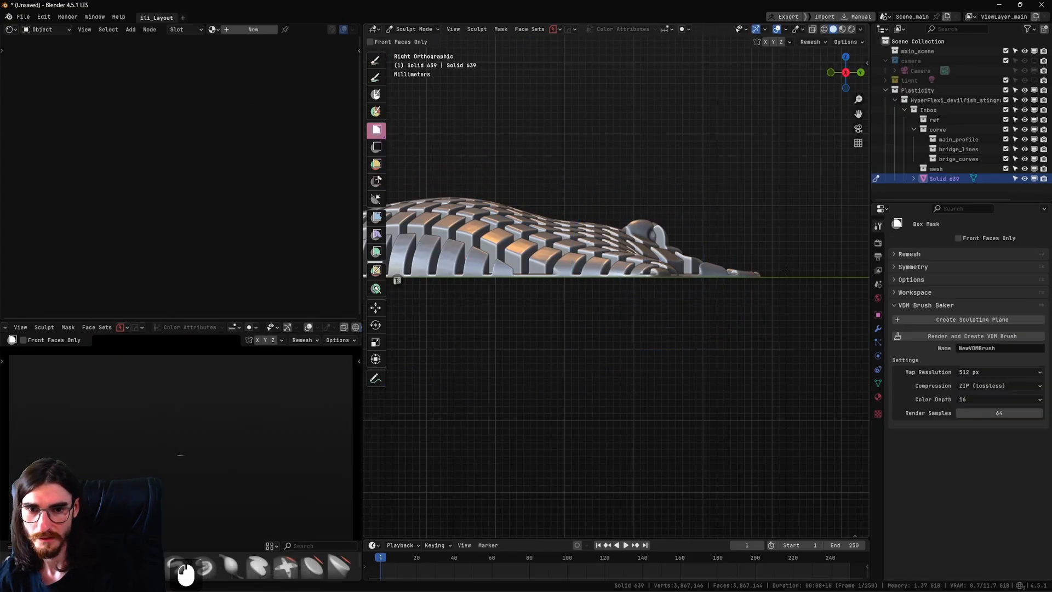
{"action": "left_click_drag", "start_coordinate": [714, 276], "coordinate": [460, 304]}
{"action": "middle_click_drag", "start_coordinate": [560, 291], "coordinate": [601, 289], "text": "shift"}
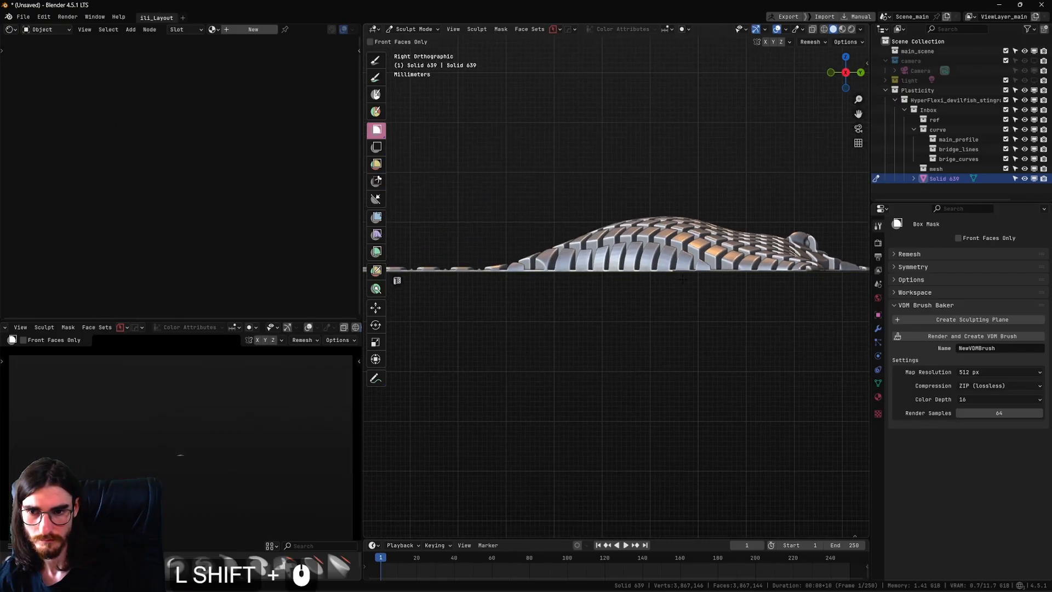
{"action": "scroll", "coordinate": [727, 259], "scroll_direction": "up", "scroll_amount": 3}
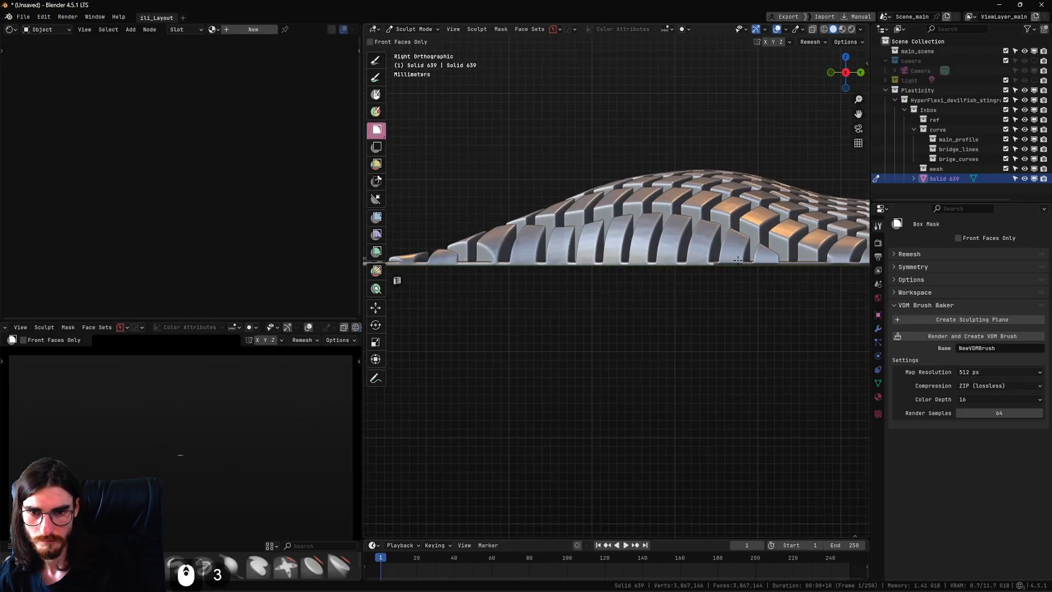
{"action": "key", "text": "ctrl+z"}
Step: Widen the viewport to fit the whole model and box-mask its flat underside from head to tail tip
{"action": "scroll", "coordinate": [737, 264], "scroll_direction": "down", "scroll_amount": 6}
{"action": "middle_click_drag", "start_coordinate": [696, 268], "coordinate": [750, 279], "text": "shift"}
{"action": "left_click_drag", "start_coordinate": [362, 267], "coordinate": [118, 268]}
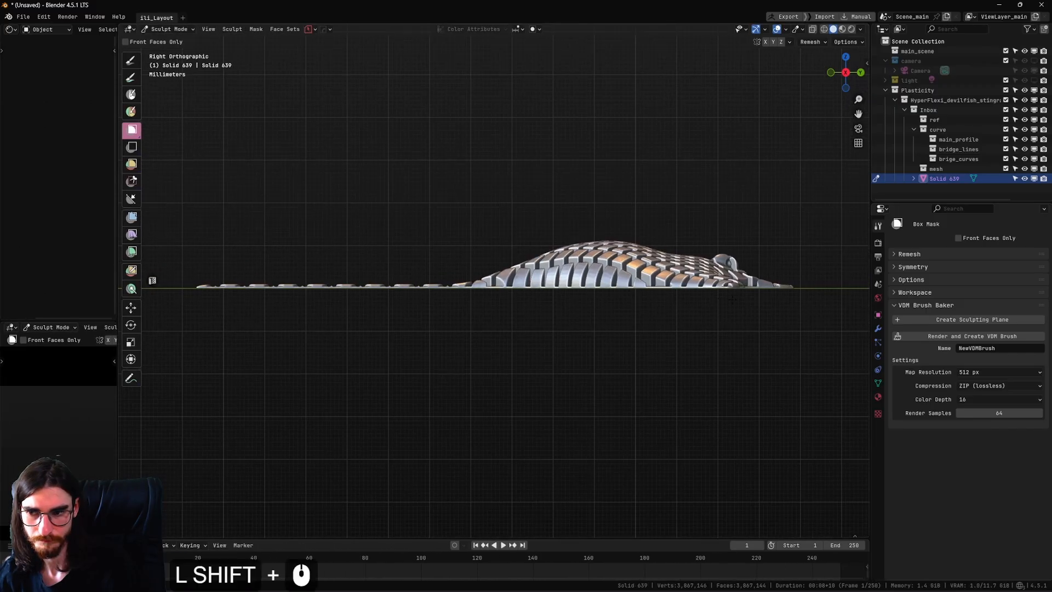
{"action": "middle_click_drag", "start_coordinate": [709, 289], "coordinate": [744, 286], "text": "shift"}
{"action": "middle_click_drag", "start_coordinate": [743, 286], "coordinate": [845, 284], "text": "ctrl"}
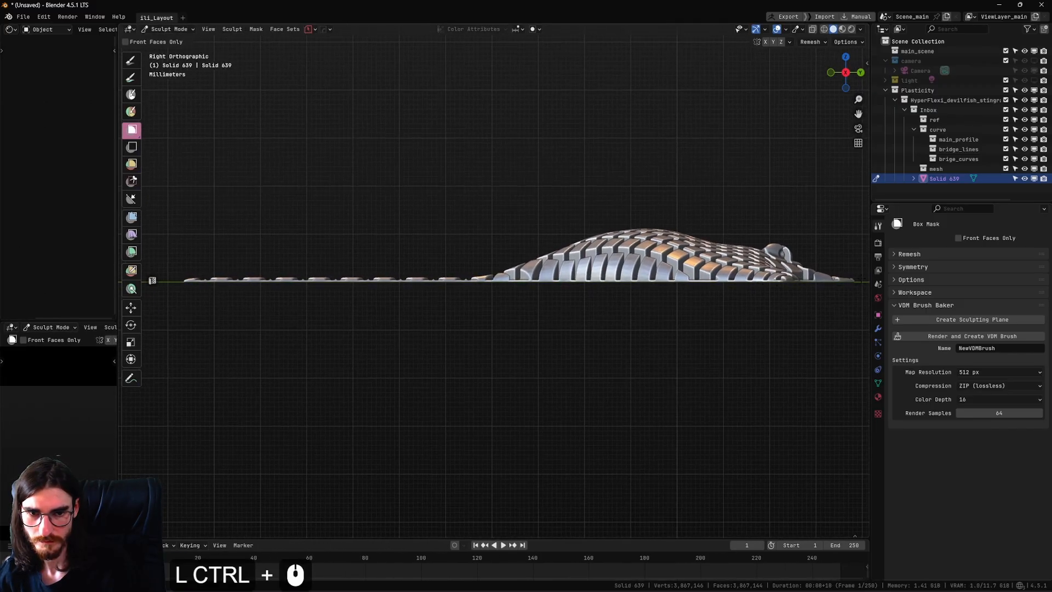
{"action": "left_click_drag", "start_coordinate": [863, 279], "coordinate": [136, 363]}
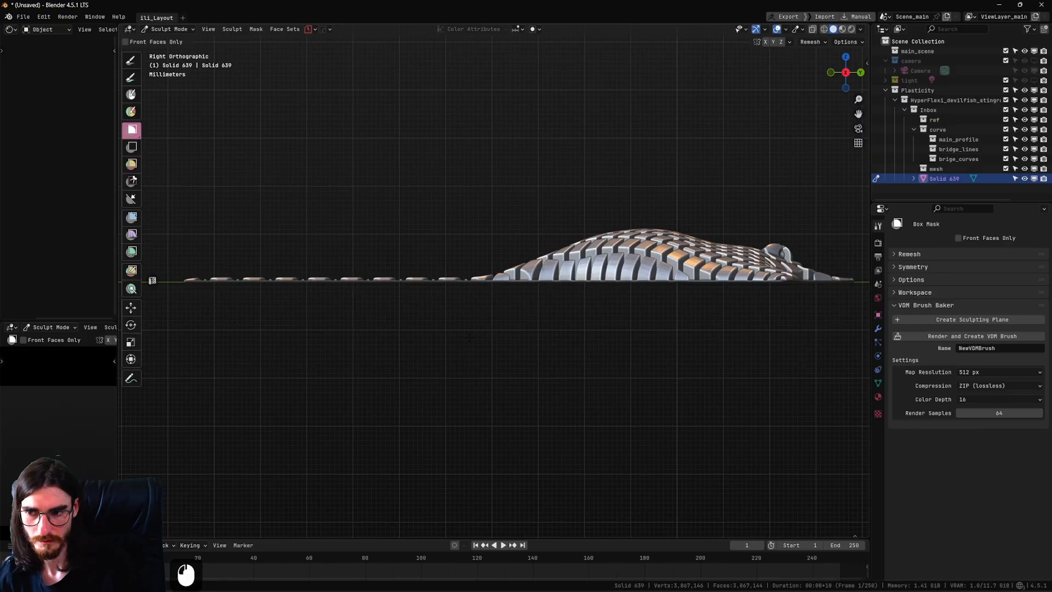
Step: Smooth the mask on the underside and check its edge along the wing
{"action": "middle_click_drag", "start_coordinate": [469, 338], "coordinate": [592, 280]}
{"action": "scroll", "coordinate": [547, 314], "scroll_direction": "up", "scroll_amount": 2}
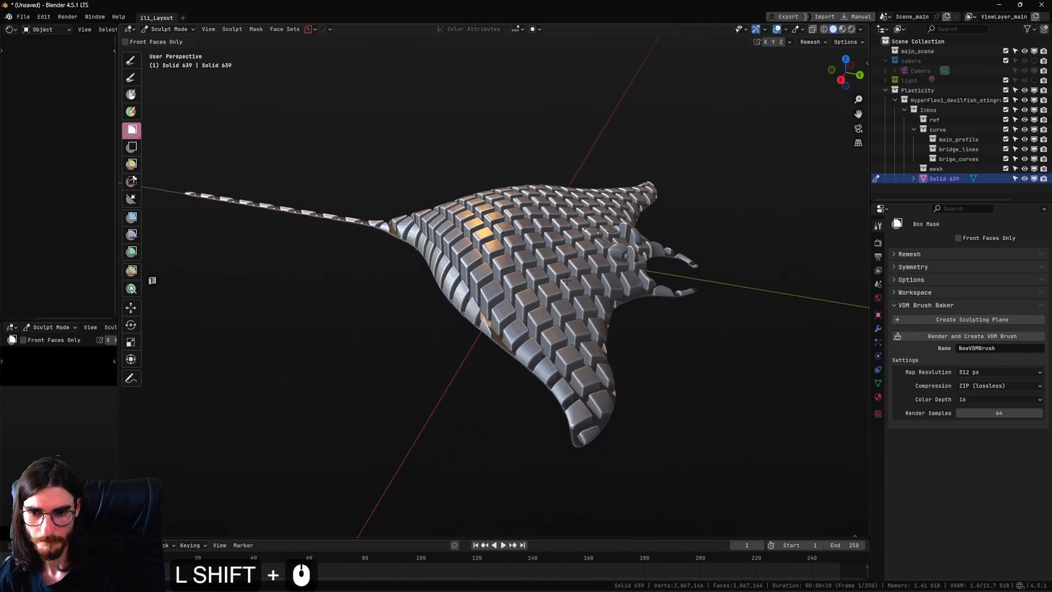
{"action": "scroll", "coordinate": [592, 280], "scroll_direction": "up", "scroll_amount": 2}
{"action": "scroll", "coordinate": [593, 280], "scroll_direction": "down", "scroll_amount": 5}
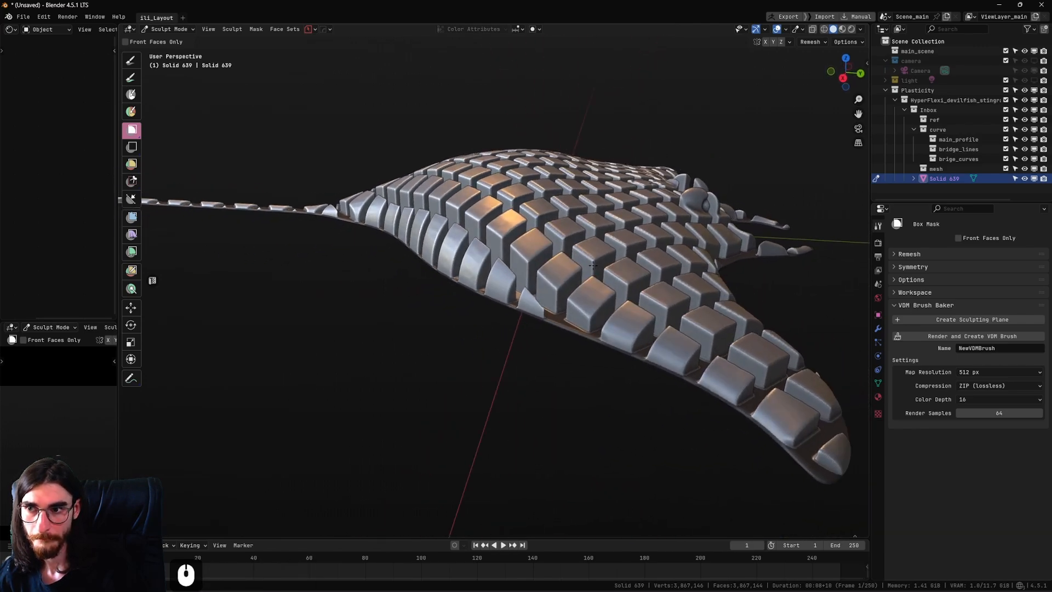
{"action": "left_click", "coordinate": [266, 29]}
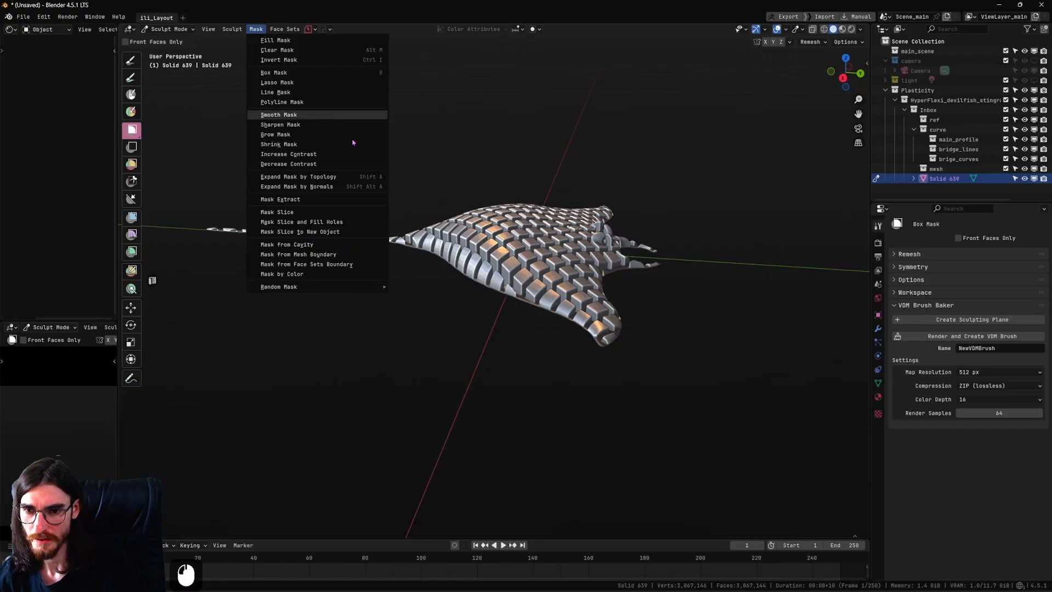
{"action": "left_click", "coordinate": [278, 115]}
{"action": "scroll", "coordinate": [573, 272], "scroll_direction": "up", "scroll_amount": 4}
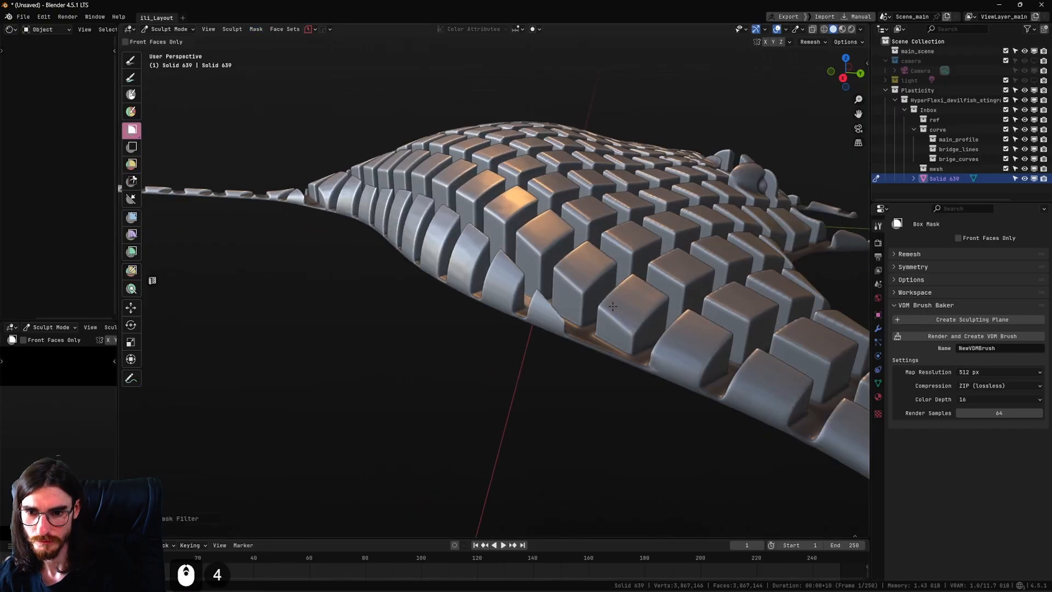
{"action": "middle_click_drag", "start_coordinate": [630, 304], "coordinate": [597, 261], "text": "shift"}
{"action": "scroll", "coordinate": [596, 261], "scroll_direction": "down", "scroll_amount": 6}
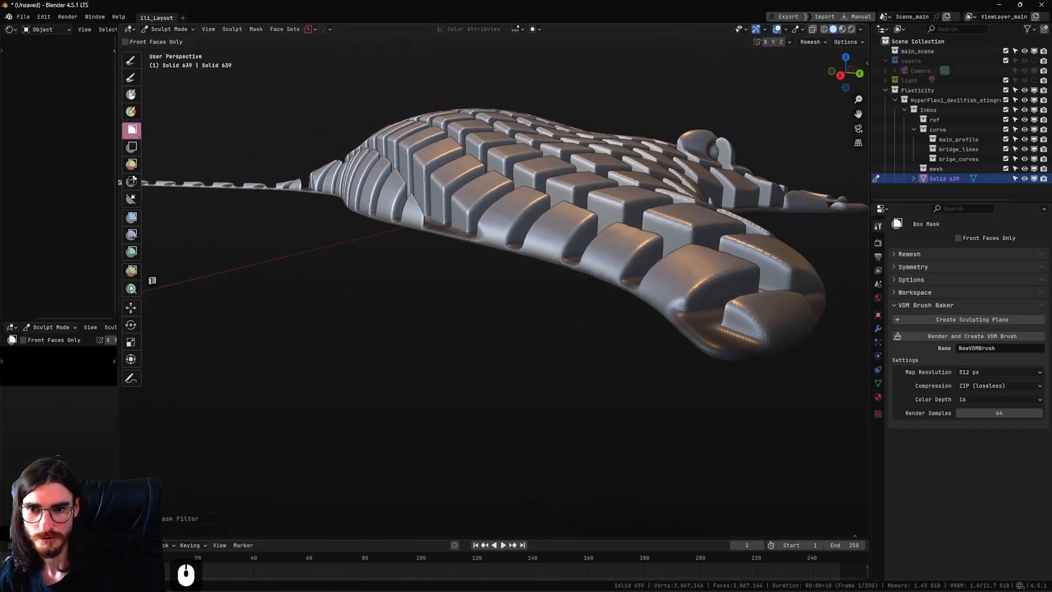
Step: Turn to the top of the body and switch back to the Clay Strips brush
{"action": "scroll", "coordinate": [705, 327], "scroll_direction": "down", "scroll_amount": 5}
{"action": "mouse_move", "coordinate": [705, 321]}
{"action": "middle_mouse_down"}
{"action": "mouse_move", "coordinate": [753, 280]}
{"action": "mouse_move", "coordinate": [745, 274]}
{"action": "middle_mouse_up"}
{"action": "scroll", "coordinate": [746, 262], "scroll_direction": "up", "scroll_amount": 2}
{"action": "scroll", "coordinate": [660, 255], "scroll_direction": "down", "scroll_amount": 2}
{"action": "mouse_move", "coordinate": [750, 219]}
{"action": "middle_mouse_down", "text": "shift"}
{"action": "mouse_move", "coordinate": [660, 255]}
{"action": "mouse_move", "coordinate": [662, 246]}
{"action": "mouse_move", "coordinate": [668, 260]}
{"action": "mouse_move", "coordinate": [534, 287]}
{"action": "middle_mouse_up", "text": "shift"}
{"action": "scroll", "coordinate": [660, 253], "scroll_direction": "up", "scroll_amount": 2}
{"action": "key", "text": "shift+space"}
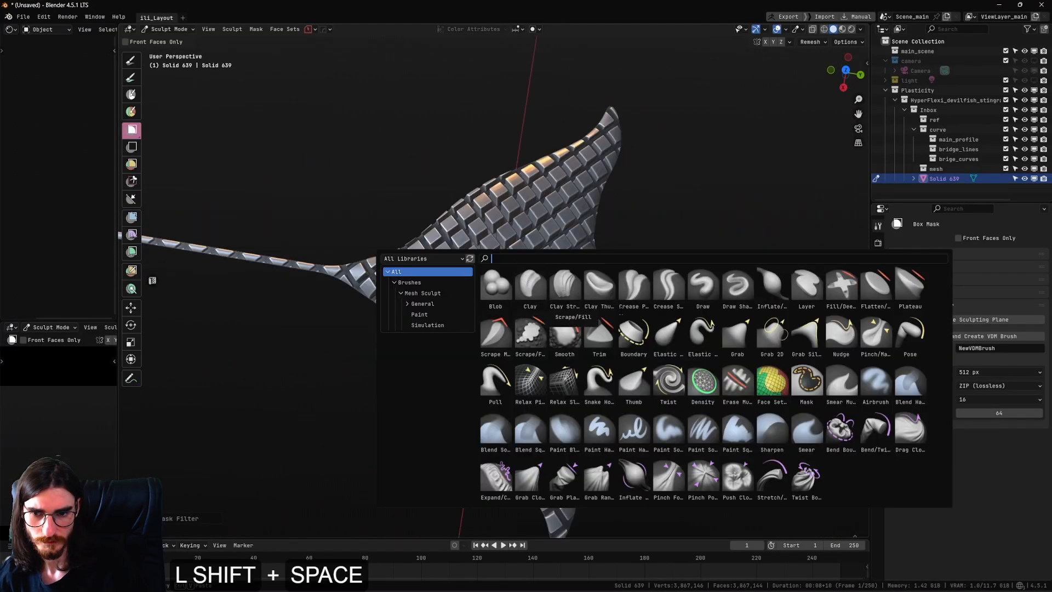
{"action": "left_click", "coordinate": [564, 284]}
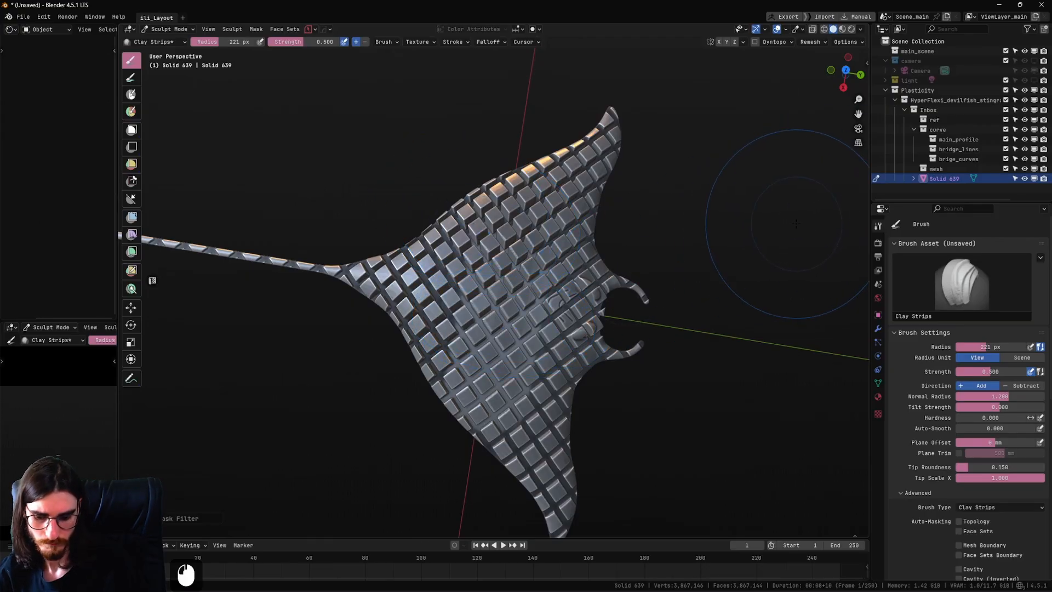
Step: Show the model's transform and dimension values to check its size
{"action": "key", "text": "n"}
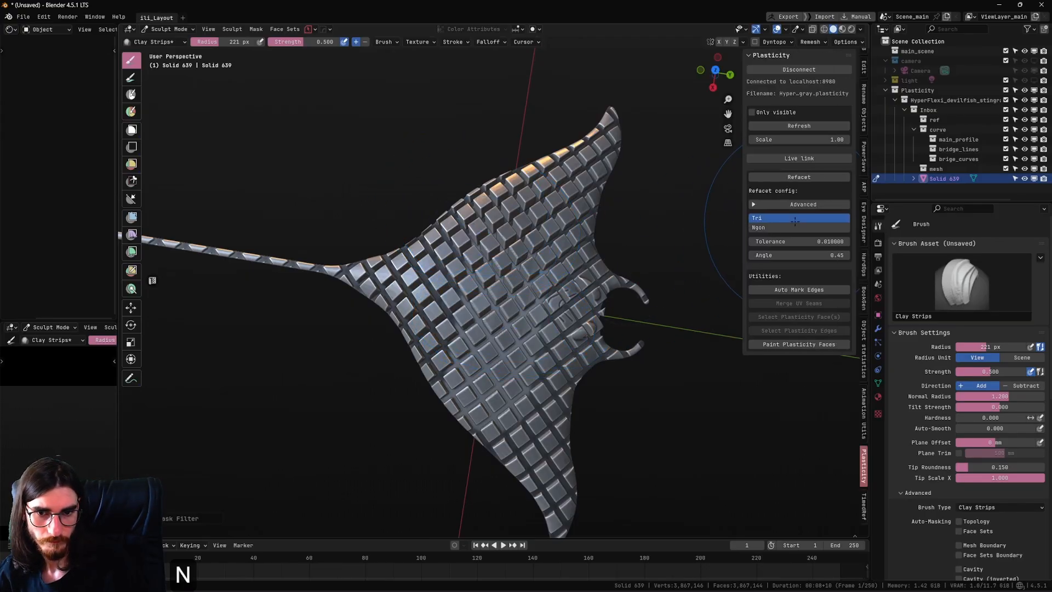
{"action": "scroll", "coordinate": [864, 80], "scroll_direction": "up", "scroll_amount": 10}
{"action": "left_click", "coordinate": [864, 63]}
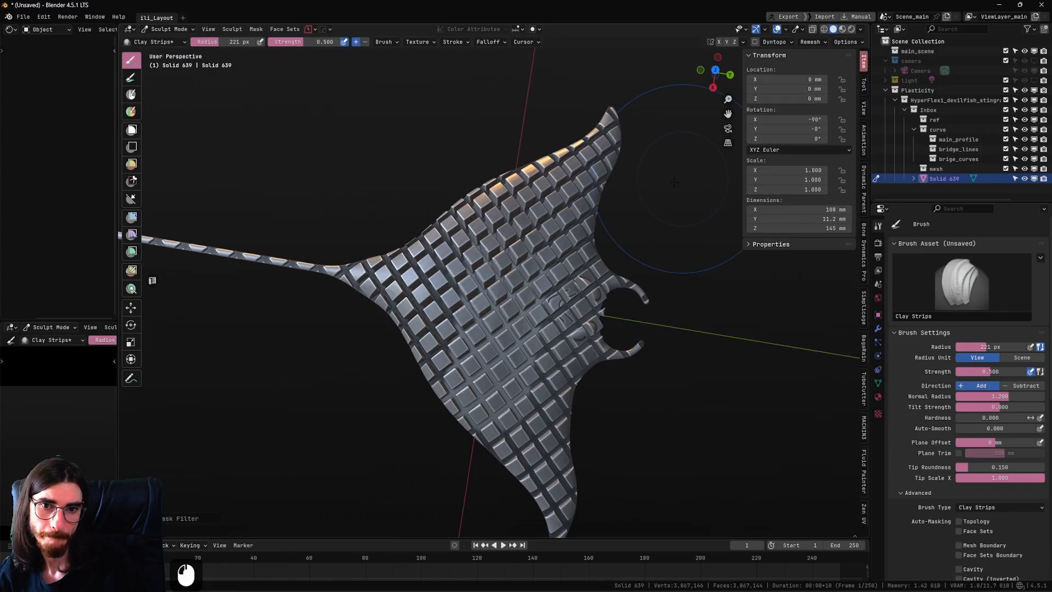
Step: Hide the transform values and set the Clay Strips brush radius to 68 px
{"action": "key", "text": "n"}
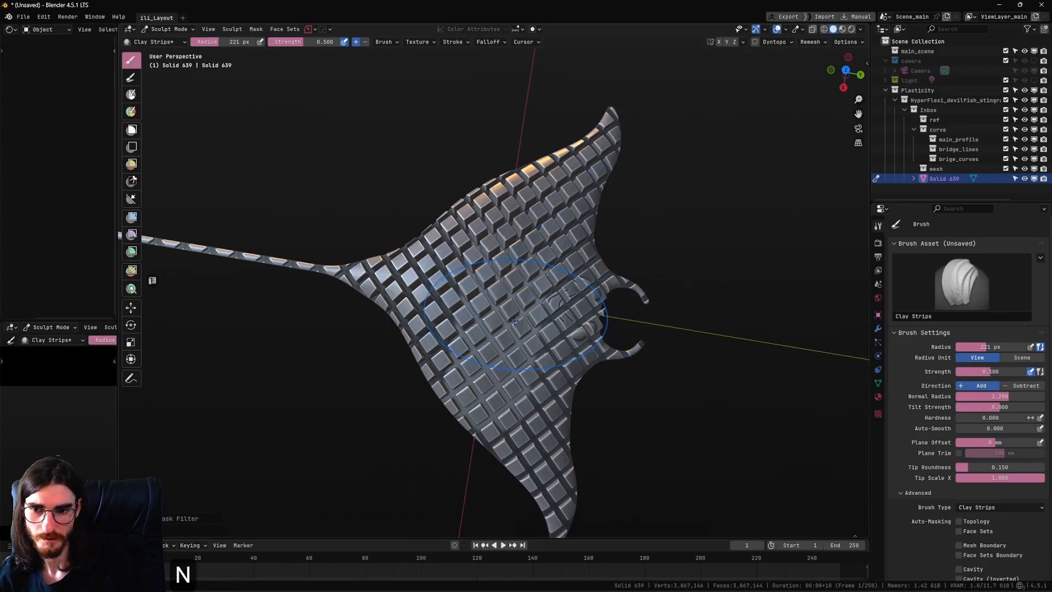
{"action": "middle_click_drag", "start_coordinate": [508, 272], "coordinate": [517, 268]}
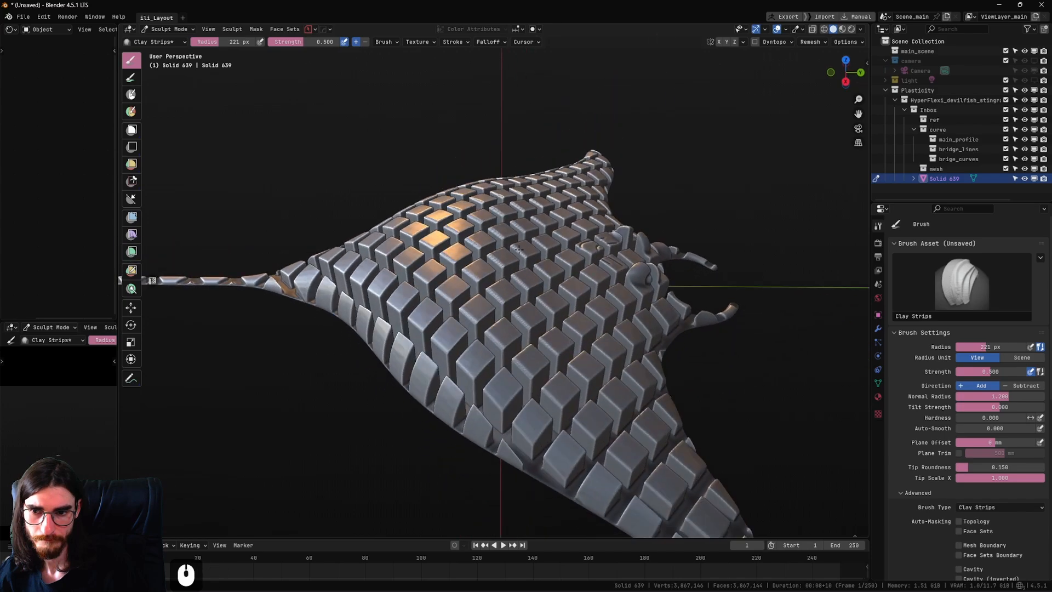
{"action": "key", "text": "2"}
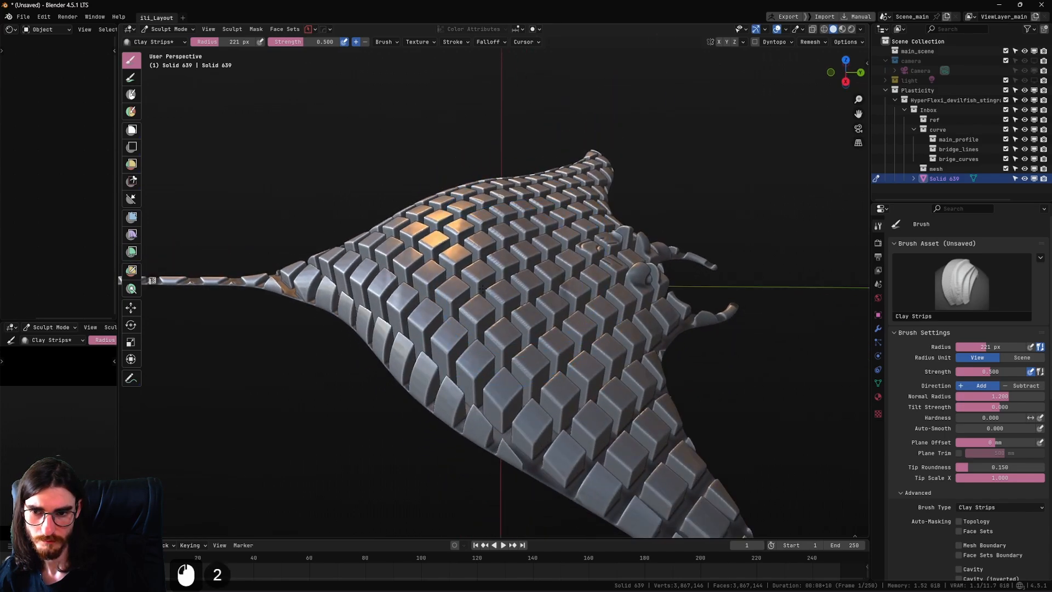
{"action": "right_click", "coordinate": [476, 289]}
{"action": "left_click_drag", "start_coordinate": [474, 289], "coordinate": [448, 282]}
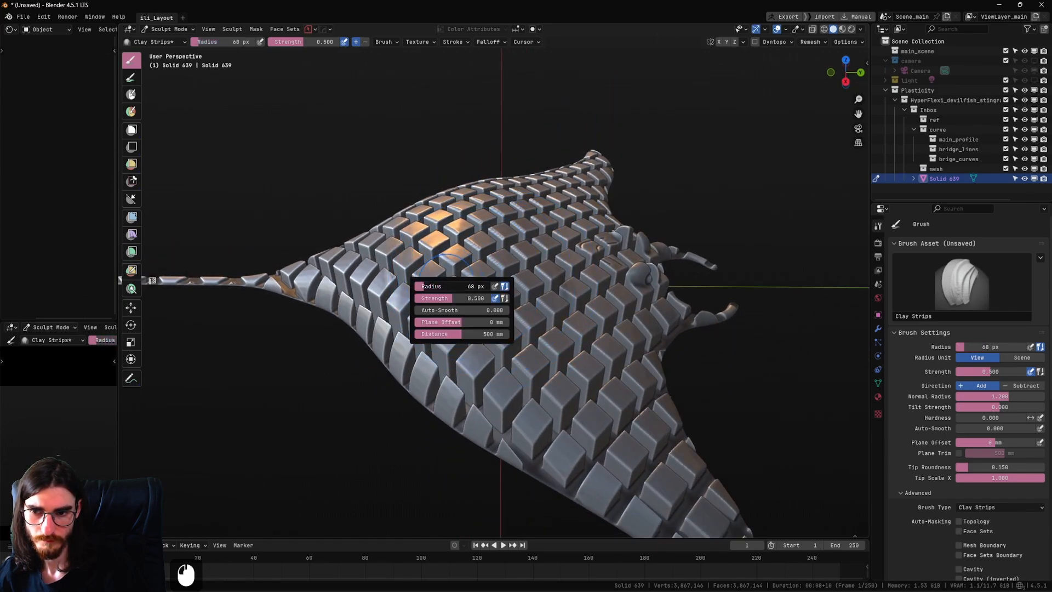
Step: Sculpt Clay Strips strokes across the segments behind the eyes and out along one wing
{"action": "middle_click_drag", "start_coordinate": [554, 312], "coordinate": [520, 334]}
{"action": "mouse_move", "coordinate": [521, 334]}
{"action": "left_mouse_down"}
{"action": "mouse_move", "coordinate": [528, 362]}
{"action": "mouse_move", "coordinate": [452, 454]}
{"action": "left_mouse_up"}
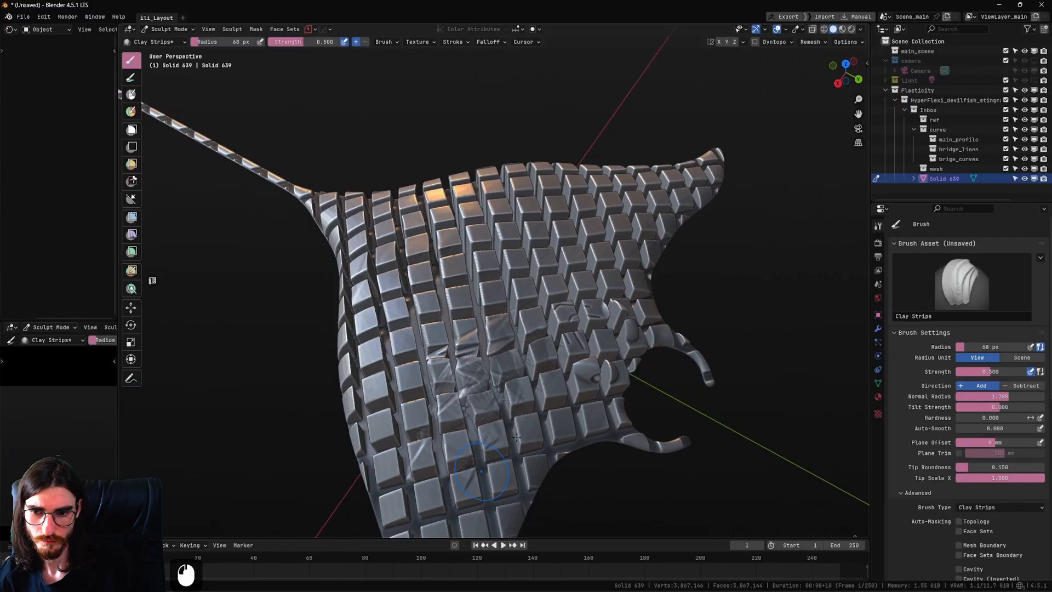
{"action": "middle_click_drag", "start_coordinate": [462, 364], "coordinate": [411, 356]}
{"action": "left_click_drag", "start_coordinate": [380, 359], "coordinate": [361, 399]}
{"action": "mouse_move", "coordinate": [355, 386]}
{"action": "left_mouse_down"}
{"action": "mouse_move", "coordinate": [323, 414]}
{"action": "mouse_move", "coordinate": [252, 436]}
{"action": "left_mouse_up"}
Step: Sculpt Clay Strips strokes over the opposite wing's segments and along the middle of the back near the tail root
{"action": "mouse_move", "coordinate": [353, 275]}
{"action": "left_mouse_down"}
{"action": "mouse_move", "coordinate": [486, 256]}
{"action": "mouse_move", "coordinate": [651, 302]}
{"action": "left_mouse_up"}
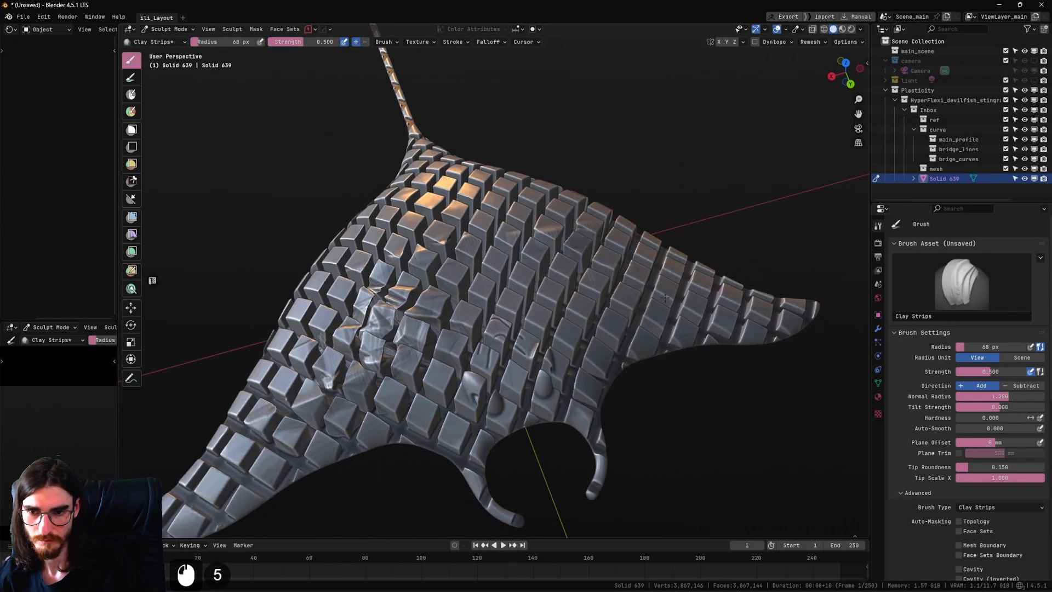
{"action": "left_click_drag", "start_coordinate": [496, 285], "coordinate": [564, 334]}
{"action": "left_click_drag", "start_coordinate": [619, 299], "coordinate": [641, 348]}
{"action": "left_click_drag", "start_coordinate": [657, 273], "coordinate": [726, 300]}
{"action": "middle_click_drag", "start_coordinate": [608, 247], "coordinate": [535, 254]}
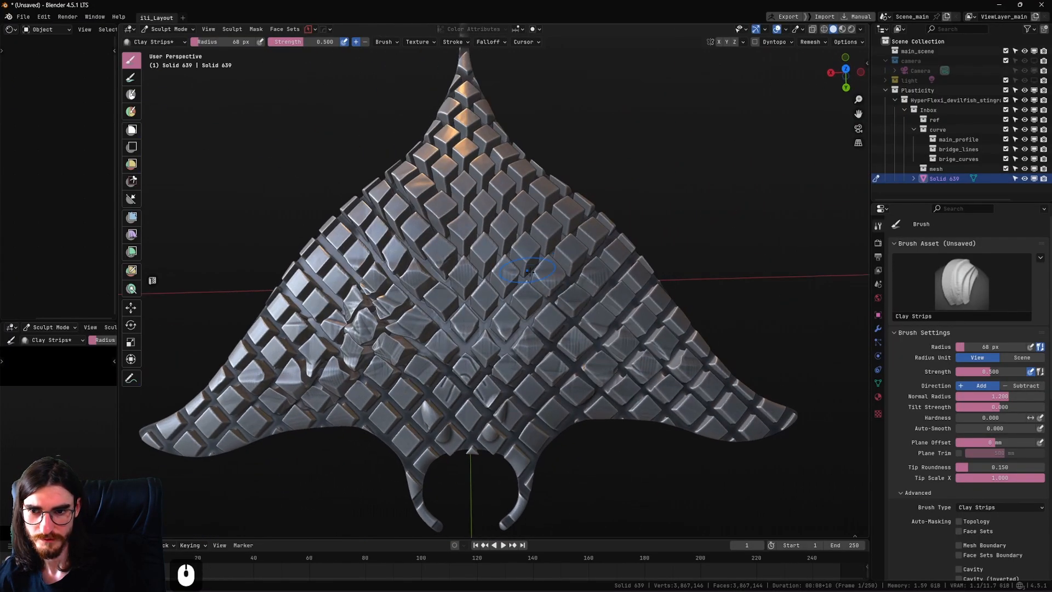
{"action": "left_click_drag", "start_coordinate": [535, 260], "coordinate": [477, 236]}
{"action": "middle_click_drag", "start_coordinate": [444, 170], "coordinate": [451, 308], "text": "shift"}
{"action": "left_click_drag", "start_coordinate": [477, 178], "coordinate": [475, 254]}
Step: Sculpt Clay Strips strokes along the rear edge segments from the tail root outward across the wing
{"action": "middle_click_drag", "start_coordinate": [474, 254], "coordinate": [615, 301]}
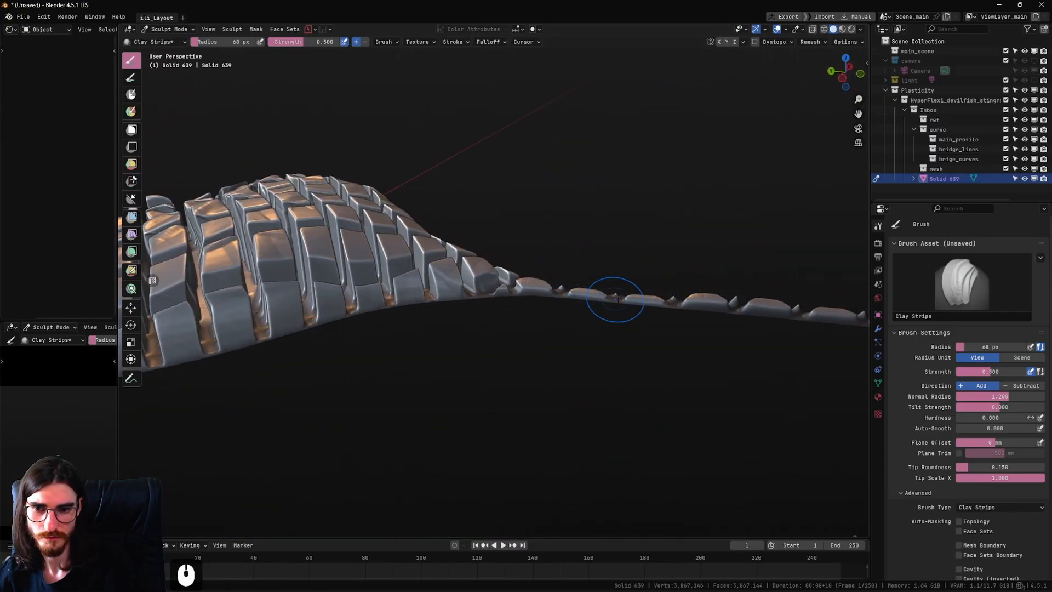
{"action": "mouse_move", "coordinate": [540, 281]}
{"action": "middle_mouse_down"}
{"action": "mouse_move", "coordinate": [420, 255]}
{"action": "mouse_move", "coordinate": [427, 323]}
{"action": "middle_mouse_up"}
{"action": "middle_click_drag", "start_coordinate": [427, 323], "coordinate": [501, 280], "text": "shift"}
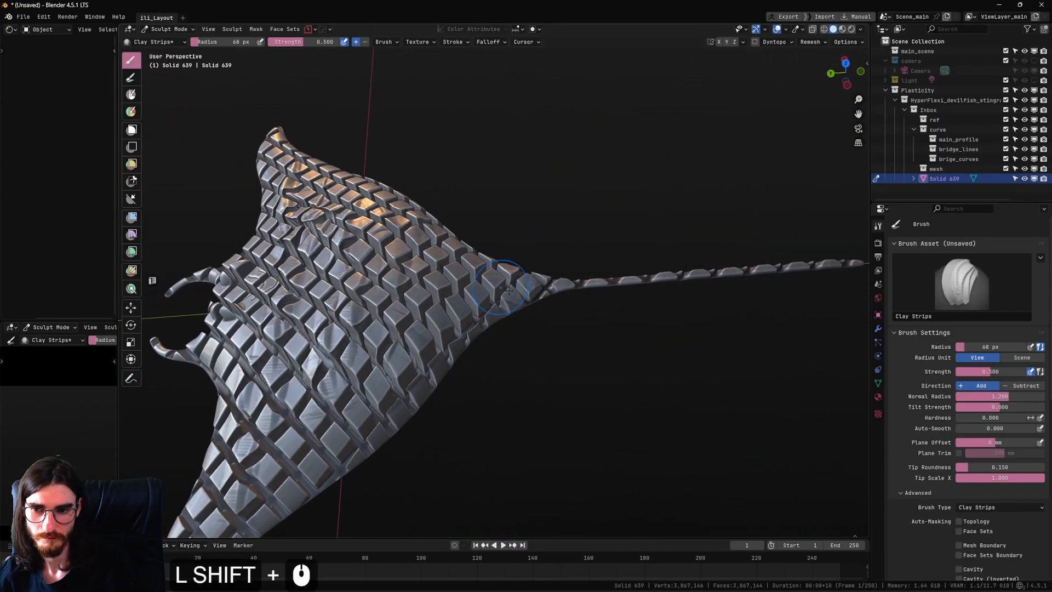
{"action": "left_click_drag", "start_coordinate": [507, 277], "coordinate": [471, 306]}
{"action": "middle_click_drag", "start_coordinate": [455, 312], "coordinate": [432, 339]}
{"action": "middle_click_drag", "start_coordinate": [433, 340], "coordinate": [490, 295], "text": "shift"}
{"action": "left_click_drag", "start_coordinate": [482, 296], "coordinate": [437, 334]}
{"action": "left_click_drag", "start_coordinate": [524, 283], "coordinate": [422, 372]}
{"action": "middle_click_drag", "start_coordinate": [423, 372], "coordinate": [438, 371]}
{"action": "middle_click_drag", "start_coordinate": [438, 371], "coordinate": [548, 304], "text": "shift"}
{"action": "mouse_move", "coordinate": [542, 320]}
{"action": "left_mouse_down"}
{"action": "mouse_move", "coordinate": [515, 359]}
{"action": "mouse_move", "coordinate": [490, 370]}
{"action": "left_mouse_up"}
{"action": "left_click_drag", "start_coordinate": [482, 373], "coordinate": [455, 402]}
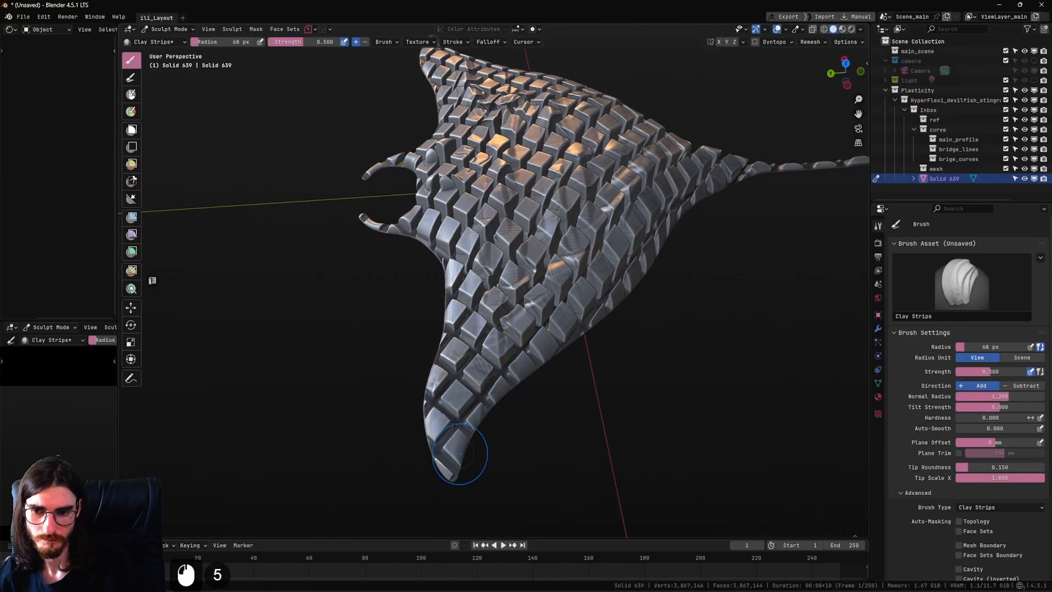
Step: Try a Clay Strips stroke with a 41 px radius down the side of a raised eye segment, and undo it
{"action": "middle_click_drag", "start_coordinate": [458, 446], "coordinate": [279, 315]}
{"action": "scroll", "coordinate": [549, 297], "scroll_direction": "up", "scroll_amount": 2}
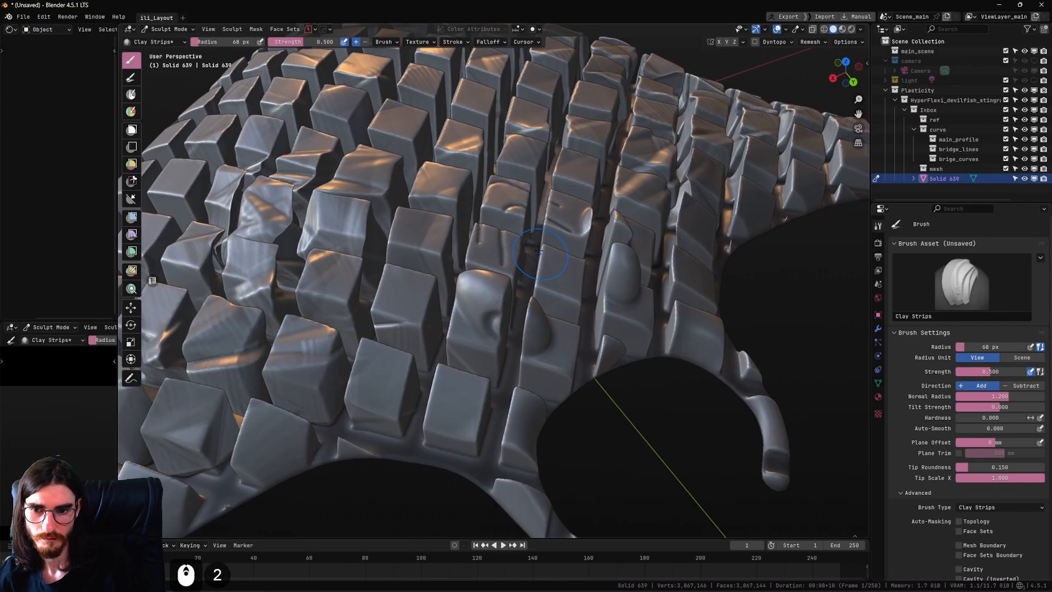
{"action": "scroll", "coordinate": [549, 296], "scroll_direction": "down", "scroll_amount": 4}
{"action": "mouse_move", "coordinate": [559, 298]}
{"action": "middle_mouse_down"}
{"action": "mouse_move", "coordinate": [623, 322]}
{"action": "mouse_move", "coordinate": [541, 276]}
{"action": "mouse_move", "coordinate": [509, 290]}
{"action": "middle_mouse_up"}
{"action": "scroll", "coordinate": [510, 274], "scroll_direction": "up", "scroll_amount": 4}
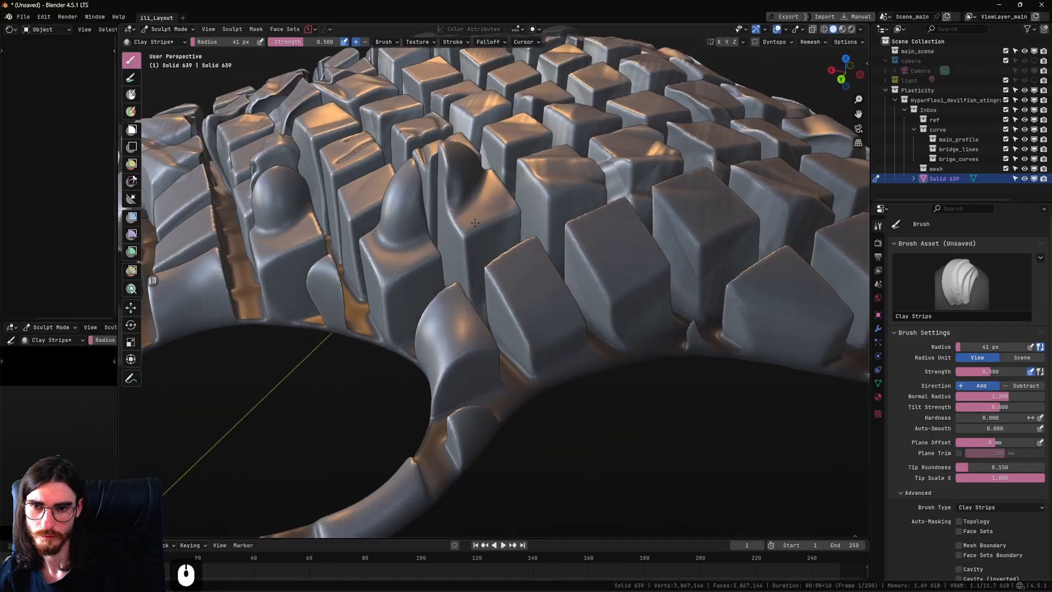
{"action": "middle_click_drag", "start_coordinate": [463, 176], "coordinate": [404, 219], "text": "shift"}
{"action": "scroll", "coordinate": [400, 217], "scroll_direction": "up", "scroll_amount": 3}
{"action": "mouse_move", "coordinate": [395, 216]}
{"action": "left_mouse_down"}
{"action": "mouse_move", "coordinate": [384, 246]}
{"action": "mouse_move", "coordinate": [390, 296]}
{"action": "left_mouse_up"}
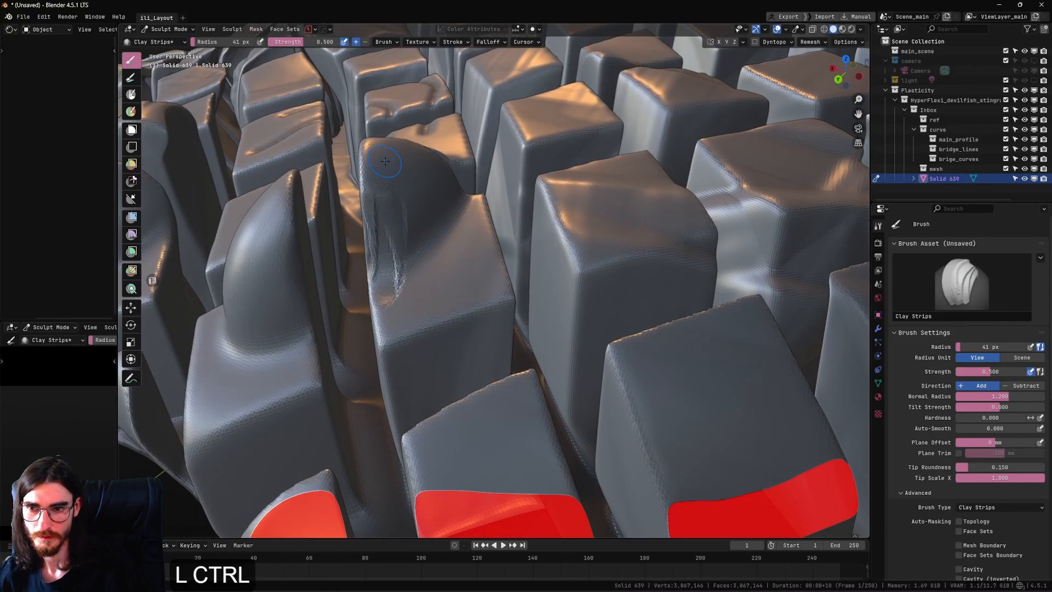
{"action": "key", "text": "ctrl+z"}
{"action": "key", "text": "ctrl+z"}
Step: Switch to Plasticity and examine the unsegmented devilfish solid from the front
{"action": "scroll", "coordinate": [476, 250], "scroll_direction": "down", "scroll_amount": 9}
{"action": "mouse_move", "coordinate": [484, 258]}
{"action": "middle_mouse_down"}
{"action": "mouse_move", "coordinate": [518, 272]}
{"action": "mouse_move", "coordinate": [693, 271]}
{"action": "mouse_move", "coordinate": [493, 236]}
{"action": "middle_mouse_up"}
{"action": "key", "text": "Tab"}
{"action": "left_click", "coordinate": [464, 238]}
{"action": "scroll", "coordinate": [493, 247], "scroll_direction": "up", "scroll_amount": 4}
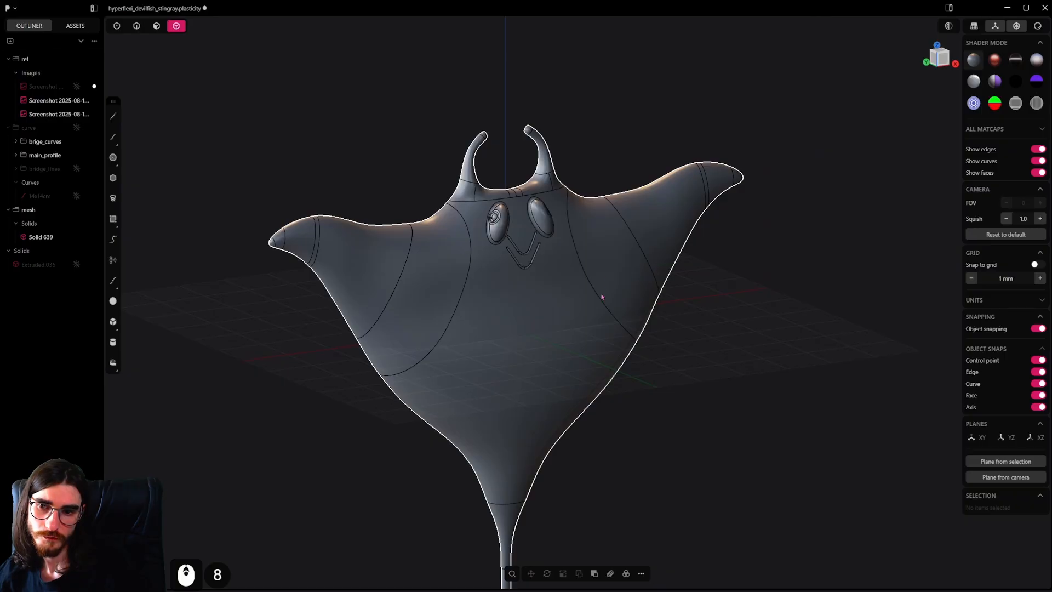
{"action": "middle_click_drag", "start_coordinate": [564, 276], "coordinate": [655, 313]}
{"action": "scroll", "coordinate": [649, 348], "scroll_direction": "down", "scroll_amount": 7}
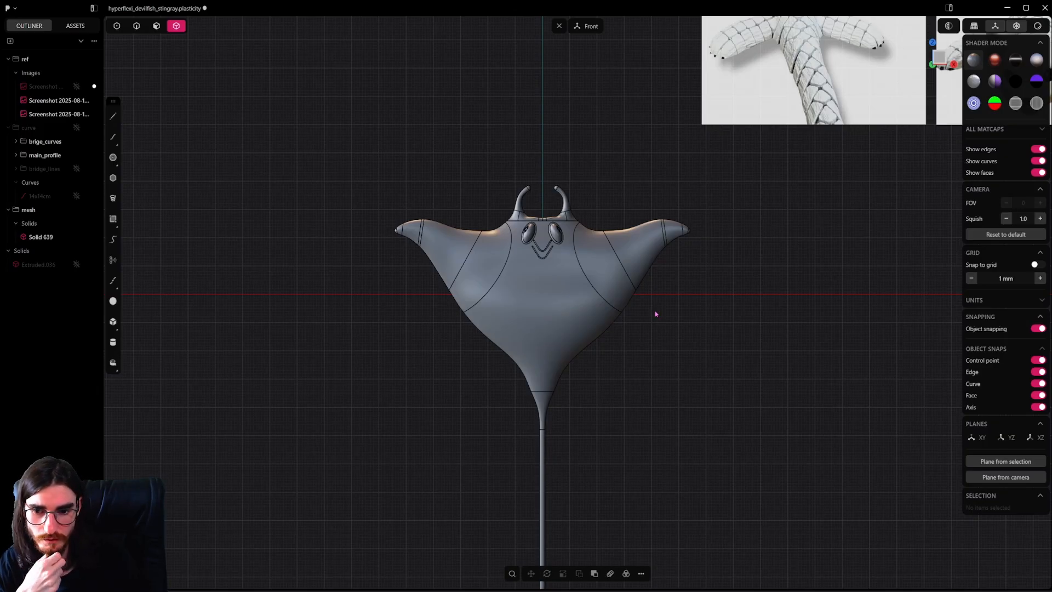
Step: Frame the whole devilfish solid down to the tail tip and hide the ref folder with its reference images
{"action": "middle_click_drag", "start_coordinate": [656, 312], "coordinate": [525, 307]}
{"action": "key", "text": "5"}
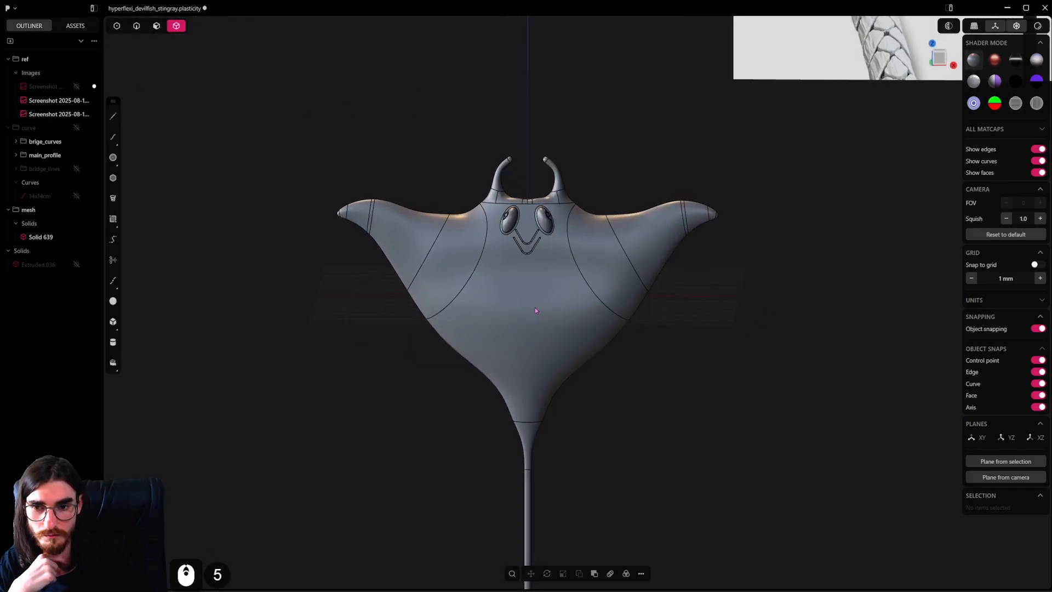
{"action": "scroll", "coordinate": [619, 246], "scroll_direction": "down", "scroll_amount": 2}
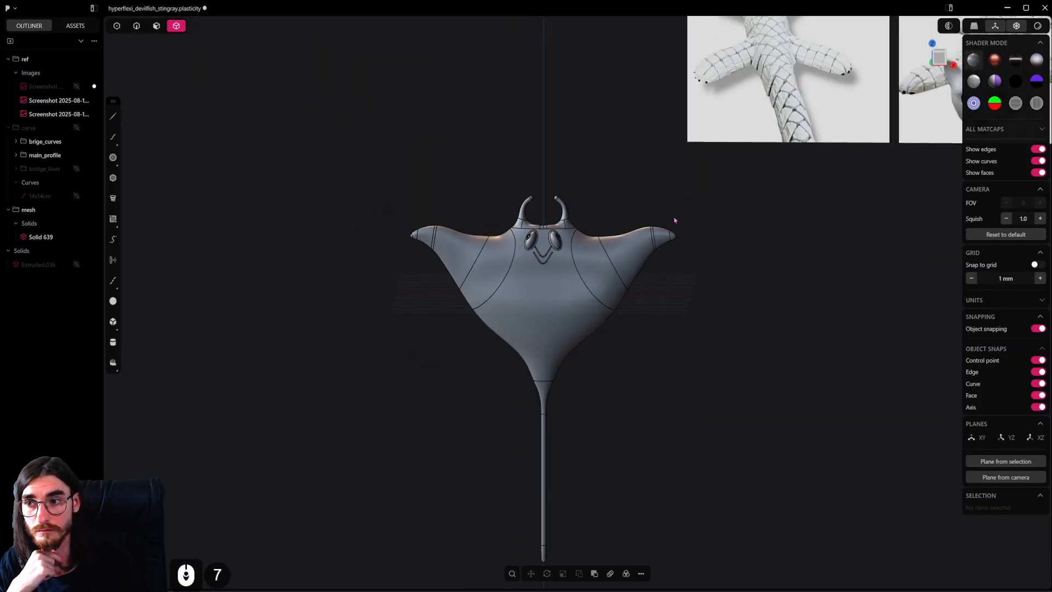
{"action": "left_click", "coordinate": [77, 59]}
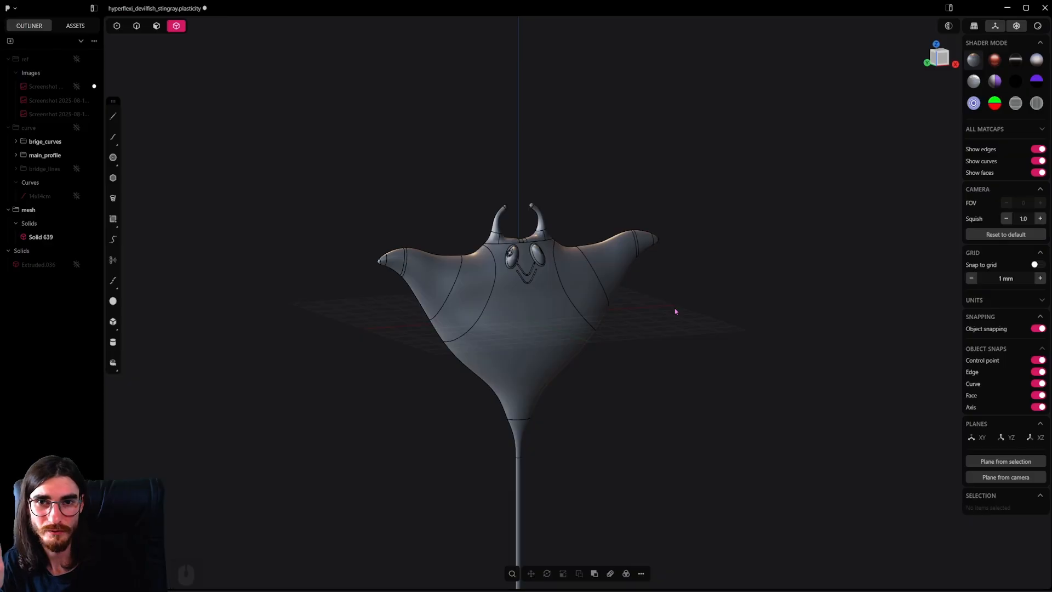